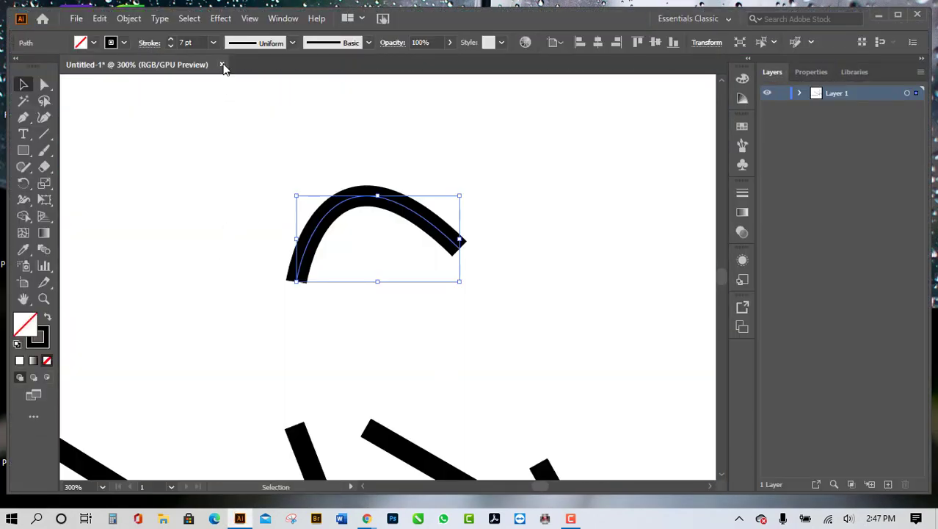
Step: Close the open untitled document without saving and create a new landscape Letter document, 11 x 8.5 in
click(223, 65)
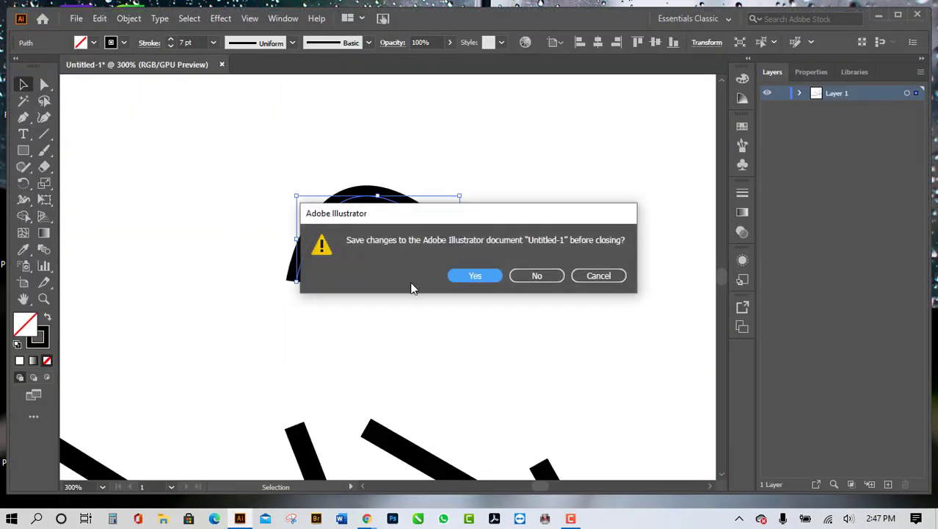
click(534, 277)
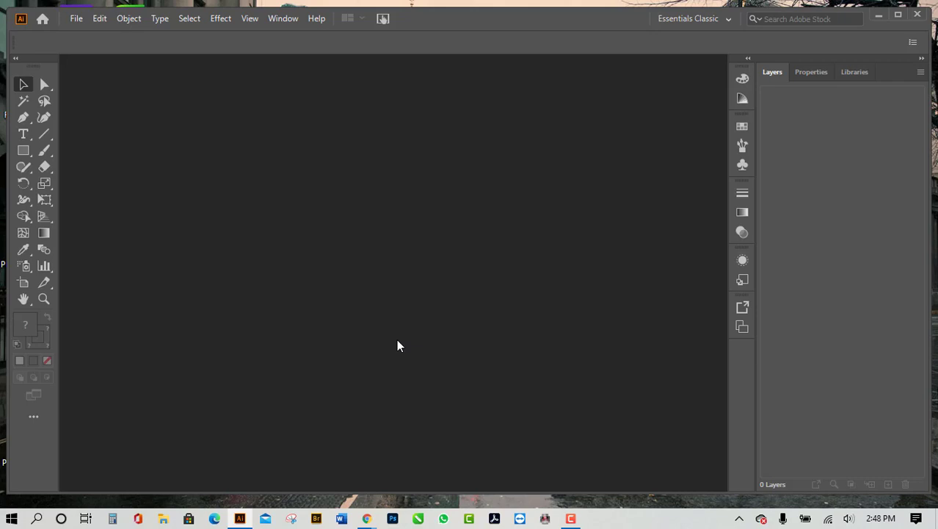
click(74, 22)
click(92, 31)
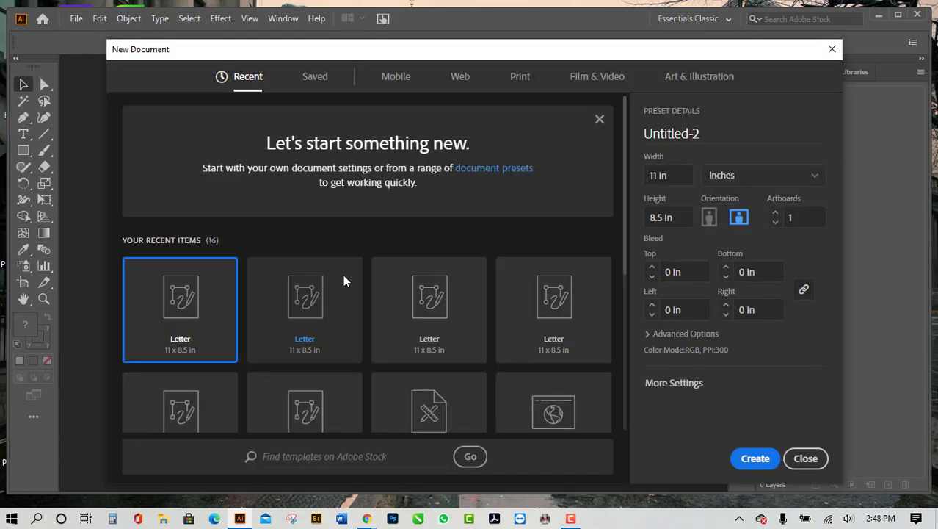
scroll(289, 346, down, 3)
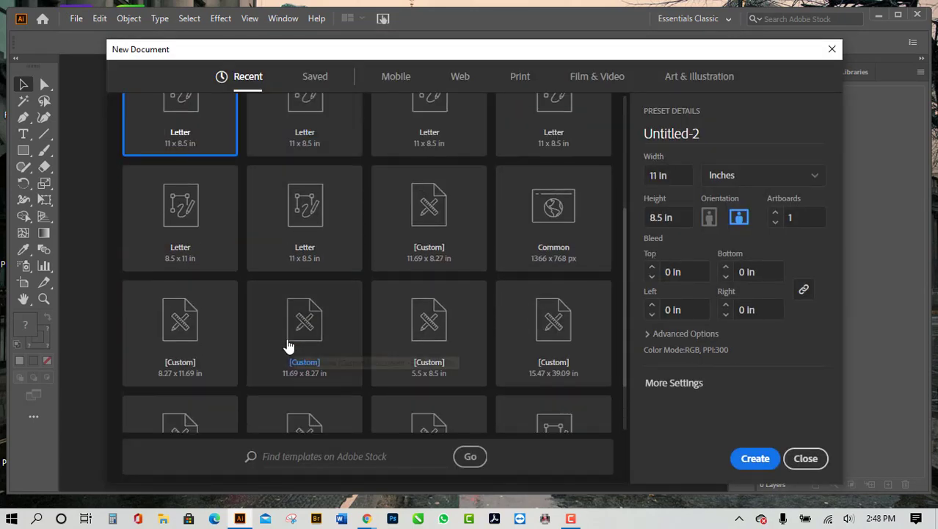
scroll(289, 346, up, 2)
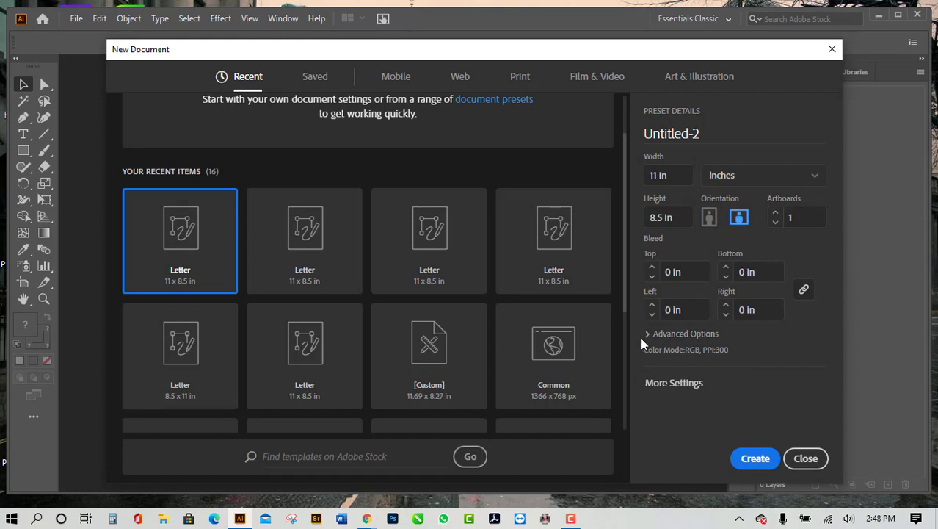
click(756, 459)
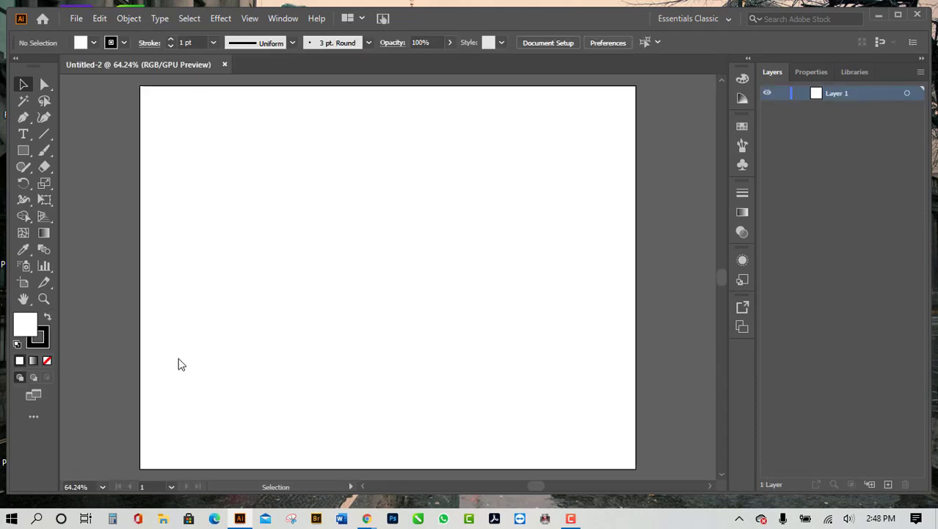
scroll(271, 346, down, 2)
scroll(273, 360, up, 1)
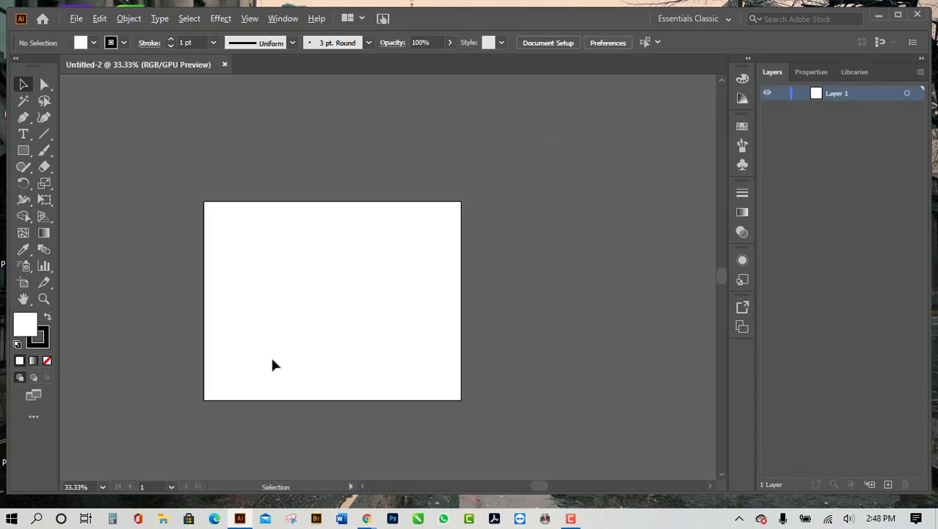
scroll(316, 394, up, 1)
scroll(319, 400, down, 1)
scroll(319, 401, up, 1)
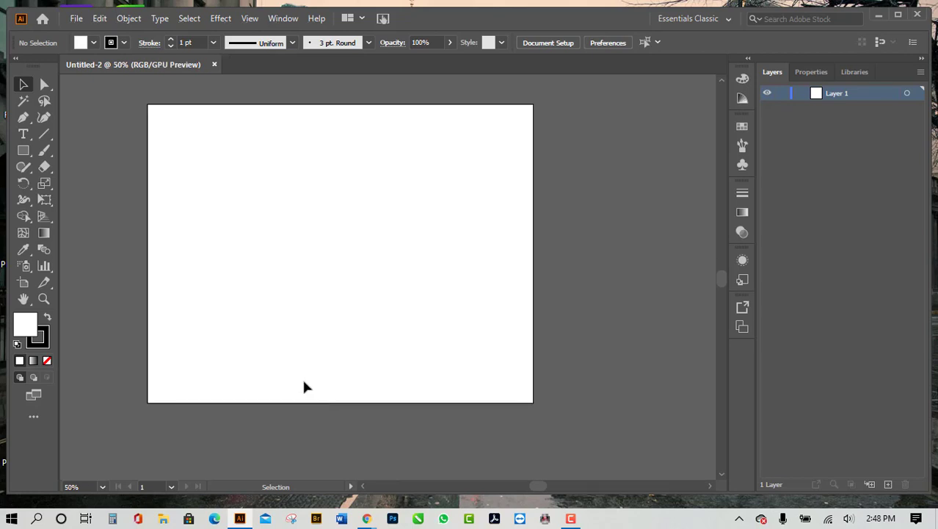
click(44, 85)
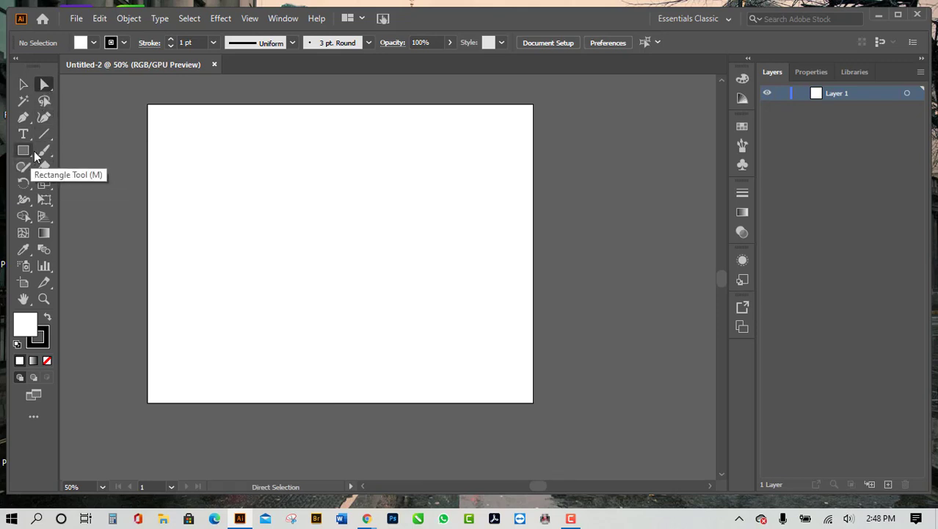
click(49, 132)
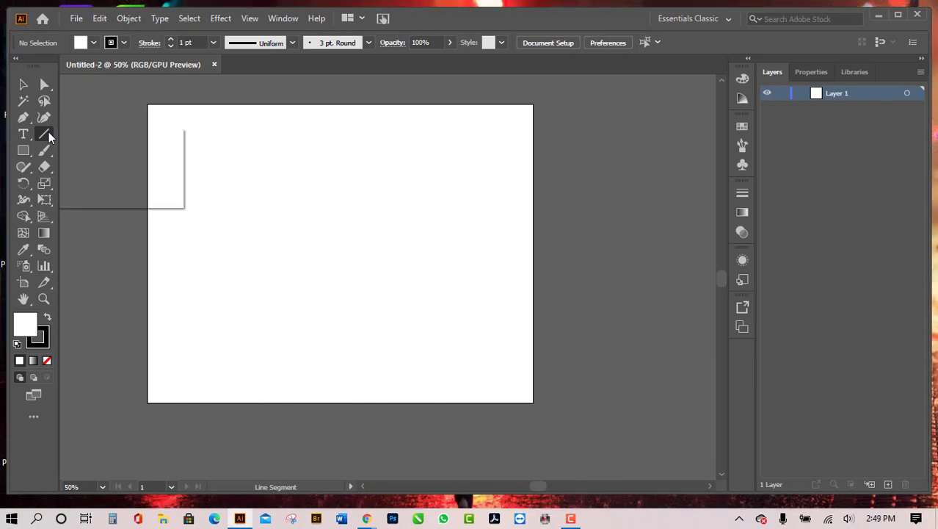
click(49, 131)
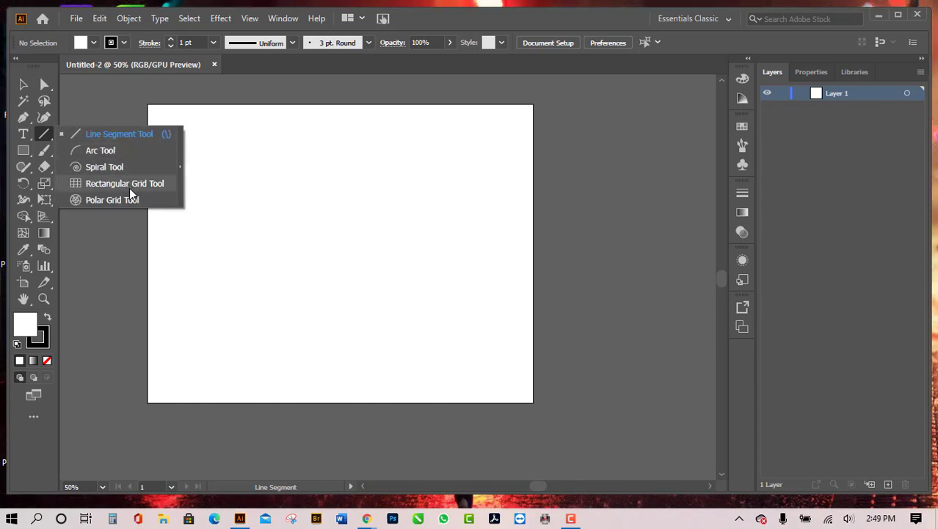
click(58, 136)
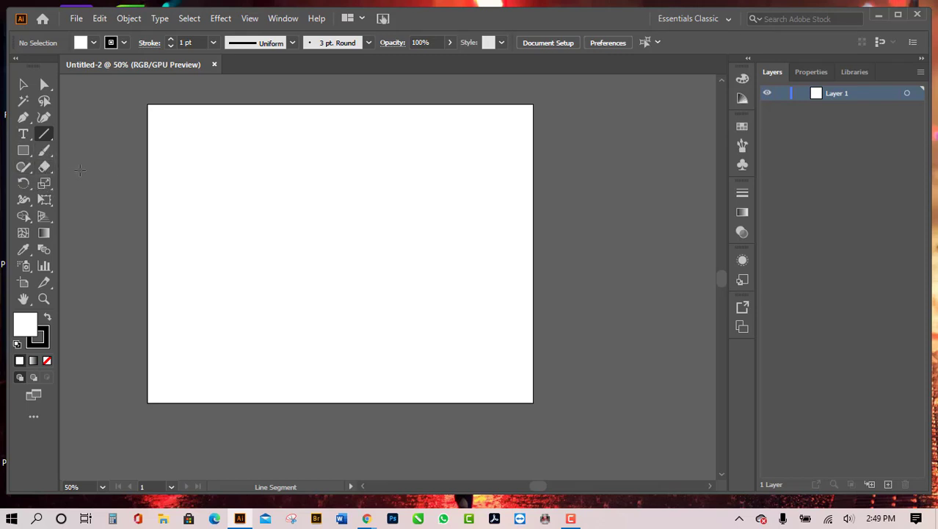
click(26, 252)
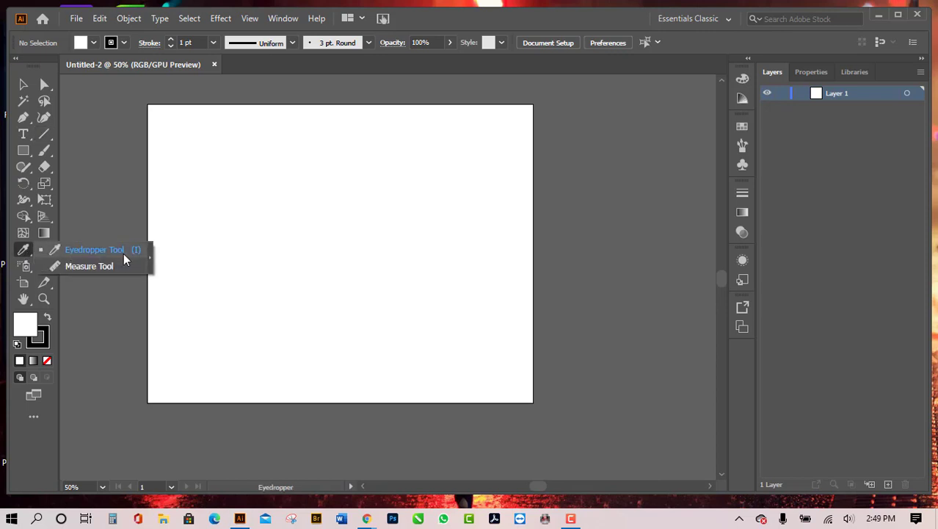
click(26, 254)
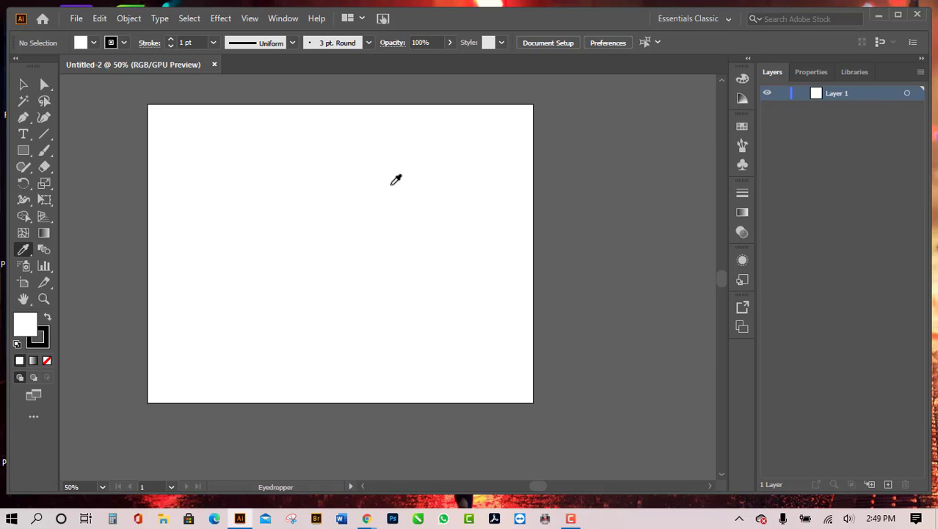
click(23, 85)
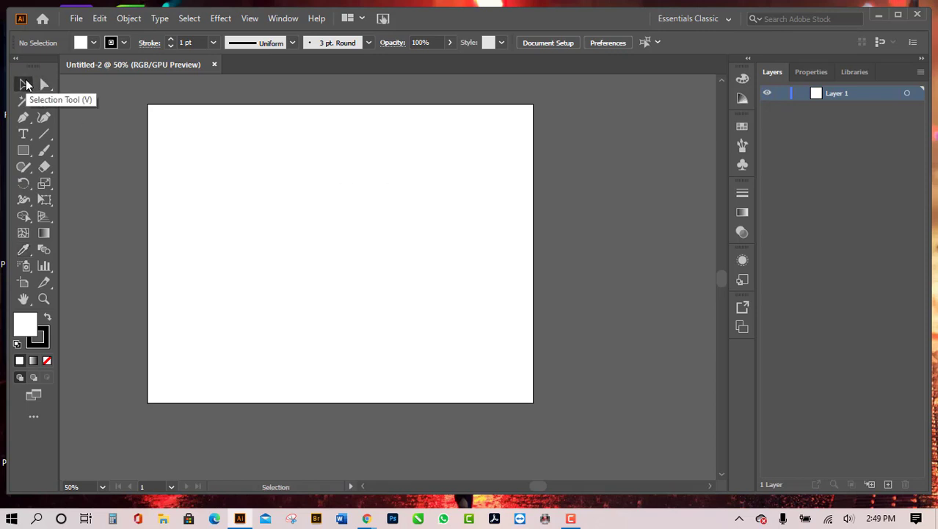
Step: Draw a square about 3.51 in wide in the artboard's upper-left area with the Rectangle tool and round all its corners
click(27, 154)
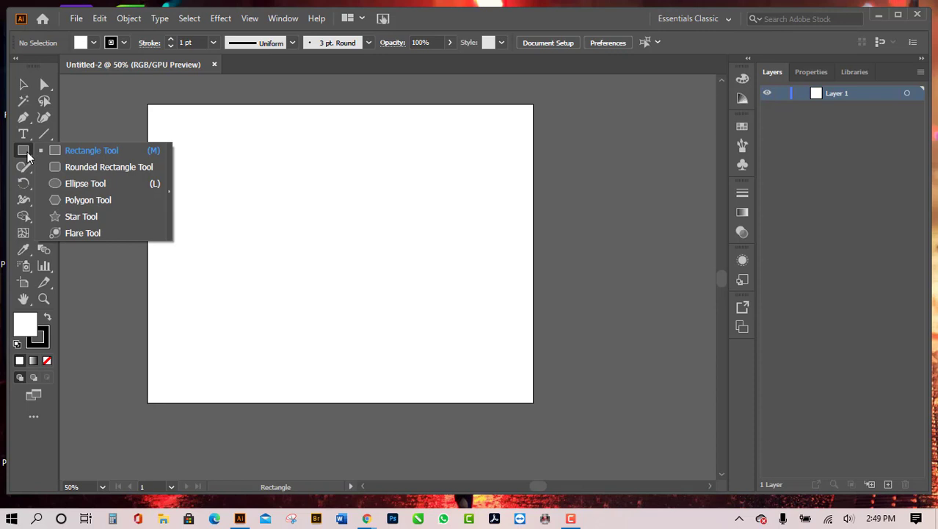
click(84, 153)
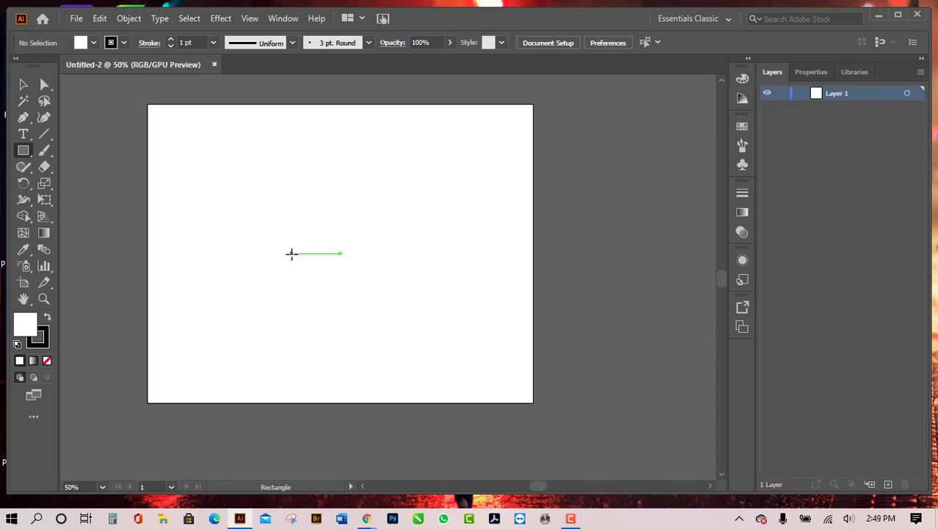
scroll(291, 254, up, 3)
scroll(291, 254, down, 2)
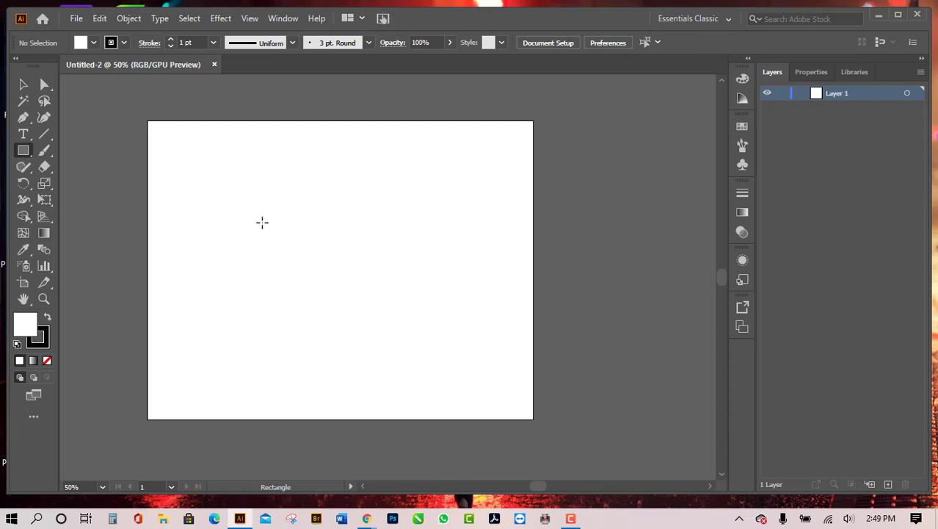
drag(203, 171, 289, 294)
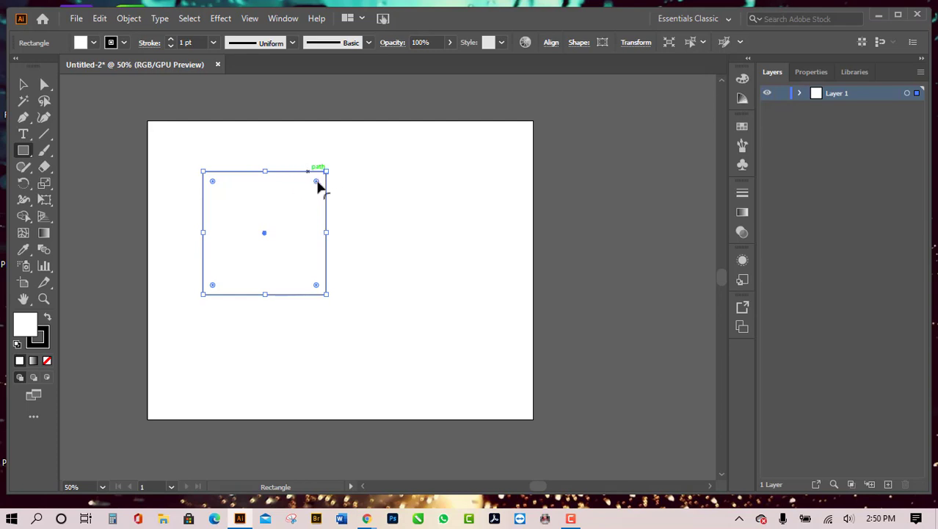
drag(316, 182, 218, 299)
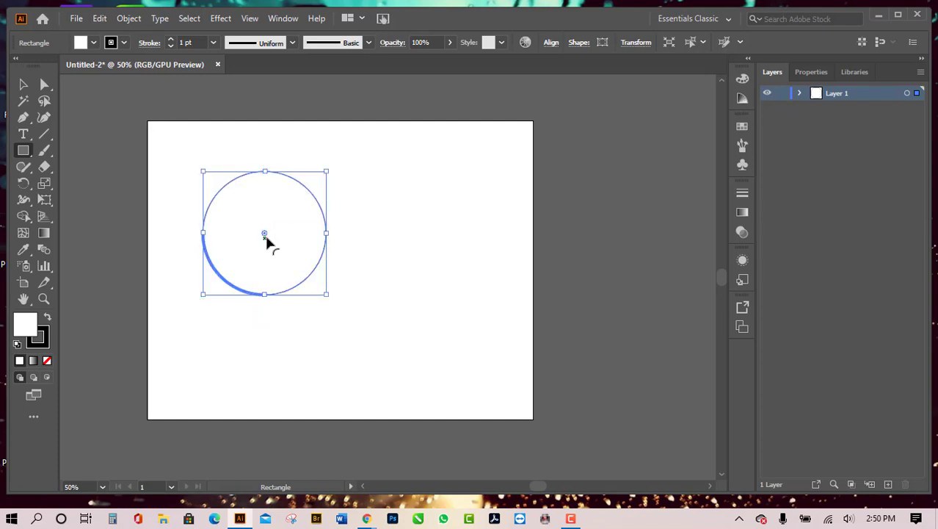
drag(266, 236, 296, 200)
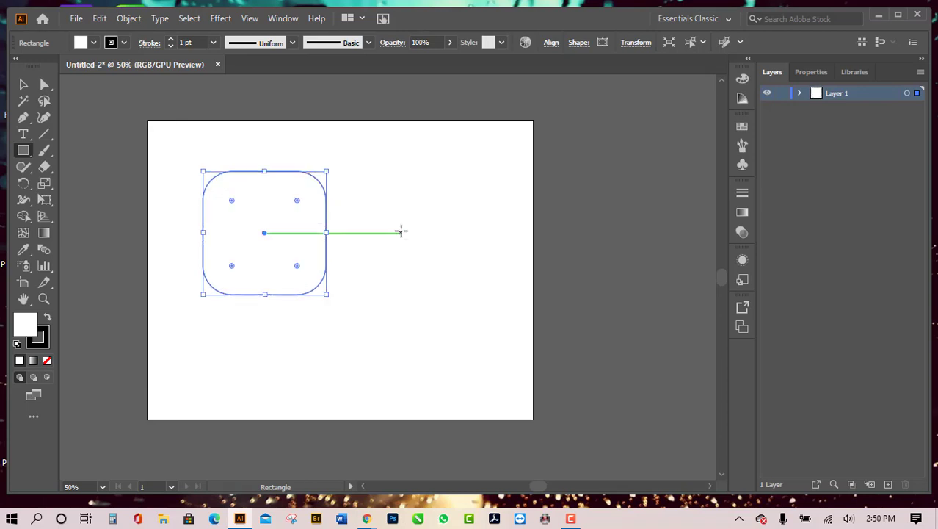
click(401, 232)
click(525, 279)
click(395, 207)
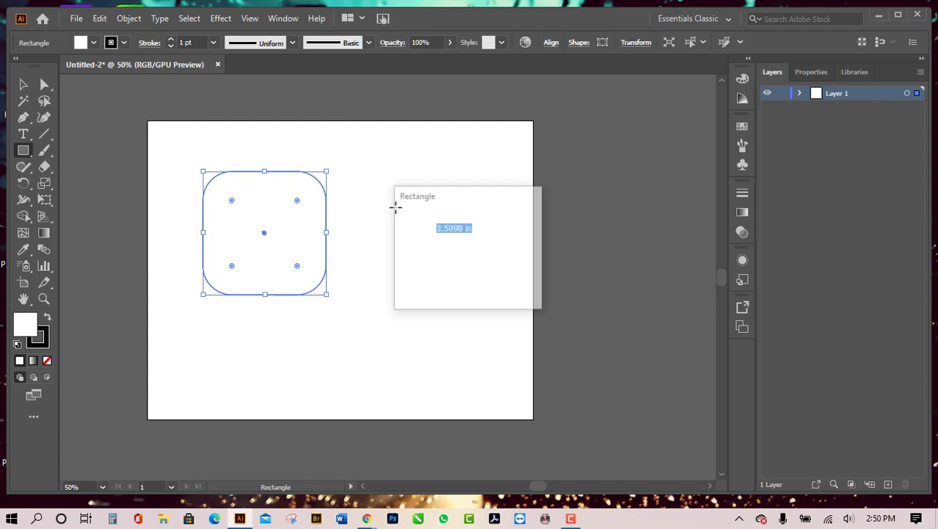
click(523, 239)
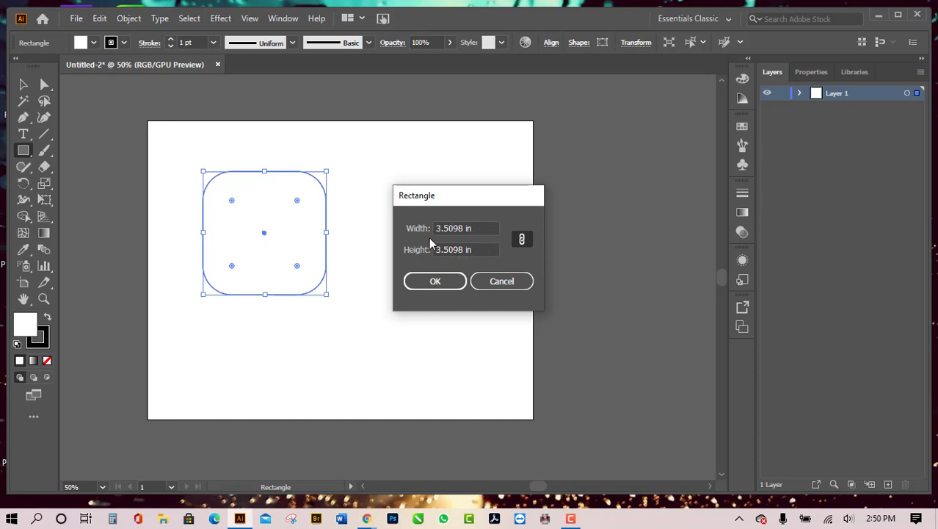
click(502, 281)
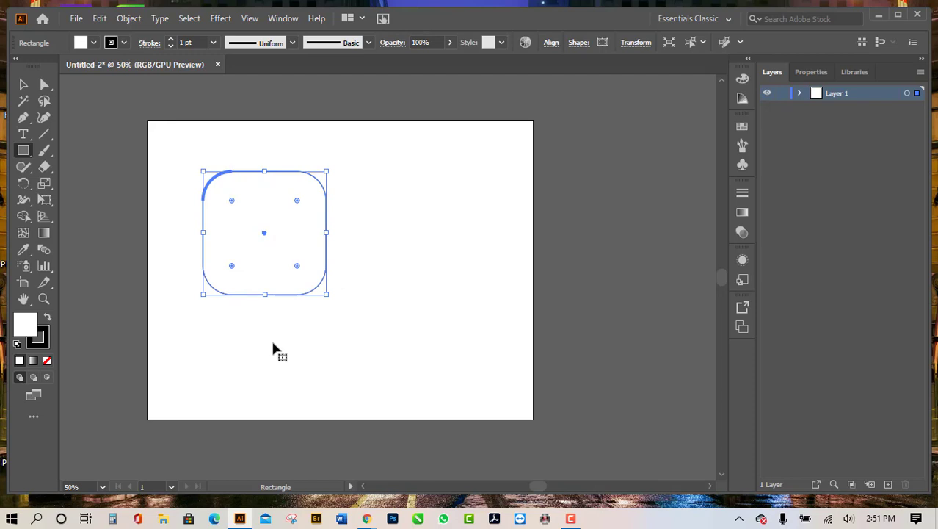
Step: Delete the rounded square and draw a new sharp-cornered square in the artboard's upper-left area
key(Delete)
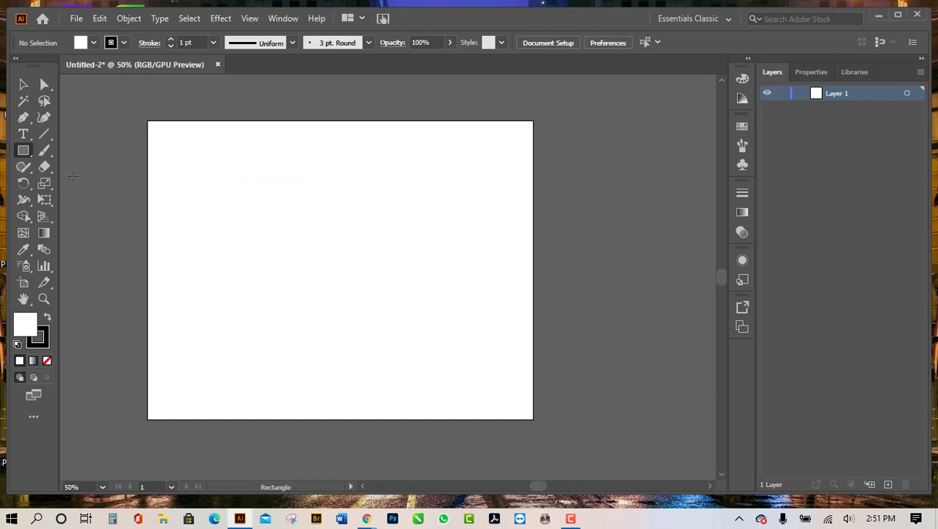
drag(227, 178, 357, 308)
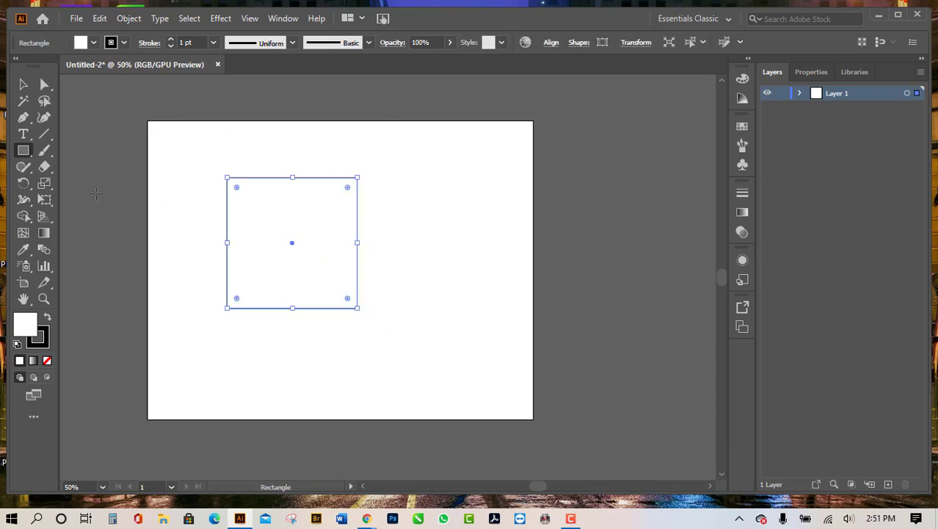
Step: Distort the square by moving its upper corner points with the Direct Selection tool, and delete the resulting shape
click(47, 86)
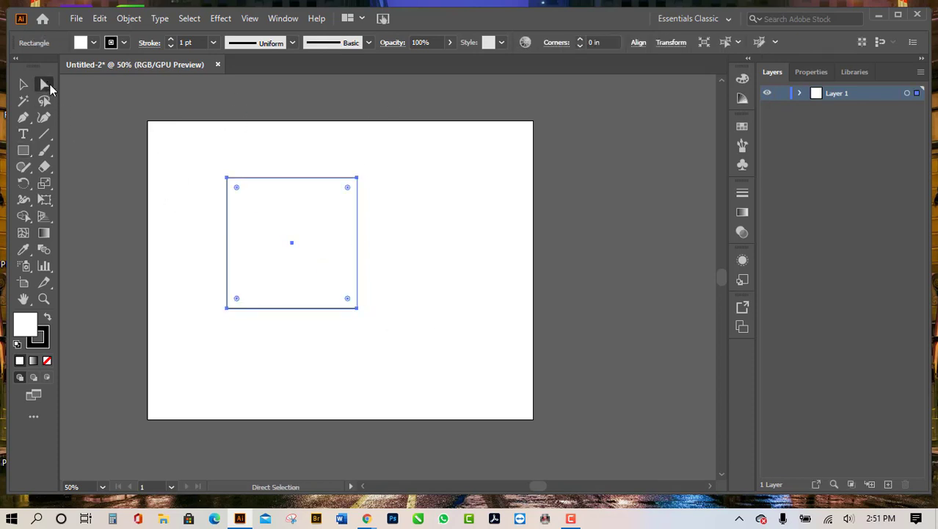
click(306, 181)
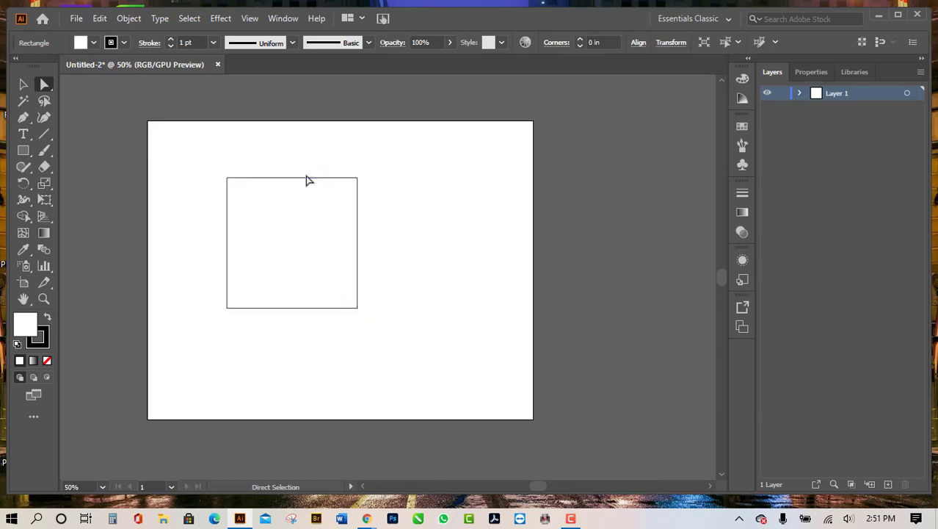
drag(316, 179, 232, 307)
click(293, 352)
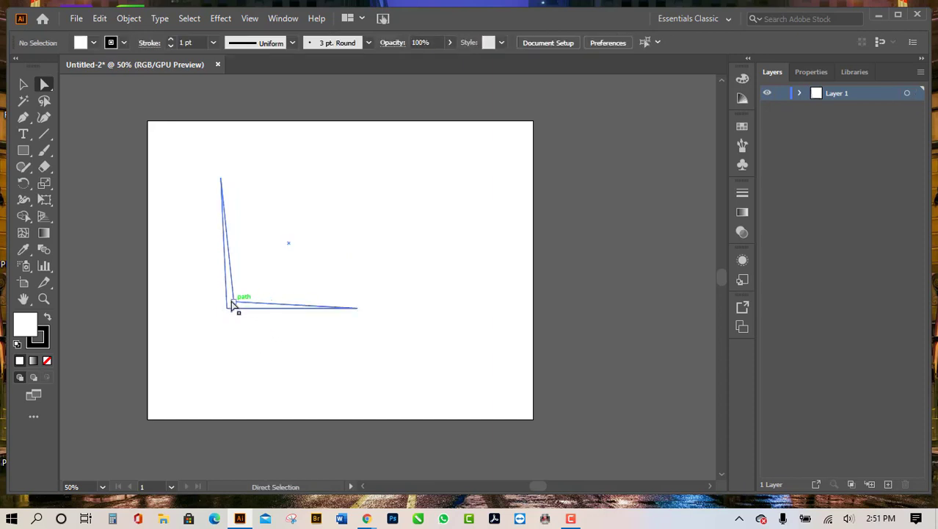
drag(232, 303, 442, 300)
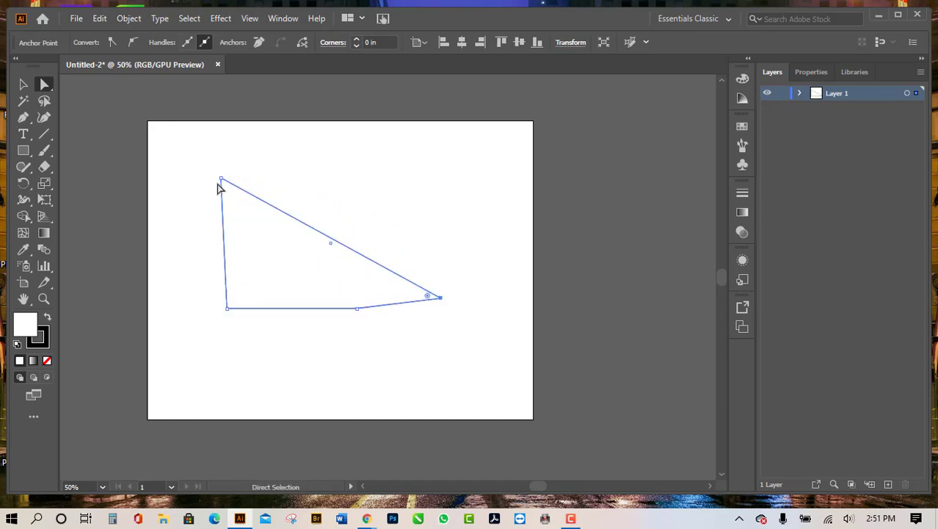
drag(188, 159, 501, 371)
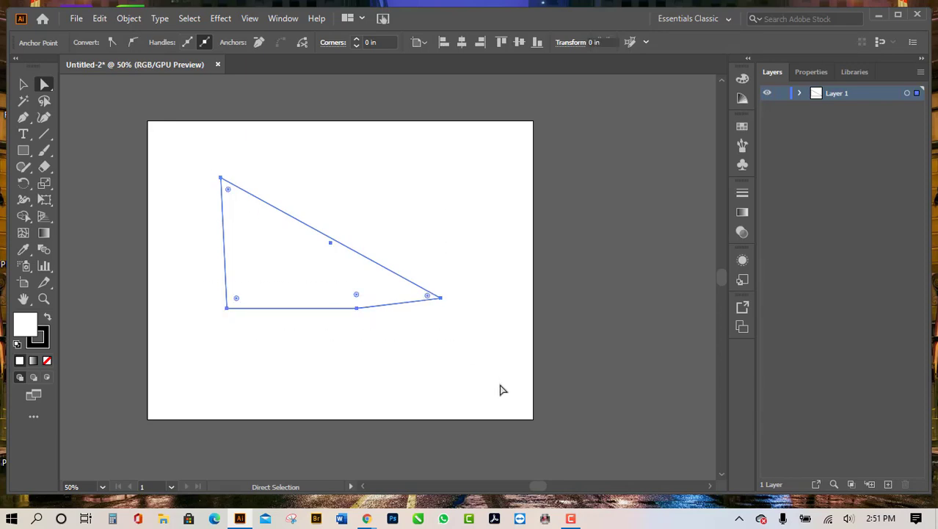
key(Delete)
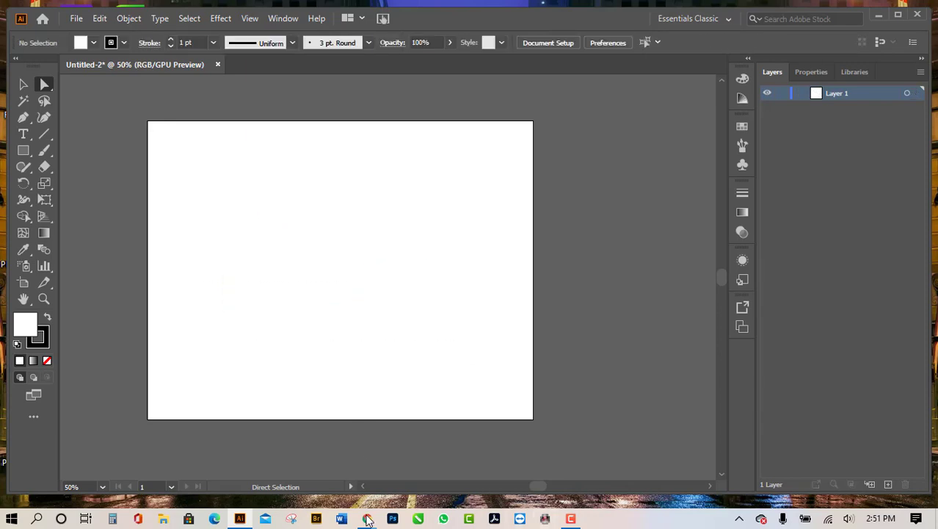
Step: Switch to Chrome to check the Google Meet presentation page, and return to Illustrator
mouse_move(368, 519)
click(279, 472)
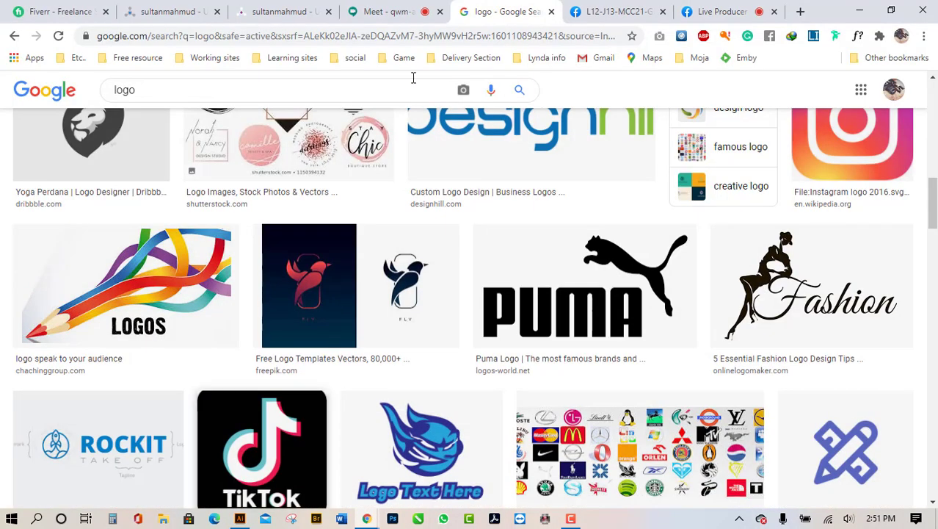
click(394, 10)
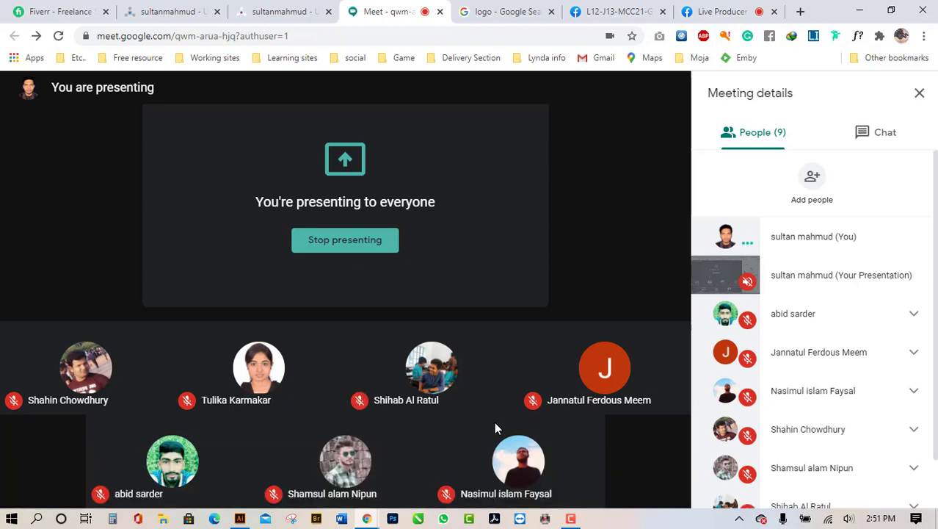
click(860, 9)
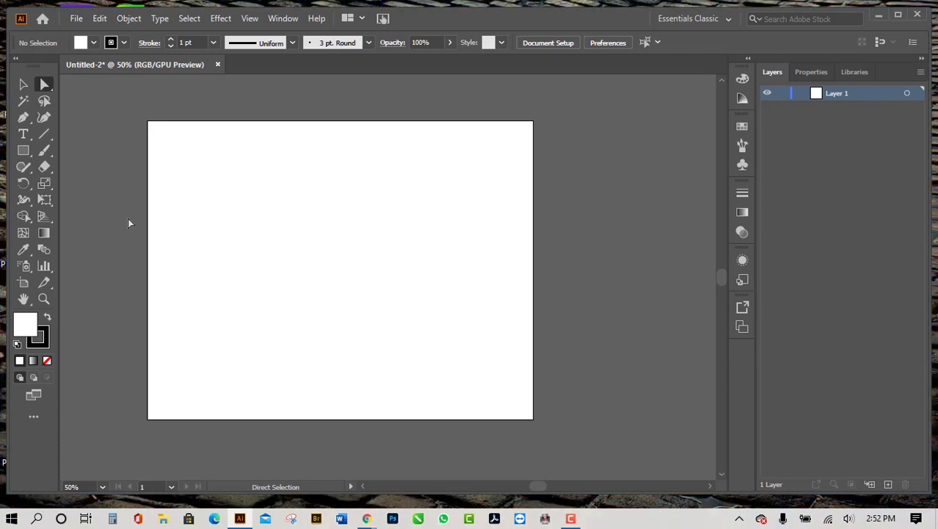
Step: Draw a new square just left of the artboard's center with the Rectangle tool and choose the Add Anchor Point tool
click(23, 150)
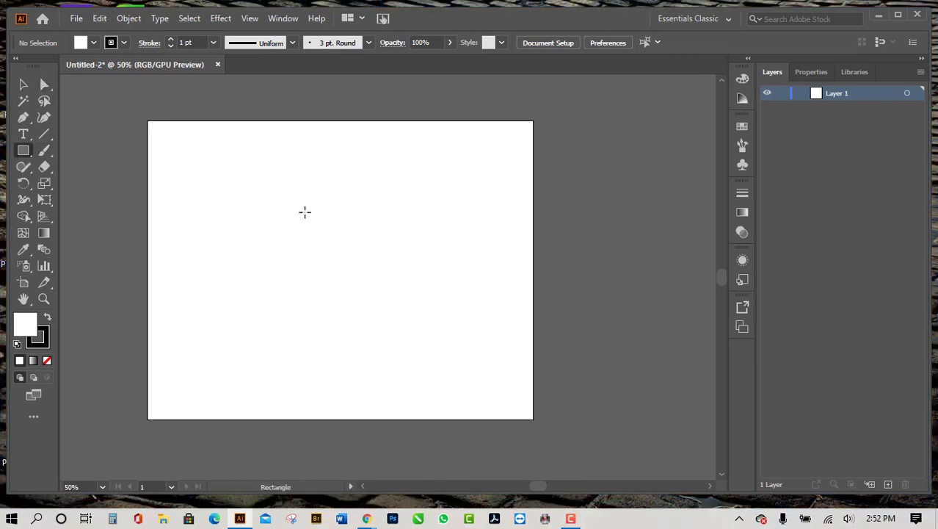
drag(251, 202, 372, 323)
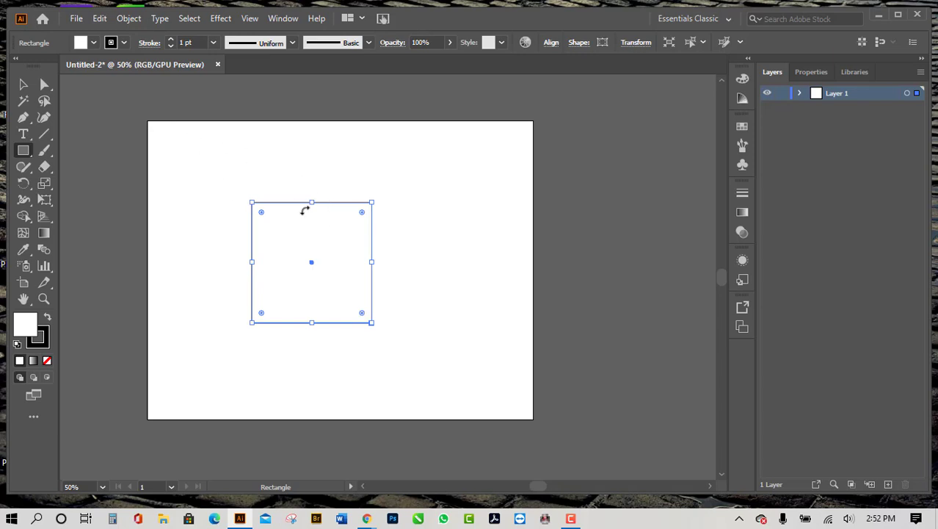
click(44, 84)
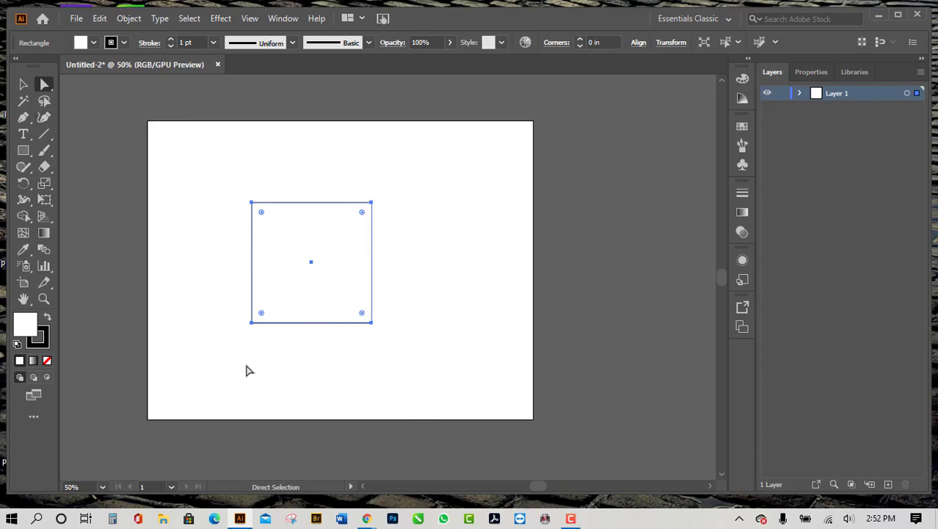
click(27, 121)
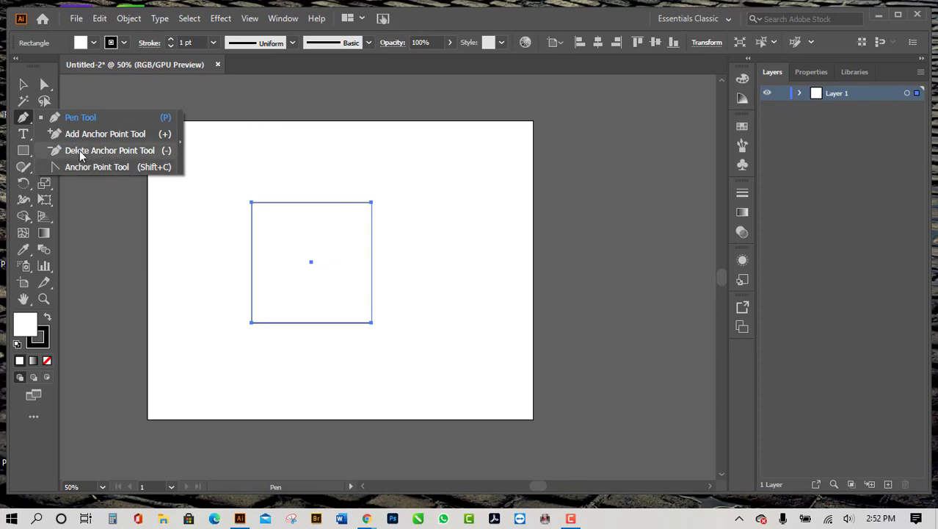
click(135, 134)
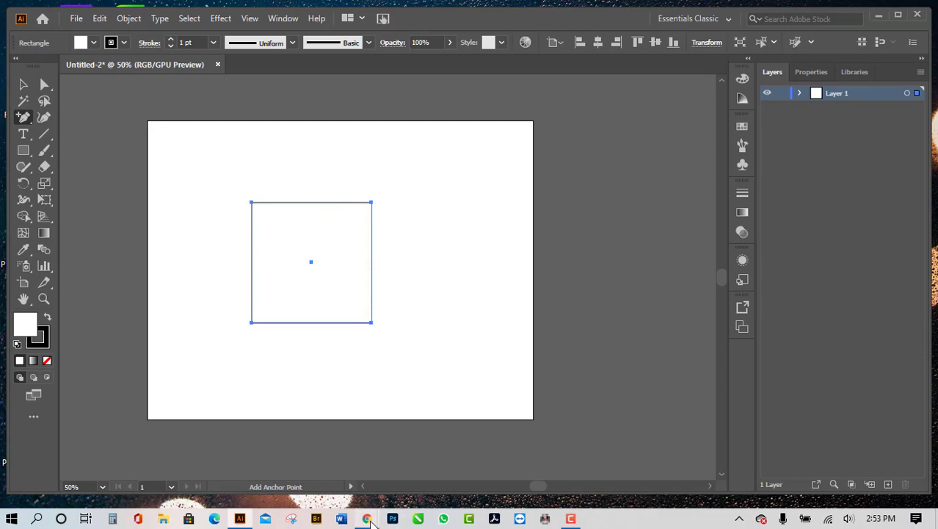
Step: Switch to Chrome, admit the waiting participant to the Google Meet call, and return to Illustrator
mouse_move(366, 518)
click(233, 477)
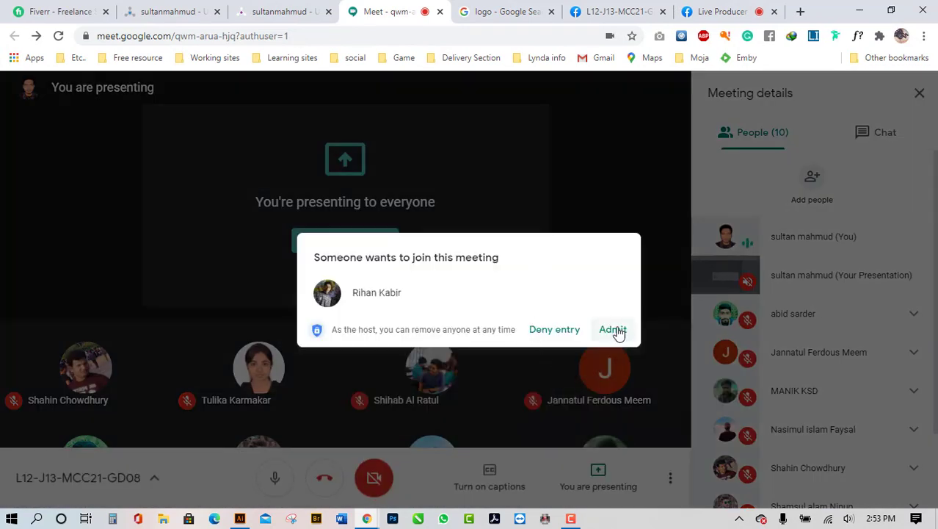
click(615, 330)
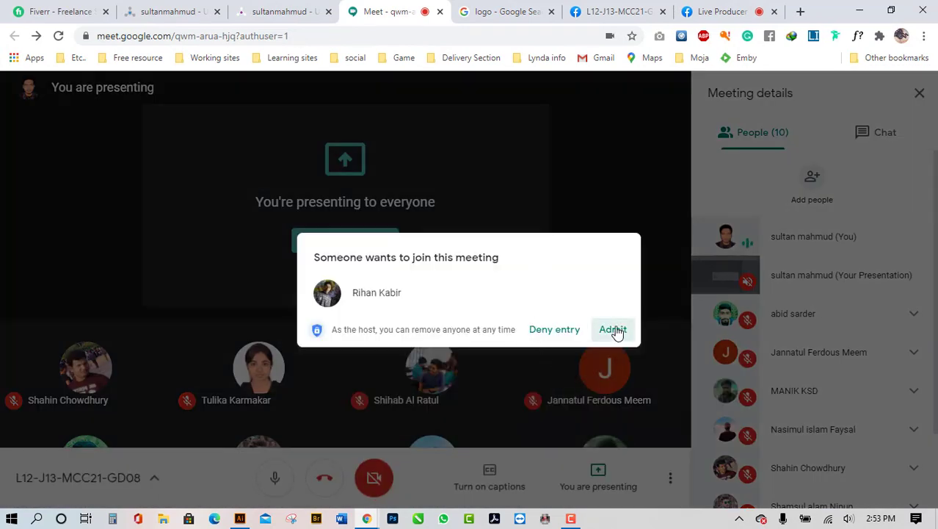
click(862, 13)
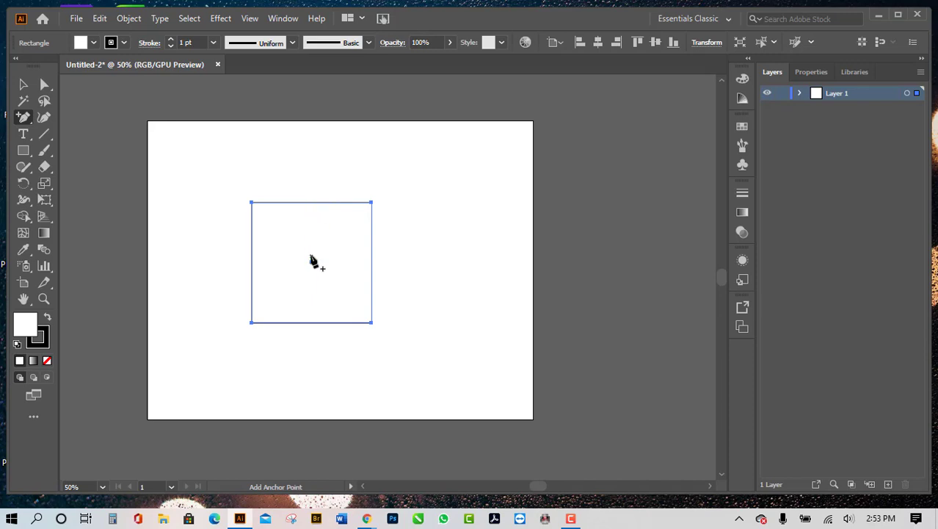
Step: Add an anchor point at the middle of the square's top edge and move it down to the square's center as a V-shaped notch
click(311, 202)
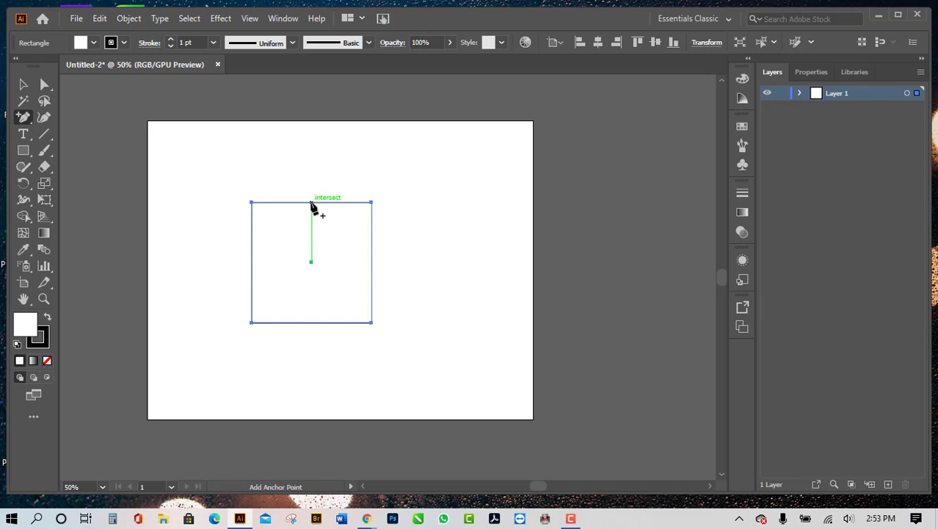
click(311, 203)
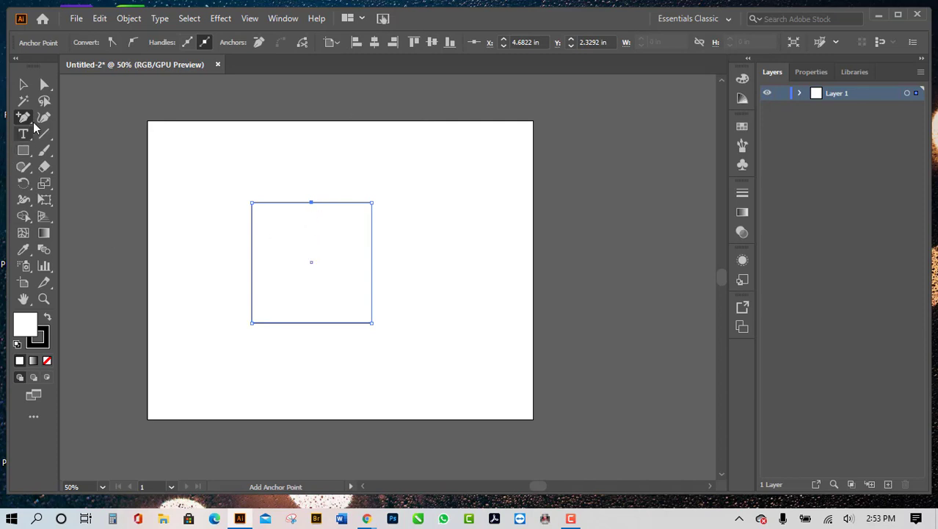
click(42, 86)
click(311, 204)
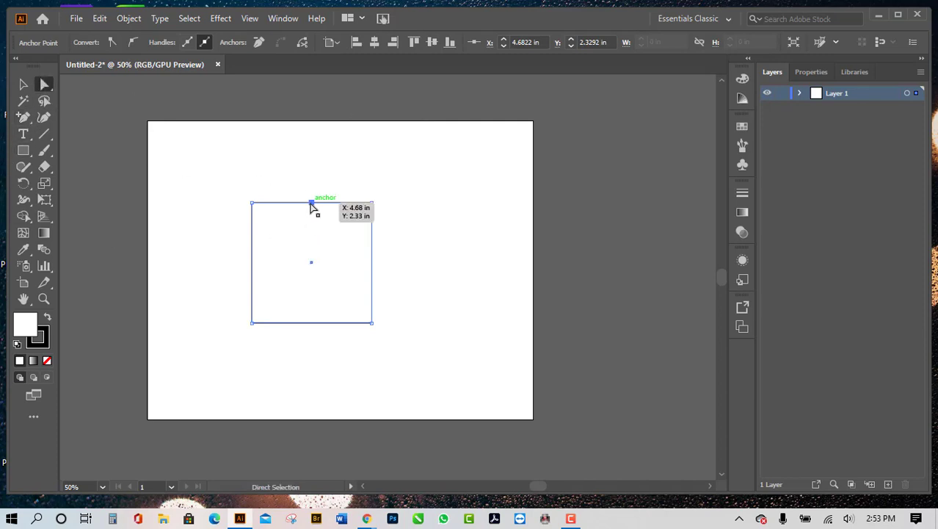
drag(312, 204, 310, 264)
click(492, 333)
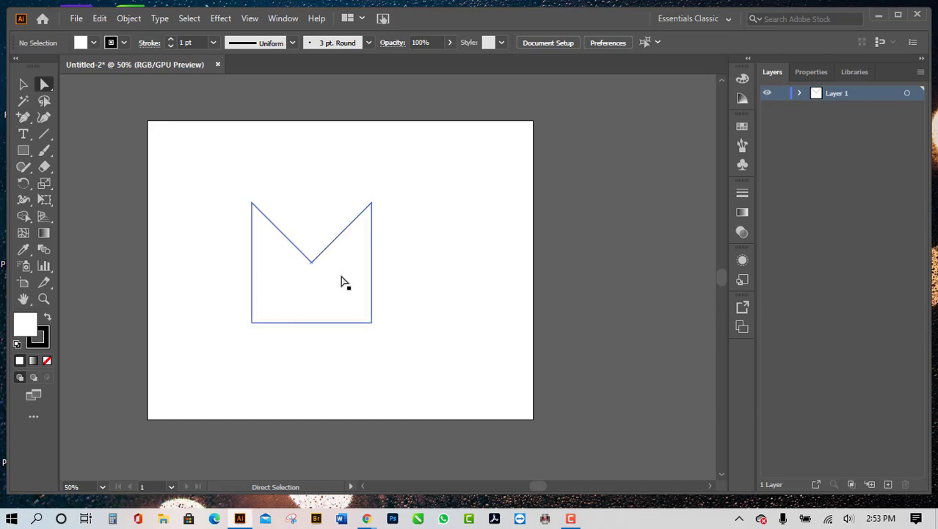
Step: Move the notch's anchor point straight up near the artboard's top edge to form a roof-like peak above the square
drag(313, 263, 312, 135)
scroll(443, 259, up, 1)
scroll(436, 262, down, 1)
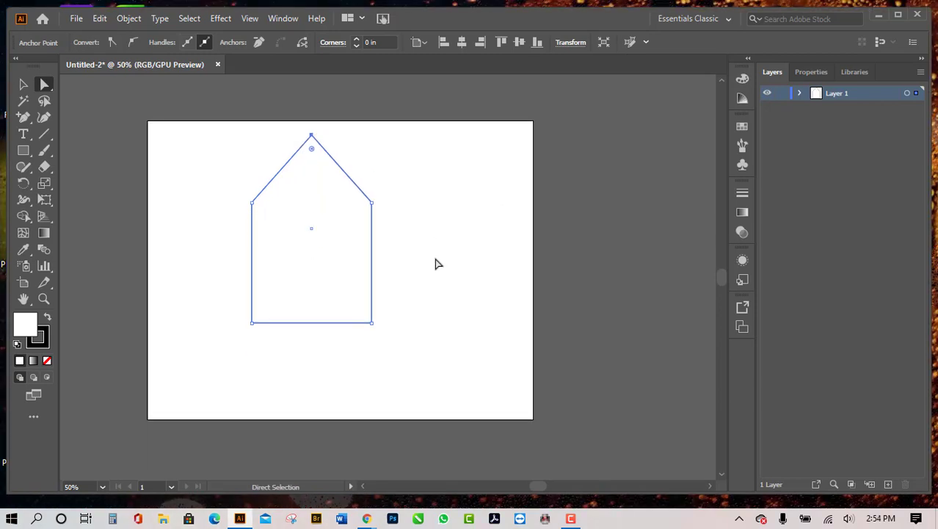
Step: Convert the peak into a smooth rounded arch by pulling out horizontal handles with the Anchor Point tool
click(23, 117)
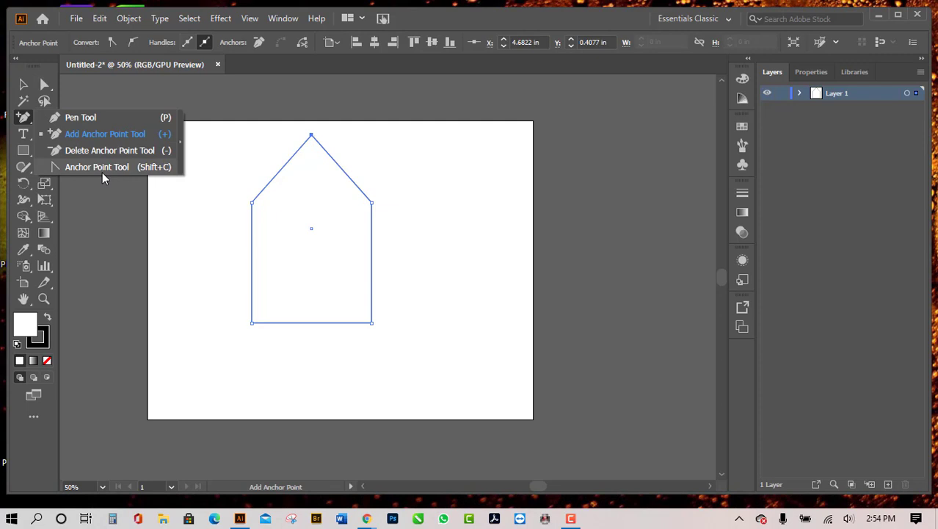
click(61, 170)
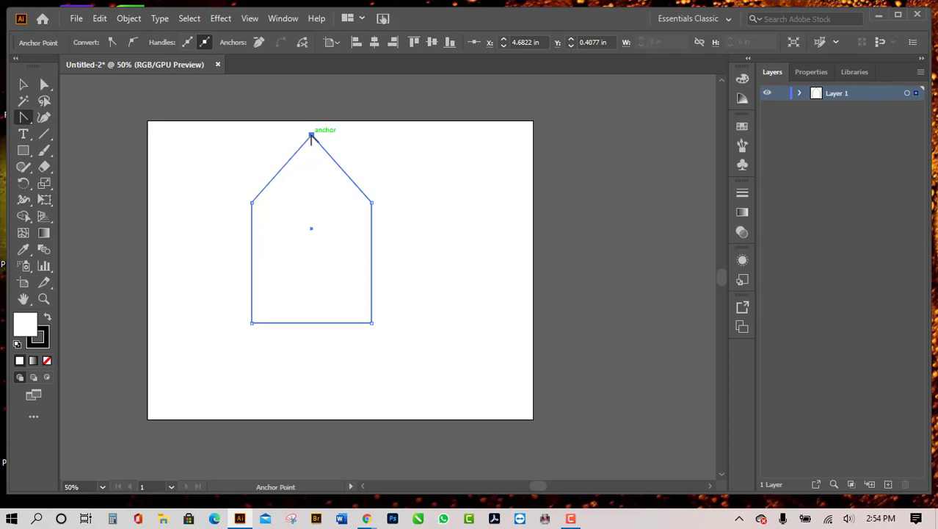
mouse_move(312, 135)
mouse_down()
mouse_move(339, 151)
mouse_move(373, 135)
mouse_move(353, 135)
mouse_move(361, 125)
mouse_move(367, 135)
mouse_move(348, 135)
mouse_move(302, 175)
mouse_move(311, 135)
mouse_up()
drag(314, 135, 360, 141)
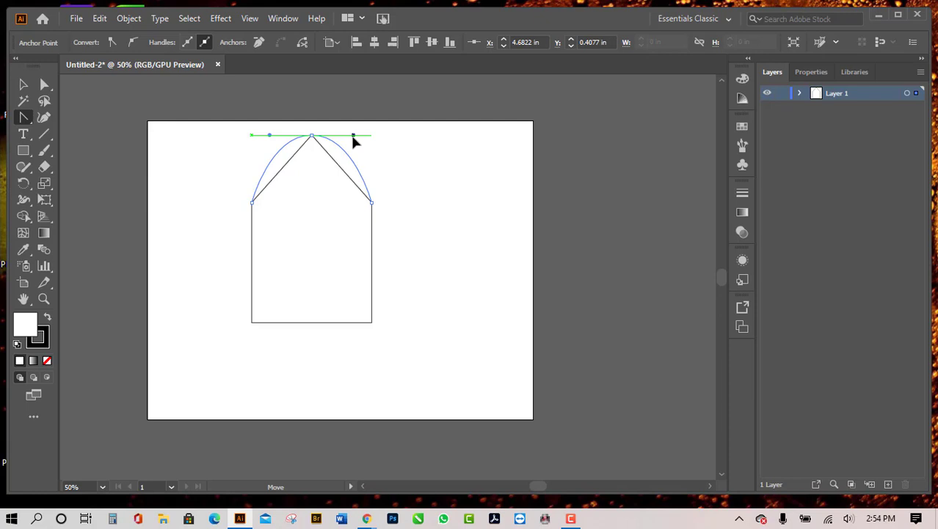
drag(353, 140, 354, 143)
Step: Swing the top anchor's handles with the Direct Selection tool to bend the arch into a pointed tip with a concave right side
click(23, 85)
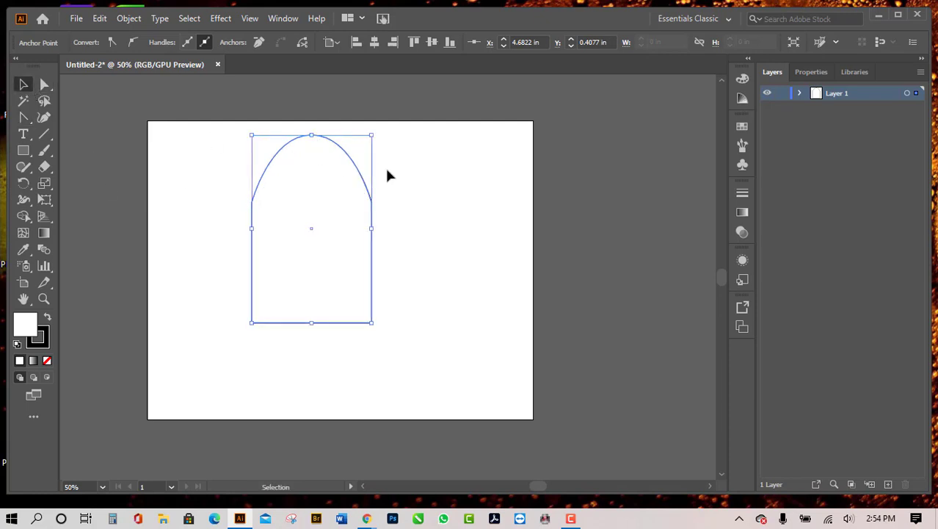
click(44, 84)
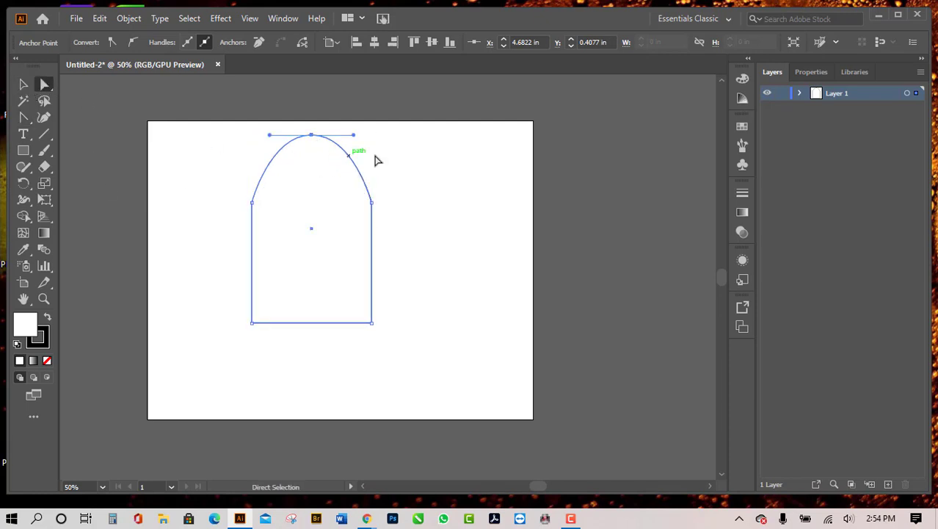
drag(354, 137, 330, 178)
drag(297, 103, 322, 112)
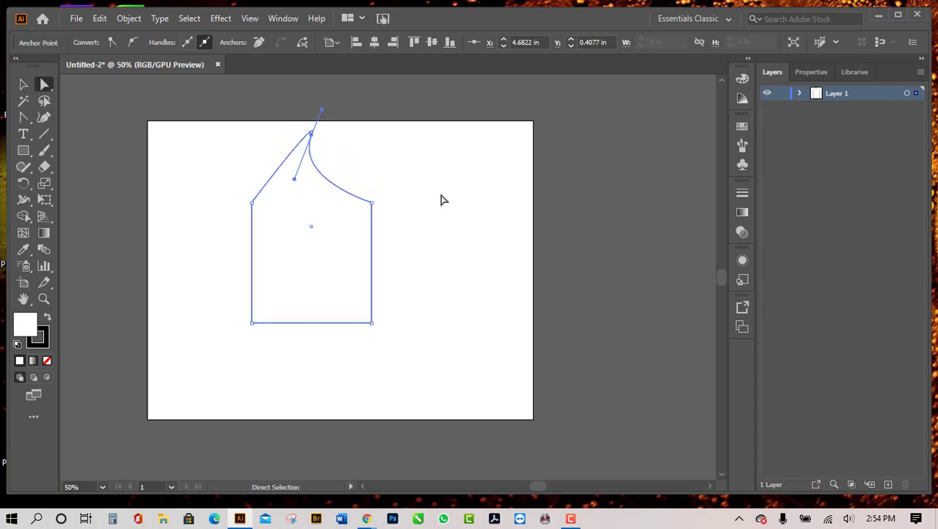
click(465, 222)
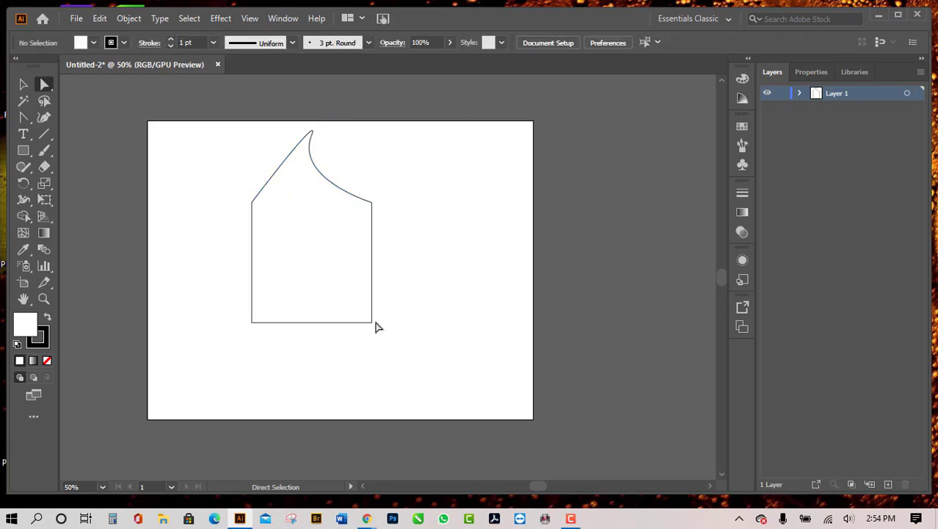
Step: Try pulling the shape's lower-right corner point downward, and undo the move
drag(371, 322, 371, 365)
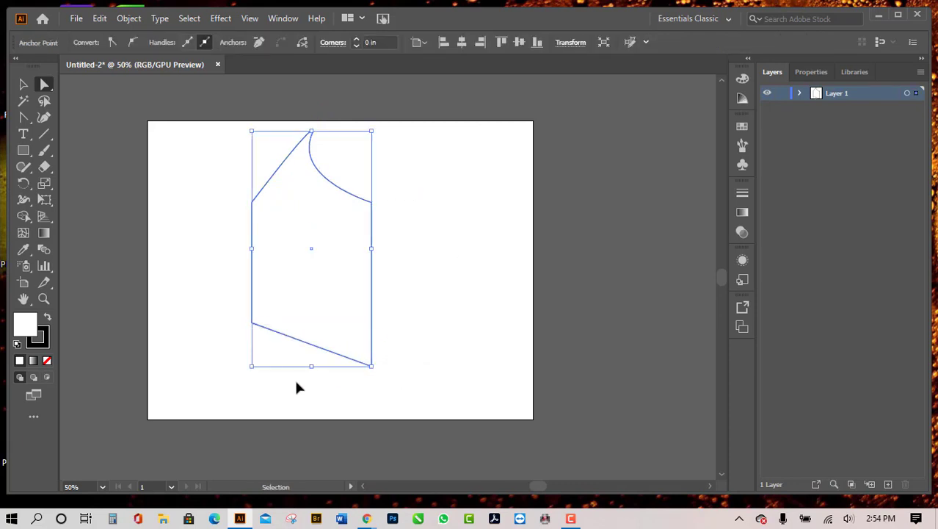
key(ctrl+z)
Step: Move the whole shape slightly down and to the right with the Selection tool, and deselect it
key(v)
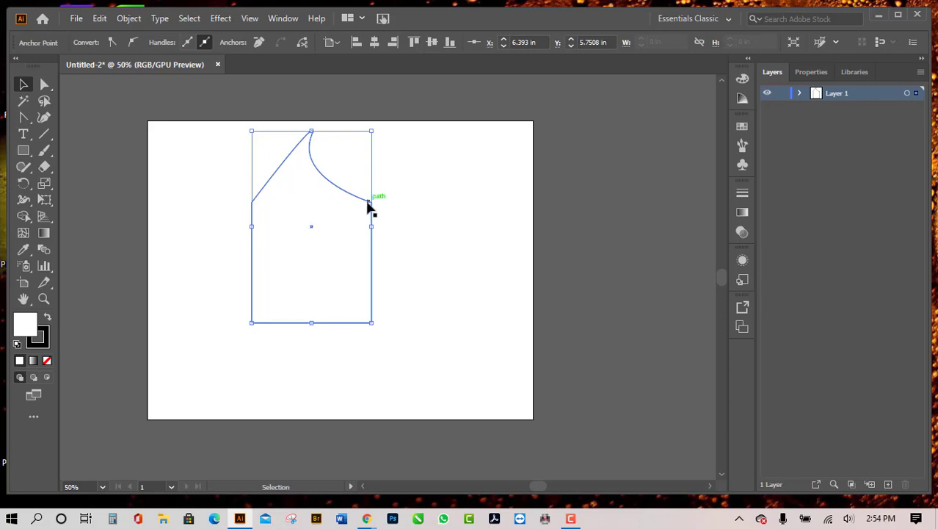
drag(370, 207, 394, 245)
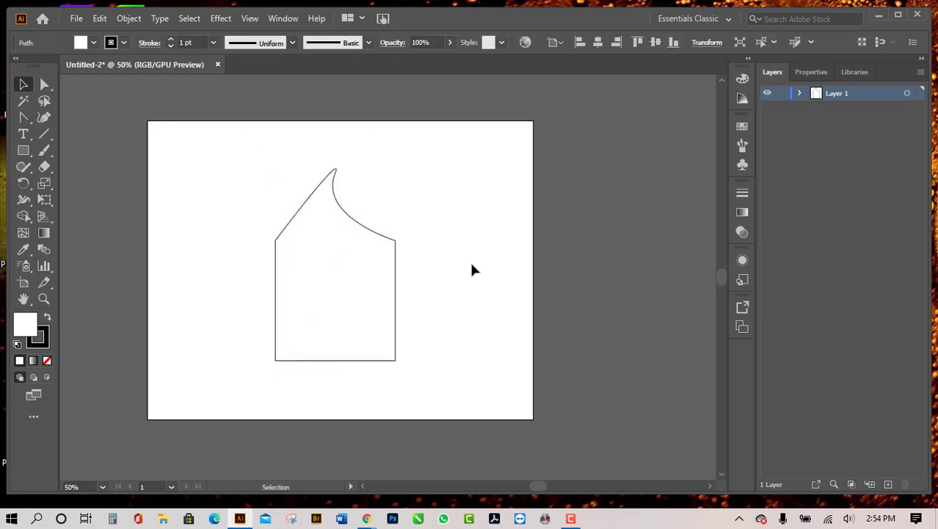
click(89, 88)
Step: Convert the shape's lower-right corner into a smooth curve with the Anchor Point tool
click(44, 84)
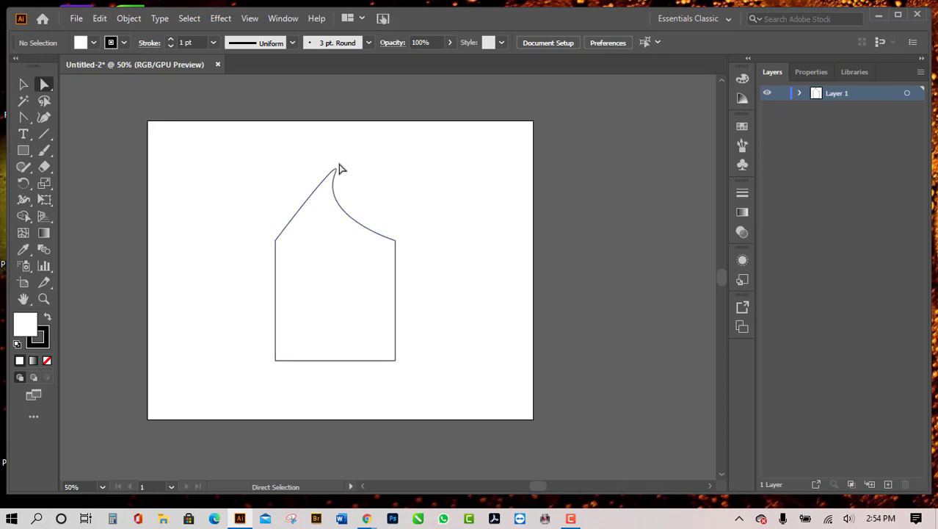
click(395, 361)
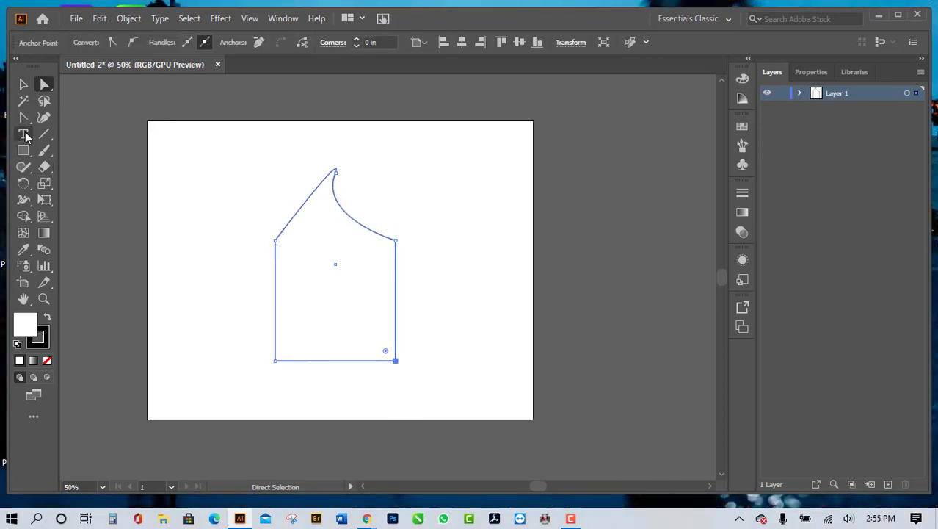
click(23, 120)
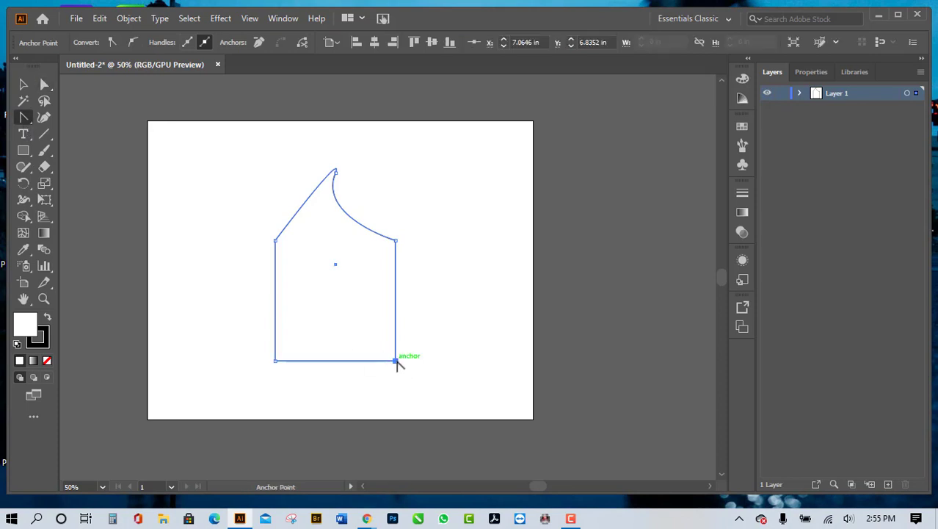
drag(395, 361, 364, 390)
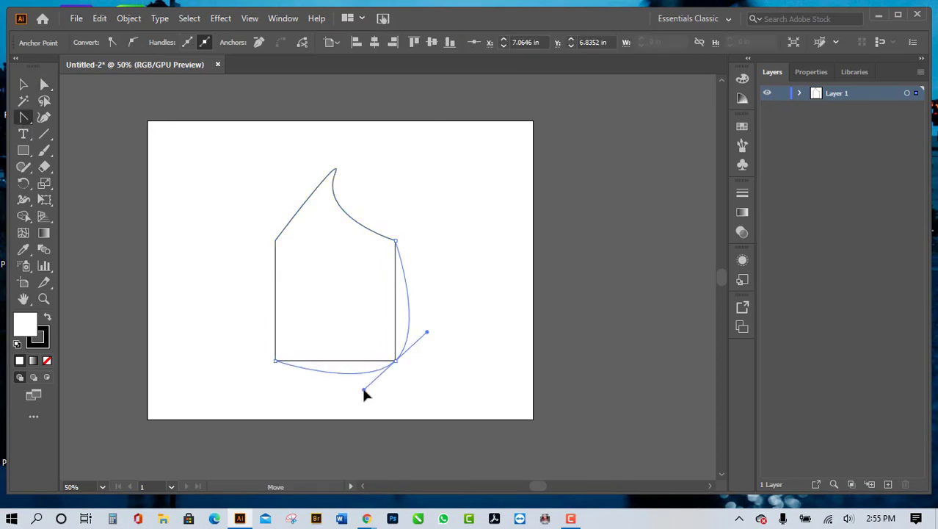
Step: Lengthen both handles of the lower-right anchor with the Direct Selection tool so the right side and bottom bulge outward
click(45, 87)
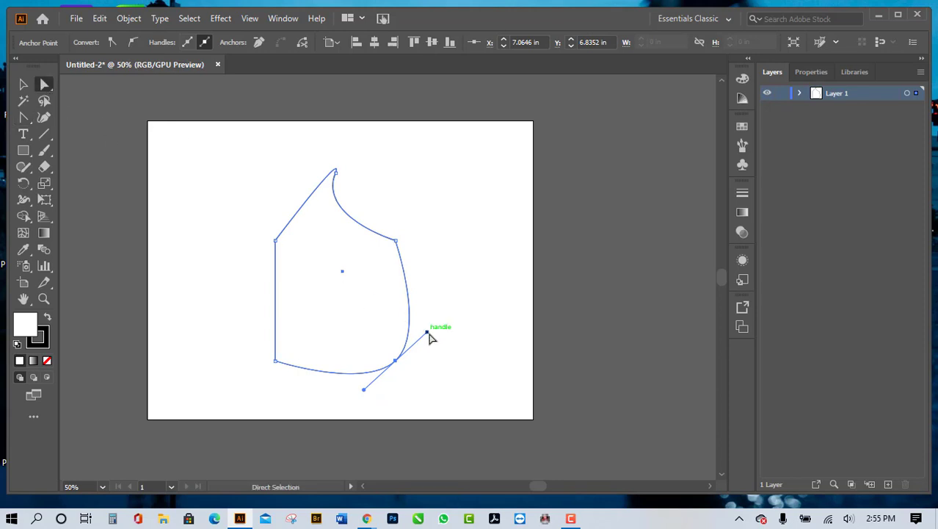
drag(429, 332, 540, 262)
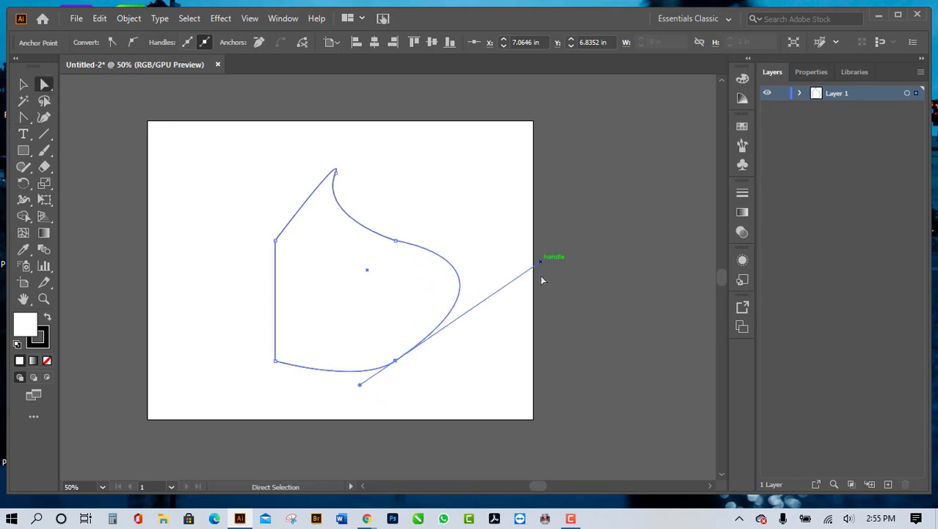
drag(360, 385, 304, 429)
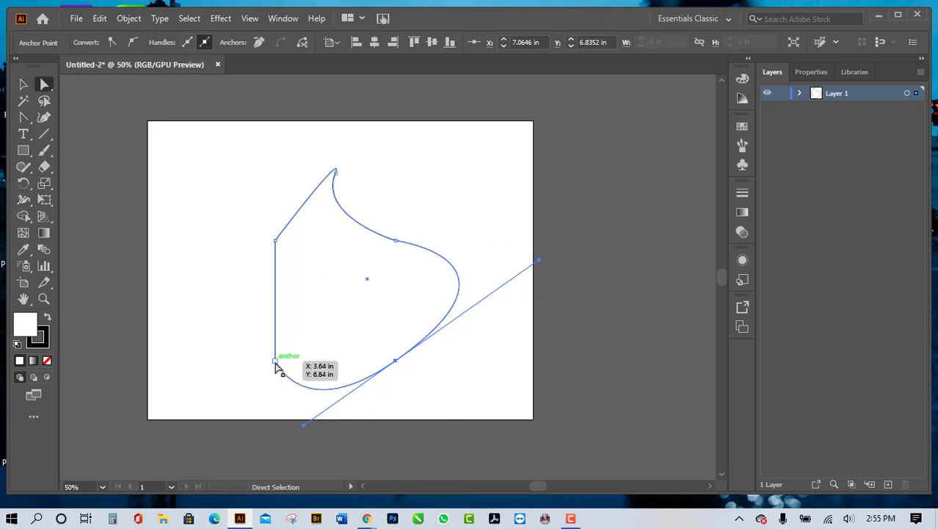
Step: Add an anchor point midway along the shape's straight left edge with the Add Anchor Point tool
click(24, 119)
right_click(26, 123)
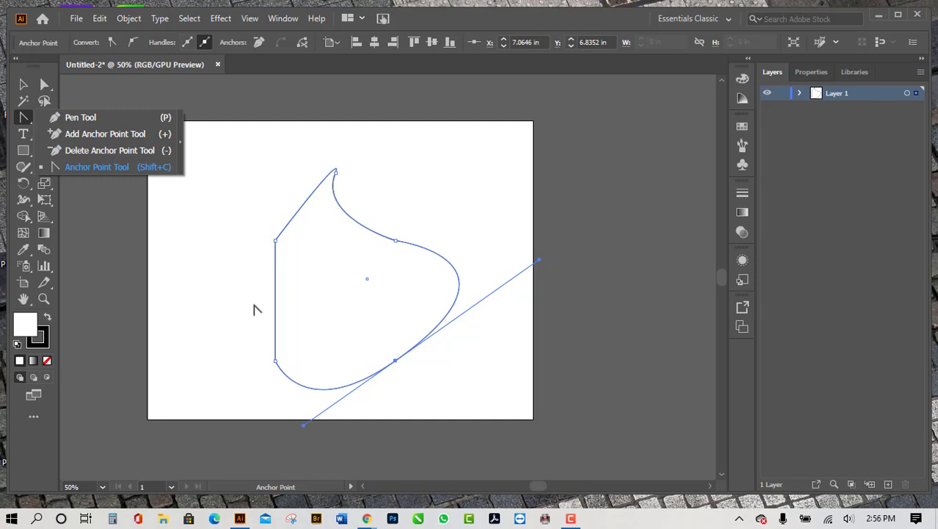
click(83, 135)
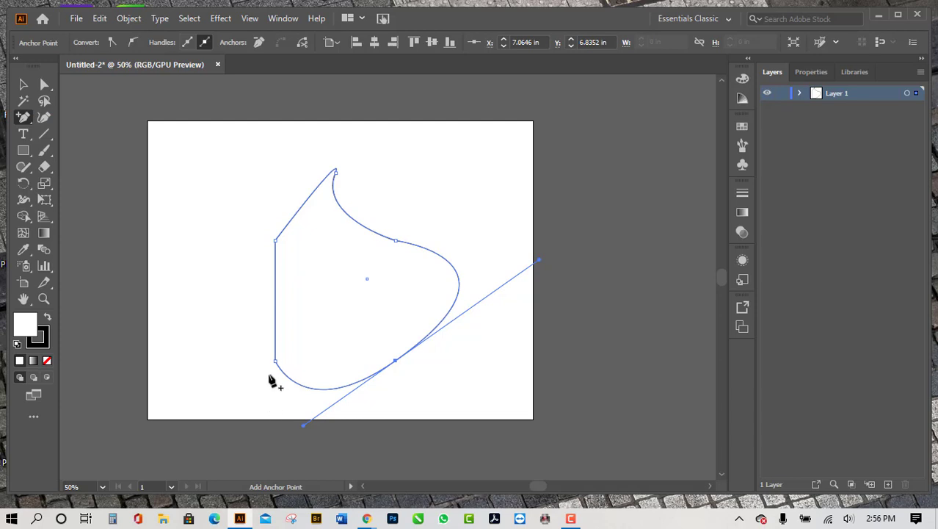
click(274, 299)
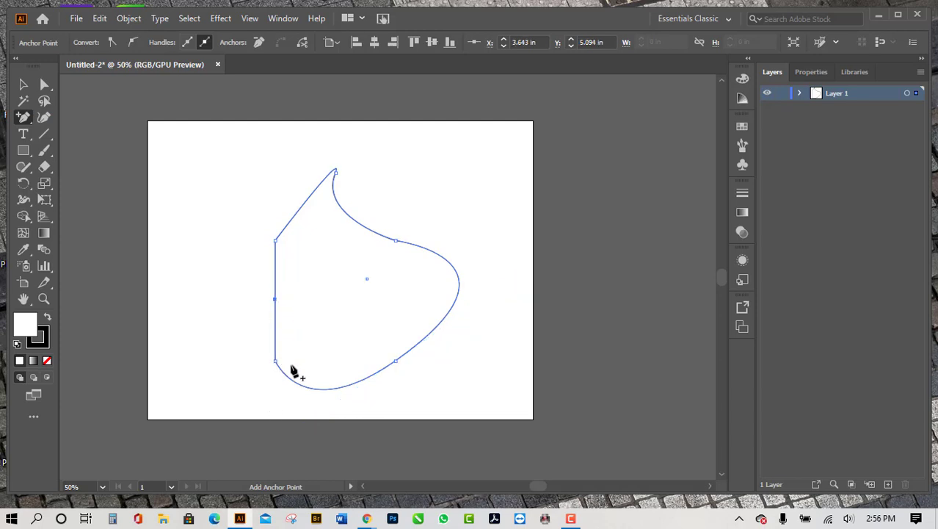
Step: Pull the new left-edge point outward into a narrow spike and bring the two adjacent corner points close together at its base
click(45, 84)
drag(277, 297, 173, 288)
drag(275, 243, 275, 309)
drag(275, 361, 273, 321)
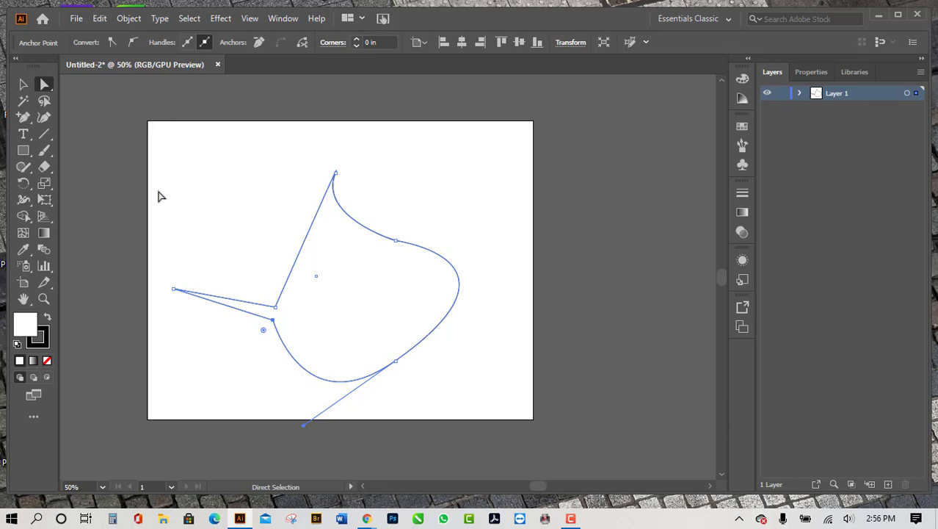
Step: Convert the tip of the shape's left spike into a smooth curve with the Anchor Point tool, forming a rounded loop
drag(163, 142, 475, 424)
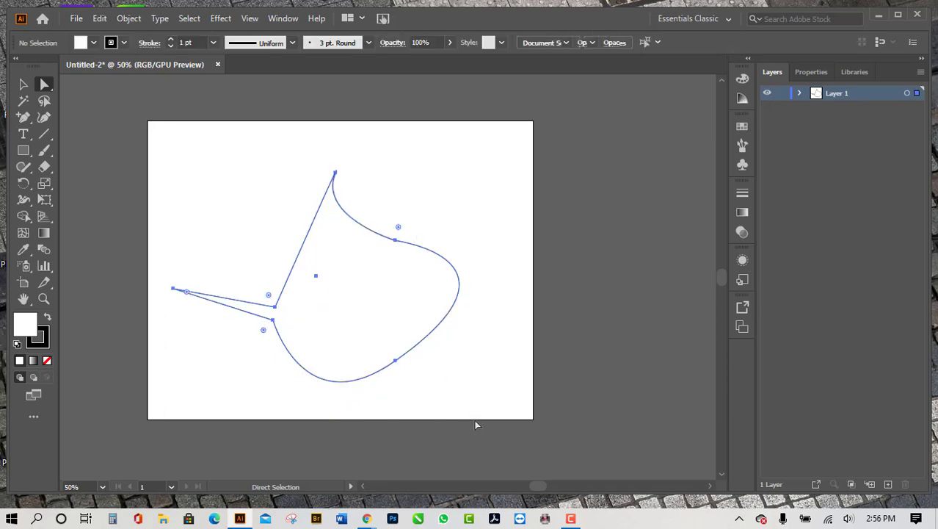
click(142, 167)
click(27, 120)
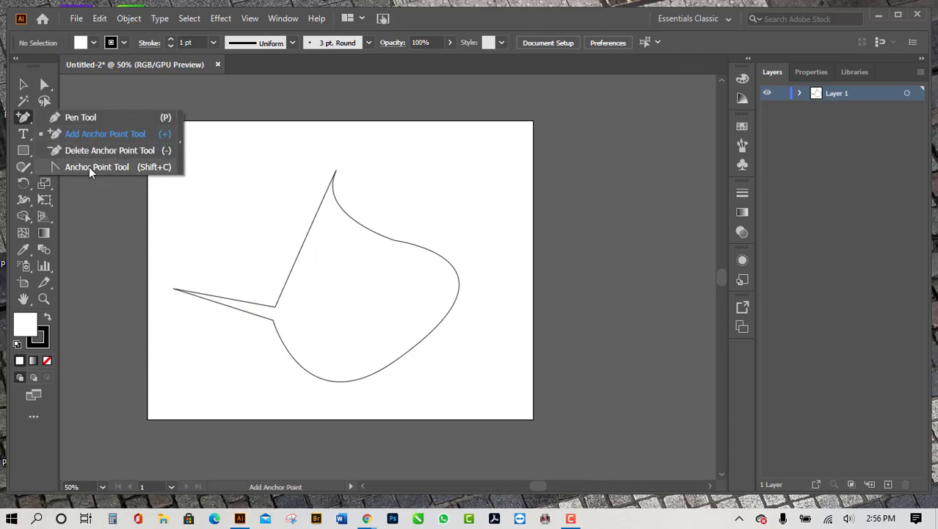
click(89, 166)
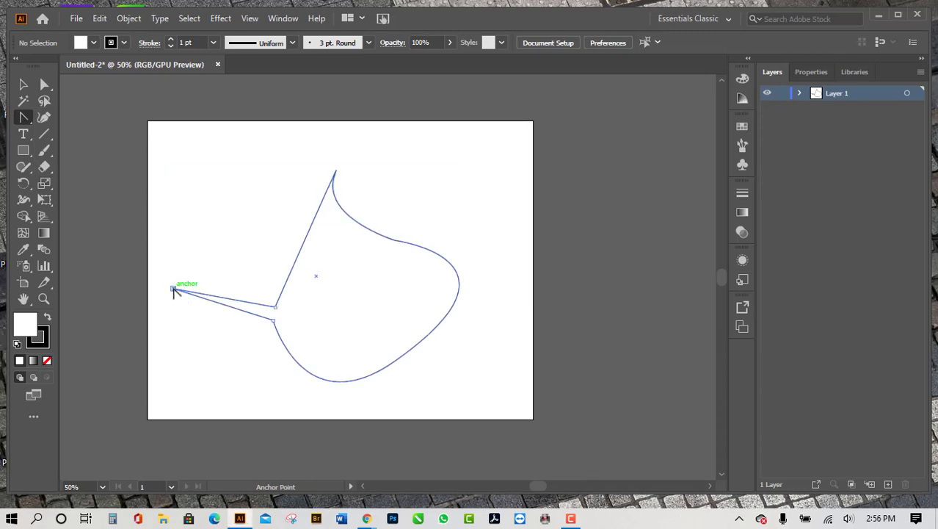
drag(173, 289, 197, 217)
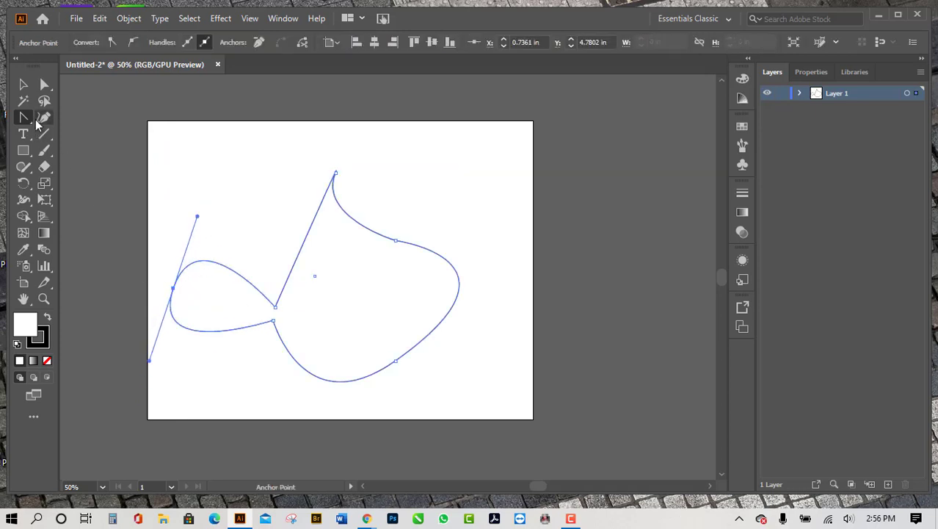
Step: Add an anchor point on the loop's upper edge and move it down and left with the Direct Selection tool so the edge dips inward
drag(27, 124, 68, 133)
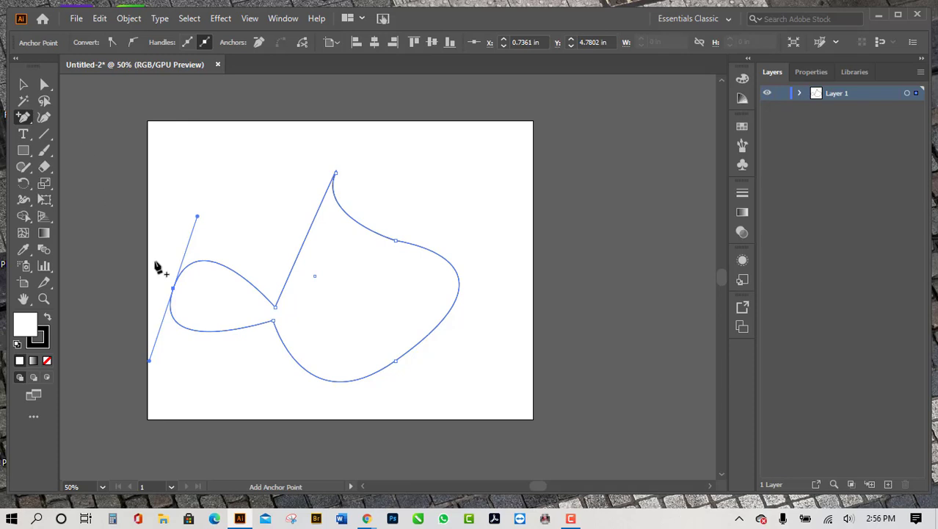
click(234, 271)
click(252, 296)
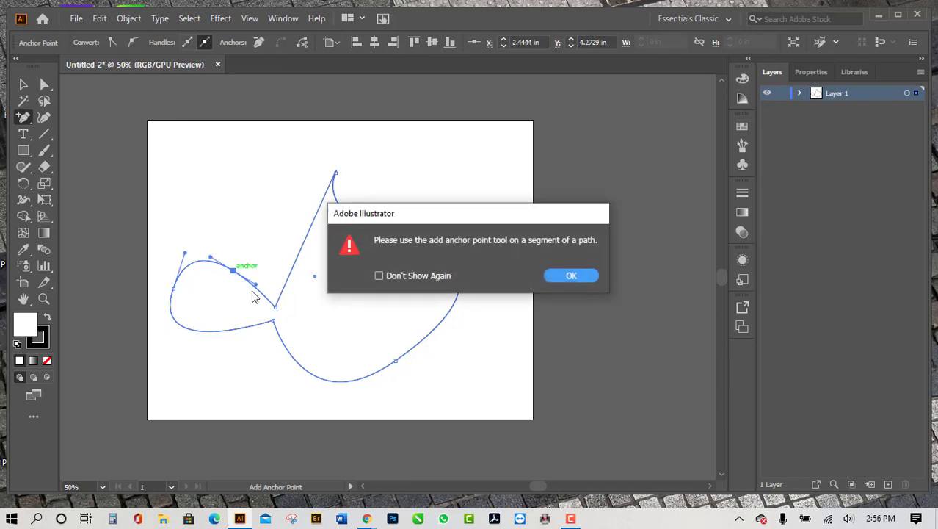
click(569, 277)
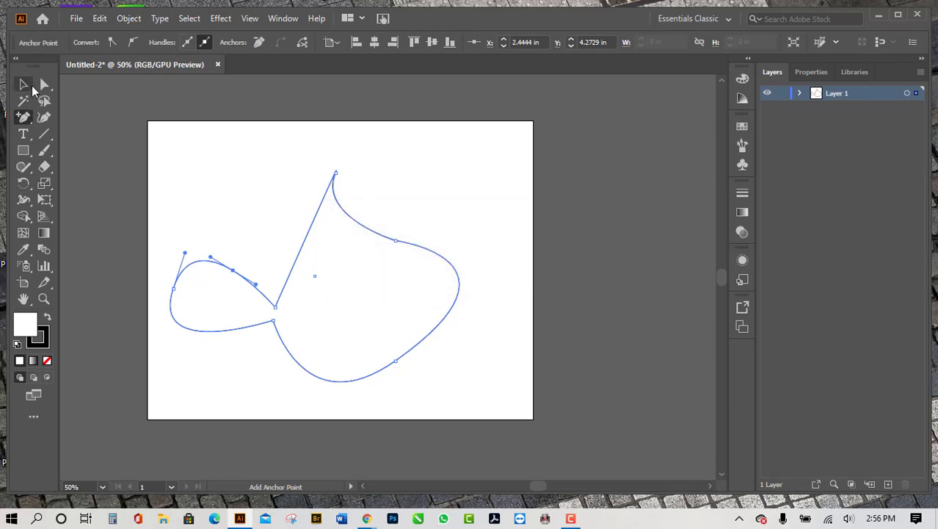
click(44, 84)
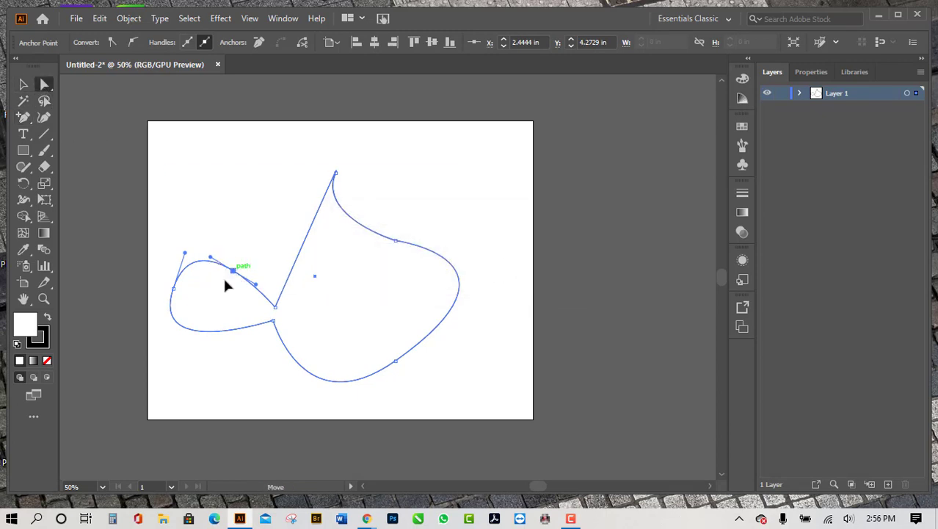
drag(230, 272, 202, 326)
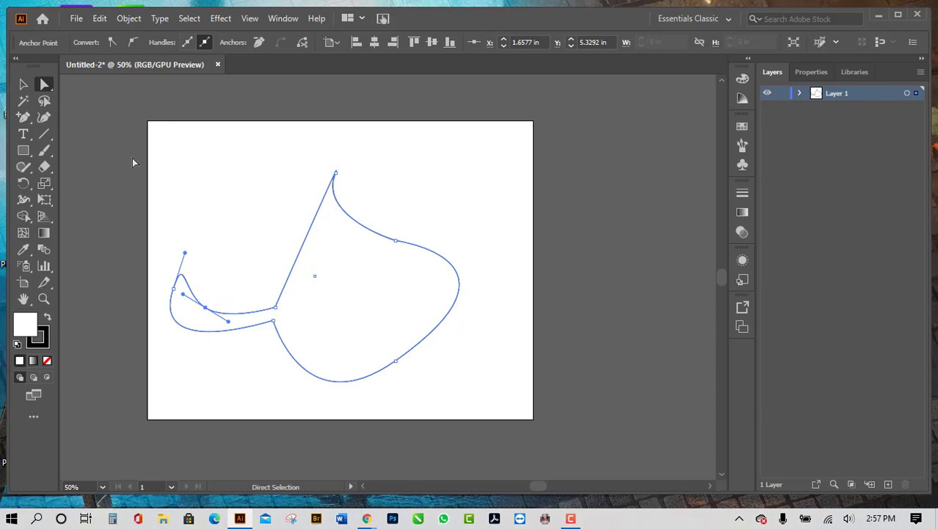
Step: Remove the loop's upper base corner, dip point and outer end point plus the shape's upper-right anchor with the Delete Anchor Point tool
click(24, 119)
click(25, 121)
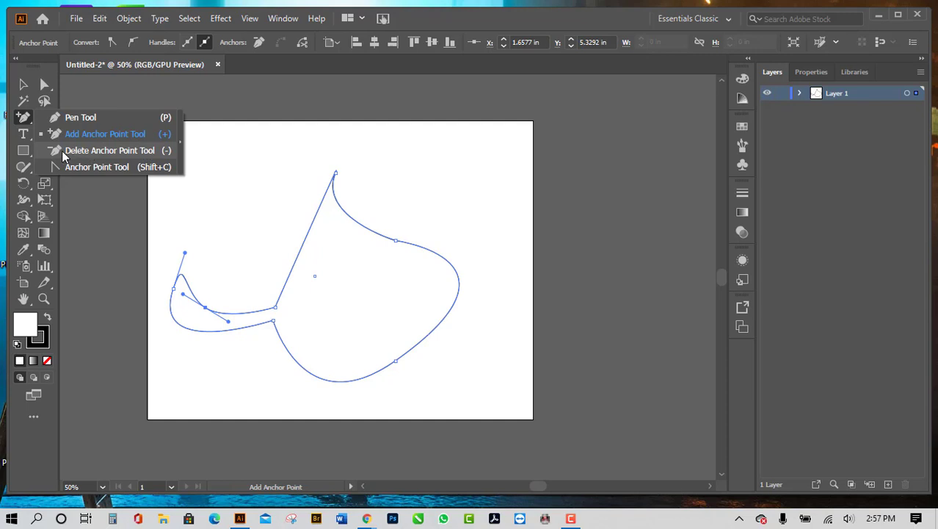
click(136, 150)
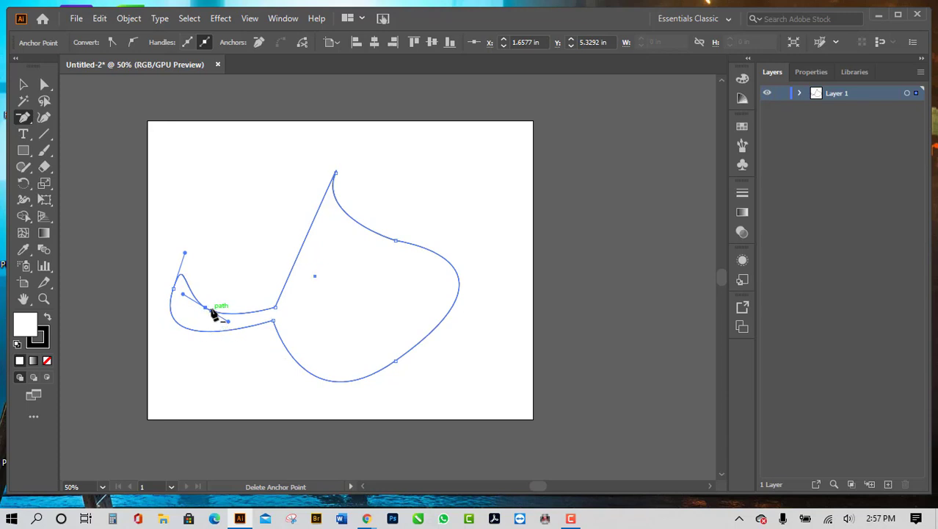
click(276, 309)
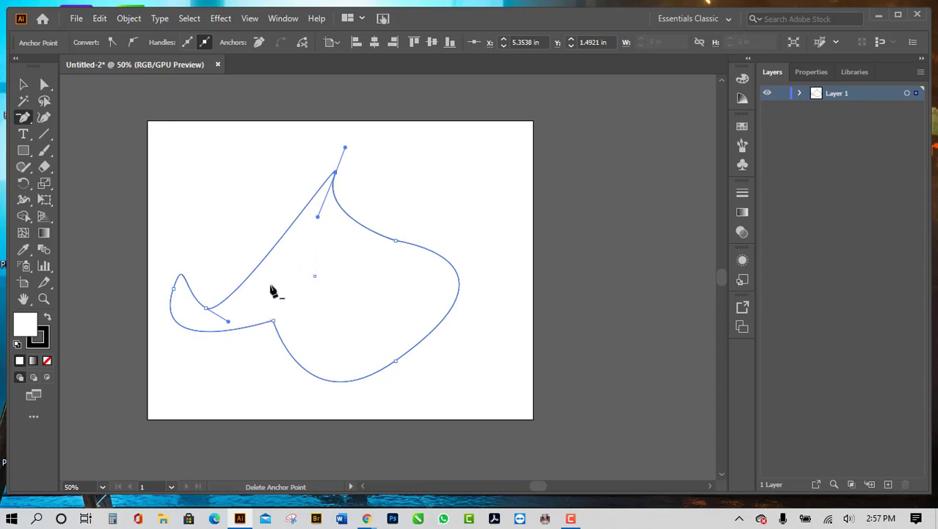
click(207, 308)
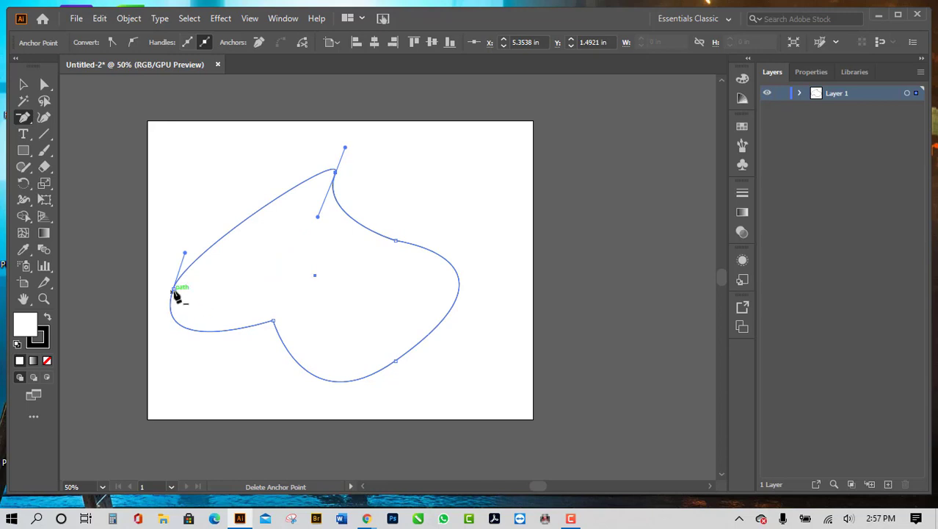
click(174, 288)
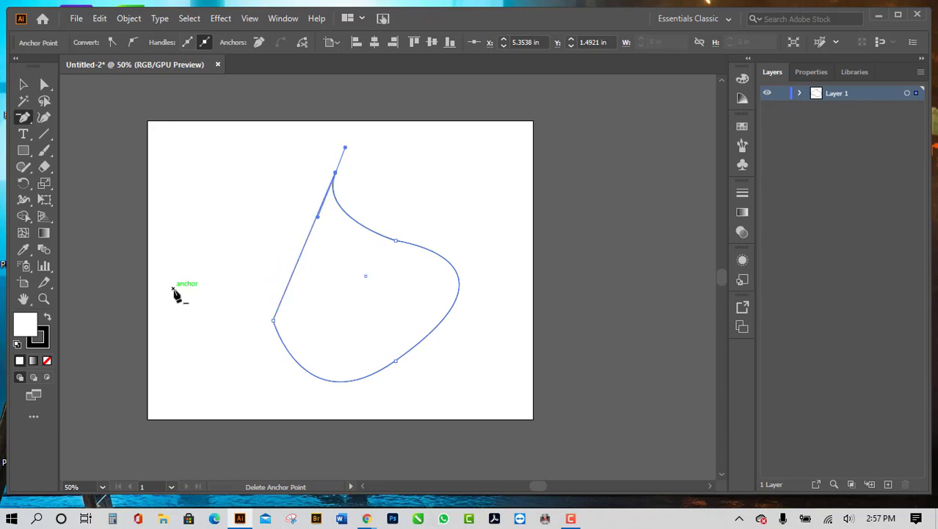
click(397, 241)
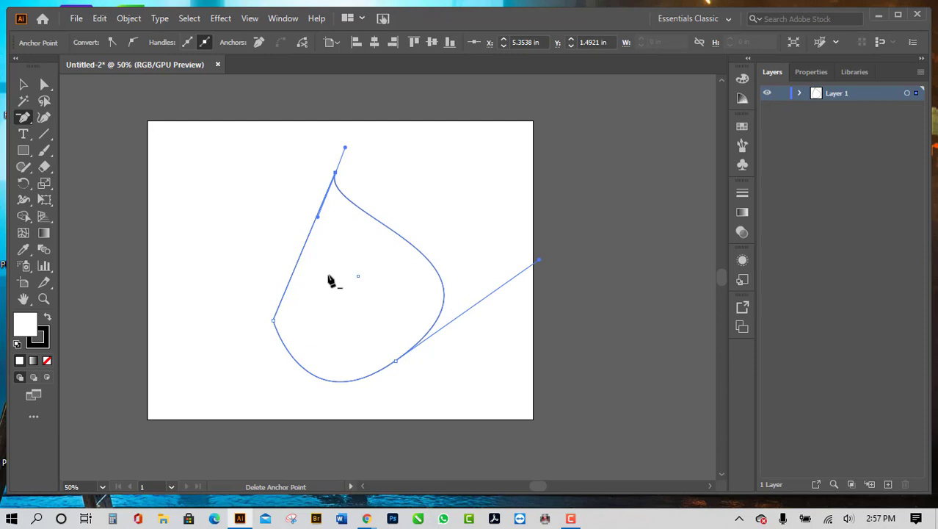
Step: Move the whole teardrop-like shape a short distance straight left with the Selection tool
click(24, 119)
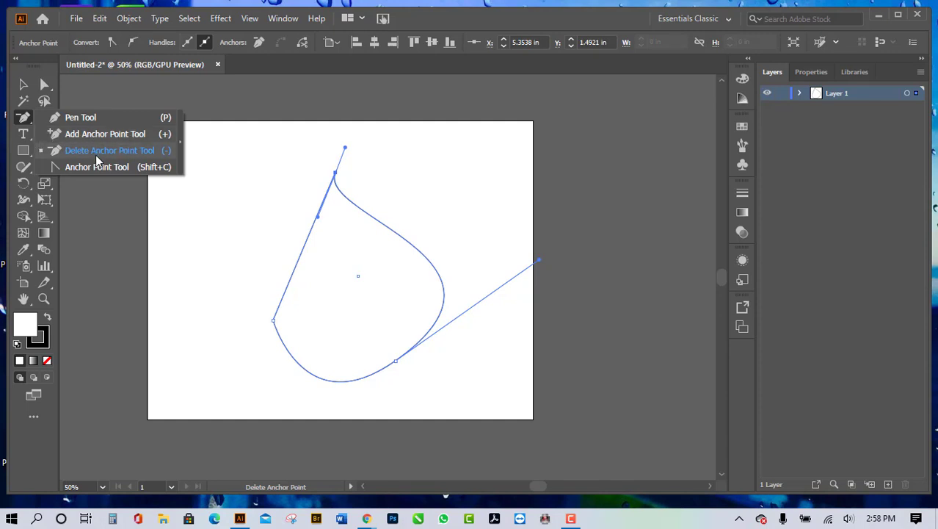
click(24, 85)
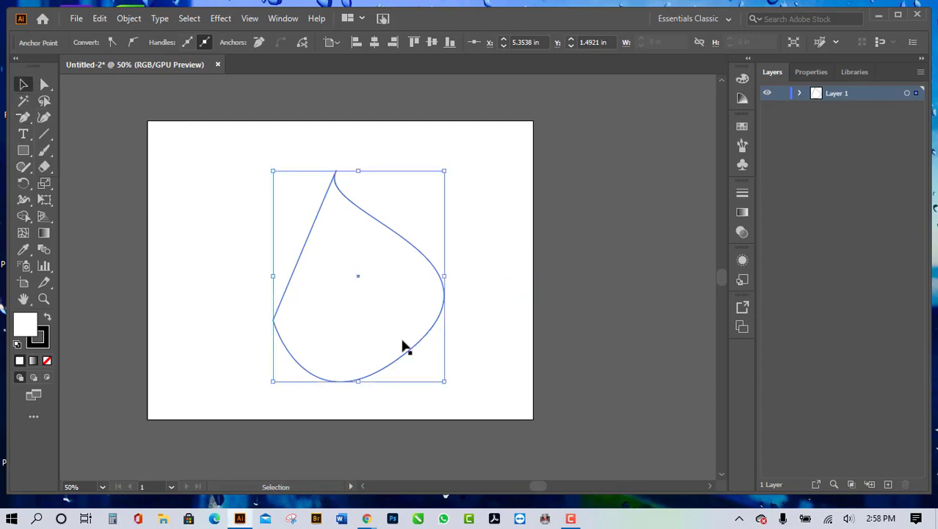
click(182, 358)
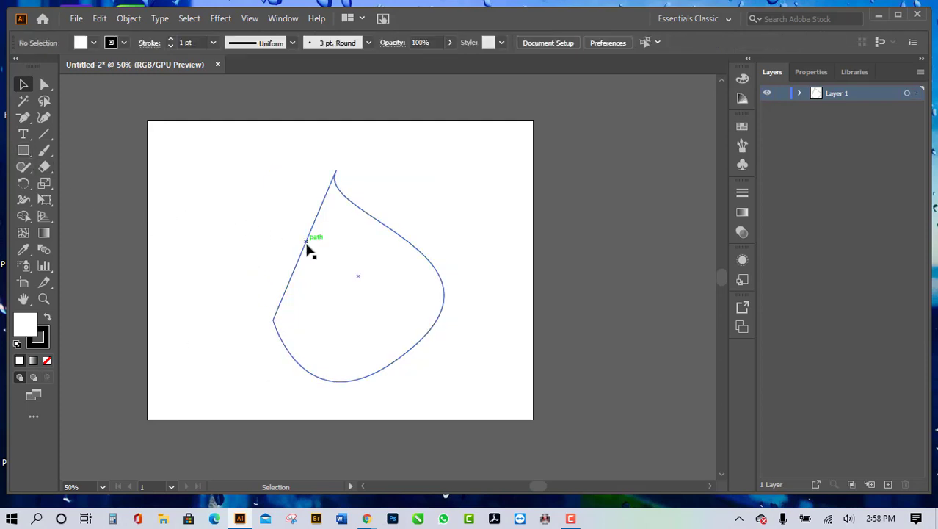
drag(304, 248, 255, 248)
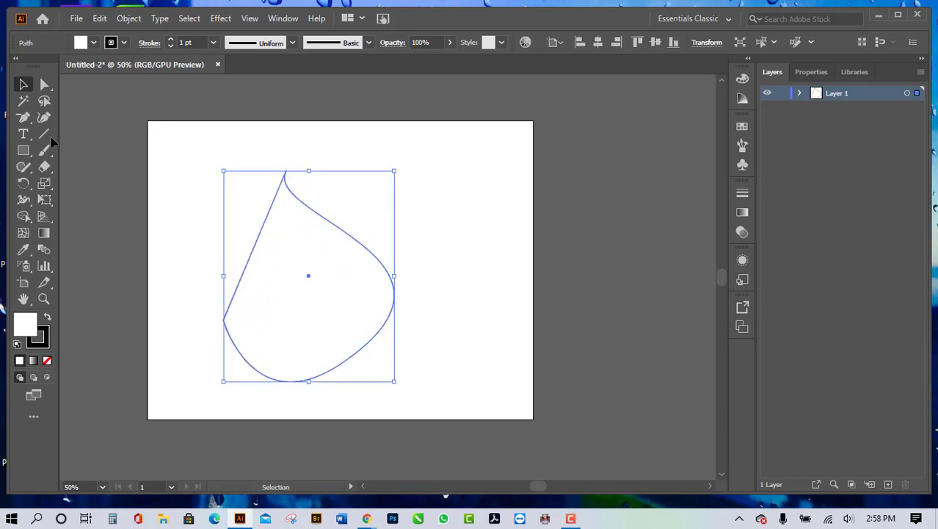
Step: Select the whole teardrop-like shape and delete it from the artboard
click(23, 119)
click(24, 119)
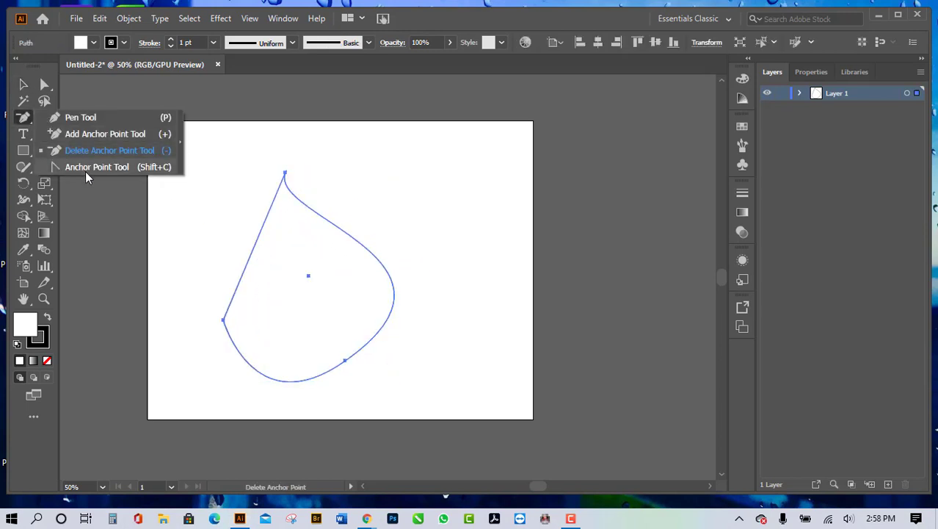
click(23, 84)
drag(191, 203, 452, 401)
key(Delete)
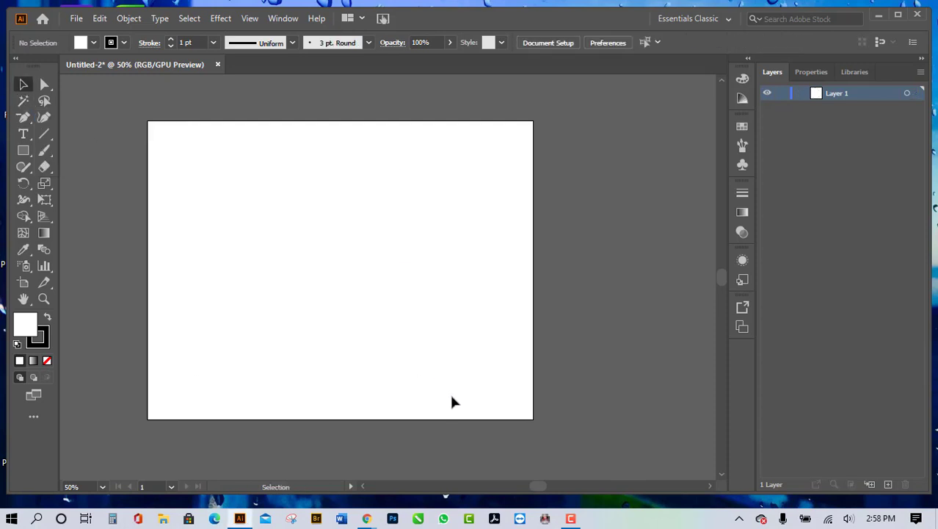
Step: Draw a small square in the left part of the artboard with the Rectangle tool and deselect it
click(20, 154)
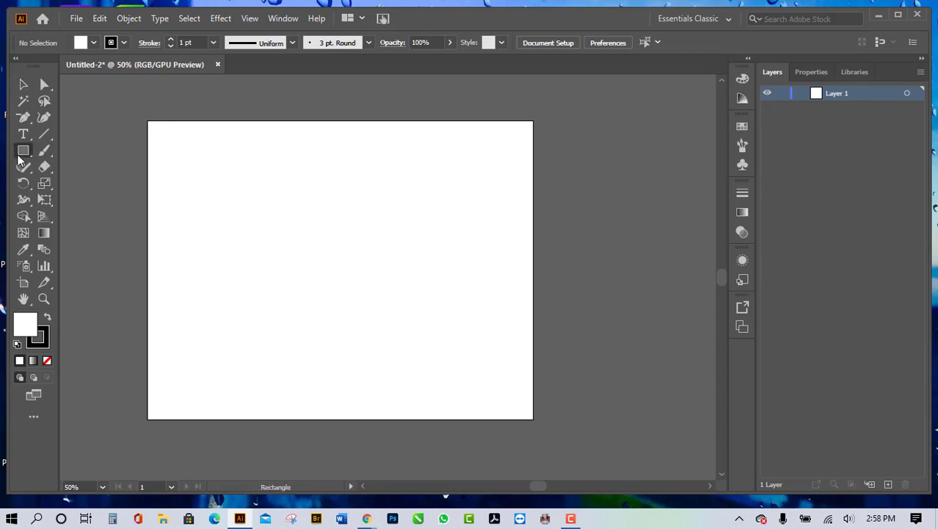
click(55, 150)
drag(191, 251, 241, 301)
click(23, 83)
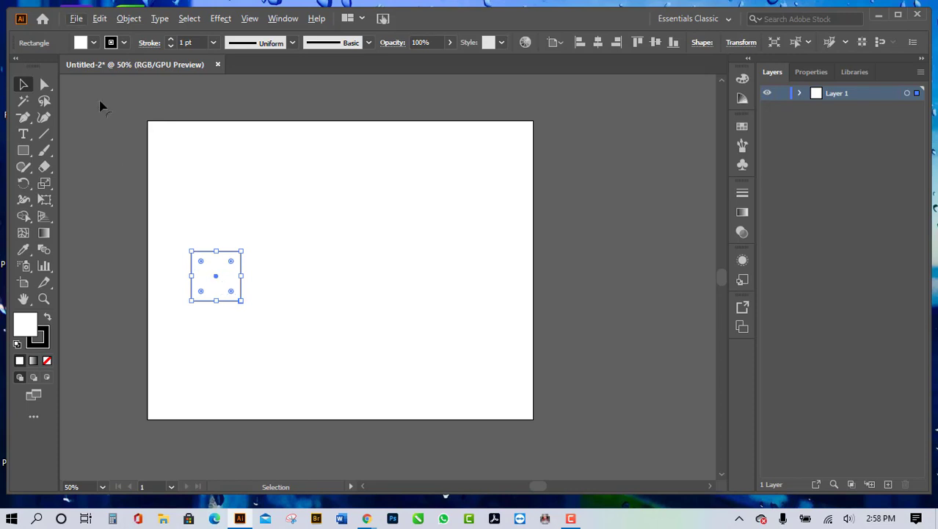
click(212, 173)
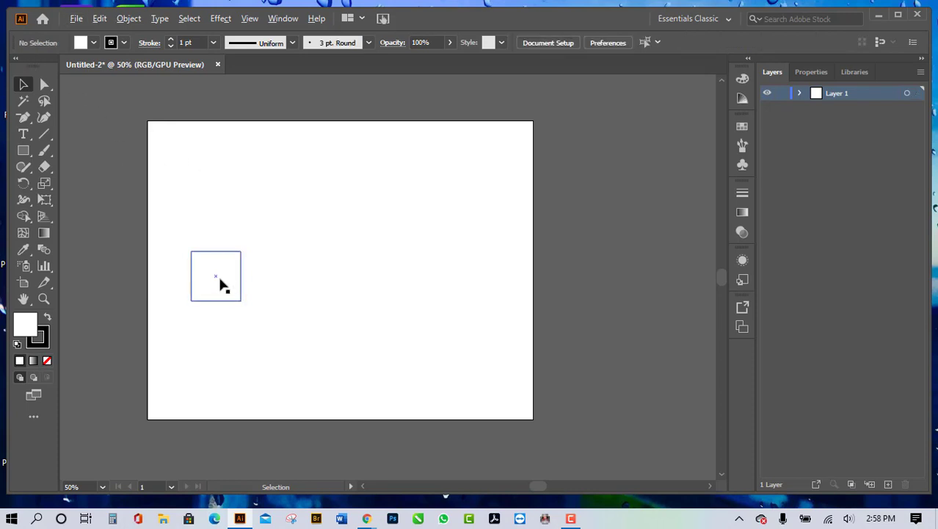
Step: Duplicate the square once directly to its right and once directly above it, with the copies' edges touching the original
drag(223, 285, 273, 285)
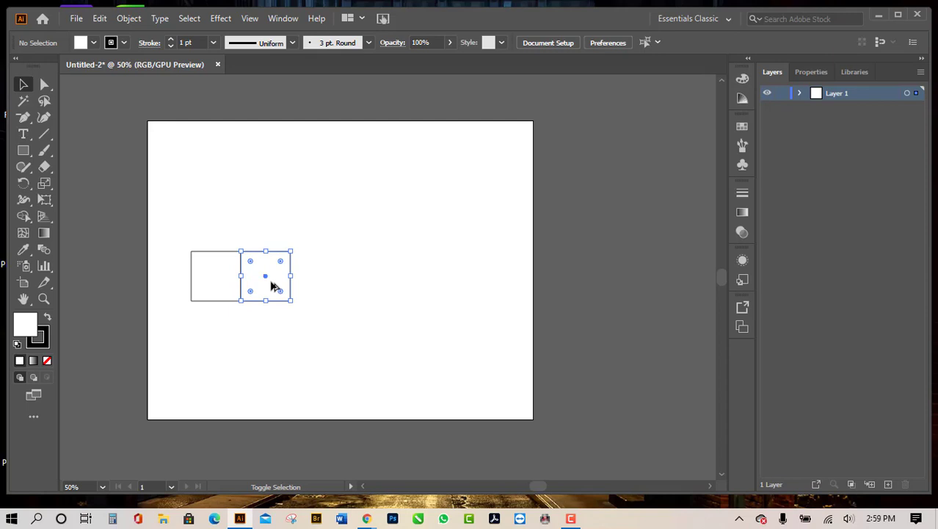
click(211, 288)
drag(212, 286, 216, 238)
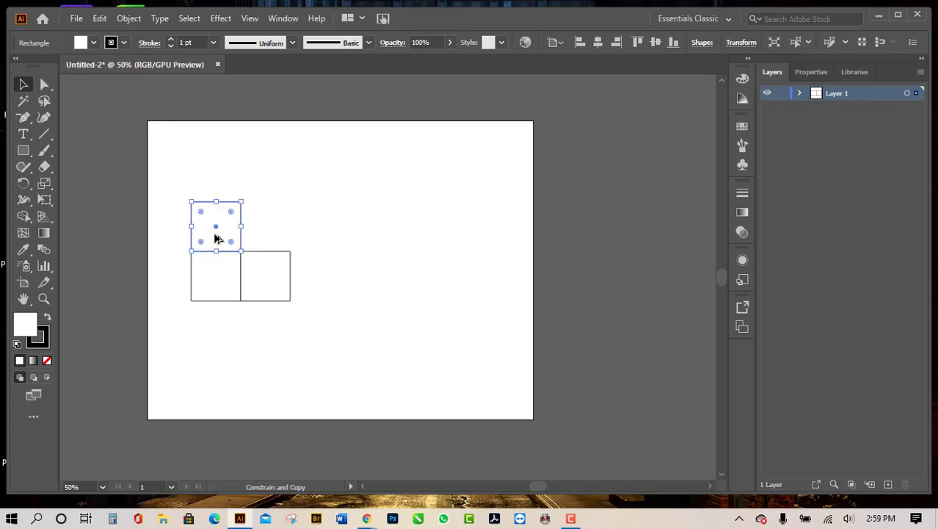
click(352, 261)
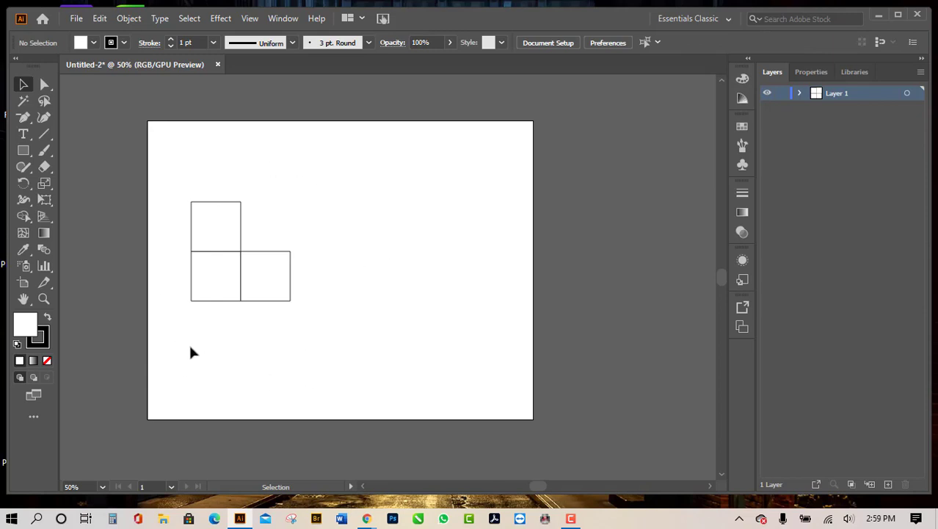
Step: Shift the upper square's two top anchors down and right with the Direct Selection tool to form the slanted top face of a cube
click(44, 83)
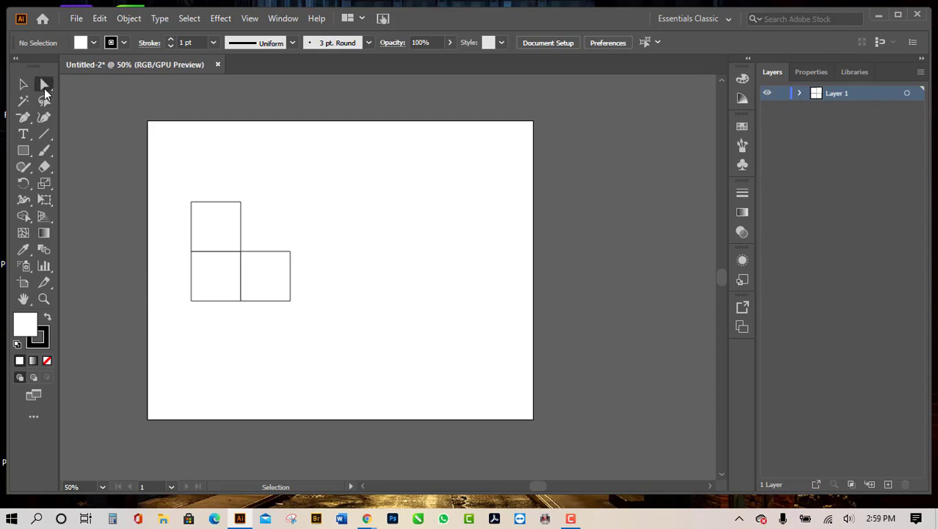
drag(182, 191, 267, 238)
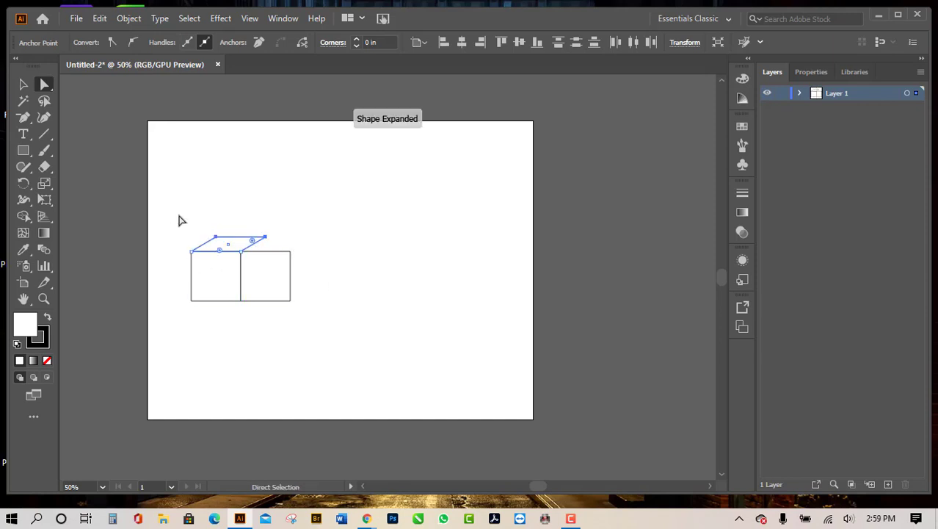
click(314, 241)
Step: Move the right square's two outer anchors up and left to meet the top face's corner, forming the cube's side face
drag(308, 238, 283, 320)
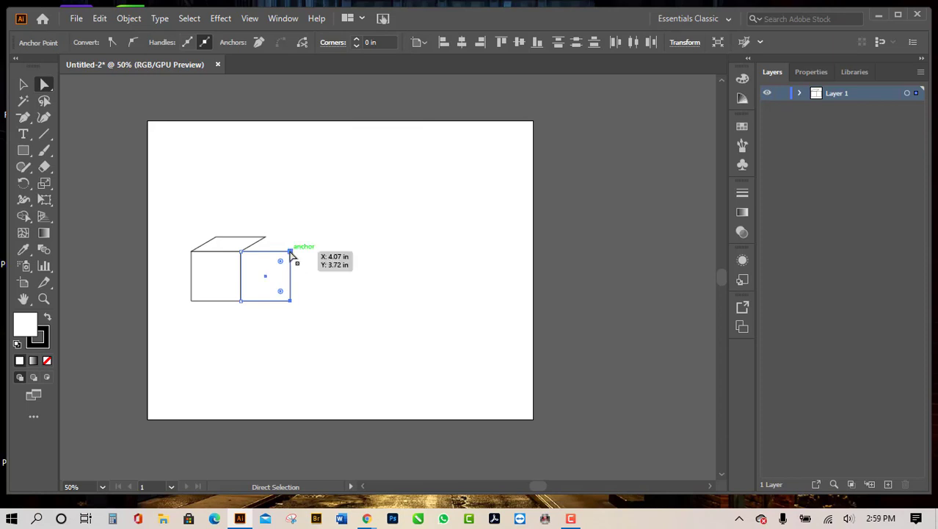
drag(289, 251, 265, 240)
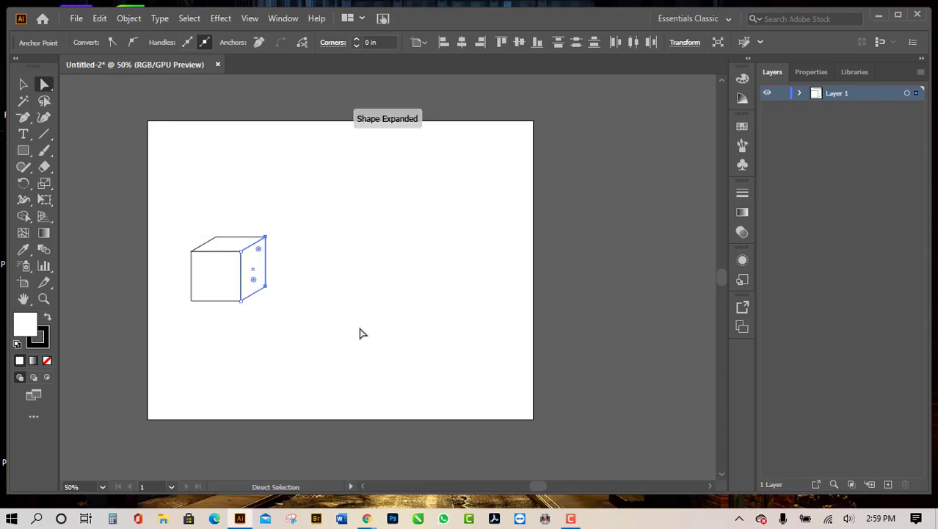
click(24, 85)
click(210, 157)
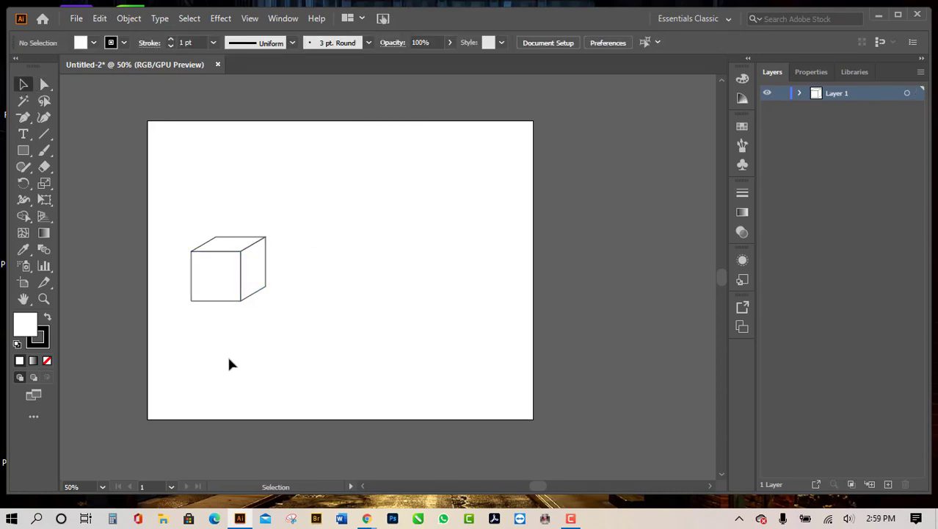
Step: Pull the cube apart by moving its front face 0.92 in left and 1.63 in down and its top face up and left
scroll(227, 363, up, 1)
scroll(228, 363, down, 1)
drag(215, 275, 183, 333)
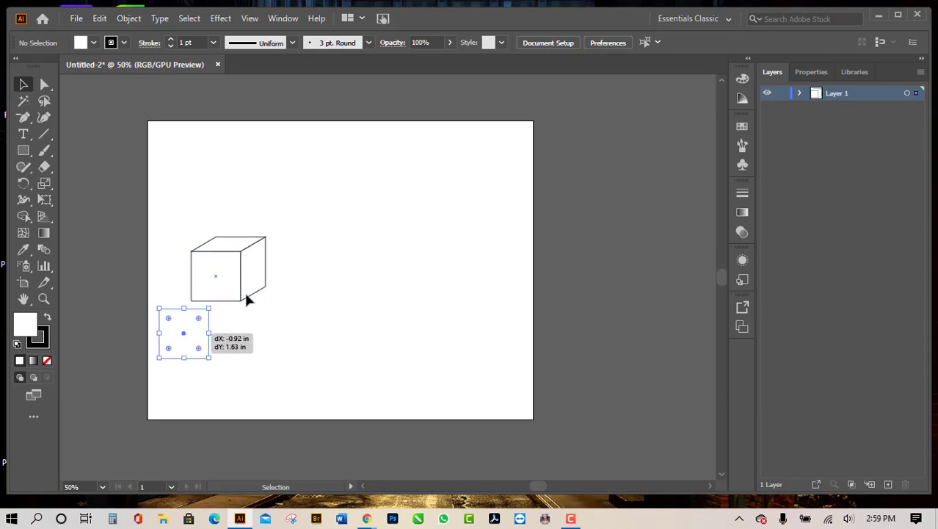
click(253, 275)
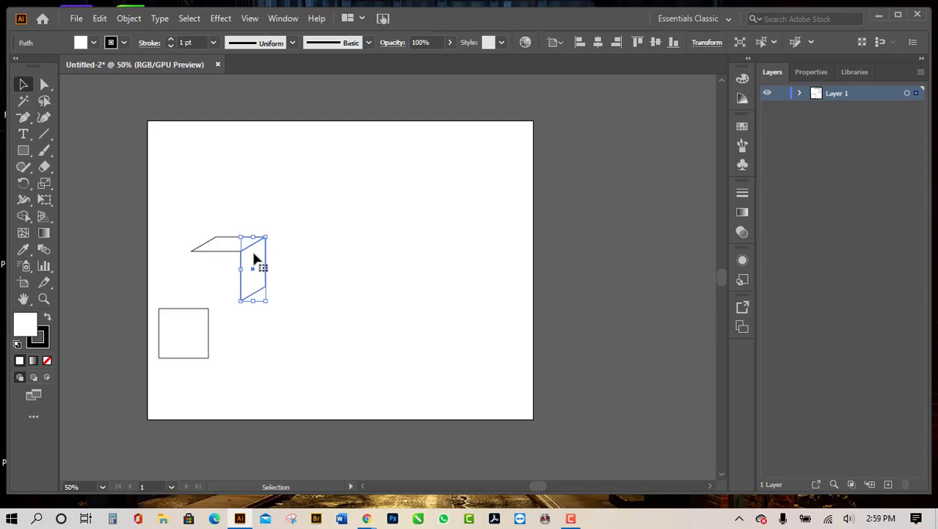
drag(225, 253, 206, 230)
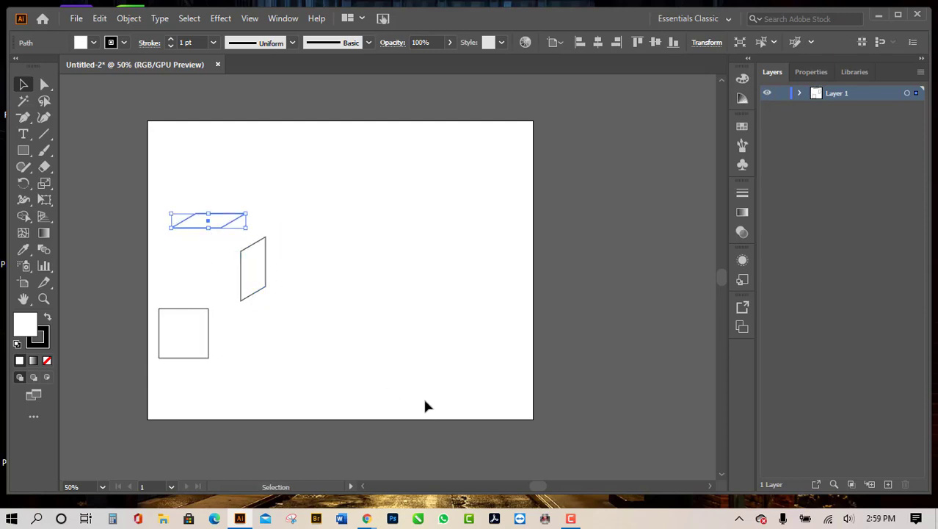
Step: Undo the moves that pulled the cube's front and top faces apart, and clear the selection
key(ctrl+z)
key(ctrl+z)
key(ctrl+z)
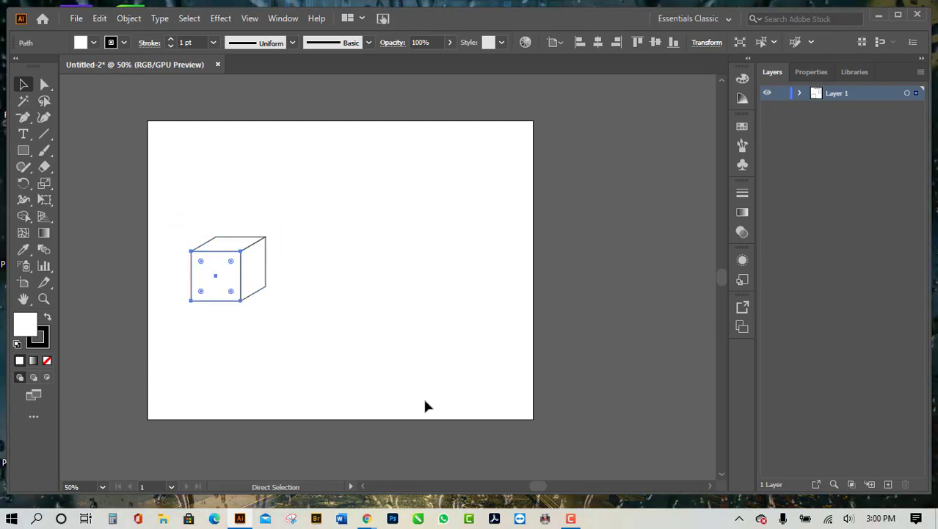
click(360, 362)
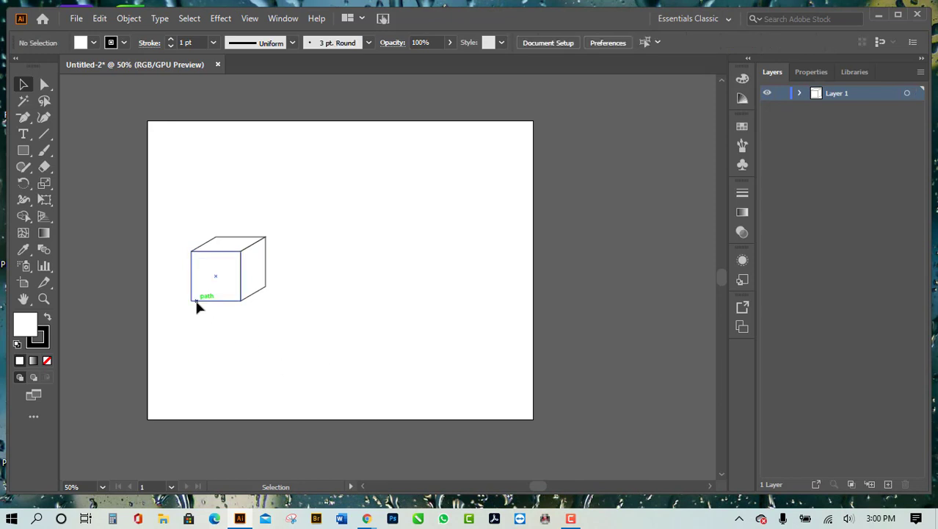
Step: Try to stretch the cube into a tall box by moving its front and side faces' bottom anchors far down
scroll(196, 306, up, 1)
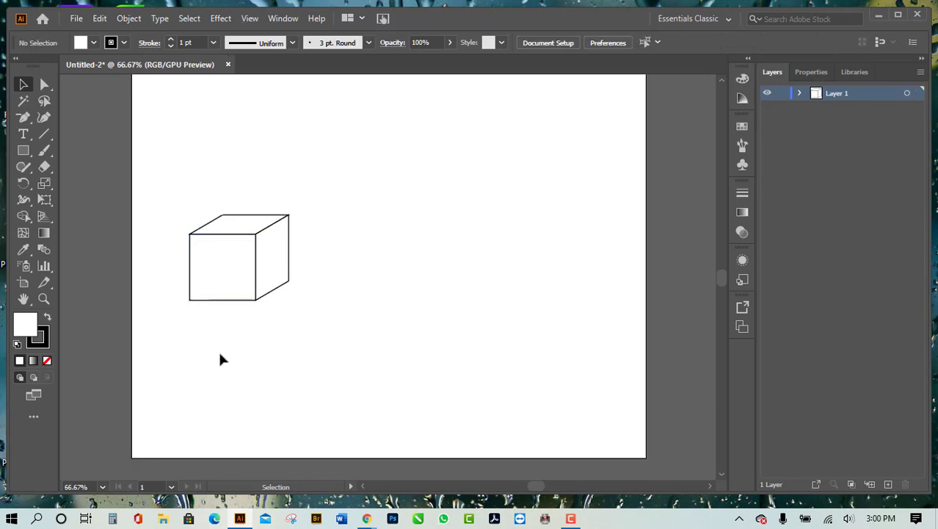
drag(157, 274, 255, 306)
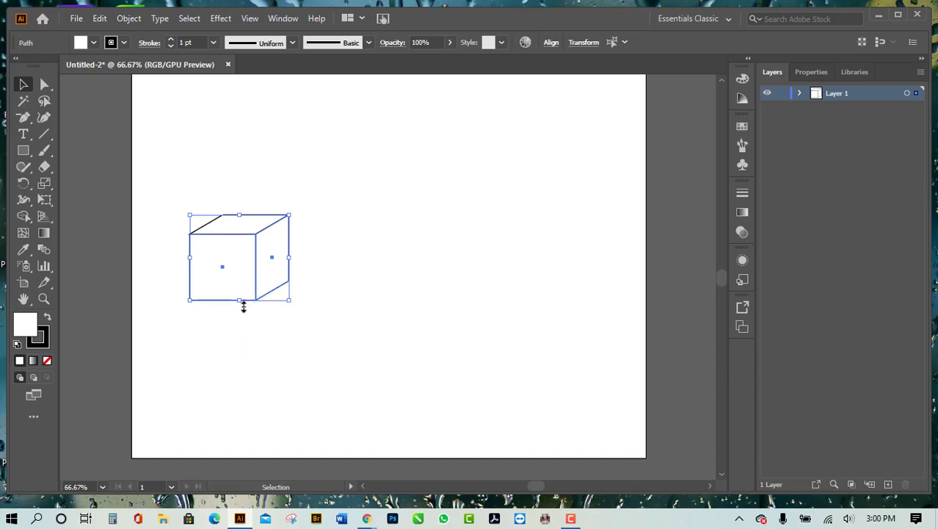
click(45, 85)
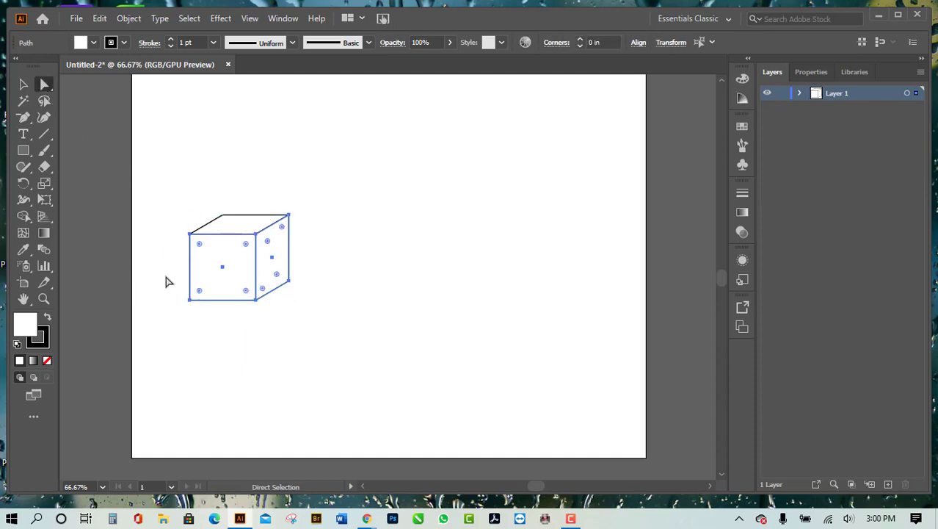
drag(180, 275, 260, 398)
scroll(264, 389, down, 2)
scroll(278, 397, up, 3)
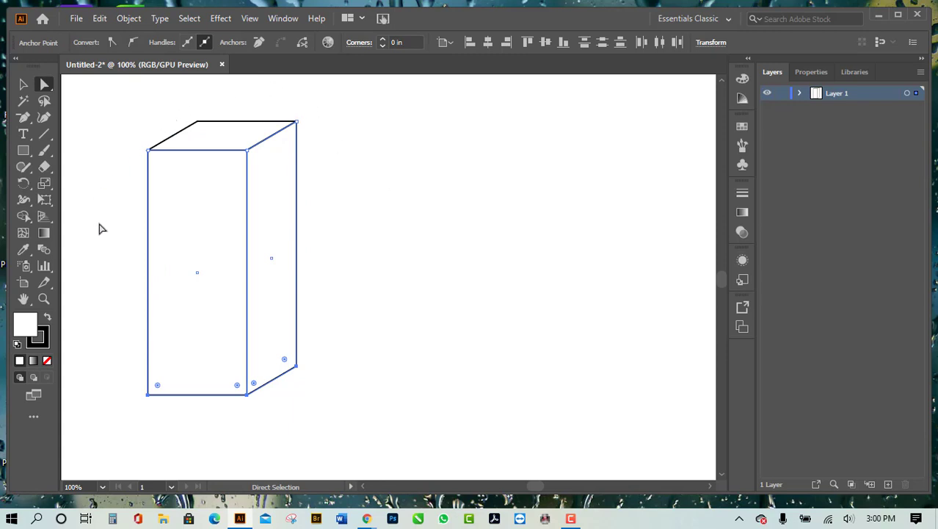
scroll(275, 371, down, 1)
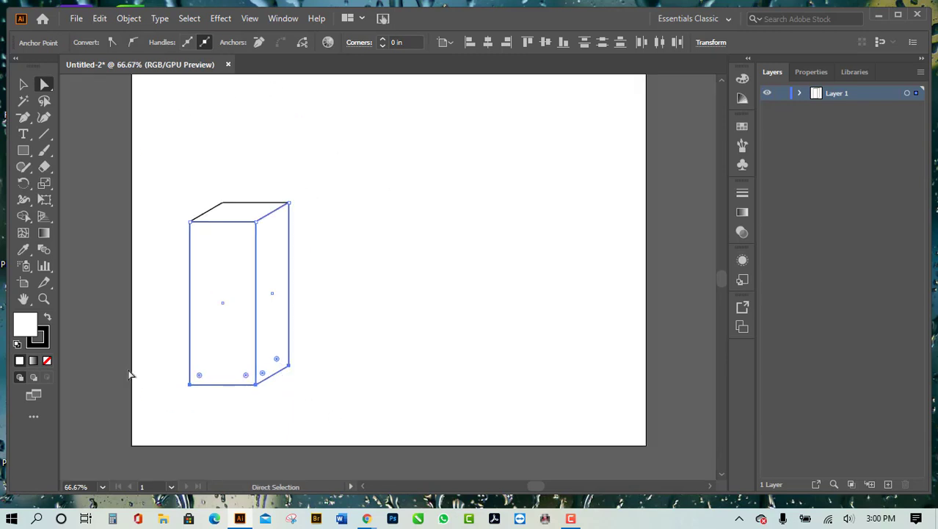
scroll(327, 370, up, 2)
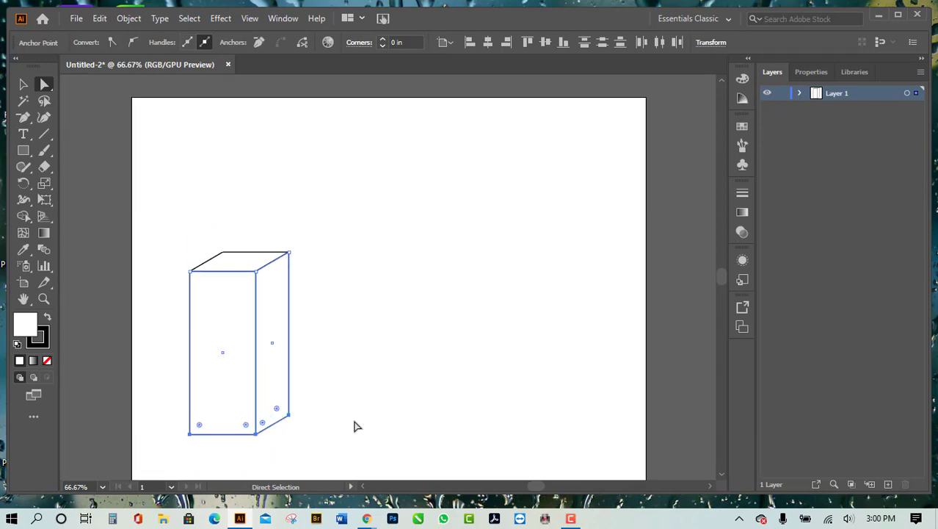
scroll(354, 426, down, 2)
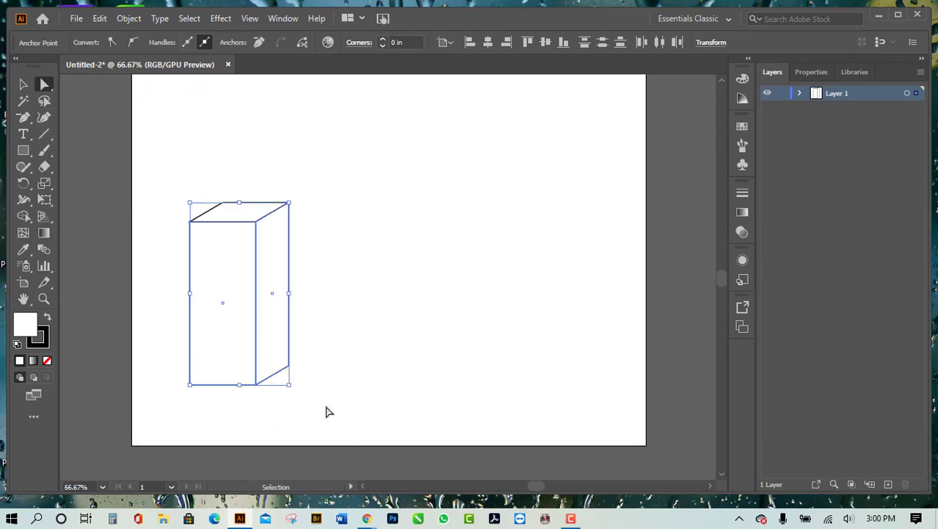
key(ctrl+z)
Step: Pull the bottom anchors of the cube's front and side faces straight down to make a tall box
drag(169, 269, 367, 329)
drag(257, 299, 263, 367)
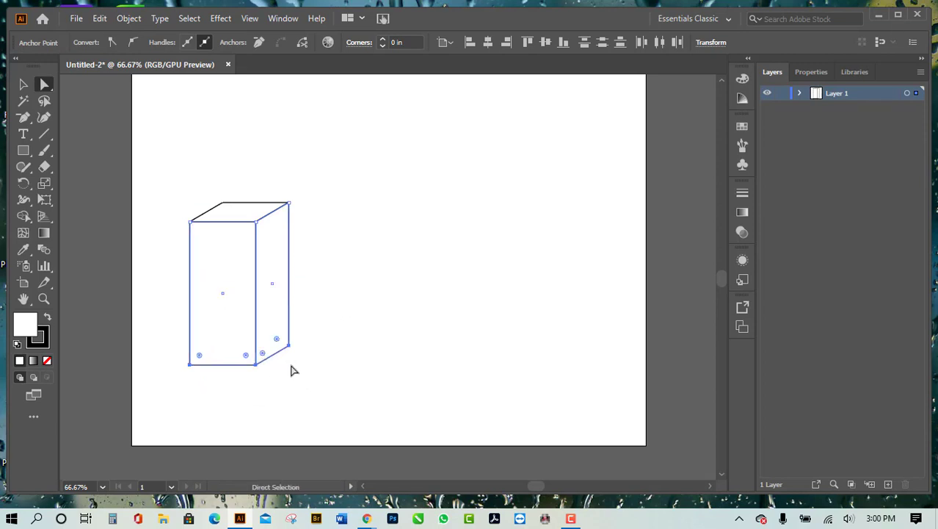
Step: Duplicate the complete tall box, with its front, side and top faces, to the right of the original
click(24, 85)
drag(230, 280, 364, 289)
key(ctrl+z)
drag(147, 140, 365, 416)
drag(233, 266, 395, 254)
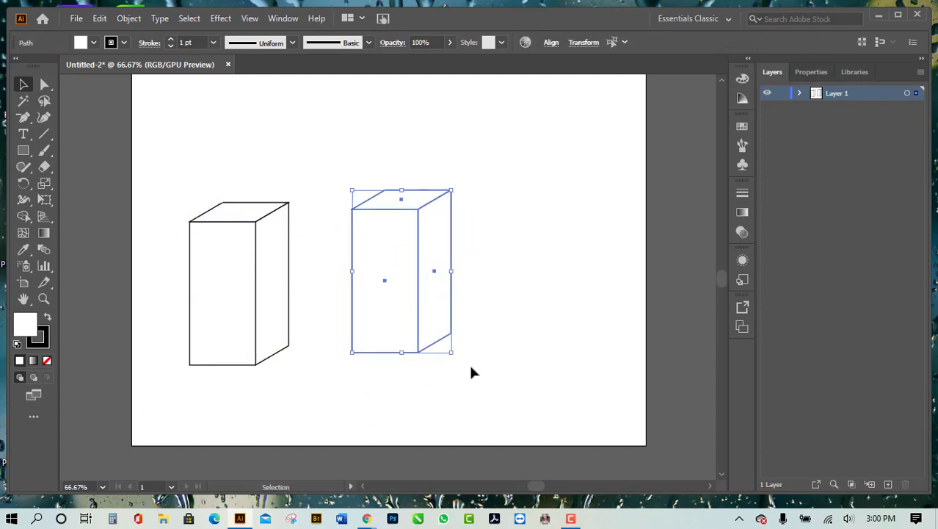
Step: Move the copied box's bottom anchors straight up with the Direct Selection tool to flatten it into a thin lid
click(44, 85)
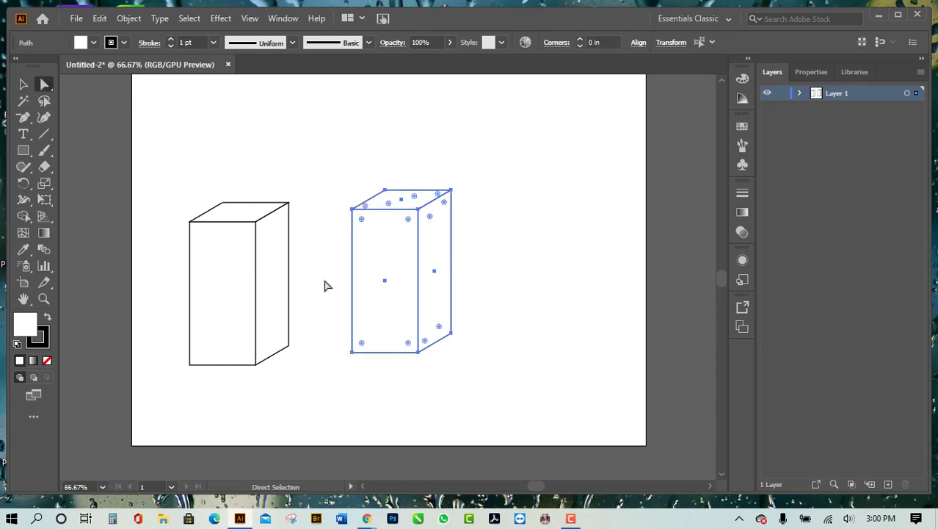
drag(324, 280, 514, 374)
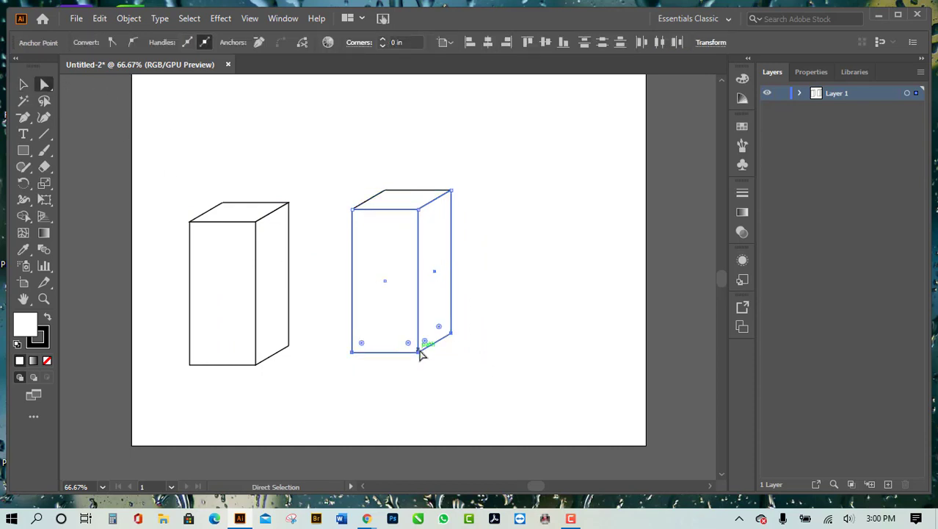
drag(421, 353, 410, 236)
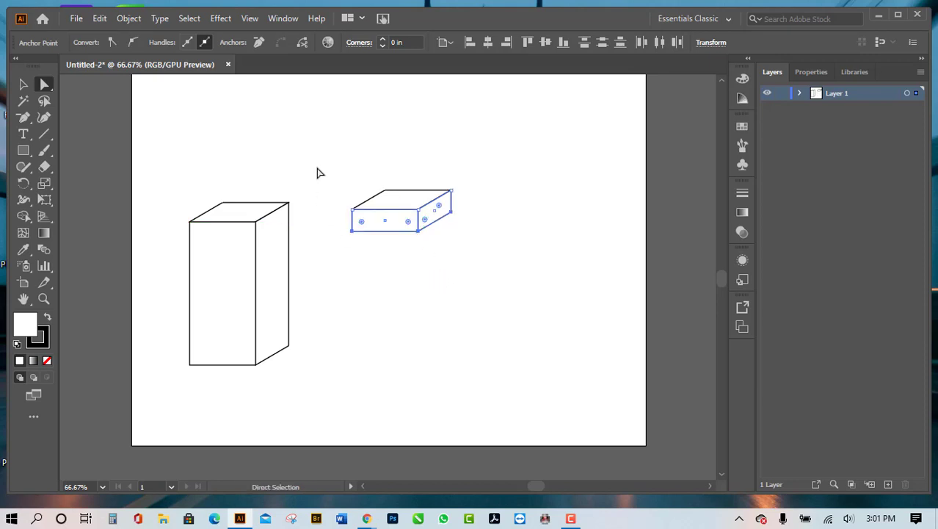
Step: Move the whole flat lid onto the tall box so its edges line up with the box's top
click(23, 84)
drag(322, 170, 499, 291)
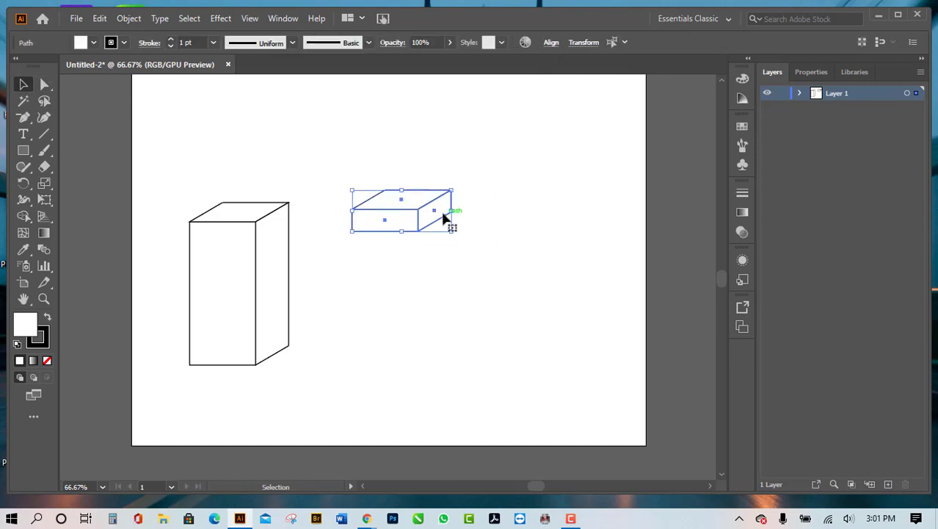
click(405, 176)
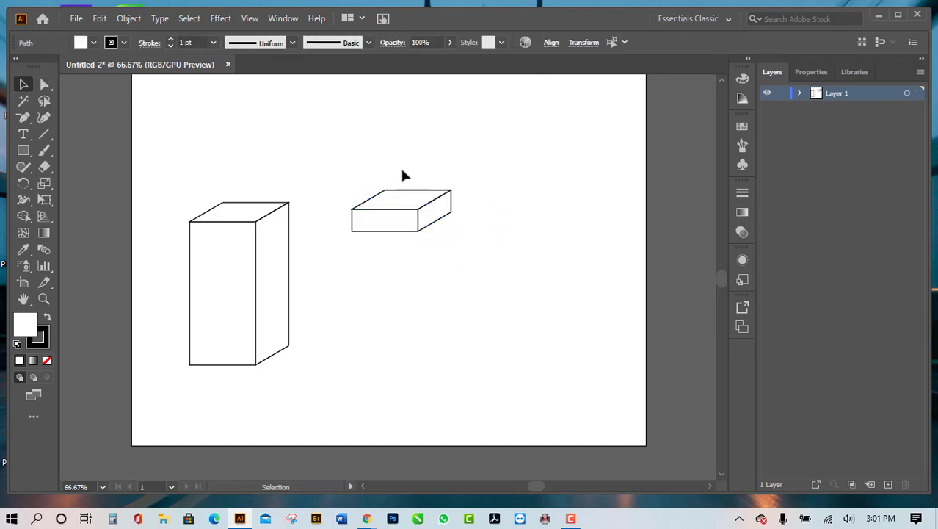
drag(335, 153, 449, 230)
drag(434, 223, 273, 234)
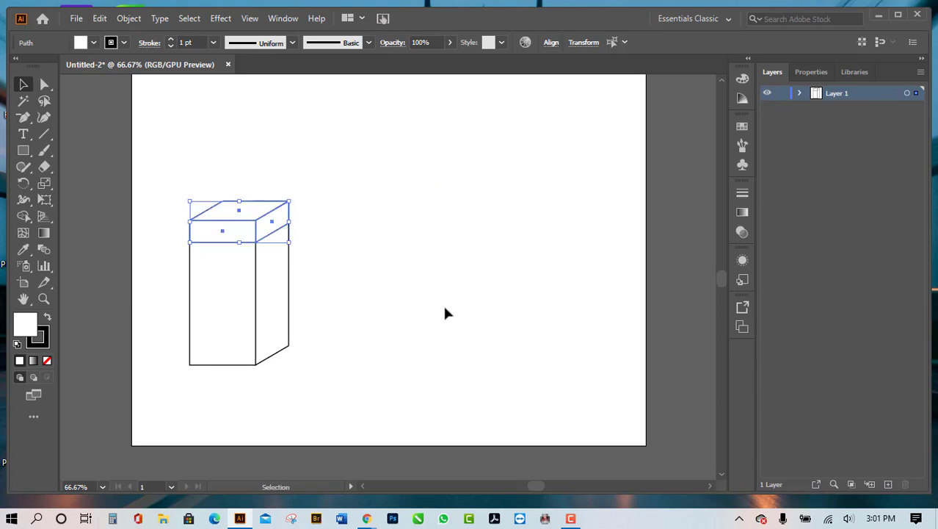
click(446, 313)
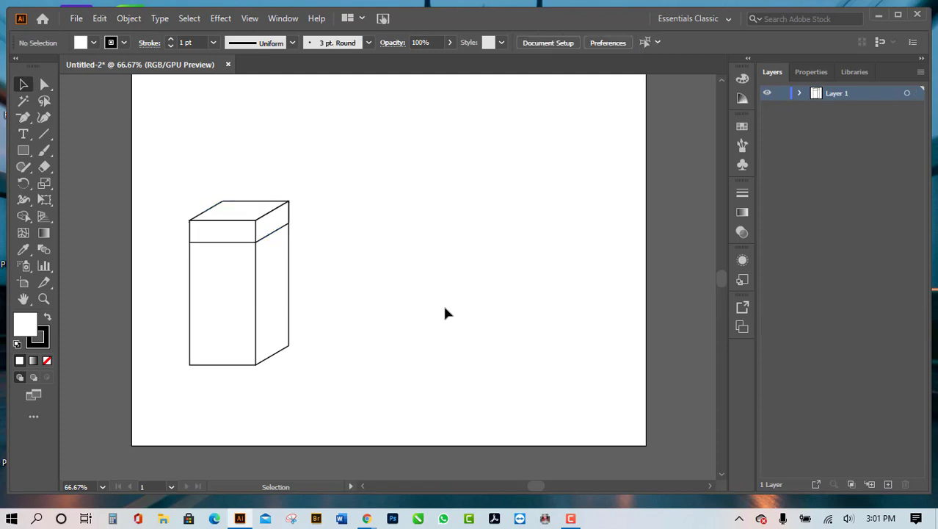
Step: Try to shorten the lidded box by scaling the whole selection down vertically from its top
scroll(451, 327, down, 2)
scroll(450, 351, up, 2)
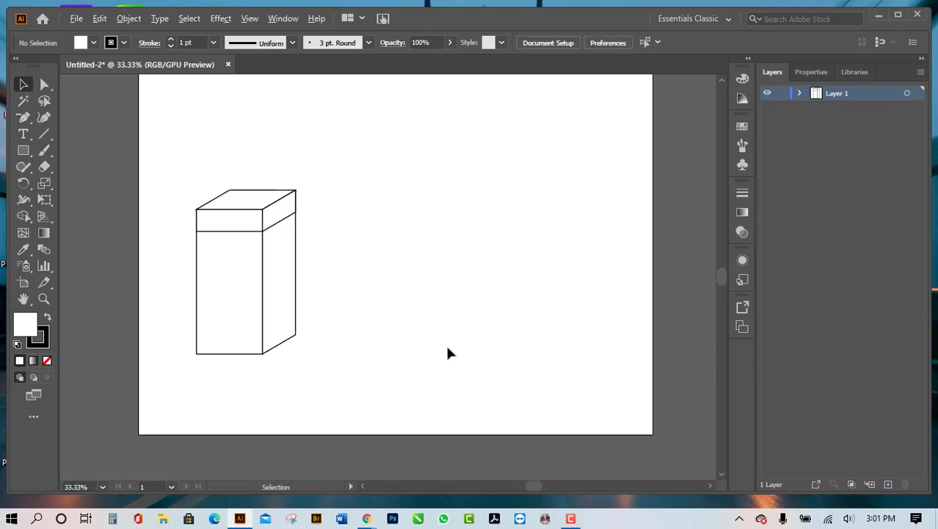
scroll(417, 400, up, 1)
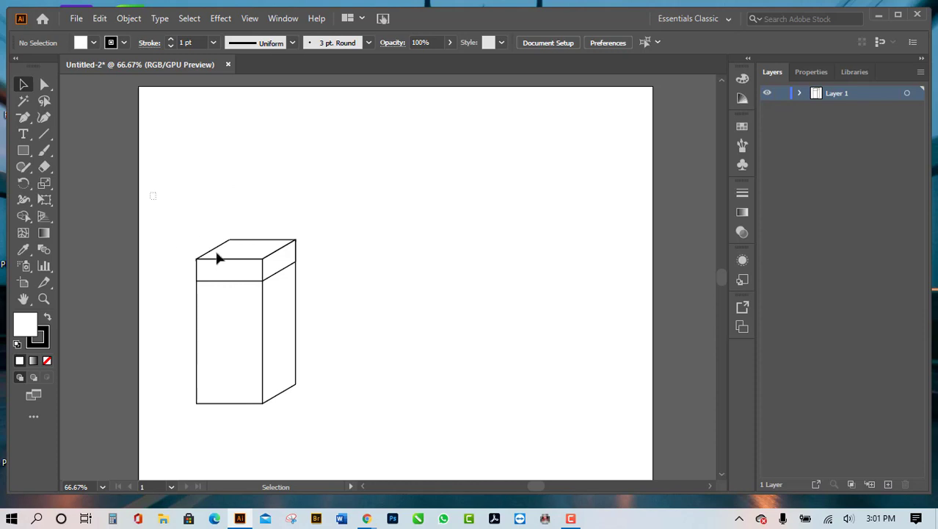
drag(152, 195, 394, 444)
drag(246, 236, 257, 339)
click(398, 369)
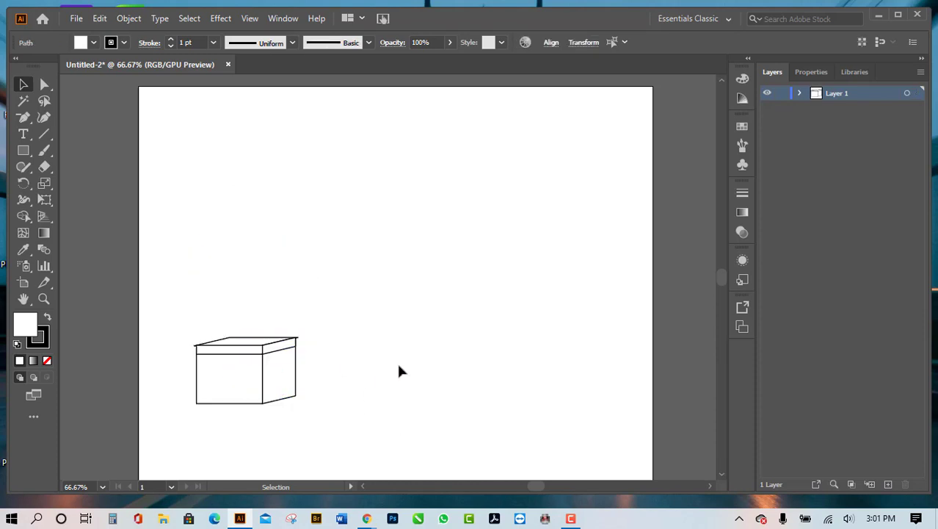
scroll(221, 373, down, 2)
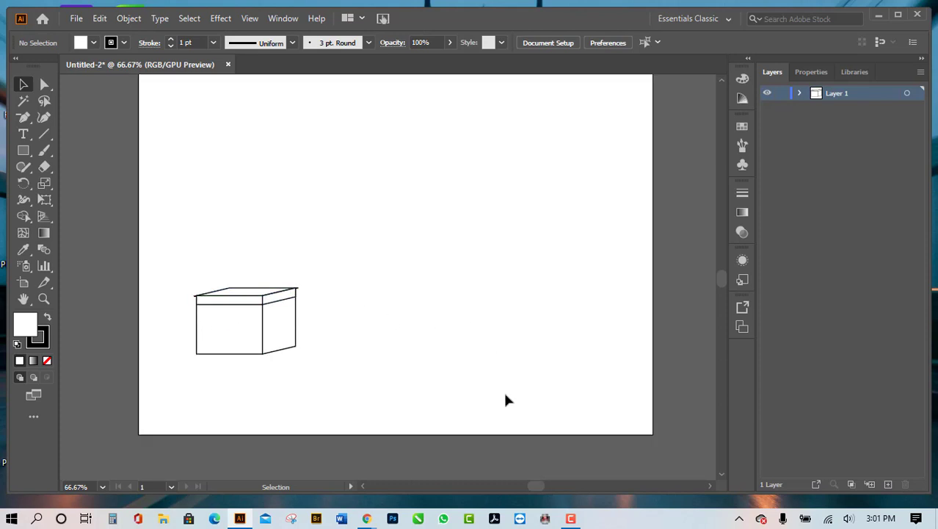
key(ctrl+z)
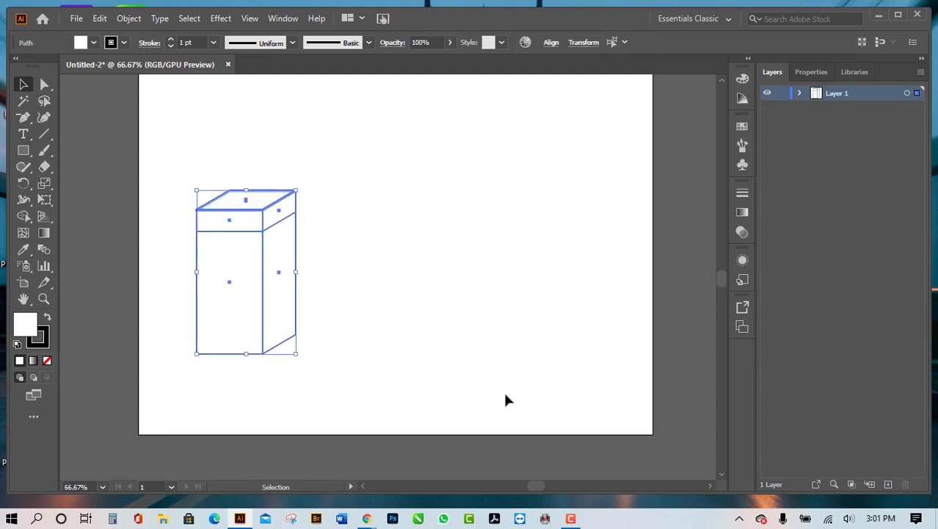
Step: Shorten the box body beneath the lid by moving only its front and side faces' bottom anchors up
click(439, 351)
drag(147, 306, 383, 408)
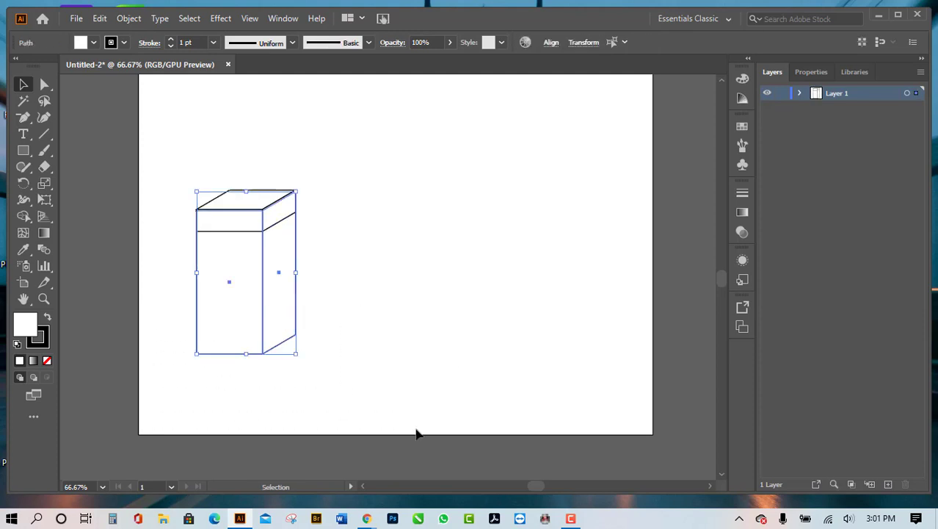
click(44, 84)
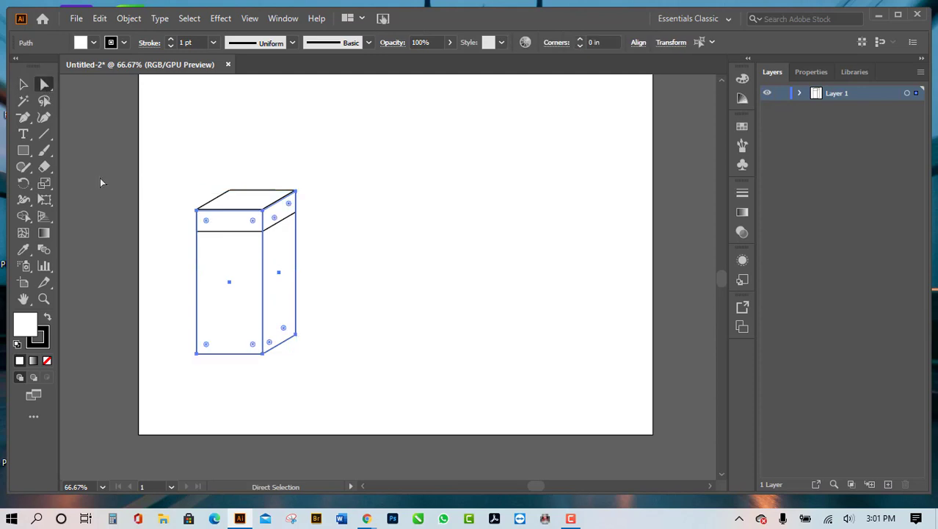
drag(162, 291, 387, 405)
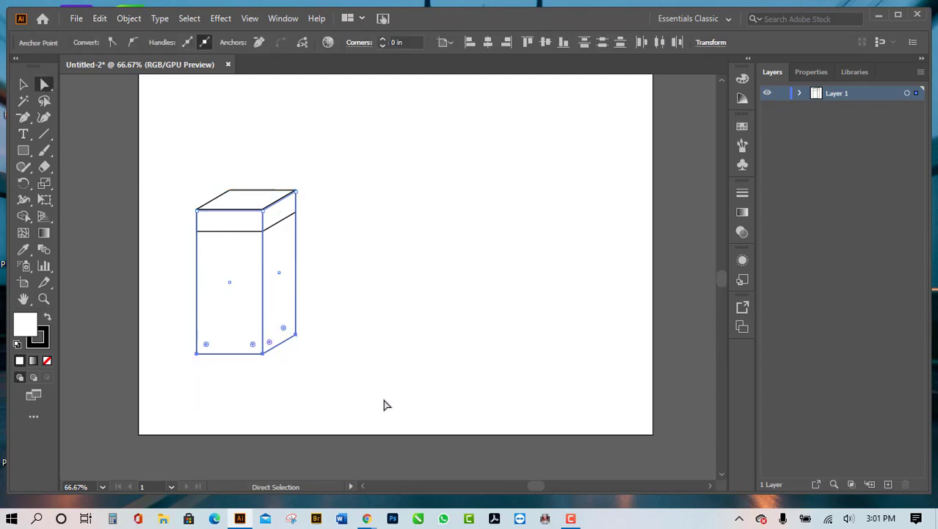
drag(263, 353, 268, 282)
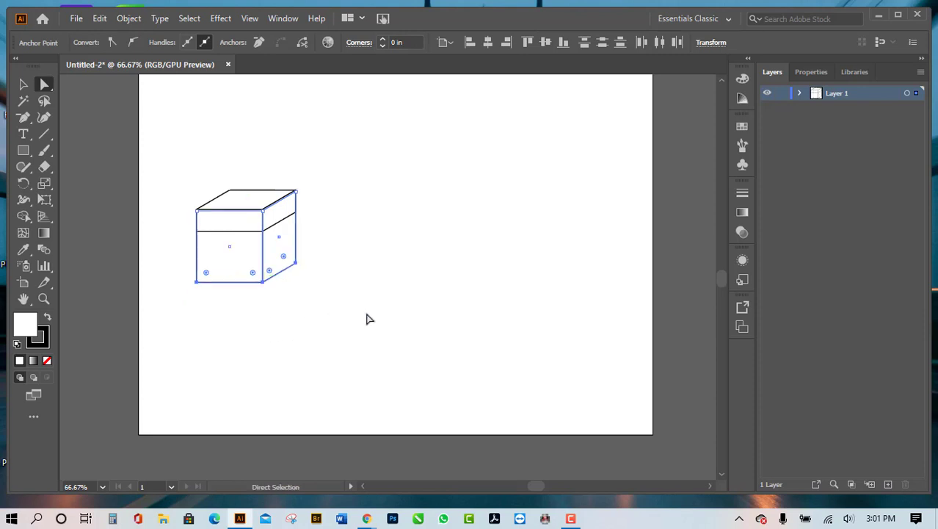
click(372, 318)
Step: Move the complete lidded box off the artboard, to the empty area on its right
scroll(369, 384, down, 3)
scroll(335, 361, up, 2)
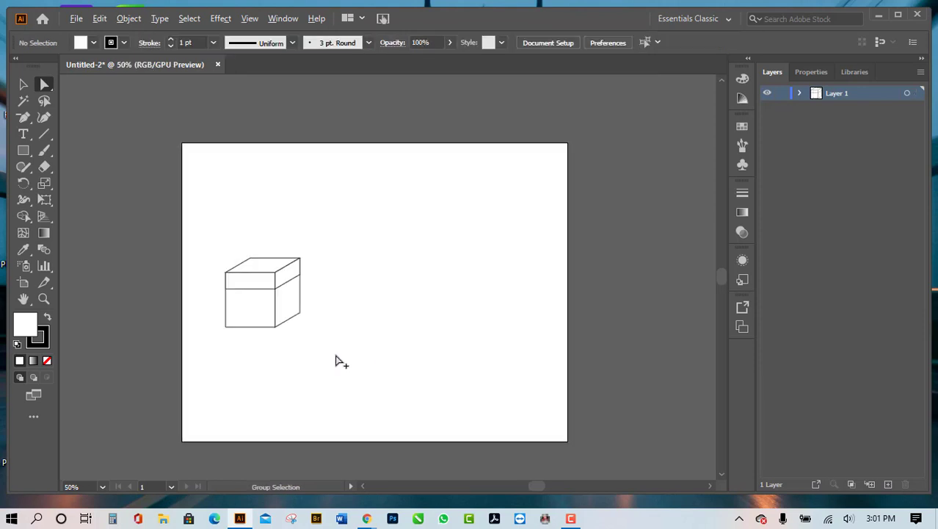
scroll(298, 310, up, 1)
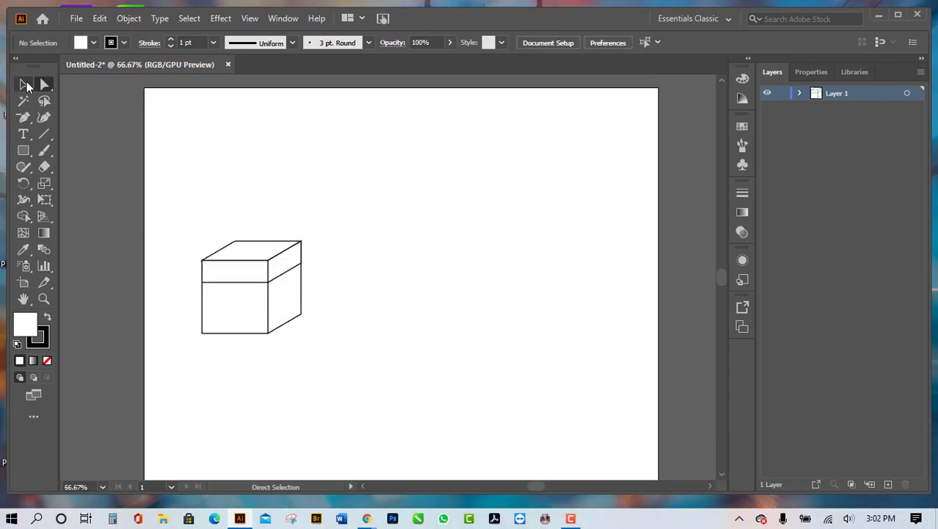
key(v)
drag(177, 196, 347, 380)
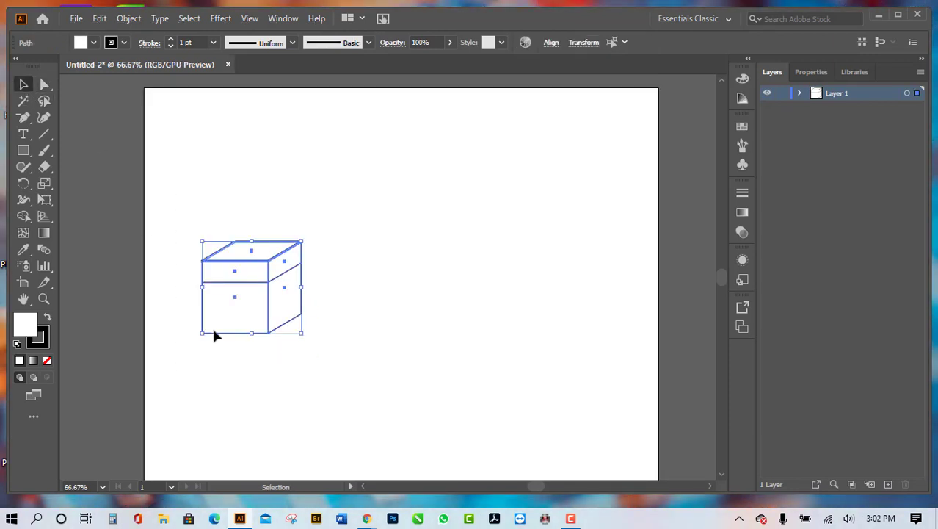
scroll(214, 323, down, 2)
drag(240, 323, 533, 283)
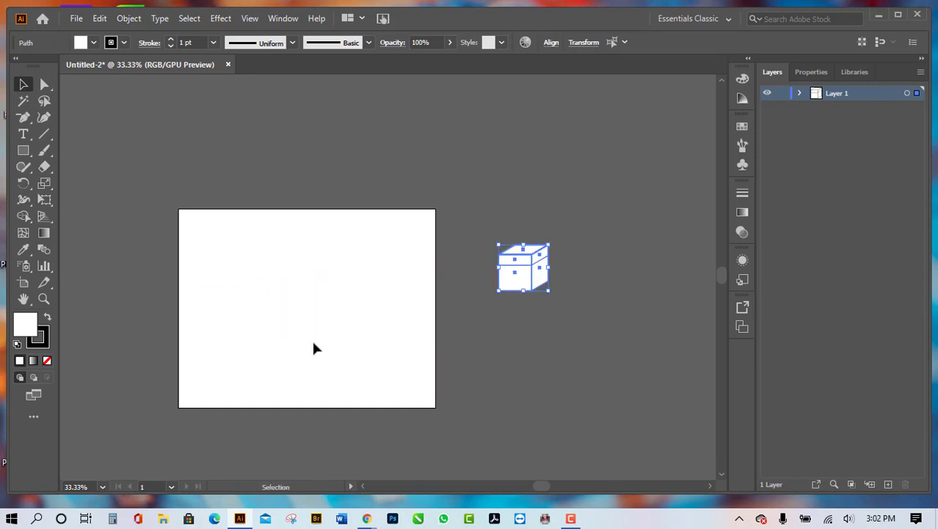
click(552, 356)
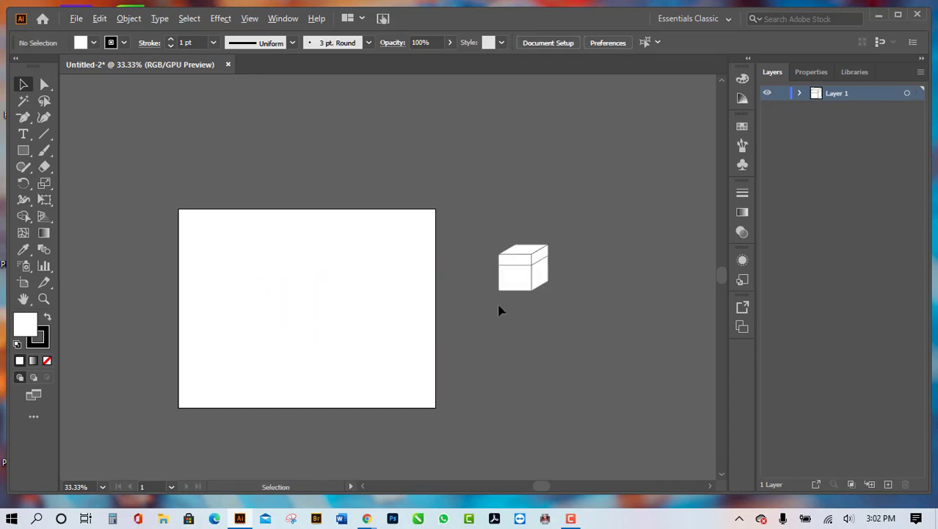
scroll(515, 283, up, 2)
scroll(513, 328, up, 1)
scroll(503, 397, down, 2)
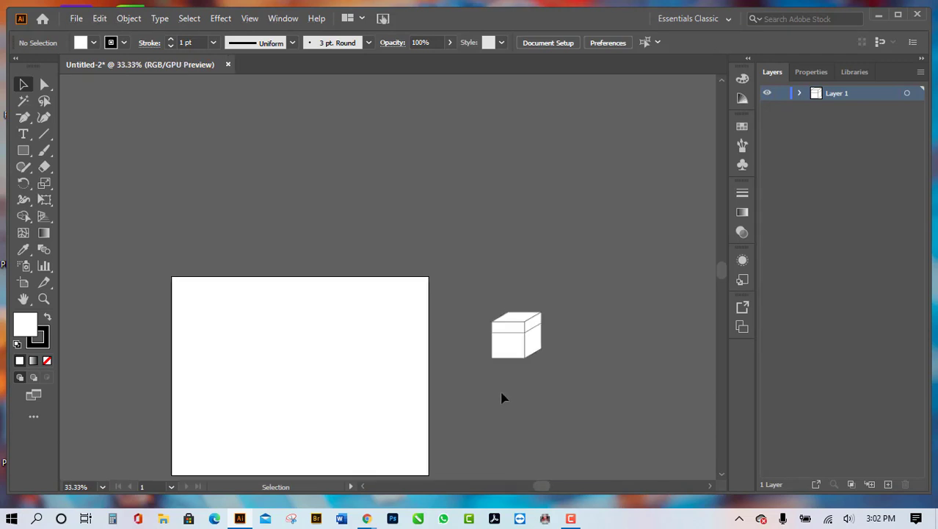
scroll(503, 398, down, 1)
scroll(246, 395, up, 1)
scroll(246, 395, down, 1)
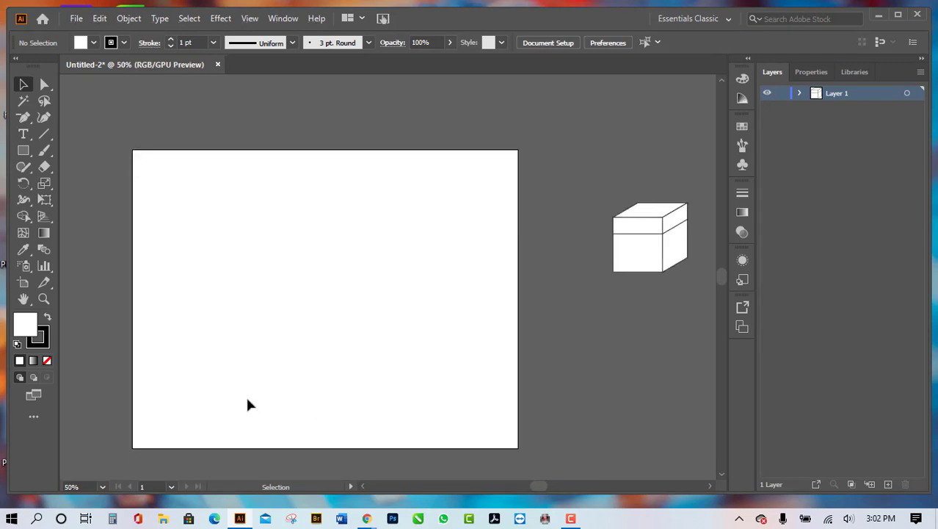
scroll(246, 395, down, 1)
scroll(246, 395, down, 1)
scroll(318, 377, up, 1)
scroll(236, 378, down, 1)
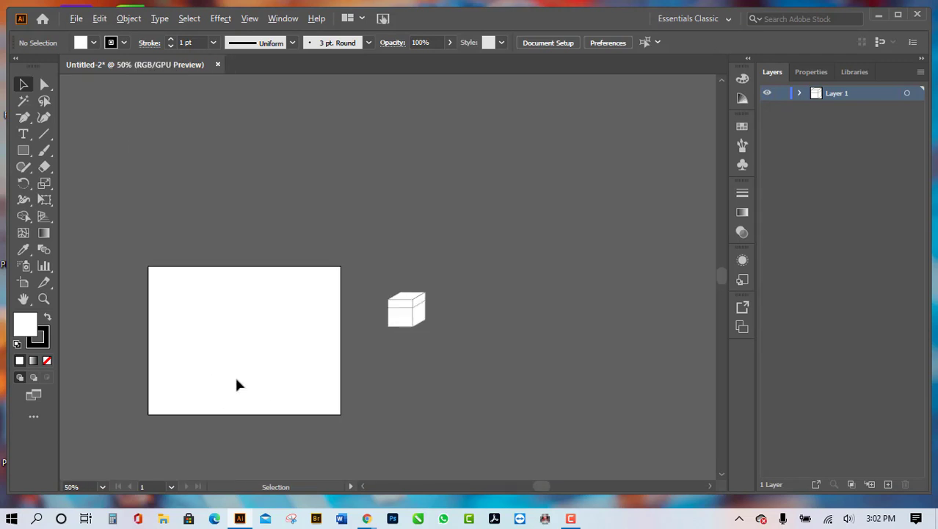
Step: Draw a square near the middle of the empty artboard with the Rectangle tool
scroll(169, 394, up, 1)
scroll(218, 381, down, 1)
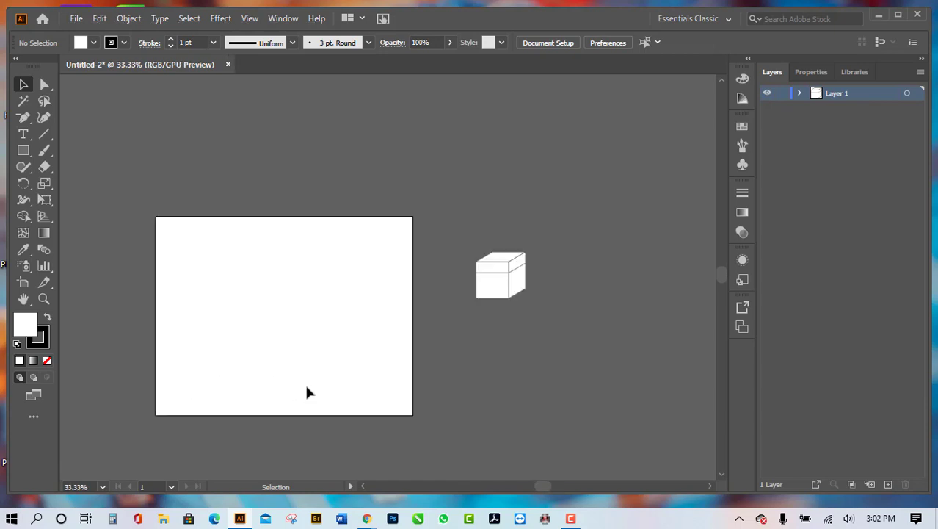
scroll(304, 382, down, 1)
click(24, 151)
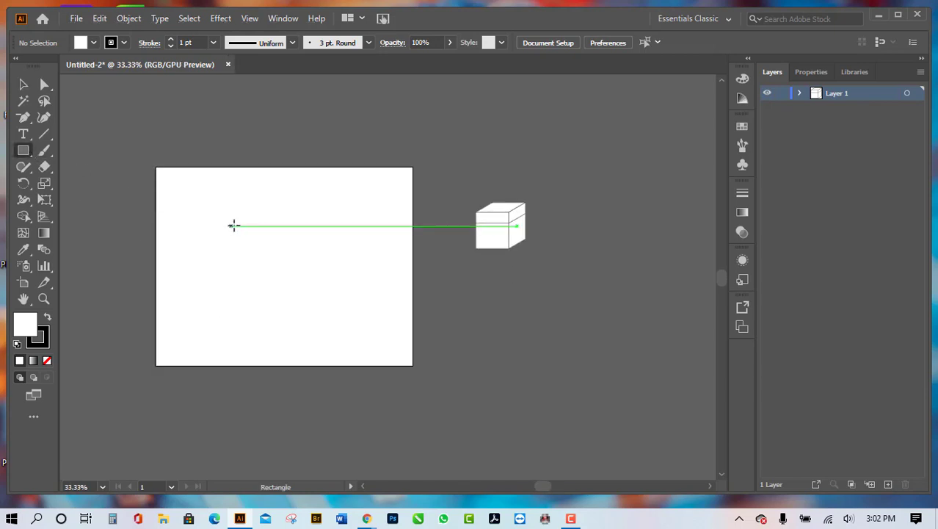
drag(231, 226, 316, 309)
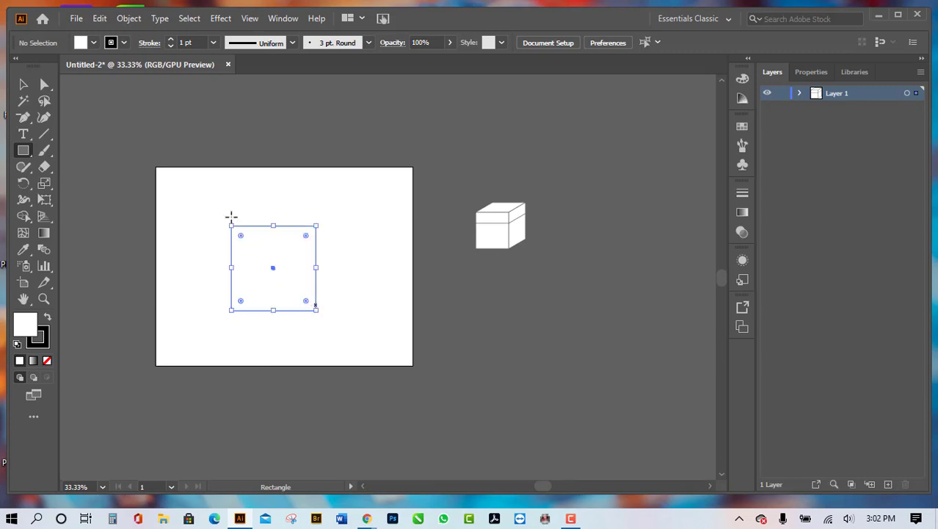
Step: Round the square's top-right and bottom-left corners fully with Direct Selection to form a pointed leaf shape
click(44, 85)
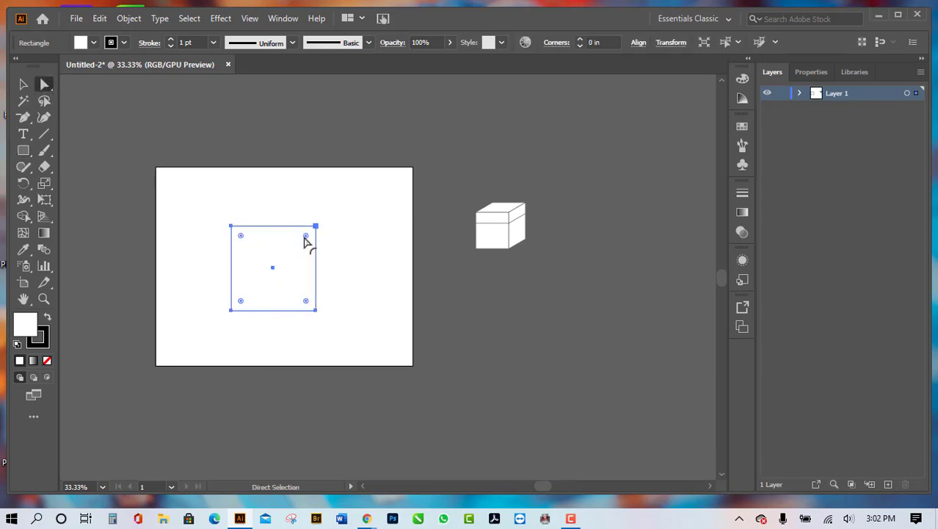
drag(306, 240, 359, 230)
click(360, 231)
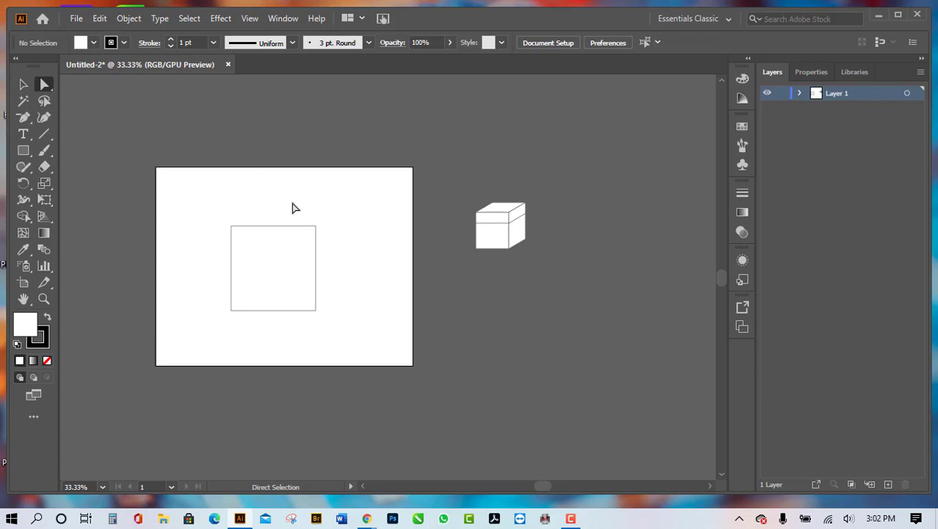
drag(299, 216, 154, 324)
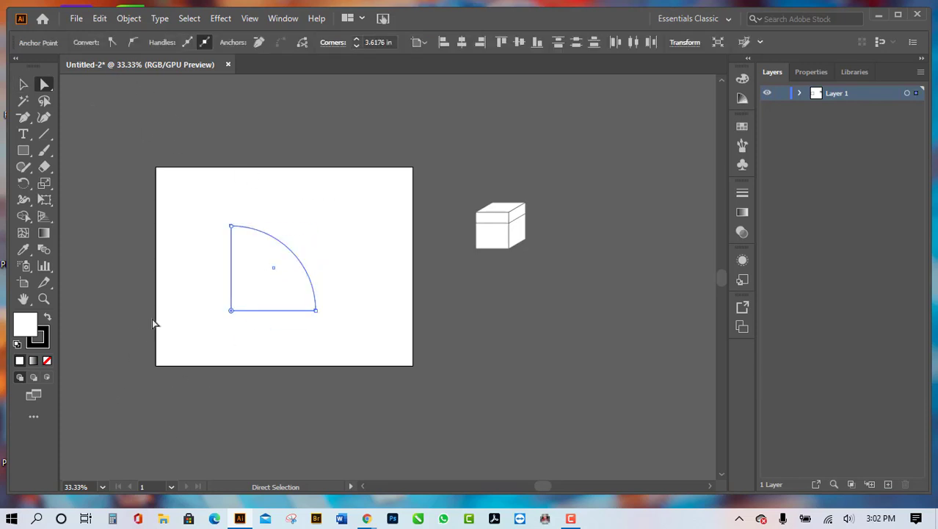
drag(212, 301, 367, 232)
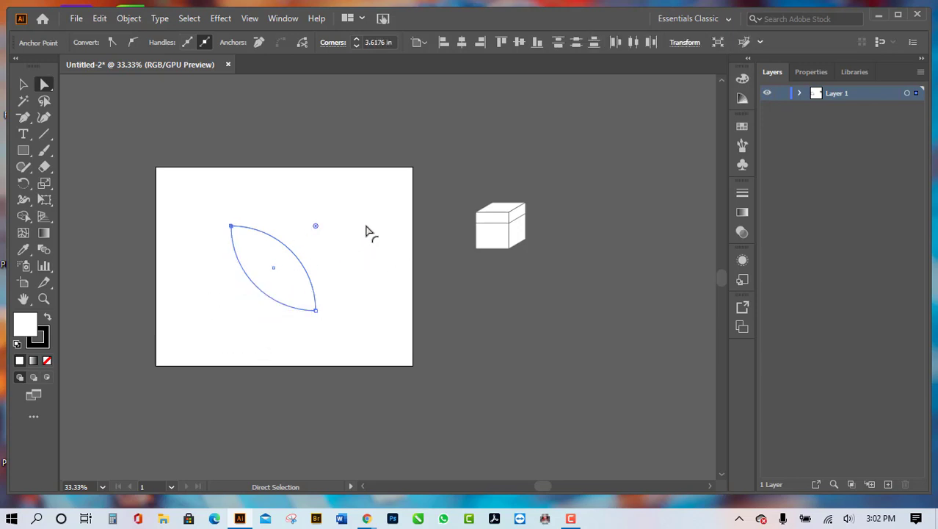
Step: Move the leaf shape off the artboard to the empty area below the lidded box and deselect it
click(22, 84)
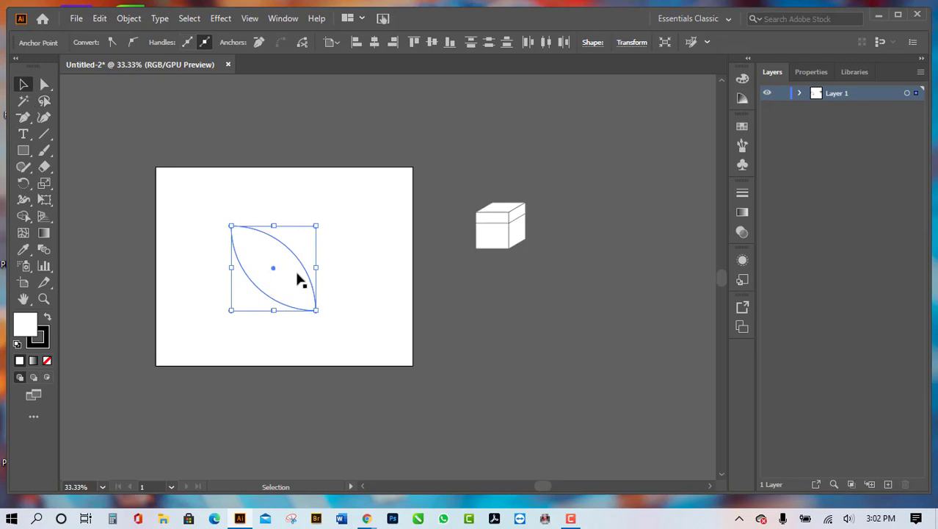
drag(294, 272, 594, 330)
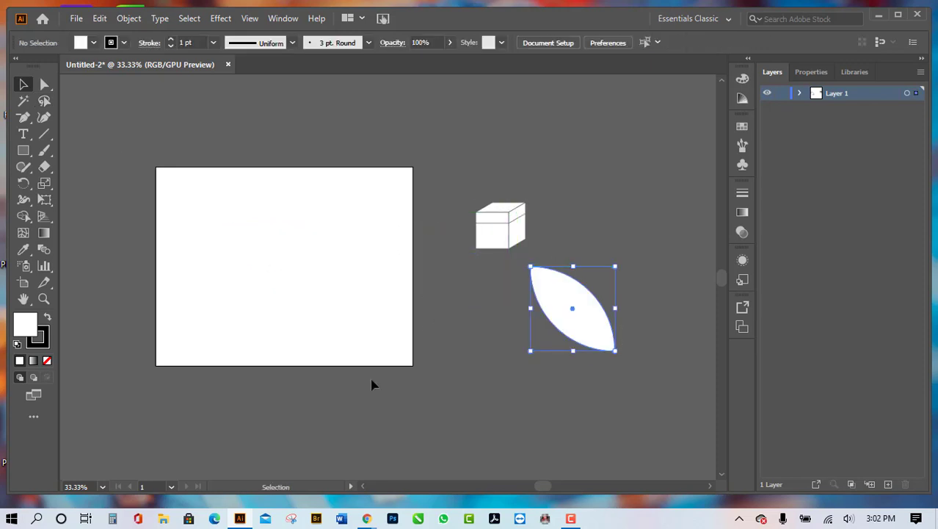
click(503, 342)
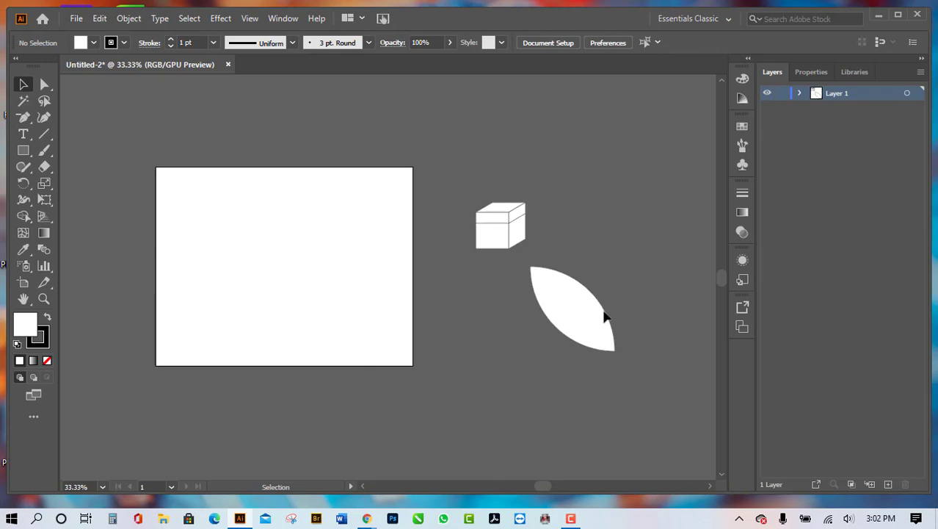
scroll(314, 323, up, 1)
scroll(315, 323, down, 1)
Step: Draw a trial shape on the artboard with the Rounded Rectangle tool, and undo it
click(28, 152)
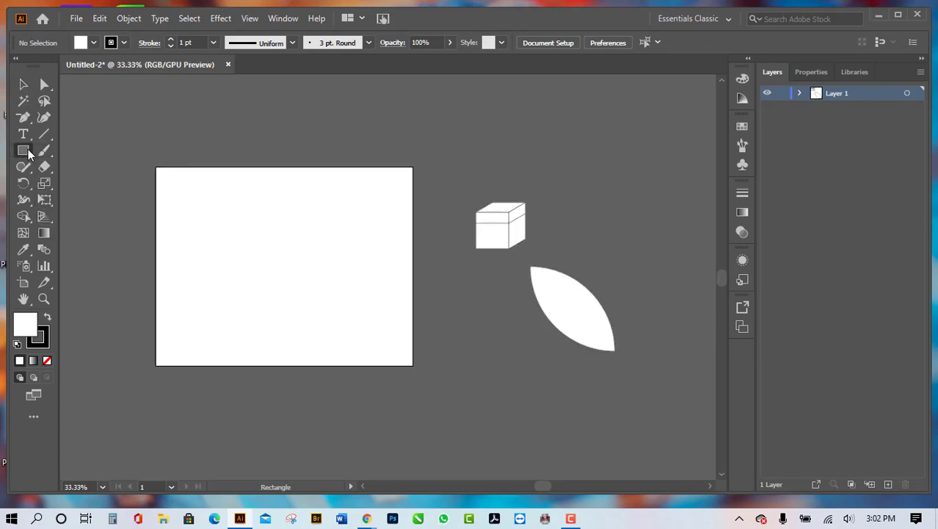
click(28, 151)
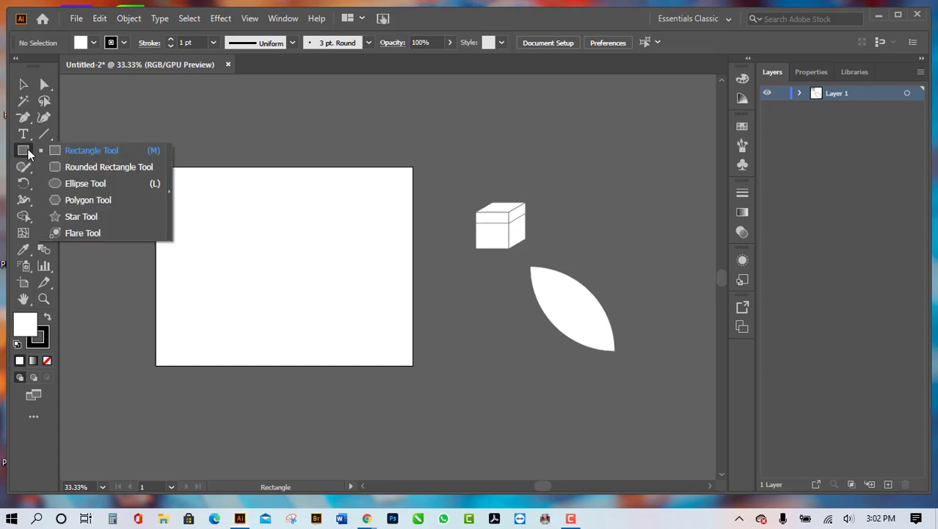
click(107, 168)
scroll(229, 338, up, 1)
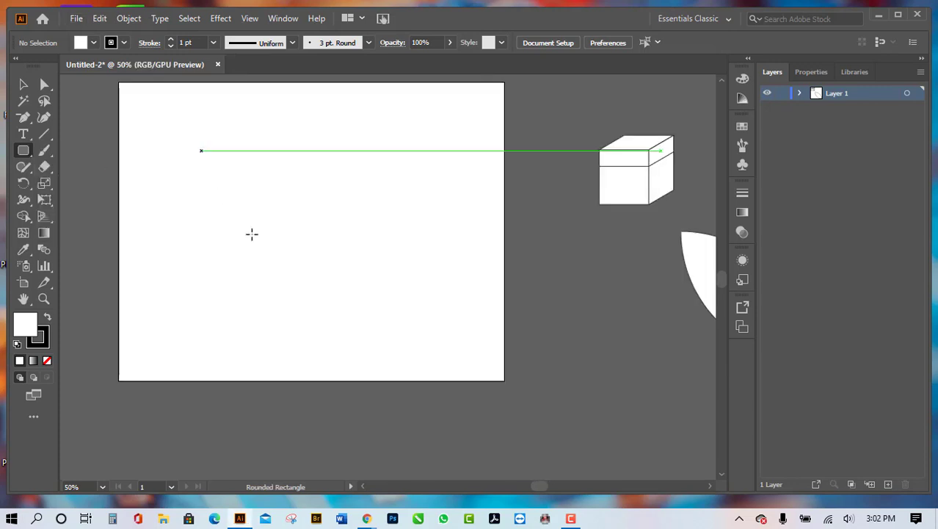
drag(201, 150, 257, 216)
key(ctrl+z)
Step: Draw a trial circle about 4.34 in across with the Ellipse tool, then select and delete it
drag(24, 155, 74, 187)
drag(213, 167, 352, 311)
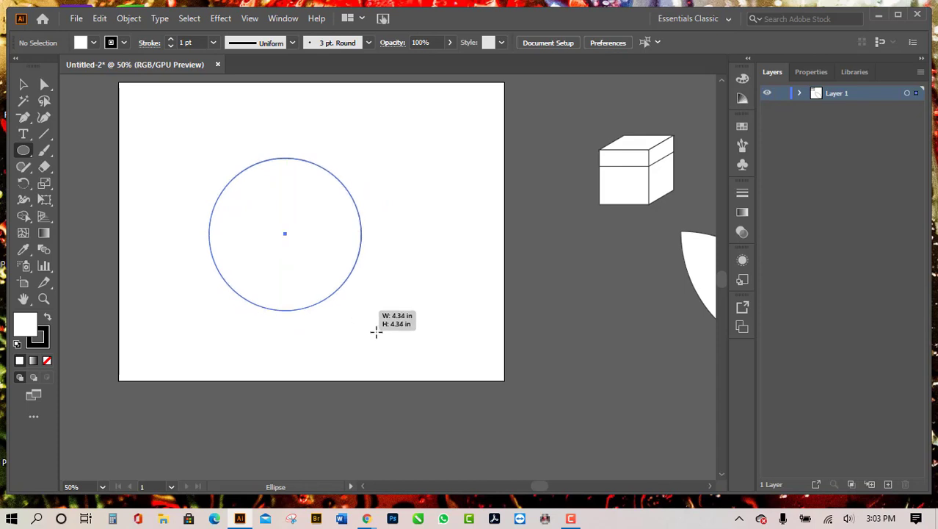
scroll(295, 329, down, 2)
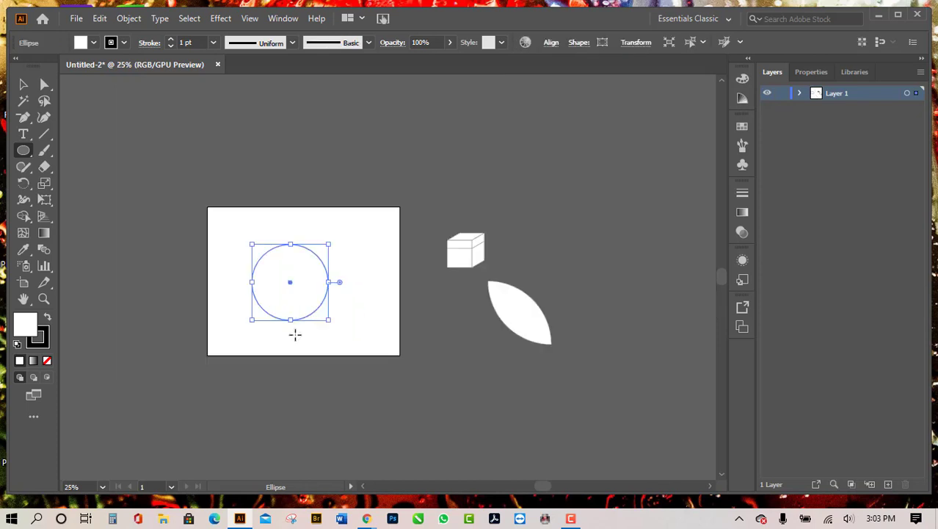
scroll(295, 334, up, 1)
key(v)
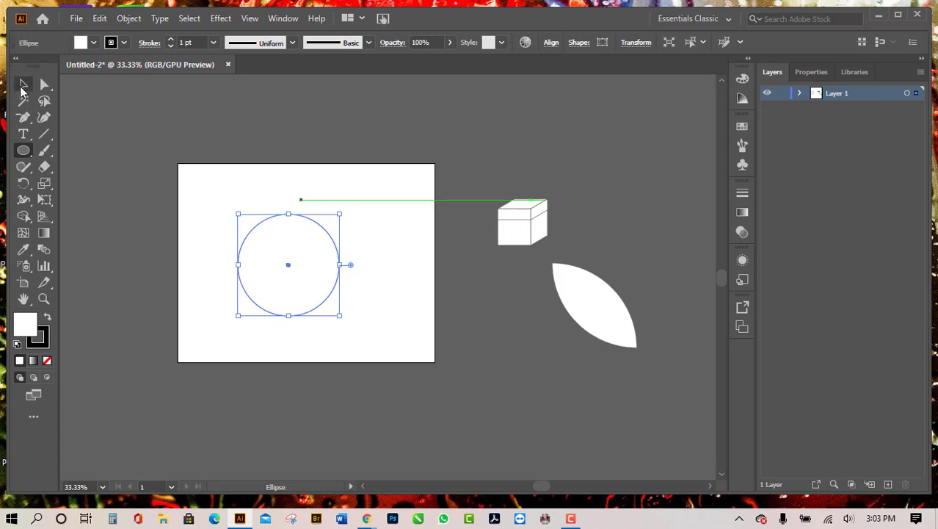
click(316, 196)
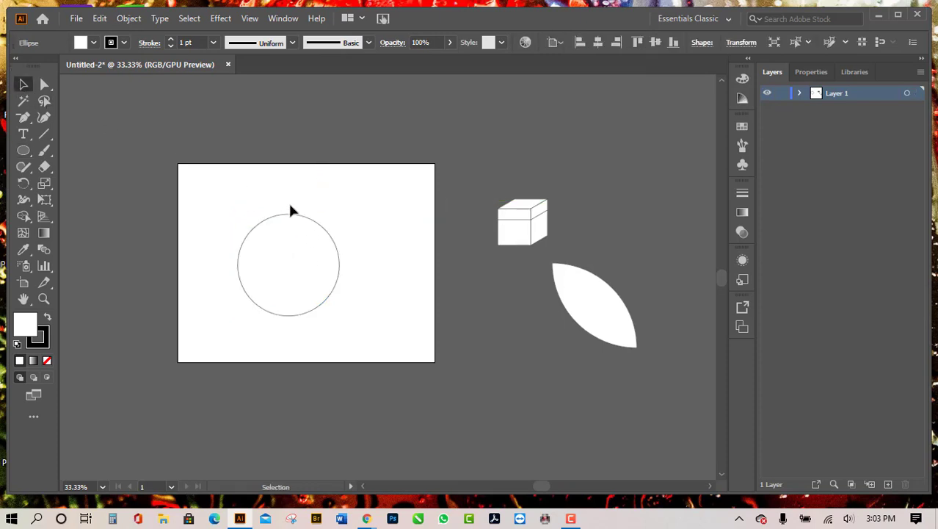
drag(250, 196, 297, 273)
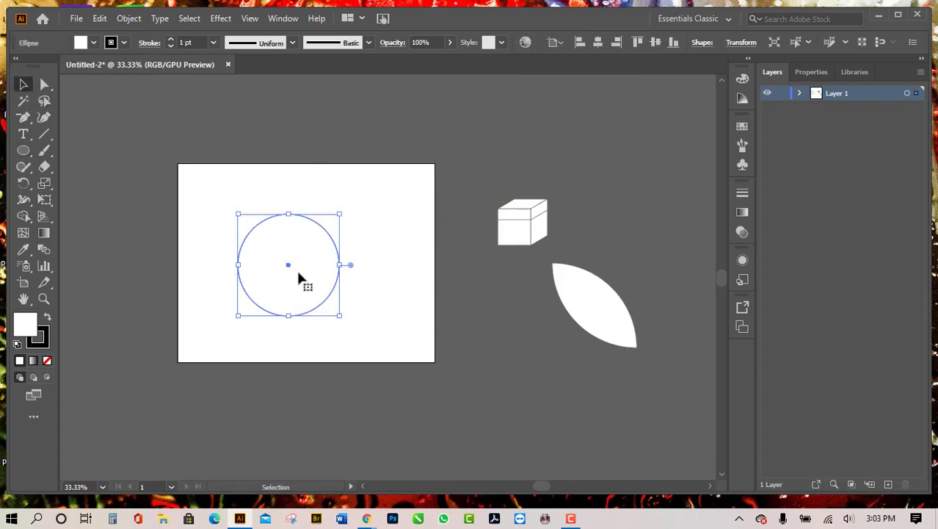
key(Delete)
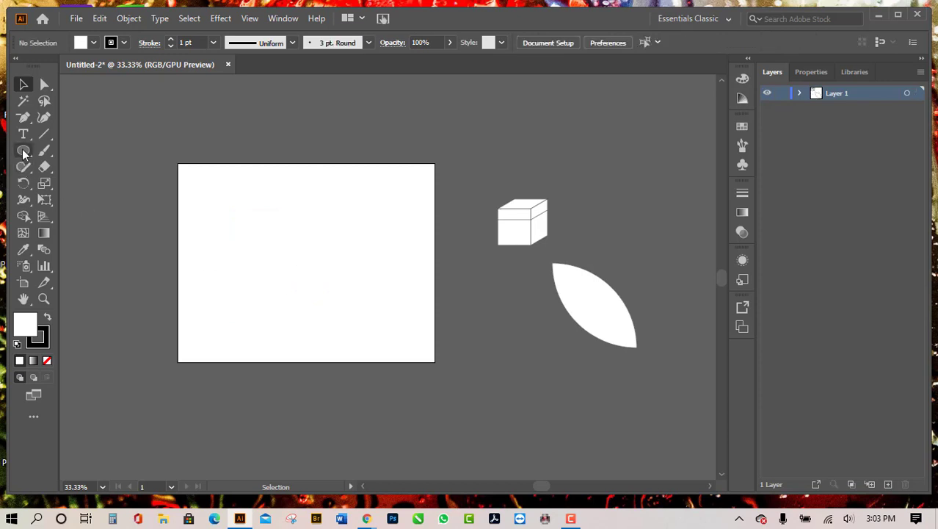
Step: Draw a trial upright ellipse about 3.73 in wide and 5.65 in high, and delete it
click(24, 151)
drag(219, 191, 307, 323)
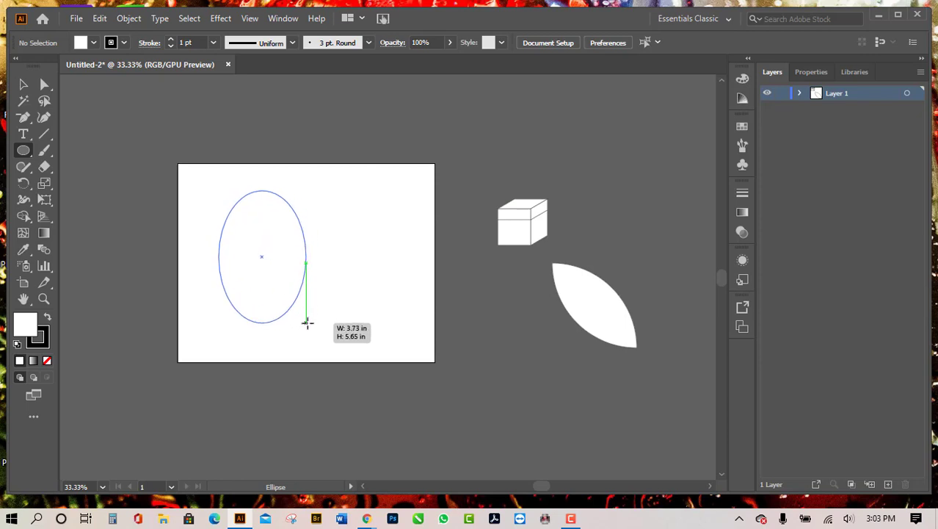
drag(307, 323, 305, 322)
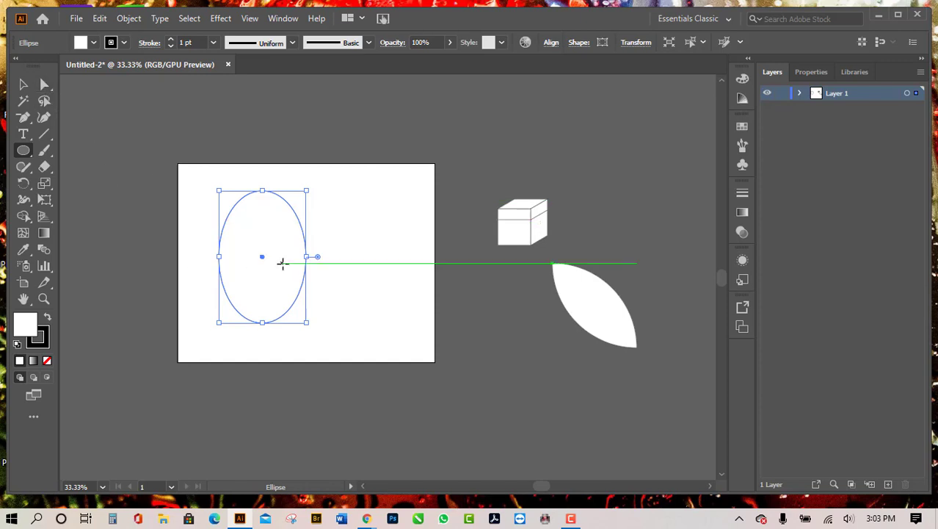
key(Delete)
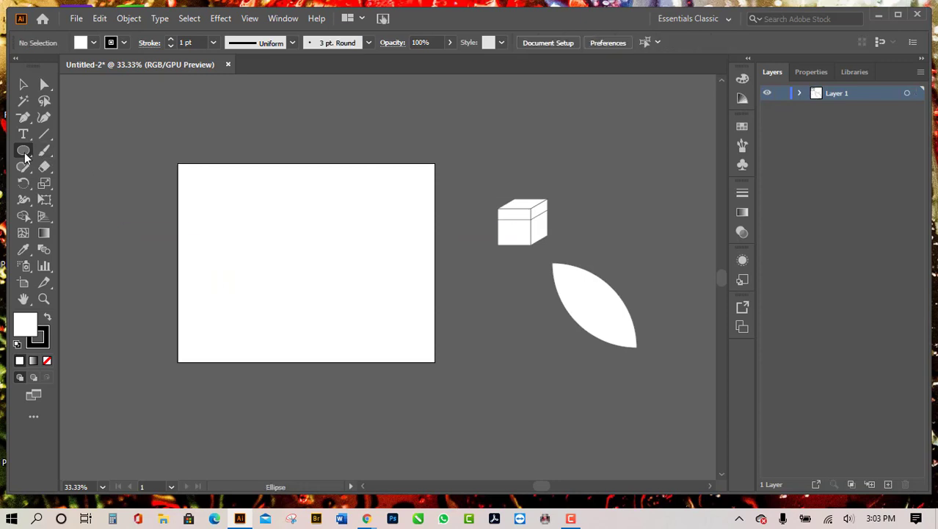
Step: Draw a trial polygon in the artboard's middle with the Polygon tool, and delete it
drag(25, 154, 88, 199)
drag(239, 219, 322, 280)
key(Delete)
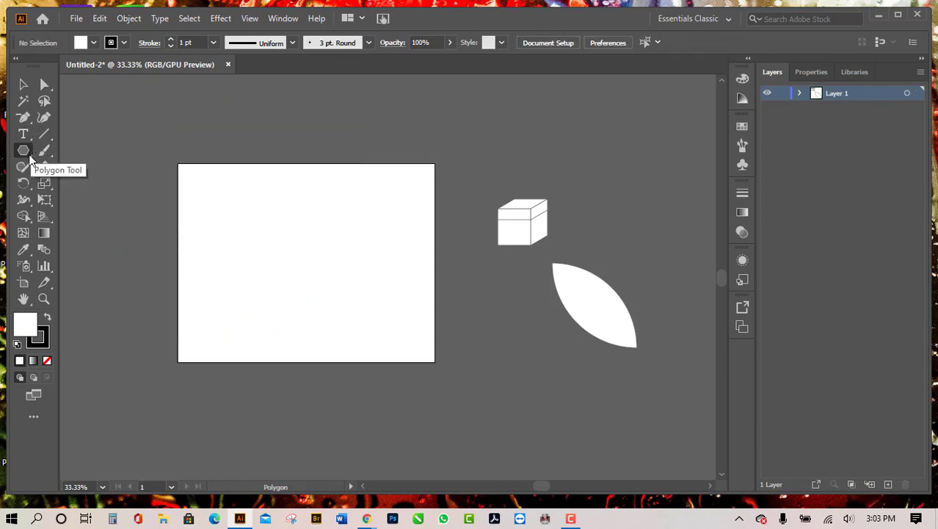
Step: Draw a perfect circle near the middle of the artboard with the Ellipse tool
drag(31, 152, 75, 183)
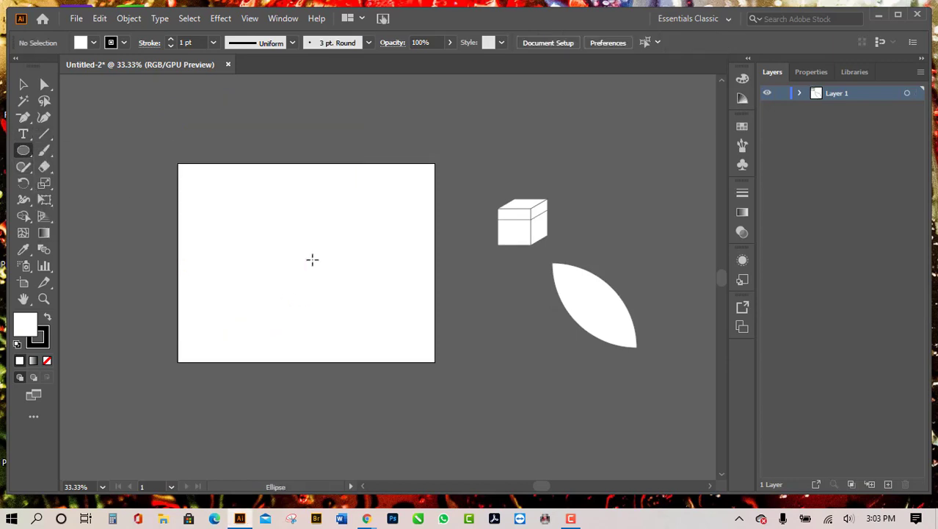
drag(242, 214, 348, 320)
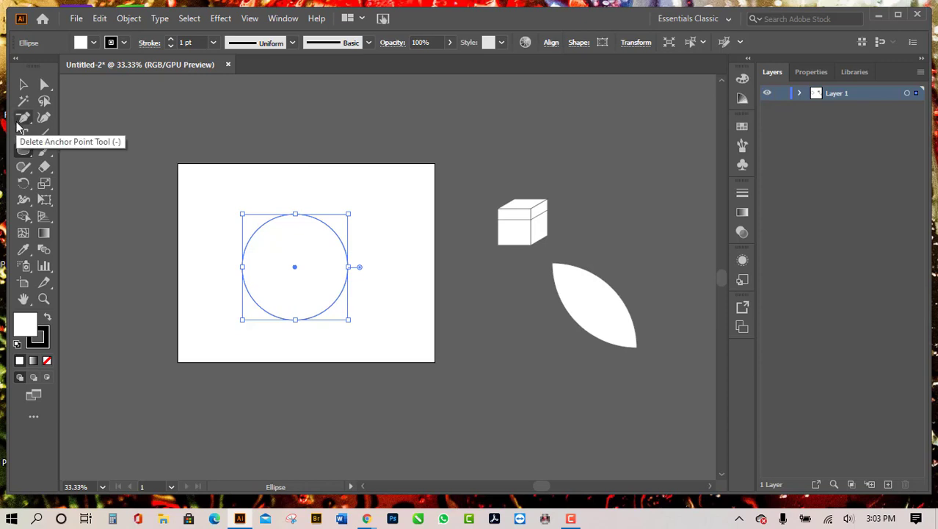
key(ctrl+plus)
key(ctrl+plus)
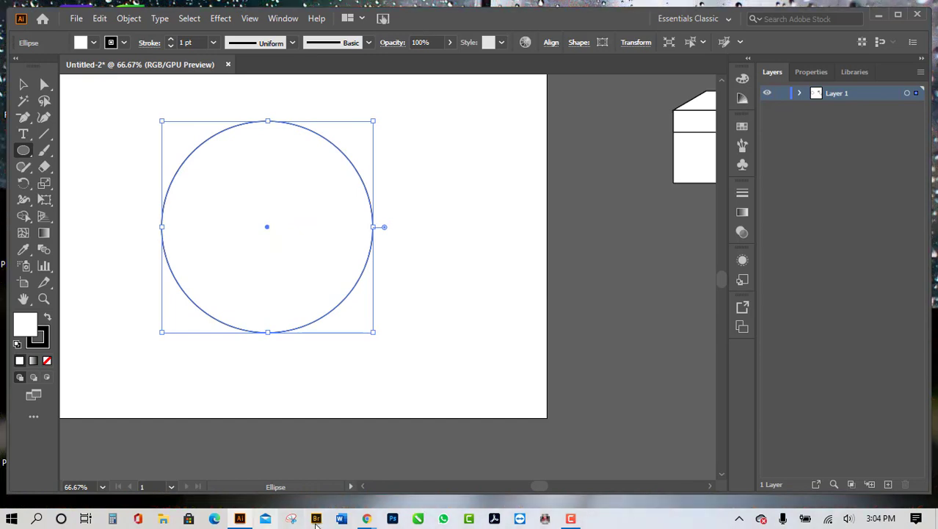
Step: Switch to the Google Meet call in Chrome, admit the waiting participant, and return to Illustrator
mouse_move(368, 523)
click(219, 470)
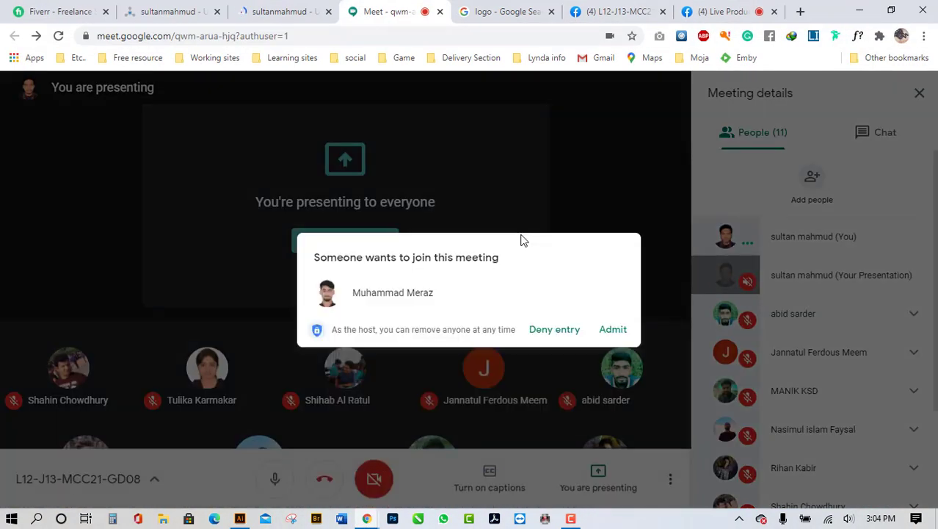
click(614, 329)
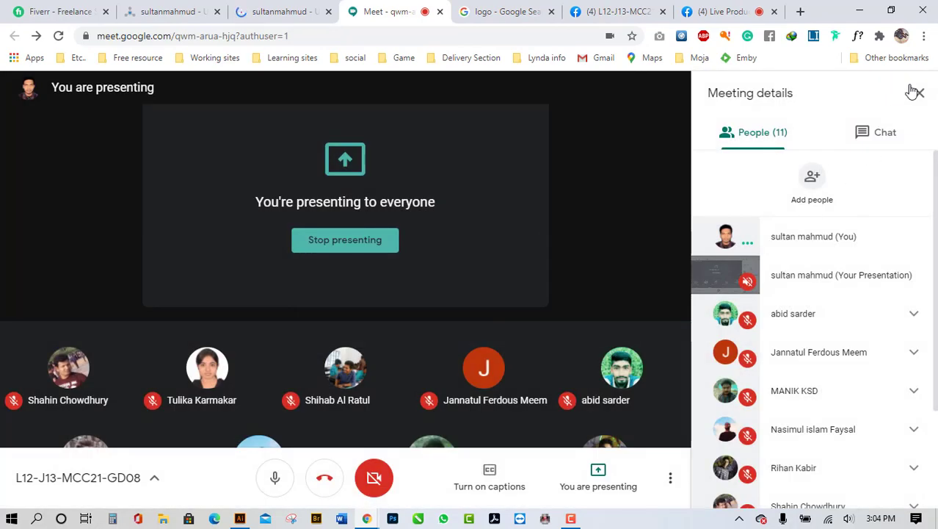
click(863, 12)
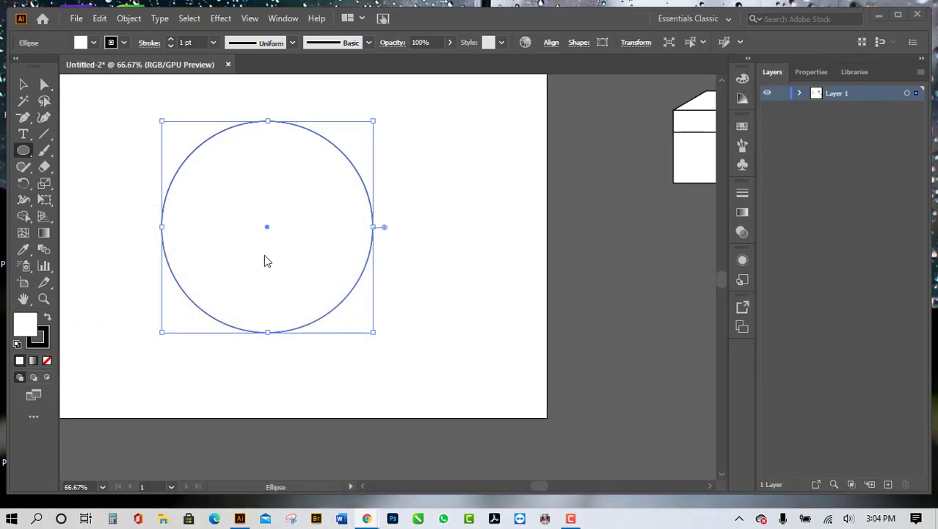
Step: Convert the circle's top anchor to a sharp corner with the Anchor Point tool, and switch to Direct Selection
scroll(266, 262, up, 1)
scroll(326, 306, down, 2)
scroll(227, 330, up, 1)
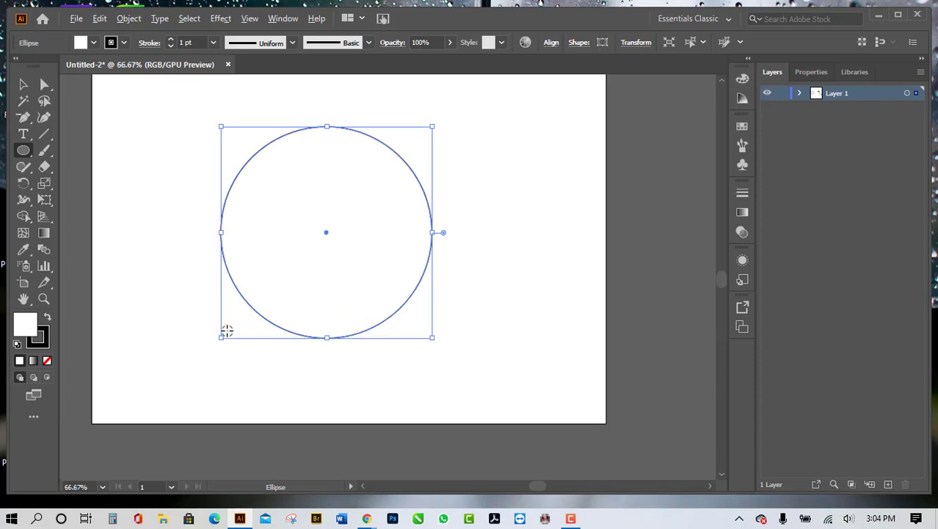
scroll(227, 330, up, 1)
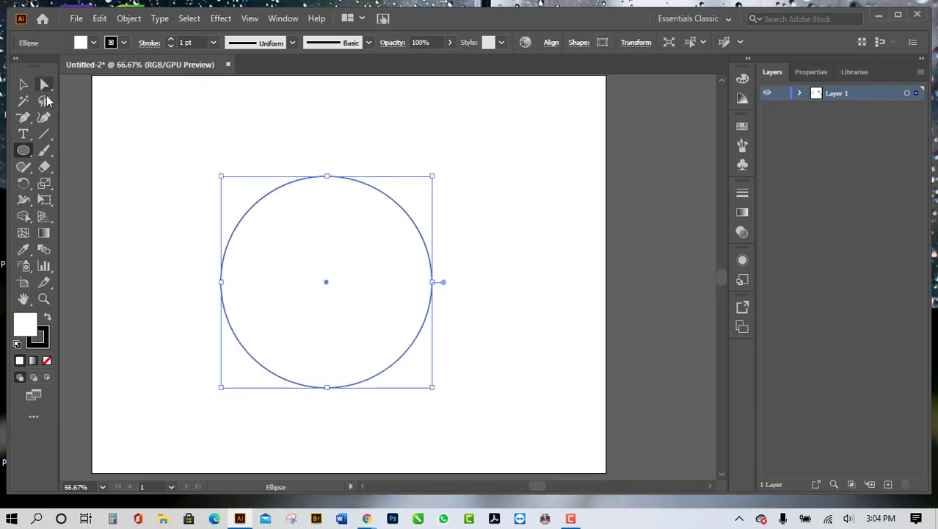
drag(23, 117, 110, 150)
drag(24, 116, 77, 141)
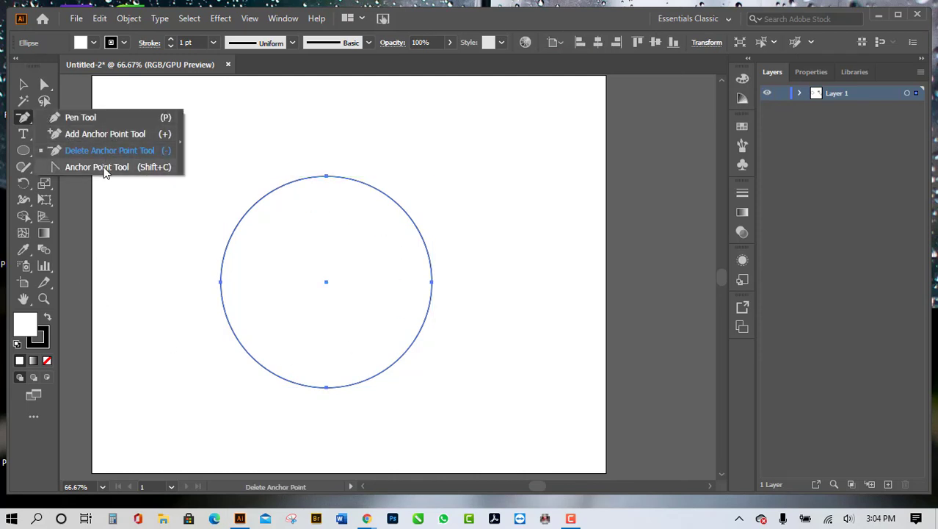
click(104, 168)
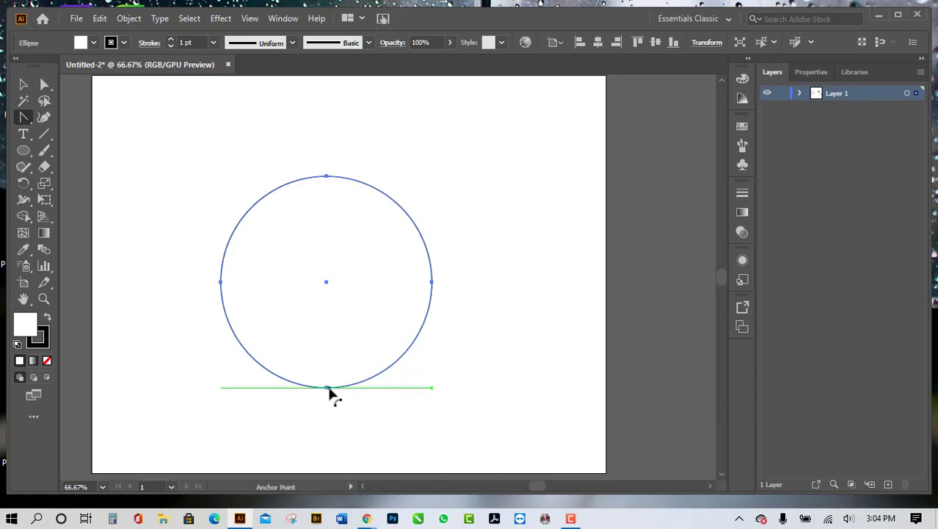
click(326, 178)
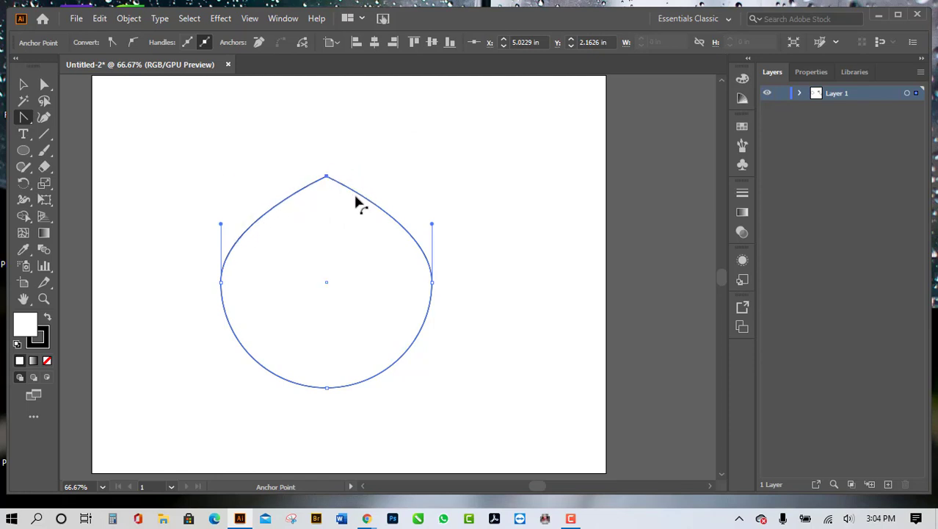
click(44, 85)
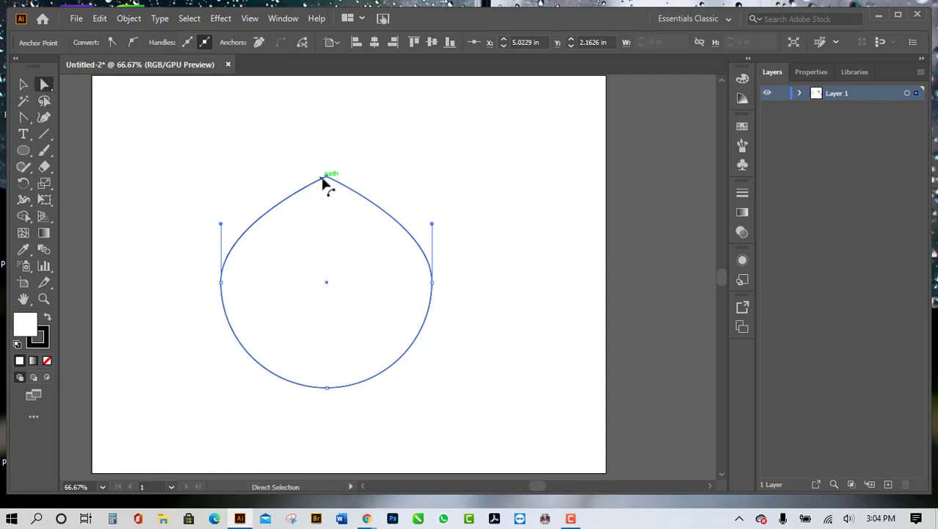
Step: Pull the circle's pointed top anchor upward with Direct Selection to stretch the shape into a teardrop
mouse_move(328, 178)
mouse_down()
mouse_move(324, 73)
mouse_move(331, 183)
mouse_up()
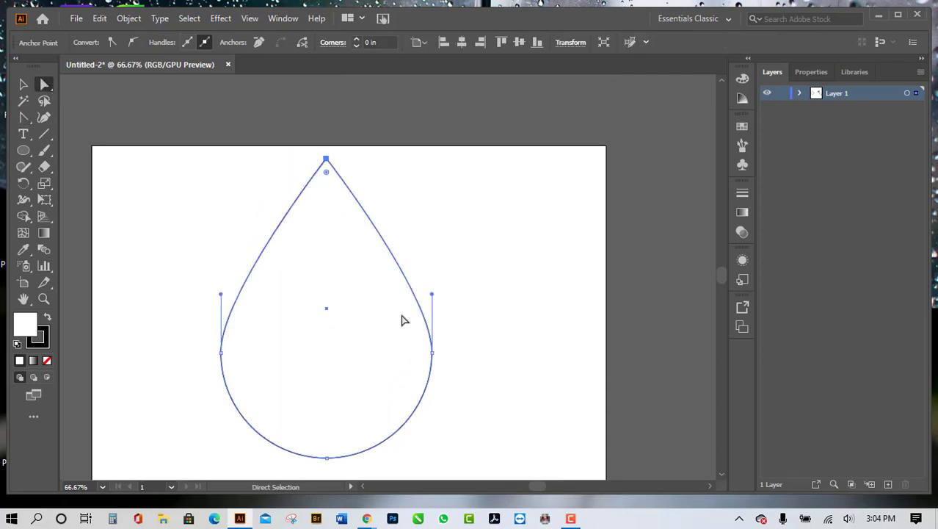
scroll(402, 321, down, 2)
scroll(404, 323, down, 1)
scroll(403, 323, up, 1)
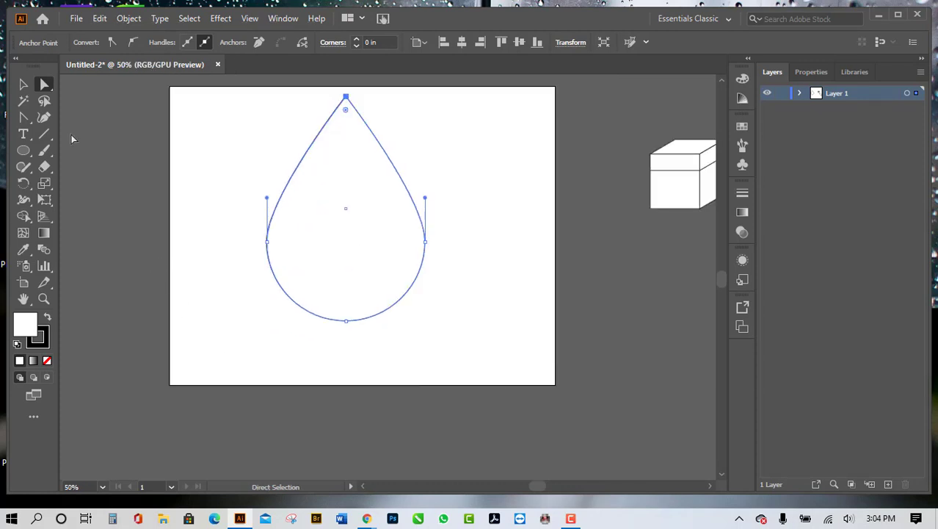
Step: Scale the teardrop down with the Selection tool, place it near the middle of the artboard, and deselect it
click(23, 83)
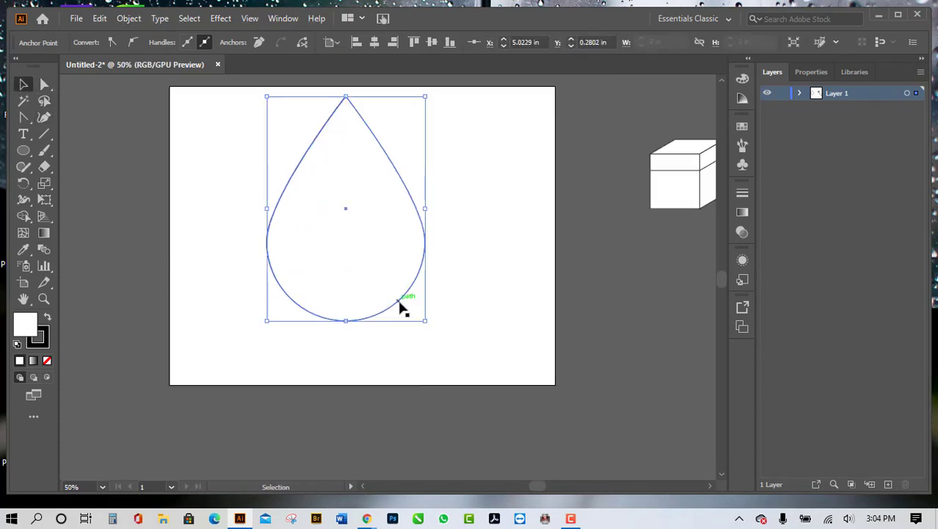
mouse_move(403, 309)
mouse_down()
mouse_move(404, 334)
mouse_move(394, 299)
mouse_up()
click(446, 339)
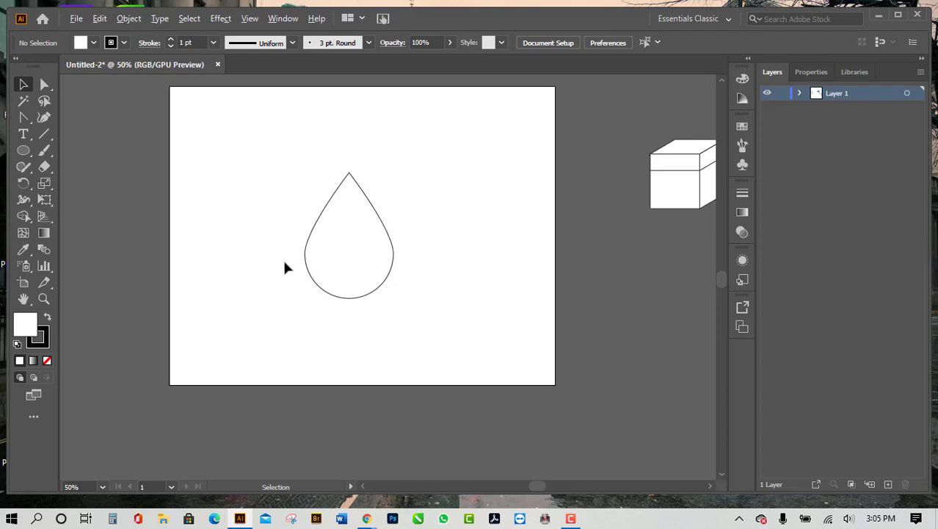
scroll(346, 262, up, 1)
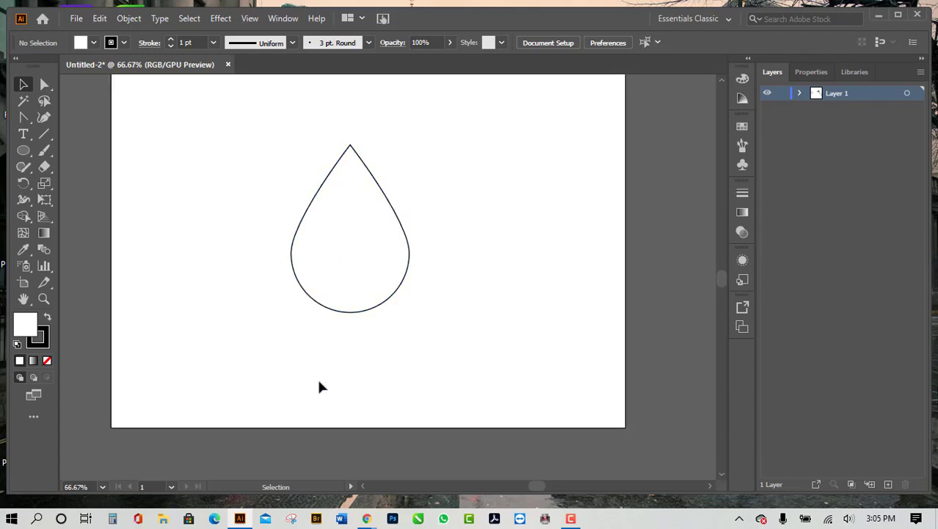
Step: Convert the teardrop's pointed tip to a smooth curve with horizontal handles using the Anchor Point tool
click(46, 85)
click(24, 118)
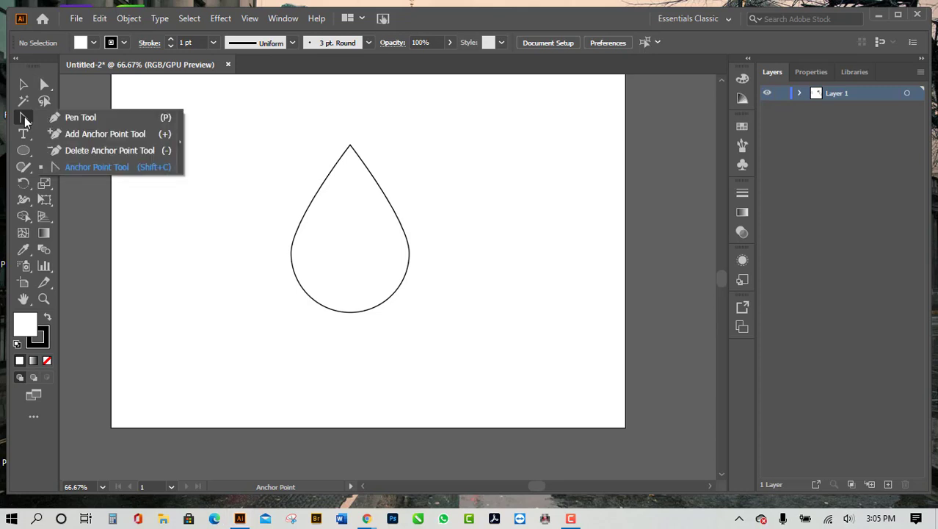
click(73, 167)
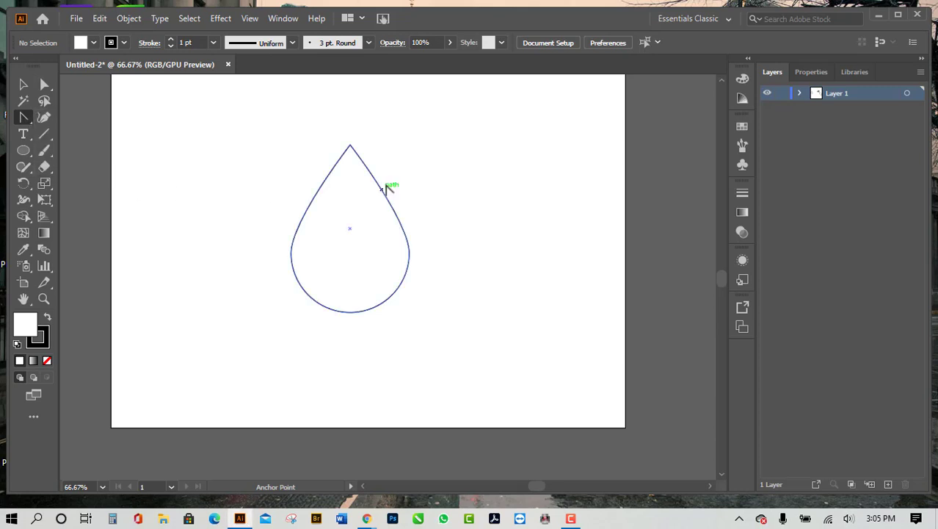
drag(351, 146, 398, 146)
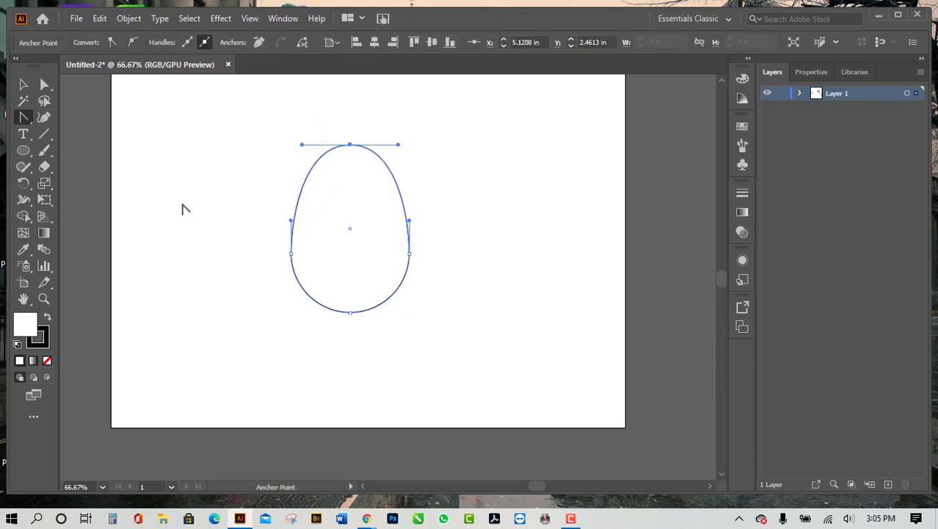
Step: Swing the top anchor's right handle down past the shape's bottom with Direct Selection to form a flame-like curve
click(44, 84)
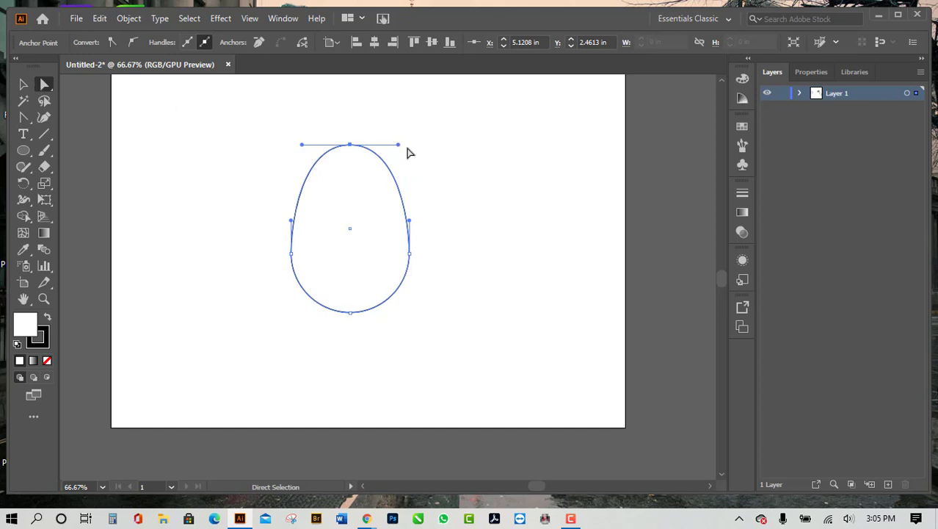
drag(398, 145, 333, 327)
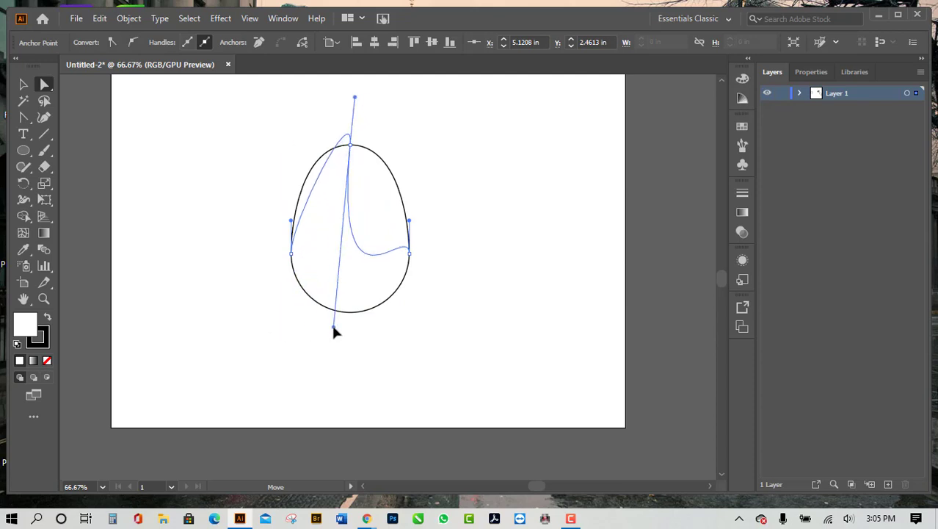
click(497, 230)
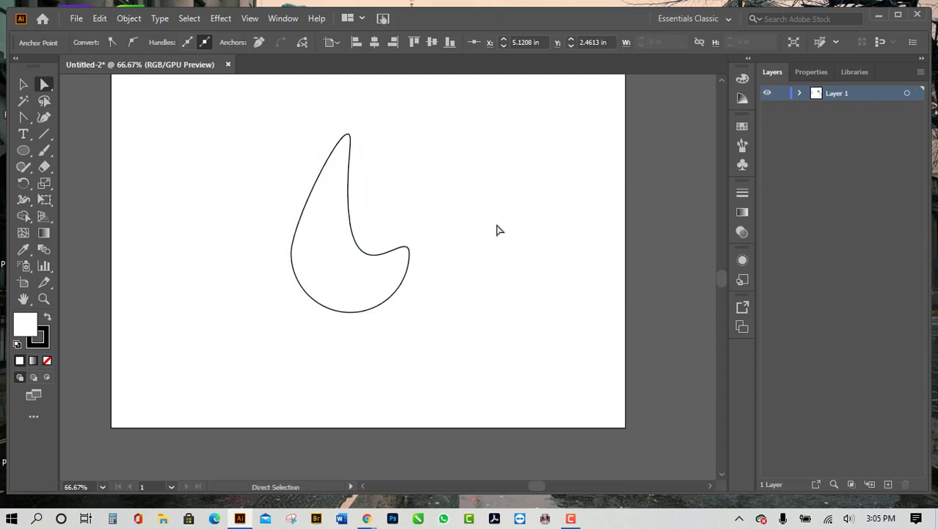
Step: Move the curved shape down slightly, pull its right anchor up and outward, and delete the shape
click(371, 255)
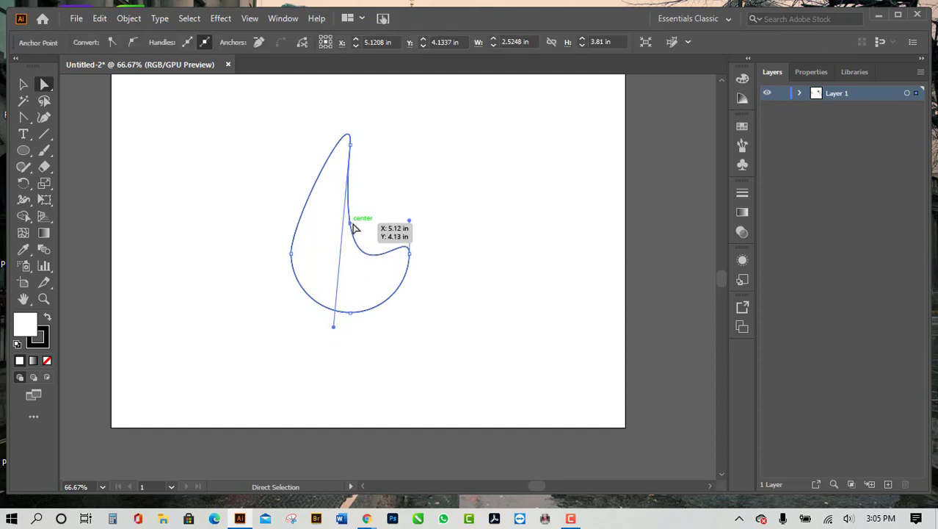
drag(351, 228, 336, 259)
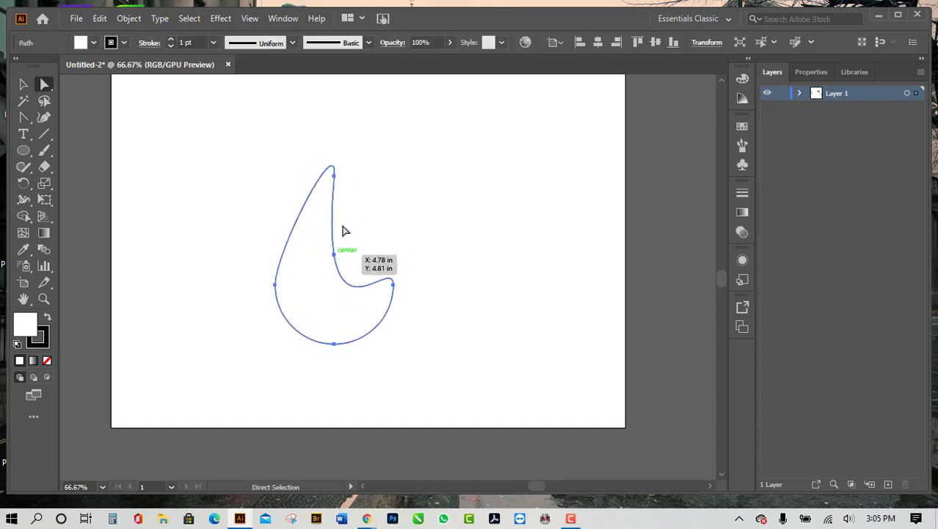
click(463, 246)
drag(374, 287, 439, 191)
drag(346, 245, 250, 134)
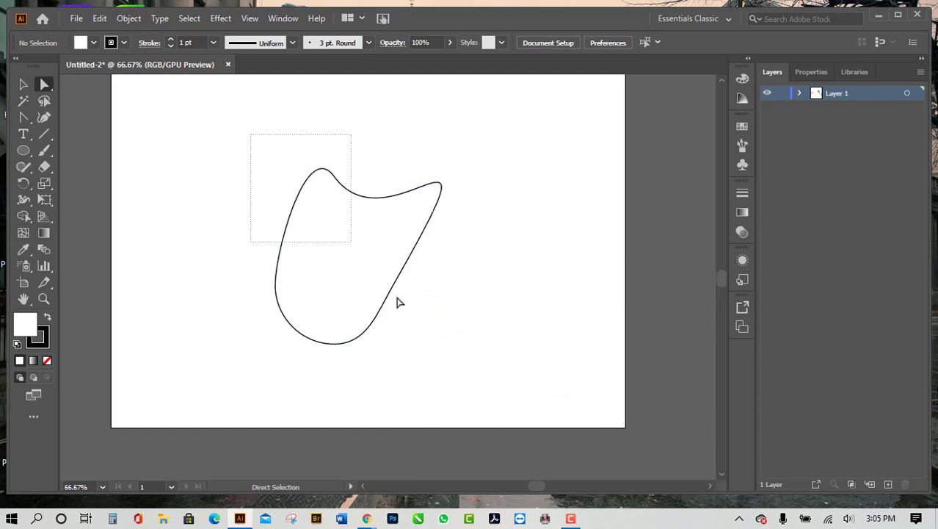
key(Delete)
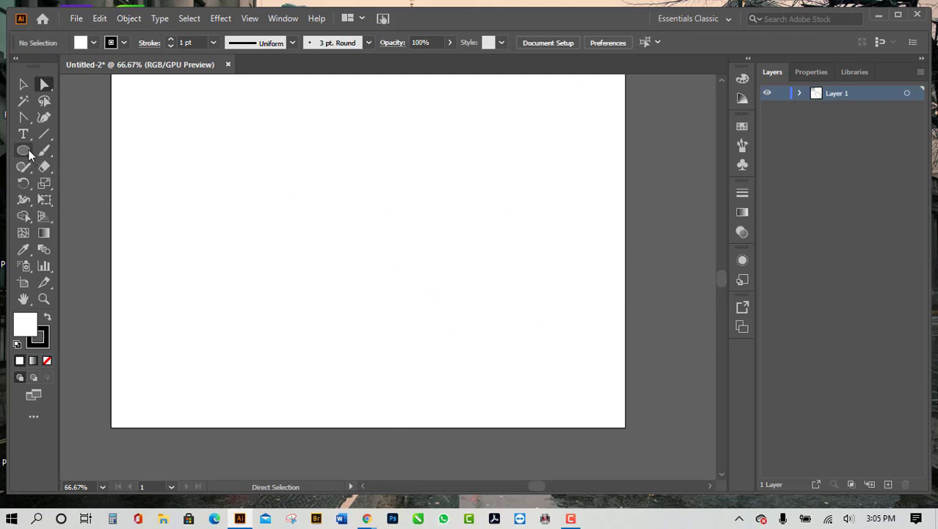
Step: Draw a nearly square rectangle in the middle of the artboard and remove its upper-right corner with the Delete Anchor Point tool
drag(28, 157, 59, 150)
drag(282, 150, 452, 328)
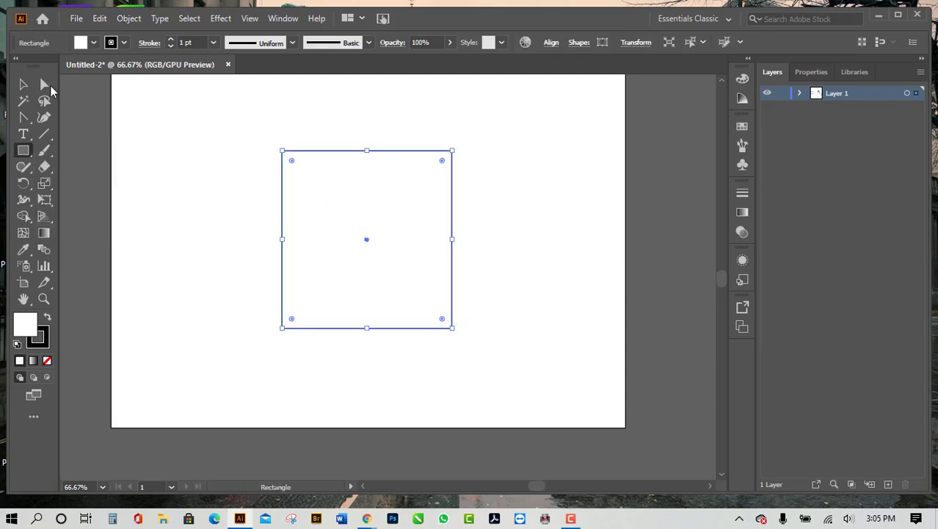
drag(23, 118, 111, 155)
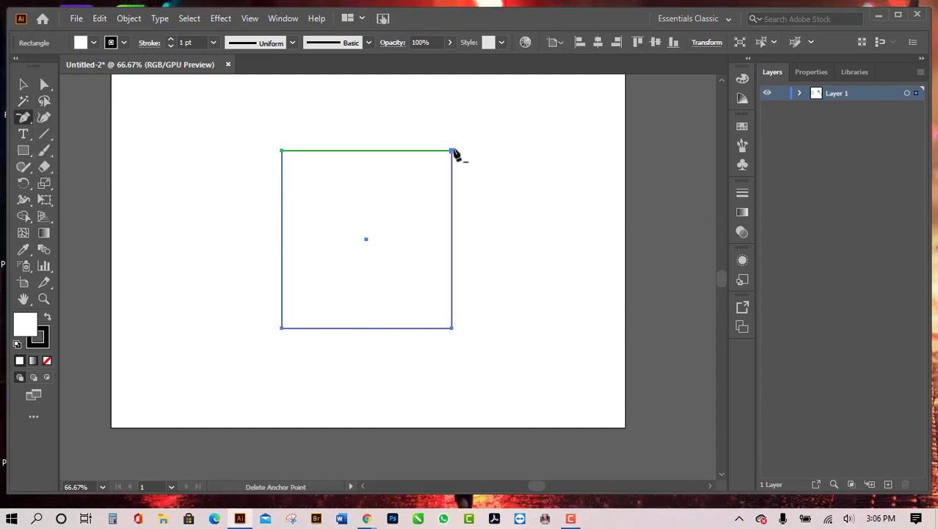
click(452, 150)
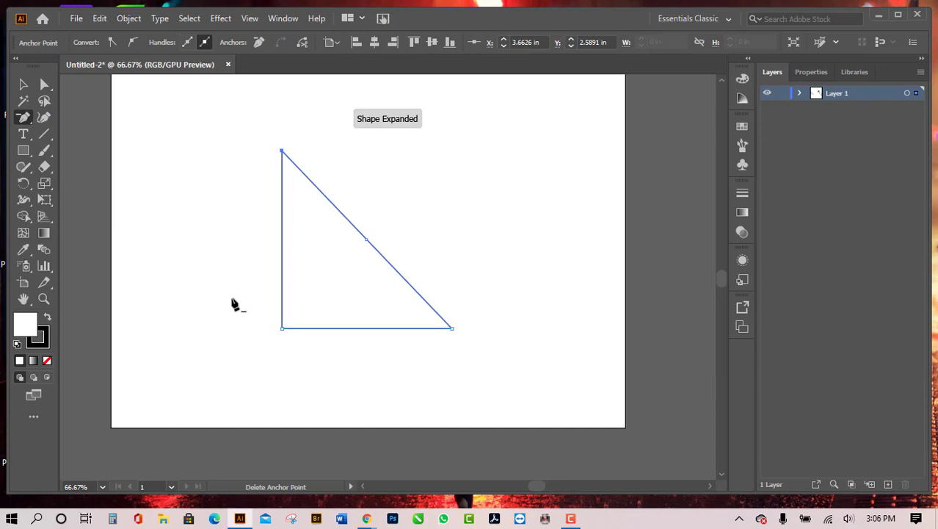
Step: Remove the triangle's remaining anchor points one by one with the Delete Anchor Point tool
click(282, 152)
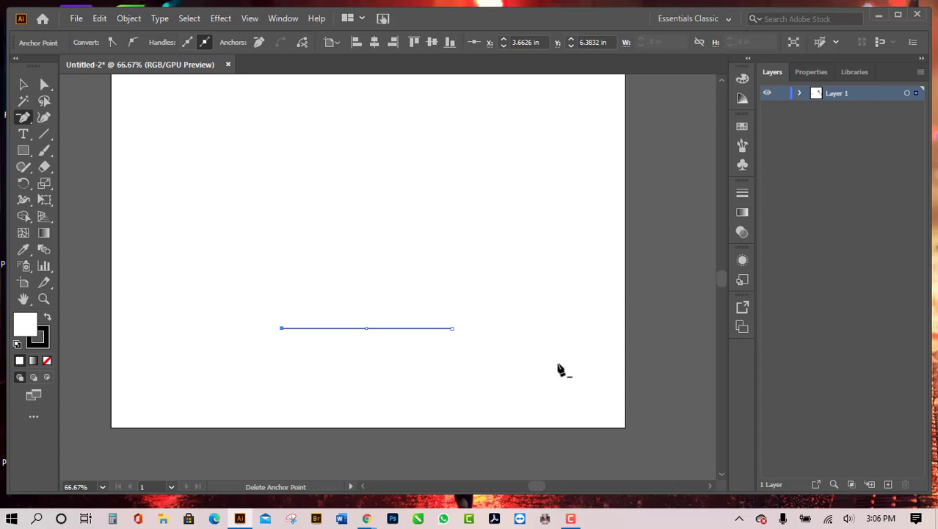
click(453, 330)
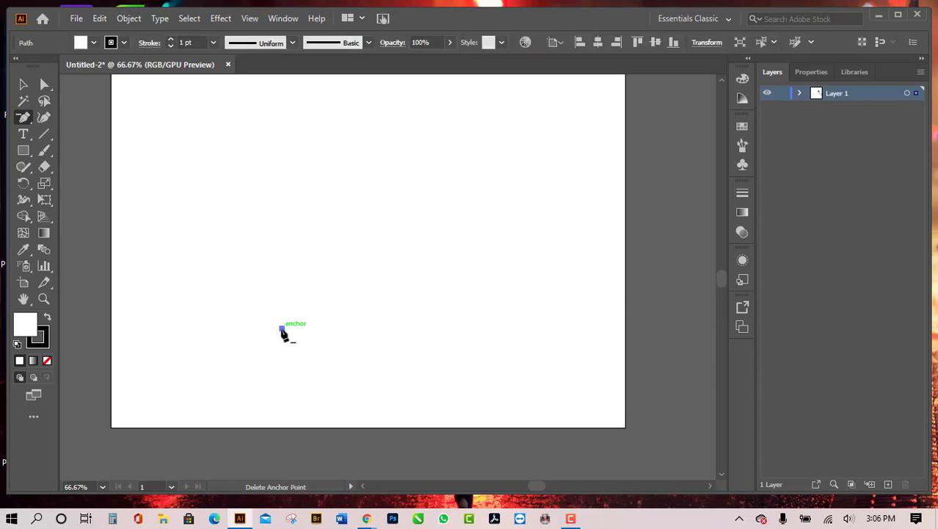
click(282, 329)
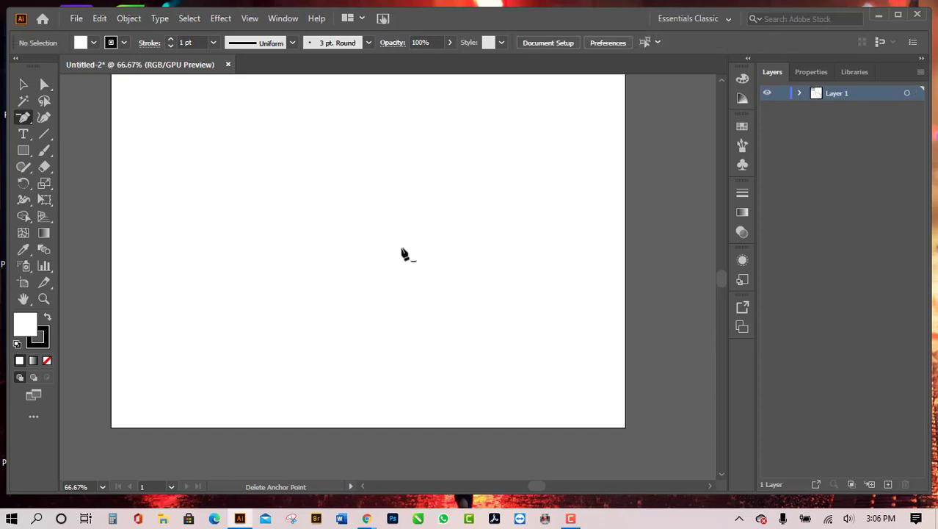
Step: Draw a tall, narrow ellipse on the left half of the artboard with the Ellipse tool
click(23, 149)
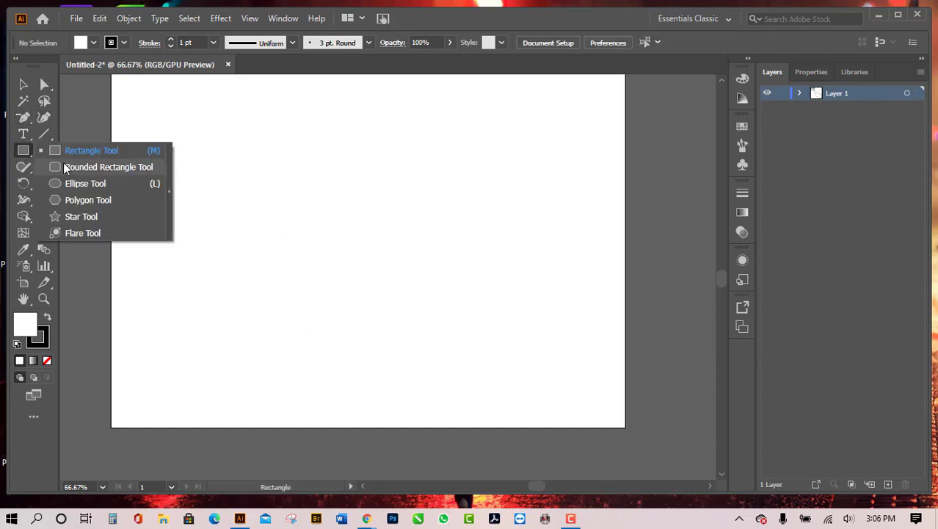
click(72, 168)
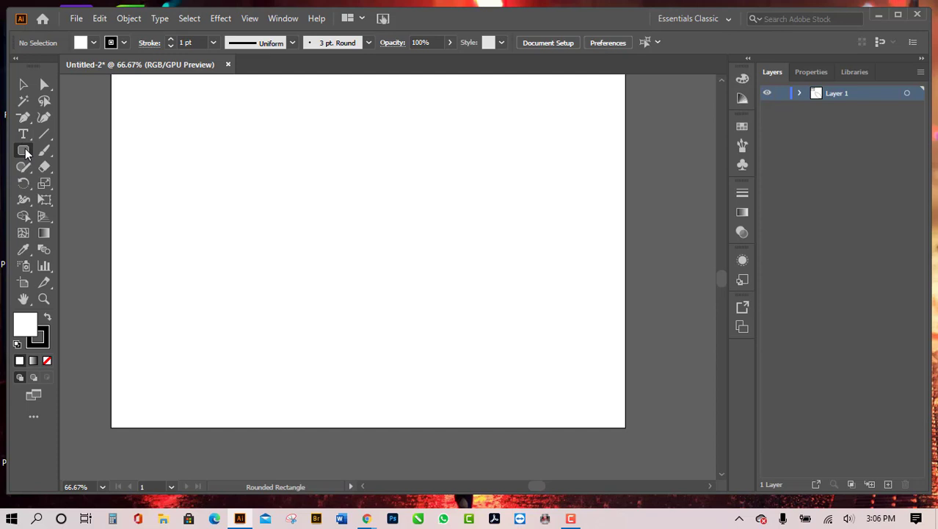
click(25, 152)
click(88, 185)
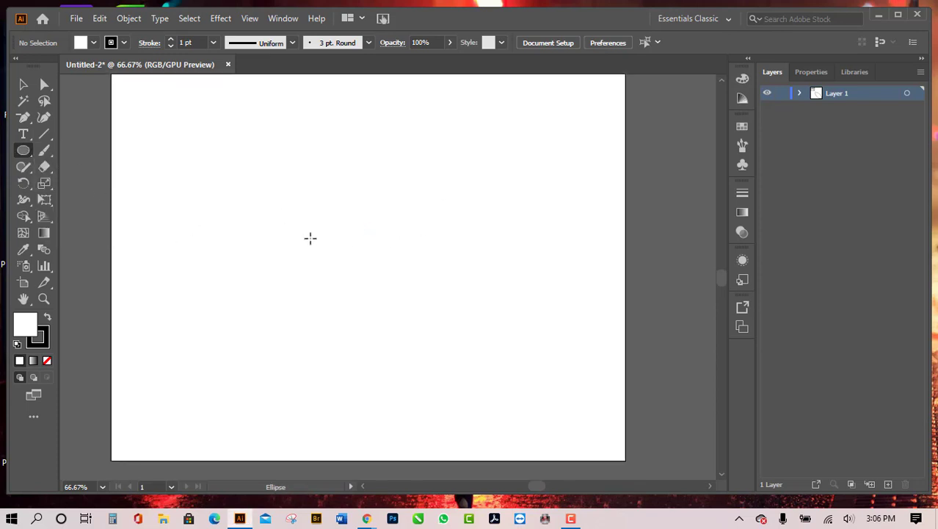
mouse_move(241, 123)
mouse_down()
mouse_move(295, 209)
mouse_move(341, 316)
mouse_move(428, 310)
mouse_move(382, 364)
mouse_move(383, 337)
mouse_move(383, 349)
mouse_up()
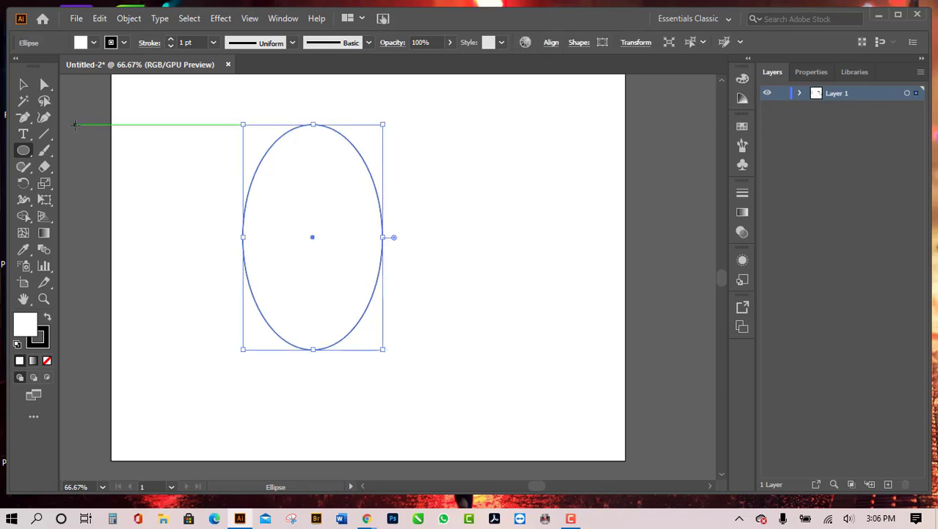
Step: Lower the ellipse's two side anchors together with Direct Selection to form an egg shape, and deselect it
click(44, 84)
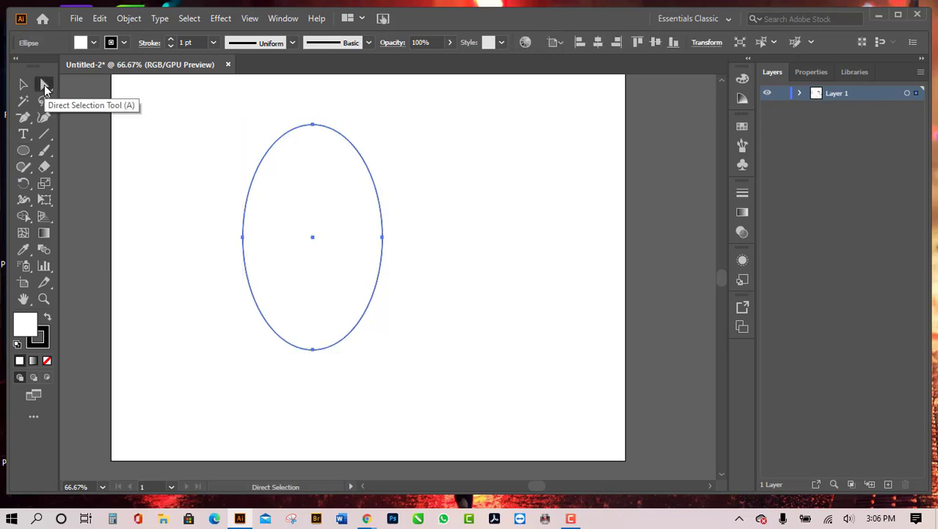
drag(210, 224, 381, 264)
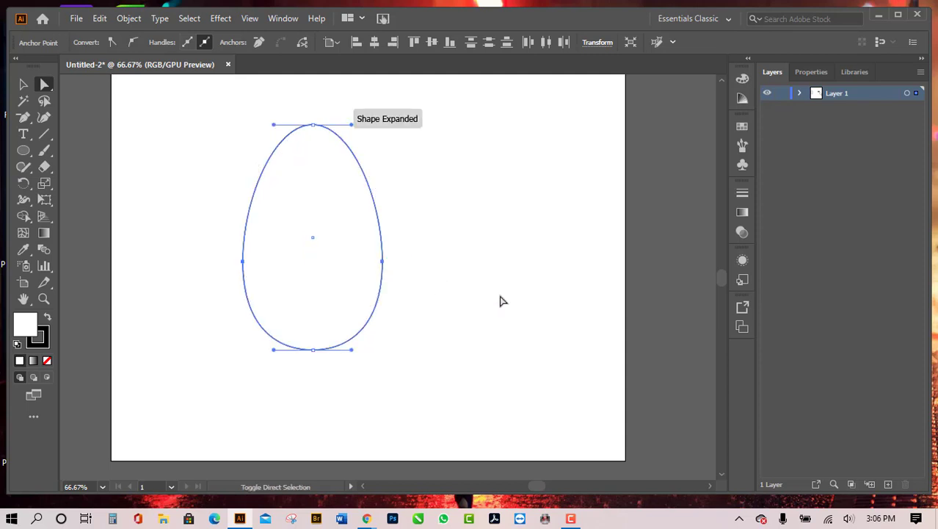
shift+click(383, 262)
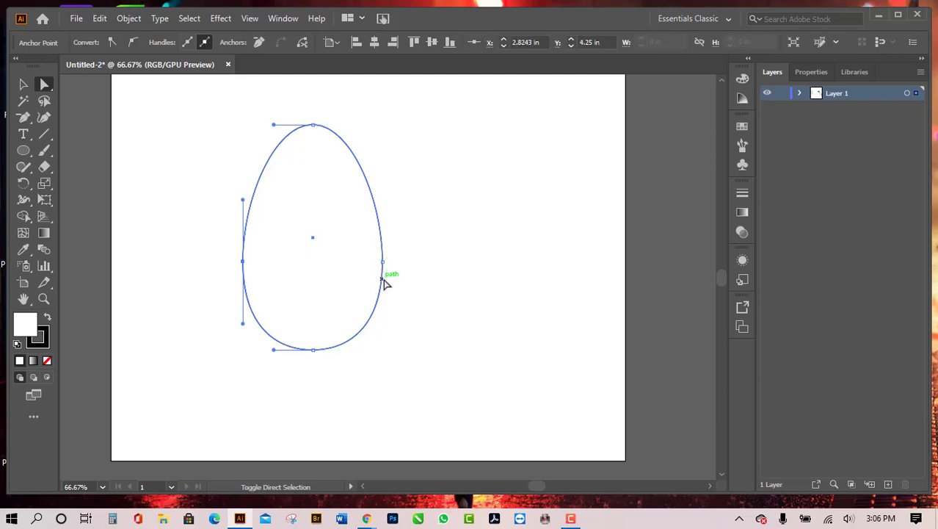
click(439, 295)
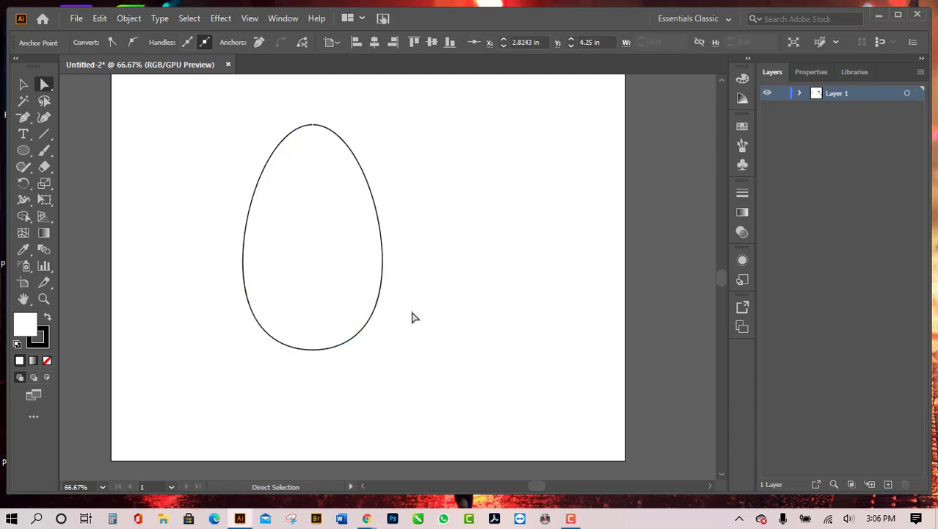
Step: Reselect the egg's two side anchors, move them further down together, and deselect the shape
drag(173, 242, 413, 287)
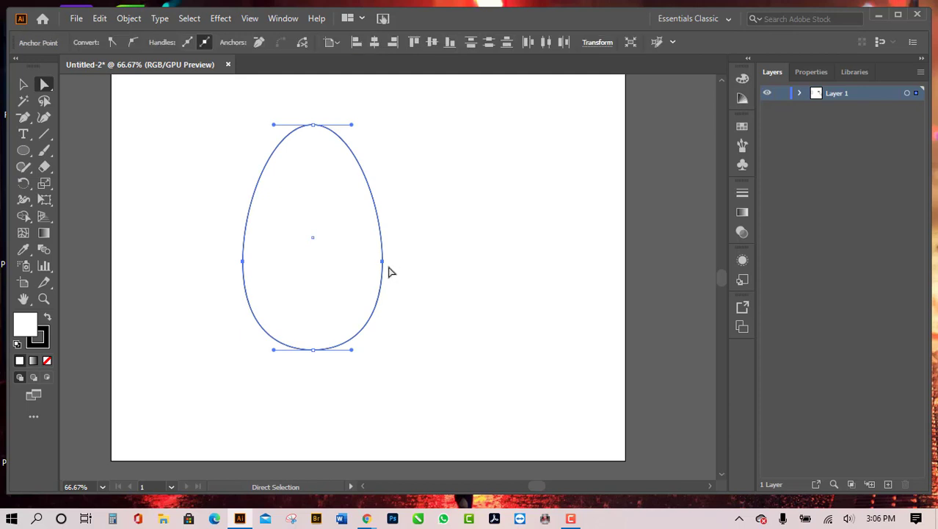
shift+click(382, 262)
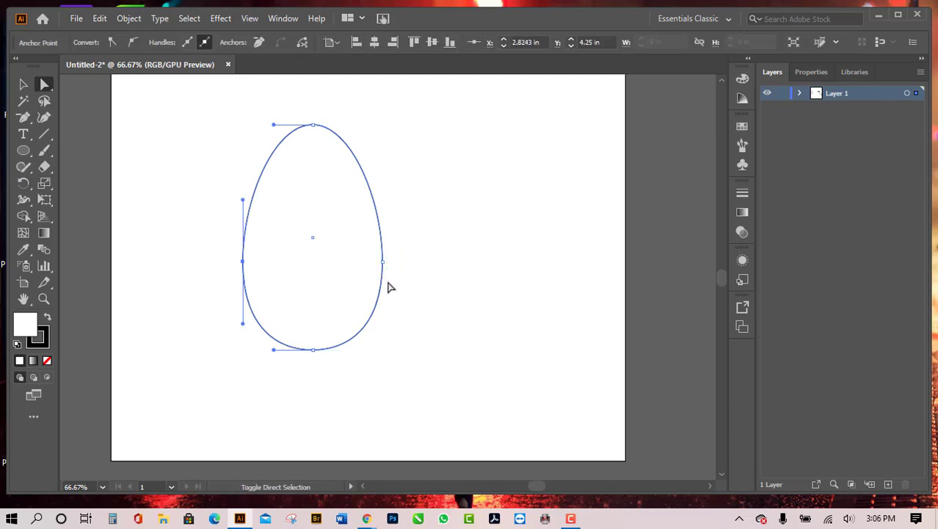
drag(382, 271, 383, 274)
click(413, 331)
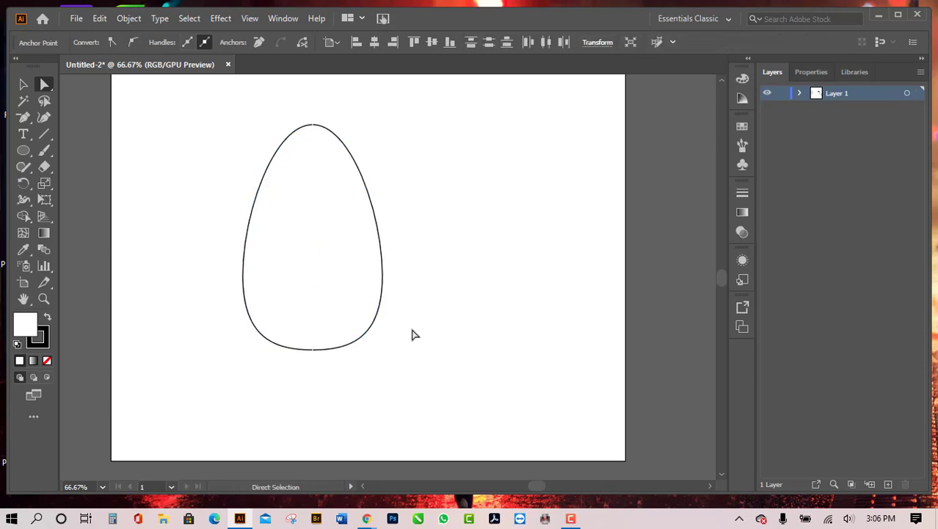
Step: Undo the last lowering of the egg's side anchors, switch to the Selection tool, and deselect the egg
scroll(276, 400, down, 1)
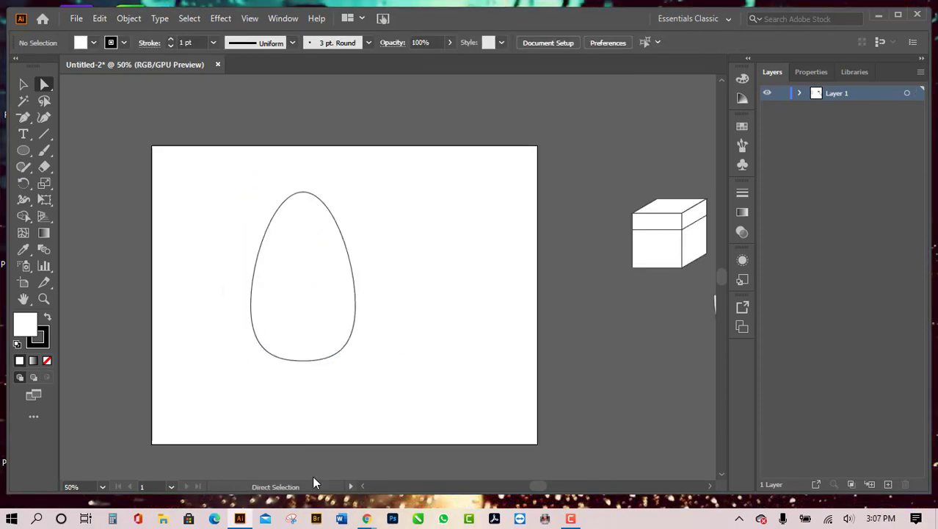
key(ctrl)
key(ctrl+a)
click(23, 83)
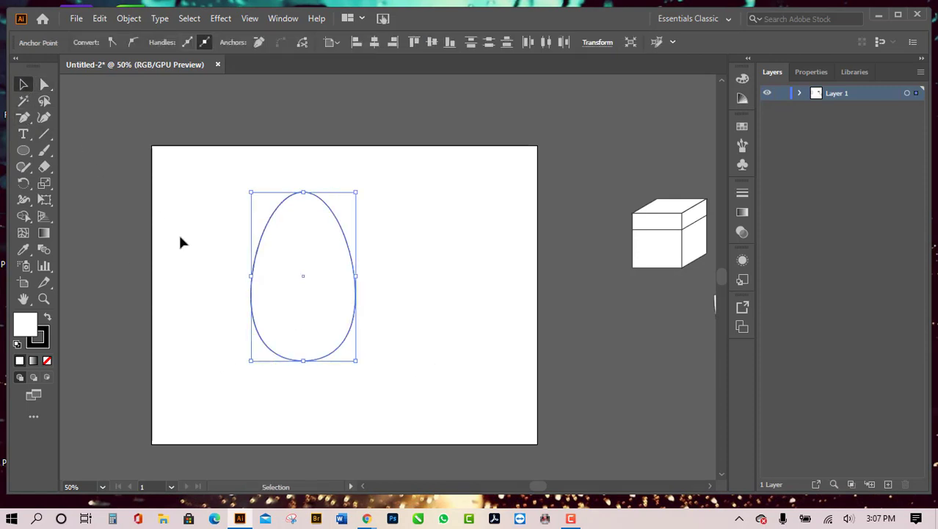
click(180, 242)
scroll(224, 364, down, 2)
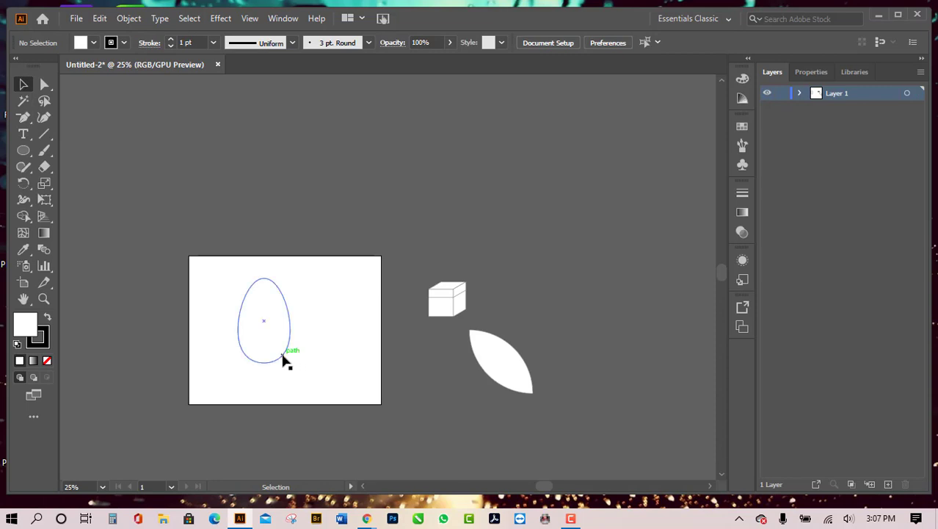
Step: Move the egg off the artboard to the area above and beside the box, and deselect it
drag(286, 358, 563, 311)
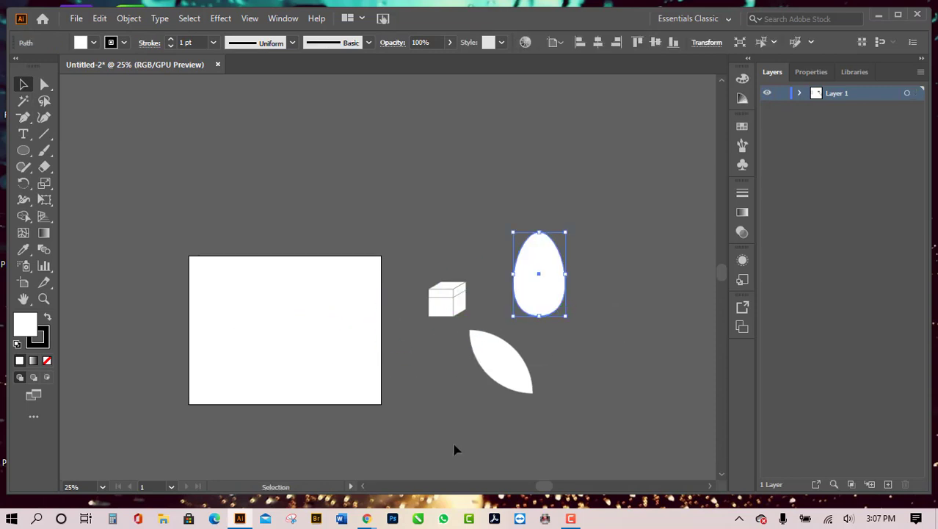
click(257, 367)
Step: Draw a tall ellipse in the middle of the empty artboard with the Ellipse tool
scroll(270, 381, up, 2)
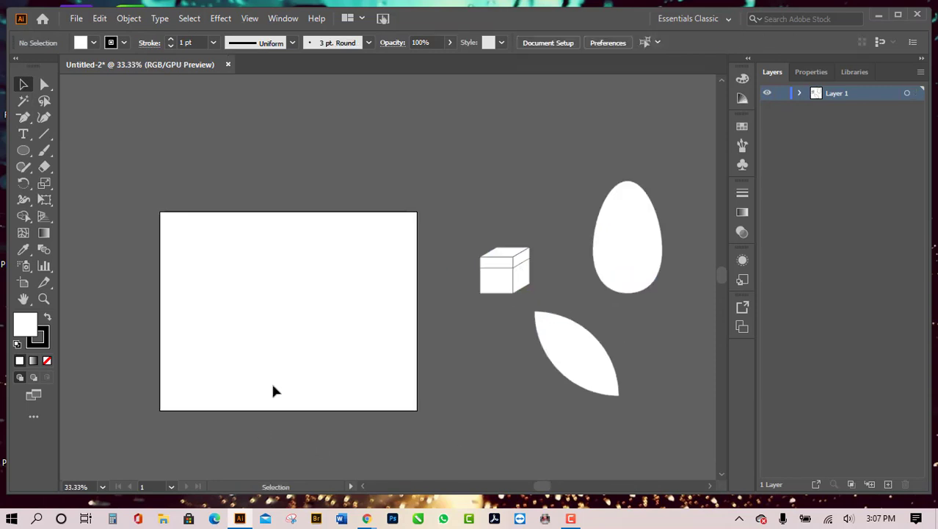
scroll(226, 363, up, 1)
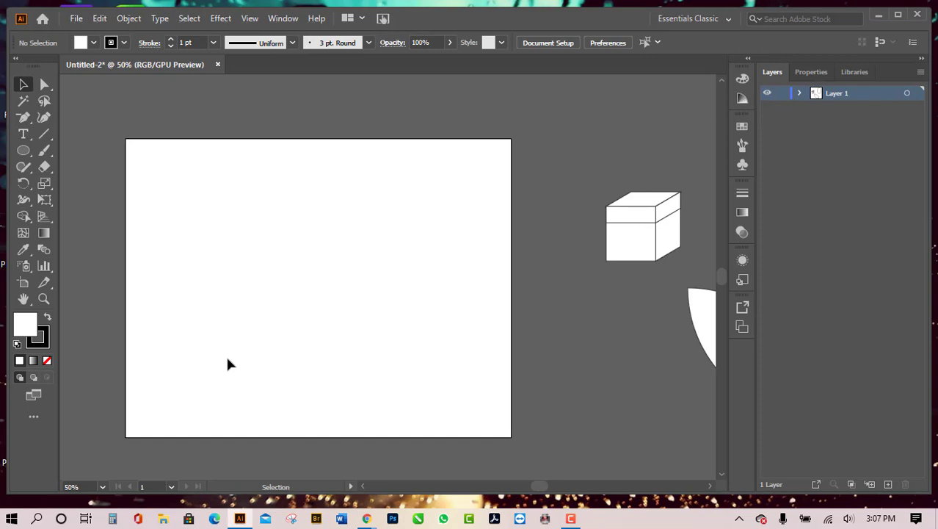
click(23, 152)
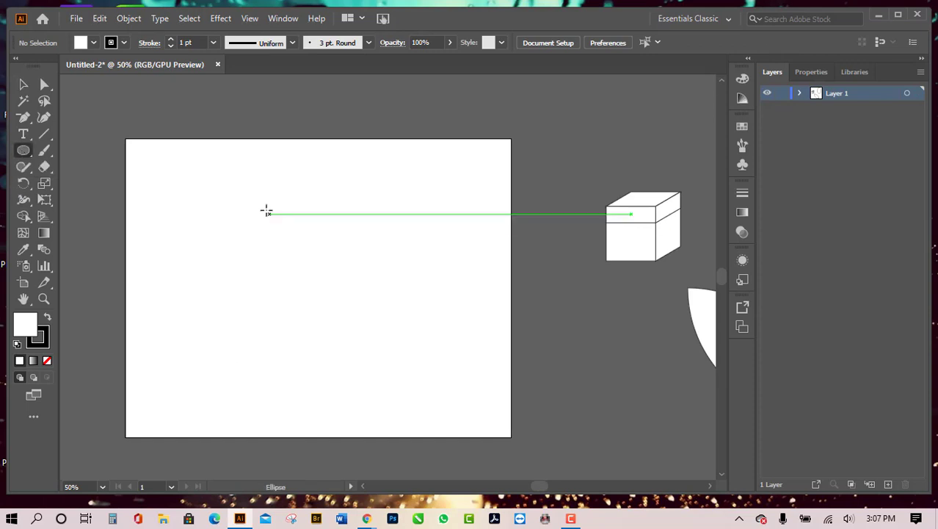
mouse_move(254, 174)
mouse_down()
mouse_move(354, 368)
mouse_move(387, 373)
mouse_move(372, 379)
mouse_up()
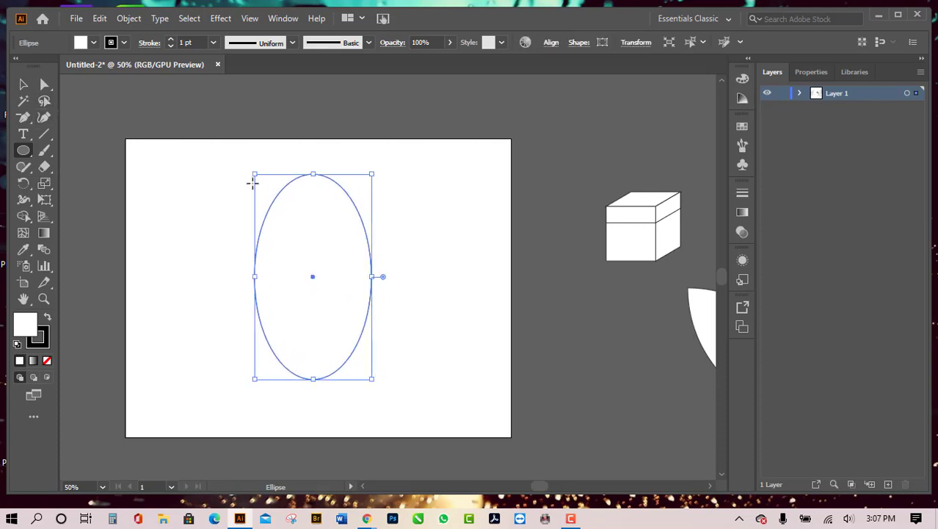
Step: Pull new tilted direction handles out of the ellipse's right side anchor with the Anchor Point tool
click(23, 117)
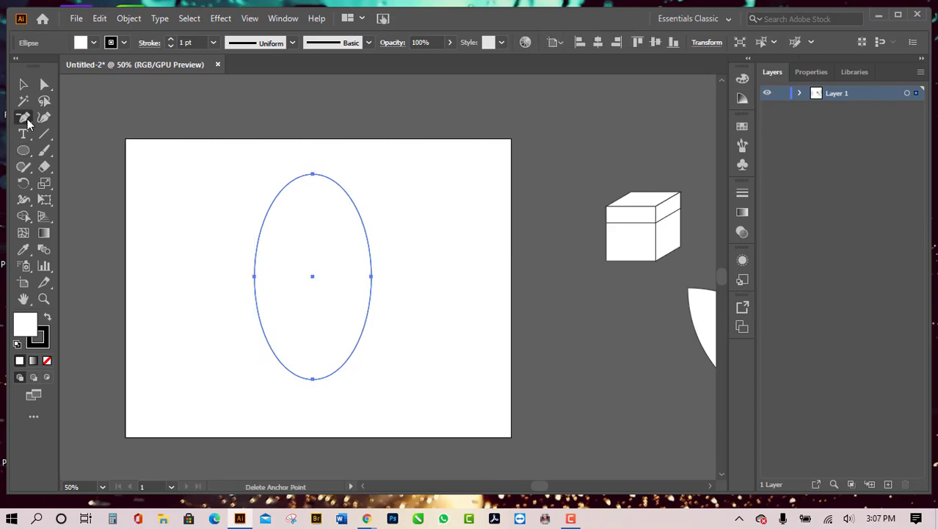
click(97, 167)
drag(372, 276, 354, 343)
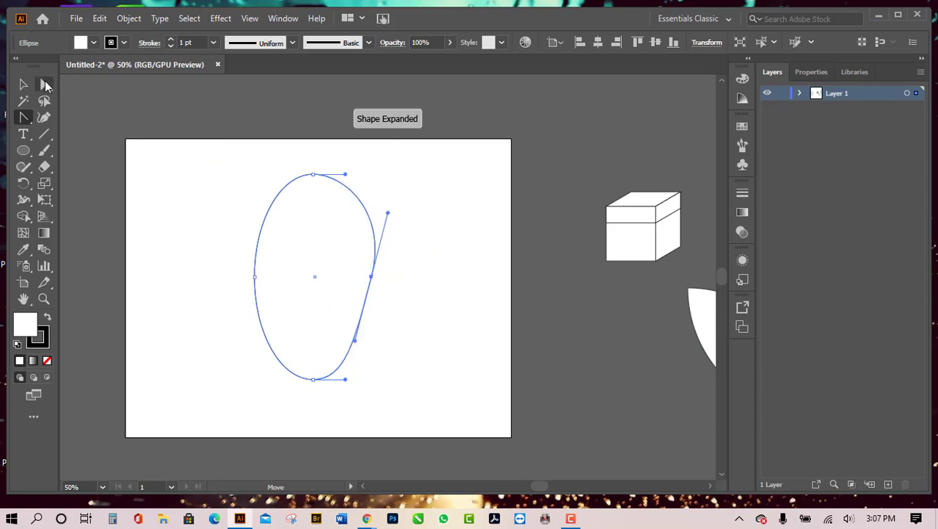
Step: Move the ellipse's right side anchor inward with Direct Selection, swing its lower handle inward to dent the side, and deselect
click(44, 84)
drag(371, 278, 350, 267)
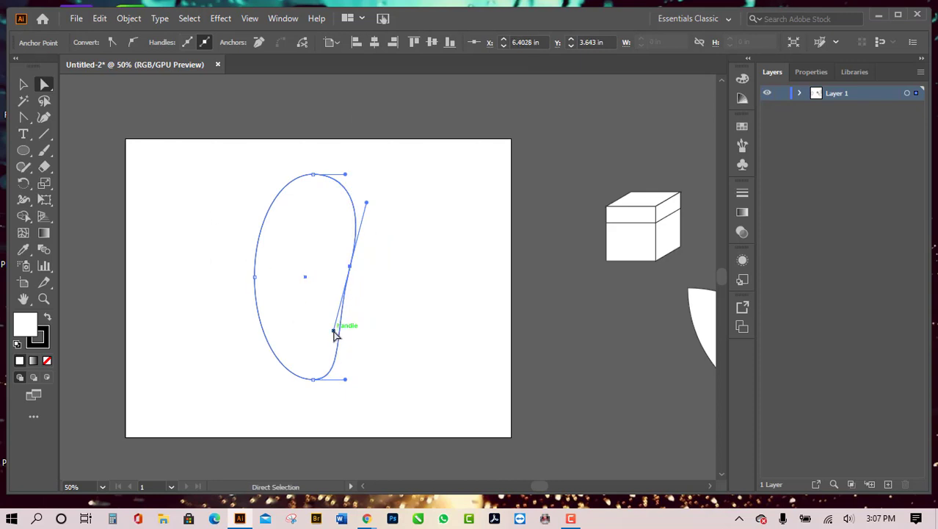
drag(334, 331, 306, 312)
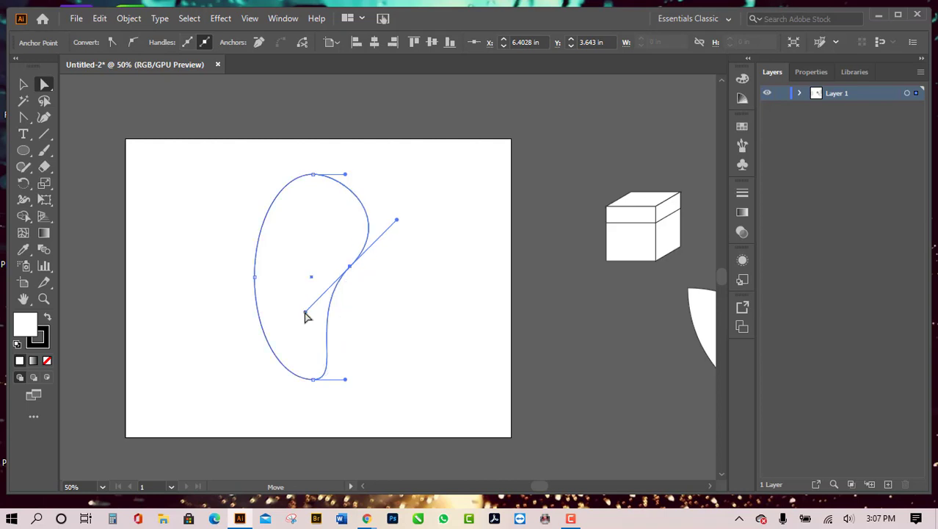
click(400, 328)
Step: Reselect the anchor at the dent, tilt its lower handle further to deepen the curve, and deselect the shape
alt+scroll(218, 349, down, 2)
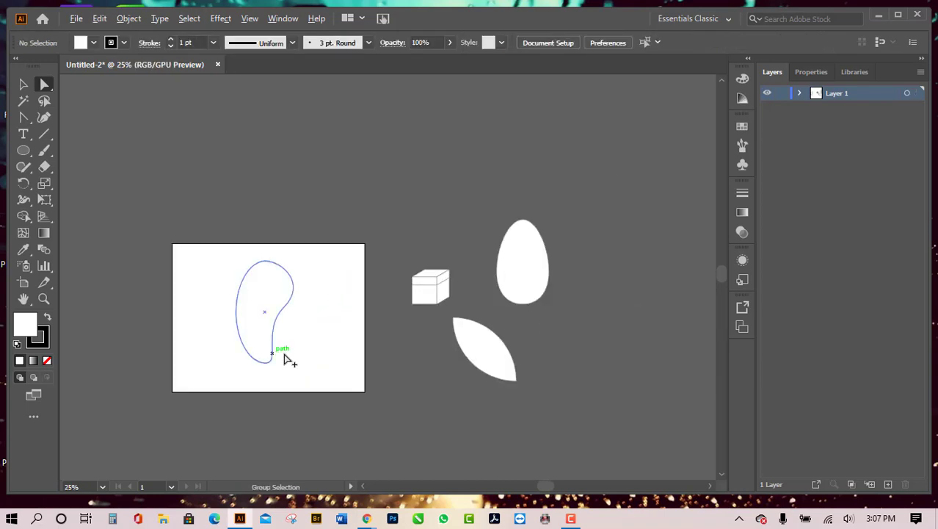
alt+scroll(287, 356, up, 3)
click(247, 283)
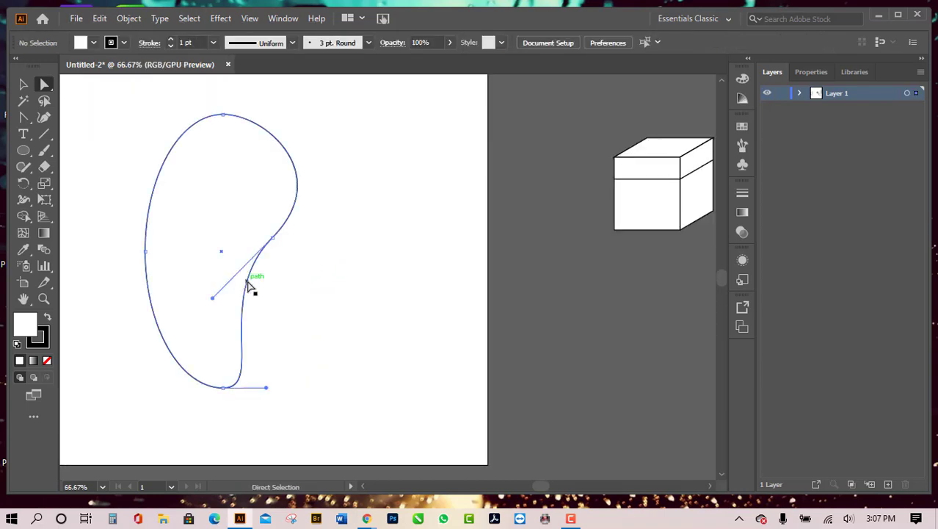
click(247, 336)
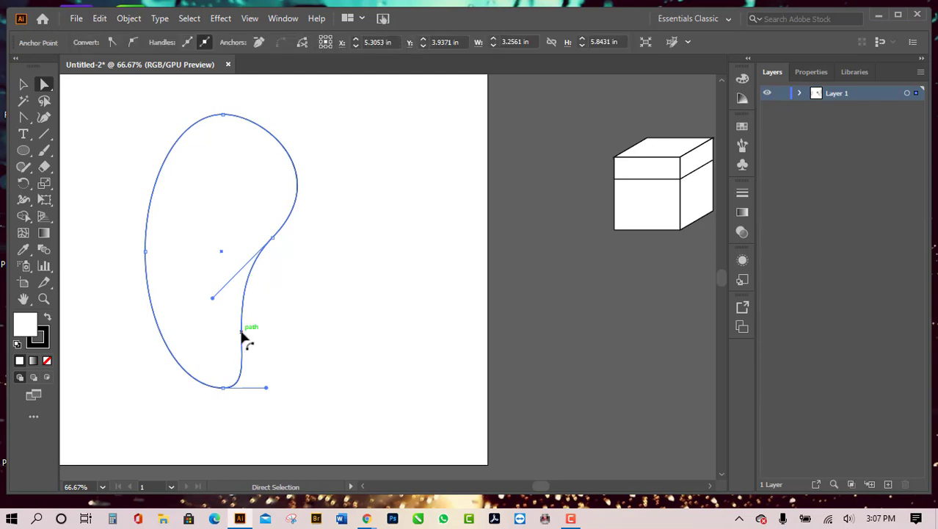
click(273, 238)
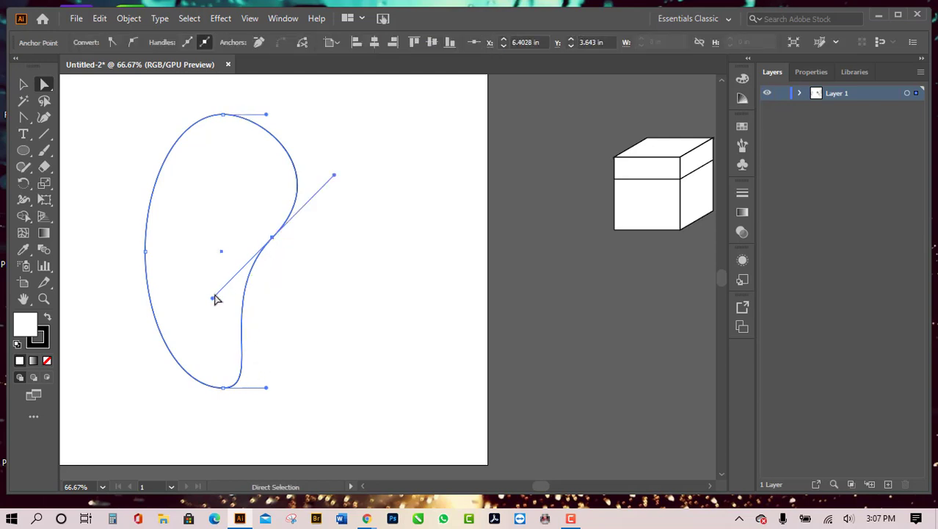
drag(212, 300, 228, 288)
drag(239, 265, 206, 285)
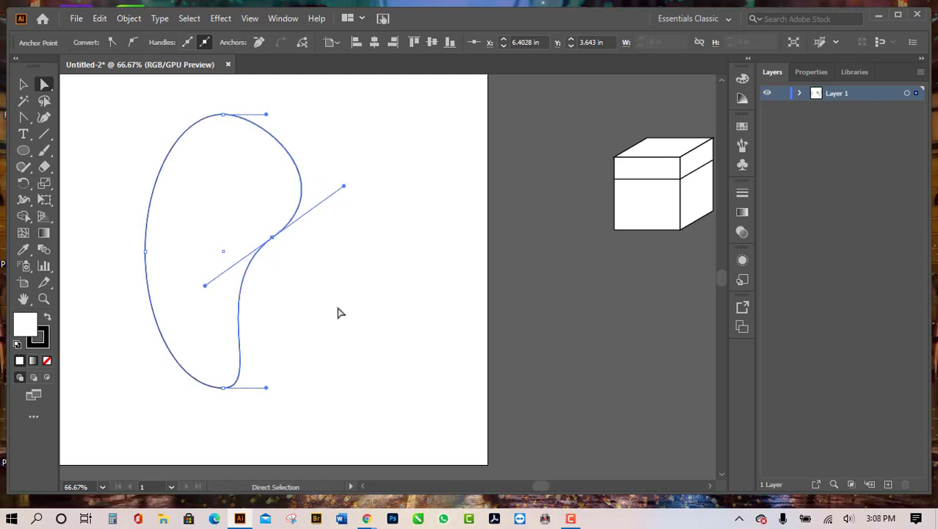
click(348, 343)
Step: Examine the reshaped path up close around the dent and as a whole beside the other drawings
key(ctrl+minus)
key(ctrl+minus)
key(ctrl+minus)
scroll(348, 344, up, 3)
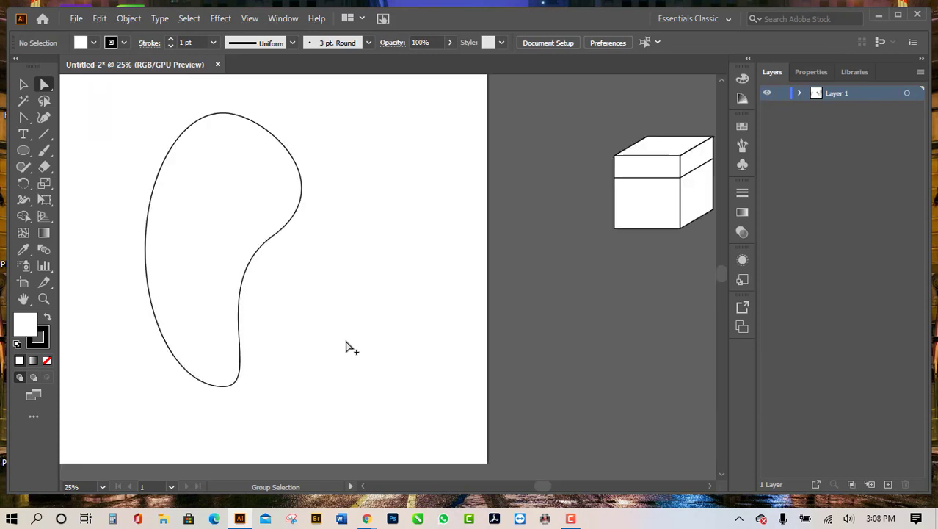
scroll(226, 331, up, 1)
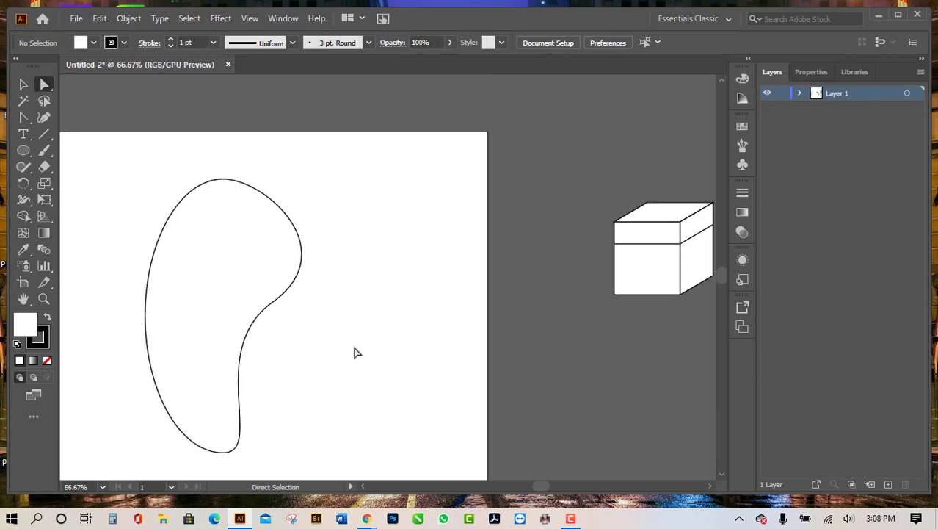
scroll(354, 353, up, 2)
scroll(298, 329, down, 2)
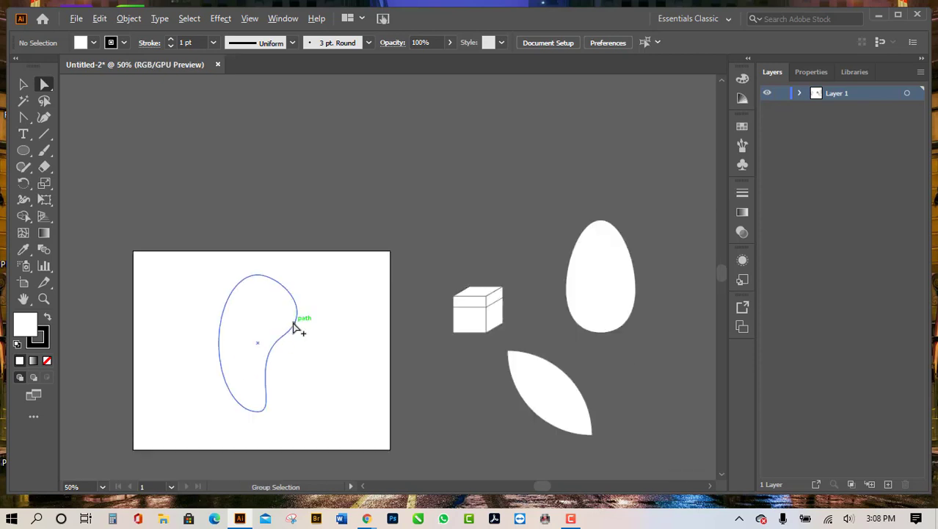
scroll(286, 353, up, 4)
click(302, 328)
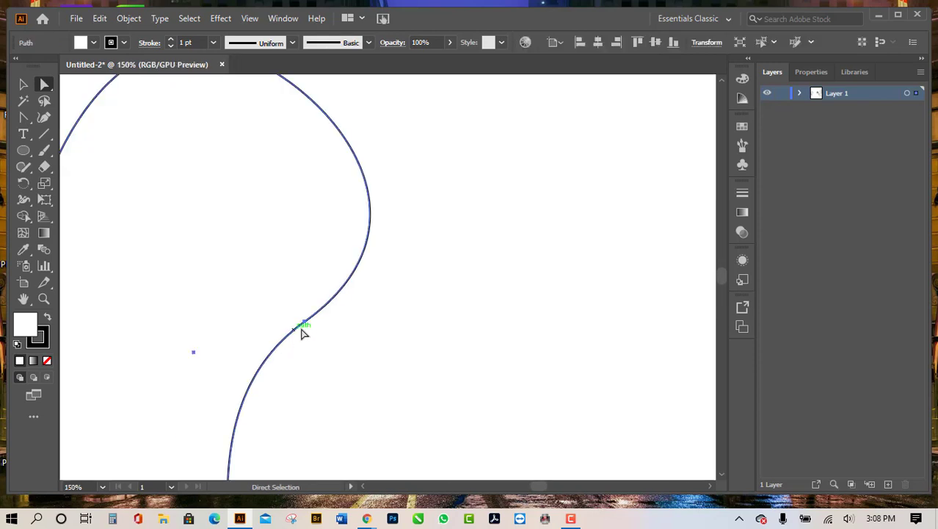
scroll(310, 367, down, 2)
scroll(310, 366, down, 3)
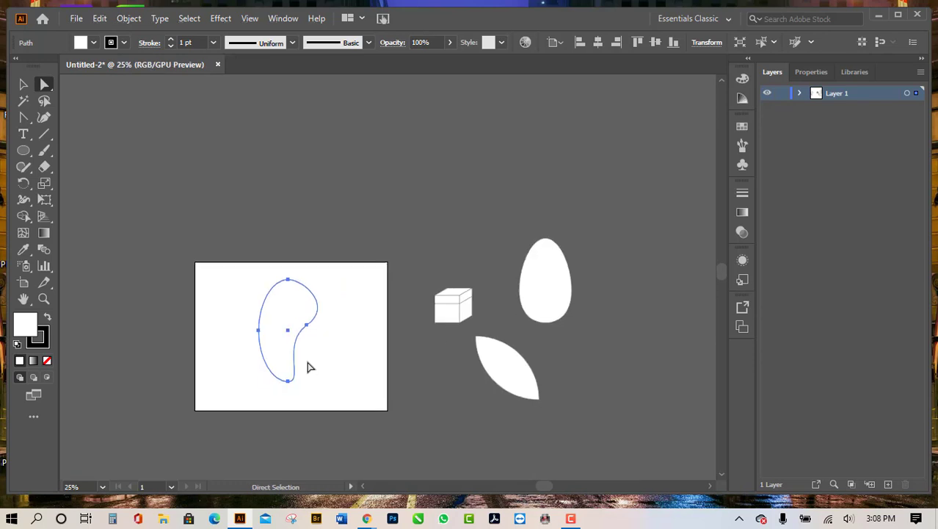
scroll(310, 366, down, 1)
Step: Move the leaf onto the artboard over the curved shape and reselect it with the Selection tool
click(512, 330)
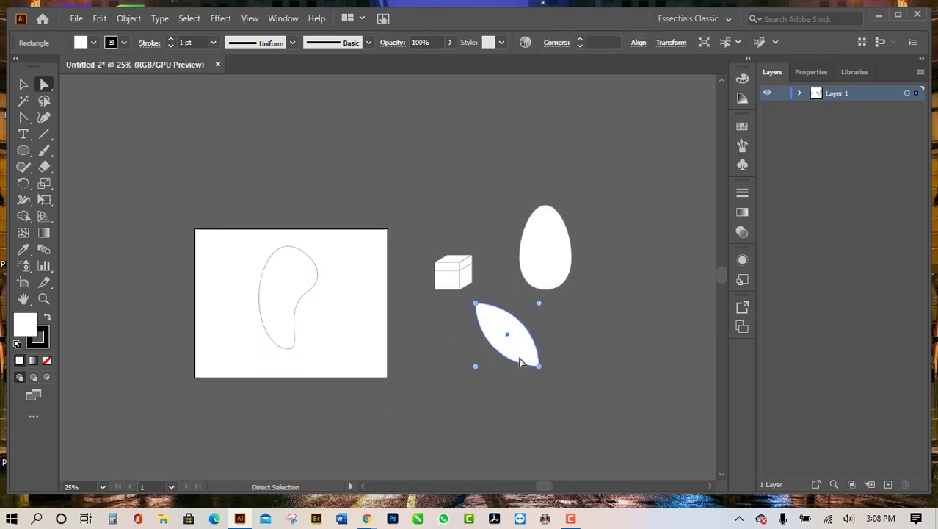
drag(524, 359, 336, 308)
scroll(356, 332, up, 3)
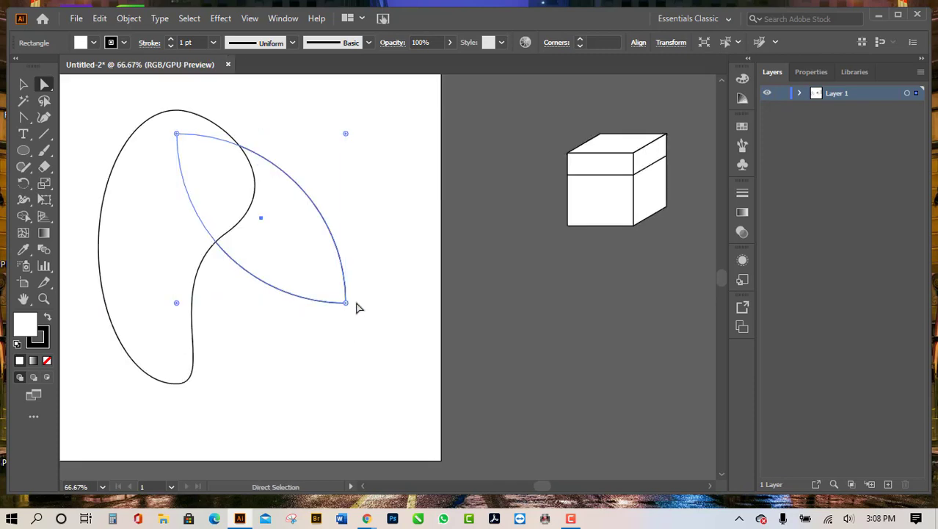
click(24, 84)
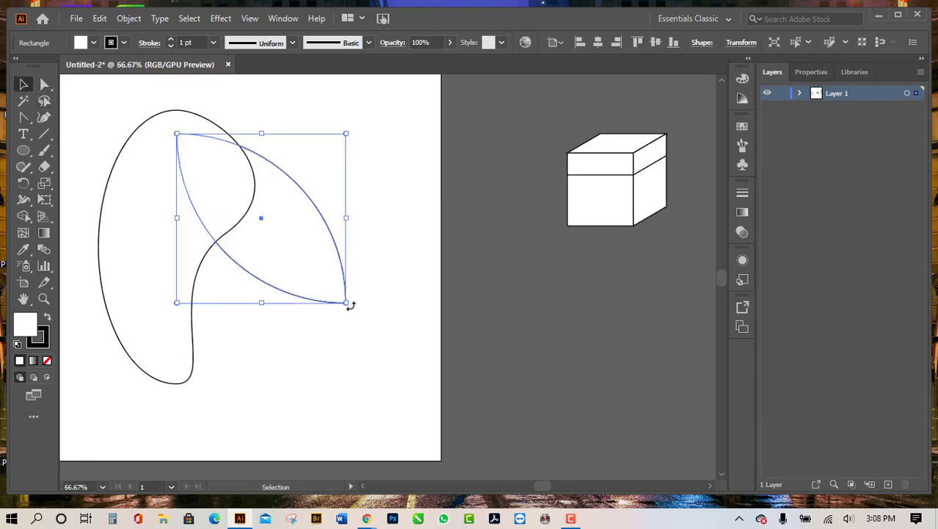
mouse_move(343, 305)
mouse_down()
mouse_move(291, 253)
mouse_move(328, 303)
mouse_move(315, 266)
mouse_move(344, 304)
mouse_up()
click(428, 235)
click(343, 304)
Step: Move the leaf back off the artboard to the area below the egg
key(ctrl+minus)
key(ctrl+minus)
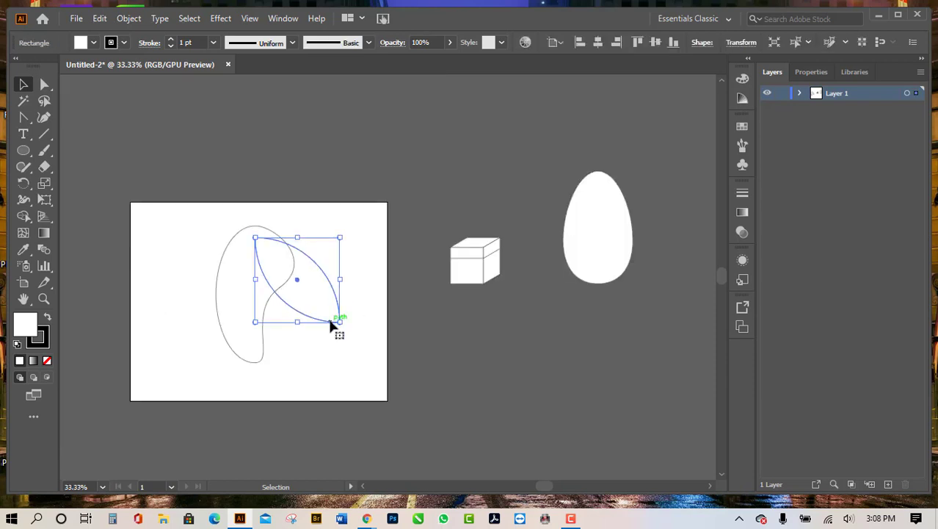
drag(338, 324, 607, 408)
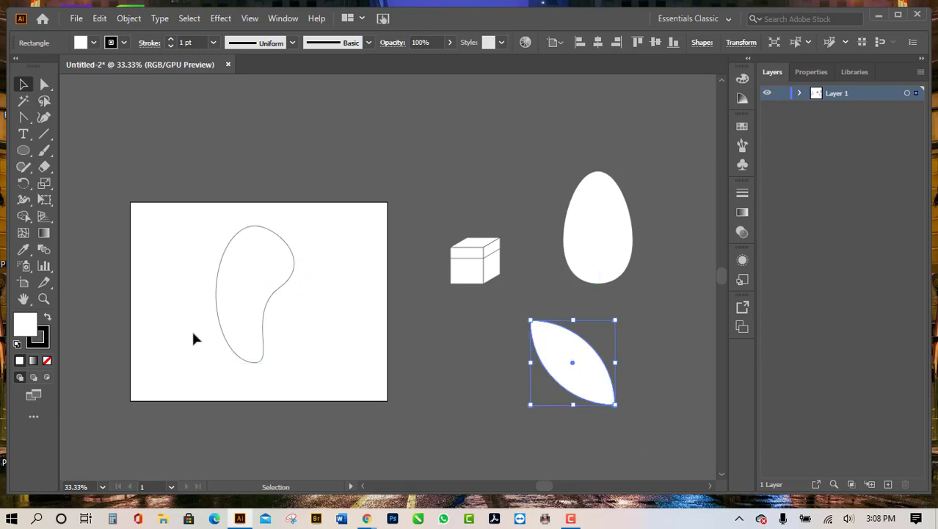
Step: Draw a narrow vertical ellipse on the artboard to the right of the curved shape with the Ellipse tool
scroll(223, 330, up, 1)
scroll(371, 266, up, 1)
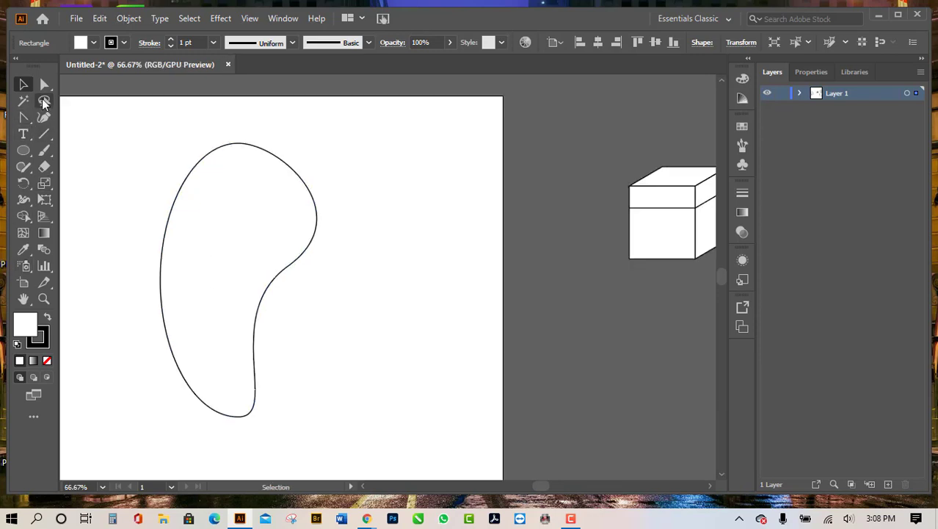
click(29, 153)
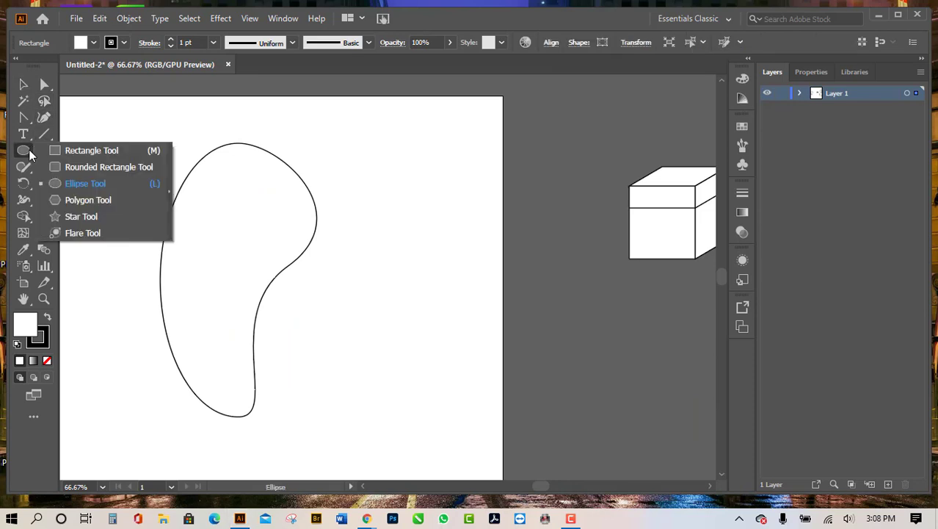
click(76, 190)
drag(389, 177, 445, 321)
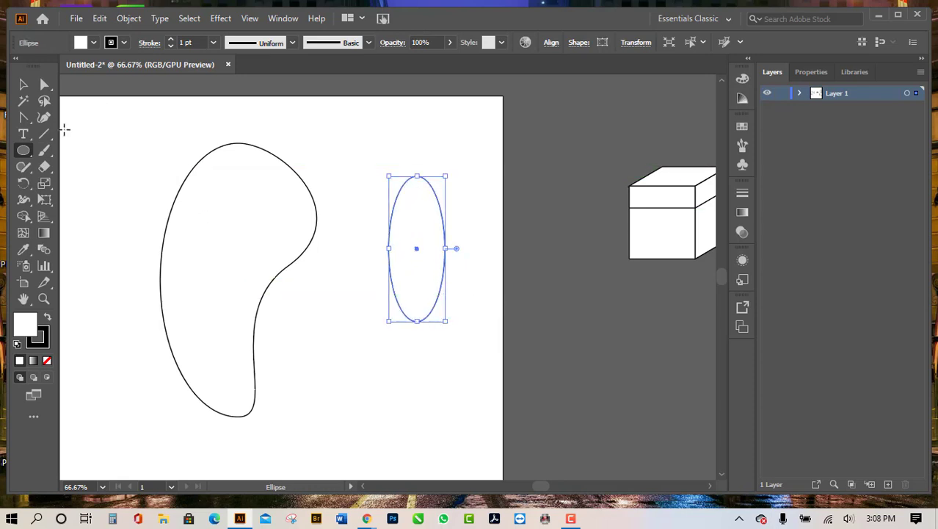
Step: Convert the narrow ellipse's bottom and top anchors to sharp corners with the Anchor Point tool, and deselect the leaf shape
click(23, 119)
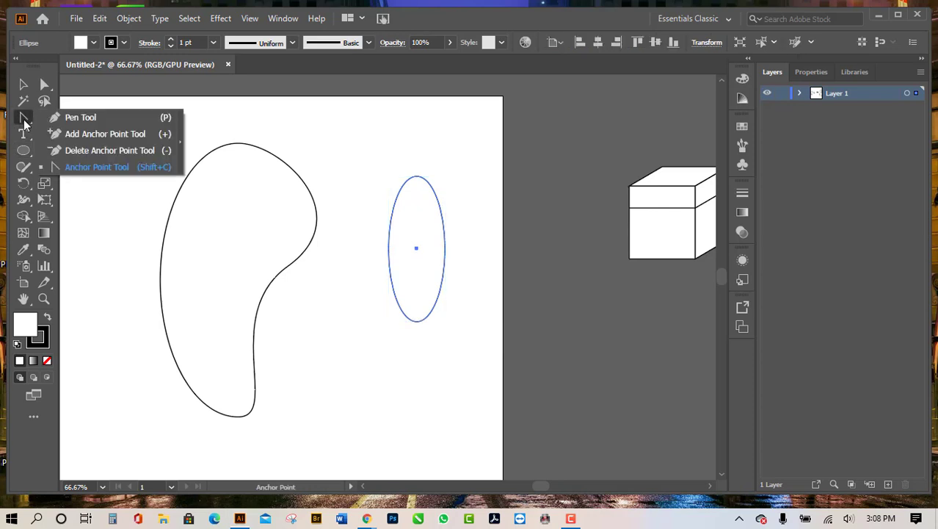
click(99, 168)
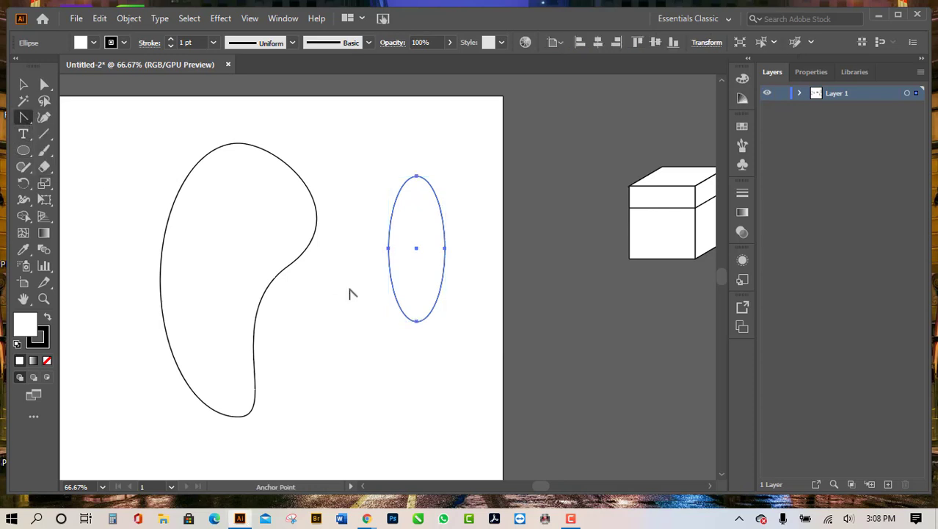
click(416, 321)
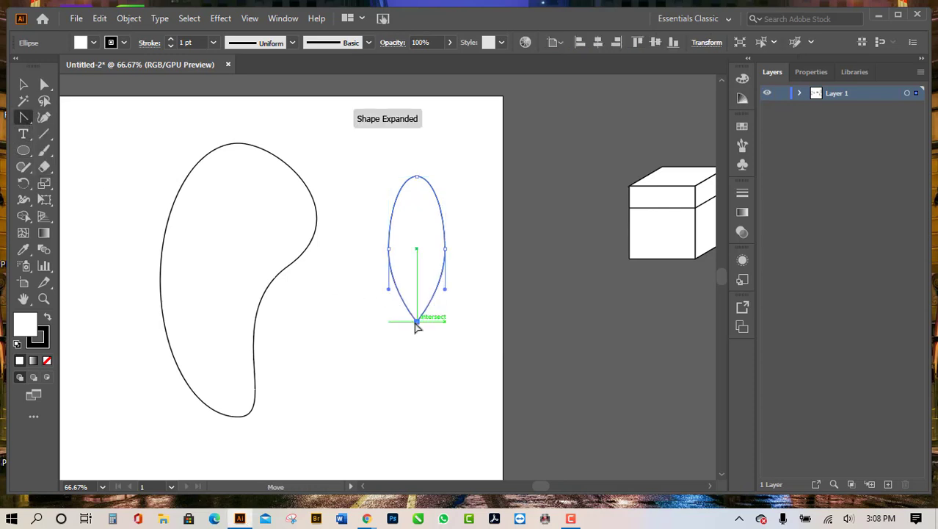
click(416, 177)
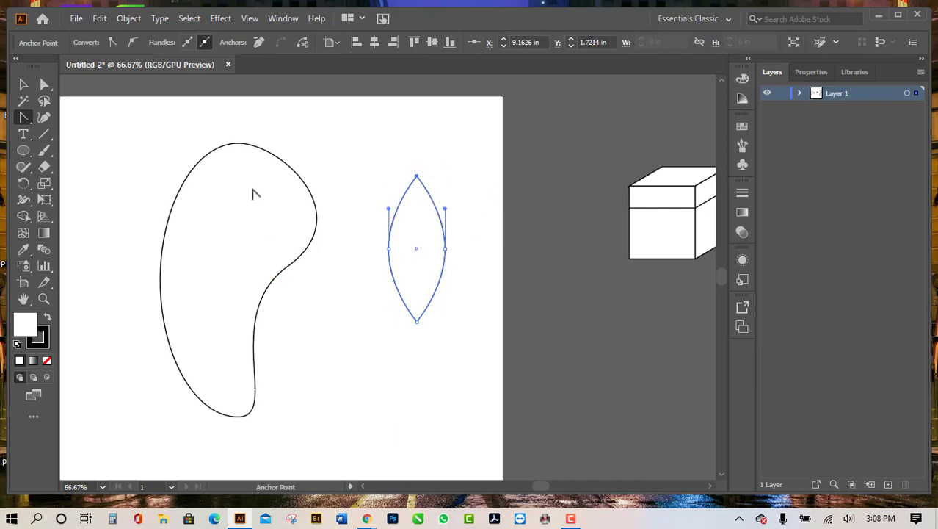
click(23, 85)
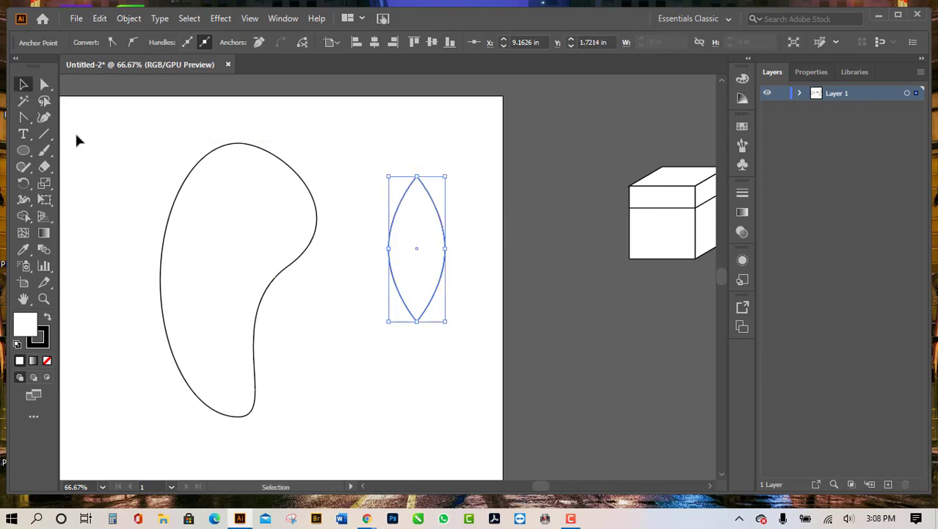
click(476, 347)
Step: Rotate the narrow pointed ellipse diagonally, place it over the upper part of the curved shape, and deselect it
click(415, 323)
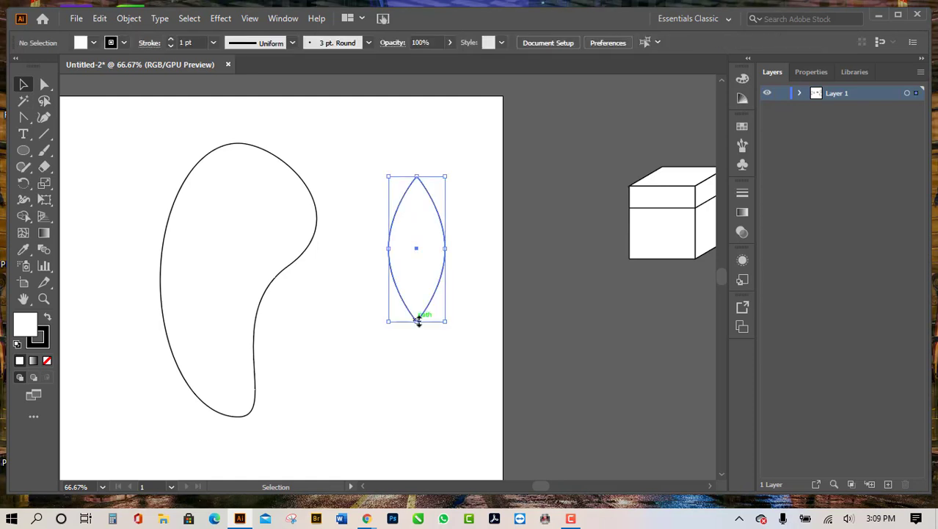
click(454, 332)
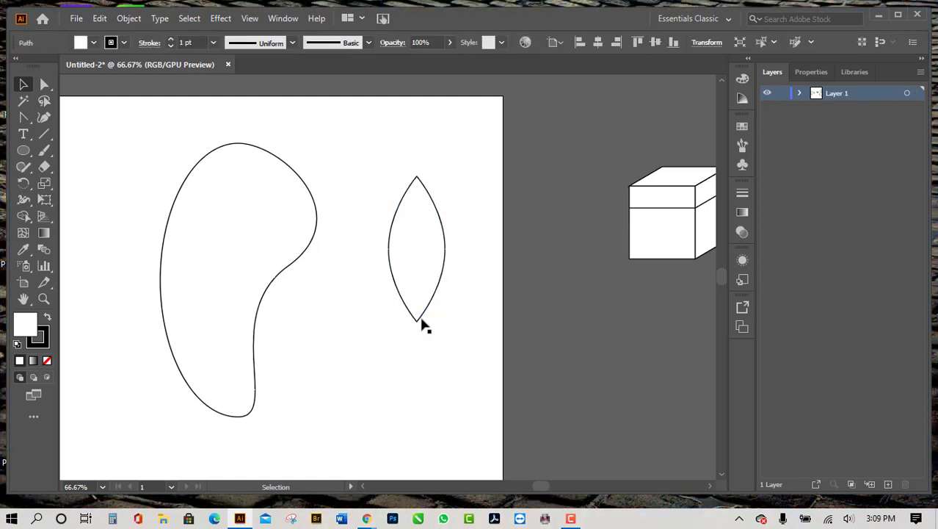
click(416, 316)
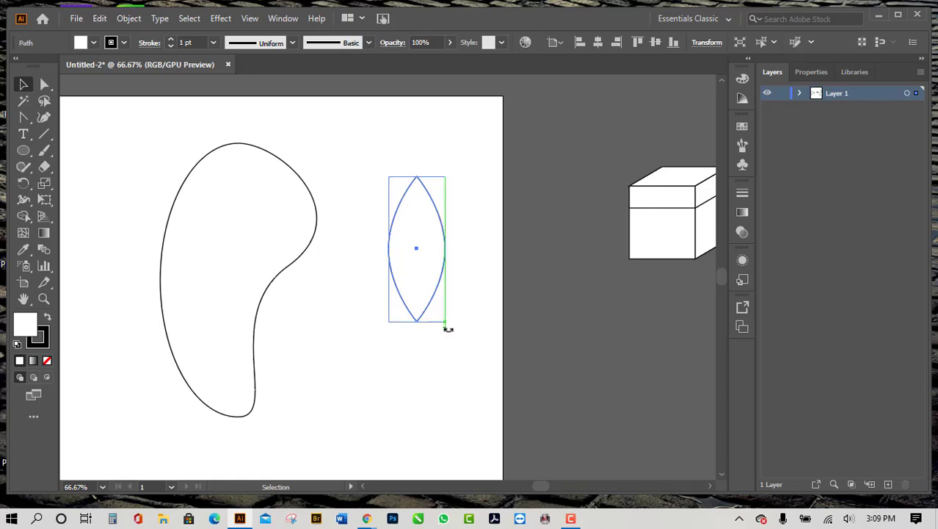
drag(448, 329, 509, 297)
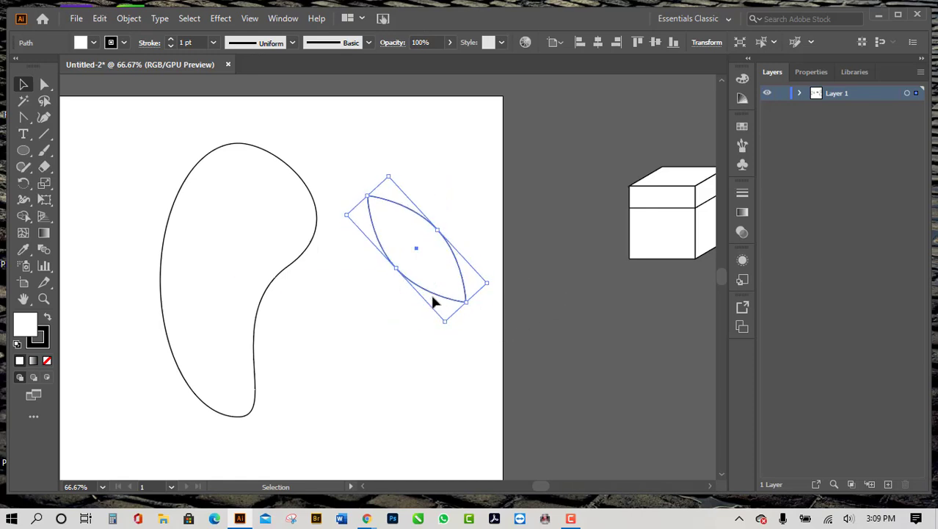
drag(441, 299, 302, 252)
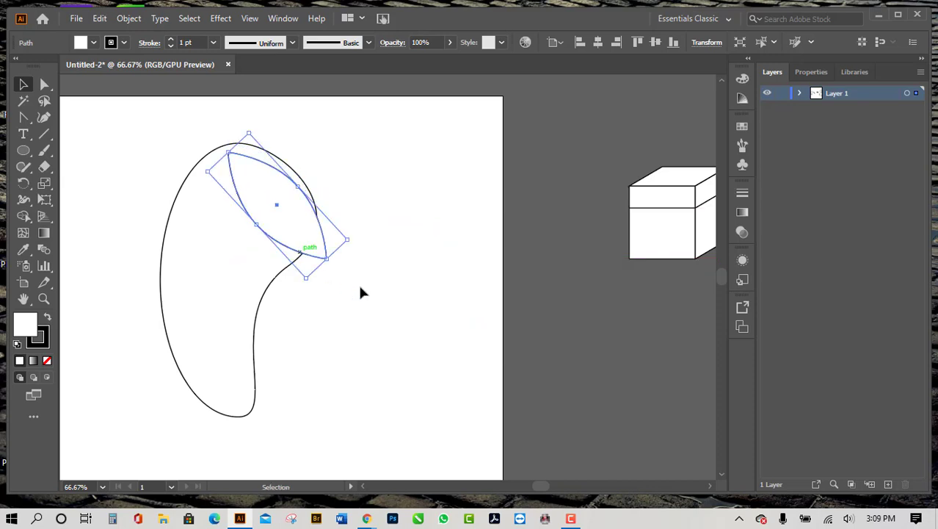
click(403, 312)
Step: Select the curved shape together with the pointed ellipse and move both off the artboard, beside the egg and leaf
scroll(396, 308, up, 3)
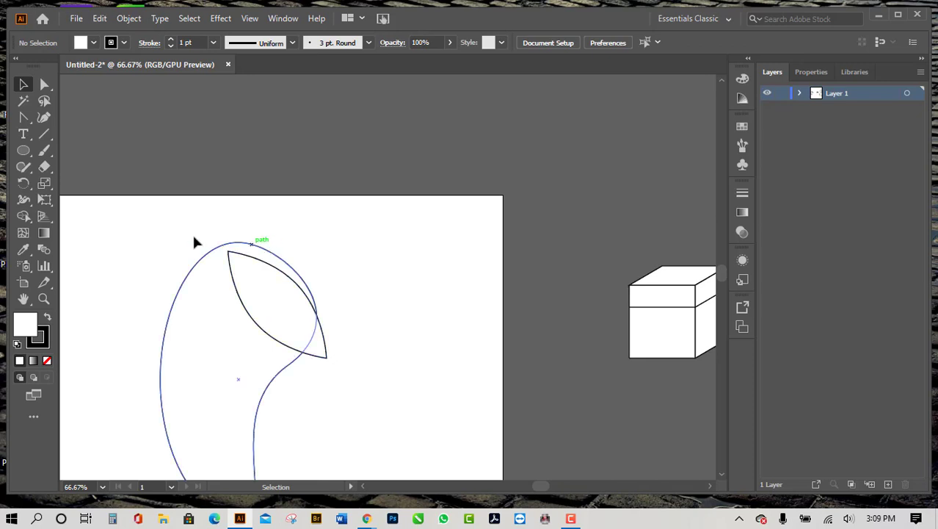
scroll(323, 349, down, 3)
drag(234, 301, 348, 423)
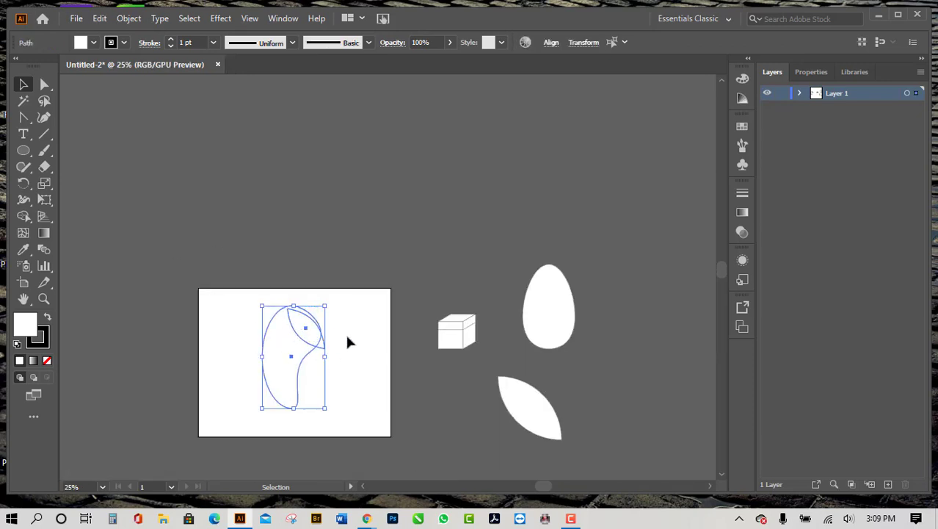
drag(300, 324, 622, 372)
scroll(364, 397, down, 2)
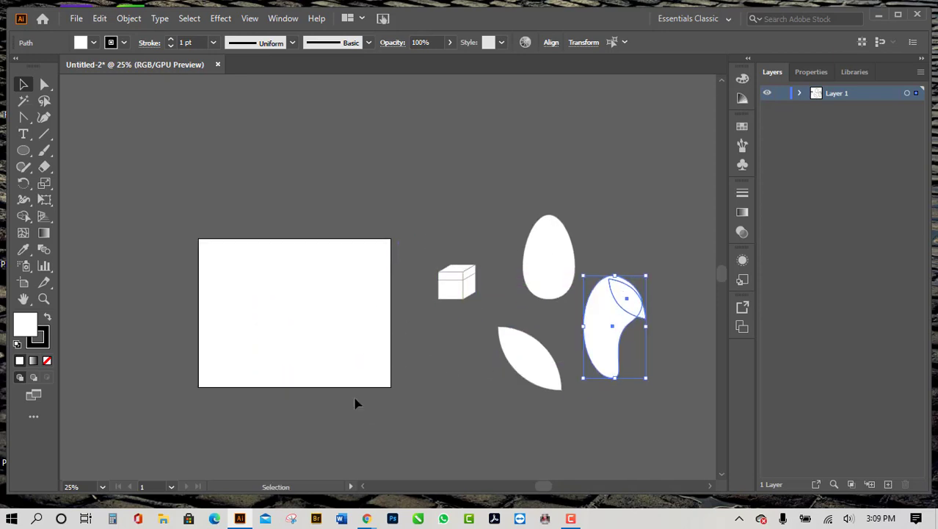
scroll(312, 384, up, 1)
scroll(451, 402, down, 1)
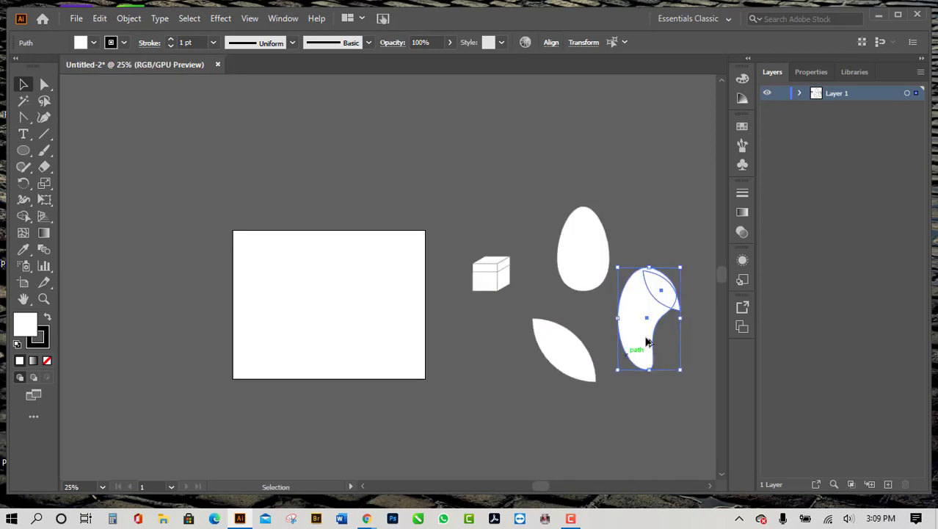
scroll(663, 337, up, 1)
scroll(526, 317, down, 2)
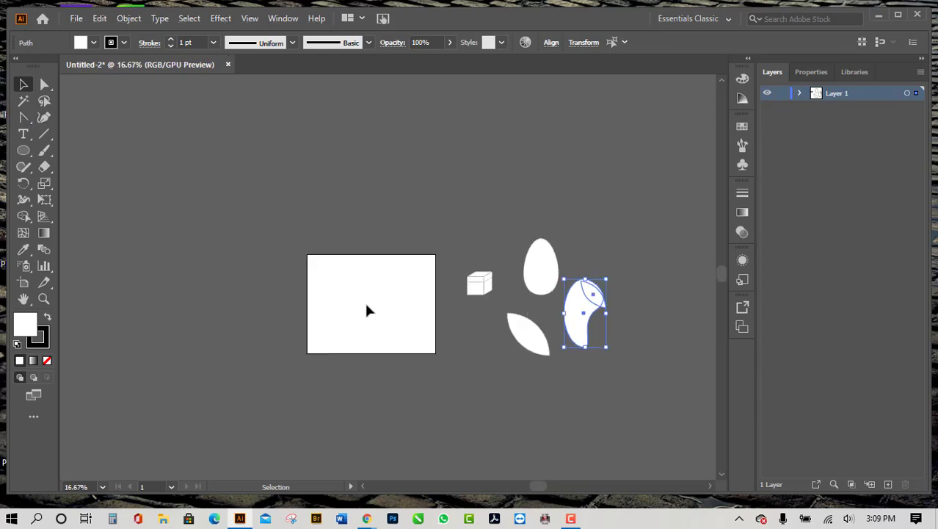
scroll(399, 317, up, 2)
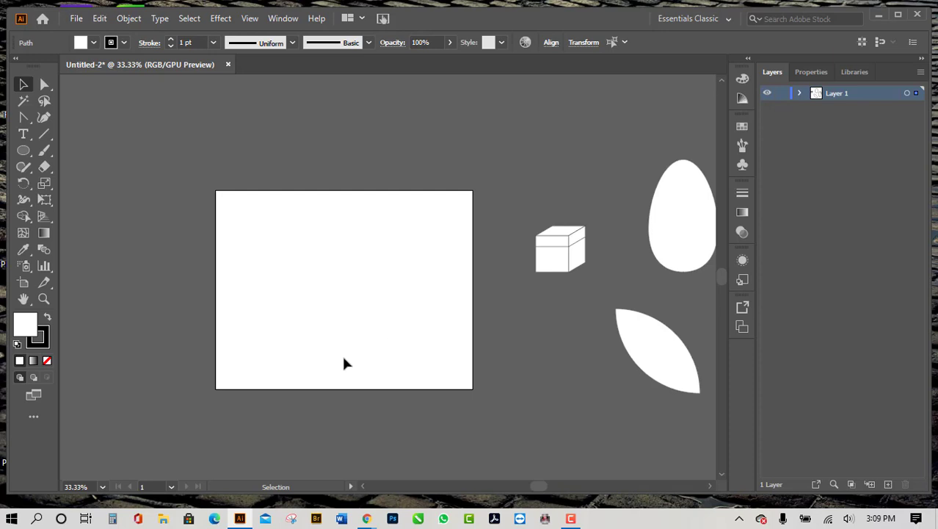
scroll(303, 321, up, 1)
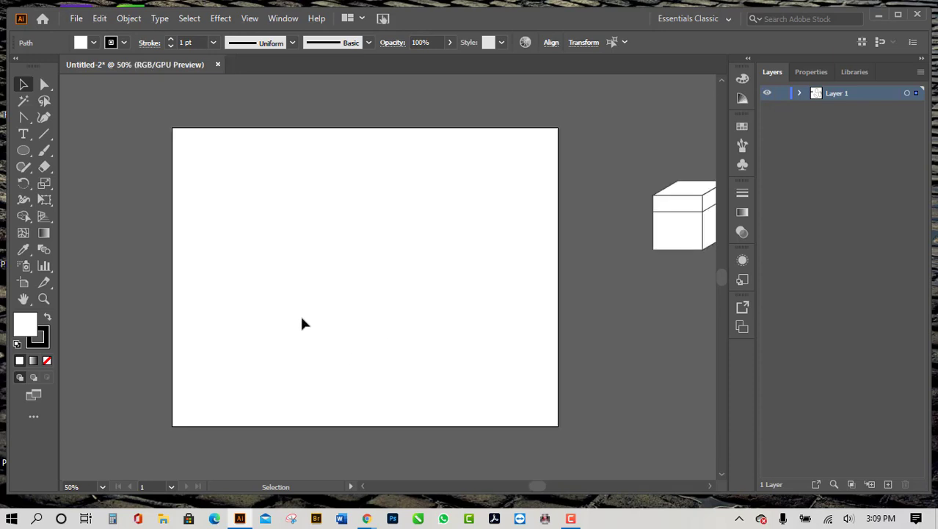
scroll(321, 330, down, 2)
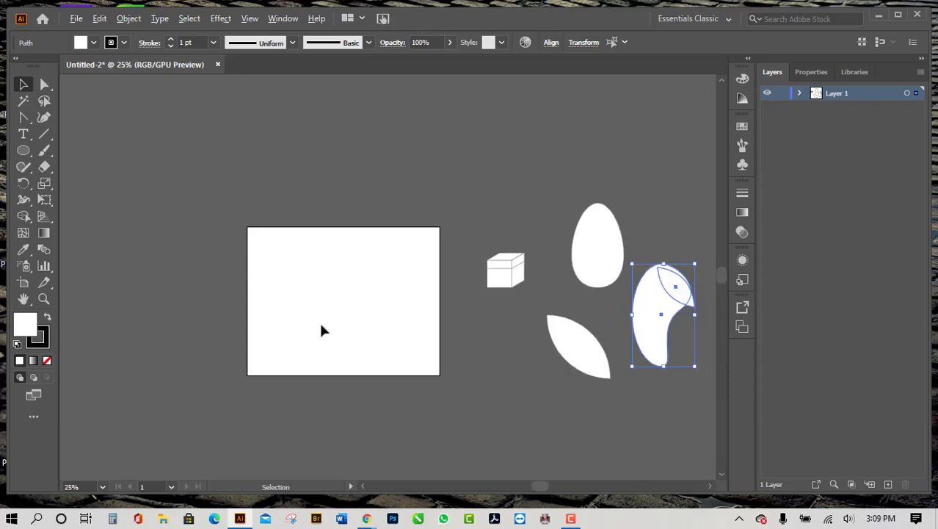
scroll(321, 329, up, 2)
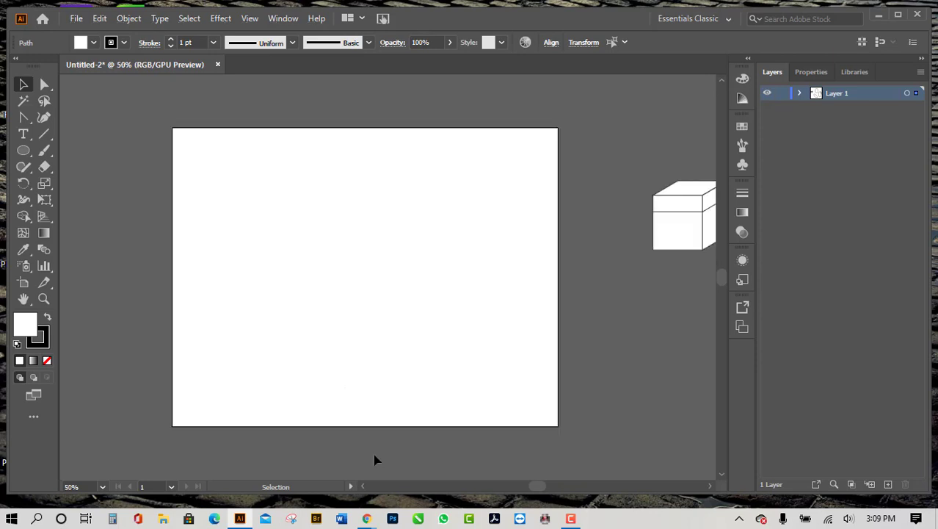
Step: Switch to Chrome and try to end the live video in Facebook's Live Producer
click(366, 518)
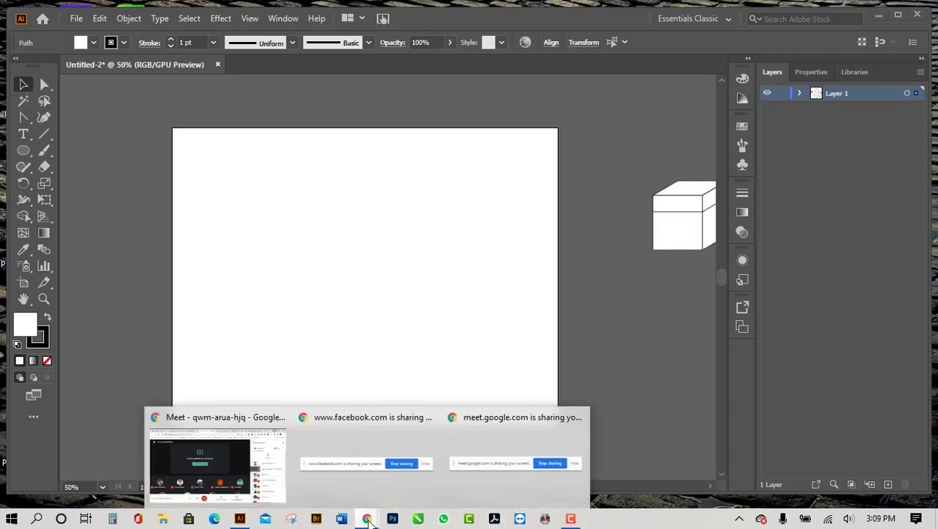
click(236, 470)
click(705, 11)
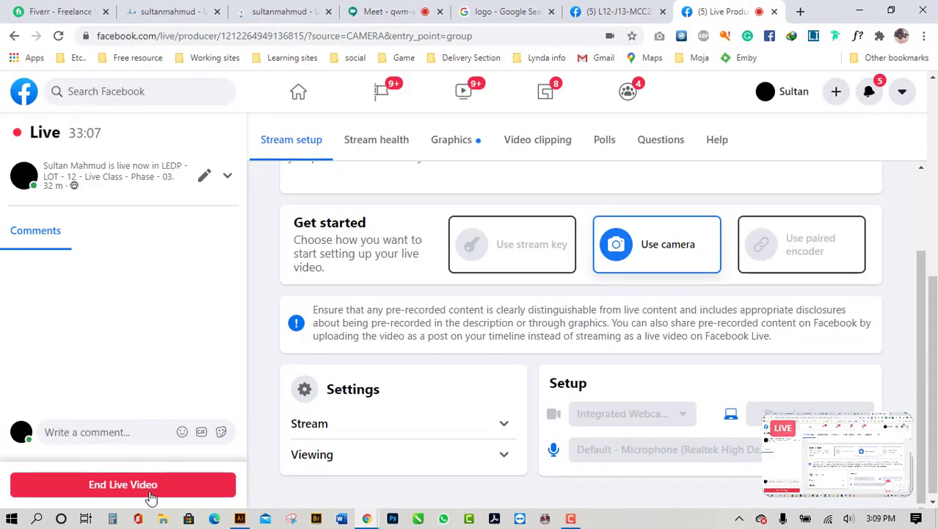
click(188, 493)
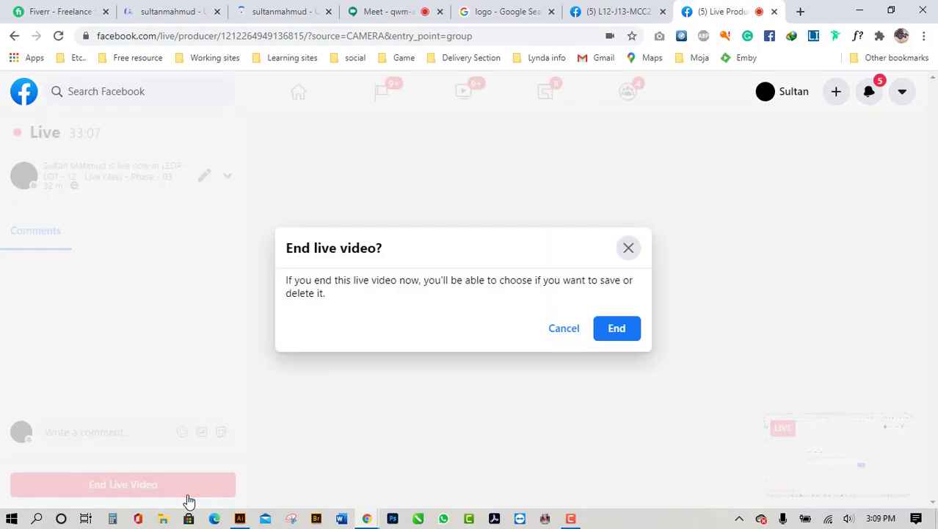
click(618, 329)
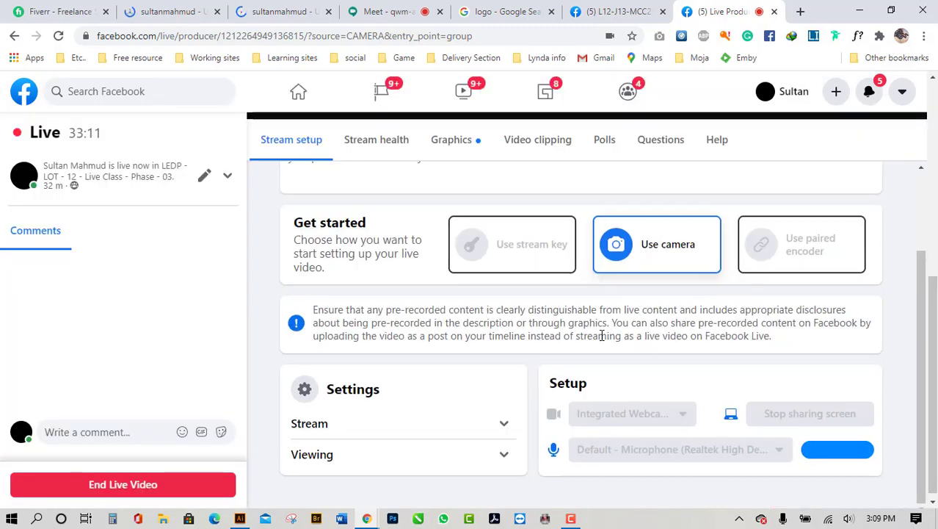
Step: Admit the waiting participant to the Google Meet call
click(396, 9)
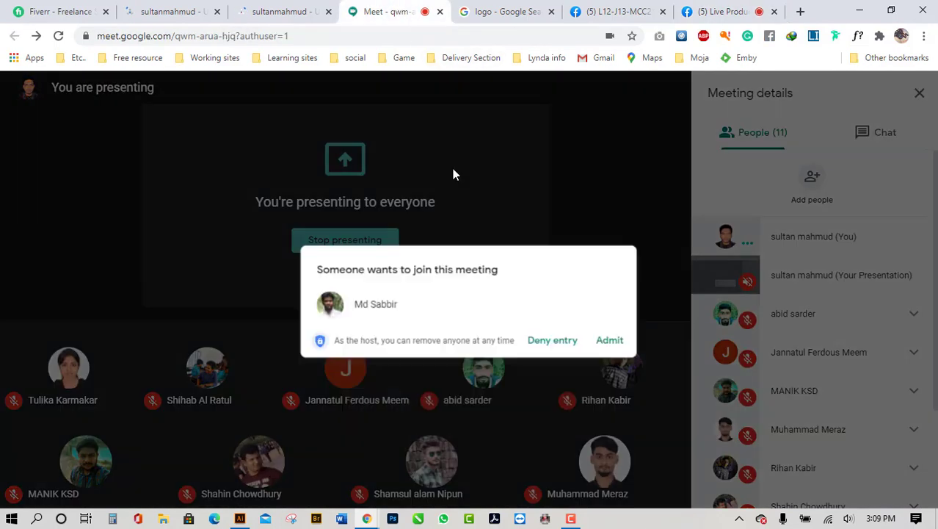
click(621, 331)
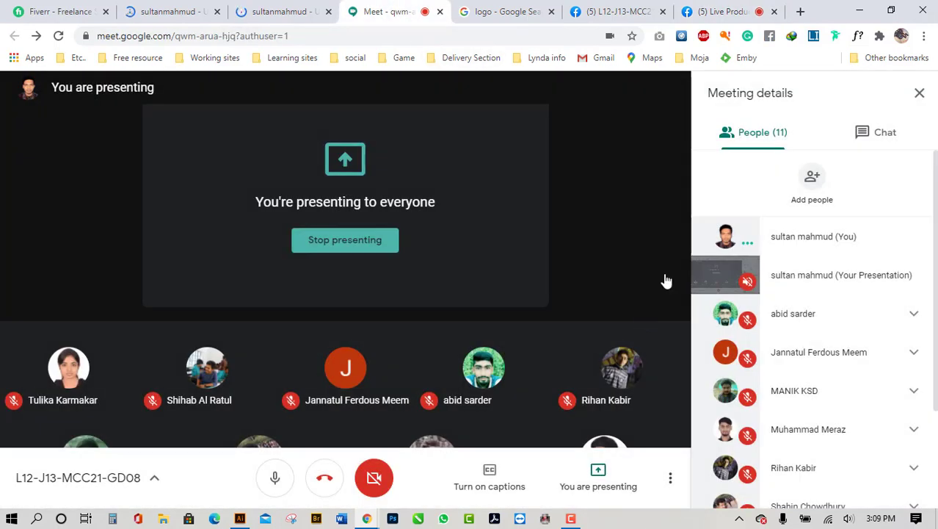
Step: End the Facebook live video from Live Producer and close its browser tab
click(710, 6)
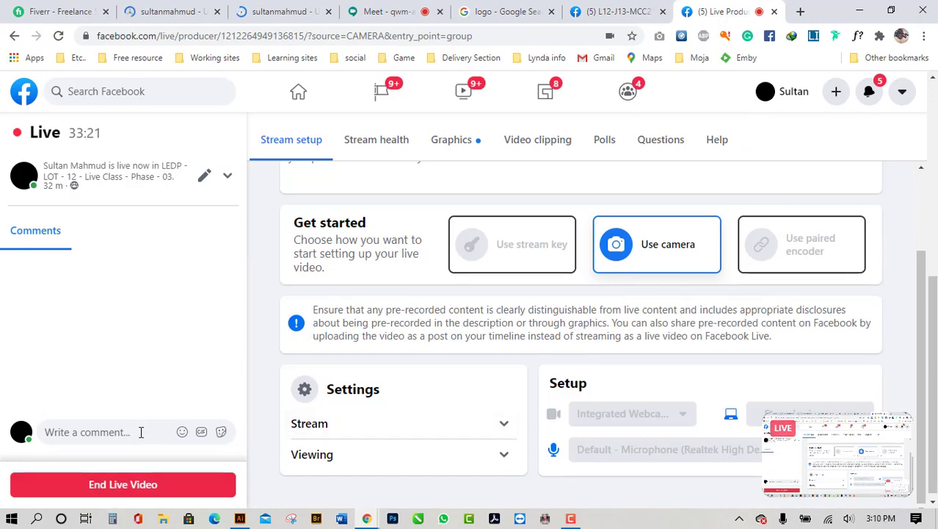
click(138, 492)
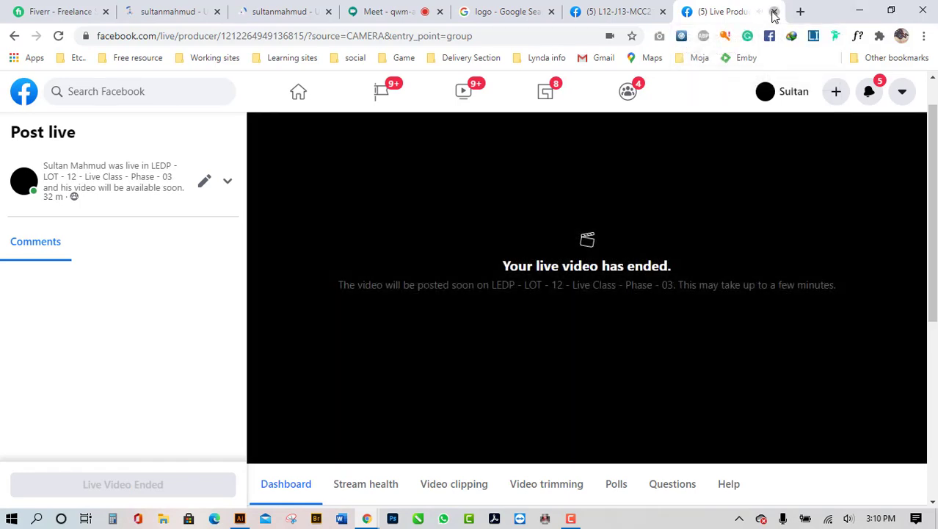
click(773, 12)
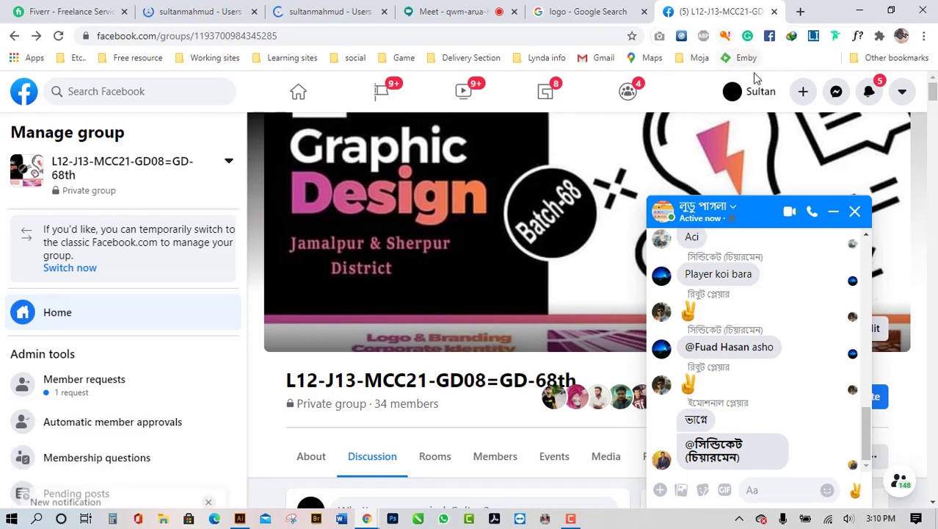
Step: Close the open chat window and the Facebook group's tab, and return to the Google Meet call
click(854, 211)
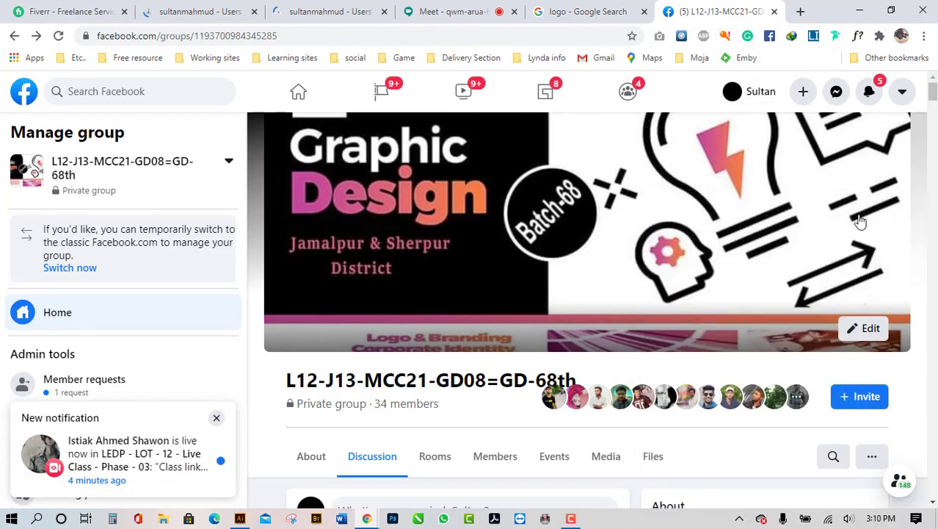
click(775, 12)
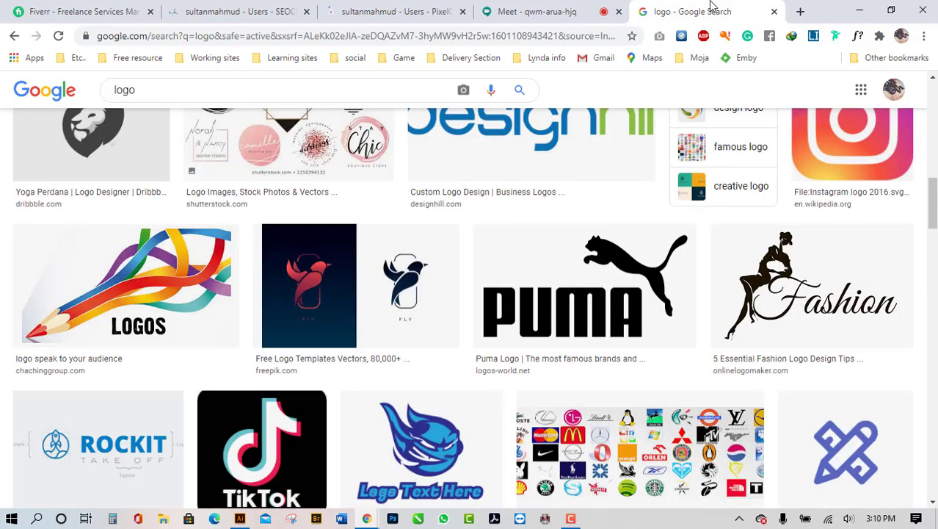
scroll(650, 292, up, 10)
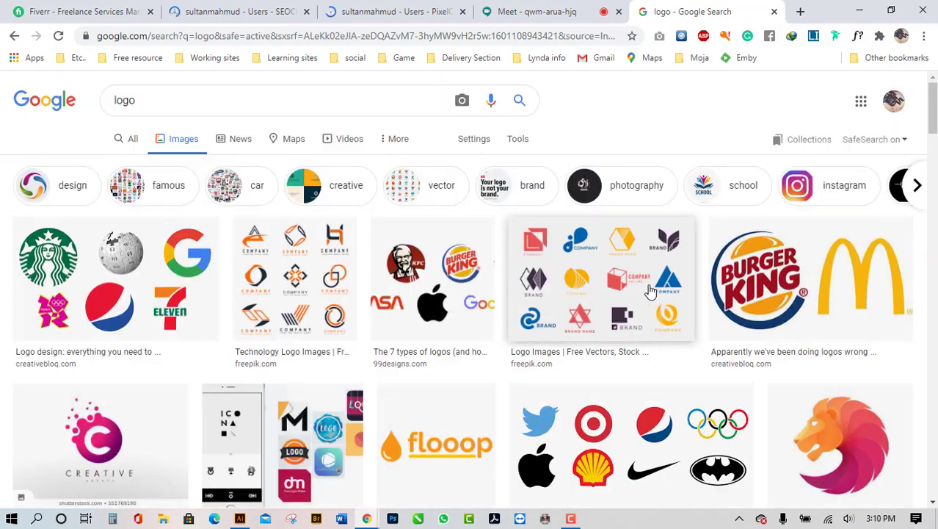
click(536, 12)
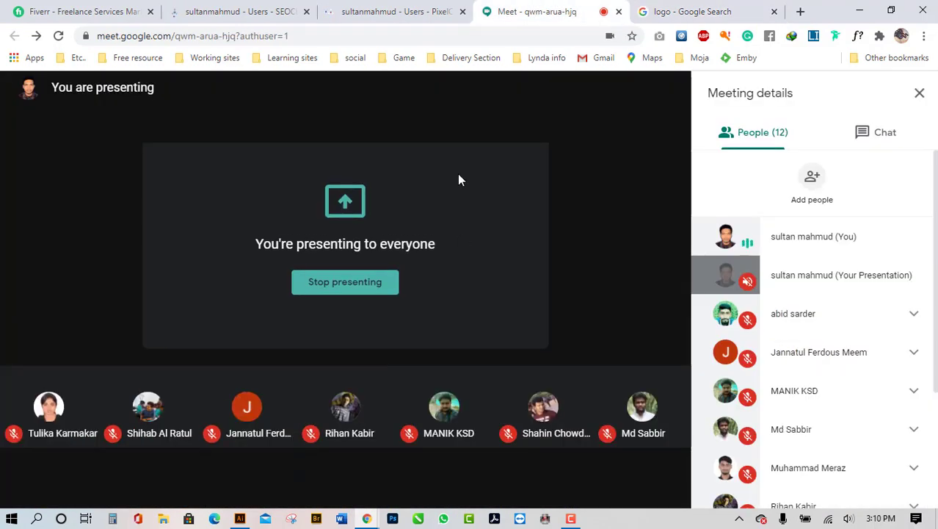
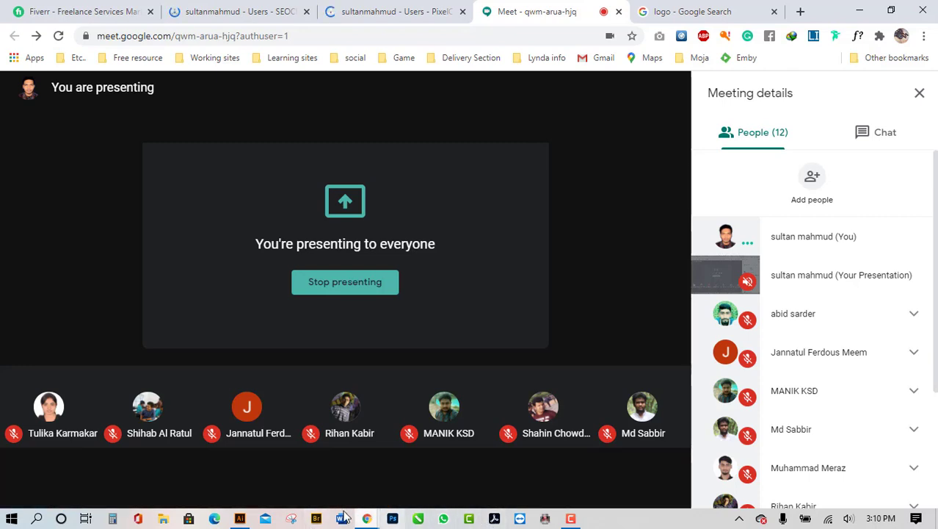
Step: Reorder the taskbar so Illustrator sits after WhatsApp, and switch back to Illustrator
click(240, 520)
drag(240, 519, 445, 520)
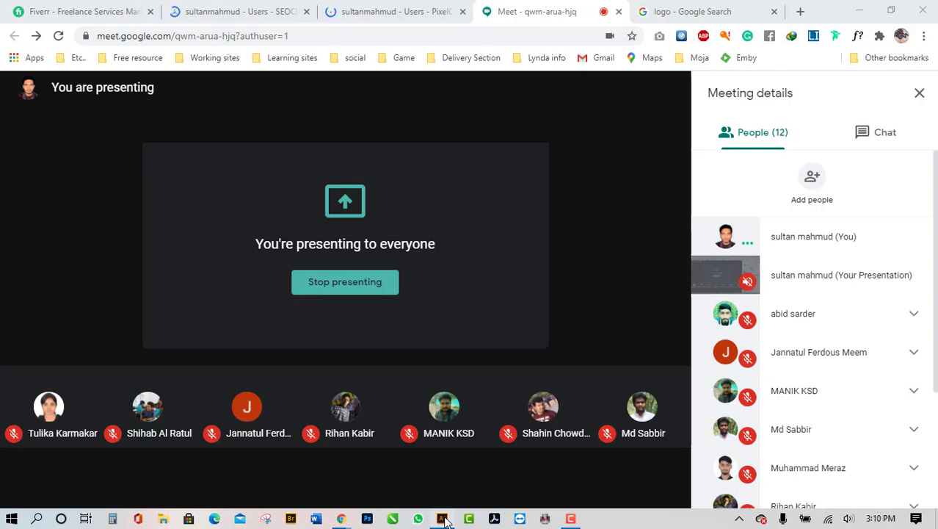
click(445, 519)
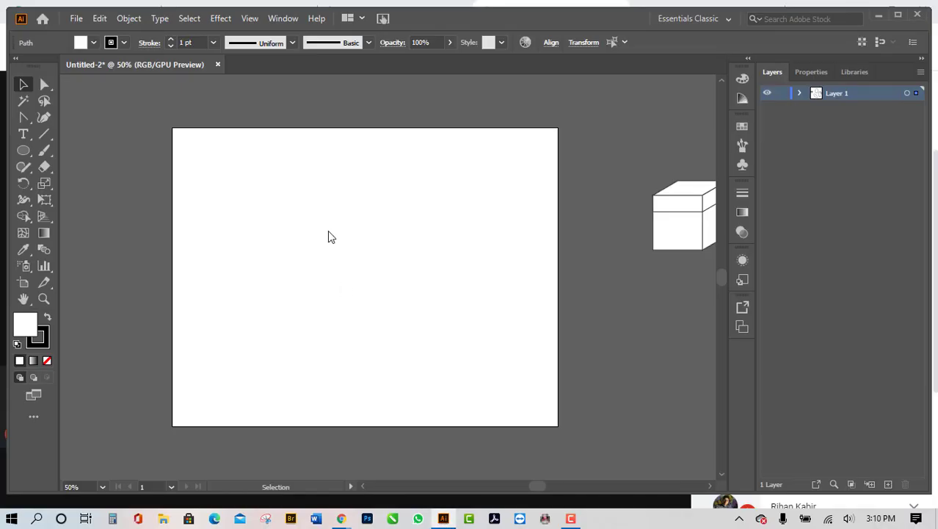
Step: Draw a wide rounded rectangle across the upper and middle part of the artboard with the Rounded Rectangle tool
click(24, 150)
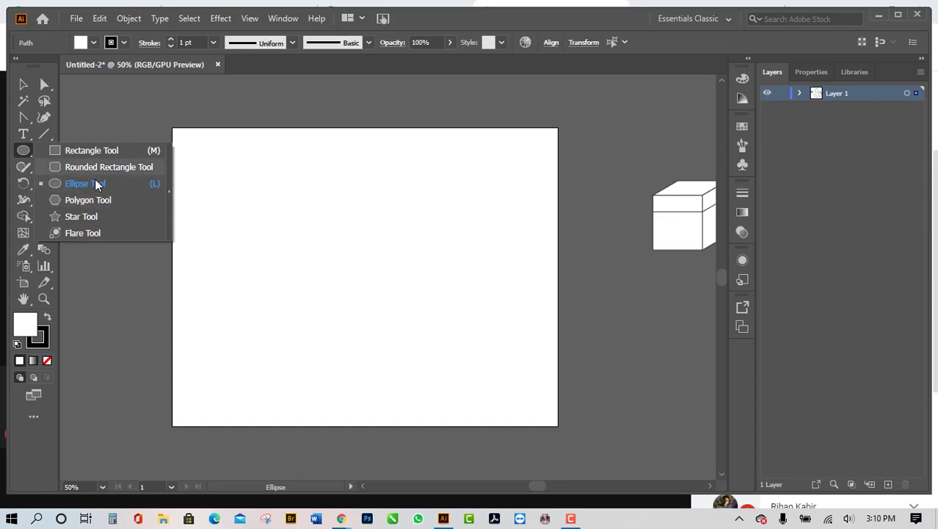
click(53, 167)
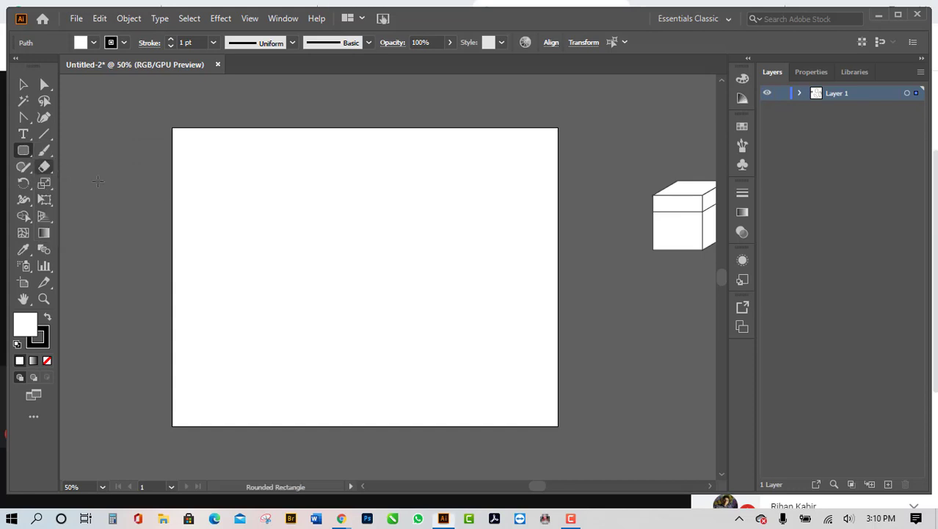
mouse_move(193, 173)
mouse_down()
mouse_move(434, 304)
mouse_move(447, 320)
mouse_up()
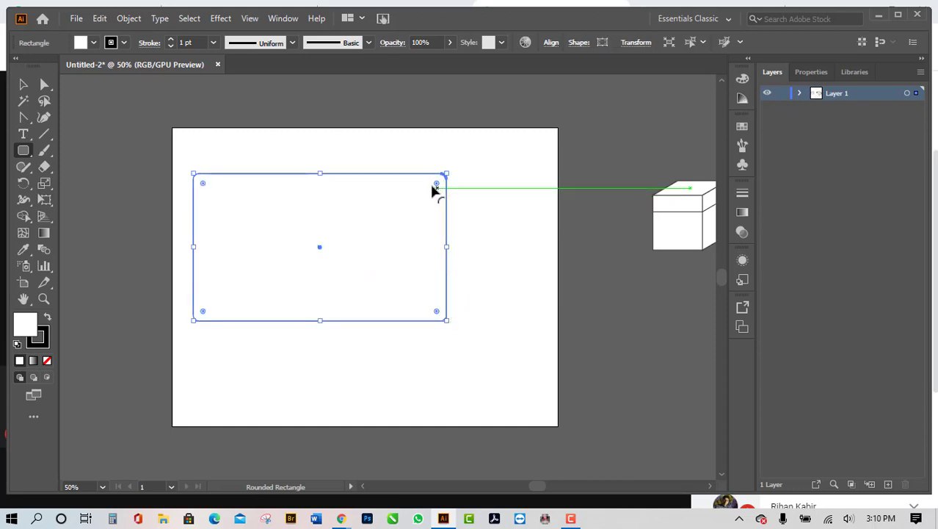
Step: Round the rectangle's corners to their maximum radius to form a pill shape, and deselect it with the Selection tool
drag(432, 186, 311, 304)
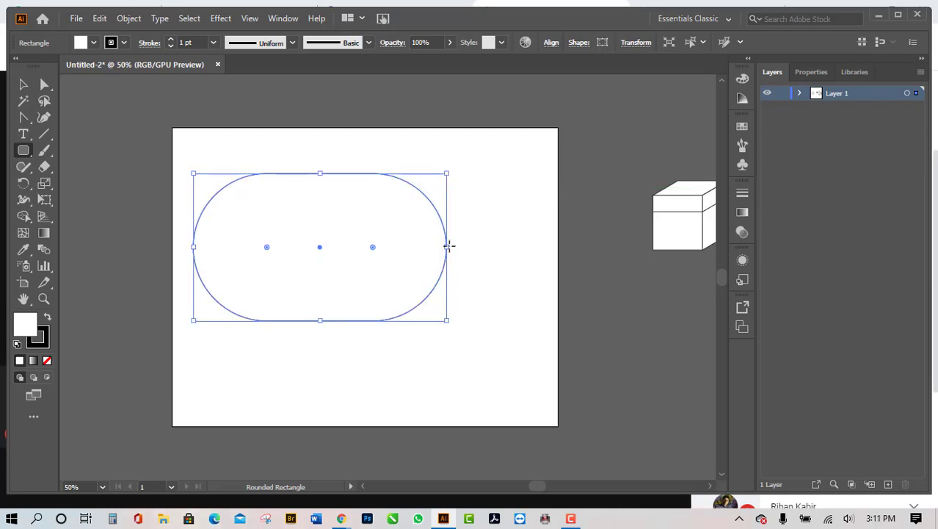
click(24, 84)
click(200, 157)
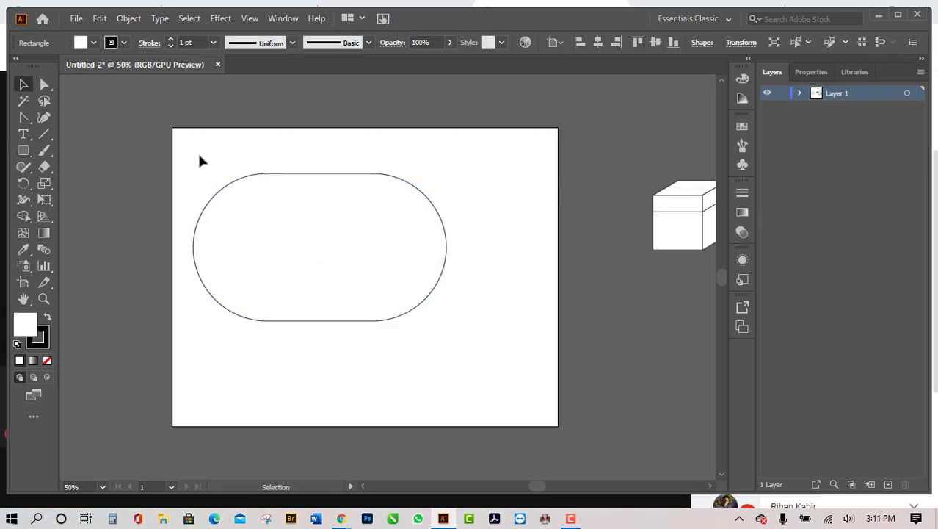
Step: Delete the pill shape from the artboard and activate the Polygon tool
drag(185, 154, 466, 353)
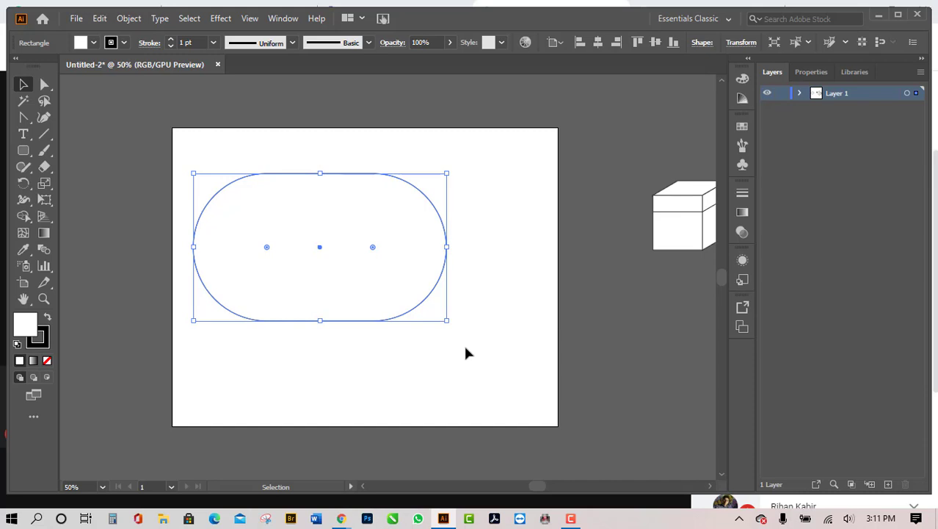
key(Delete)
click(29, 152)
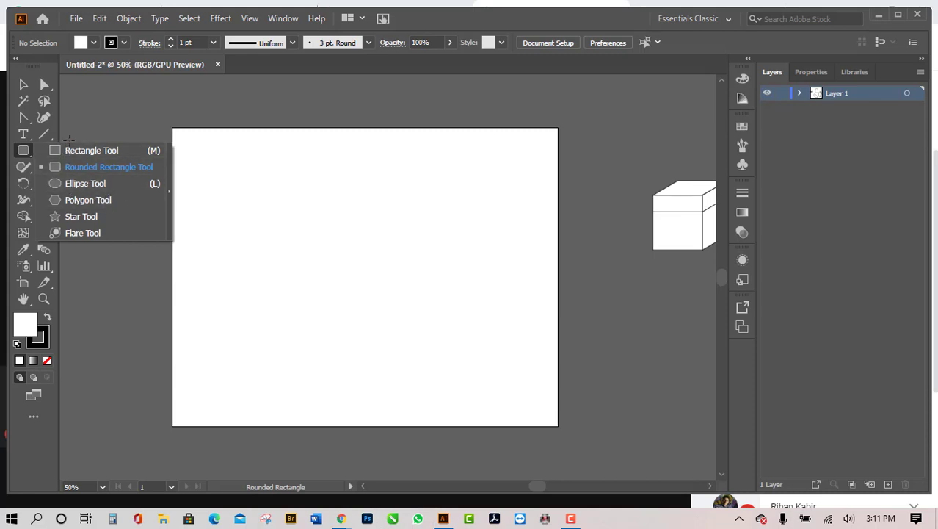
click(100, 206)
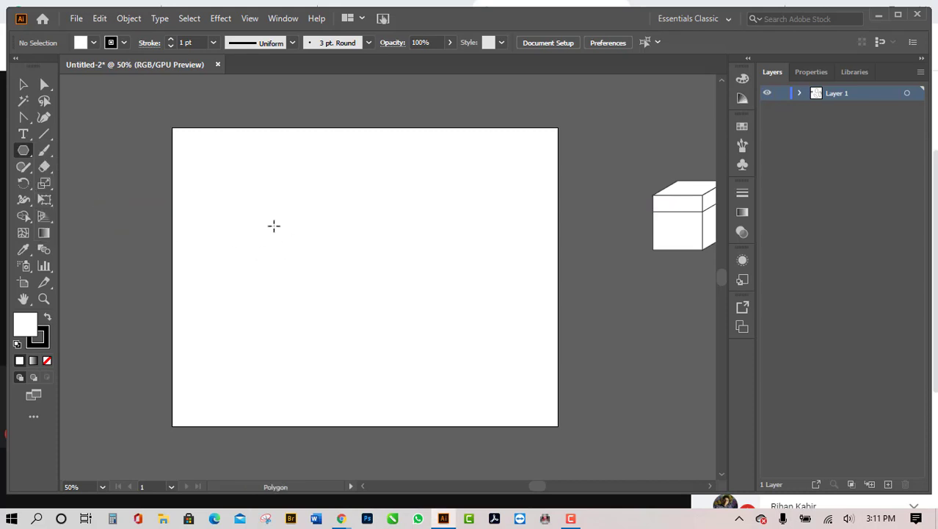
Step: Draw a slightly tilted hexagon in the artboard's upper-left area and deselect it with the Selection tool
scroll(272, 285, up, 1)
scroll(302, 265, down, 1)
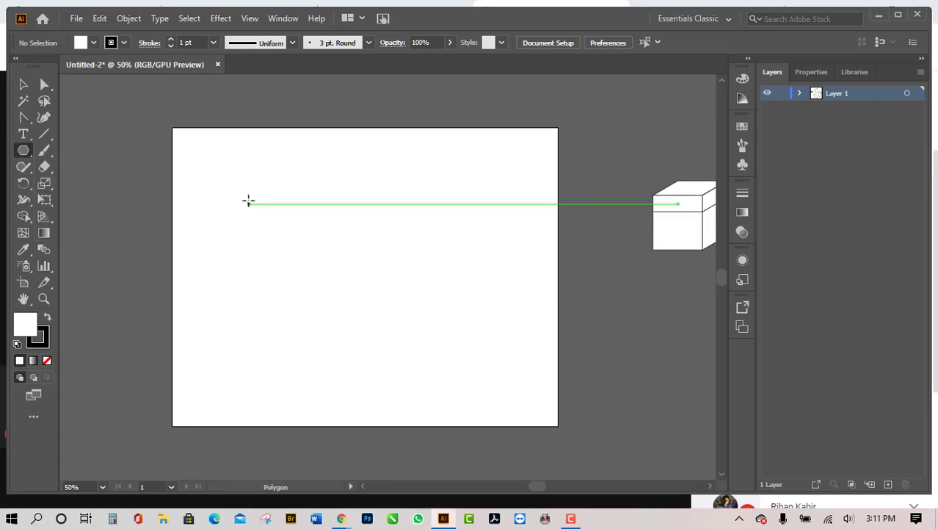
drag(240, 188, 234, 241)
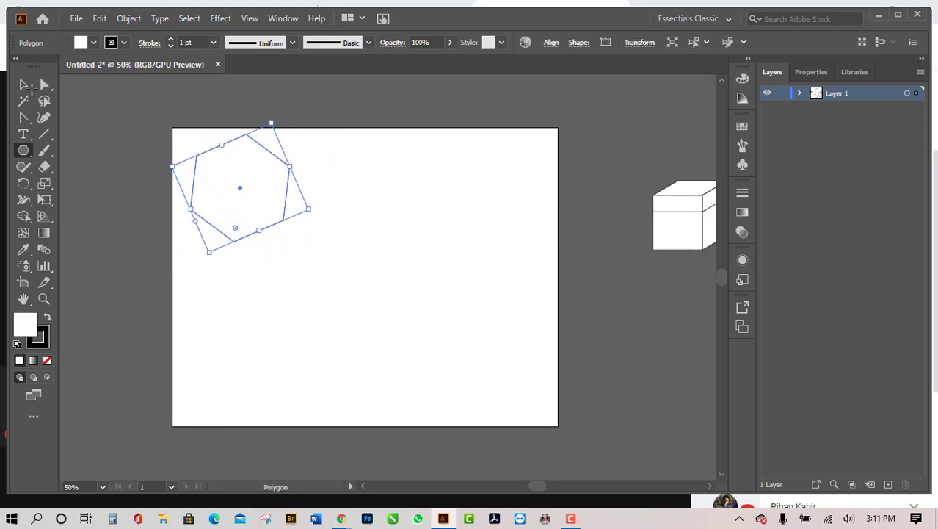
click(25, 85)
click(344, 254)
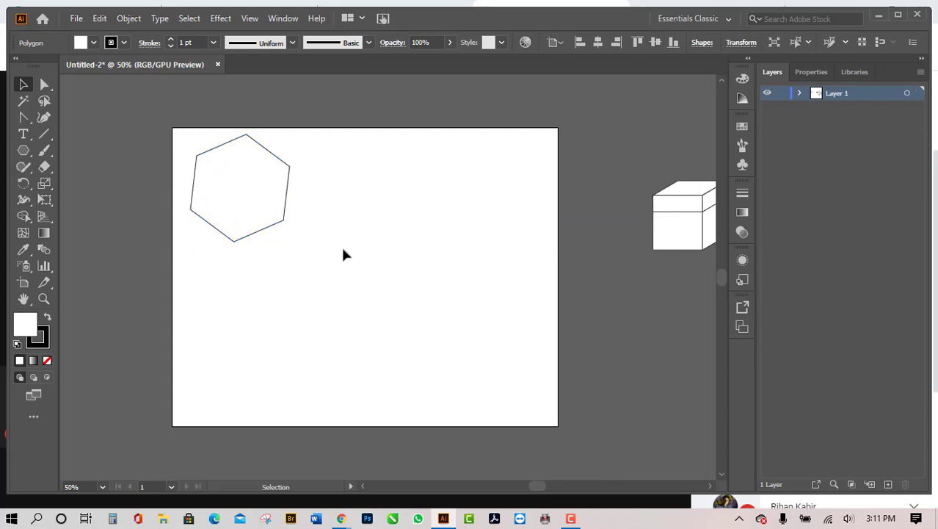
Step: Try moving and rotating the tilted hexagon around the middle of the artboard, and delete it
drag(276, 206, 467, 322)
key(ctrl+z)
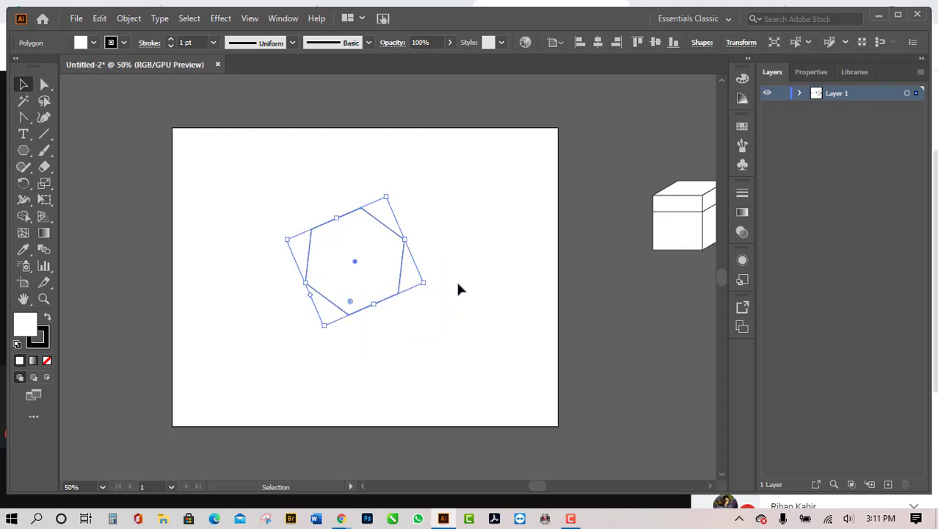
drag(429, 285, 406, 324)
drag(373, 268, 269, 239)
key(Delete)
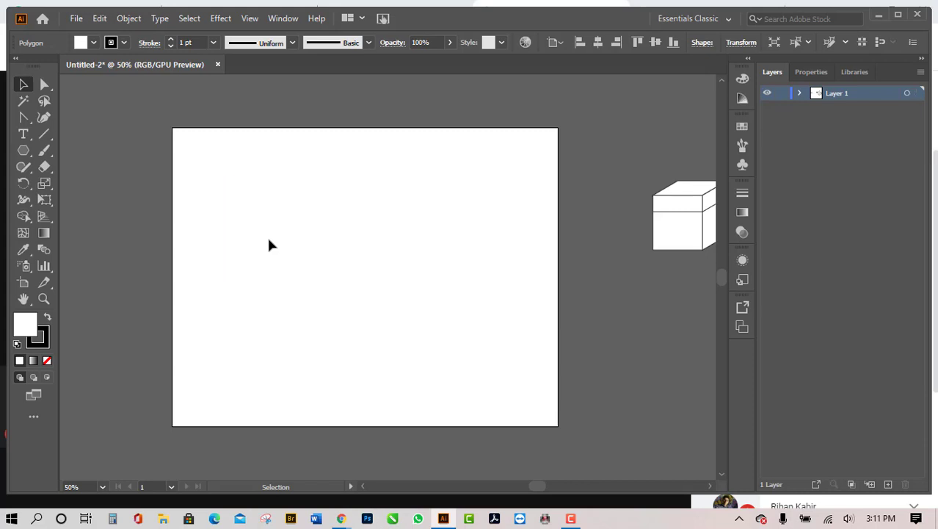
Step: Draw an upright hexagon with one vertex straight up near the artboard's upper-left corner, and deselect it
click(23, 150)
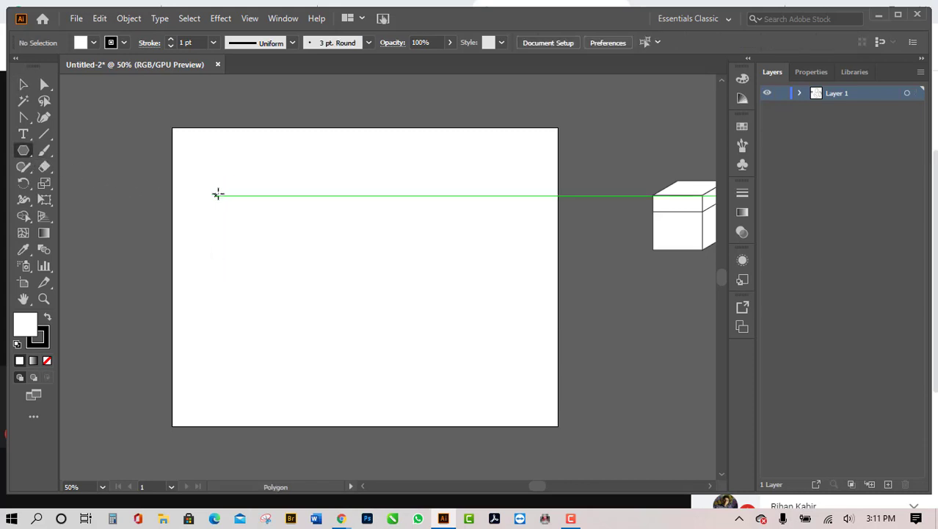
mouse_move(218, 185)
mouse_down()
mouse_move(238, 218)
mouse_move(203, 226)
mouse_move(231, 235)
mouse_move(211, 224)
mouse_move(229, 233)
mouse_move(216, 235)
mouse_move(218, 223)
mouse_up()
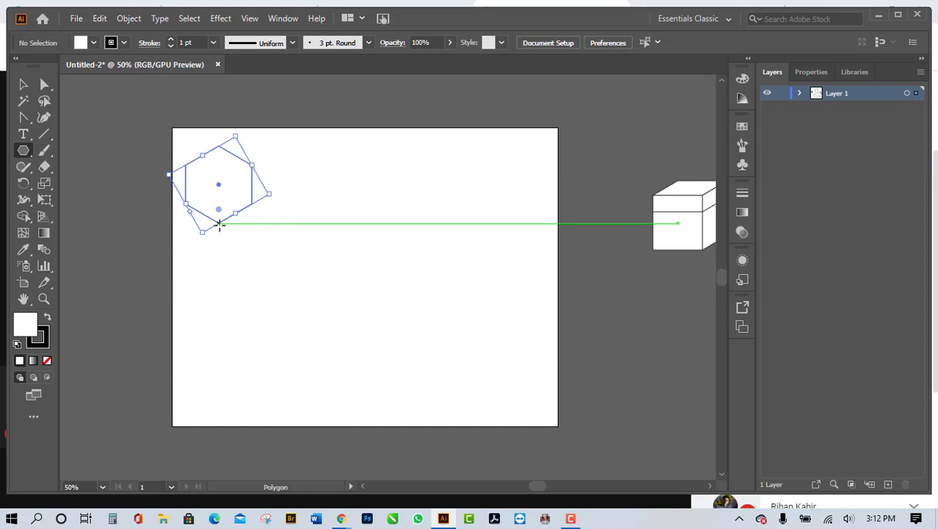
click(24, 85)
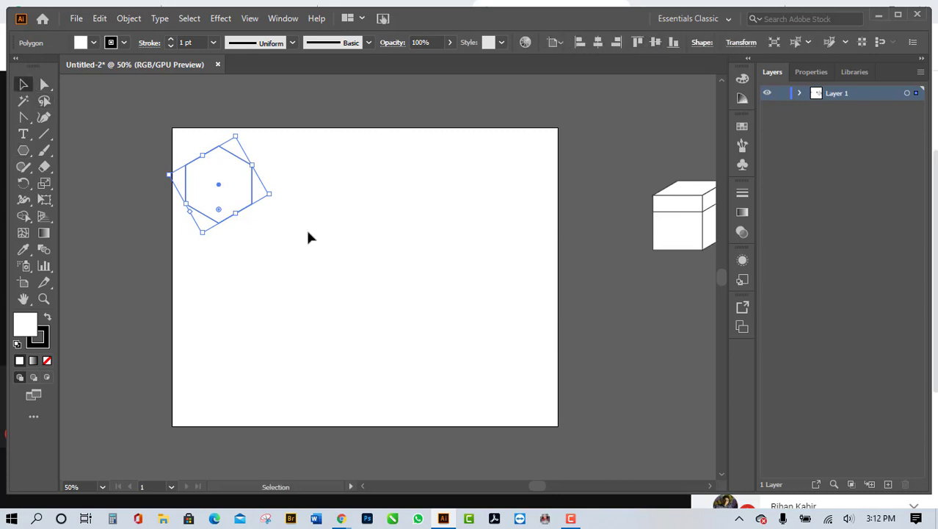
click(339, 255)
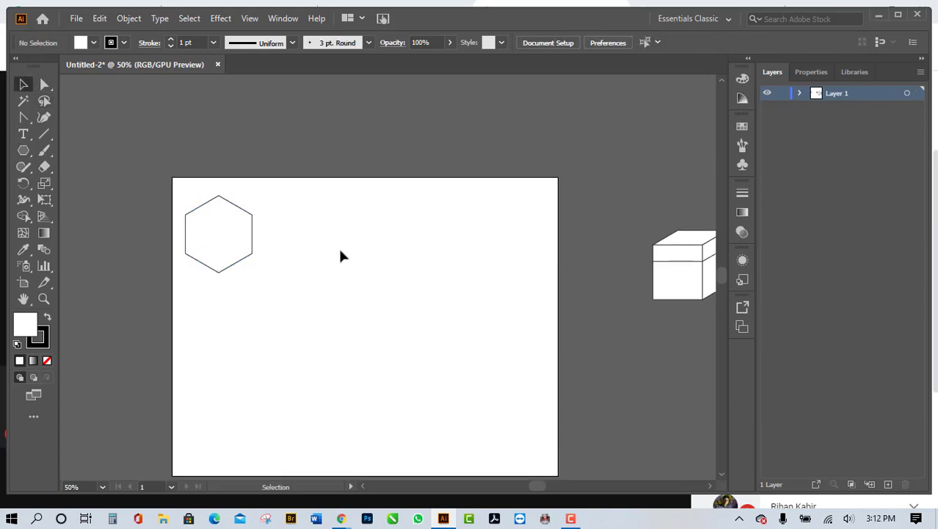
Step: Scale the hexagon down proportionally and move it closer to the artboard's upper-left corner
click(247, 212)
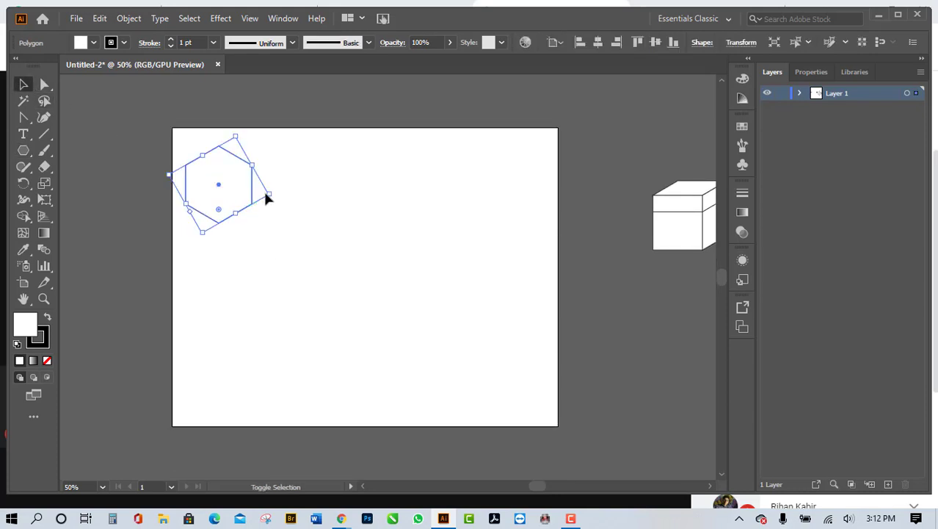
drag(273, 196, 250, 196)
click(311, 236)
scroll(220, 221, up, 1)
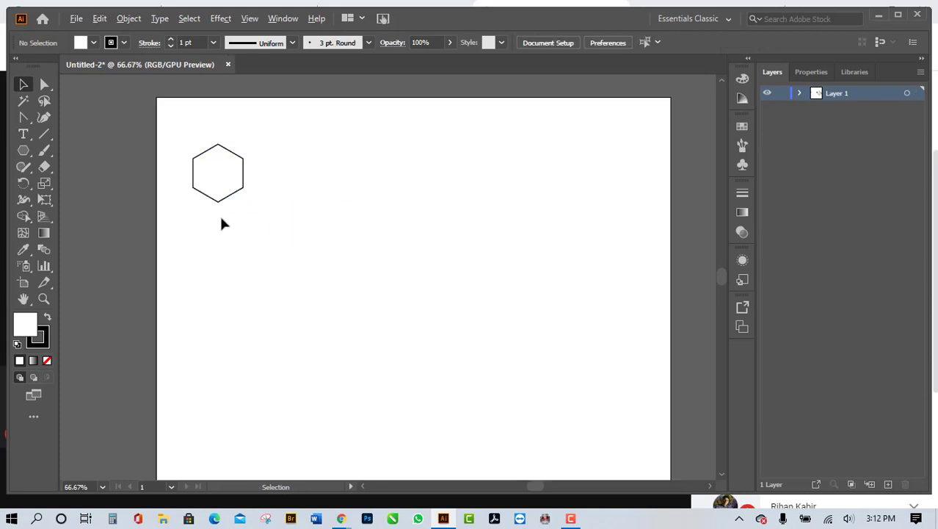
scroll(224, 227, up, 1)
drag(235, 244, 224, 222)
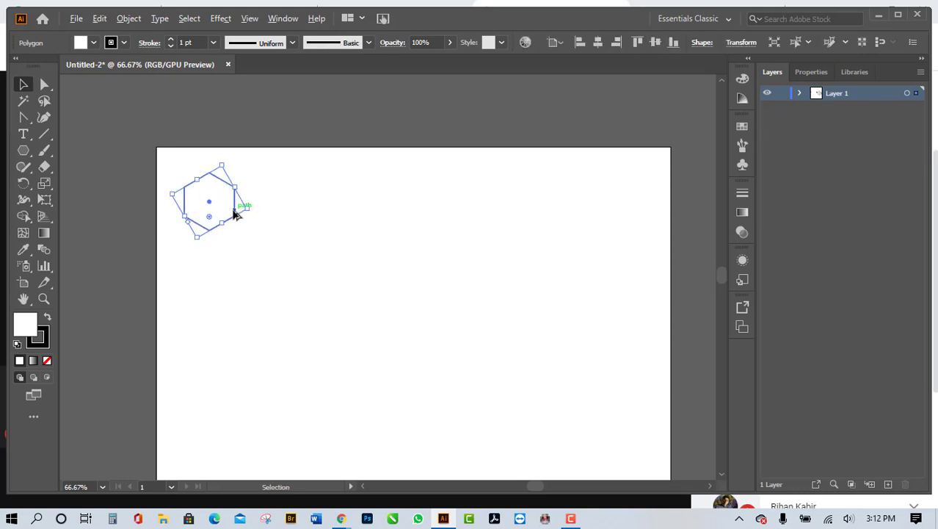
Step: Fill the hexagon with the dark red swatch, keeping its black stroke, and deselect it
click(91, 41)
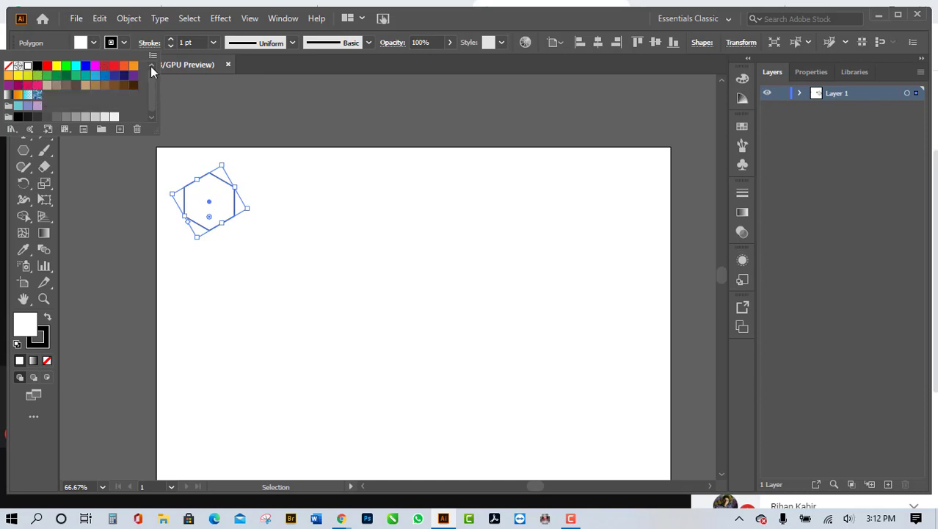
click(113, 67)
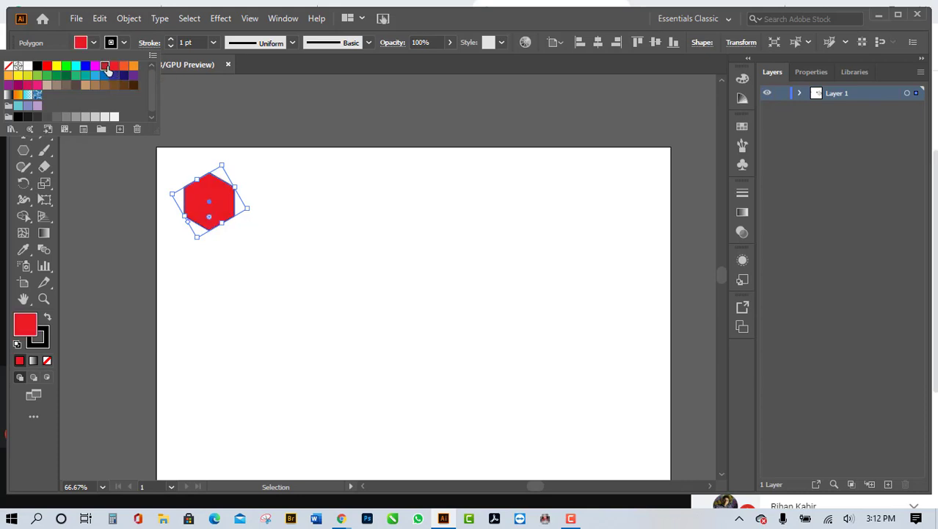
click(109, 42)
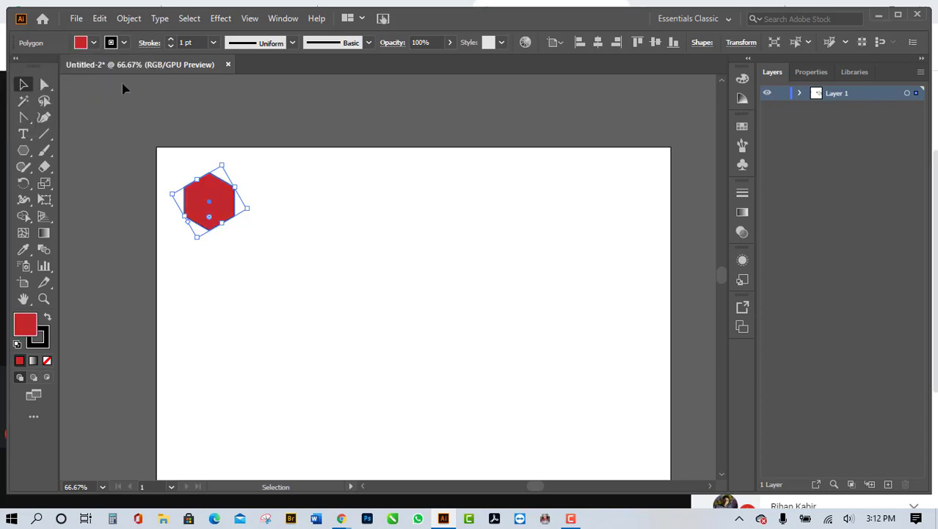
click(93, 44)
click(93, 44)
click(263, 261)
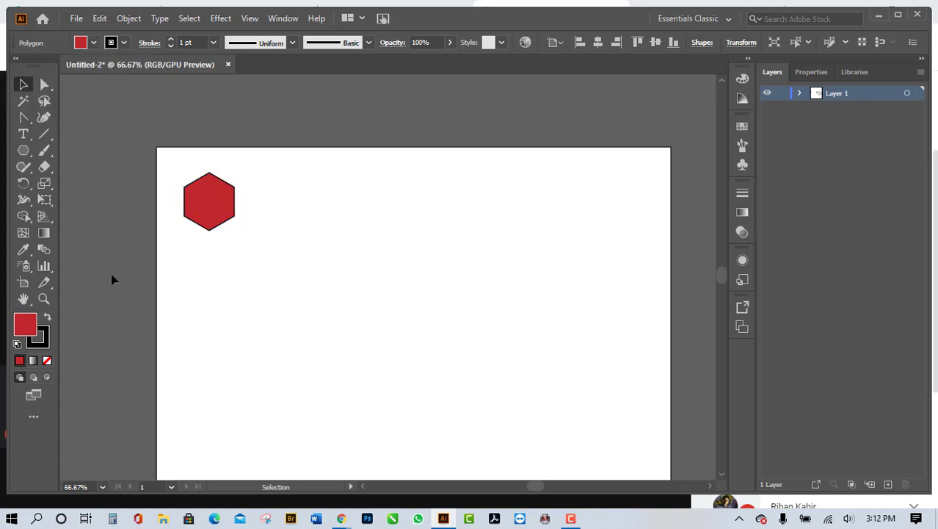
Step: Copy the red hexagon horizontally so the duplicate sits just beside the original with a narrow gap
scroll(111, 273, down, 1)
scroll(234, 241, up, 1)
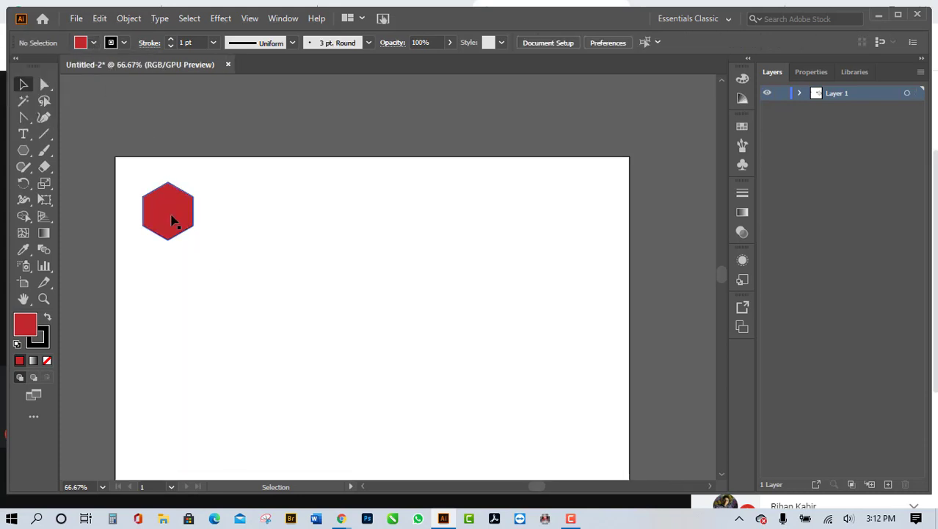
drag(172, 218, 234, 234)
key(a)
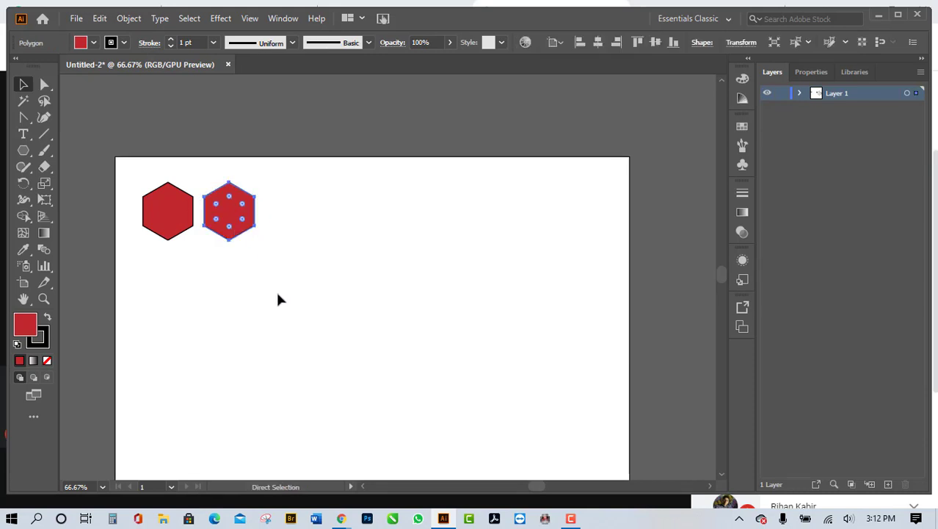
Step: Repeat the copy six times to build a row of eight evenly spaced hexagons, and deselect
key(ctrl+d)
key(ctrl+d)
key(ctrl+d)
key(ctrl+d)
key(ctrl+d)
key(ctrl+d)
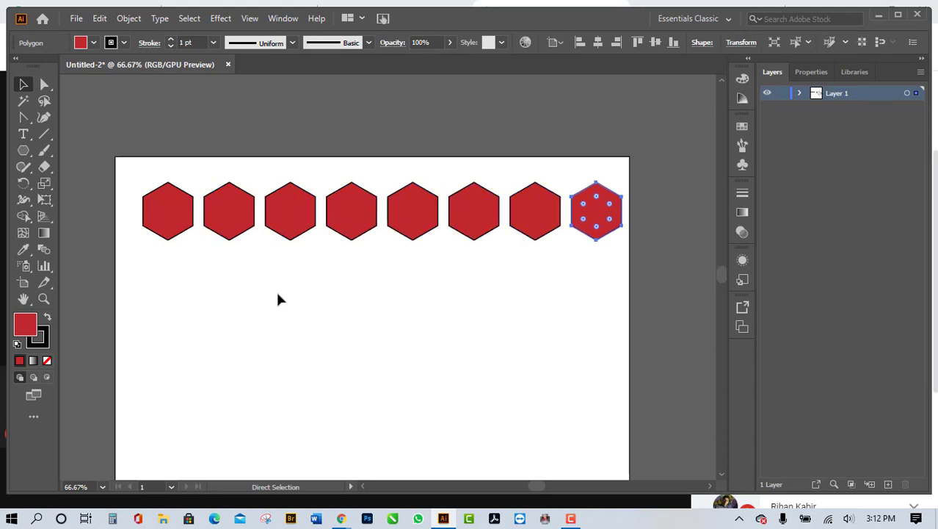
key(v)
click(234, 271)
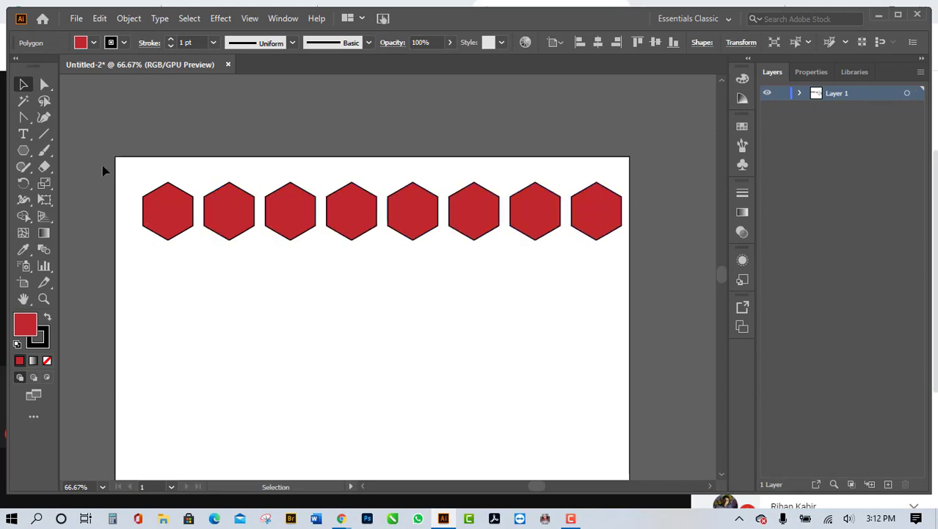
Step: Copy the whole hexagon row down and half a hexagon to the left so the second row nests under the first
drag(103, 170, 631, 339)
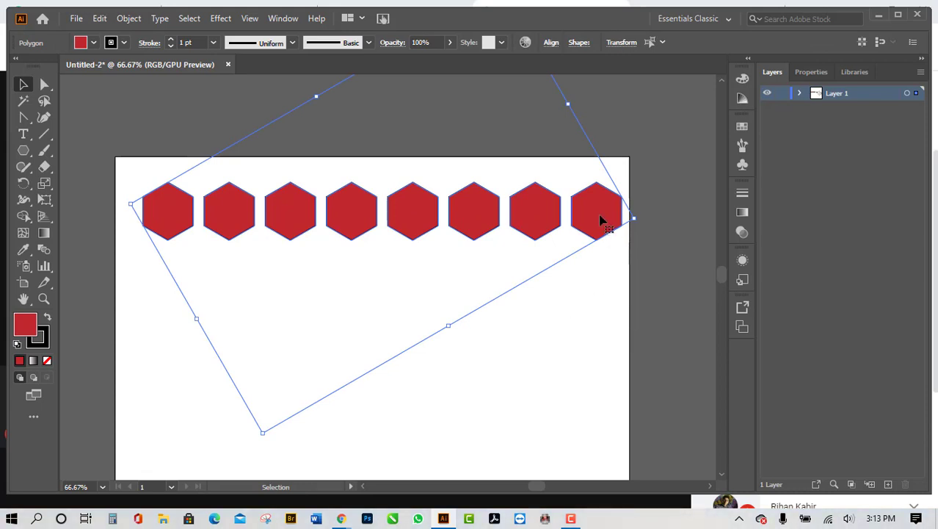
drag(601, 218, 573, 269)
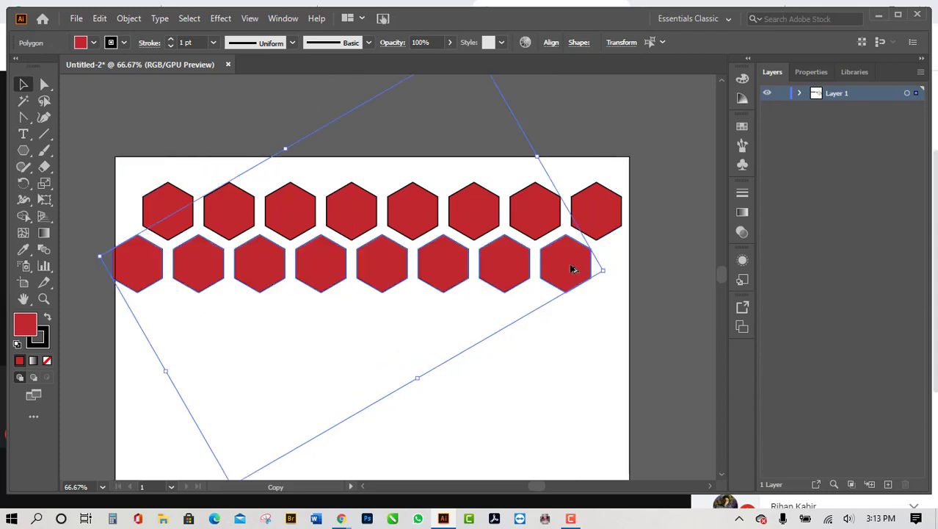
key(ctrl)
scroll(478, 331, down, 1)
scroll(477, 332, down, 2)
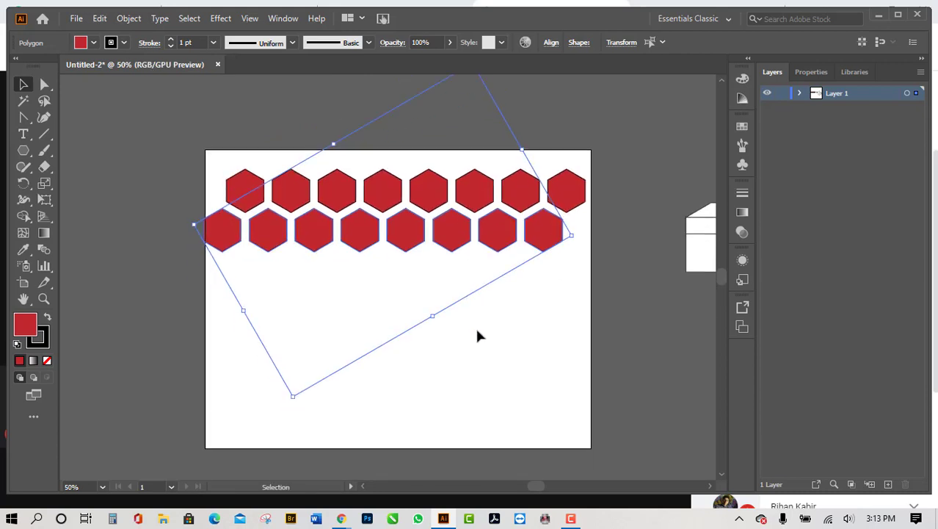
scroll(589, 300, up, 1)
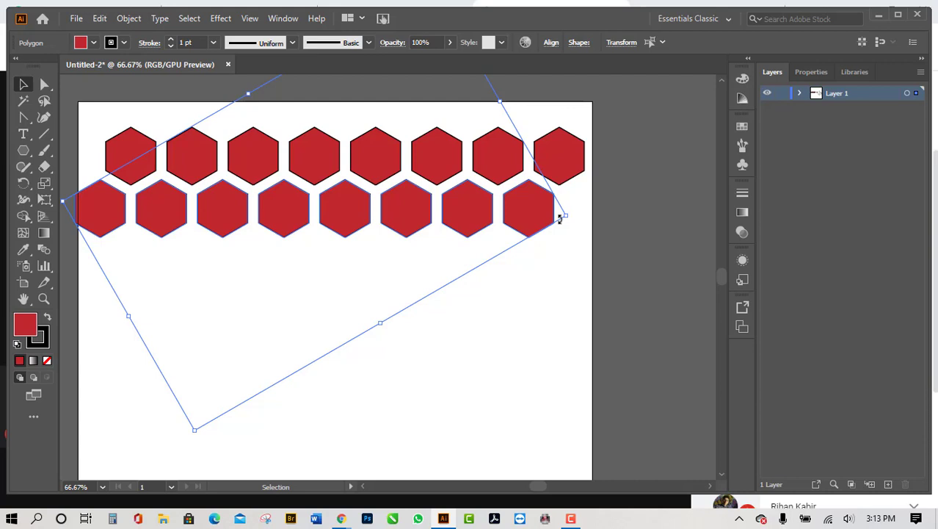
scroll(556, 216, down, 2)
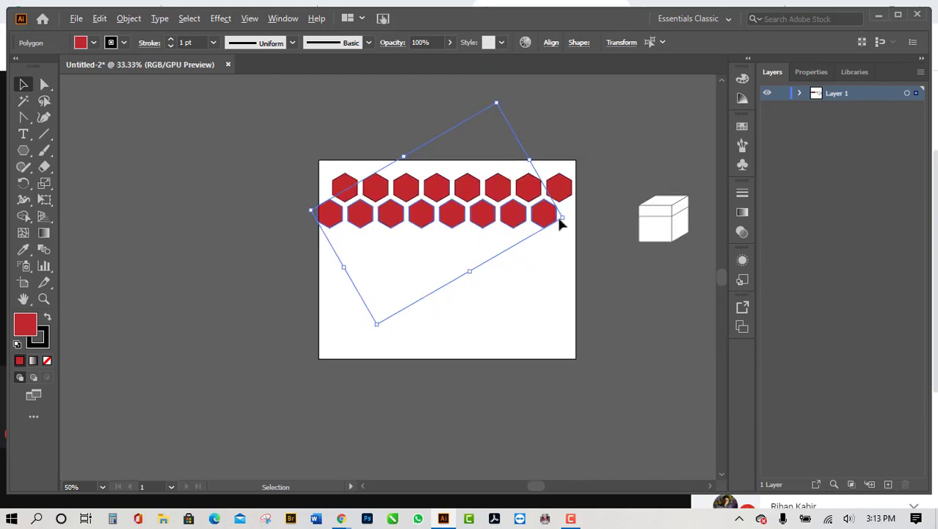
scroll(551, 221, up, 1)
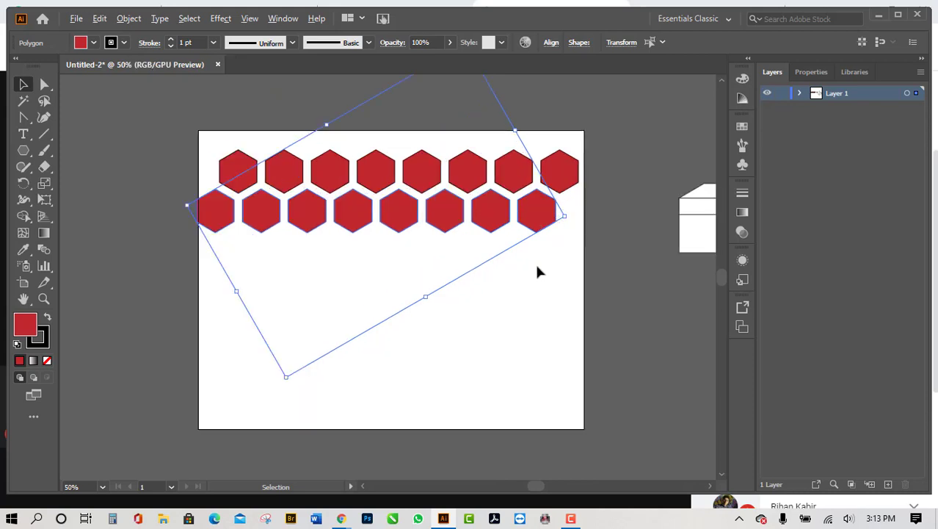
Step: Copy both hexagon rows straight down and repeat the copy twice to make an eight-row honeycomb pattern, and deselect
click(481, 332)
drag(228, 187, 629, 348)
alt+shift+drag(543, 224, 556, 294)
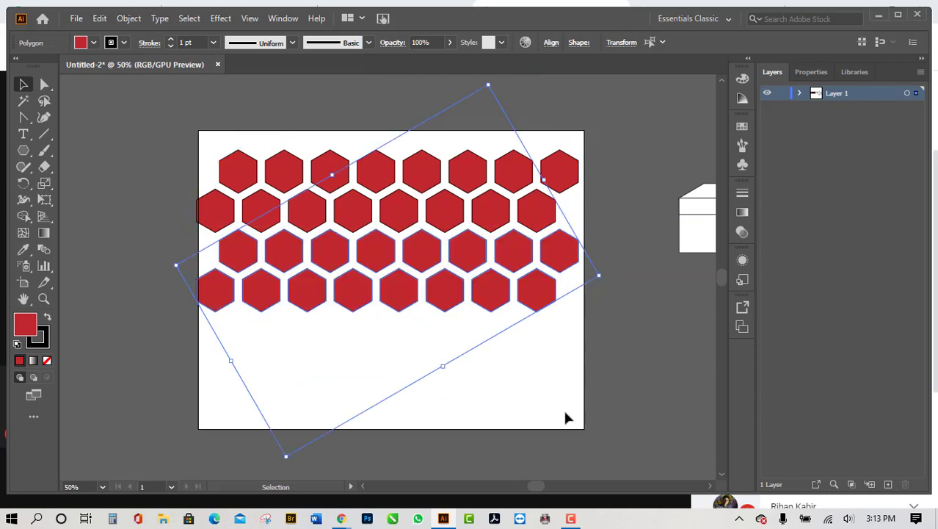
key(ctrl)
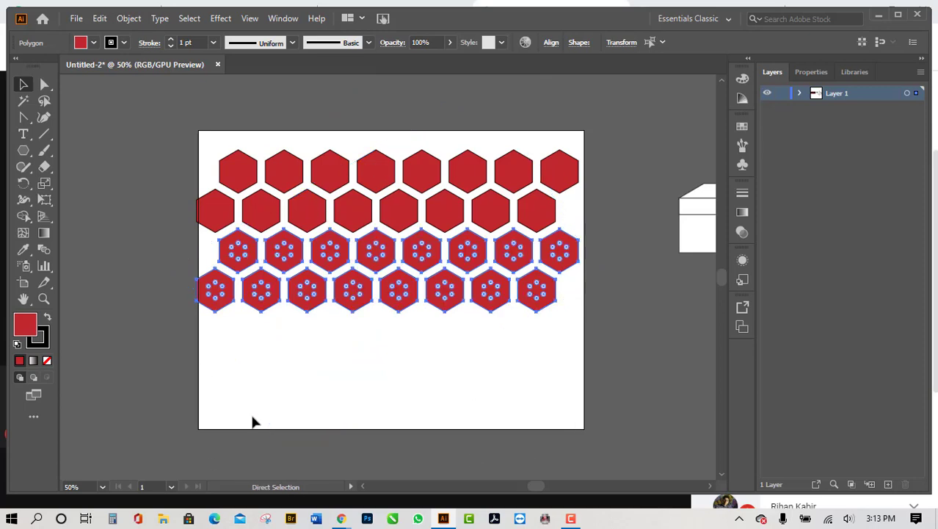
key(ctrl+d)
key(ctrl+d)
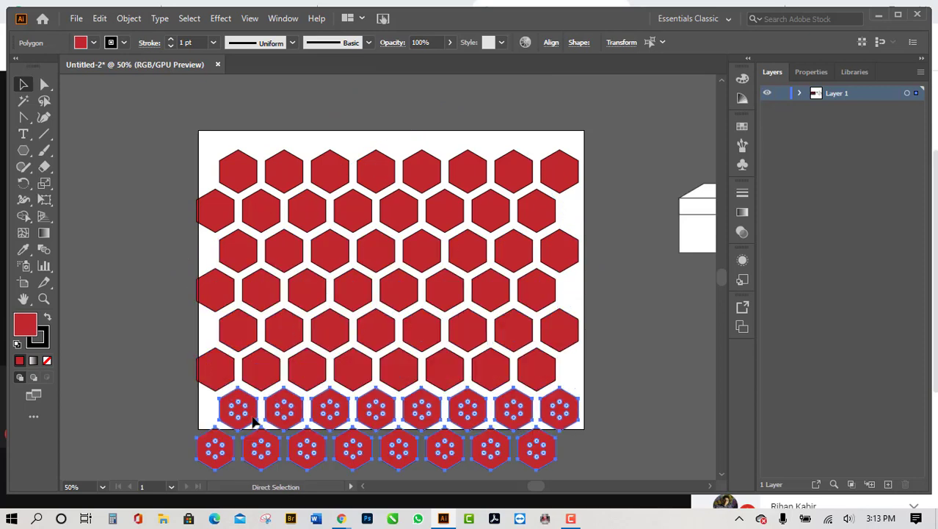
scroll(250, 422, down, 2)
click(127, 273)
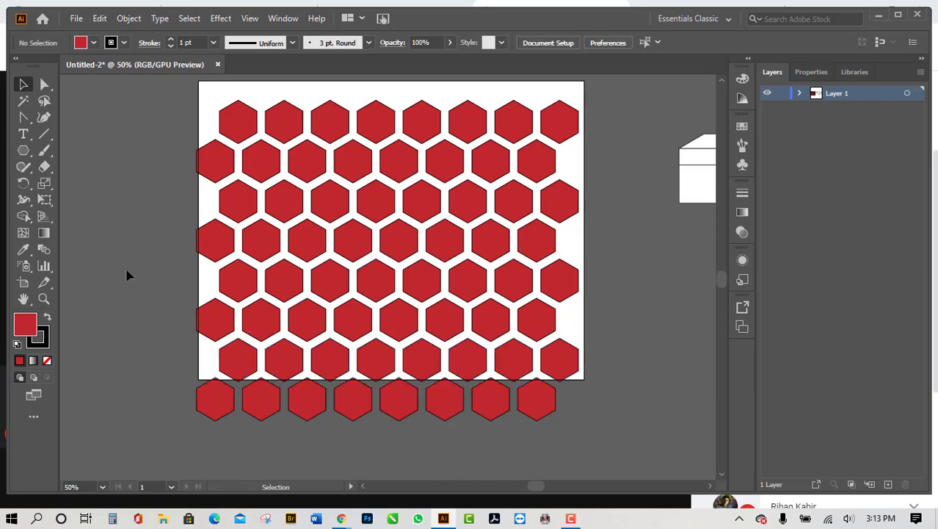
Step: Select all the hexagons, nudge them upward and scale the pattern down around its center so it fits inside the artboard
scroll(121, 317, down, 2)
scroll(123, 312, down, 2)
scroll(123, 306, up, 1)
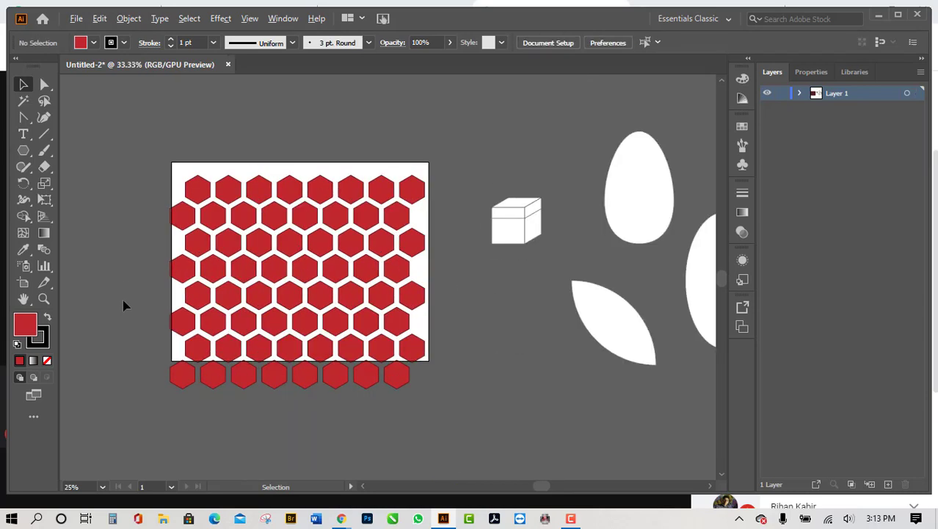
key(ctrl+a)
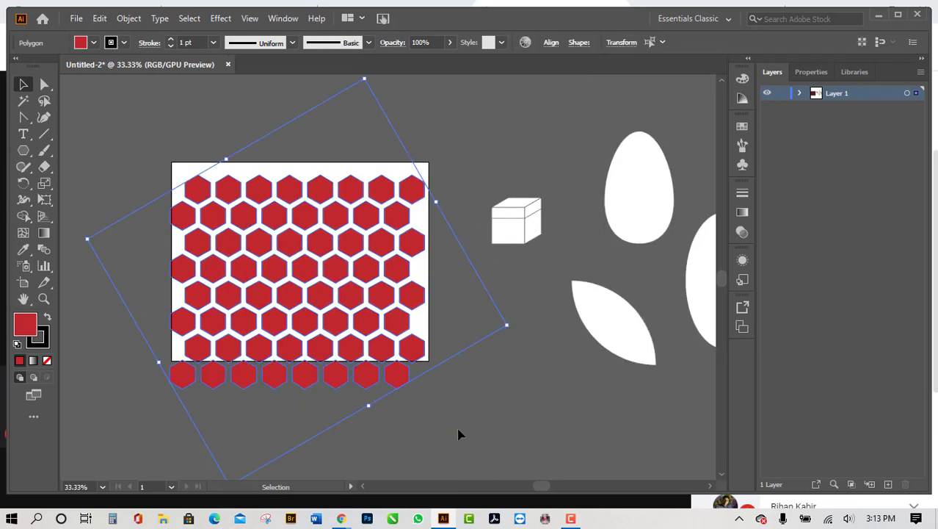
key(Up)
key(Up)
key(Up)
key(Up)
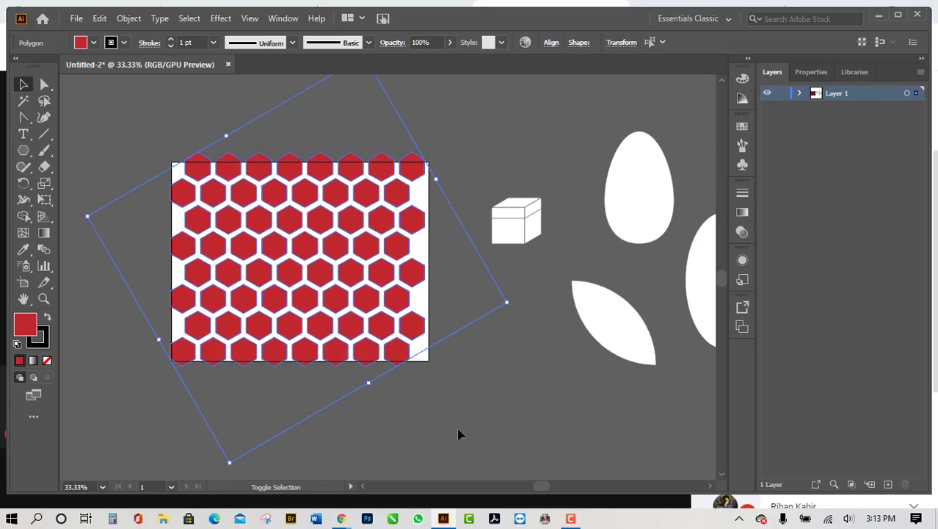
key(Down)
key(Down)
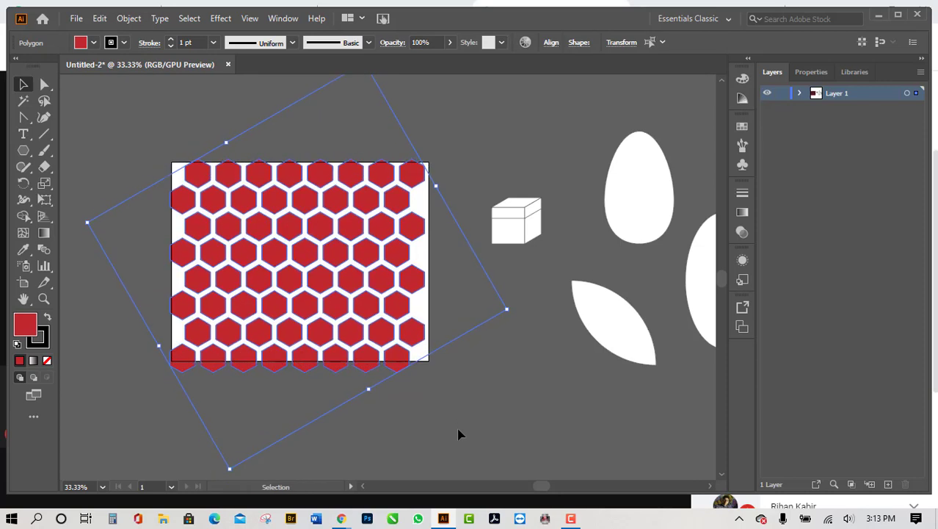
drag(511, 314, 474, 316)
click(482, 362)
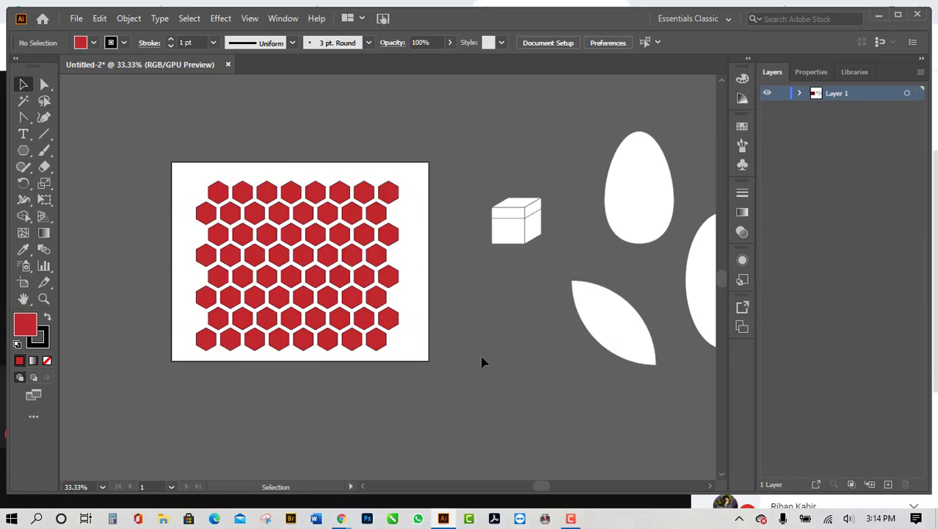
Step: Fill the fourth hexagon in the fourth row and the second hexagon in the third row with black
scroll(458, 398, down, 1)
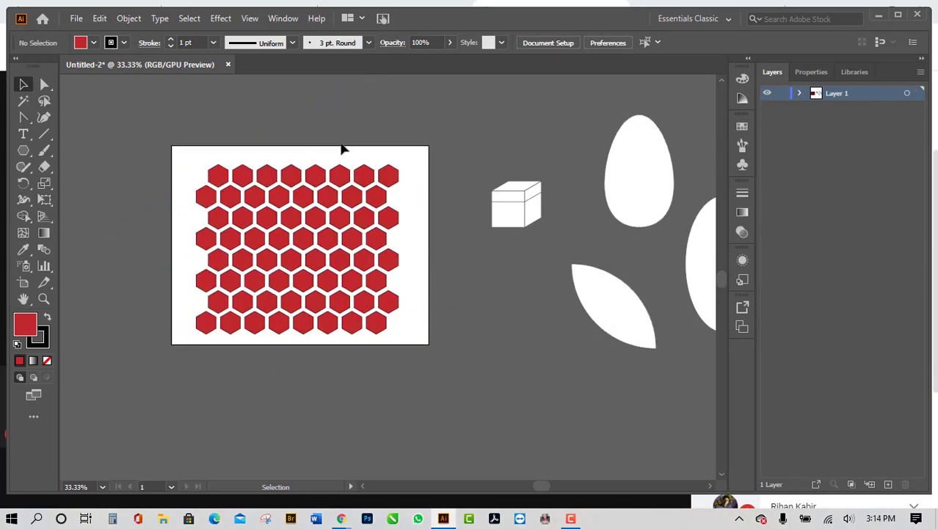
click(279, 238)
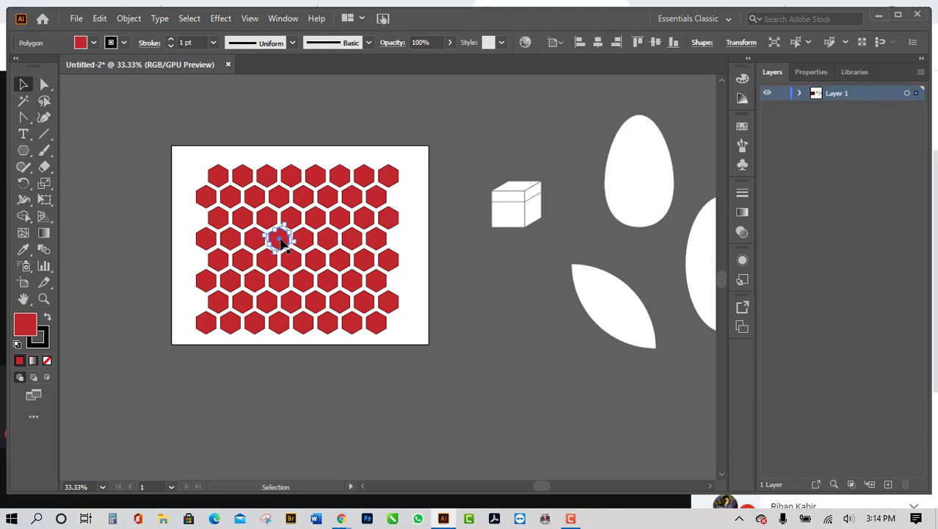
click(93, 42)
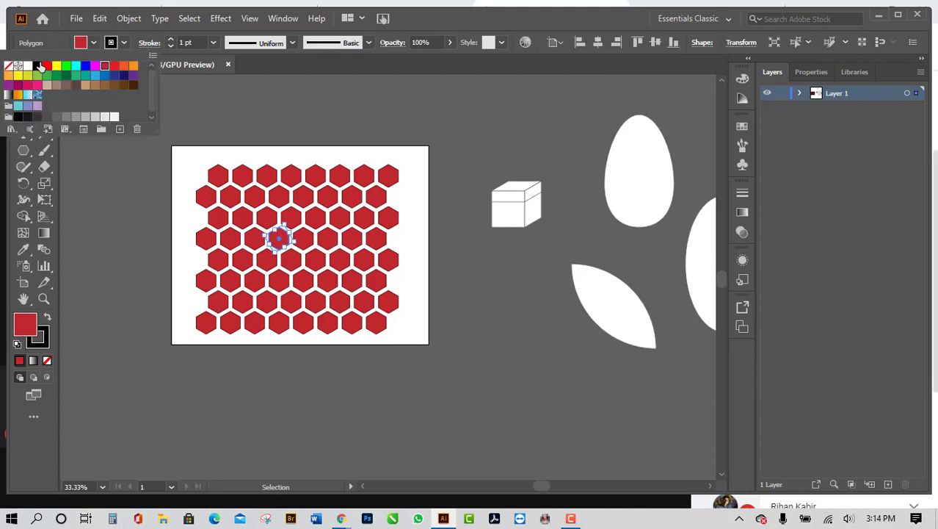
click(41, 69)
click(201, 224)
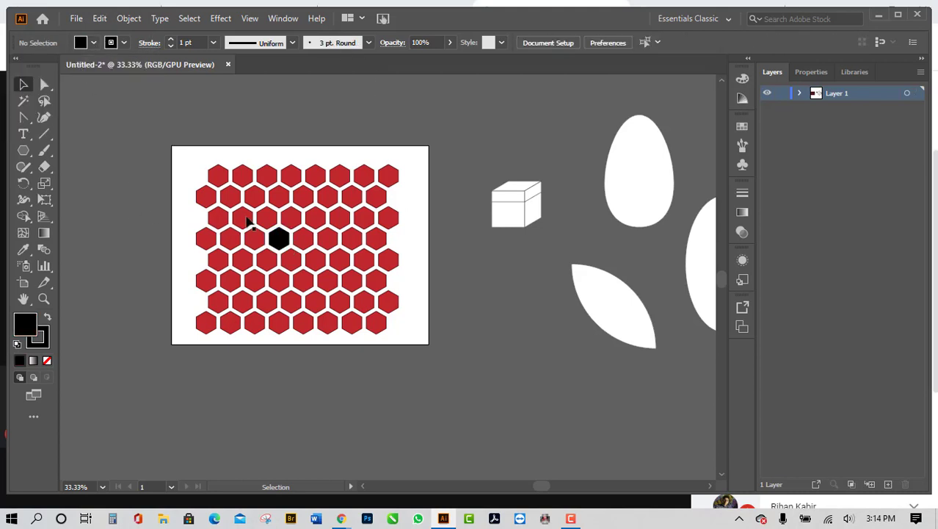
click(243, 217)
click(93, 42)
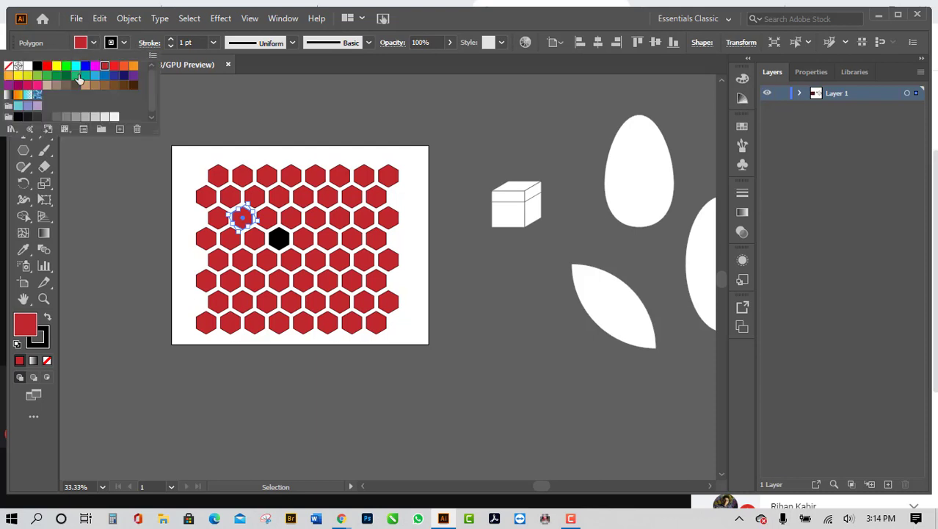
click(41, 69)
click(297, 314)
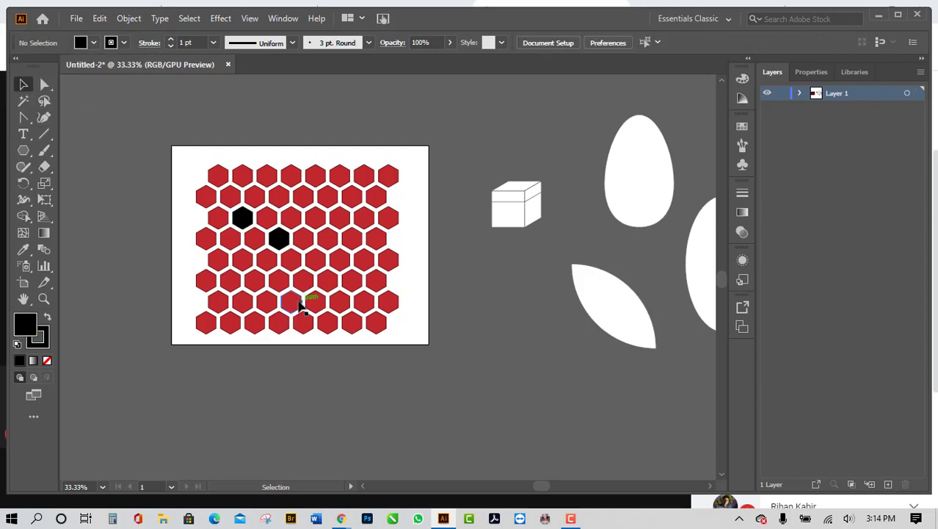
Step: Select eight more scattered hexagons across the honeycomb together and fill them with black, leaving nothing selected
click(301, 303)
click(343, 403)
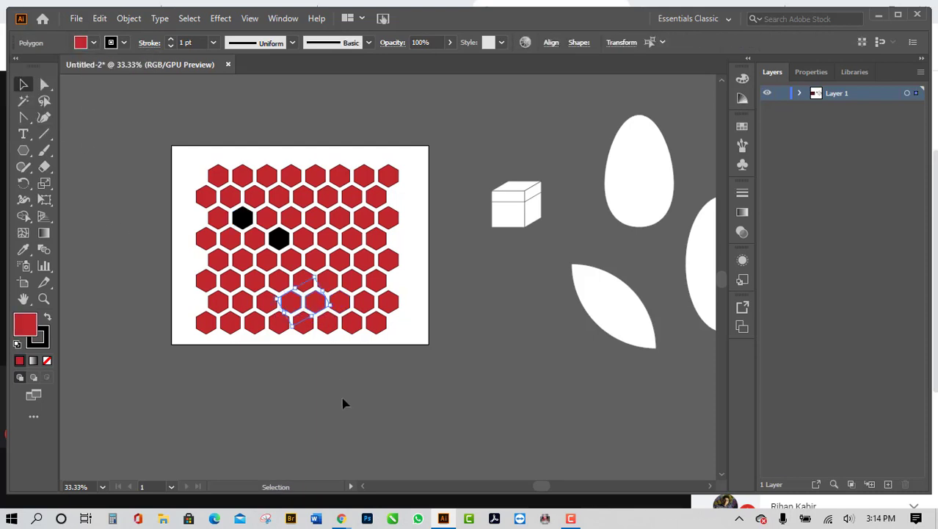
click(290, 307)
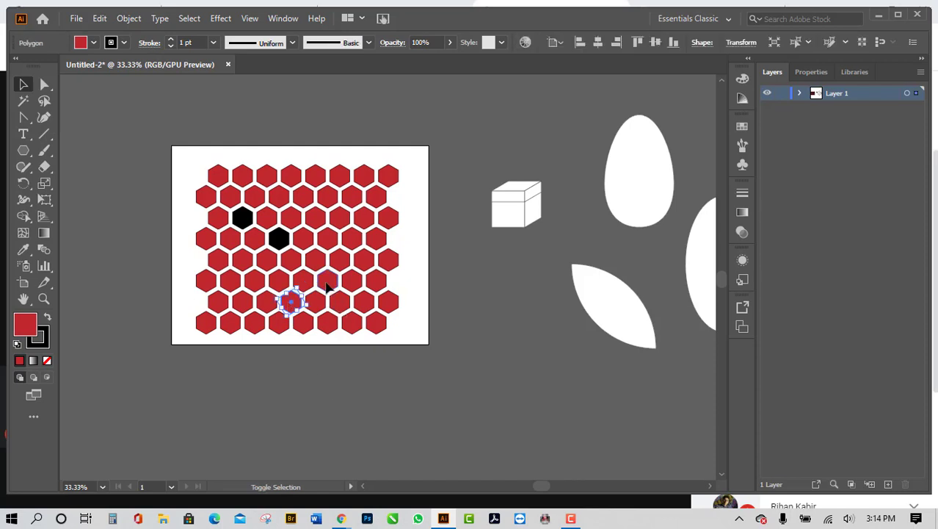
shift+click(326, 279)
shift+click(332, 248)
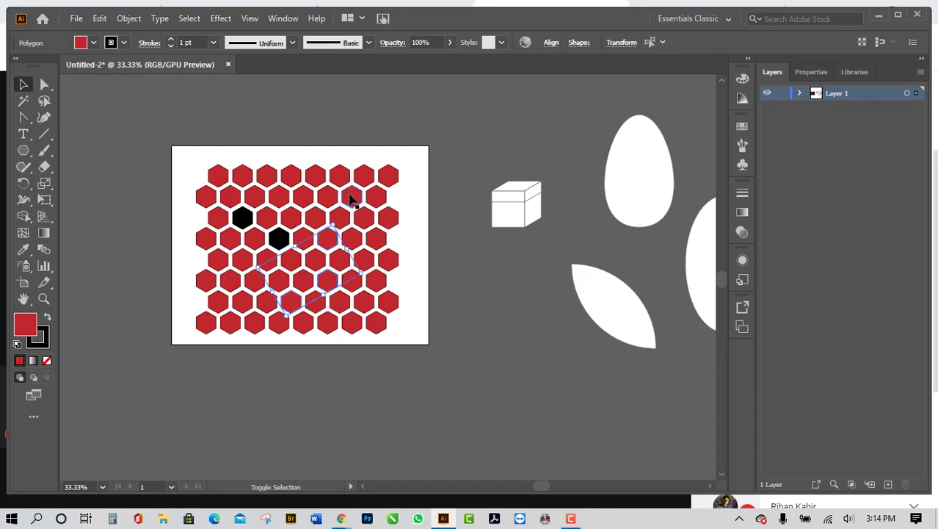
shift+click(387, 257)
shift+click(307, 196)
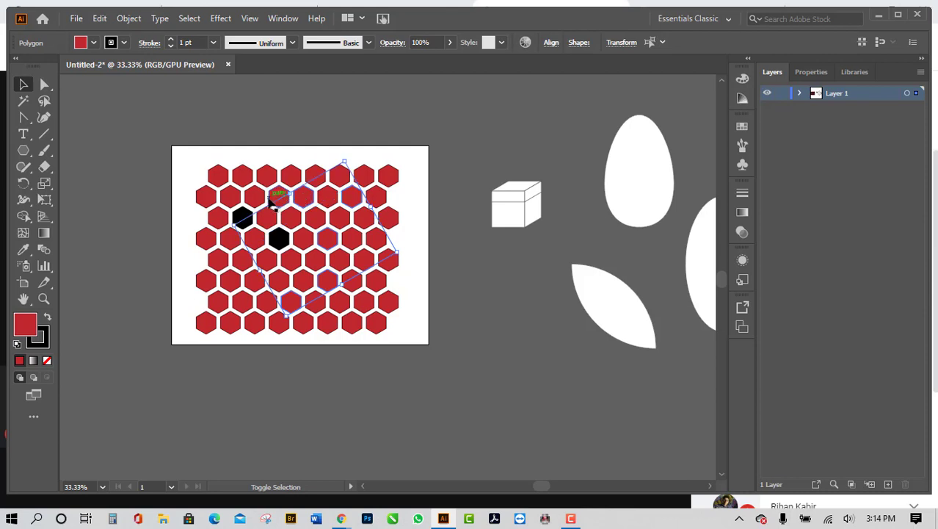
shift+click(229, 288)
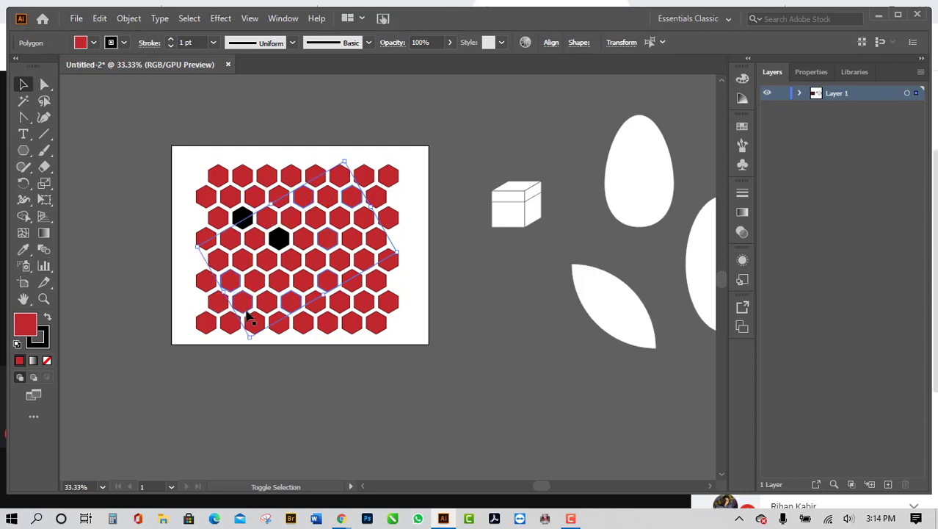
shift+click(253, 320)
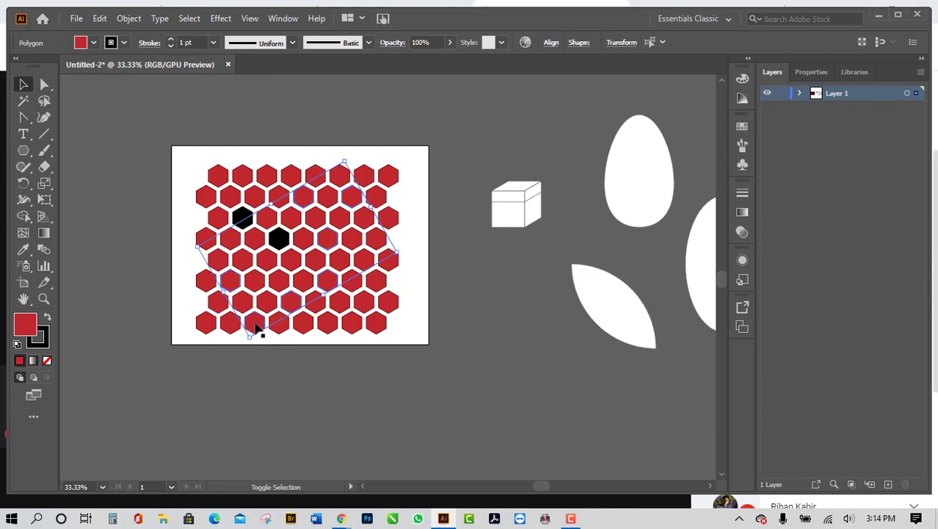
shift+click(328, 329)
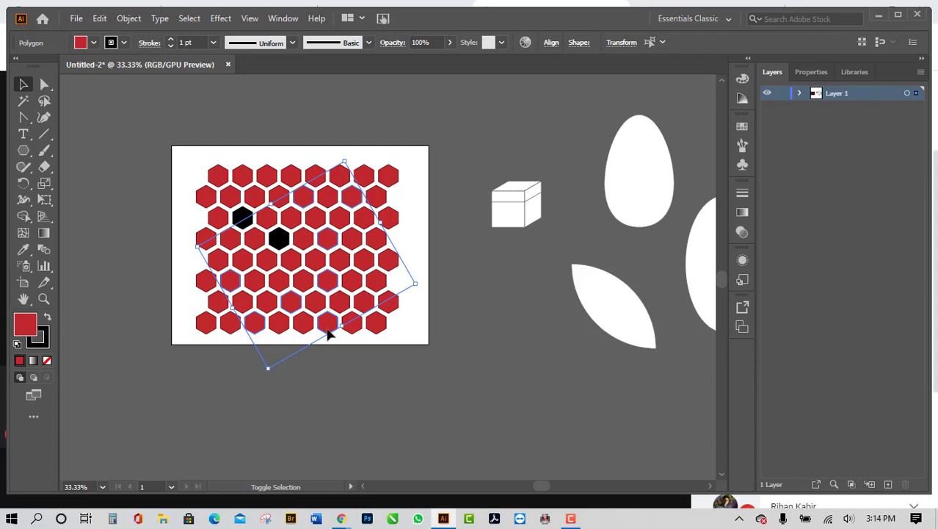
click(84, 45)
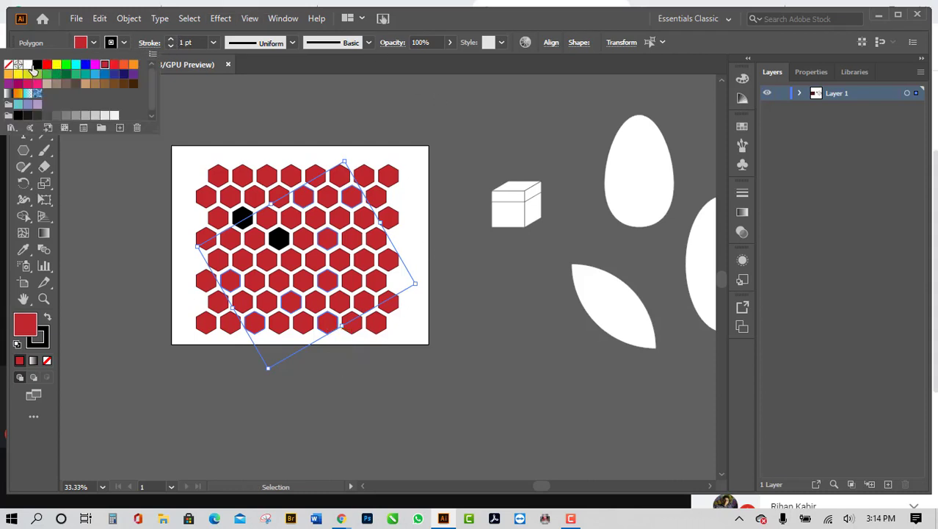
click(36, 65)
click(130, 189)
click(413, 358)
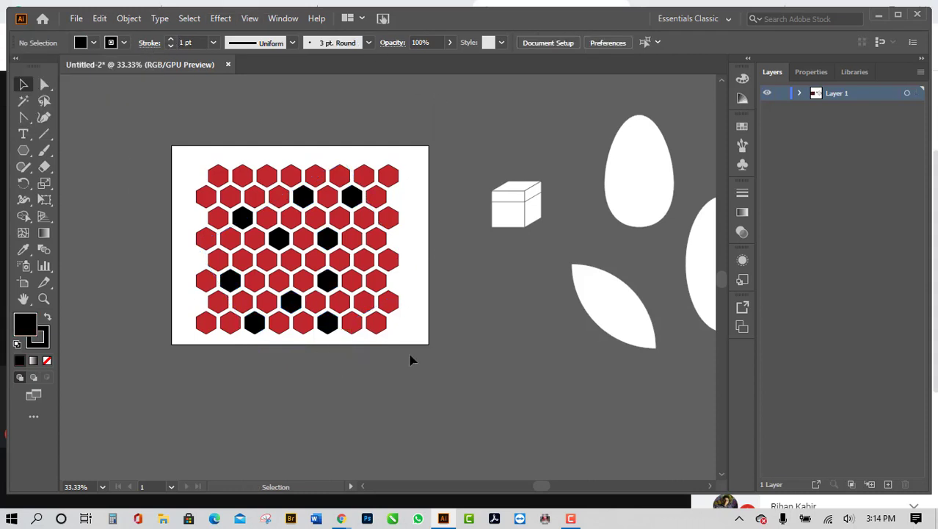
Step: Select the whole red and black honeycomb and move it off the artboard, above and to the right
alt+scroll(468, 359, down, 2)
alt+scroll(425, 346, up, 2)
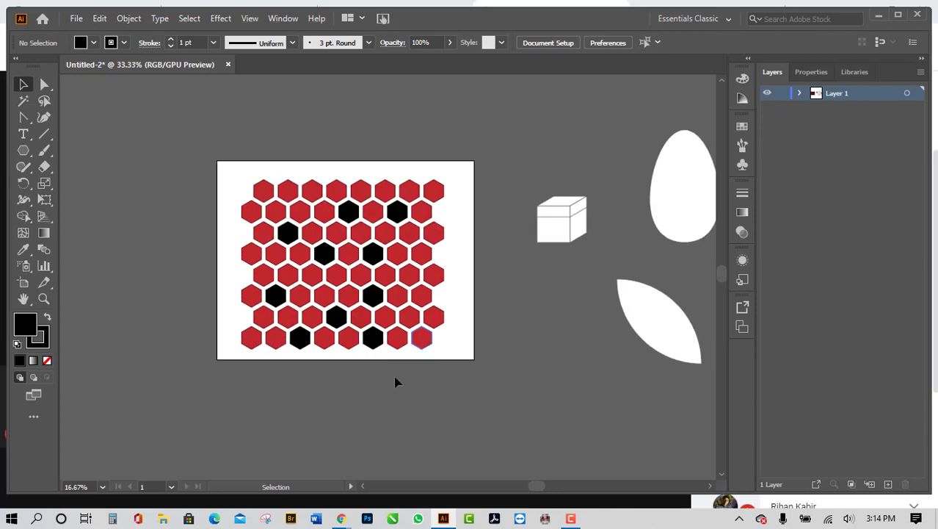
scroll(345, 379, up, 1)
scroll(291, 379, down, 1)
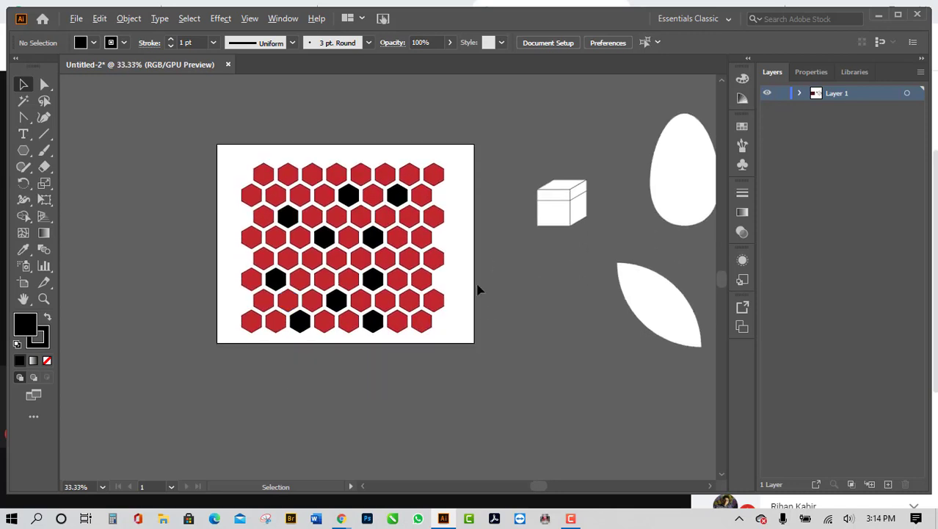
alt+scroll(305, 344, up, 2)
alt+scroll(235, 367, down, 1)
scroll(290, 323, down, 2)
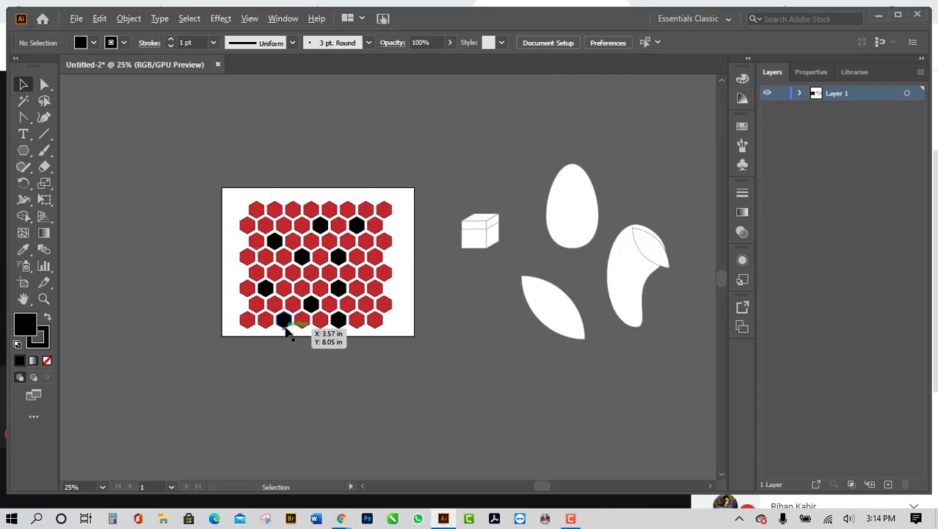
scroll(395, 325, up, 1)
scroll(335, 359, down, 1)
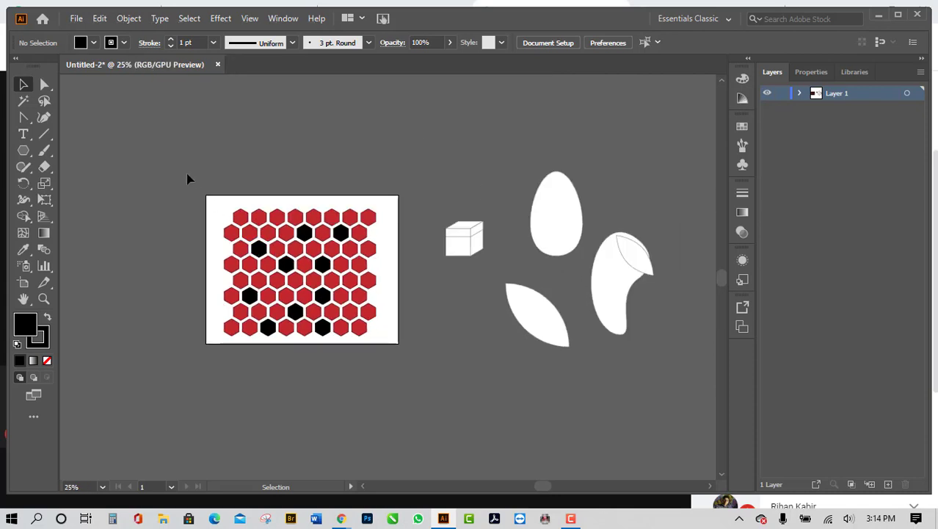
drag(189, 177, 393, 357)
drag(334, 271, 528, 139)
scroll(314, 390, up, 1)
scroll(314, 392, down, 1)
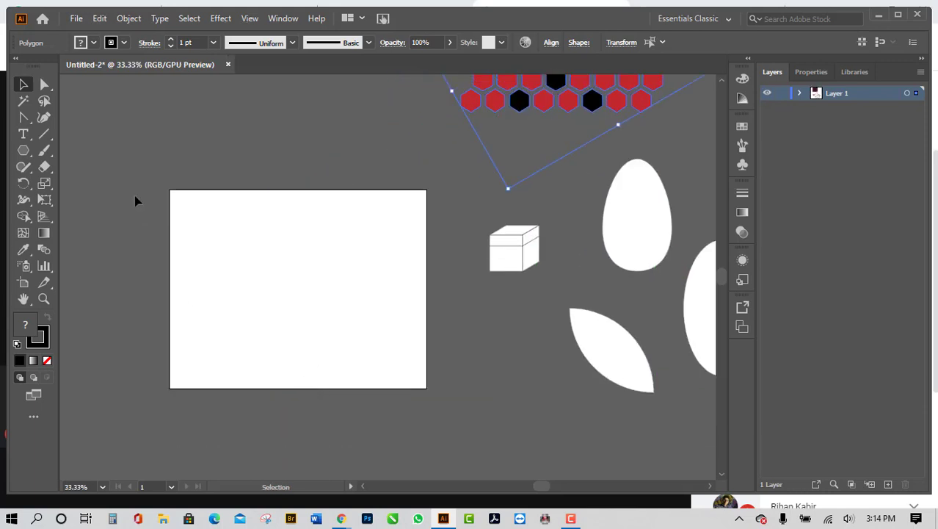
Step: Start a polygon about 3.1 in wide in the artboard's upper-left area and vary its number of sides
click(24, 152)
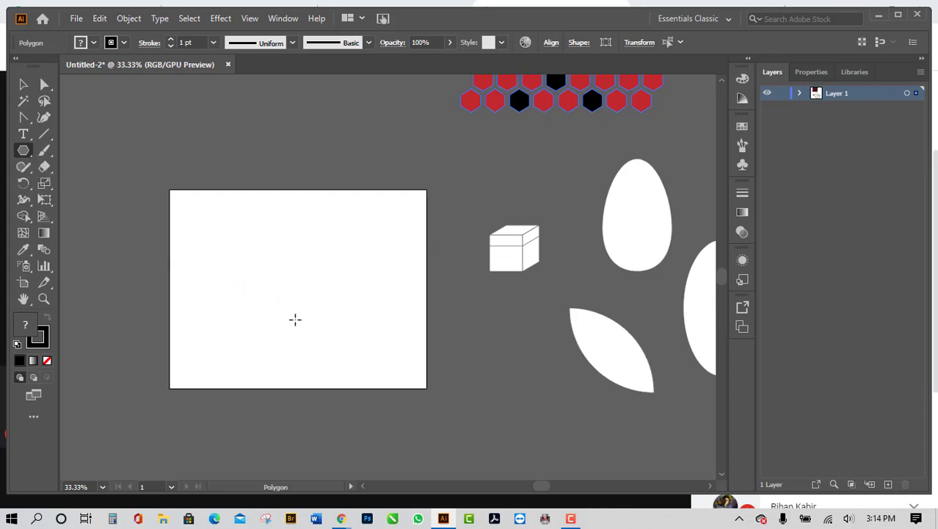
scroll(302, 328, up, 1)
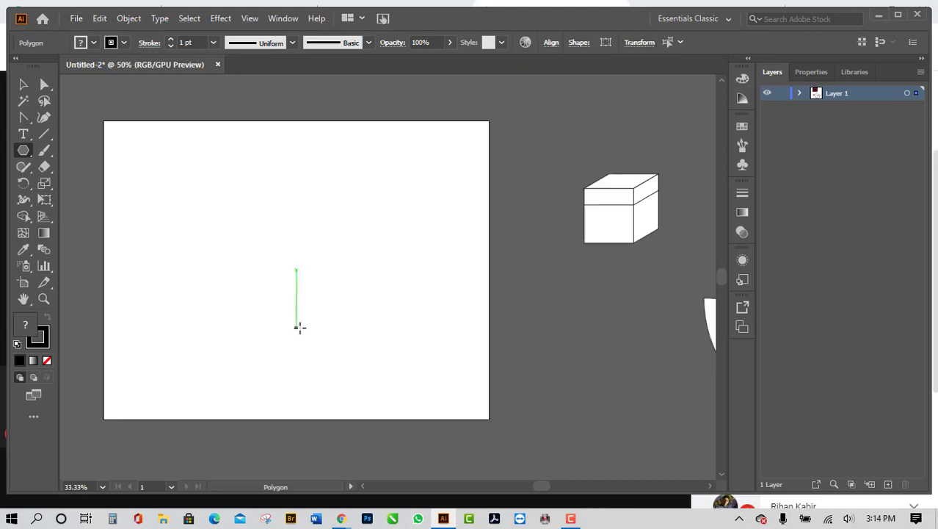
scroll(178, 380, down, 1)
scroll(178, 380, up, 1)
scroll(316, 389, down, 1)
scroll(271, 395, up, 1)
drag(239, 201, 277, 243)
key(Up)
key(Down)
key(Up)
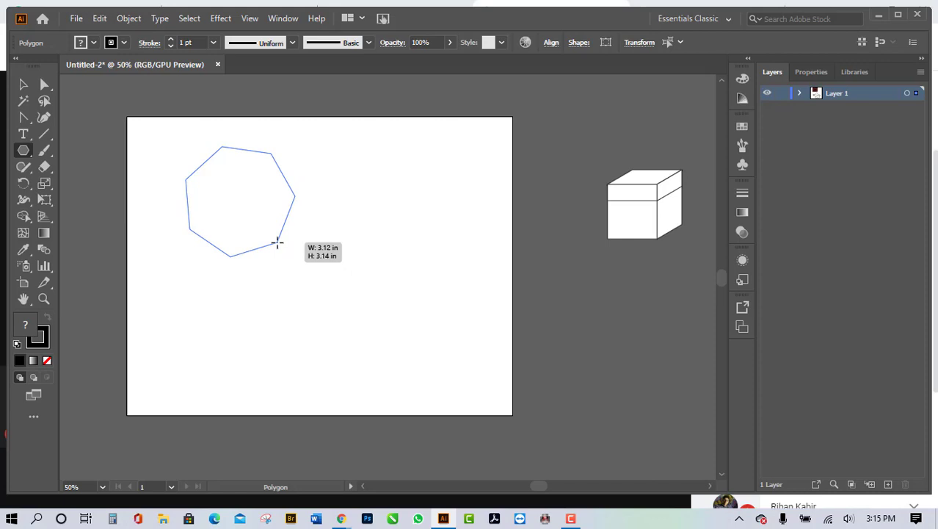
key(Up)
Step: Enlarge the polygon being drawn to about 3.85 in wide, add many sides, and reduce it to a hexagon
mouse_move(278, 243)
mouse_down()
mouse_move(319, 294)
mouse_move(289, 278)
mouse_move(273, 254)
mouse_move(291, 268)
mouse_move(282, 255)
mouse_up()
key(Up)
key(Up)
key(Up)
key(Up)
key(Up)
key(Up)
key(Up)
key(Up)
key(Up)
key(Up)
key(Up)
key(Up)
key(Up)
key(Up)
key(Down)
key(Down)
key(Down)
key(Down)
key(Down)
key(Down)
key(Down)
key(Down)
key(Down)
key(Down)
key(Down)
key(Down)
key(Down)
key(Down)
key(Down)
key(Up)
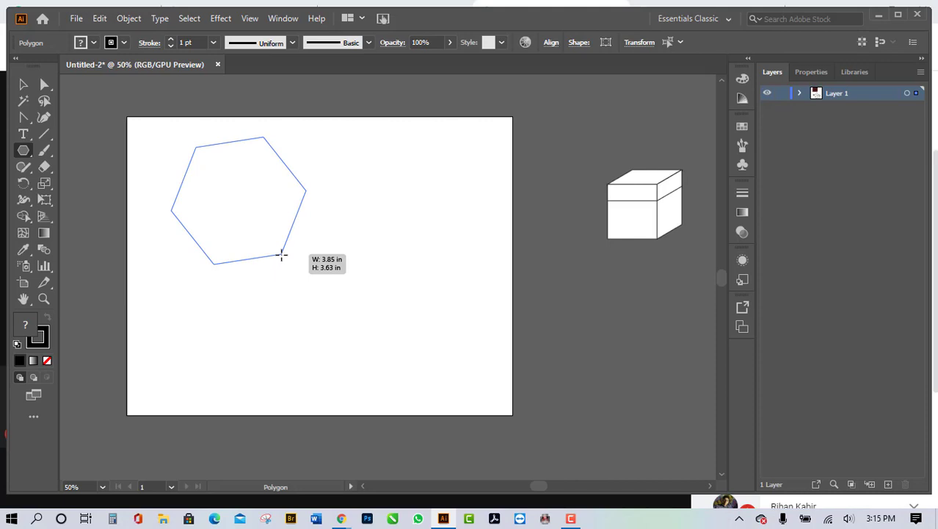
Step: Reduce the polygon to five sides, enlarge it while varying the side count, and finish it as a tilted square
drag(282, 256, 281, 256)
key(Down)
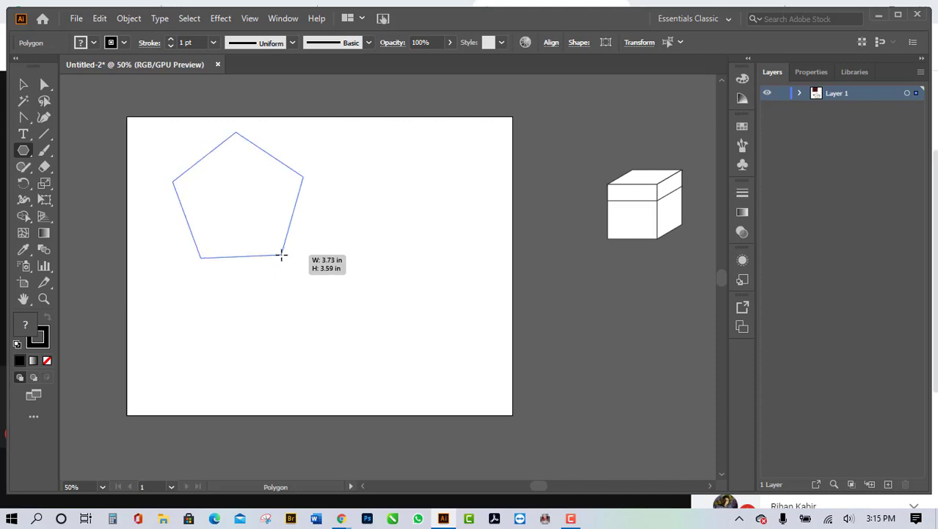
key(Down)
drag(281, 256, 320, 259)
key(Down)
key(Up)
key(Up)
key(Up)
key(Down)
key(Down)
key(Down)
key(Up)
key(Up)
key(Up)
key(Up)
key(Up)
key(Up)
key(Up)
key(Down)
key(Down)
key(Down)
key(Down)
key(Down)
key(Down)
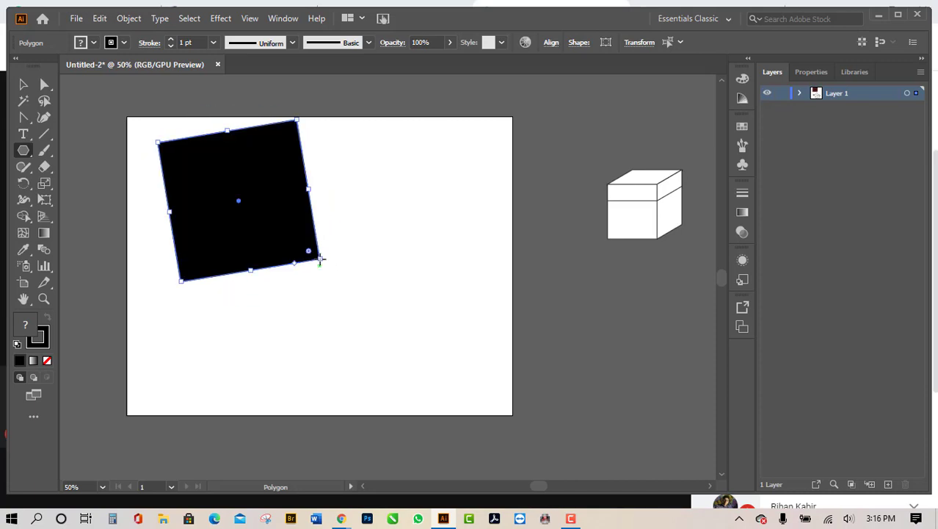
Step: Apply the default white fill and black stroke to the tilted square and delete it from the artboard
key(d)
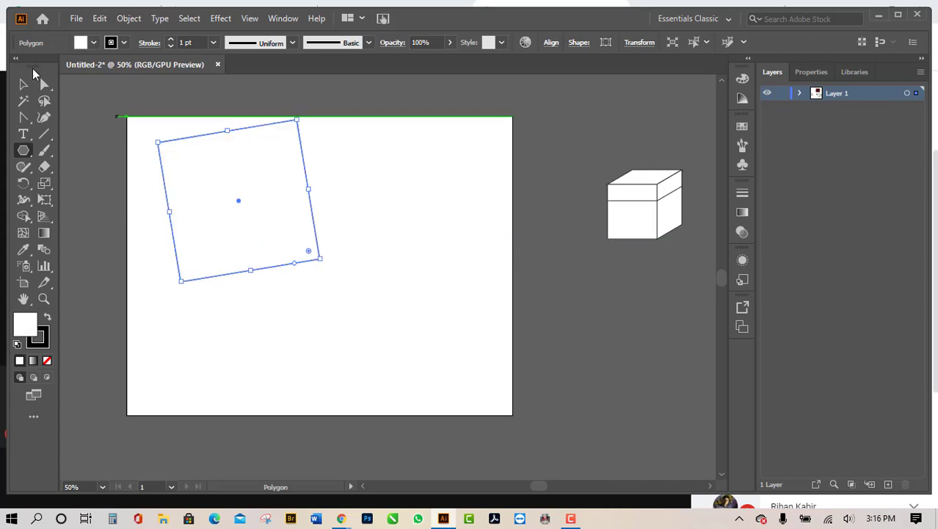
key(v)
click(113, 120)
drag(114, 120, 311, 278)
key(Delete)
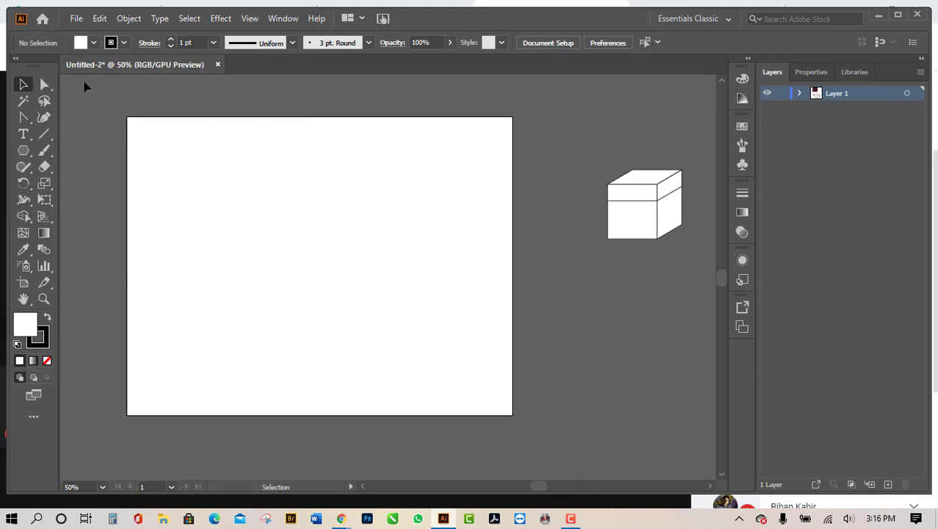
Step: Show the rulers and place crossing guides about 5 in across and 4 in down on the artboard
key(ctrl+r)
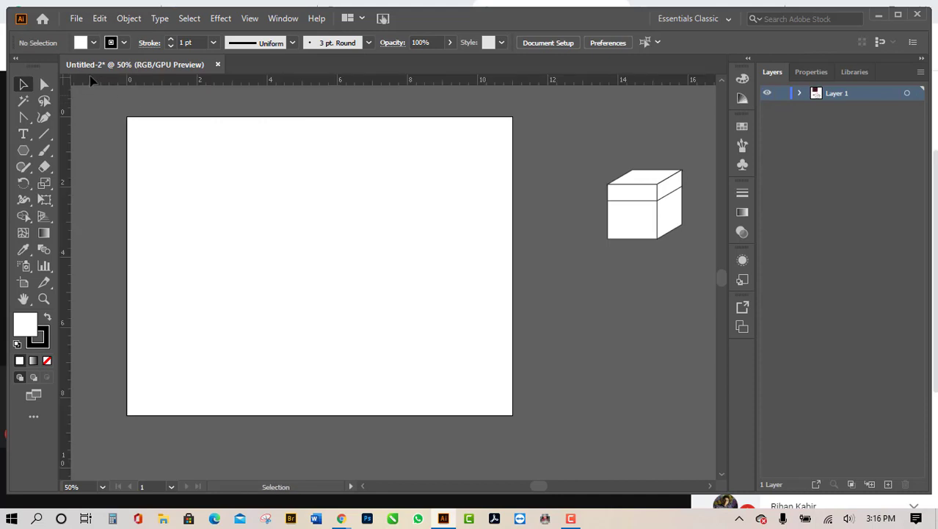
drag(68, 83, 304, 257)
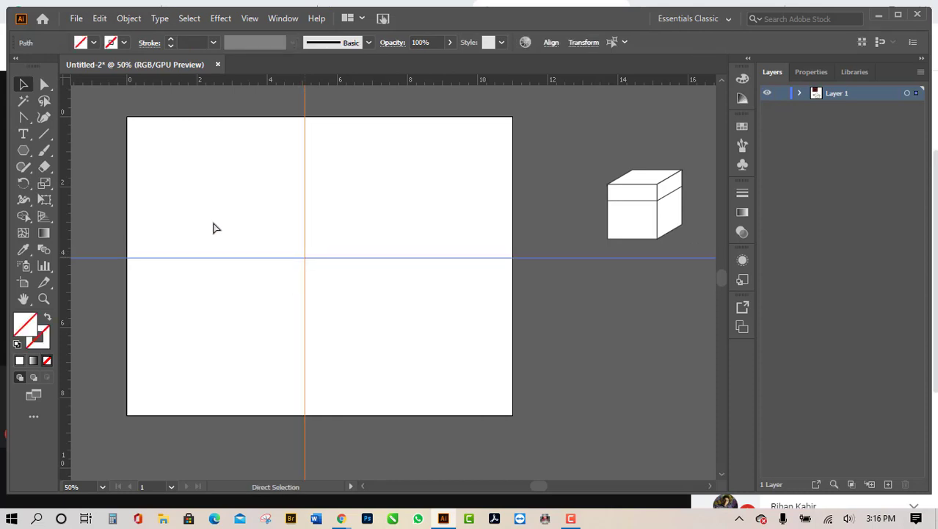
Step: Align both guides to the artboard's horizontal and vertical centre, and check that Align to Artboard is the active reference
click(353, 258)
click(551, 42)
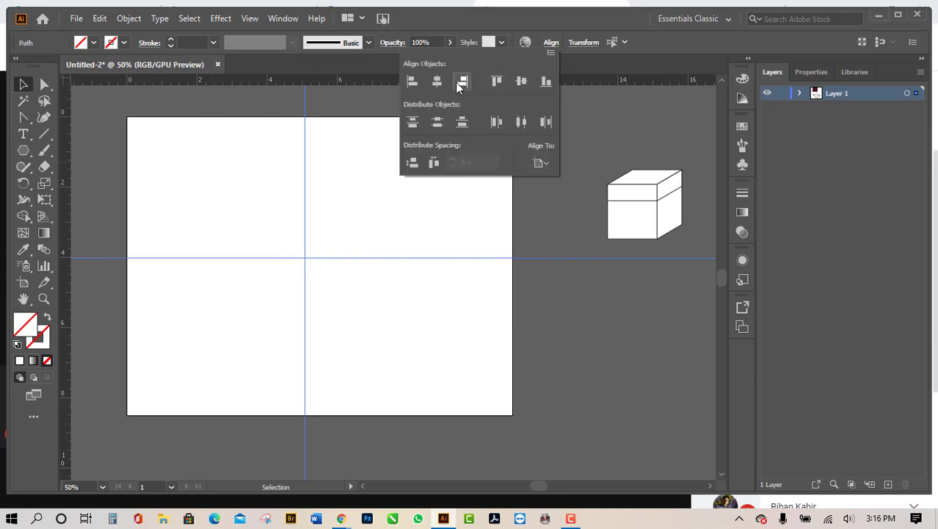
click(437, 82)
click(521, 82)
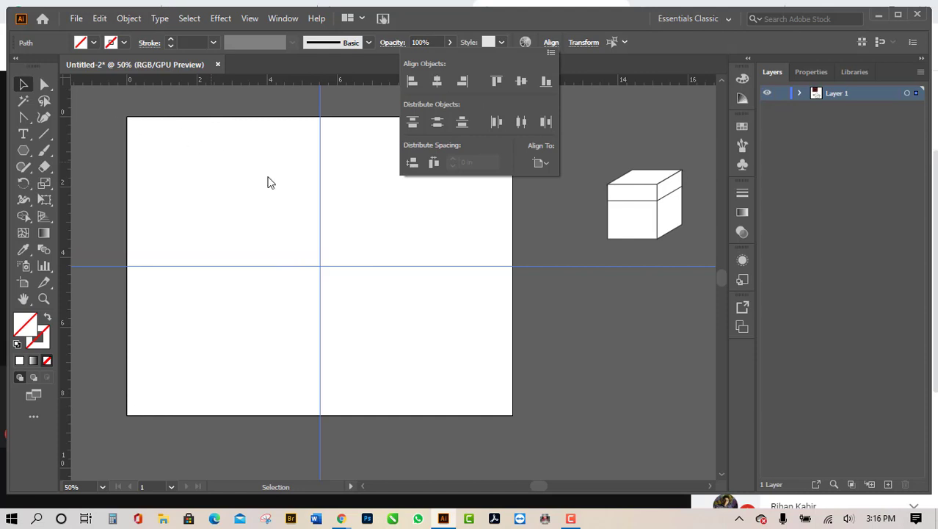
click(543, 163)
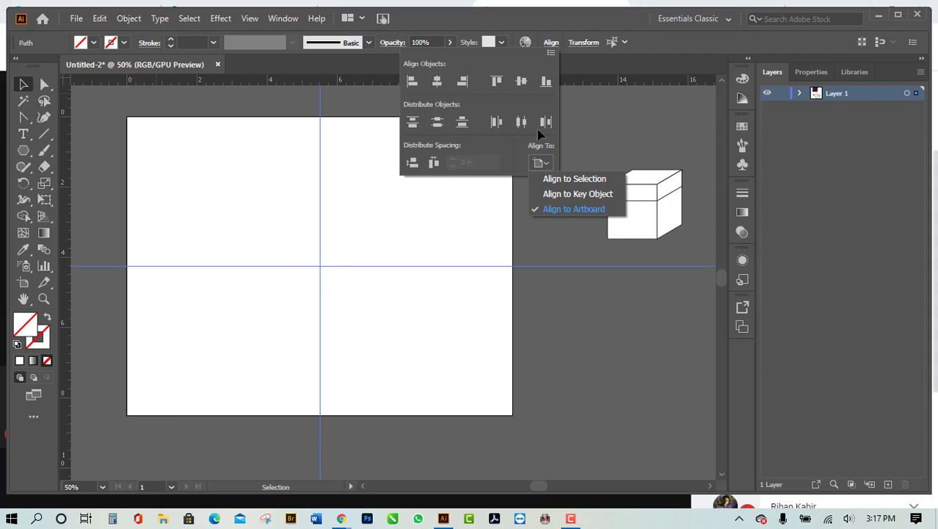
click(552, 43)
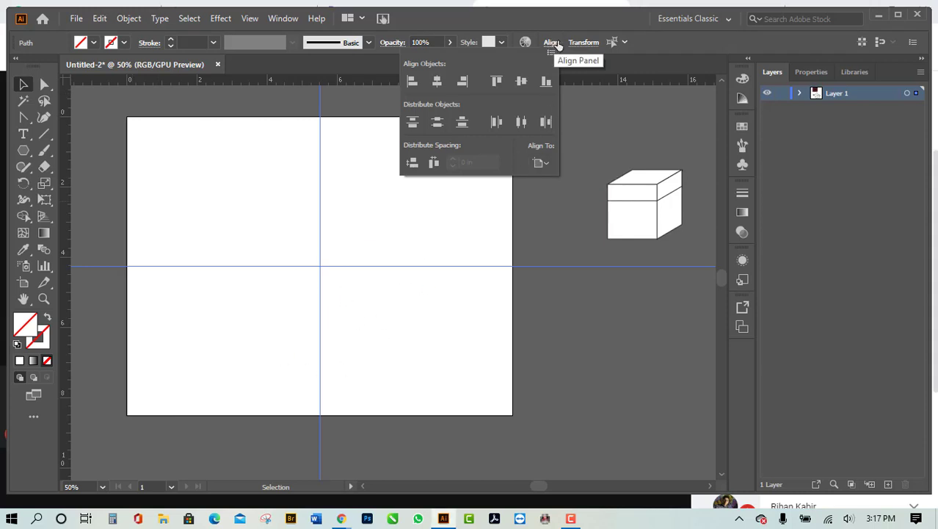
click(552, 42)
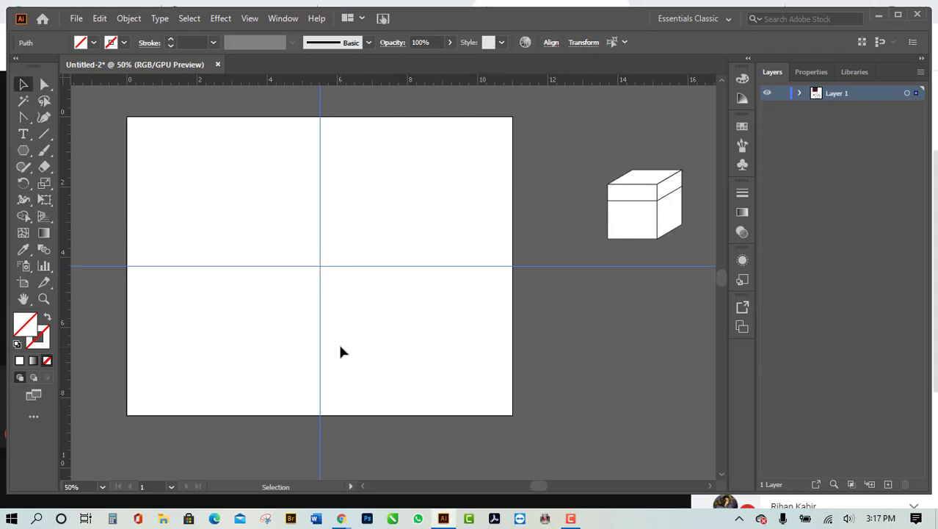
Step: Switch from the Polygon tool to the Ellipse tool, with the whole artboard and its centred guides in view
scroll(331, 286, up, 1)
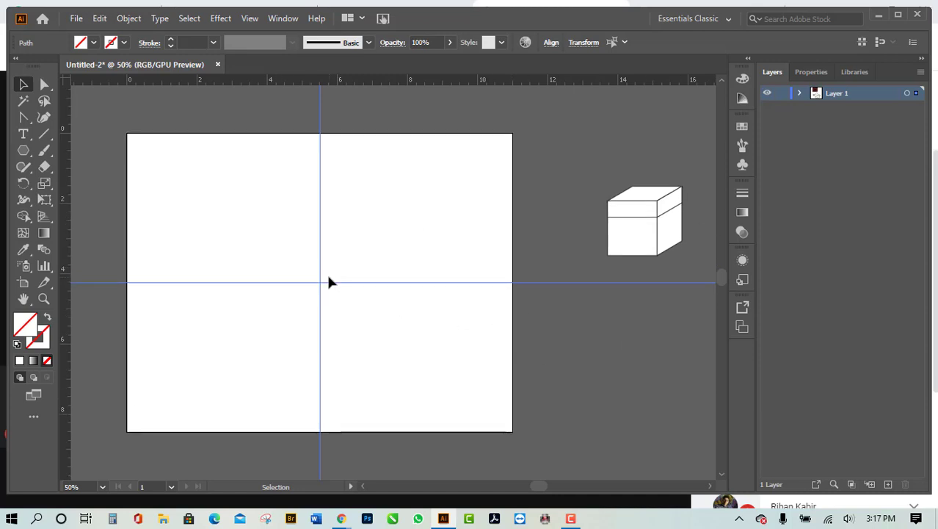
key(super)
key(super)
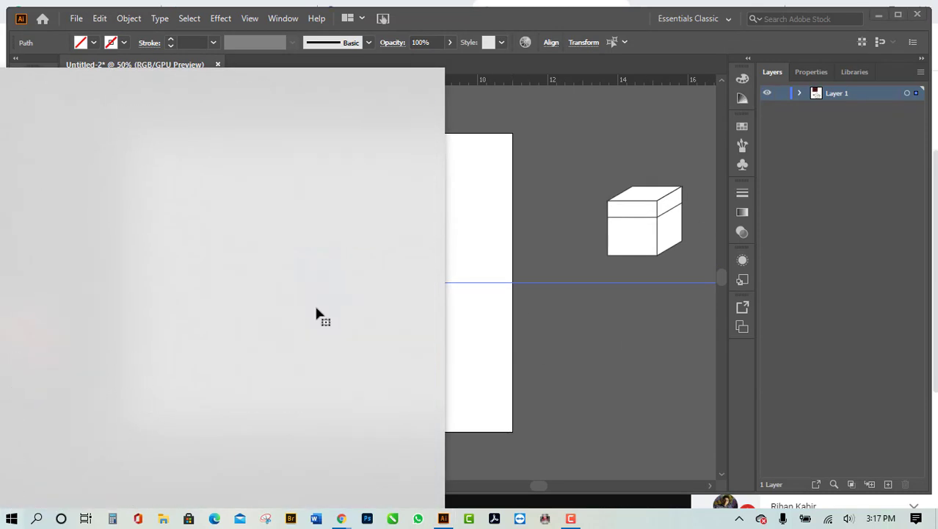
scroll(321, 291, up, 2)
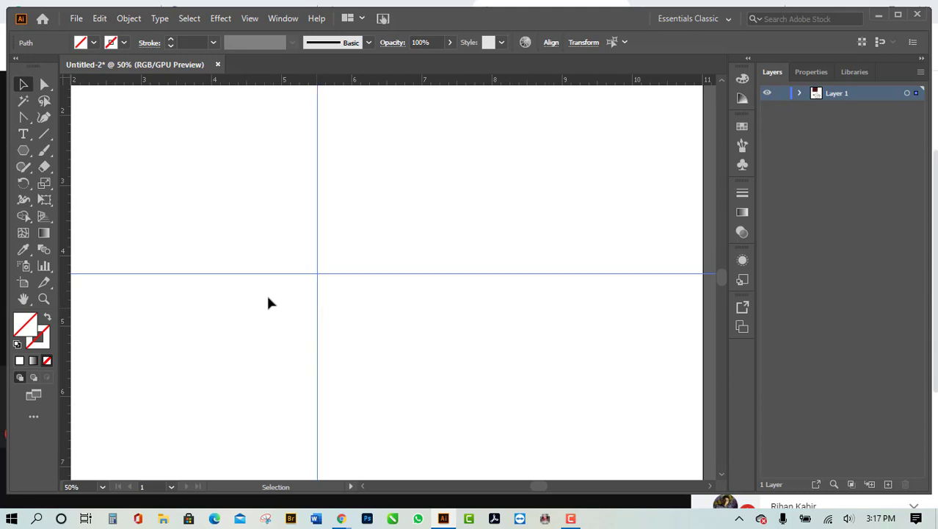
click(23, 151)
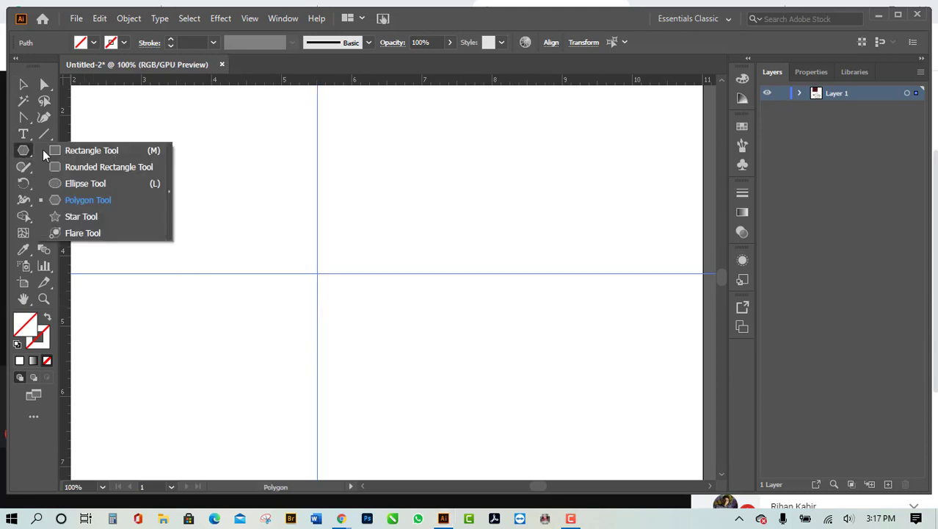
click(83, 185)
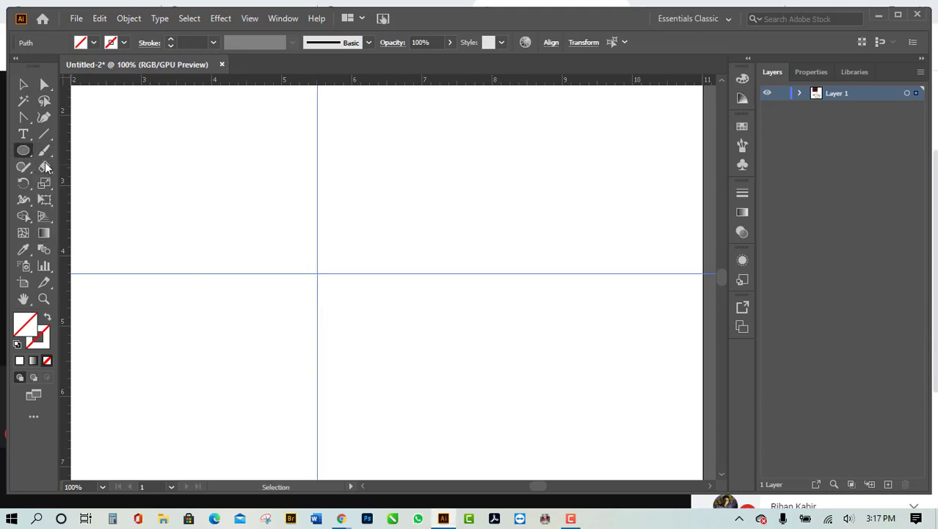
scroll(322, 249, down, 2)
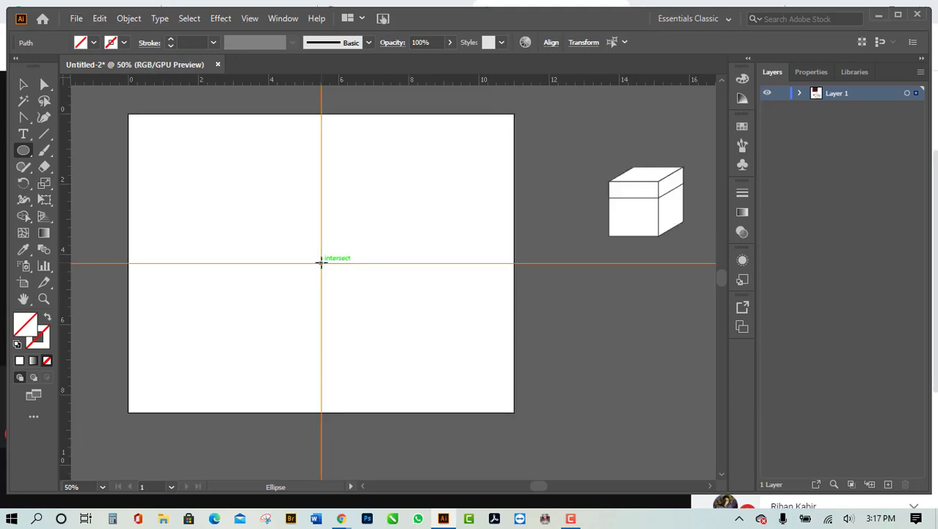
Step: Try drawing an unconstrained ellipse from the guides' intersection toward the artboard's lower right, and undo it
drag(321, 262, 471, 423)
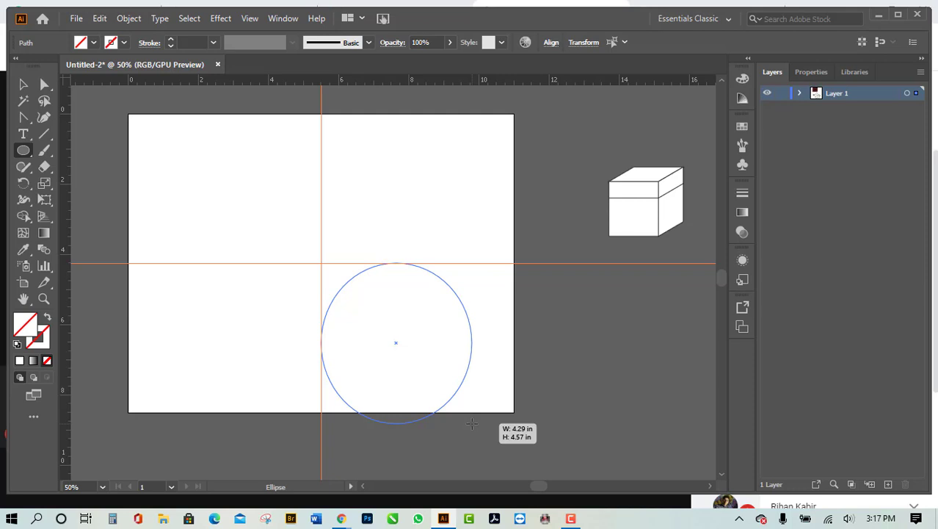
drag(471, 423, 431, 401)
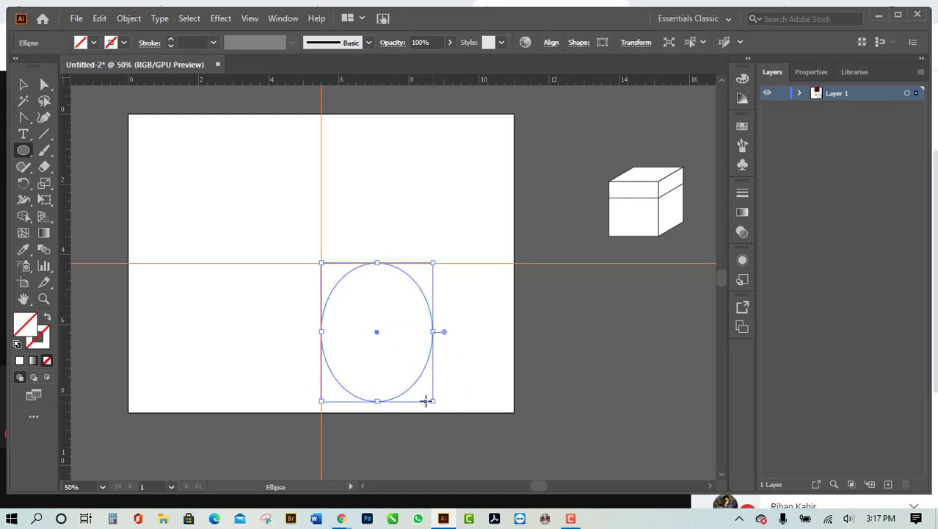
key(ctrl+z)
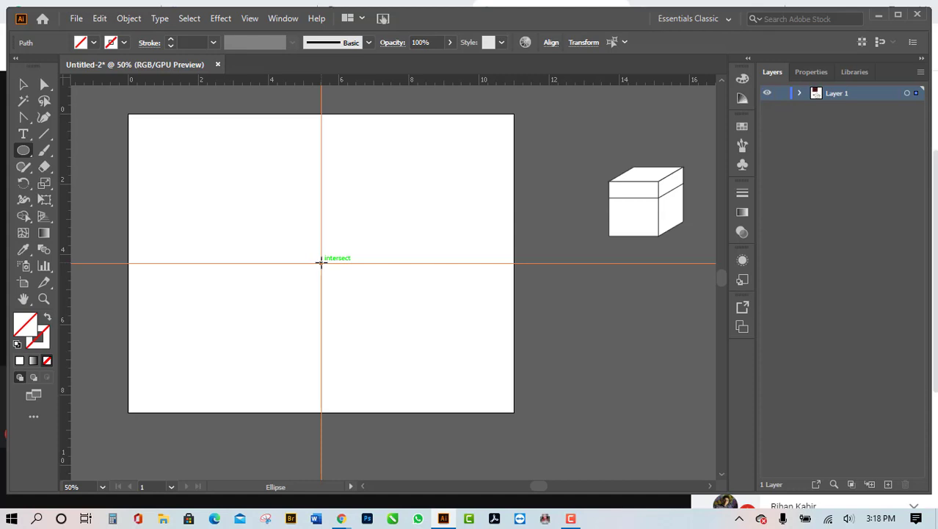
Step: Draw a flat ellipse about 7 ruler units wide and 0.5 high, centred on the intersection of the two guides
key(ctrl+shift+a)
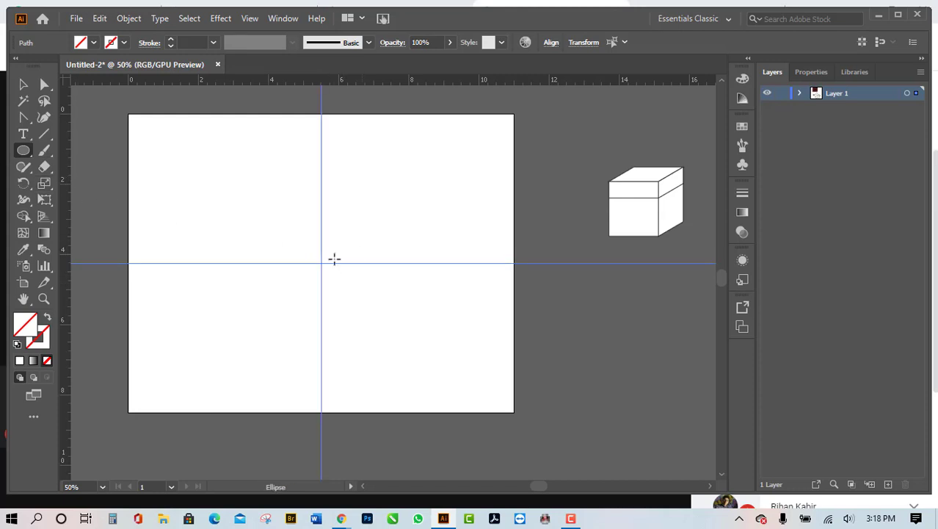
key(ctrl+z)
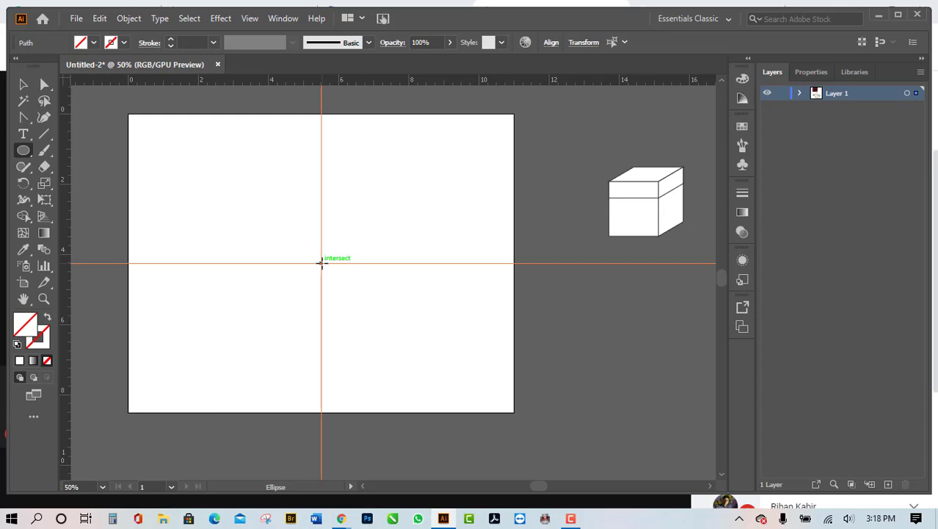
mouse_move(321, 262)
mouse_down()
mouse_move(388, 339)
mouse_move(434, 356)
mouse_move(438, 266)
mouse_move(438, 304)
mouse_move(324, 390)
mouse_move(298, 377)
mouse_move(253, 289)
mouse_move(316, 333)
mouse_move(385, 359)
mouse_move(431, 350)
mouse_move(415, 132)
mouse_move(415, 325)
mouse_move(430, 367)
mouse_move(522, 275)
mouse_move(427, 189)
mouse_move(263, 206)
mouse_move(199, 184)
mouse_move(355, 268)
mouse_move(423, 363)
mouse_move(339, 271)
mouse_move(425, 371)
mouse_move(398, 369)
mouse_move(326, 302)
mouse_move(352, 301)
mouse_move(420, 356)
mouse_move(357, 293)
mouse_move(393, 351)
mouse_move(431, 352)
mouse_move(416, 306)
mouse_move(390, 289)
mouse_move(382, 306)
mouse_move(392, 329)
mouse_move(430, 369)
mouse_move(420, 274)
mouse_move(420, 287)
mouse_move(443, 269)
mouse_up()
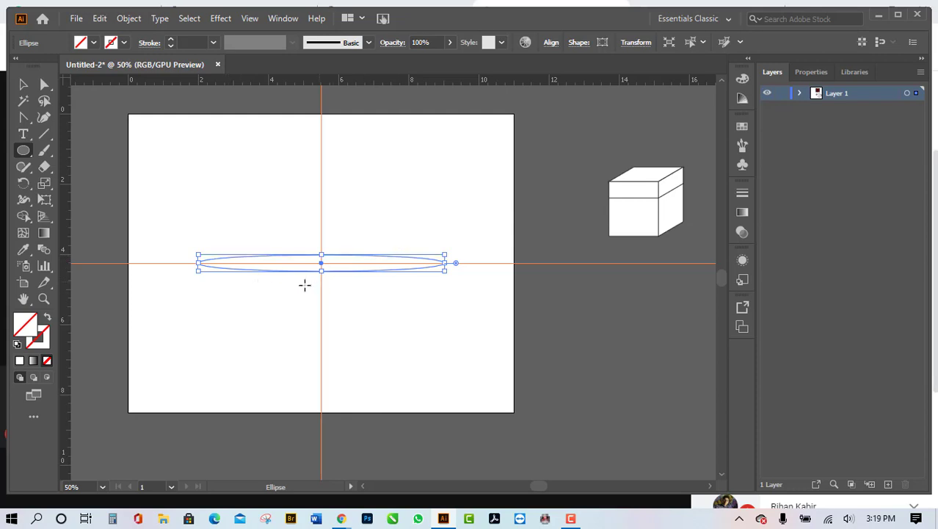
scroll(387, 293, down, 3)
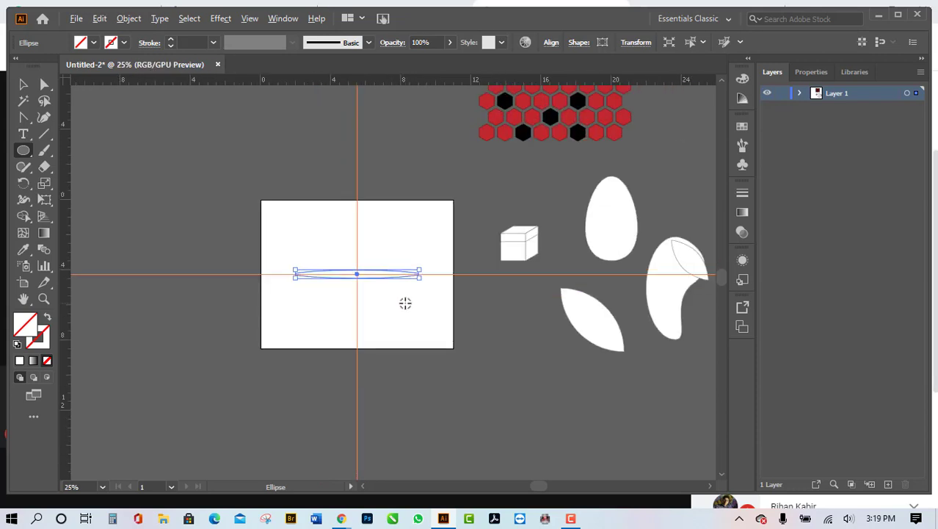
scroll(404, 304, up, 3)
Step: Try deleting the ellipse together with both guides, and undo the deletion
click(33, 86)
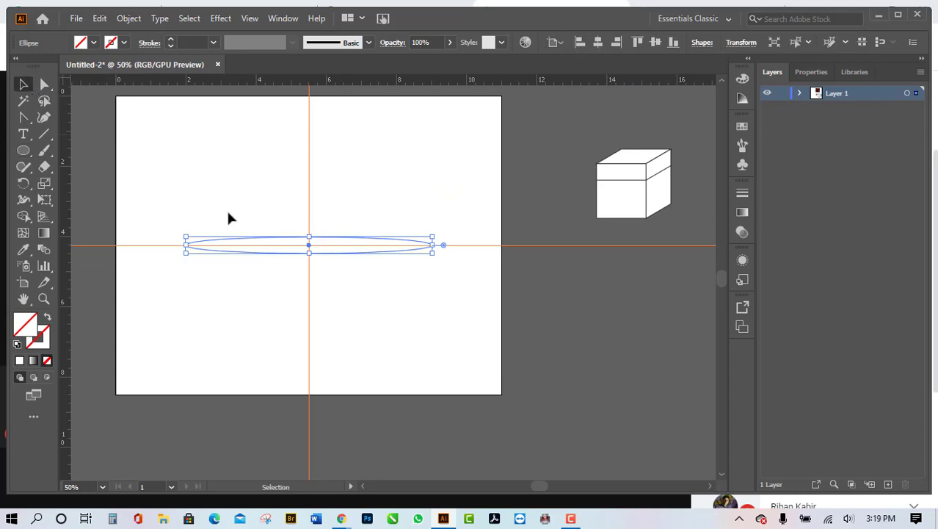
click(174, 192)
key(ctrl+a)
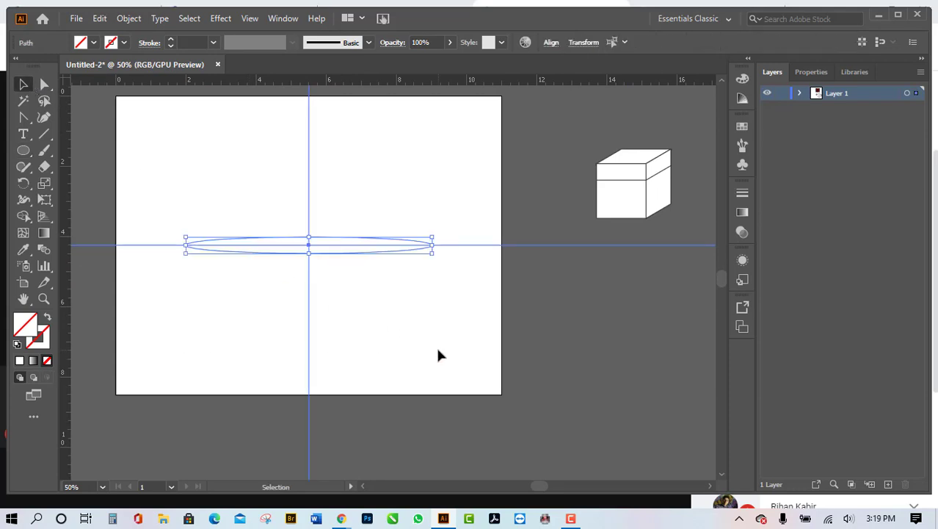
key(Delete)
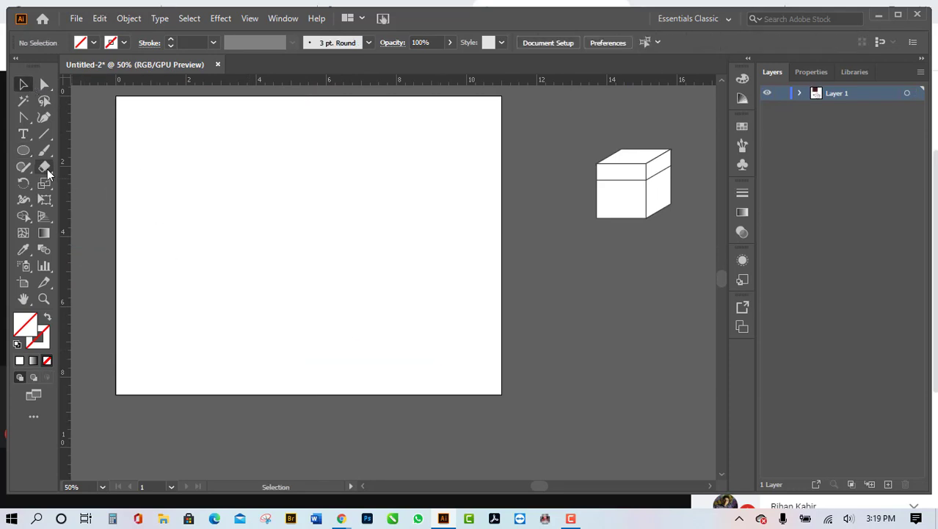
click(26, 156)
click(26, 156)
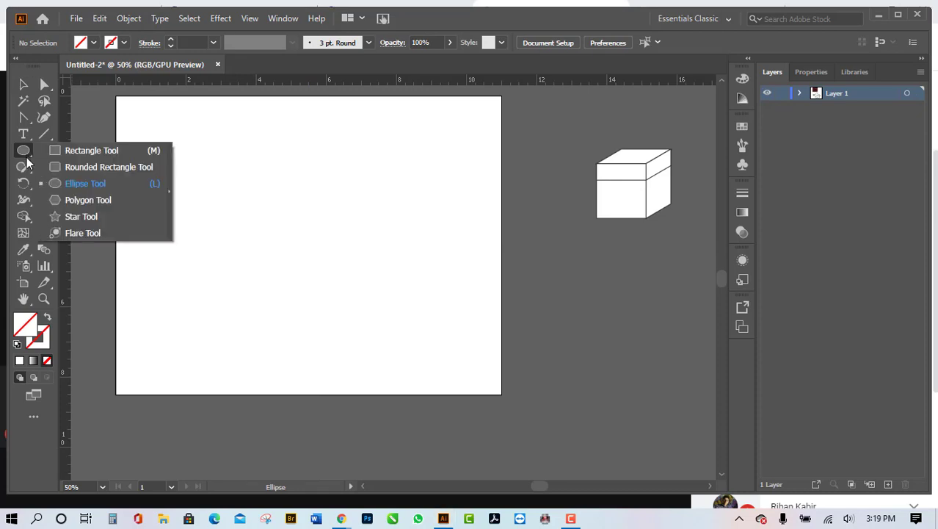
click(95, 151)
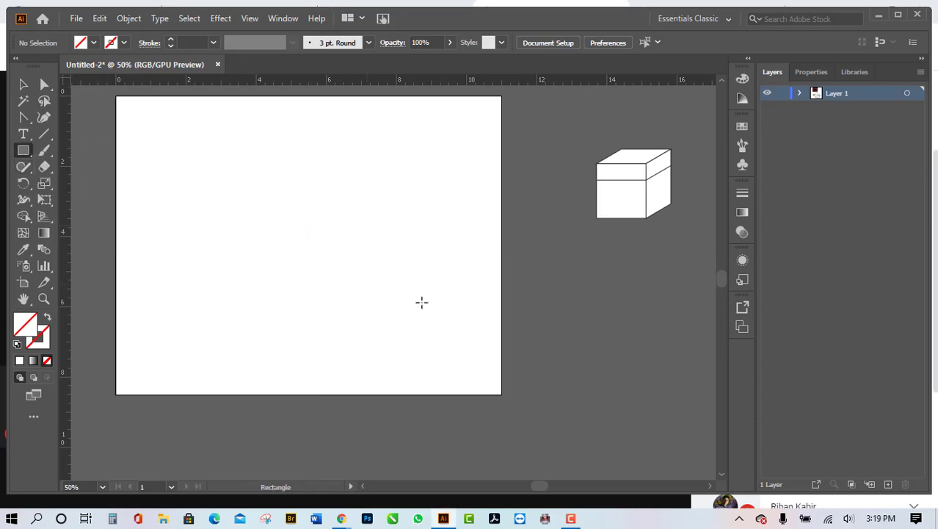
key(ctrl+z)
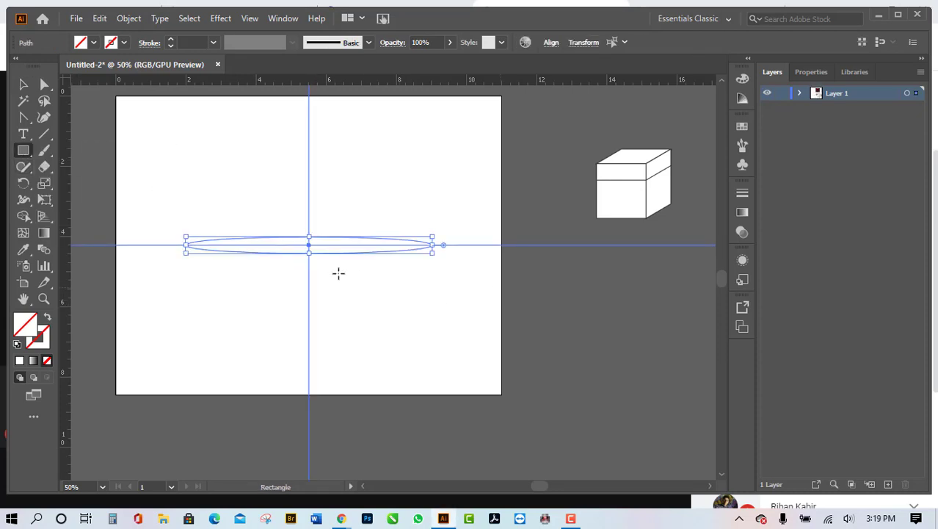
click(25, 84)
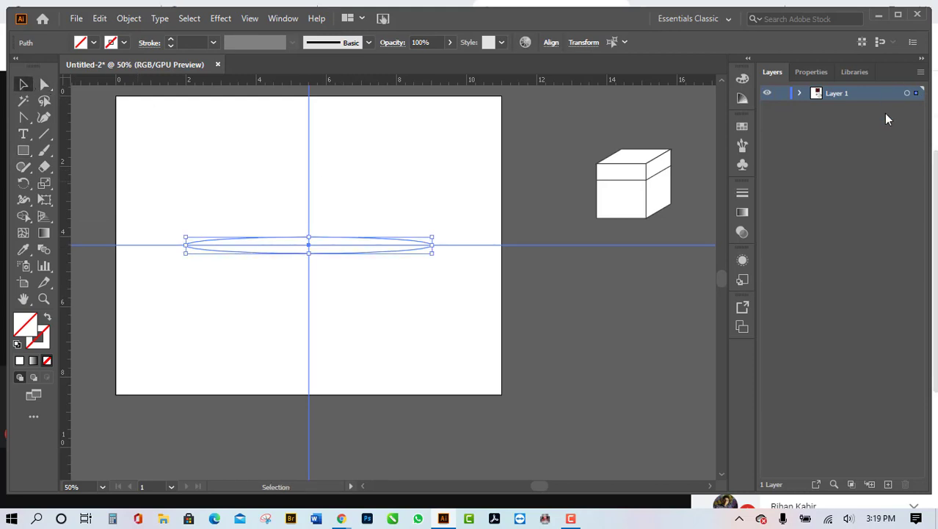
alt+scroll(689, 306, down, 1)
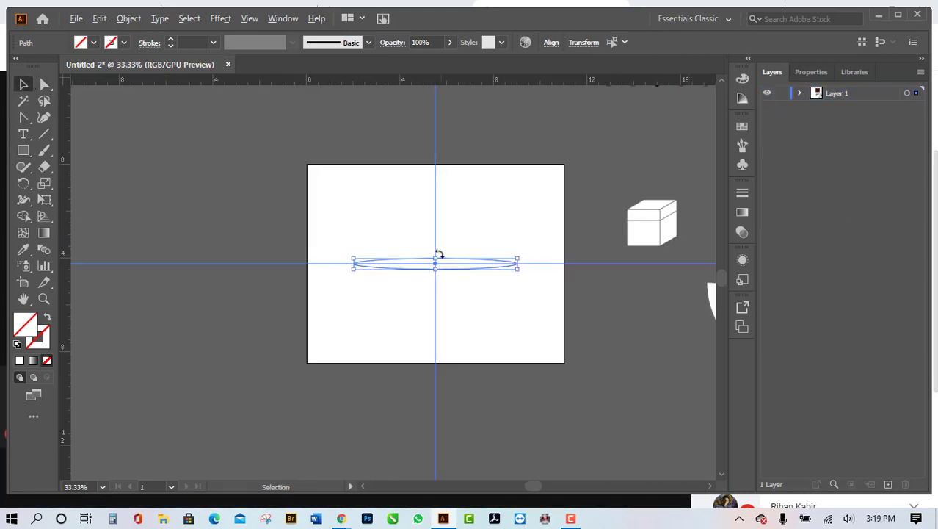
alt+scroll(437, 253, up, 1)
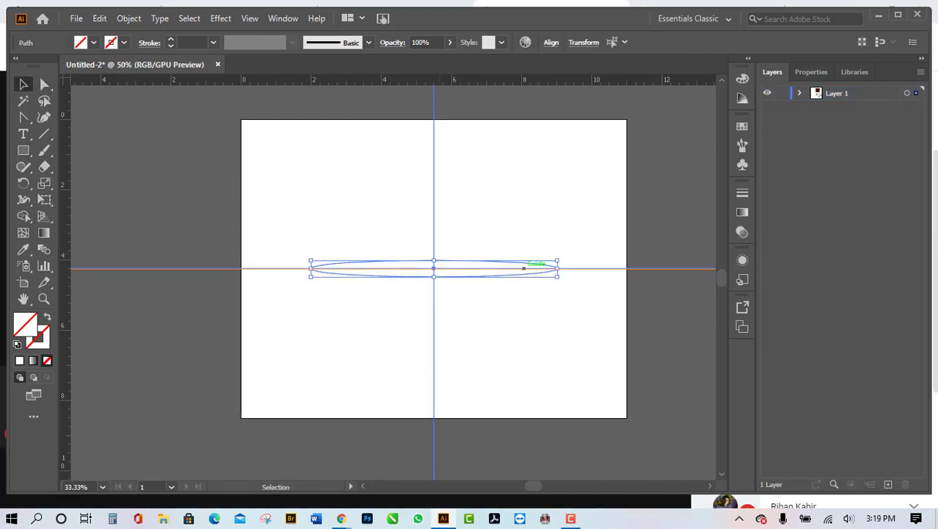
double_click(891, 96)
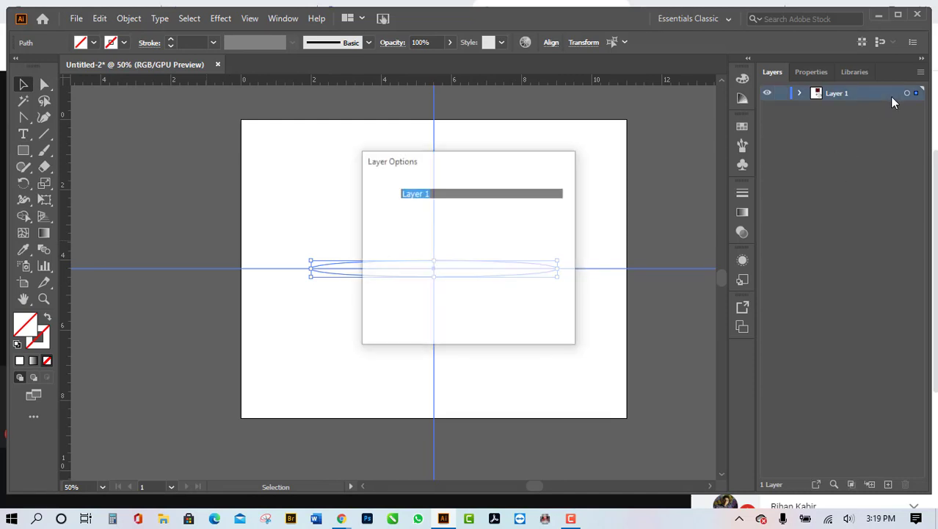
click(457, 192)
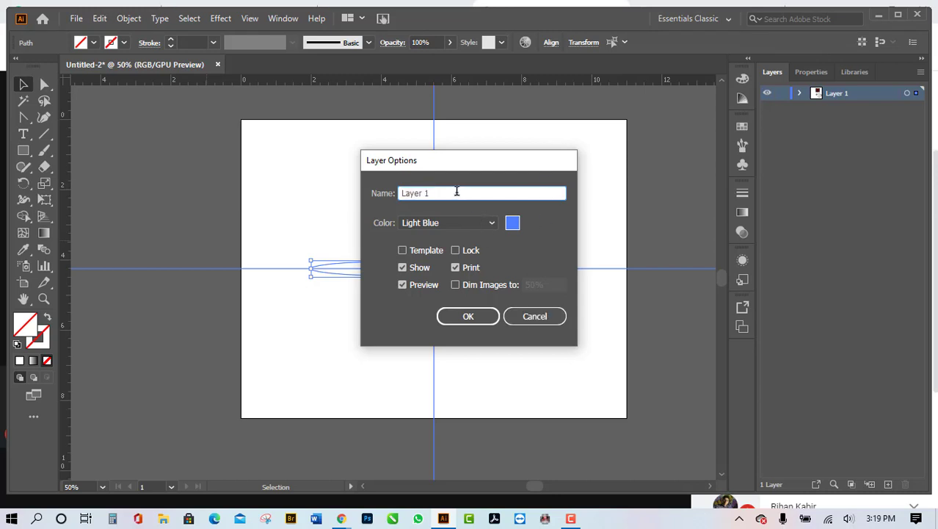
click(540, 316)
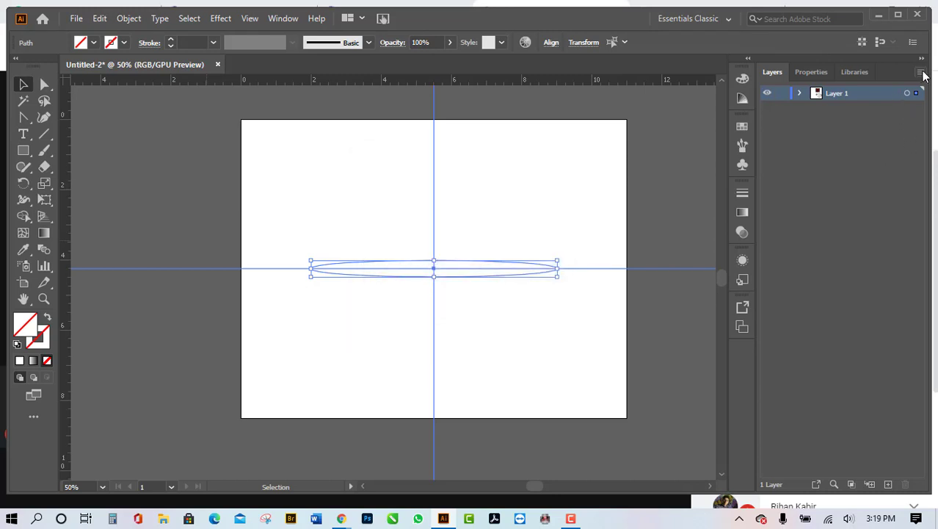
Step: Enlarge the layer rows by setting the row size to Other, 60 pixels
click(921, 72)
click(808, 418)
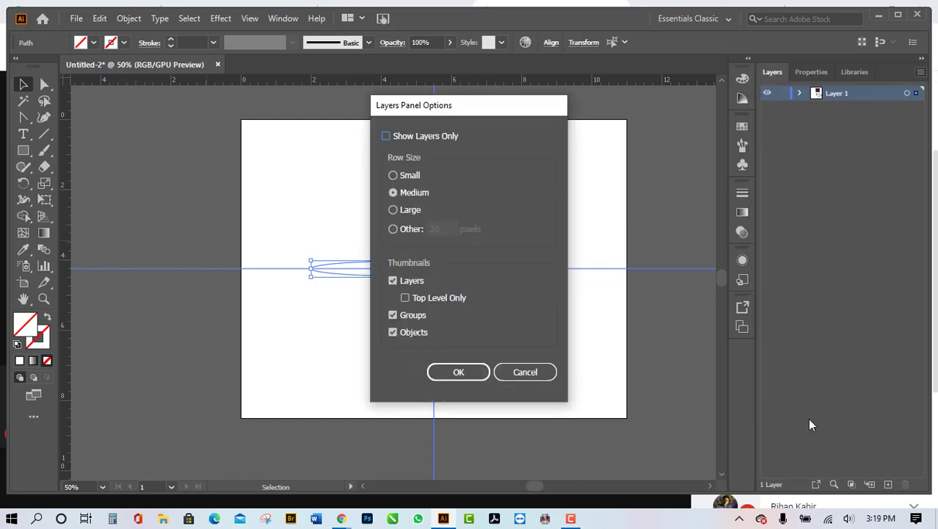
click(395, 228)
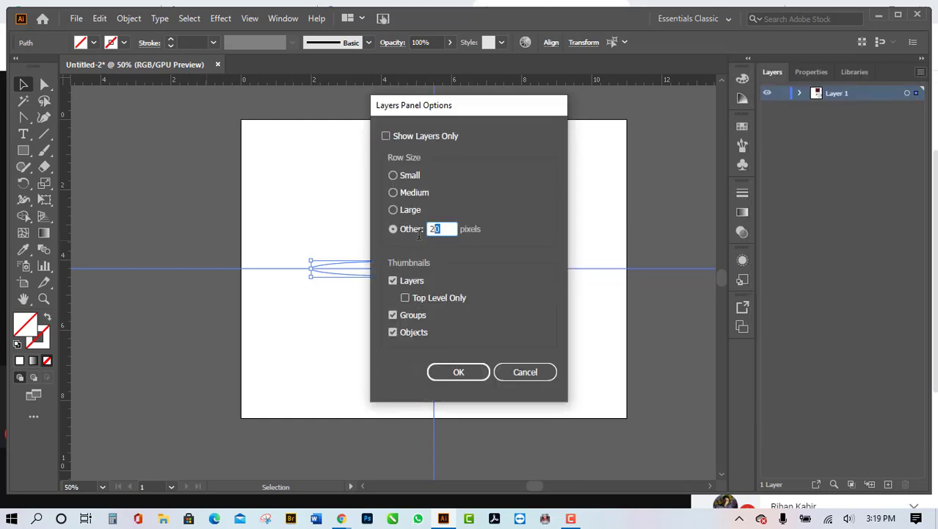
double_click(431, 229)
text(6)
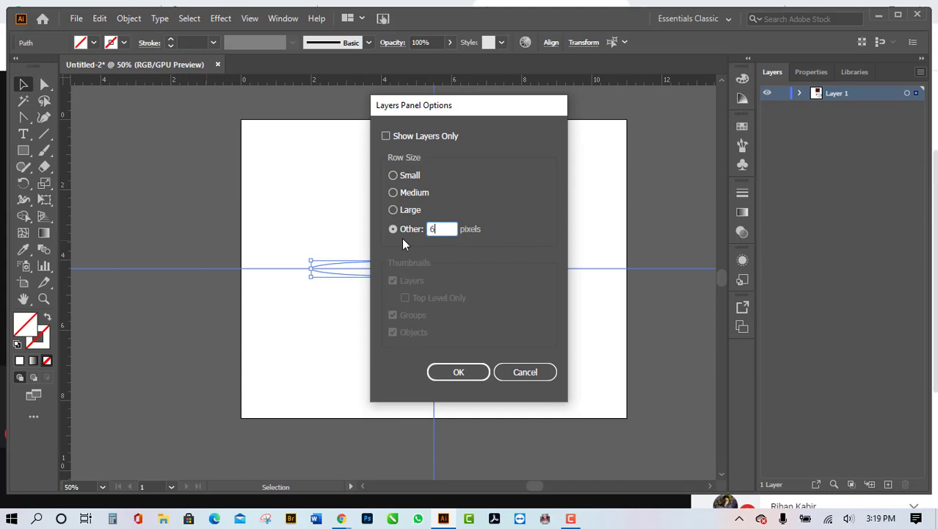
text(0)
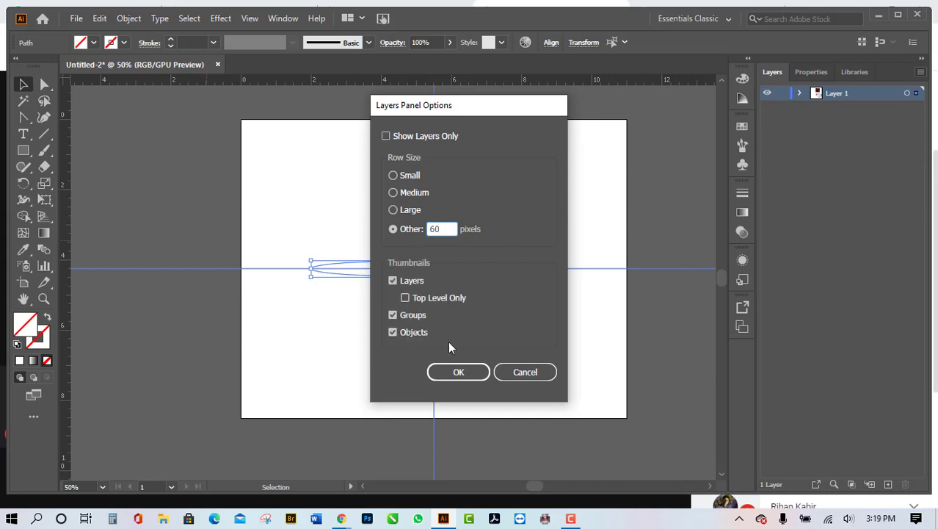
click(456, 373)
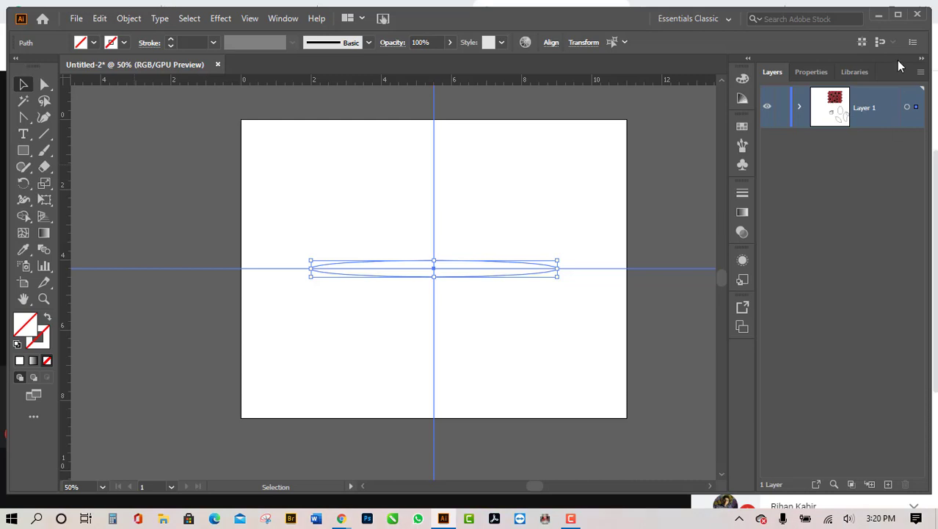
Step: Add a new layer above Layer 1, naming Layer 1 "Guide" and the new layer "Randon A"
click(887, 484)
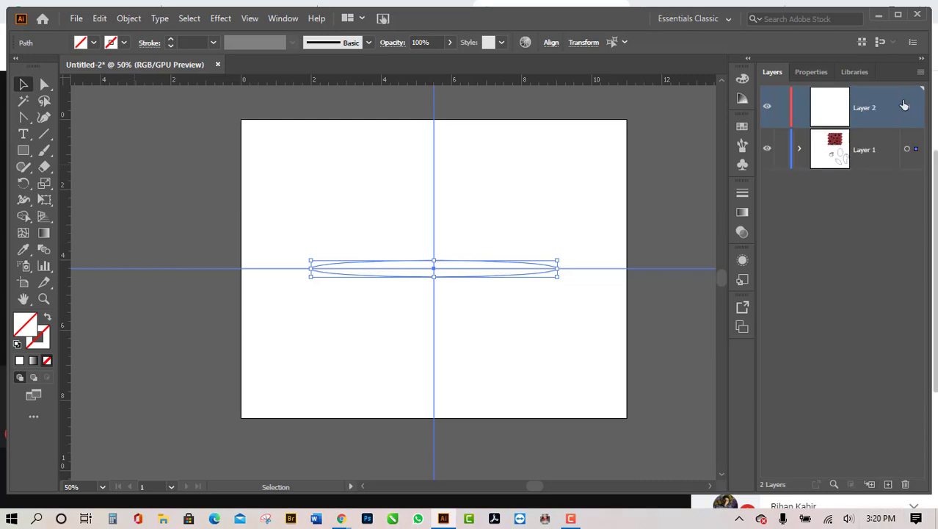
click(875, 151)
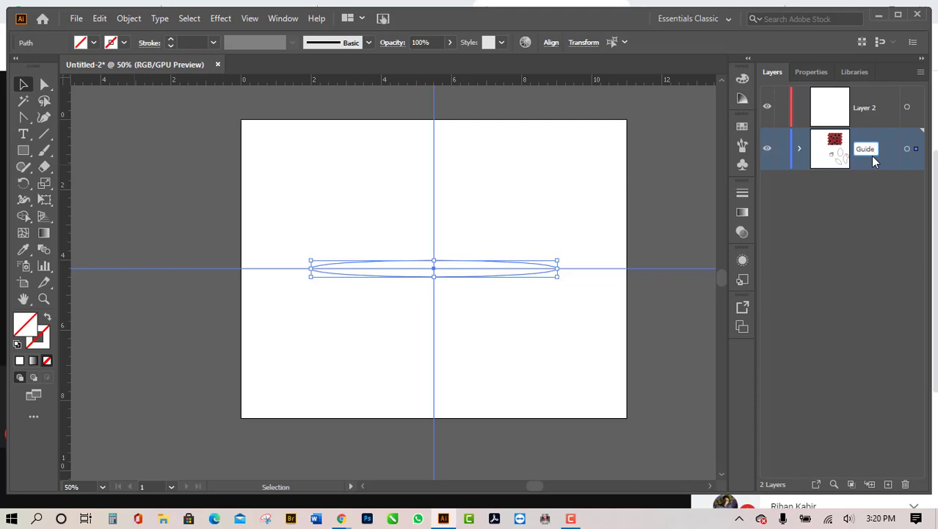
click(877, 110)
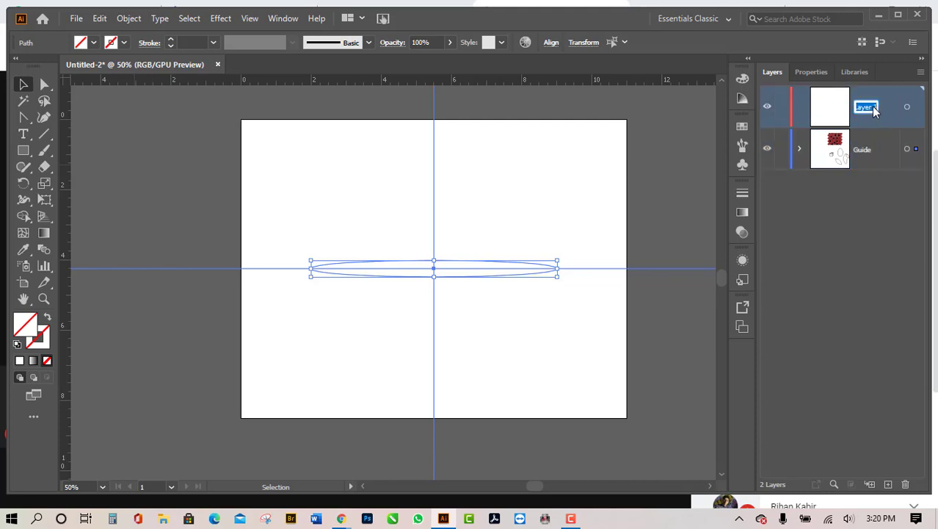
text(andon A)
click(602, 317)
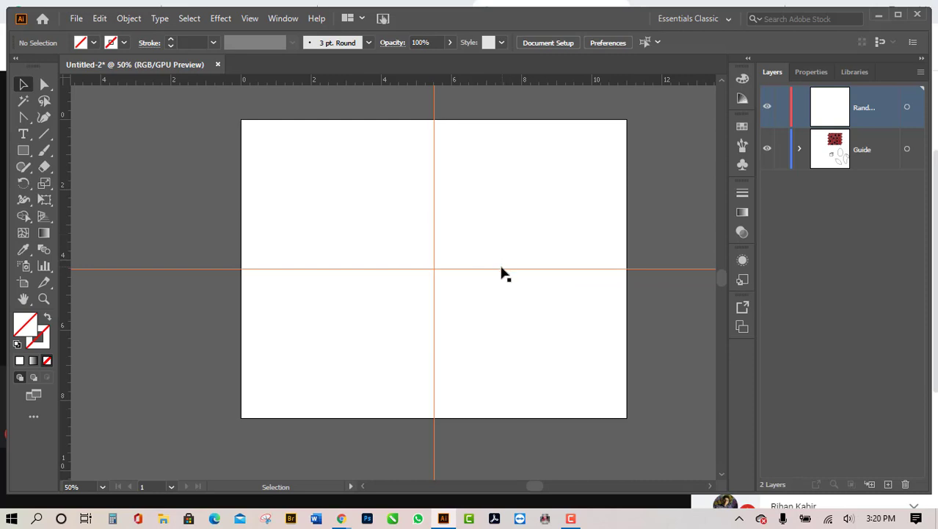
Step: Delete the flat ellipse at the artboard's centre, keeping both guides
drag(459, 203, 510, 301)
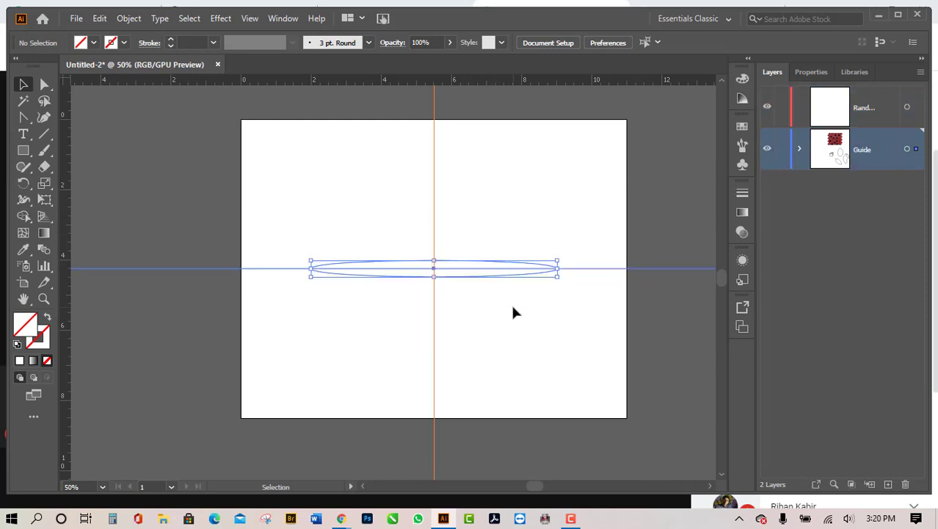
click(510, 304)
click(484, 278)
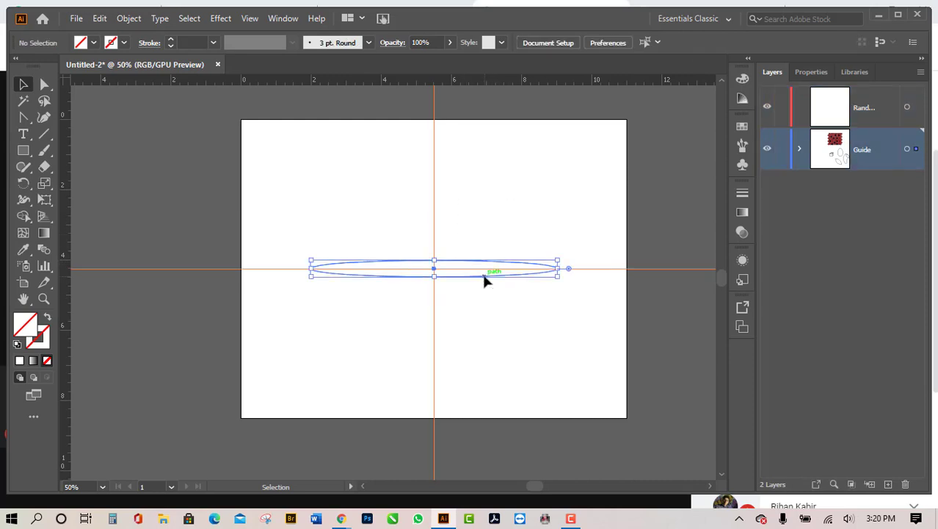
key(Delete)
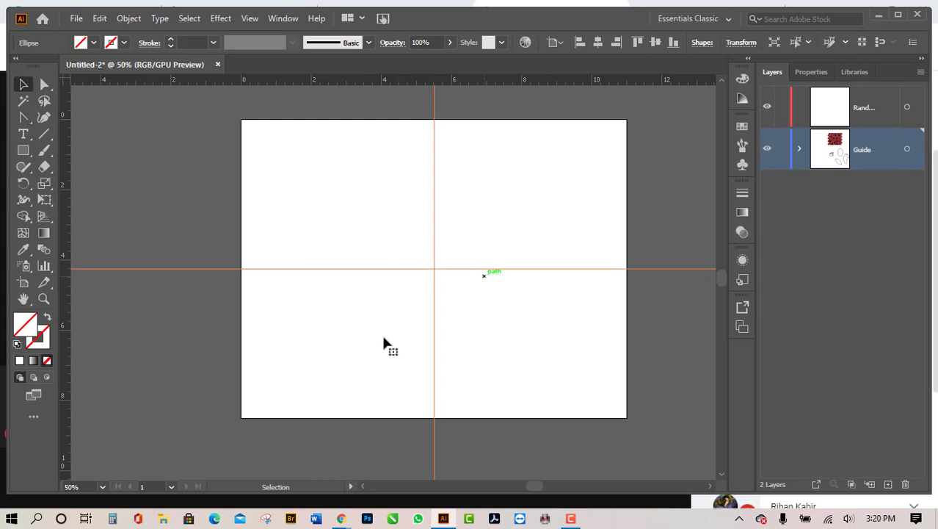
Step: Lock the horizontal and vertical guides that cross at the artboard's centre
scroll(145, 359, down, 3)
scroll(268, 373, up, 1)
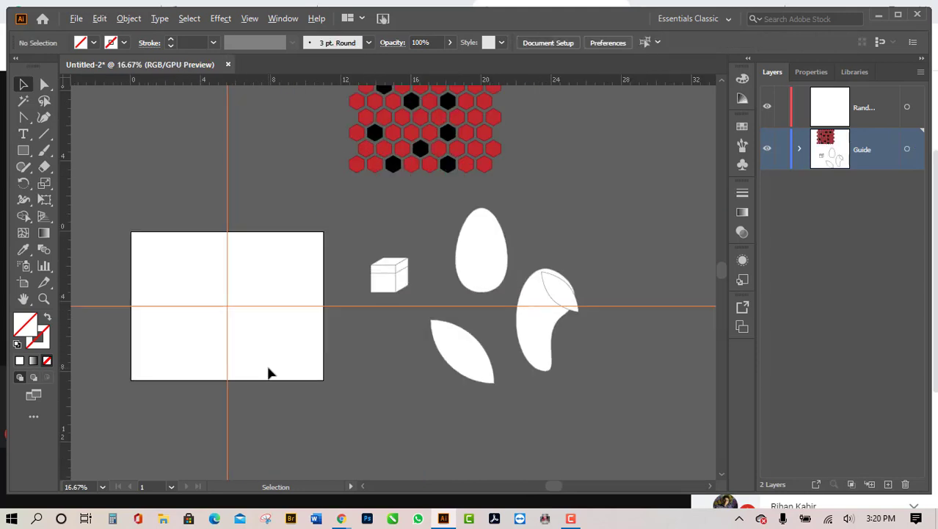
scroll(356, 290, up, 2)
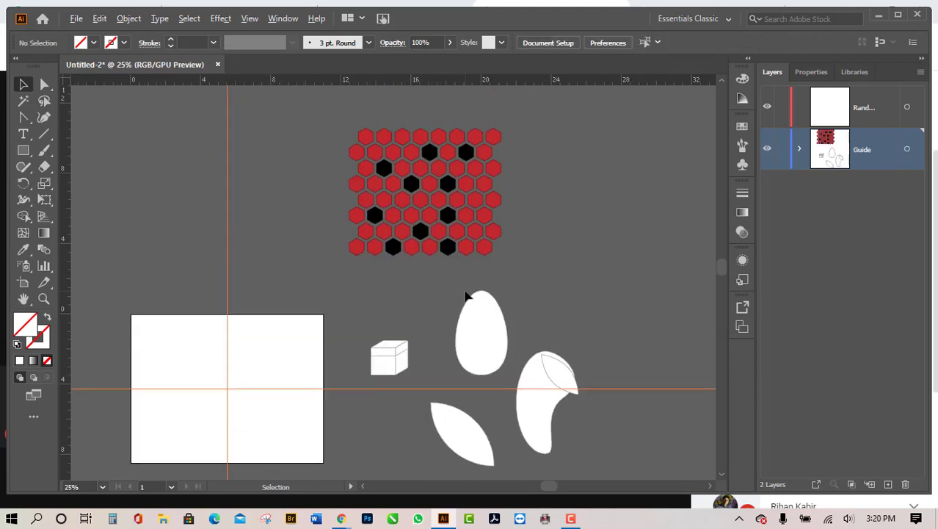
scroll(462, 295, down, 1)
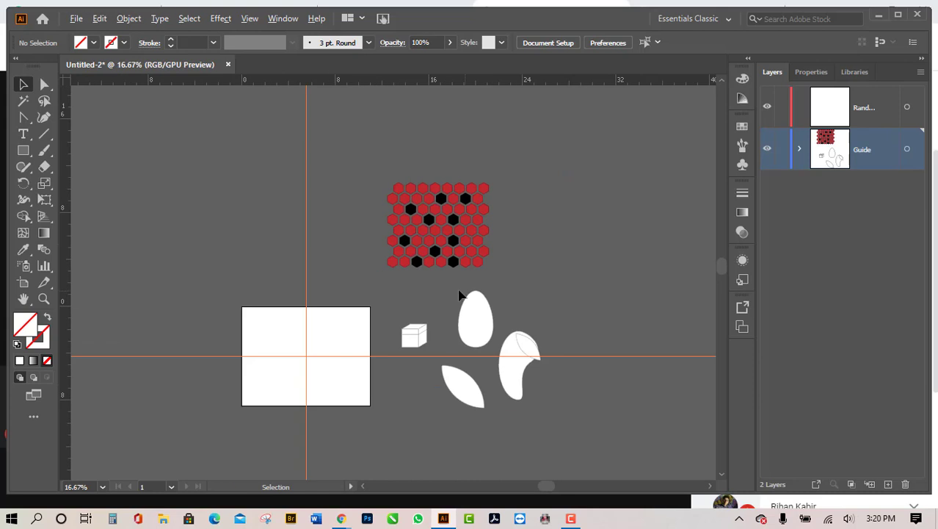
right_click(575, 355)
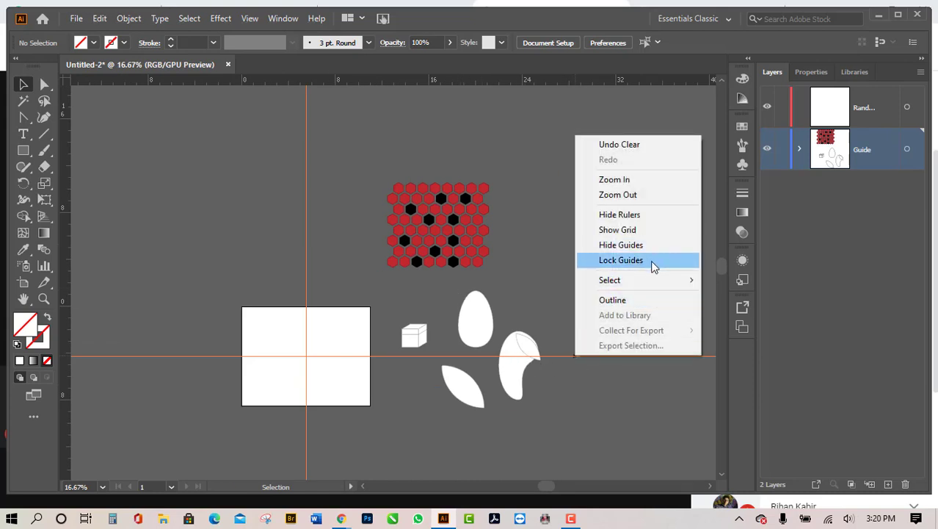
click(319, 412)
scroll(320, 376, up, 5)
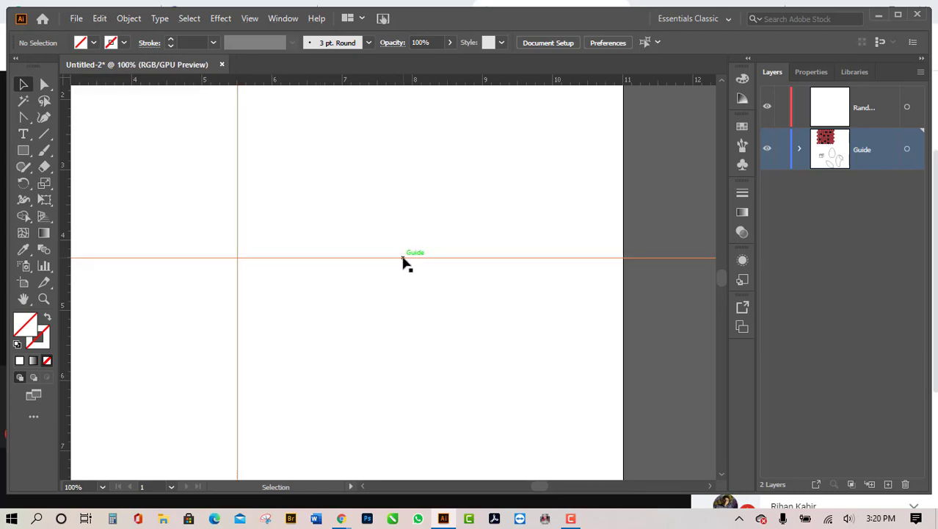
right_click(403, 261)
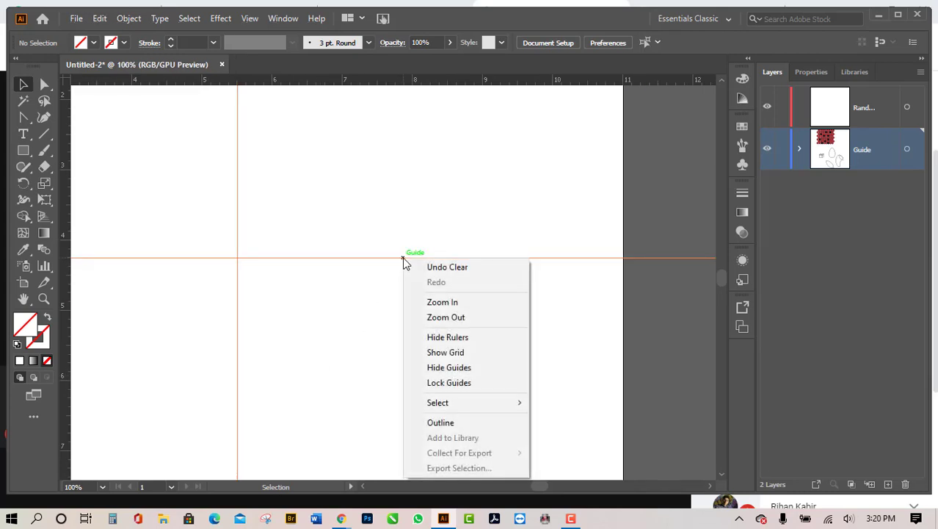
click(464, 386)
key(ctrl+minus)
key(ctrl+minus)
key(ctrl+minus)
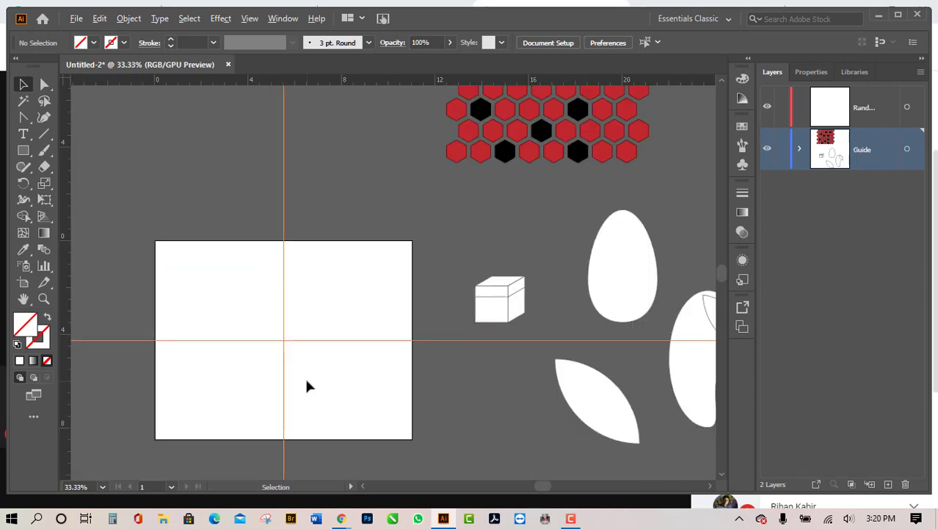
scroll(350, 391, down, 2)
scroll(351, 383, up, 2)
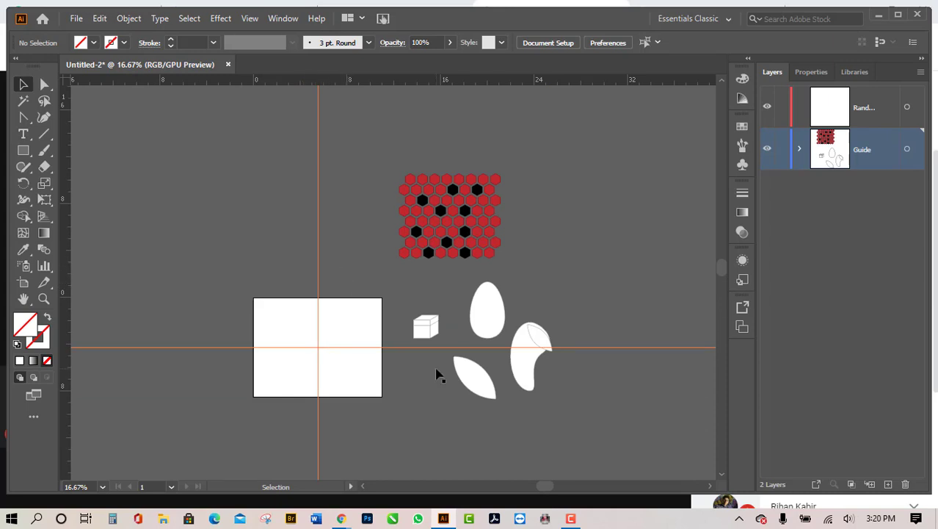
scroll(436, 375, up, 2)
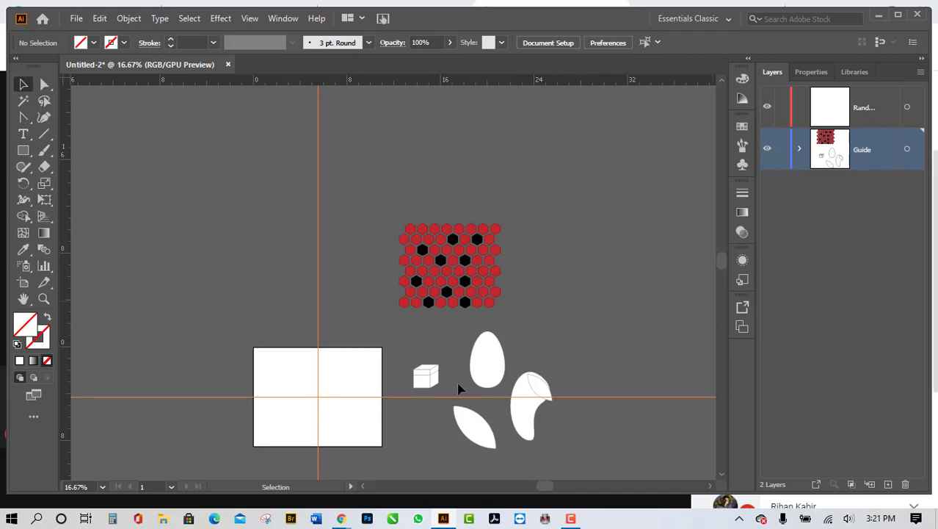
scroll(458, 385, down, 1)
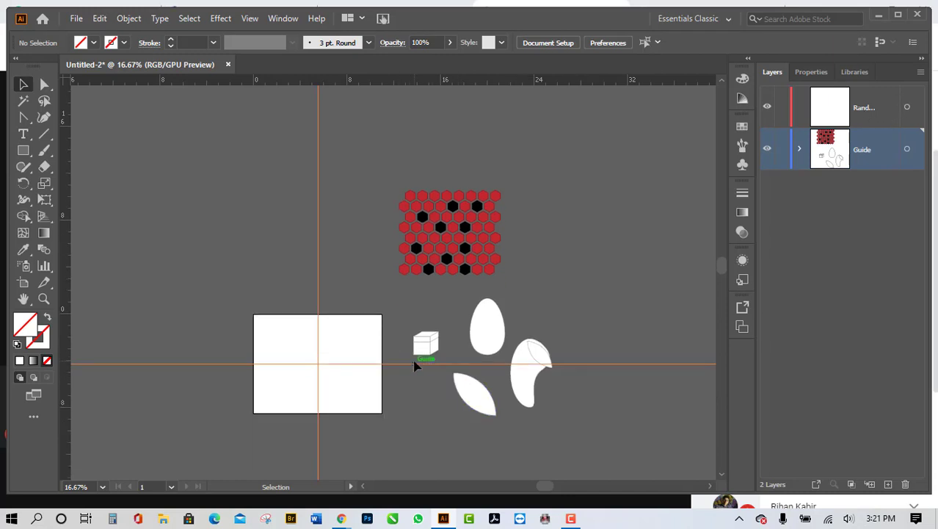
scroll(417, 362, up, 1)
scroll(415, 365, down, 1)
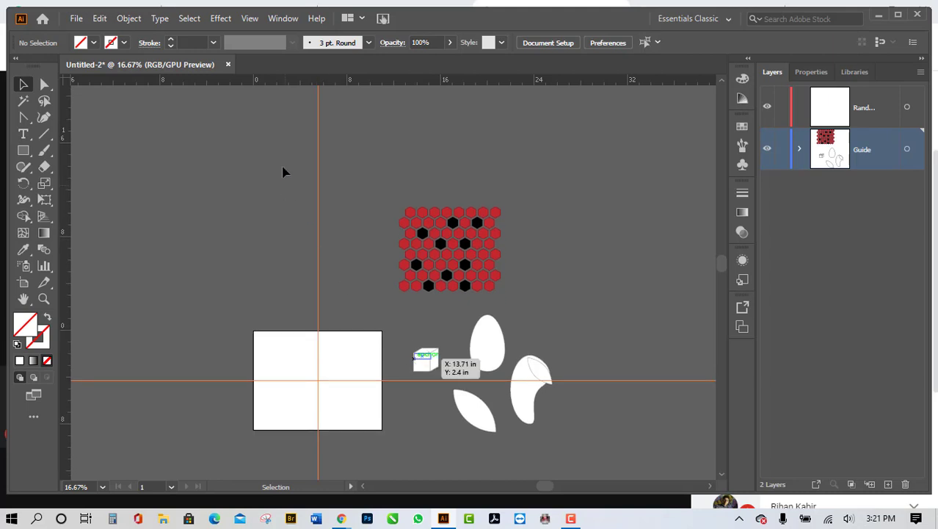
Step: Select all the artwork beside the artboard, first by area and again with Select All, clearing the selection each time
drag(282, 136, 625, 451)
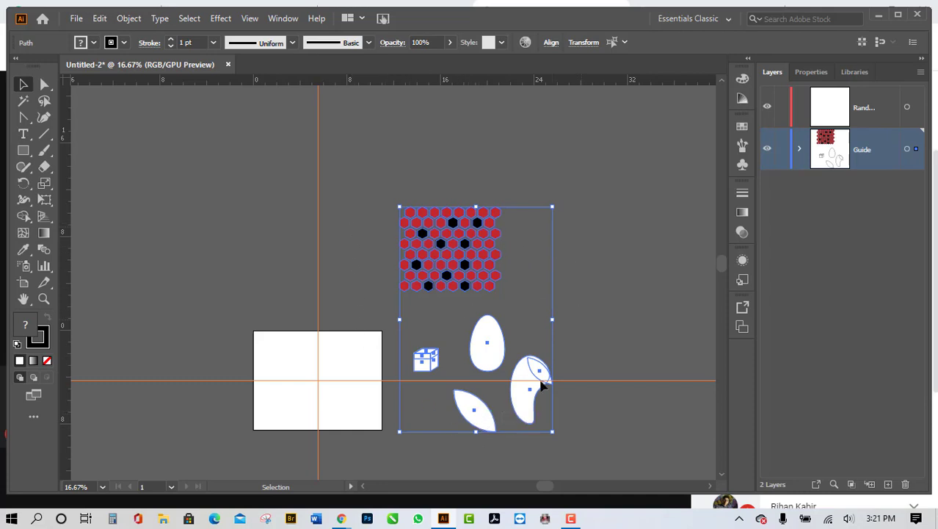
click(598, 304)
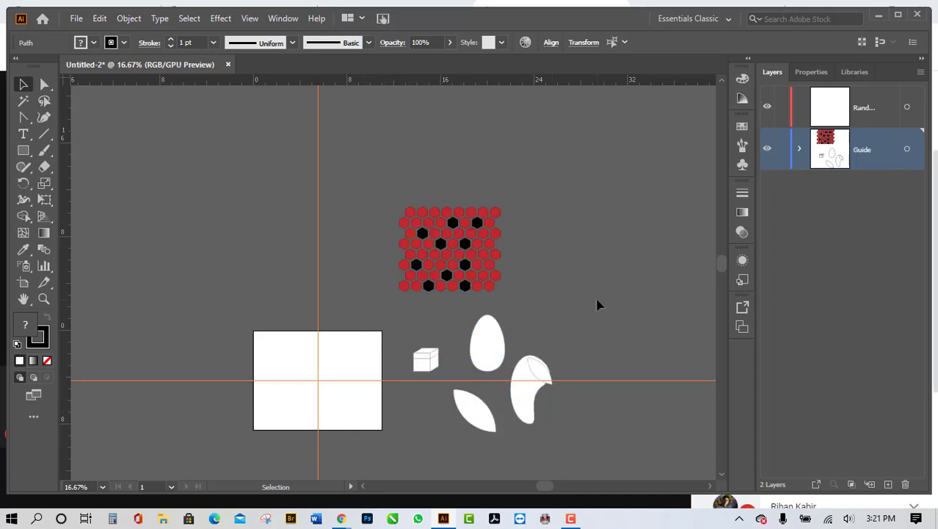
key(a)
key(ctrl+a)
key(v)
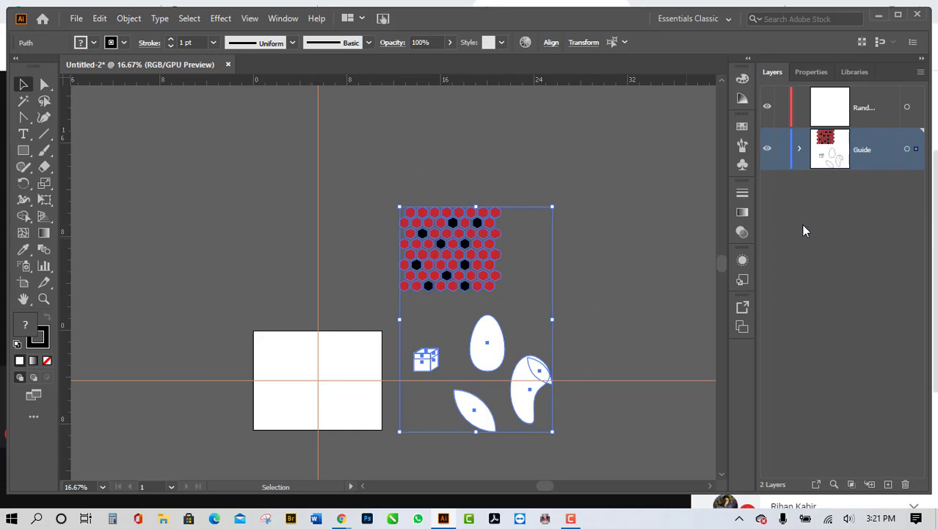
click(634, 250)
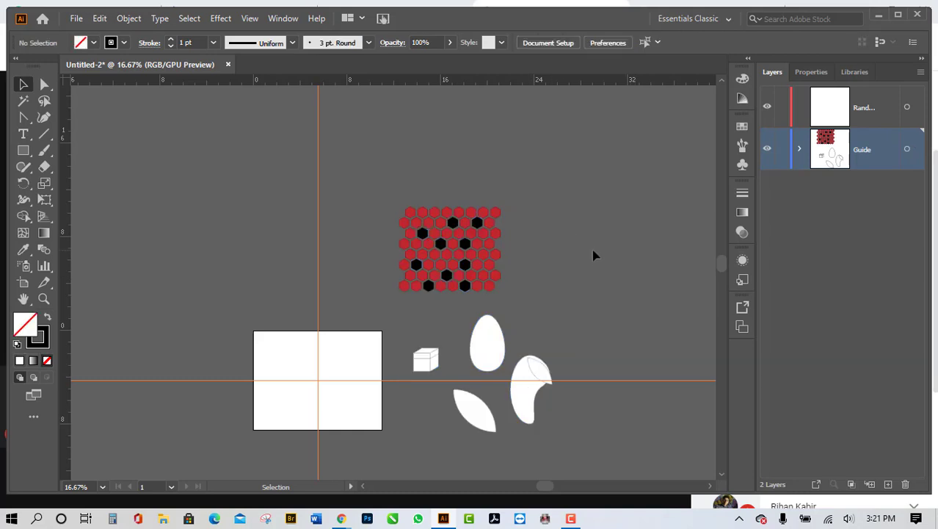
Step: Select the egg shape together with three black hexagons from the red pattern, and clear the selection
click(492, 357)
click(551, 345)
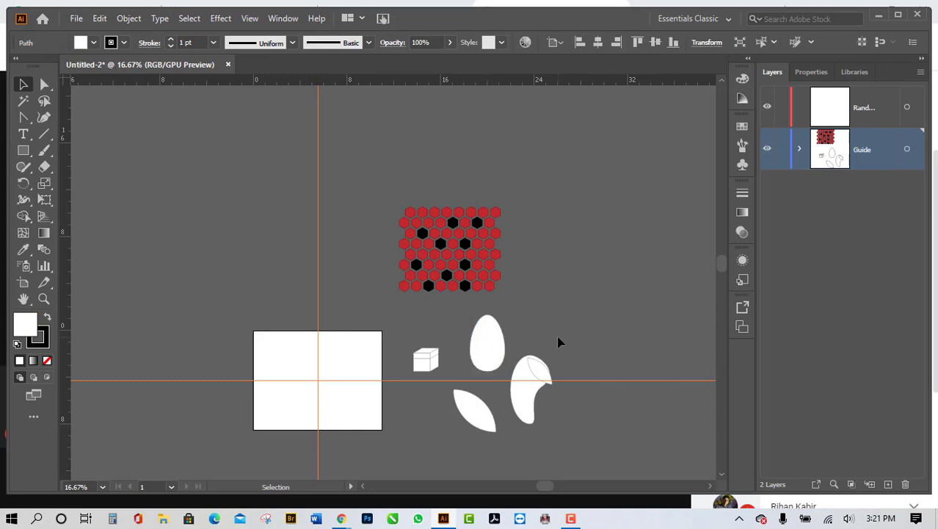
click(491, 355)
click(571, 326)
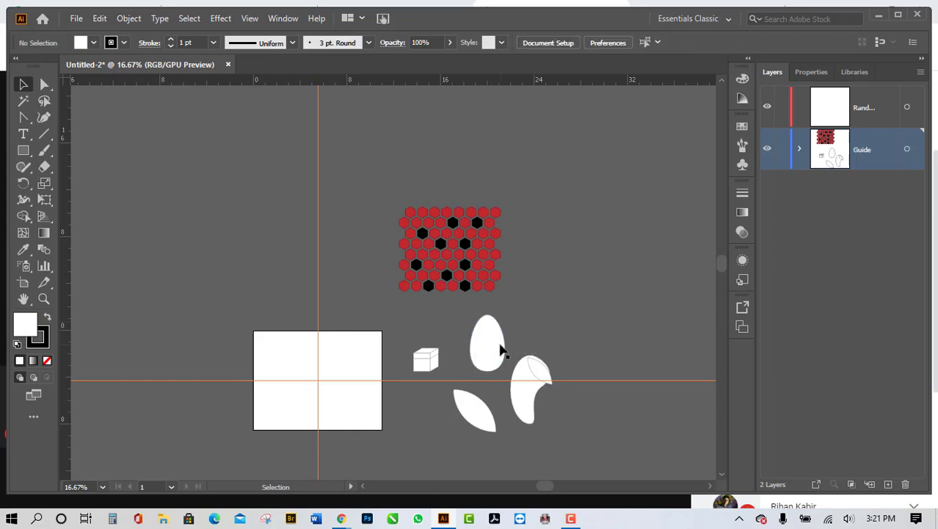
click(500, 351)
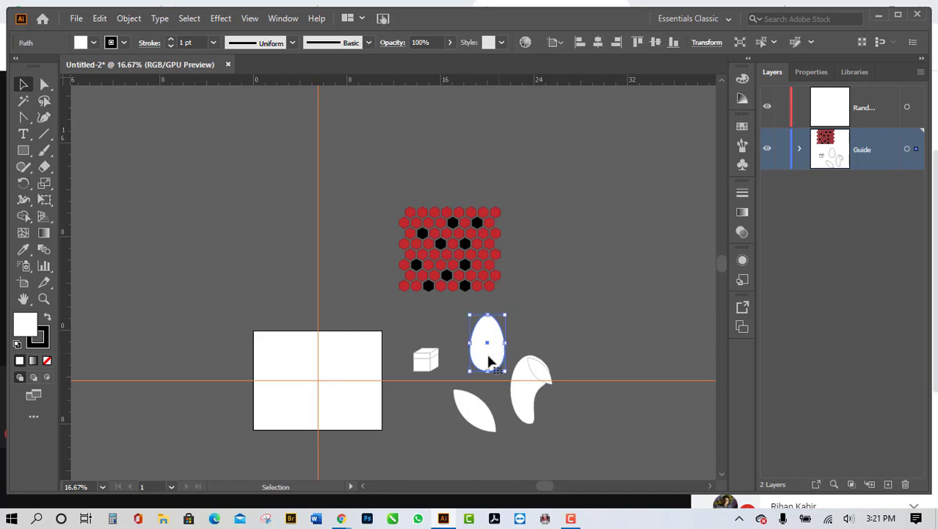
shift+click(466, 264)
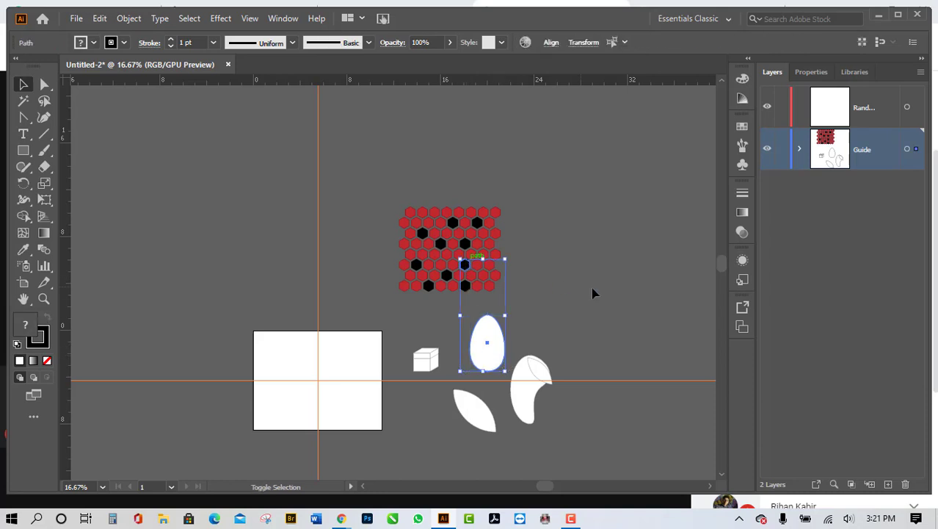
shift+click(453, 222)
shift+click(477, 222)
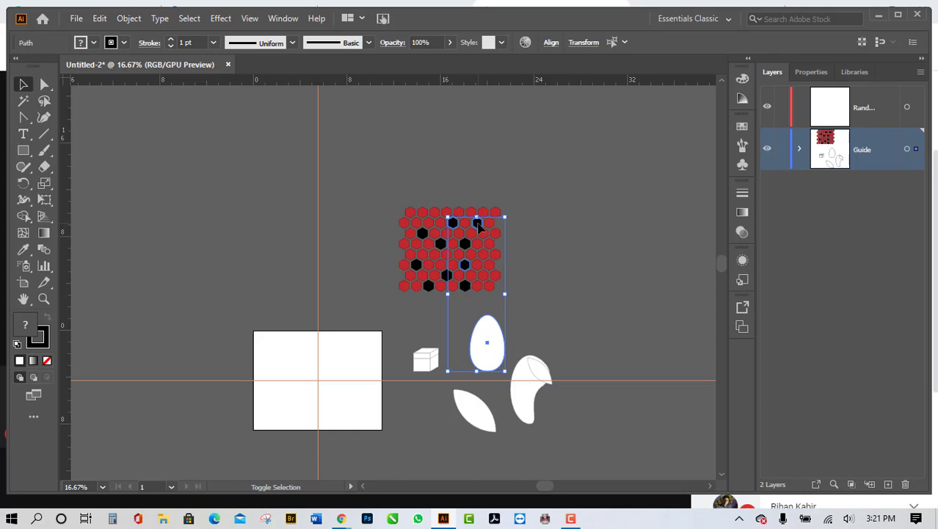
click(578, 270)
Step: Select all the artwork in the document, including the hexagon pattern, box, egg and leaf shapes
scroll(262, 417, down, 2)
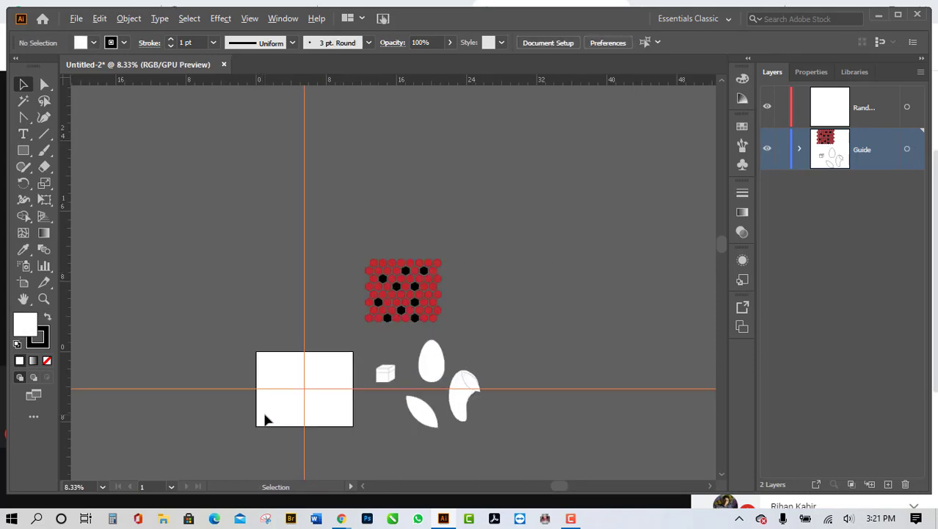
scroll(431, 430, up, 2)
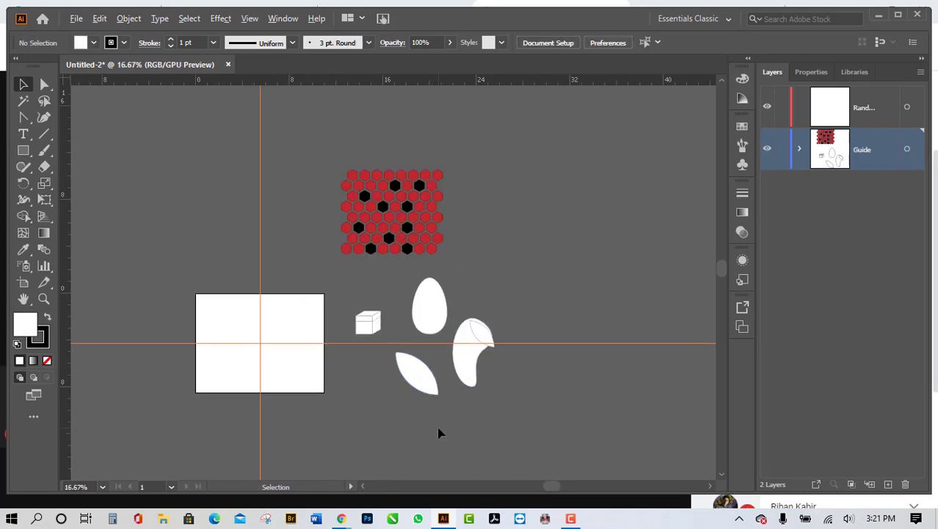
scroll(438, 433, down, 1)
key(ctrl+a)
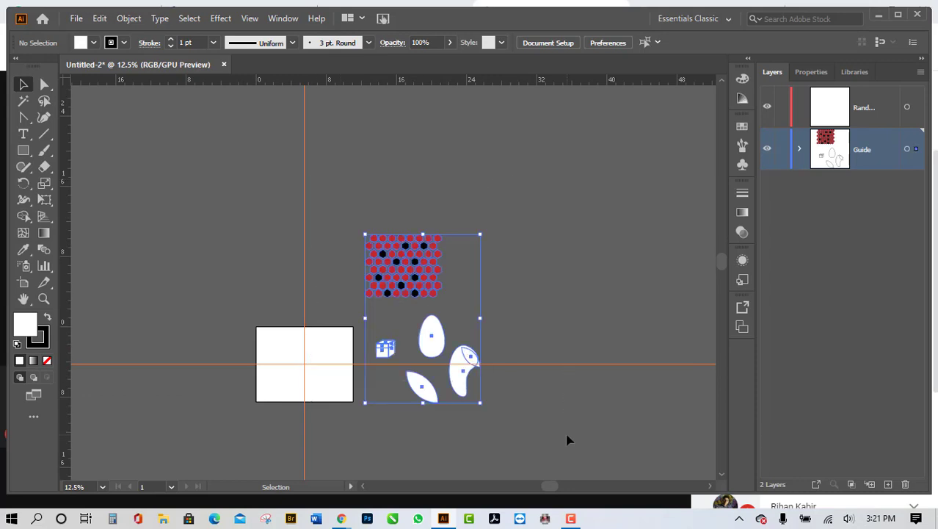
scroll(475, 393, down, 2)
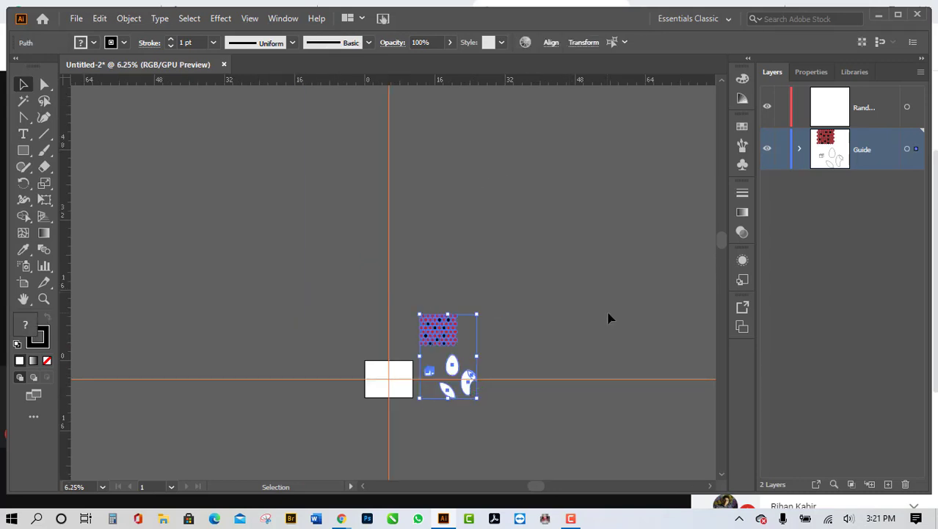
scroll(466, 380, up, 2)
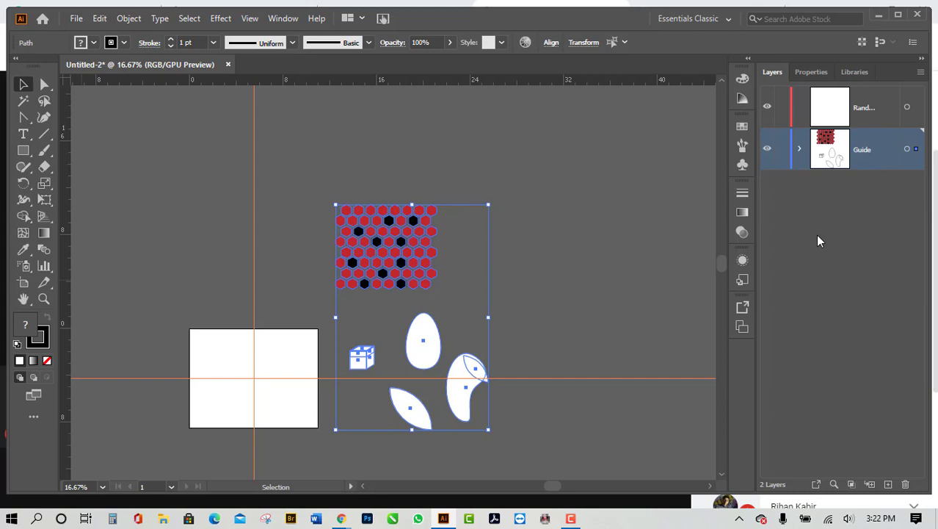
Step: Open the options for a new layer above Guide, view its colour picker, and cancel without changing anything
alt+click(889, 487)
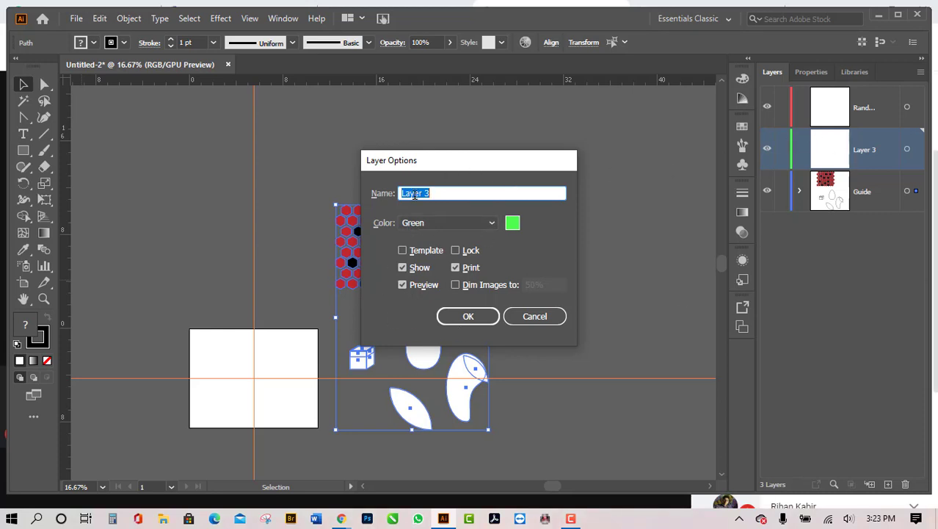
click(512, 224)
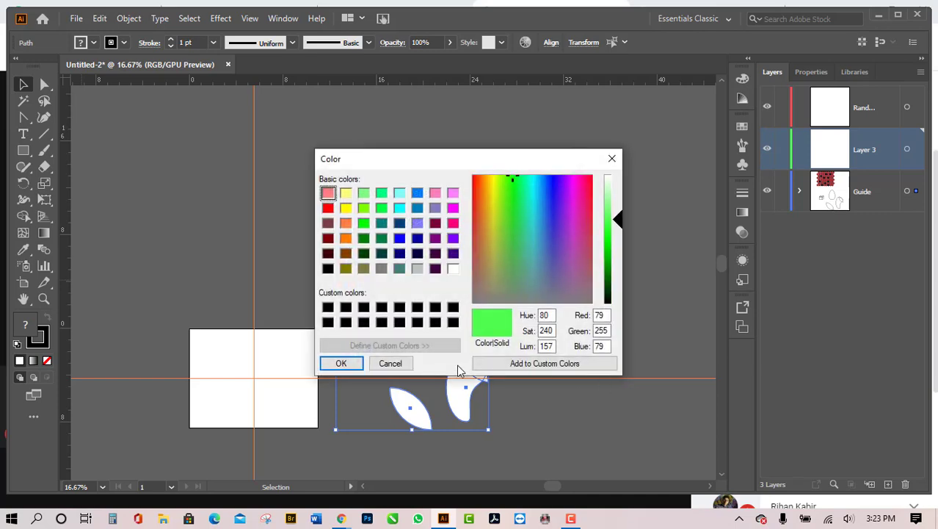
click(389, 363)
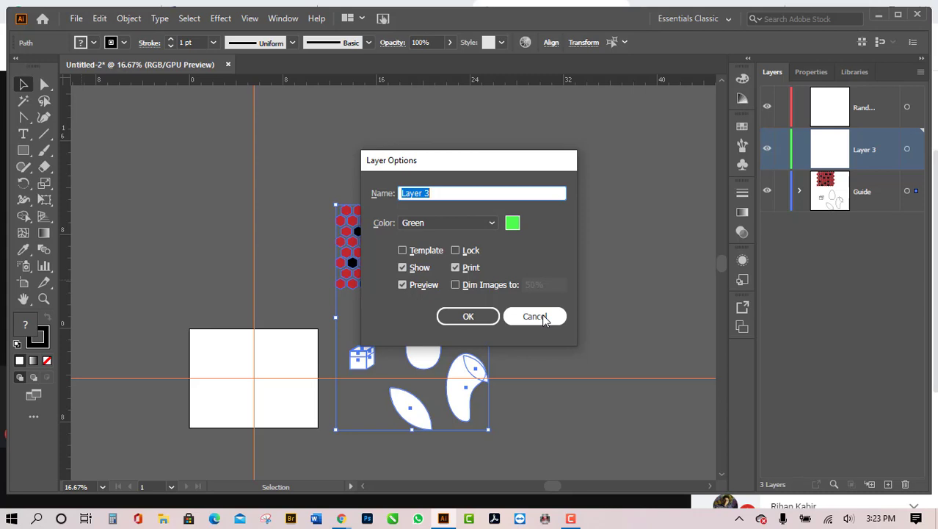
click(535, 316)
key(ctrl+z)
key(a)
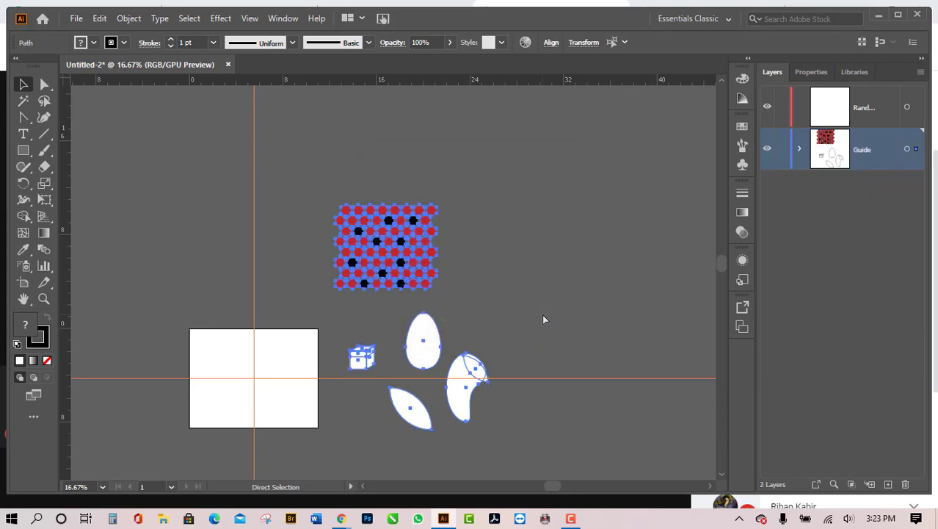
Step: Add a new layer at the top of the layer stack, above Randon A
key(ctrl+shift+z)
key(v)
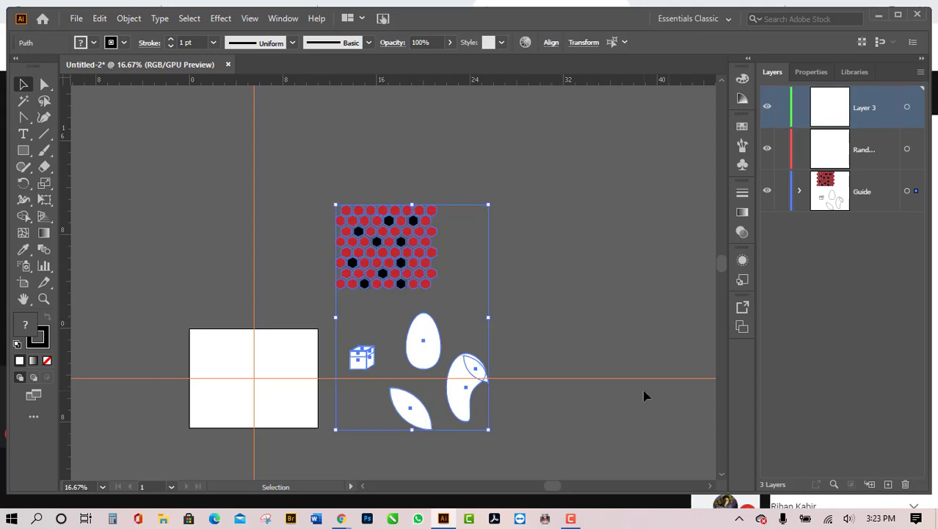
Step: Delete all the selected artwork, undo the deletion and deselect everything
key(Delete)
key(a)
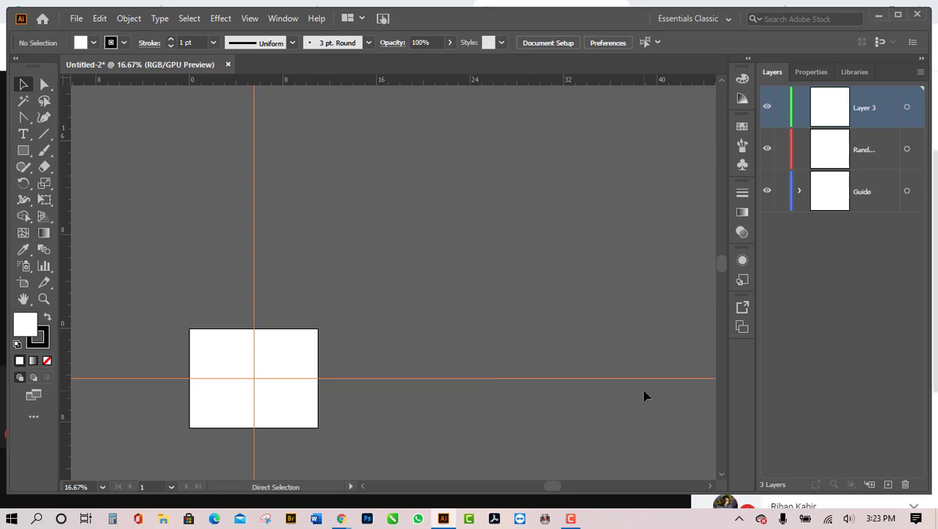
key(ctrl+z)
key(v)
click(581, 276)
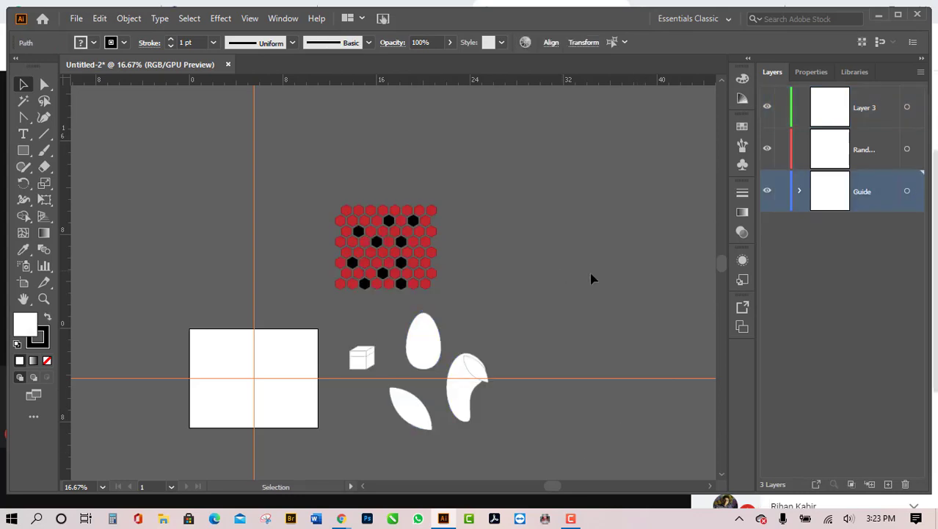
Step: Open the options for a new layer between Layer 3 and Randon A, and cancel its creation
click(866, 107)
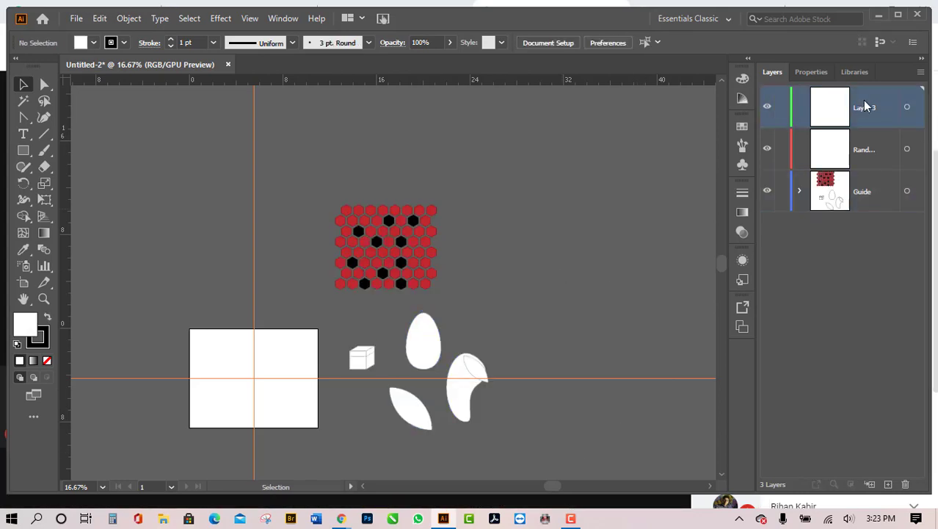
key(a)
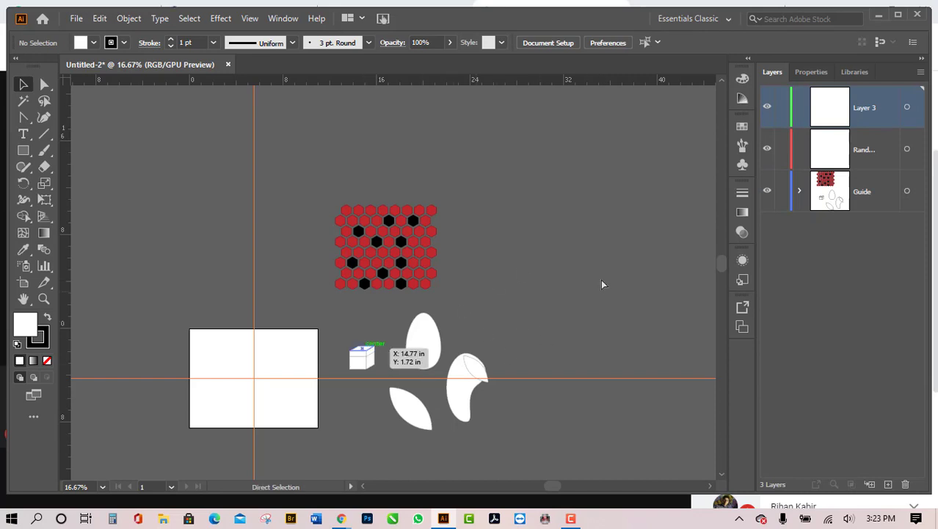
key(alt)
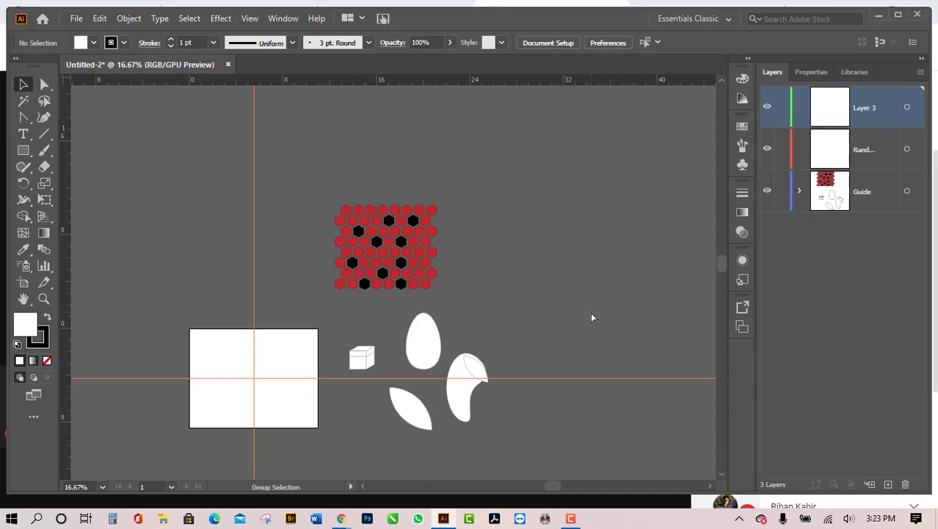
key(ctrl+alt+l)
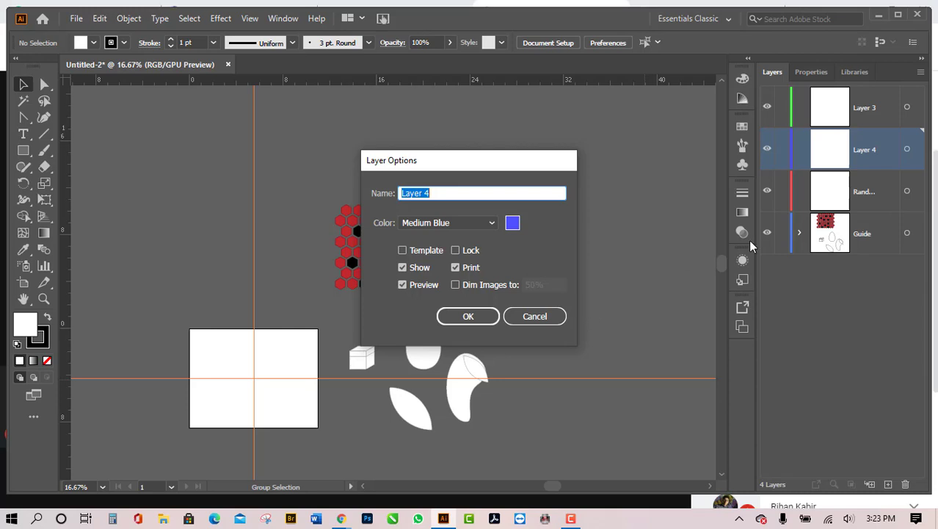
drag(450, 193, 357, 200)
click(552, 317)
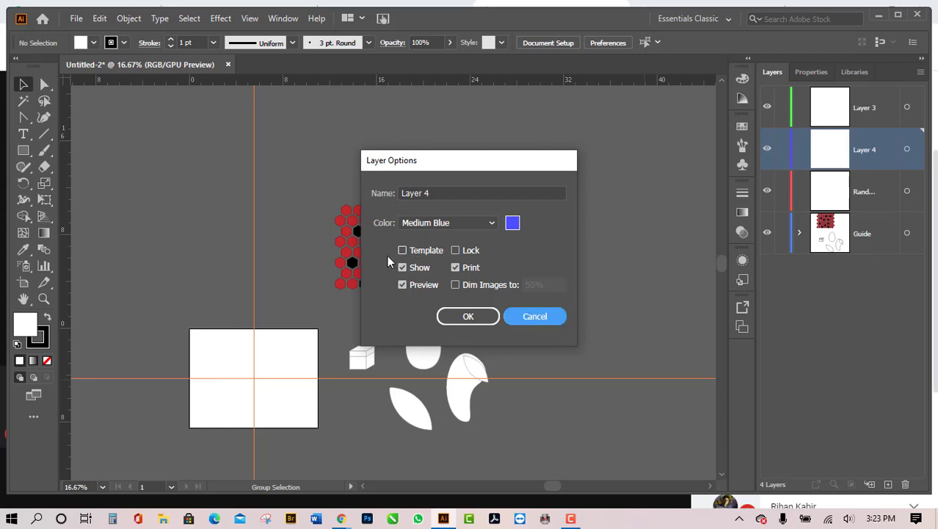
click(538, 315)
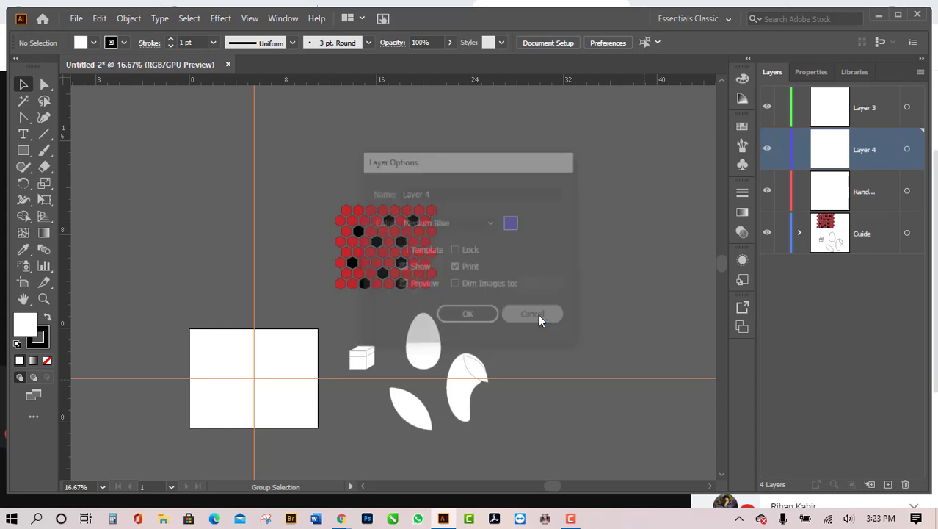
Step: Delete the empty Layer 3, leaving only the Randon A and Guide layers
click(864, 109)
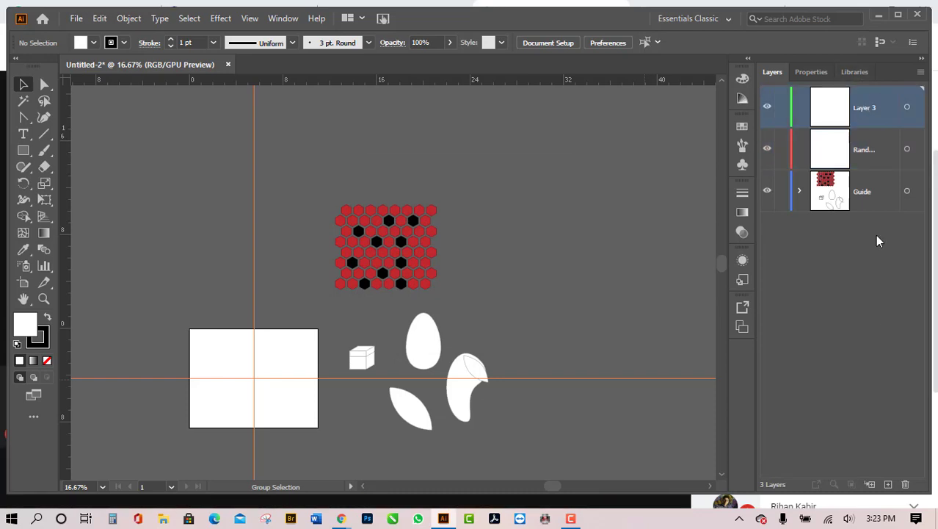
click(905, 484)
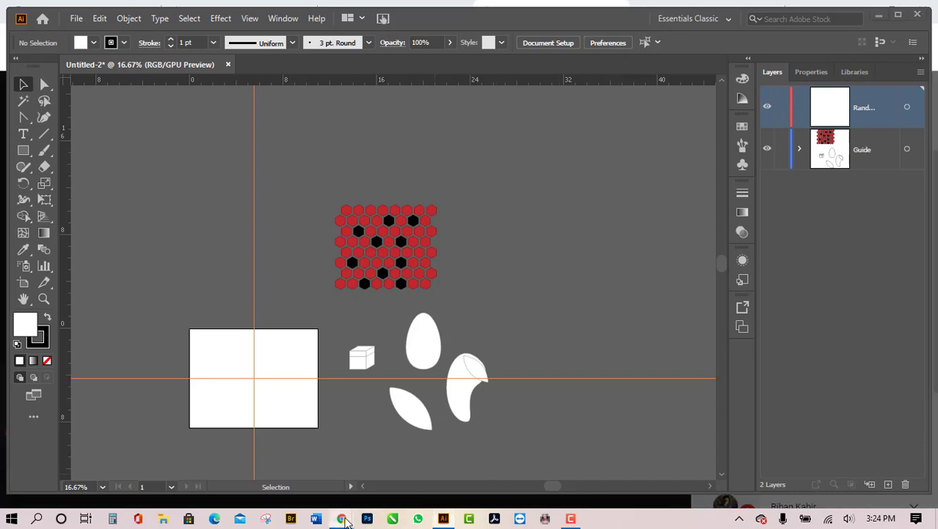
Step: Switch to the Google Meet call in Chrome, admit the person waiting to join, and return to Illustrator
mouse_move(343, 520)
click(283, 468)
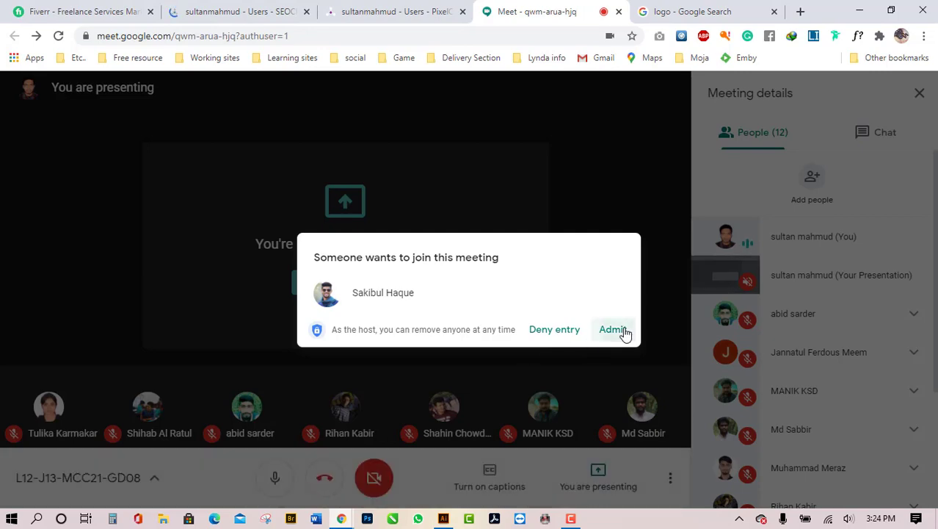
click(620, 332)
click(860, 11)
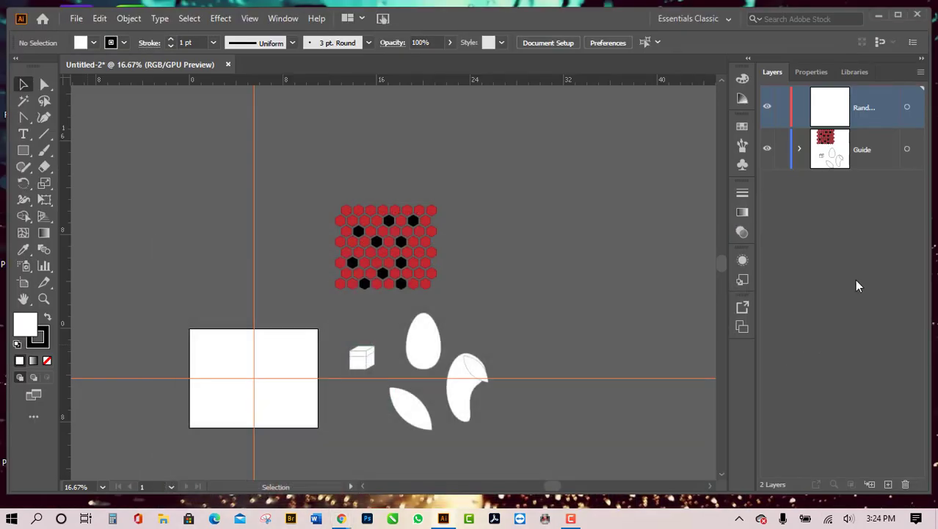
Step: Select the hexagon pattern and shapes beside the artboard, check the Google Meet call in Chrome, and return to Illustrator
drag(328, 172, 508, 456)
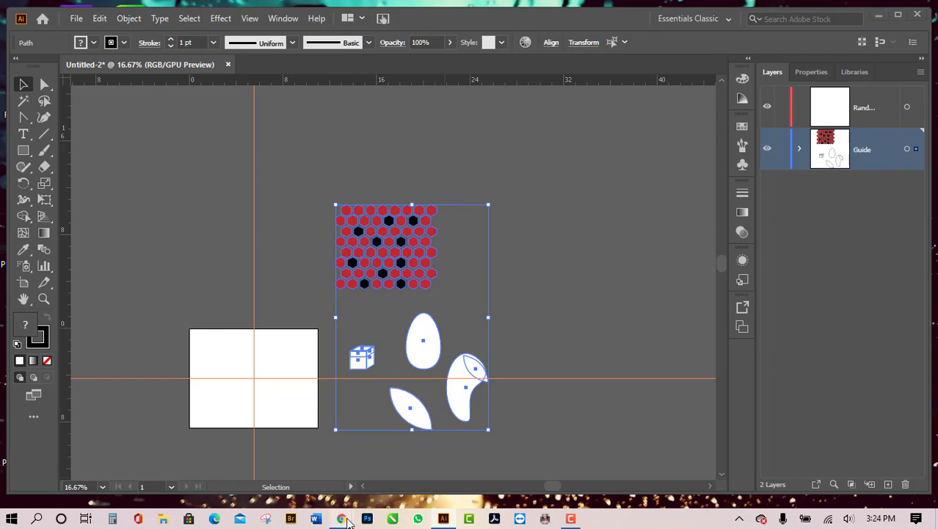
mouse_move(346, 520)
click(297, 467)
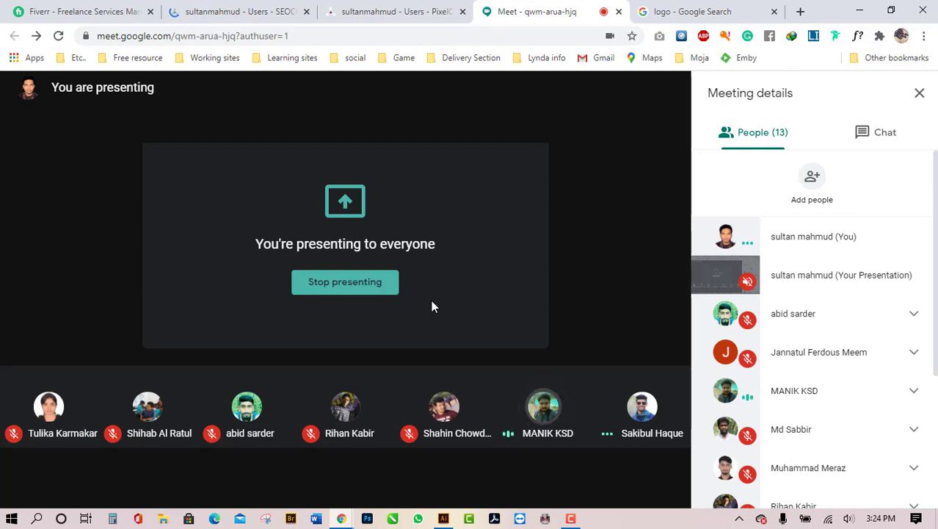
mouse_move(606, 450)
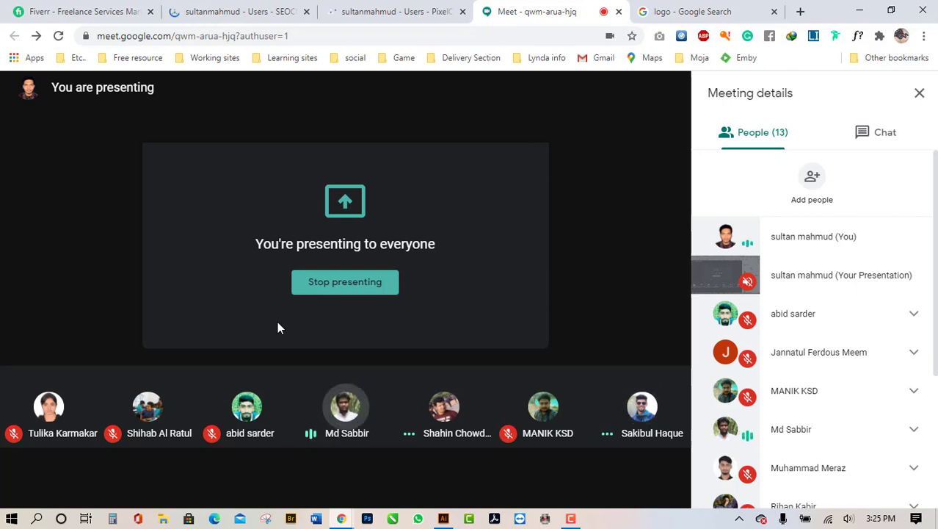
mouse_move(346, 405)
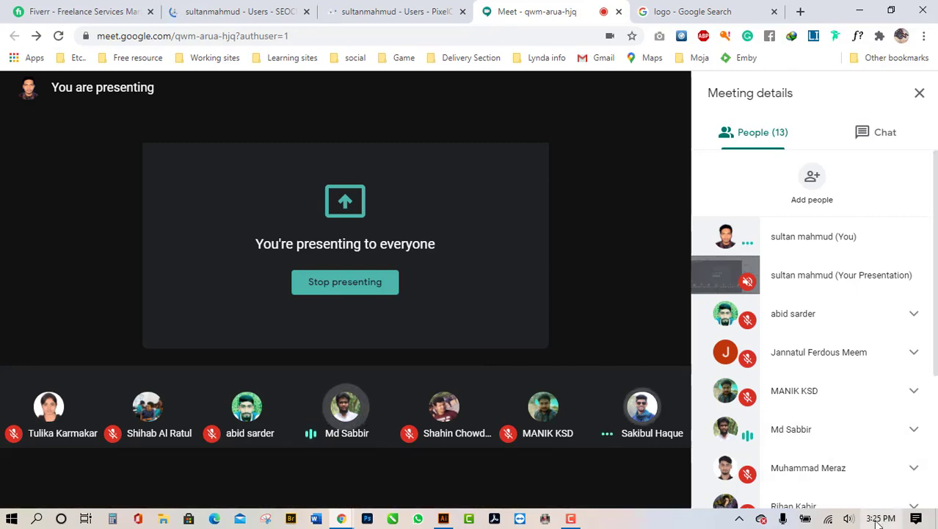
mouse_move(591, 331)
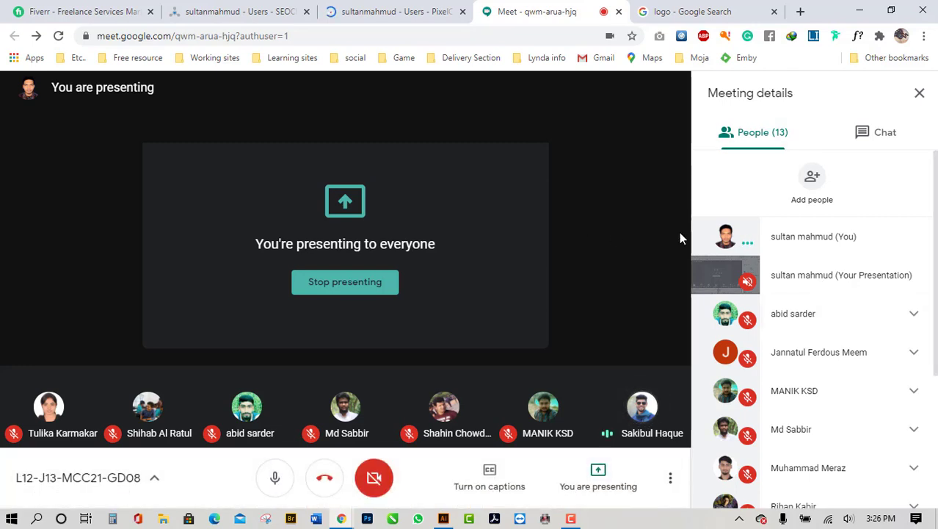
click(860, 10)
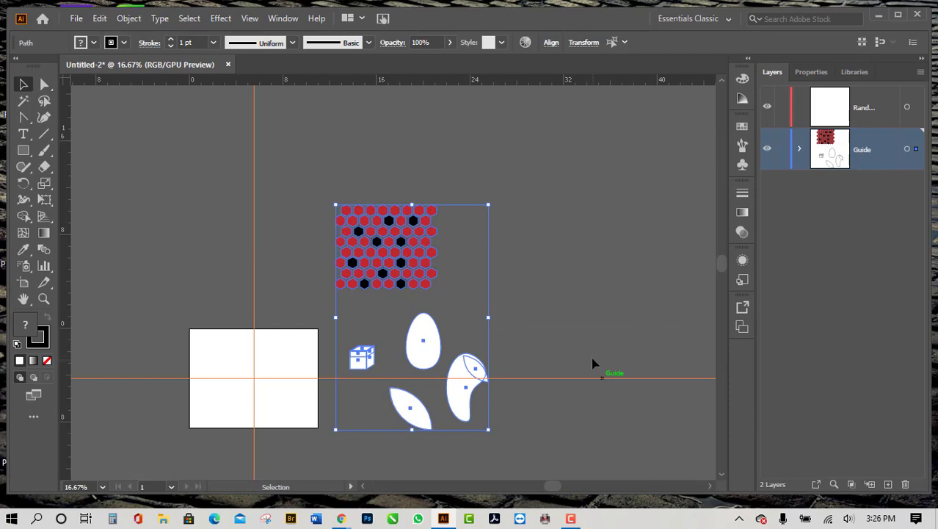
scroll(594, 364, down, 2)
scroll(525, 410, up, 1)
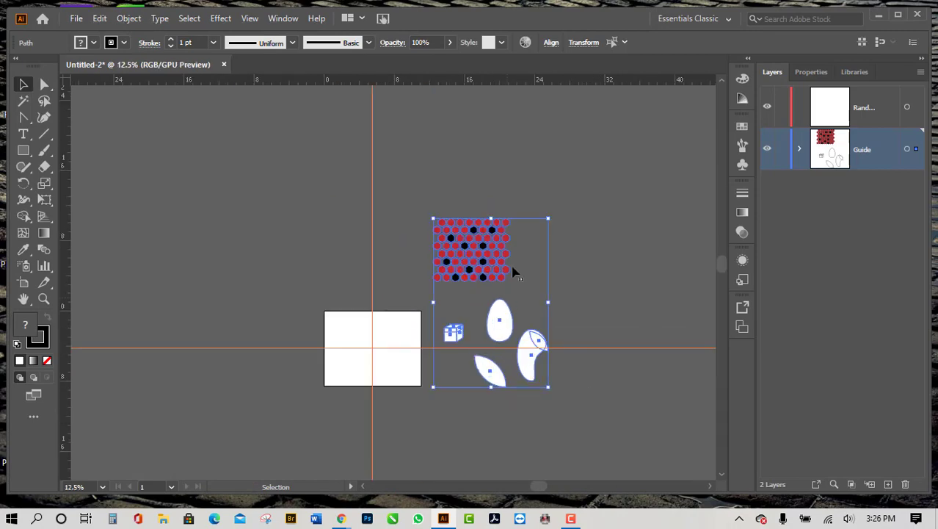
scroll(488, 314, up, 1)
scroll(464, 365, up, 1)
scroll(437, 392, down, 1)
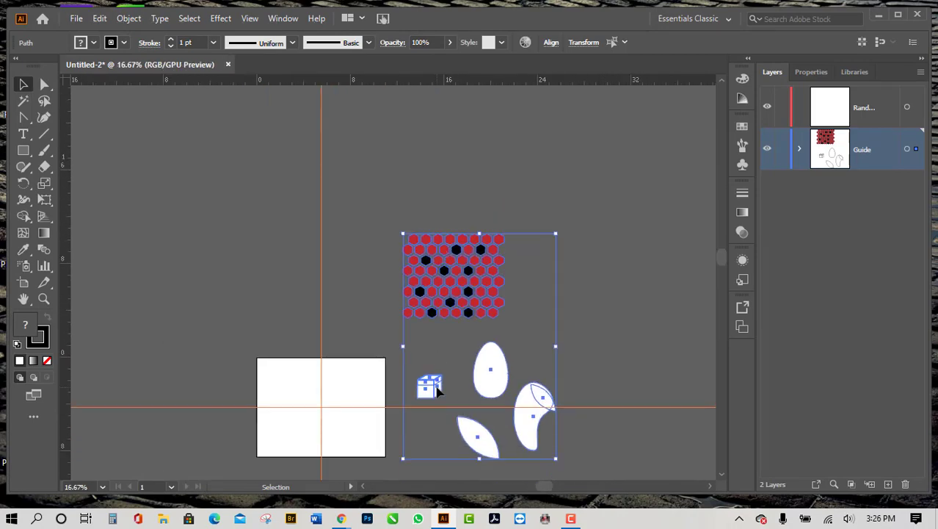
scroll(433, 389, down, 1)
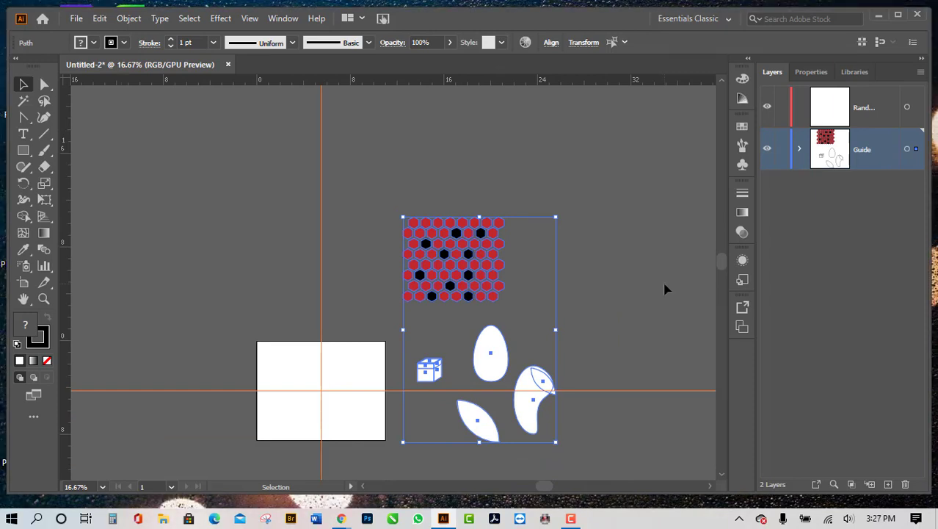
scroll(476, 358, down, 3)
scroll(476, 357, up, 1)
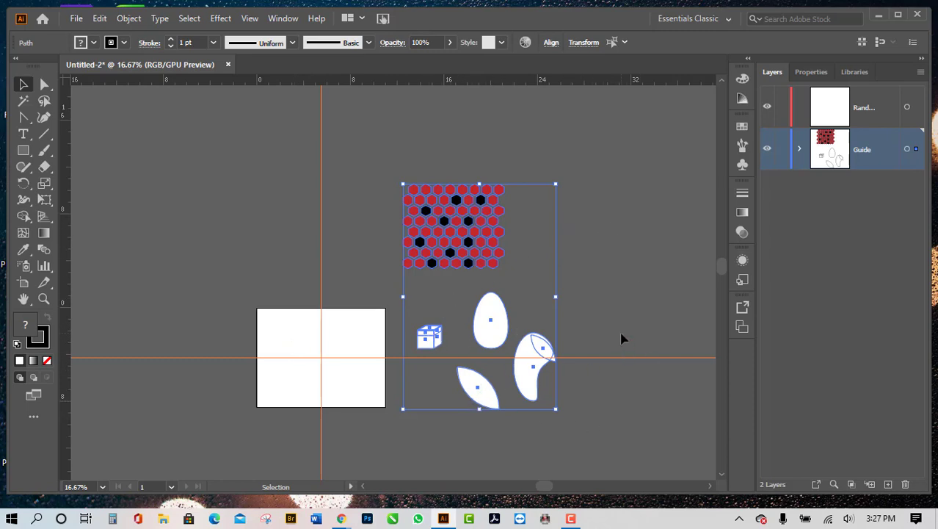
Step: Reselect all the artwork, and examine the context options at the vertical guide with the artwork selected and deselected
click(624, 352)
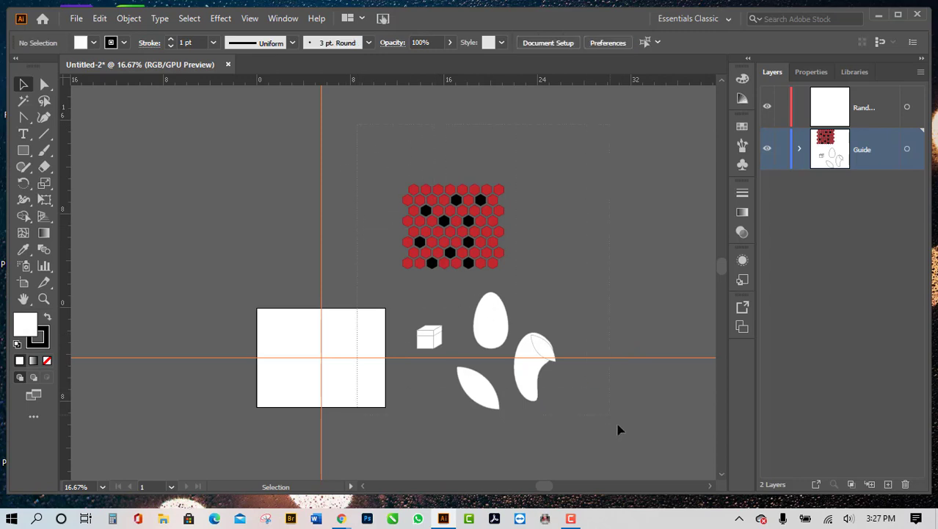
key(ctrl+a)
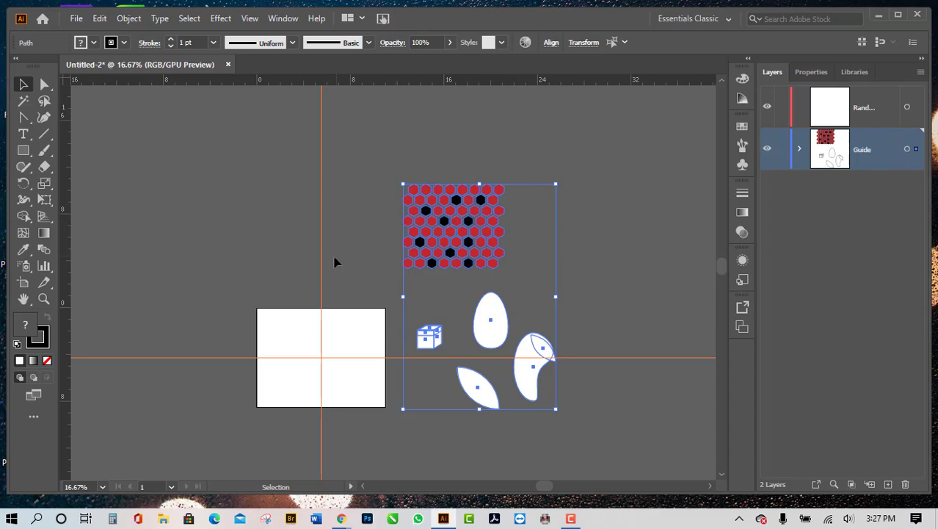
alt+scroll(333, 320, up, 3)
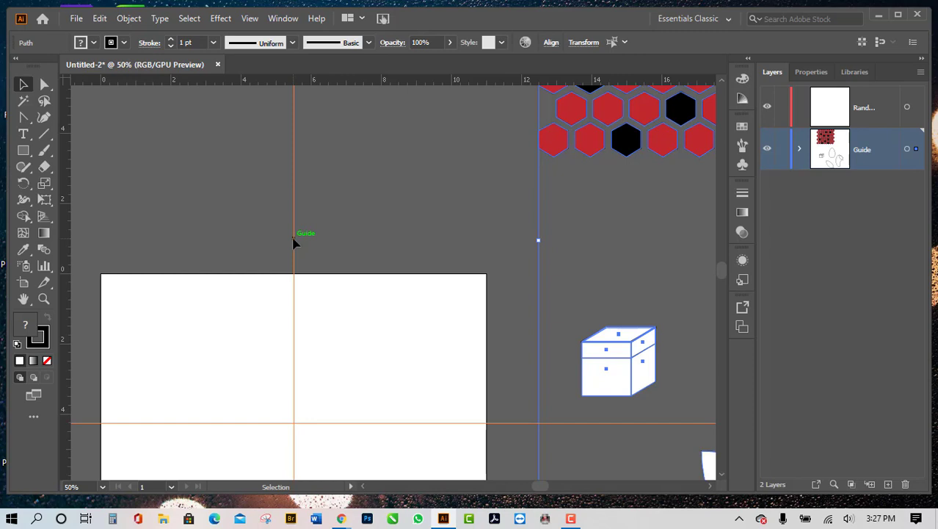
right_click(294, 243)
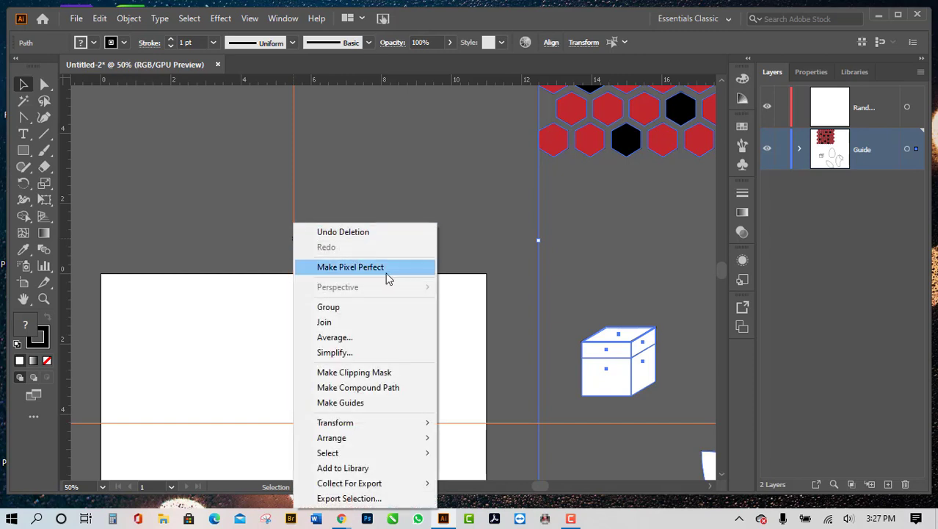
click(350, 202)
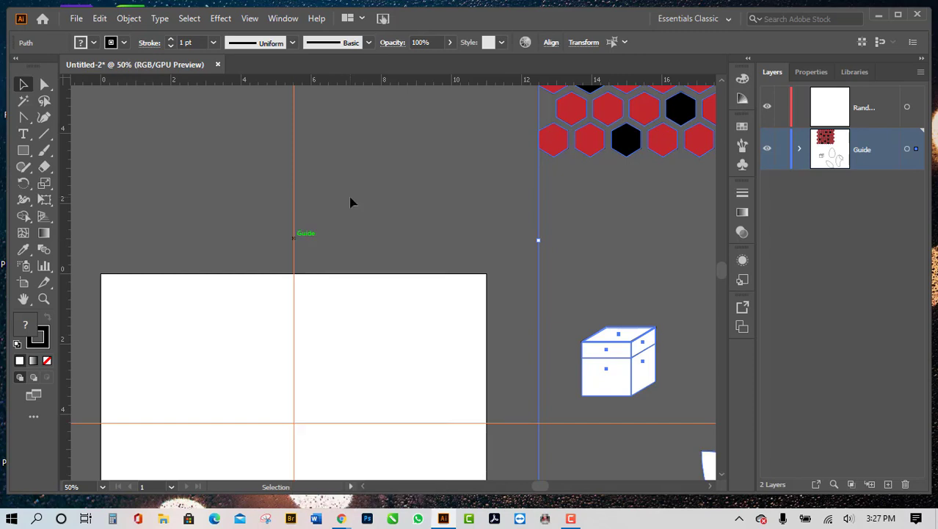
right_click(295, 218)
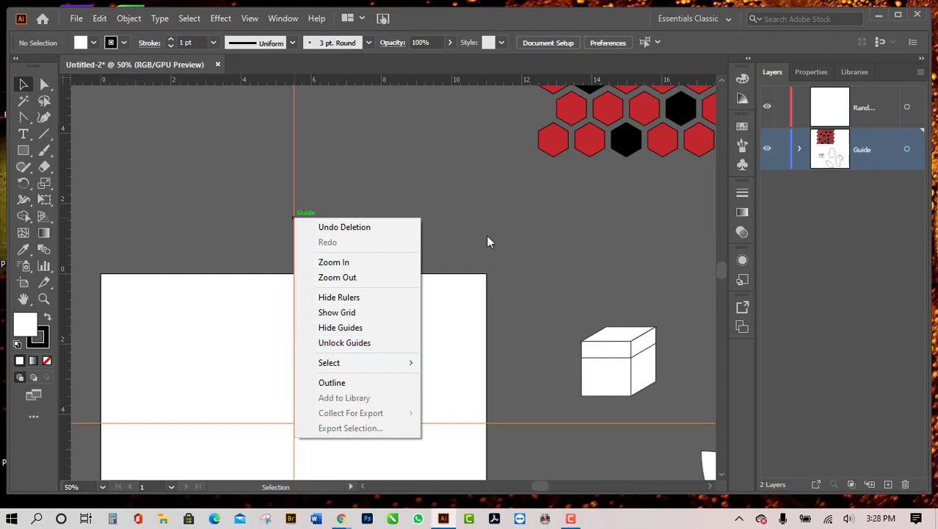
click(463, 210)
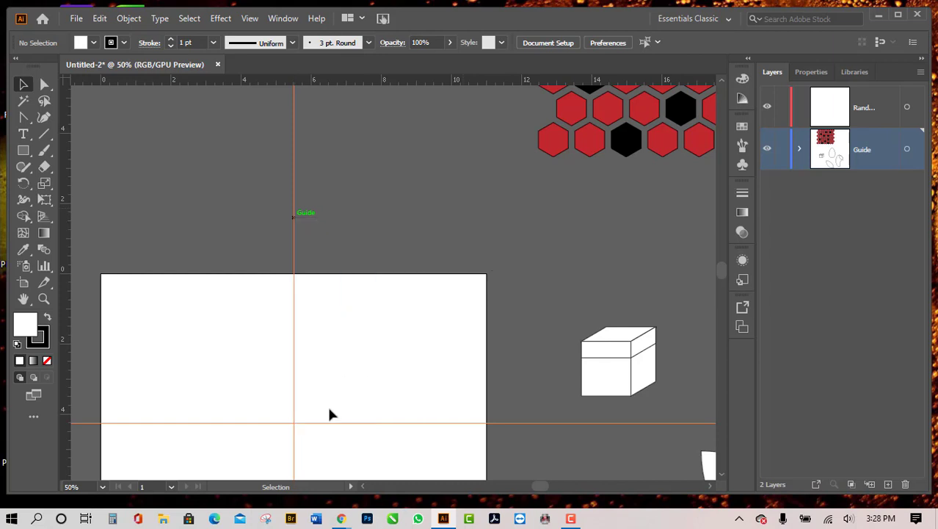
Step: Draw a spiral of 36 segments and about 5.7 in radius above the artboard's left edge with the Spiral tool
scroll(329, 415, down, 2)
scroll(381, 385, down, 2)
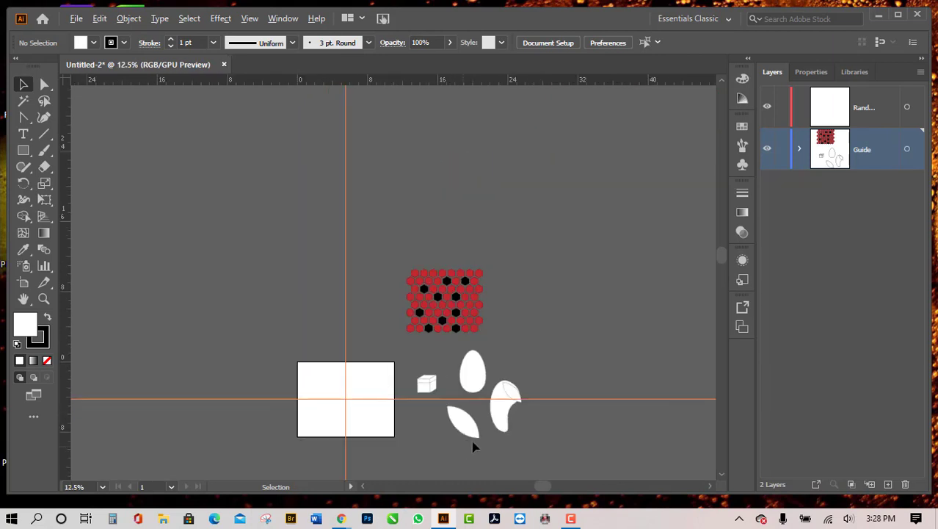
scroll(498, 432, up, 1)
scroll(289, 405, up, 1)
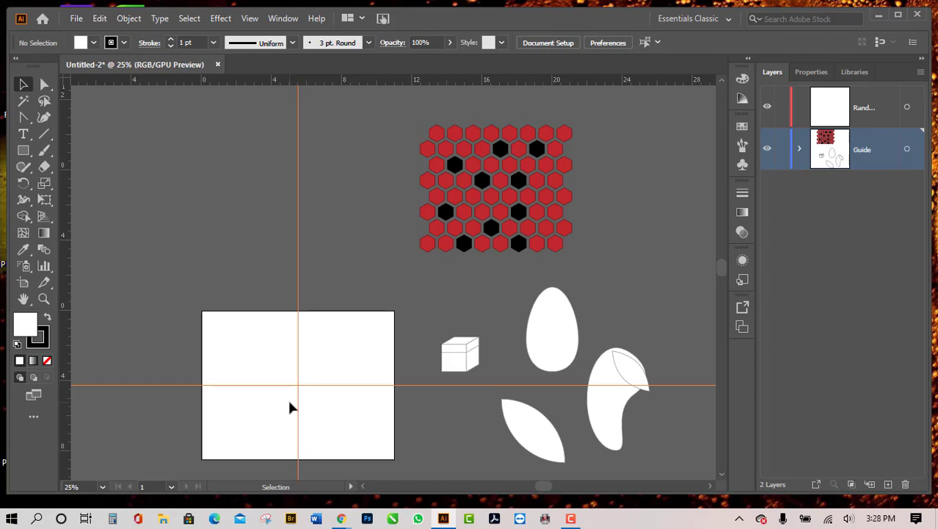
click(44, 136)
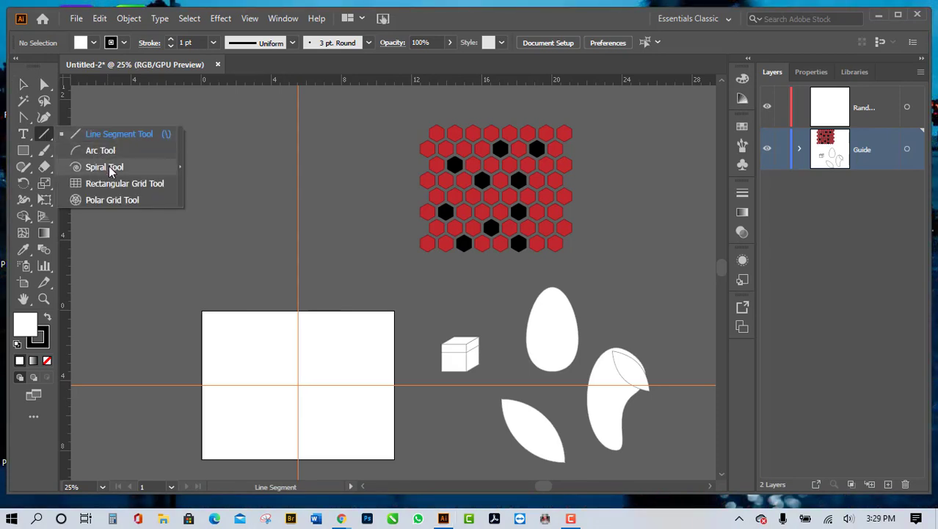
click(104, 168)
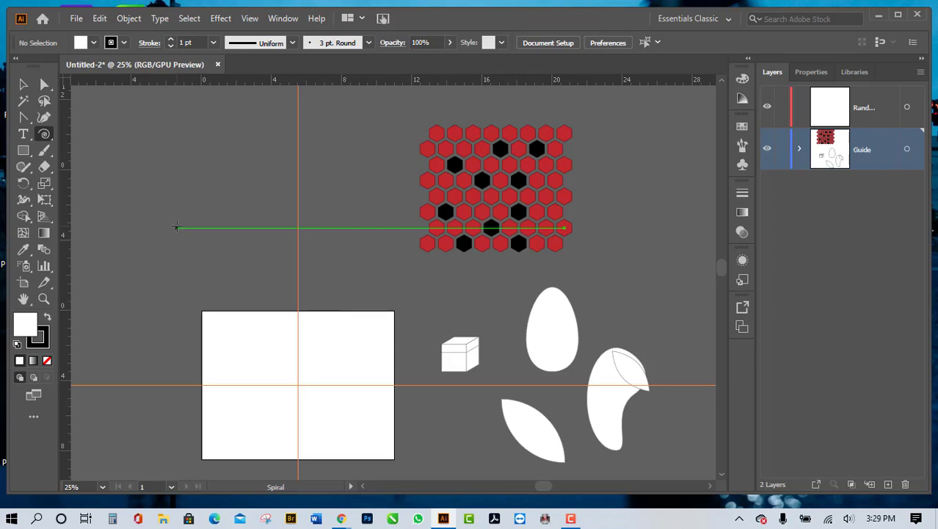
drag(176, 160, 201, 245)
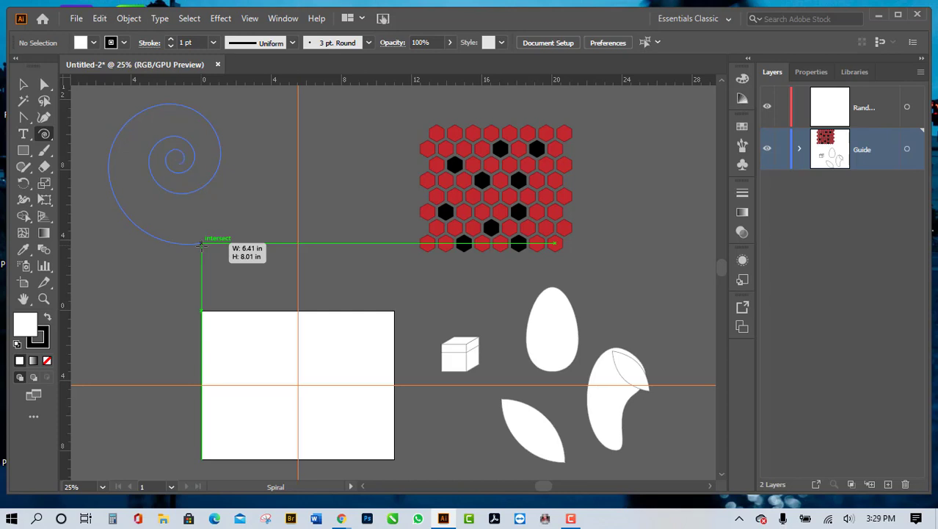
drag(201, 245, 210, 252)
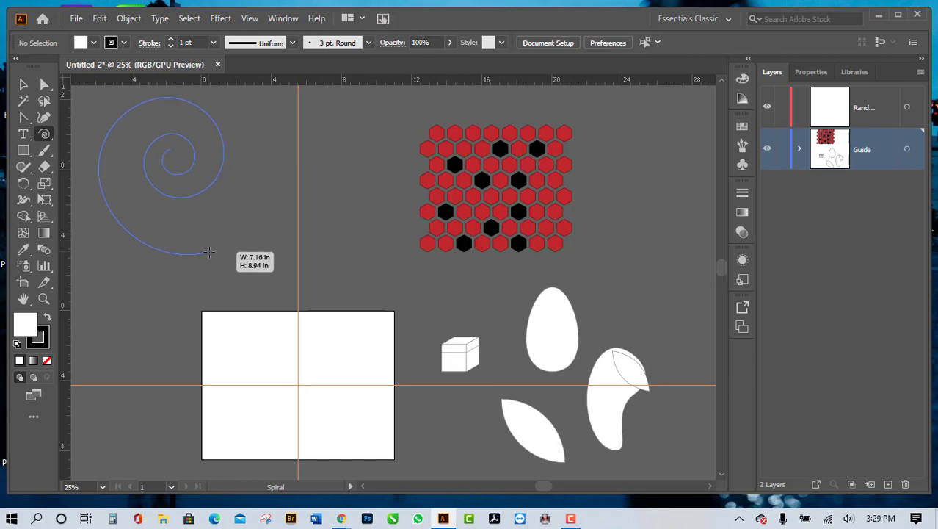
key(Down)
drag(209, 251, 165, 262)
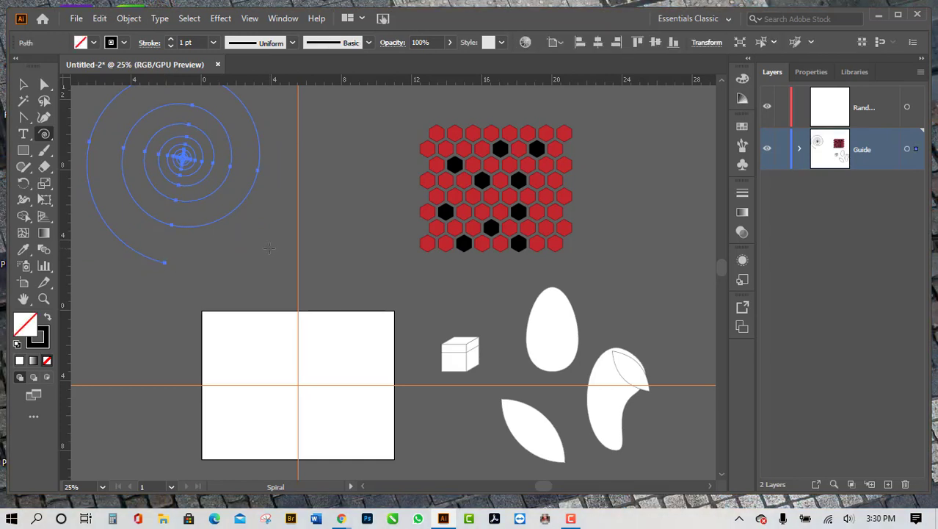
Step: Review the radius, decay and segments settings in the Spiral options, and cancel without creating another spiral
click(274, 259)
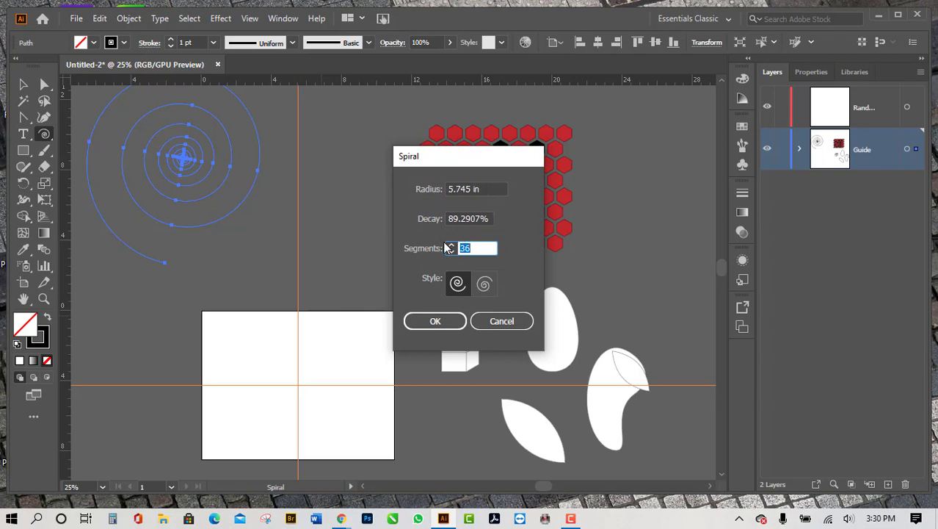
click(452, 189)
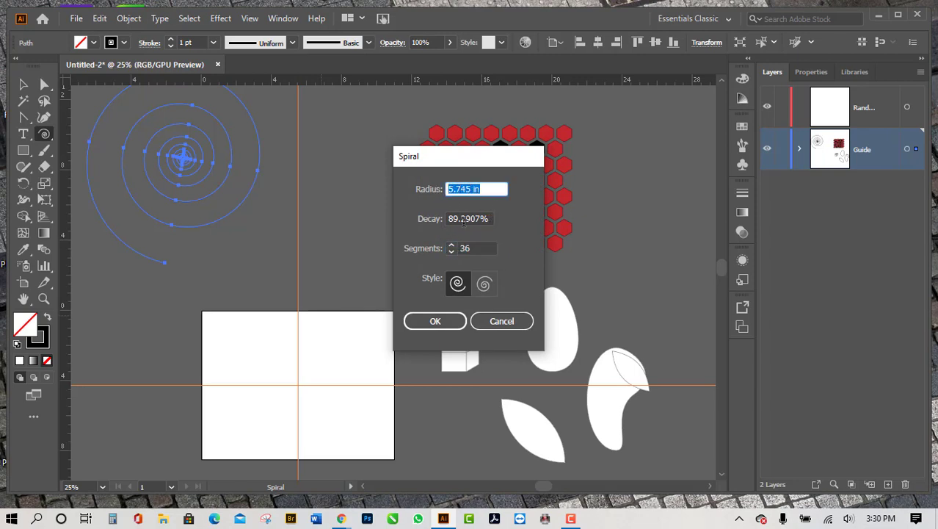
key(Tab)
key(Tab)
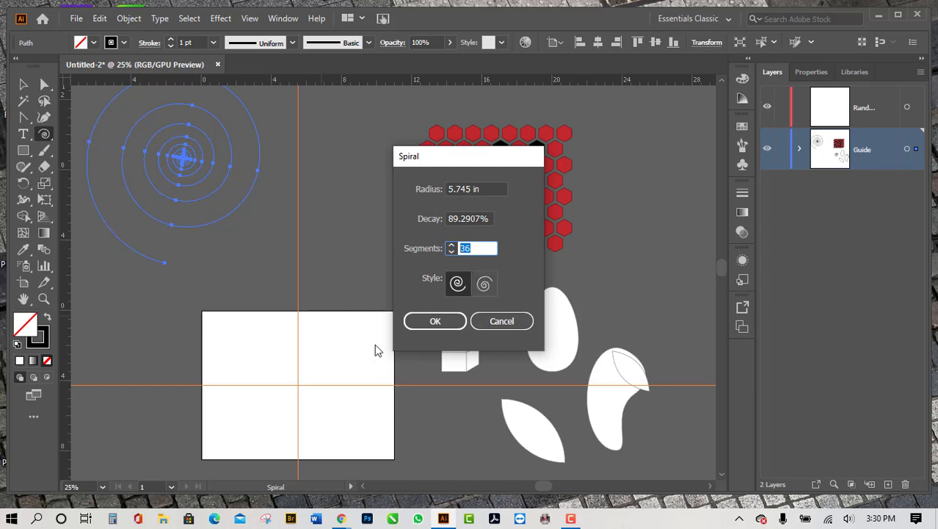
click(505, 322)
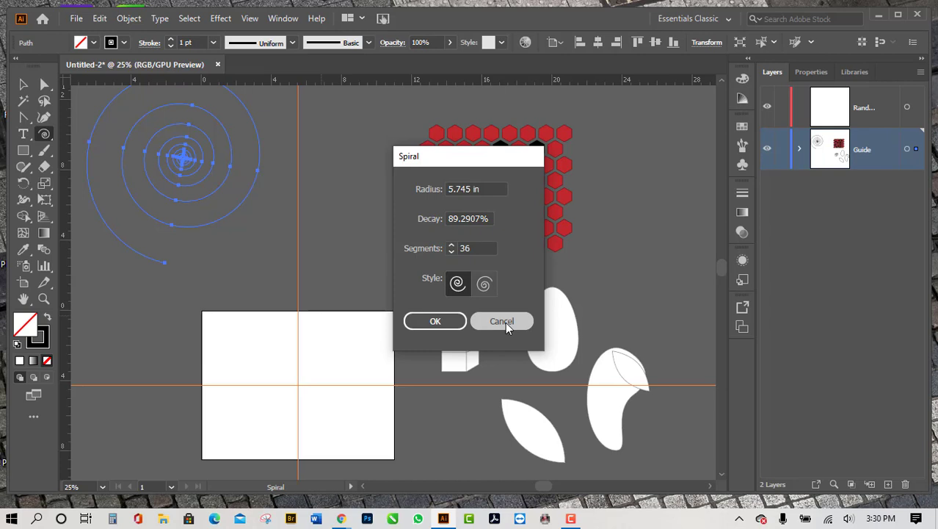
Step: Delete the spiral above the artboard with the Selection tool
click(23, 85)
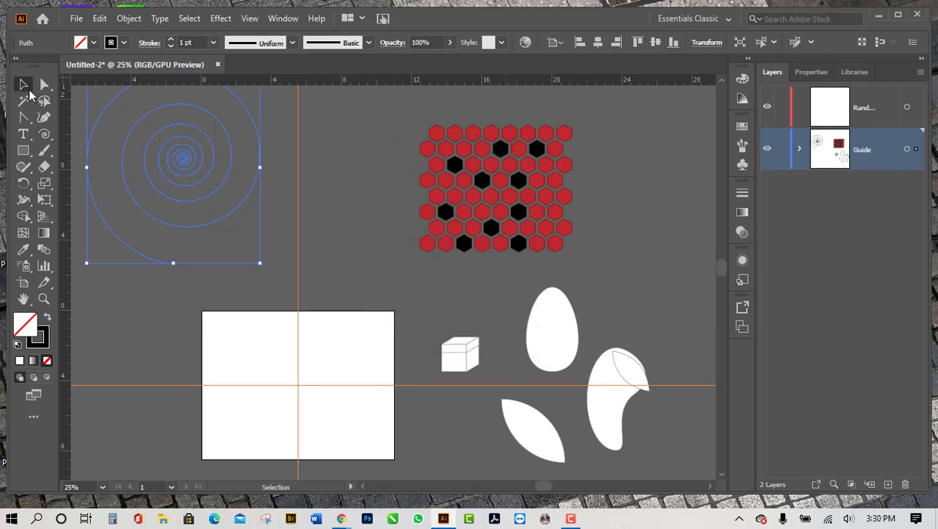
scroll(293, 256, up, 3)
click(314, 245)
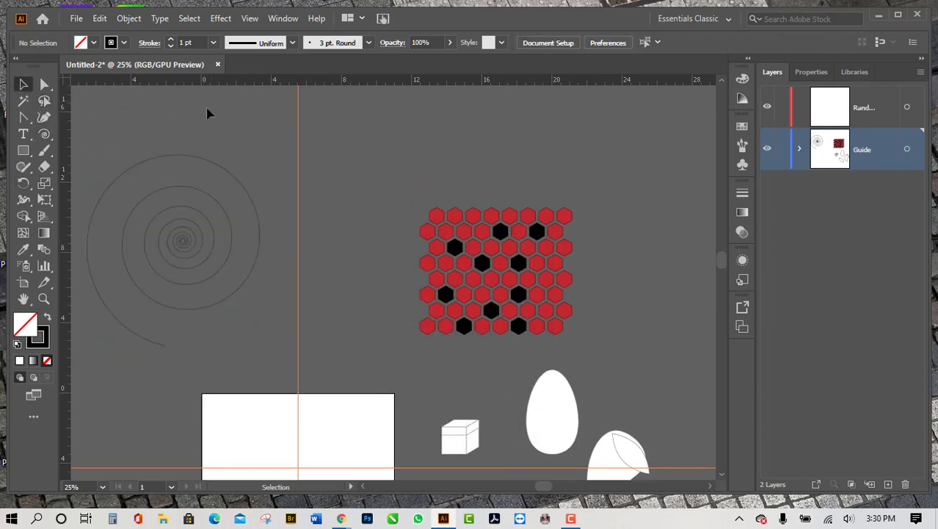
click(183, 348)
key(Delete)
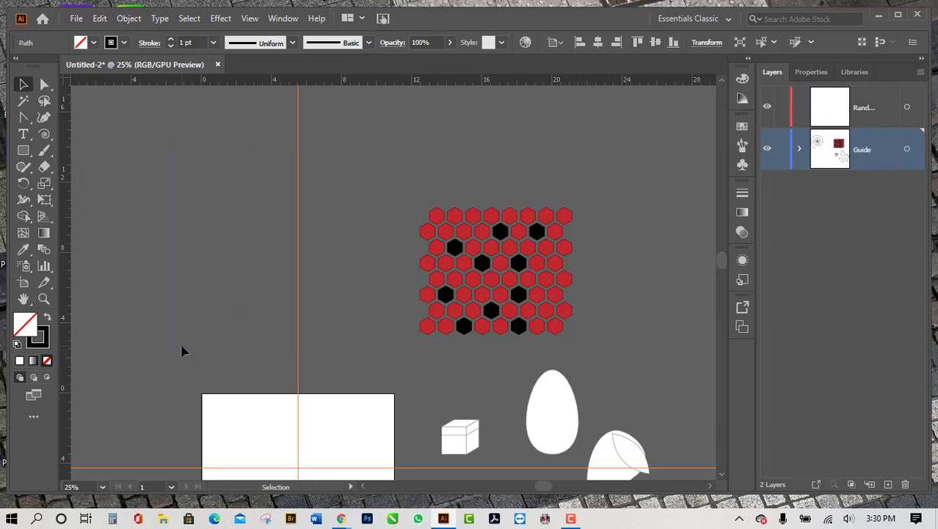
Step: Select all the artwork and move it from the Guide layer to the Randon A layer
scroll(262, 366, down, 3)
scroll(266, 352, down, 2)
scroll(262, 341, up, 2)
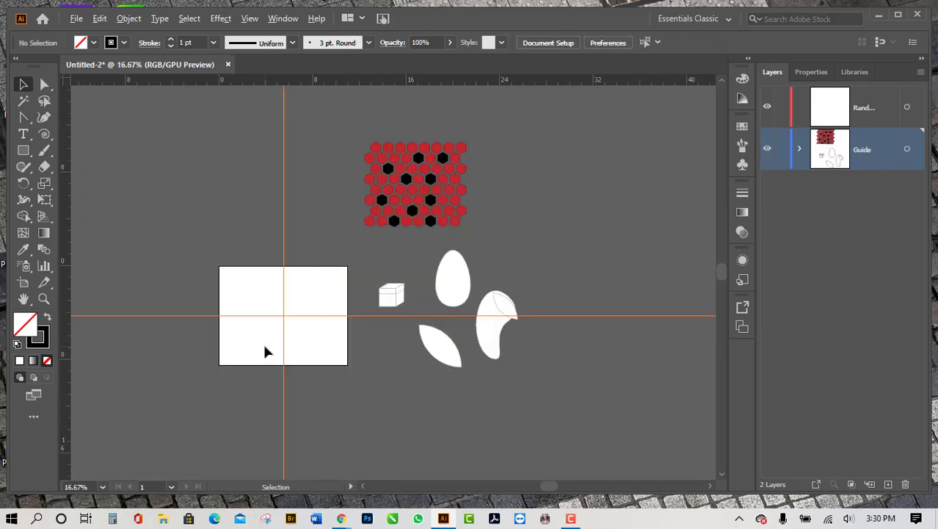
scroll(290, 389, up, 2)
scroll(325, 393, down, 2)
scroll(321, 397, up, 1)
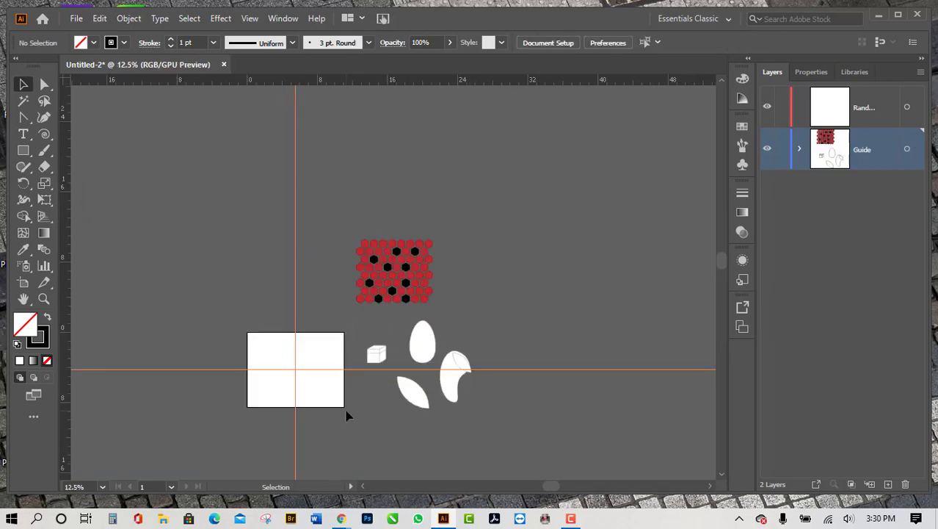
scroll(346, 410, down, 1)
key(ctrl+a)
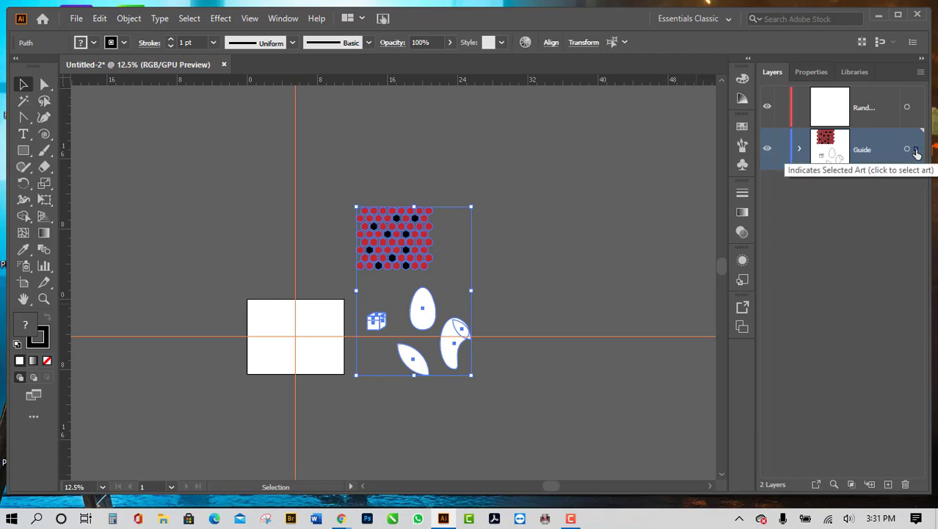
drag(917, 152, 918, 122)
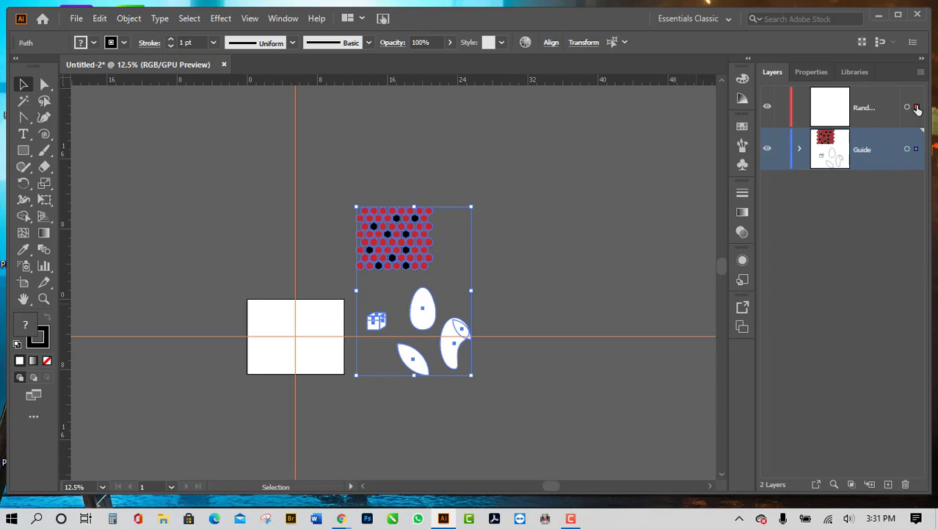
drag(917, 109, 918, 109)
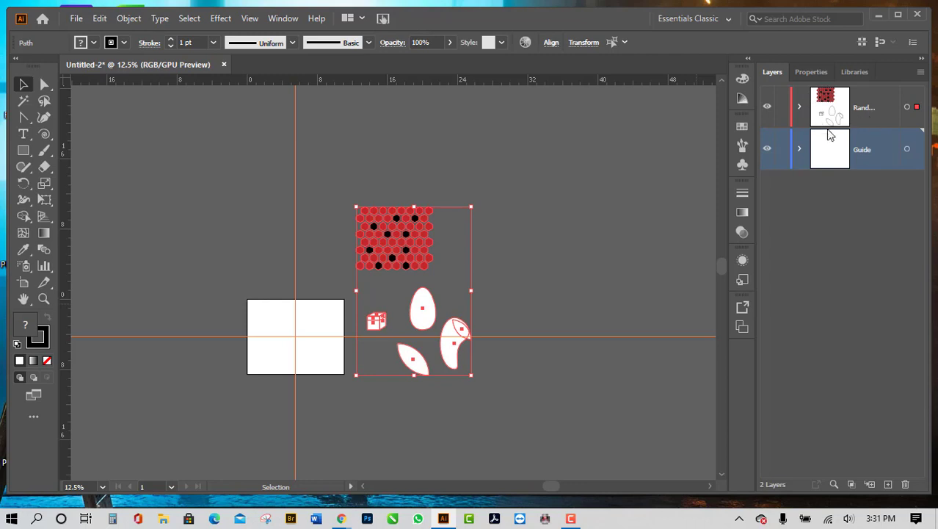
Step: Hide and show the Guide layer repeatedly to check what it contains, leaving it visible
click(768, 149)
click(767, 149)
click(767, 149)
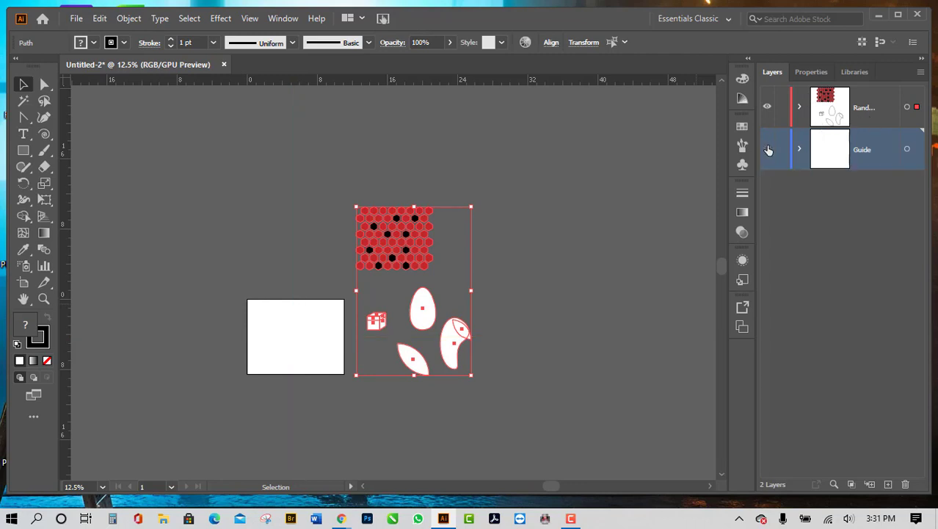
click(768, 149)
click(767, 149)
click(767, 149)
click(767, 149)
click(768, 150)
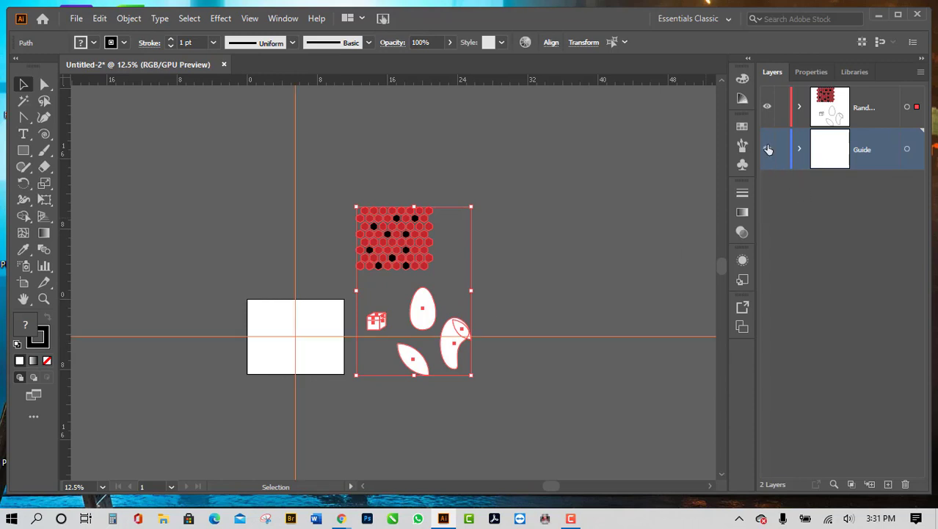
Step: Hide and show the Randon A layer repeatedly to check which artwork belongs to it, leaving it visible
click(768, 108)
click(768, 108)
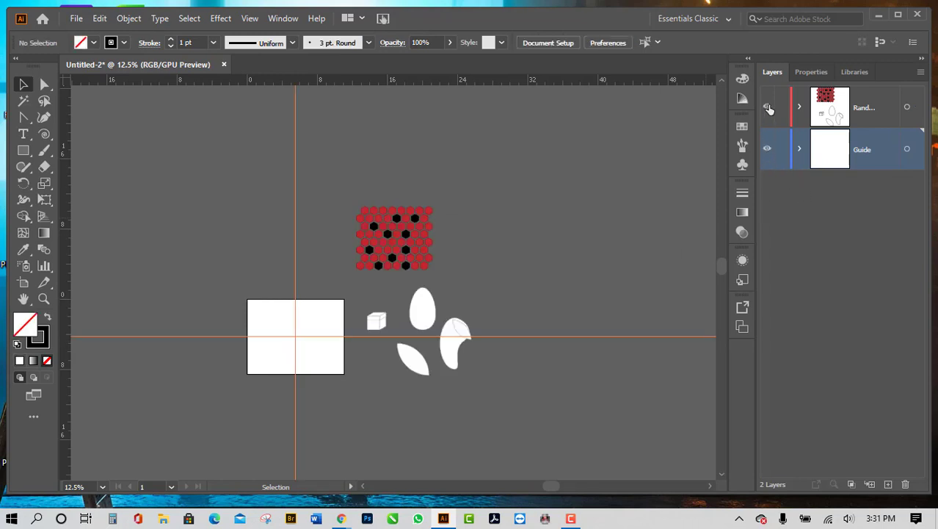
click(768, 108)
click(768, 108)
click(768, 108)
click(768, 108)
click(768, 108)
click(768, 108)
click(768, 108)
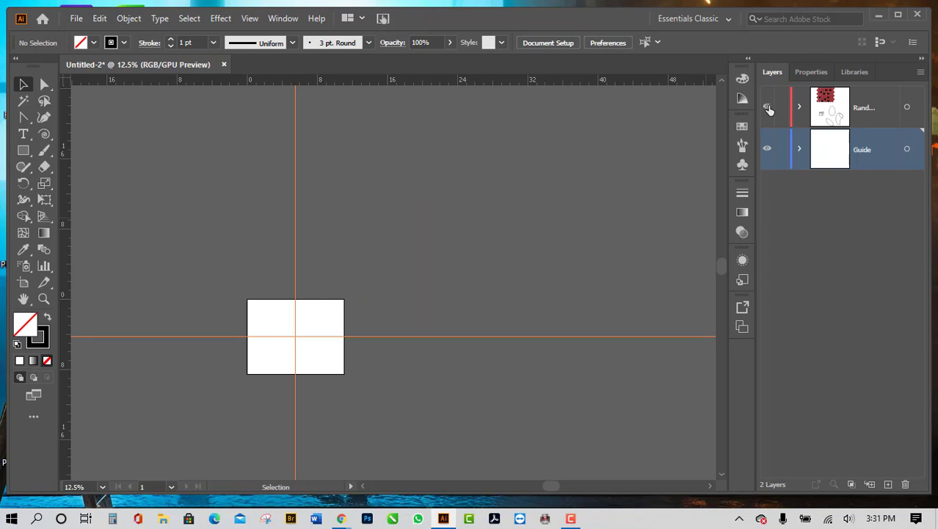
click(768, 108)
click(768, 108)
click(768, 108)
click(768, 108)
click(768, 108)
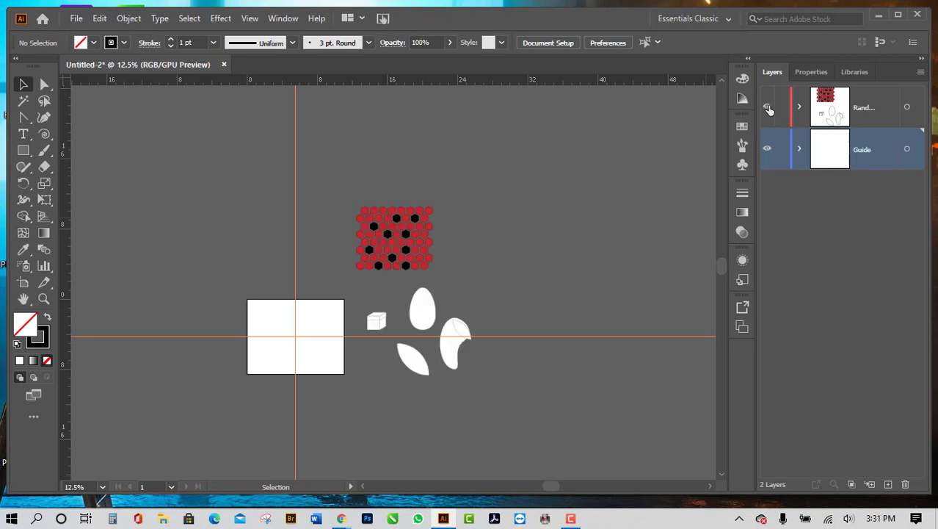
click(768, 108)
click(768, 108)
click(768, 108)
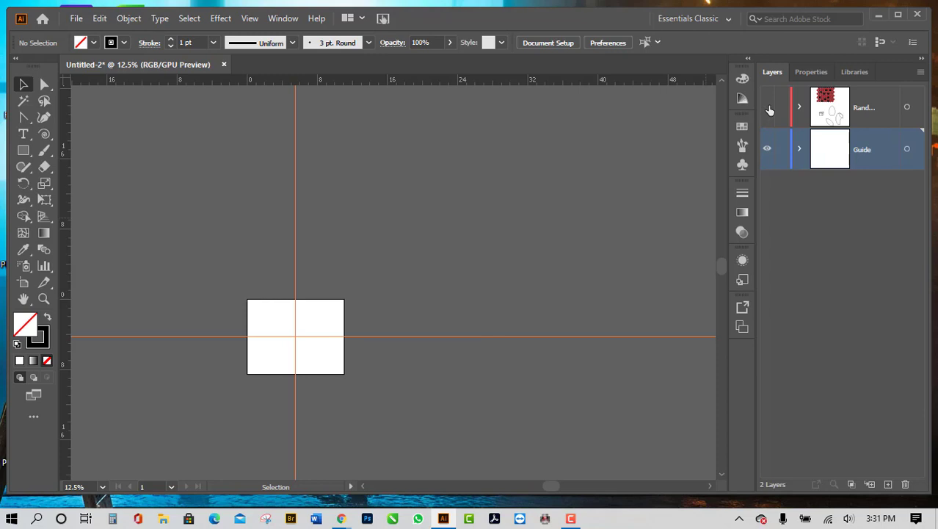
click(768, 108)
click(768, 108)
click(768, 108)
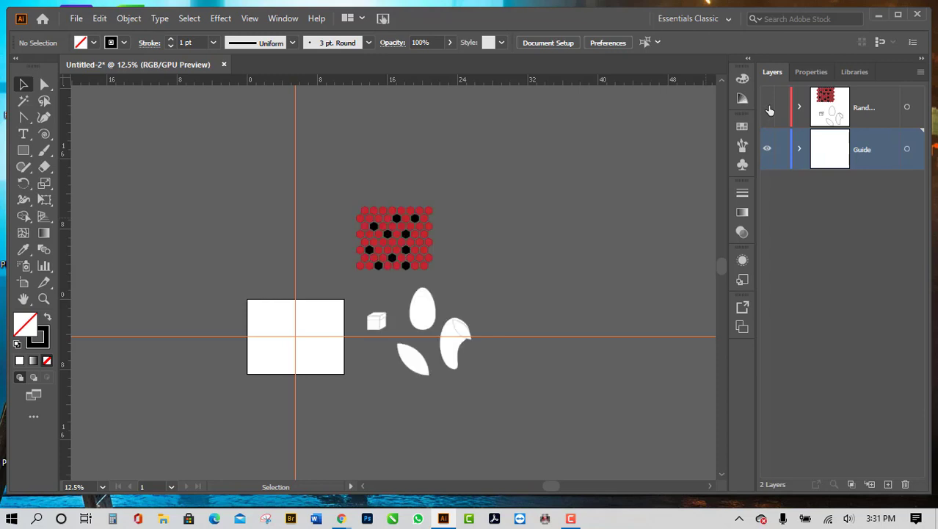
click(768, 108)
click(768, 108)
Step: Move two red hexagons out of the honeycomb's right side into the empty area to its right
key(ctrl+minus)
key(ctrl+minus)
key(ctrl+minus)
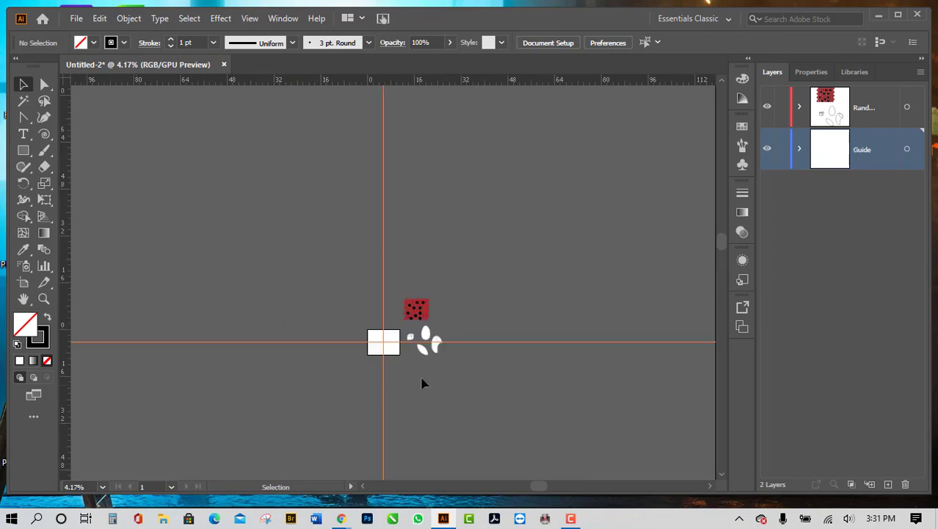
key(ctrl+plus)
key(ctrl+plus)
key(ctrl+plus)
scroll(423, 374, up, 3)
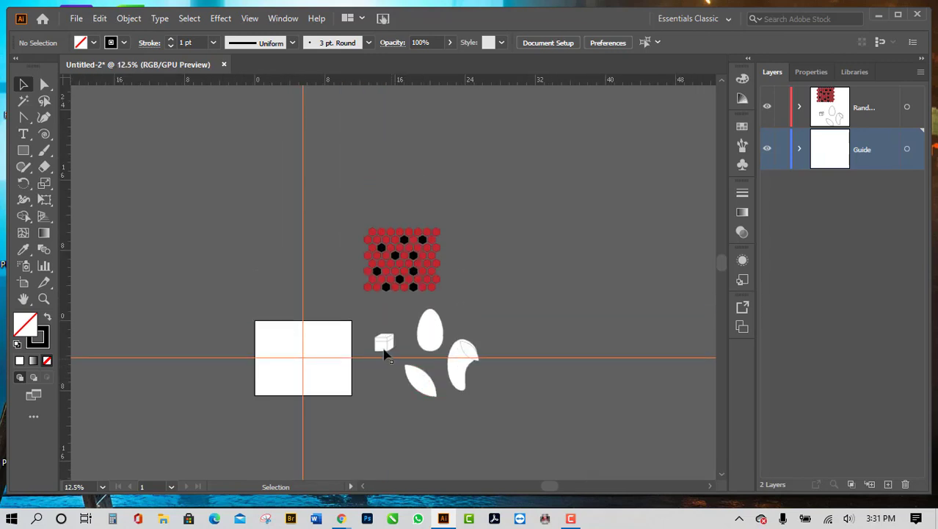
drag(434, 283, 536, 294)
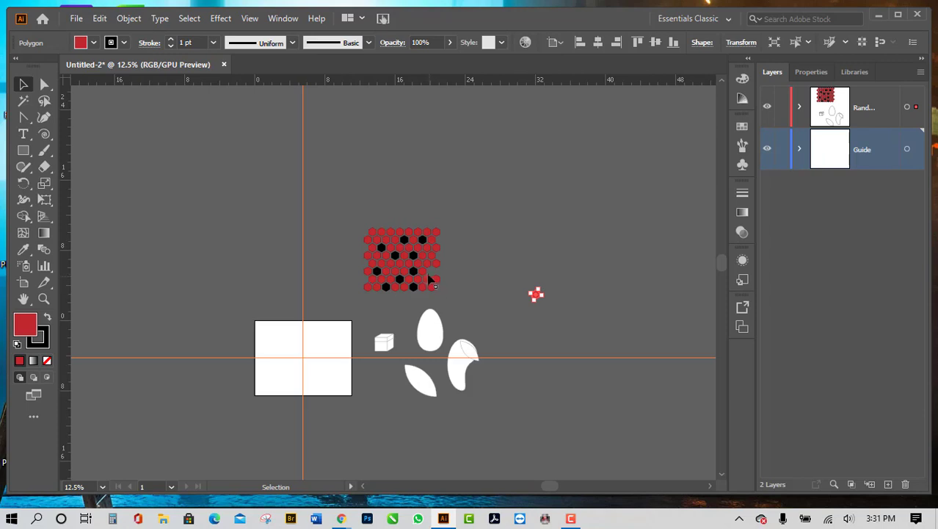
drag(439, 252, 519, 265)
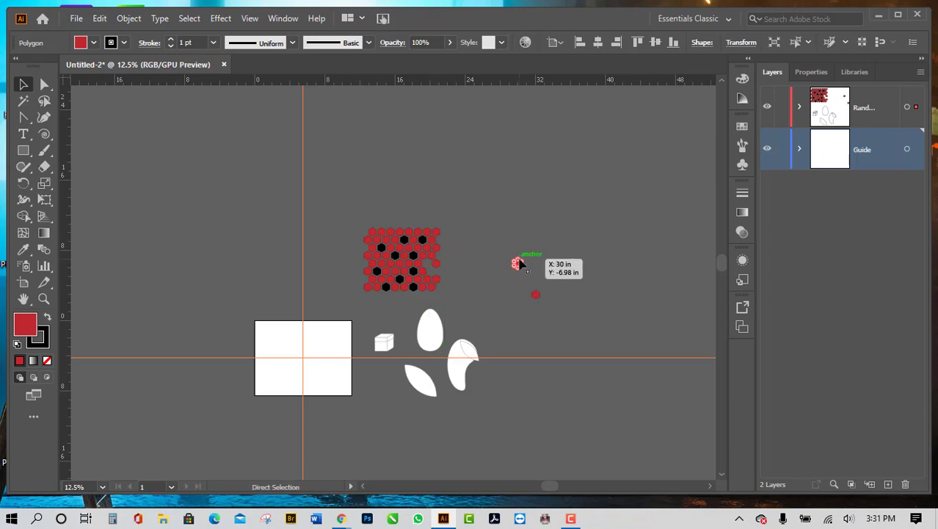
Step: Undo both hexagon moves and review the available undo and redo commands
key(ctrl+z)
key(ctrl+z)
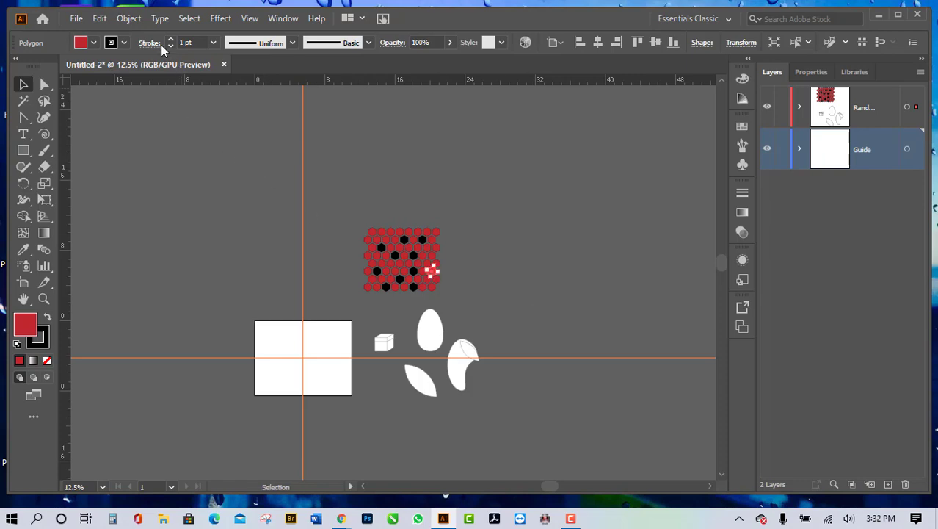
click(99, 18)
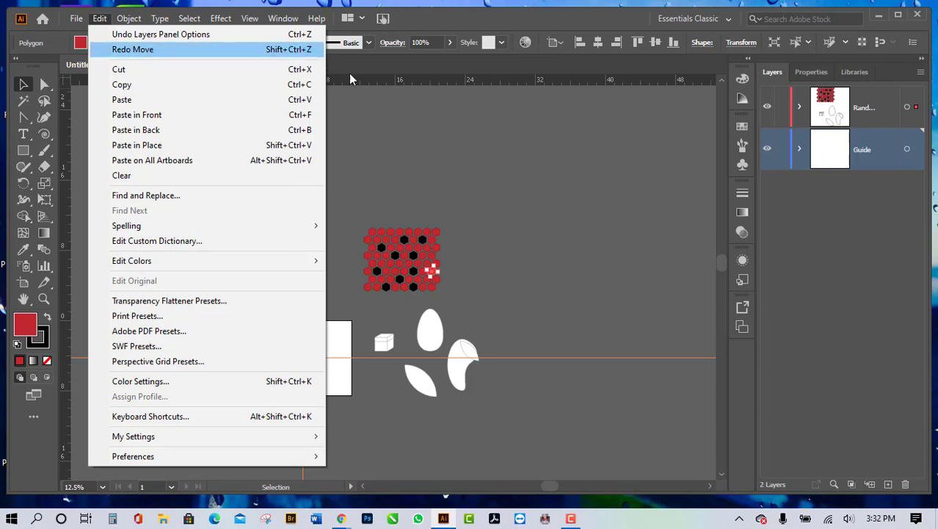
click(584, 255)
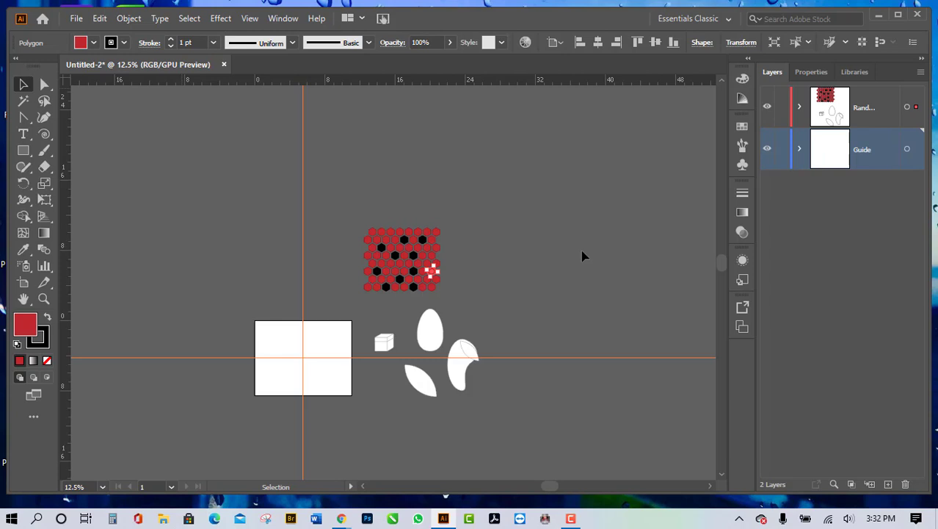
Step: Redo both hexagon moves and deselect everything
key(ctrl+shift+z)
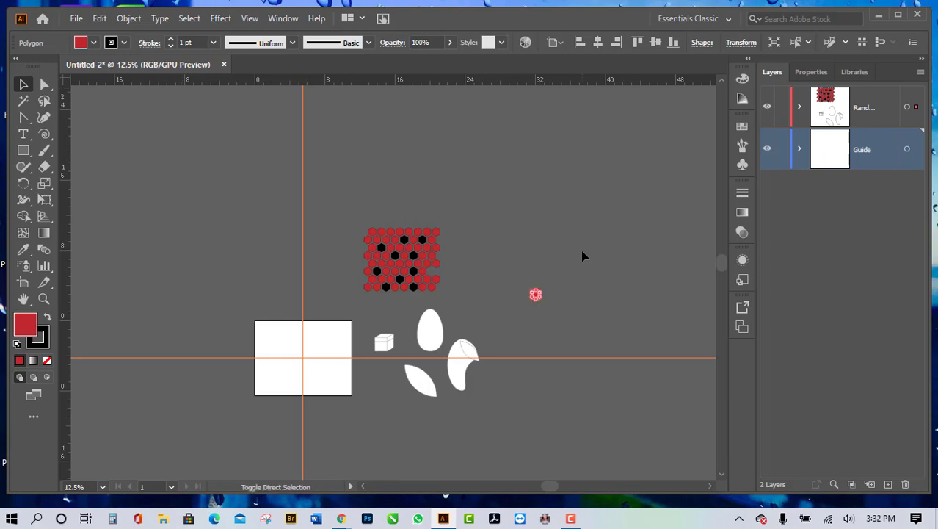
key(ctrl+shift+z)
click(582, 274)
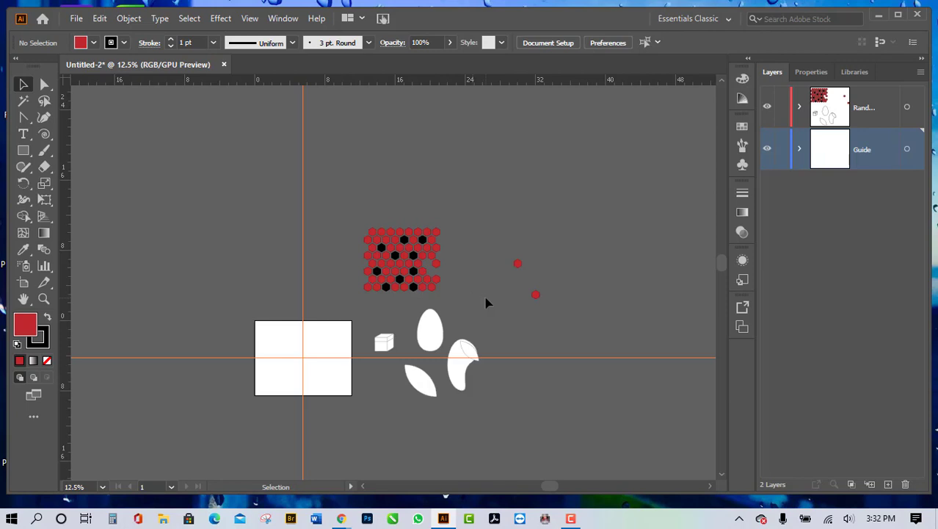
scroll(466, 358, down, 3)
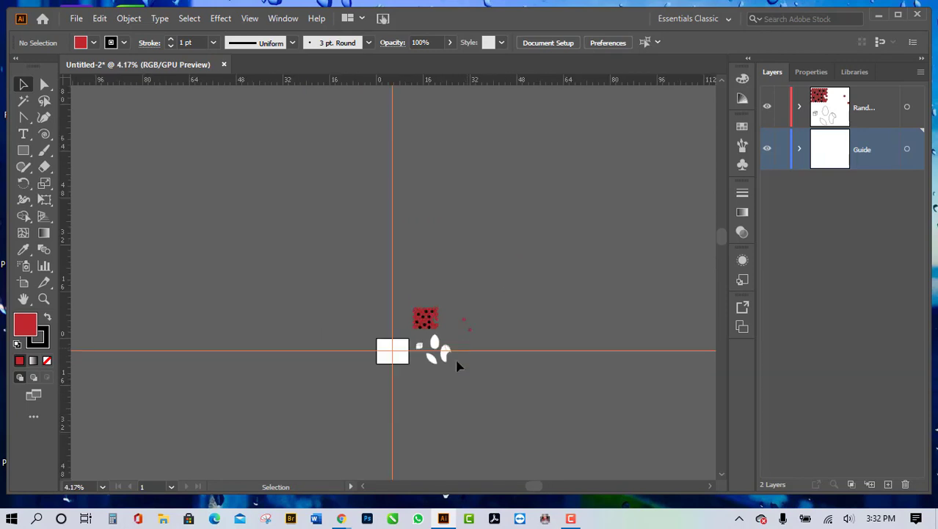
scroll(409, 377, up, 3)
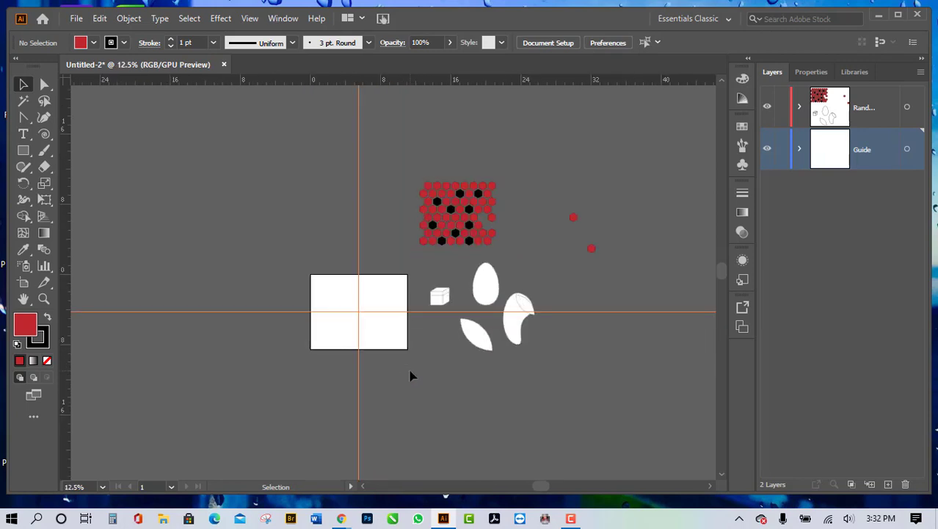
scroll(409, 377, up, 1)
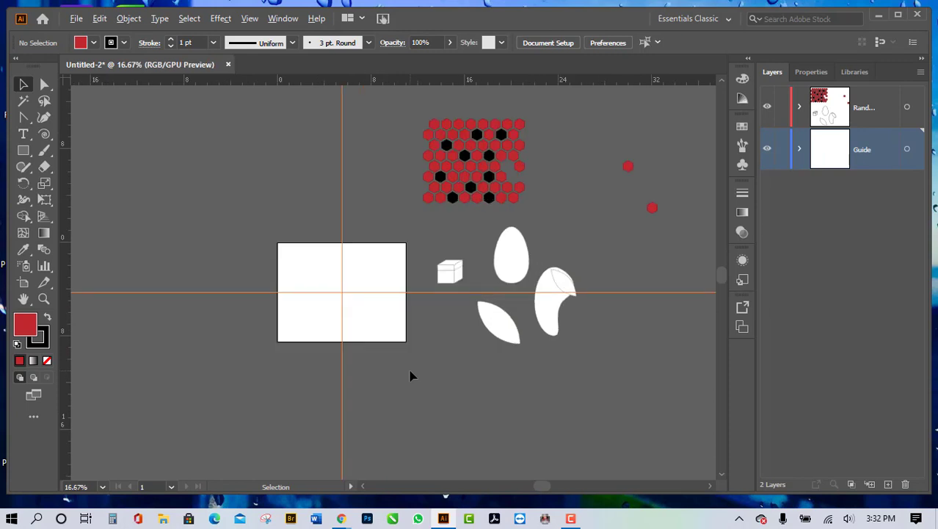
scroll(410, 376, down, 1)
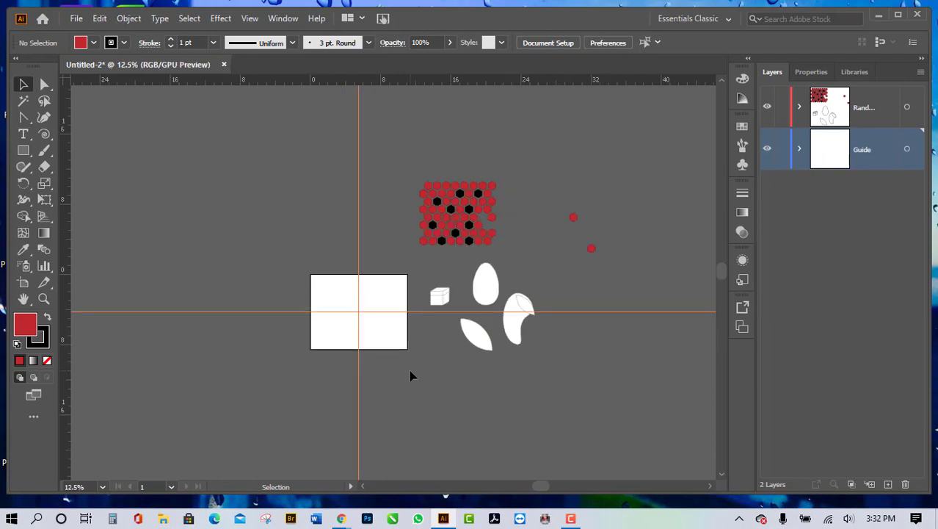
scroll(409, 376, up, 1)
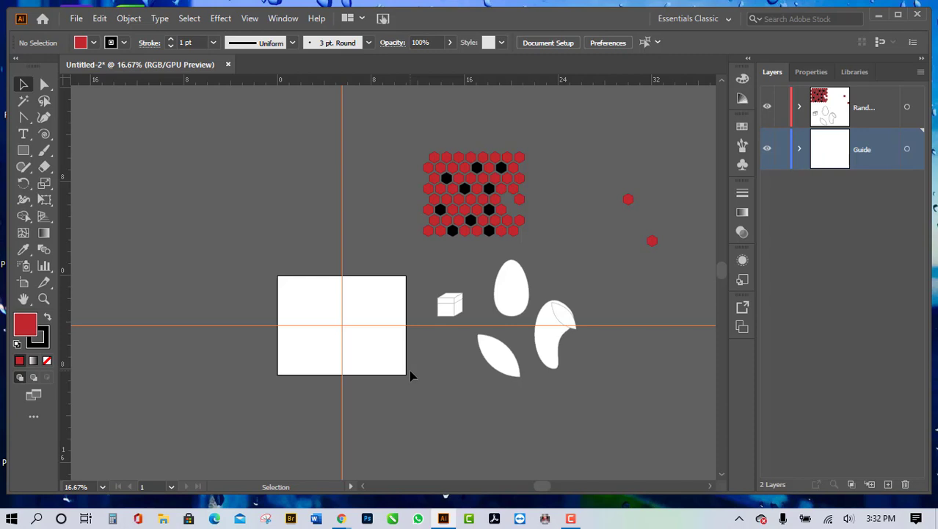
Step: Review the full list of panels that can be shown, and close it without choosing any
click(284, 19)
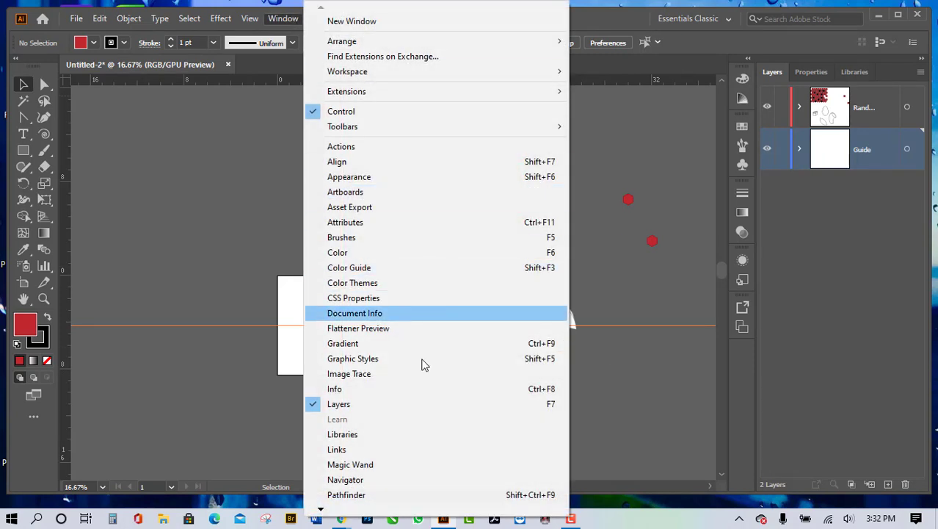
mouse_move(378, 512)
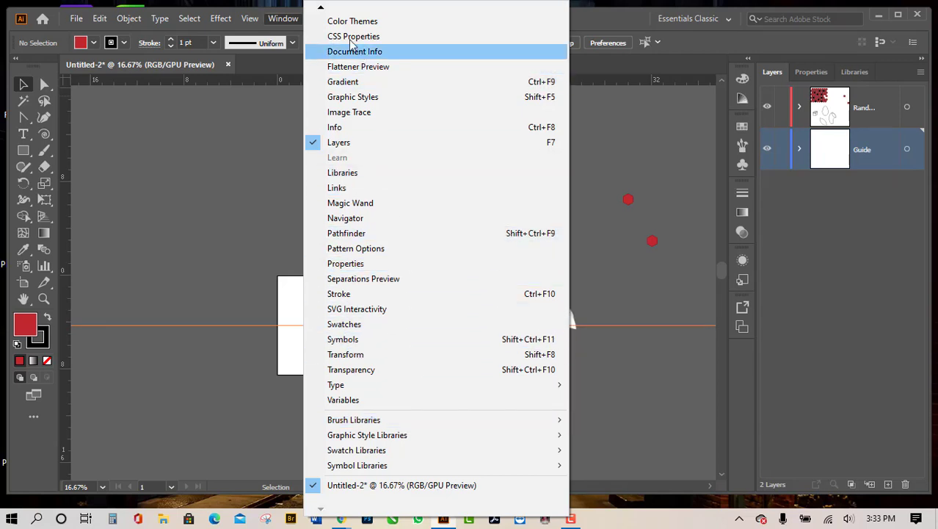
mouse_move(321, 7)
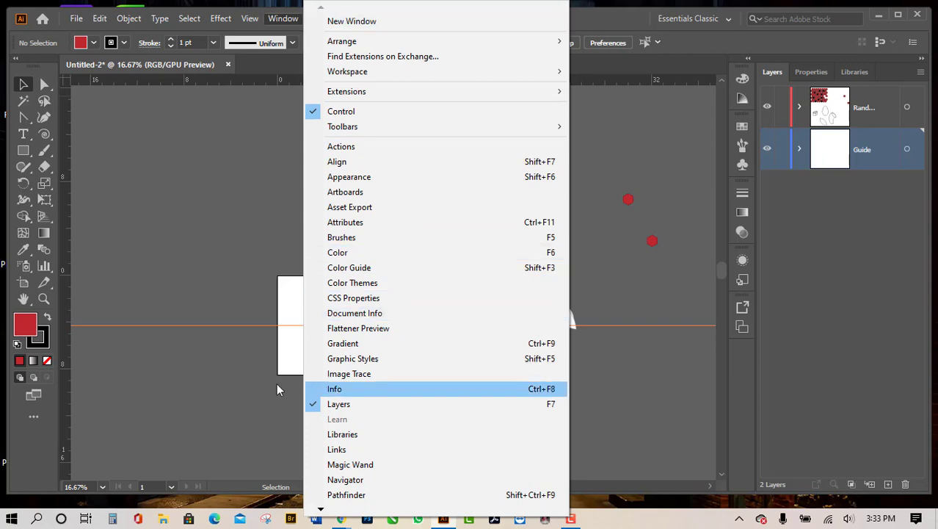
click(210, 253)
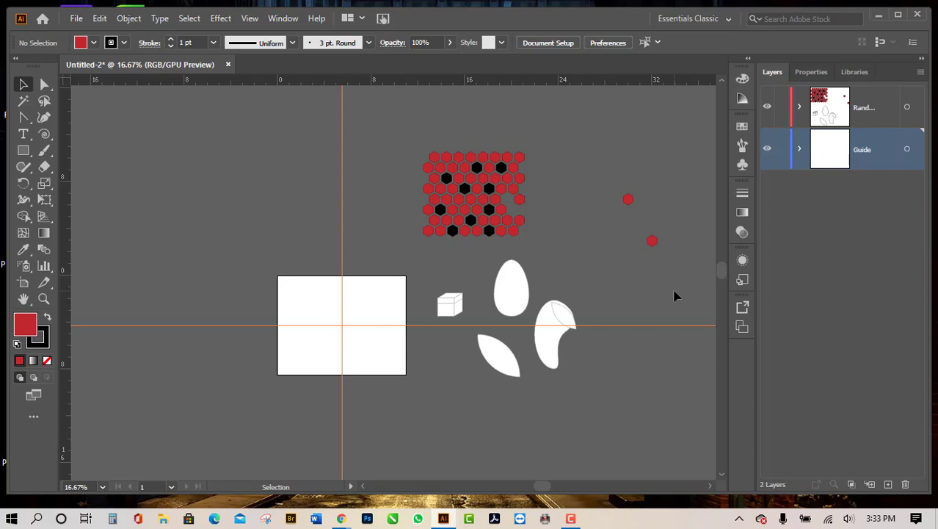
Step: Move the two detached red hexagons close to the honeycomb's right edge, and deselect them
drag(632, 201, 542, 198)
drag(647, 247, 537, 215)
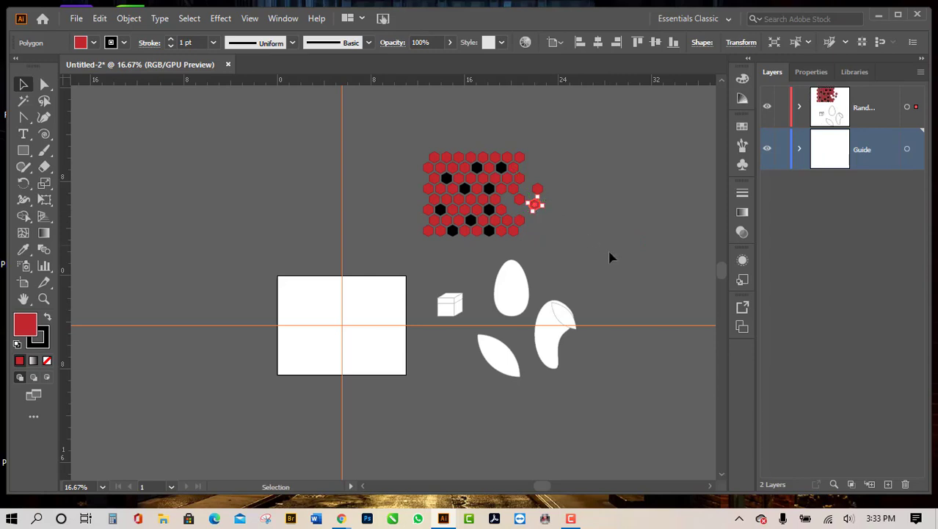
click(555, 287)
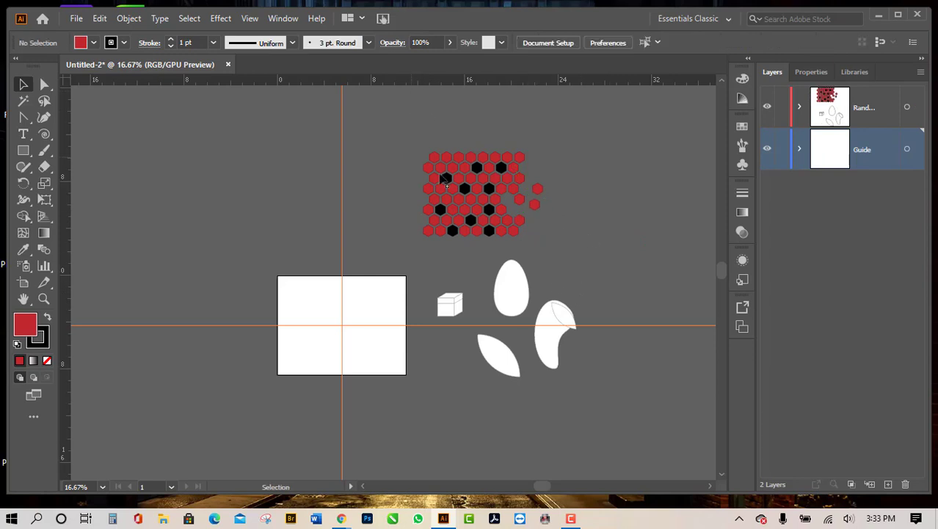
Step: Move all the artwork to the Guide layer and back to the Randon A layer, and deselect it
drag(403, 134, 658, 442)
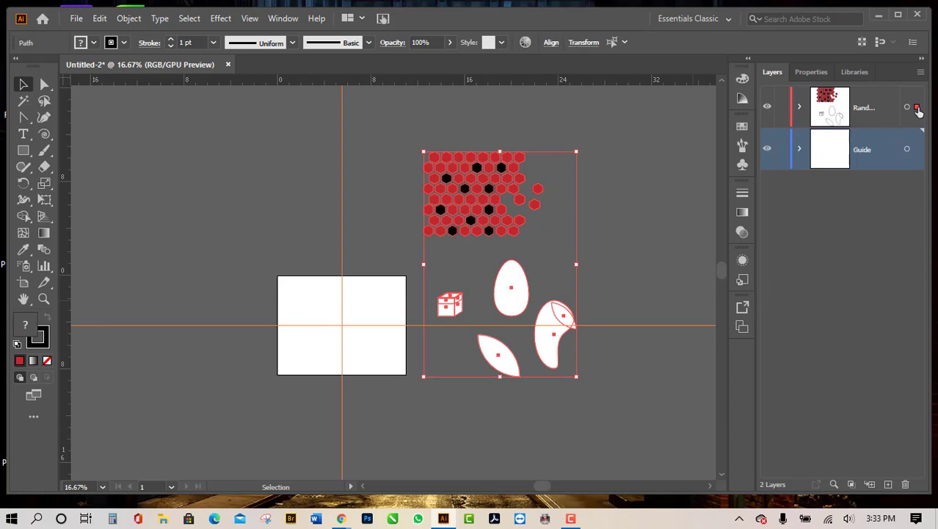
drag(917, 109, 923, 154)
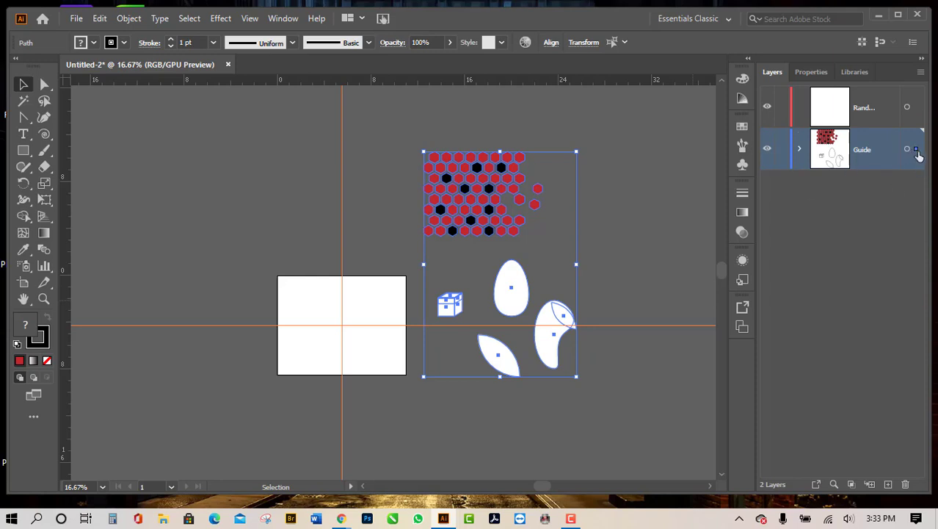
drag(920, 156, 918, 113)
click(608, 229)
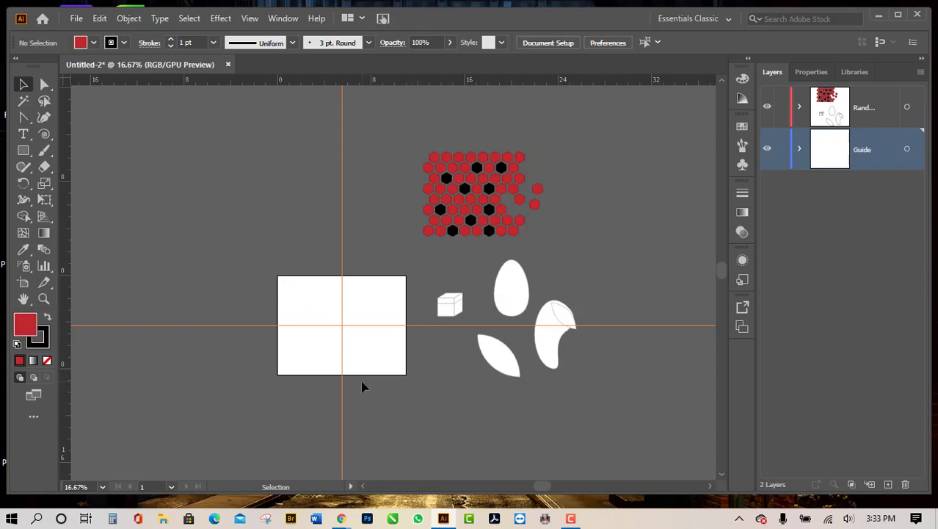
scroll(370, 422, down, 2)
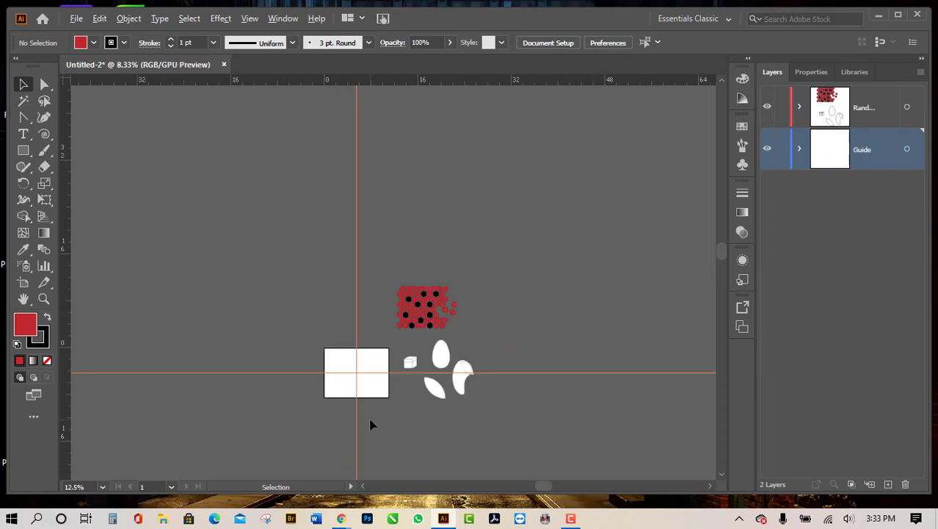
scroll(349, 440, up, 1)
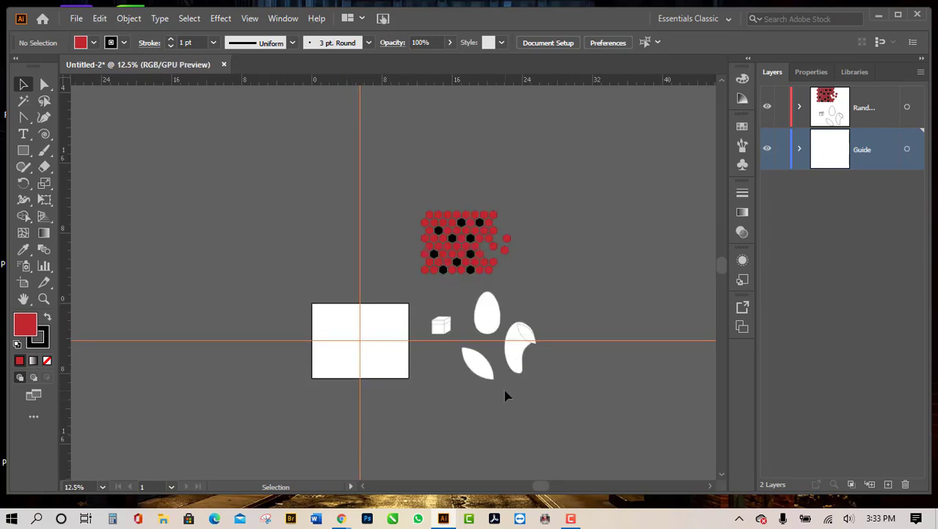
scroll(505, 396, up, 1)
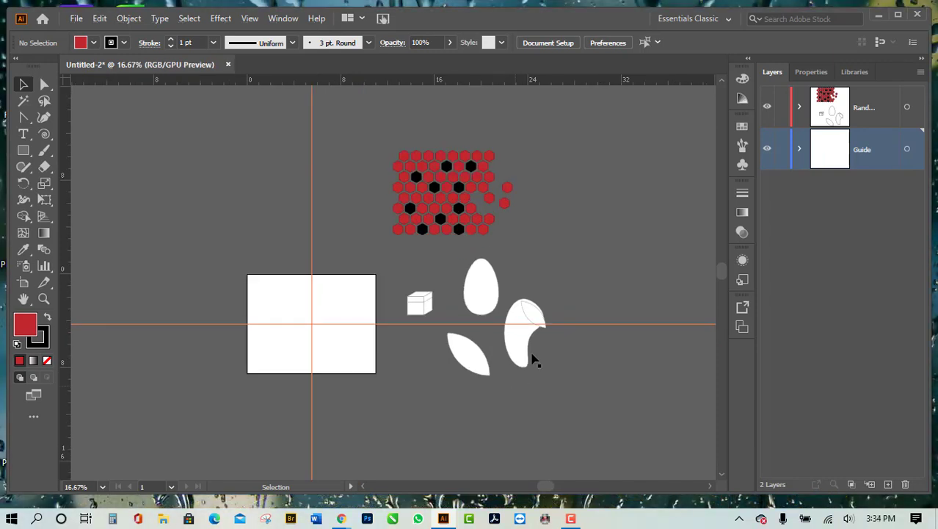
scroll(552, 335, down, 2)
scroll(428, 353, up, 1)
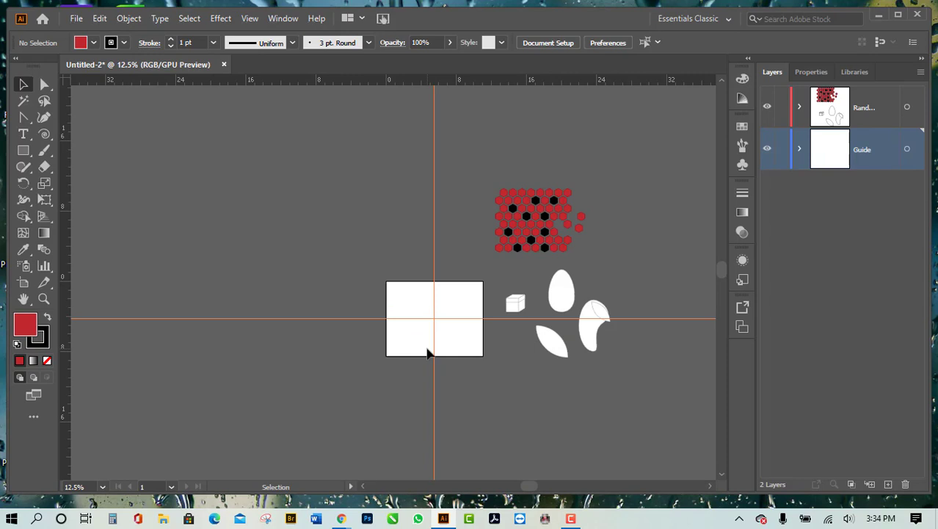
scroll(428, 353, up, 2)
scroll(335, 331, down, 3)
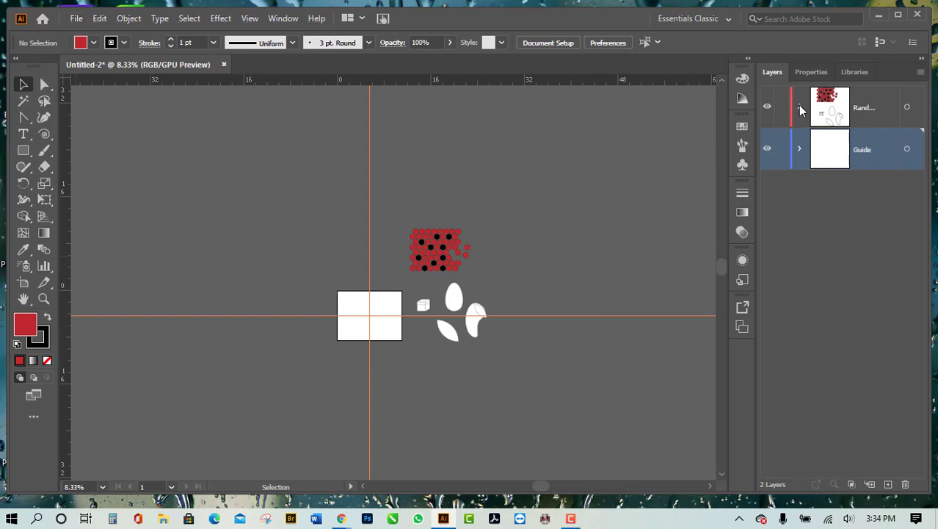
Step: Look through the objects inside the Randon A layer, collapse it, and make it the active layer
click(798, 105)
scroll(874, 401, down, 3)
scroll(870, 401, down, 10)
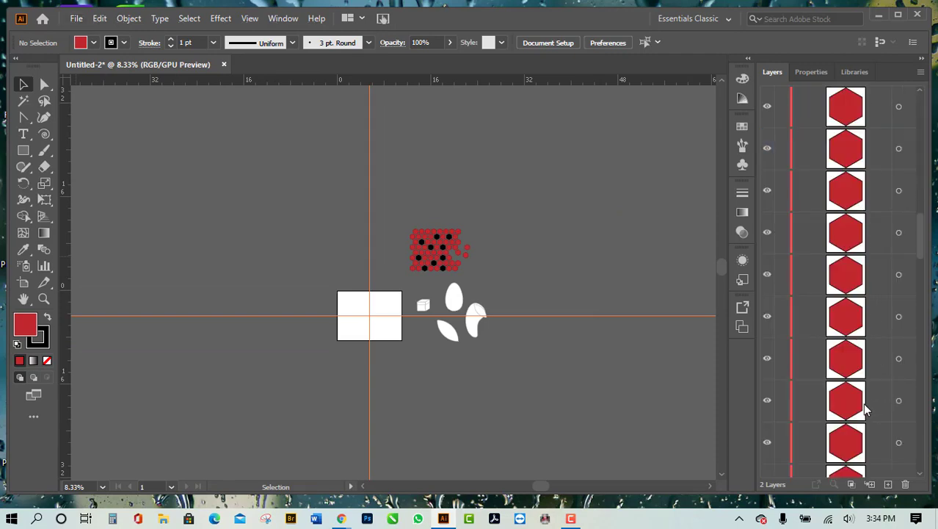
scroll(867, 402, up, 13)
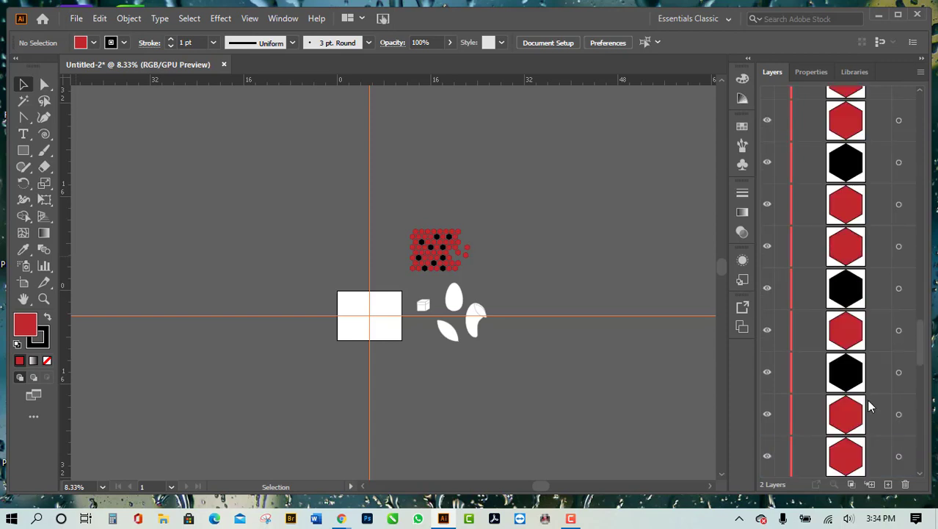
click(850, 156)
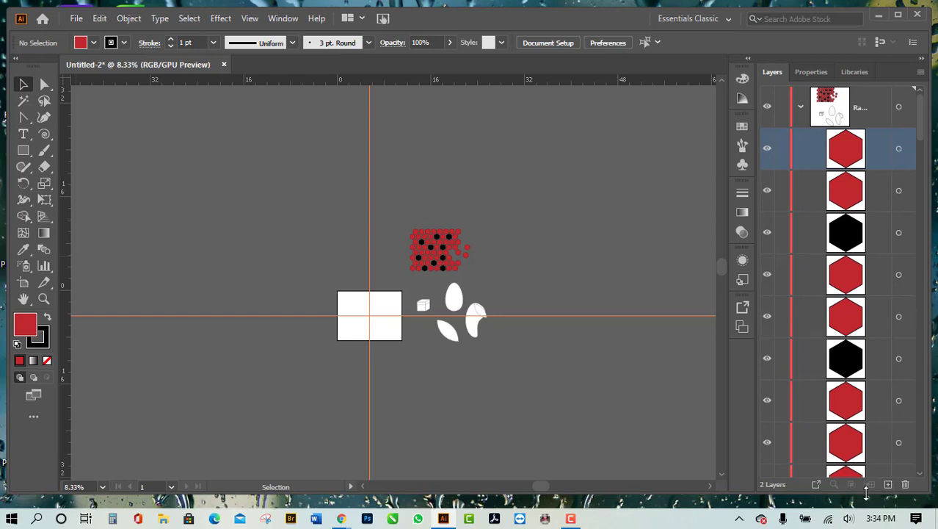
click(801, 108)
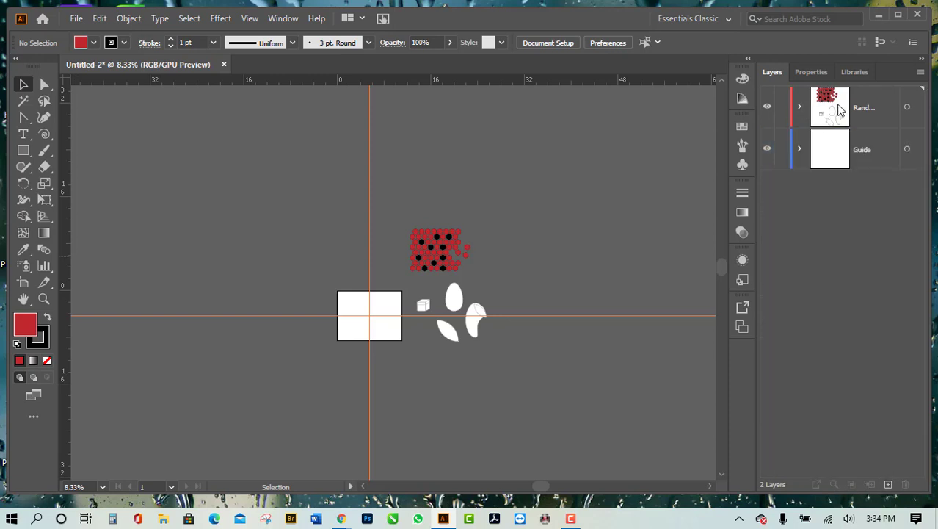
click(840, 111)
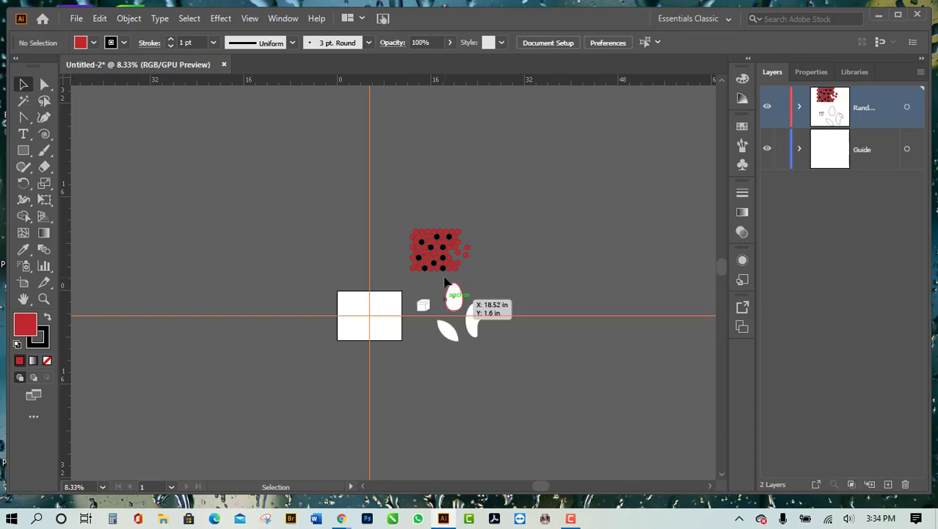
scroll(485, 344, down, 2)
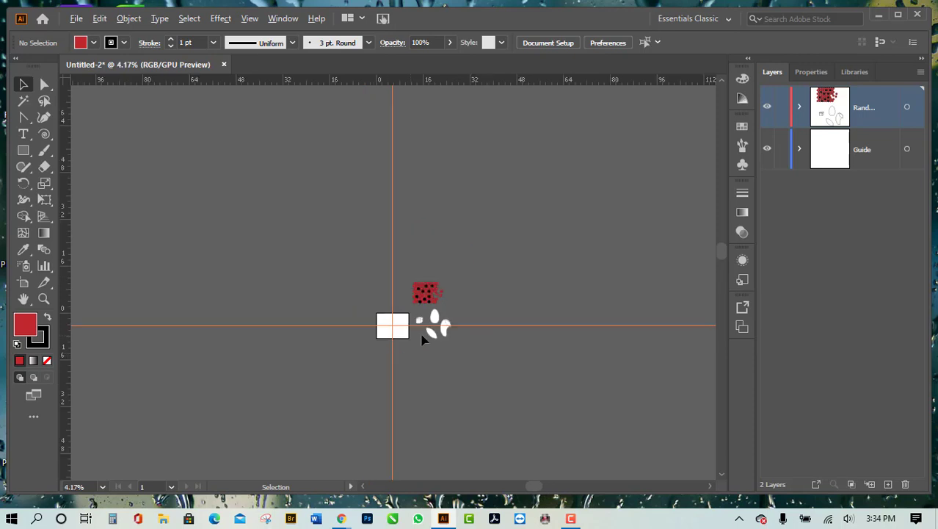
scroll(390, 357, up, 3)
scroll(287, 331, up, 3)
scroll(287, 331, down, 1)
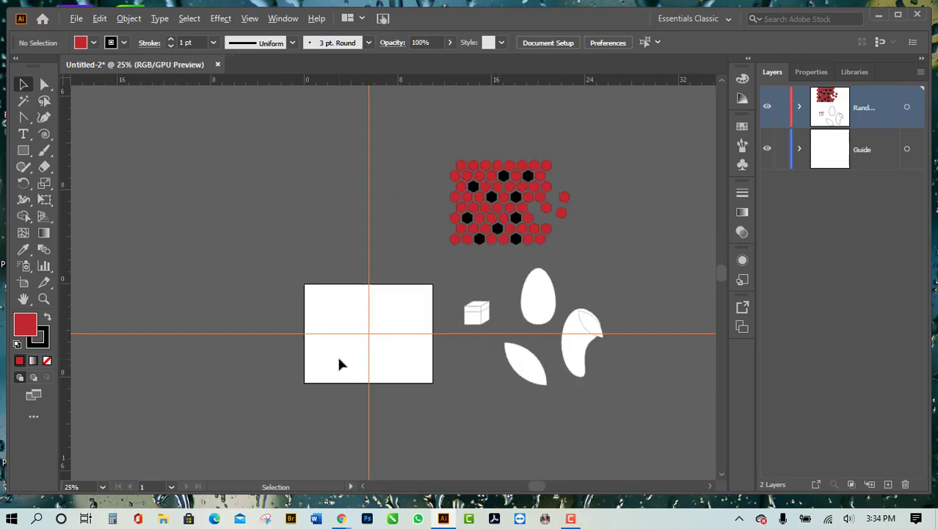
scroll(338, 364, down, 1)
scroll(356, 365, down, 1)
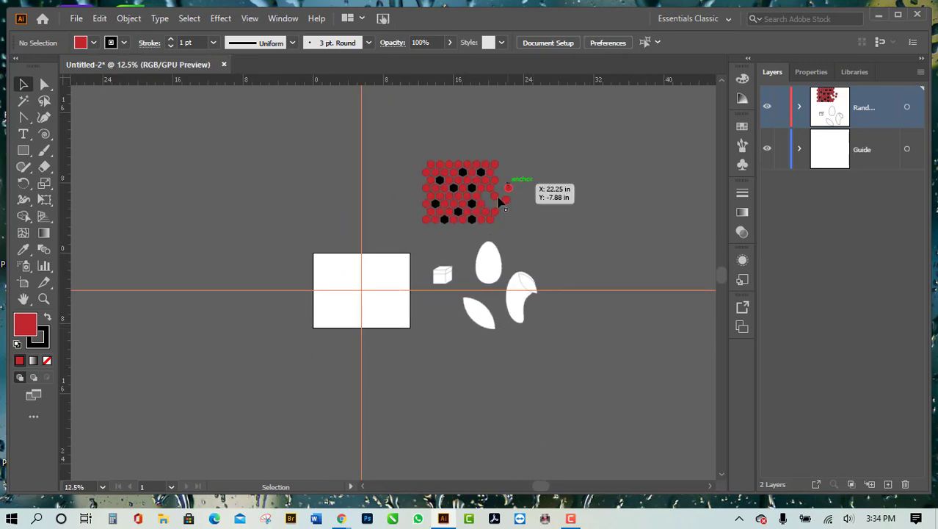
Step: Select all the artwork beside the artboard and deselect it
drag(396, 141, 576, 360)
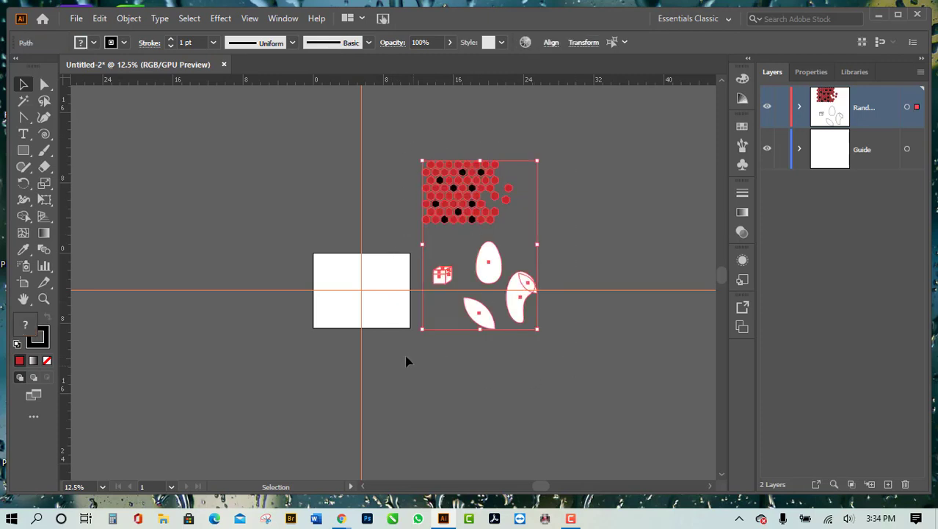
scroll(399, 342, up, 1)
scroll(416, 350, up, 1)
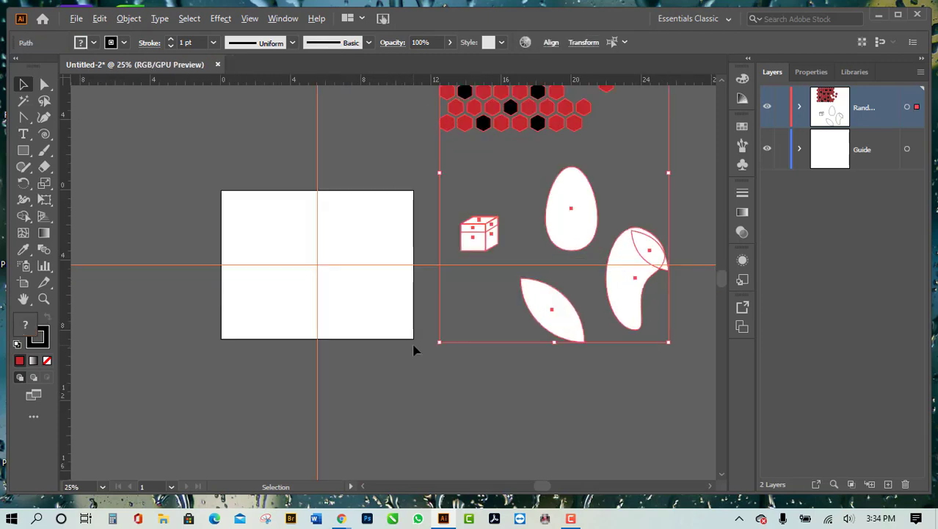
click(524, 377)
scroll(524, 377, down, 1)
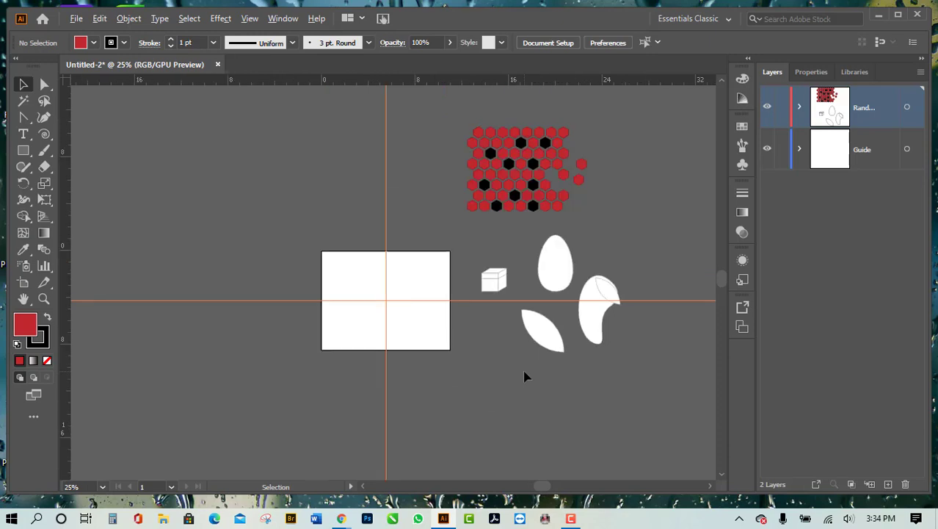
scroll(462, 391, up, 1)
scroll(463, 390, up, 1)
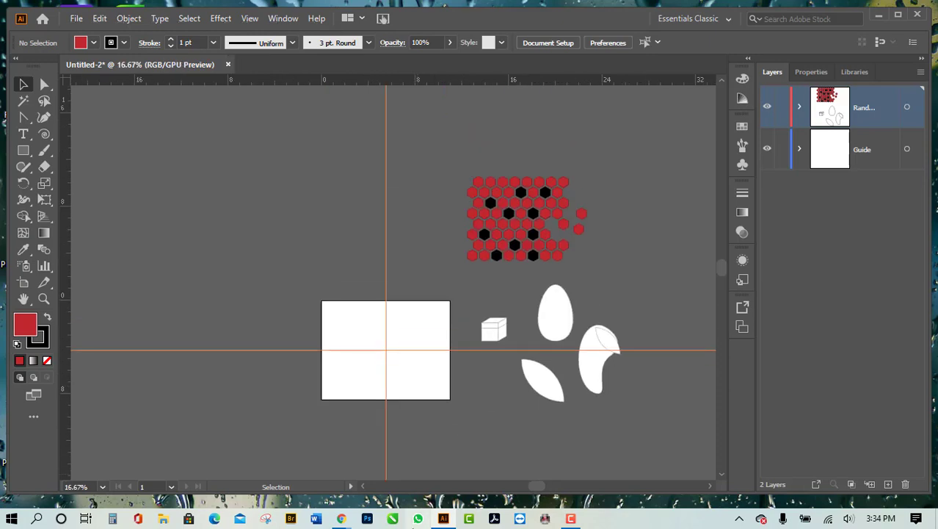
Step: Switch to the Google Meet window in Chrome, admit the waiting participant, and return to Illustrator
mouse_move(342, 518)
click(291, 489)
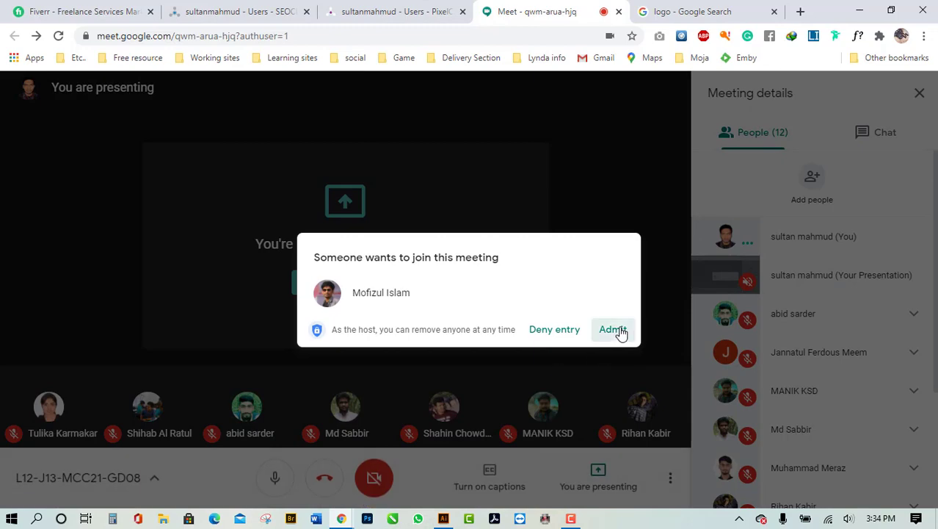
click(615, 329)
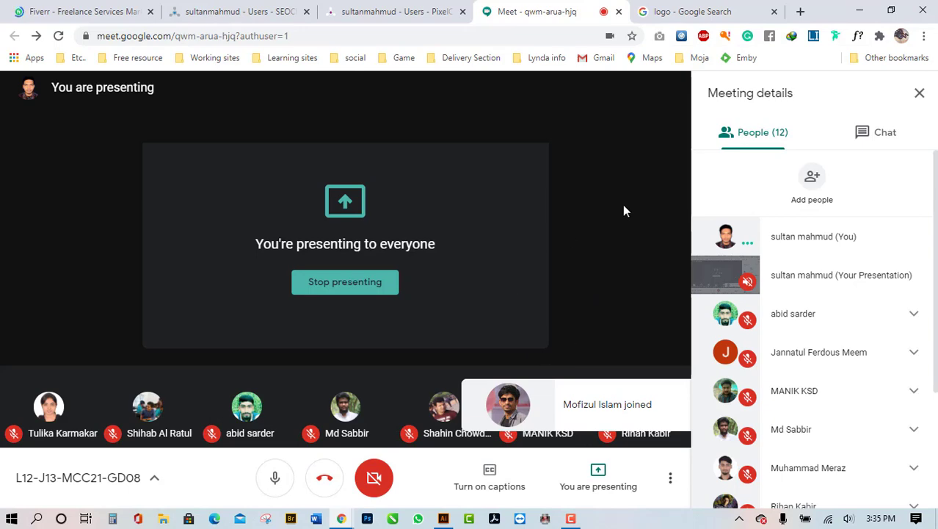
click(860, 11)
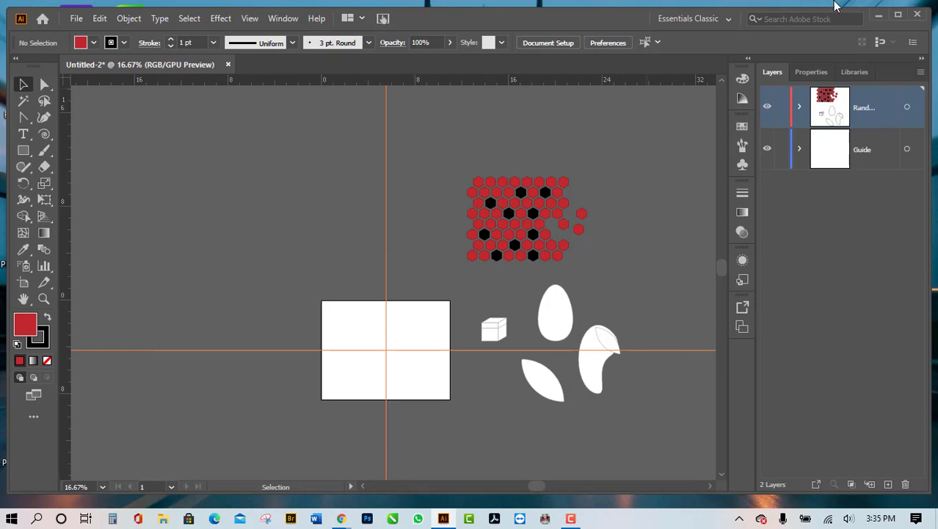
Step: Reopen the Google Meet window, review the participant list, and return to Illustrator
click(878, 15)
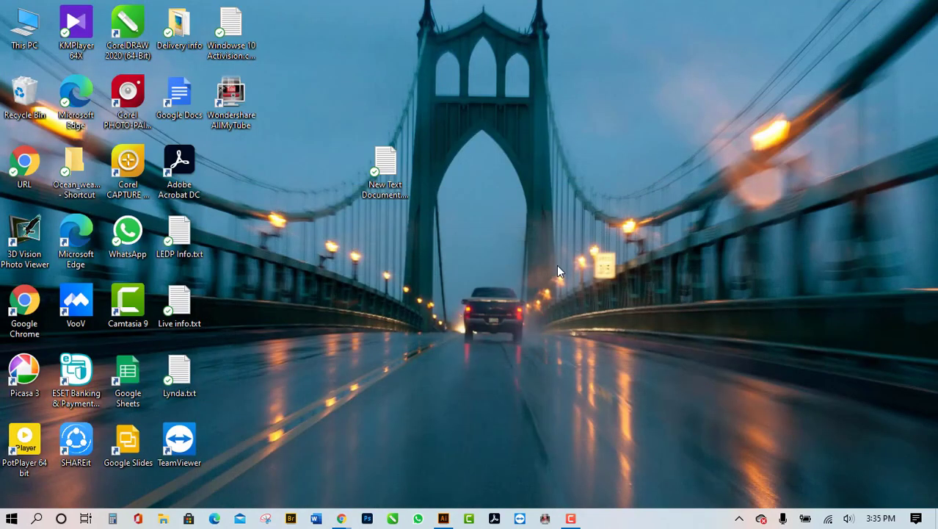
click(344, 522)
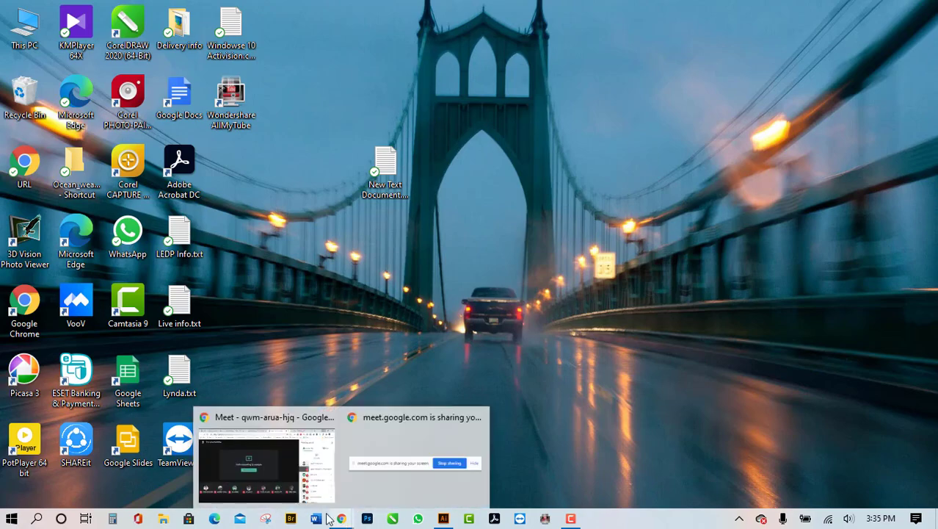
click(309, 484)
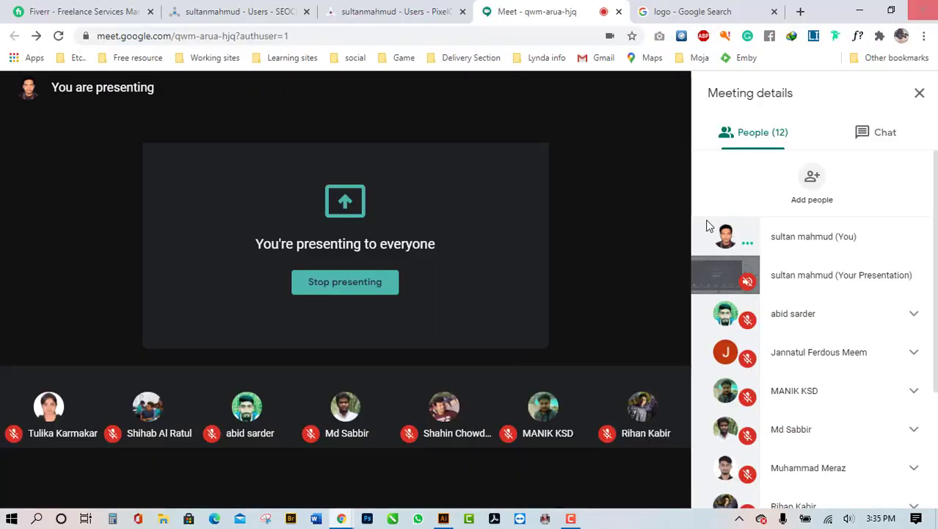
scroll(771, 325, down, 3)
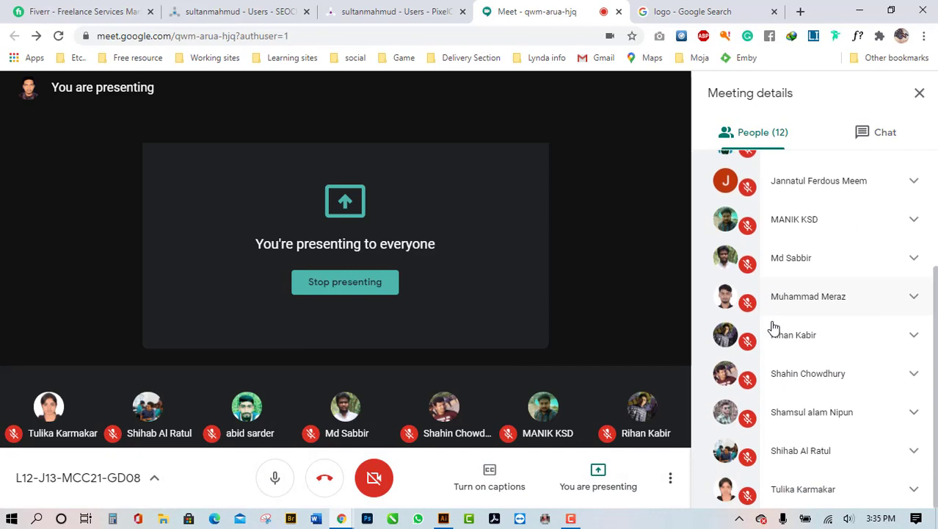
scroll(771, 327, up, 3)
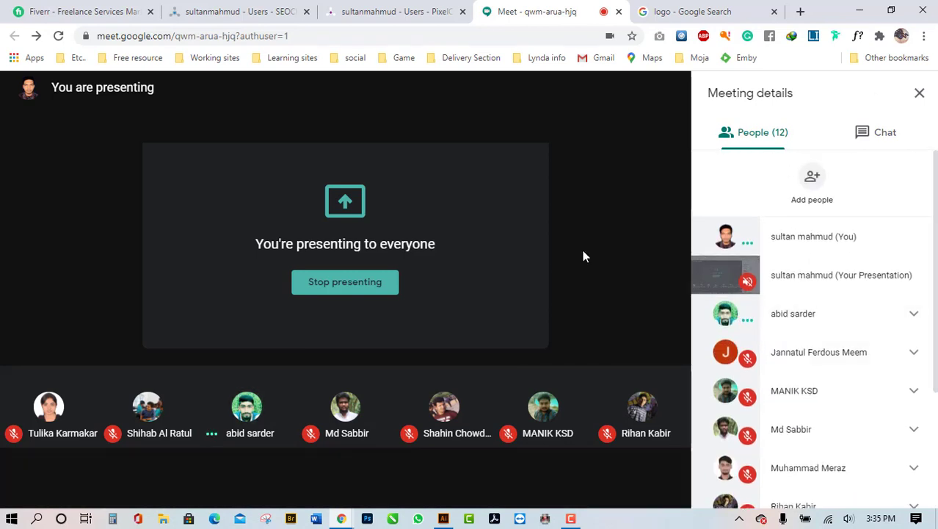
click(865, 8)
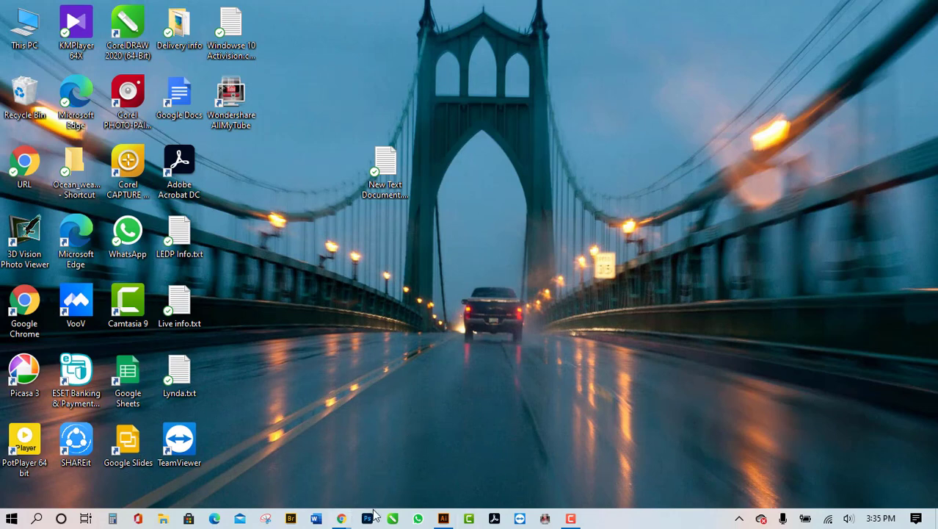
click(444, 519)
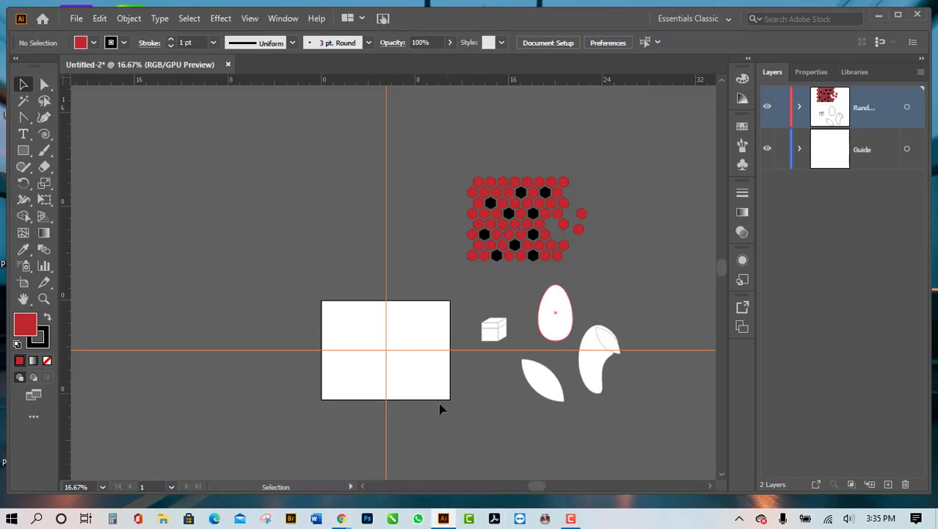
Step: Move all the artwork farther to the right of the artboard and deselect it
scroll(520, 383, down, 1)
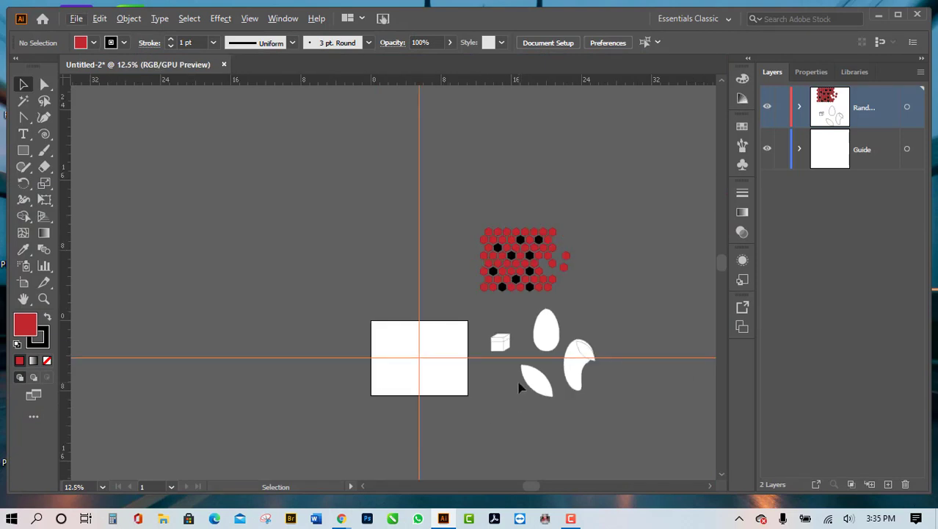
key(ctrl+a)
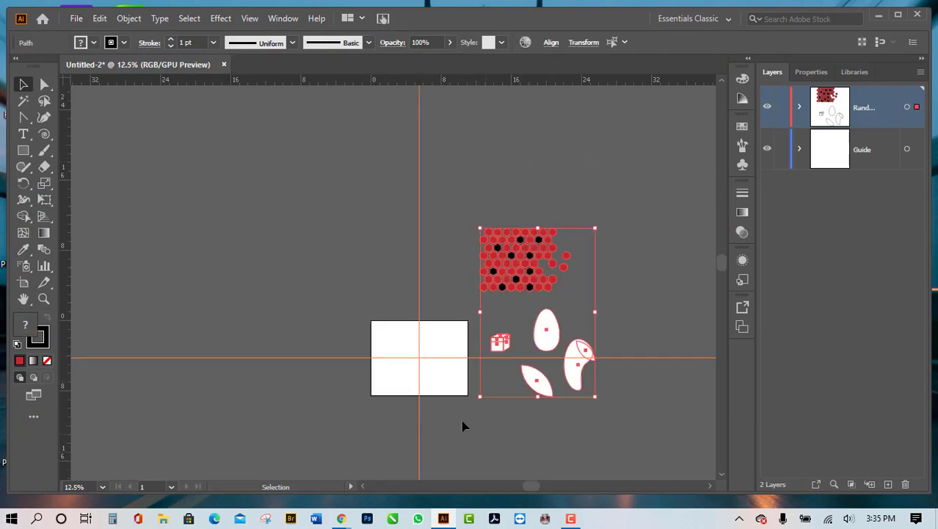
drag(547, 273, 587, 269)
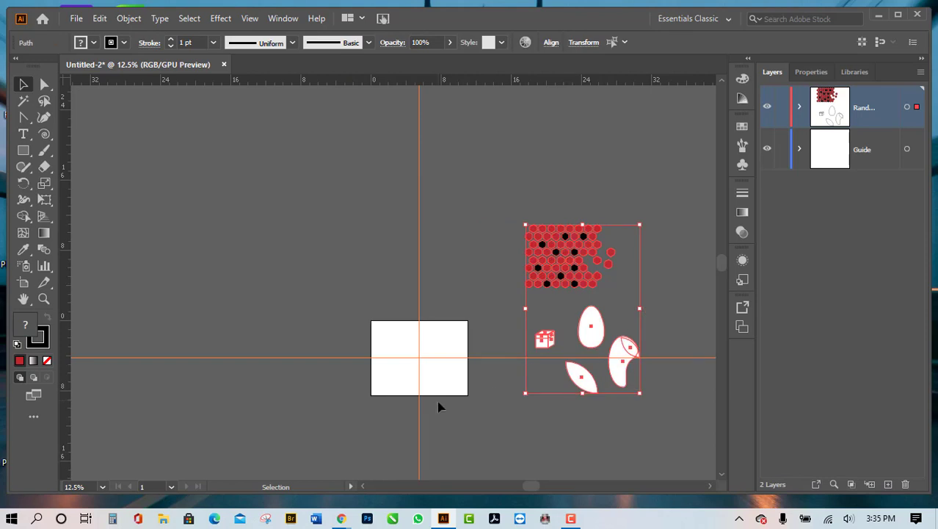
click(668, 305)
Step: Lock the Guide layer
scroll(428, 375, up, 3)
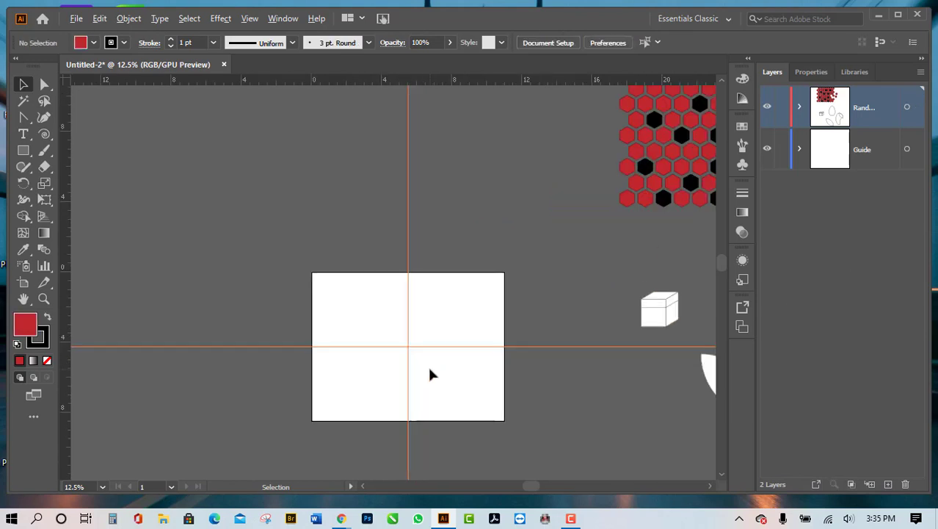
click(782, 150)
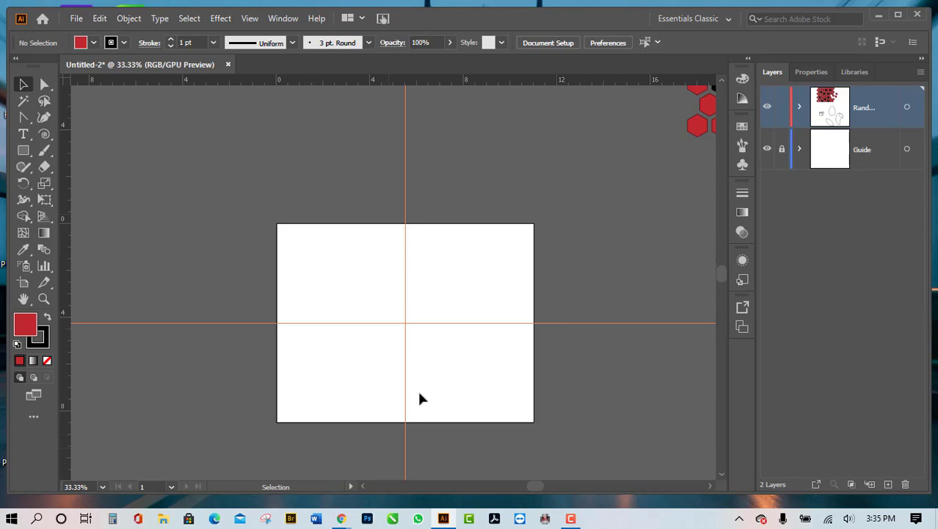
Step: Draw a star about 2.3 in wide and 2.42 in high centred on the intersection of the centre guides
key(alt)
alt+scroll(467, 339, up, 1)
alt+scroll(418, 387, down, 1)
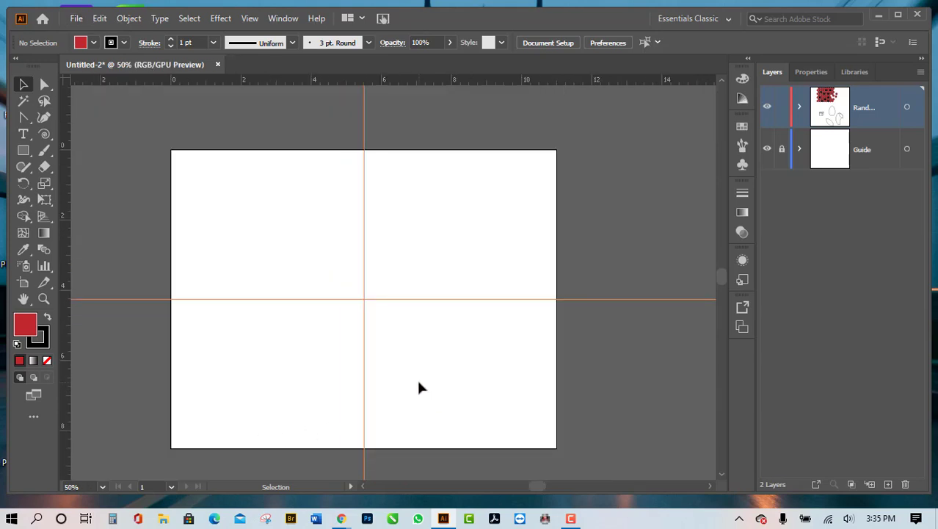
alt+scroll(417, 387, up, 1)
alt+scroll(417, 387, down, 1)
click(31, 151)
click(126, 219)
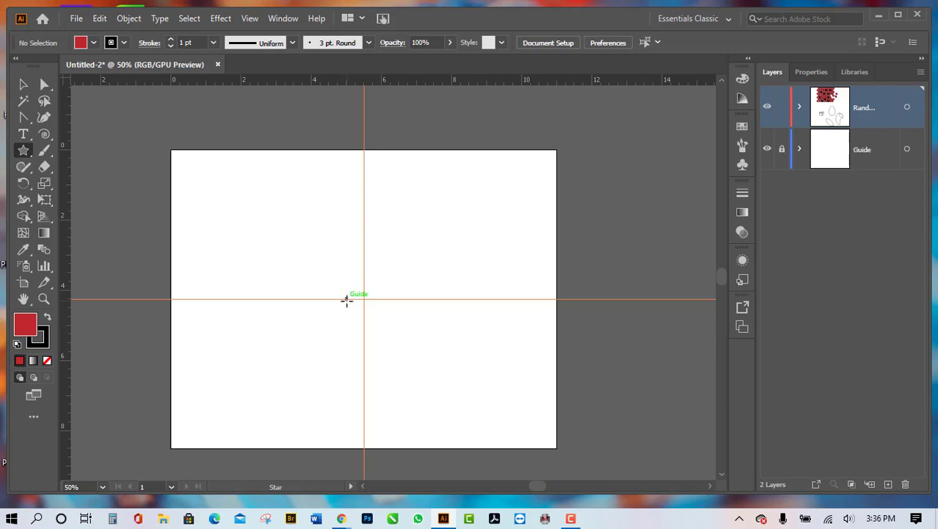
scroll(363, 315, up, 1)
scroll(364, 315, up, 1)
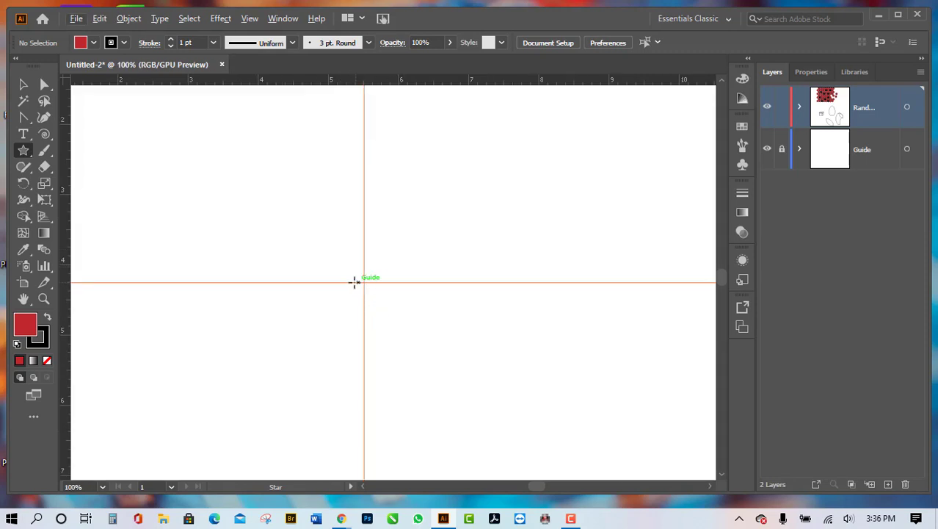
click(25, 152)
mouse_move(364, 282)
mouse_down()
mouse_move(532, 409)
mouse_move(465, 412)
mouse_move(308, 337)
mouse_move(188, 233)
mouse_move(162, 280)
mouse_move(403, 314)
mouse_move(584, 360)
mouse_move(492, 294)
mouse_move(425, 275)
mouse_move(605, 342)
mouse_move(333, 278)
mouse_move(355, 281)
mouse_up()
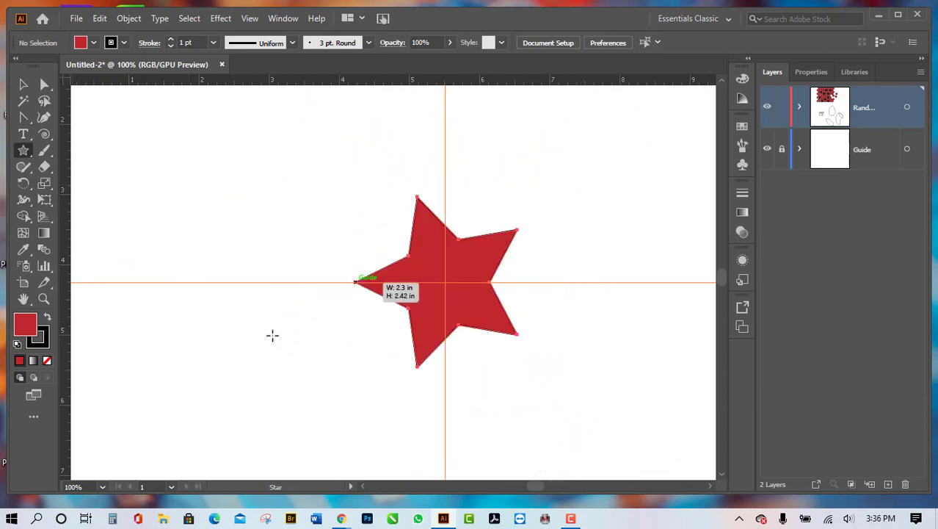
Step: Dismiss the Star size options and draw a second, larger five-pointed star over the artboard's upper-left corner
click(187, 165)
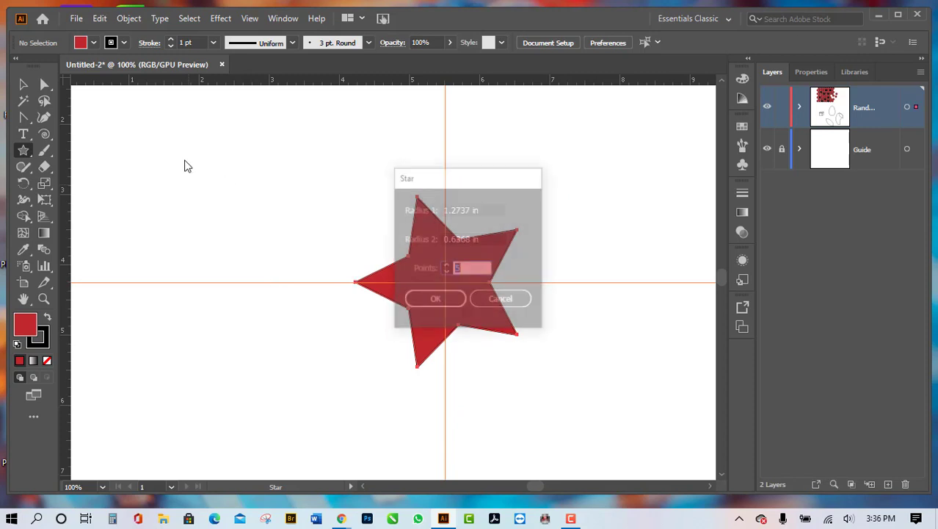
click(503, 301)
drag(193, 168, 291, 357)
scroll(291, 357, down, 2)
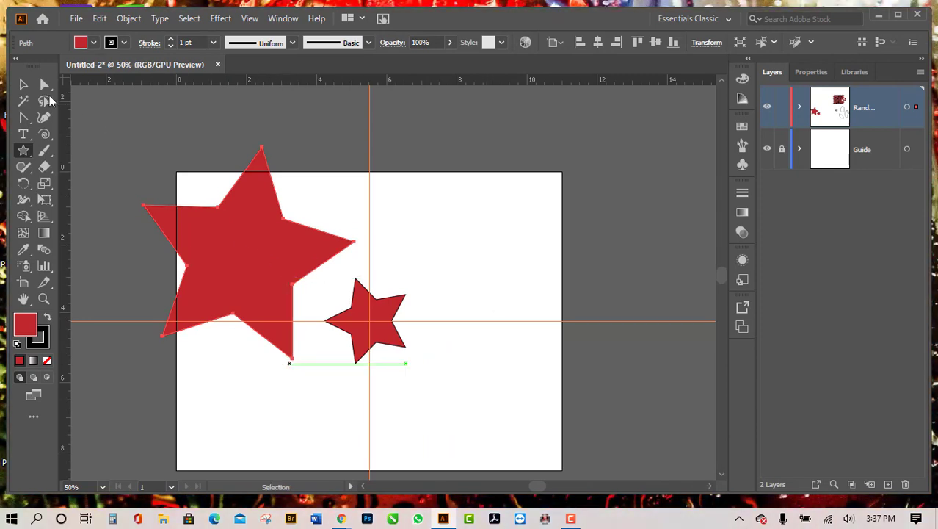
Step: Delete both red stars from the artboard
click(25, 85)
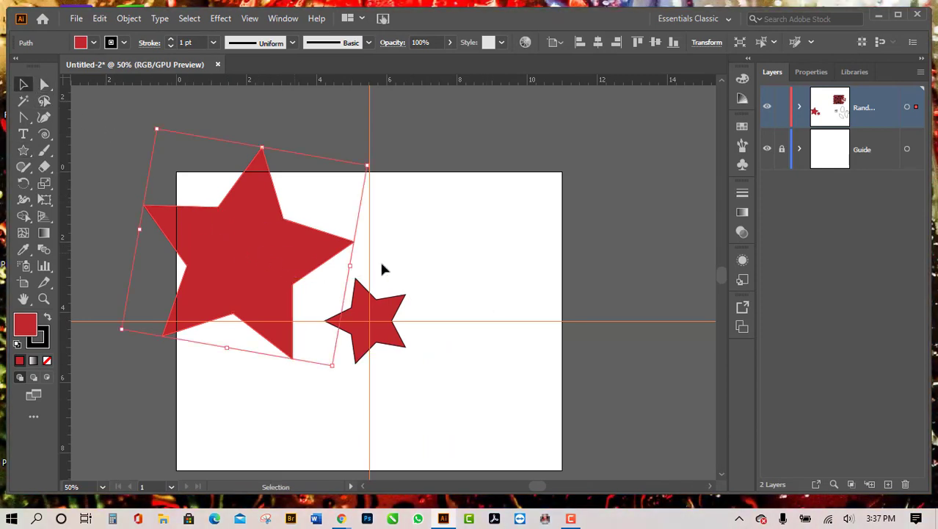
click(420, 273)
drag(165, 156, 430, 402)
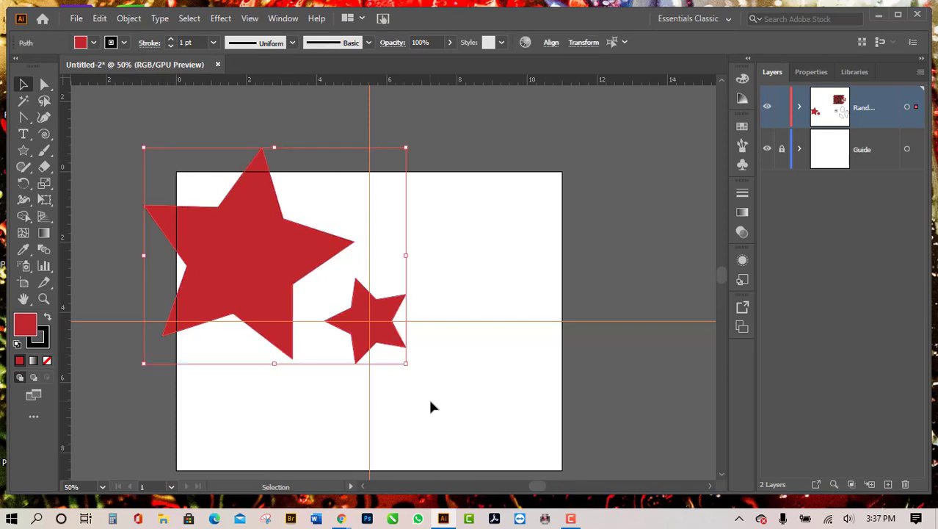
key(Delete)
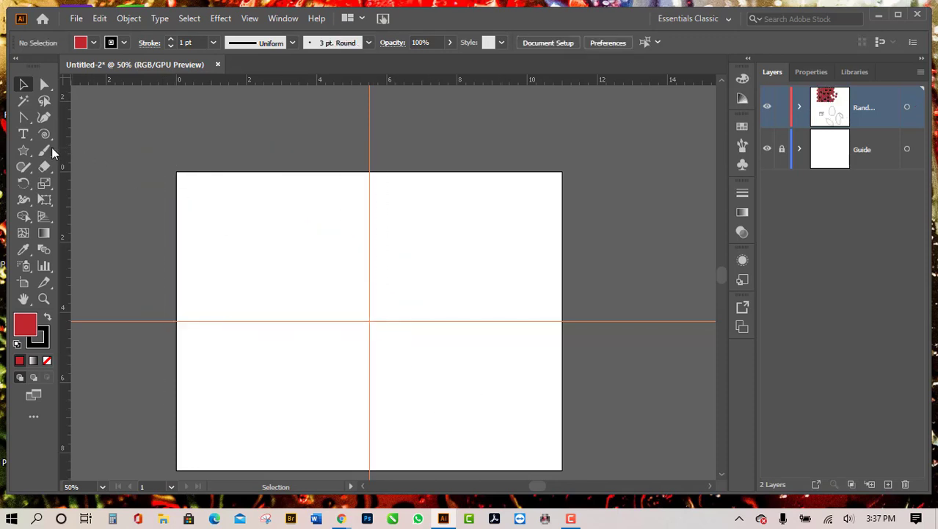
Step: Start a star in the upper-left part of the artboard at about 4.44 in wide, increasing its number of points far beyond five
click(24, 151)
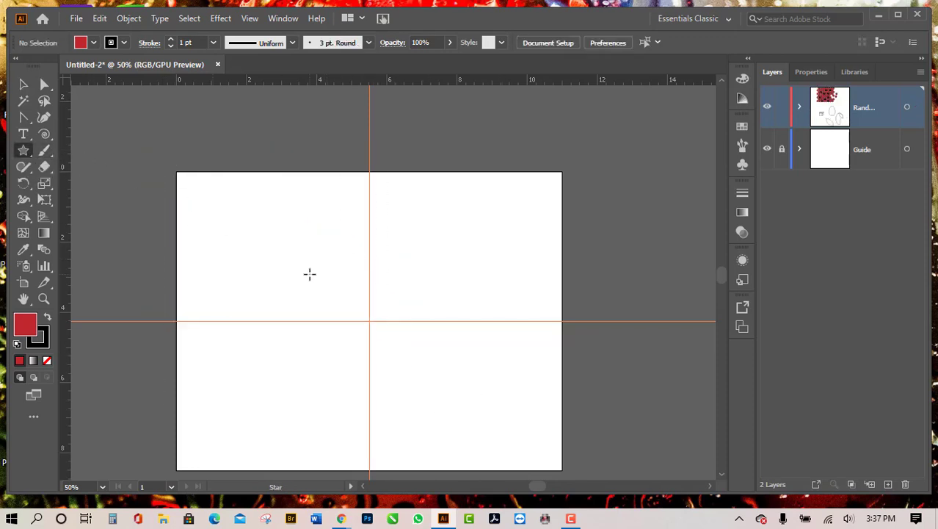
drag(309, 265, 343, 330)
key(Up)
key(Up)
key(Up)
key(Up)
key(Up)
key(Up)
key(Up)
key(Up)
key(Up)
key(Up)
key(Up)
key(Up)
key(Up)
key(Up)
key(Up)
key(Up)
key(Up)
key(Up)
key(Up)
key(Up)
key(Up)
key(Up)
key(Up)
key(Up)
key(Up)
key(Up)
key(Up)
key(Up)
key(Up)
key(Up)
key(Up)
key(Up)
key(Up)
key(Up)
key(Up)
key(Up)
key(Up)
key(Up)
key(Up)
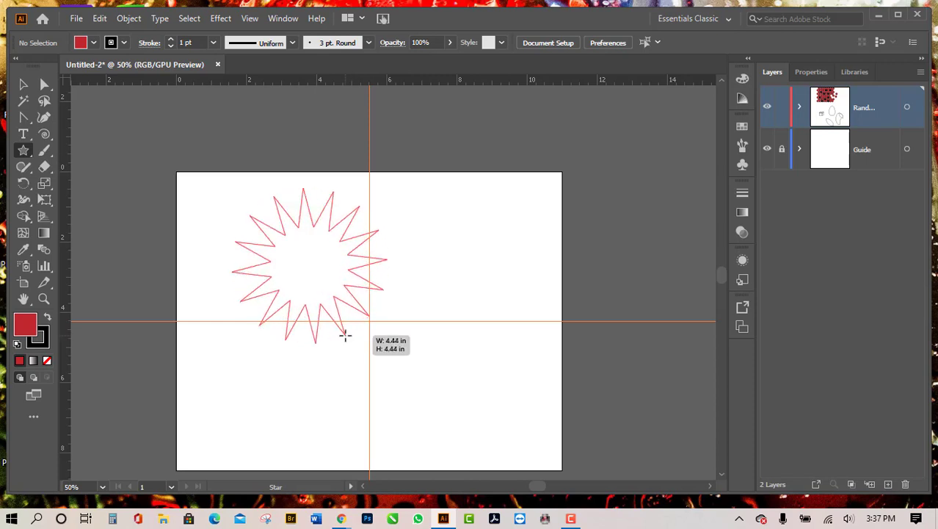
Step: Vary the star's number of points down and up while resizing it, ending with a five-pointed outline
key(Down)
key(Down)
key(Down)
mouse_move(345, 335)
mouse_down()
mouse_move(389, 380)
mouse_move(278, 223)
mouse_move(380, 388)
mouse_move(293, 199)
mouse_move(333, 315)
mouse_move(389, 368)
mouse_move(379, 360)
mouse_move(412, 430)
mouse_move(300, 253)
mouse_move(381, 388)
mouse_move(417, 417)
mouse_move(332, 272)
mouse_move(375, 346)
mouse_move(429, 403)
mouse_move(439, 394)
mouse_move(503, 430)
mouse_move(408, 304)
mouse_move(467, 382)
mouse_move(383, 307)
mouse_move(453, 382)
mouse_up()
key(Down)
key(Down)
key(Down)
key(Up)
key(Up)
key(Up)
key(Up)
key(Up)
key(Up)
key(Up)
key(Up)
key(Up)
key(Up)
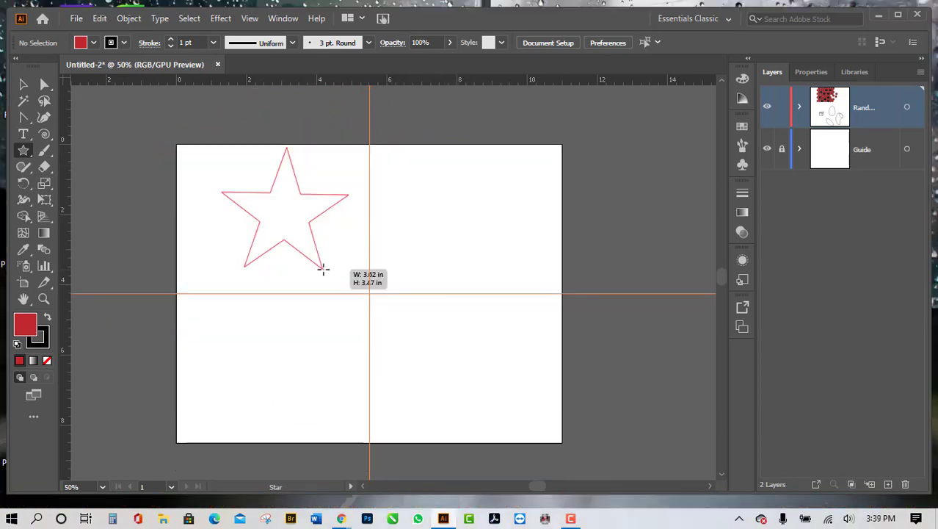
Step: Reshape the star into a seven-pointed one, varying its size, rotation and spike depth, and place it upside down in the artboard's upper-left area
mouse_move(320, 266)
mouse_down()
mouse_move(314, 235)
mouse_move(325, 252)
mouse_up()
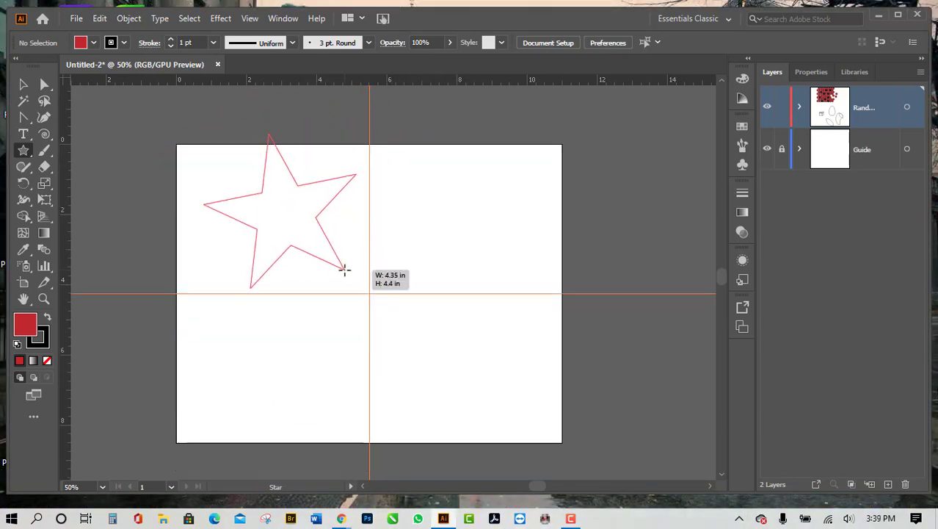
drag(344, 271, 336, 263)
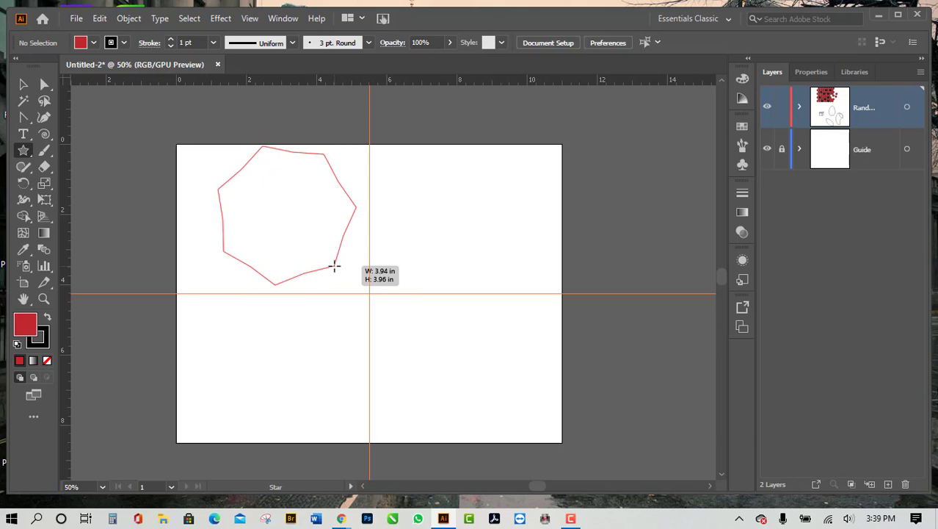
mouse_move(334, 267)
mouse_down()
mouse_move(343, 284)
mouse_move(324, 263)
mouse_up()
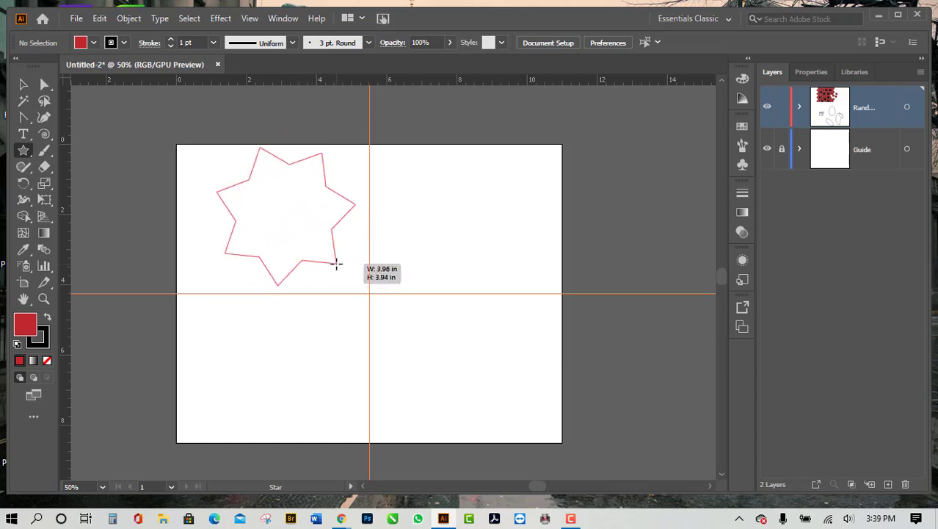
drag(337, 263, 257, 247)
drag(313, 257, 248, 246)
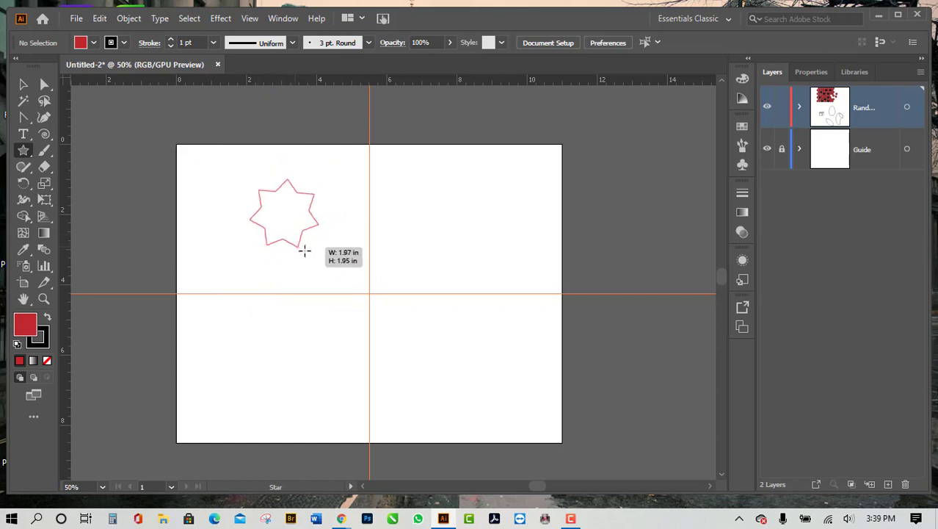
drag(305, 251, 235, 264)
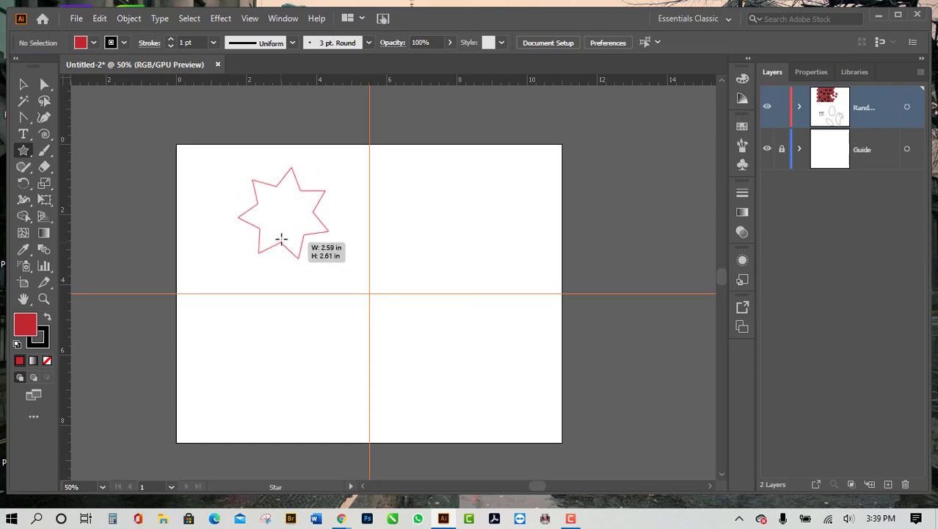
drag(283, 231, 285, 281)
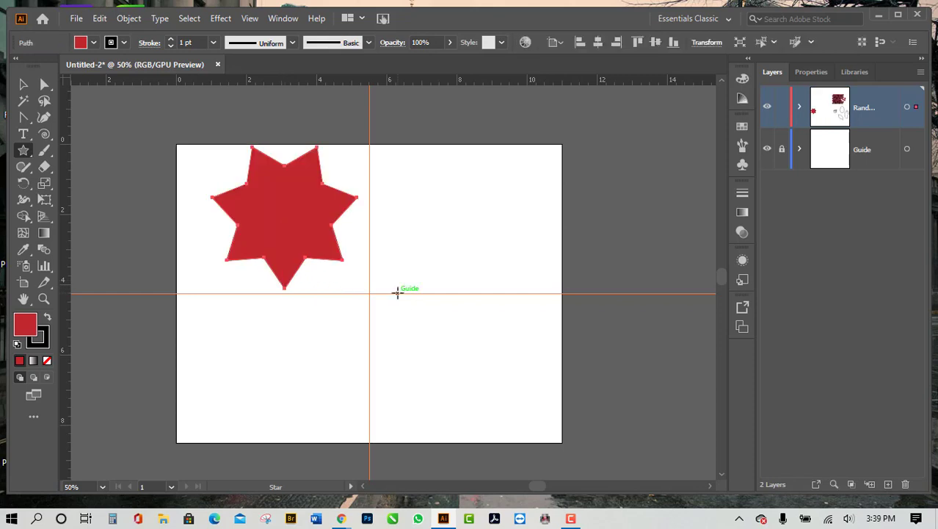
Step: Undo the seven-pointed star, then try another star from the upper-left area and undo it too
key(ctrl+z)
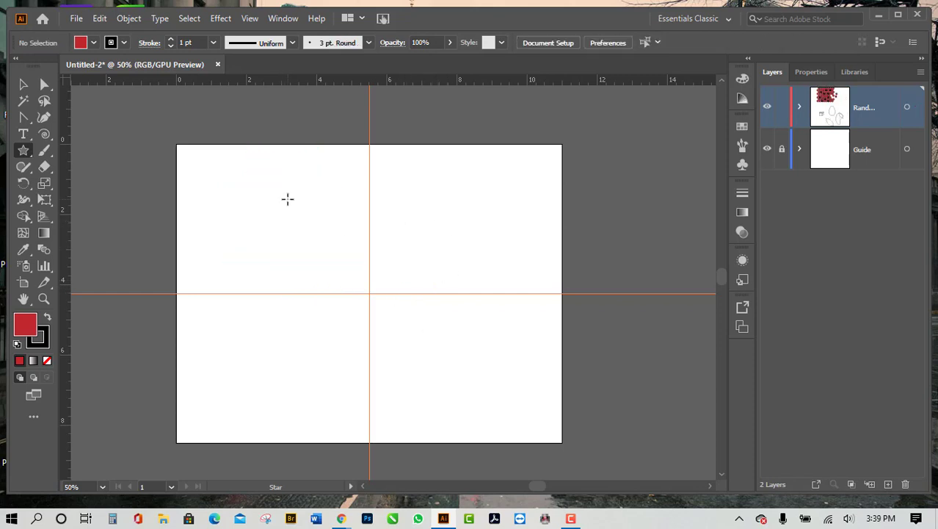
mouse_move(287, 198)
mouse_down()
mouse_move(356, 268)
mouse_move(317, 226)
mouse_move(370, 239)
mouse_move(413, 266)
mouse_move(604, 295)
mouse_move(551, 289)
mouse_move(409, 240)
mouse_move(674, 330)
mouse_move(600, 321)
mouse_move(470, 273)
mouse_move(596, 318)
mouse_move(636, 346)
mouse_move(540, 278)
mouse_move(379, 207)
mouse_move(298, 199)
mouse_move(324, 210)
mouse_move(287, 205)
mouse_move(292, 217)
mouse_move(285, 201)
mouse_move(286, 213)
mouse_move(290, 200)
mouse_move(486, 323)
mouse_move(595, 357)
mouse_move(496, 297)
mouse_move(683, 380)
mouse_move(567, 345)
mouse_move(469, 292)
mouse_up()
key(ctrl+z)
Step: Start a seven-pointed star in the artboard's upper-left area, varying its size and spike length up to about 8.36 in wide
key(ctrl+minus)
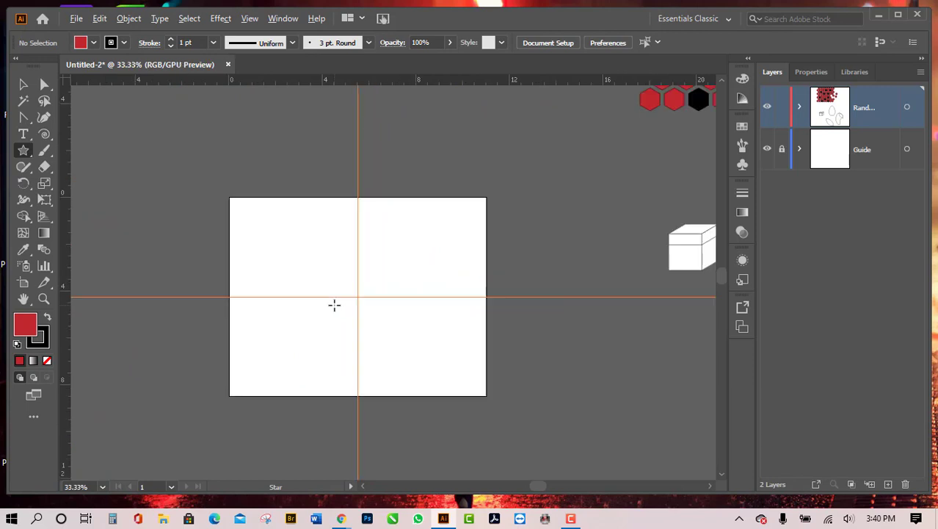
scroll(334, 306, up, 1)
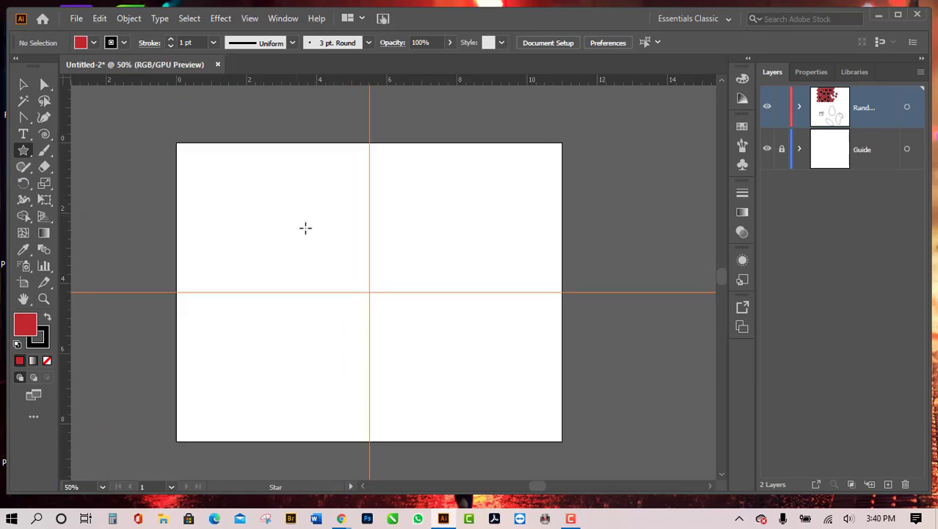
drag(305, 227, 370, 237)
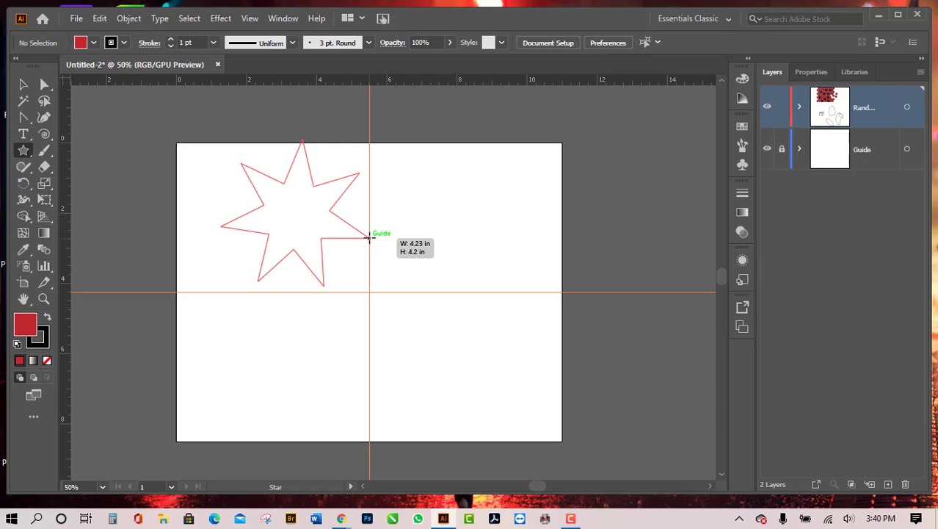
mouse_move(370, 237)
mouse_down()
mouse_move(420, 254)
mouse_move(609, 277)
mouse_move(374, 225)
mouse_up()
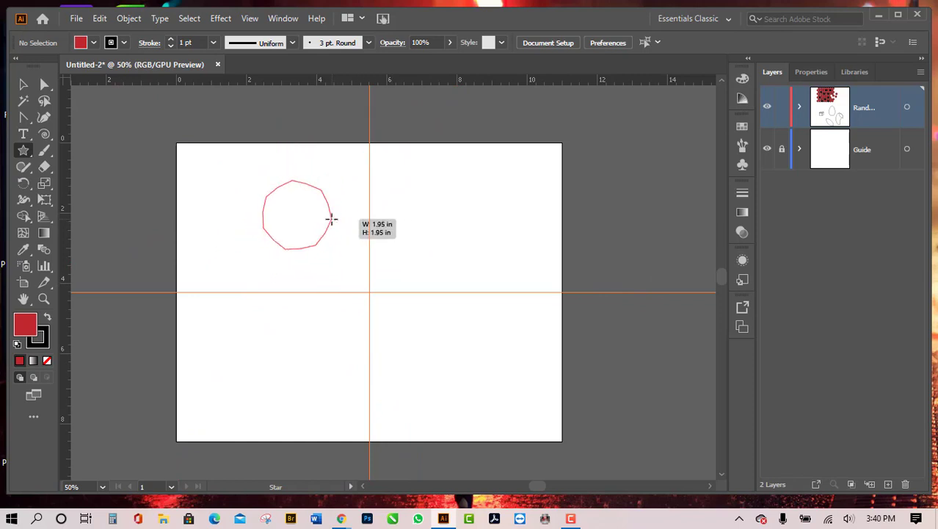
drag(486, 262, 311, 219)
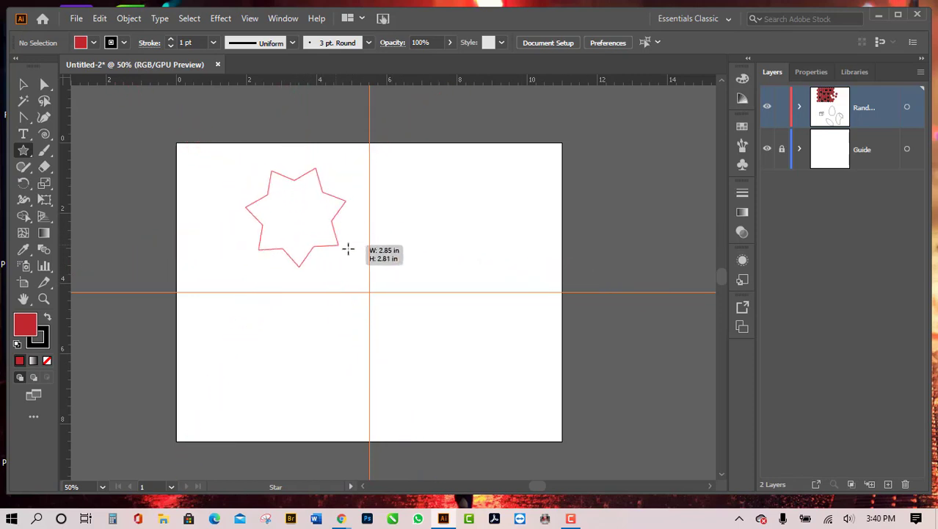
drag(443, 276, 424, 251)
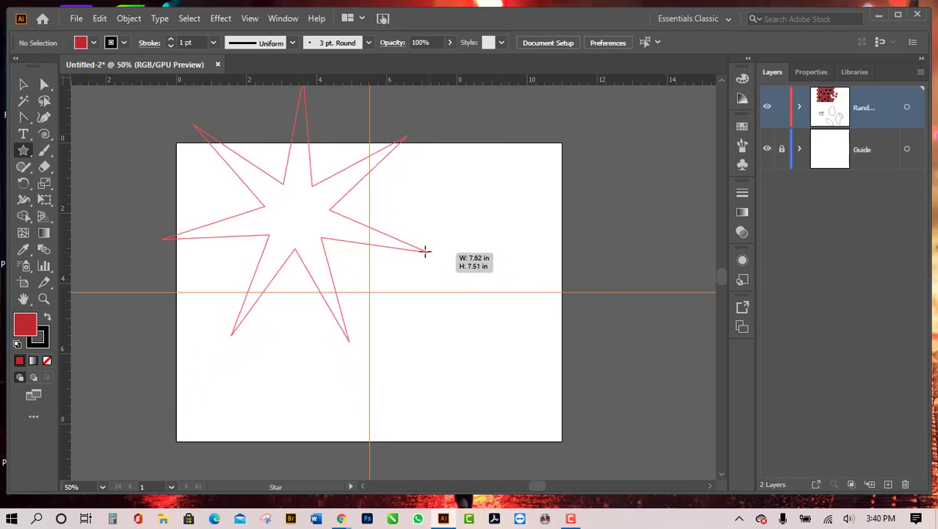
drag(367, 233, 436, 255)
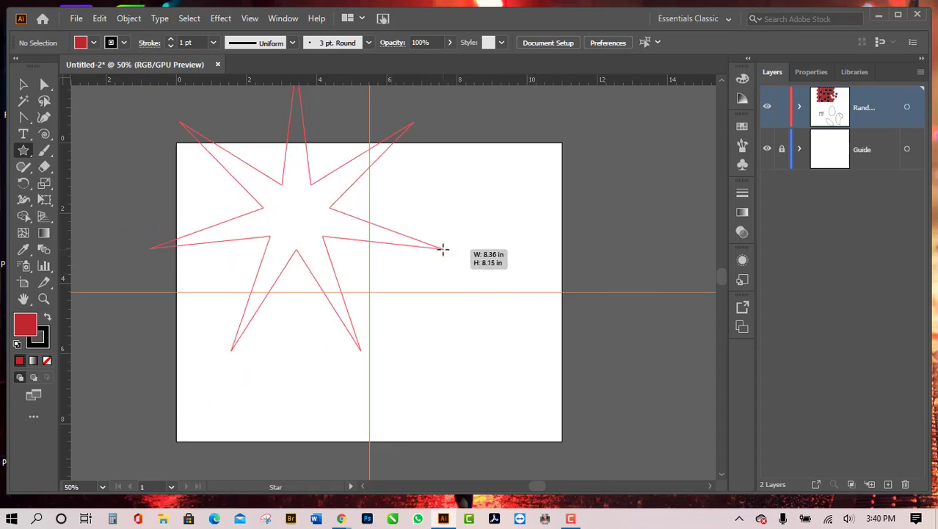
drag(405, 247, 381, 233)
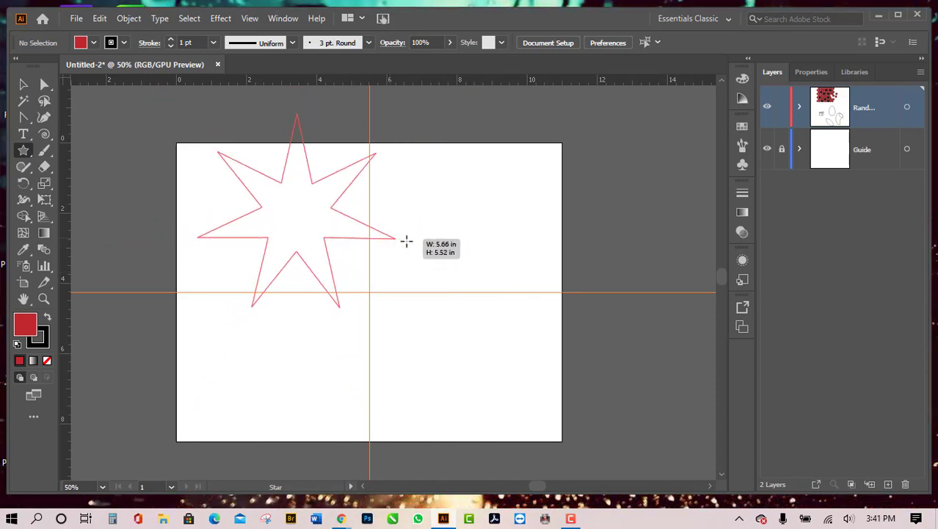
Step: Vary the star's number of points up and down repeatedly and finish it as a long-spiked six-pointed star
drag(455, 248, 390, 245)
key(Up)
key(Up)
key(Up)
key(Up)
key(Up)
key(Up)
key(Up)
key(Up)
key(Up)
key(Up)
key(Up)
key(Up)
key(Up)
key(Up)
key(Up)
key(Up)
key(Up)
key(Down)
key(Down)
key(Down)
key(Down)
key(Down)
key(Down)
key(Down)
key(Down)
key(Up)
key(Up)
key(Up)
key(Up)
key(Up)
key(Up)
key(Up)
key(Up)
key(Up)
key(Up)
key(Up)
key(Up)
key(Up)
key(Up)
key(Down)
key(Down)
key(Down)
key(Down)
key(Down)
key(Down)
key(Down)
key(Down)
key(Down)
key(Down)
key(Down)
key(Down)
key(Down)
key(Down)
key(Down)
key(Down)
key(Down)
key(Down)
key(Down)
key(Down)
key(Down)
key(Down)
key(Down)
key(Down)
key(Down)
key(Down)
key(Up)
key(Up)
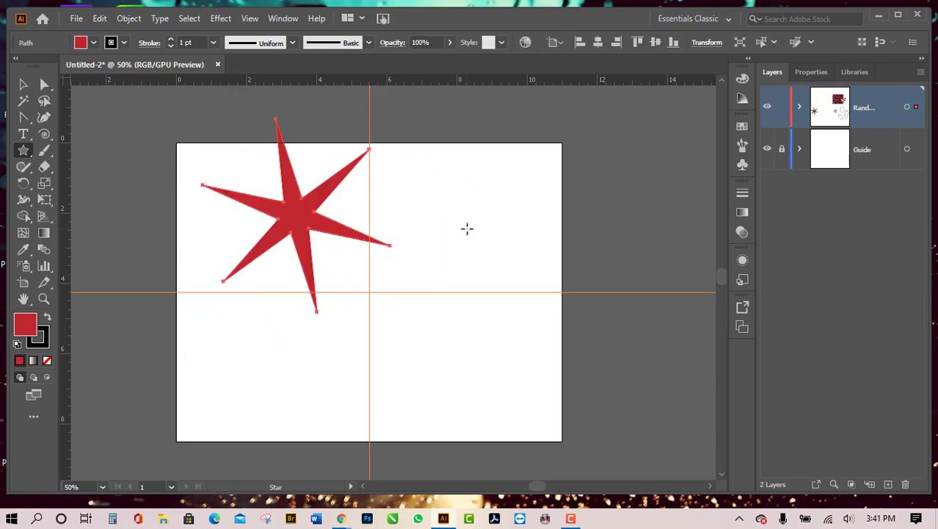
Step: Move the six-pointed star off the artboard onto the pasteboard, to the lower right of the page
click(24, 84)
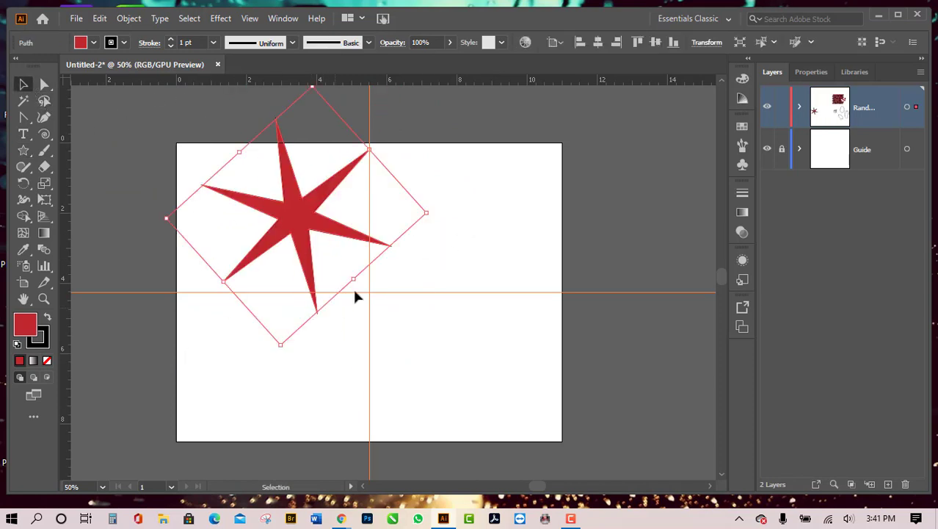
drag(340, 231, 705, 250)
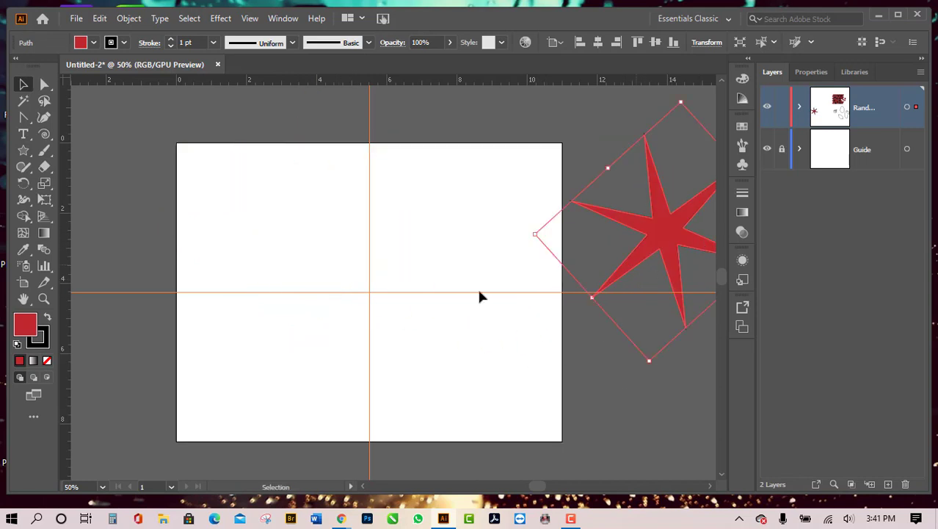
scroll(405, 315, down, 3)
drag(492, 281, 606, 381)
scroll(266, 307, up, 1)
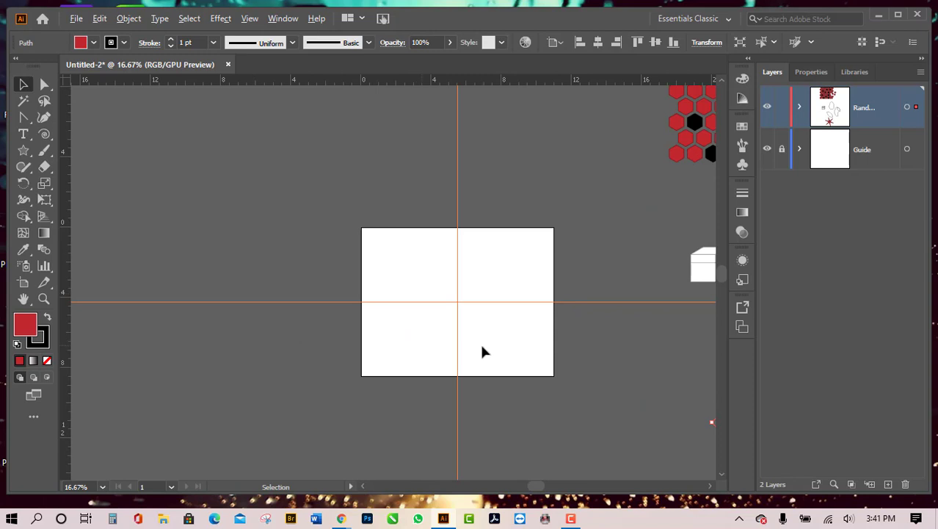
scroll(447, 358, up, 3)
click(26, 152)
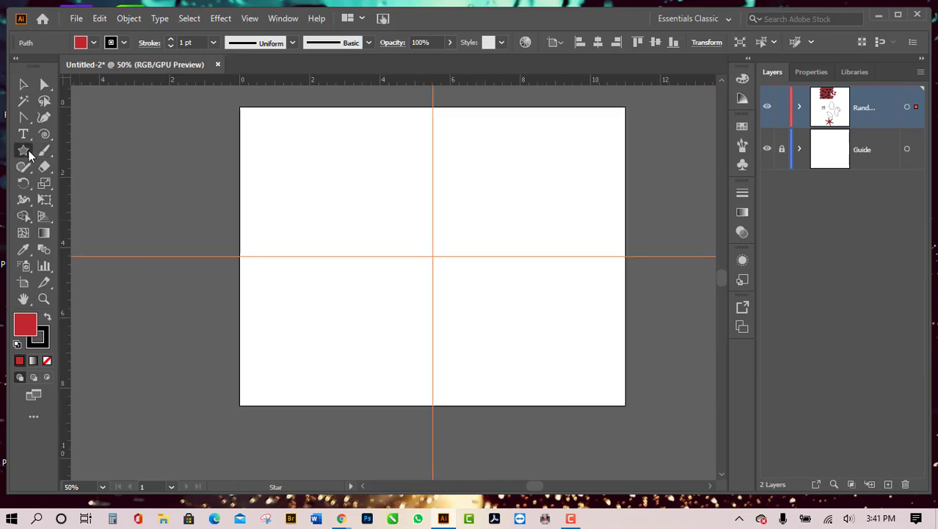
click(27, 152)
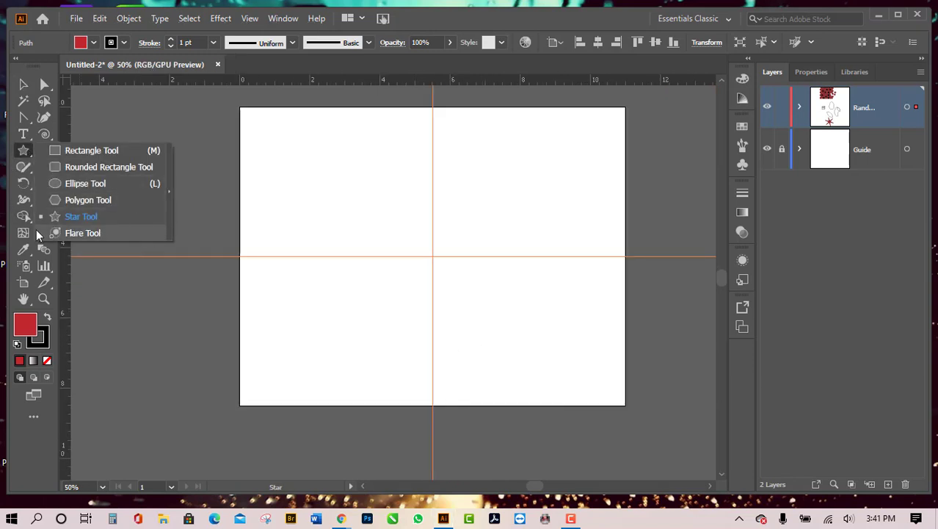
click(26, 154)
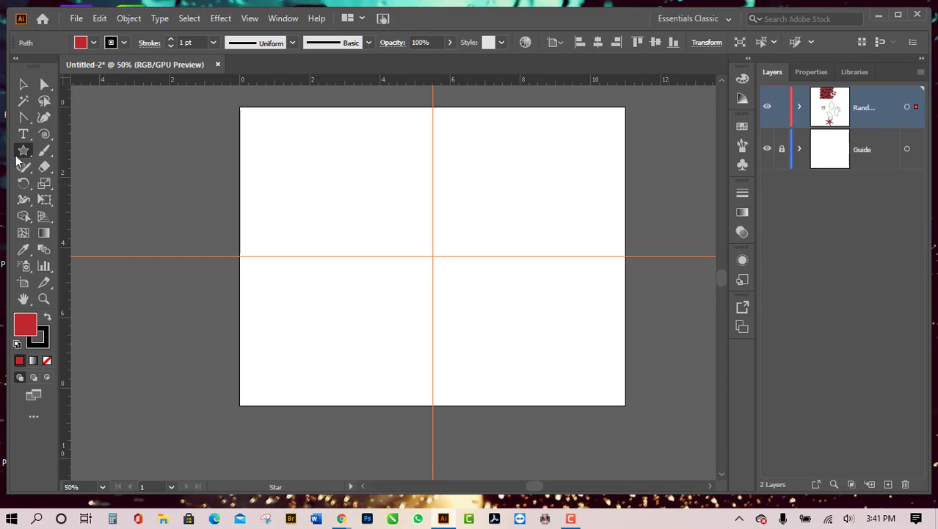
drag(25, 156, 72, 229)
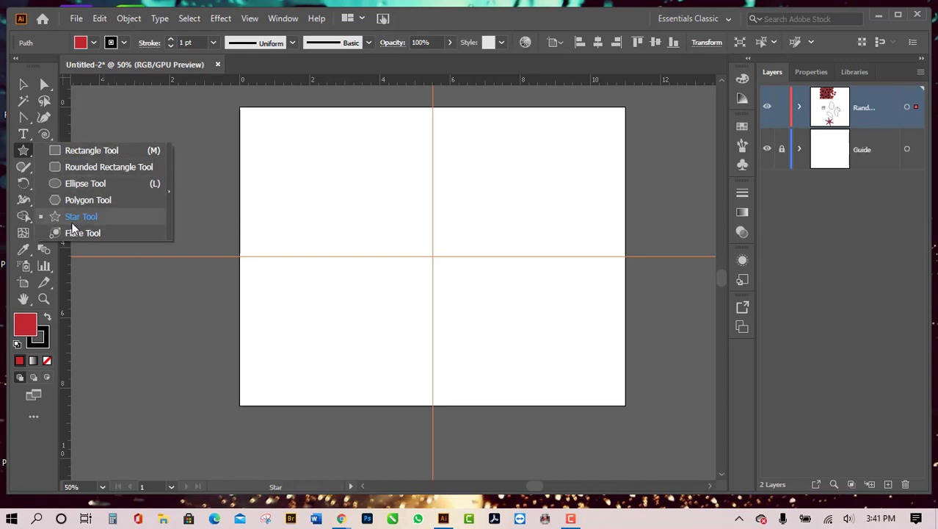
drag(72, 229, 28, 157)
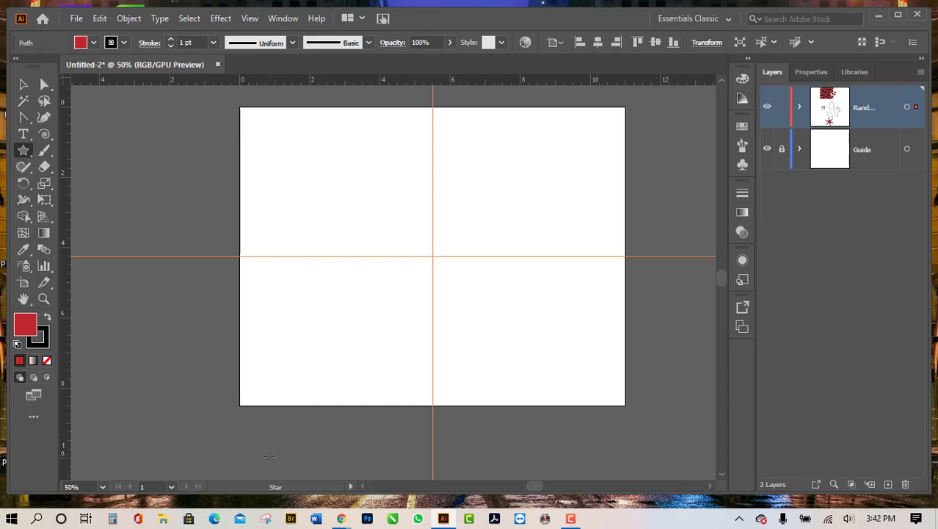
click(163, 519)
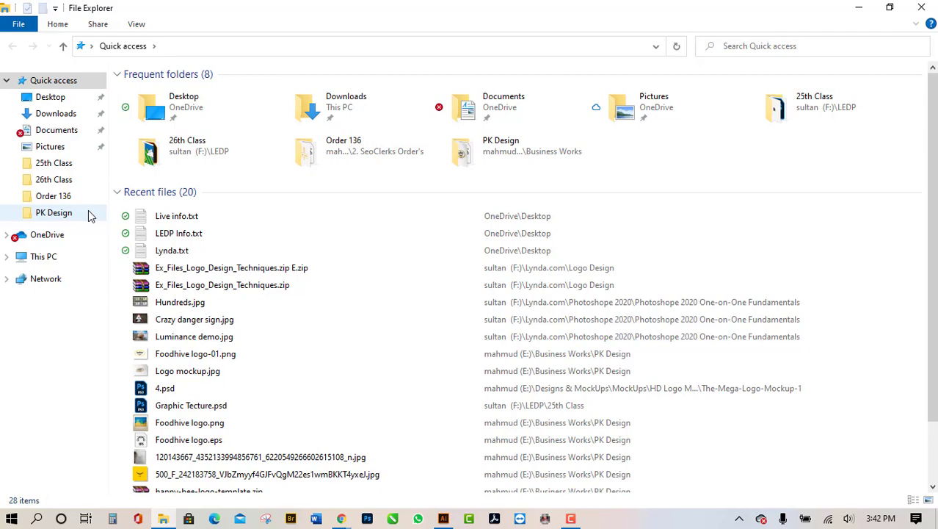
click(443, 519)
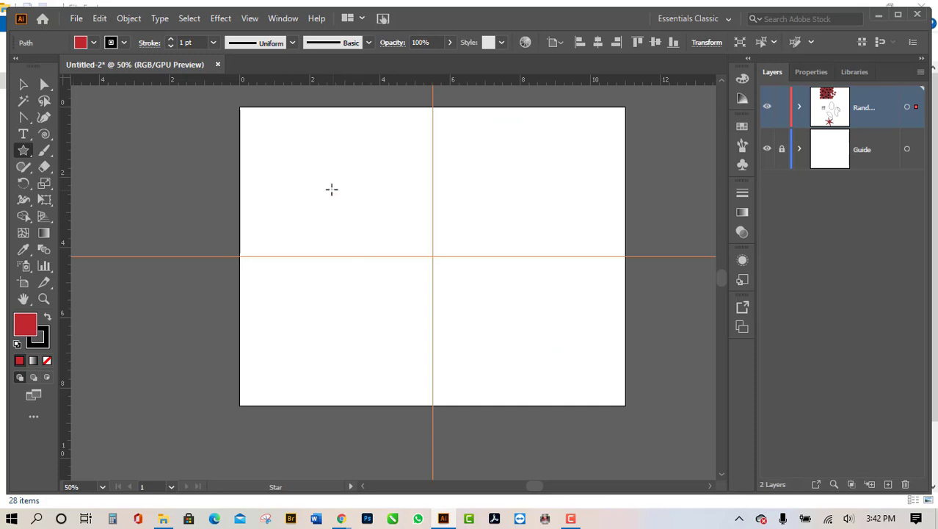
Step: Try two more long-spiked six-pointed stars in the artboard's upper-left area, deleting each one
drag(331, 190, 432, 245)
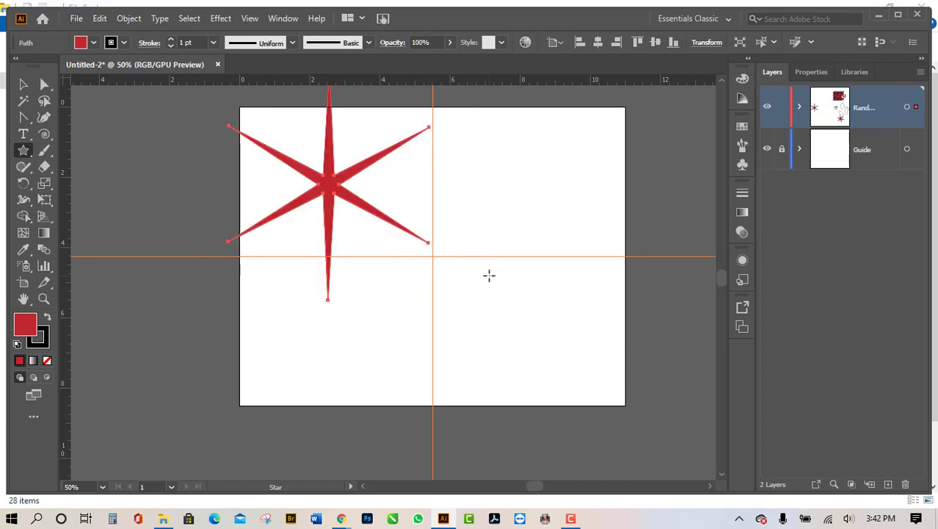
key(ctrl)
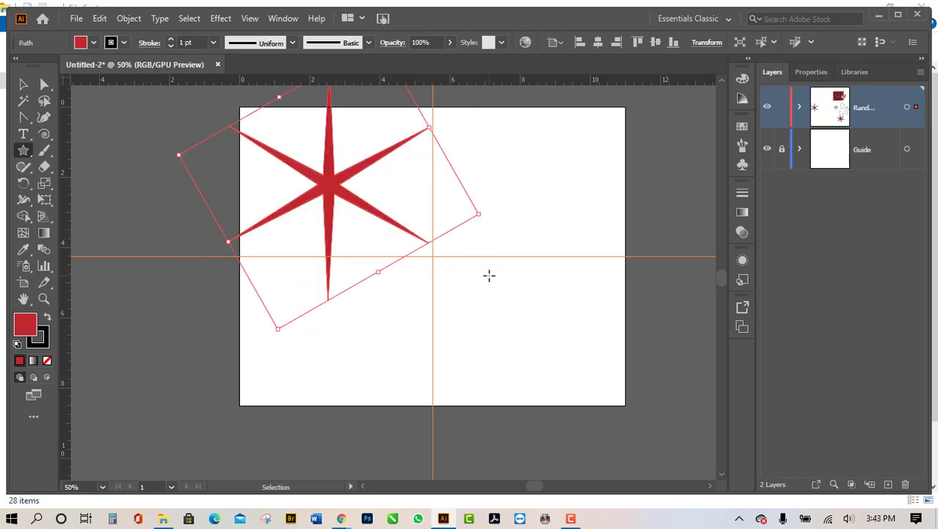
key(Delete)
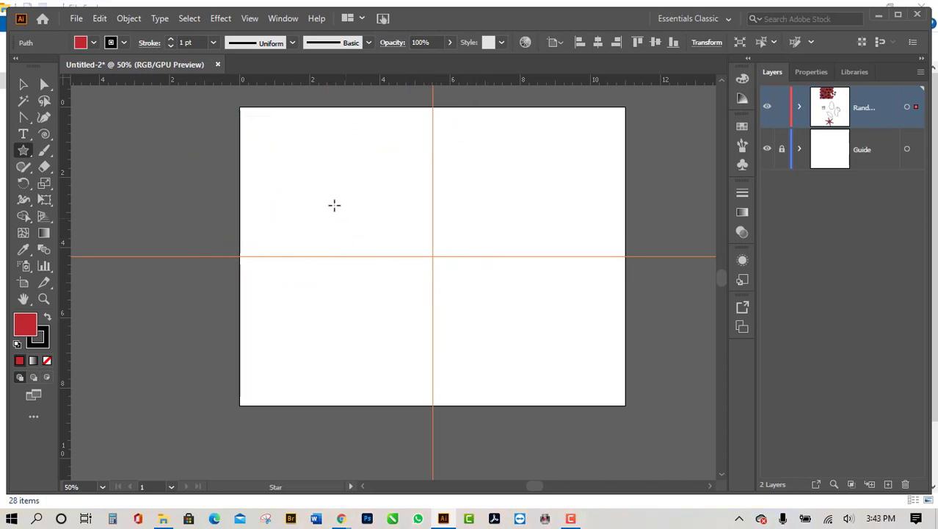
drag(294, 159, 407, 226)
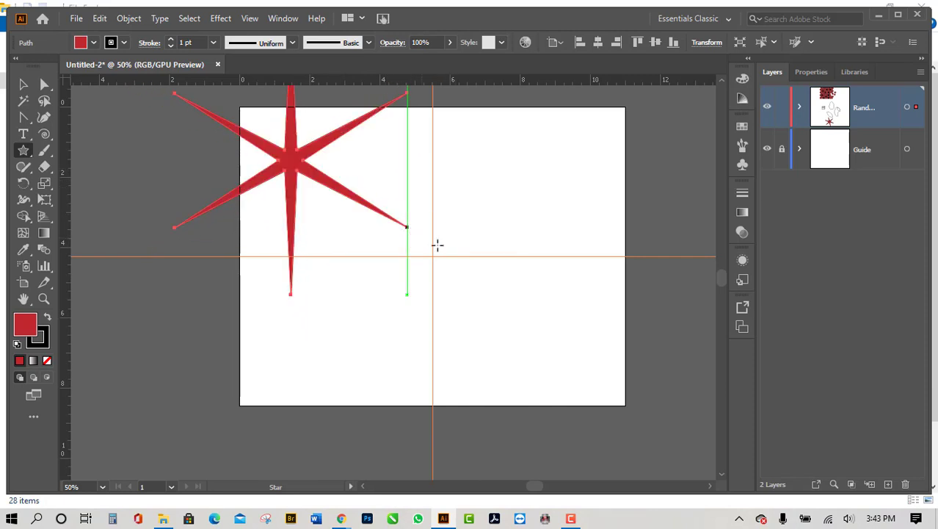
click(23, 84)
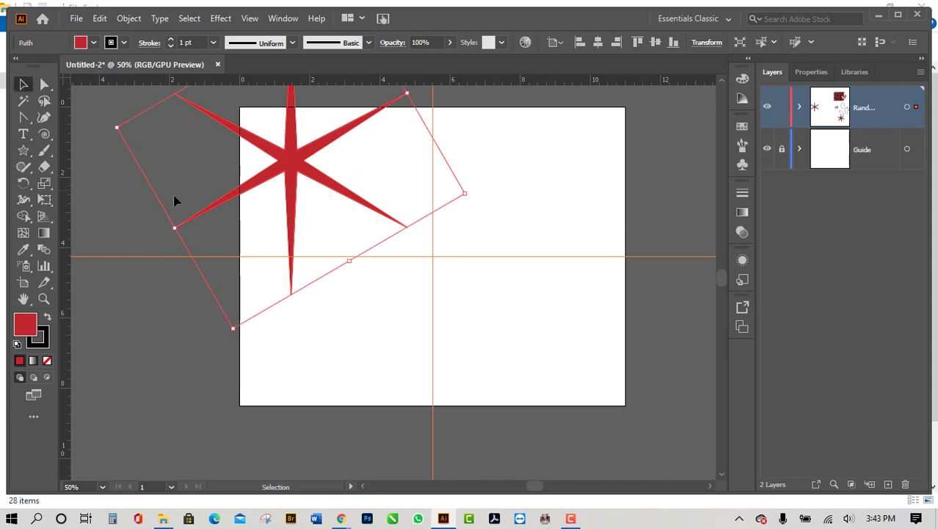
key(Delete)
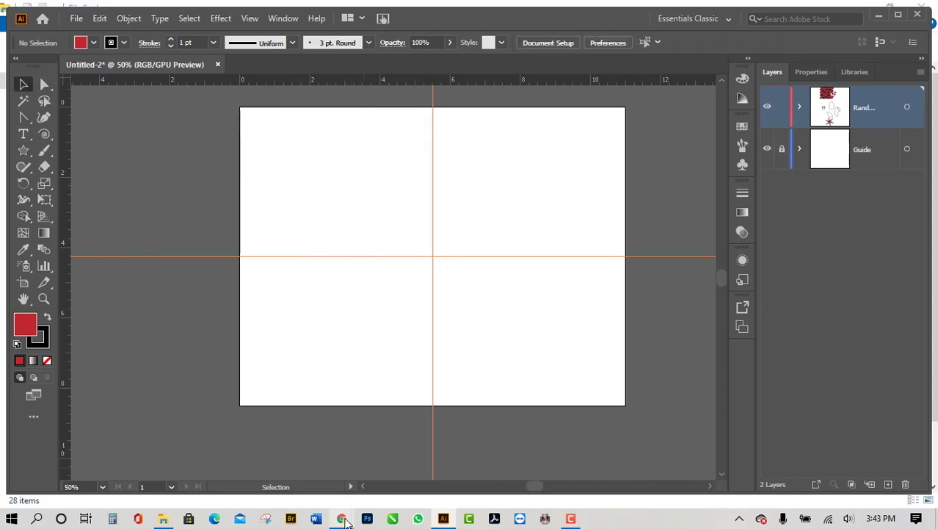
Step: Check the Google Meet call in Chrome and return to the Illustrator document
mouse_move(345, 520)
click(282, 457)
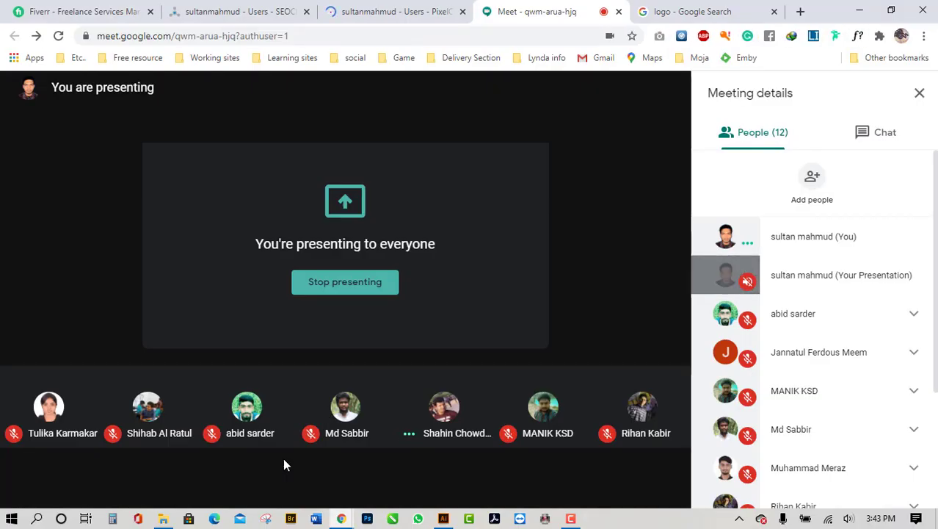
click(860, 11)
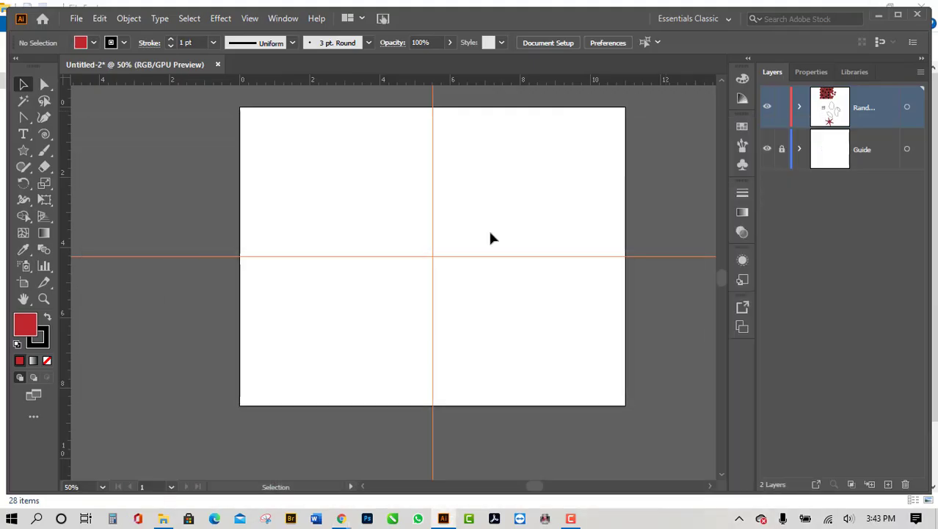
Step: Switch to File Explorer and open Ongoin stars.eps from the 27th Class folder inside LEDP in Illustrator
click(163, 518)
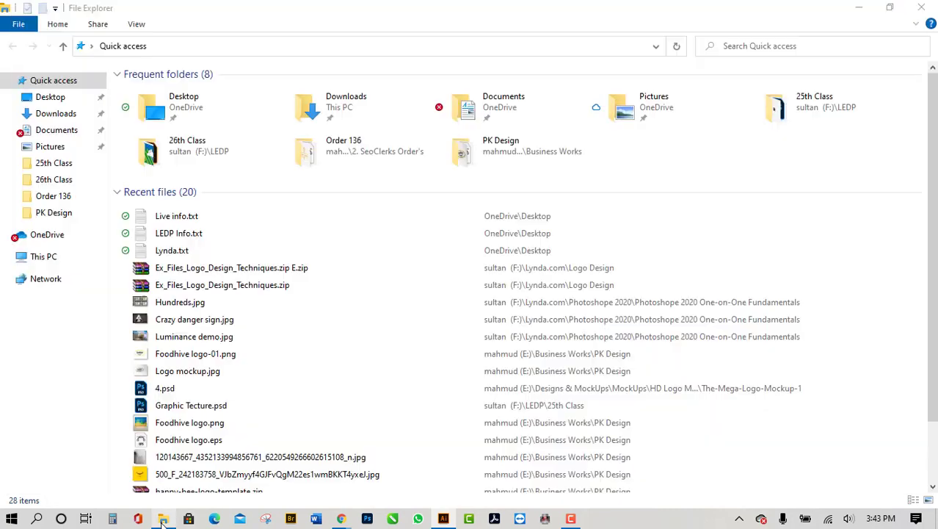
click(207, 153)
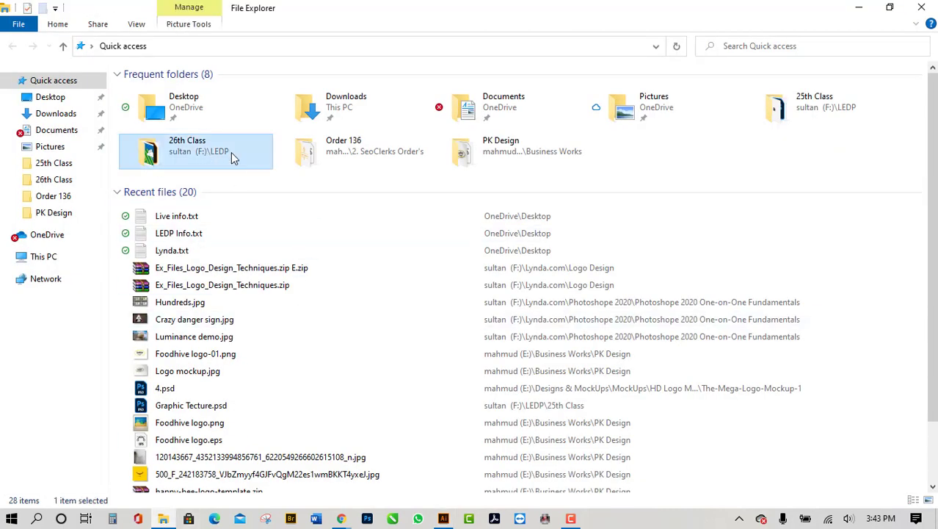
double_click(231, 152)
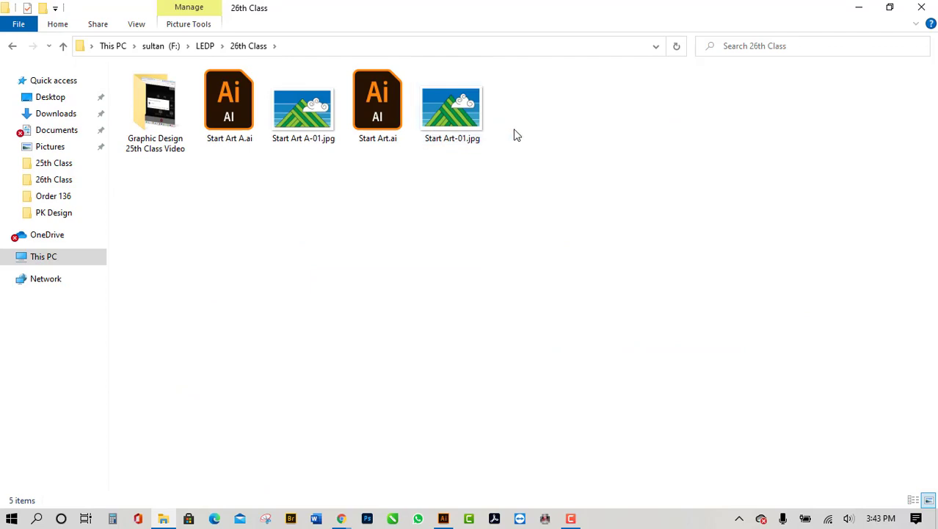
click(63, 47)
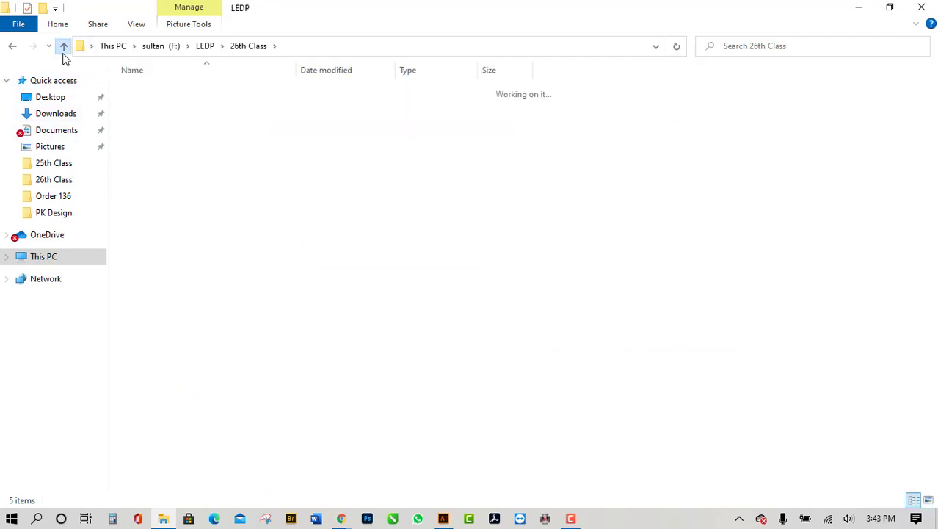
double_click(256, 438)
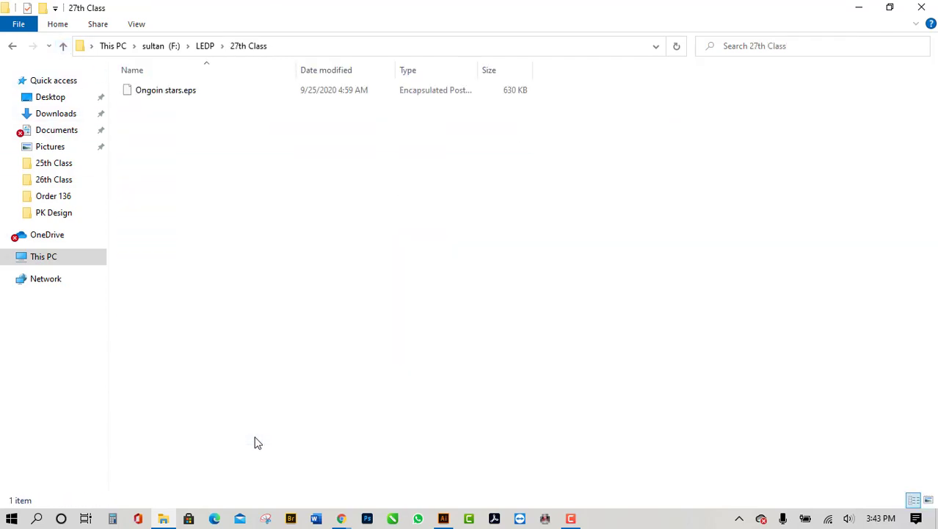
click(196, 90)
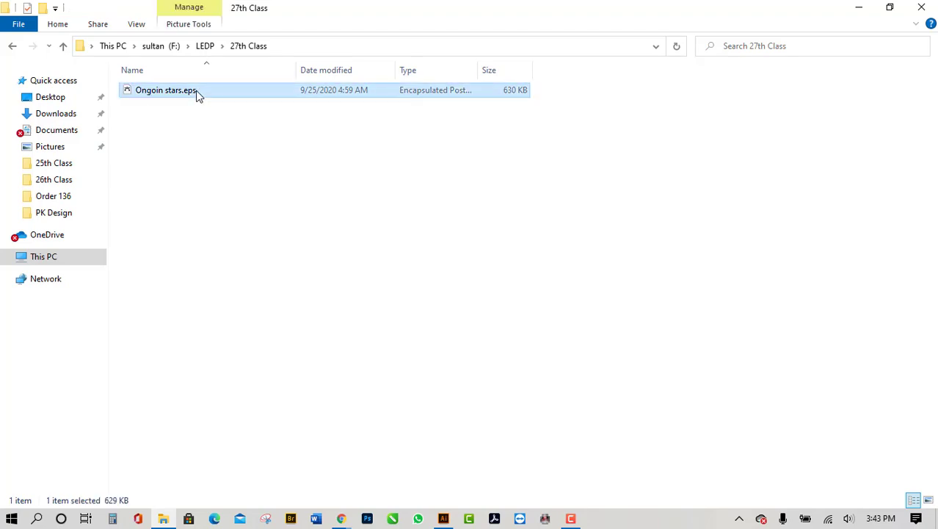
key(alt+Tab)
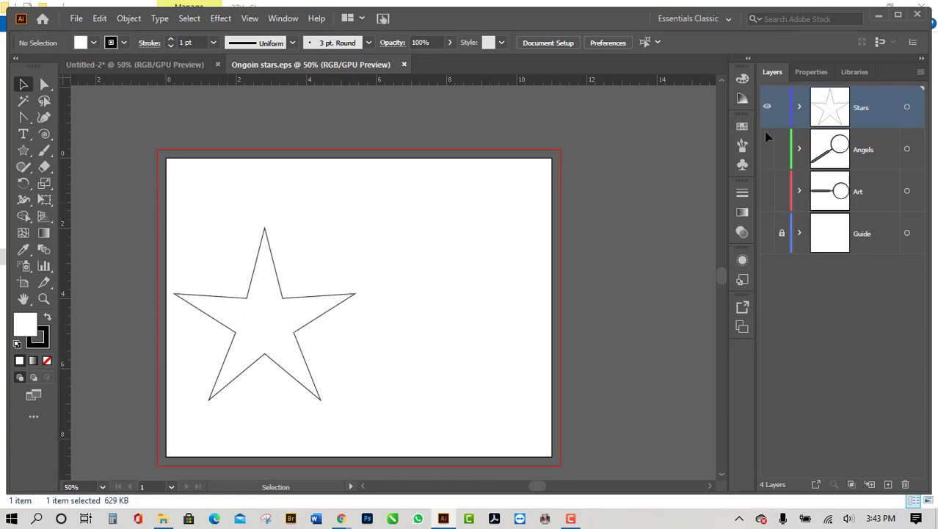
Step: Hide the Stars layer and show the Art layer in Ongoin stars.eps
click(767, 106)
key(ctrl+y)
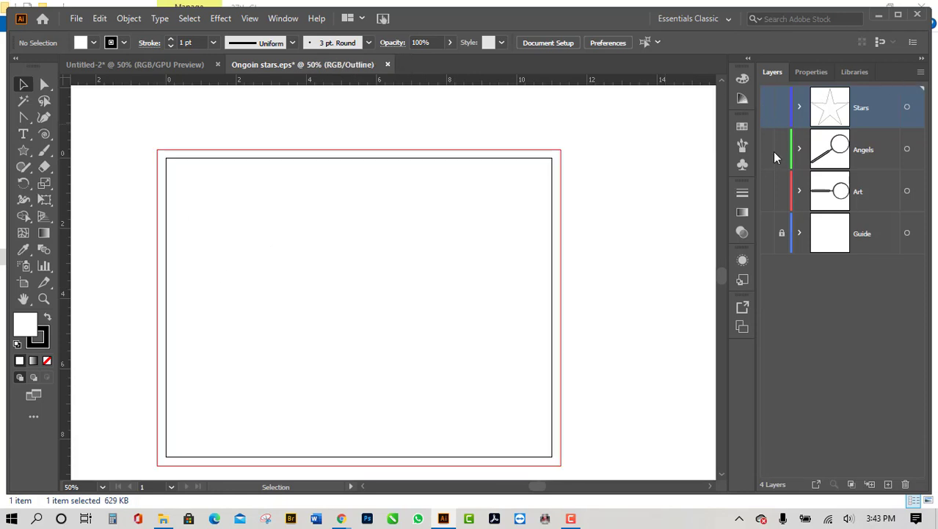
click(766, 190)
key(ctrl+y)
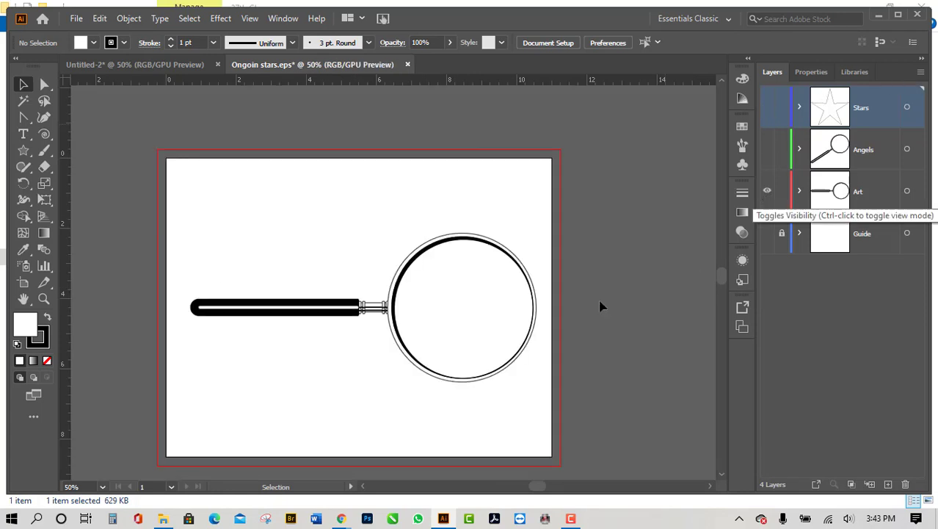
scroll(339, 355, down, 2)
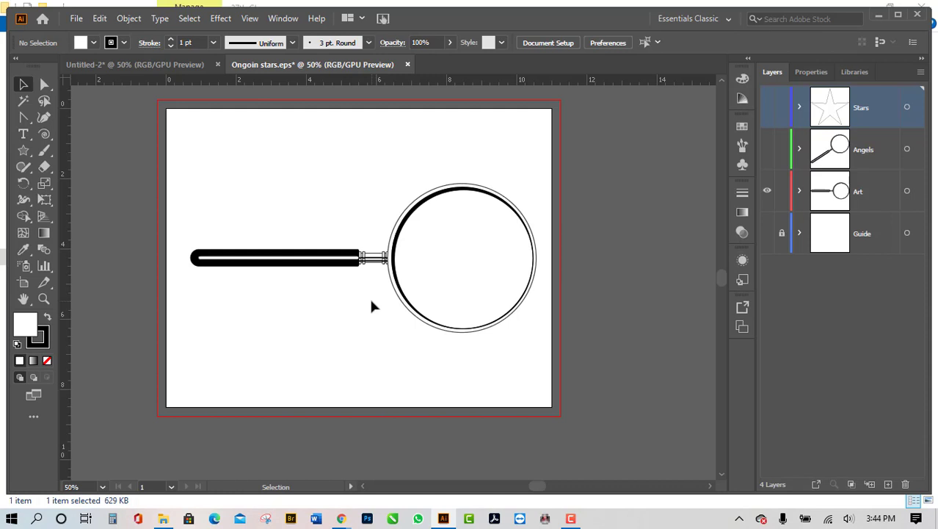
Step: Switch to the Untitled-2 document and choose the Ellipse tool
click(155, 65)
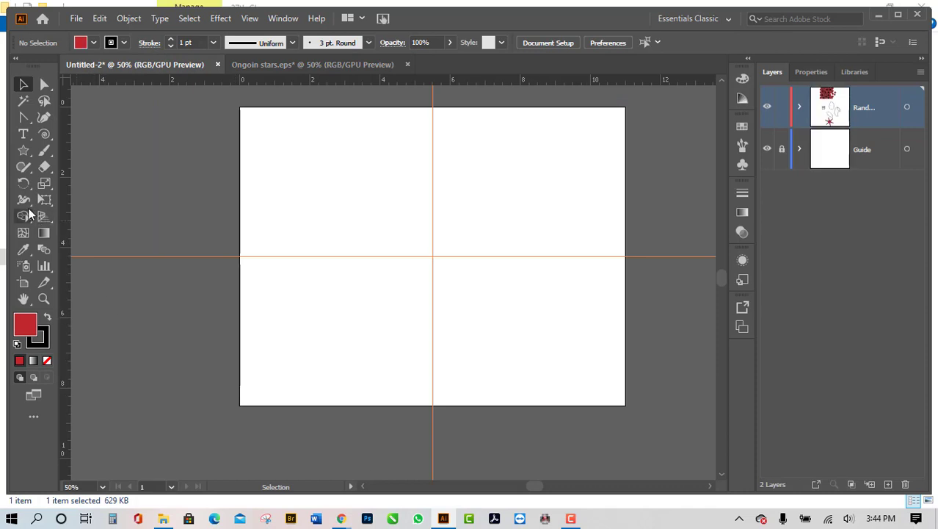
click(24, 154)
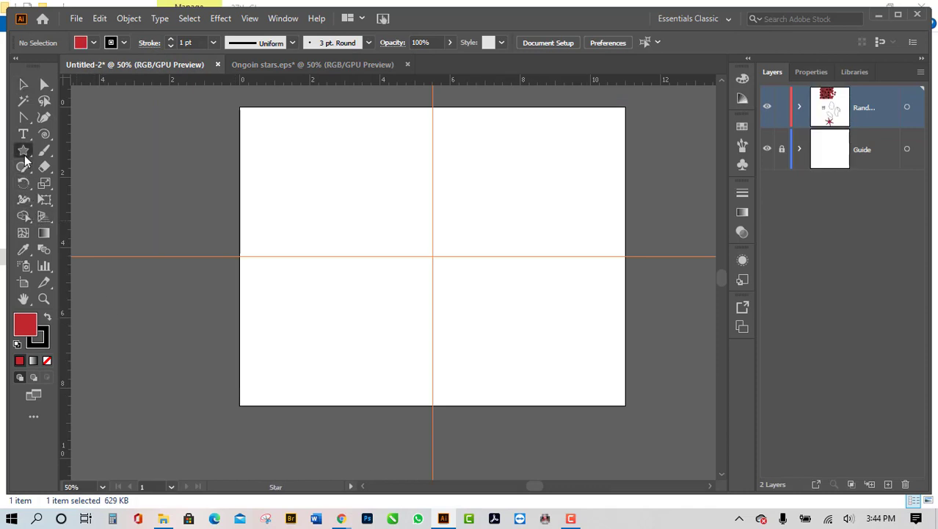
drag(24, 158, 96, 184)
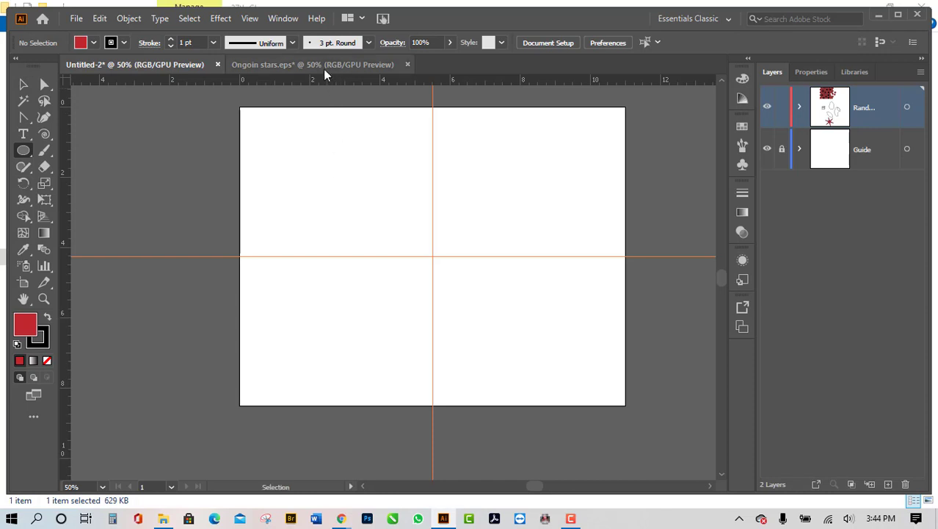
Step: Add a vertical ruler guide in Untitled-2 at about 8.4 on the horizontal ruler, right of the centre guide
click(322, 64)
click(120, 66)
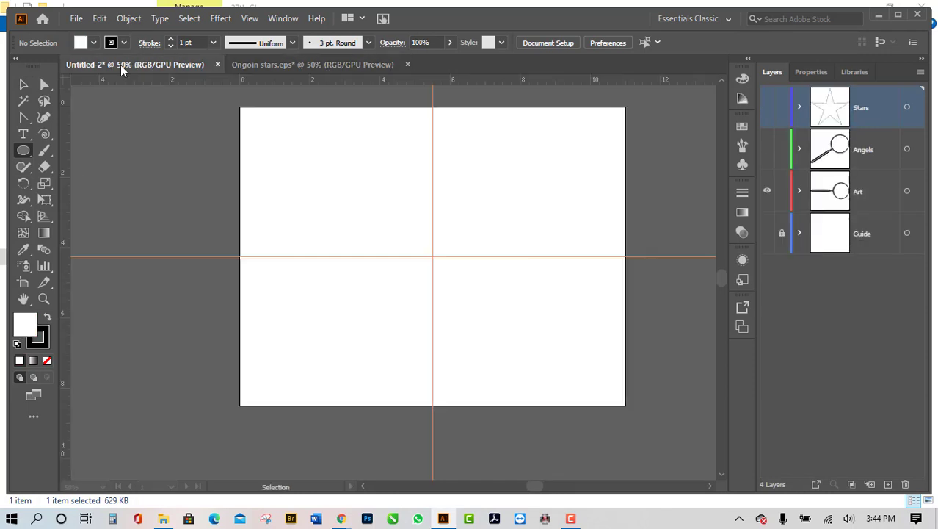
scroll(415, 290, down, 2)
scroll(529, 294, up, 2)
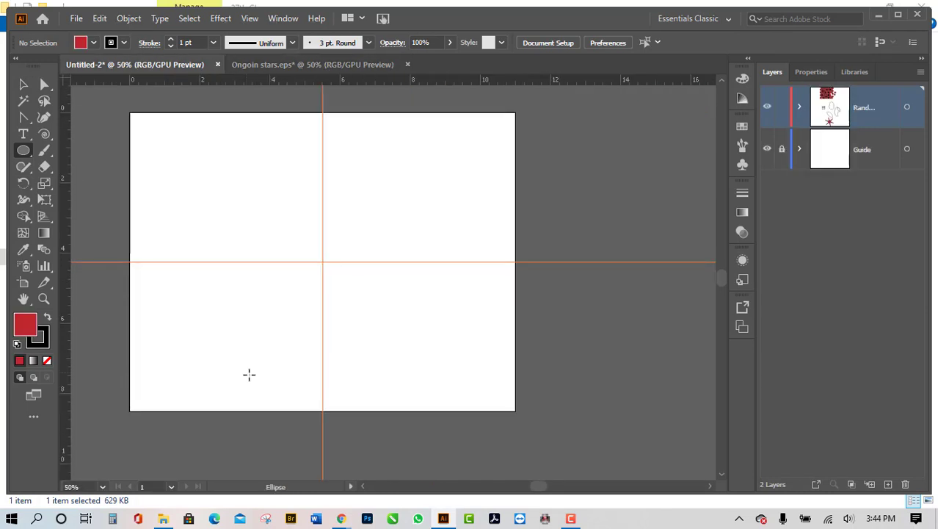
drag(65, 244, 424, 280)
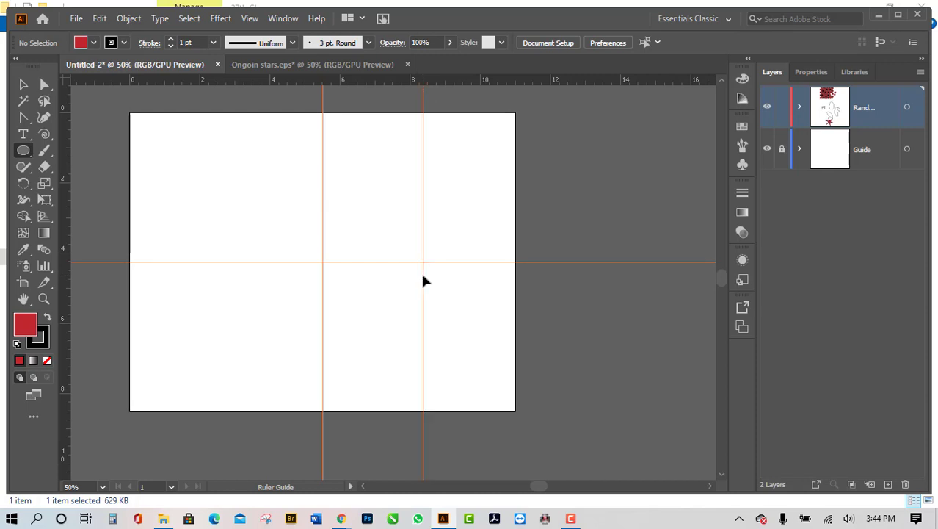
Step: Unlock the Guide layer and the guides in the Untitled-2 document
click(23, 84)
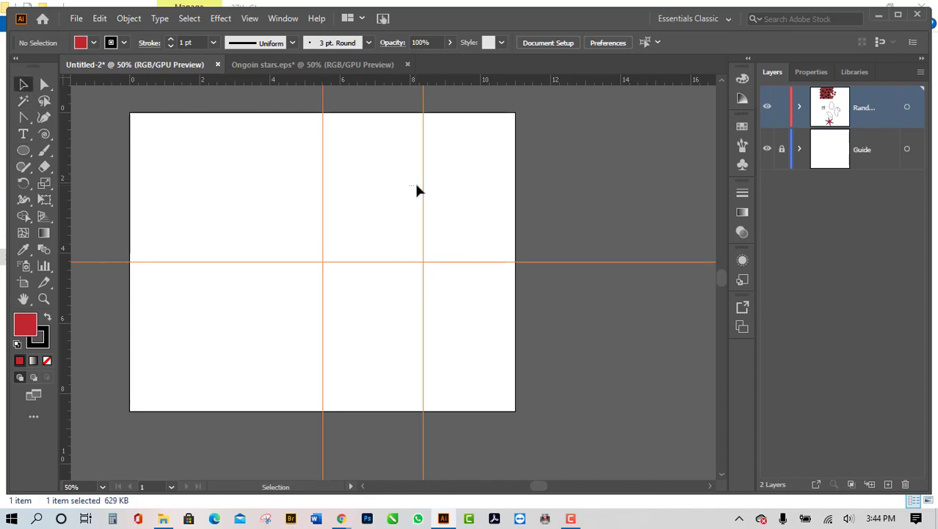
drag(446, 194, 449, 197)
right_click(422, 197)
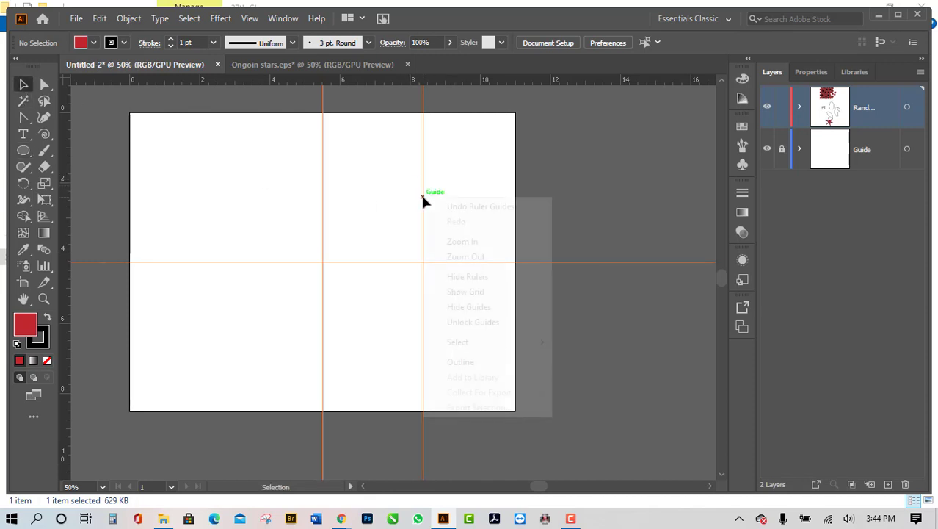
click(782, 150)
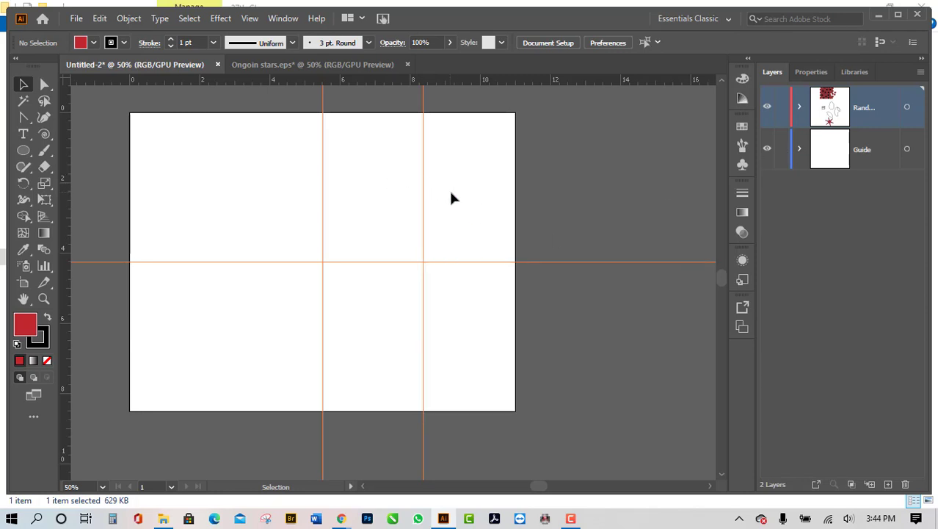
right_click(422, 195)
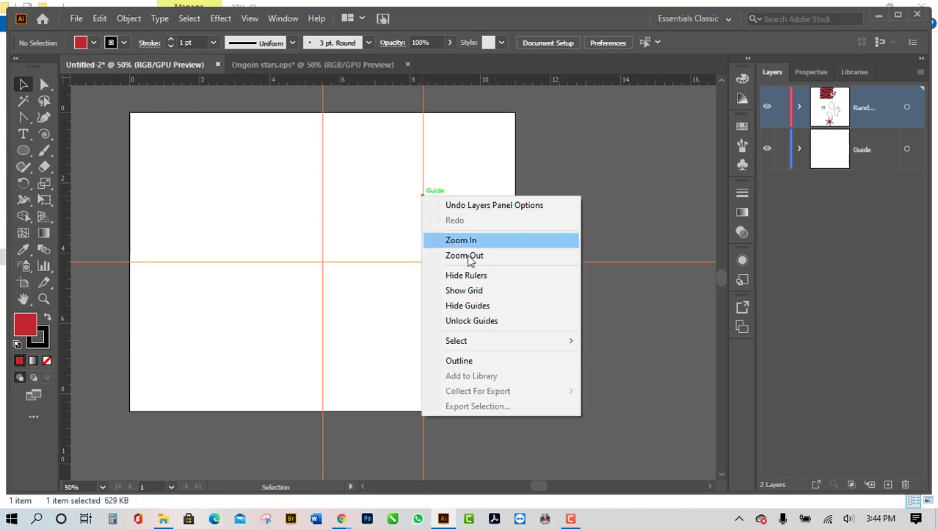
click(494, 321)
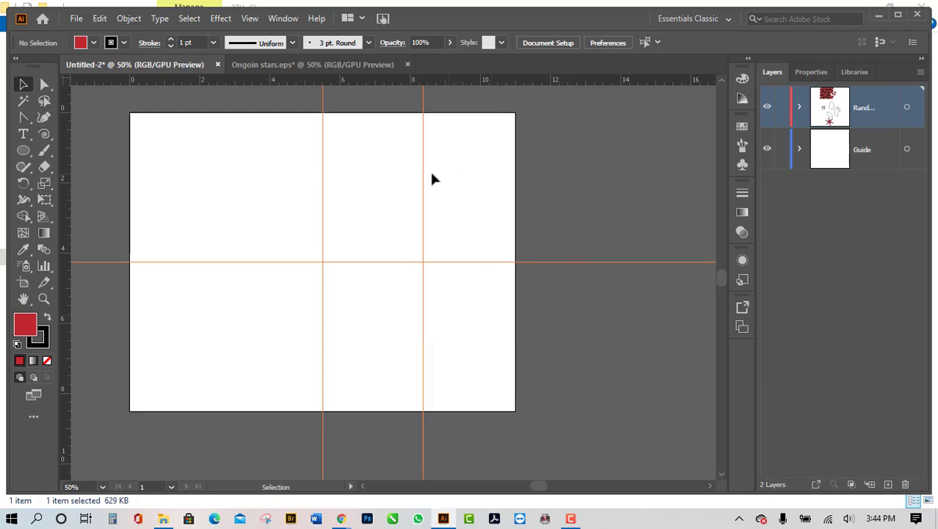
Step: Move the new vertical guide onto the Guide layer and lock that layer again
key(ctrl+a)
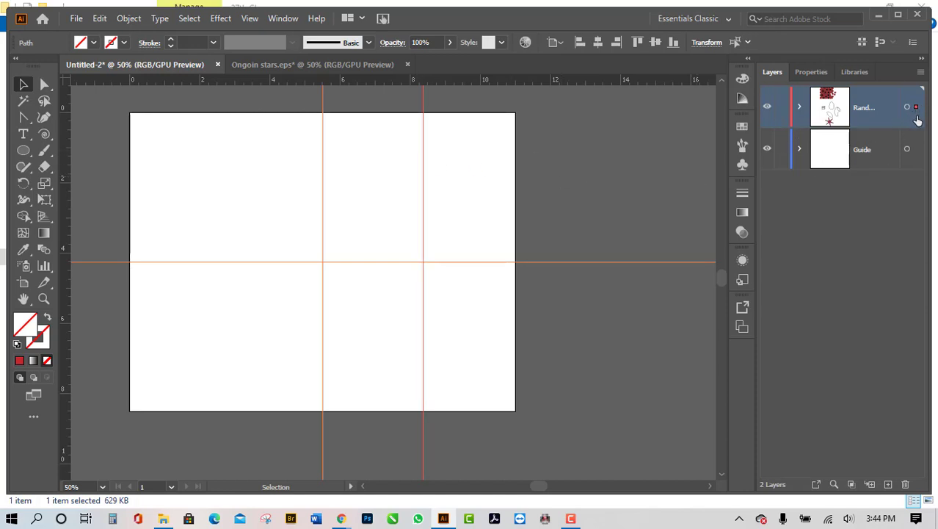
drag(918, 121, 915, 155)
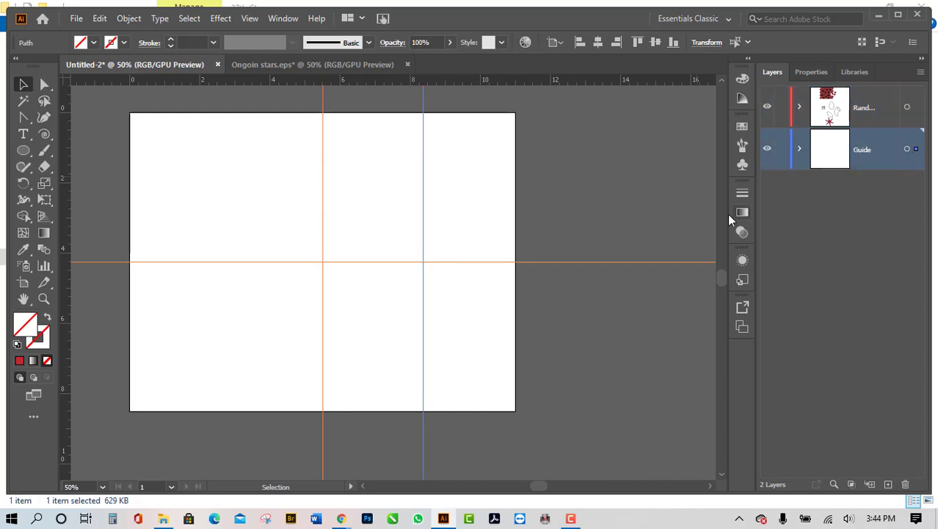
click(766, 149)
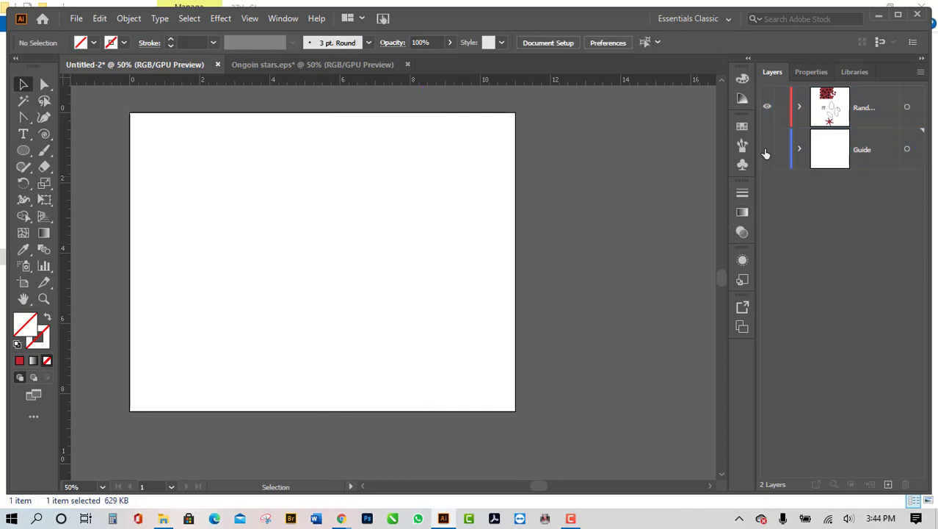
click(767, 150)
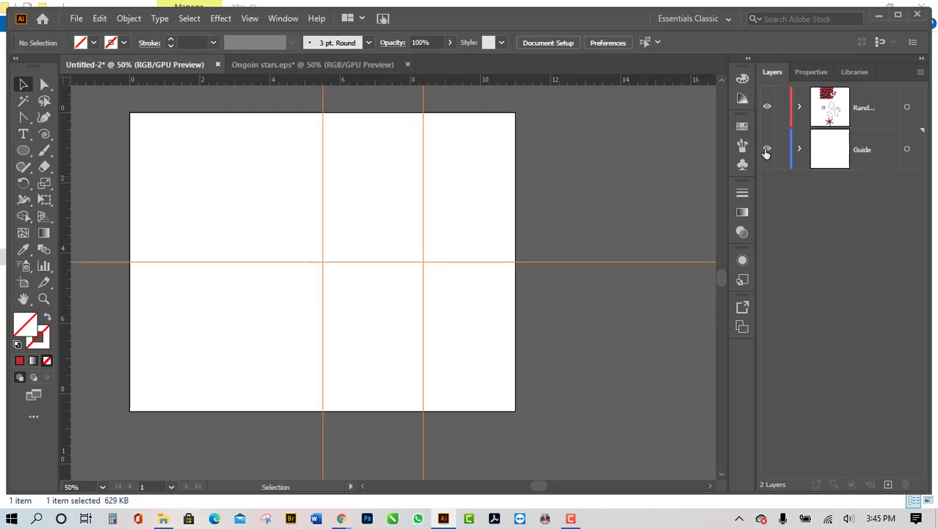
click(767, 149)
click(766, 149)
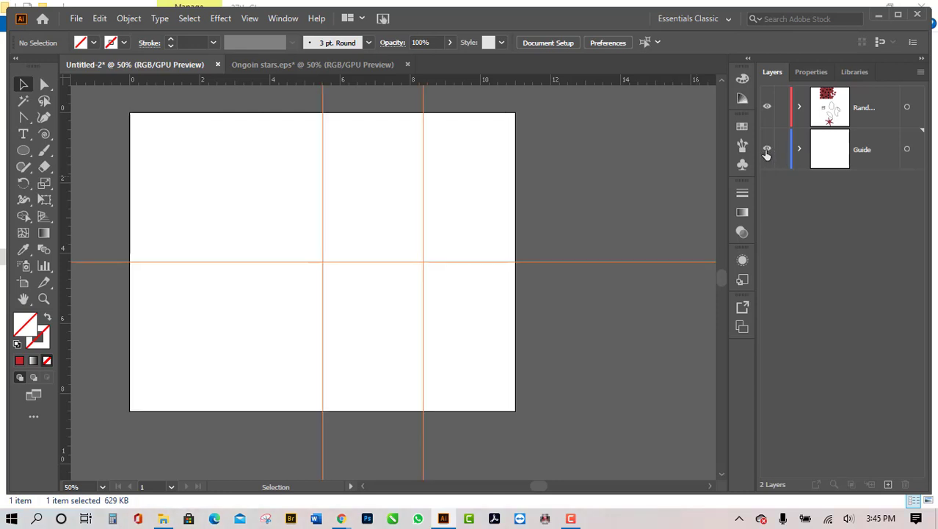
click(782, 149)
Step: Examine the new guide intersection on the artboard and compare it with the magnifying glass drawing in Ongoin stars.eps
scroll(555, 284, up, 3)
scroll(555, 285, down, 3)
scroll(398, 270, down, 2)
scroll(402, 284, up, 1)
scroll(402, 283, down, 2)
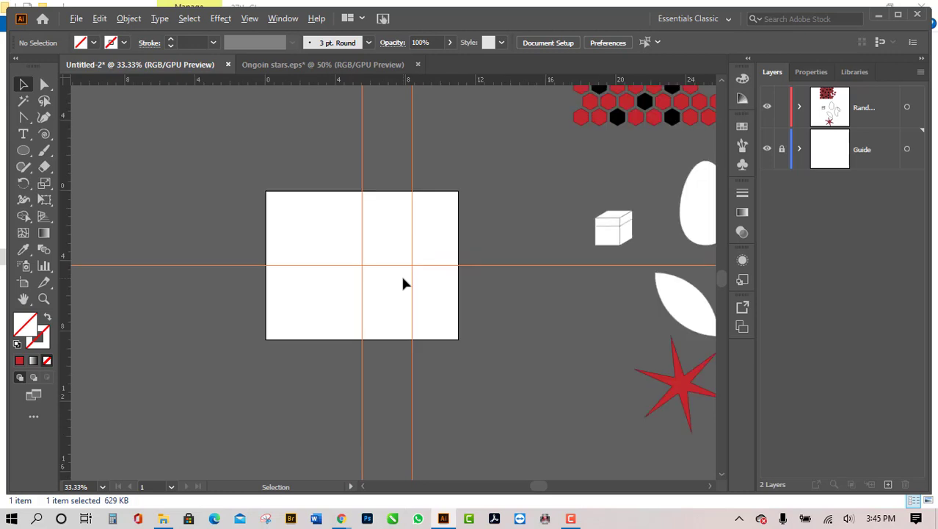
scroll(392, 309, up, 2)
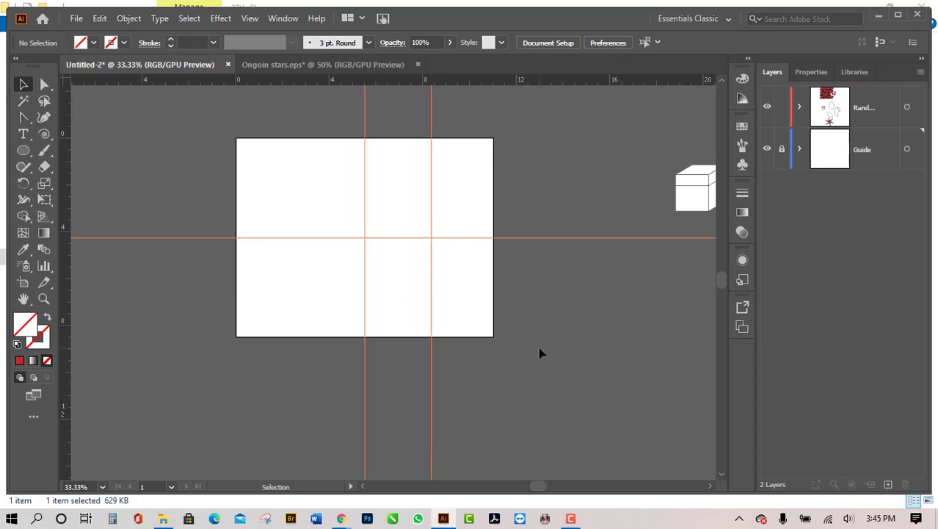
scroll(429, 254, up, 1)
scroll(430, 264, up, 2)
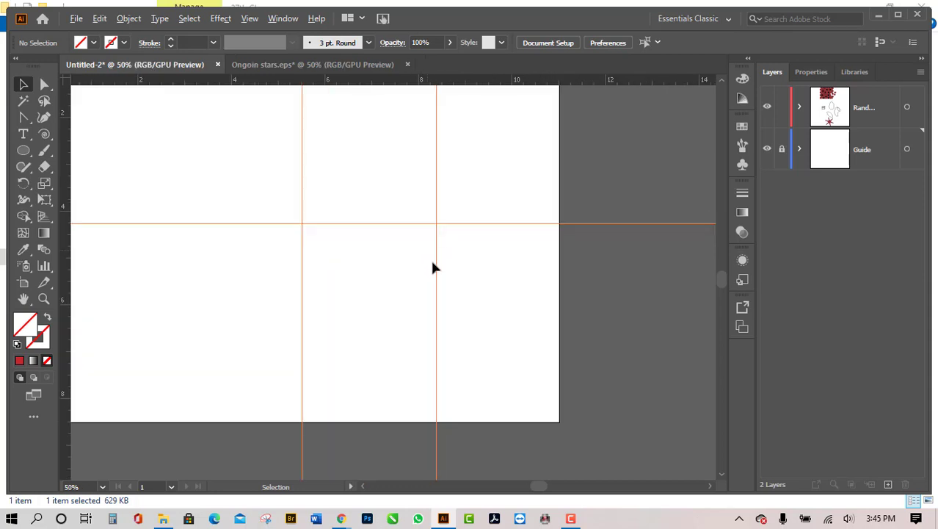
scroll(433, 309, down, 1)
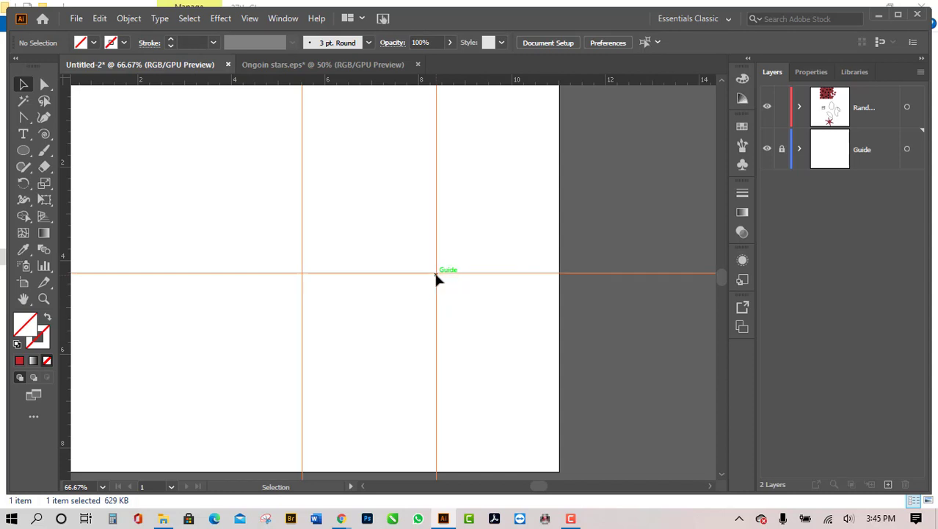
click(298, 65)
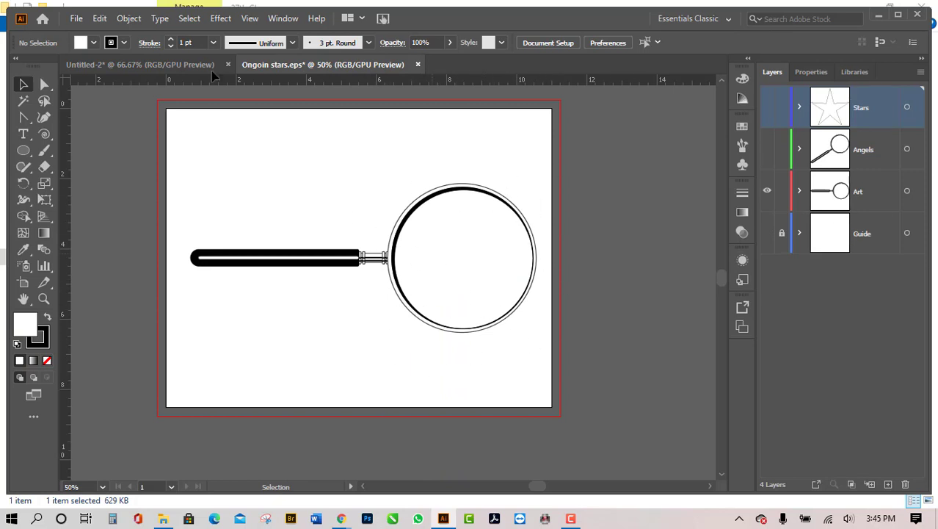
click(184, 66)
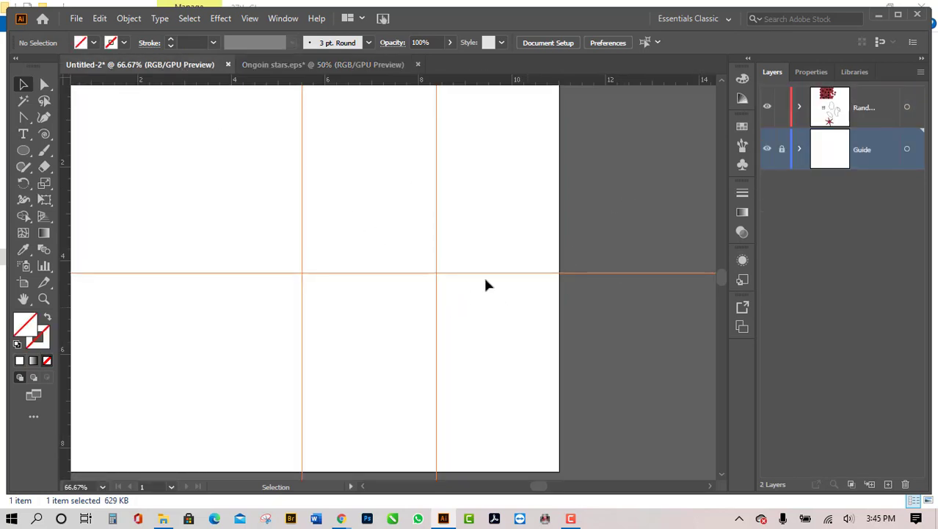
Step: Create a layer named M Glass above the Rand... layer, with Violet as its layer colour
click(881, 124)
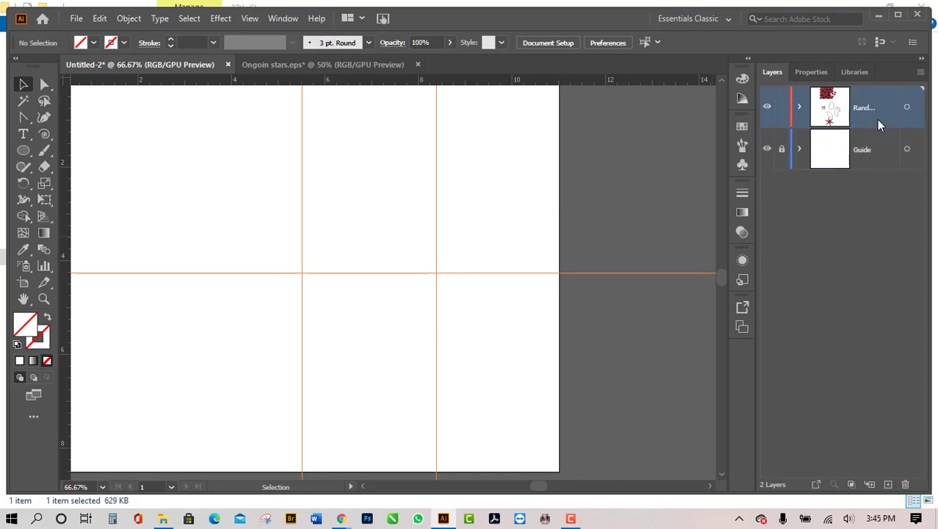
alt+click(888, 484)
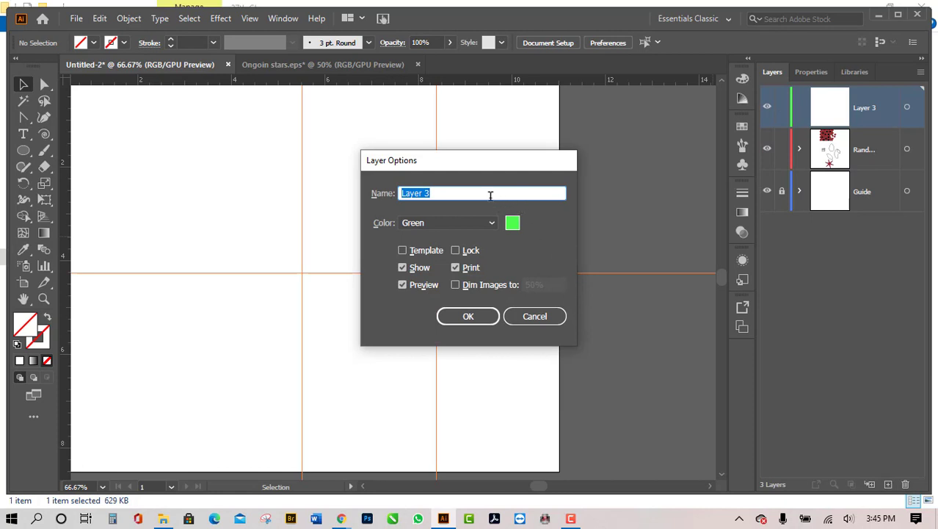
click(491, 195)
drag(491, 195, 389, 206)
text(M Glass)
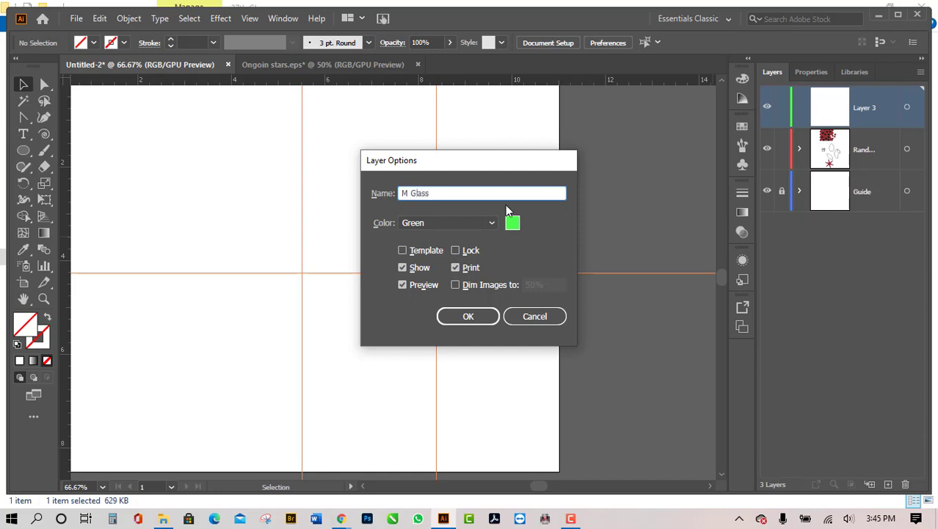
click(514, 227)
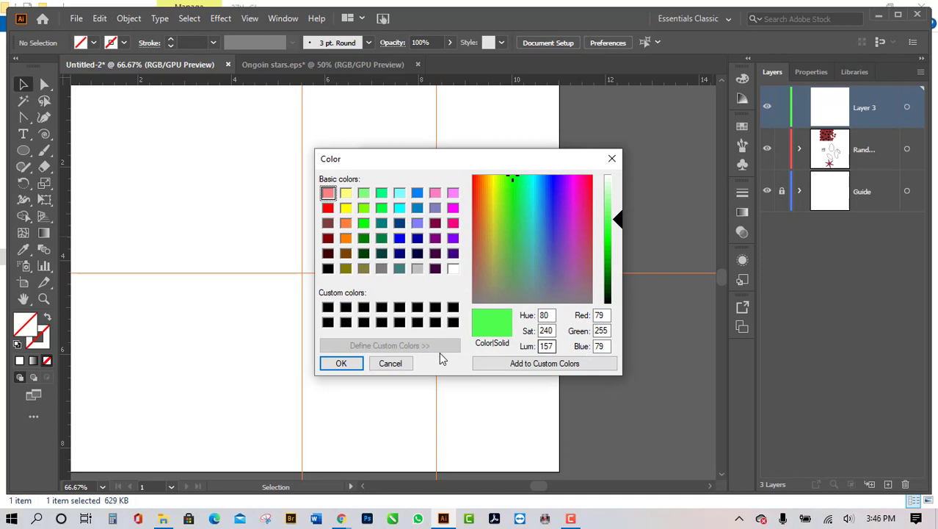
click(395, 363)
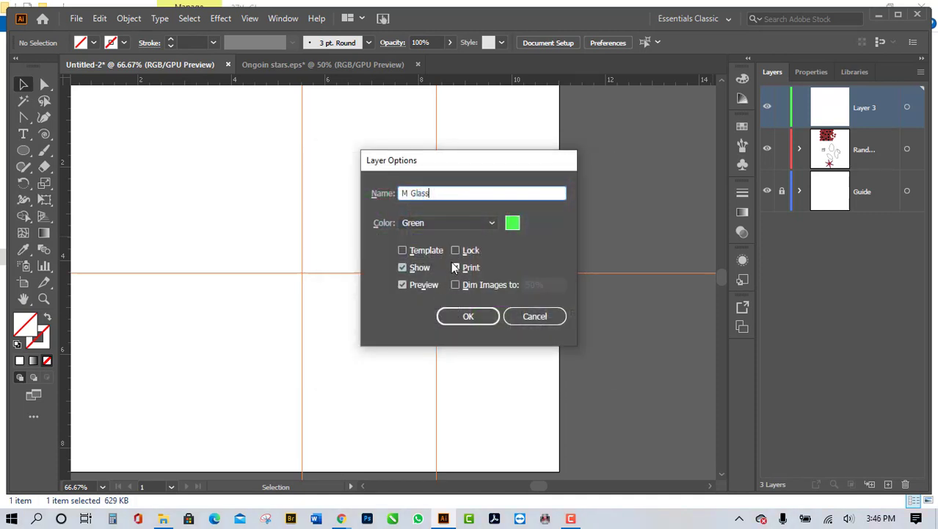
click(455, 224)
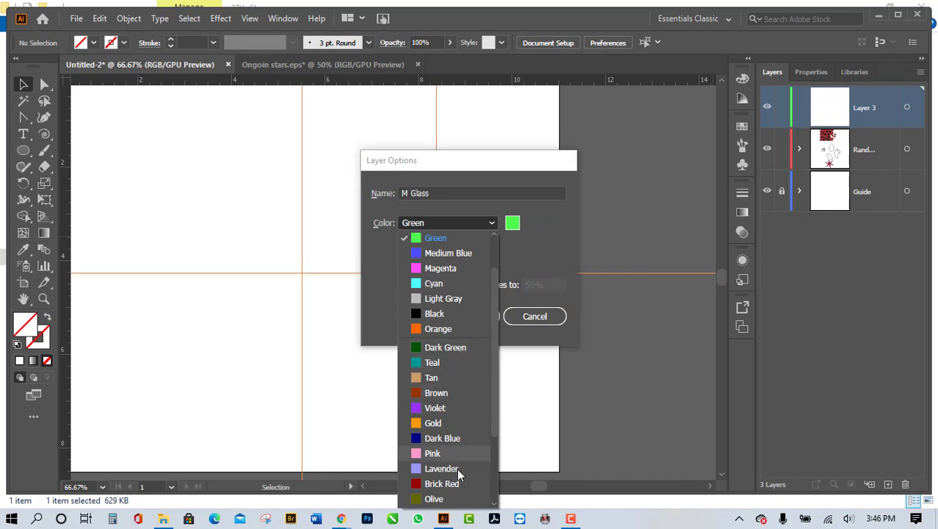
click(454, 408)
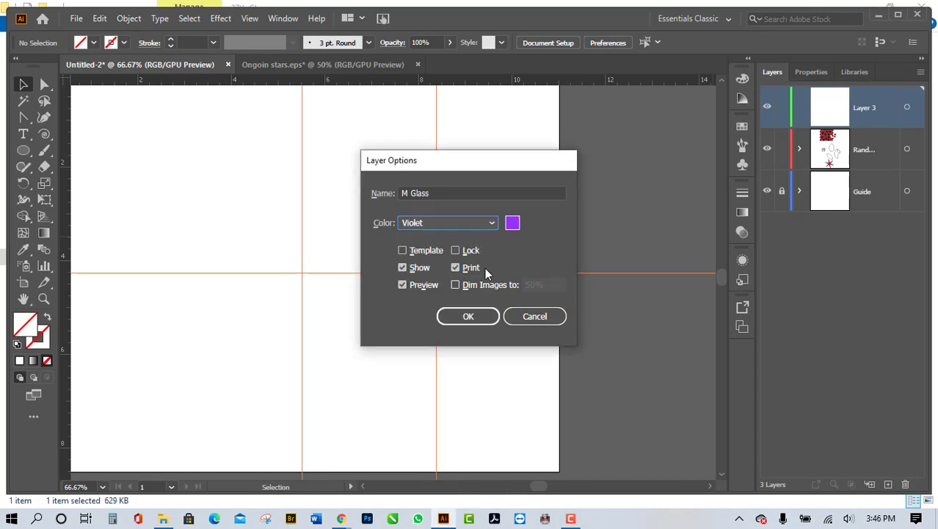
click(473, 319)
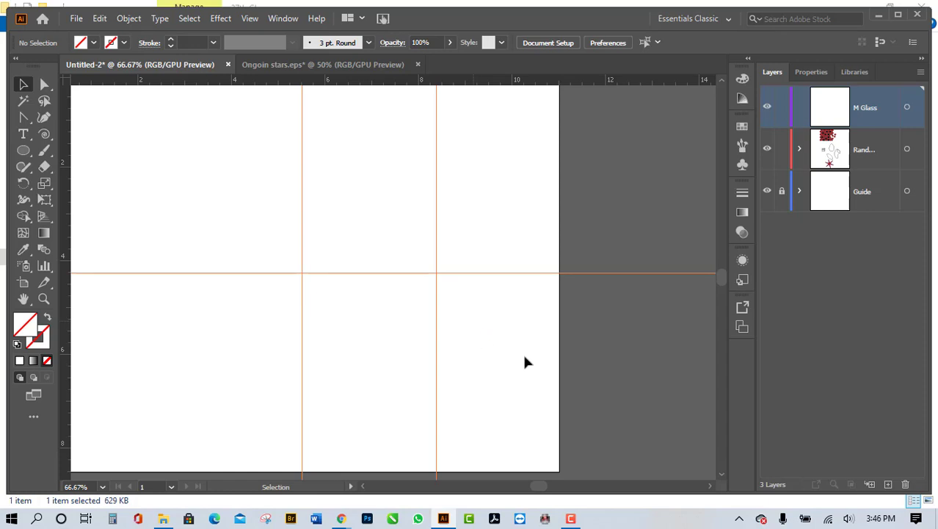
Step: Lock and hide the Rand... layer that holds the practice shapes
click(782, 149)
click(766, 149)
scroll(400, 217, down, 5)
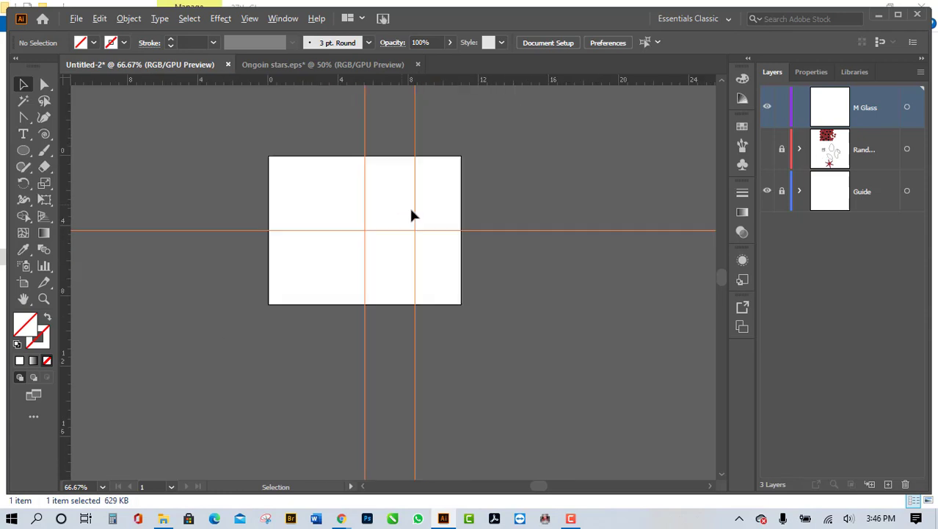
scroll(383, 216, up, 3)
scroll(491, 222, up, 2)
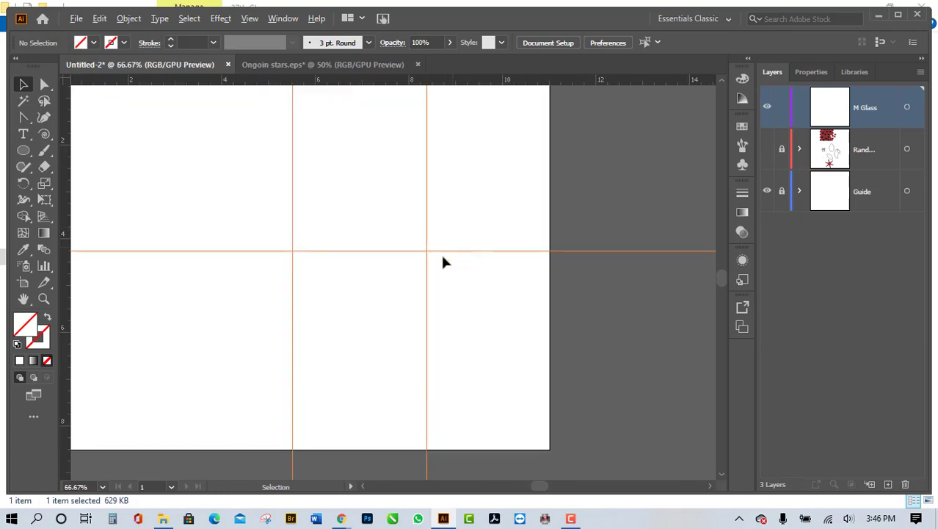
Step: Draw a circle about 3.8 in across on the M Glass layer, centred on the intersection of the horizontal and second vertical guides
scroll(398, 279, up, 4)
scroll(434, 331, down, 1)
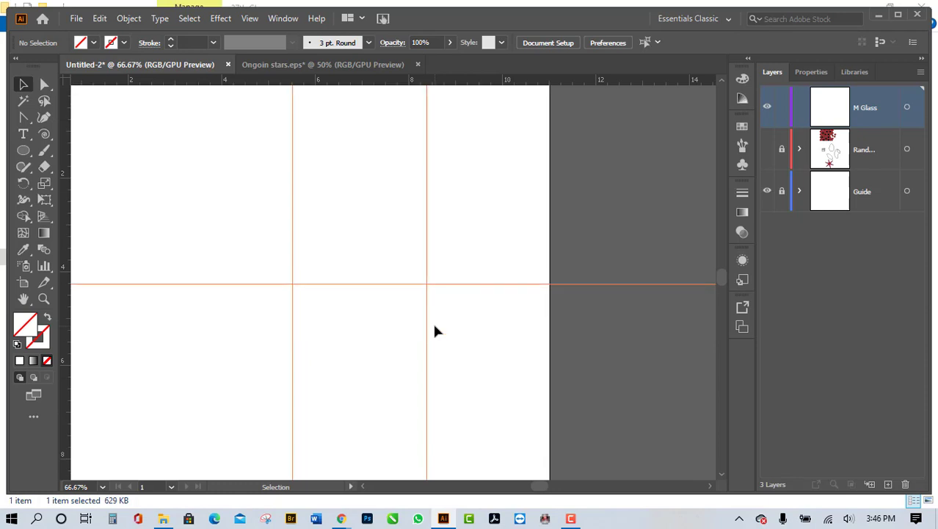
scroll(434, 331, up, 1)
scroll(434, 331, down, 1)
drag(31, 151, 90, 183)
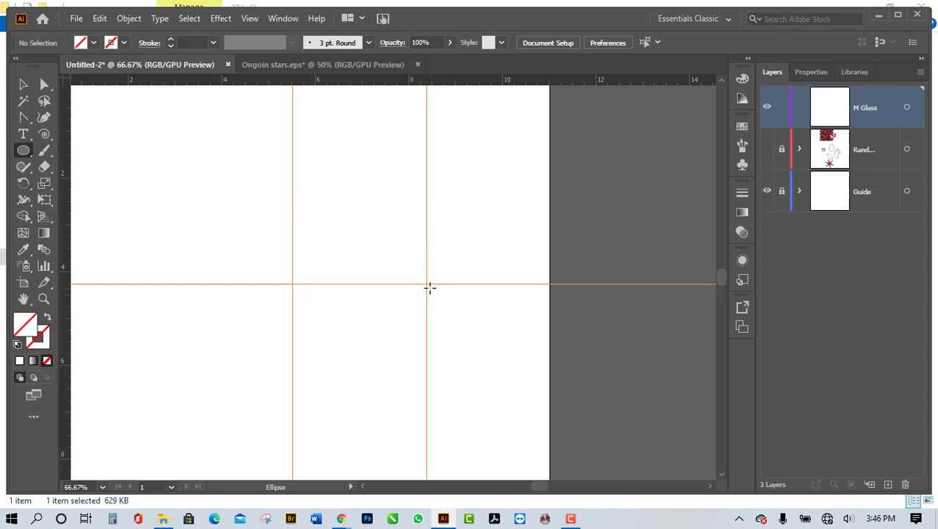
mouse_move(426, 284)
mouse_down()
mouse_move(557, 411)
mouse_move(506, 356)
mouse_move(510, 374)
mouse_up()
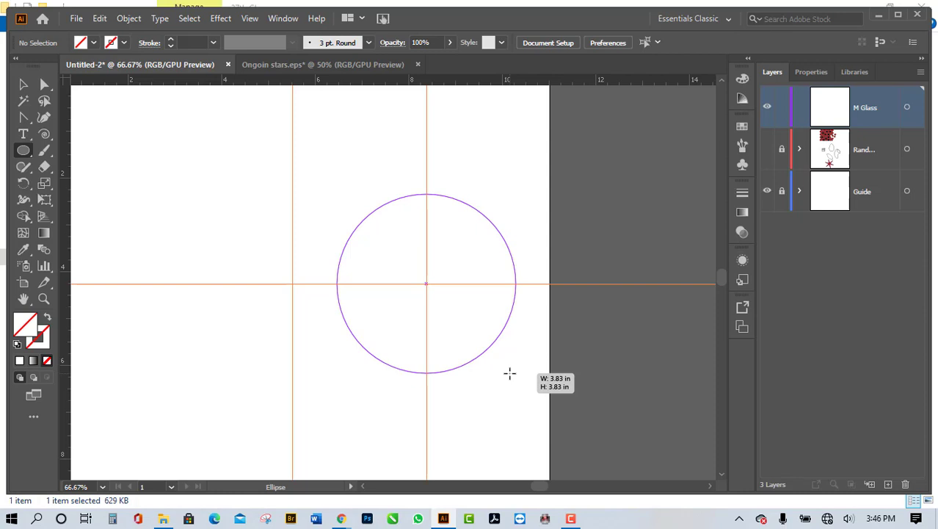
drag(509, 374, 510, 375)
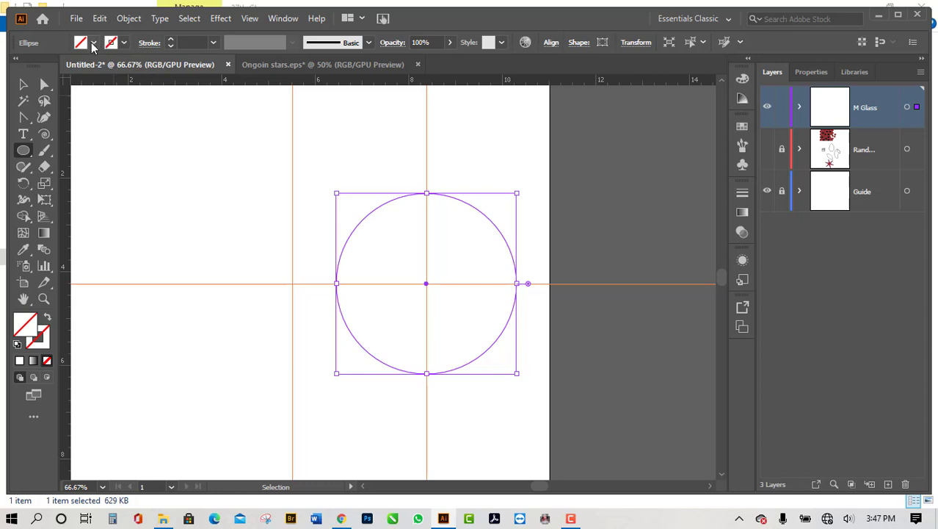
Step: Fill the new circle with white and open its stroke colour choices
click(93, 44)
click(19, 66)
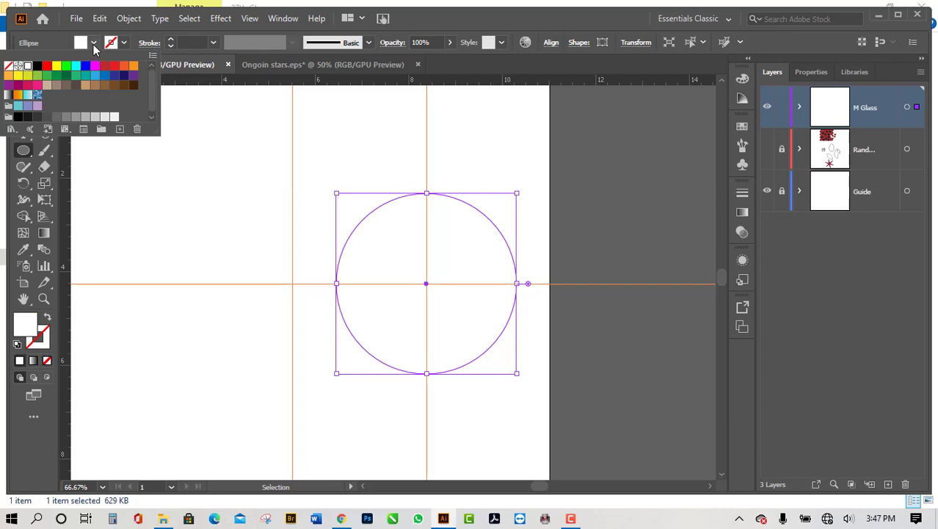
click(94, 44)
click(124, 44)
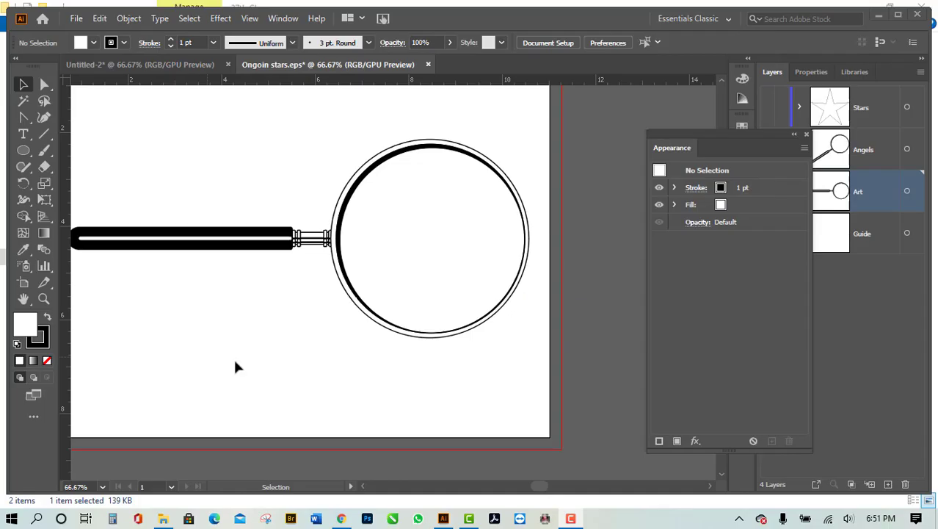
Step: Examine the proportions of the handle, connector and lens rings of the magnifying glass in Ongoin stars.eps
scroll(331, 325, down, 3)
scroll(297, 339, up, 1)
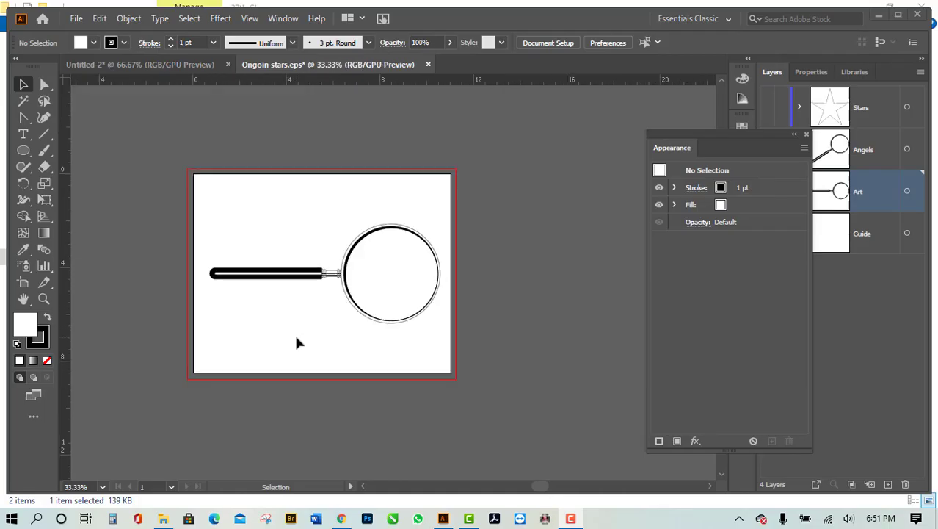
scroll(303, 285, up, 1)
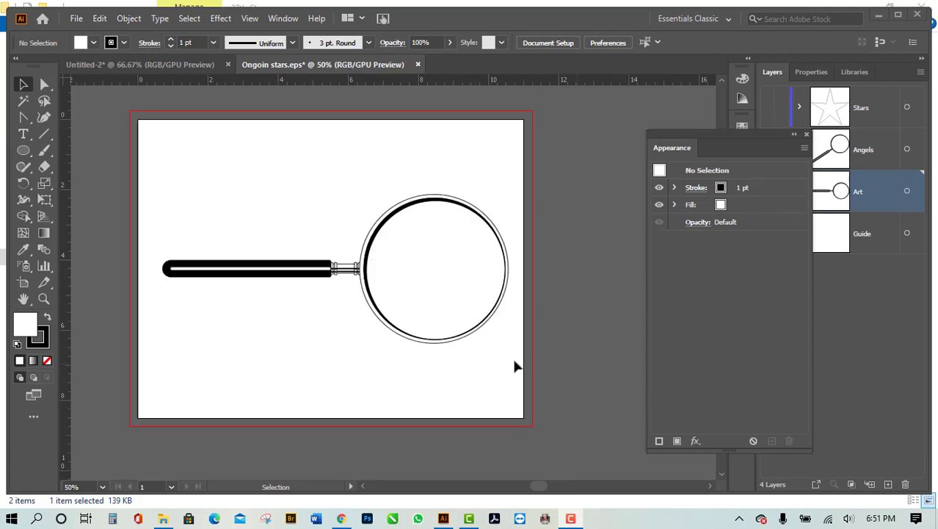
scroll(484, 361, down, 1)
scroll(454, 361, up, 1)
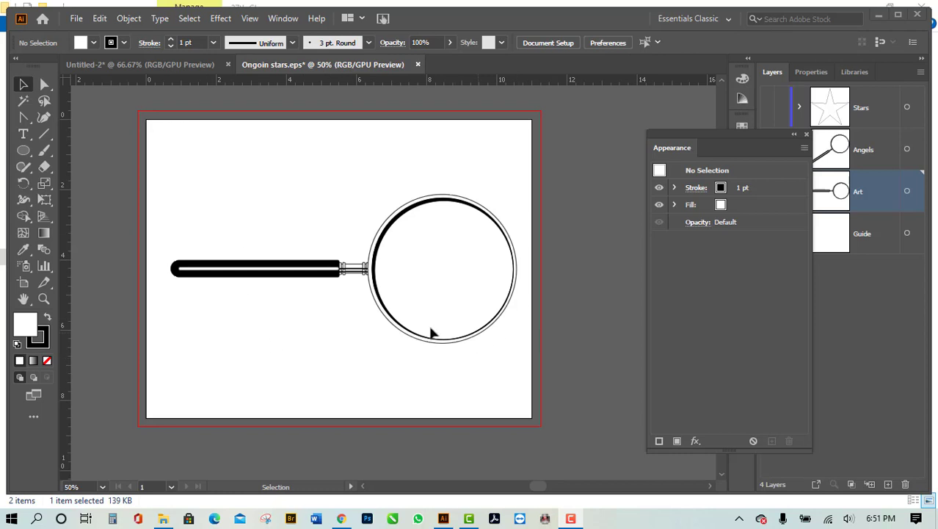
scroll(348, 339, up, 1)
scroll(359, 345, down, 1)
scroll(358, 345, up, 1)
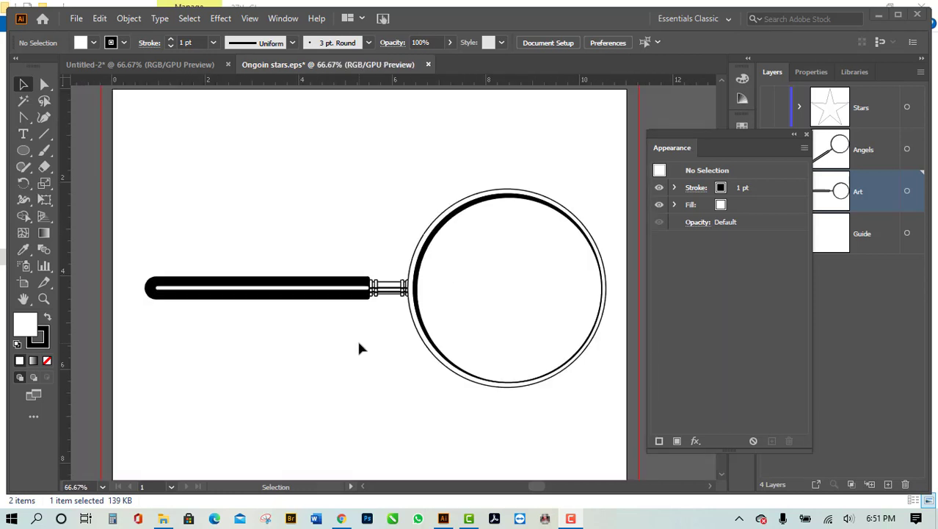
scroll(475, 365, down, 2)
scroll(519, 374, up, 1)
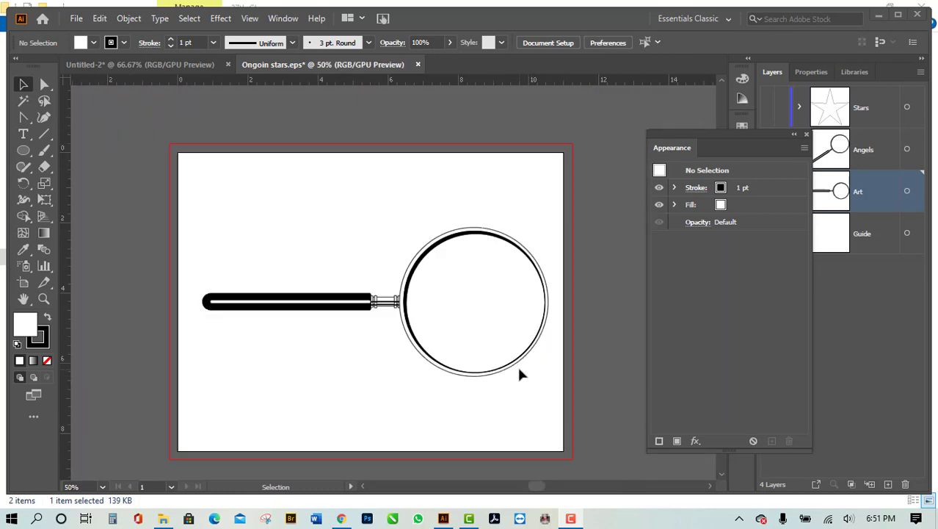
scroll(518, 373, down, 1)
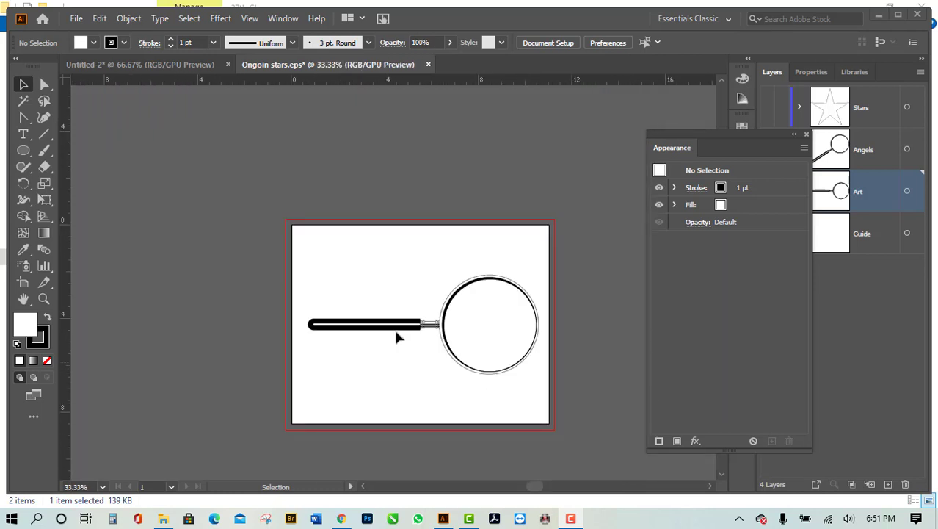
Step: Close the Appearance panel and delete the whole magnifying glass drawing from the Art layer
click(806, 134)
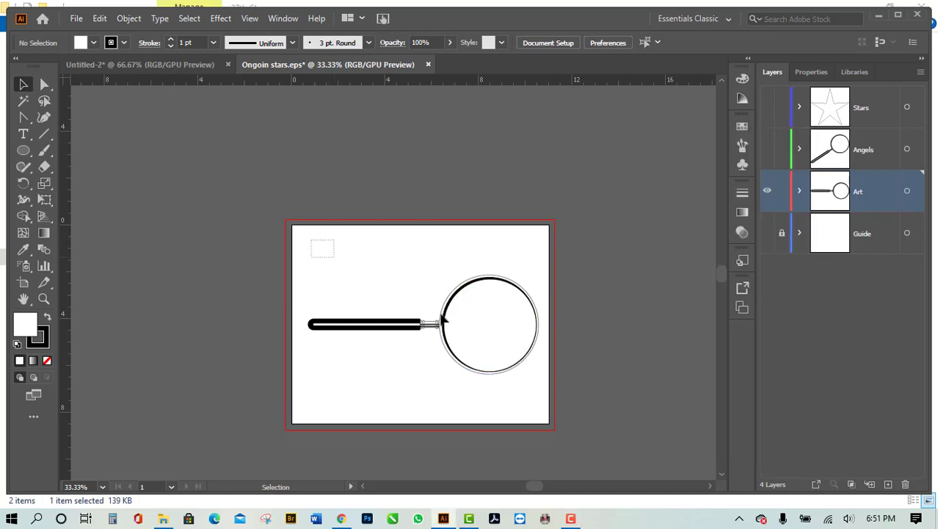
drag(443, 320, 227, 147)
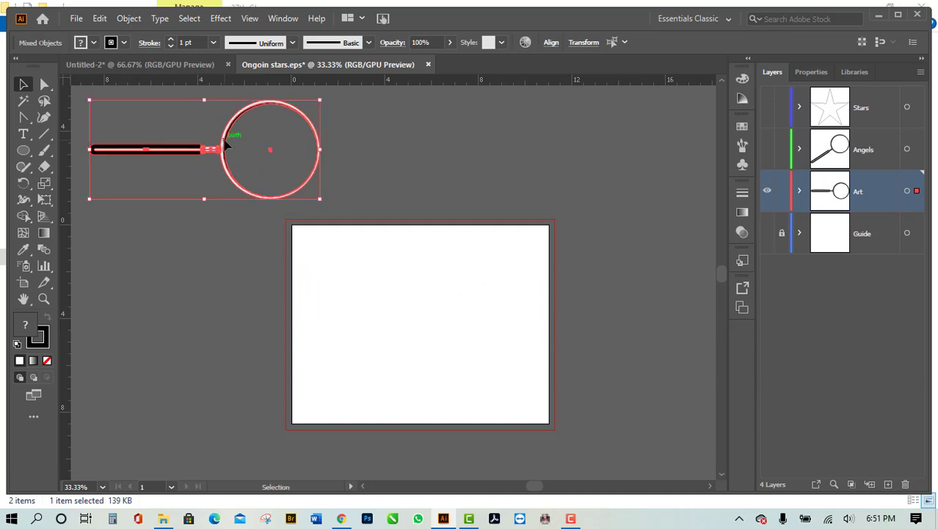
click(366, 203)
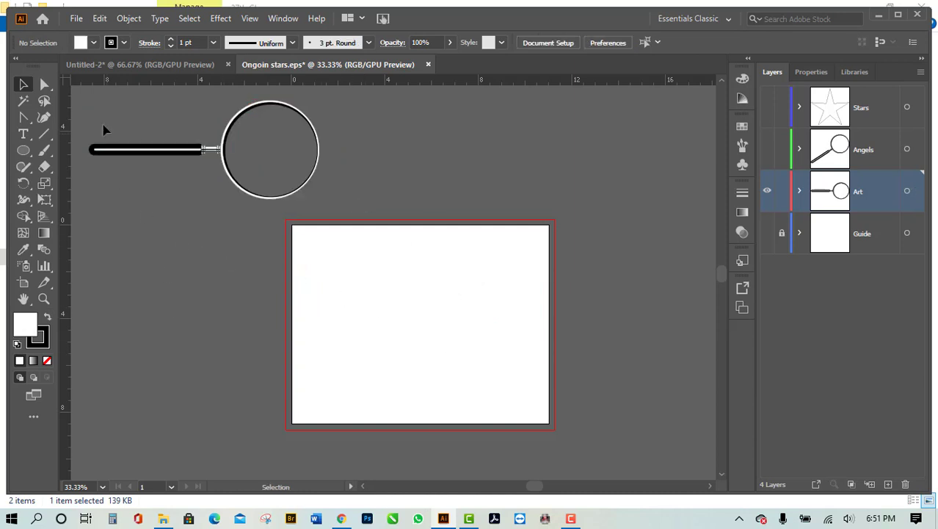
drag(104, 130, 228, 171)
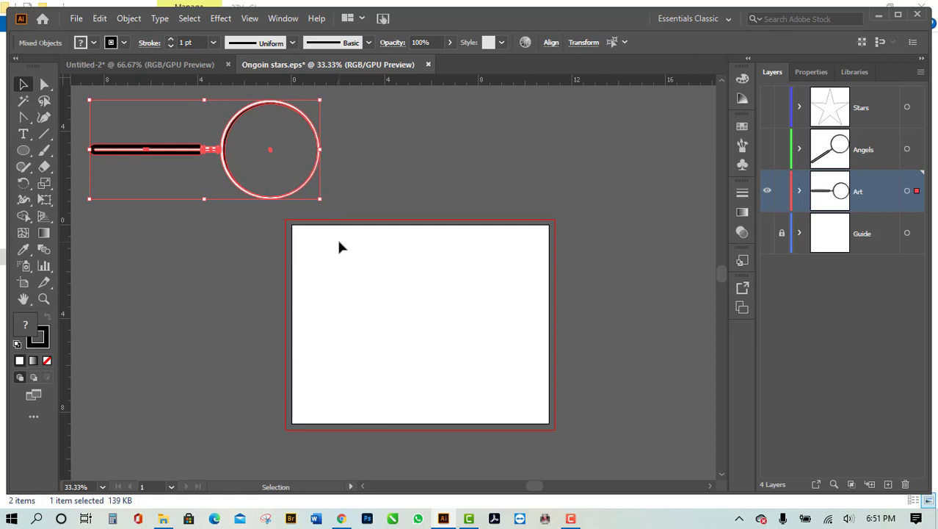
key(Delete)
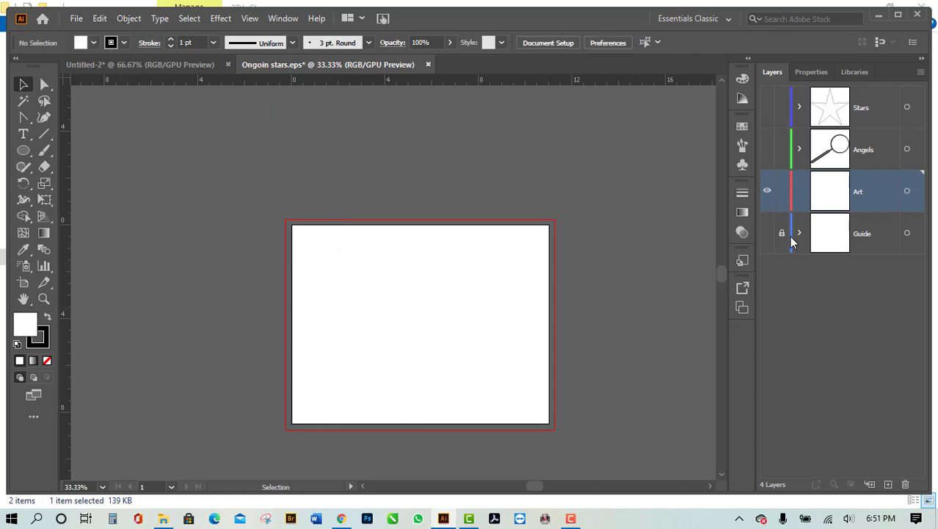
Step: Show the Guide layer so its guides are available around the empty Art layer
click(768, 233)
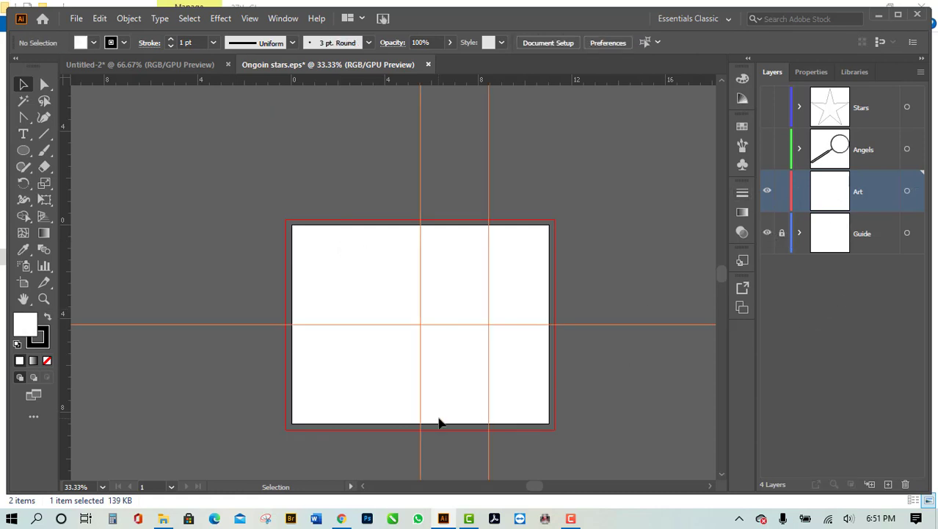
scroll(440, 412, up, 1)
scroll(554, 294, up, 1)
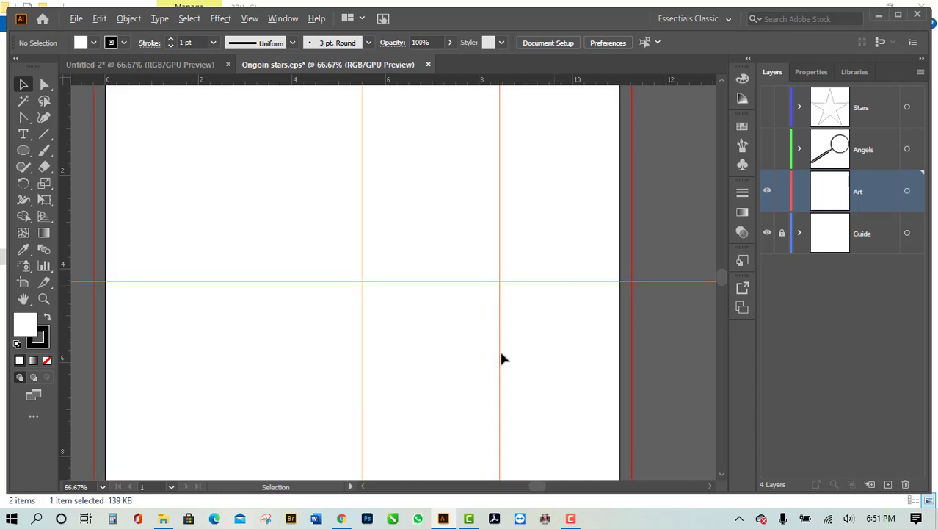
scroll(419, 380, down, 1)
scroll(540, 325, up, 1)
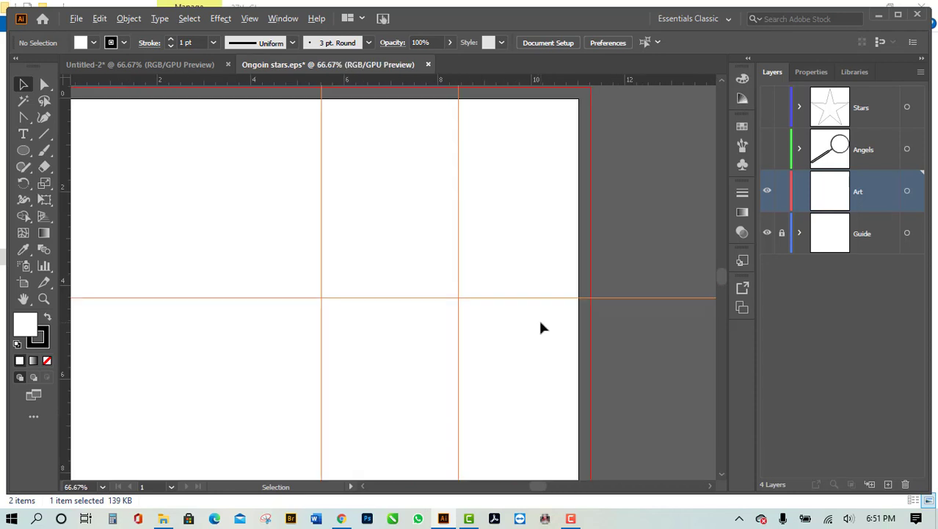
Step: Draw a circle about 3.7 in across on the Art layer, centred on the guide intersection at X 8.43 in, Y 4.25 in
click(23, 151)
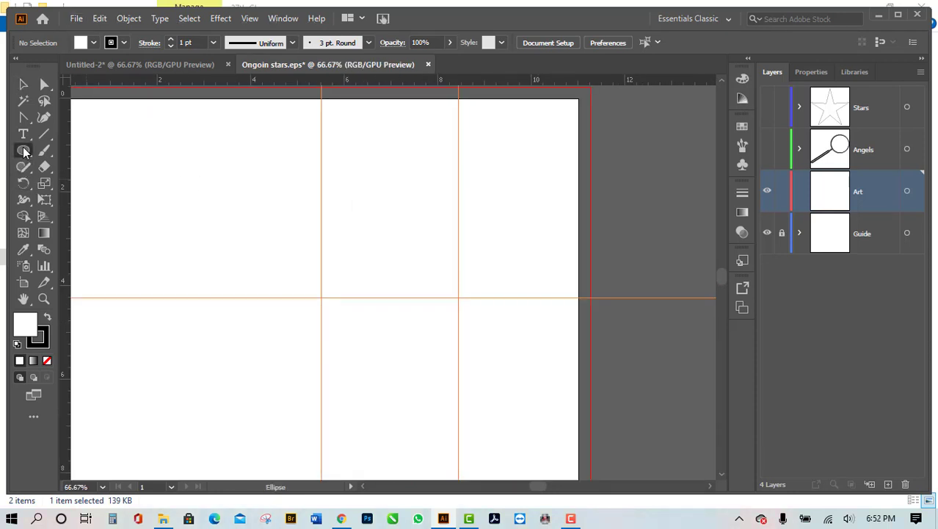
drag(24, 150, 89, 184)
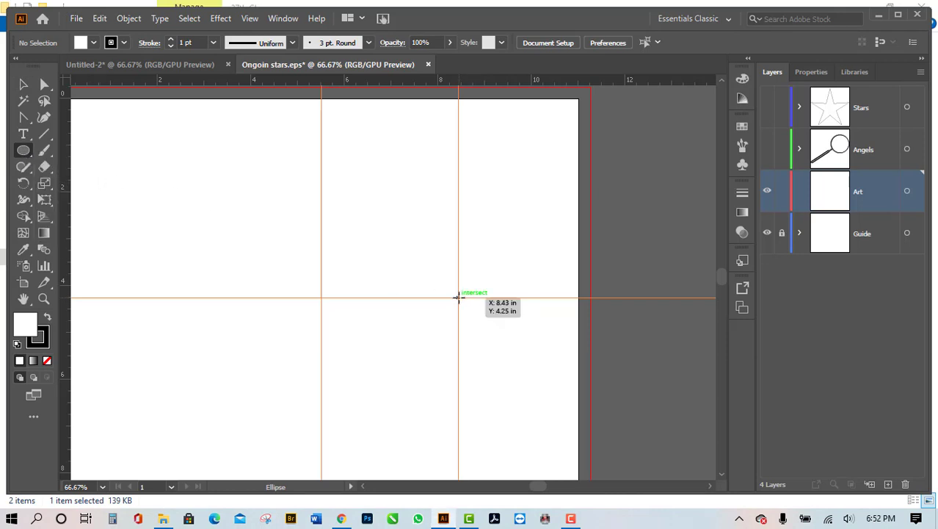
drag(458, 296, 525, 385)
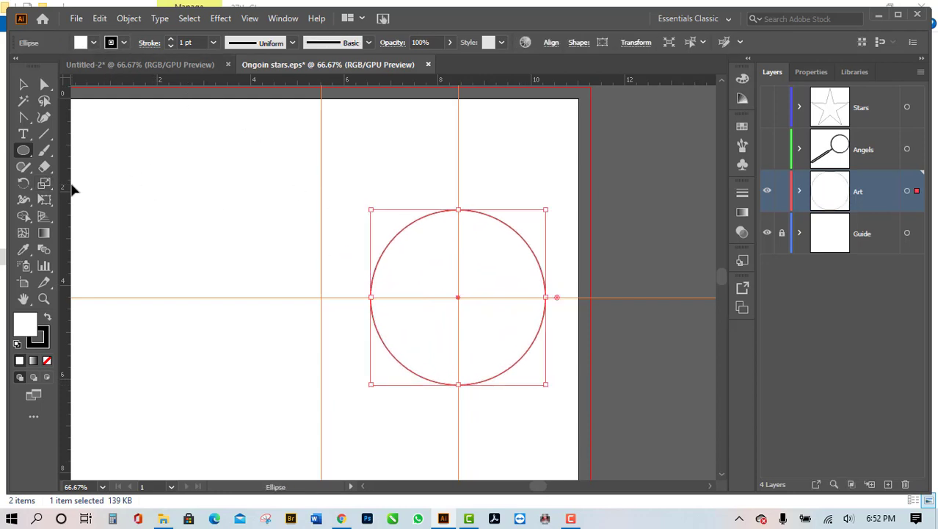
key(v)
click(185, 163)
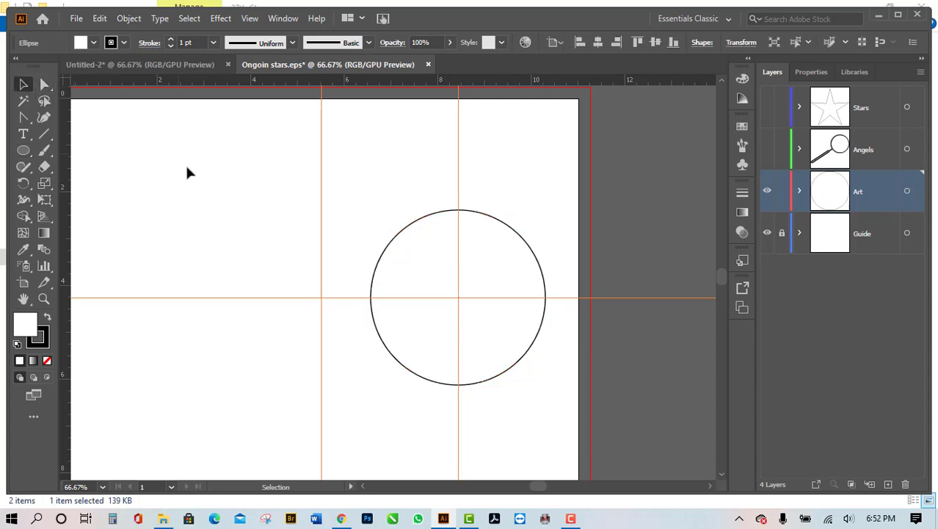
Step: Duplicate the circle in place and shrink the copy about its centre to about 3.5 in across, forming a thin ring
click(517, 362)
key(a)
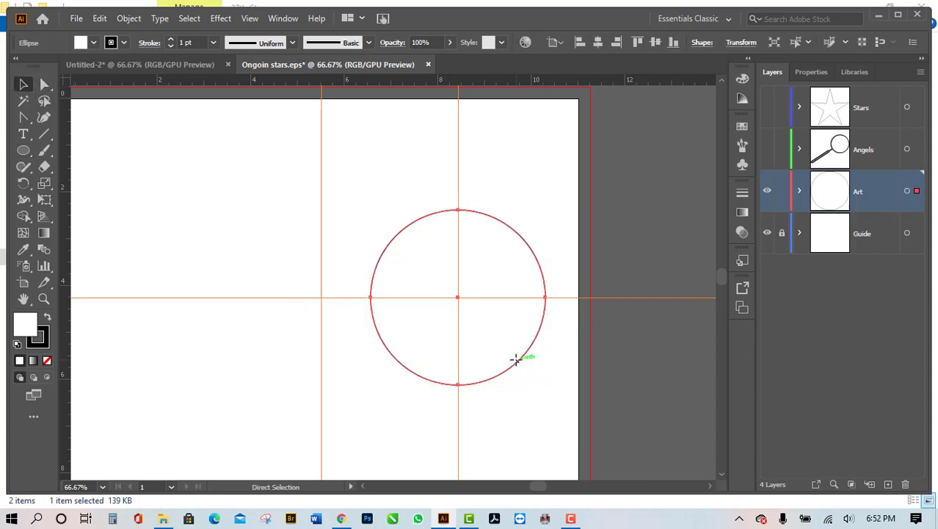
key(v)
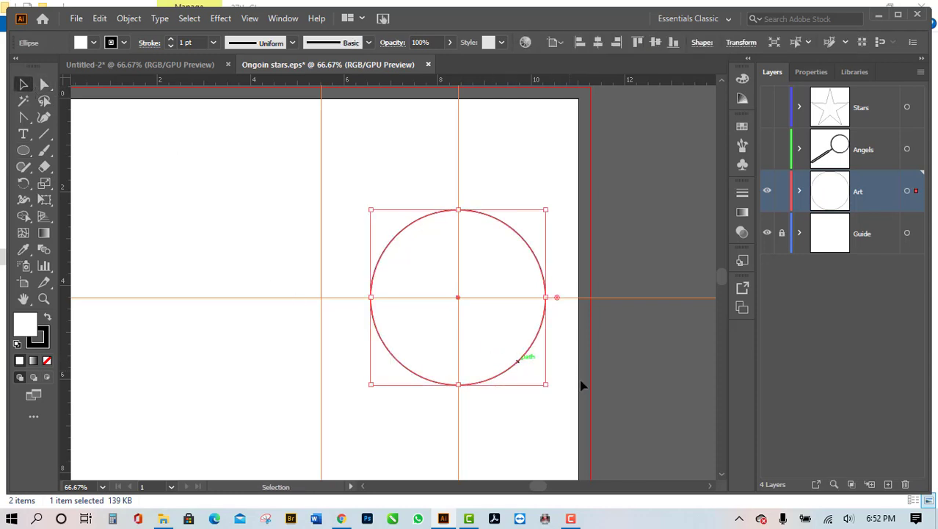
click(506, 377)
click(507, 370)
drag(547, 384, 540, 382)
click(555, 363)
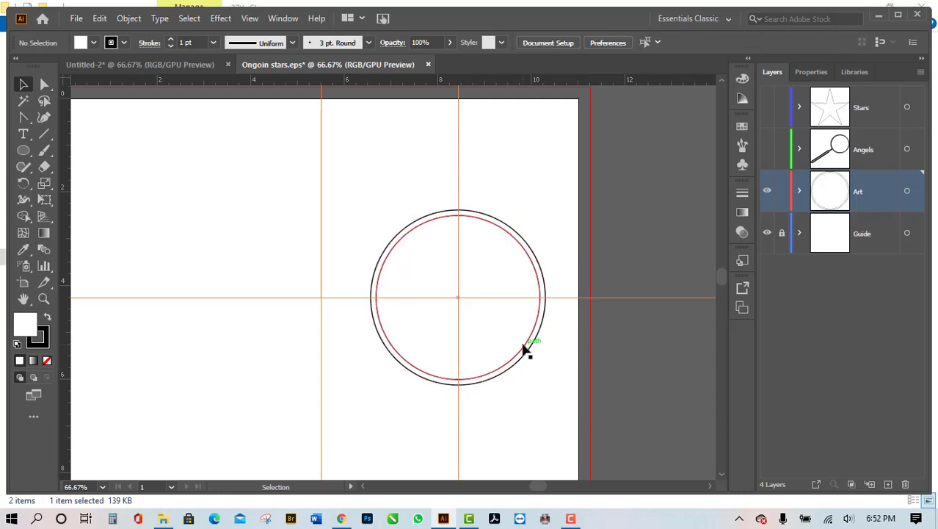
Step: Duplicate the inner circle in place and shrink the copy to about 3.4 in across from its upper-left corner, keeping its lower-right corner fixed
click(524, 344)
key(a)
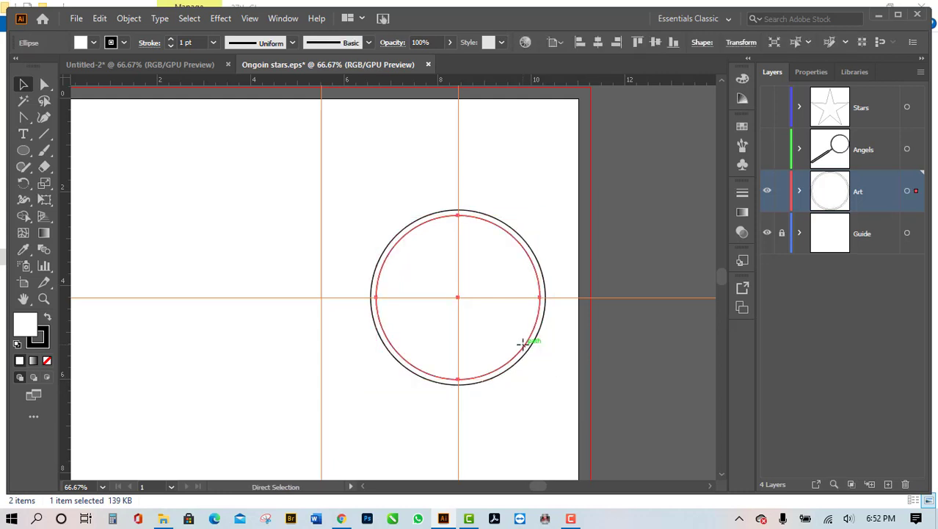
key(v)
key(a)
key(v)
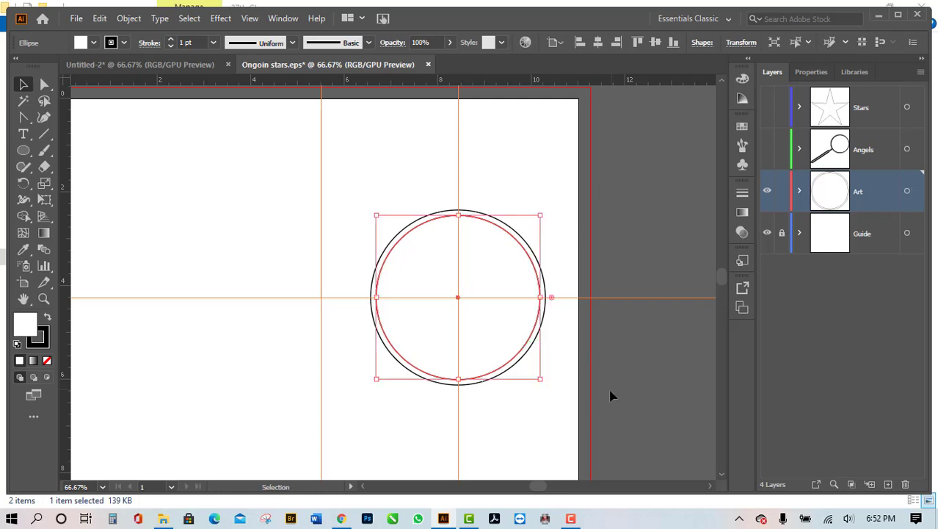
click(612, 396)
scroll(507, 373, up, 1)
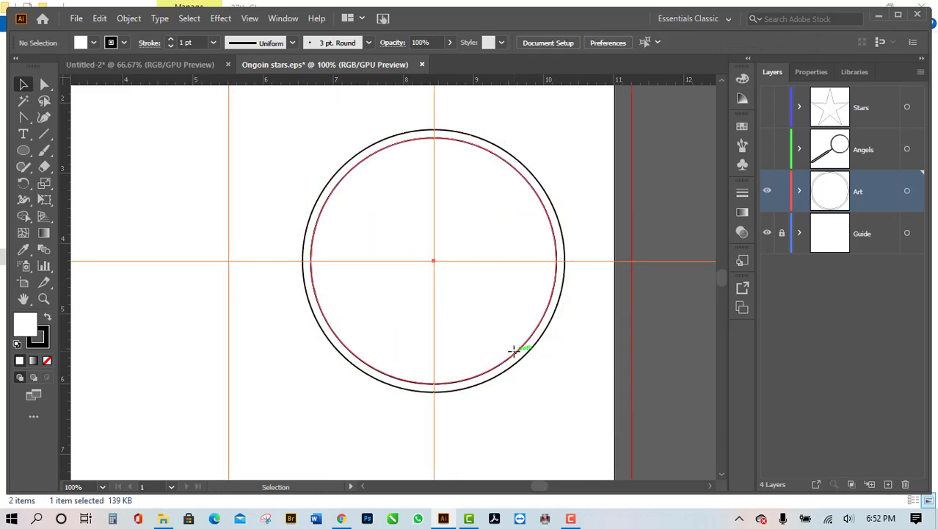
click(514, 346)
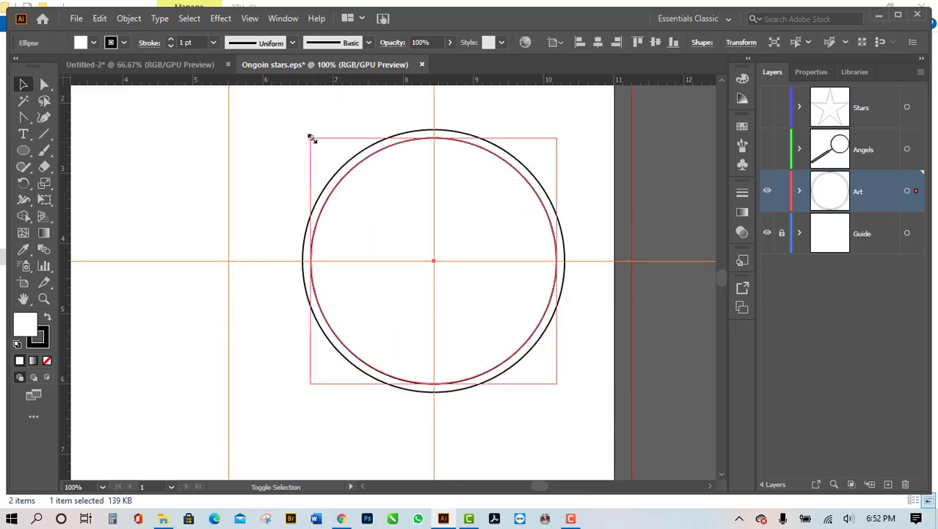
drag(312, 140, 317, 144)
click(643, 314)
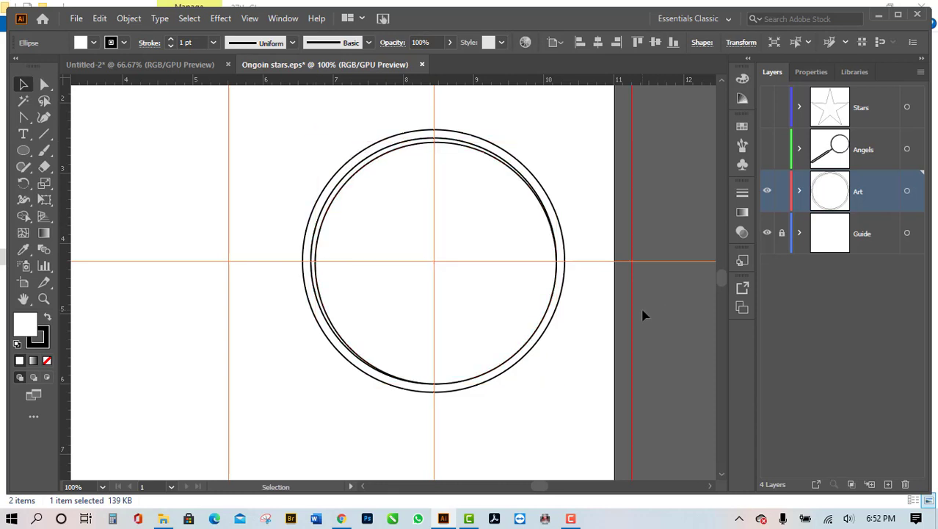
Step: Shift the outermost circle about 0.1 in down and to the right so its upper edge meets the middle circle
click(369, 161)
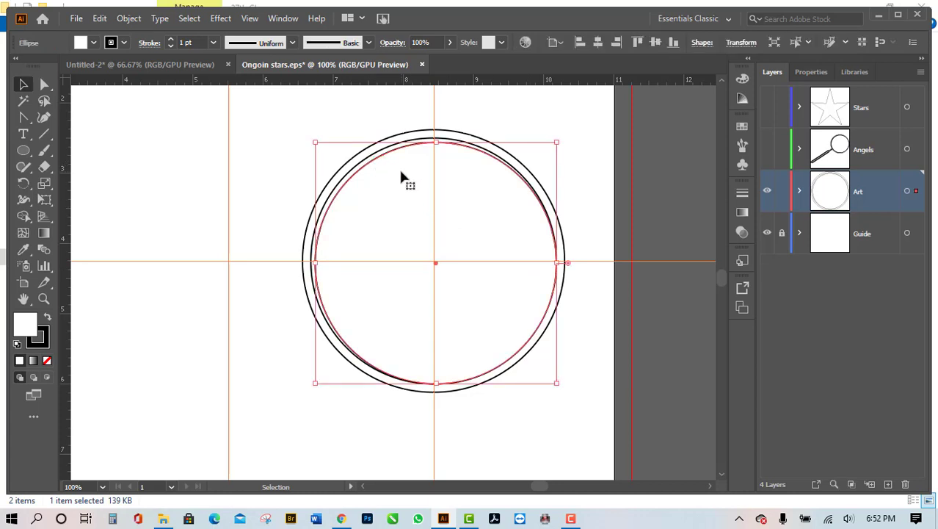
click(418, 102)
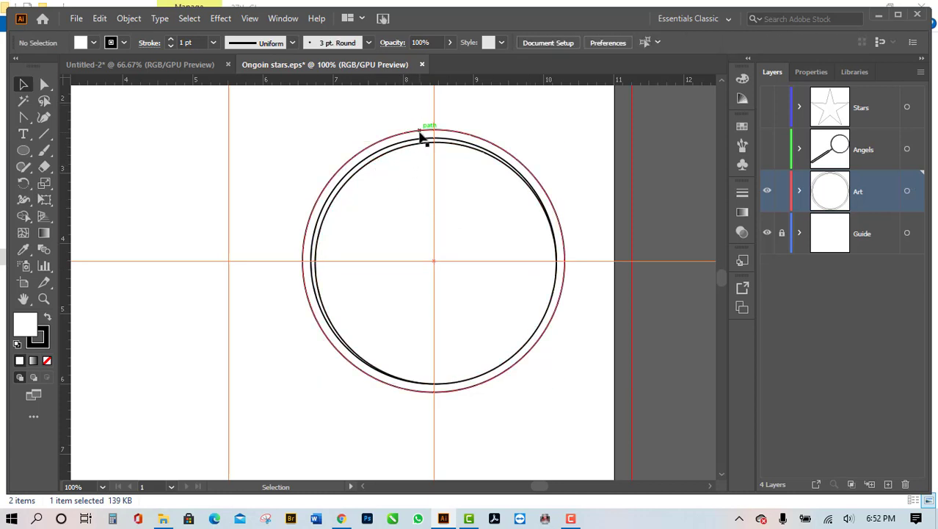
drag(421, 132, 427, 143)
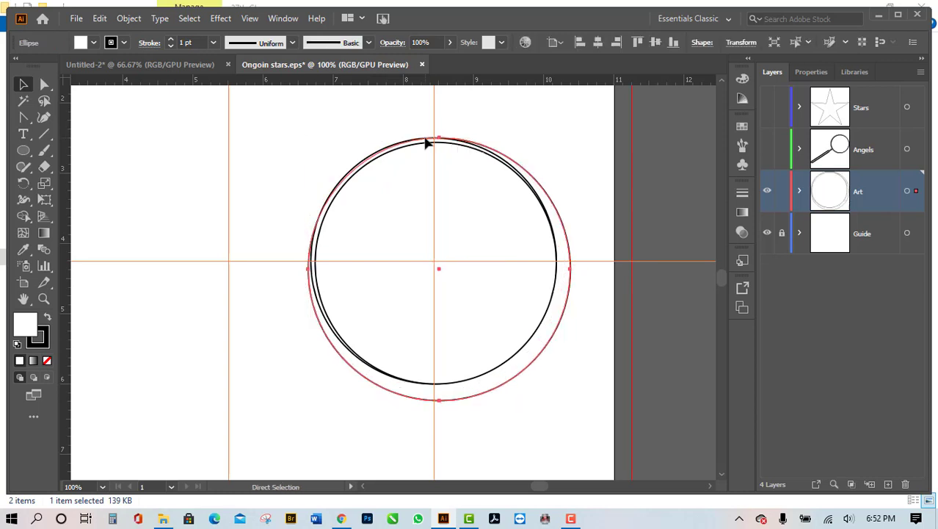
Step: Undo the outermost circle's last shift and lock it in place, leaving the two inner circles selected
key(ctrl+z)
key(v)
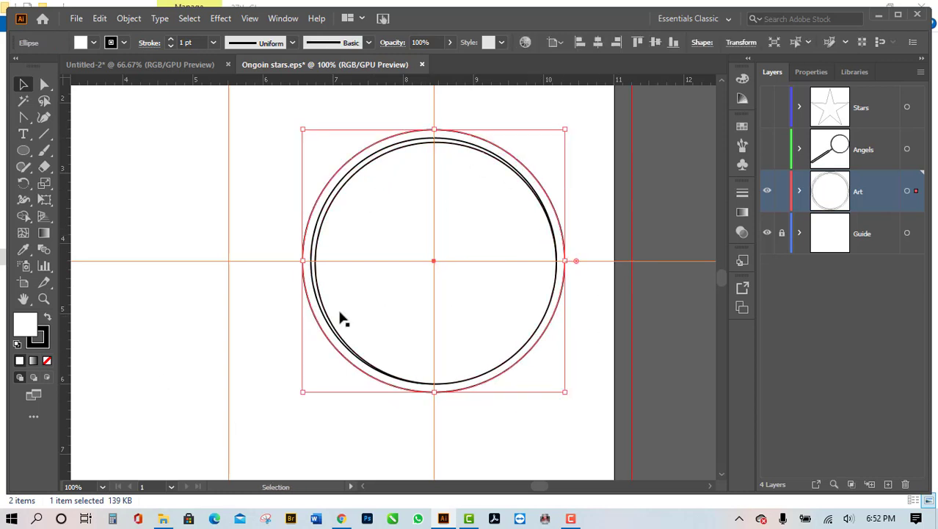
key(a)
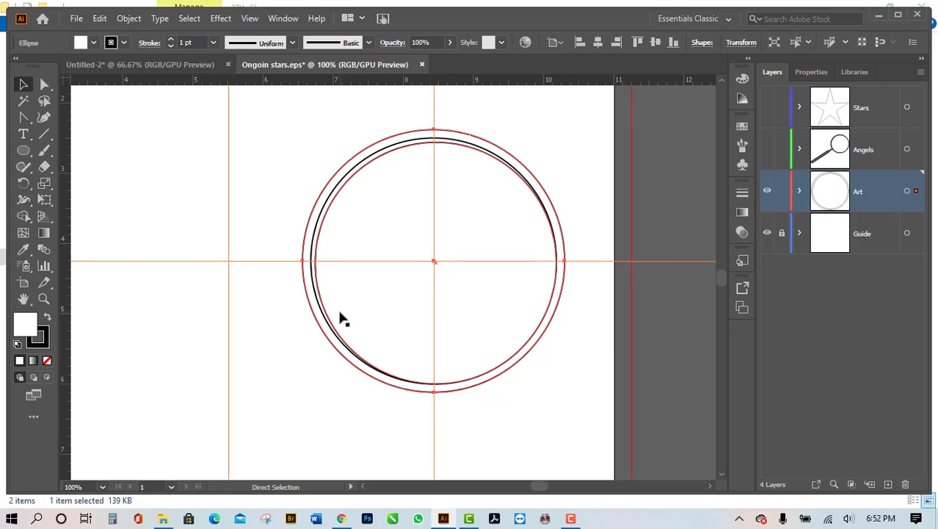
key(ctrl+shift+a)
key(v)
drag(317, 129, 426, 224)
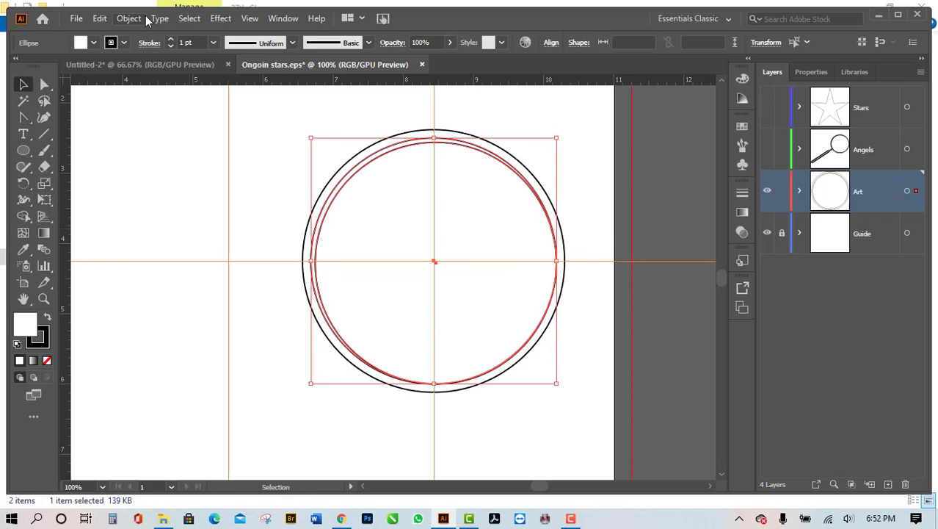
click(100, 19)
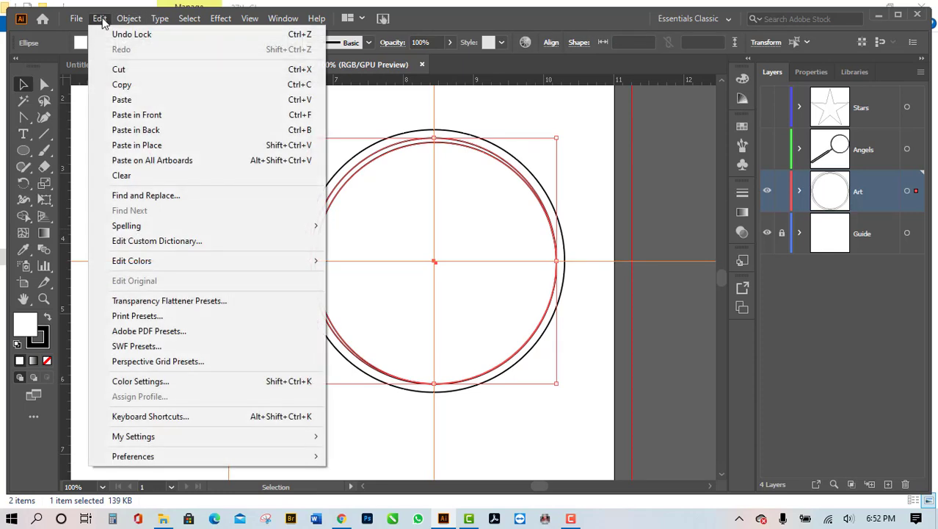
mouse_move(126, 21)
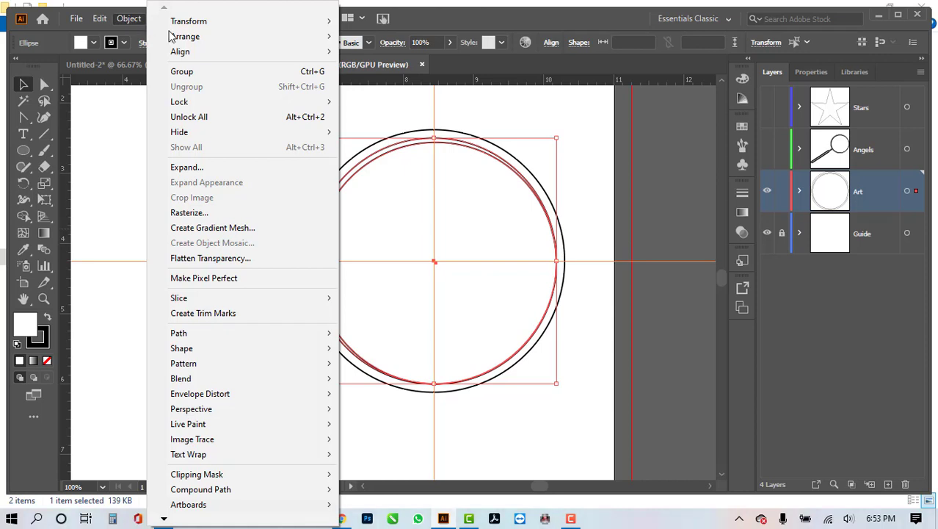
mouse_move(292, 107)
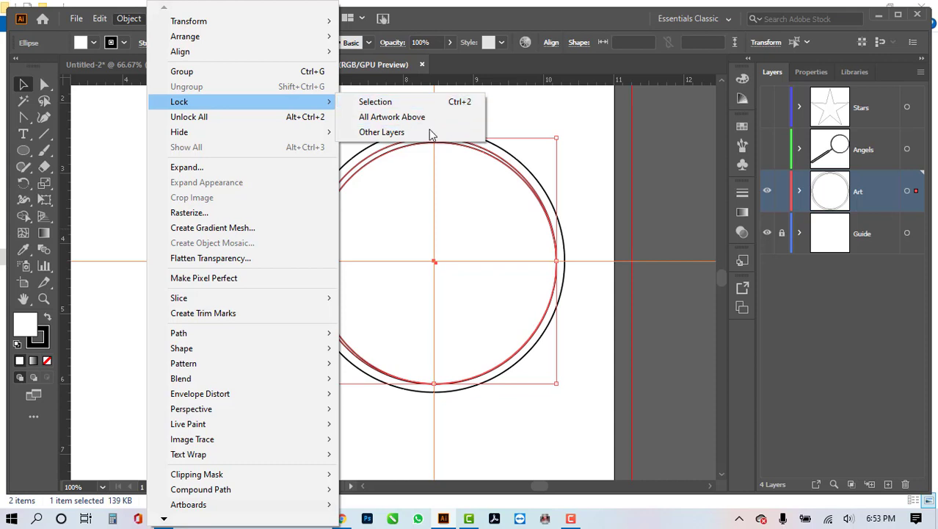
click(606, 172)
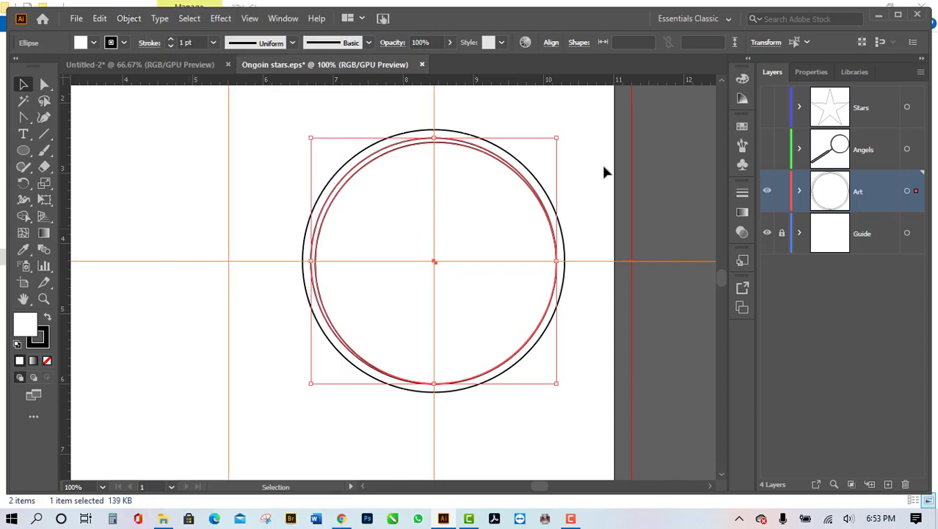
Step: Fill the two inner circles with black and combine them into a compound path, forming a crescent-shaped ring
click(209, 209)
drag(253, 166, 449, 303)
click(94, 45)
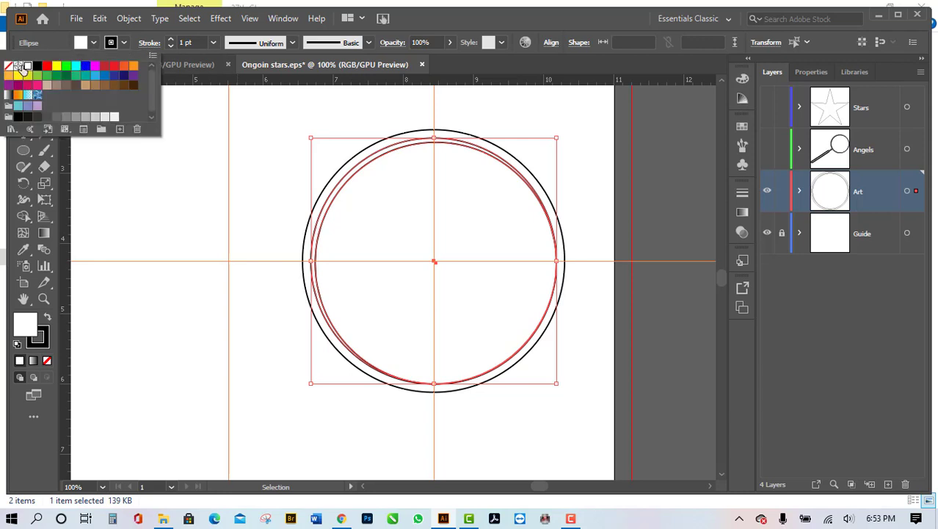
click(33, 70)
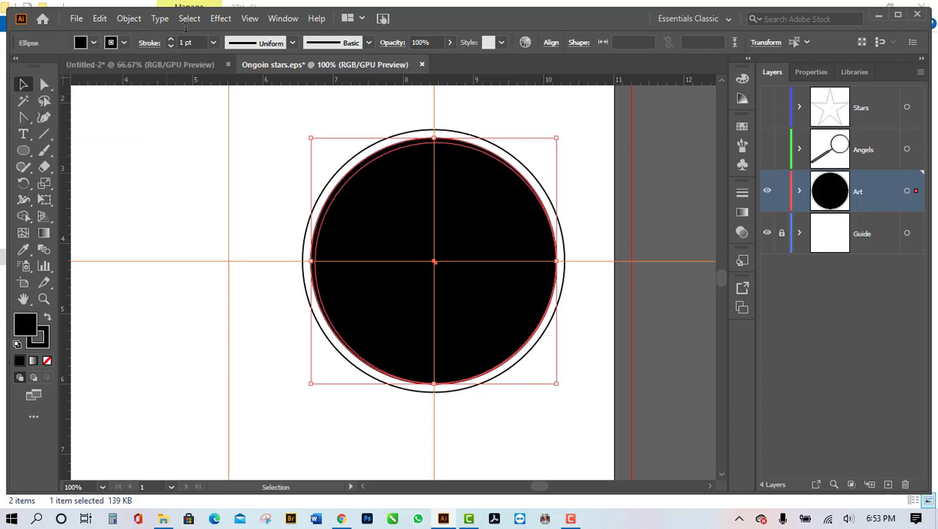
click(130, 19)
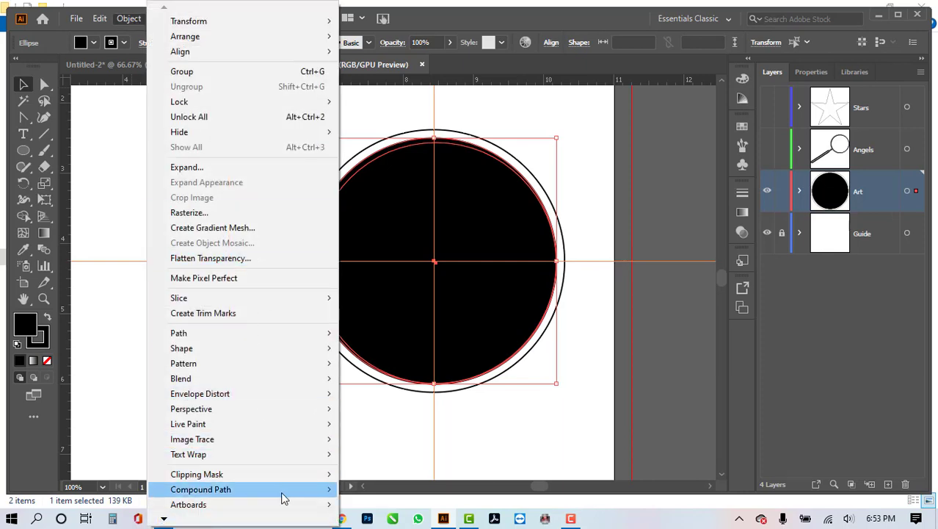
mouse_move(284, 490)
click(392, 489)
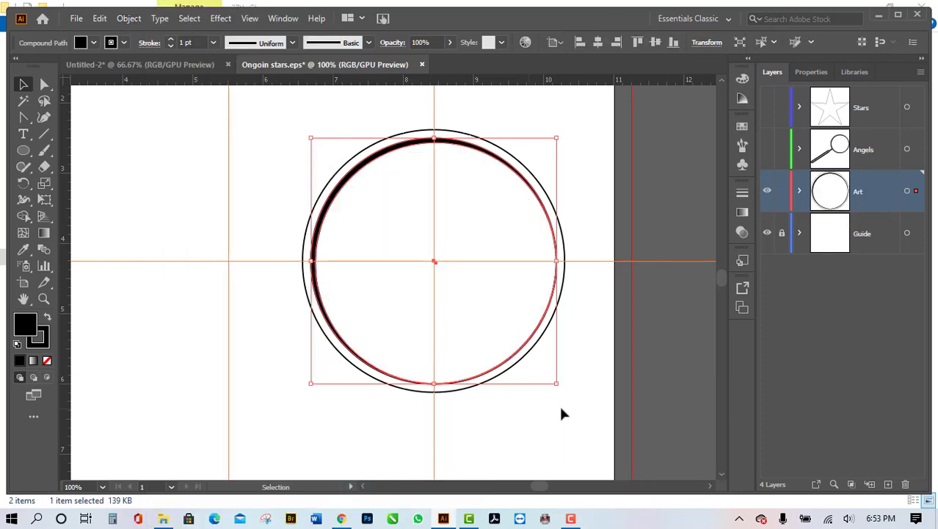
click(561, 403)
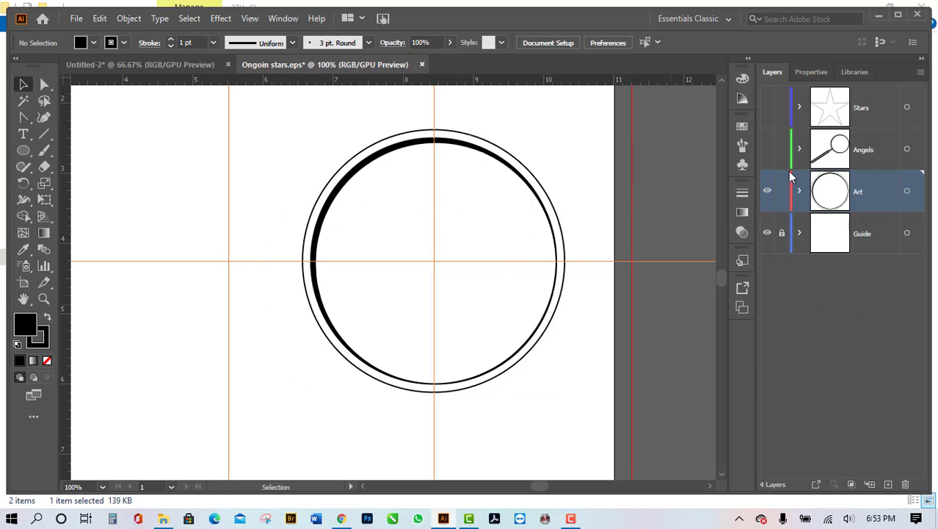
Step: Show the Angels layer on its own to examine the reference magnifying glass, and return to the Art layer
click(767, 150)
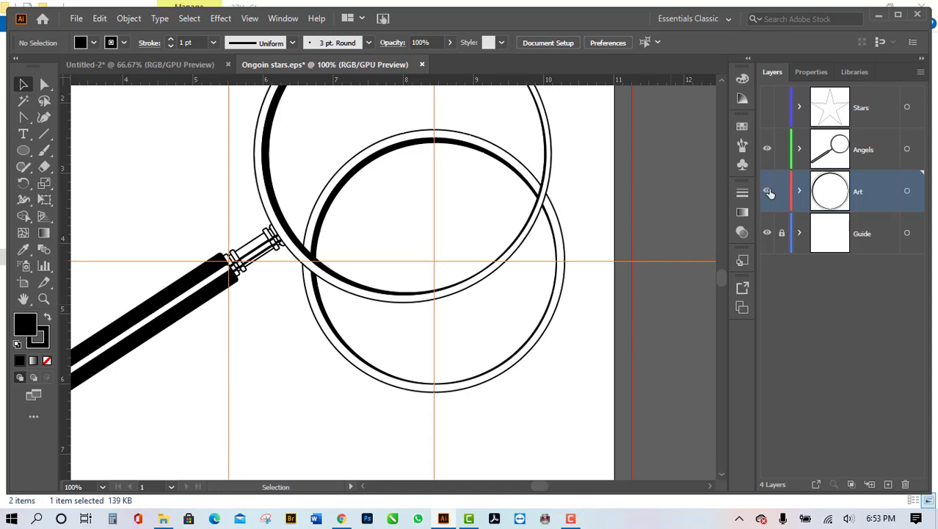
click(768, 192)
scroll(331, 353, up, 3)
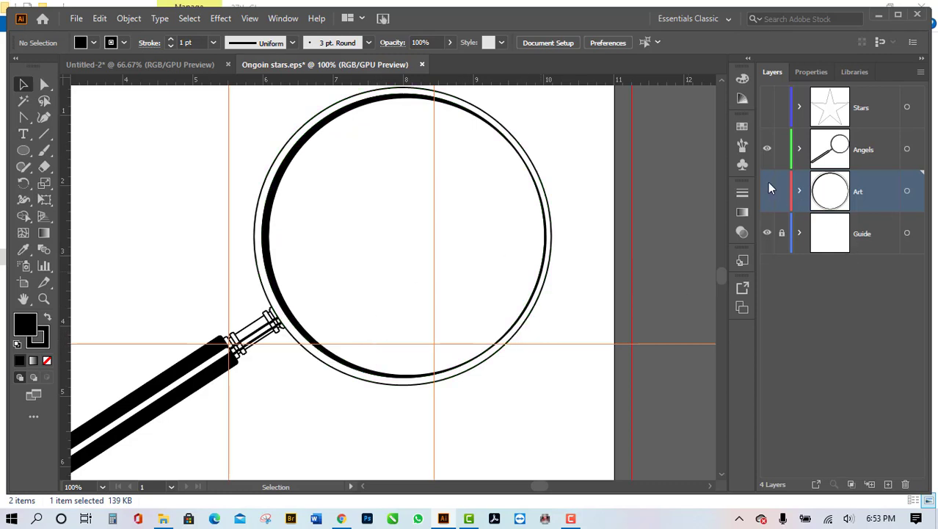
click(768, 149)
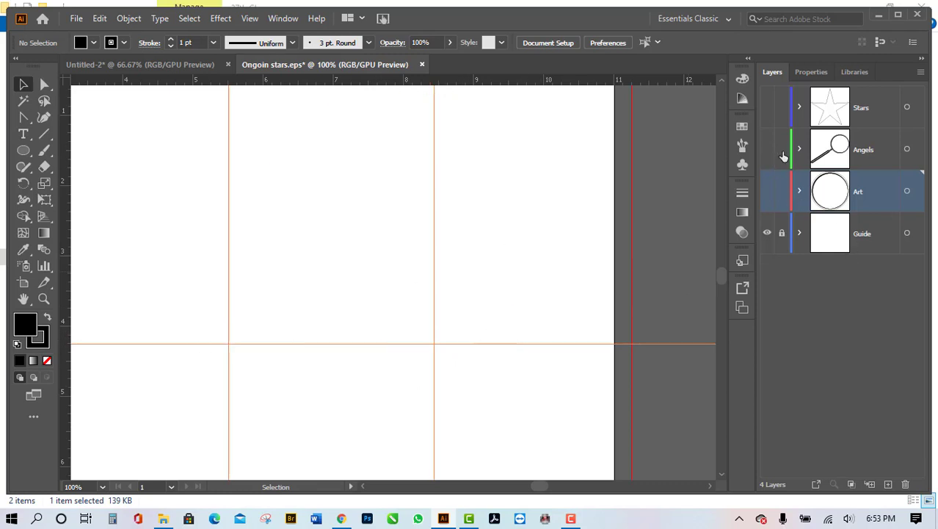
click(768, 192)
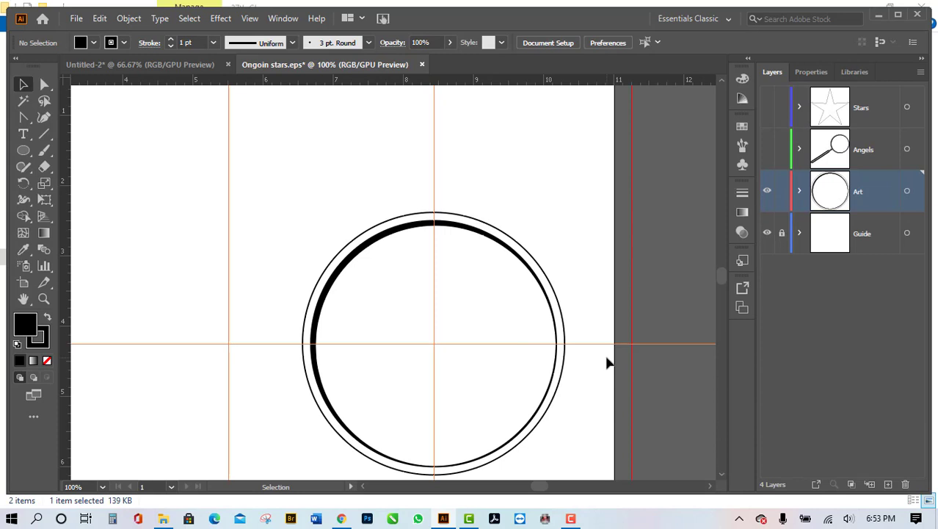
Step: Draw a black handle rectangle about 4.9 in long and 0.7 in high, ending at the vertical guide at X 5.5 in
scroll(606, 361, down, 2)
scroll(453, 376, up, 1)
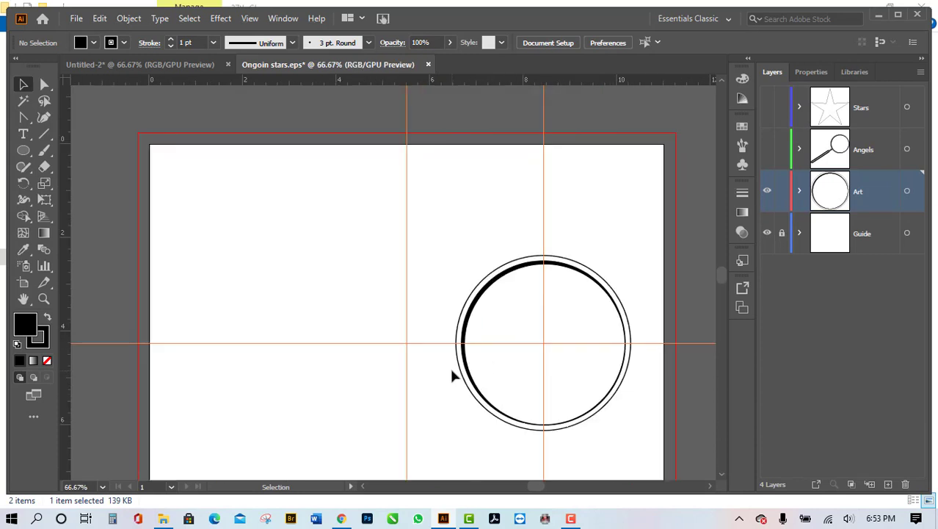
scroll(470, 379, down, 2)
scroll(426, 387, up, 1)
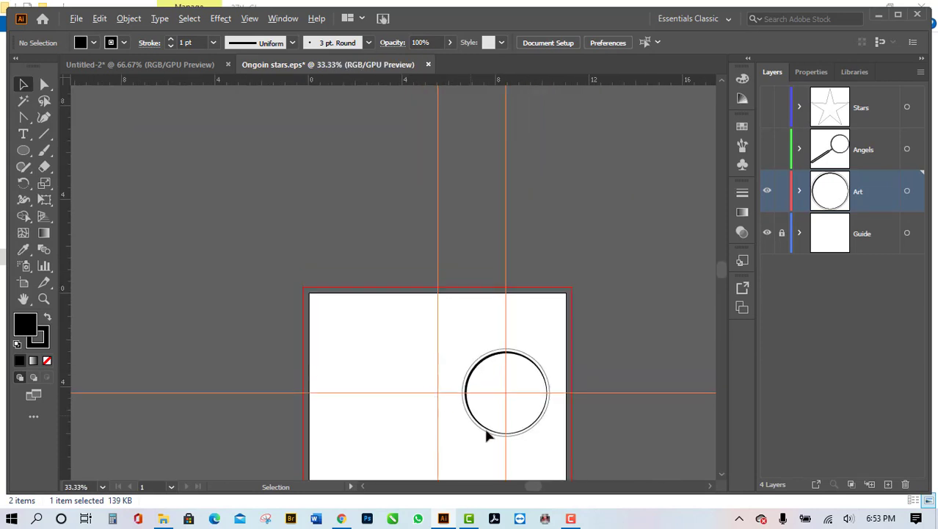
scroll(459, 448, up, 3)
scroll(448, 433, down, 1)
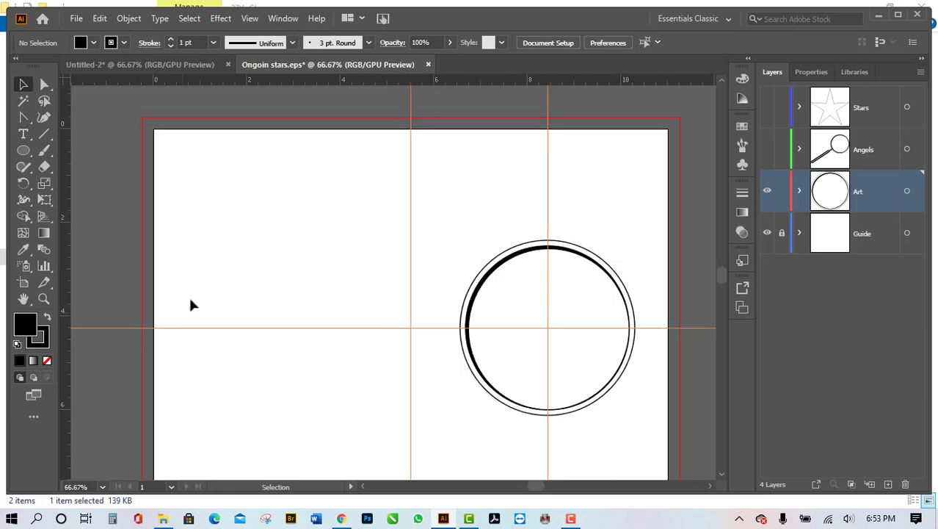
drag(23, 150, 82, 151)
drag(182, 309, 412, 338)
scroll(273, 362, up, 1)
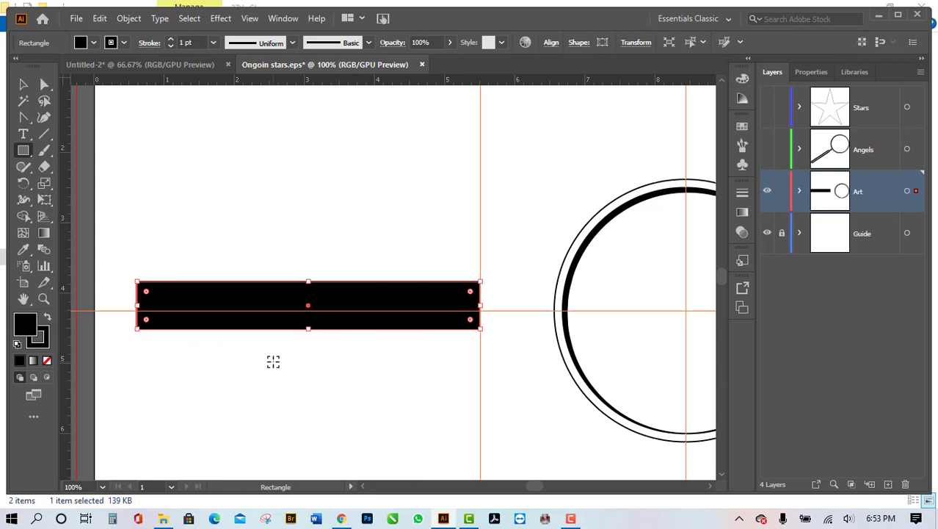
Step: Reduce the handle rectangle's height to about 0.6 in and centre it vertically on the horizontal guide
key(Down)
key(Down)
key(Down)
key(Down)
key(Down)
key(Down)
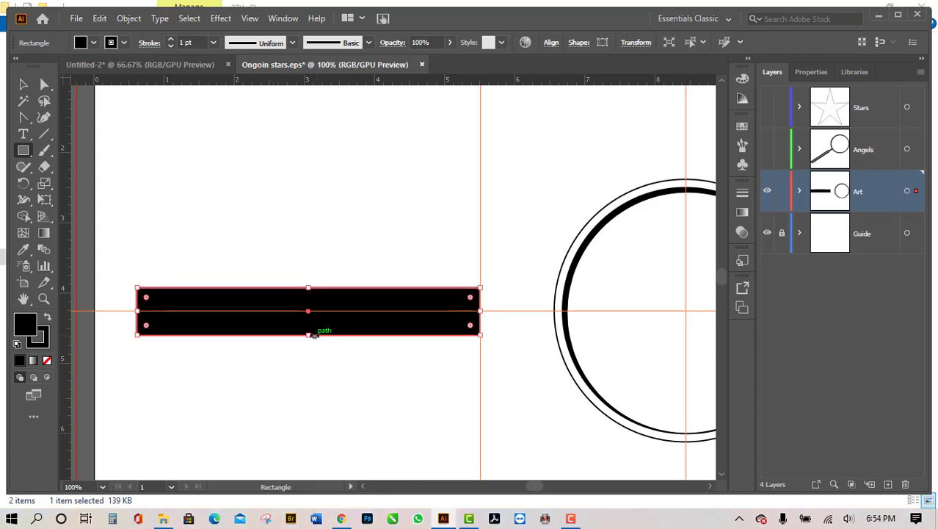
drag(311, 336, 313, 329)
key(Down)
key(Down)
key(Down)
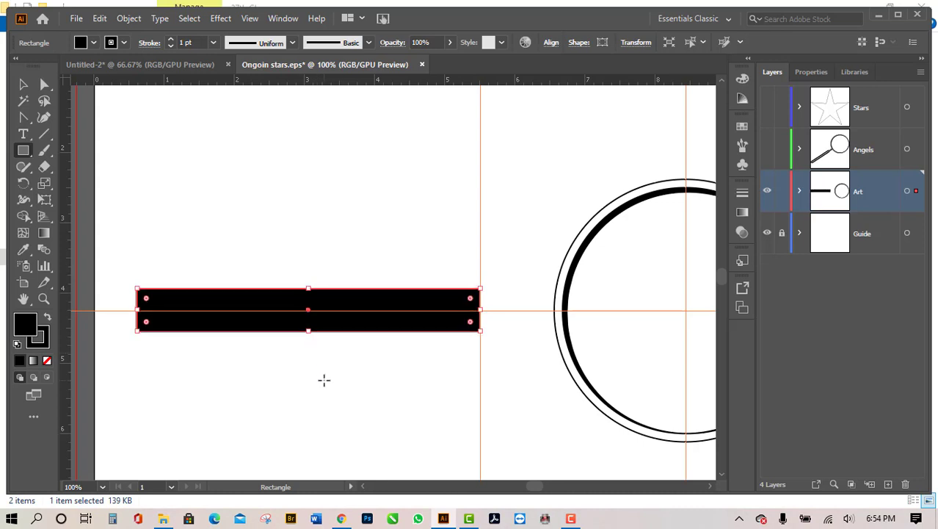
key(Down)
key(Up)
key(Up)
key(Up)
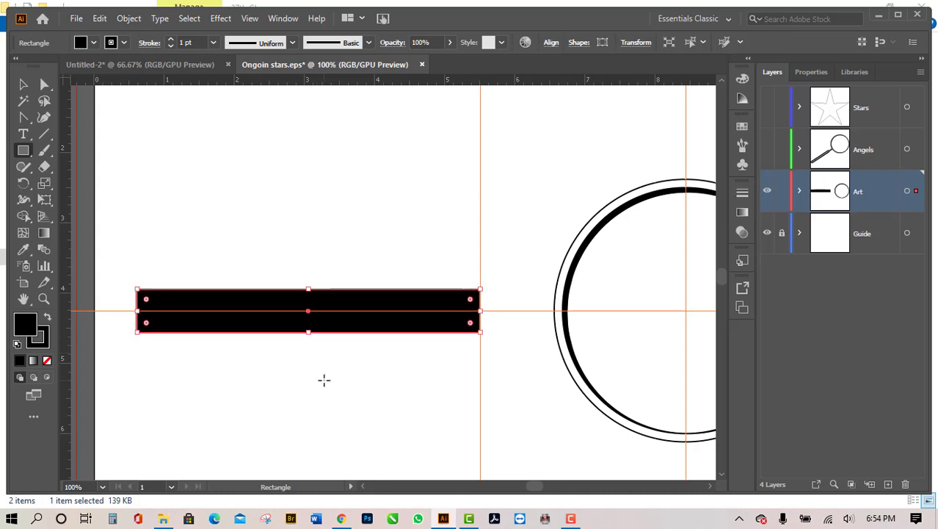
key(Down)
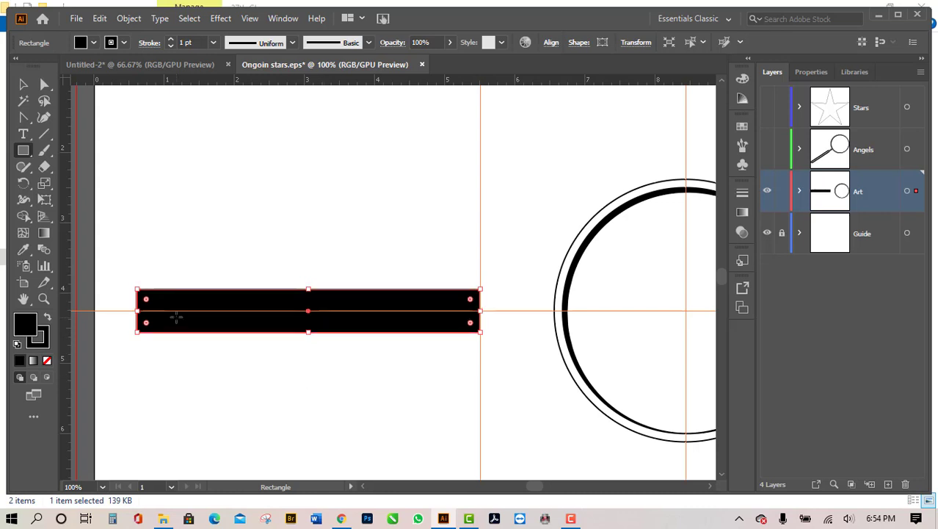
click(27, 87)
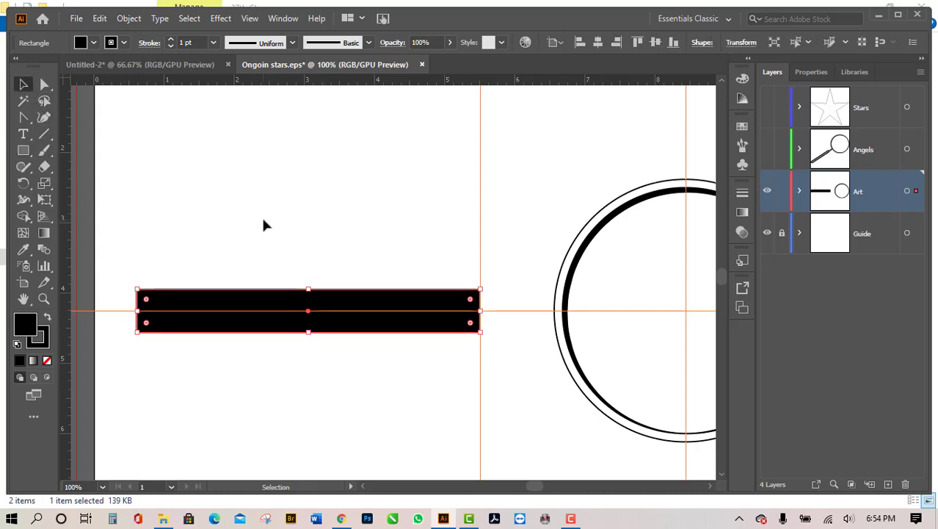
click(261, 215)
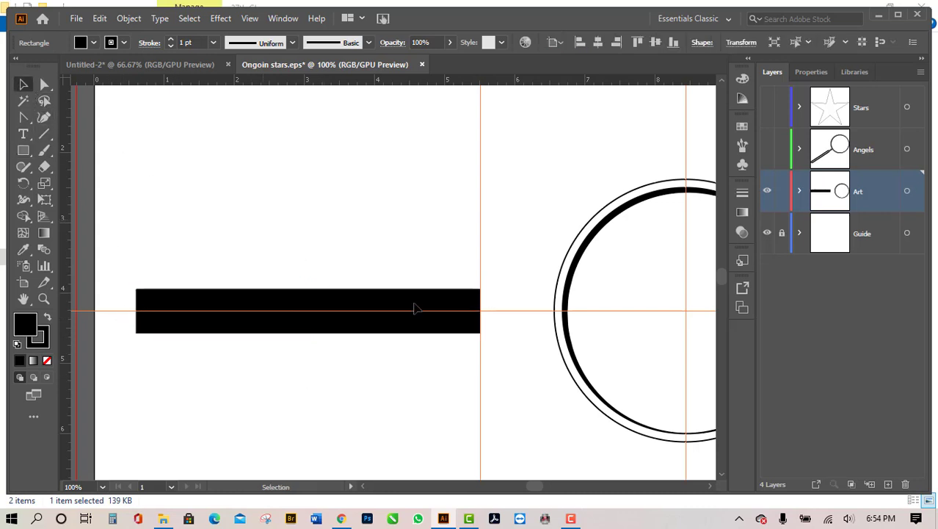
Step: Draw a connector rectangle about 1.1 in by 0.4 in from the handle's end to the outer circle, centred on the horizontal guide
click(22, 150)
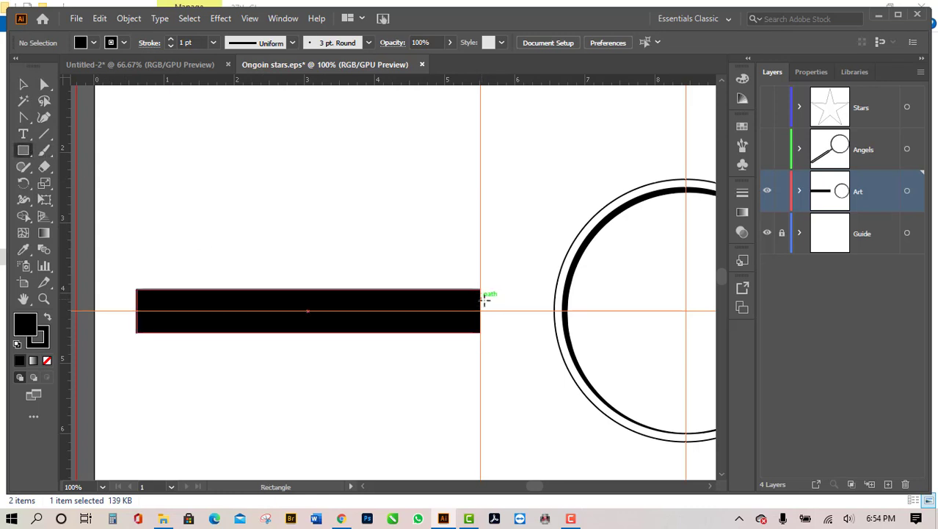
drag(482, 298, 557, 325)
scroll(524, 356, up, 2)
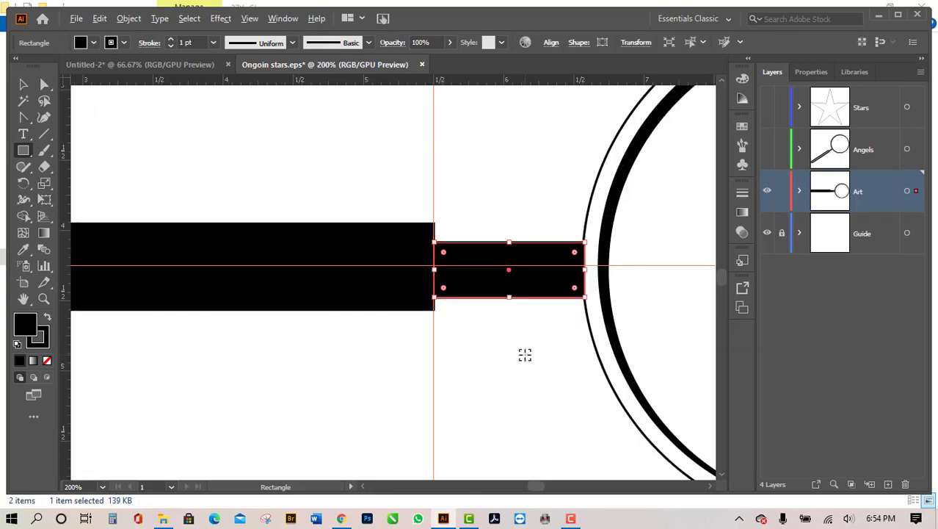
key(Up)
key(Up)
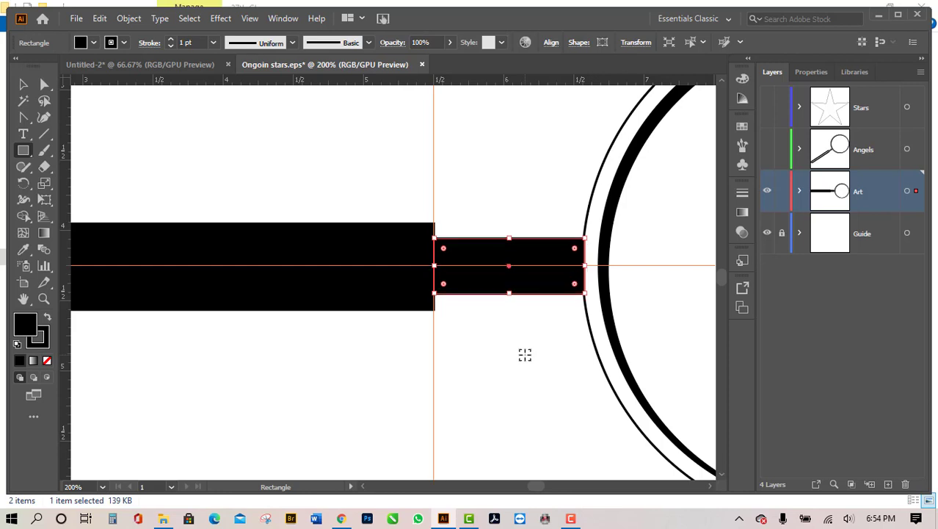
key(Down)
key(Down)
key(Up)
key(Up)
click(521, 373)
click(499, 278)
click(22, 85)
click(277, 142)
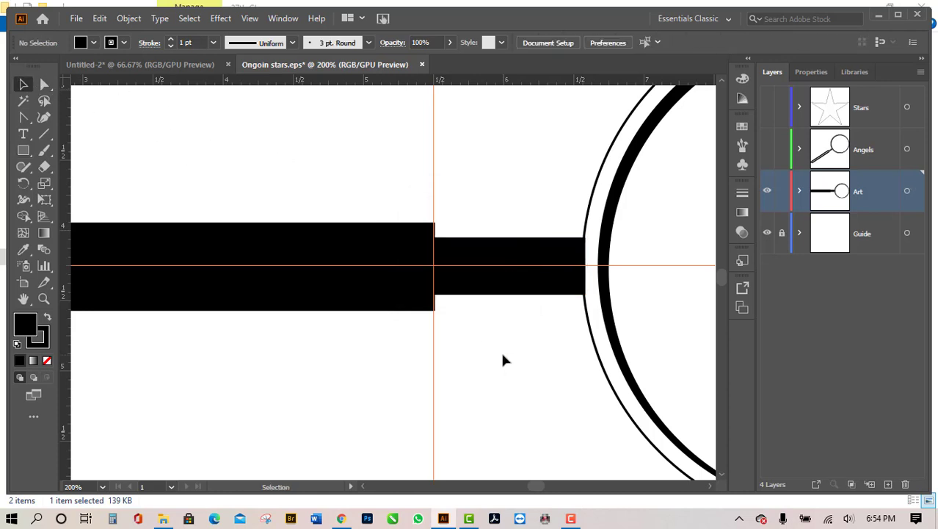
Step: Fill the connector rectangle with white and stretch its lens-side end slightly past the outer circle's edge
click(526, 291)
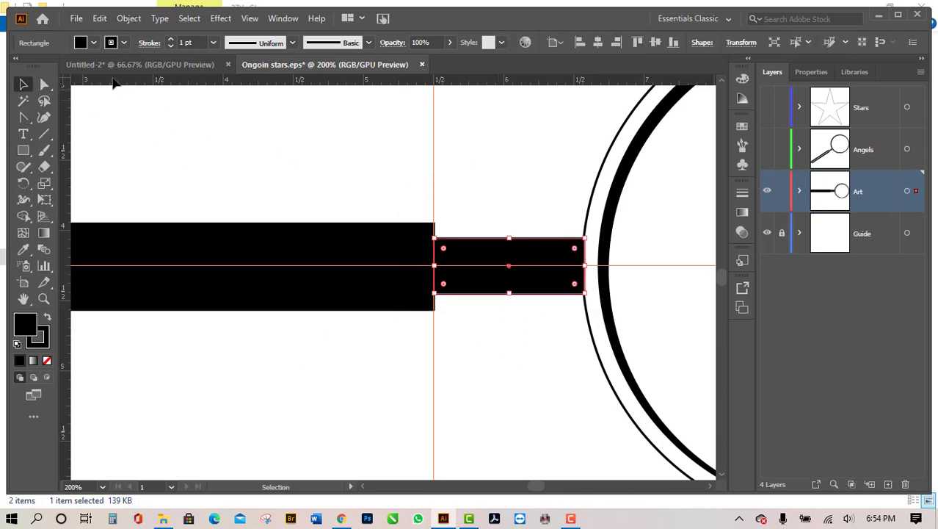
click(94, 42)
click(27, 66)
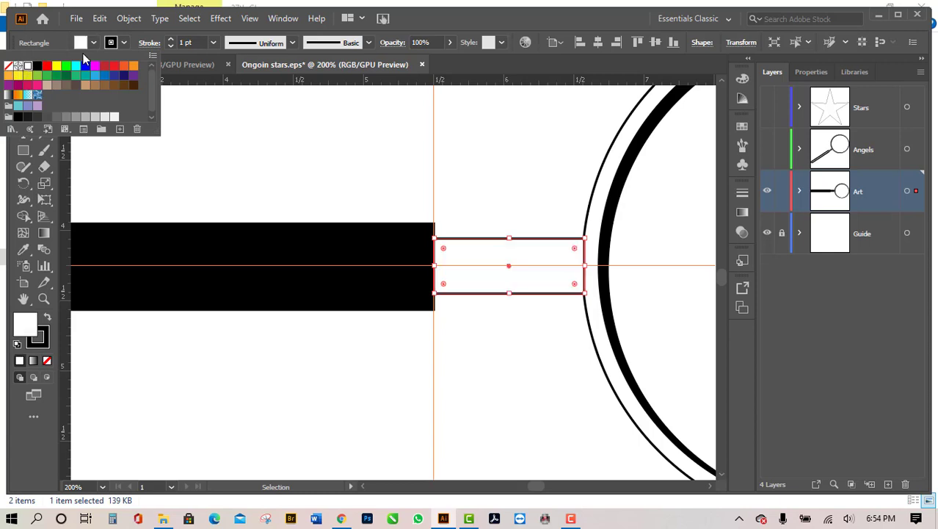
click(511, 180)
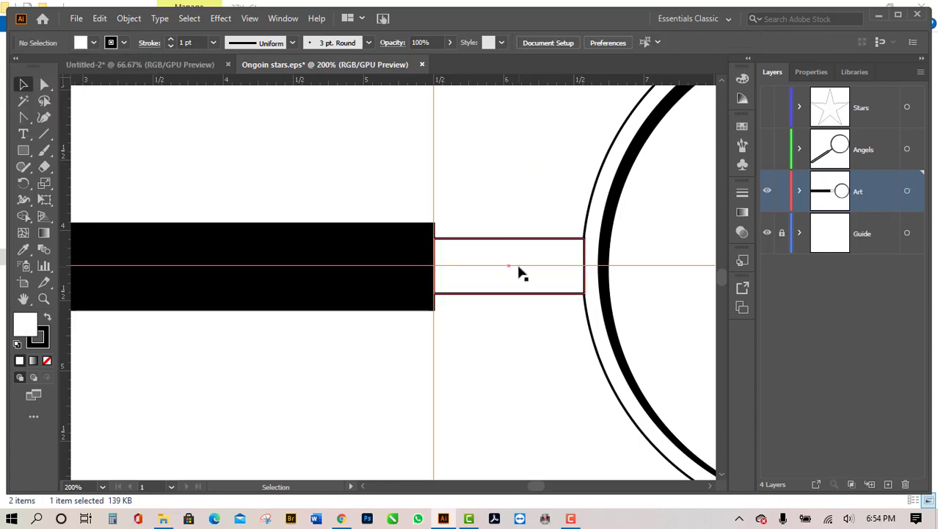
click(519, 285)
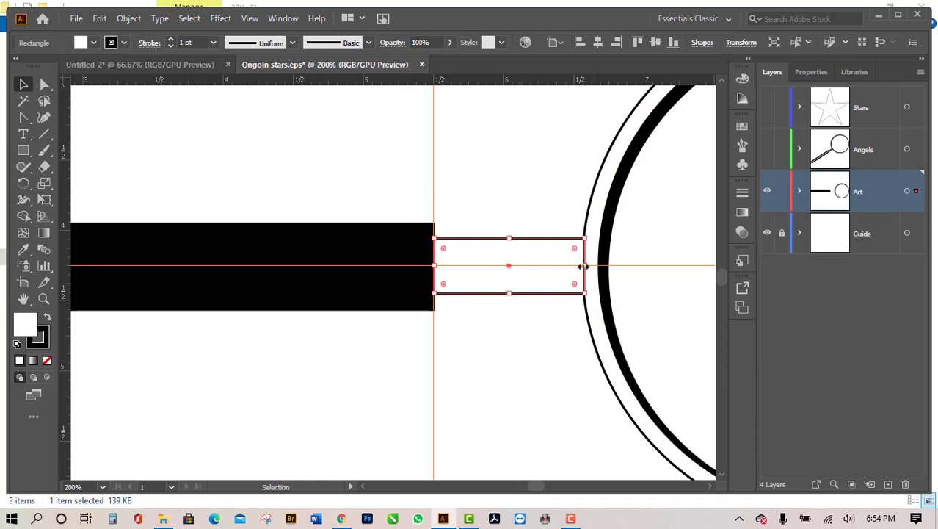
drag(583, 266, 588, 266)
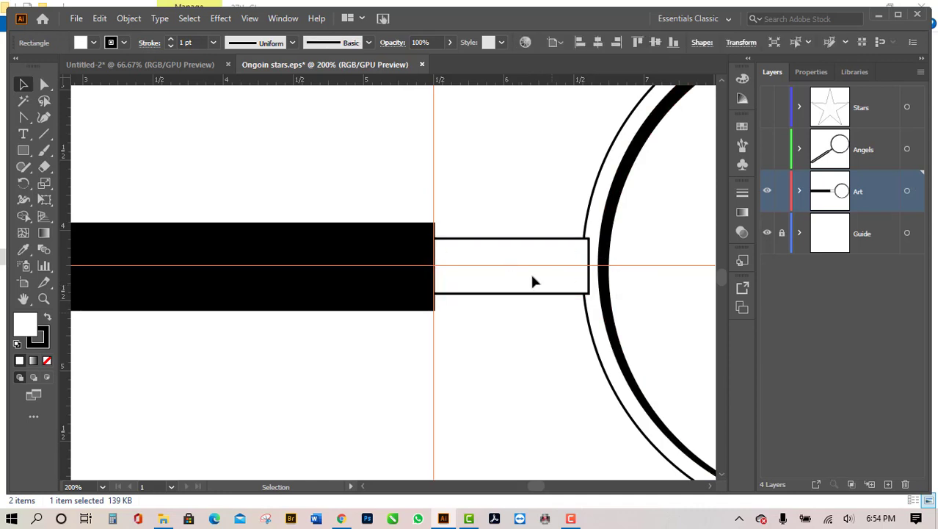
Step: Send the white connector rectangle to the back so its lens-side end sits behind the outer circle
right_click(534, 281)
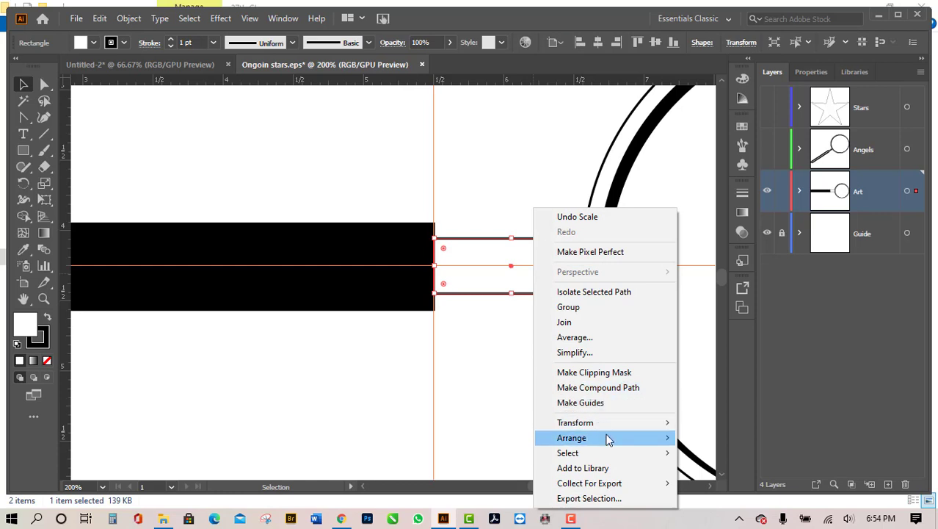
mouse_move(629, 442)
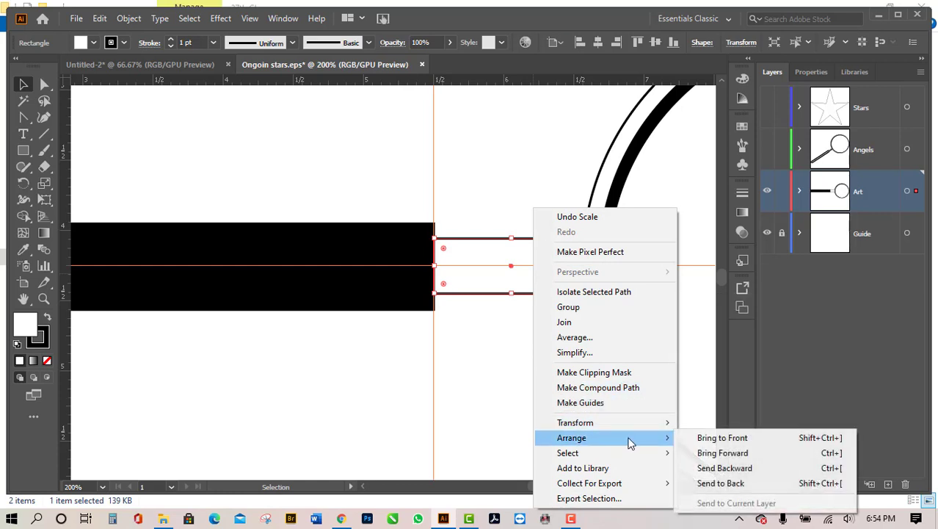
click(716, 483)
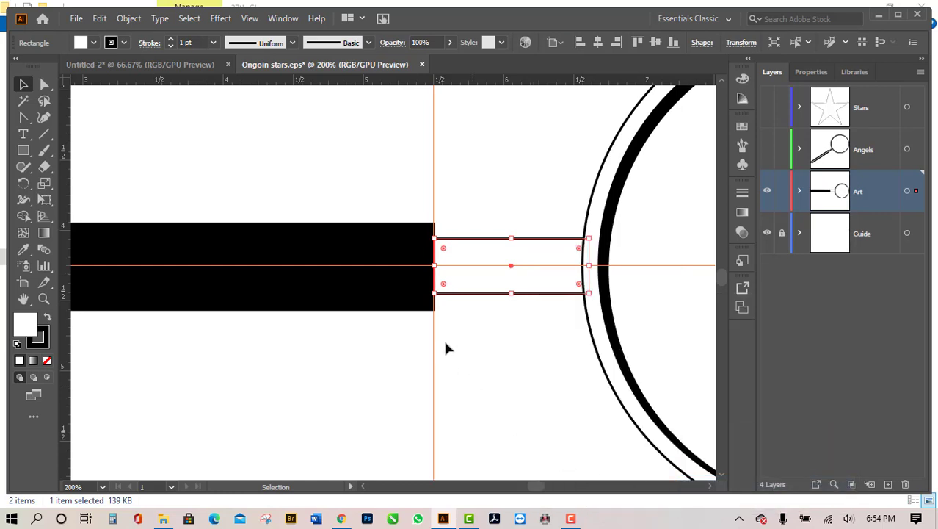
click(499, 355)
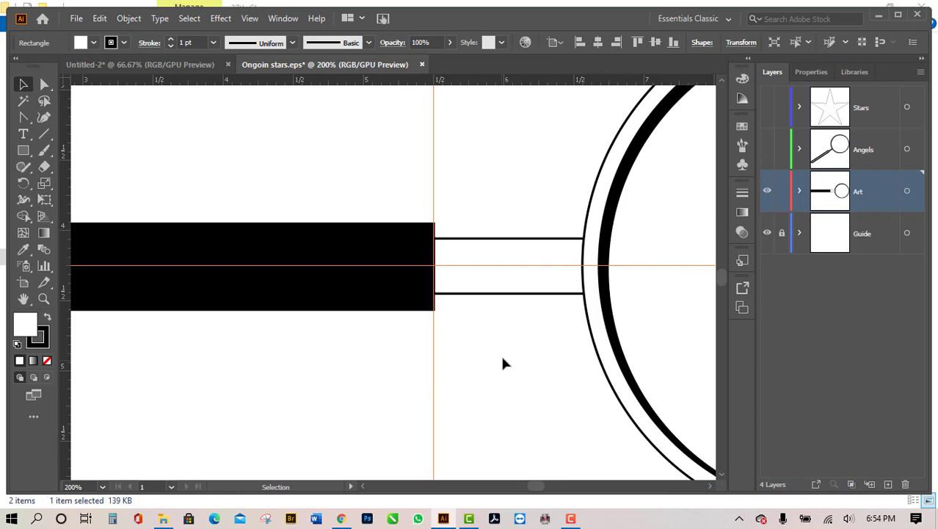
Step: Stretch the connector's handle-side end slightly past the vertical guide, under the black handle
click(506, 294)
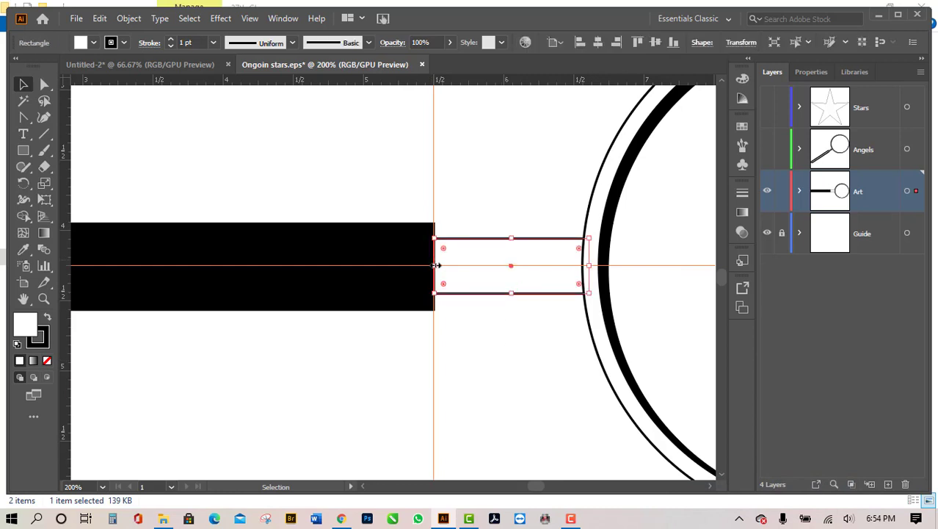
drag(438, 265, 433, 265)
click(468, 331)
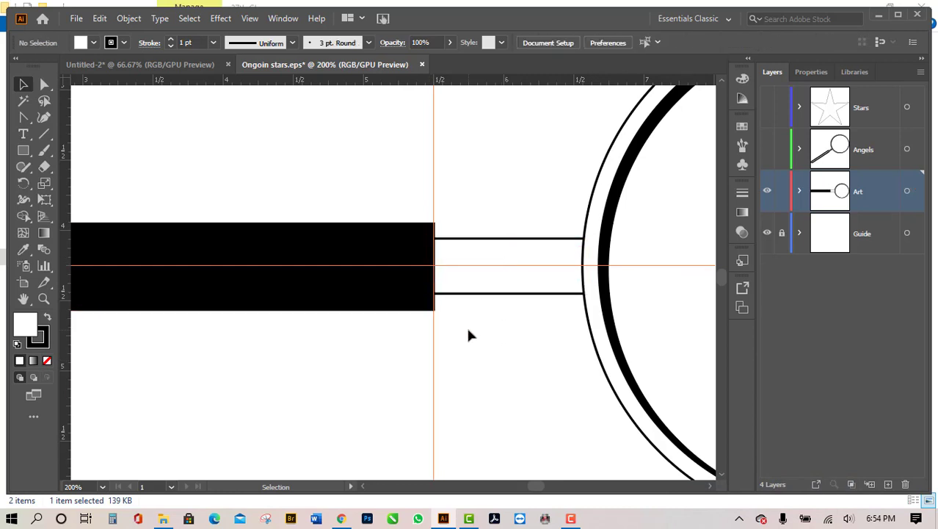
scroll(436, 317, down, 3)
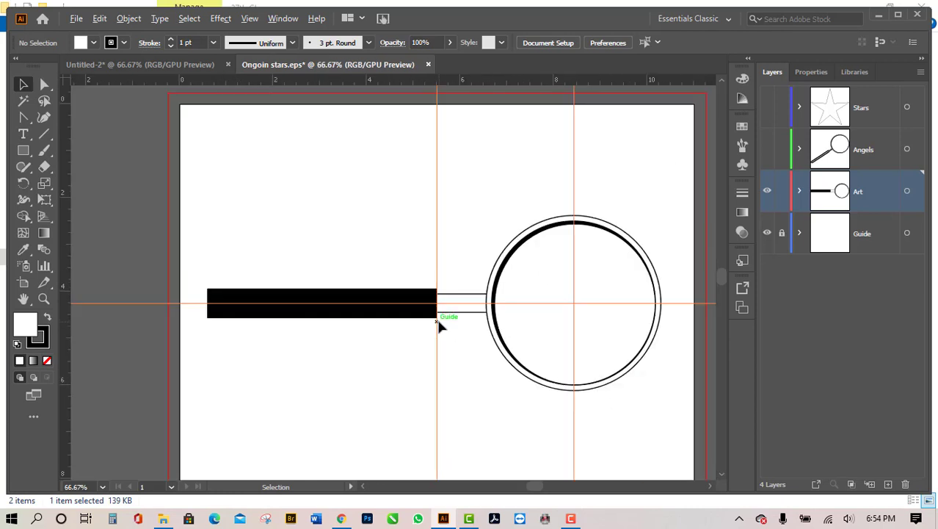
scroll(443, 336, up, 2)
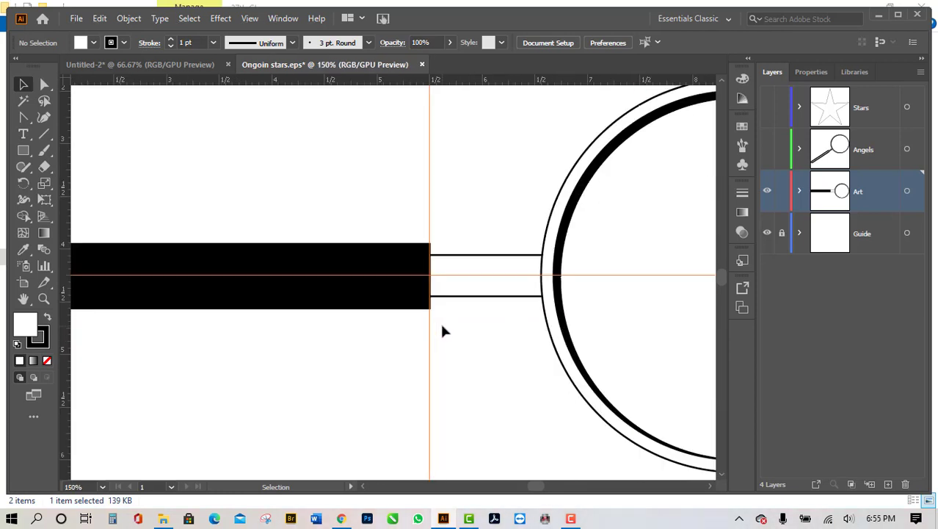
Step: Show the Angels layer and briefly hide the Art layer to examine the reference connector's collars, leaving only Art and Guide visible
click(767, 150)
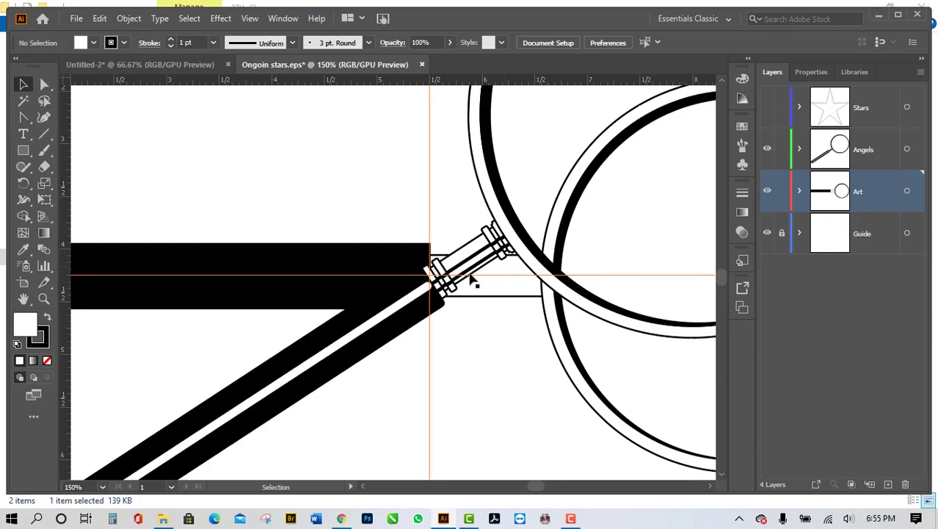
click(452, 295)
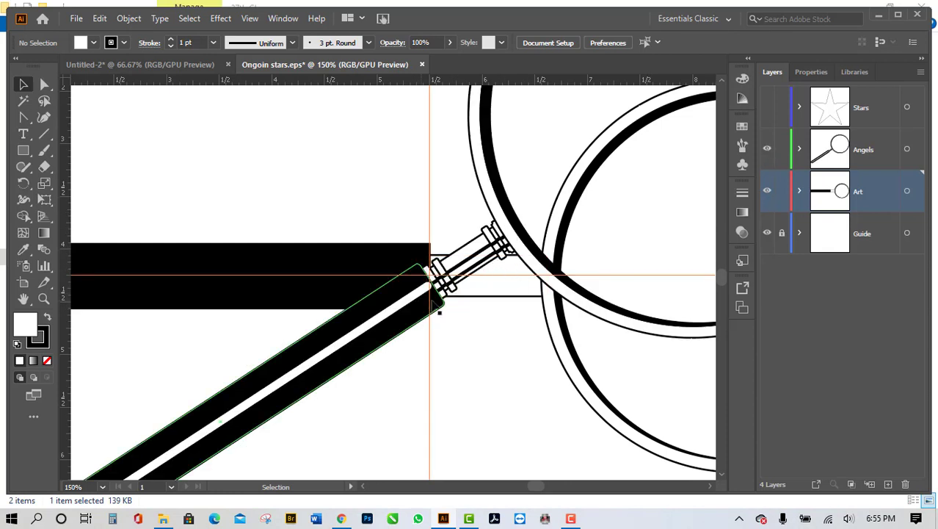
mouse_move(444, 291)
mouse_down()
mouse_move(477, 251)
mouse_move(448, 290)
mouse_up()
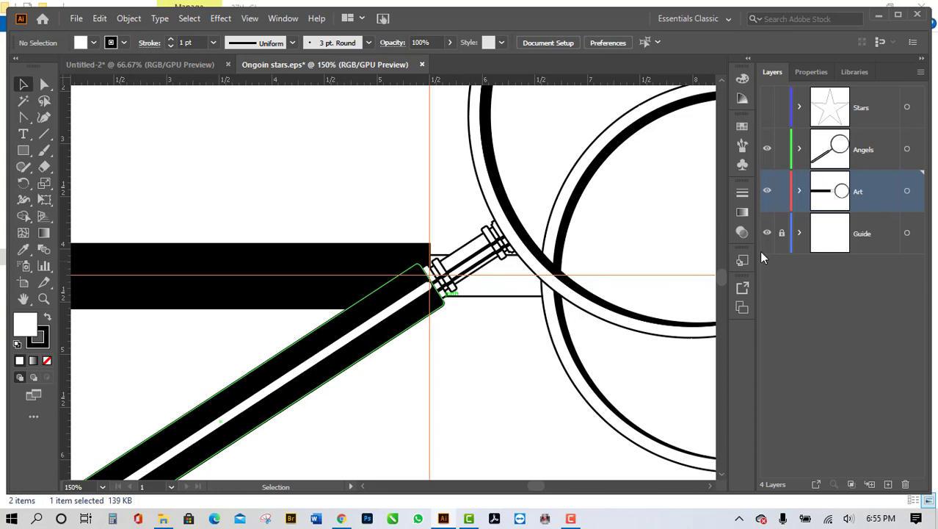
click(768, 192)
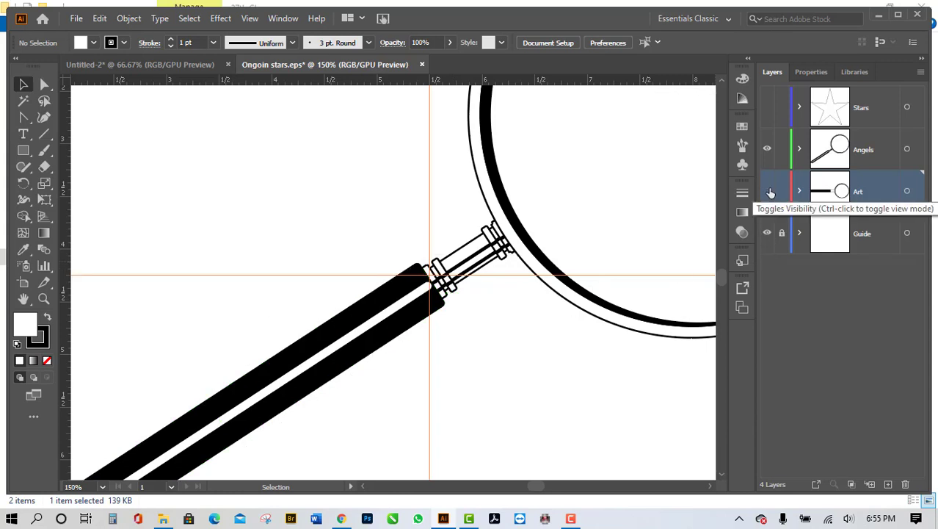
click(768, 191)
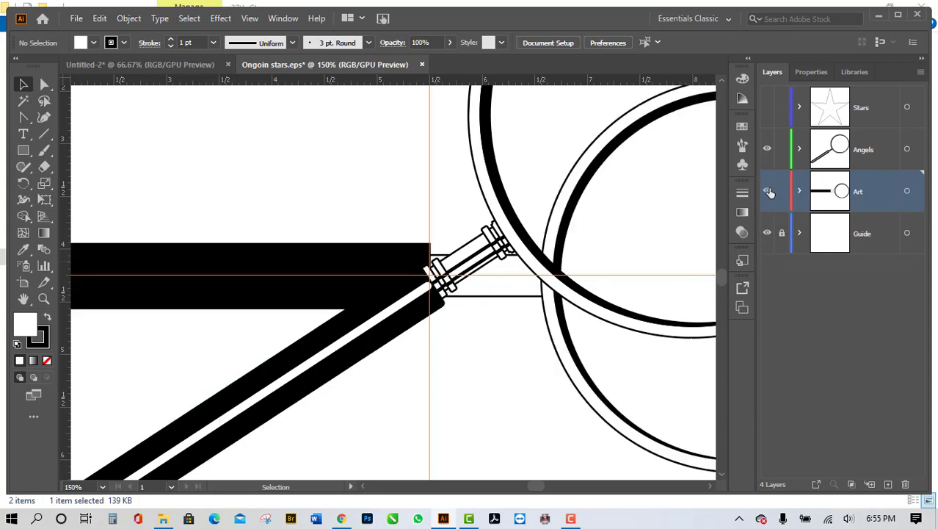
click(768, 149)
Step: Draw a narrow white collar rectangle about 0.07 in wide and 0.5 in high against the handle's end, centred on the horizontal guide
scroll(497, 294, up, 1)
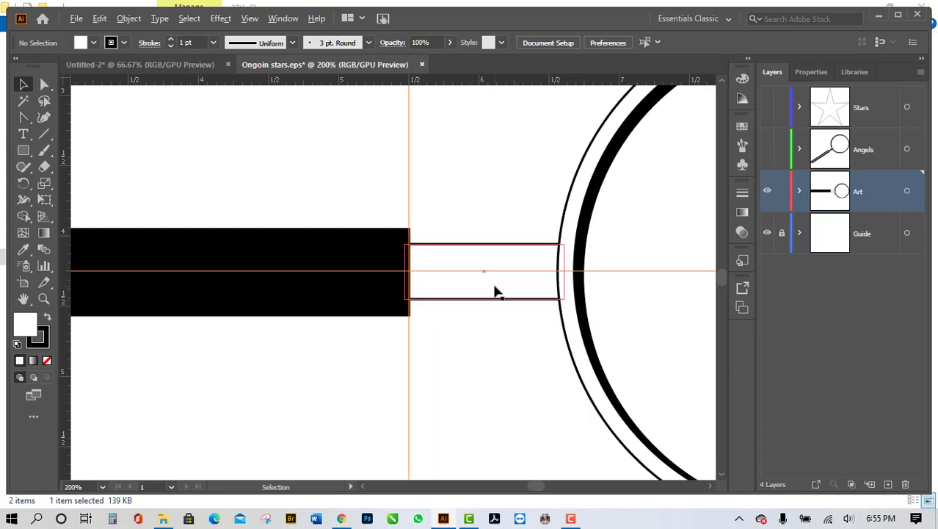
scroll(455, 301, up, 1)
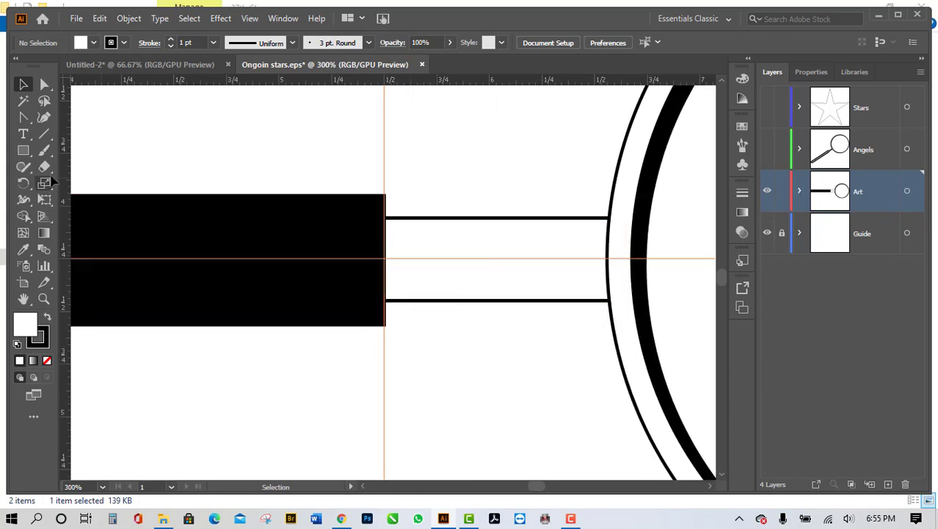
click(24, 150)
drag(30, 157, 77, 168)
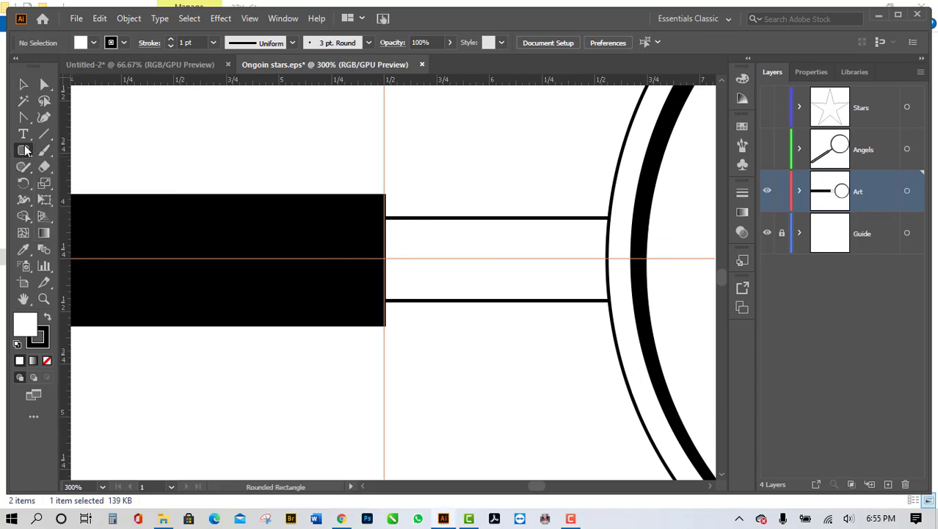
drag(24, 150, 72, 151)
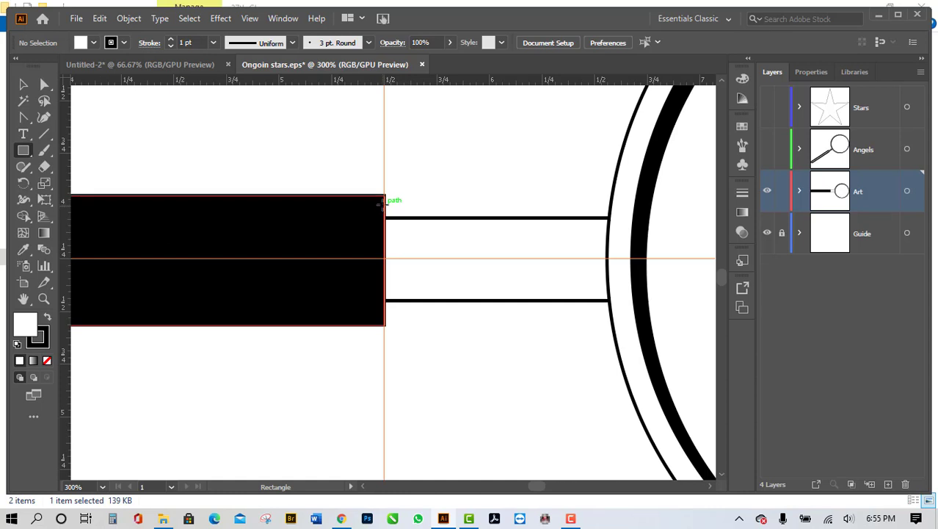
drag(383, 205, 399, 314)
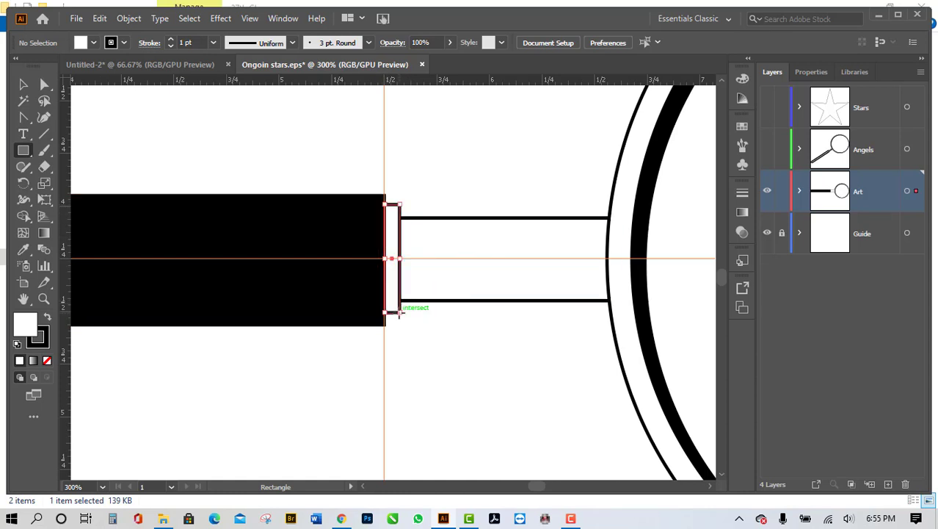
scroll(399, 314, up, 1)
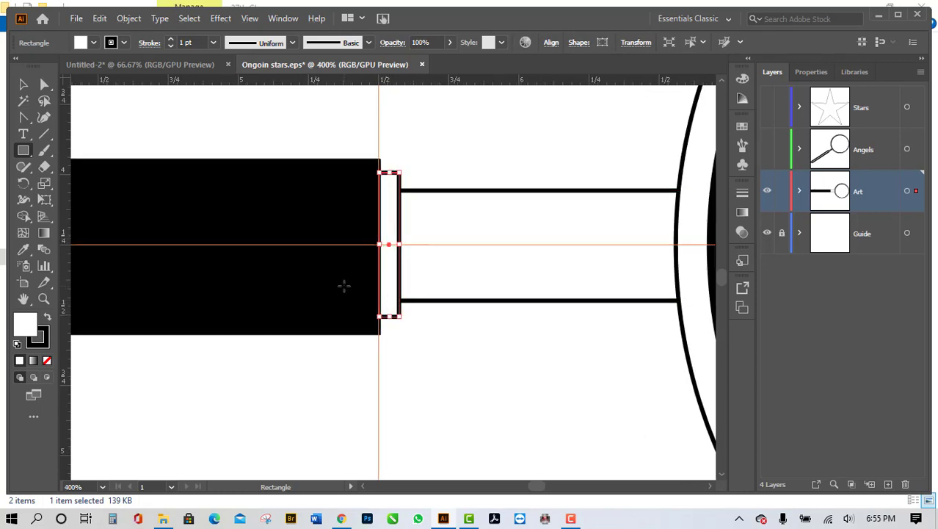
Step: Duplicate the collar three times along the connector: one beside the first collar and two near the lens, the last overlapping the outer circle
click(23, 83)
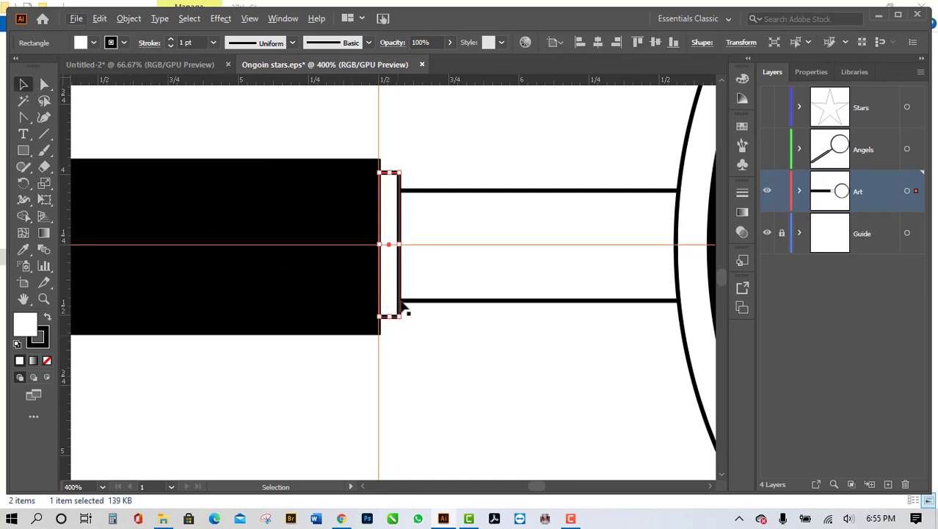
drag(393, 288, 676, 316)
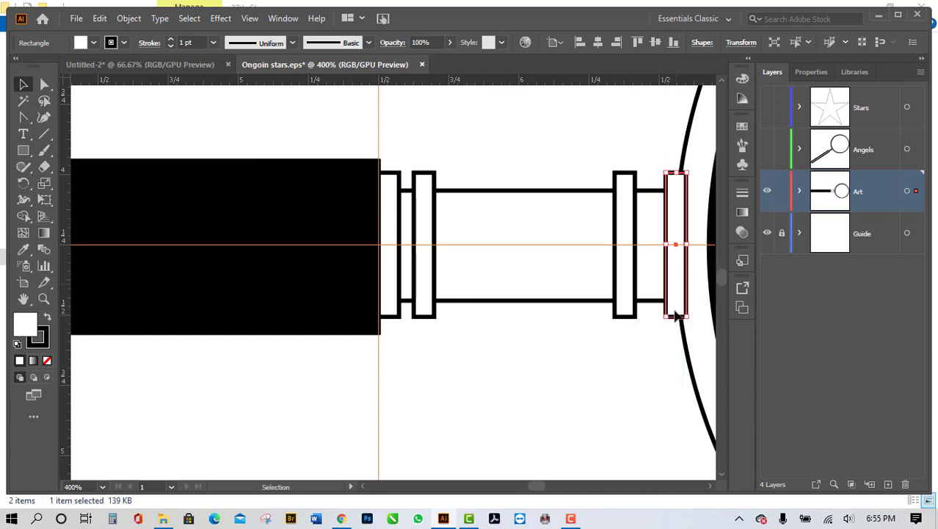
click(642, 342)
scroll(603, 309, up, 1)
scroll(326, 398, up, 1)
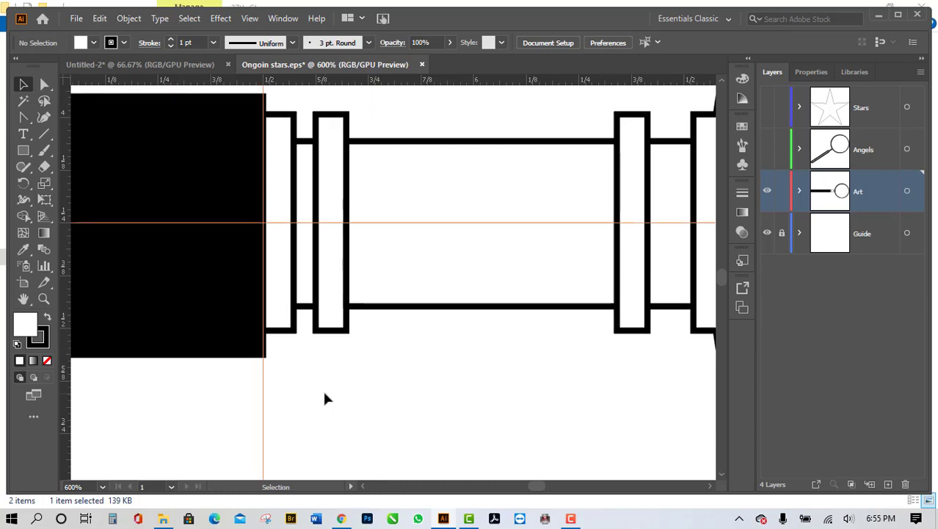
scroll(326, 398, up, 1)
scroll(326, 397, down, 2)
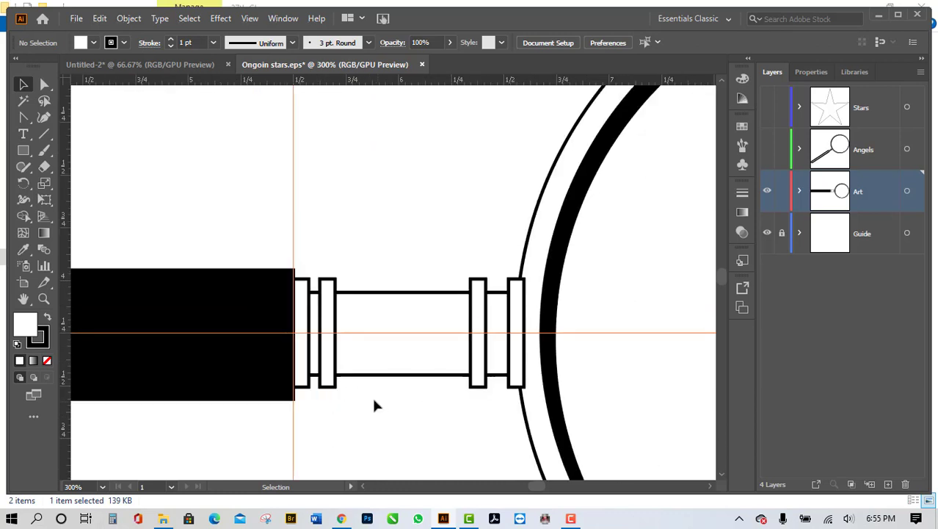
Step: Round the two lens-facing corners of the collar touching the handle to a radius of about 0.0245 in
scroll(301, 370, up, 1)
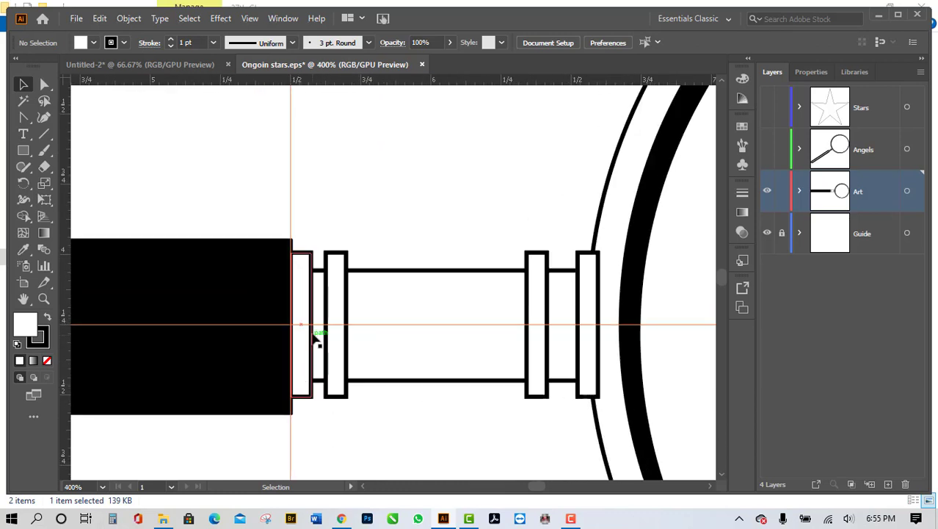
click(306, 309)
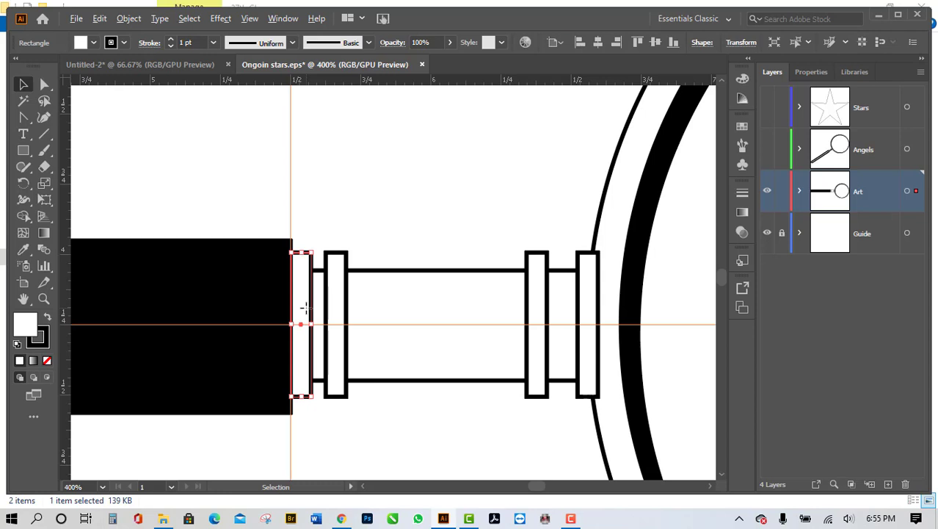
scroll(305, 308, up, 1)
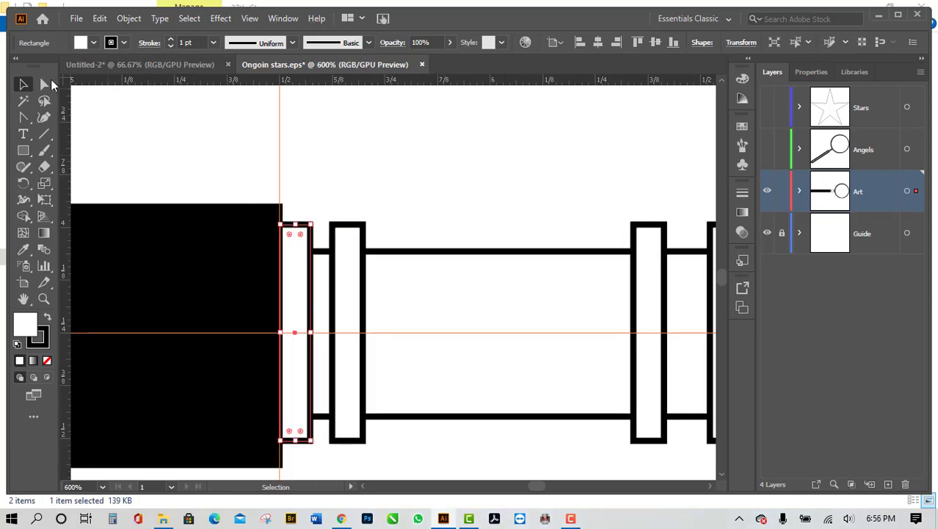
click(45, 85)
scroll(309, 222, down, 1)
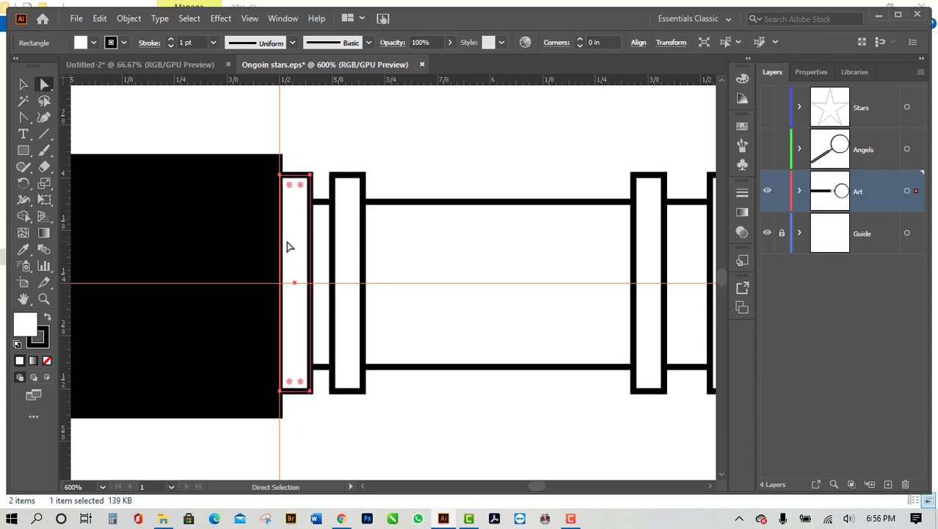
click(280, 175)
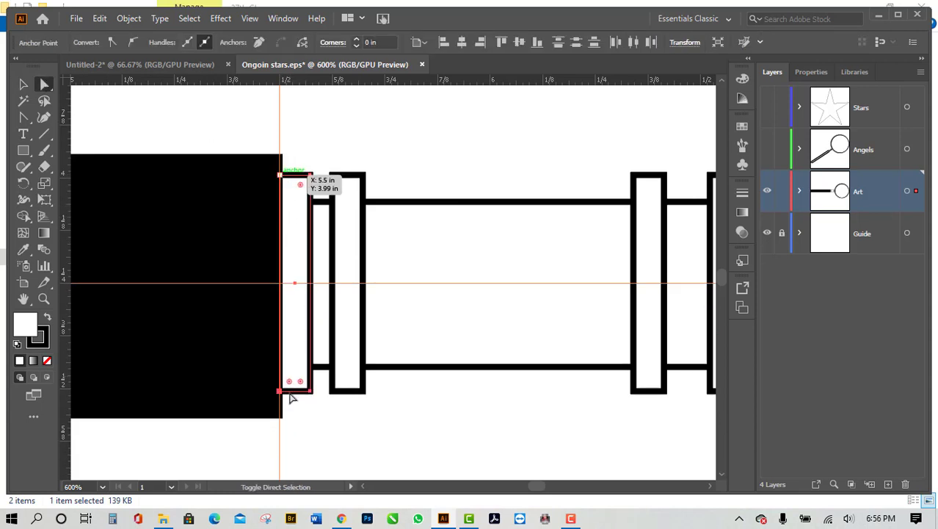
click(309, 390)
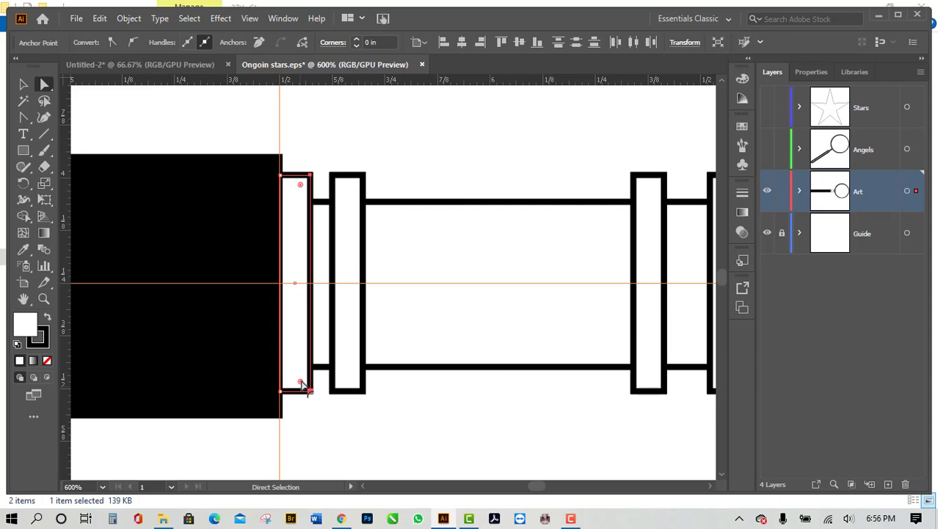
drag(301, 383, 302, 387)
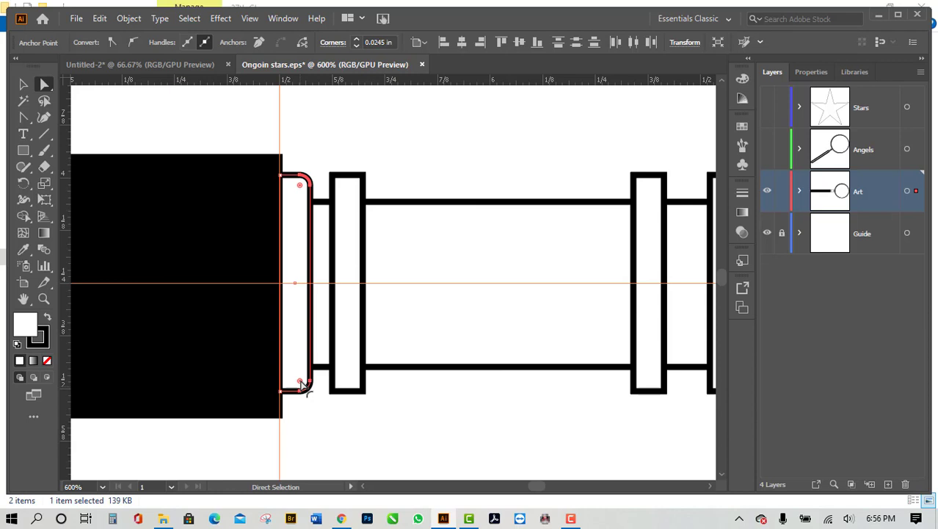
Step: Round all corners of the second collar from the handle, entering a corner radius of 0.2 in
click(362, 391)
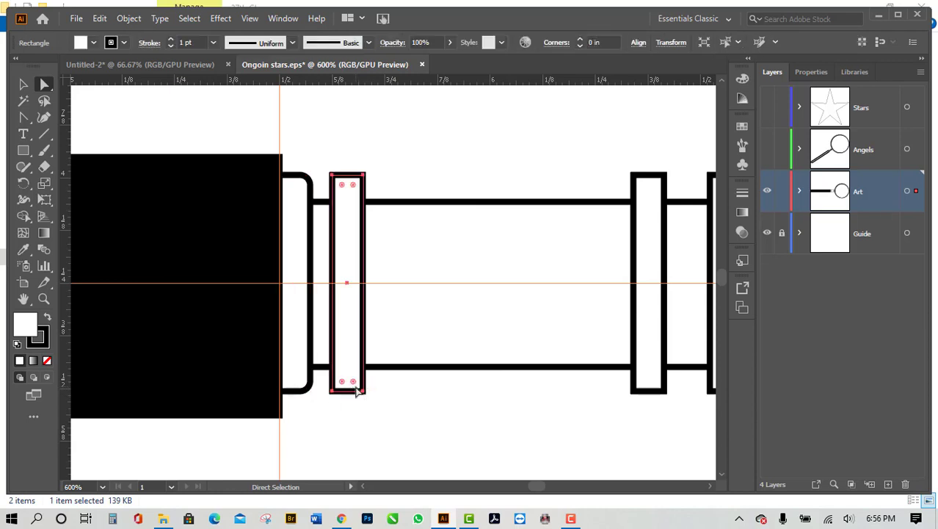
click(612, 42)
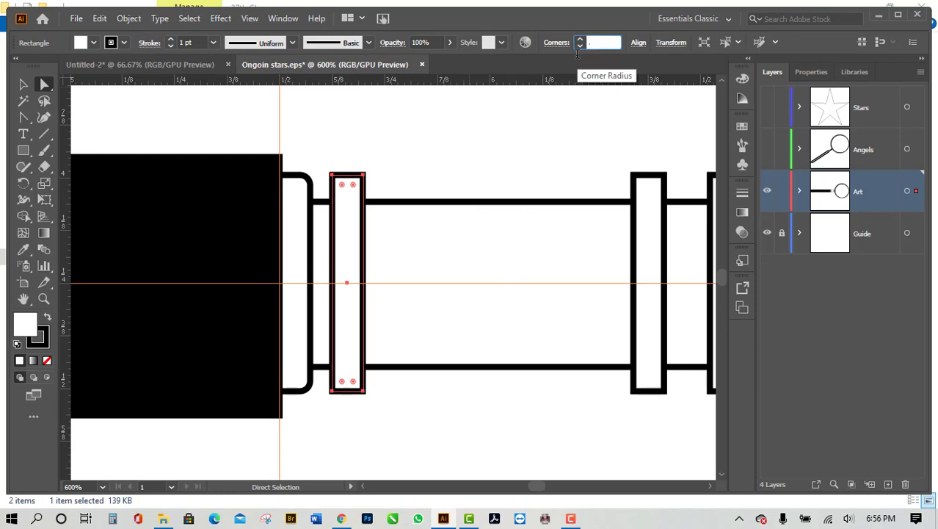
text(.2)
key(Return)
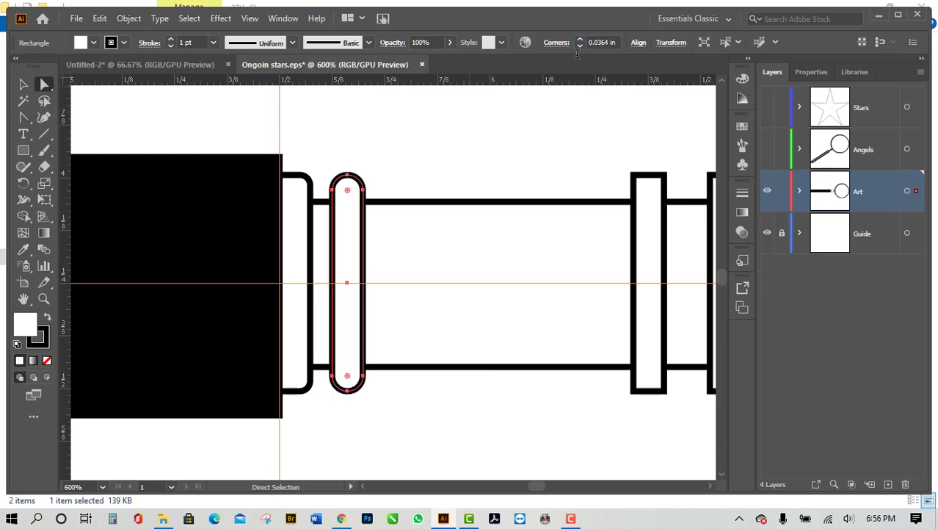
Step: Reduce the corner rounding of the narrow band nearest the handle's end collar to a radius of about 0.024 in
click(612, 42)
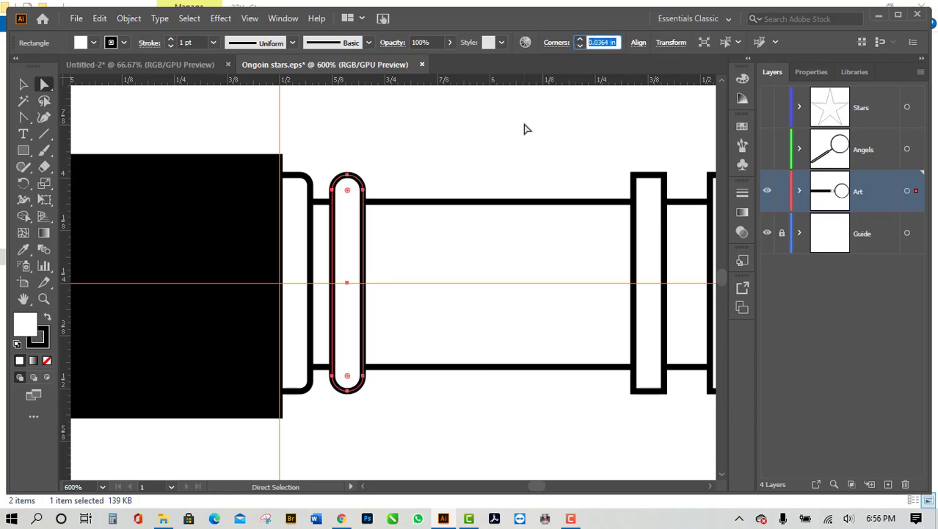
drag(352, 192, 354, 192)
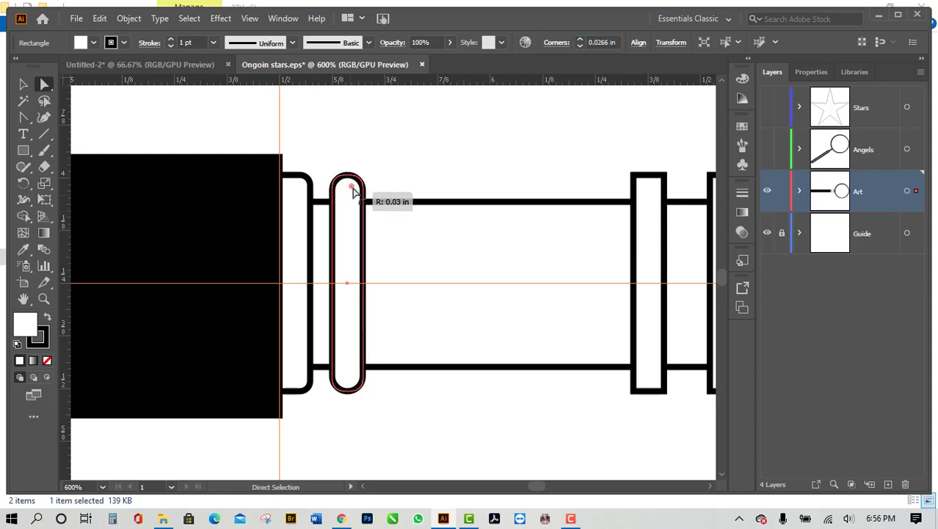
drag(353, 189, 354, 189)
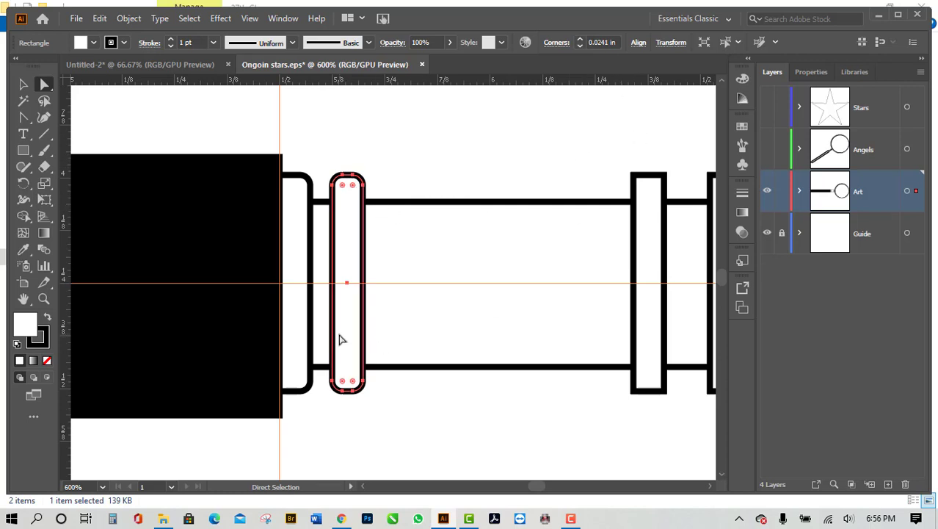
Step: Round the corners of the square-cornered band near the lens end of the neck with a 0.02 in radius
scroll(261, 358, down, 1)
scroll(461, 397, up, 2)
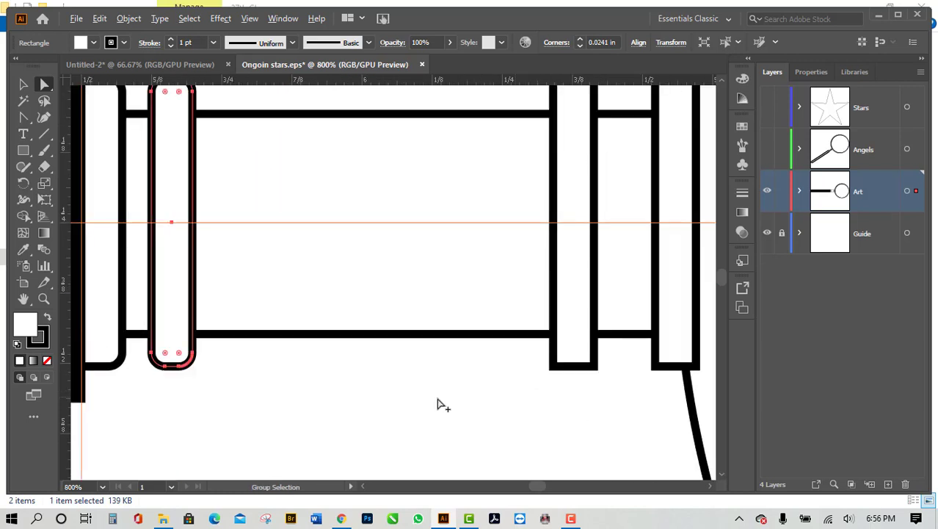
scroll(439, 402, down, 2)
scroll(484, 394, up, 1)
click(425, 371)
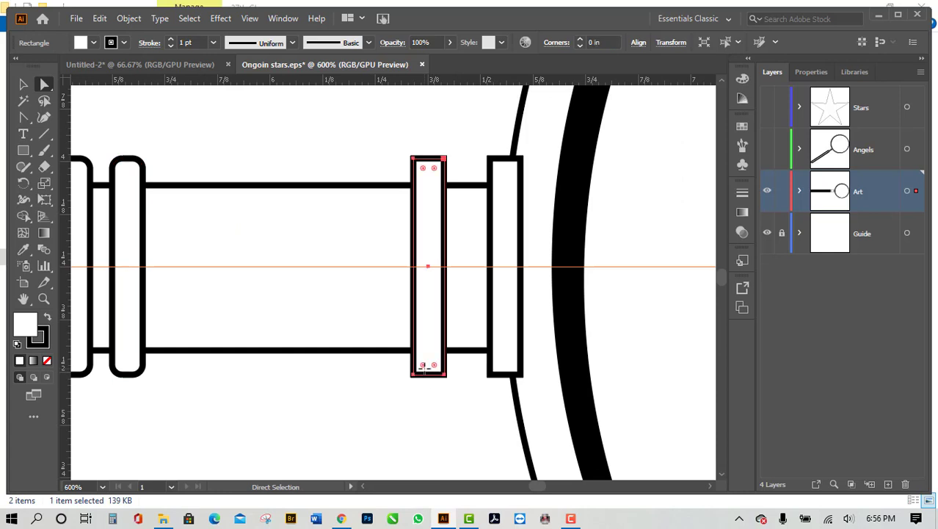
click(604, 44)
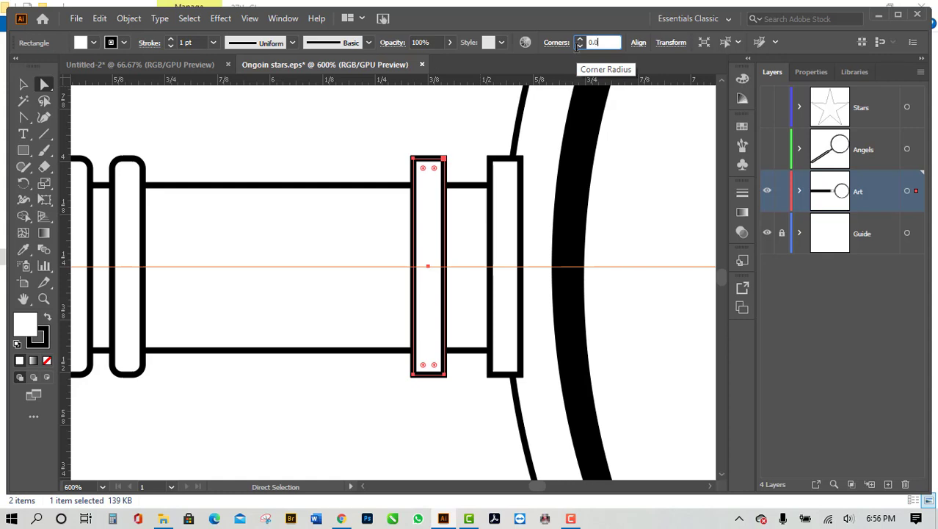
key(Return)
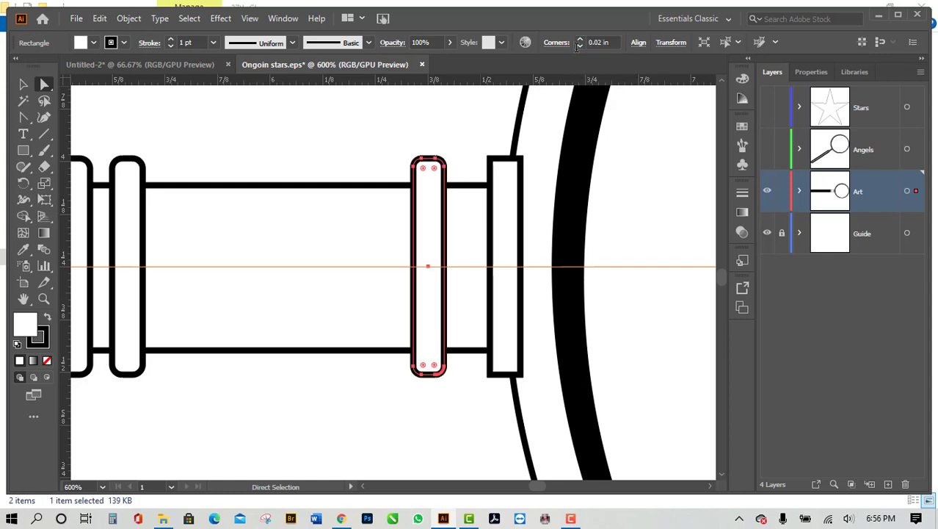
Step: Give the two handle-side corners of the collar next to the lens ring Inverted Round corners with a 0.02 in radius
click(502, 214)
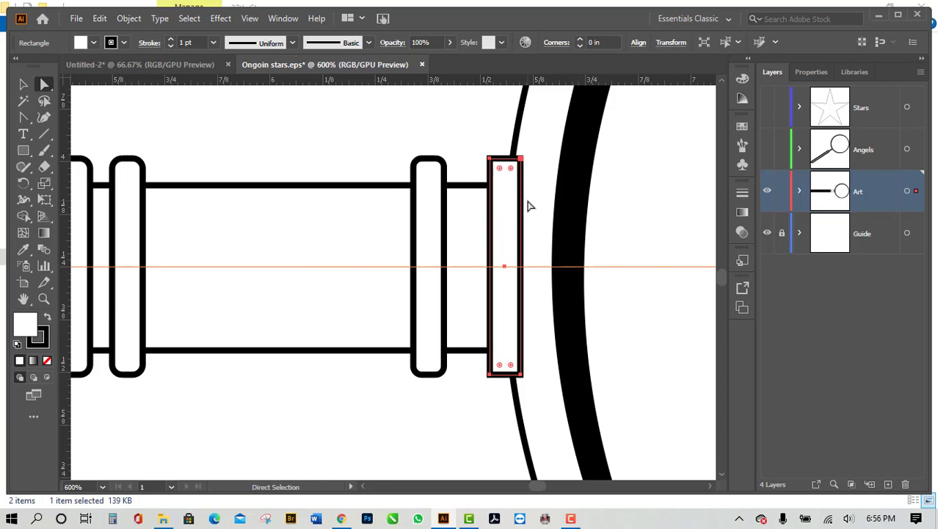
click(522, 157)
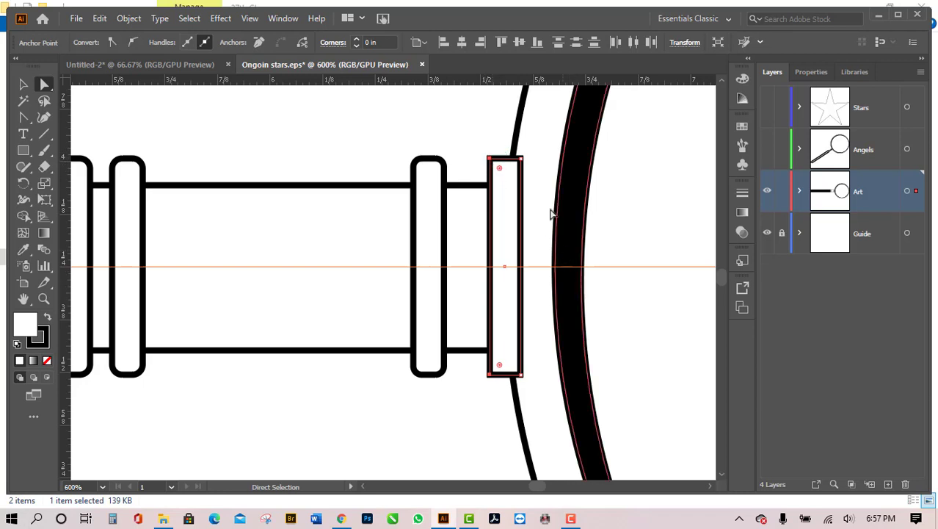
click(488, 157)
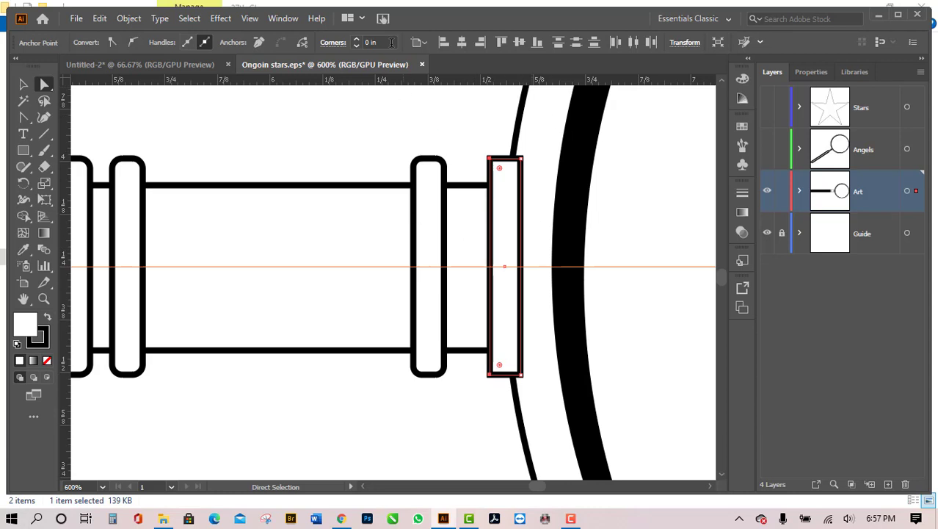
click(332, 43)
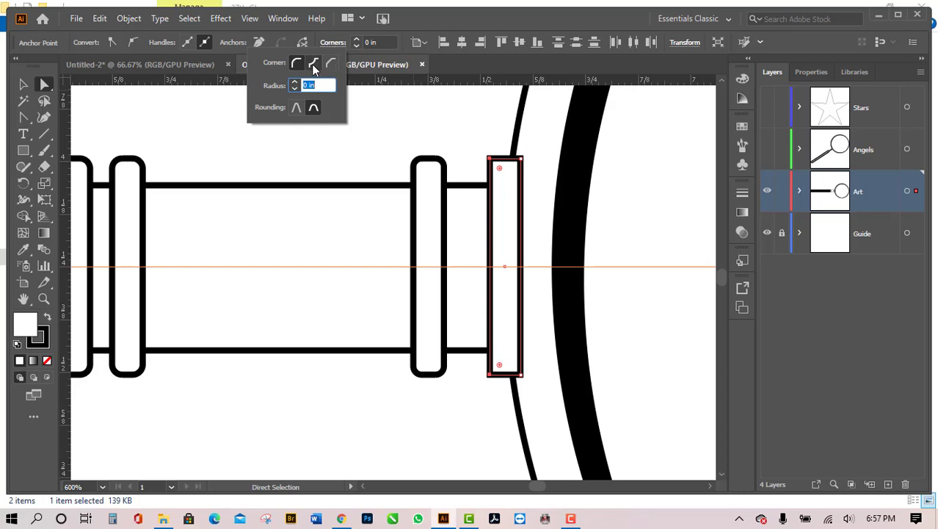
click(313, 64)
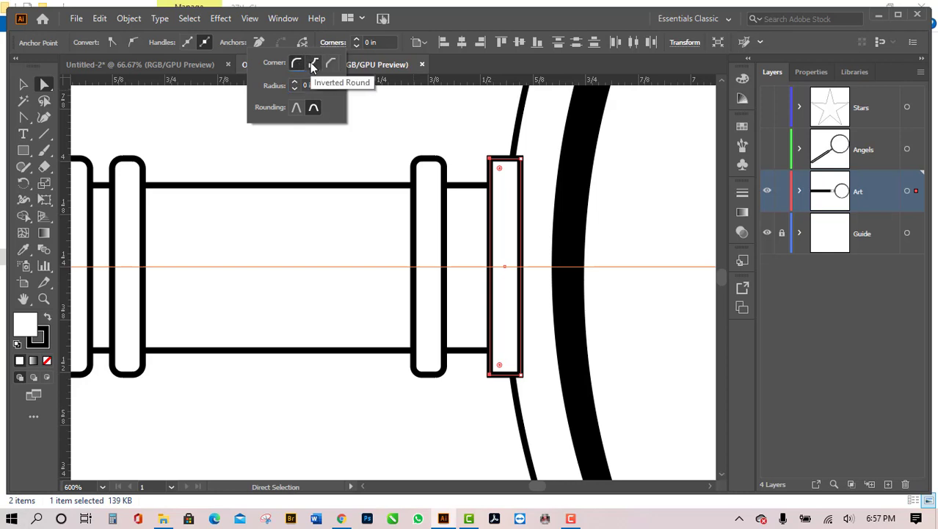
click(314, 85)
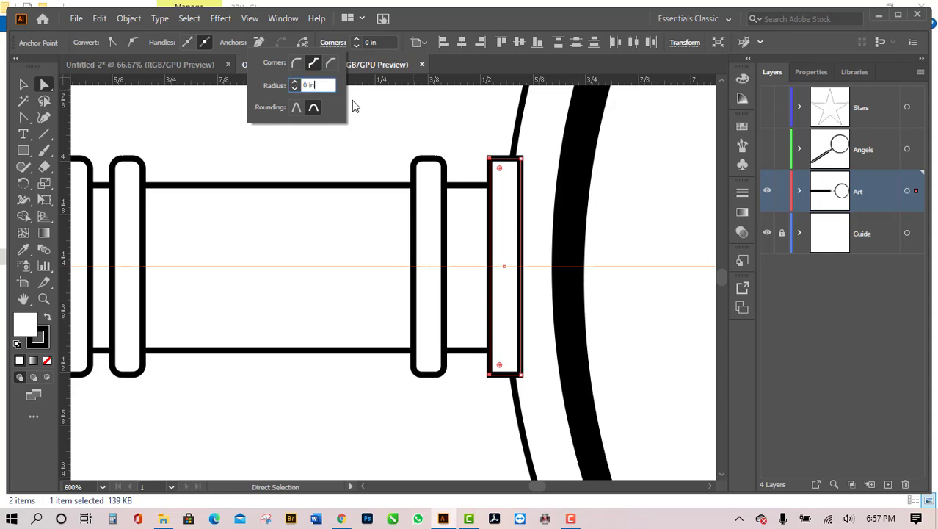
click(294, 89)
key(Return)
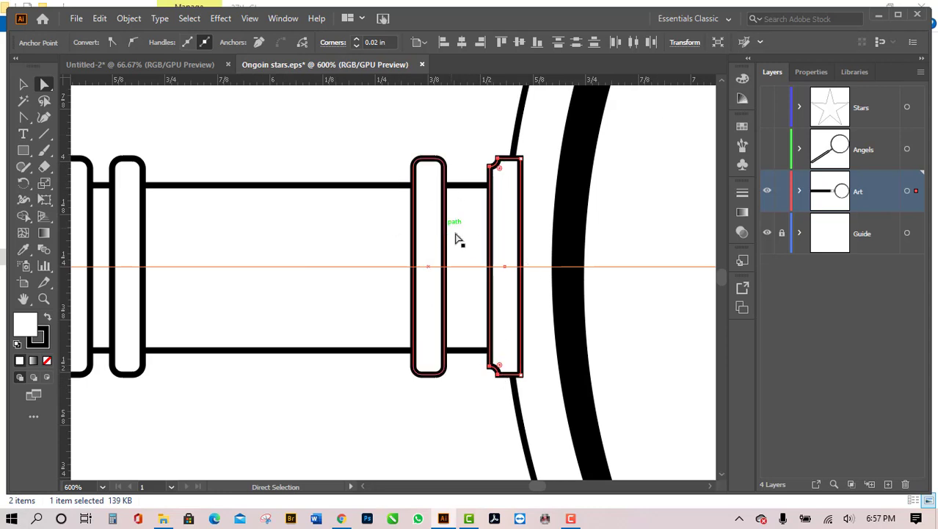
key(v)
click(226, 130)
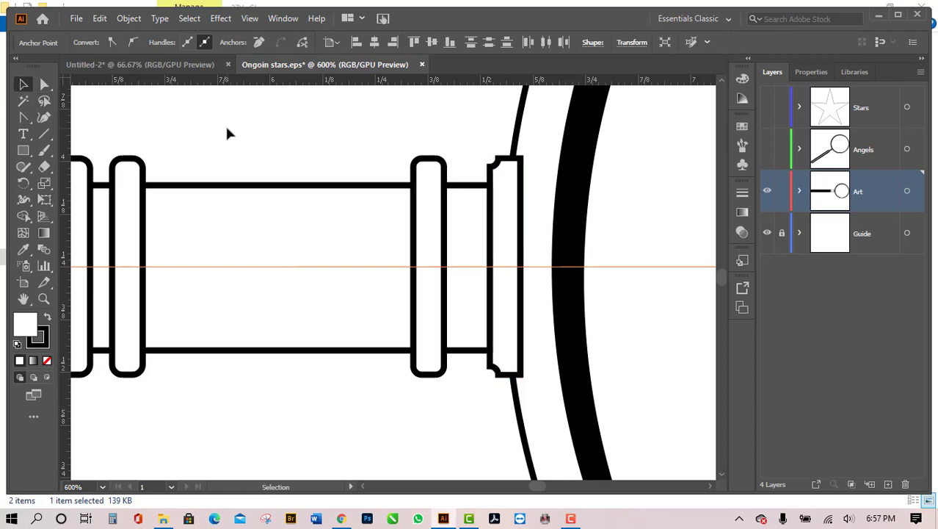
Step: Send the neck tube with all its bands and collars to the back, behind the handle and lens ring
scroll(562, 382, down, 2)
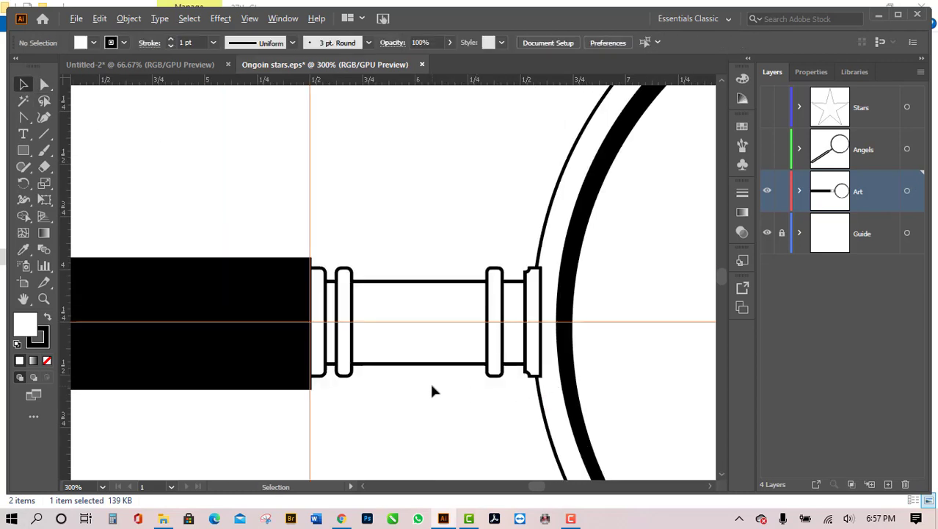
scroll(431, 387, up, 1)
scroll(431, 386, down, 1)
scroll(427, 384, up, 1)
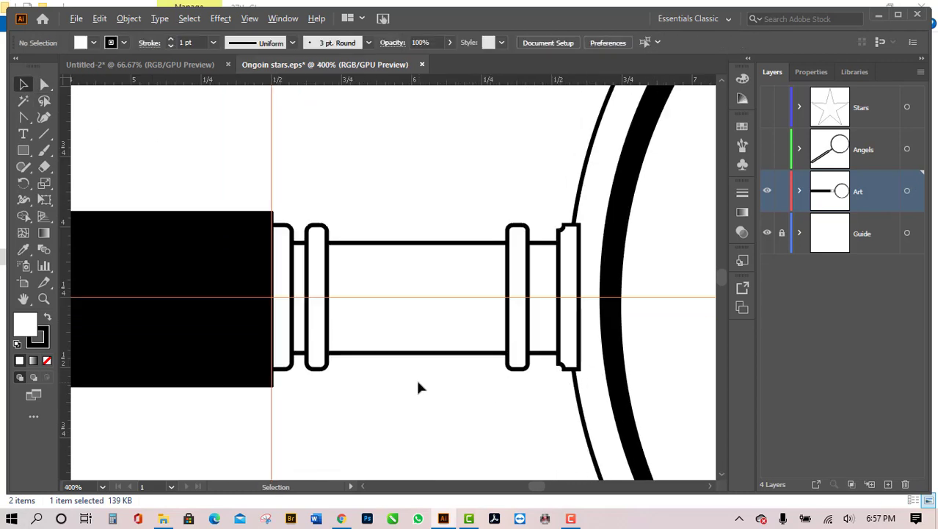
scroll(420, 384, down, 2)
scroll(429, 385, up, 1)
scroll(473, 370, up, 1)
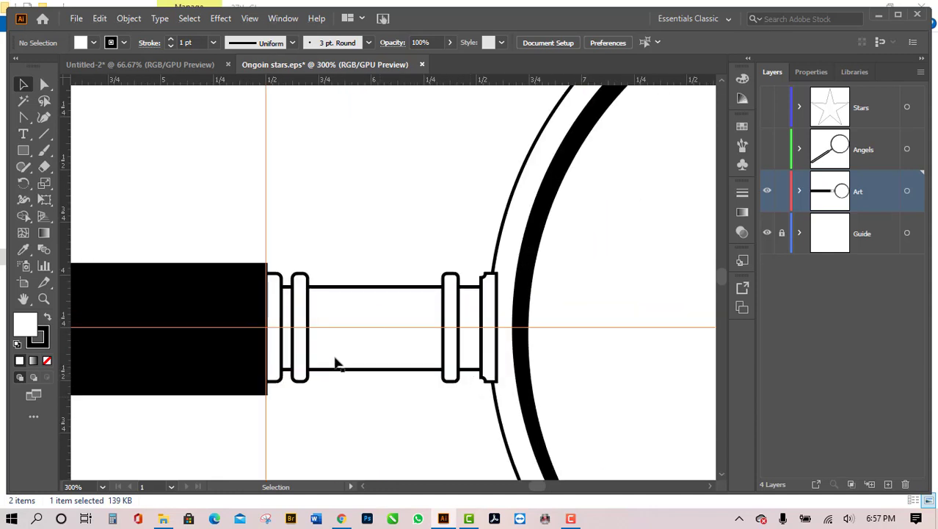
drag(275, 263, 486, 402)
right_click(416, 342)
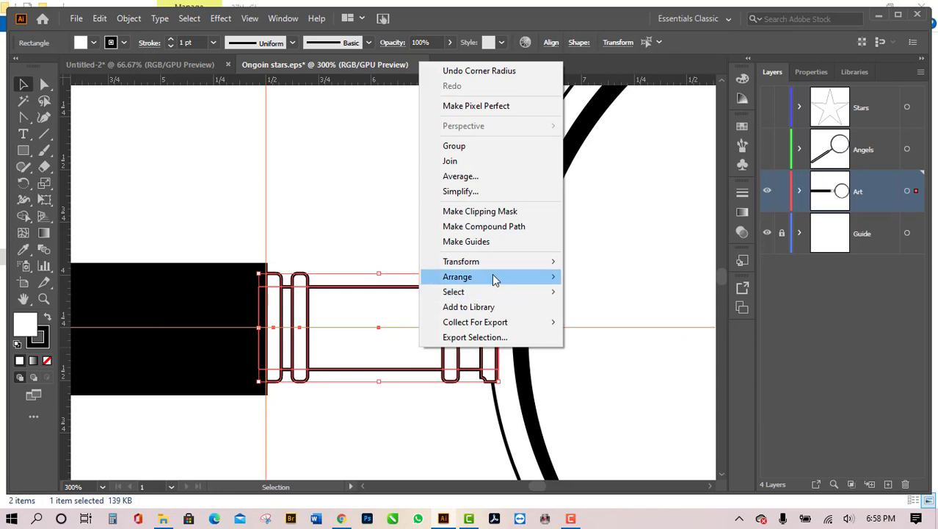
mouse_move(504, 285)
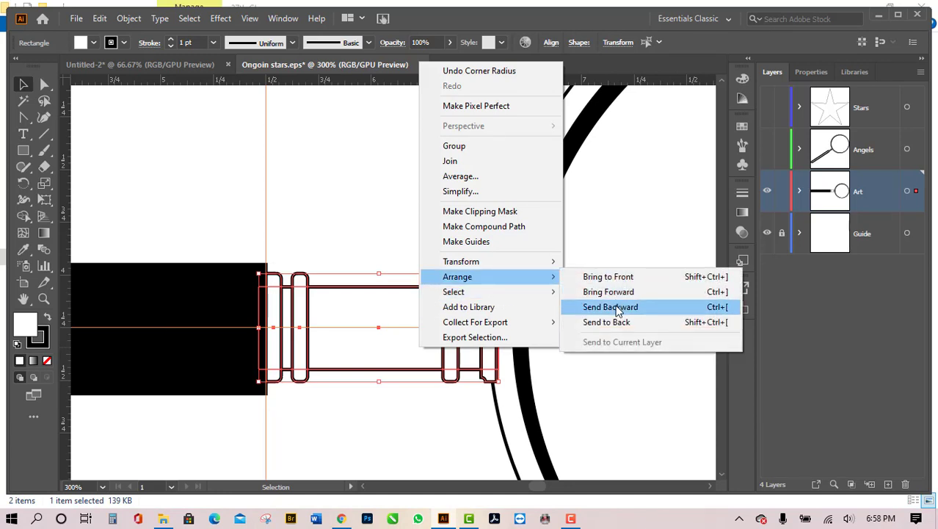
click(624, 306)
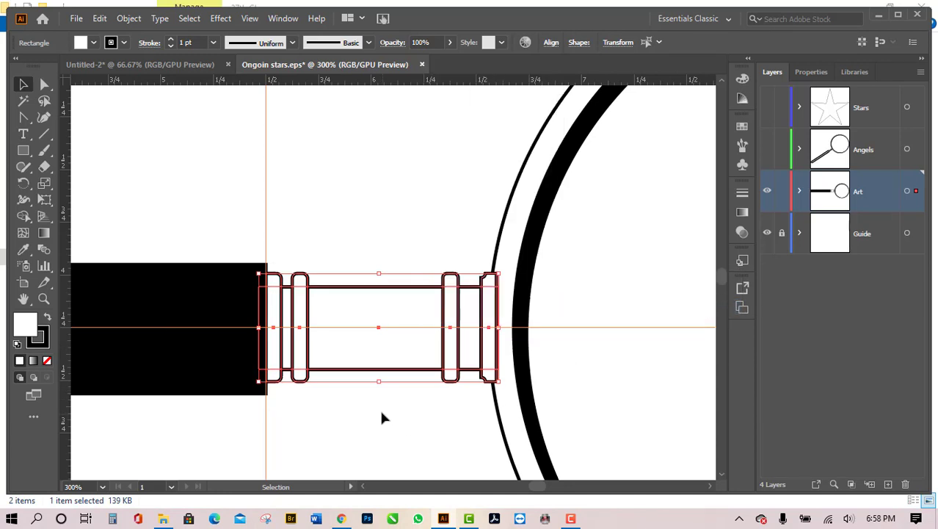
right_click(403, 342)
mouse_move(477, 270)
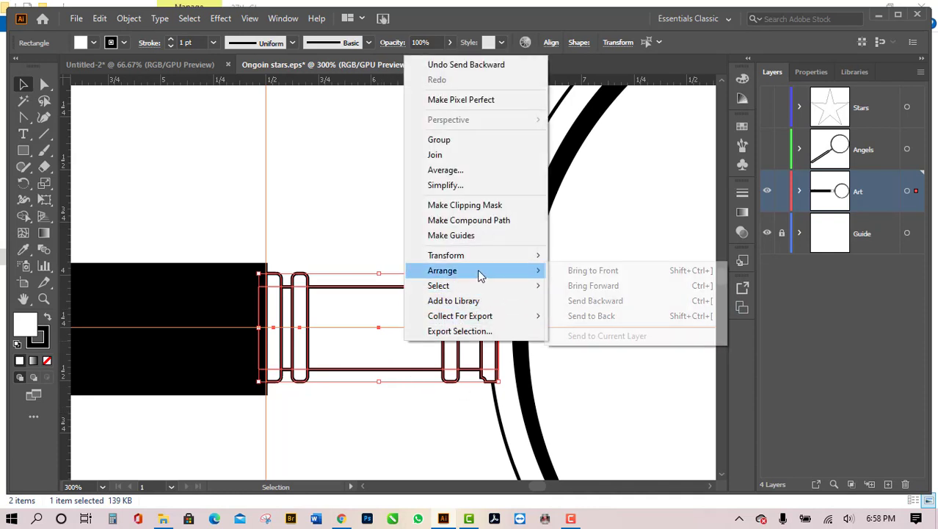
click(597, 316)
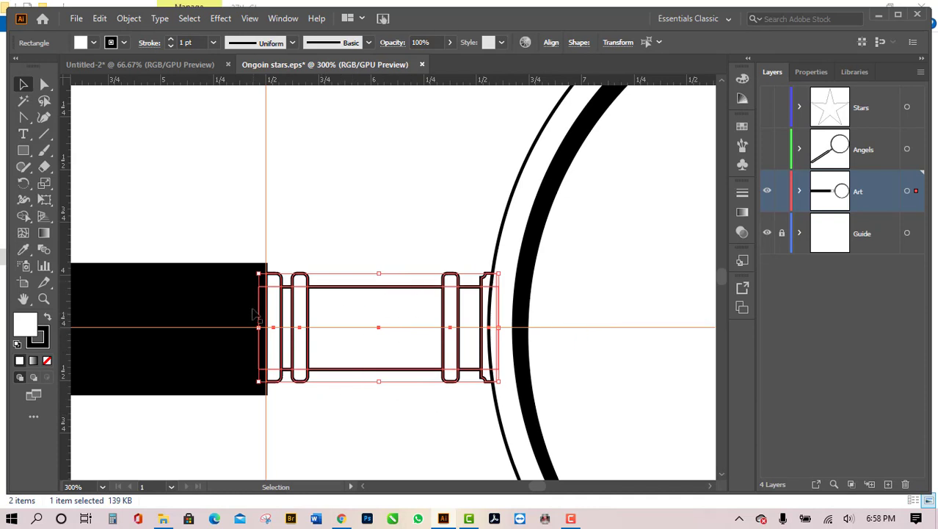
click(411, 398)
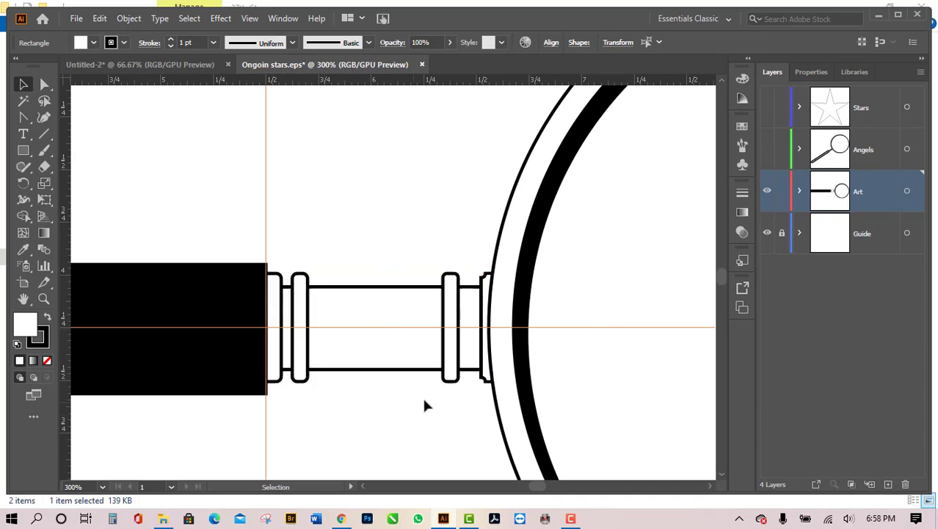
Step: Move the notched collar beside the lens ring slightly towards the handle
scroll(388, 394, down, 1)
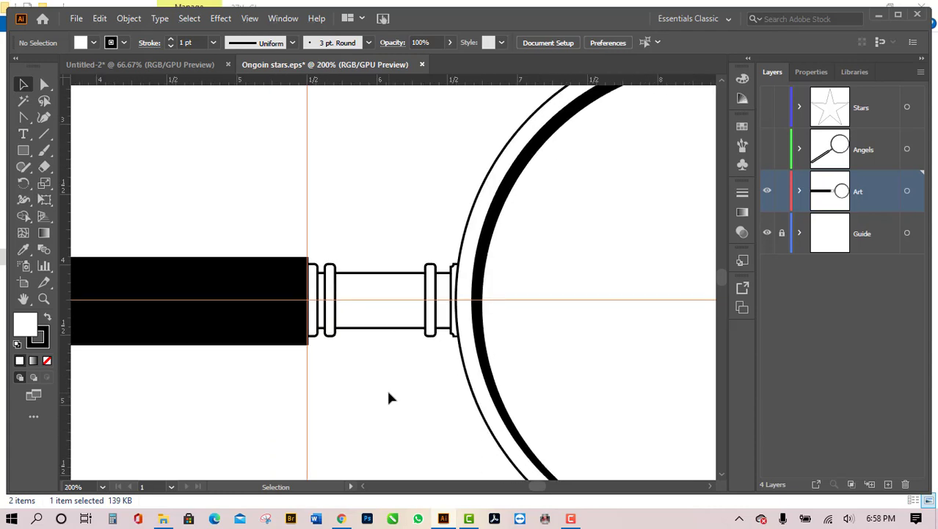
scroll(418, 332, up, 1)
click(487, 318)
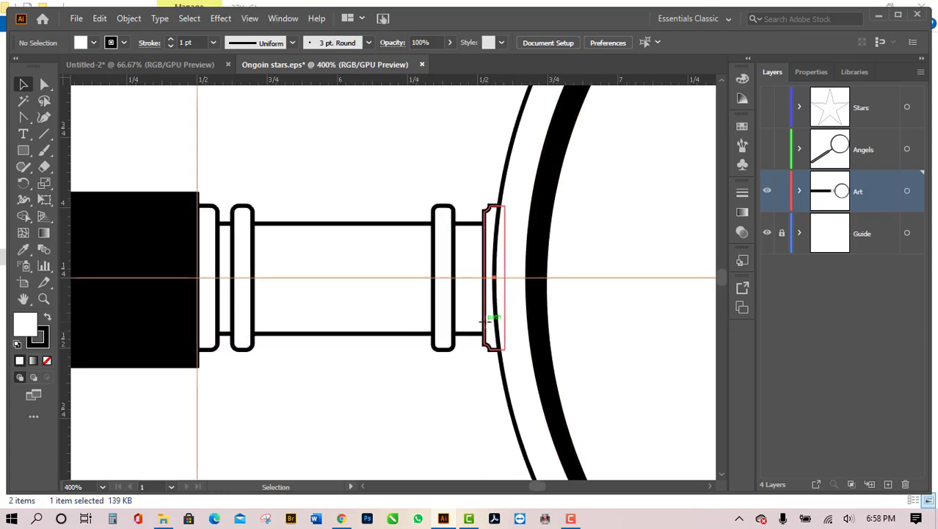
drag(489, 317, 485, 317)
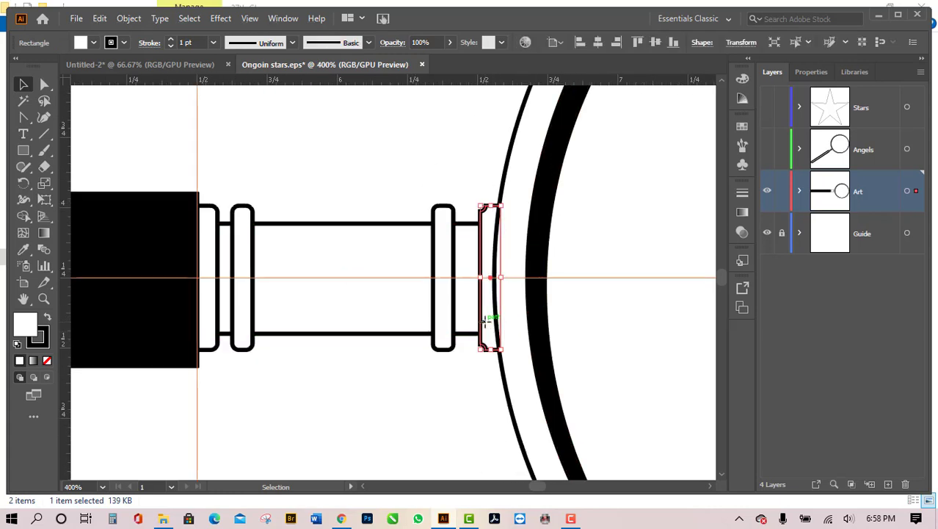
click(478, 398)
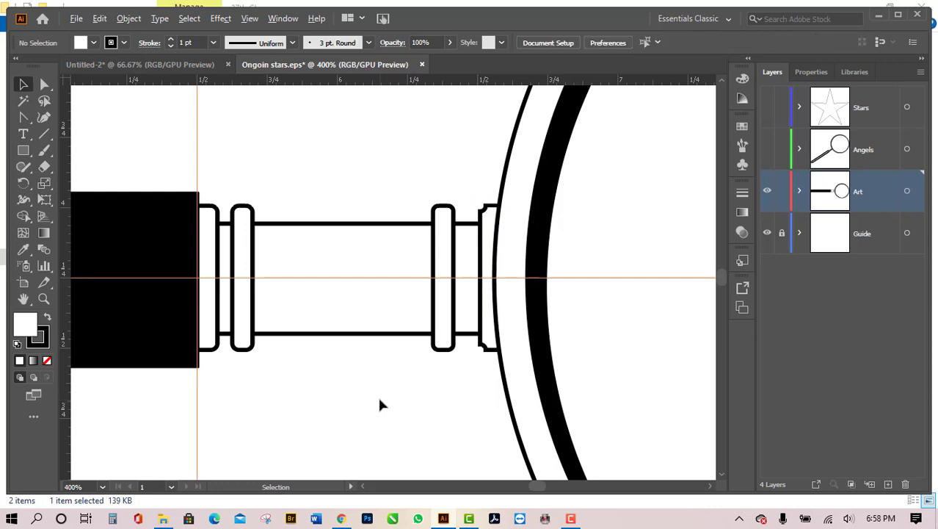
Step: Draw a thin horizontal rectangle about 1.08 in by 0.06 in along the neck's centreline, from the handle to the lens ring
scroll(377, 394, down, 2)
scroll(371, 381, down, 1)
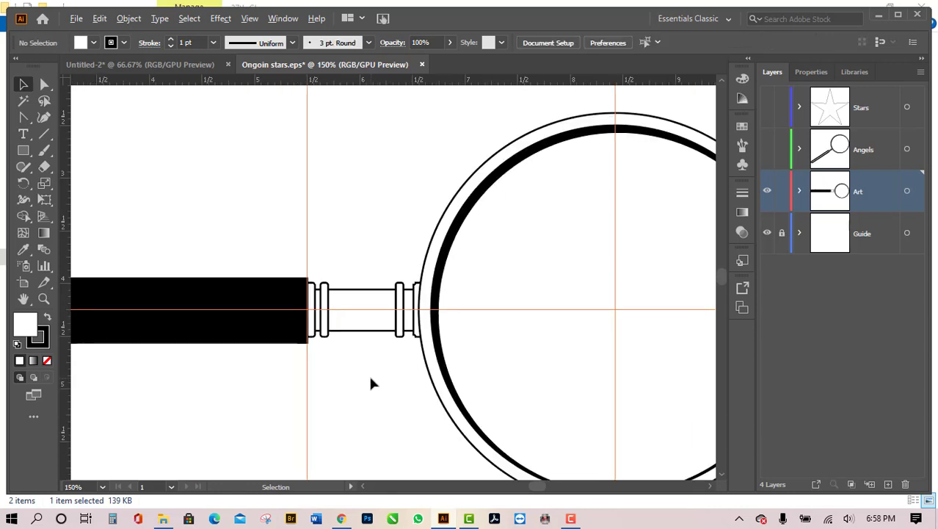
scroll(349, 371, up, 2)
scroll(489, 331, up, 4)
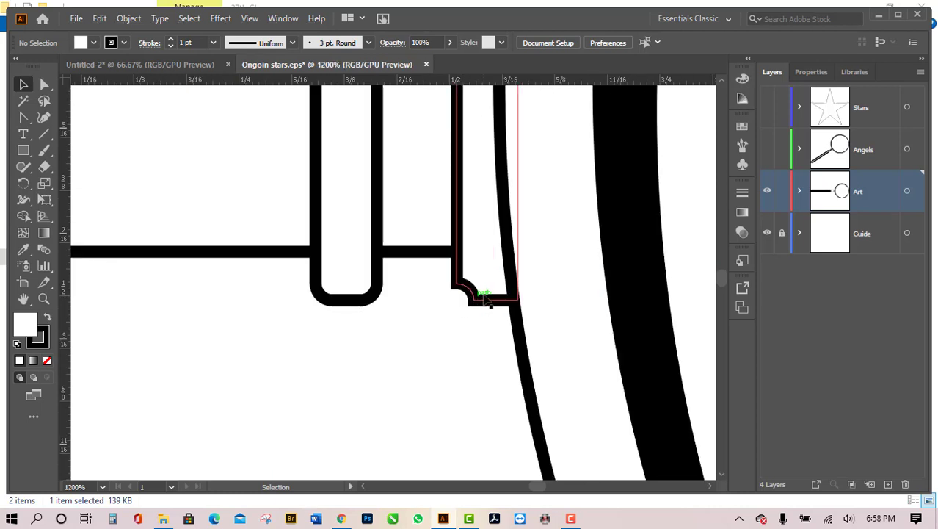
scroll(461, 349, down, 2)
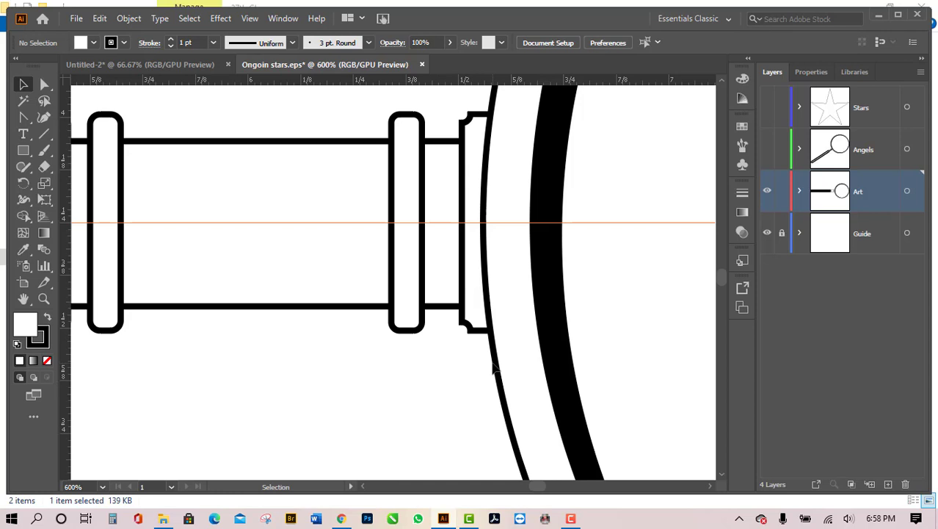
scroll(494, 367, down, 3)
scroll(430, 337, up, 2)
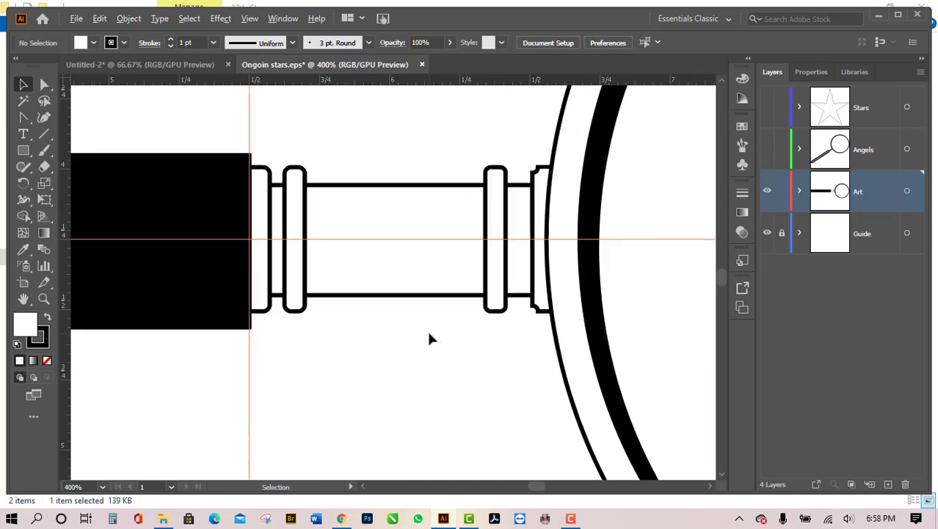
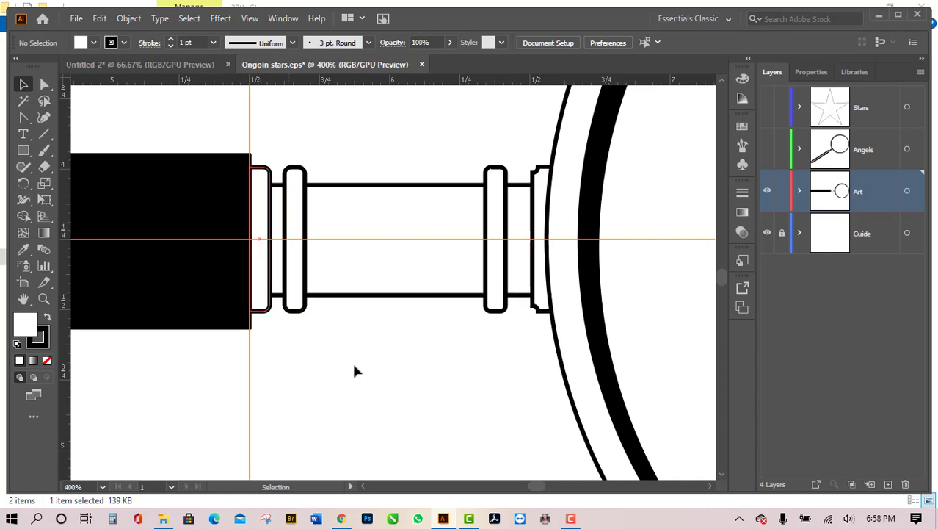
click(22, 150)
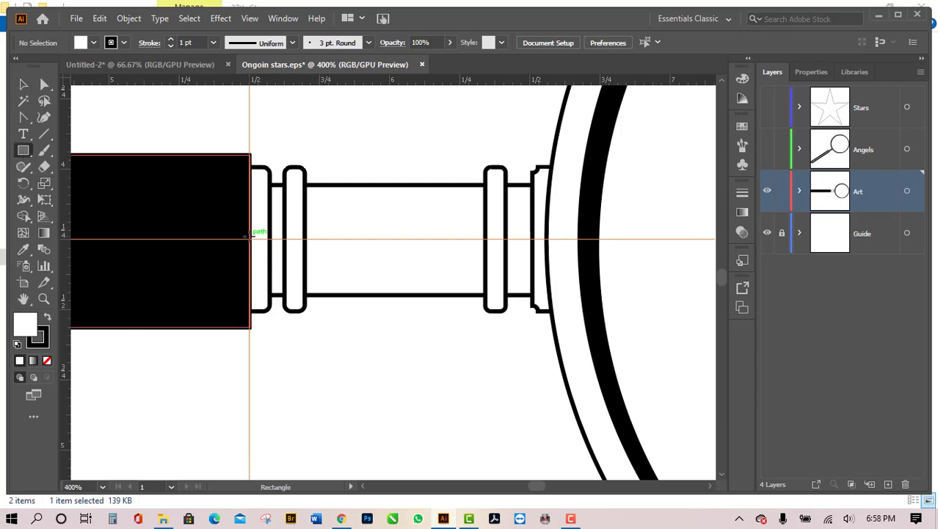
drag(250, 233, 555, 249)
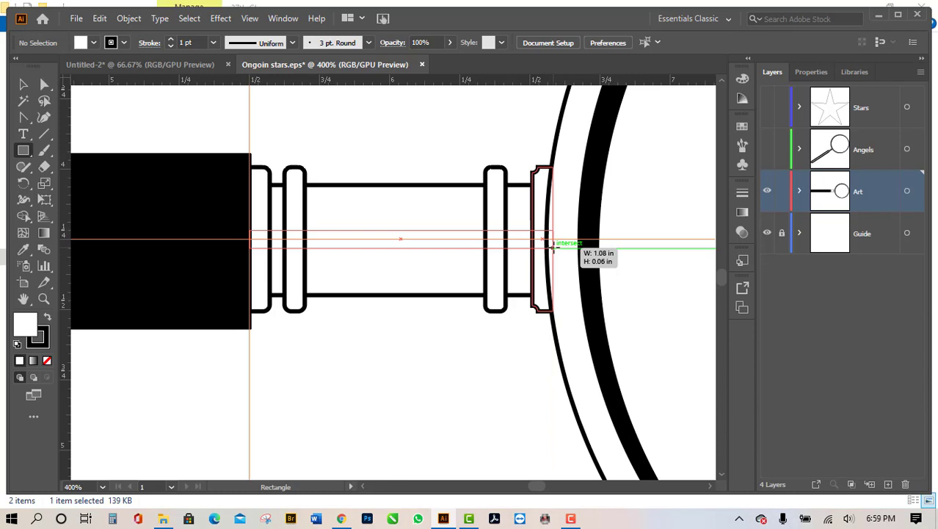
Step: Finish the thin centreline rectangle and move it vertically so its centre sits on the horizontal guide
drag(552, 247, 554, 242)
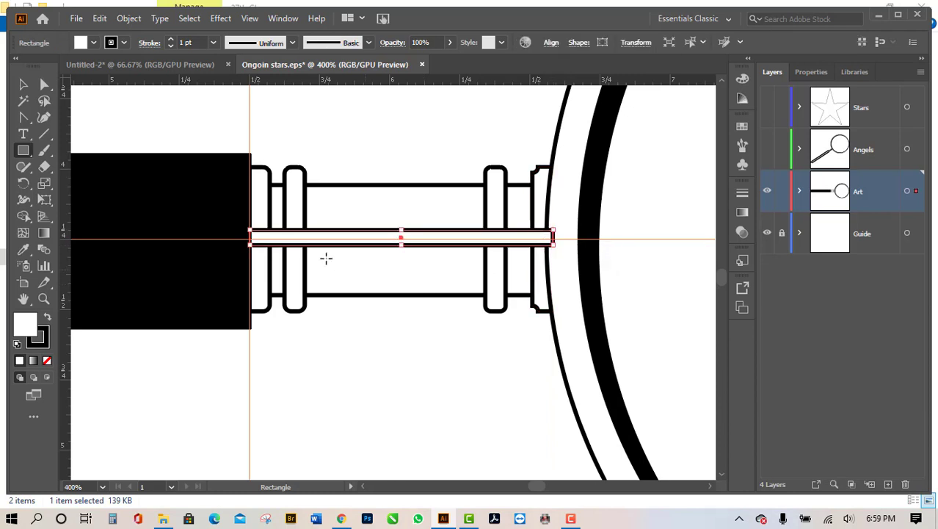
scroll(324, 253, up, 2)
key(Down)
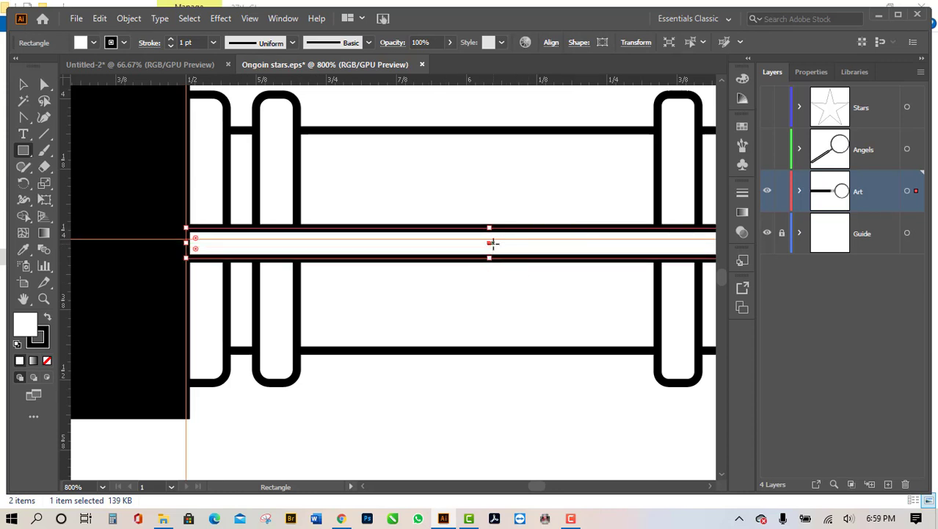
drag(492, 247, 492, 240)
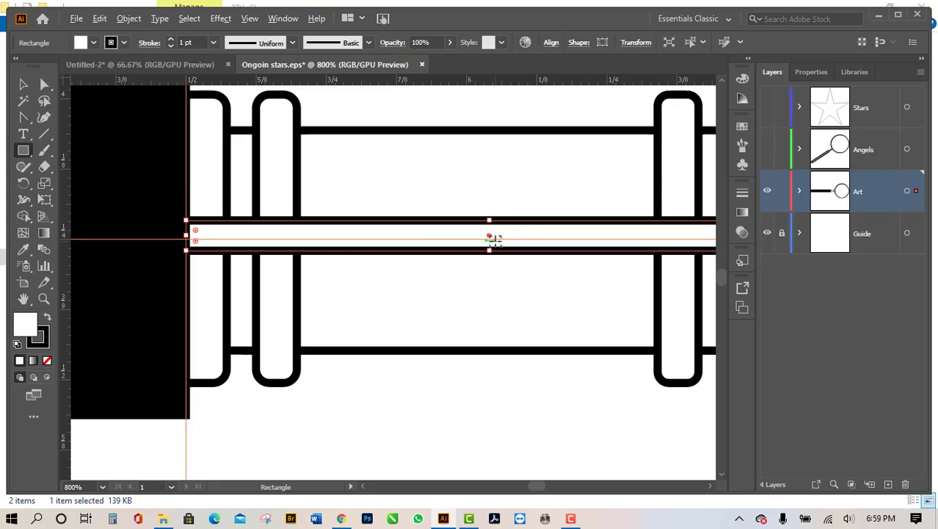
scroll(491, 242, up, 2)
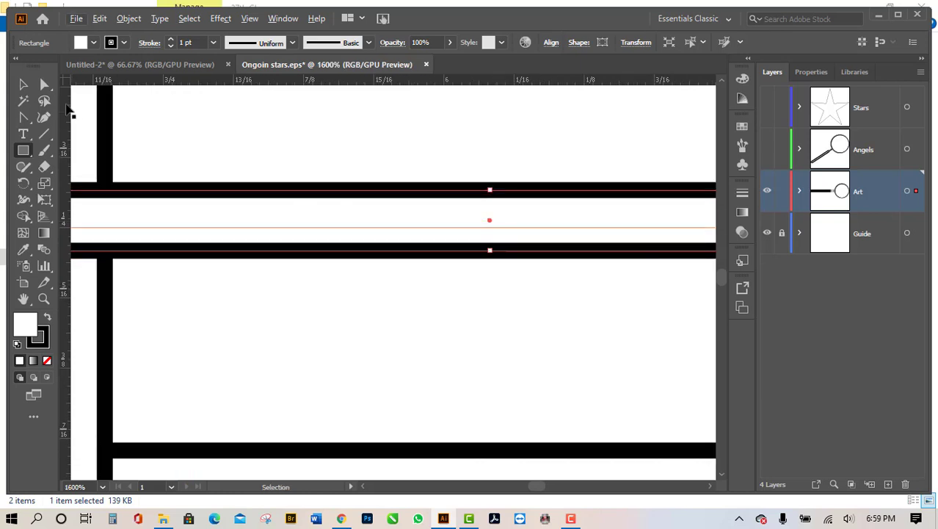
click(22, 84)
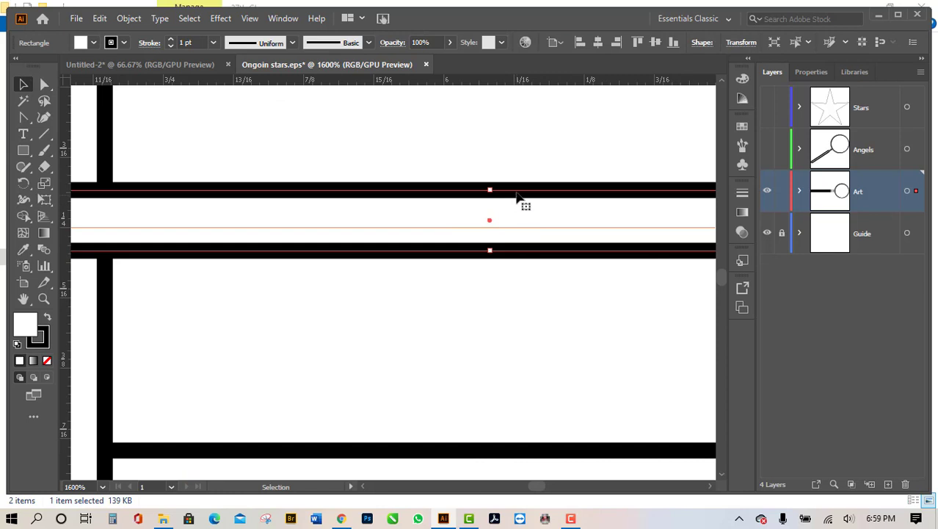
drag(519, 194, 518, 203)
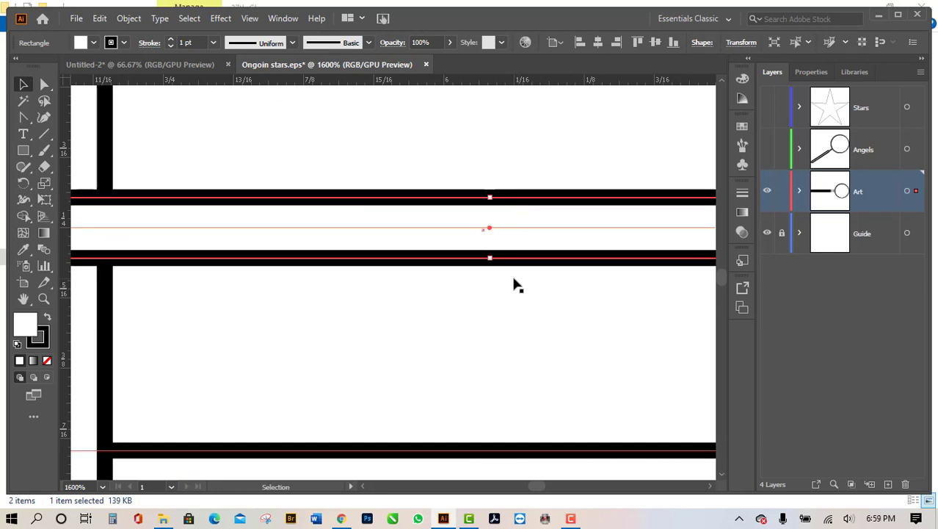
scroll(513, 282, down, 5)
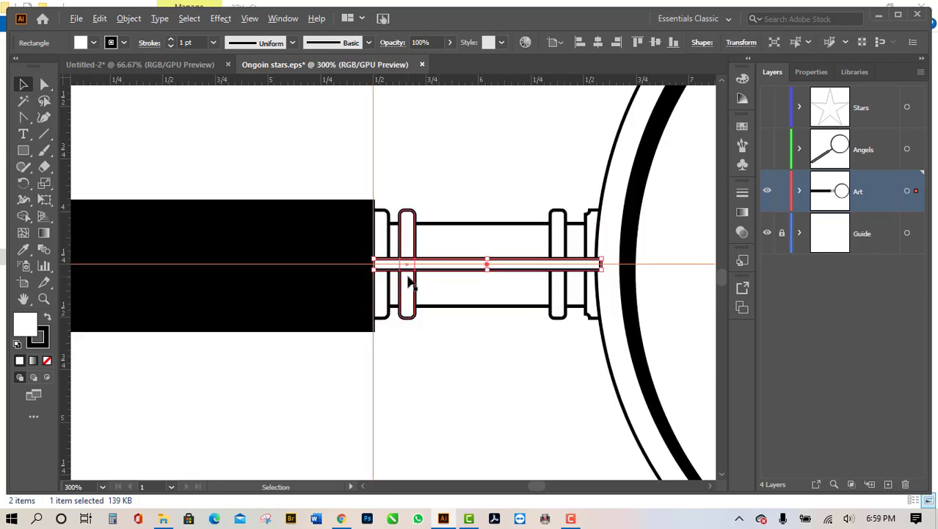
scroll(371, 268, up, 6)
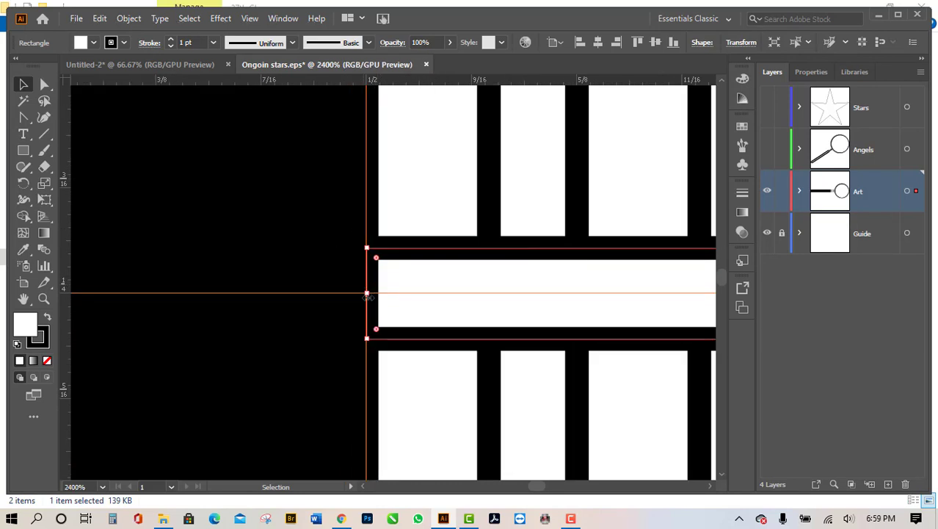
drag(367, 296, 359, 293)
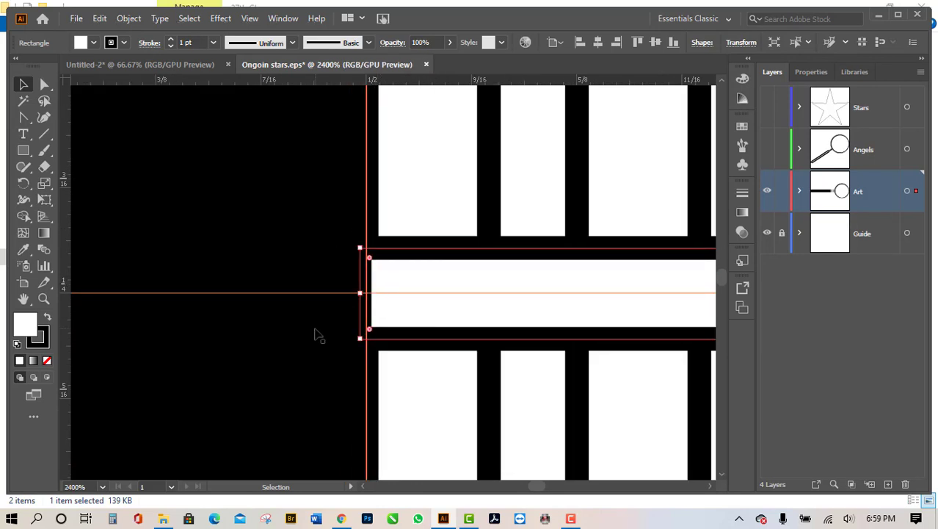
key(a)
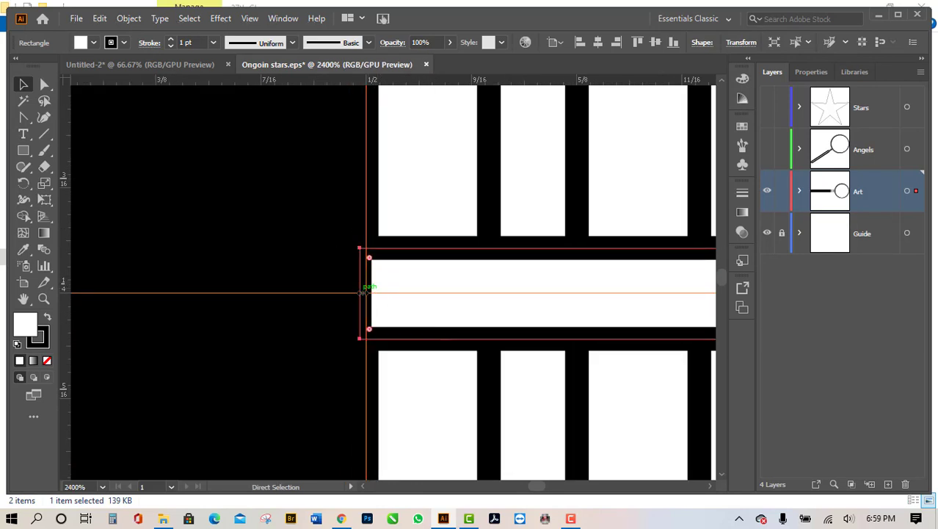
key(ctrl+z)
key(ctrl+minus)
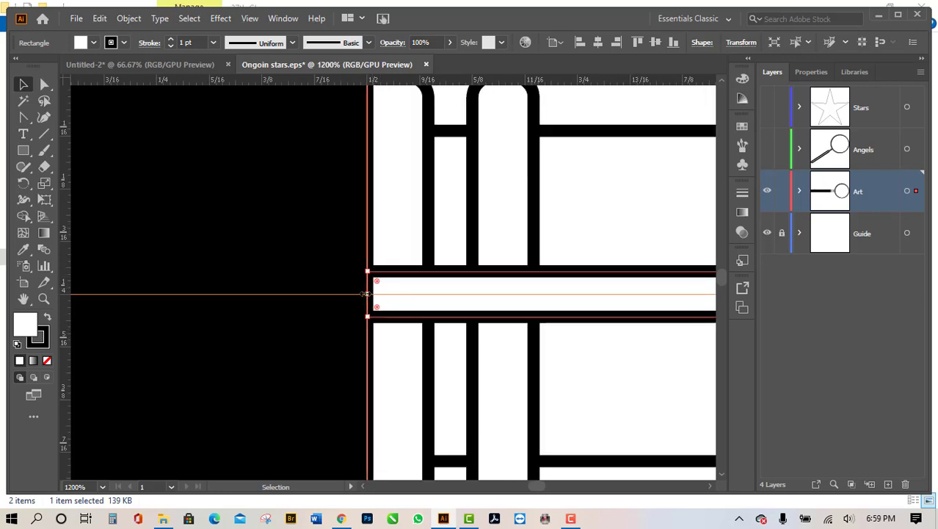
Step: Extend the handle-side end of the thin centreline rectangle slightly into the black handle
drag(365, 294, 344, 293)
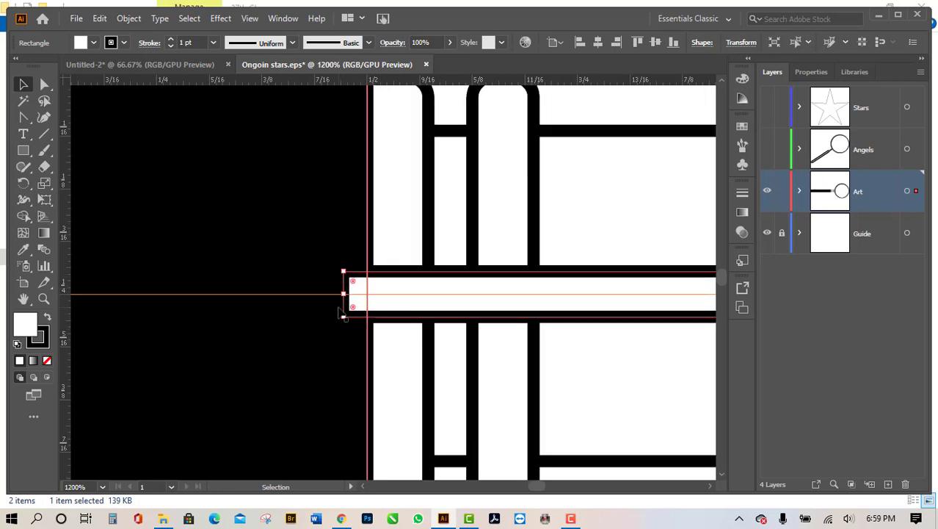
key(ctrl+minus)
key(ctrl+minus)
key(ctrl+minus)
key(ctrl+minus)
key(ctrl+plus)
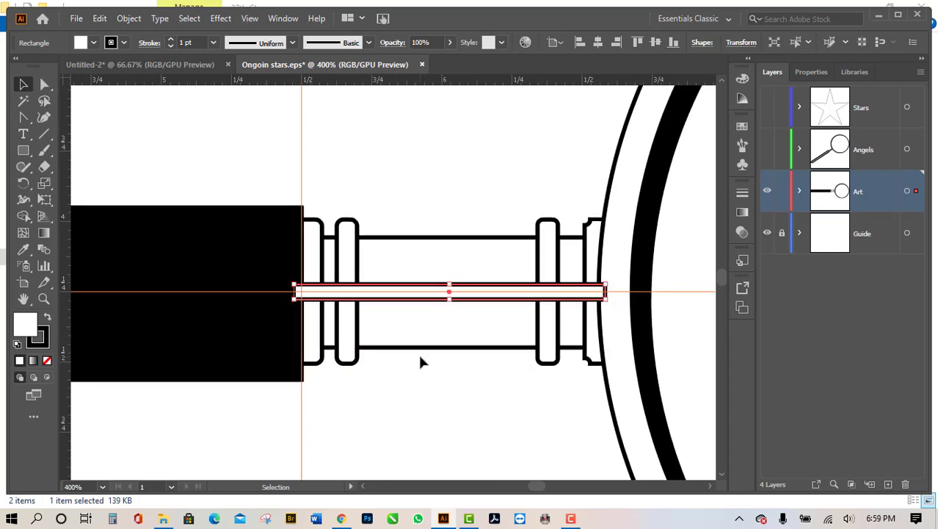
key(ctrl+plus)
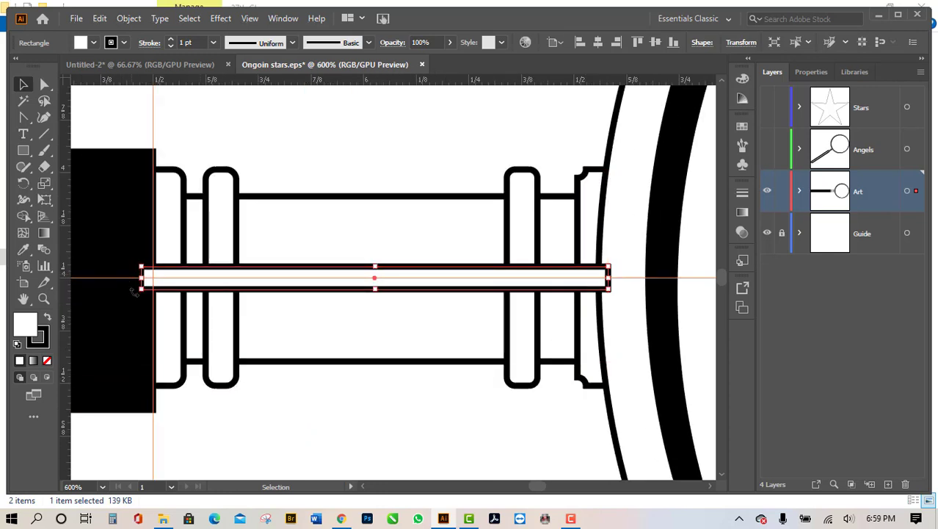
mouse_move(144, 280)
mouse_down()
mouse_move(168, 279)
mouse_move(146, 279)
mouse_up()
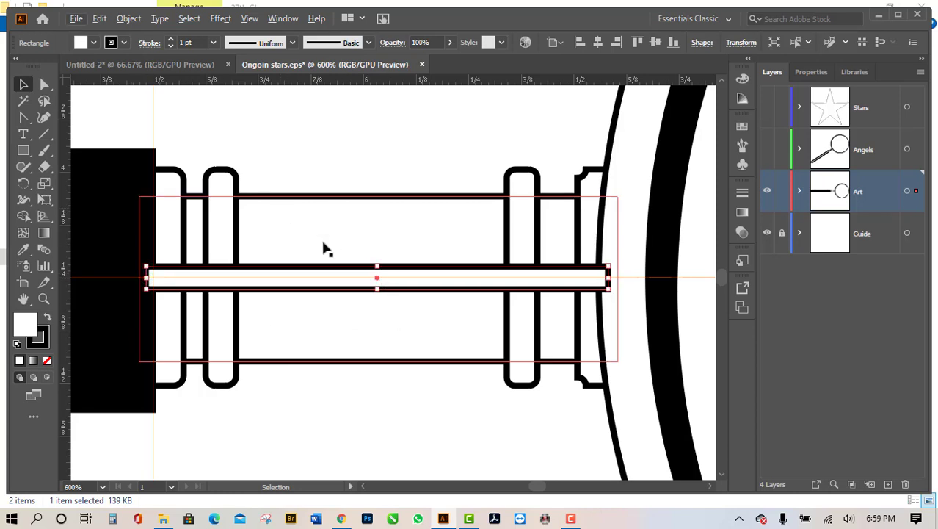
Step: Fill the thin centreline rectangle with black
key(ctrl+plus)
key(ctrl+plus)
key(ctrl+plus)
key(ctrl+plus)
key(ctrl+minus)
key(ctrl+minus)
key(ctrl+minus)
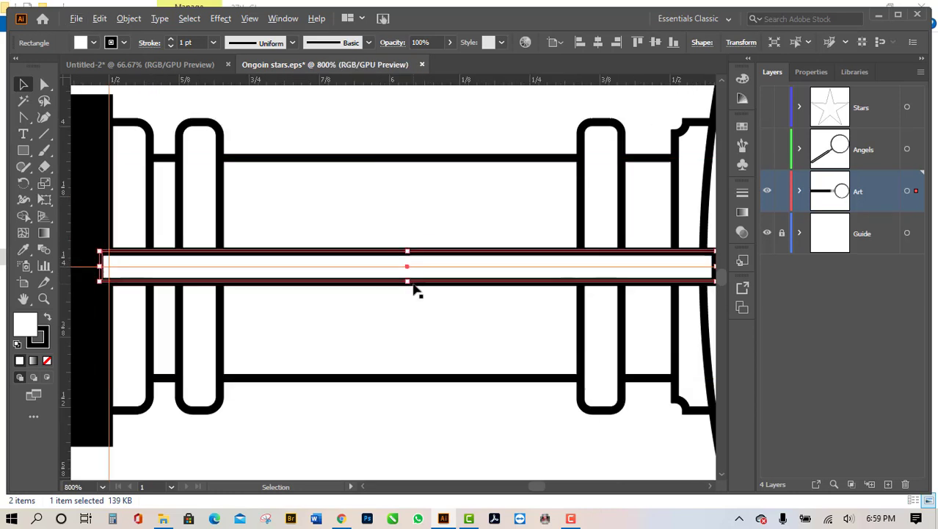
click(94, 42)
click(41, 70)
click(83, 42)
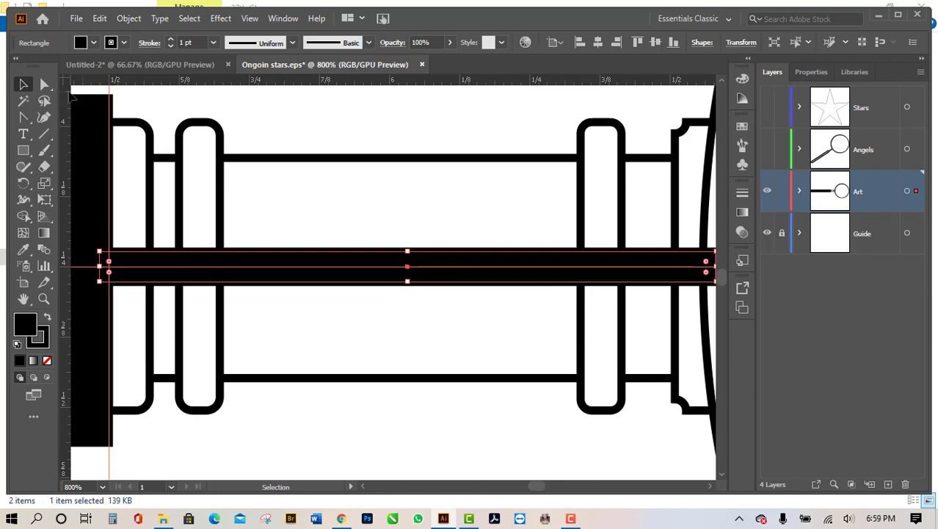
Step: Draw a black block about 0.08 in square across the collar next to the handle, from above the centreline bar down to the horizontal guide
click(25, 152)
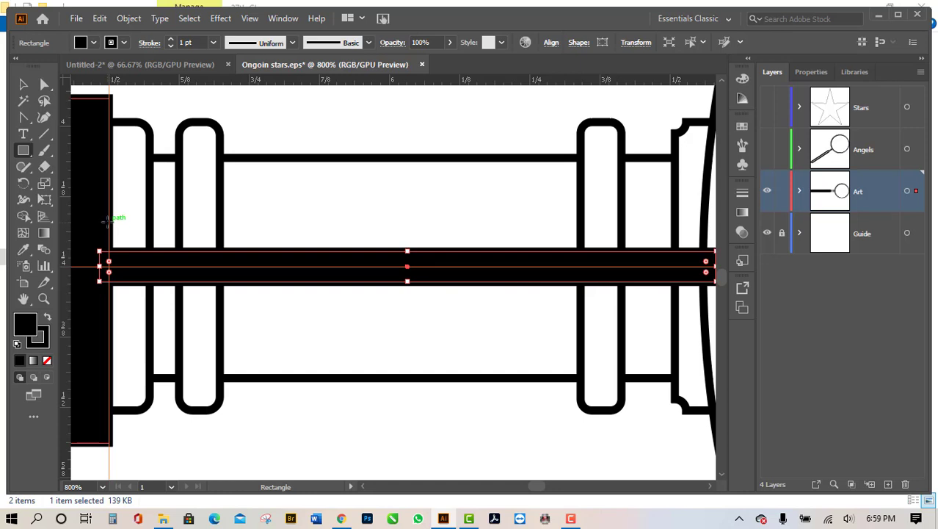
drag(109, 222, 151, 262)
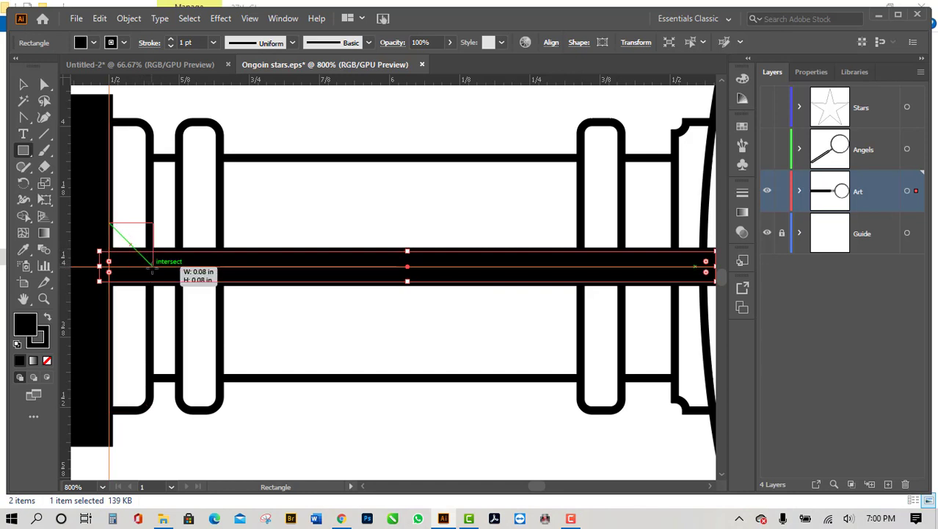
drag(152, 271, 152, 268)
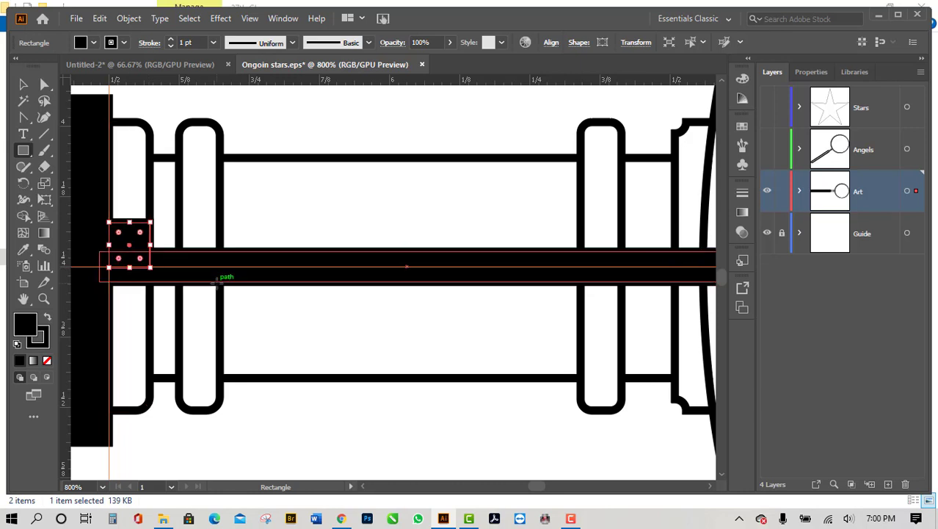
Step: Copy the black block straight across onto the second band beside the handle
scroll(218, 279, down, 3)
scroll(261, 242, up, 5)
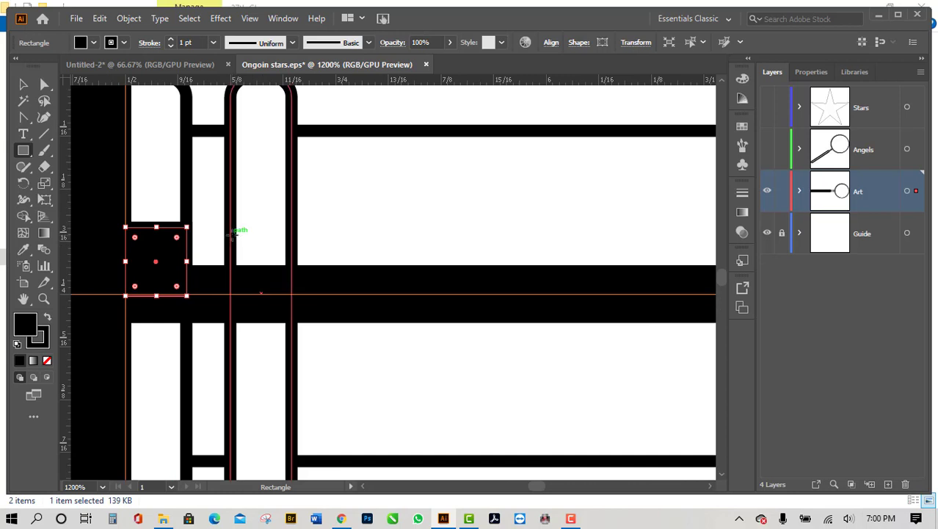
key(v)
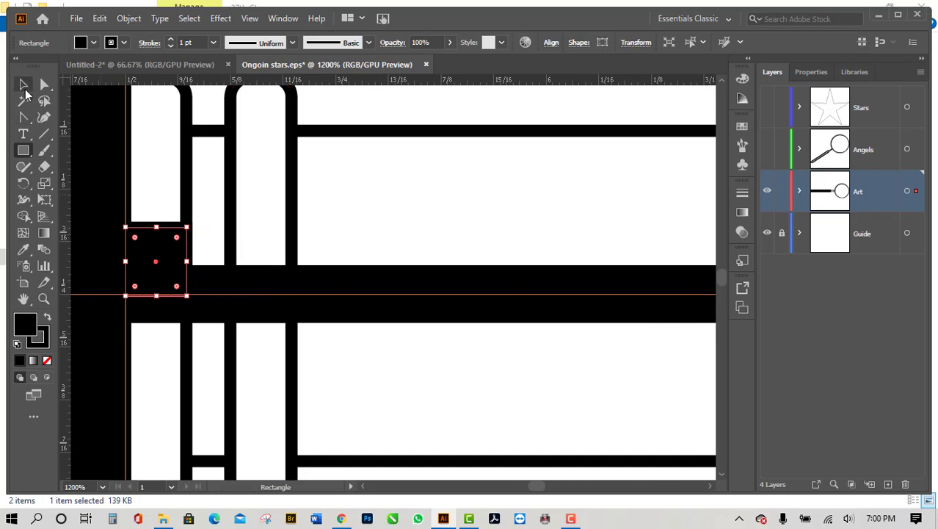
drag(178, 263, 276, 263)
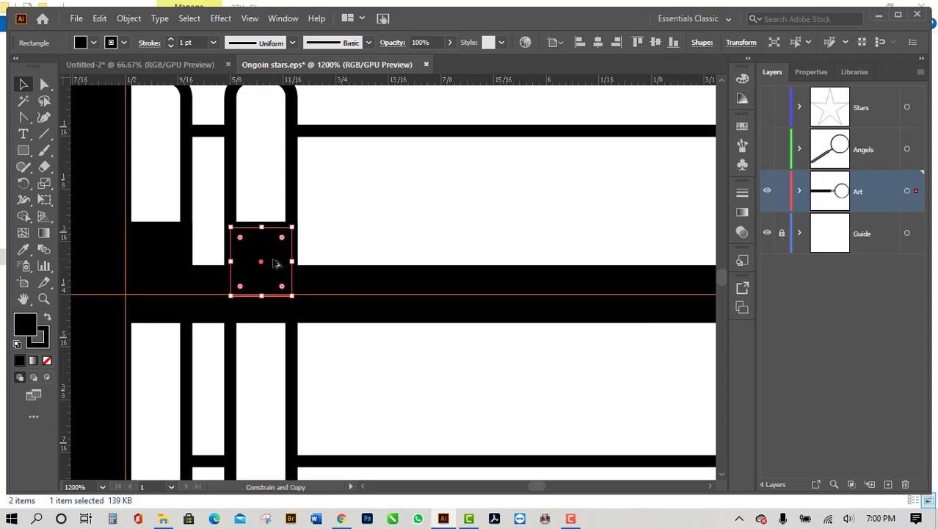
scroll(189, 300, down, 4)
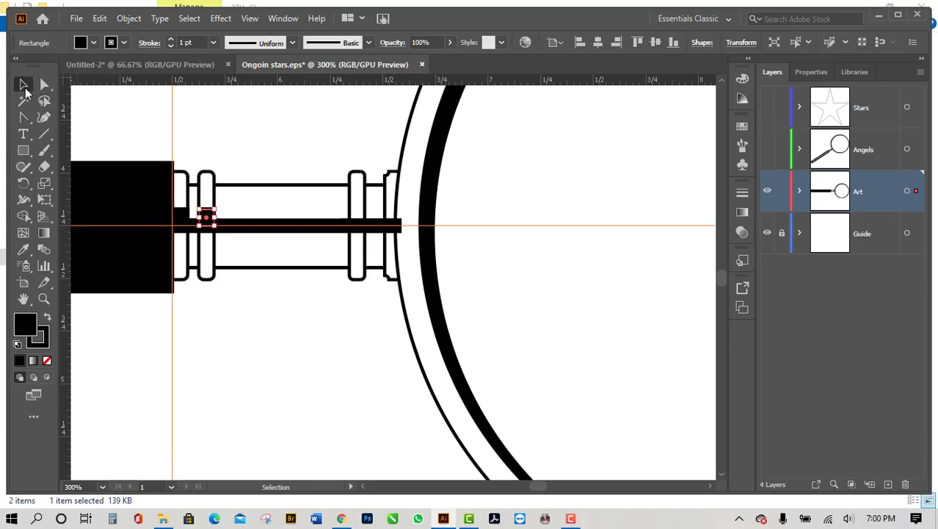
click(259, 333)
Step: Copy the two black blocks together along the bar to the lens end, with one over the notched collar
scroll(181, 237, up, 3)
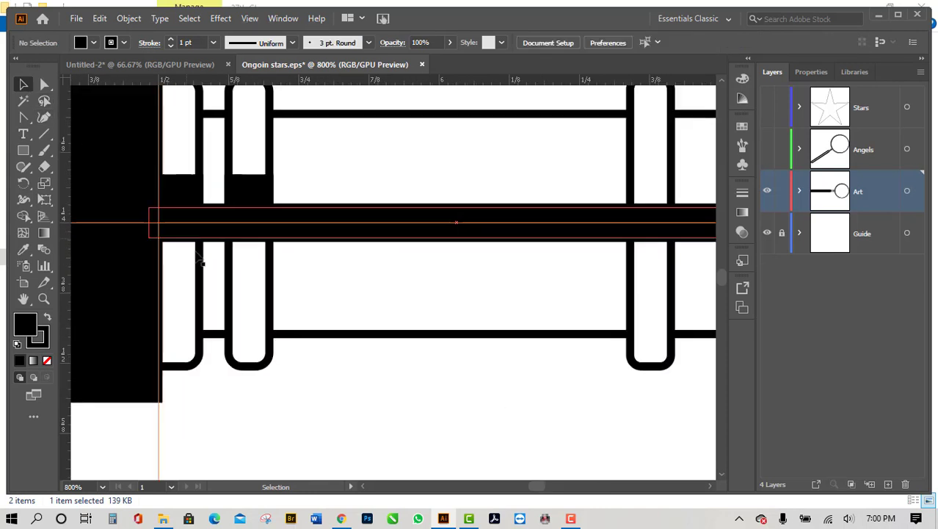
scroll(157, 309, down, 2)
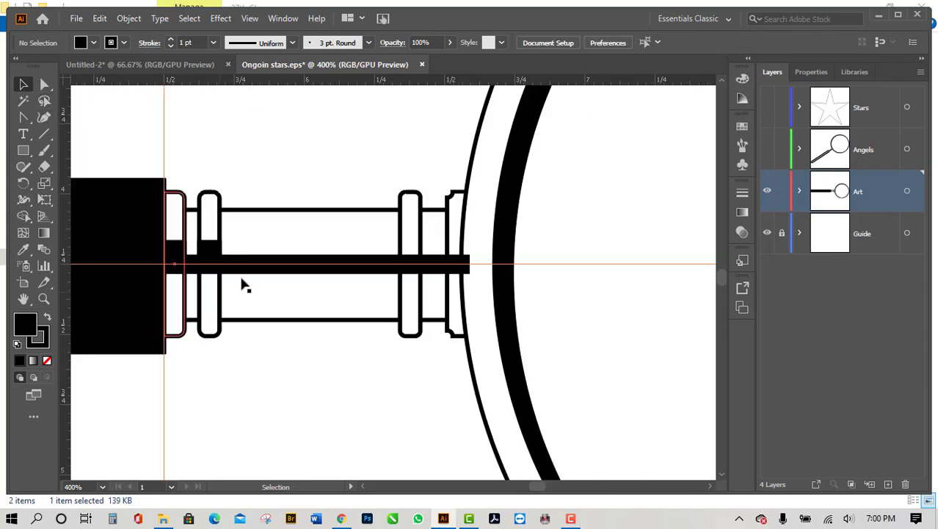
click(210, 254)
shift+click(176, 253)
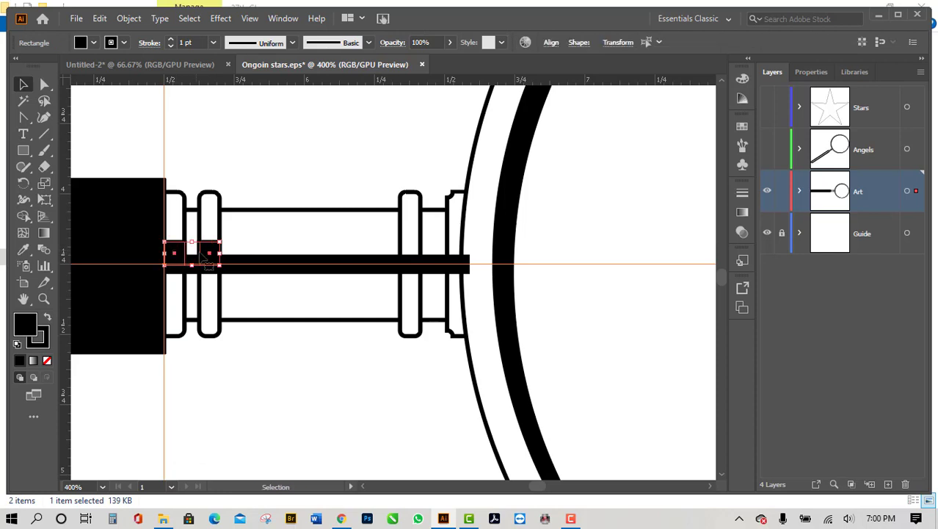
drag(218, 261, 453, 276)
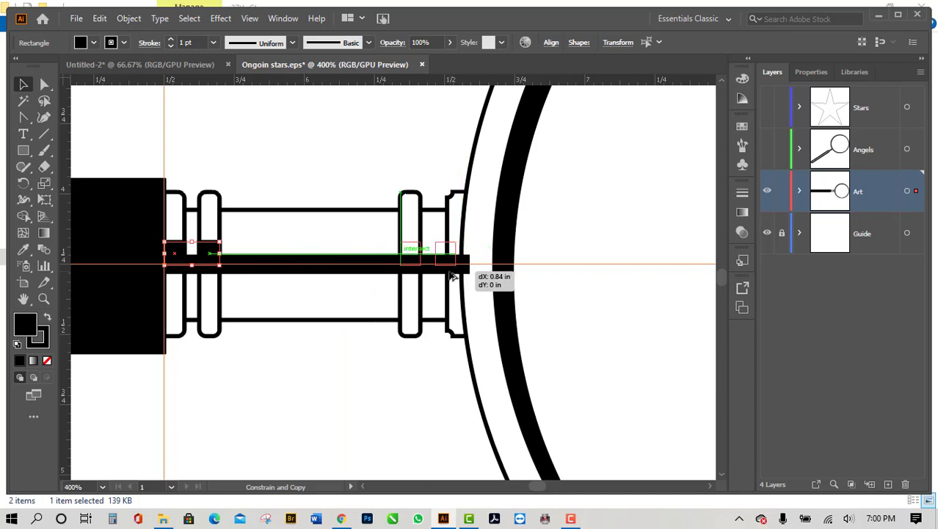
drag(453, 276, 457, 274)
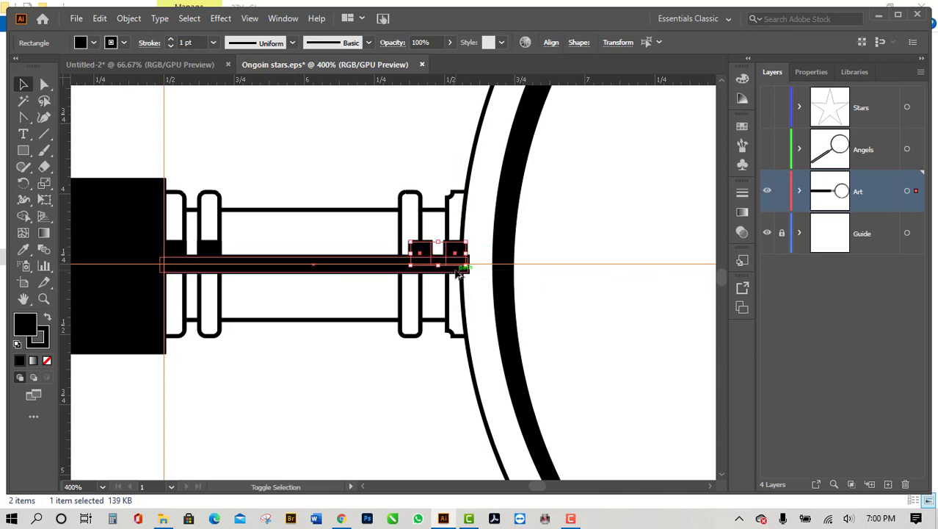
click(432, 374)
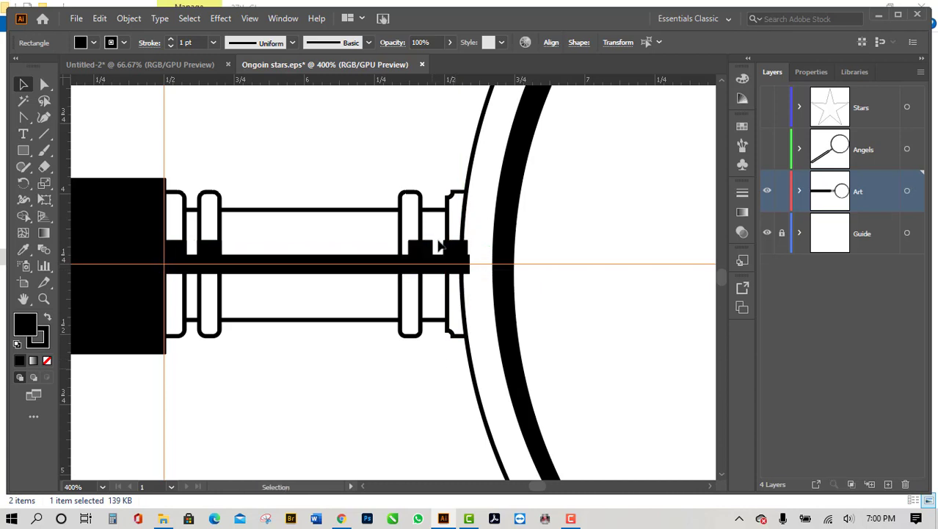
Step: Move the rounded band near the lens ring slightly towards the ring so it lines up with its black block
click(416, 221)
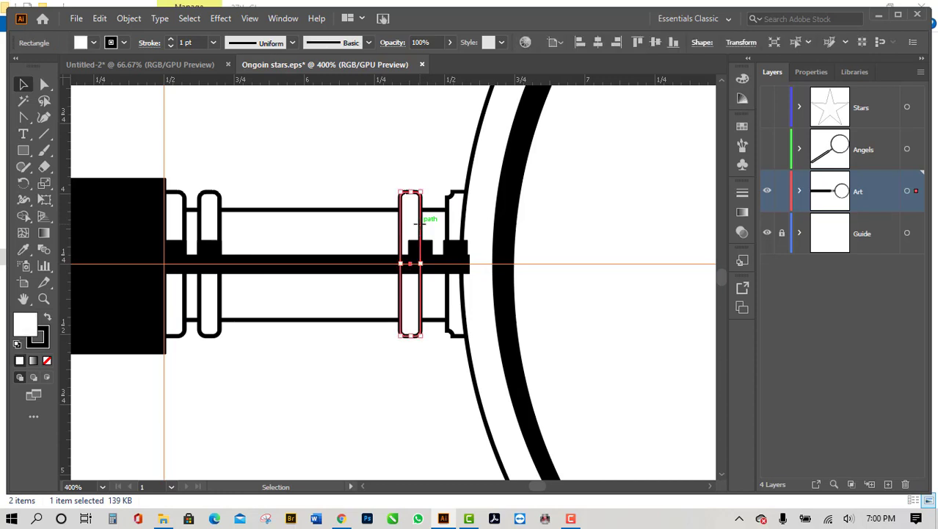
drag(415, 222, 420, 223)
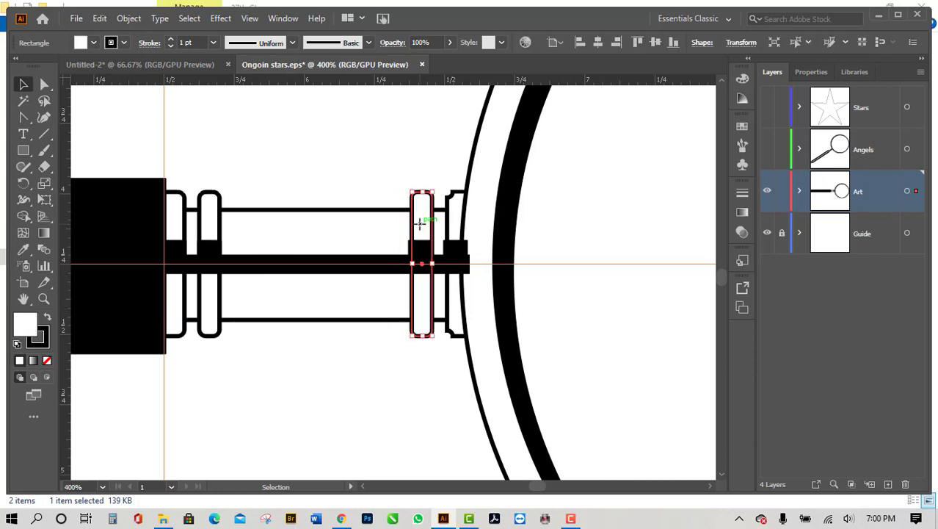
key(Left)
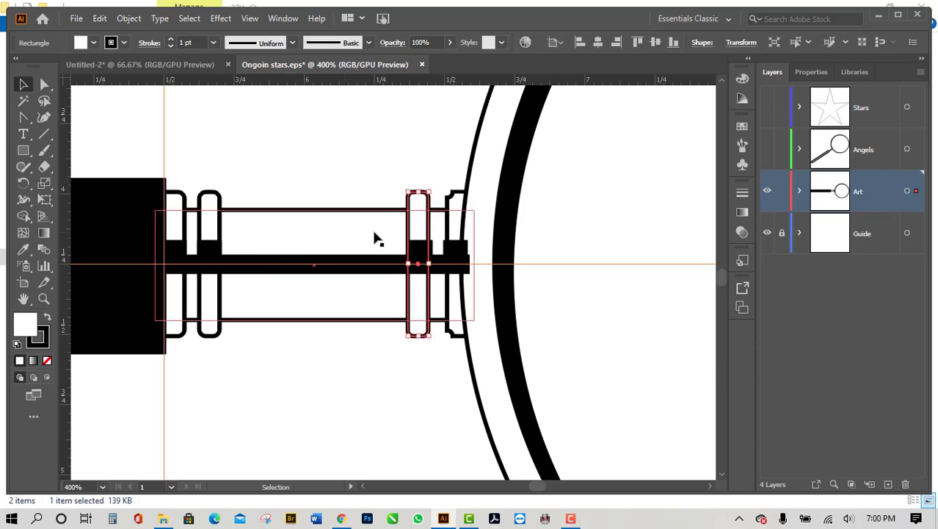
scroll(463, 239, up, 1)
scroll(446, 258, down, 1)
scroll(454, 257, up, 1)
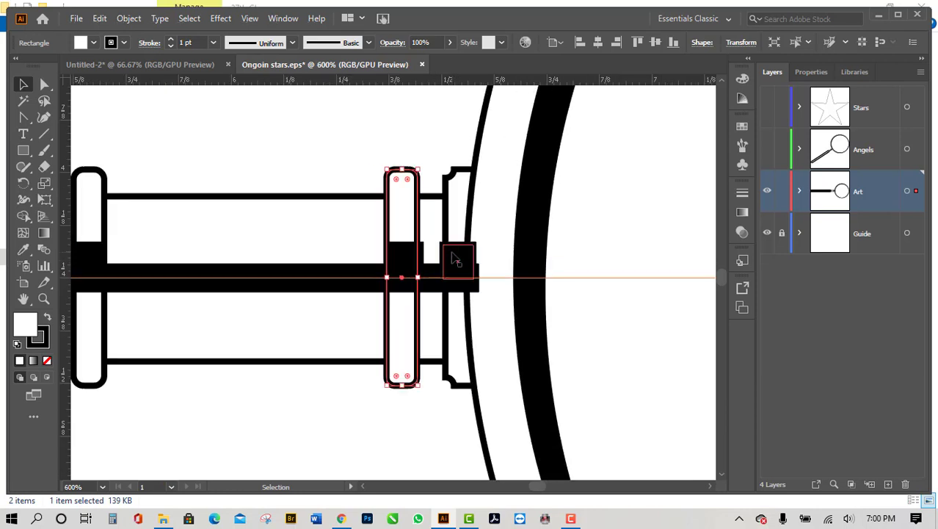
key(Right)
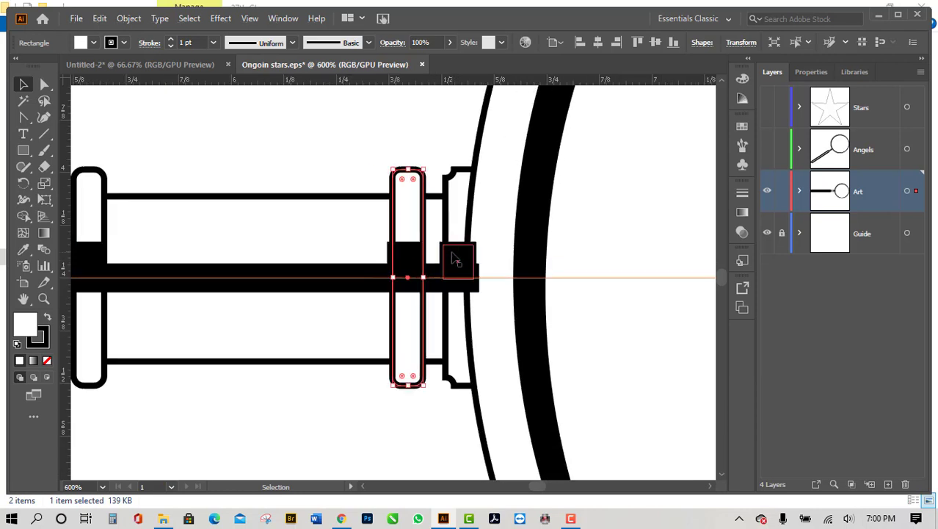
Step: Shift the two black blocks at the lens end slightly towards the ring so they sit over the rounded band and the notched collar
click(353, 409)
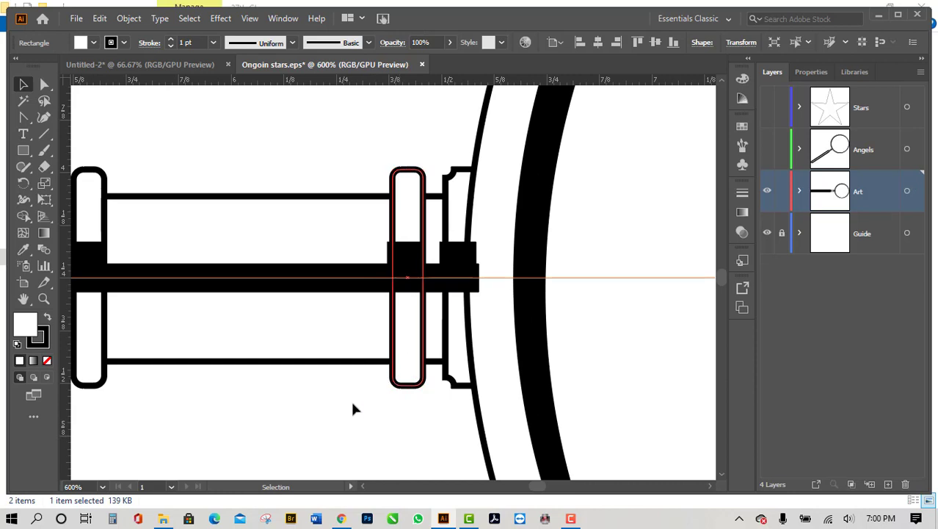
drag(405, 261, 410, 262)
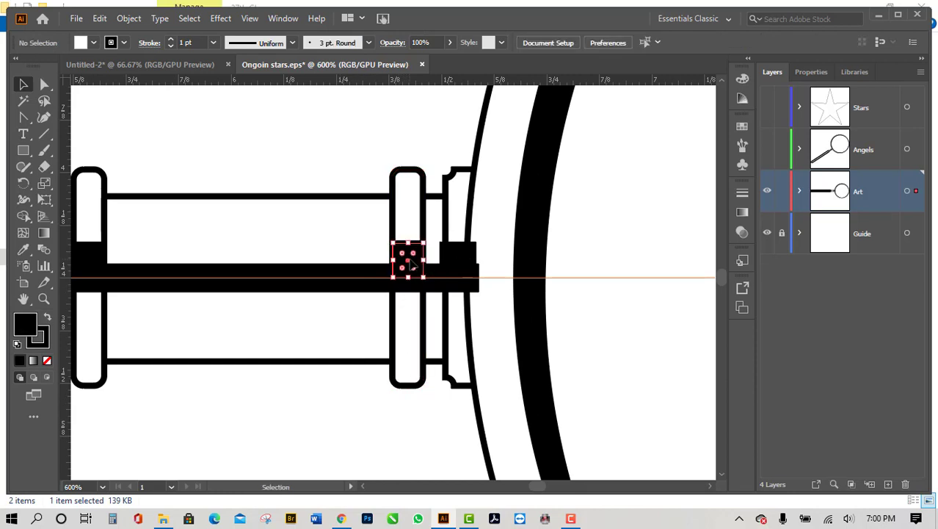
click(360, 426)
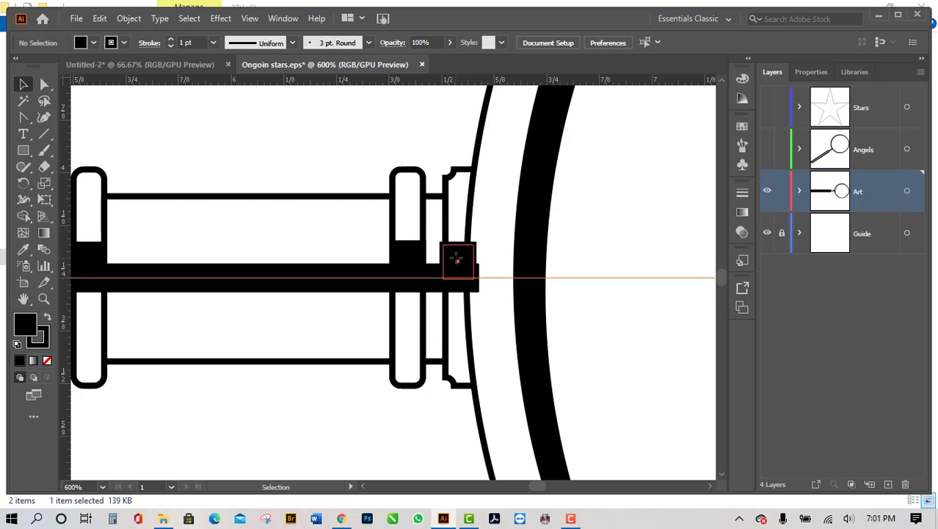
drag(456, 258, 461, 260)
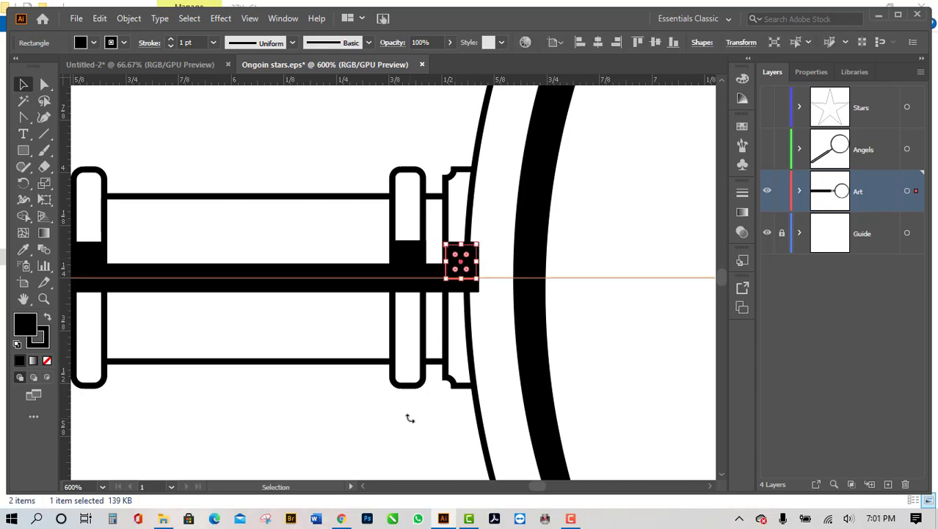
scroll(429, 228, up, 3)
scroll(432, 293, up, 3)
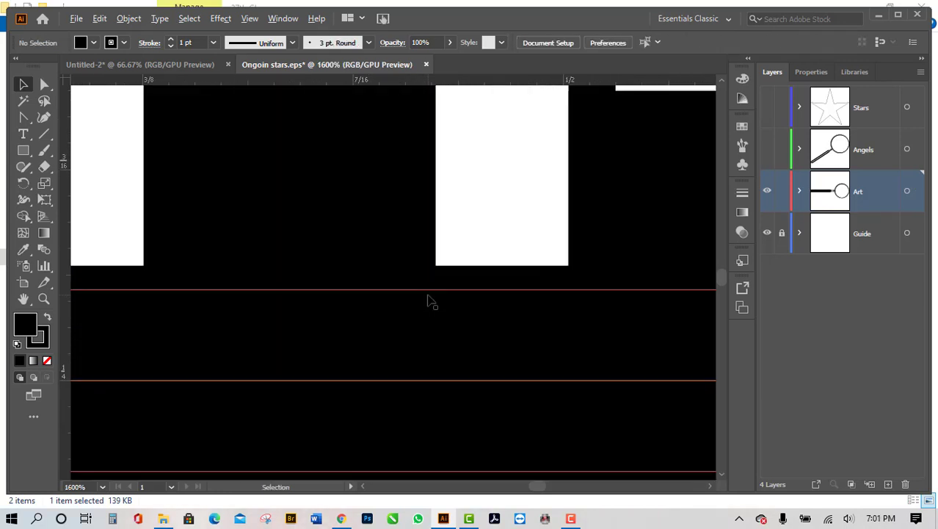
scroll(431, 301, down, 3)
scroll(425, 447, down, 2)
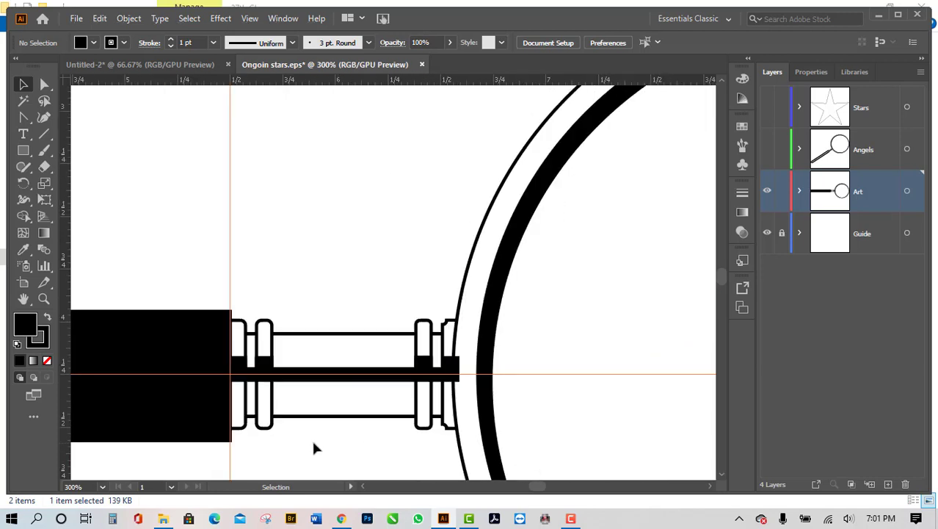
Step: Select the black centre bar together with the four black blocks on the bands and collars
scroll(311, 445, up, 1)
click(495, 339)
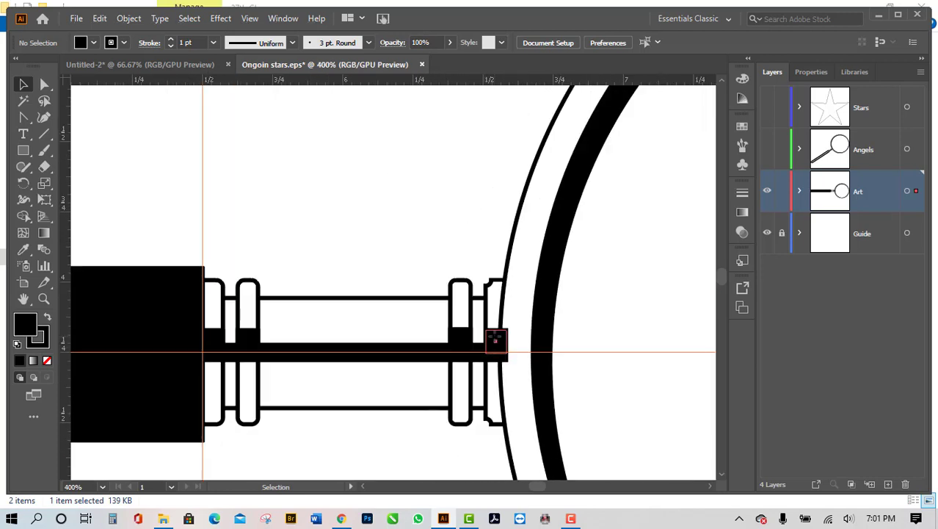
shift+click(459, 339)
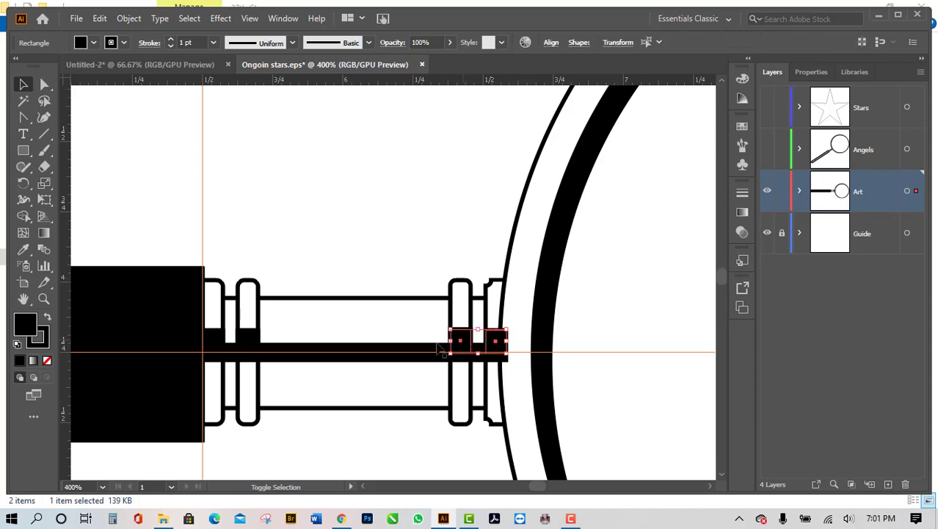
shift+click(441, 347)
shift+click(248, 340)
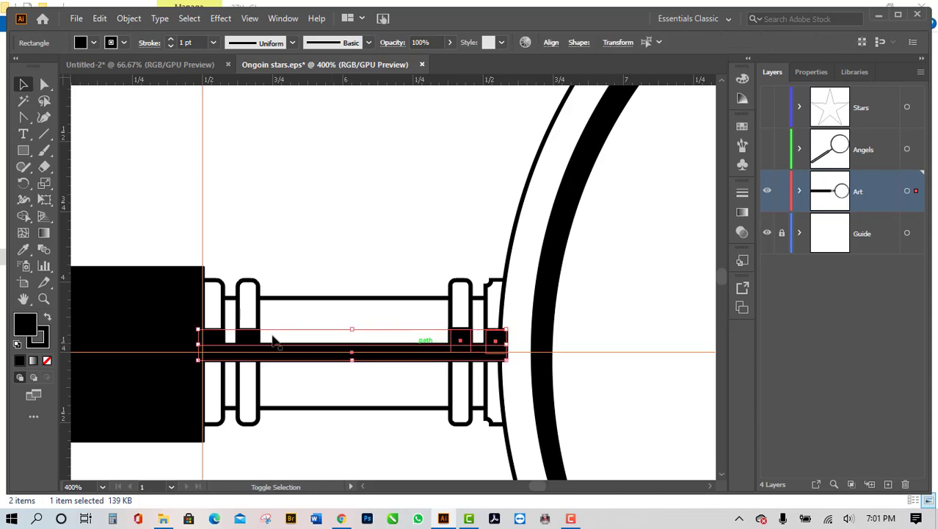
shift+click(217, 340)
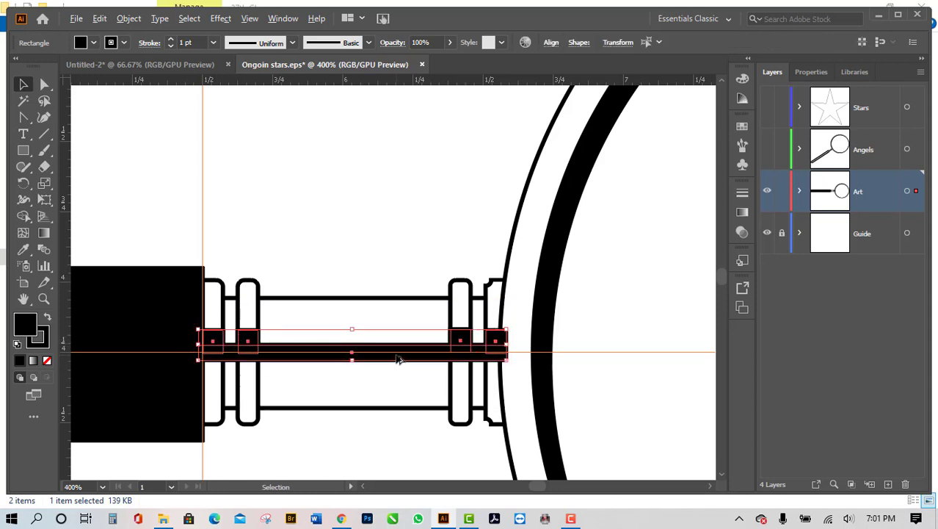
Step: Try copying the bar and its four blocks straight down below the horizontal guide, and undo the copy
drag(397, 359, 404, 399)
scroll(366, 410, up, 1)
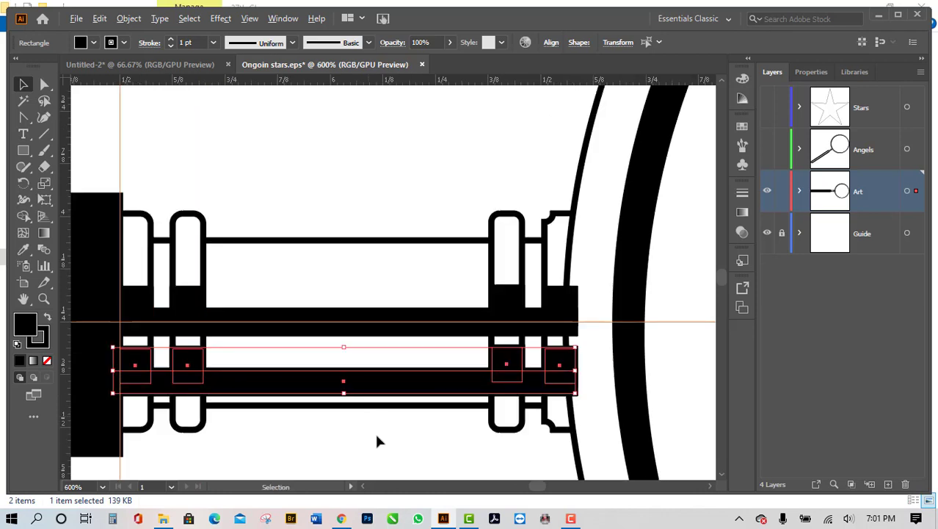
click(377, 439)
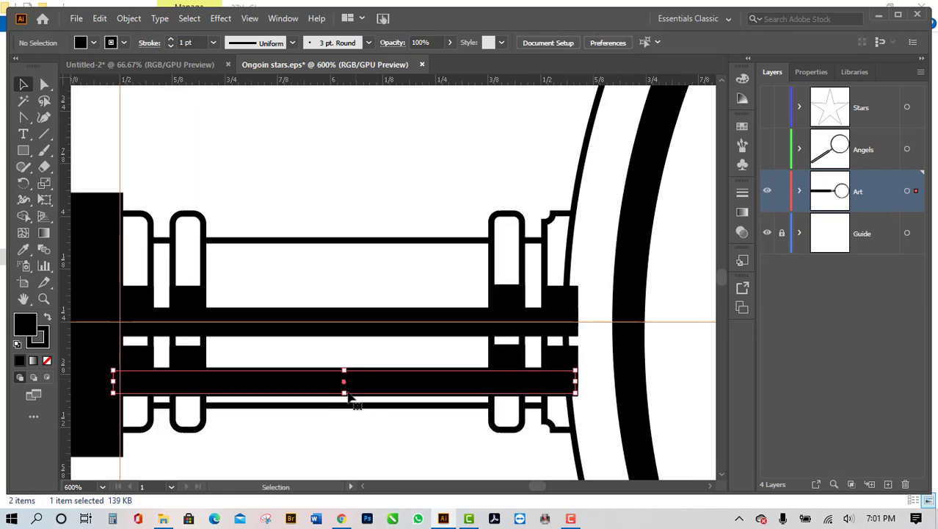
click(348, 395)
key(a)
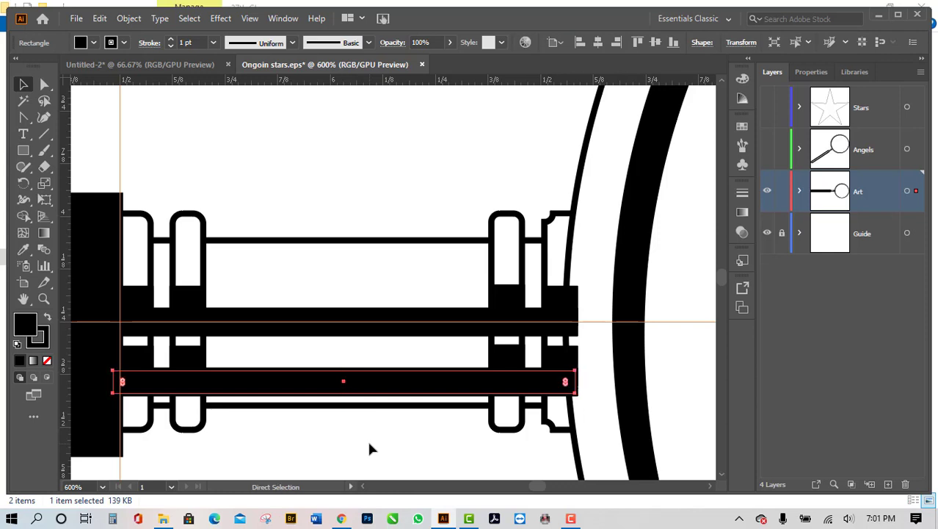
key(ctrl+z)
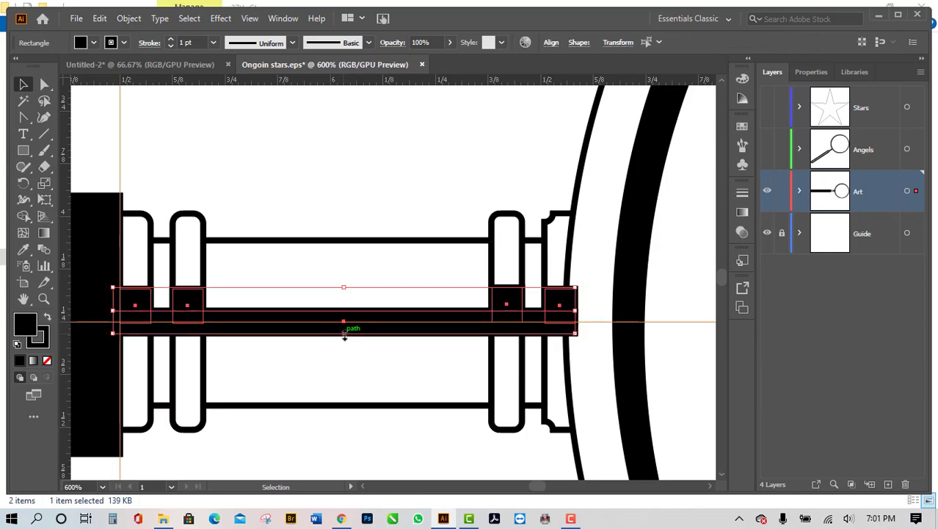
Step: Reduce the height of the selected bar and blocks slightly from both the lower and upper edges
drag(344, 335, 345, 330)
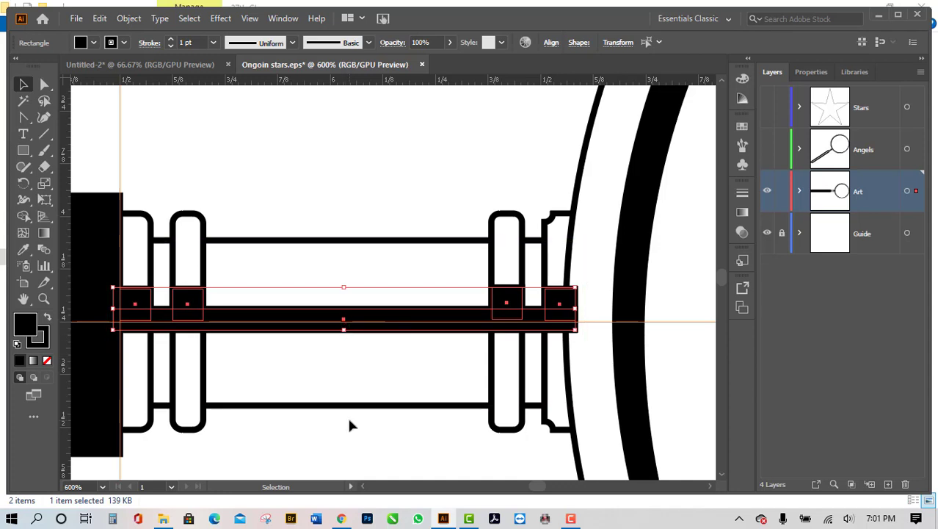
scroll(329, 318, up, 2)
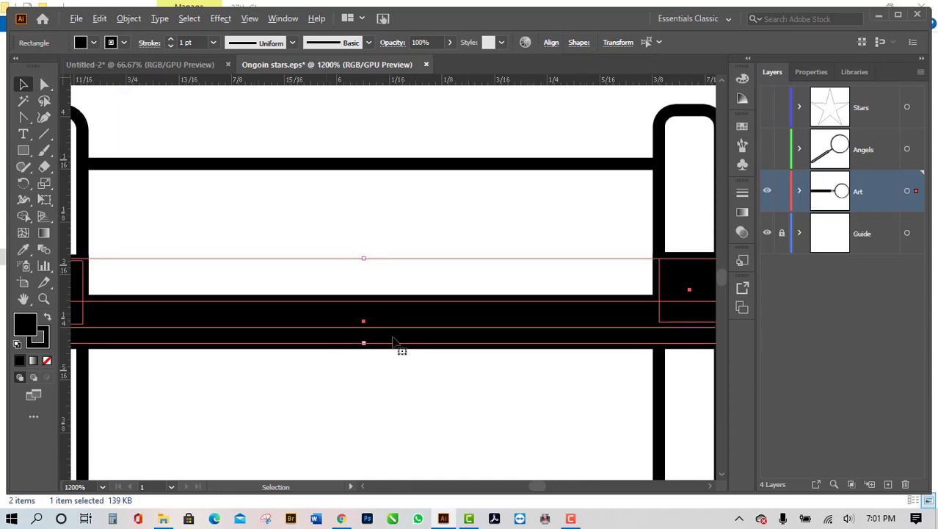
scroll(398, 337, down, 1)
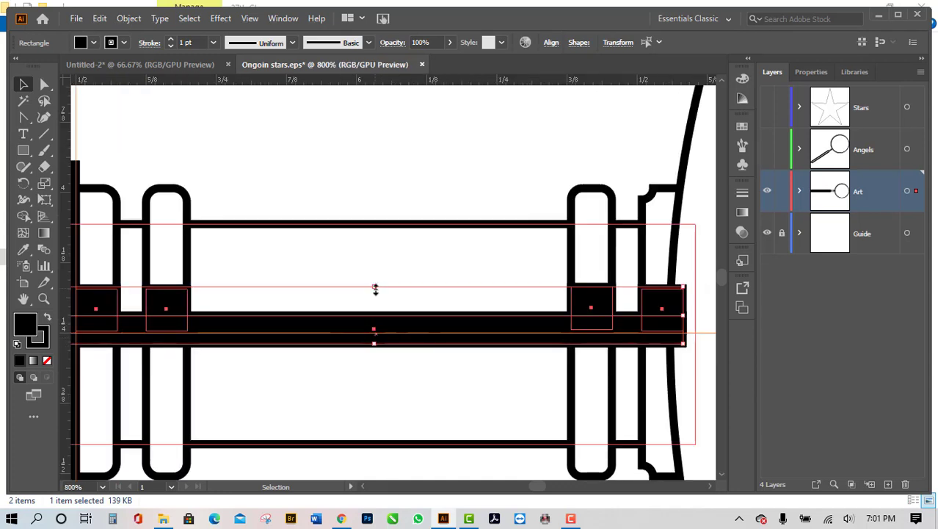
mouse_move(374, 288)
mouse_down()
mouse_move(375, 312)
mouse_move(375, 292)
mouse_up()
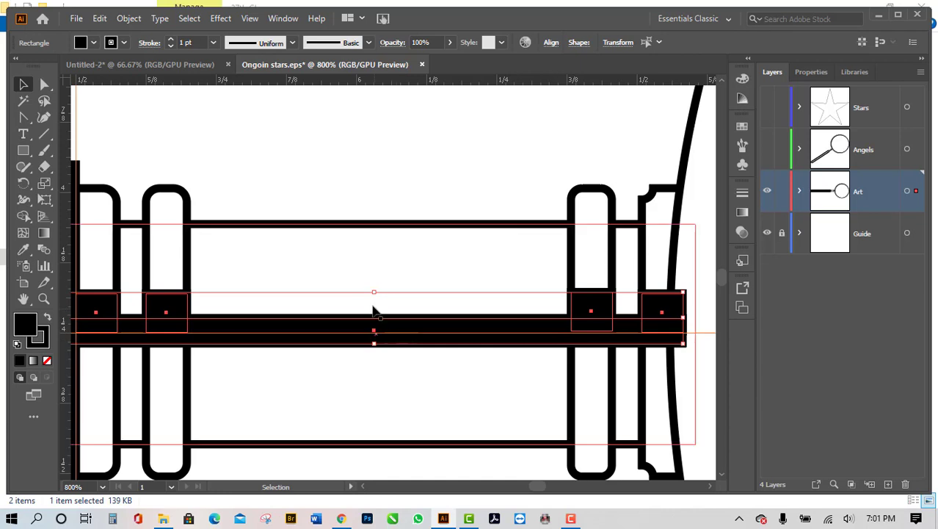
mouse_move(375, 295)
mouse_down()
mouse_move(373, 314)
mouse_move(373, 299)
mouse_up()
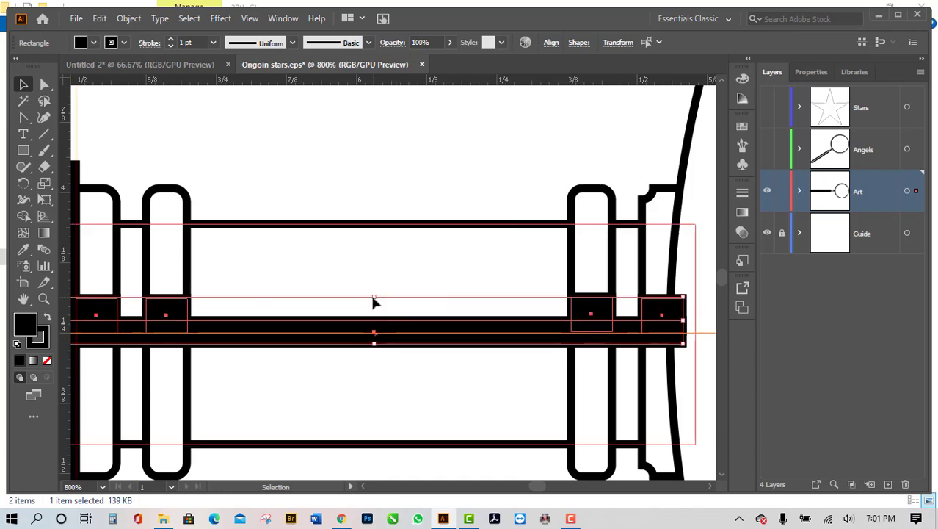
key(ctrl+plus)
key(ctrl+plus)
key(ctrl+plus)
key(ctrl+minus)
key(ctrl+minus)
key(ctrl+minus)
key(ctrl+minus)
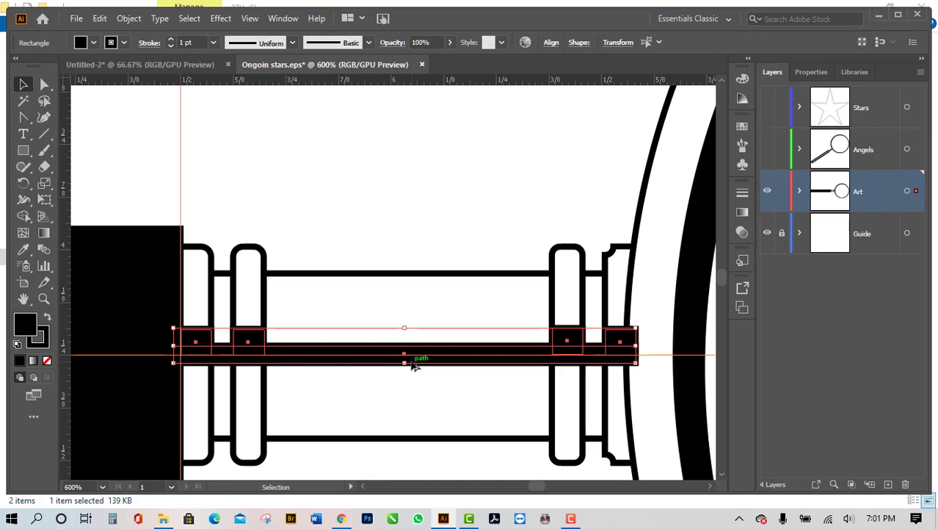
Step: Move the bar and blocks up just above the horizontal guide and copy them straight down to the lower half of the neck
scroll(411, 364, down, 1)
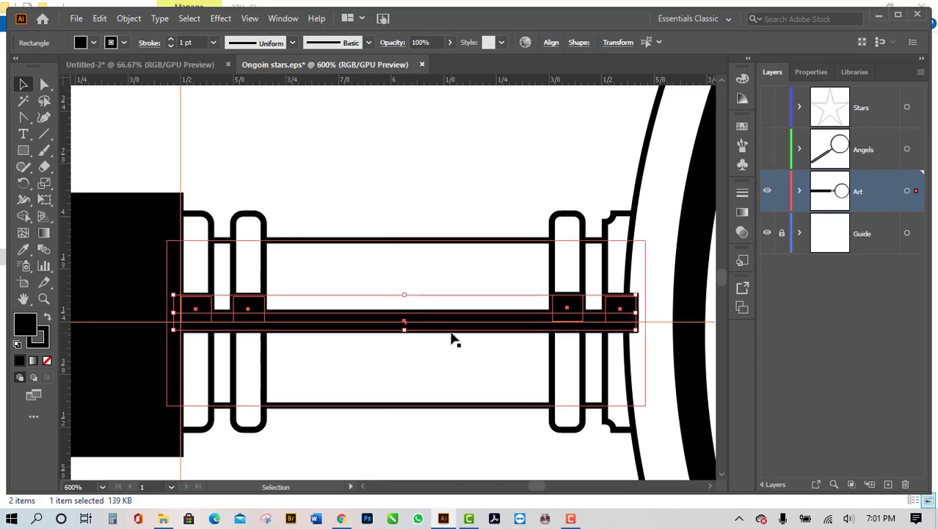
key(Up)
key(Up)
key(Up)
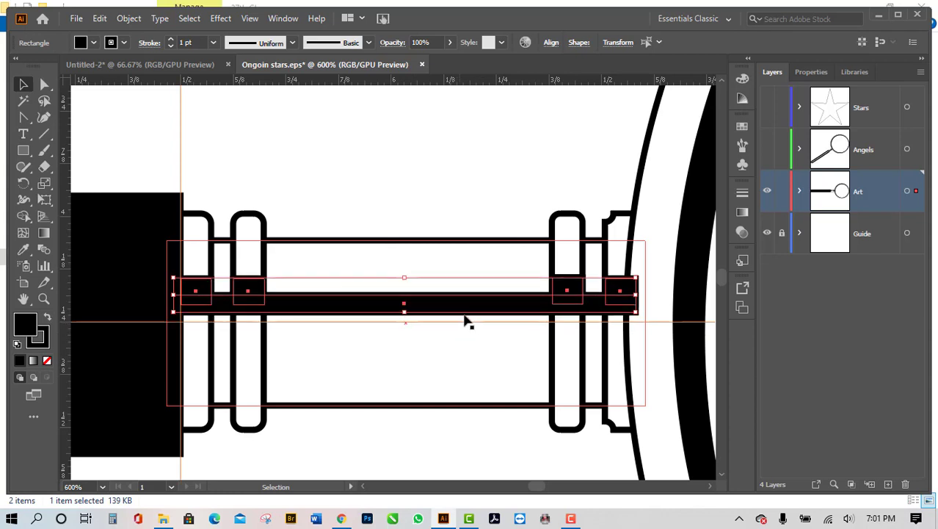
drag(469, 310, 474, 387)
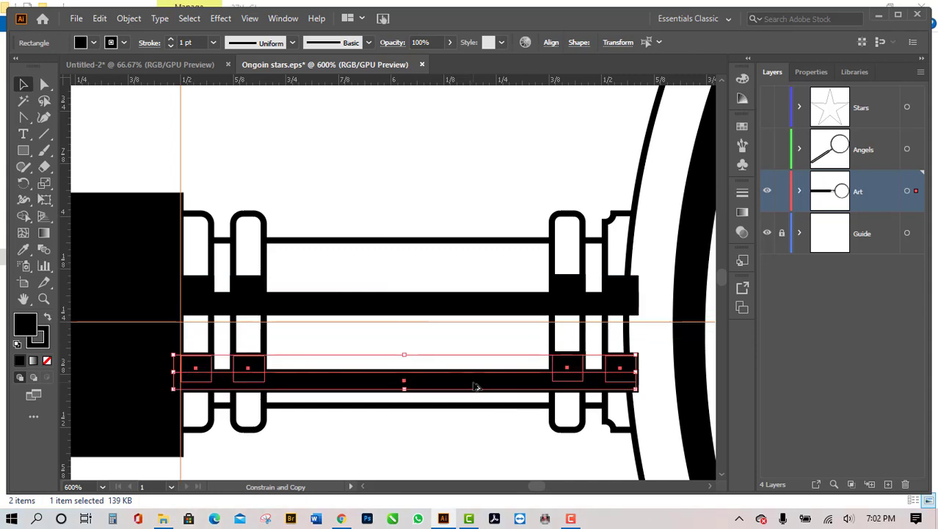
scroll(461, 396, down, 1)
scroll(433, 421, down, 1)
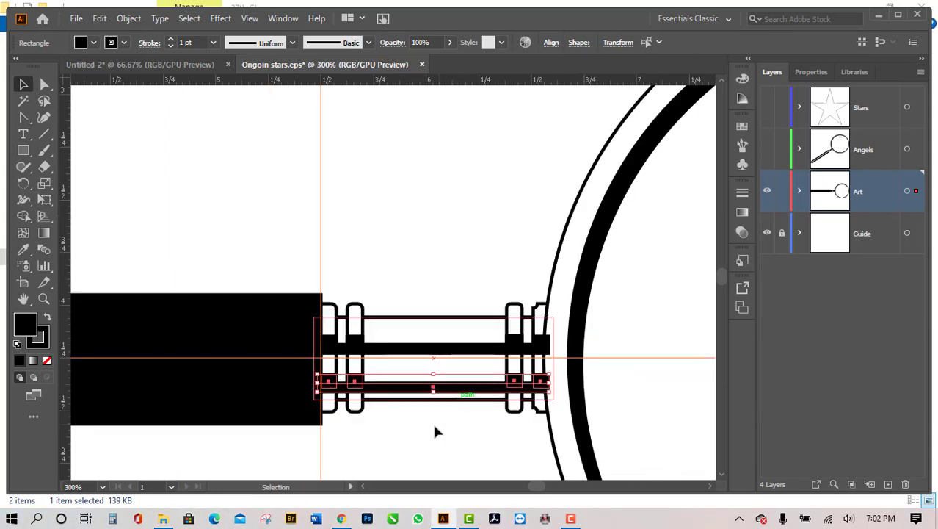
scroll(420, 419, up, 2)
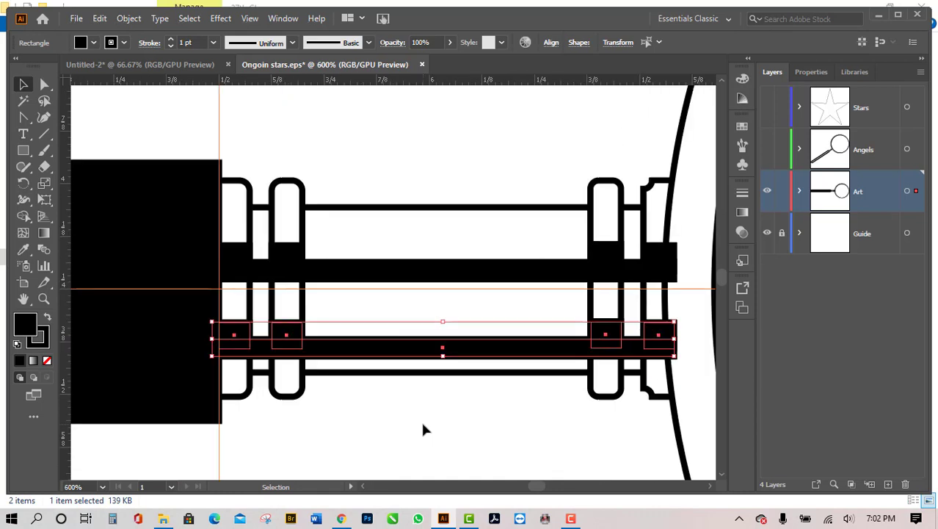
Step: Send both black bars and the long neck rectangle to the back, behind the bands and collars
shift+click(279, 259)
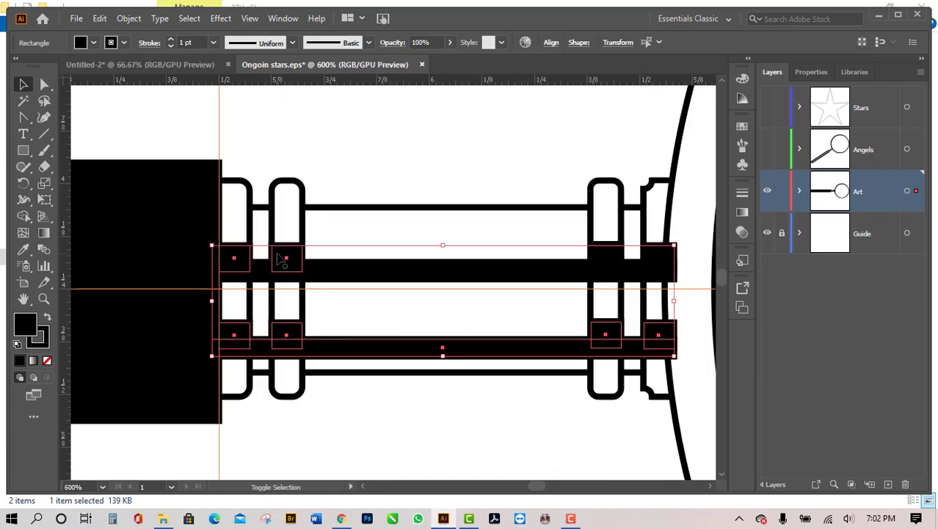
click(403, 383)
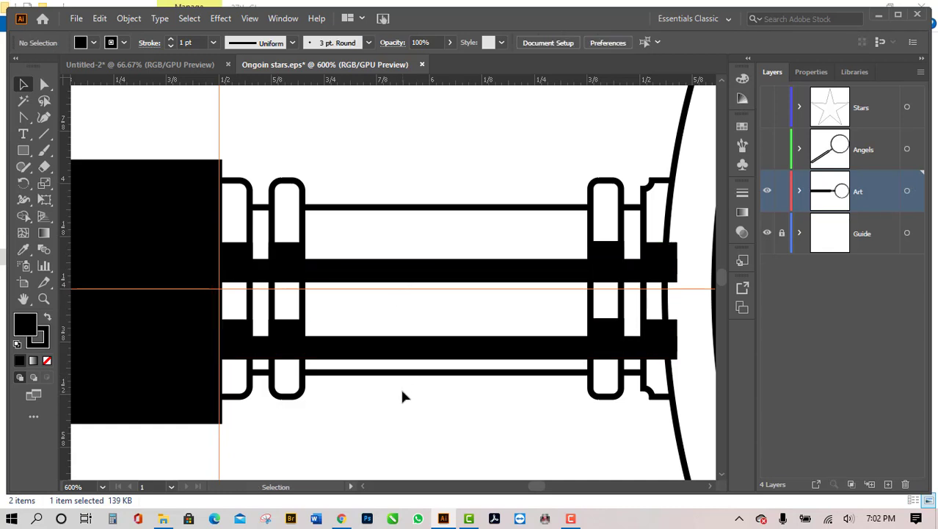
click(443, 263)
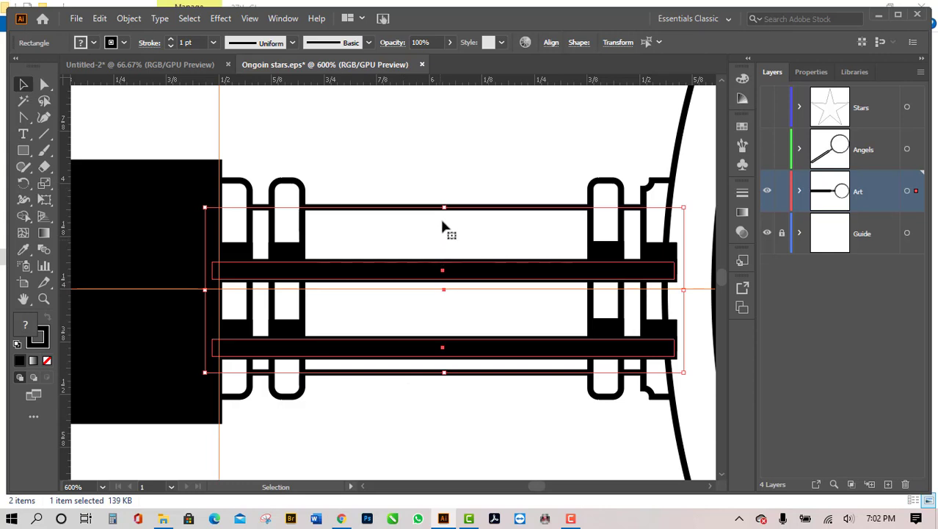
right_click(459, 272)
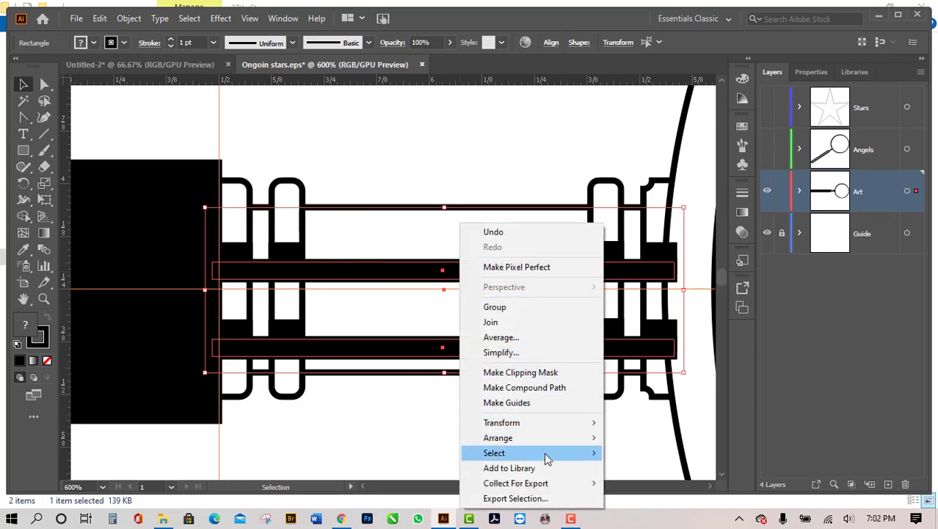
mouse_move(542, 439)
click(649, 483)
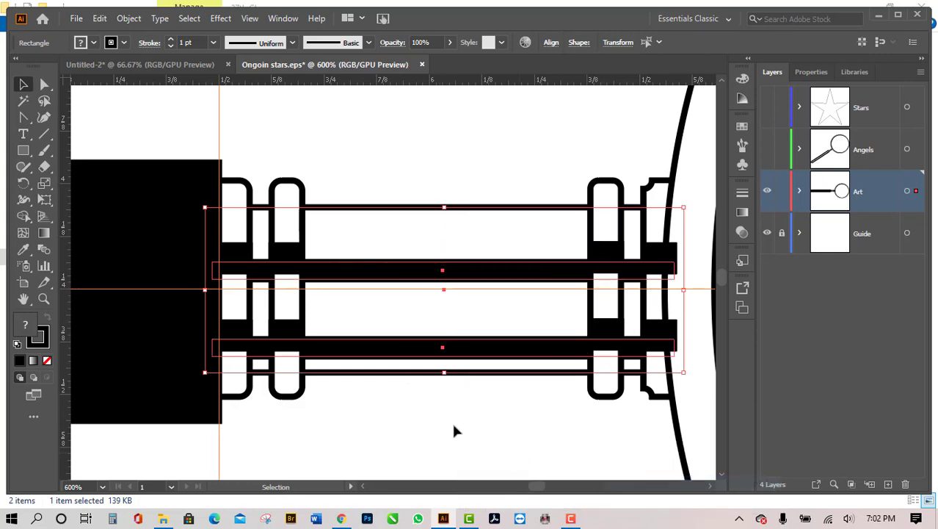
Step: Send all the neck parts, including the bands, collars, black bars and blocks, to the back behind the lens ring
scroll(444, 422, down, 3)
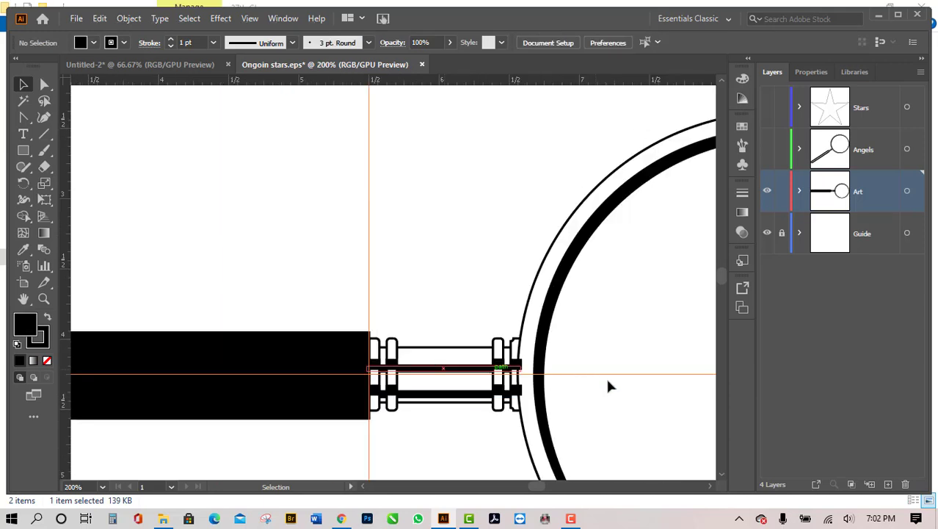
scroll(461, 408, up, 1)
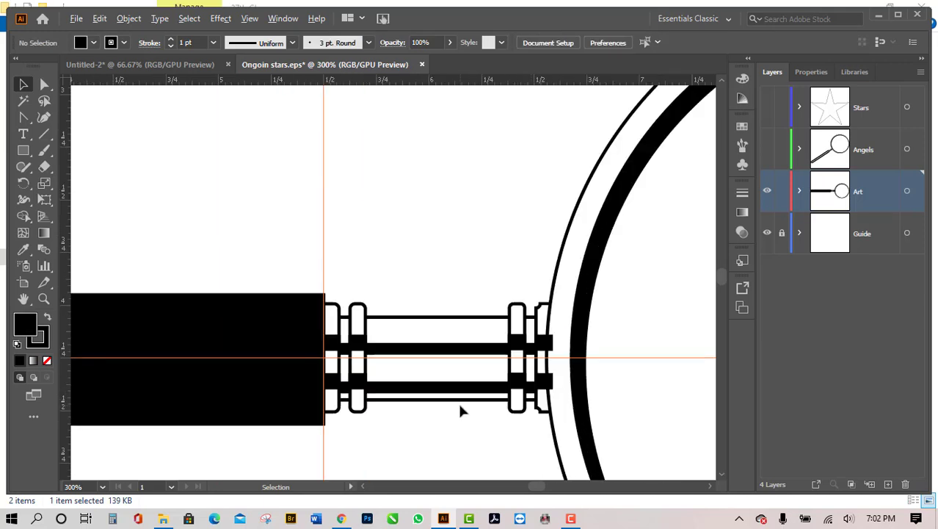
scroll(577, 367, up, 1)
scroll(578, 385, up, 1)
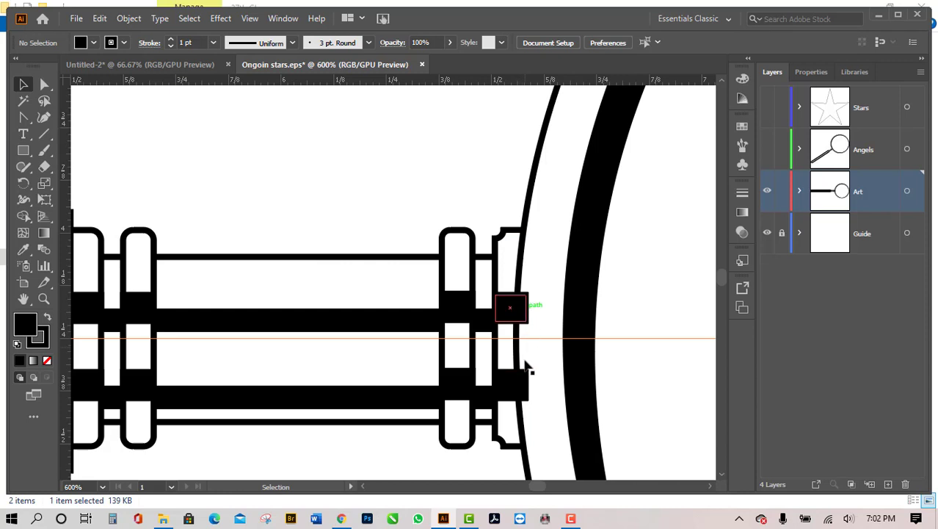
scroll(555, 360, down, 1)
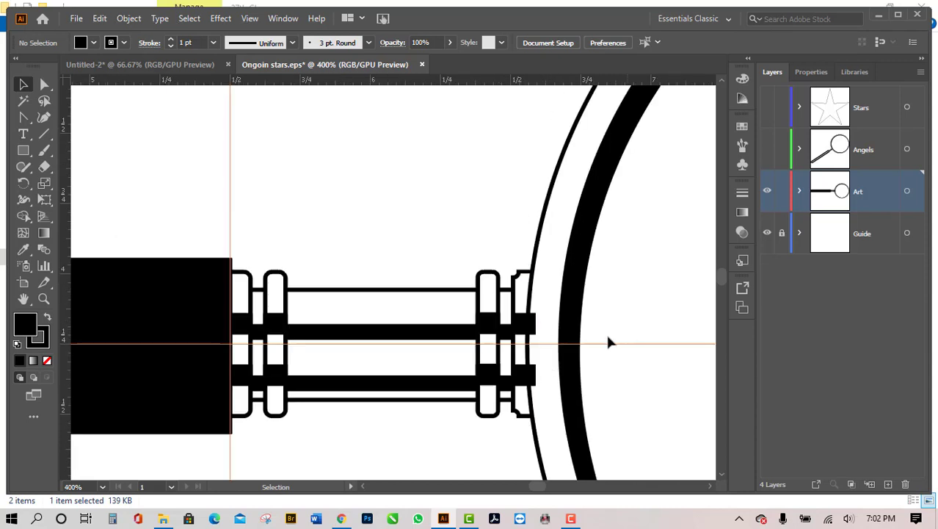
drag(239, 259, 521, 429)
right_click(443, 387)
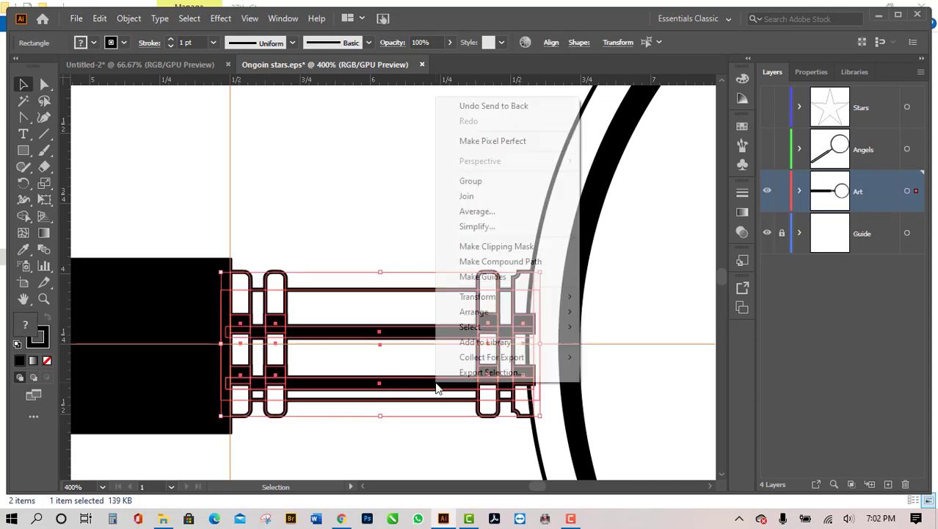
mouse_move(490, 313)
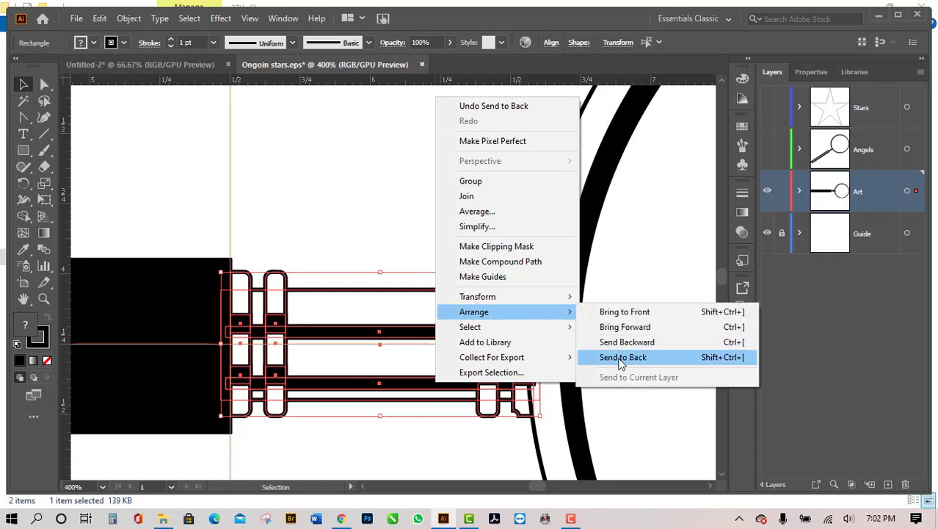
click(645, 357)
click(432, 431)
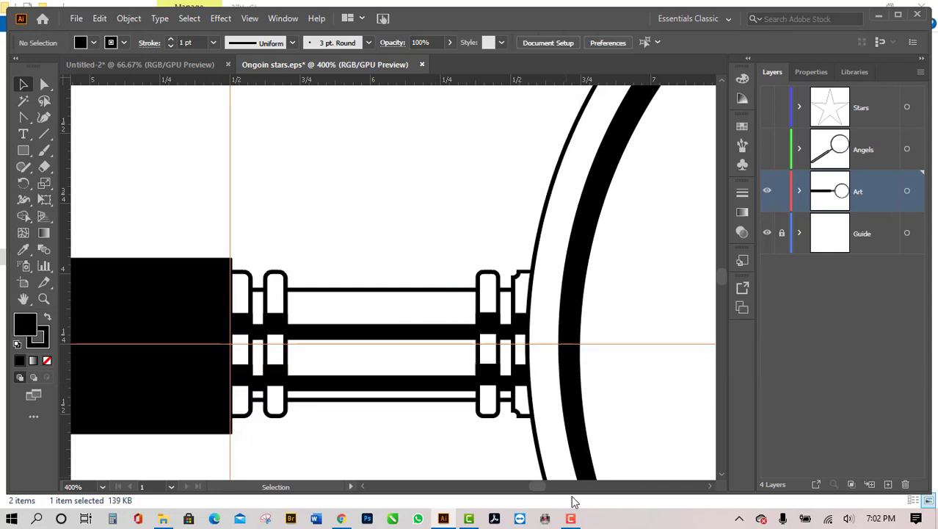
scroll(365, 405, down, 1)
scroll(369, 410, down, 1)
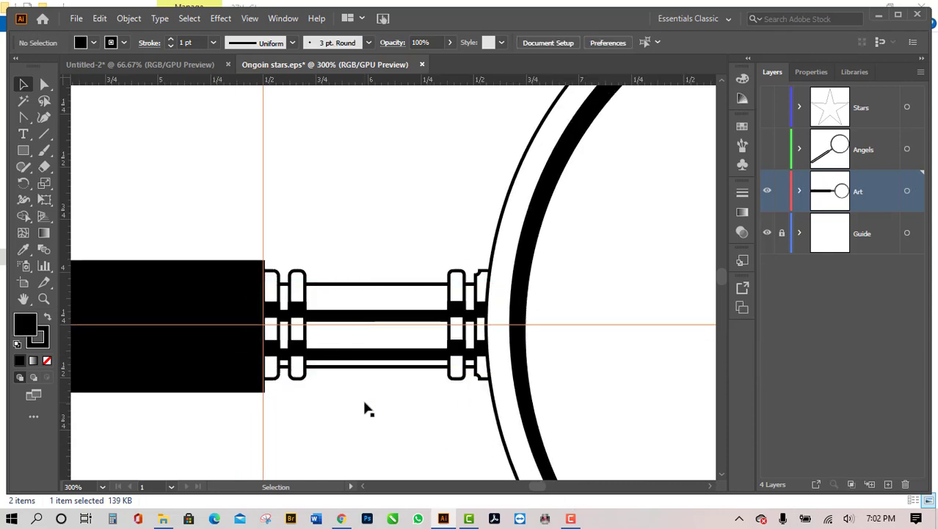
scroll(402, 388, down, 2)
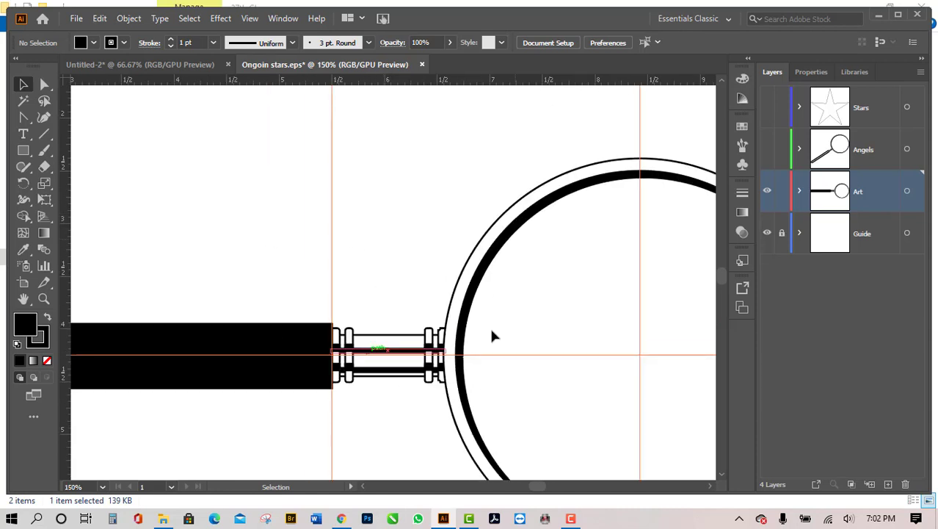
scroll(348, 394, down, 3)
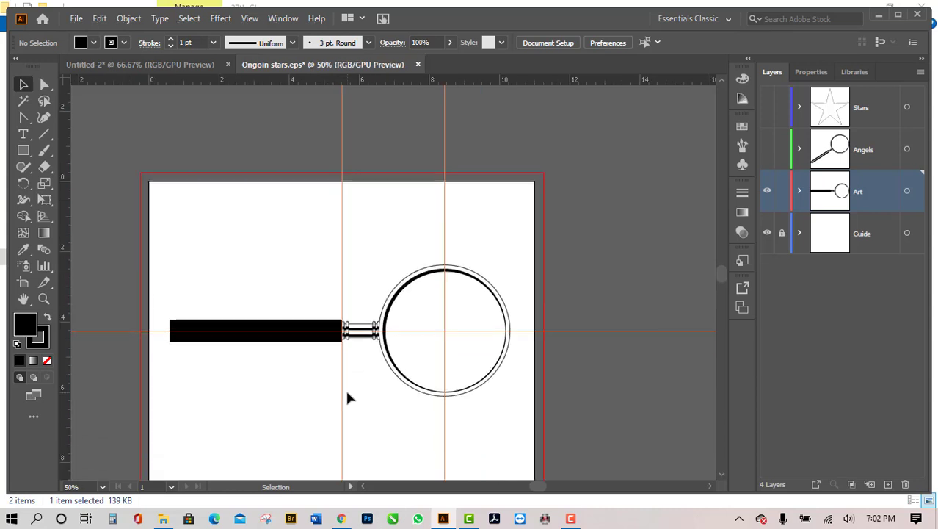
scroll(187, 308, up, 2)
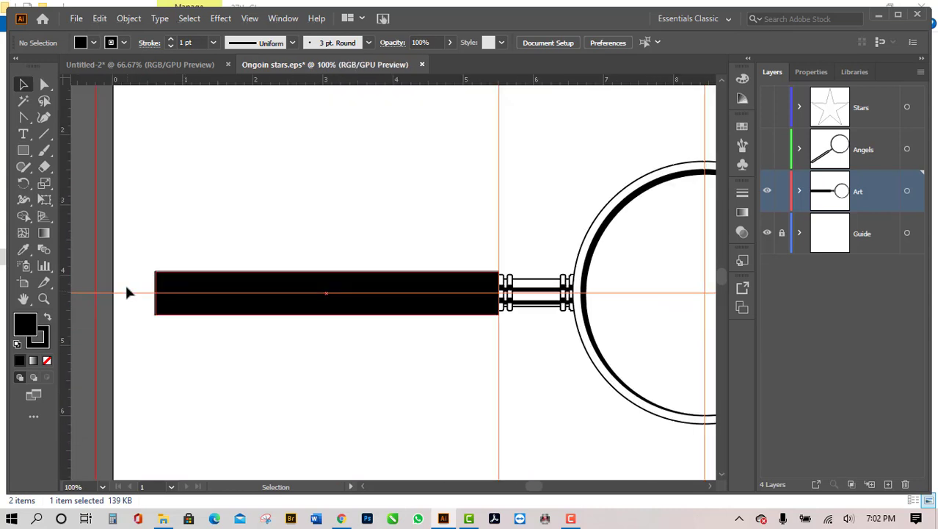
click(571, 518)
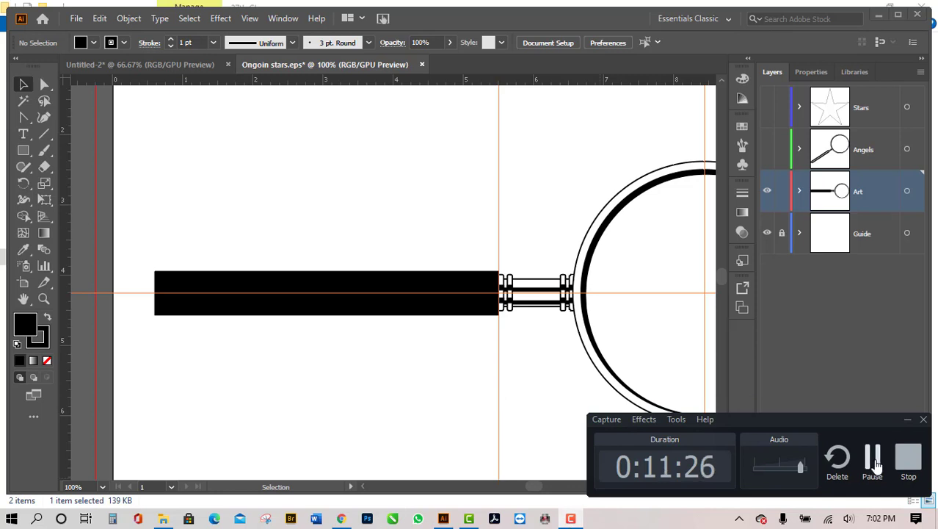
click(913, 462)
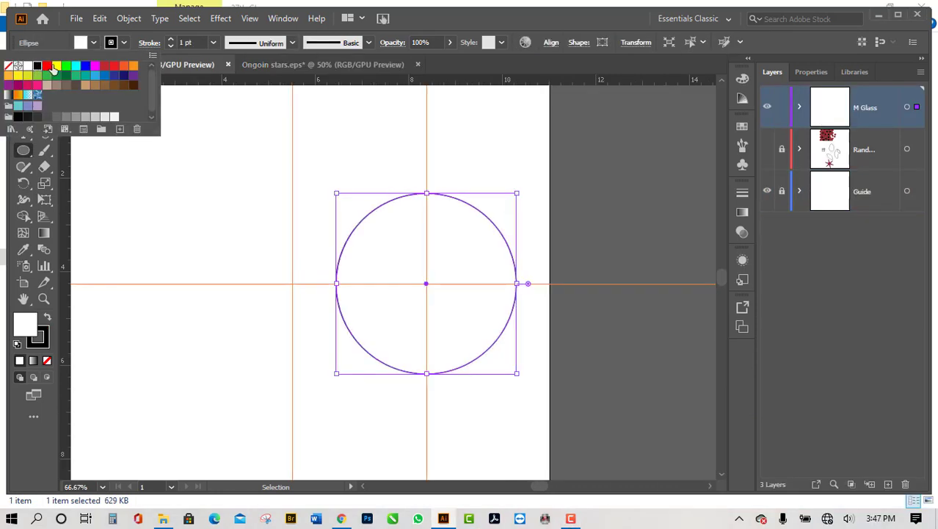
click(194, 127)
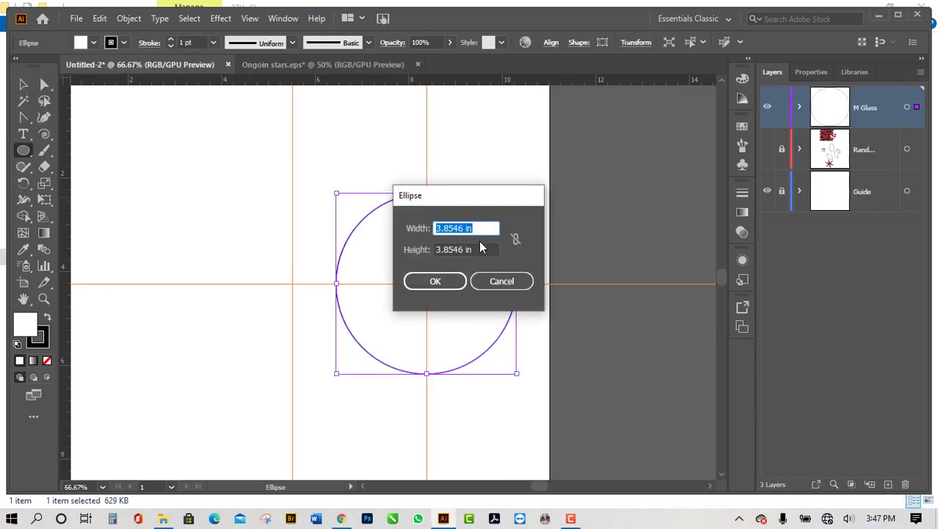
click(502, 282)
click(245, 219)
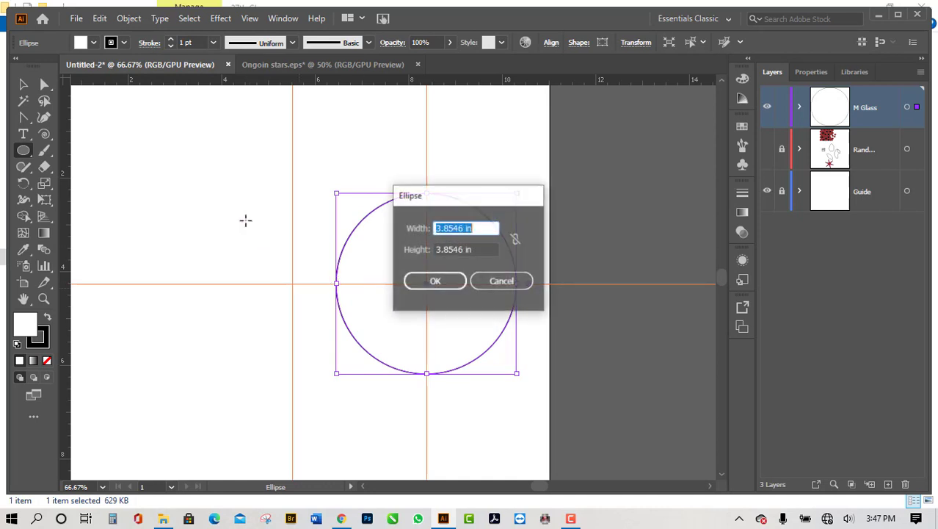
click(504, 282)
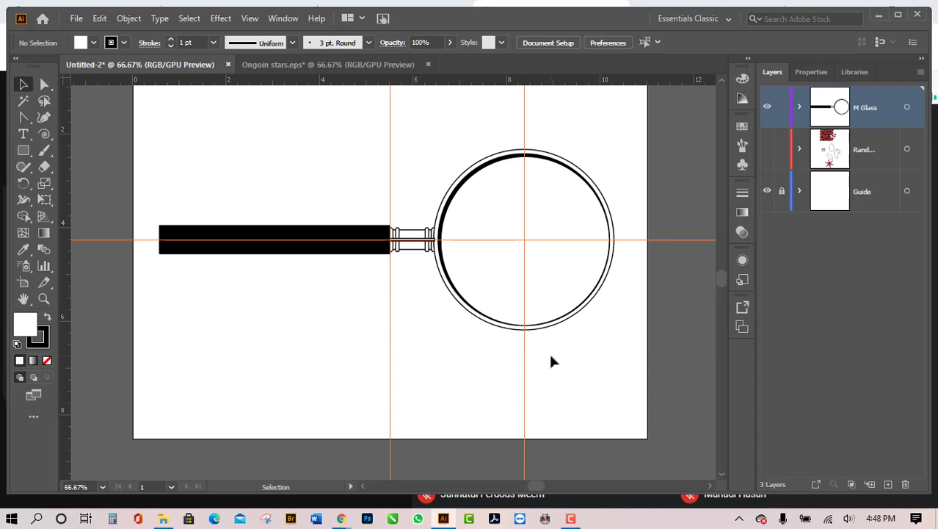
Step: Reduce the height of the thin white bar across the neck to about 0.04 in, keeping it centred on the horizontal guide
scroll(409, 244, up, 4)
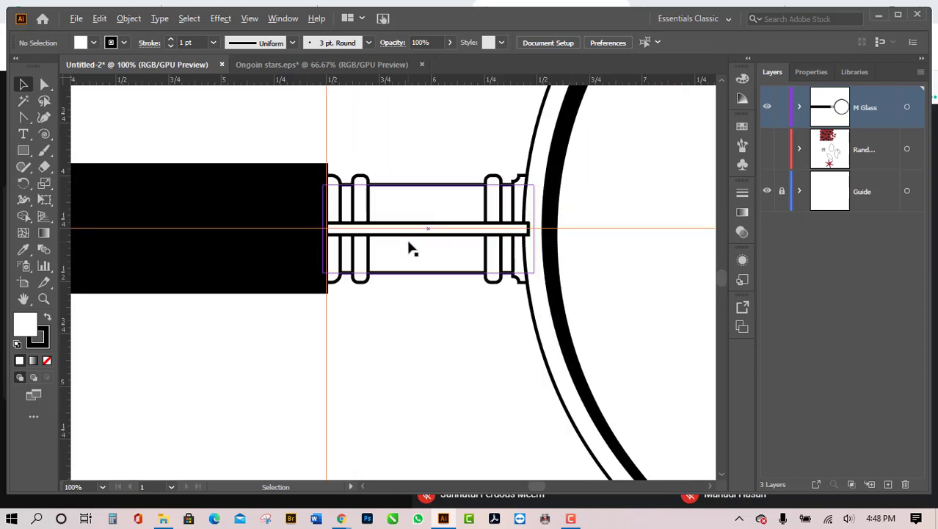
scroll(384, 232, up, 3)
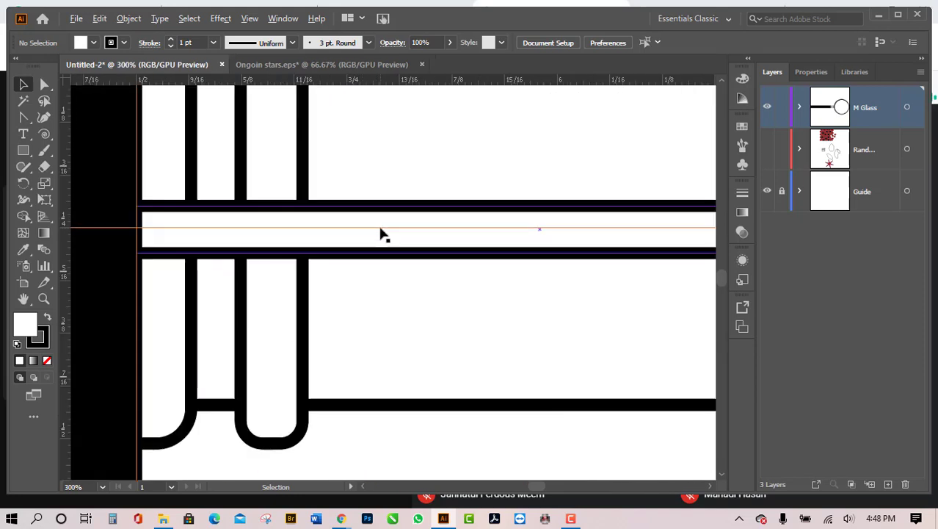
scroll(453, 277, down, 1)
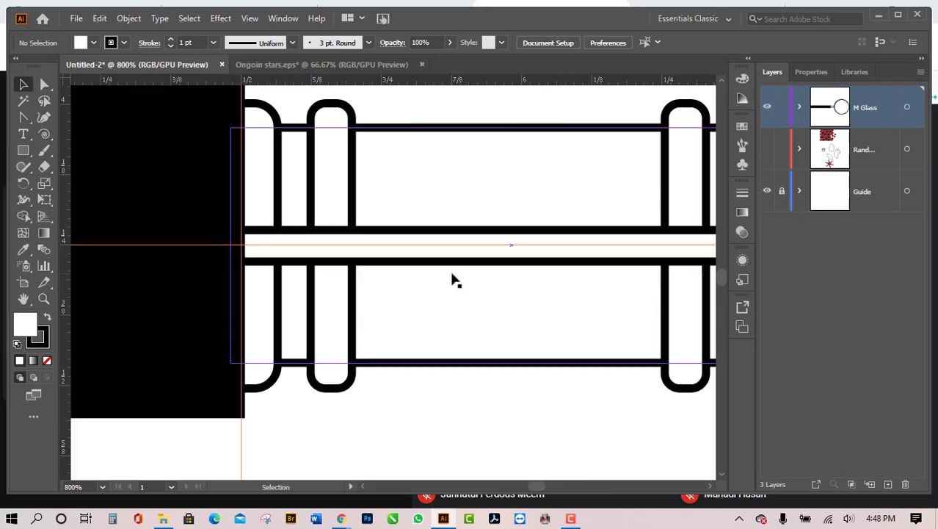
click(567, 262)
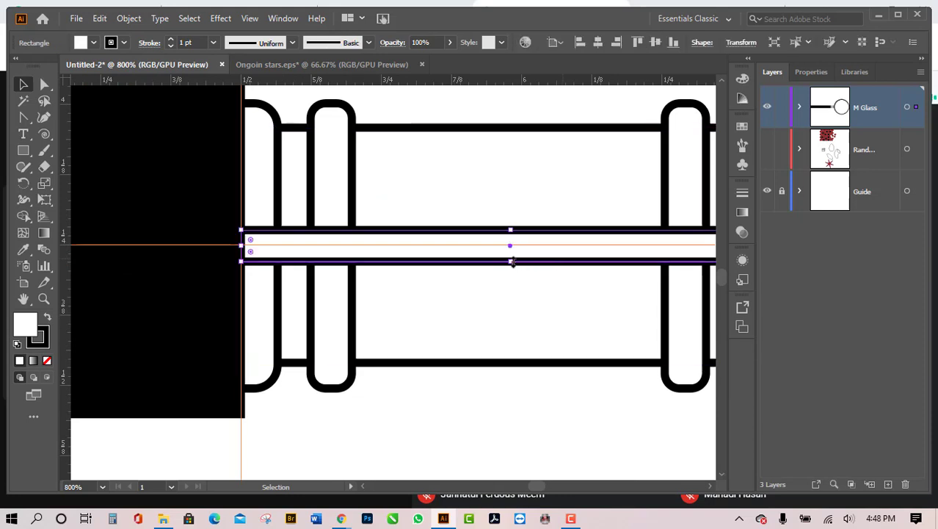
drag(512, 261, 512, 236)
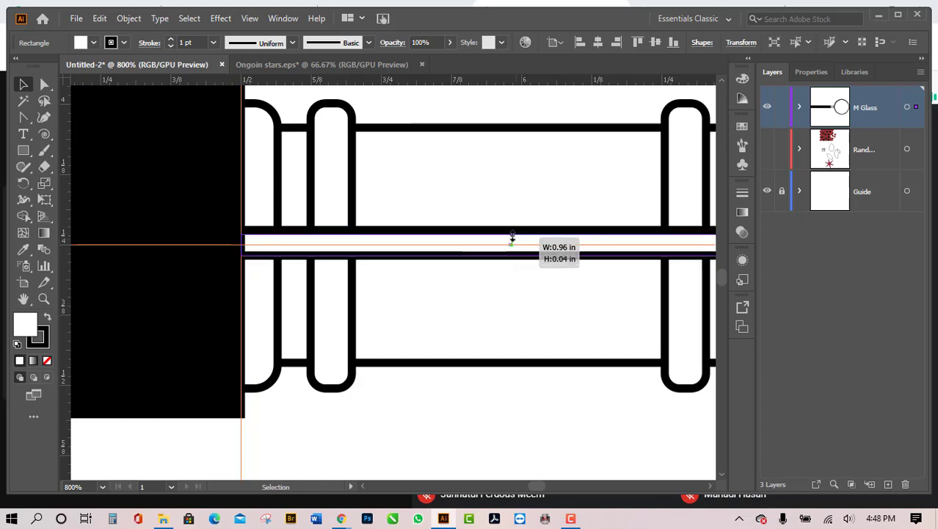
drag(512, 237, 511, 238)
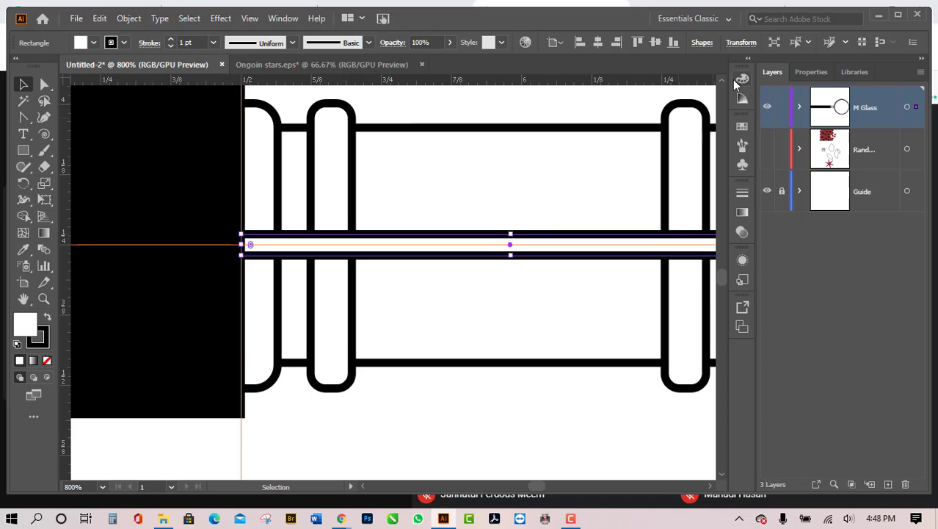
click(740, 42)
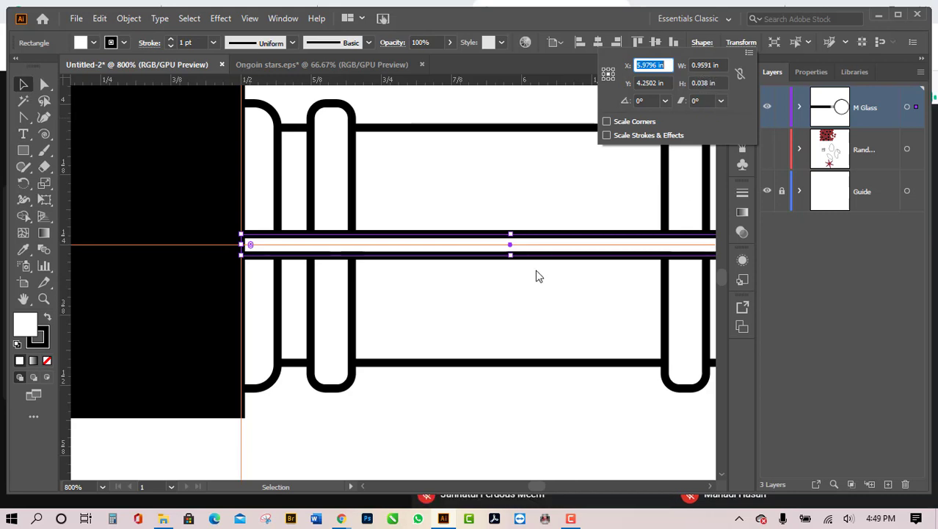
key(Escape)
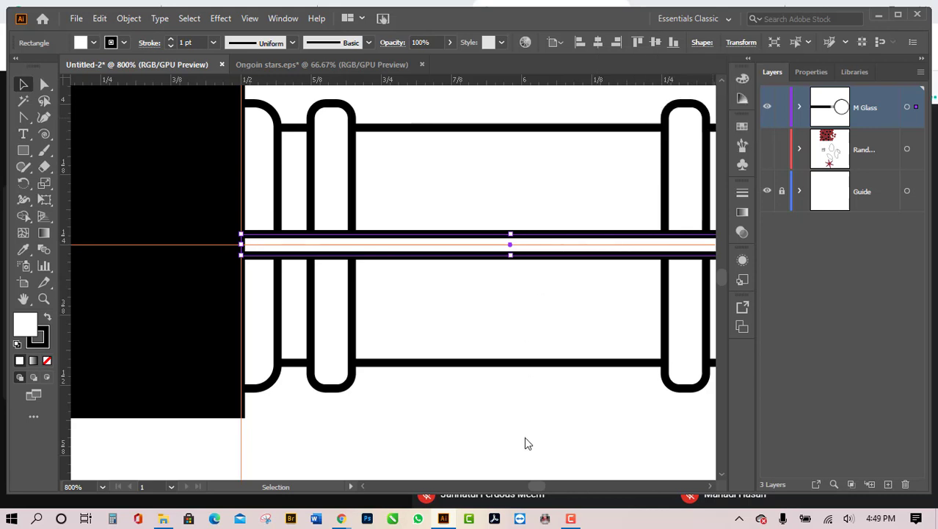
Step: Fill the thin bar running along the middle of the neck with black
click(520, 439)
click(532, 263)
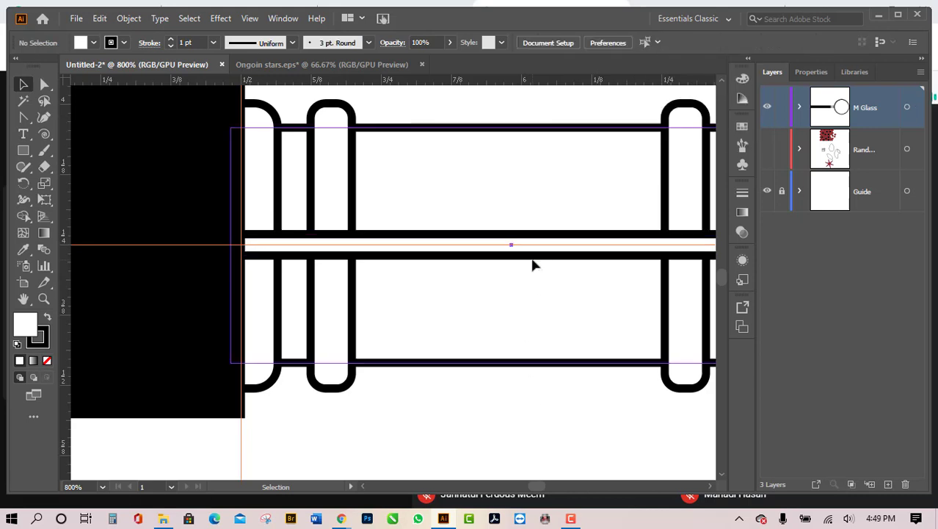
click(506, 400)
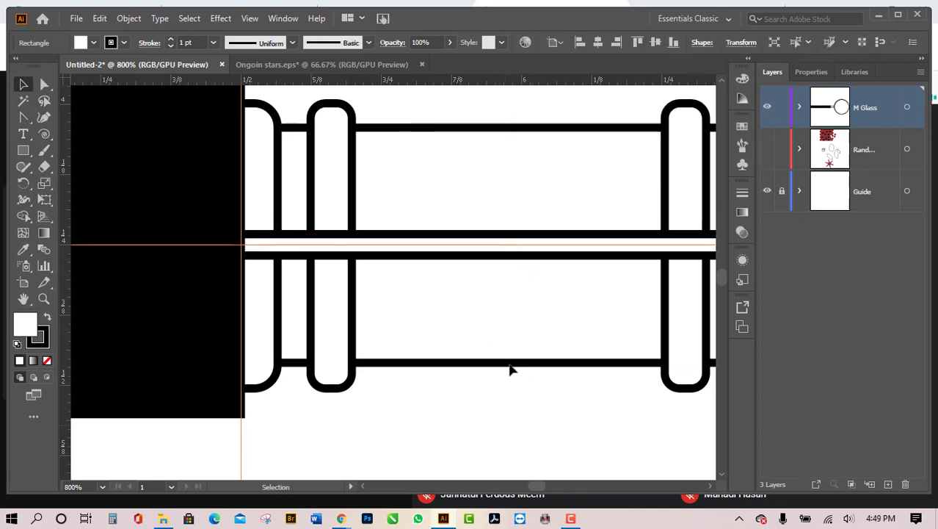
click(518, 260)
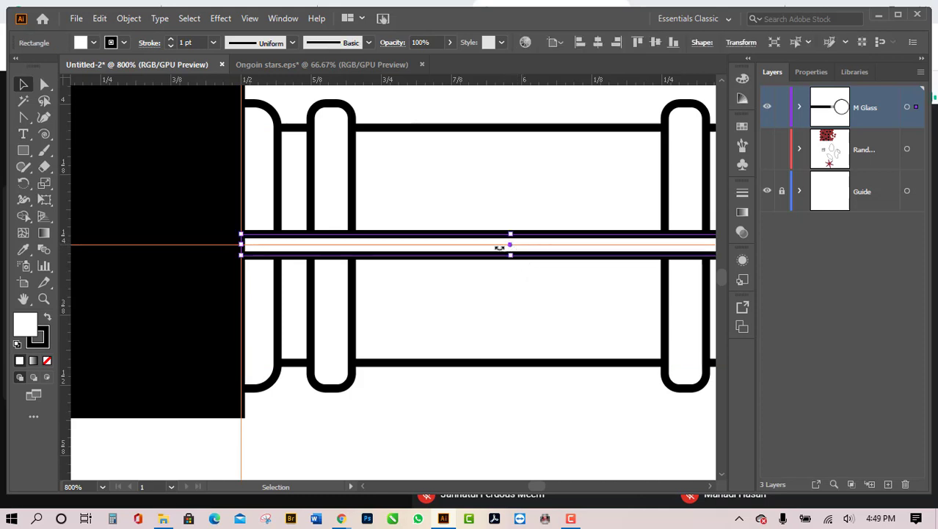
scroll(499, 354, down, 3)
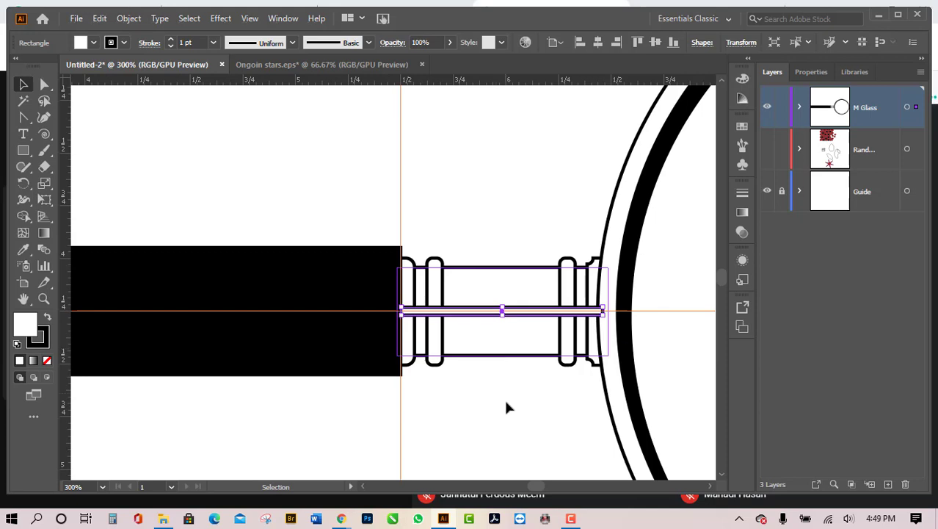
scroll(456, 322, up, 3)
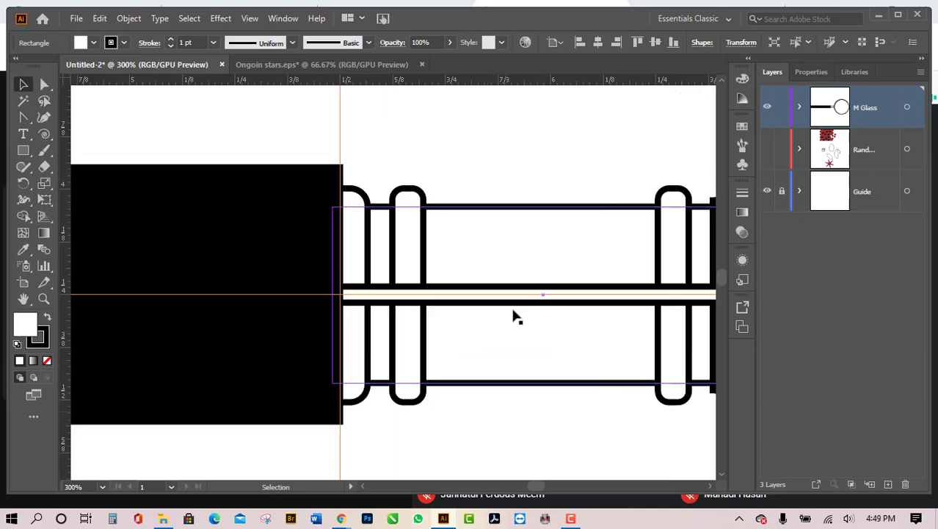
click(516, 312)
click(520, 307)
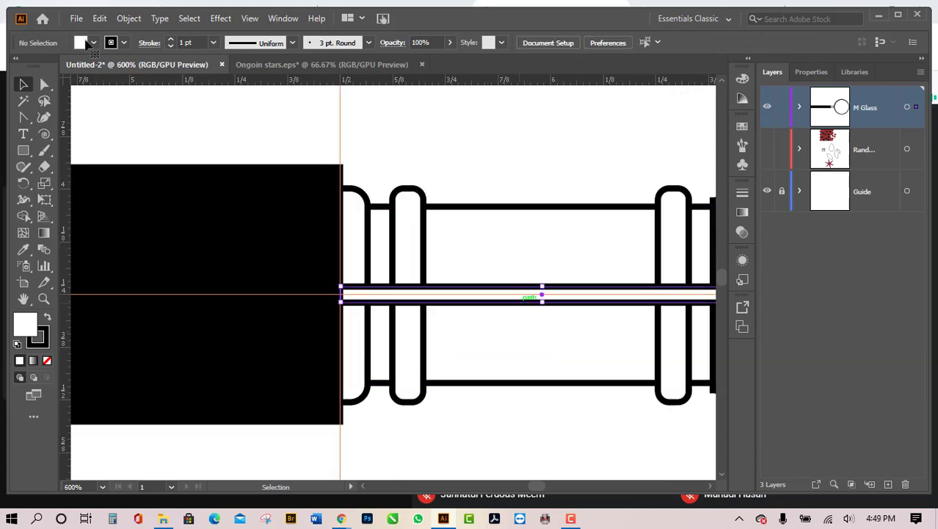
click(87, 43)
click(37, 64)
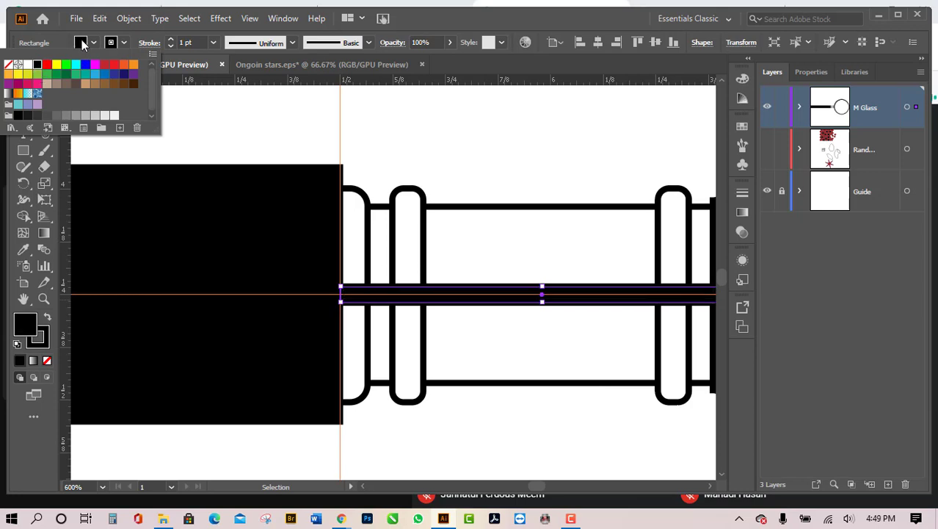
click(94, 44)
click(485, 451)
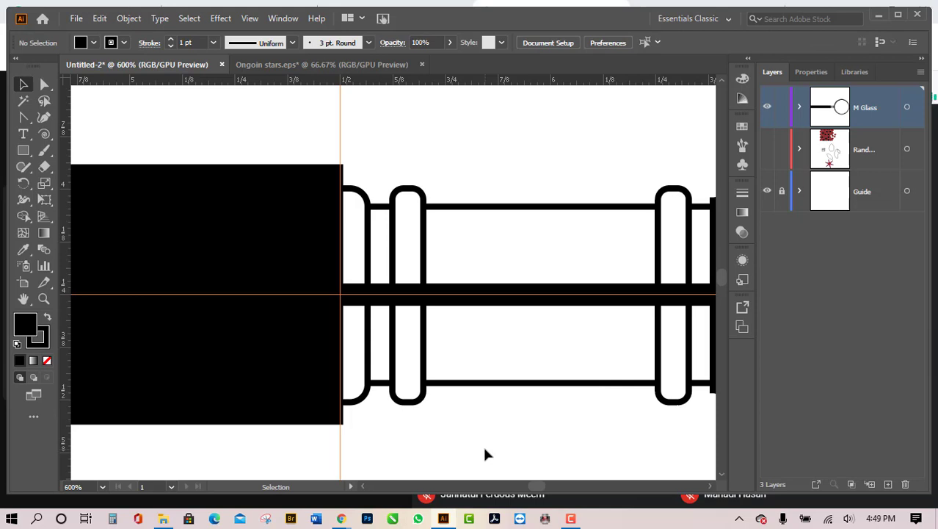
Step: Examine the neck details of the finished magnifying glass in Ongoin stars.eps and return to the Untitled-2 drawing
click(323, 65)
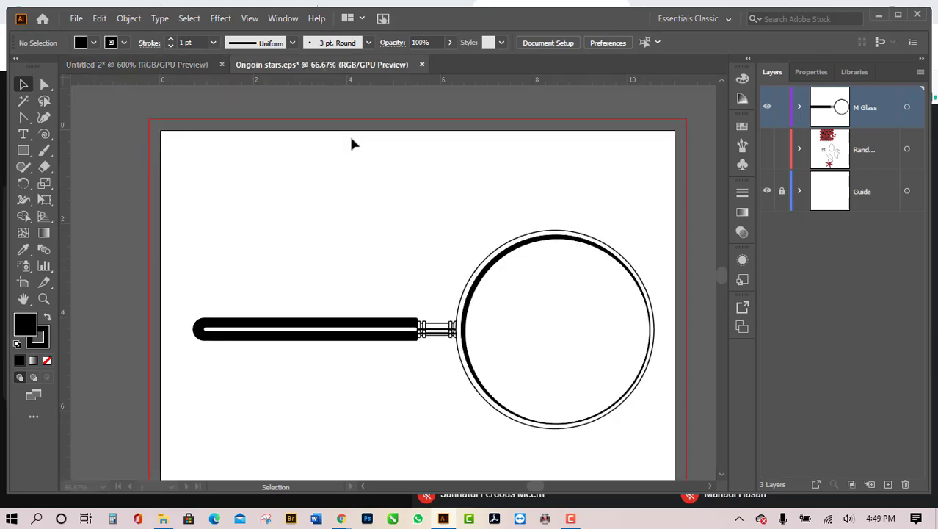
scroll(482, 368, up, 3)
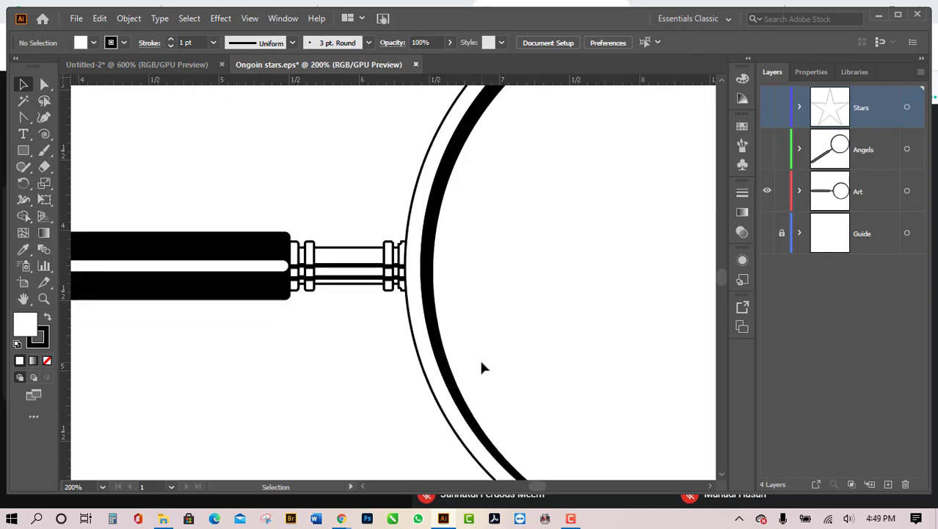
click(181, 63)
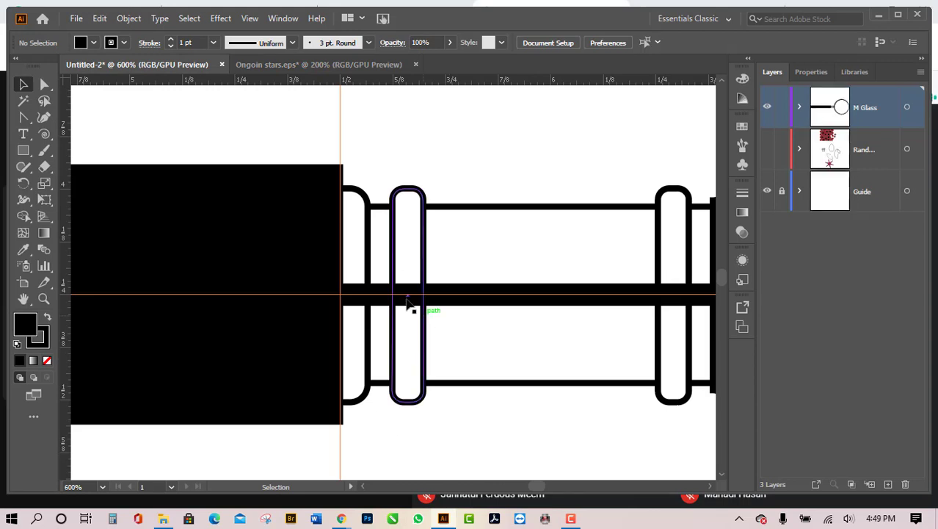
Step: Draw a small black rectangular block across the handle-end collar, standing on the horizontal guide and rising above the central bar
scroll(407, 303, up, 2)
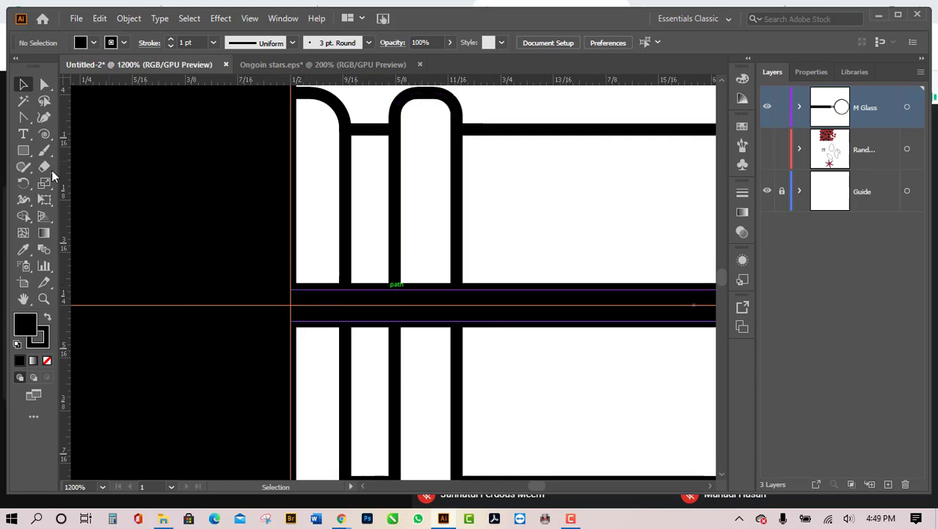
click(23, 151)
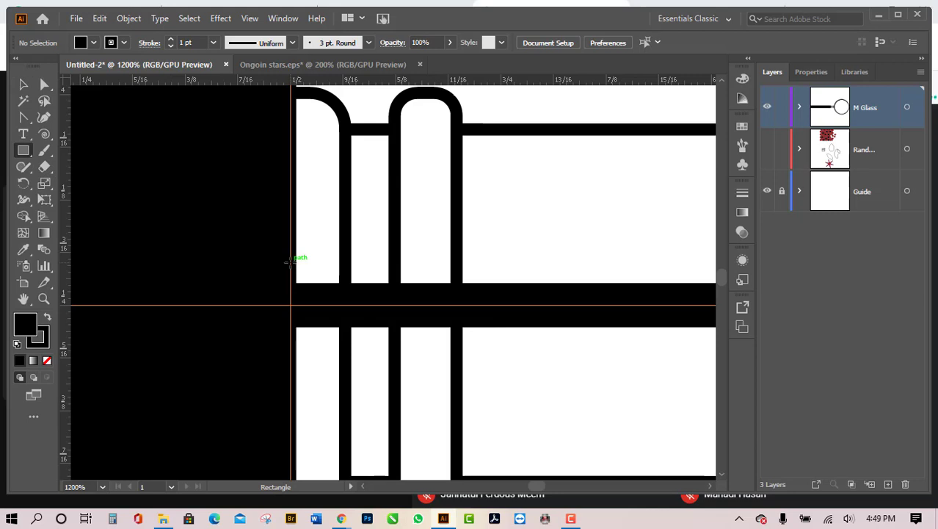
drag(292, 262, 348, 304)
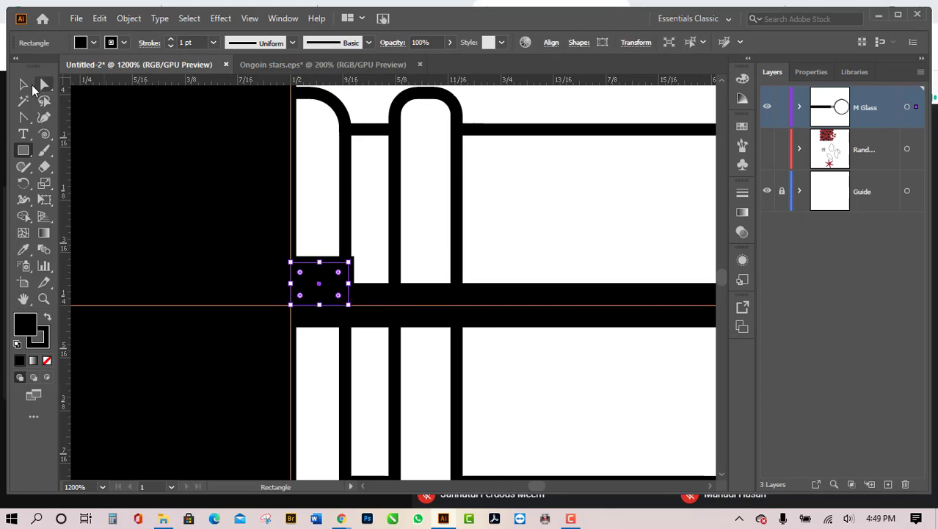
click(23, 85)
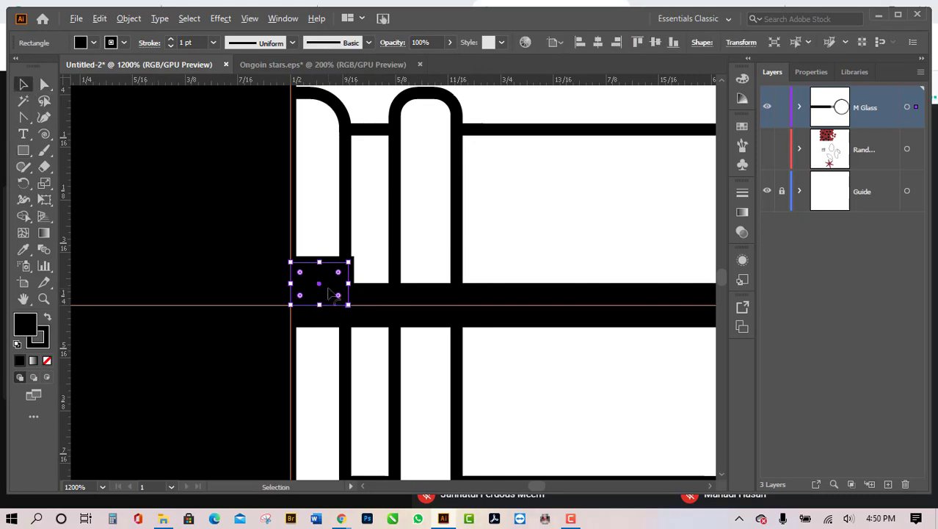
Step: Duplicate the small black block horizontally onto the neighbouring rounded band of the neck
click(324, 441)
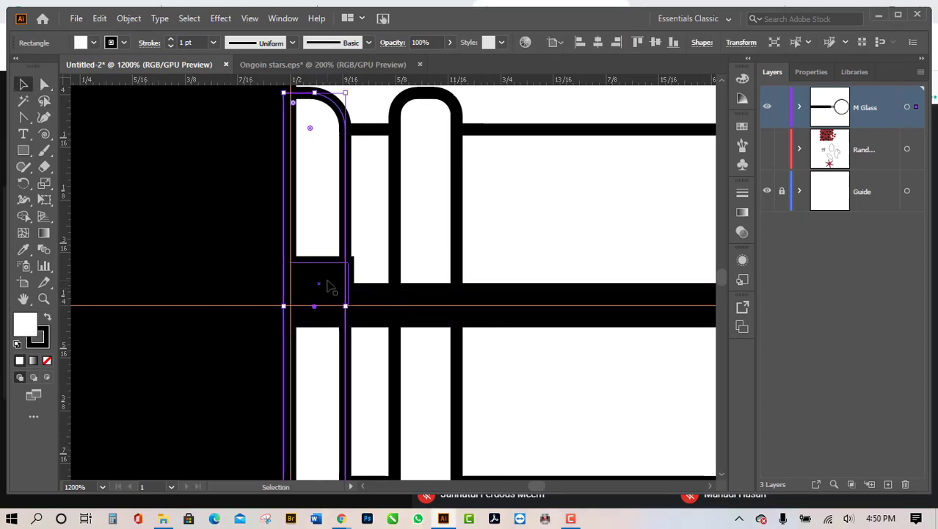
click(329, 286)
drag(333, 283, 438, 280)
click(559, 243)
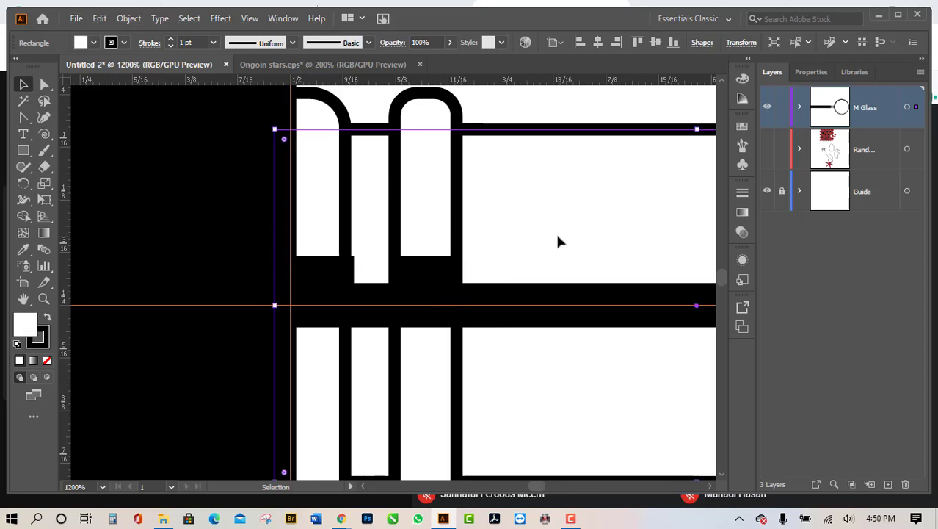
scroll(226, 361, down, 3)
click(323, 416)
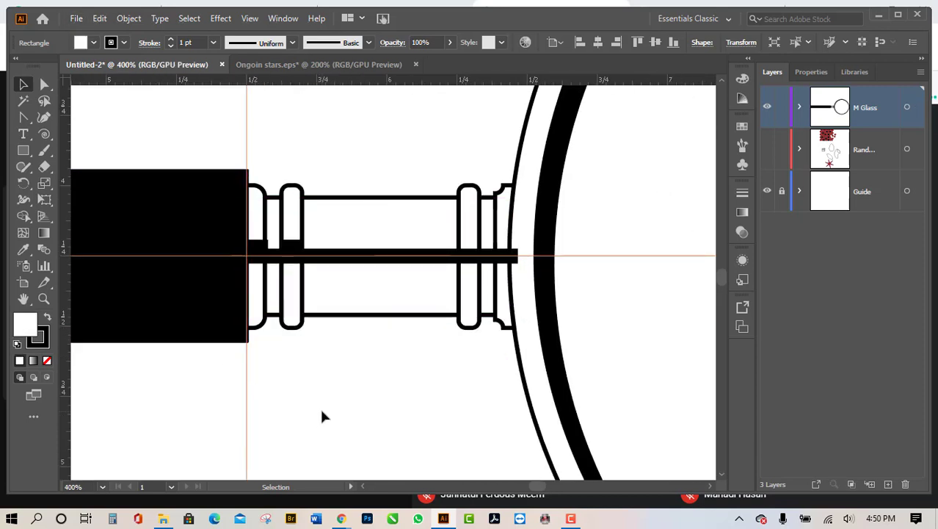
Step: Remove the stroke from the black block on the handle-end collar, leaving only its black fill
scroll(279, 302, up, 3)
drag(234, 266, 294, 268)
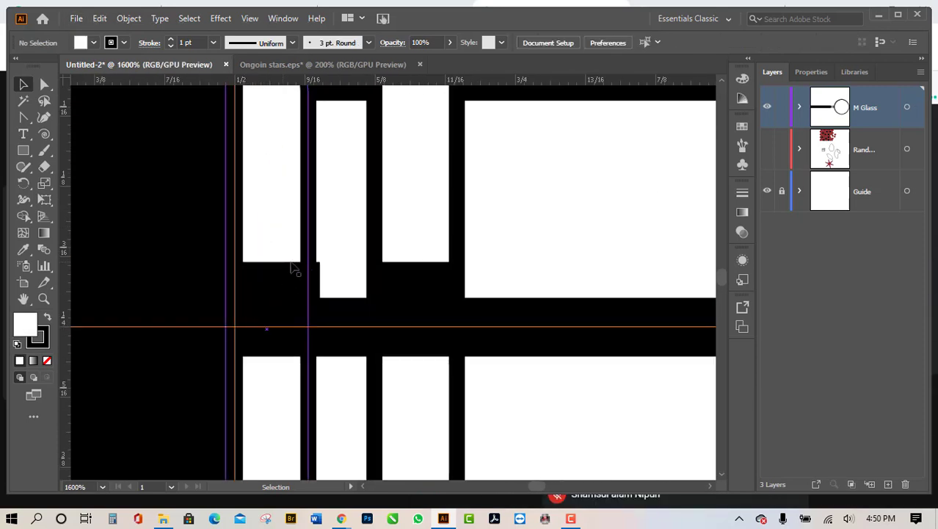
click(319, 269)
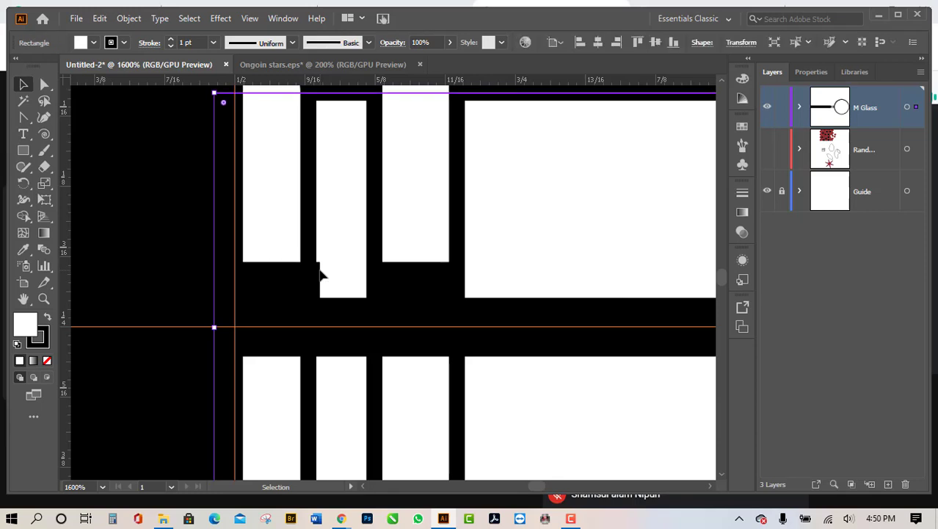
click(271, 272)
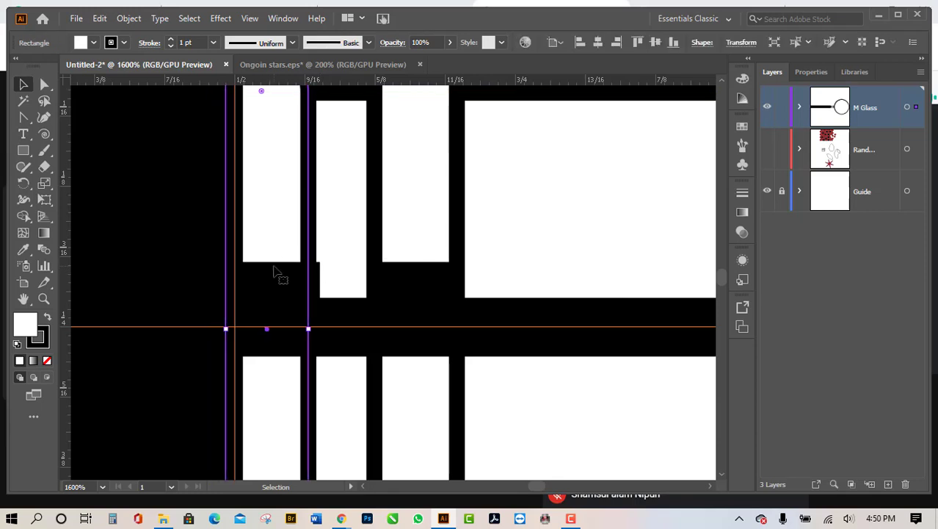
click(319, 268)
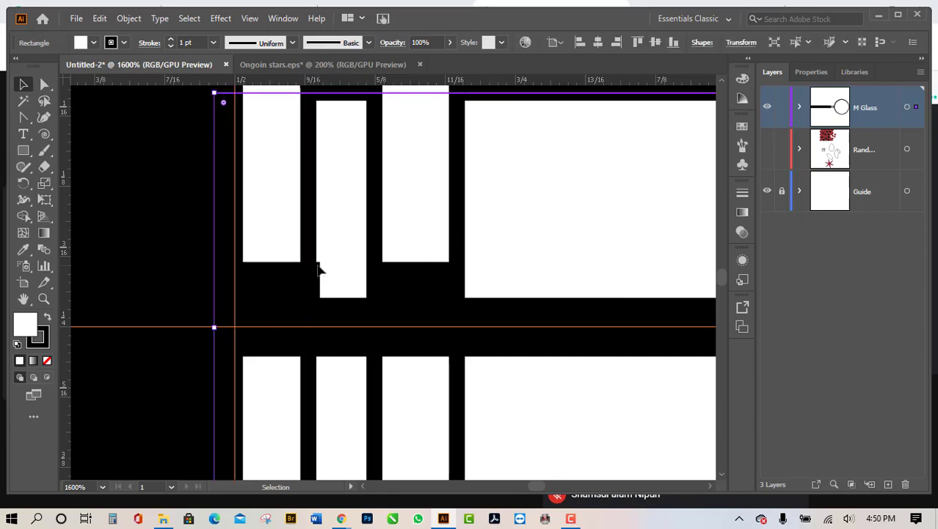
click(273, 274)
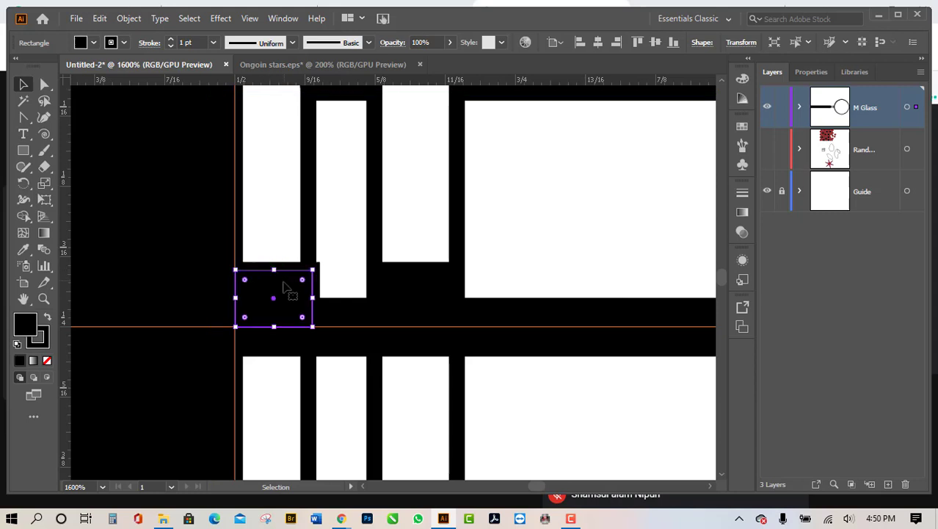
click(124, 43)
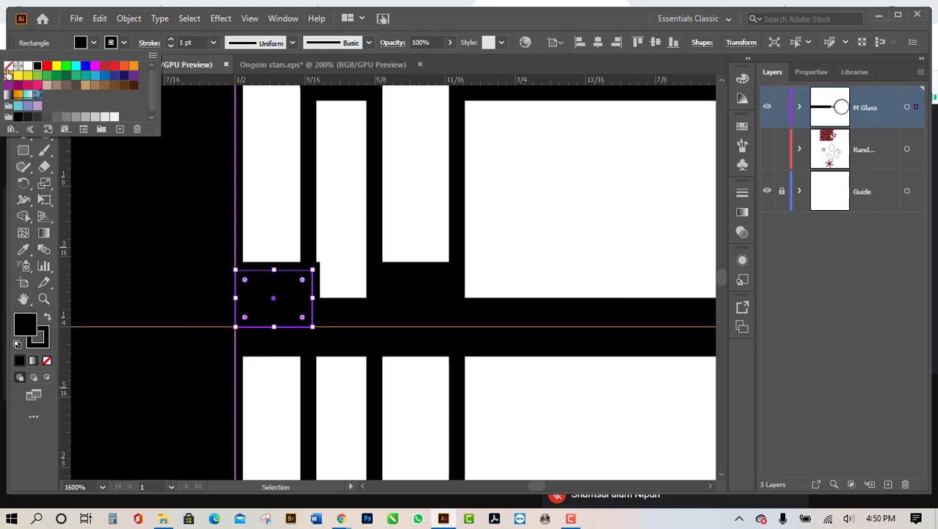
click(8, 67)
click(118, 41)
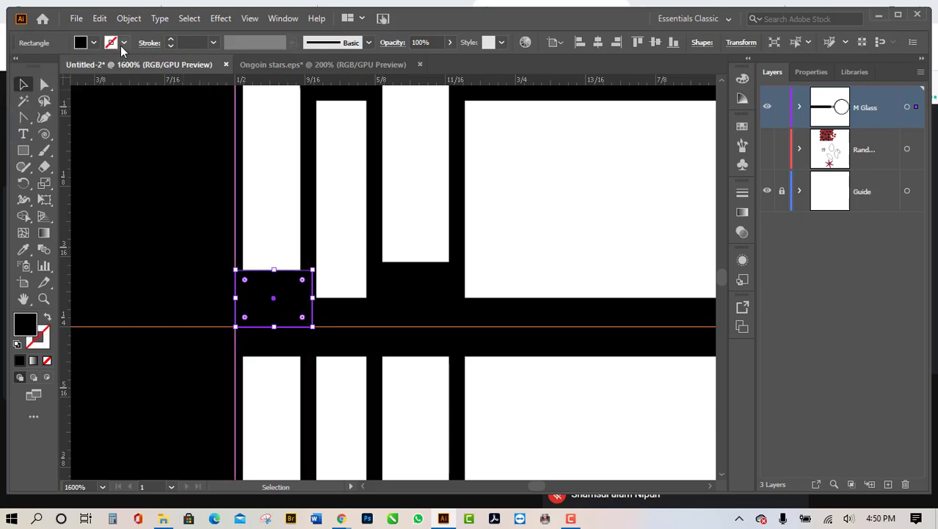
Step: Set the stroke of the copied block on the second band to none
click(433, 277)
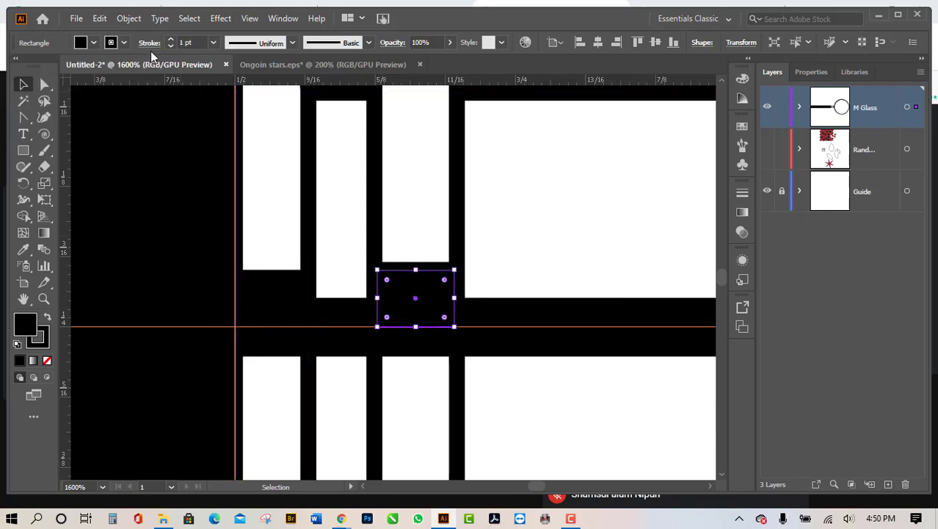
click(124, 43)
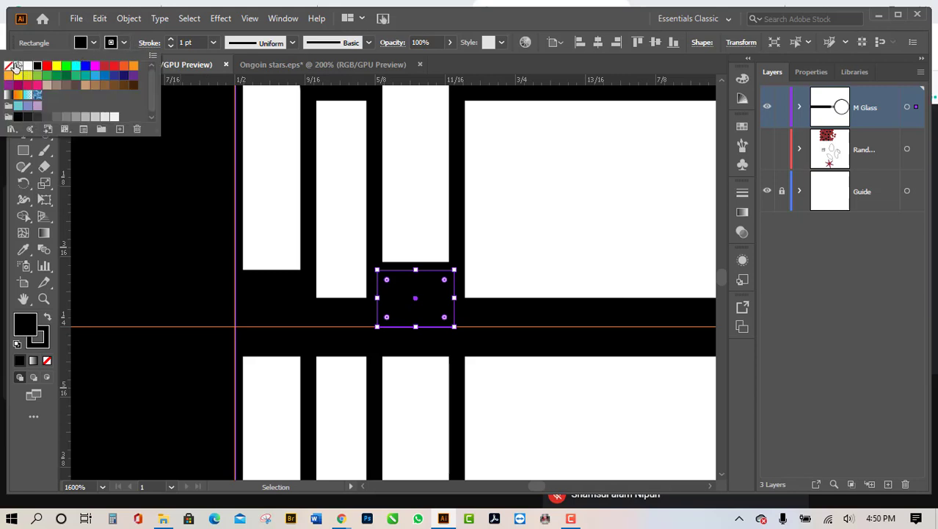
click(10, 68)
click(127, 49)
scroll(535, 376, down, 3)
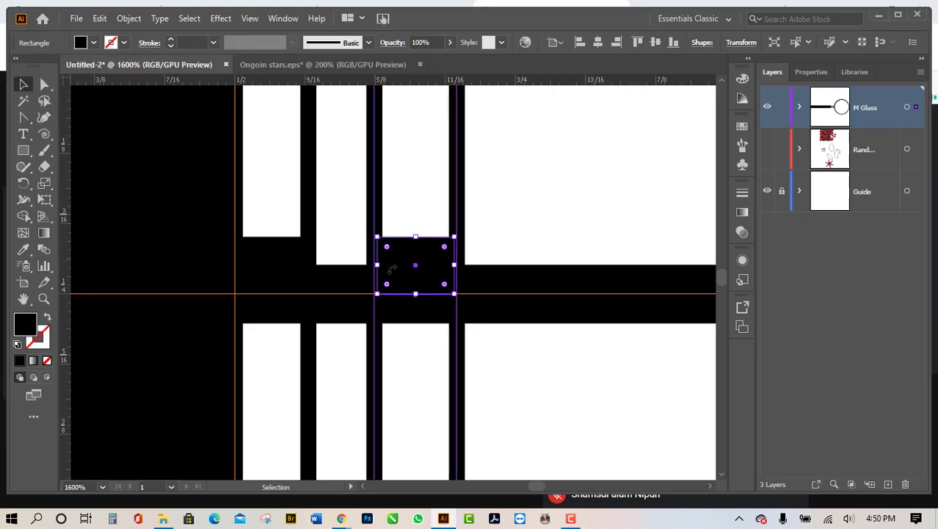
scroll(535, 377, down, 4)
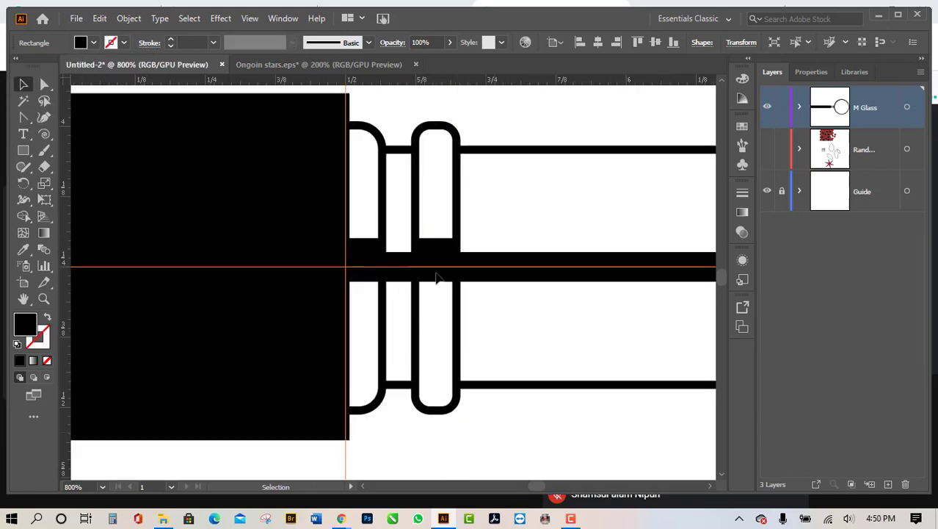
Step: Duplicate the two strokeless black blocks together onto the band and collar at the lens end of the neck
scroll(409, 249, up, 2)
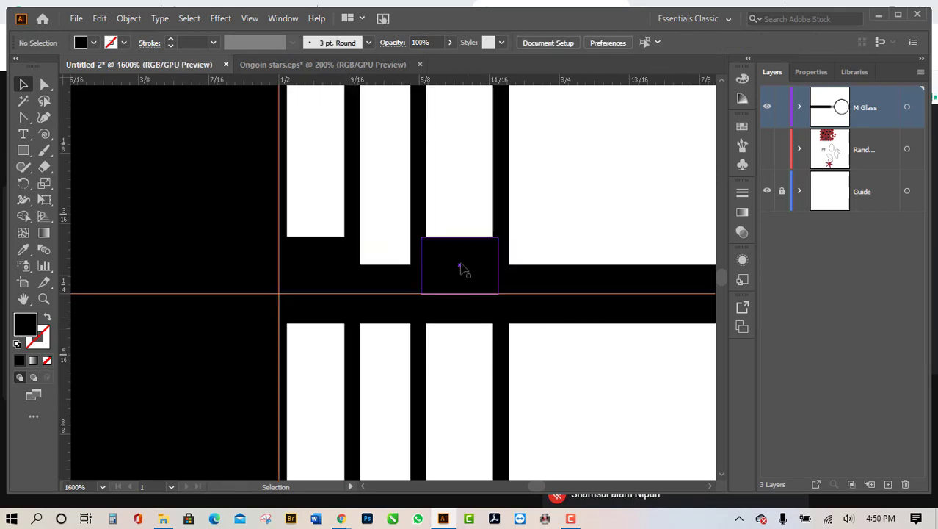
click(428, 288)
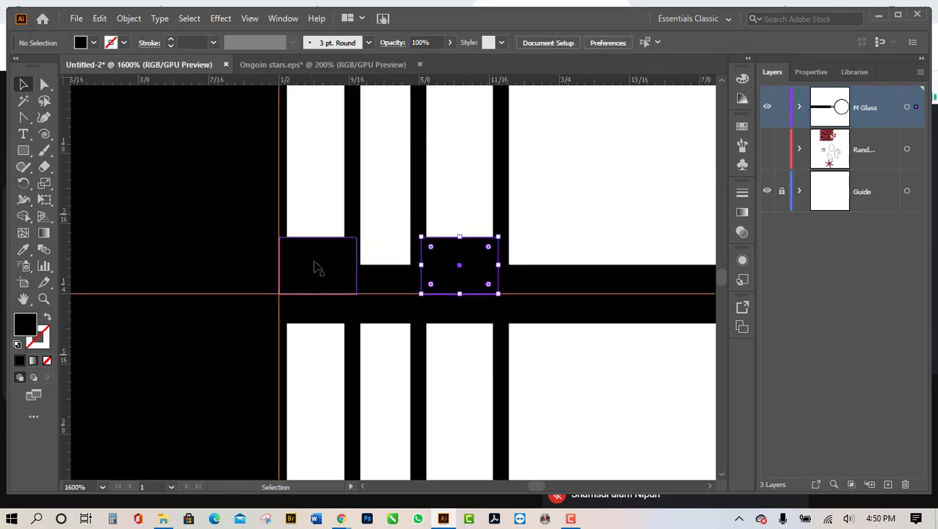
shift+click(317, 268)
scroll(308, 338, down, 3)
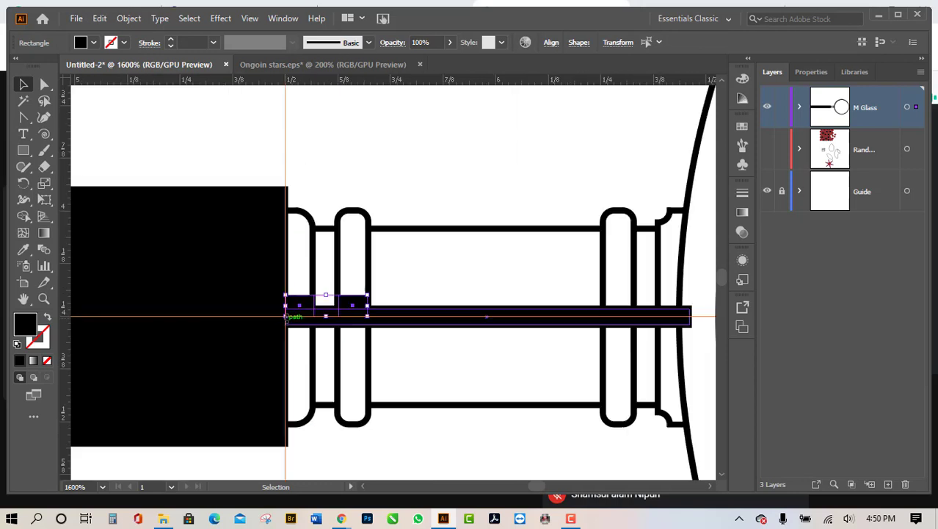
scroll(717, 297, up, 3)
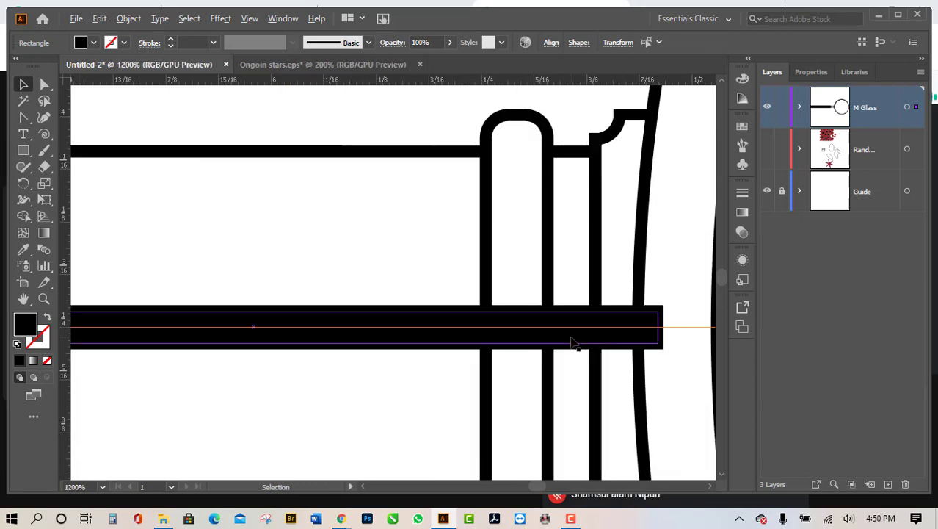
scroll(576, 340, down, 1)
shift+click(195, 323)
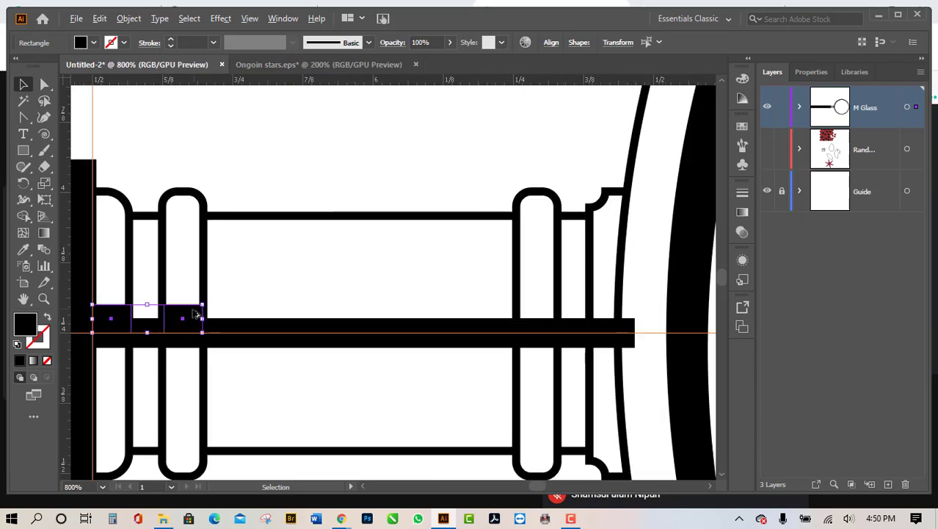
drag(192, 316, 618, 353)
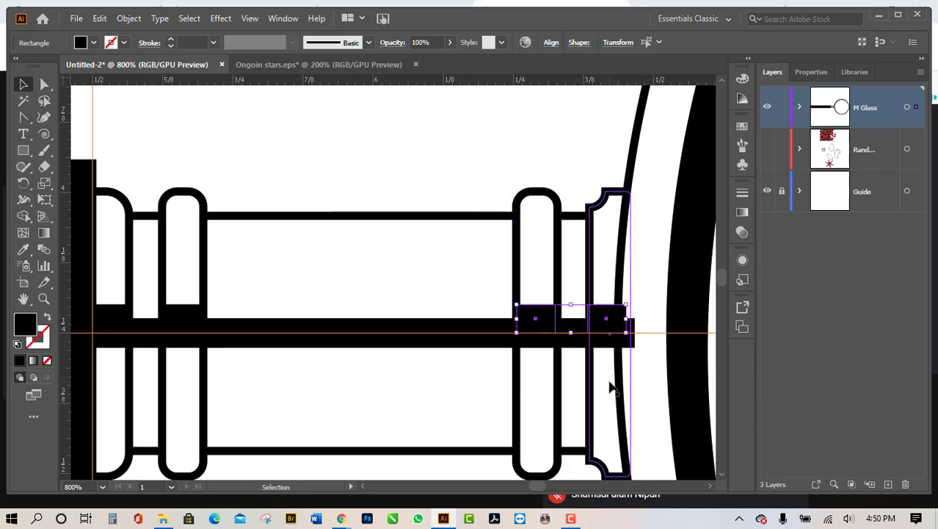
Step: Undo the last duplication and copy the two handle-end blocks again onto the lens-end band and collar
scroll(609, 390, down, 3)
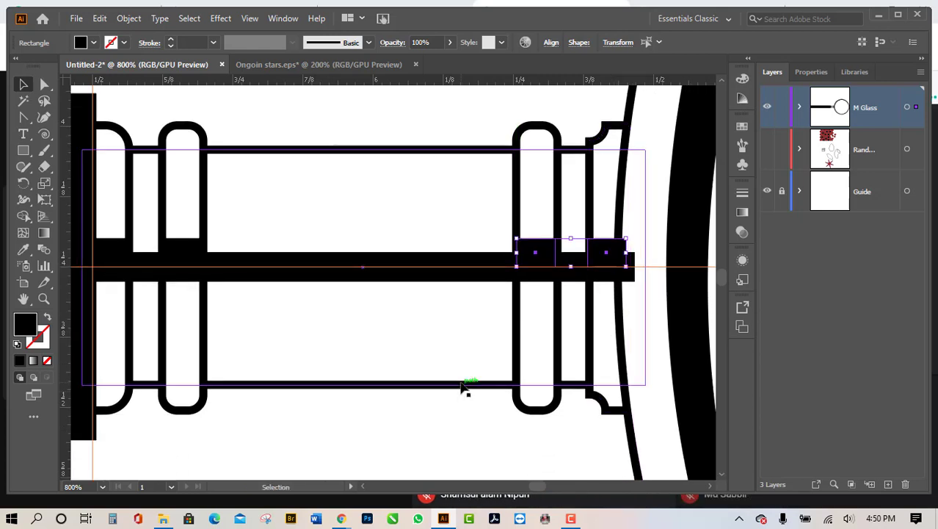
scroll(570, 360, down, 1)
scroll(503, 377, down, 2)
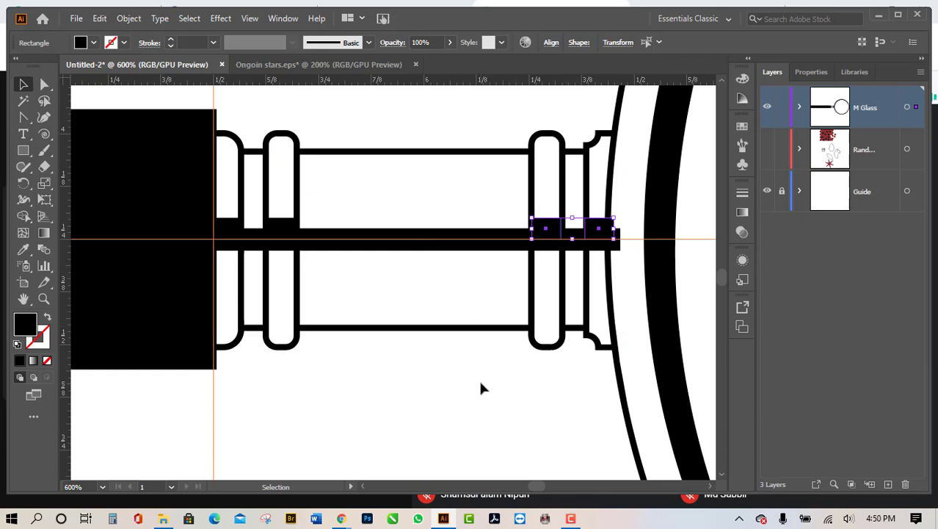
click(293, 229)
key(a)
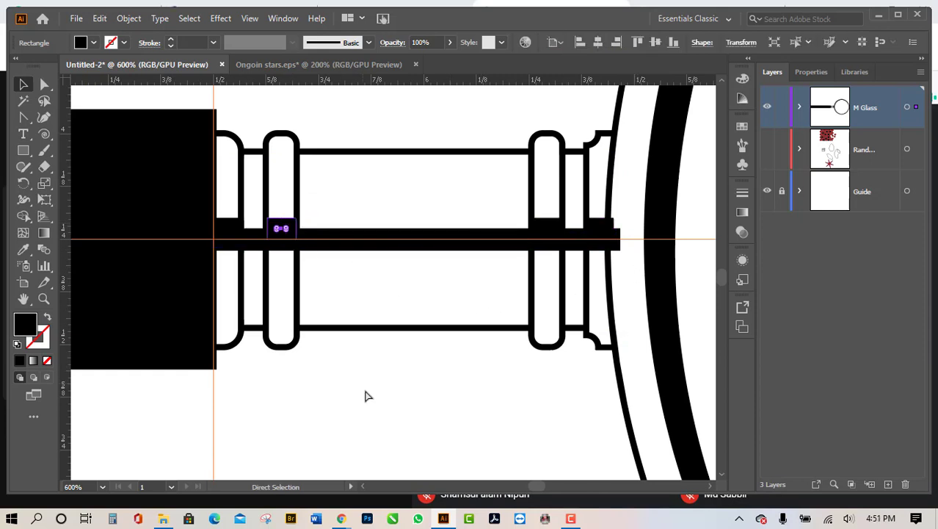
key(ctrl+z)
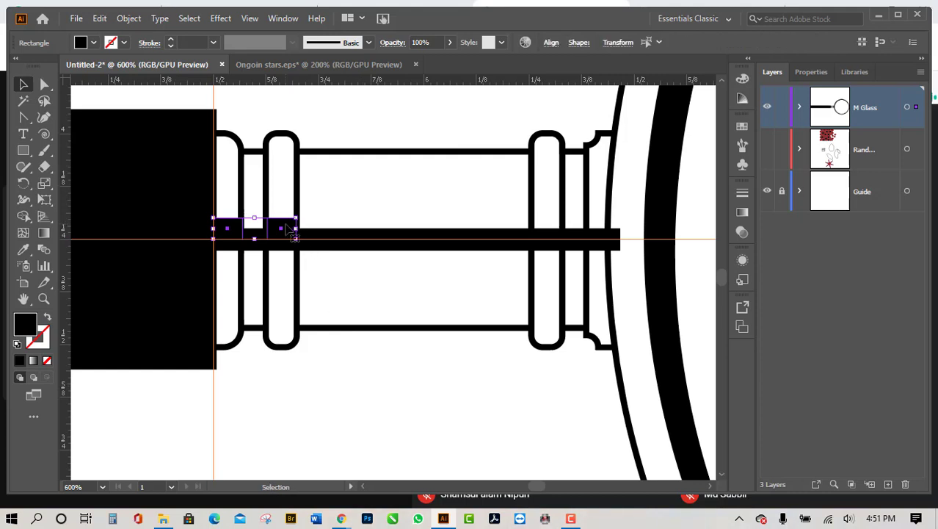
drag(293, 228, 606, 250)
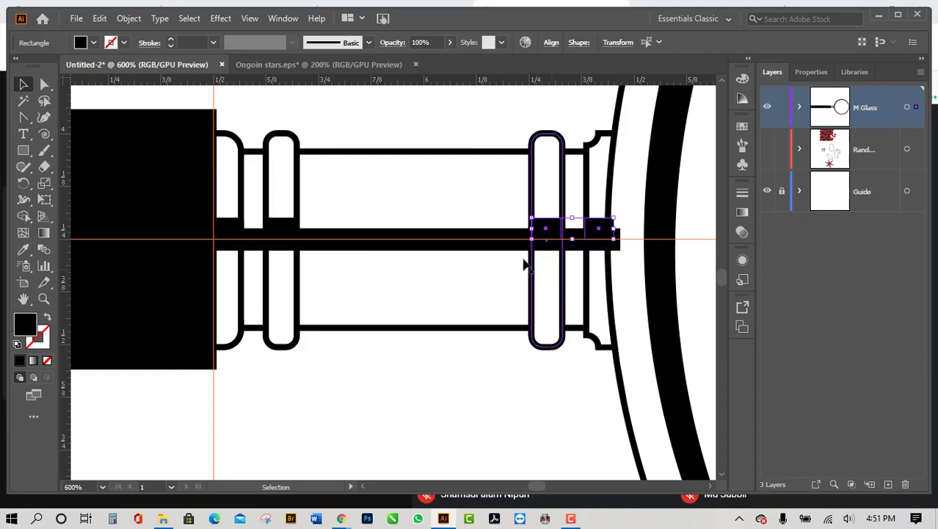
Step: Move all four black blocks together with the long black bar straight down into the lower half of the neck
shift+click(339, 237)
shift+click(304, 222)
shift+click(292, 229)
shift+click(248, 234)
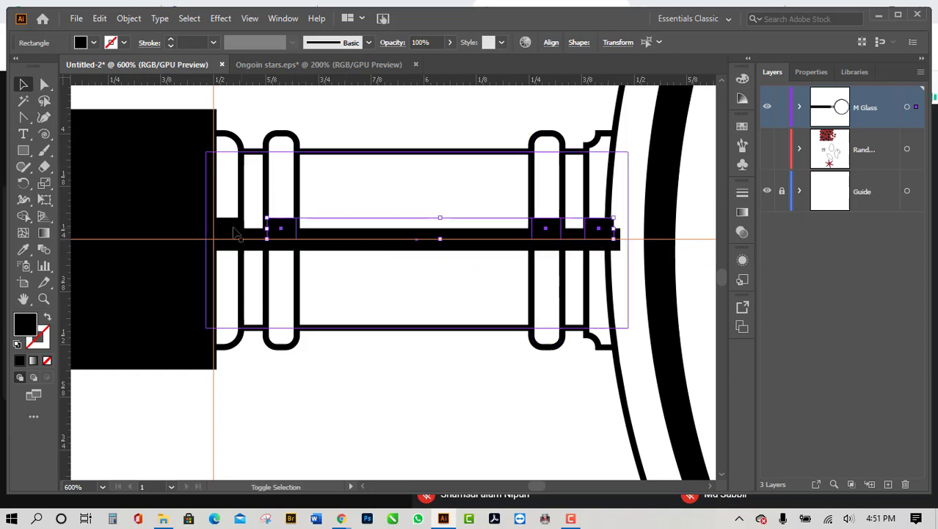
shift+click(238, 232)
shift+click(238, 232)
shift+click(435, 255)
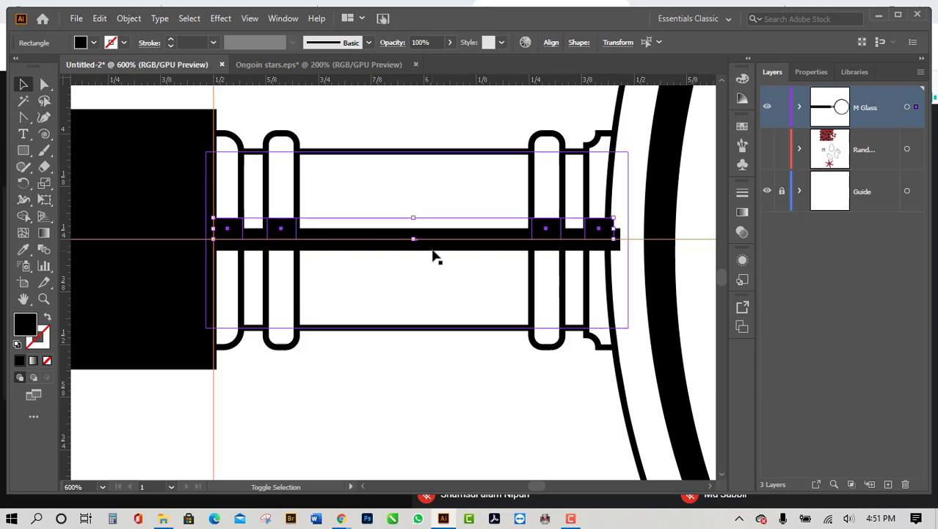
shift+click(436, 252)
shift+click(435, 255)
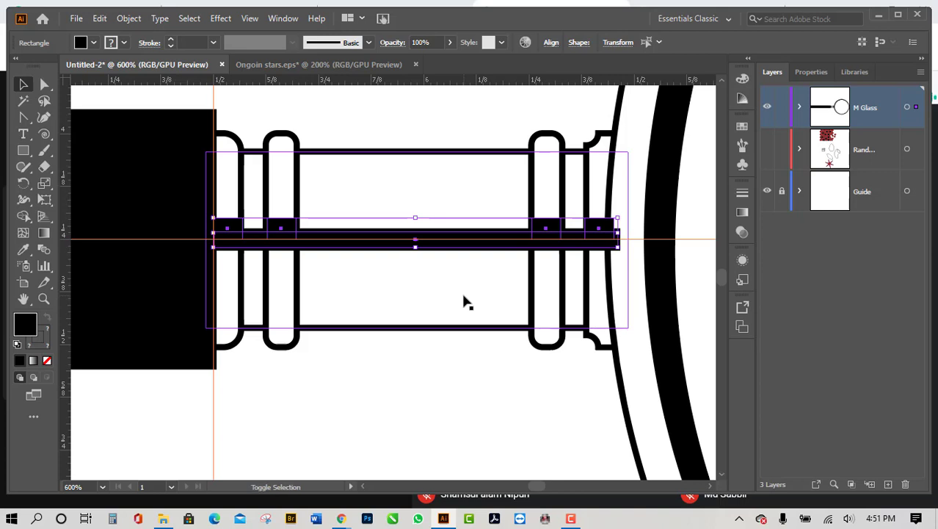
key(ctrl+z)
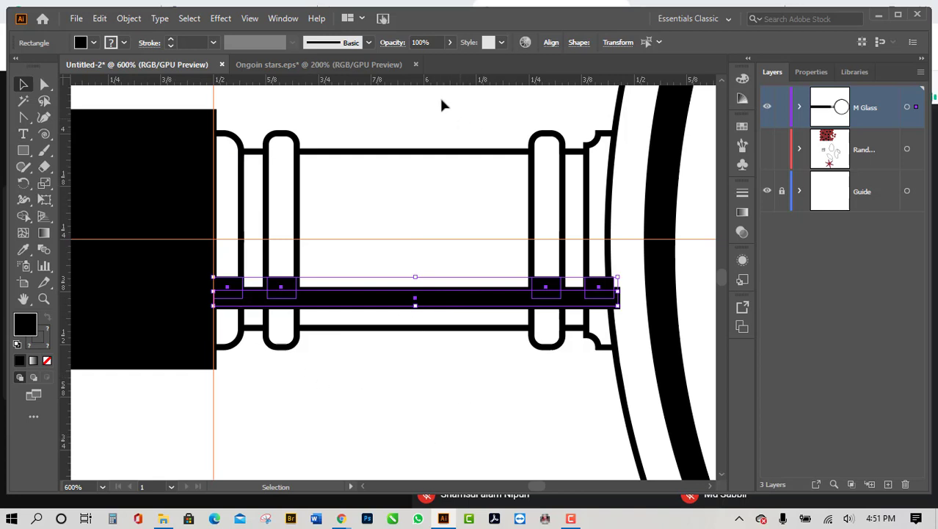
Step: Check the position of the neck bars in Ongoin stars.eps and go back to the Untitled-2 drawing
click(352, 67)
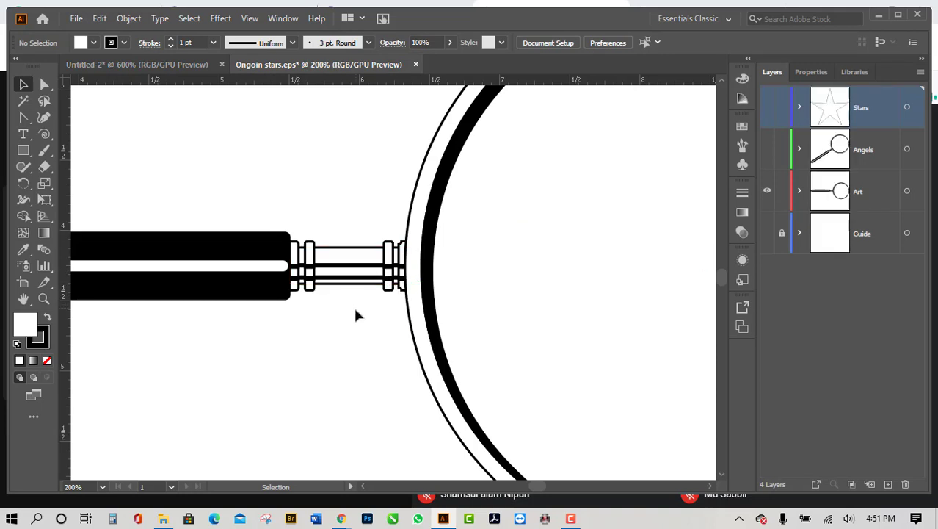
click(179, 66)
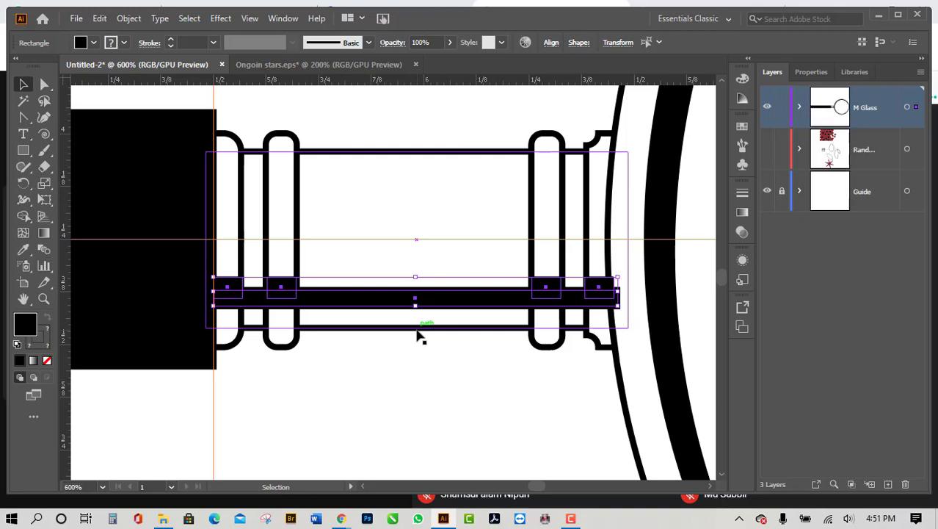
Step: Duplicate the lower long black bar and its four blocks straight up, aligning the copied bar's lower edge with the horizontal centre guide
drag(466, 299, 468, 240)
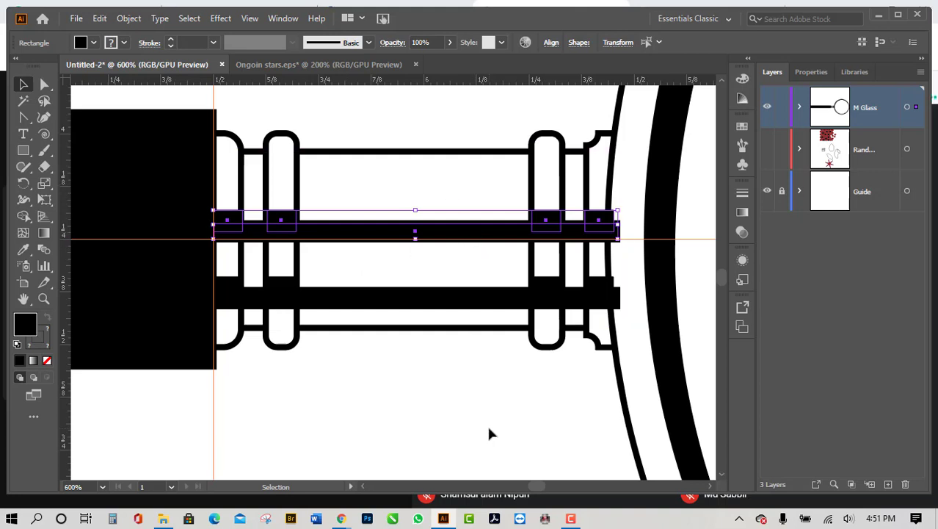
scroll(490, 434, down, 1)
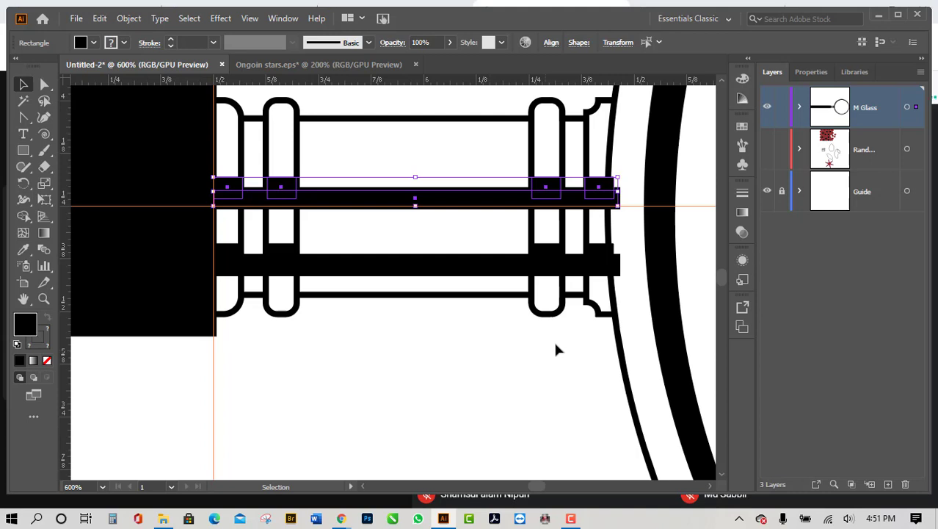
drag(602, 267, 602, 258)
click(537, 331)
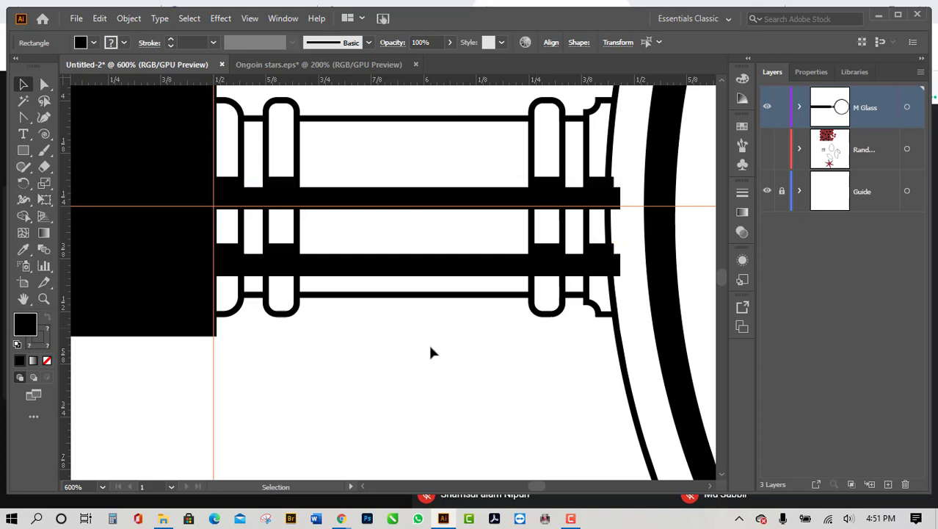
Step: Send both long black bars and the neck rectangle together to the back, behind the bands and collars
drag(430, 346, 405, 108)
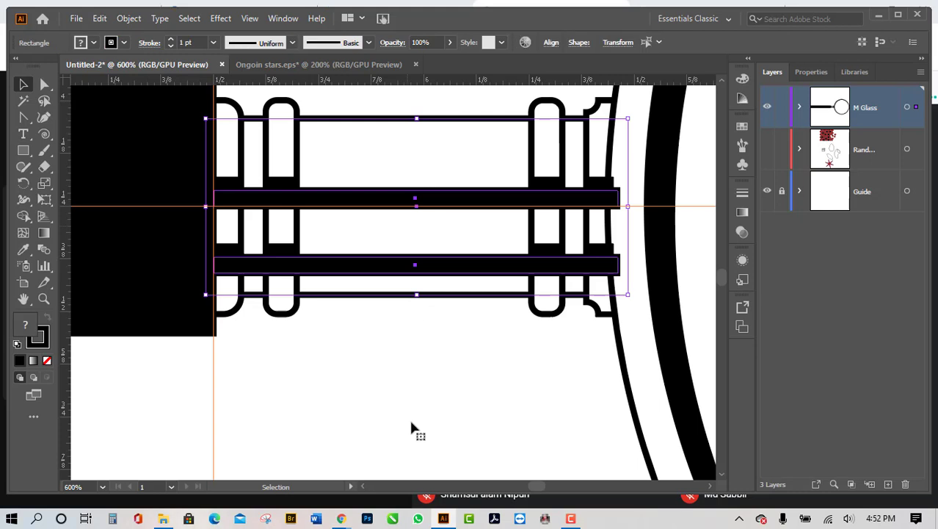
key(ctrl+h)
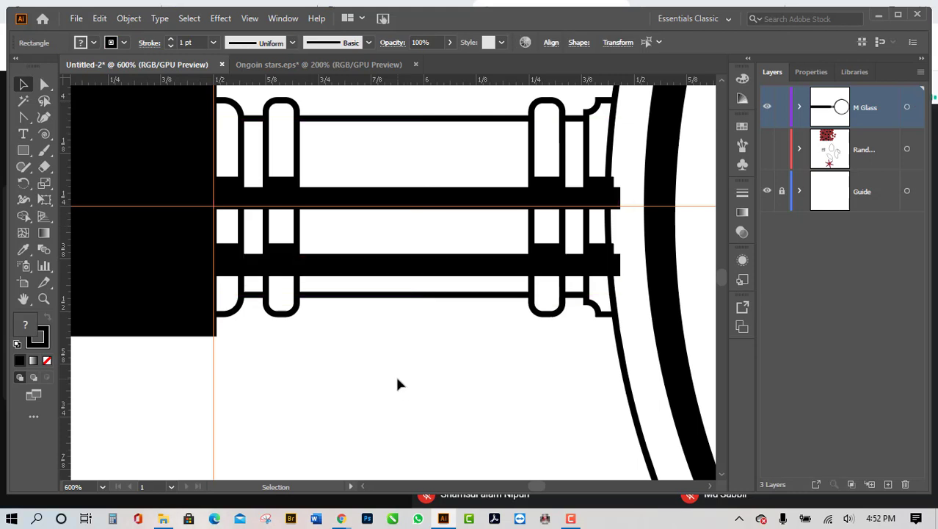
click(397, 384)
scroll(398, 383, up, 2)
click(413, 349)
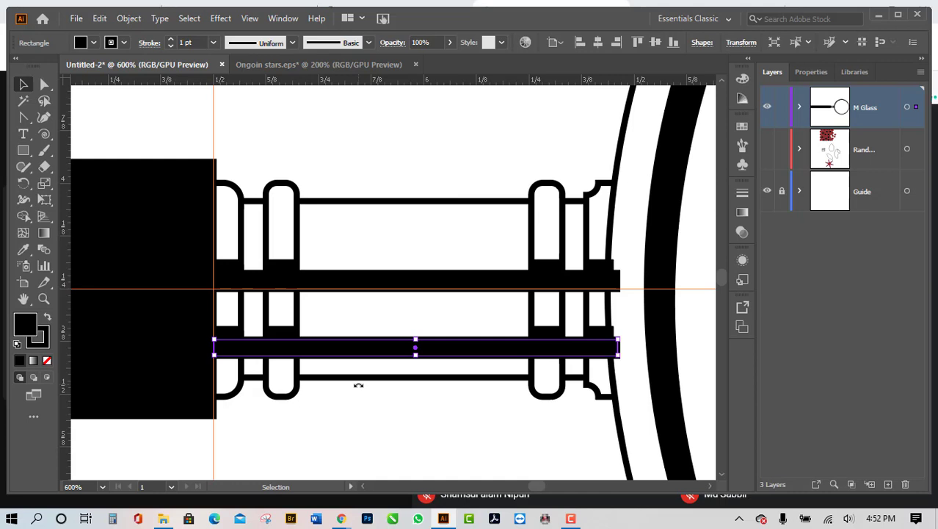
shift+click(380, 284)
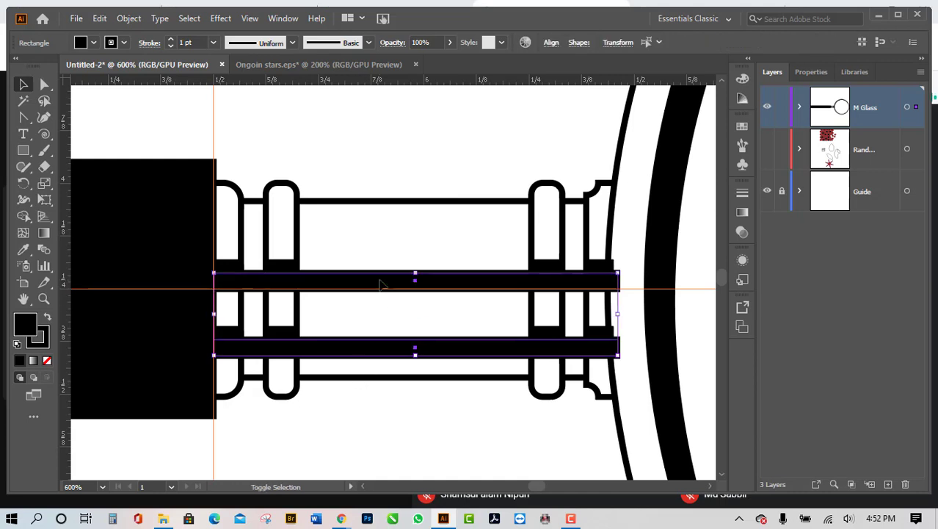
shift+click(399, 231)
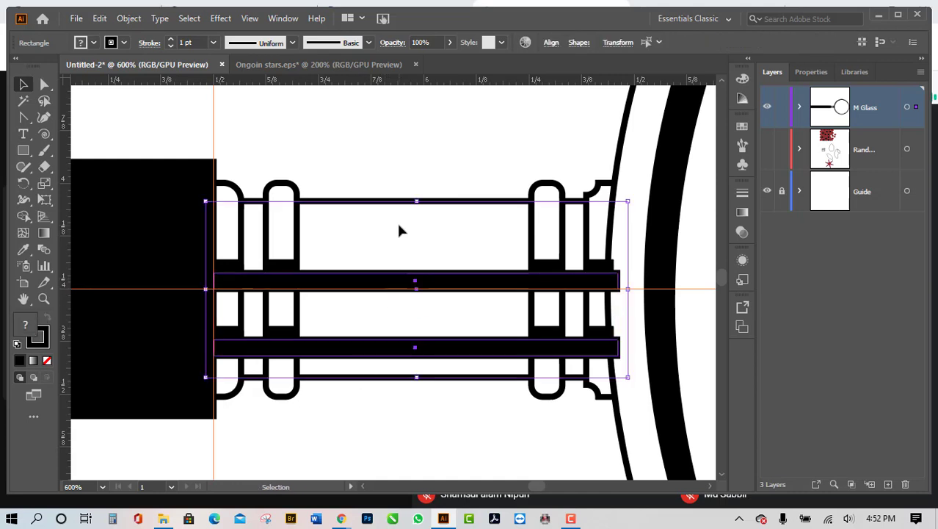
right_click(398, 226)
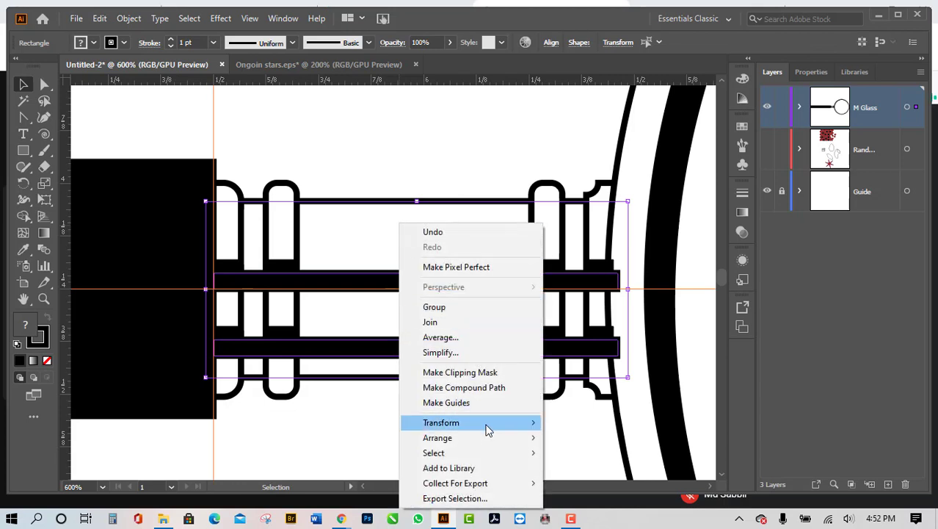
mouse_move(523, 439)
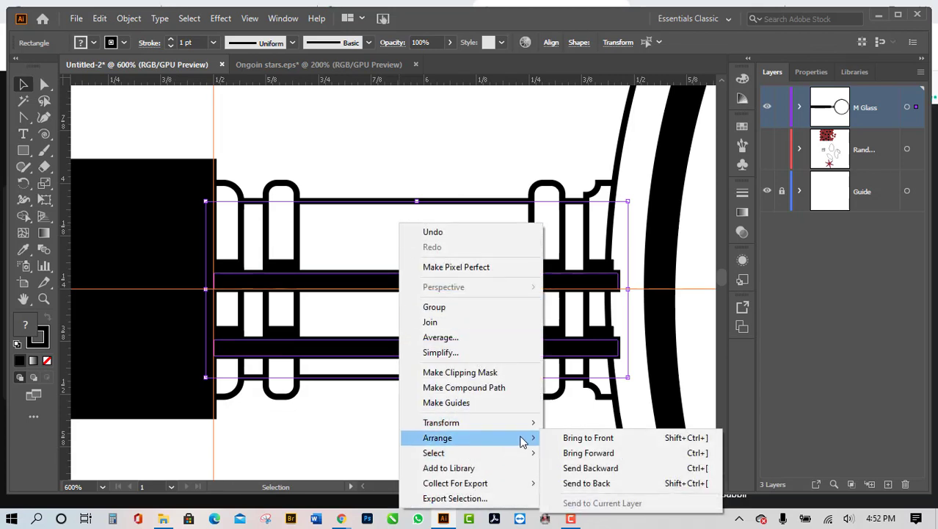
click(608, 483)
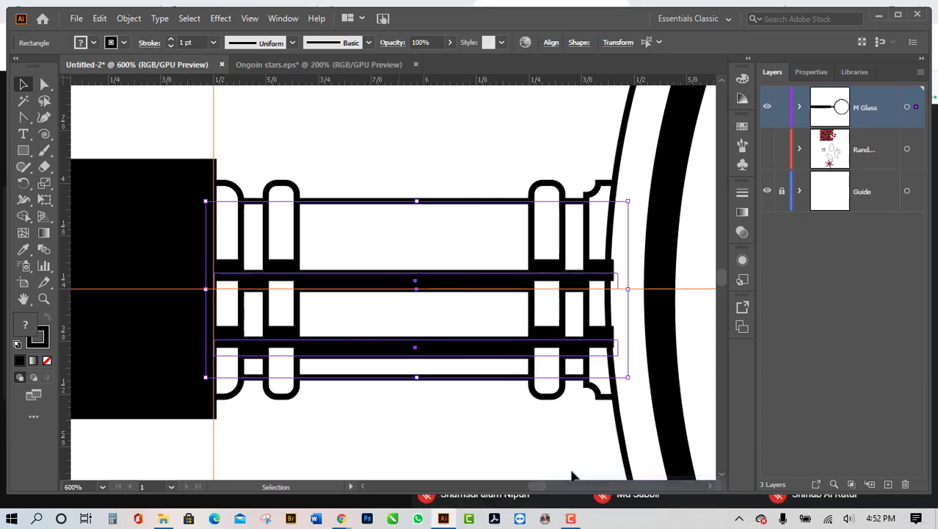
click(450, 436)
Step: Check how the long bars, the small black blocks and the neck rectangle sit in the stacking order
scroll(450, 437, down, 2)
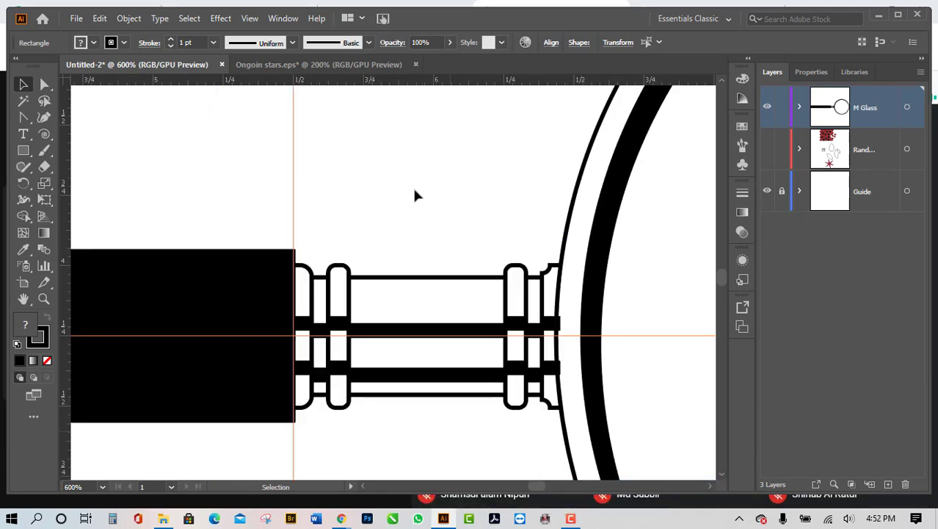
scroll(434, 392, up, 1)
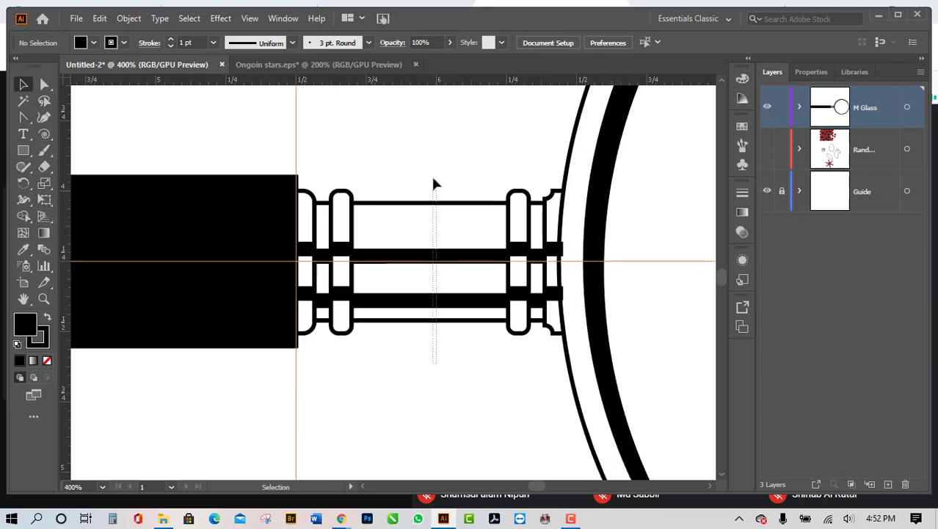
click(434, 217)
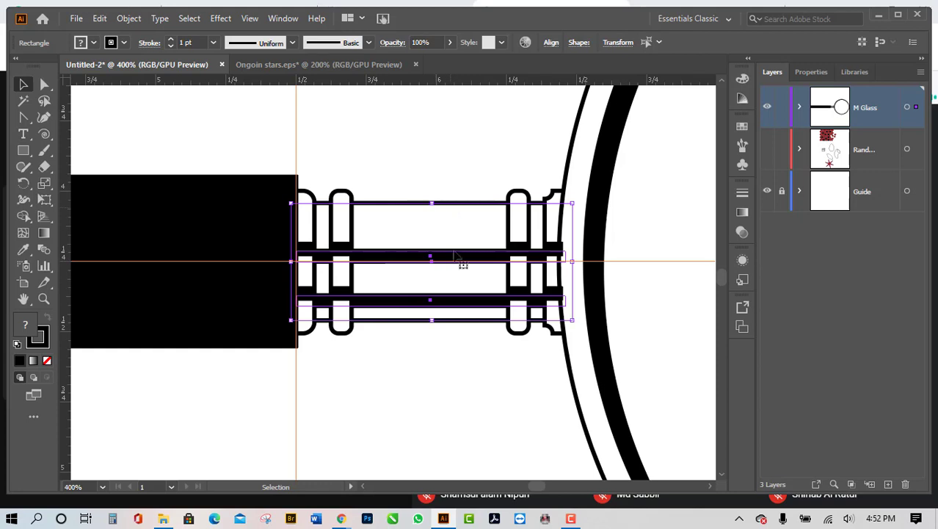
click(425, 386)
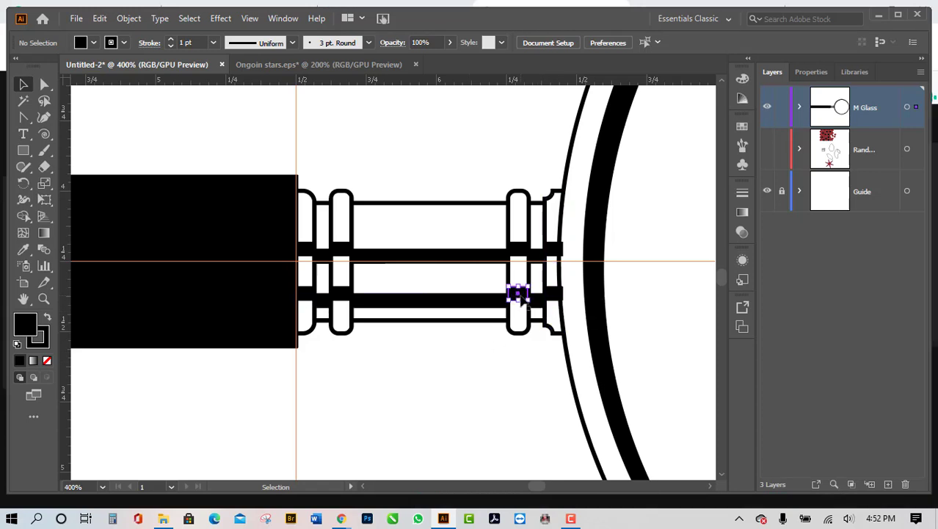
click(519, 249)
drag(518, 250, 554, 252)
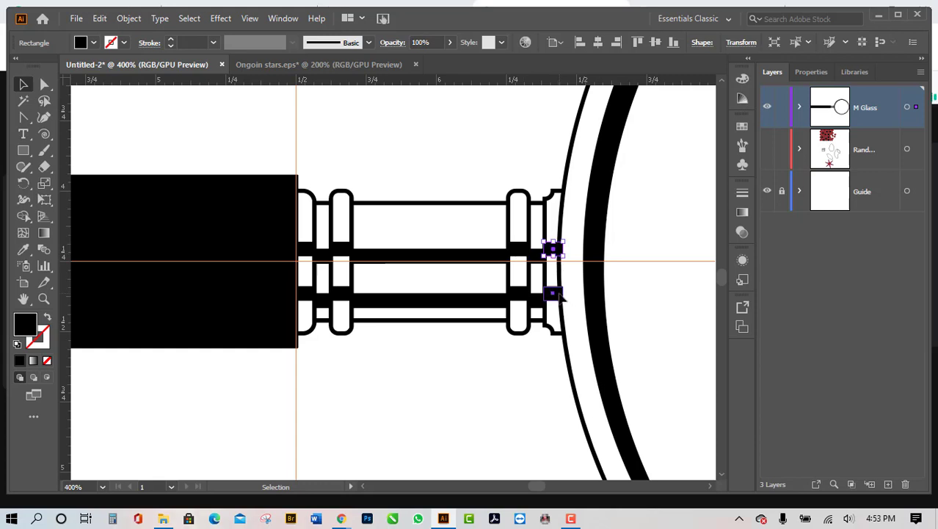
click(560, 295)
drag(411, 357, 406, 167)
key(ctrl+h)
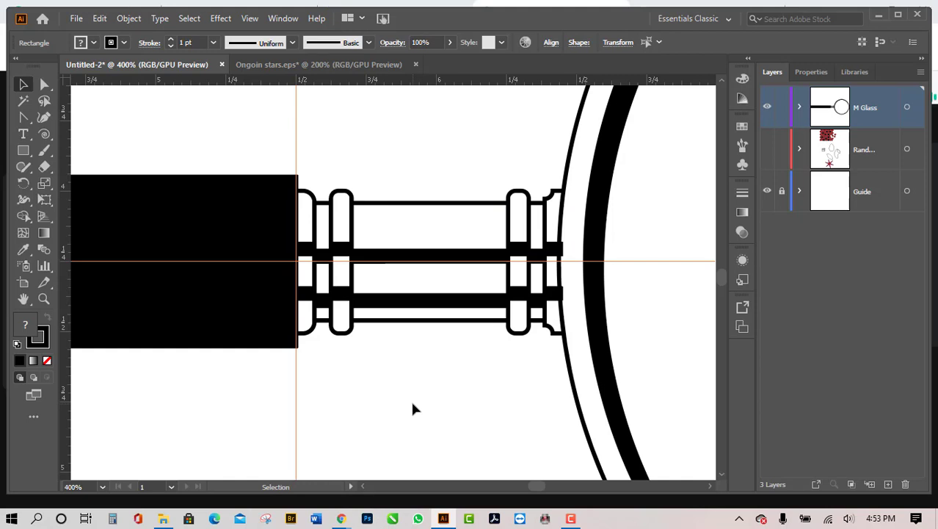
Step: Look over the whole magnifying glass, compare its neck with the one in Ongoin stars.eps, and return to Untitled-2
key(ctrl+minus)
click(412, 409)
key(ctrl+minus)
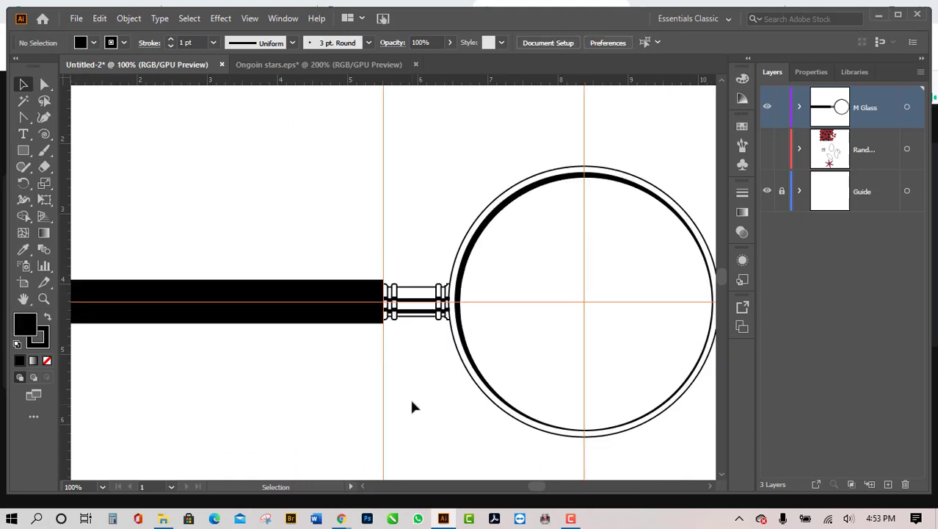
key(ctrl+minus)
key(ctrl+minus)
click(321, 64)
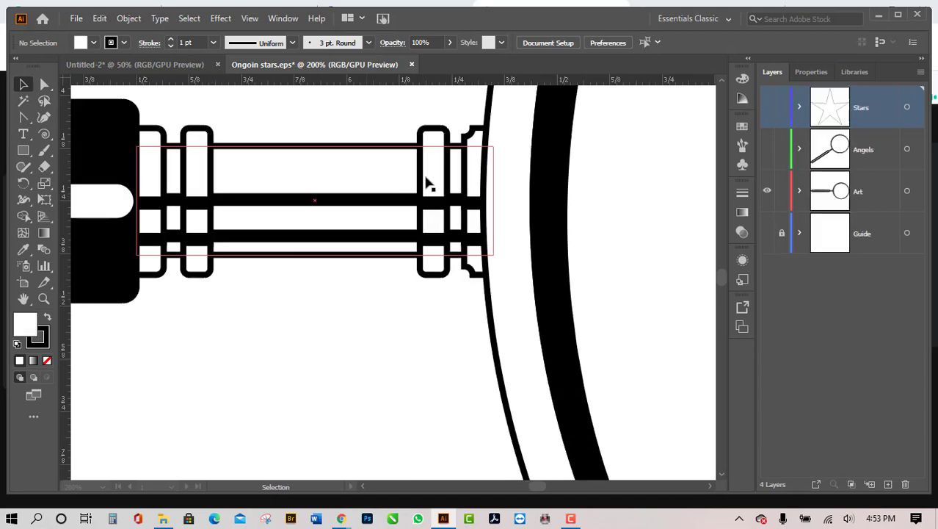
scroll(396, 292, down, 1)
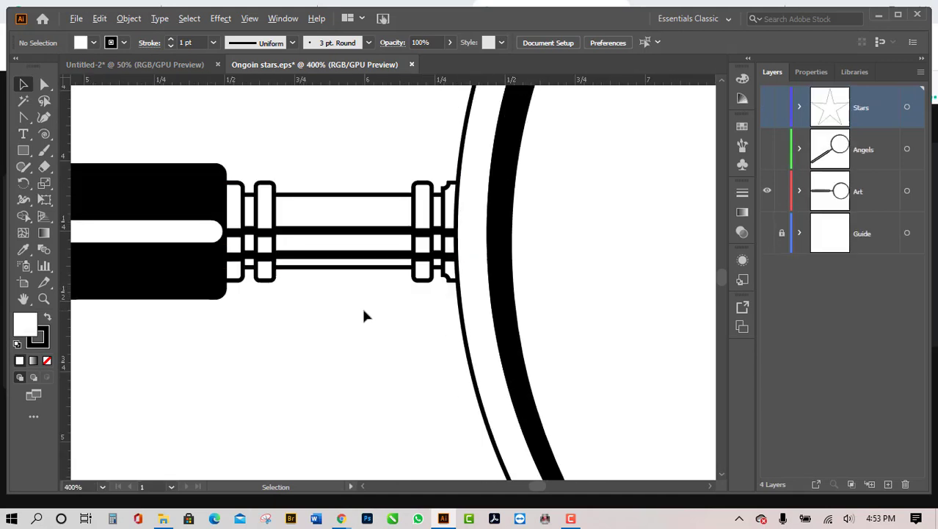
scroll(364, 311, down, 1)
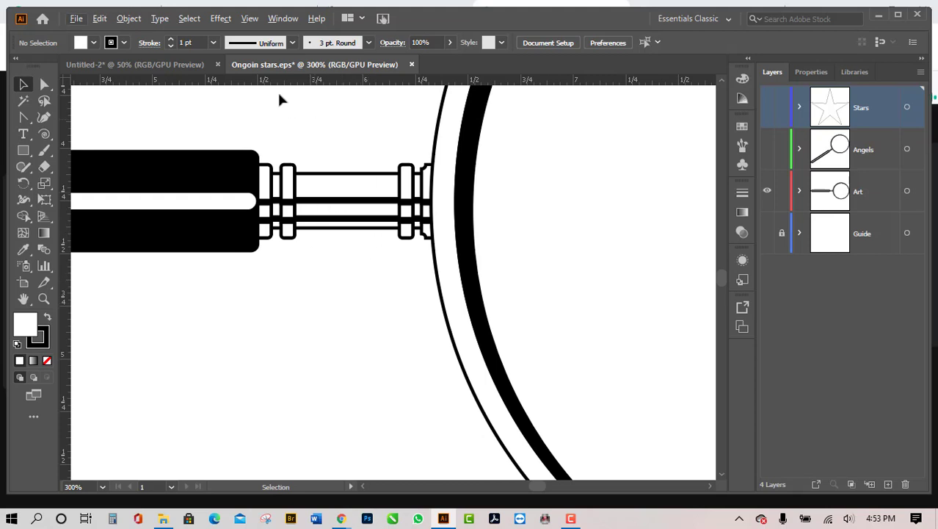
click(178, 65)
scroll(430, 403, up, 3)
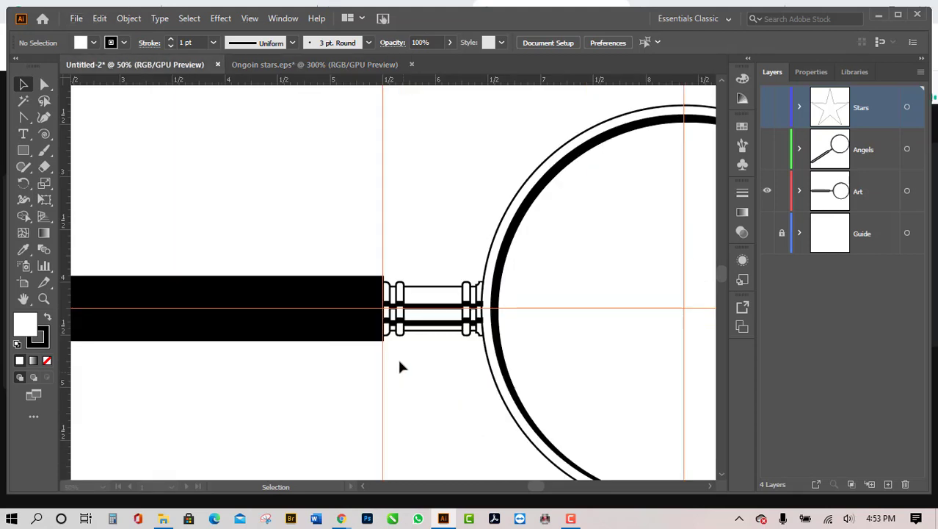
scroll(457, 343, up, 2)
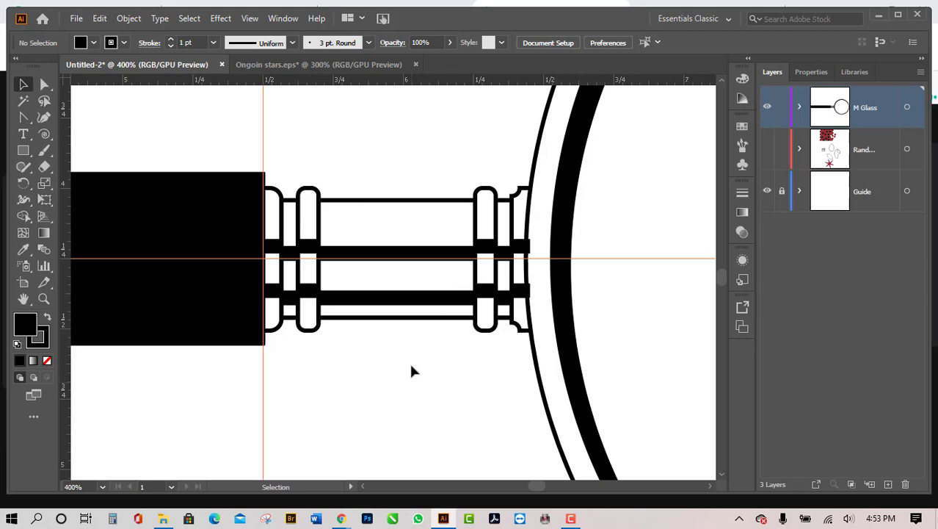
Step: Check the stacking of the neck rectangle, the lower long bar and the lens-end band by selecting them in turn
click(423, 290)
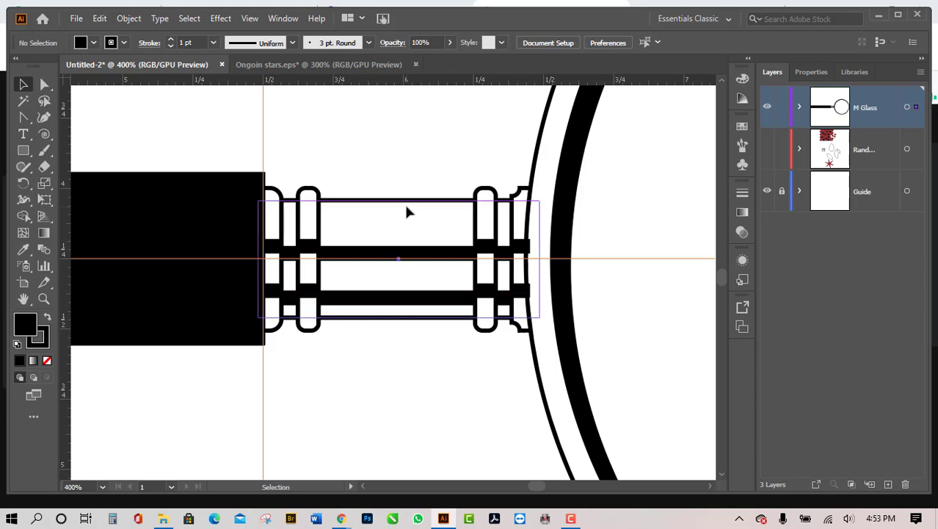
click(407, 212)
click(433, 299)
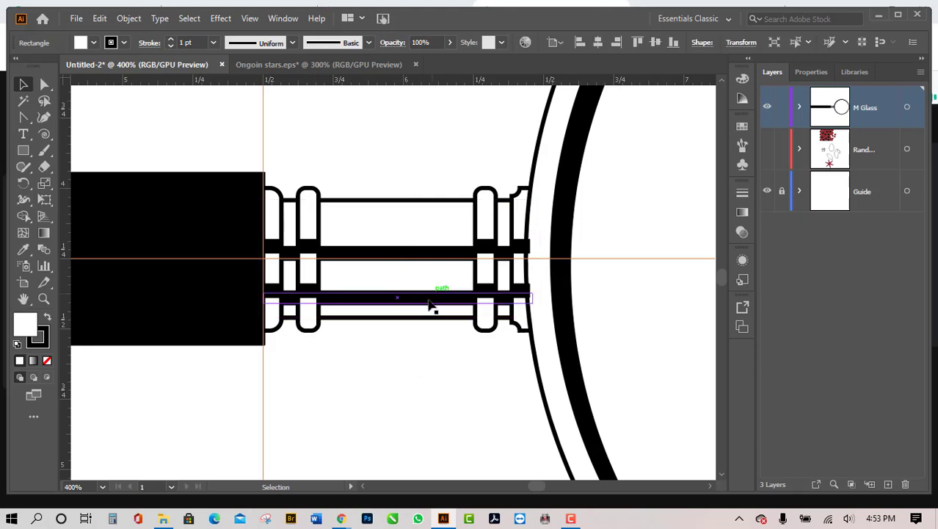
click(419, 306)
click(457, 325)
click(441, 299)
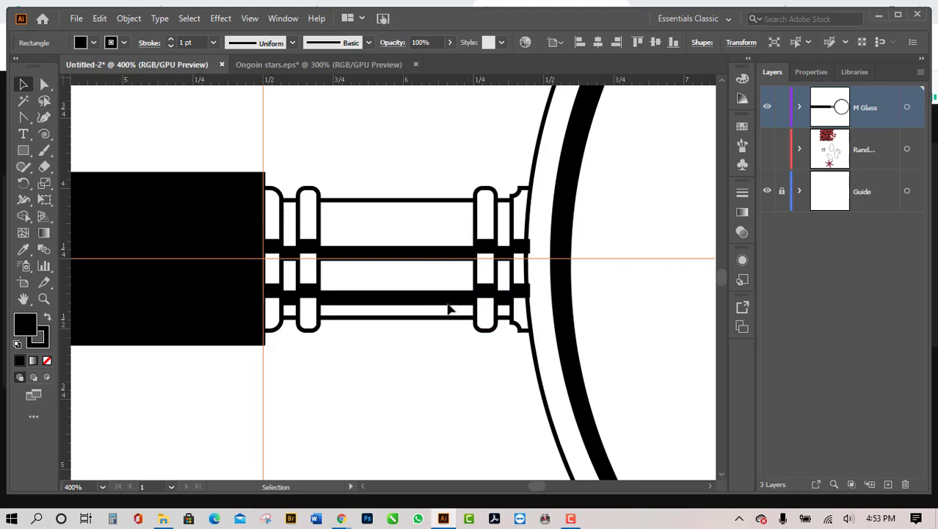
click(447, 305)
click(489, 326)
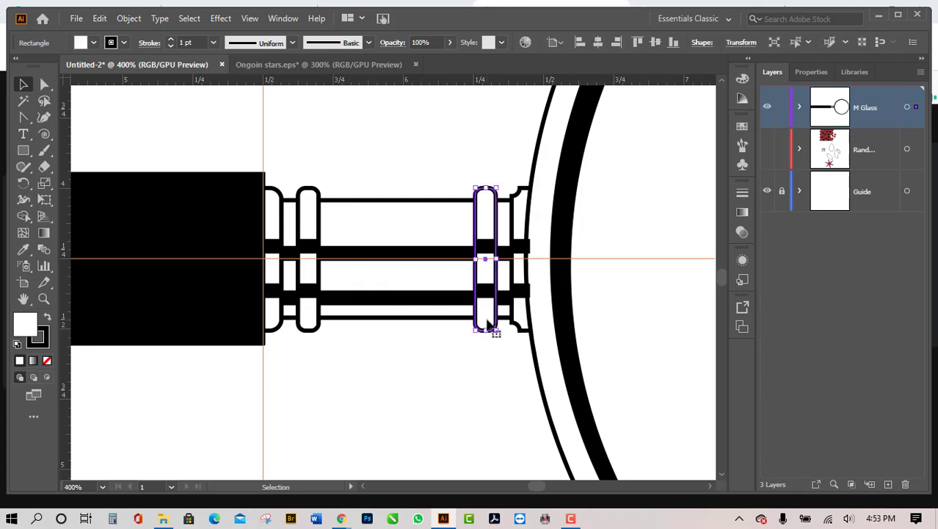
key(ctrl+shift+bracketleft)
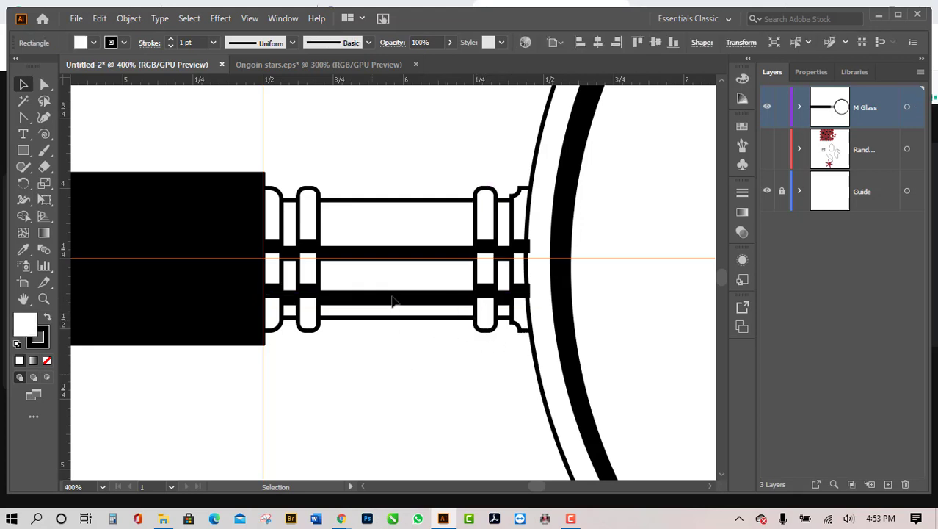
Step: Try sending only the lower long black bar to the back
click(393, 299)
right_click(395, 301)
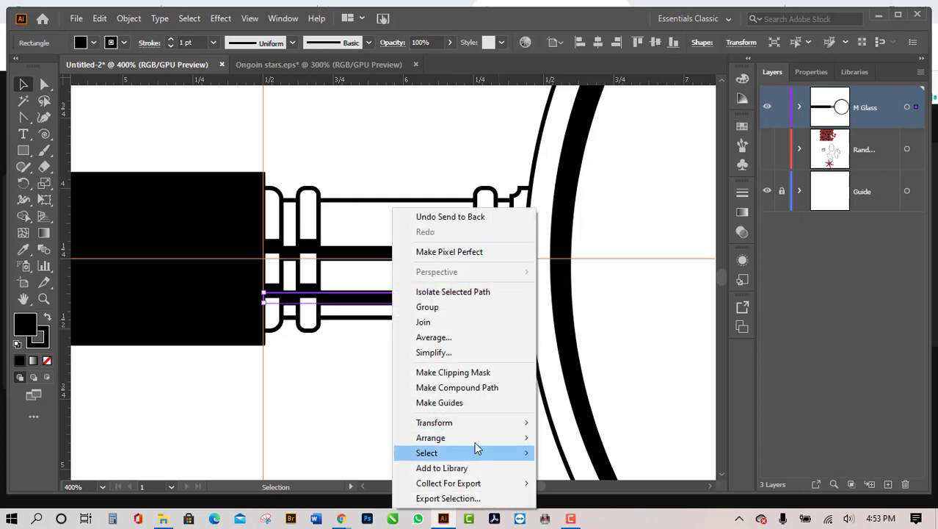
mouse_move(503, 440)
click(566, 482)
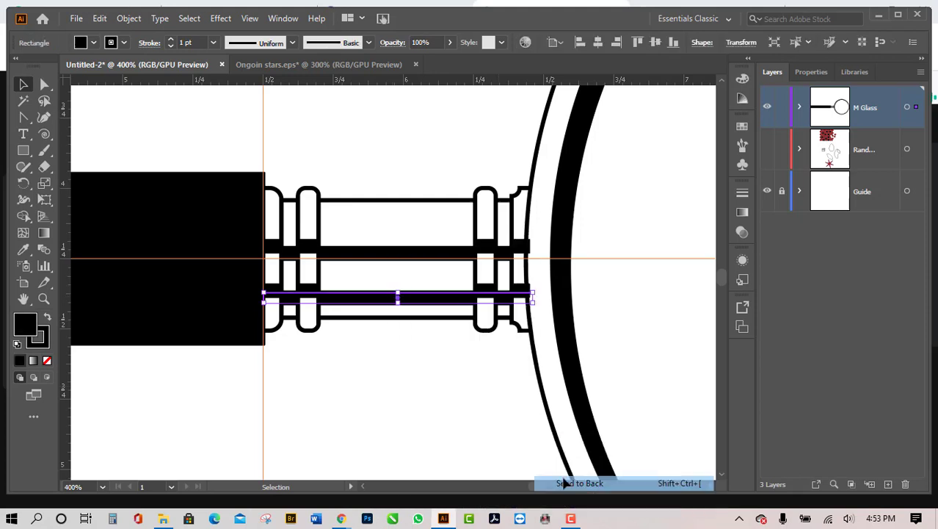
click(434, 372)
click(403, 442)
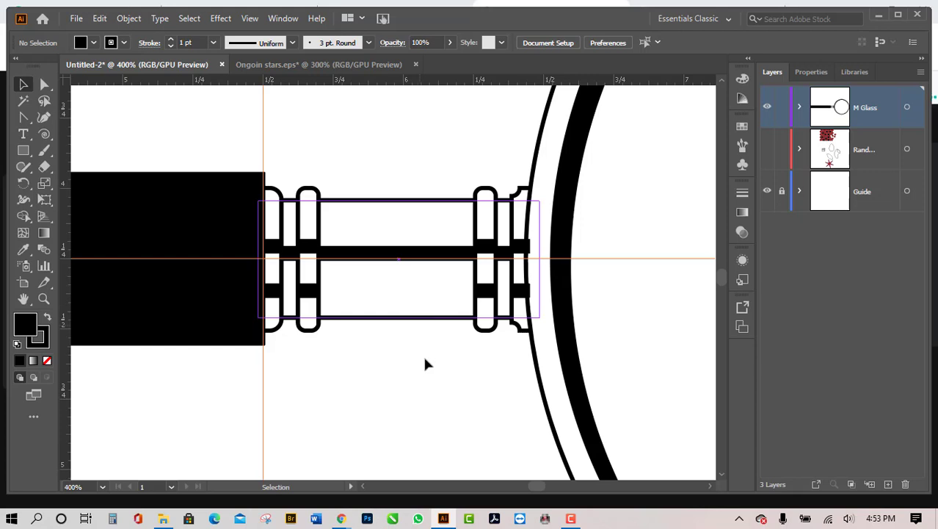
Step: Undo the last send-to-back of the lower long bar and clear the selection
click(416, 295)
click(416, 293)
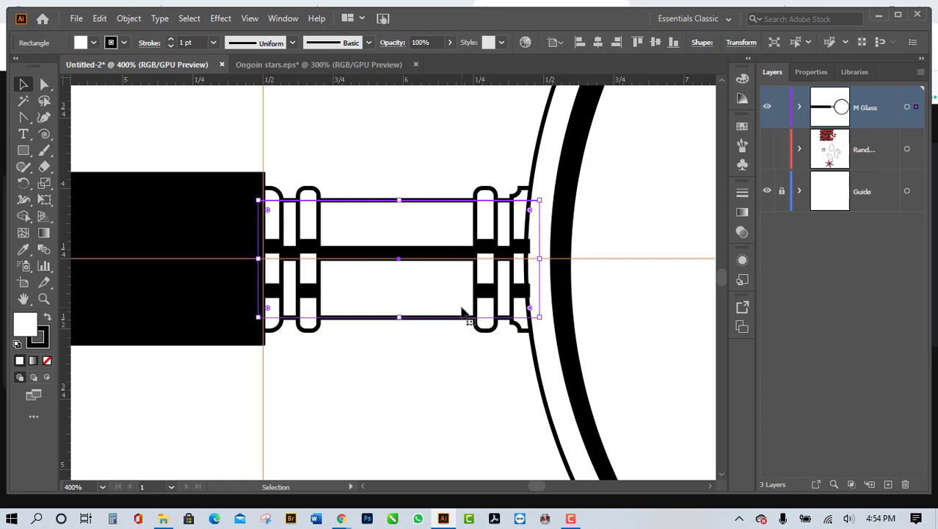
key(ctrl+d)
click(418, 362)
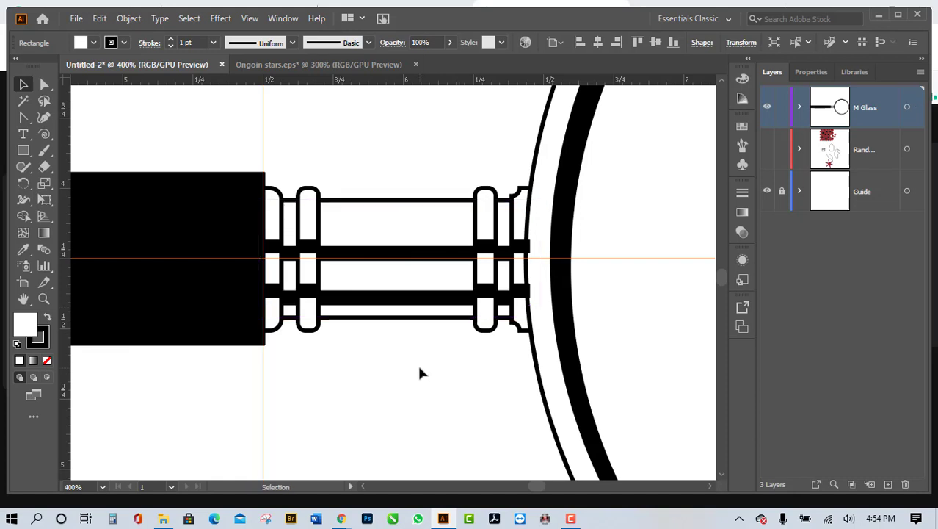
click(404, 237)
right_click(406, 301)
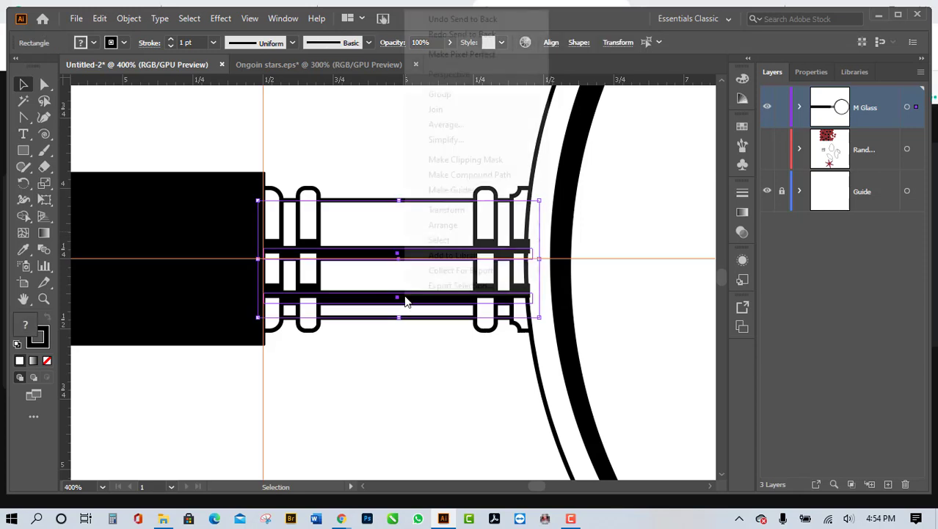
click(430, 394)
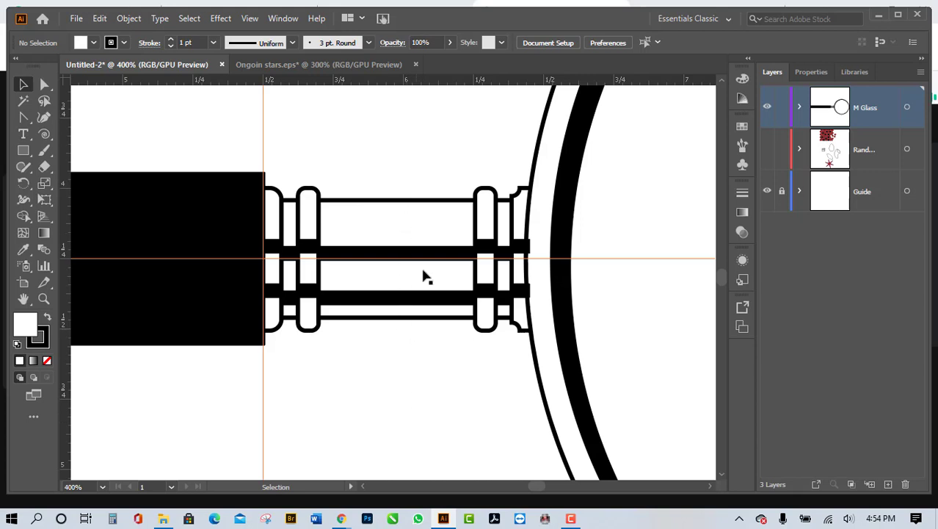
Step: Check the neck's white rectangle and its two long black bars, selecting each shape to see what overlaps what
click(423, 218)
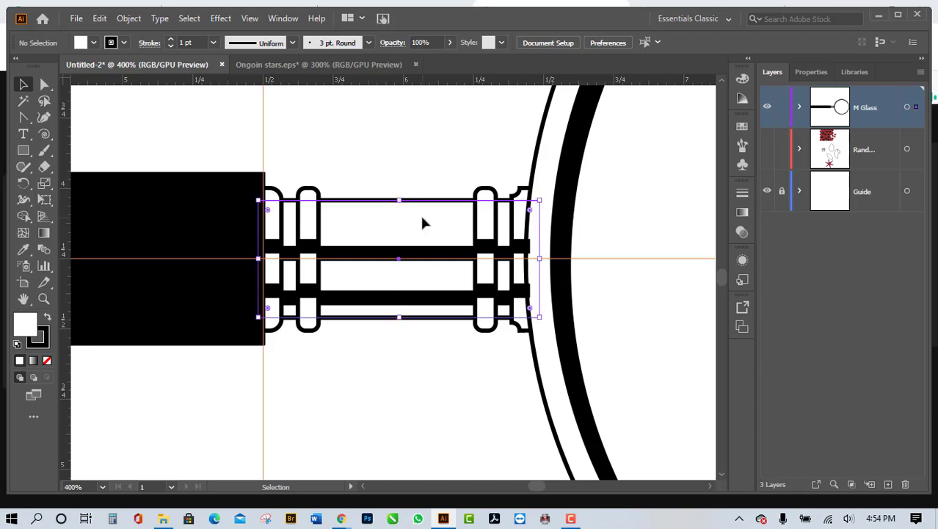
click(430, 254)
click(429, 300)
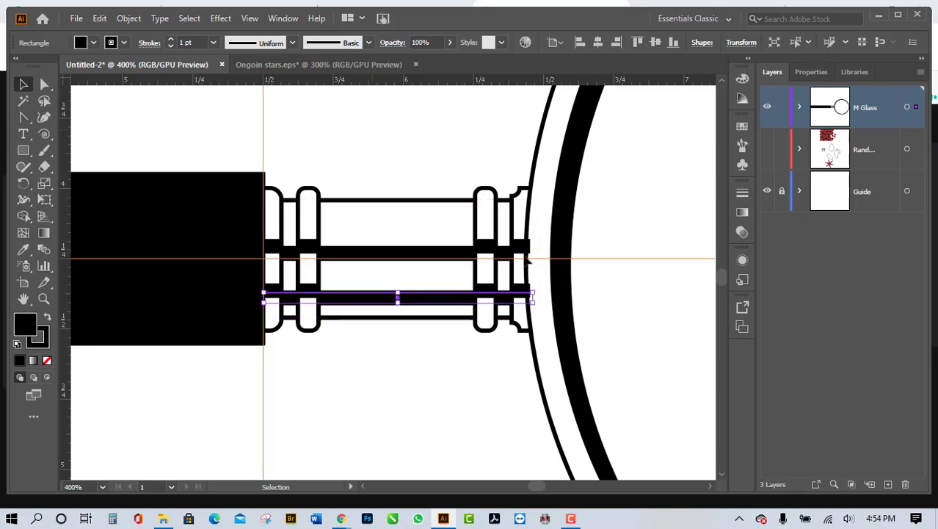
click(450, 389)
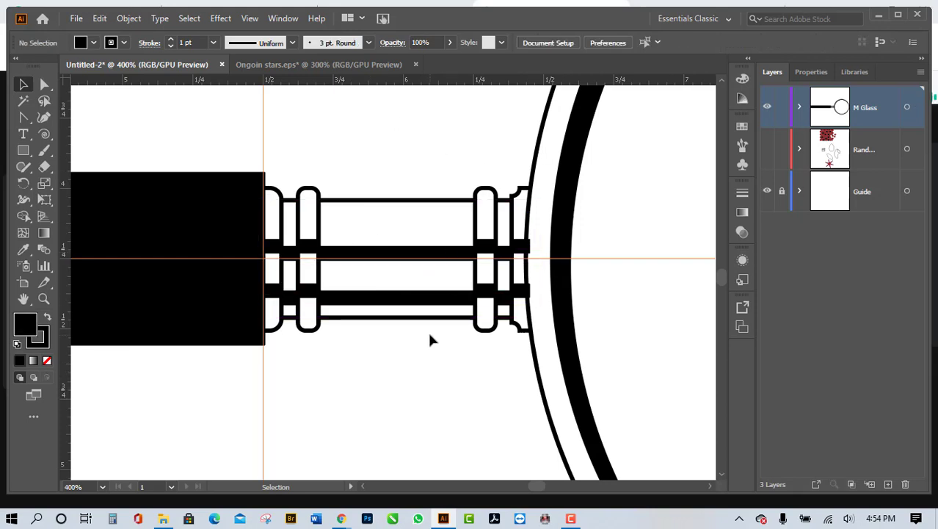
scroll(434, 347, down, 3)
scroll(403, 355, up, 3)
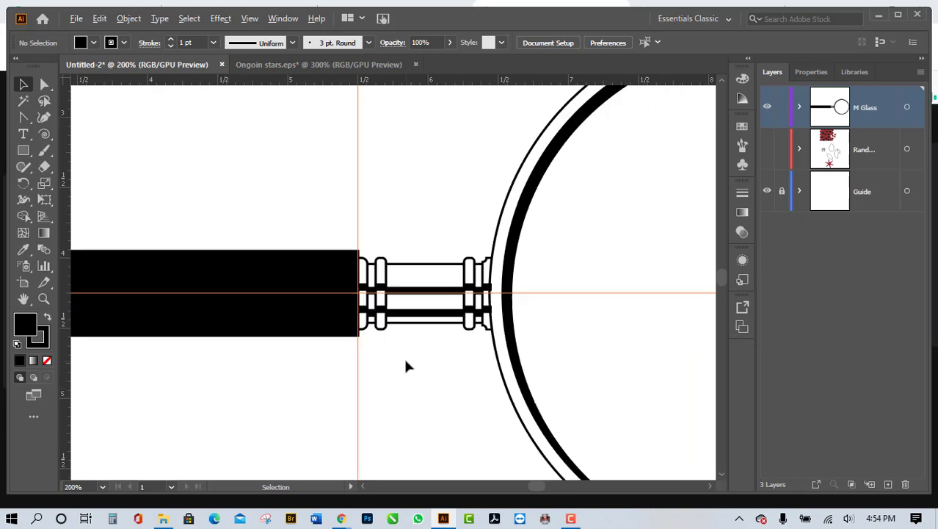
scroll(439, 359, up, 1)
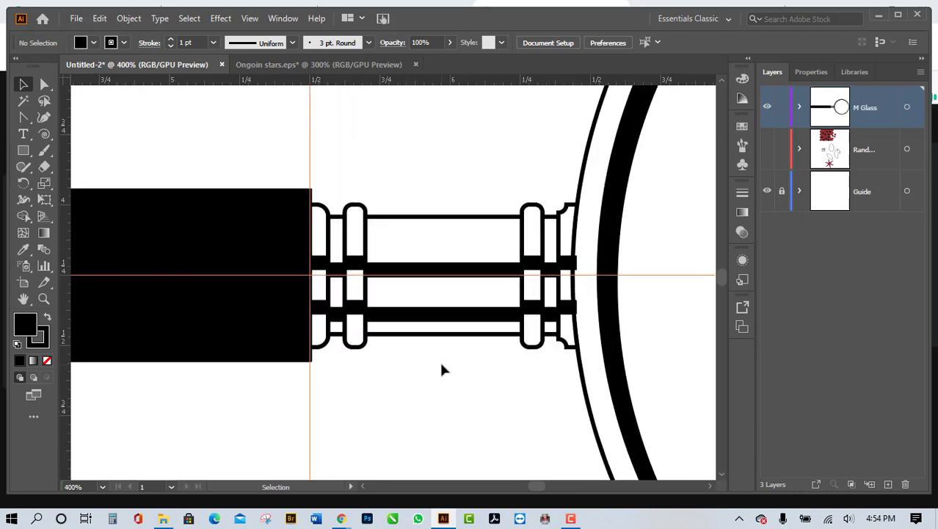
click(461, 231)
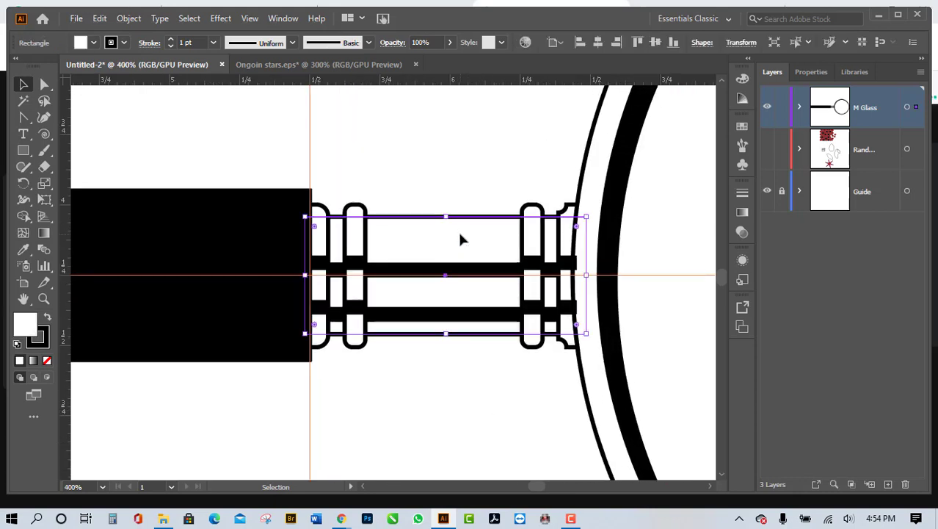
click(405, 386)
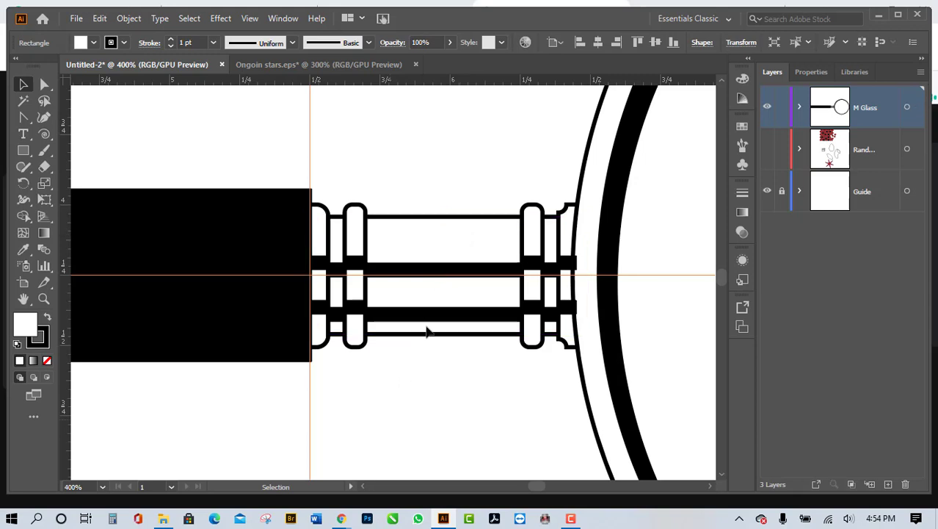
click(428, 319)
right_click(432, 321)
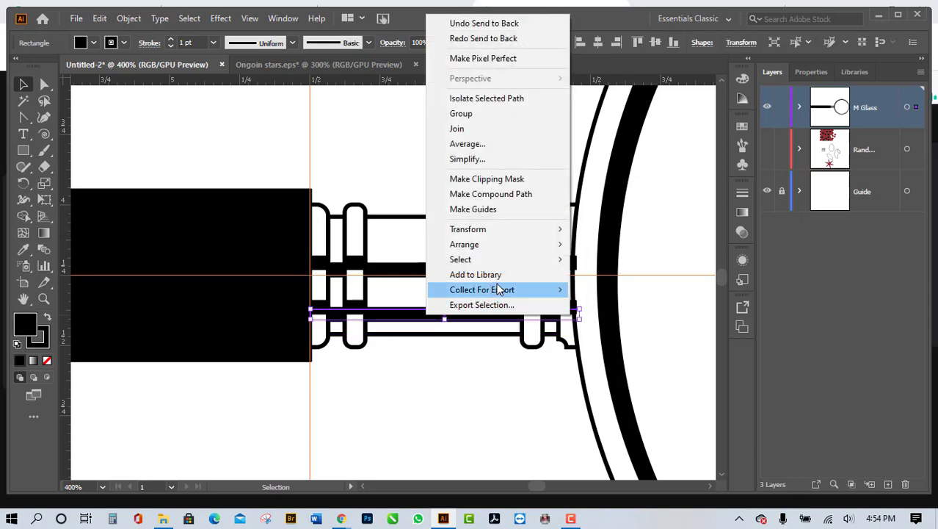
mouse_move(514, 250)
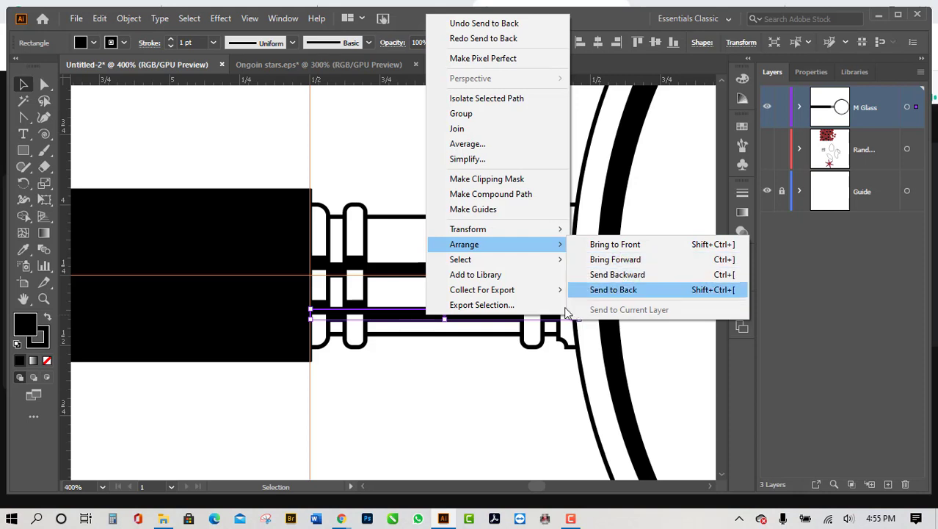
key(Escape)
key(Escape)
click(441, 414)
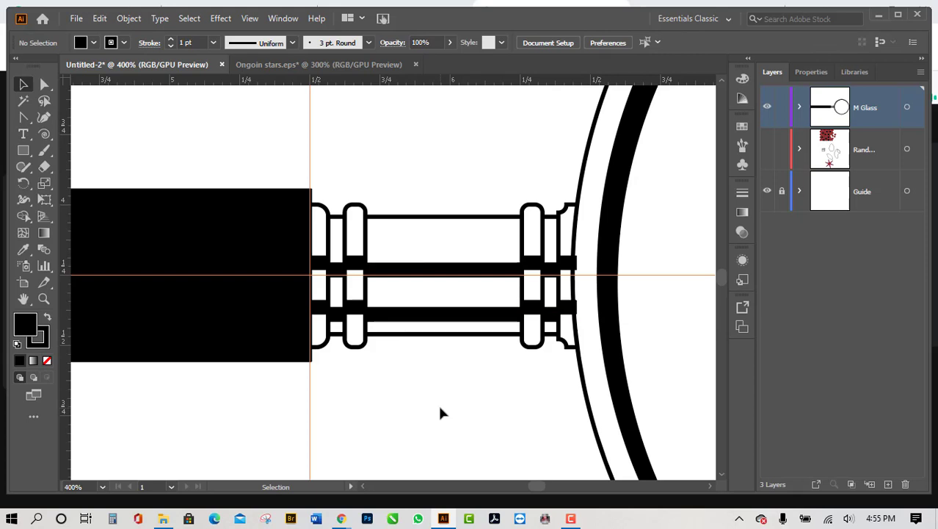
click(461, 312)
shift+click(481, 332)
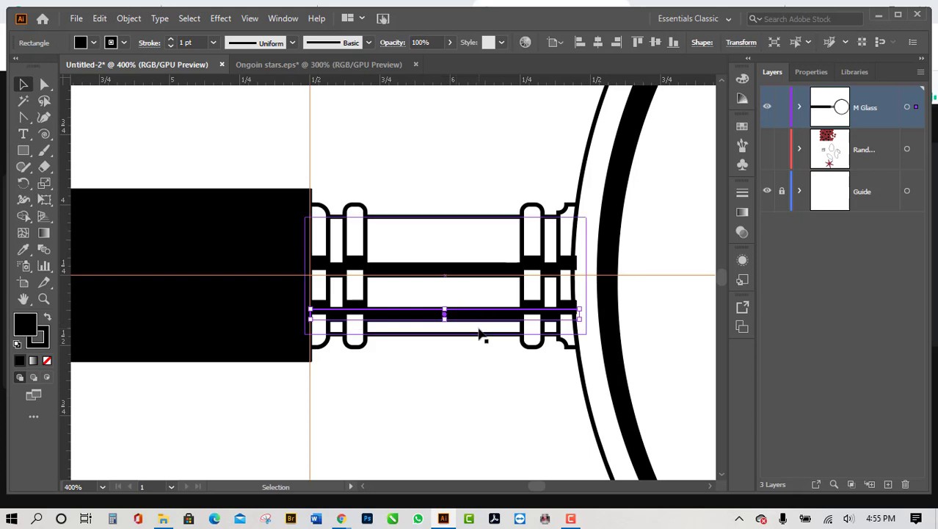
shift+click(471, 332)
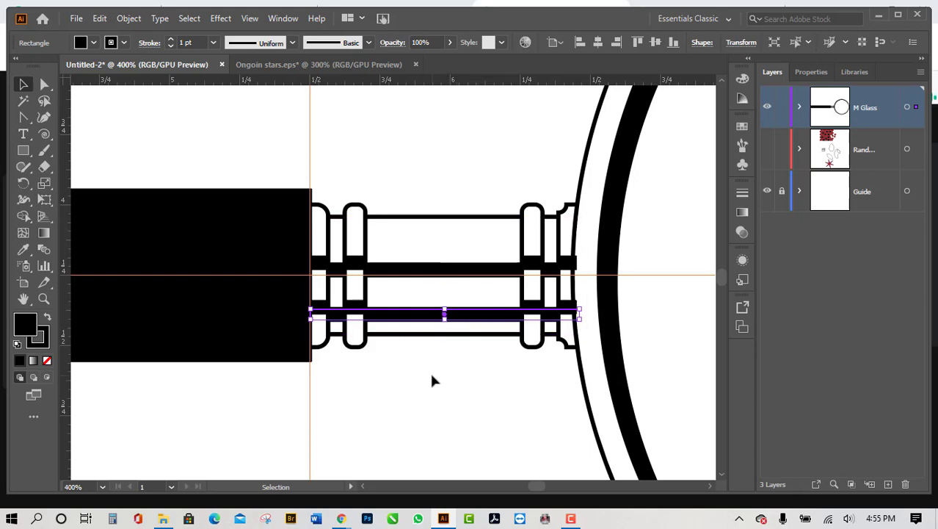
click(483, 384)
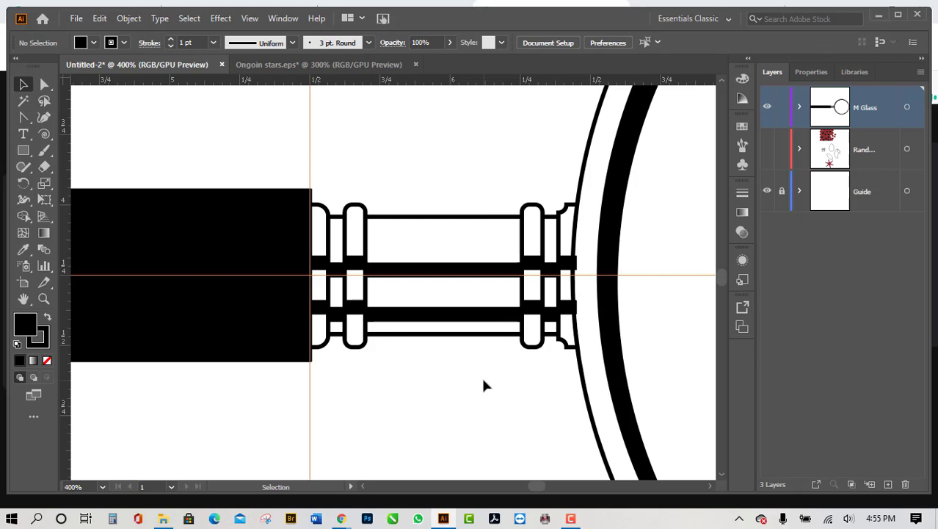
Step: Send the lower long black bar on the neck to the back and clear the selection
click(461, 314)
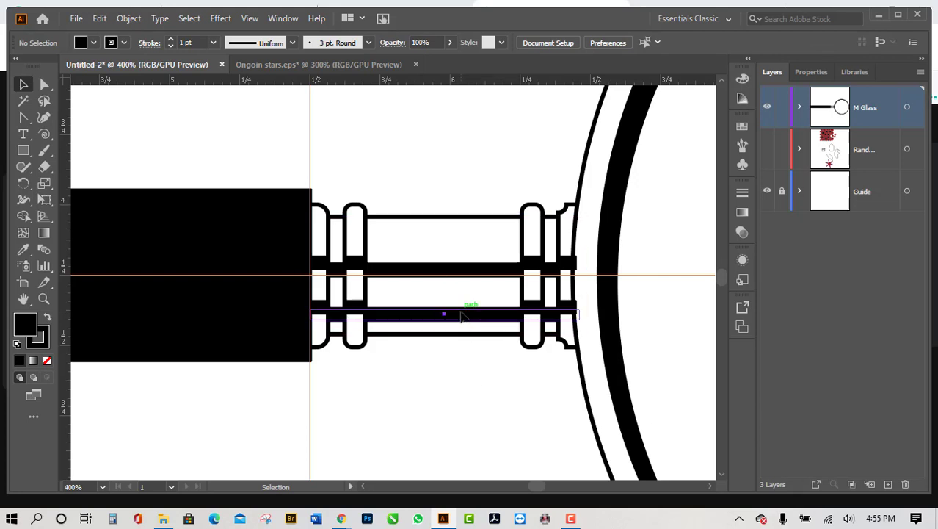
right_click(461, 315)
mouse_move(530, 241)
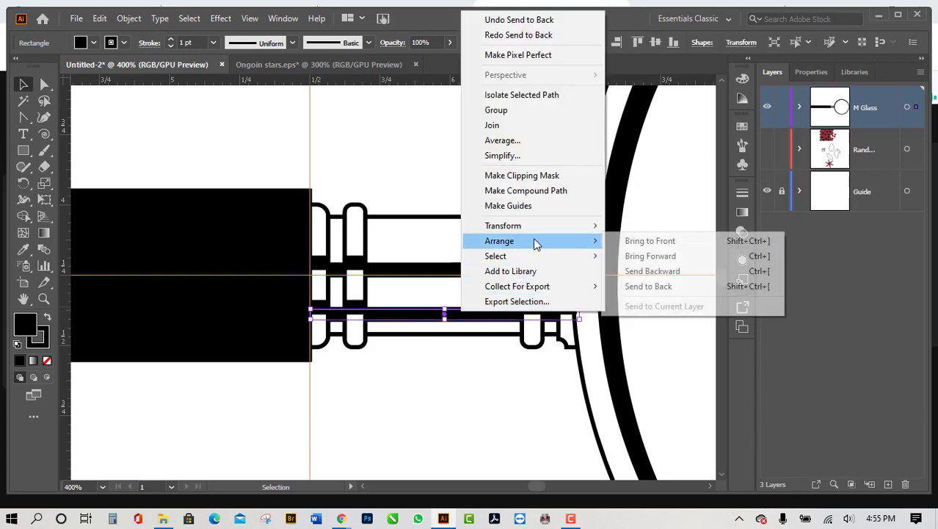
click(656, 286)
click(489, 391)
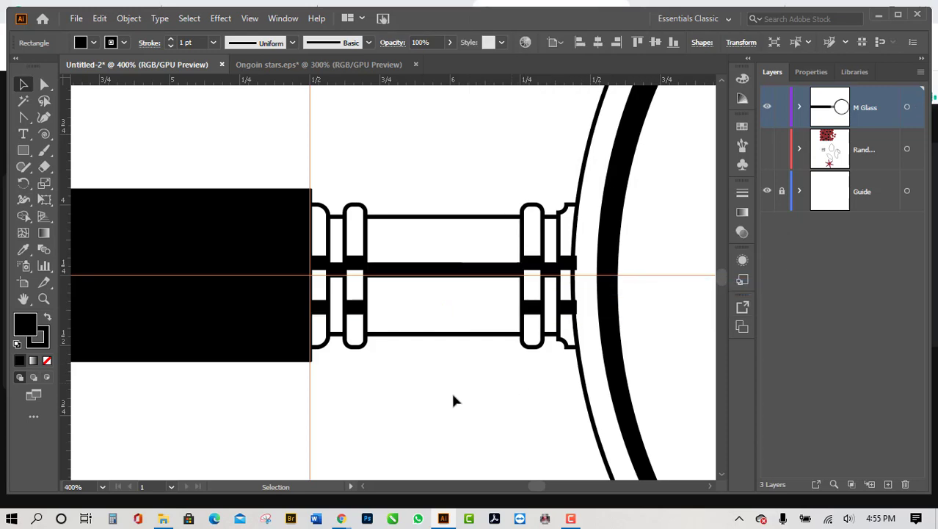
Step: Send the neck's white rectangle to the back, behind the lower long bar, and clear the selection
click(439, 301)
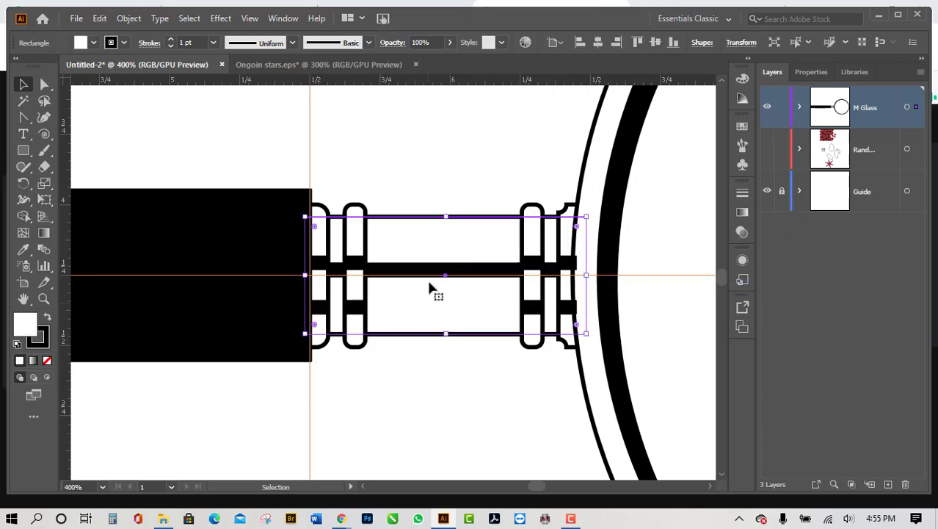
right_click(429, 321)
mouse_move(547, 244)
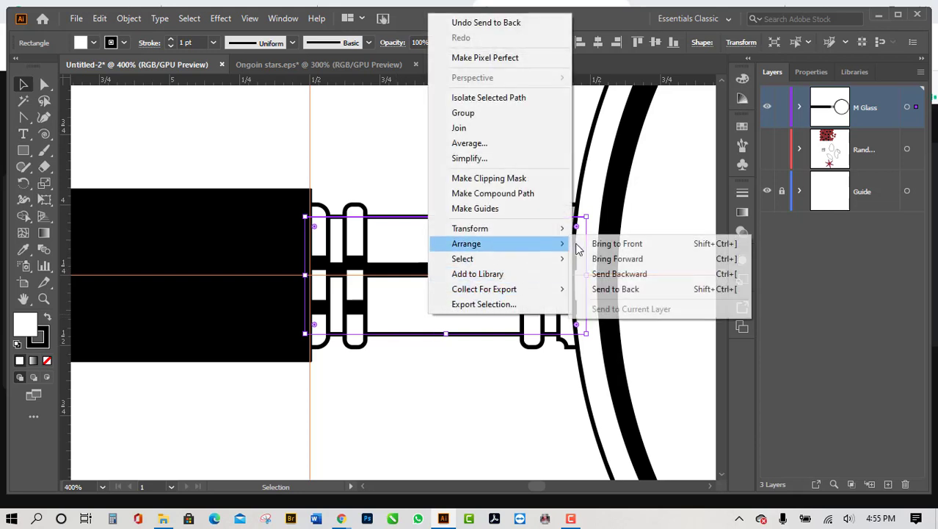
click(638, 294)
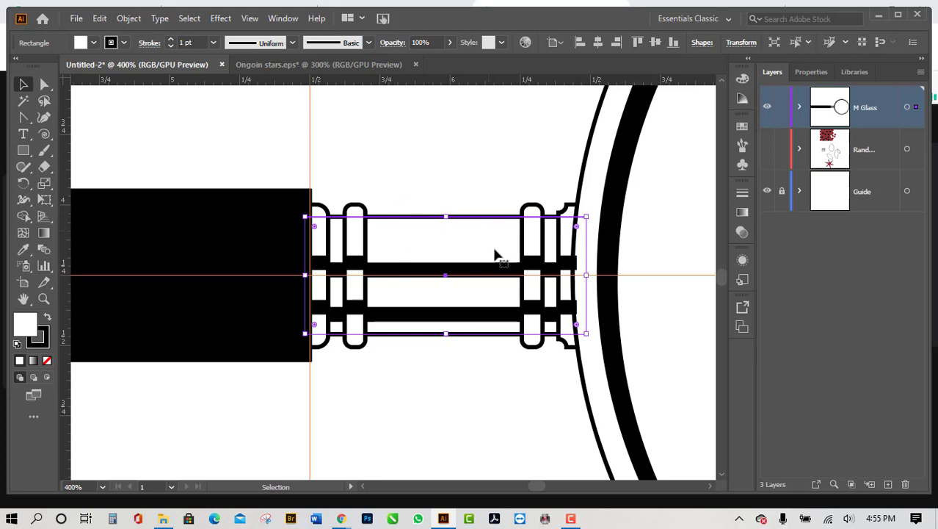
drag(458, 321, 437, 297)
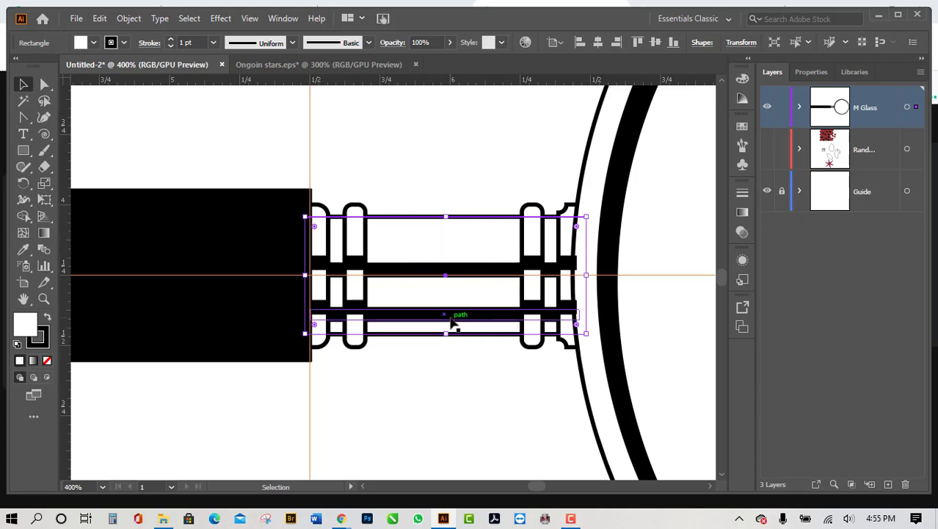
click(481, 418)
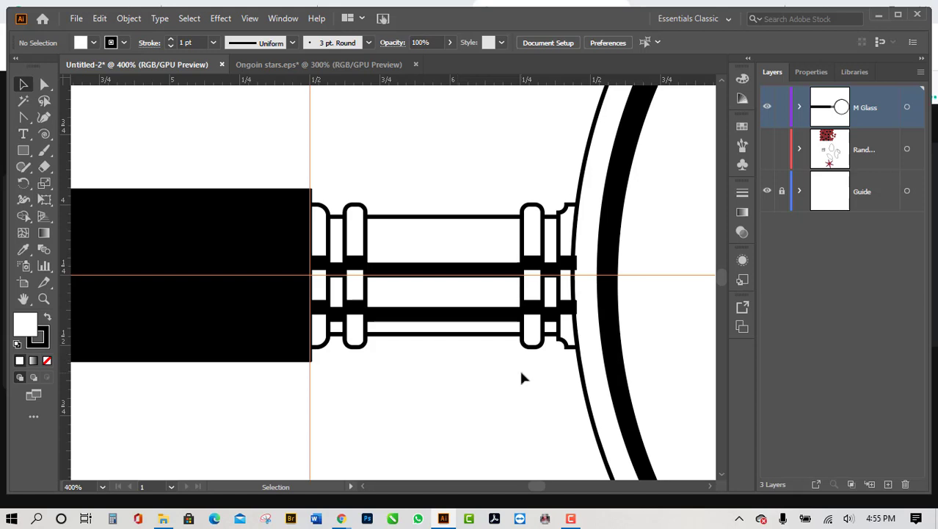
Step: Examine closely where the black blocks and end band at the lens end of the neck meet the lens ring's outline
scroll(502, 378, down, 2)
click(483, 356)
scroll(482, 356, up, 2)
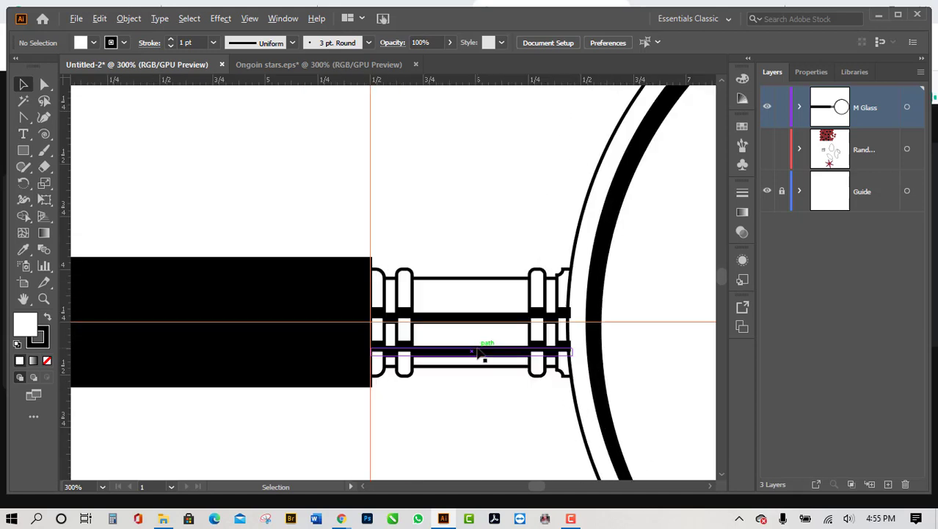
click(469, 415)
click(491, 350)
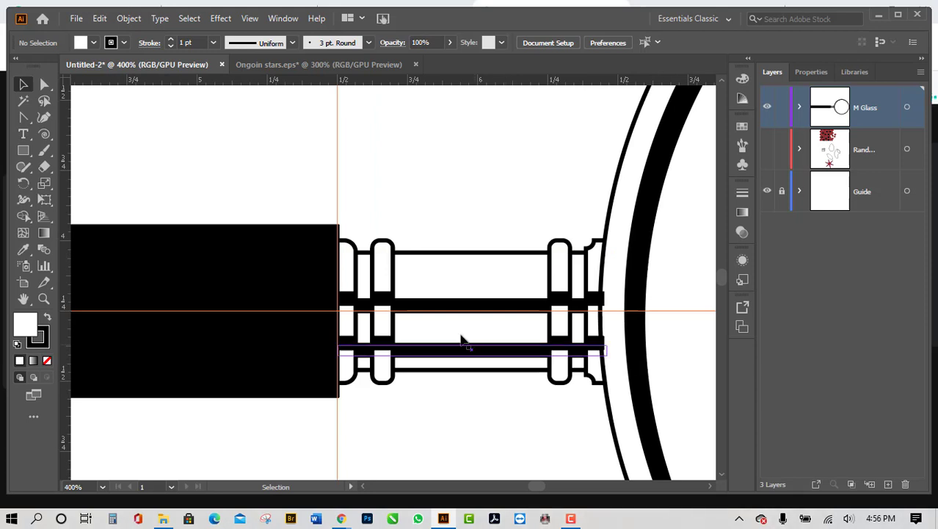
scroll(613, 294, up, 3)
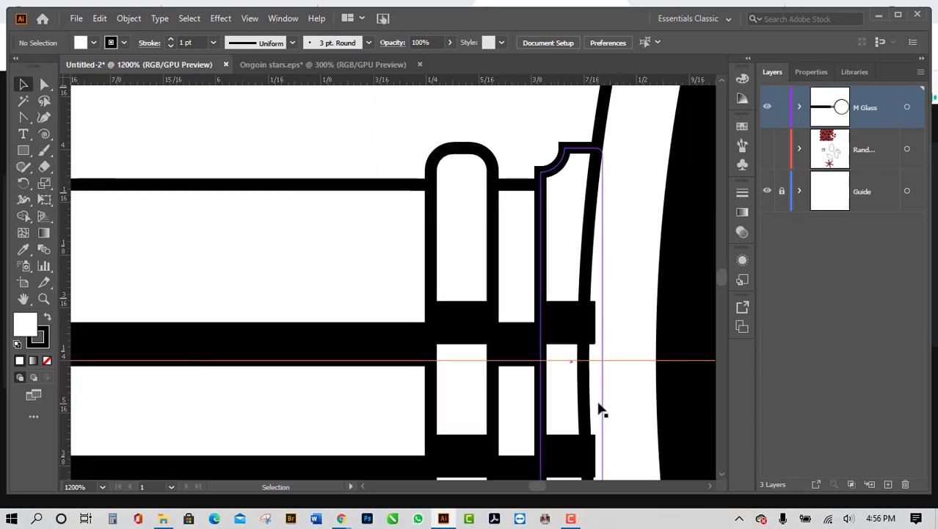
scroll(600, 411, down, 2)
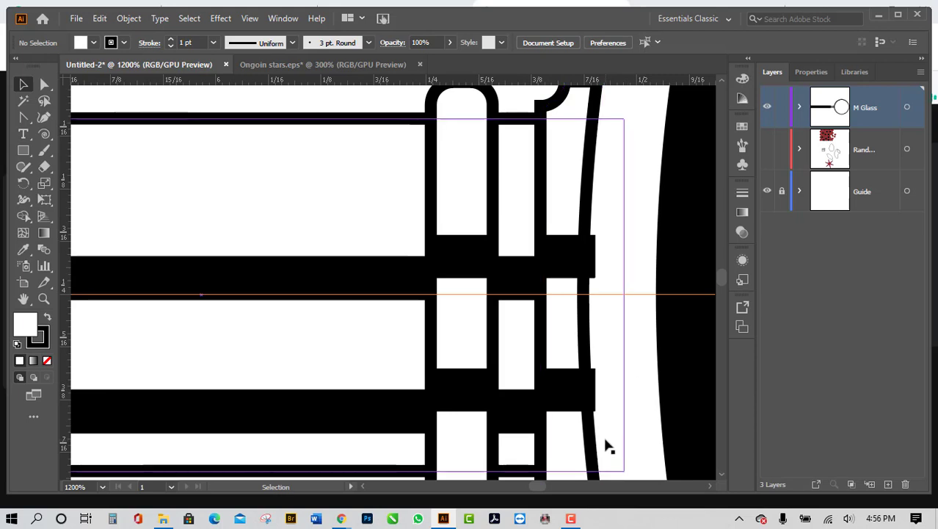
scroll(547, 424, down, 3)
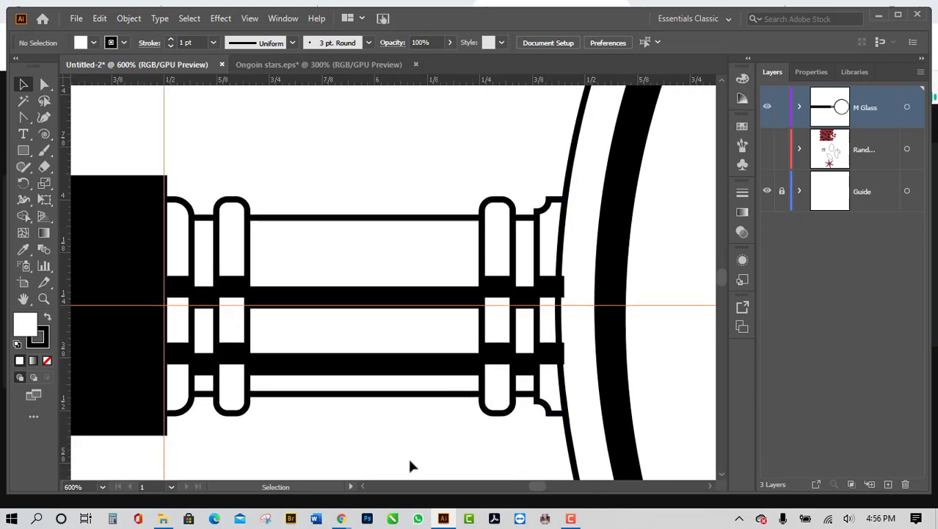
scroll(409, 464, down, 1)
scroll(592, 271, up, 3)
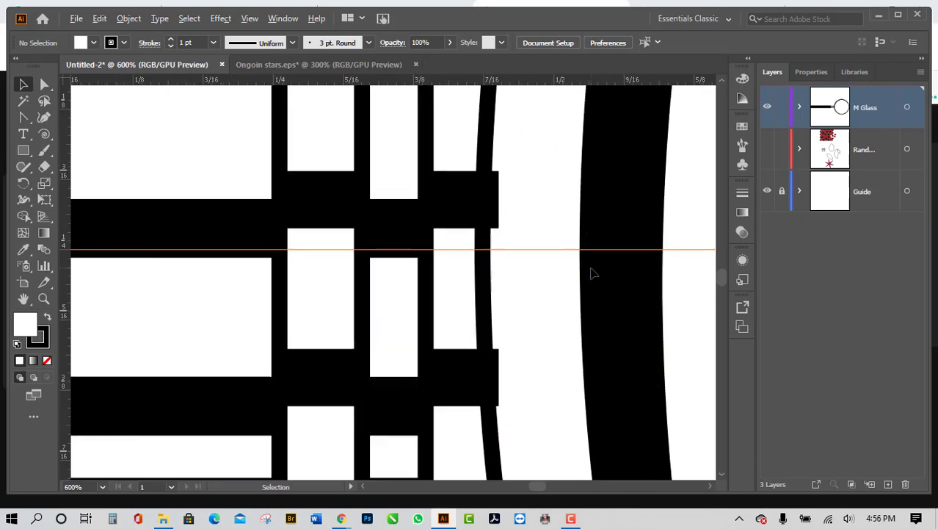
scroll(503, 220, up, 2)
scroll(505, 323, up, 2)
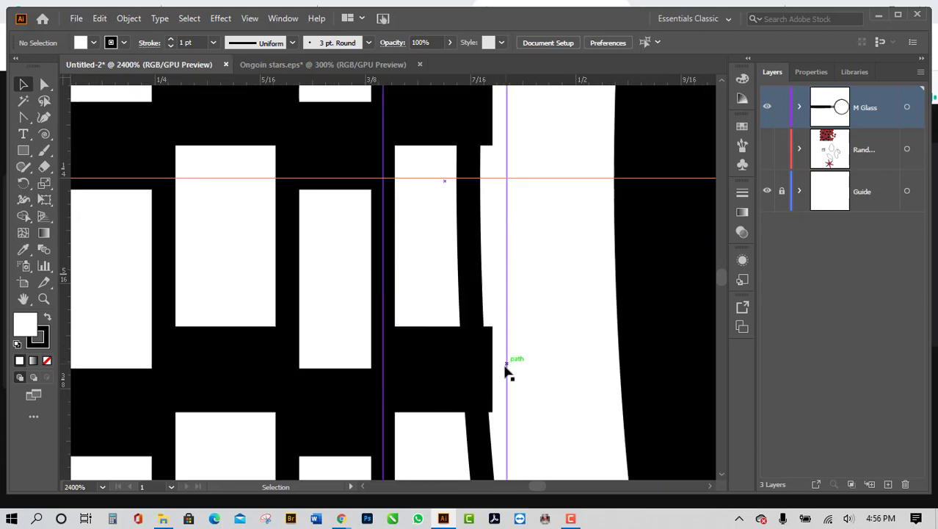
scroll(494, 426, up, 3)
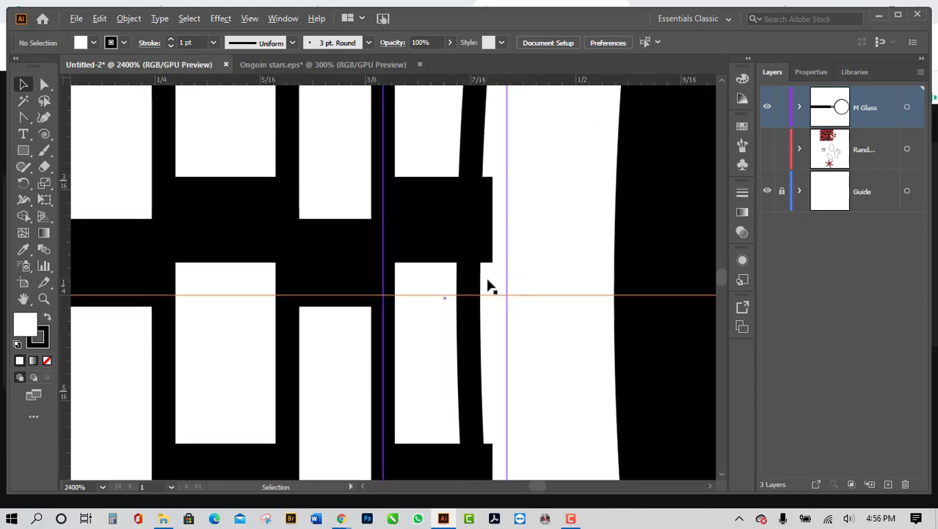
scroll(490, 287, down, 4)
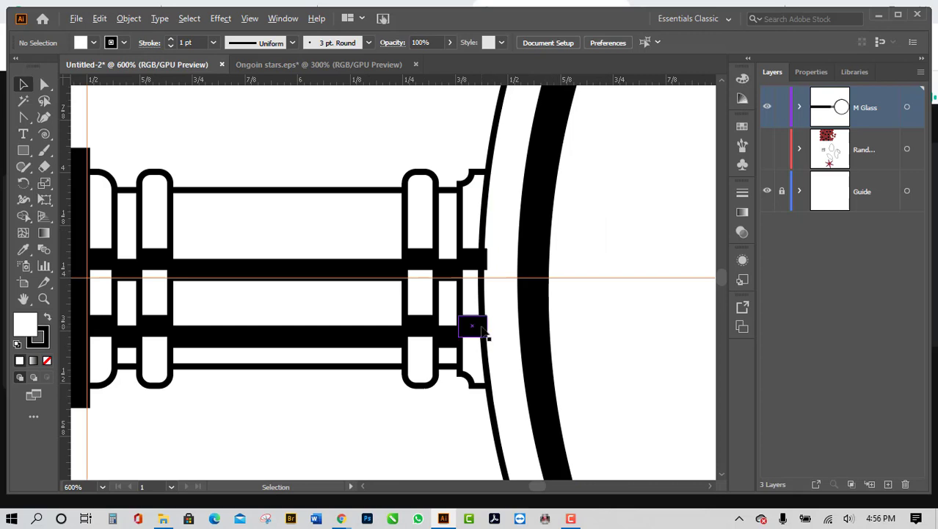
scroll(482, 330, up, 4)
scroll(521, 360, down, 4)
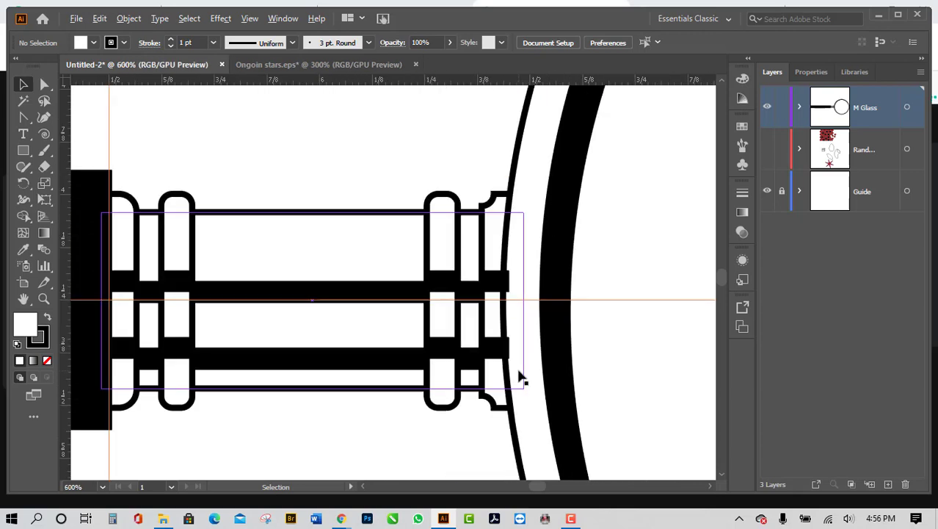
scroll(520, 377, down, 3)
scroll(498, 416, up, 3)
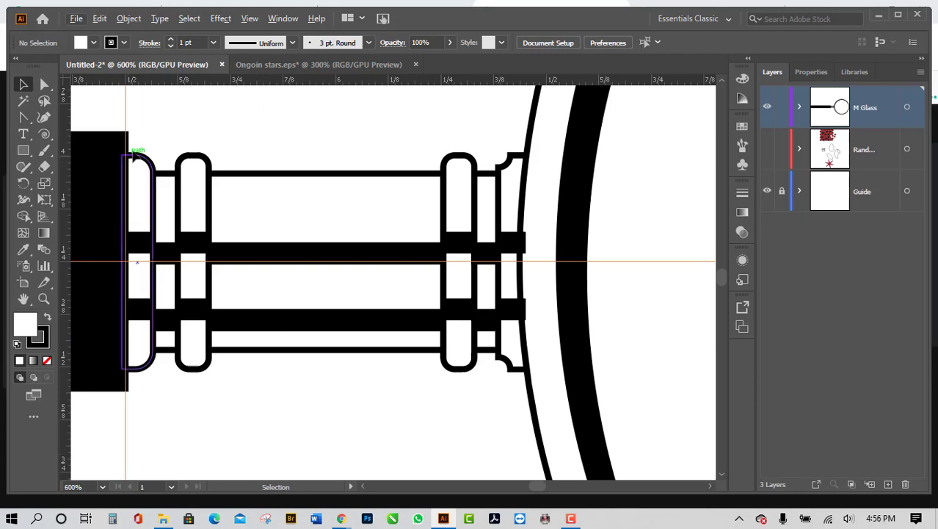
Step: Try bringing all the neck's bars, bands and blocks forward one level, and undo the reordering
drag(145, 146, 512, 399)
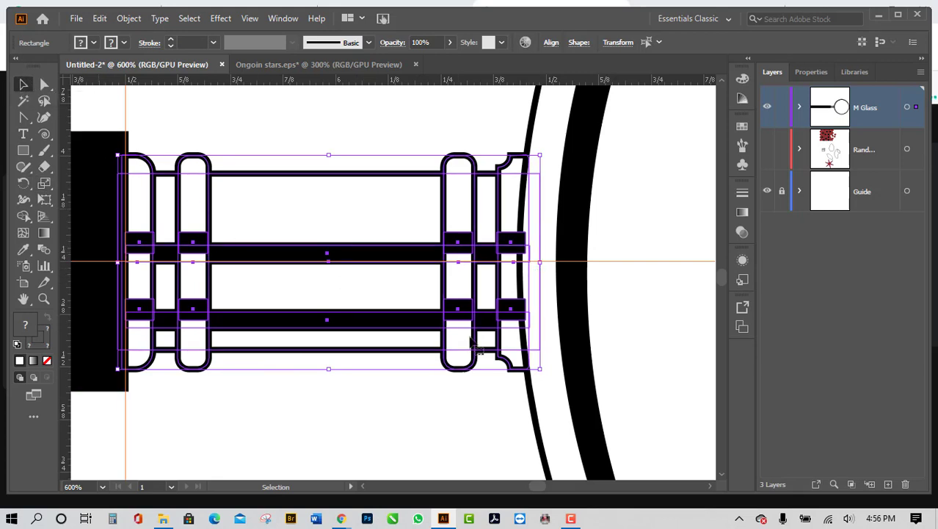
right_click(394, 259)
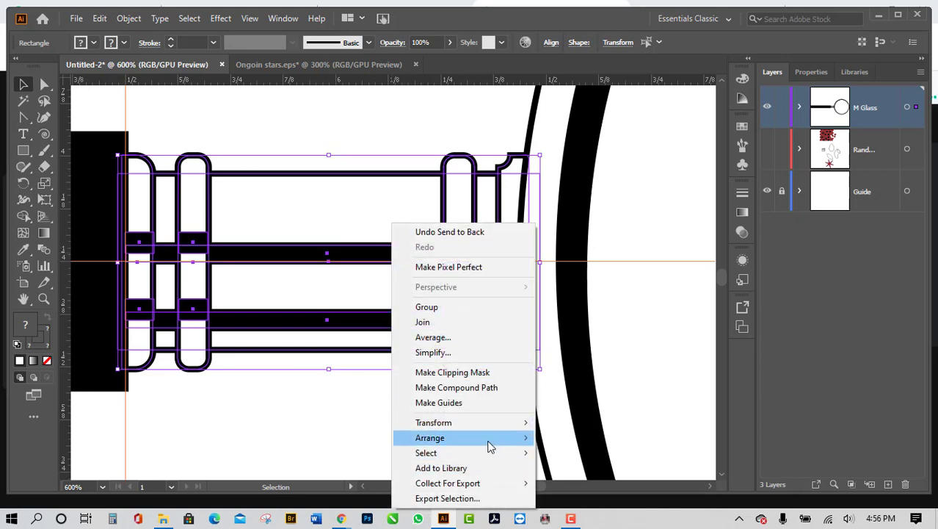
mouse_move(540, 441)
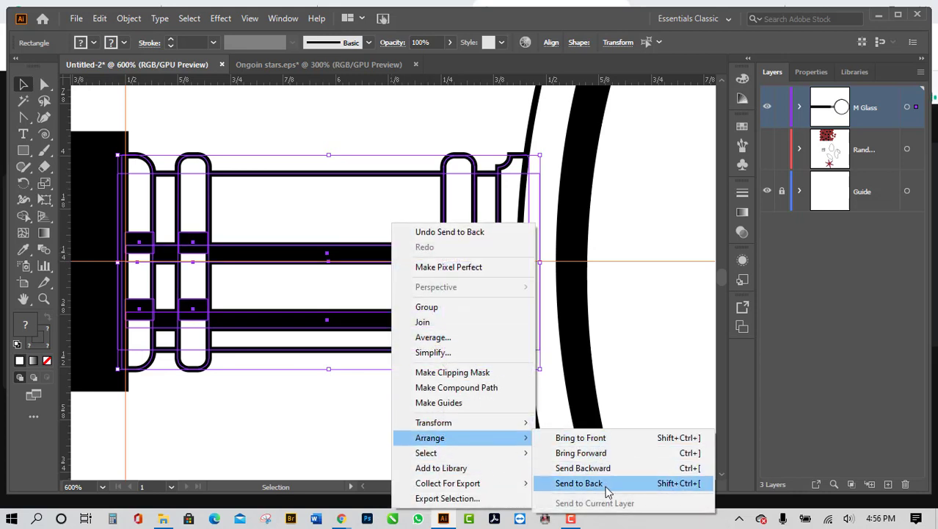
click(599, 452)
click(423, 433)
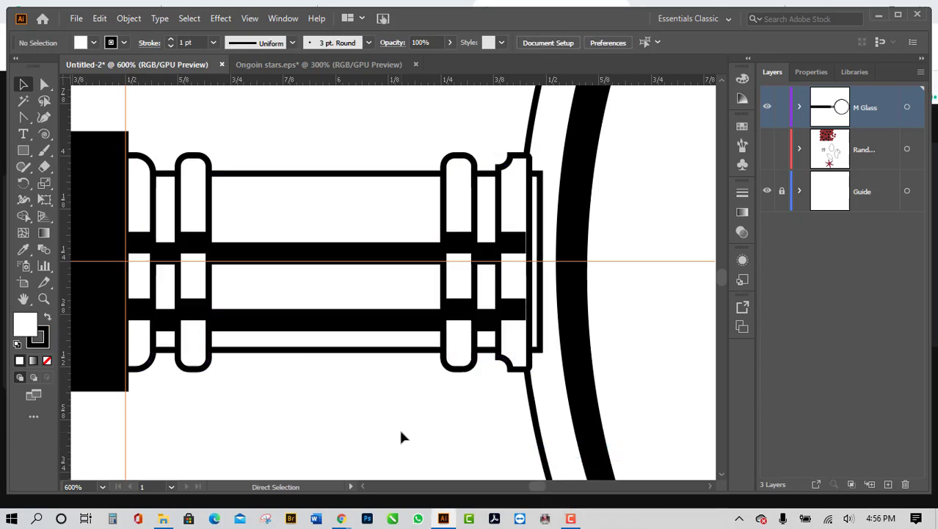
key(ctrl+z)
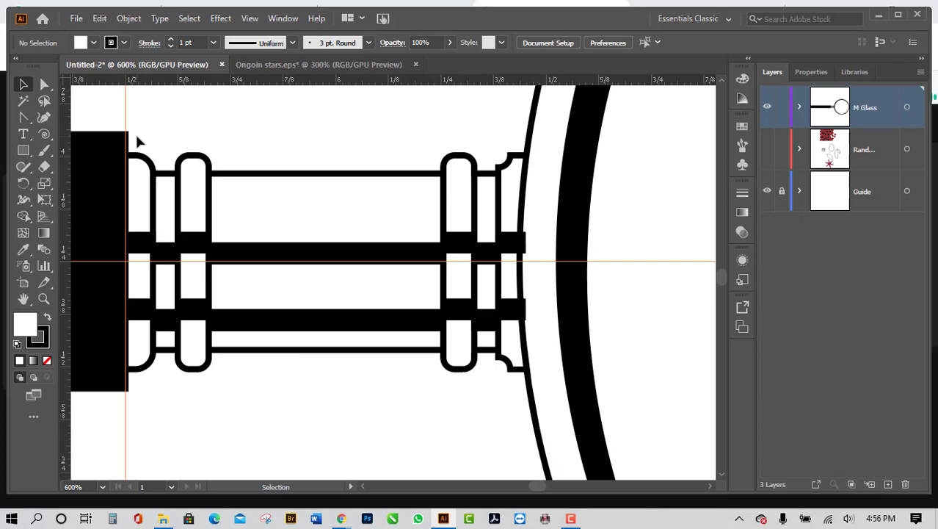
Step: Select all the neck's bars, bands and blocks, send them to the back behind handle and lens ring, and clear the selection
drag(137, 138, 513, 389)
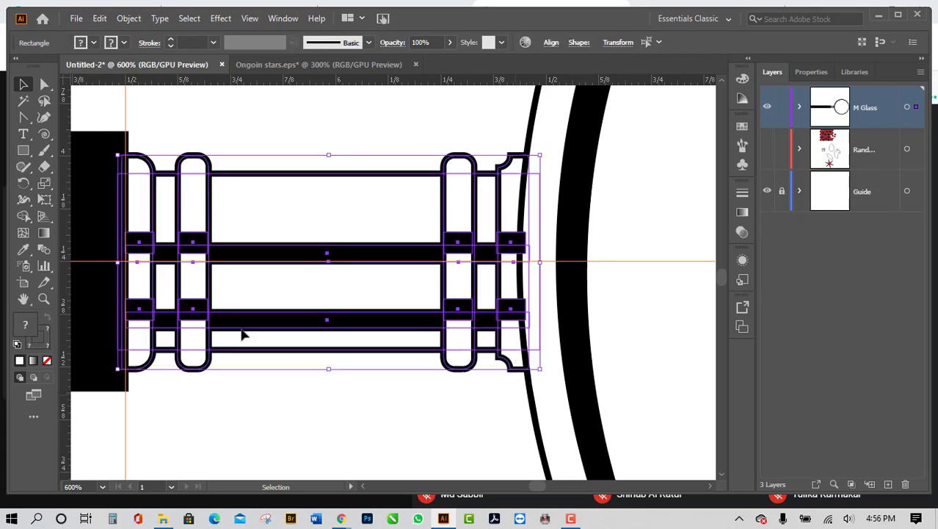
right_click(198, 245)
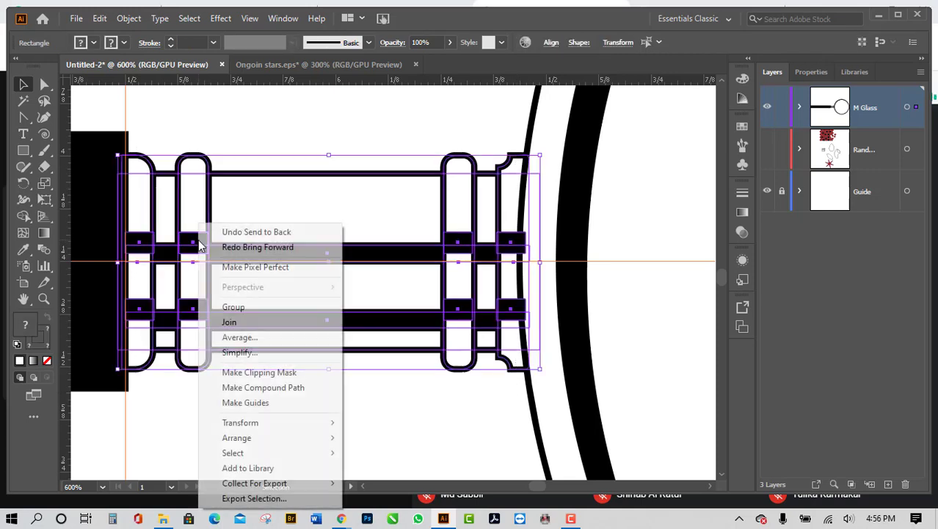
mouse_move(301, 453)
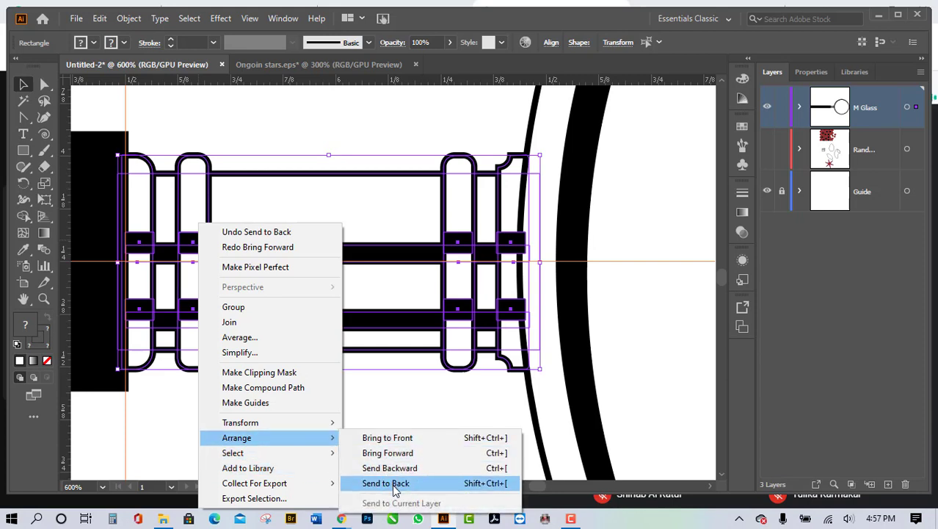
click(400, 484)
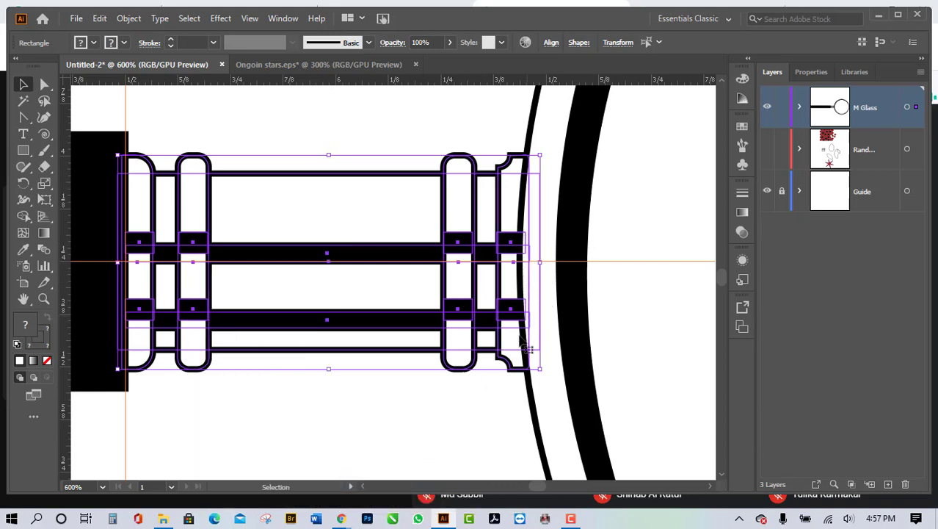
click(472, 415)
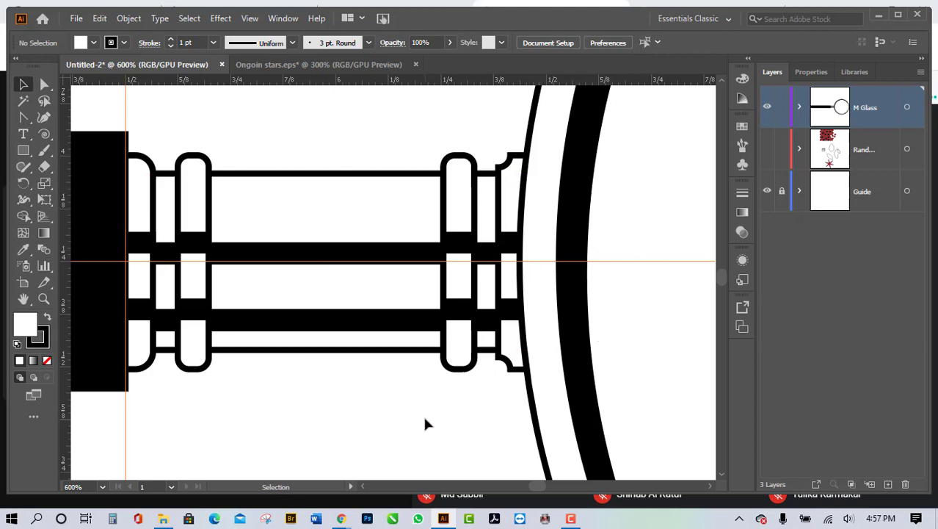
Step: Review the whole magnifying glass, checking the neck's joints with the handle and lens ring and the handle's outer end
scroll(425, 424, down, 1)
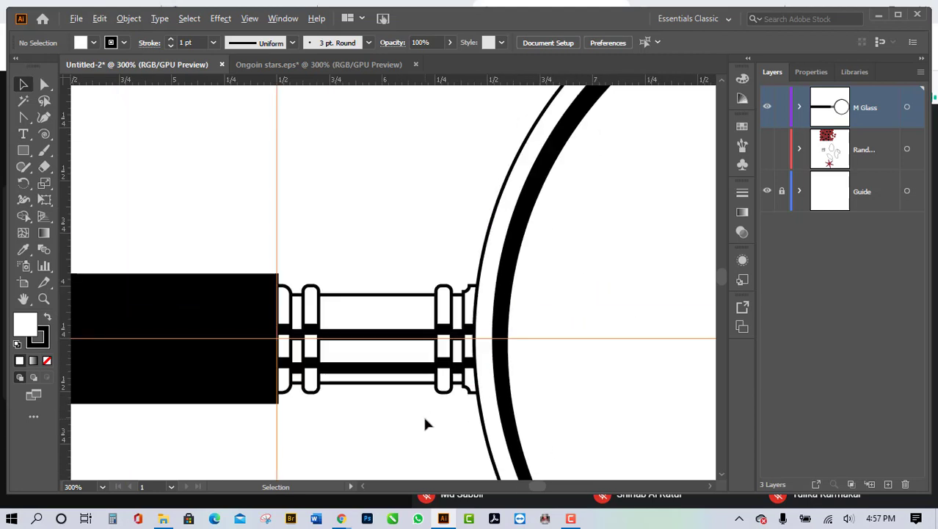
scroll(424, 423, down, 2)
scroll(342, 305, up, 1)
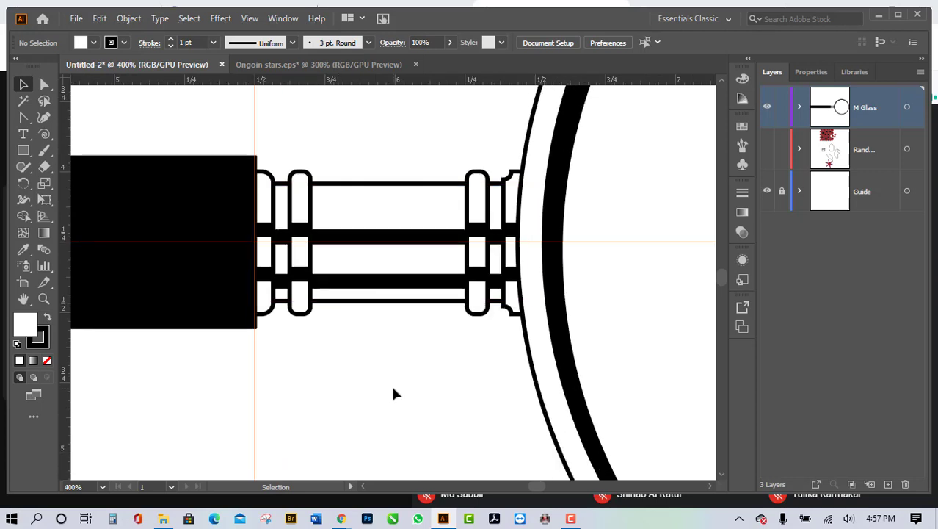
scroll(394, 394, down, 2)
scroll(393, 394, down, 1)
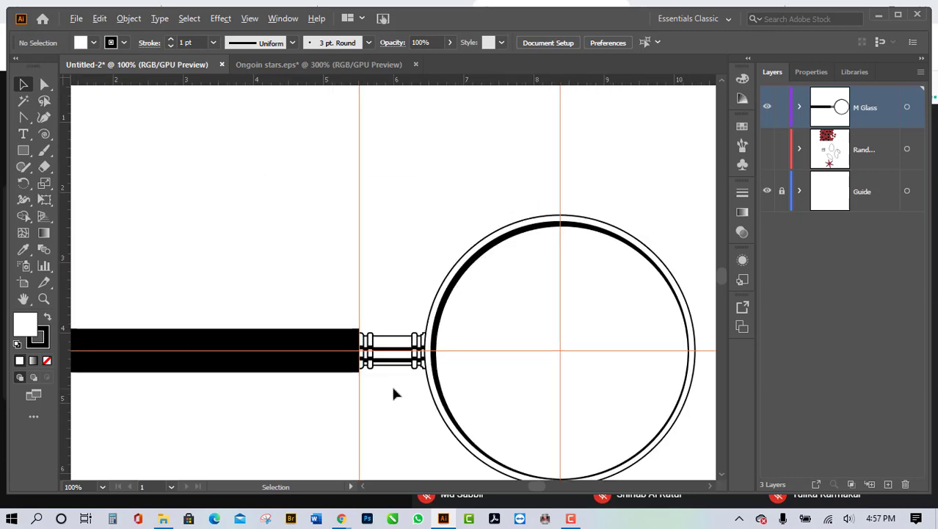
scroll(393, 394, down, 1)
scroll(394, 394, down, 1)
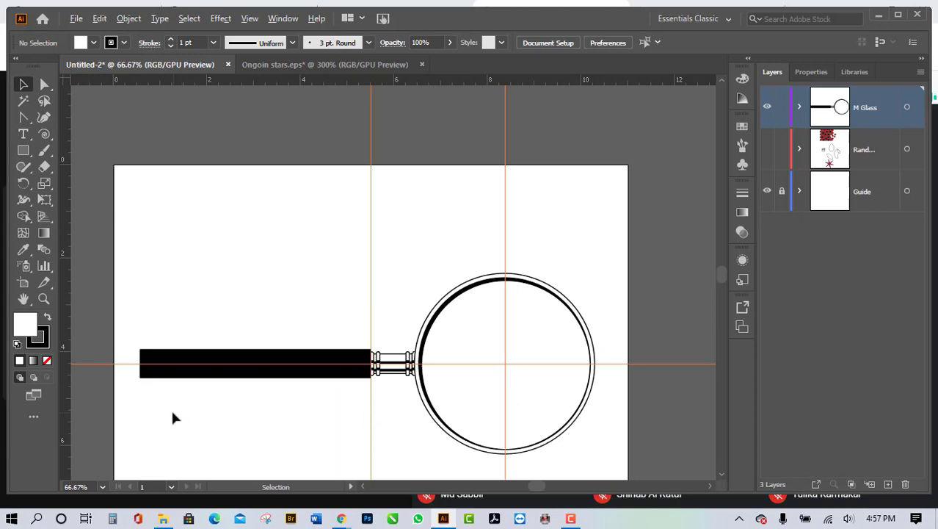
scroll(172, 412, up, 1)
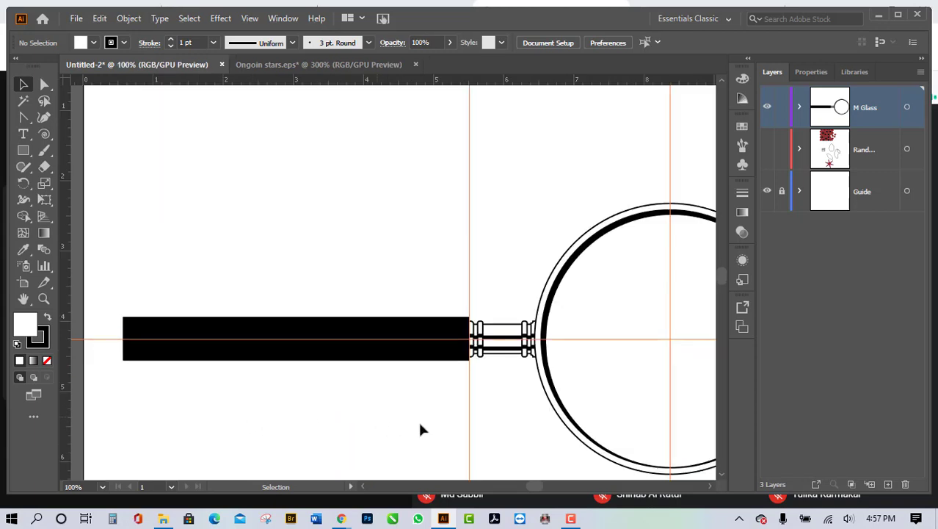
scroll(496, 413, down, 2)
scroll(456, 403, up, 2)
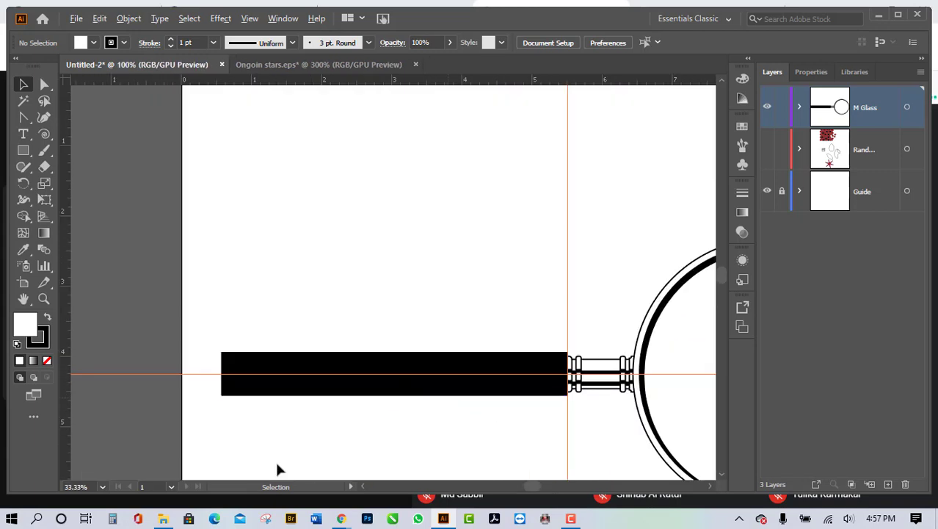
scroll(211, 422, up, 2)
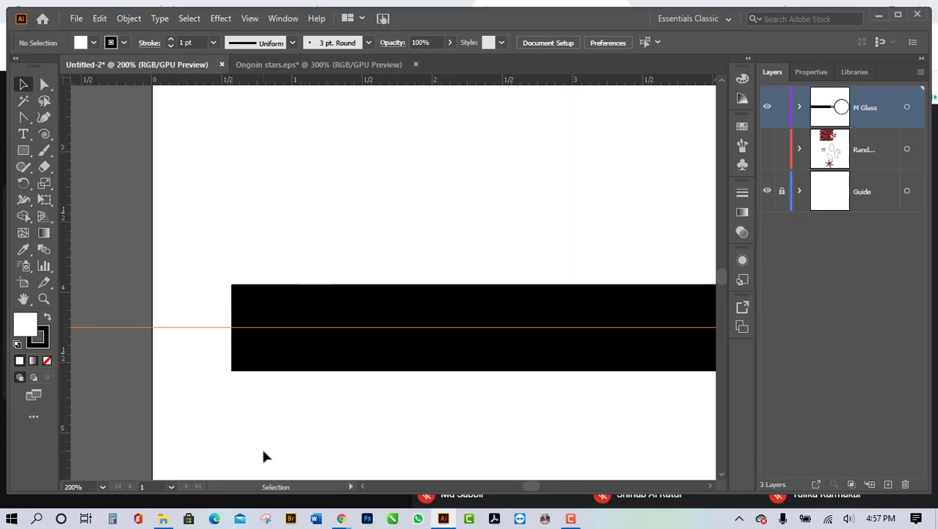
scroll(244, 395, down, 3)
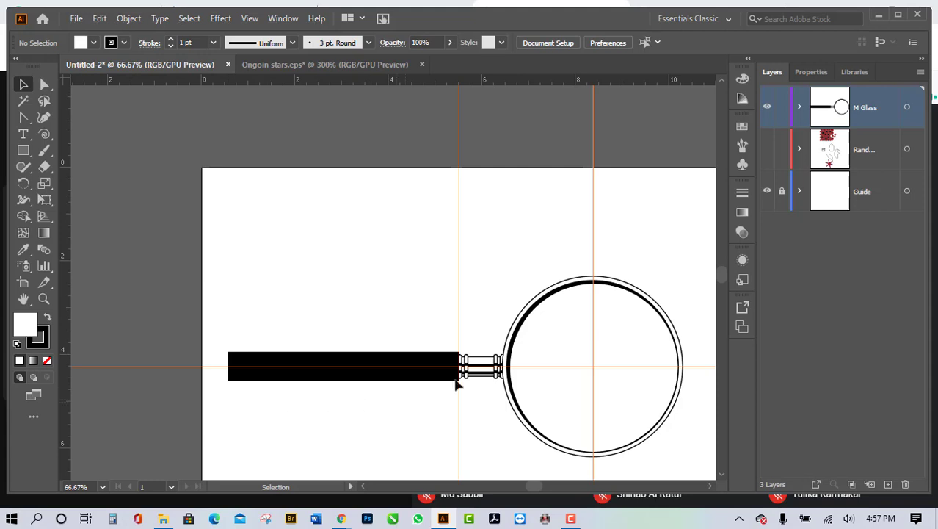
Step: Examine the handle in Ongoin stars.eps, checking its rounded ends and the white highlight strip along its length
click(356, 66)
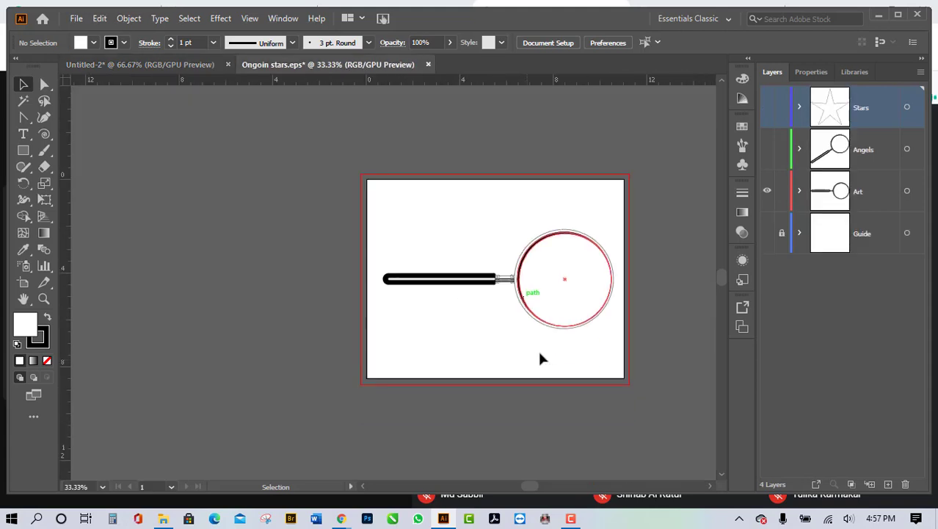
scroll(591, 348, up, 3)
scroll(582, 349, down, 2)
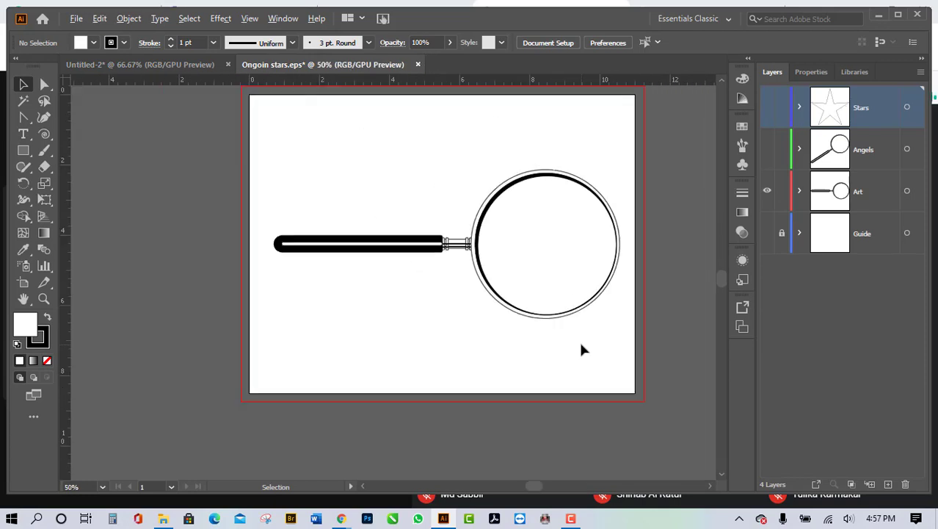
scroll(450, 244, up, 4)
scroll(624, 349, down, 3)
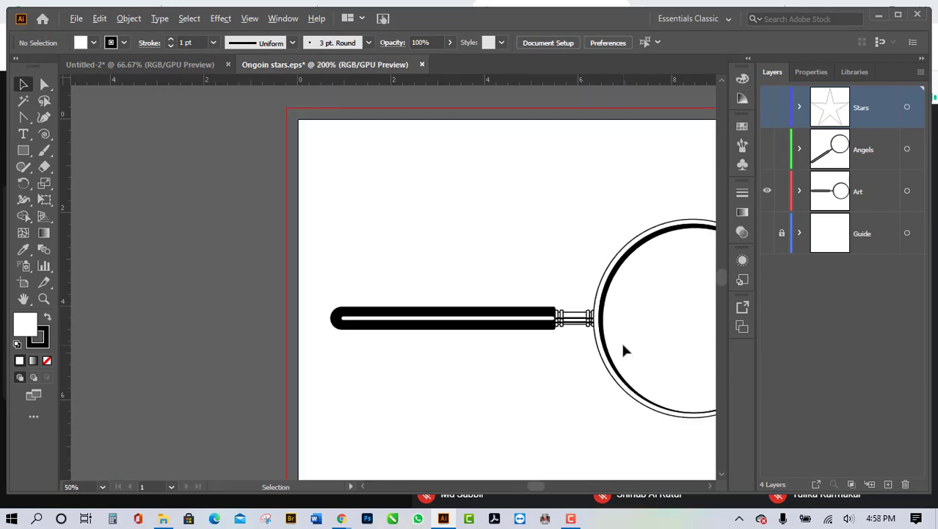
scroll(411, 324, up, 3)
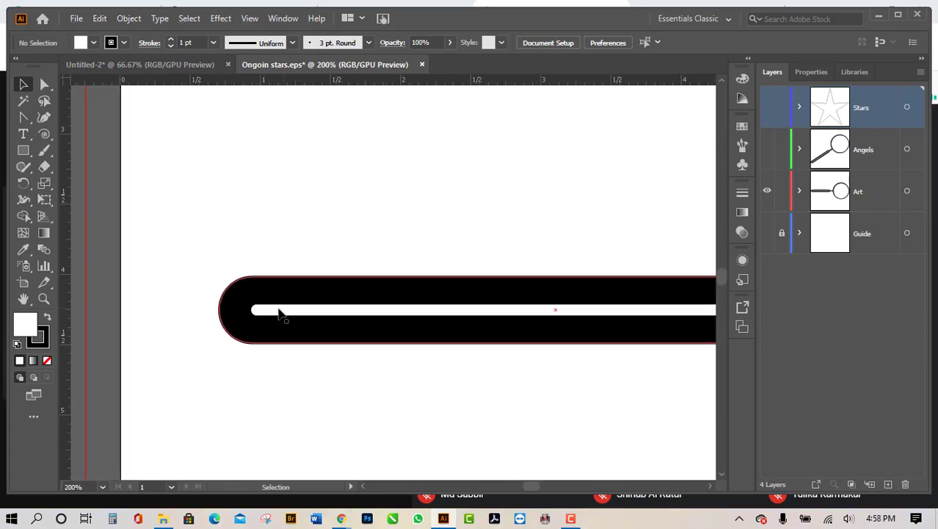
click(279, 312)
scroll(381, 364, down, 2)
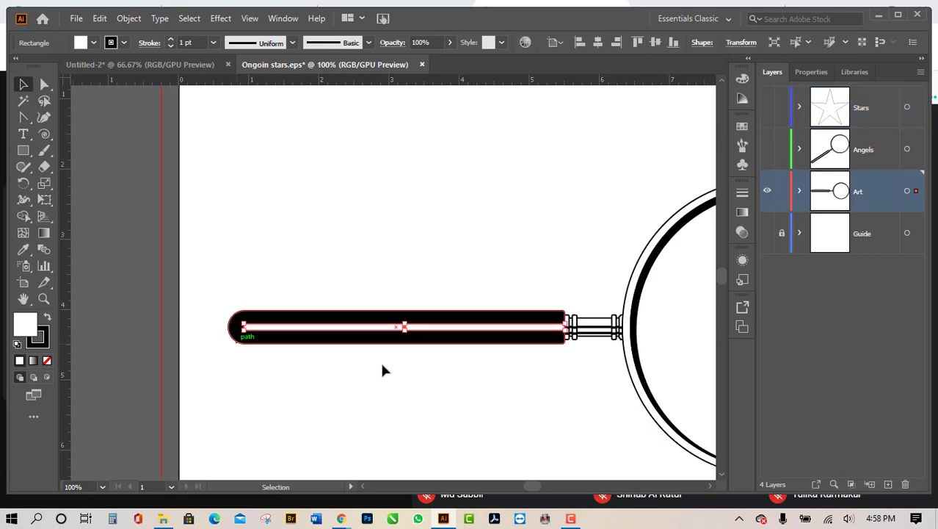
scroll(469, 354, up, 1)
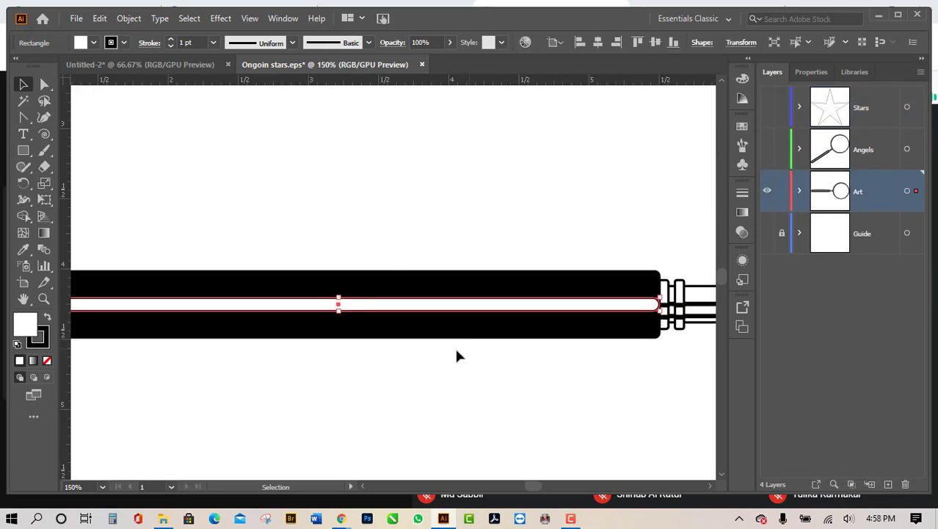
click(446, 418)
scroll(544, 373, down, 1)
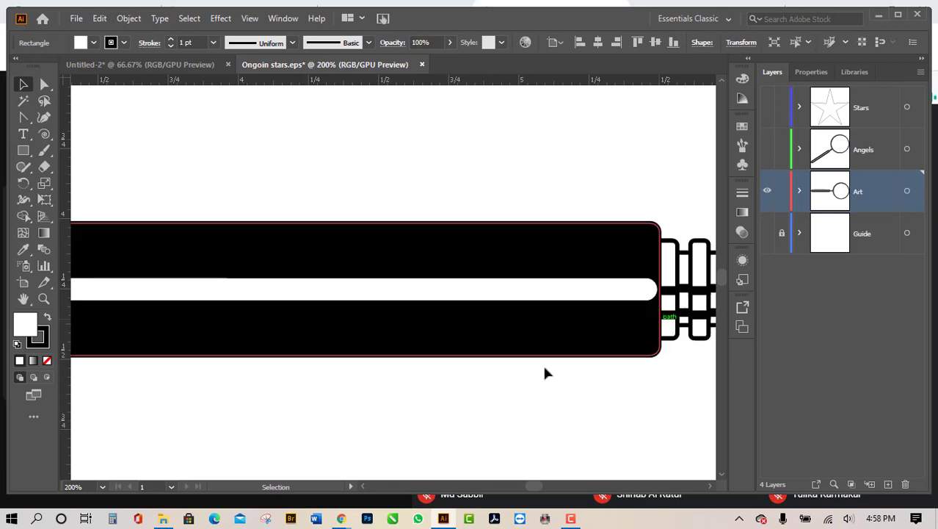
click(531, 376)
Step: In Untitled-2, duplicate the black handle rectangle in place on top of itself and fill the copy white
click(182, 64)
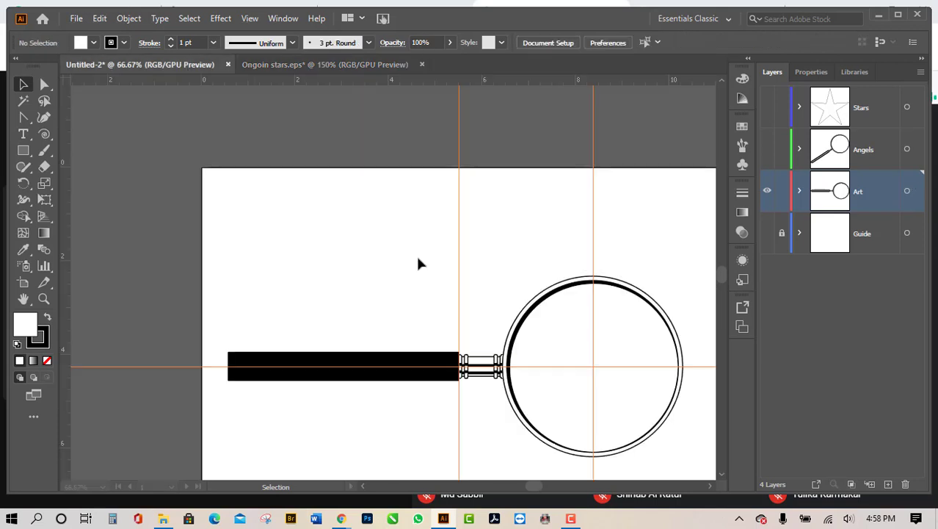
scroll(356, 331, down, 1)
scroll(360, 331, up, 3)
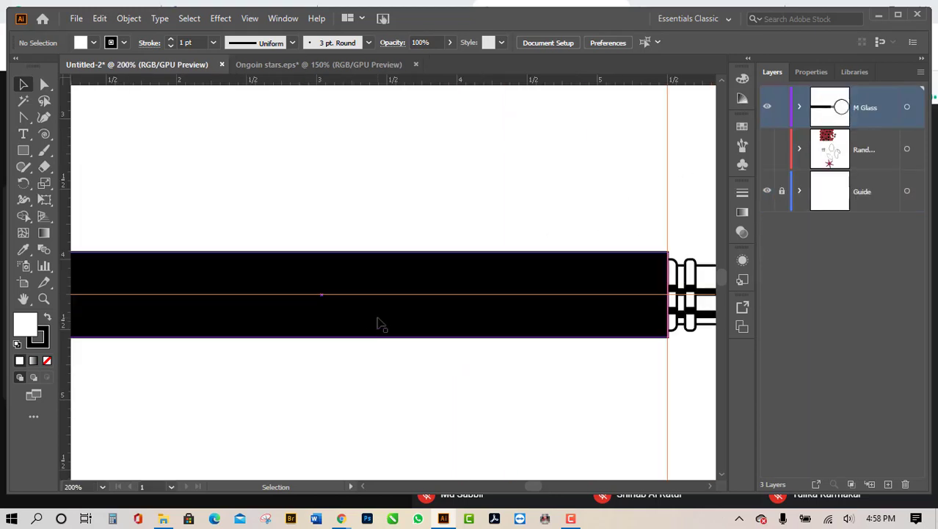
click(379, 321)
scroll(472, 336, down, 1)
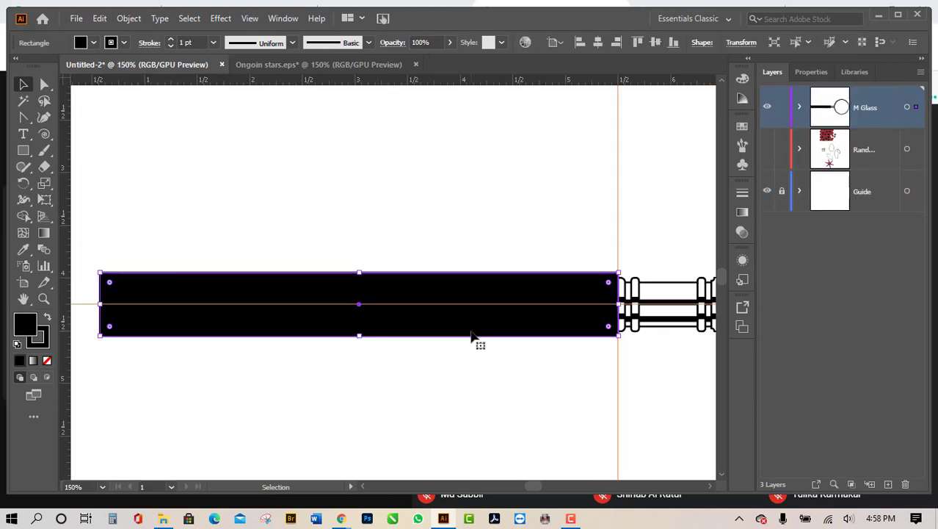
key(a)
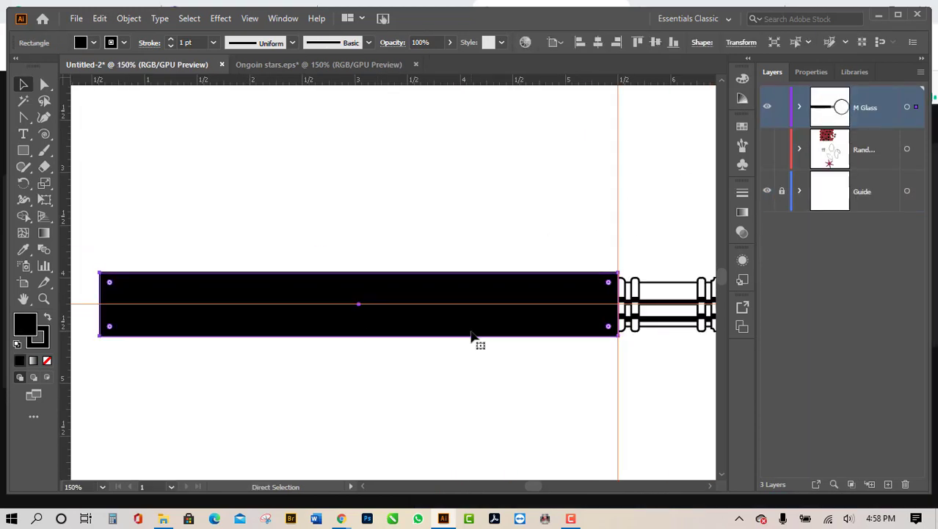
key(v)
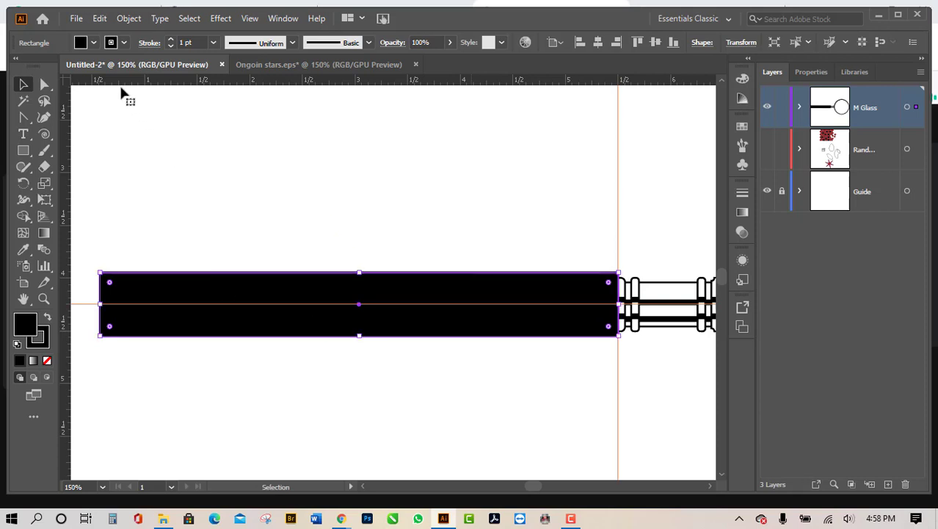
click(93, 42)
click(27, 66)
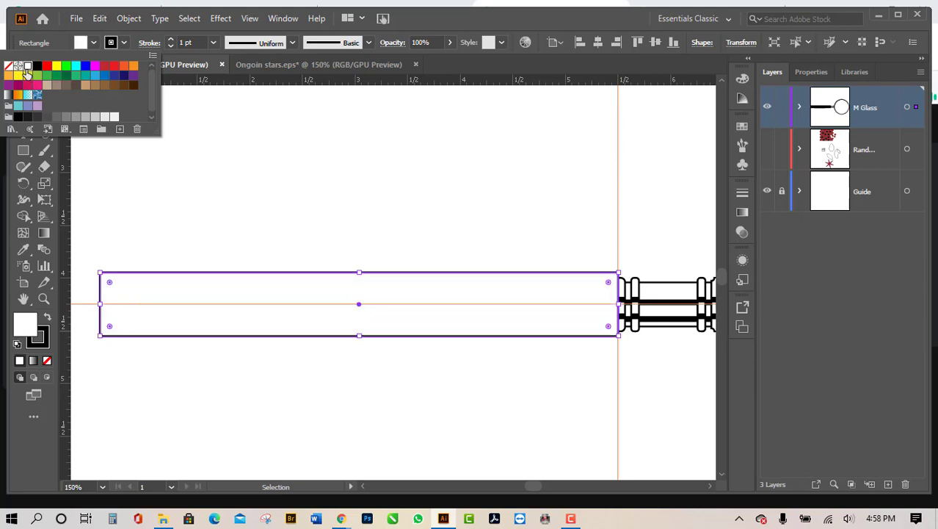
click(88, 43)
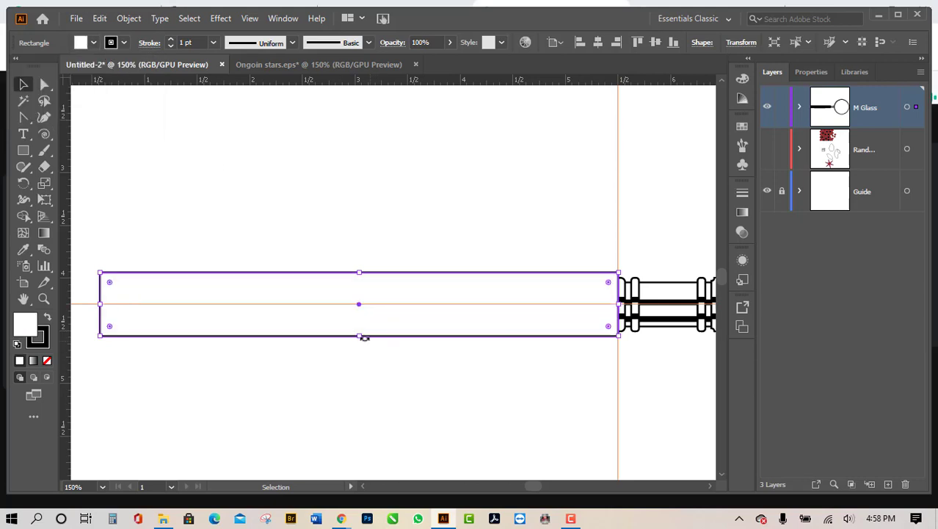
Step: Narrow the white copy to a thin strip along the handle's centre line and pull its outer end in to about the 1 in mark
drag(360, 338, 360, 308)
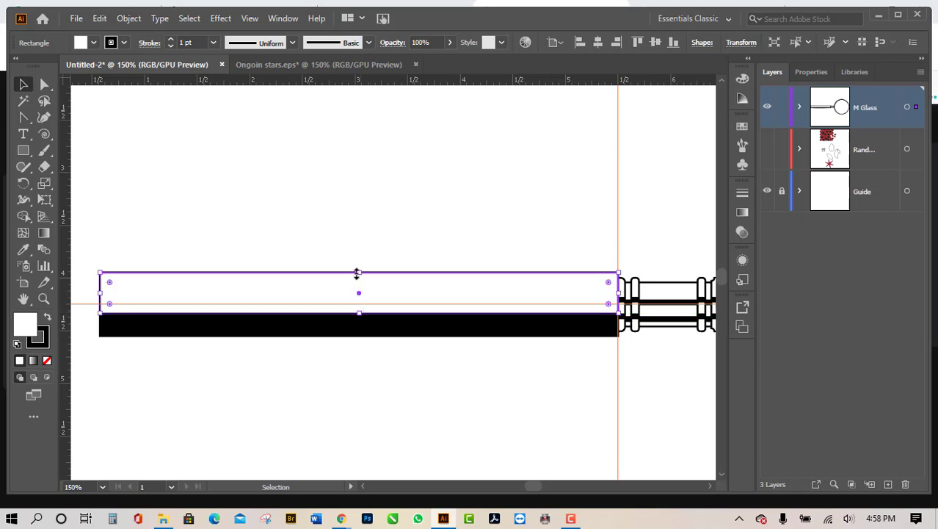
drag(359, 273, 359, 297)
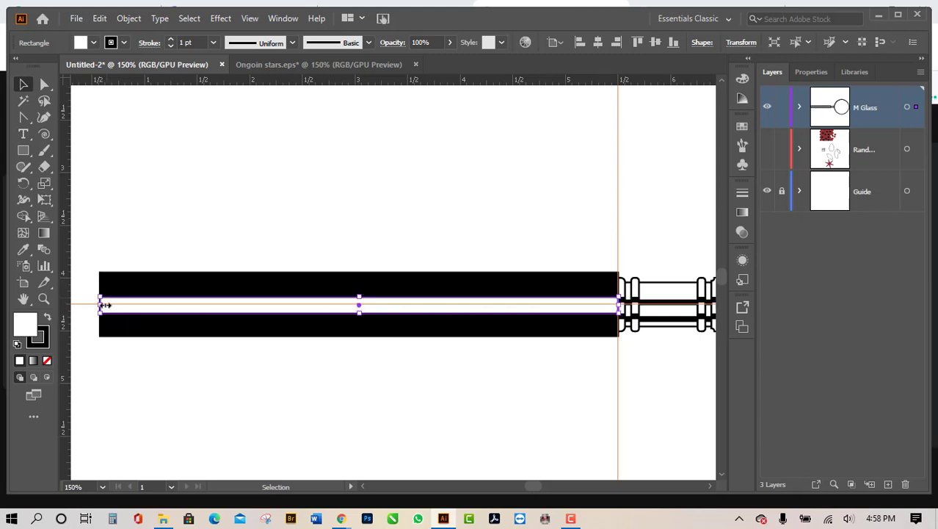
drag(104, 305, 122, 304)
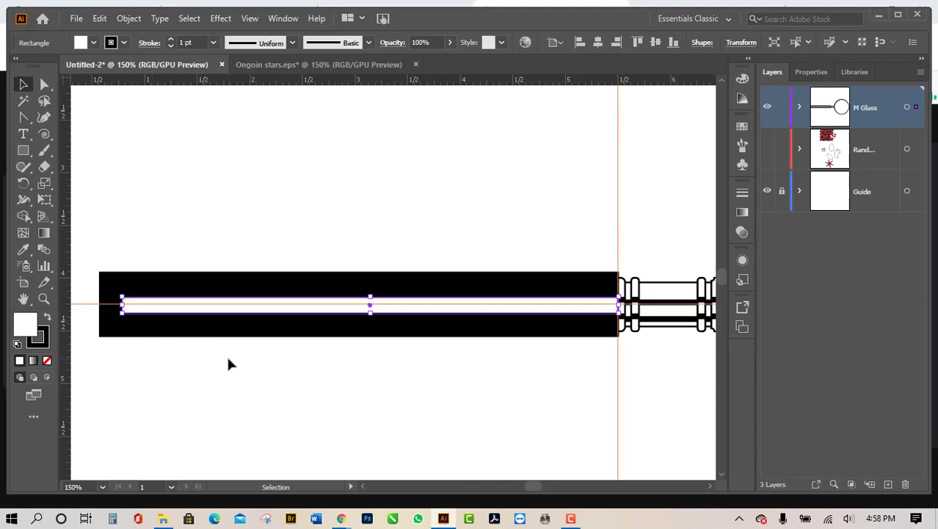
click(367, 398)
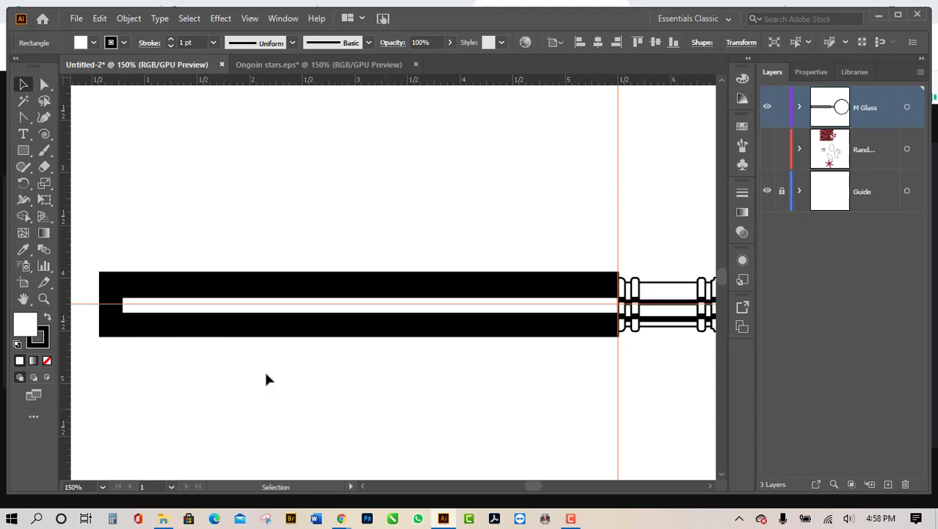
click(198, 308)
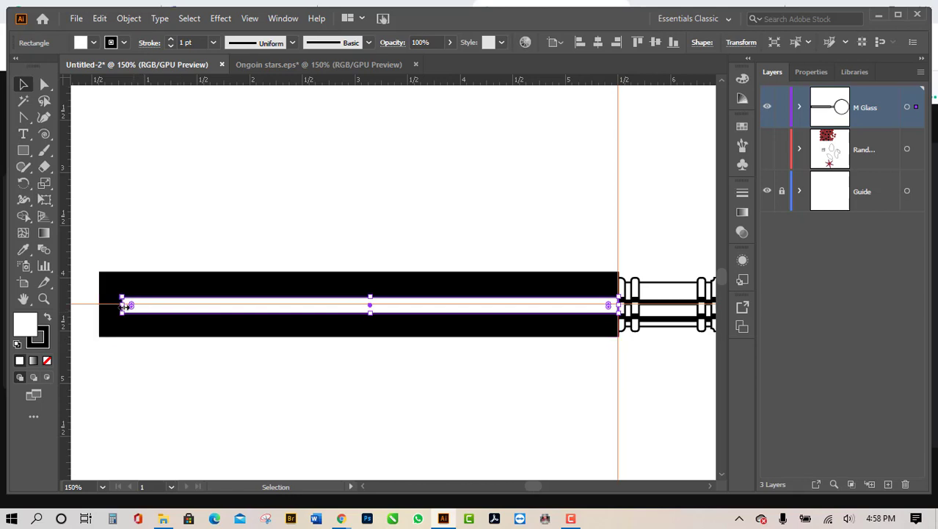
drag(125, 304, 149, 304)
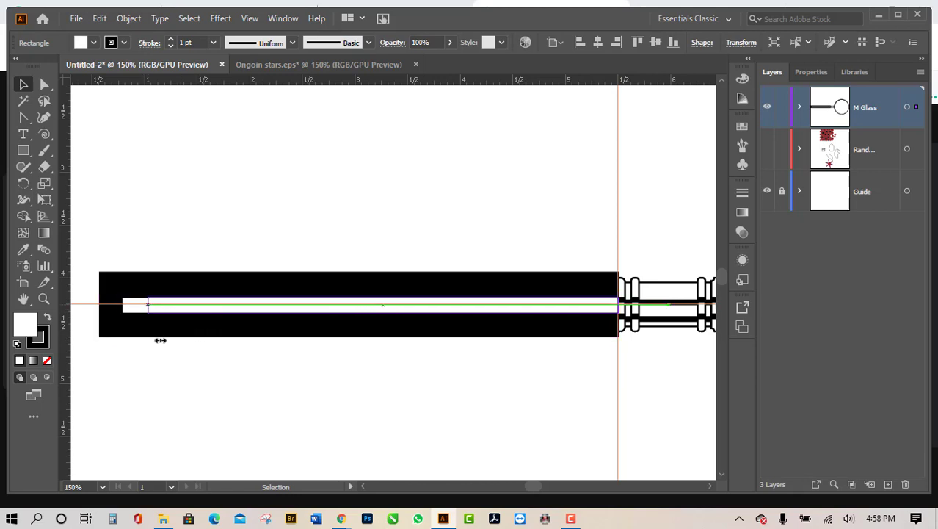
click(219, 398)
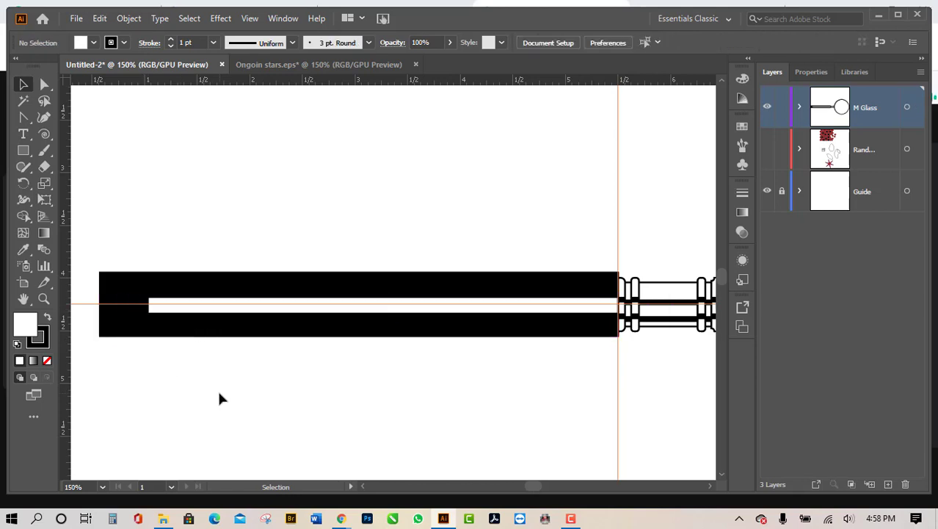
click(121, 322)
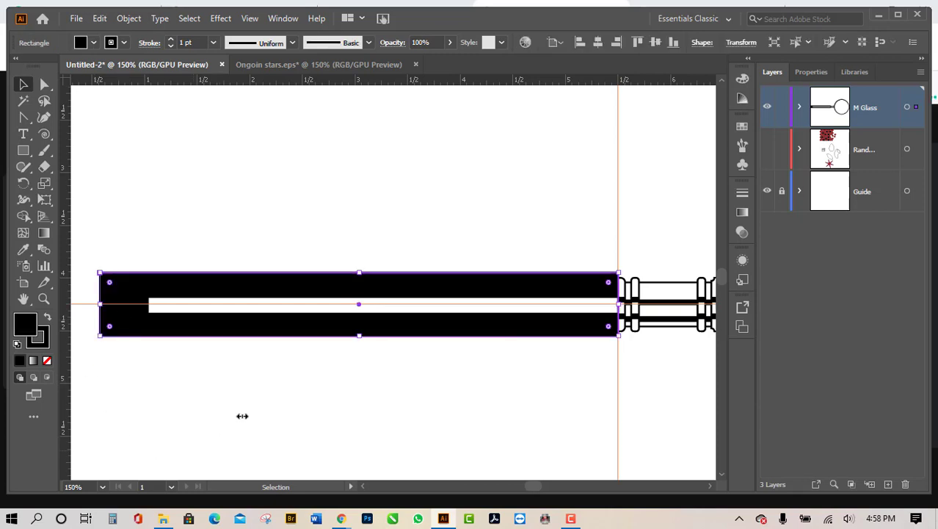
click(280, 429)
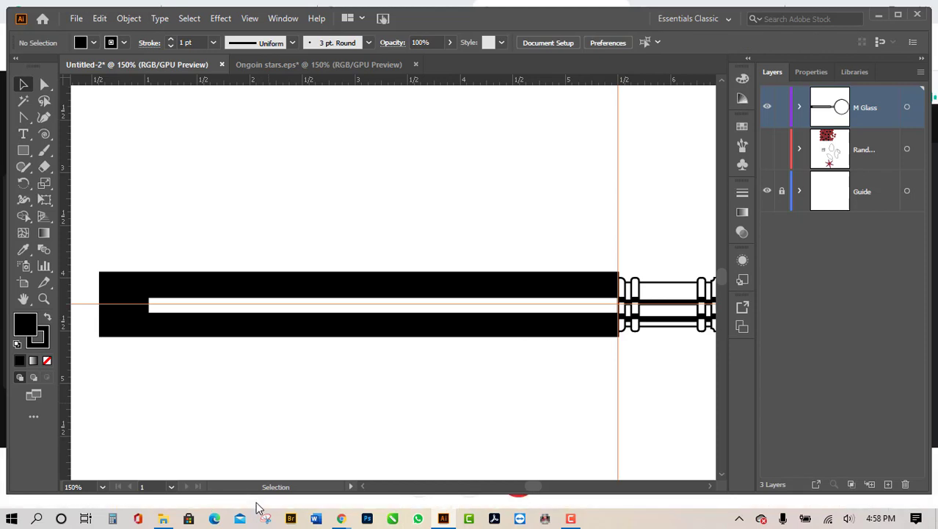
Step: Compare with the handle in Ongoin stars.eps, checking the corner rounding at the neck joint and the fully rounded outer end
click(328, 64)
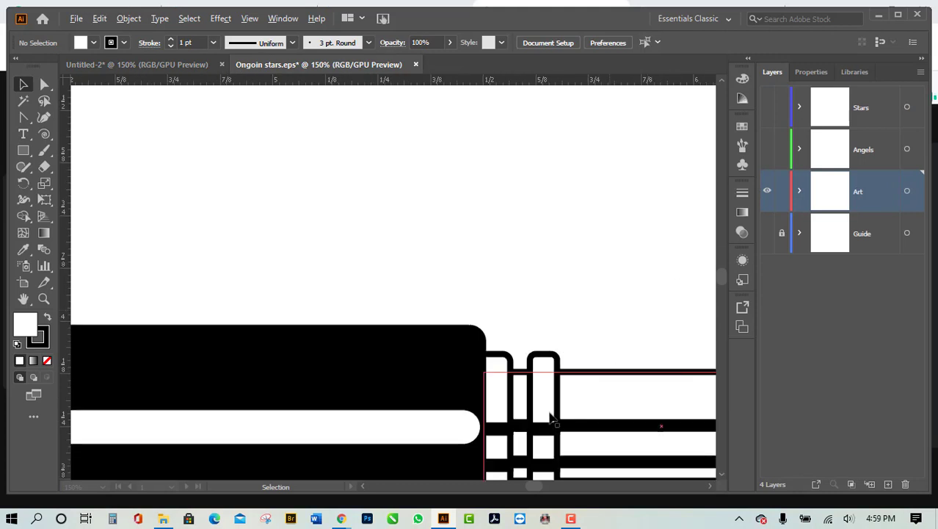
scroll(514, 412, up, 3)
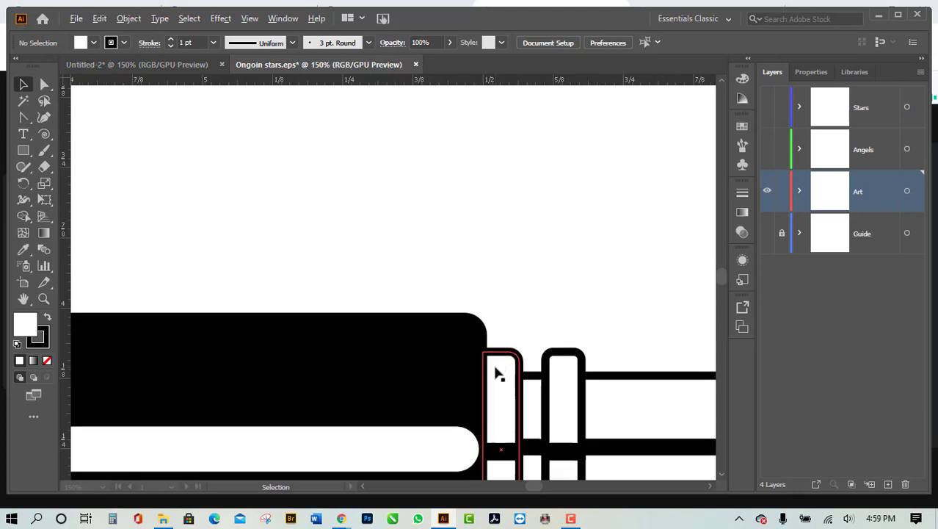
scroll(521, 459, down, 3)
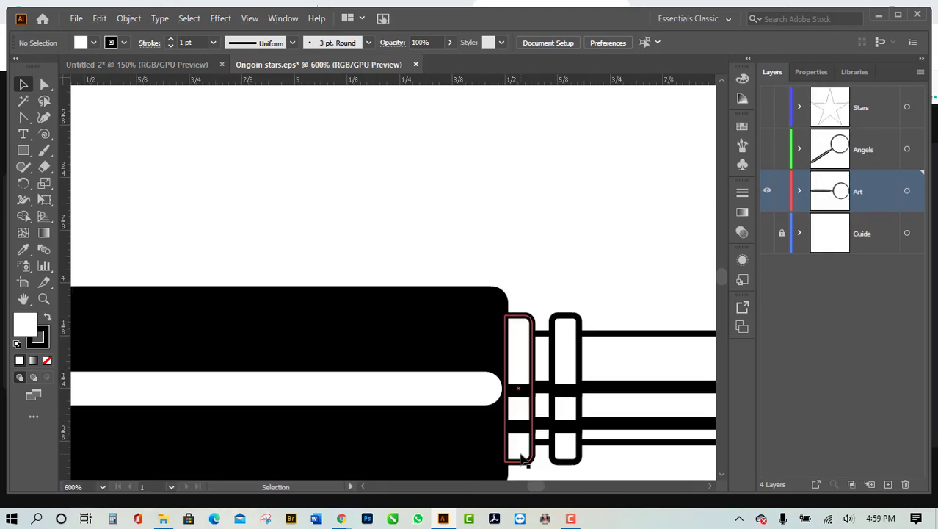
scroll(262, 380, down, 8)
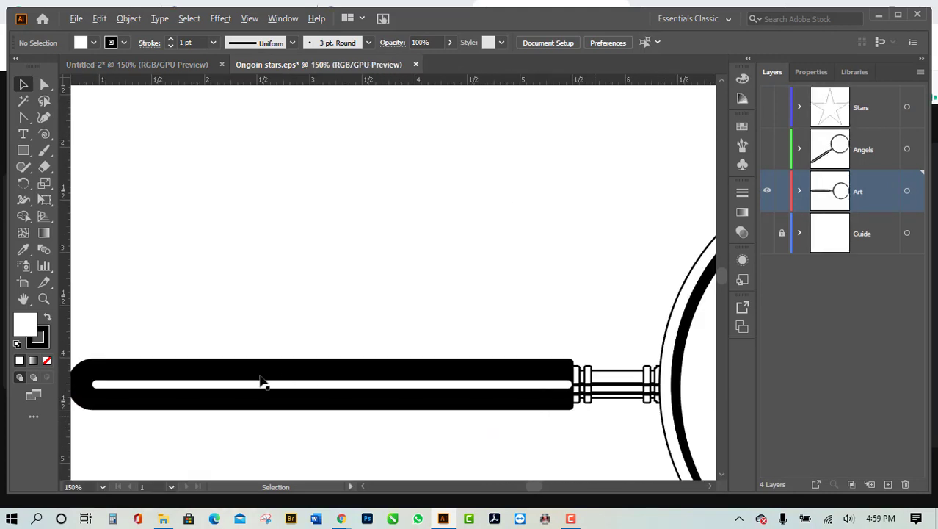
scroll(317, 398, up, 4)
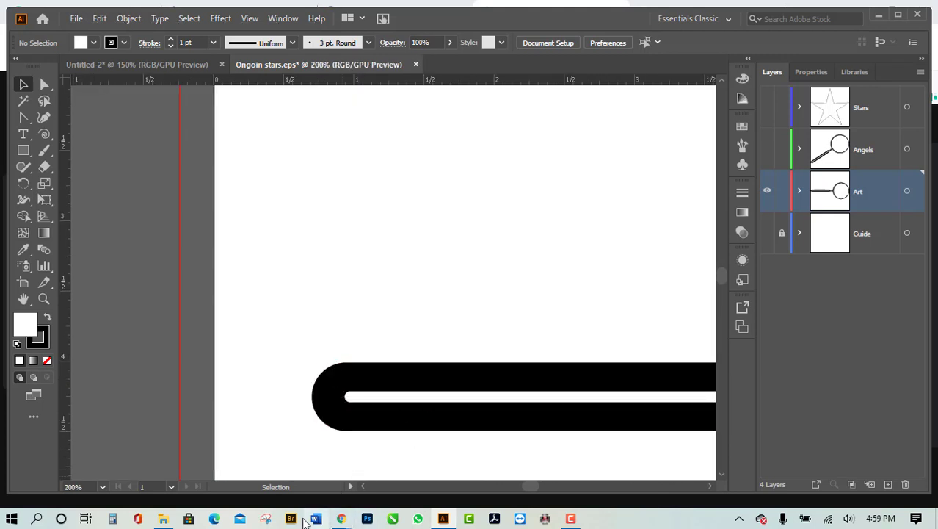
Step: Back in Untitled-2, slightly round all corners of the black handle rectangle to a radius of about 0.03 in and deselect it
click(159, 68)
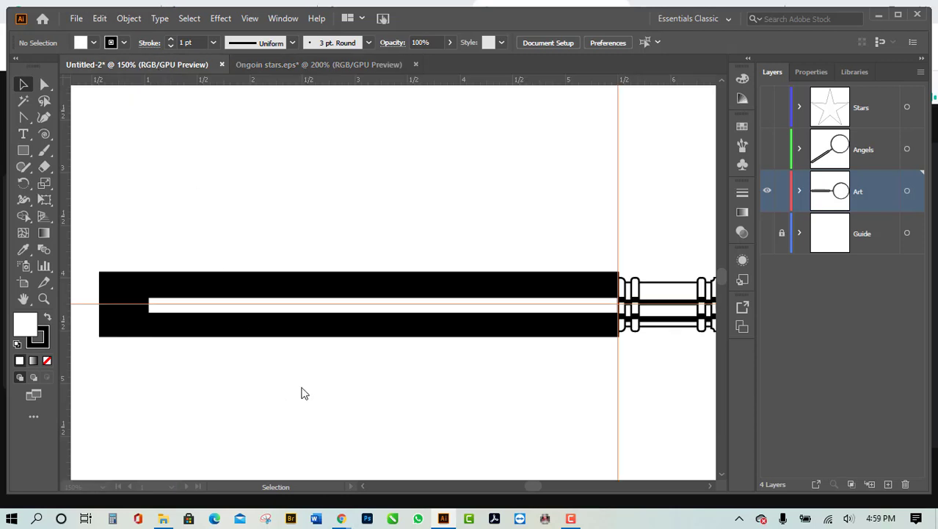
scroll(429, 366, up, 6)
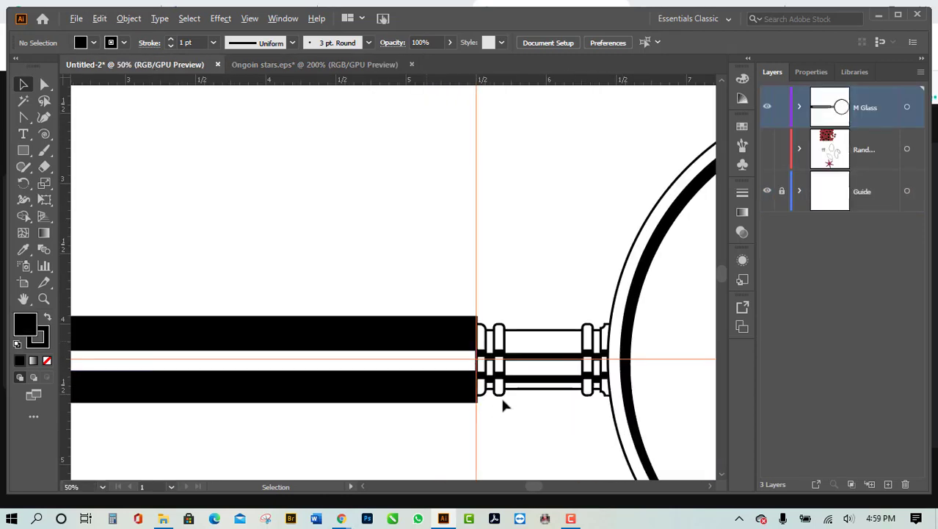
scroll(472, 324, up, 2)
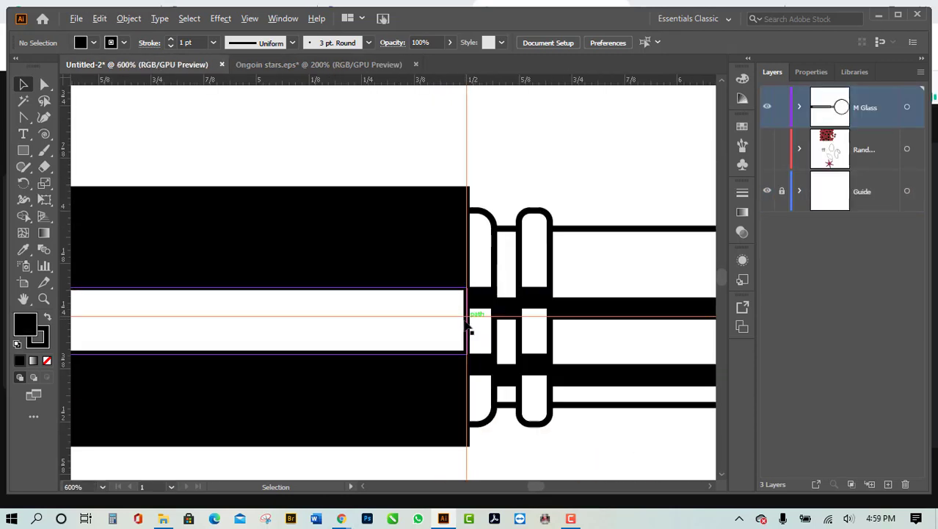
click(463, 204)
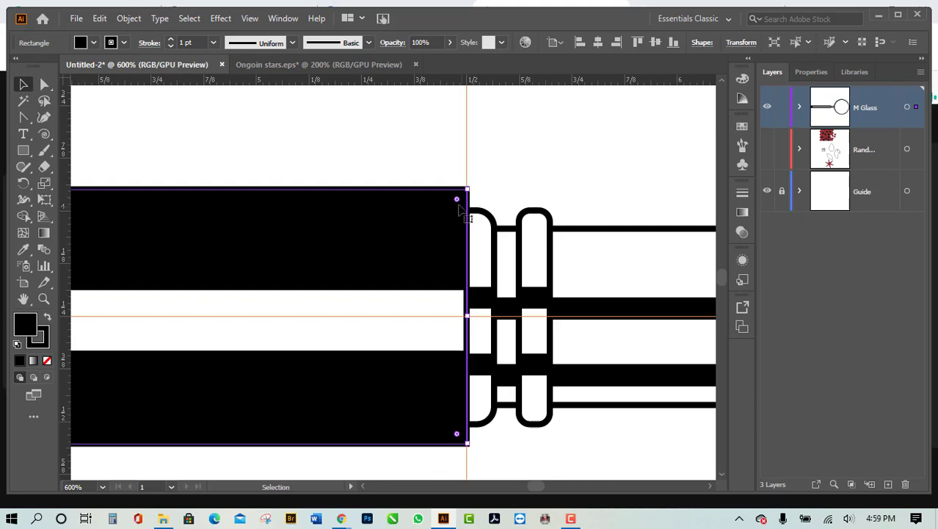
drag(455, 206, 456, 208)
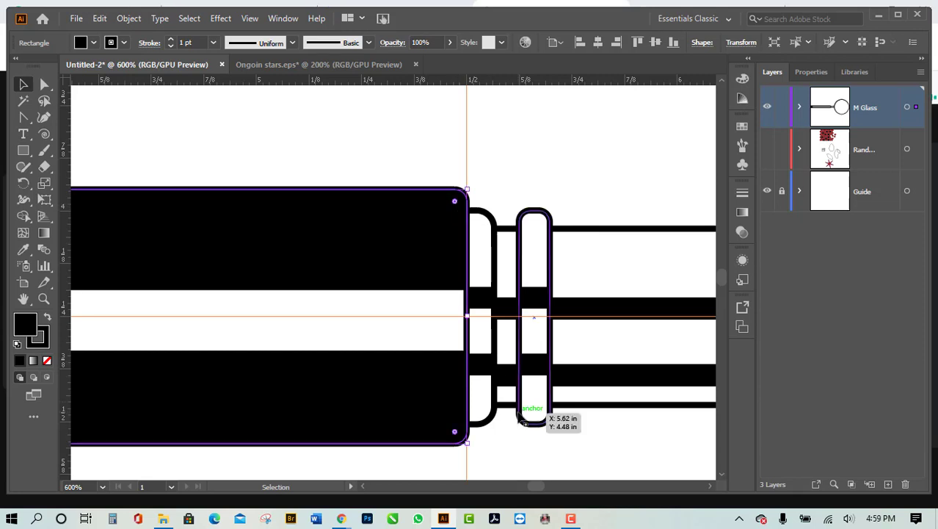
scroll(525, 419, down, 2)
click(473, 425)
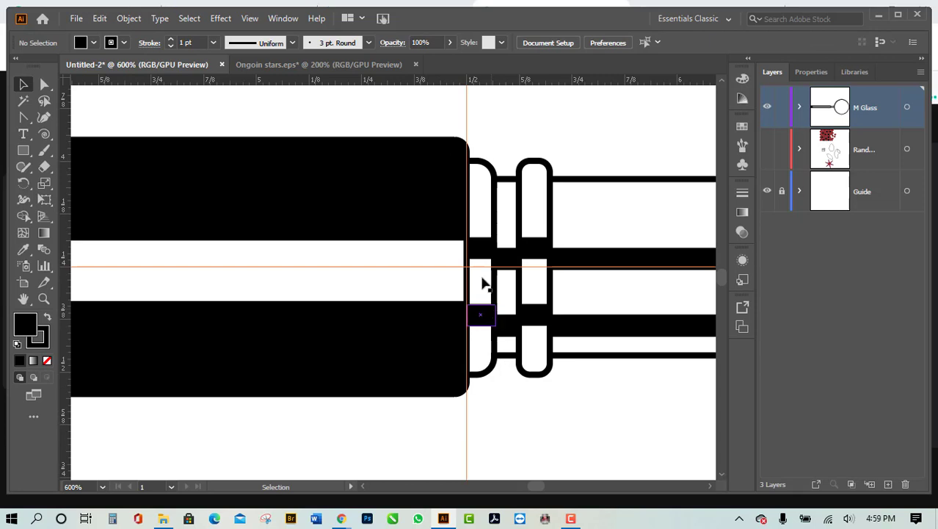
click(449, 178)
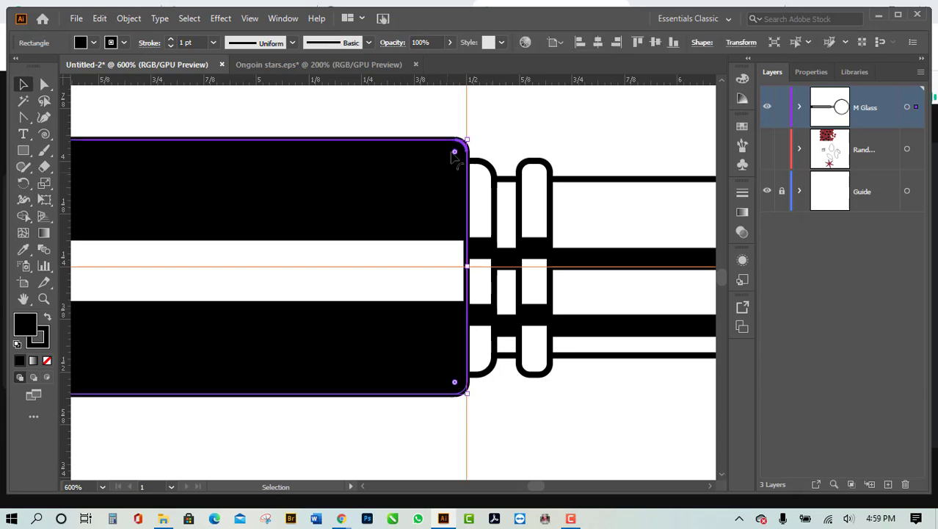
click(528, 147)
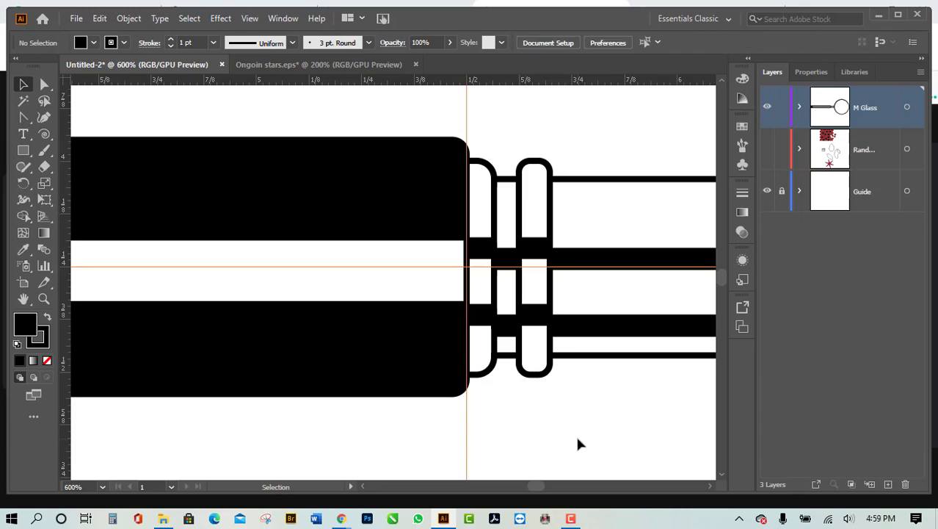
Step: Round only the two outer-end corners of the black handle to the maximum 0.3 in radius, forming a semicircular end, and clear the selection
scroll(577, 443, down, 4)
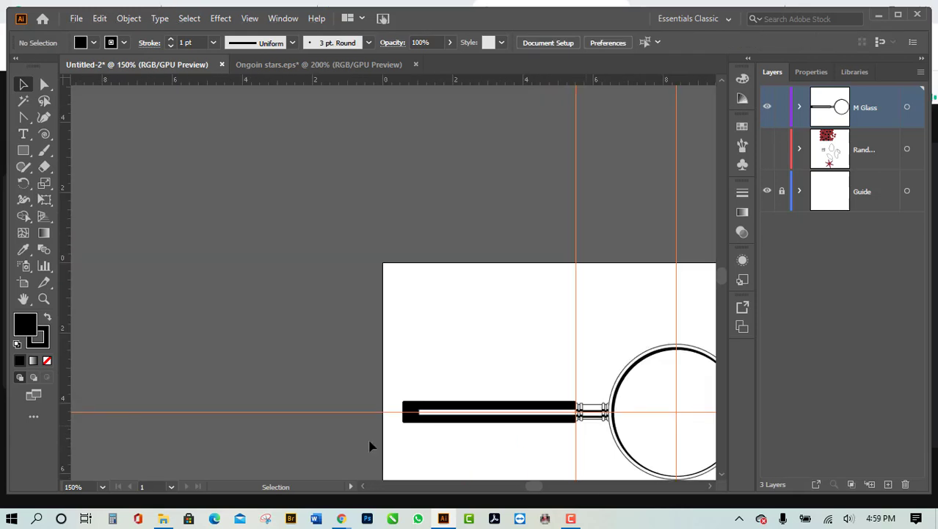
scroll(371, 446, up, 3)
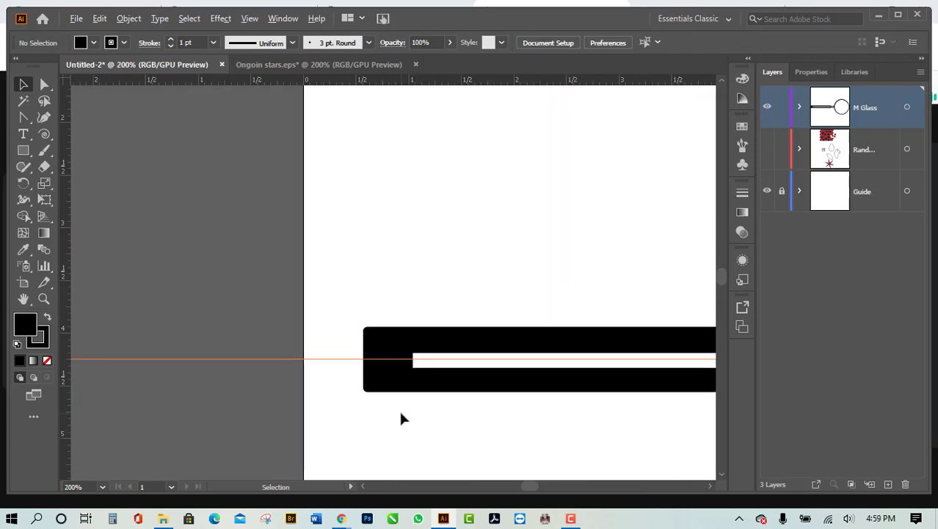
scroll(402, 417, down, 4)
scroll(412, 413, up, 1)
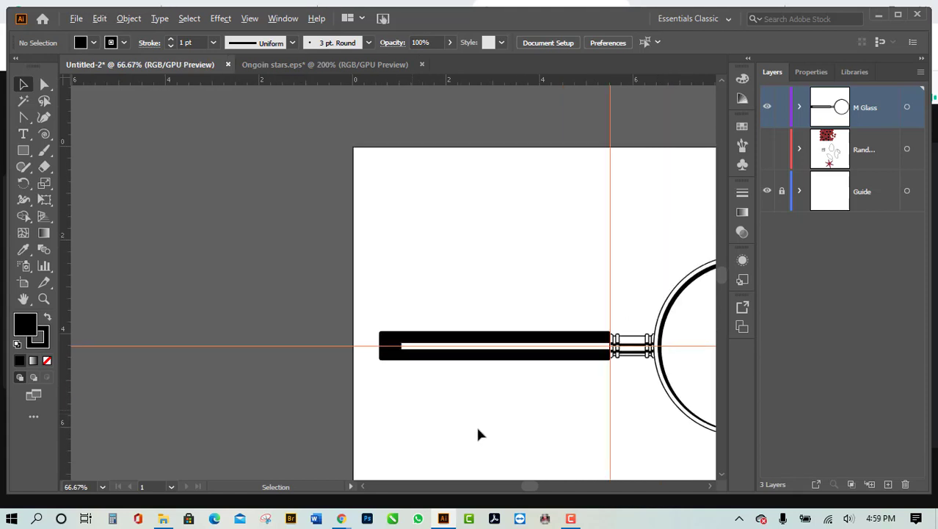
click(44, 84)
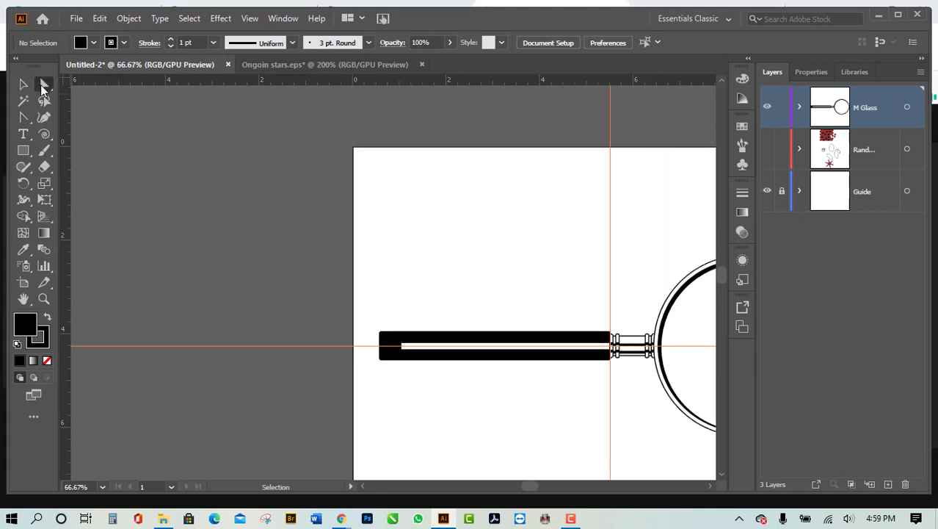
scroll(452, 396, up, 1)
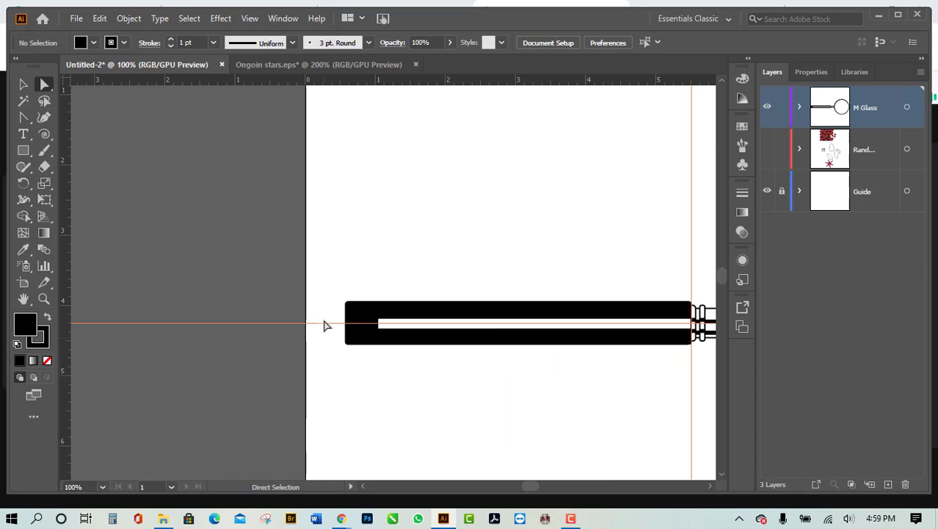
drag(335, 293, 364, 376)
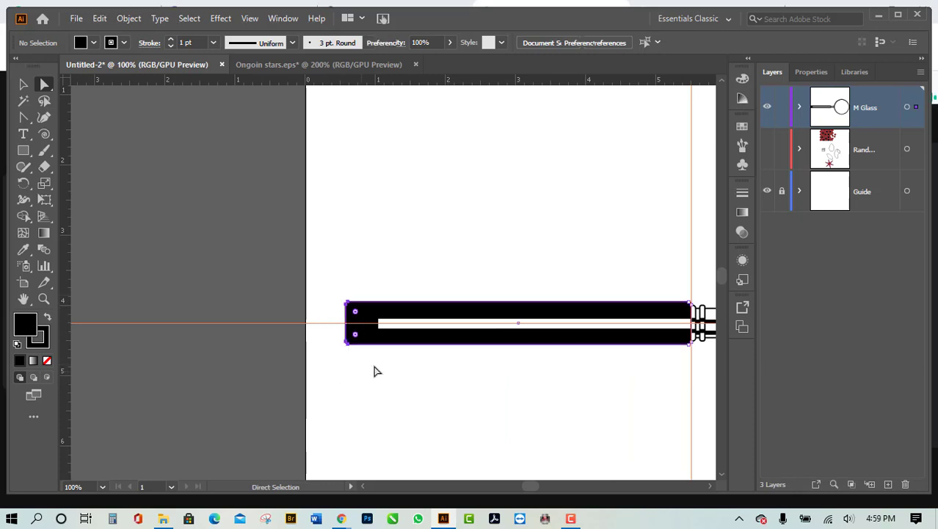
scroll(397, 356, up, 1)
scroll(398, 353, up, 1)
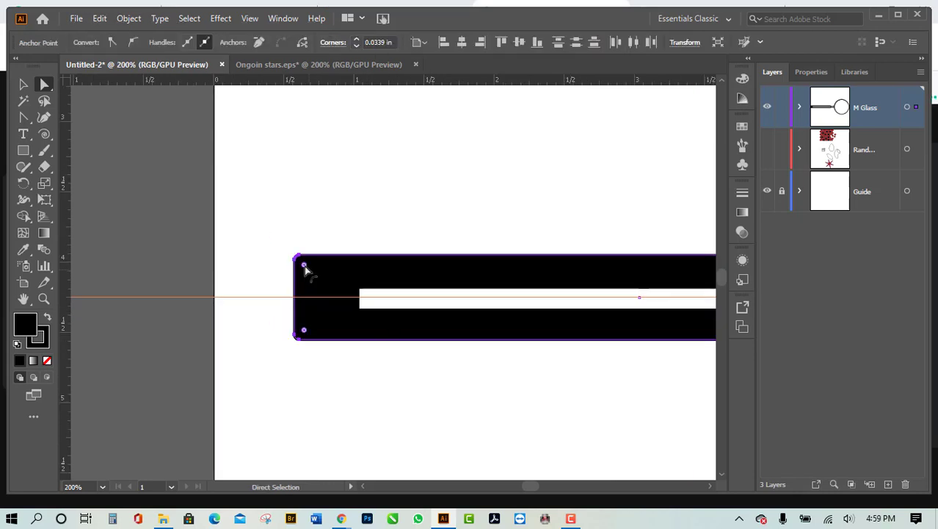
drag(305, 267, 380, 346)
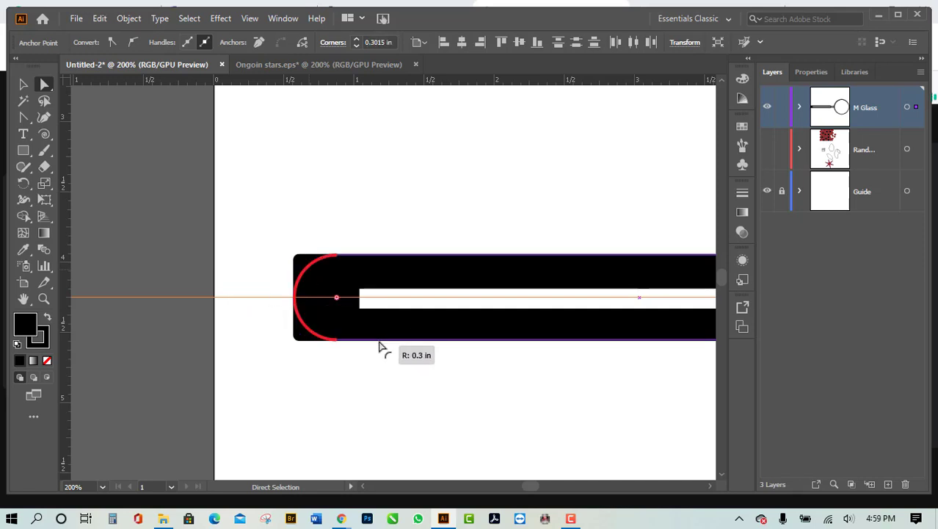
drag(380, 347, 379, 347)
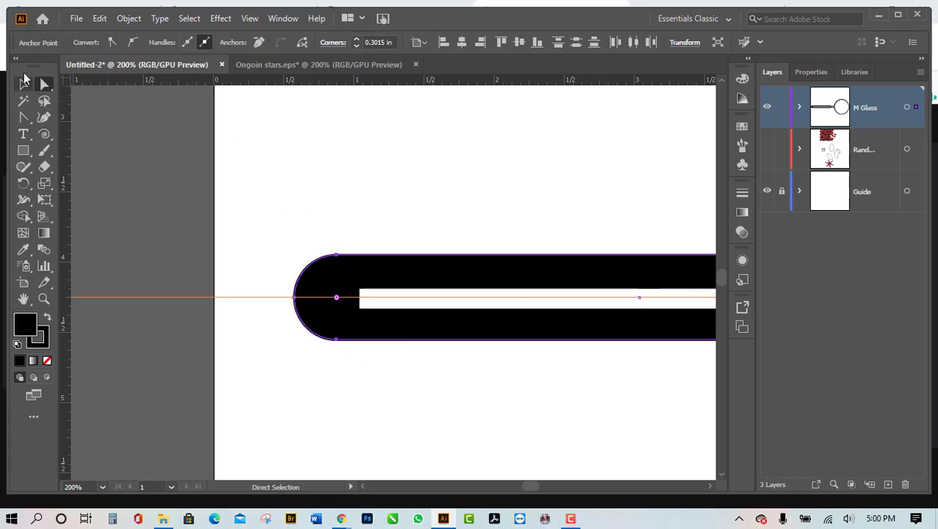
key(v)
click(273, 311)
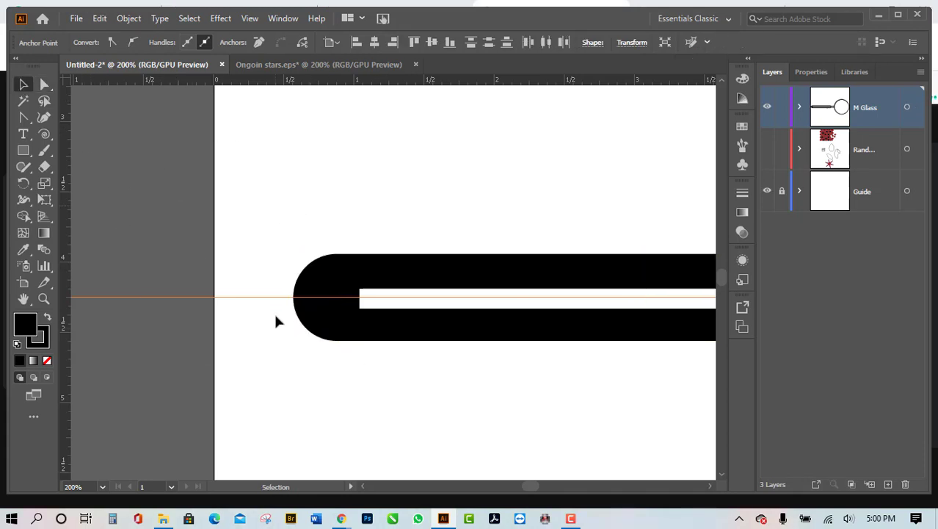
alt+scroll(273, 310, down, 5)
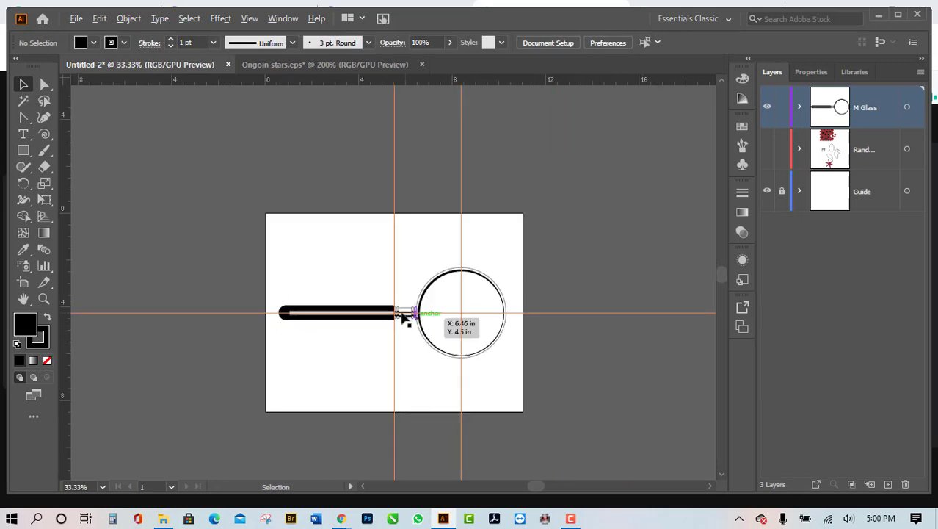
alt+scroll(392, 319, up, 6)
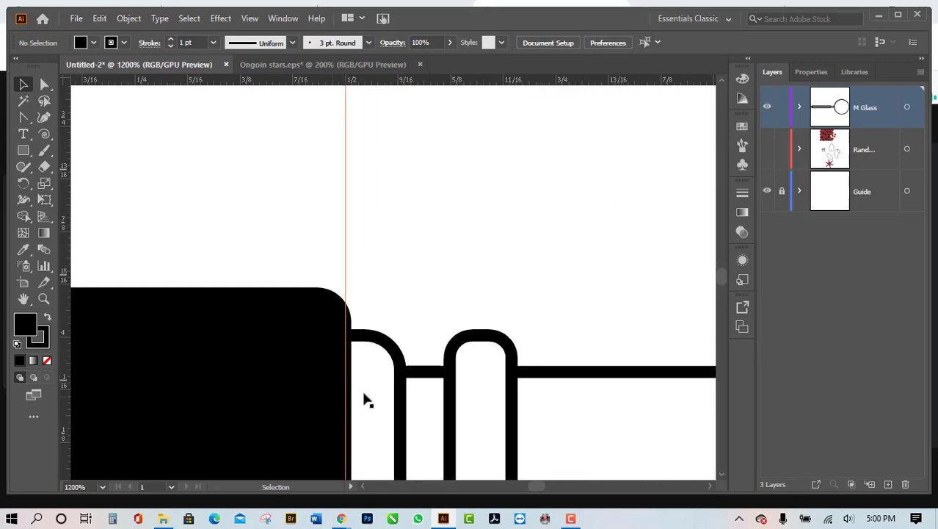
alt+scroll(364, 395, down, 3)
alt+scroll(533, 327, down, 1)
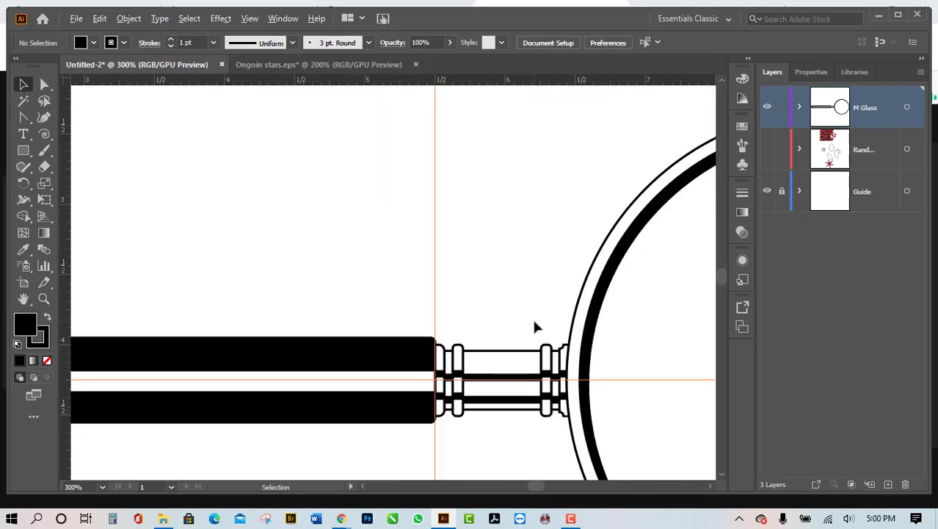
Step: Inspect the black handle from the neck joint to the rounded outer end, including the square end of its white highlight strip
alt+scroll(289, 386, down, 3)
alt+scroll(297, 360, up, 4)
alt+scroll(242, 323, up, 1)
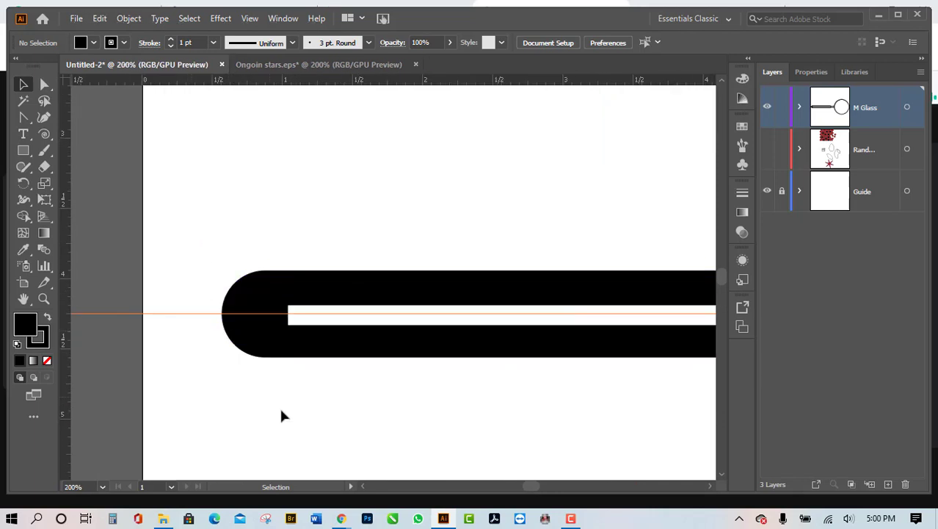
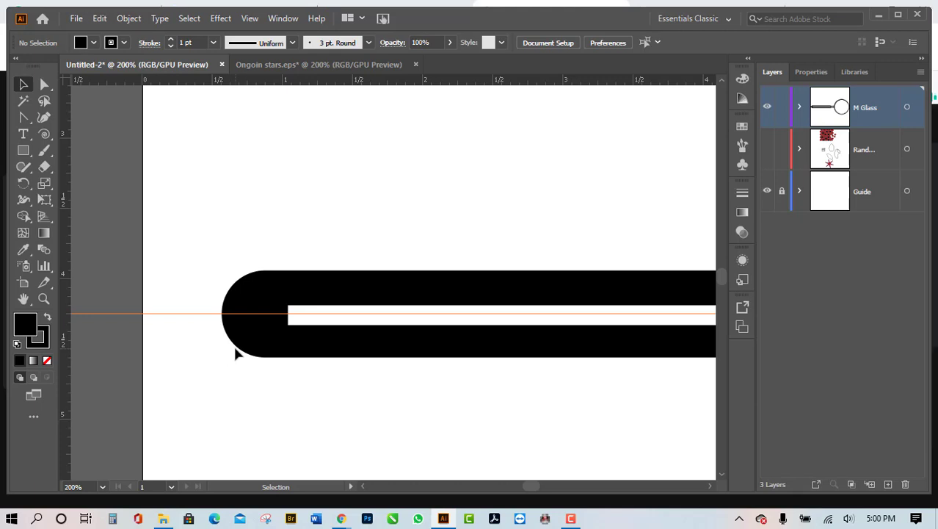
alt+scroll(203, 351, down, 3)
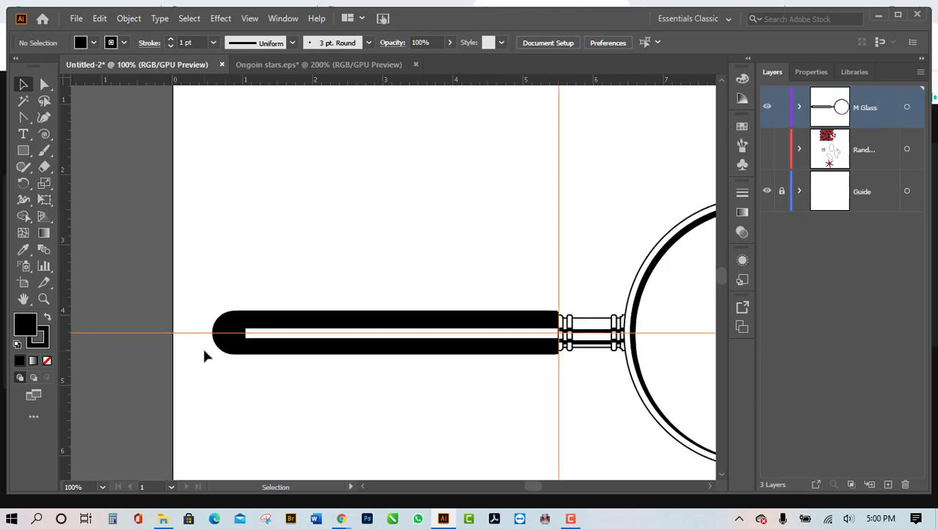
alt+scroll(220, 365, up, 4)
alt+scroll(220, 365, down, 2)
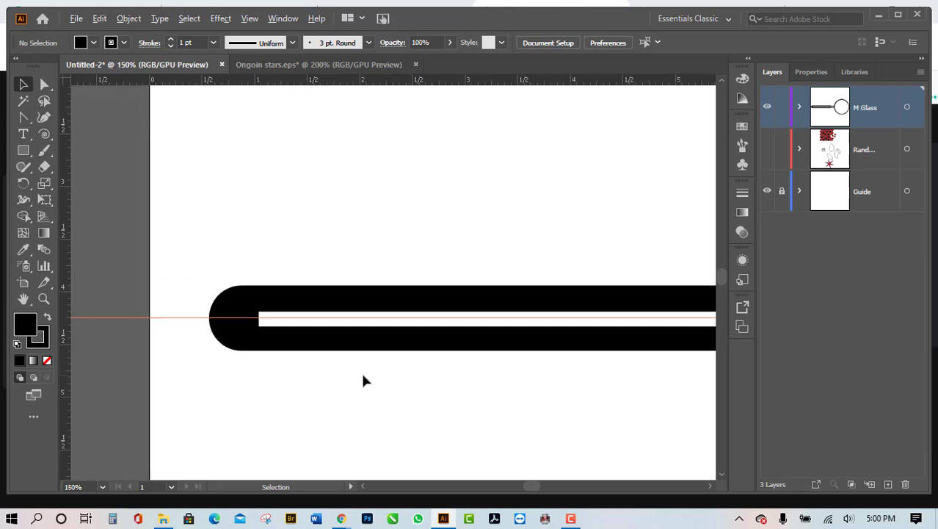
alt+scroll(486, 369, down, 2)
alt+scroll(486, 366, up, 4)
alt+scroll(485, 366, down, 3)
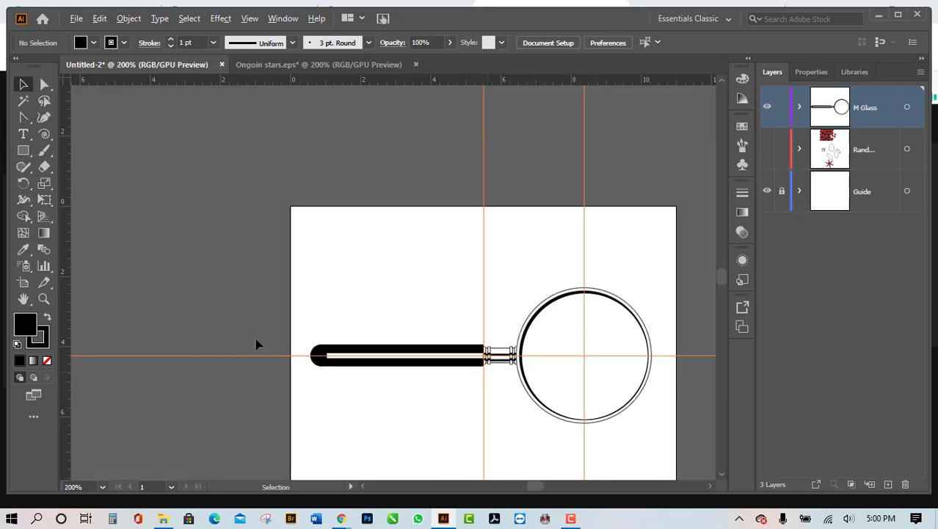
alt+scroll(311, 369, down, 4)
scroll(334, 366, up, 2)
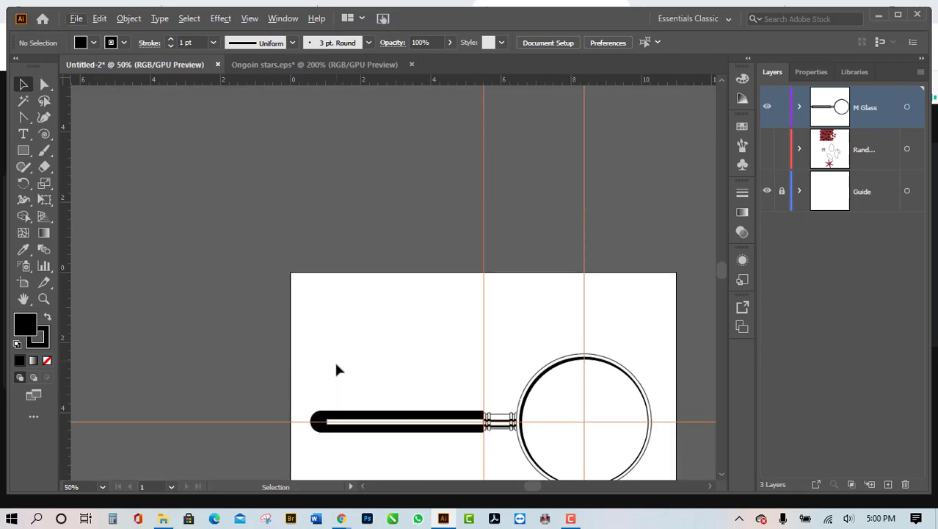
alt+scroll(325, 433, up, 5)
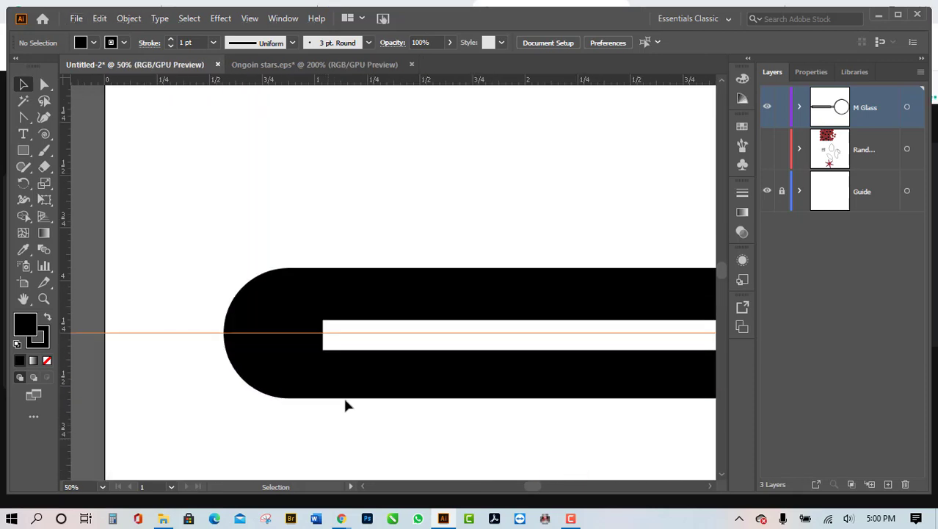
Step: Round only the two outer-end corners of the white highlight strip to about 0.079 in, leaving the neck-end corners square, and deselect it
click(345, 345)
alt+scroll(340, 345, up, 2)
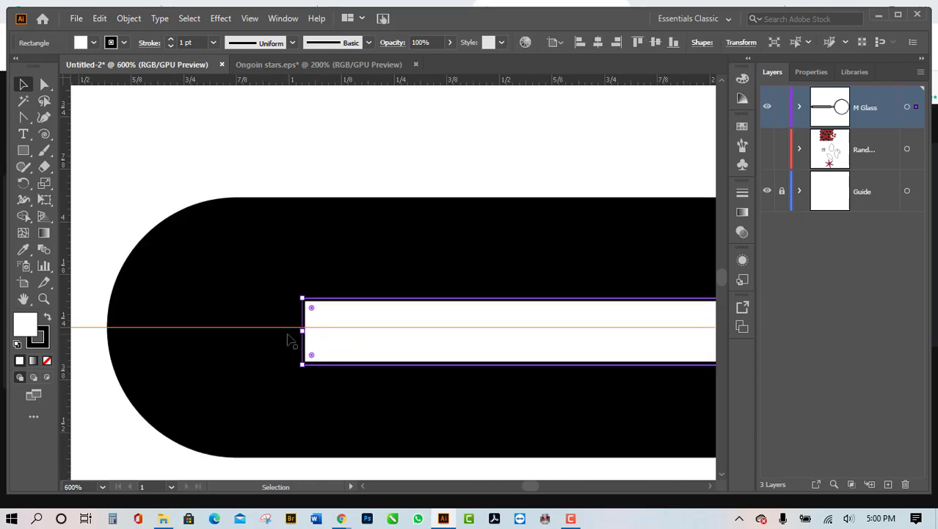
alt+scroll(232, 387, down, 3)
alt+scroll(181, 411, down, 3)
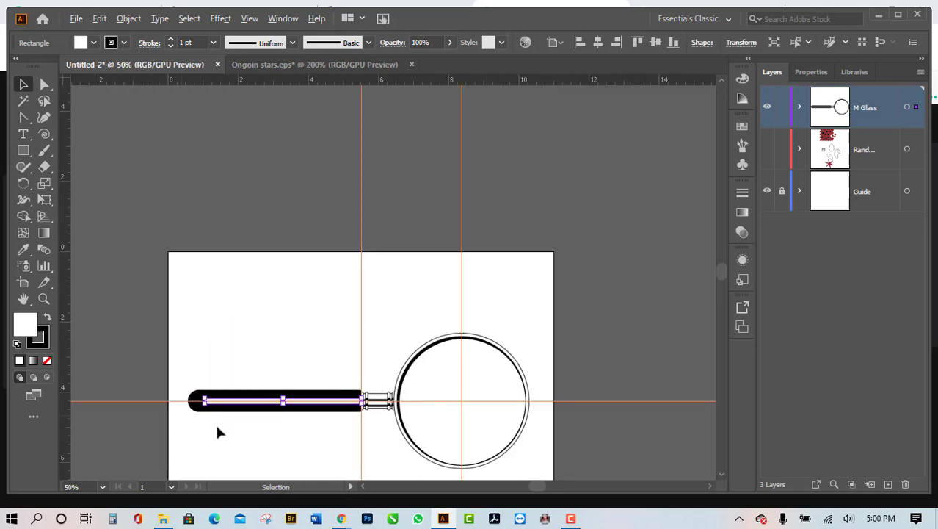
alt+scroll(325, 435, up, 3)
alt+scroll(505, 320, up, 5)
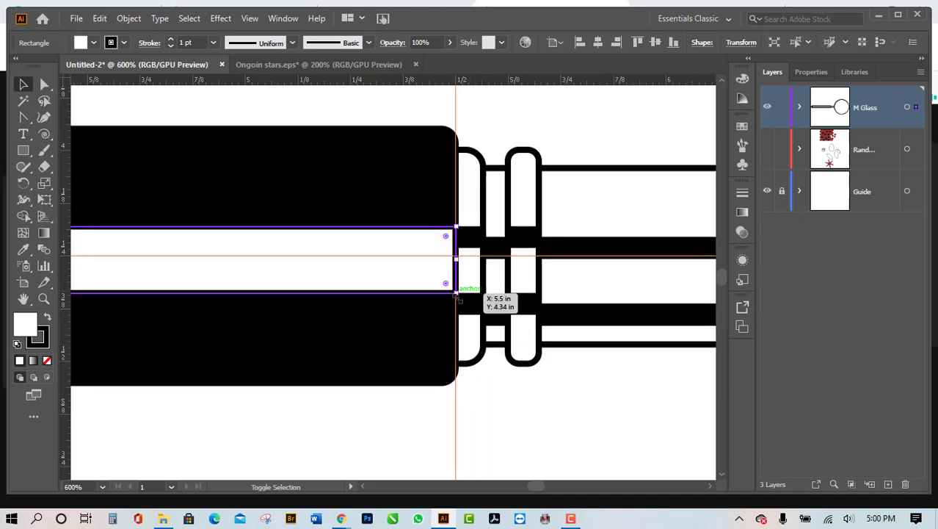
click(44, 85)
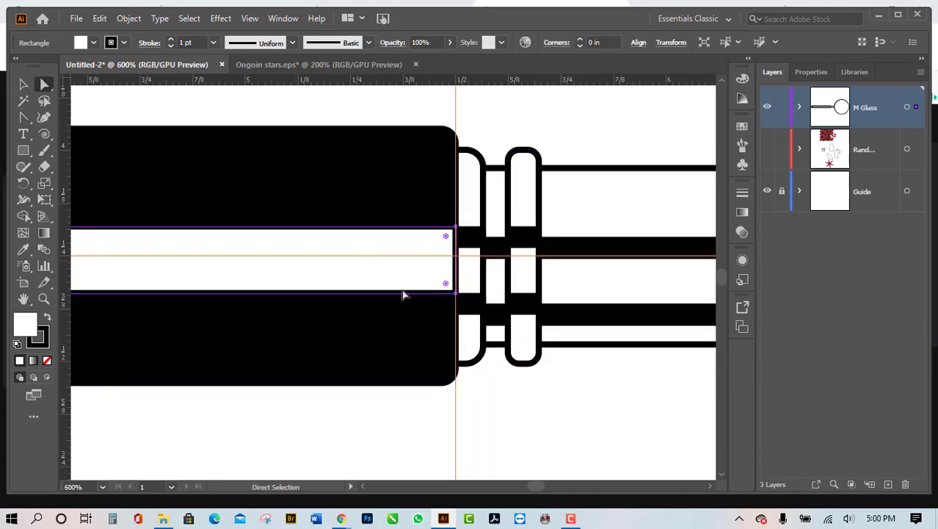
click(456, 294)
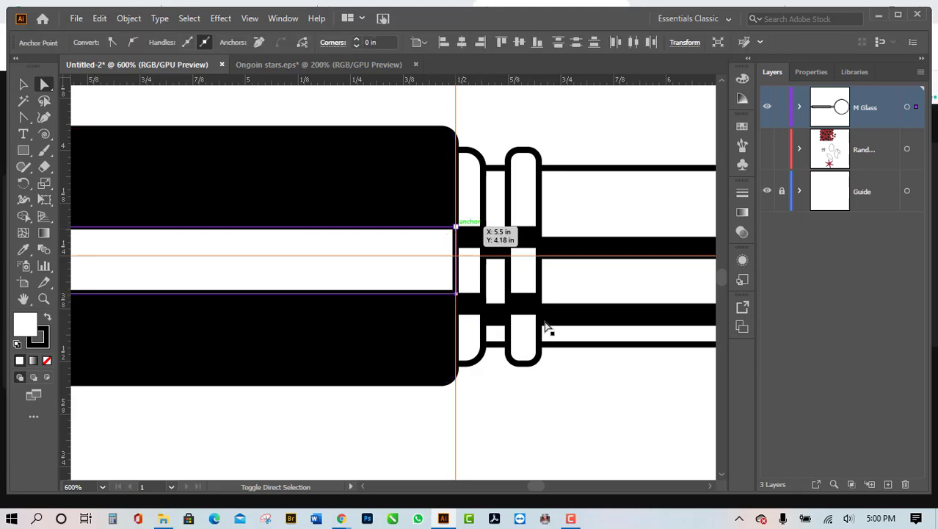
scroll(578, 337, down, 2)
scroll(577, 338, down, 2)
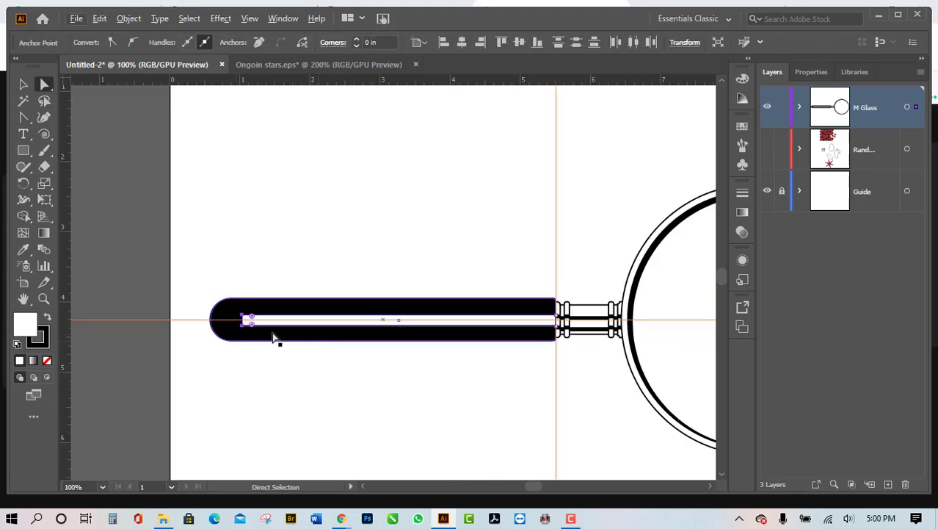
scroll(248, 323, up, 3)
scroll(199, 324, up, 4)
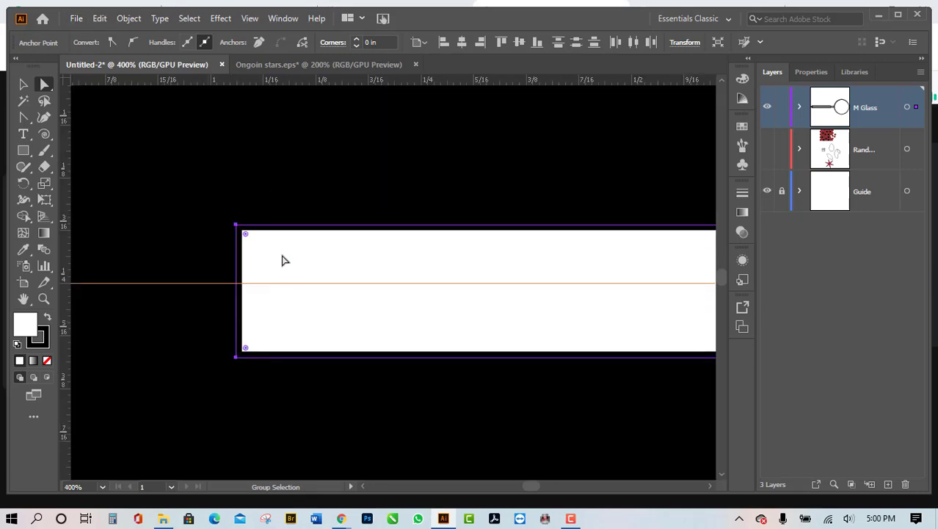
drag(261, 245, 388, 315)
scroll(259, 350, down, 1)
scroll(259, 350, down, 6)
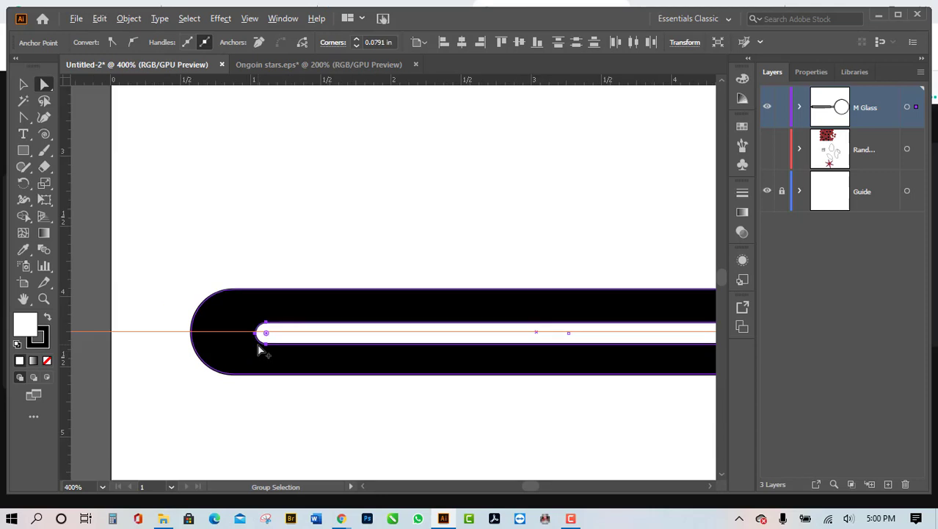
click(22, 85)
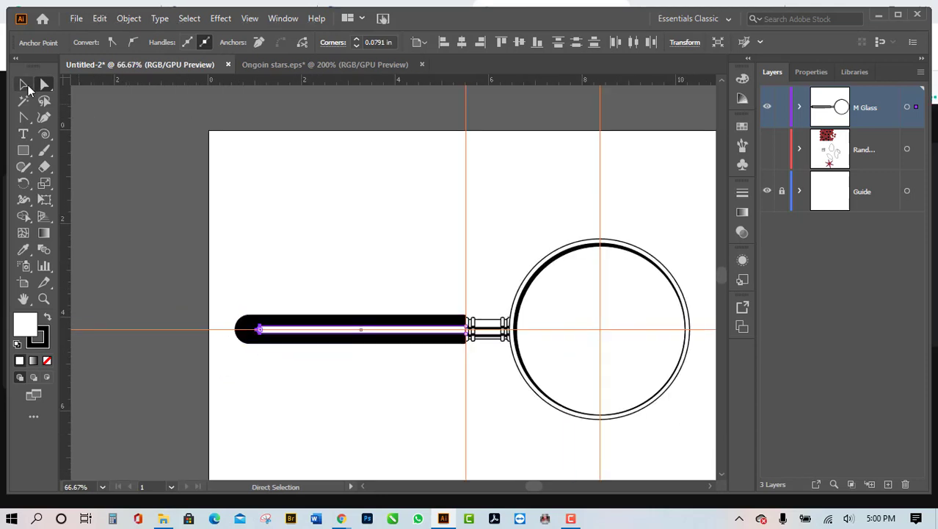
click(356, 239)
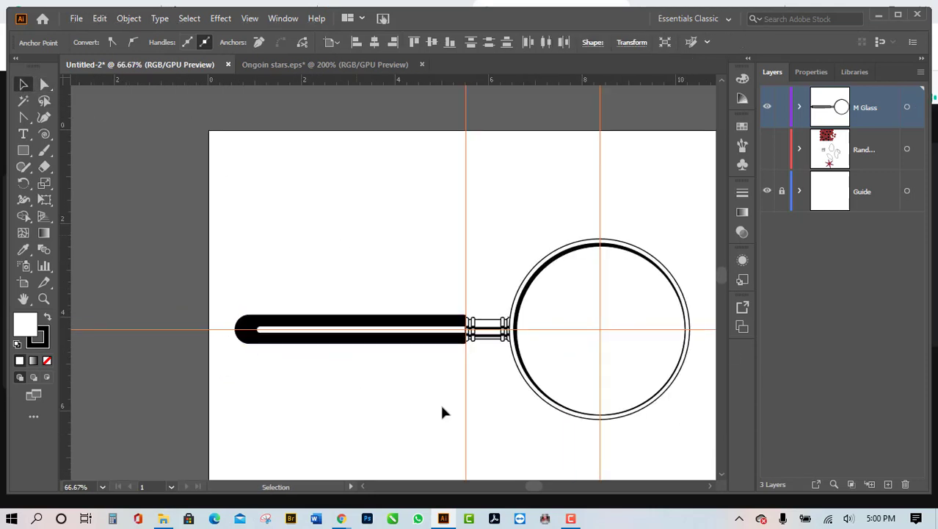
Step: Hide the Guide layer to show the magnifying glass without its guide lines
scroll(440, 401, down, 2)
click(767, 192)
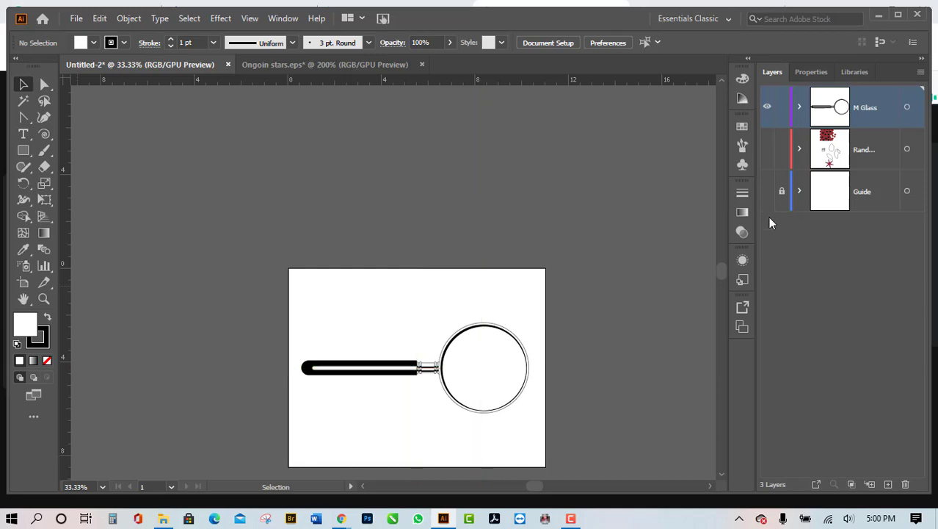
scroll(459, 432, up, 2)
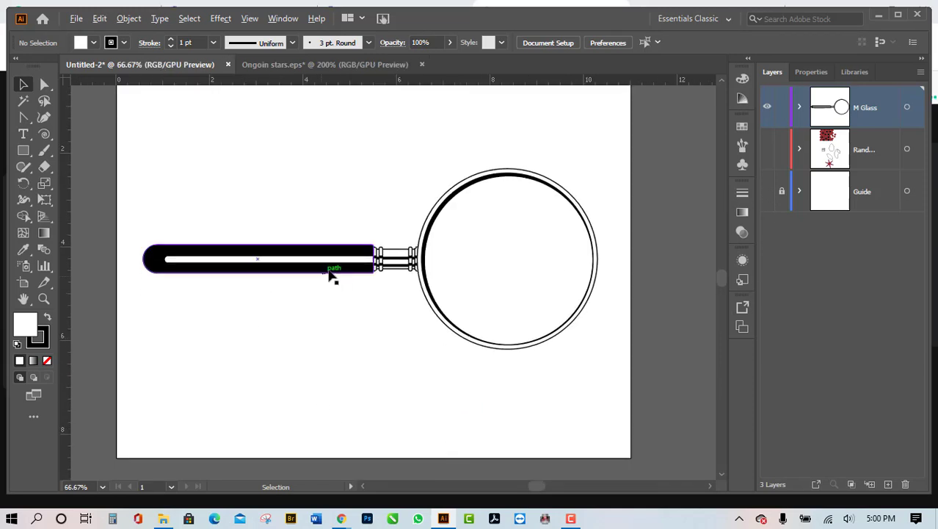
Step: Examine the white highlight strip where it meets the neck joint and along its middle section
scroll(357, 273, up, 3)
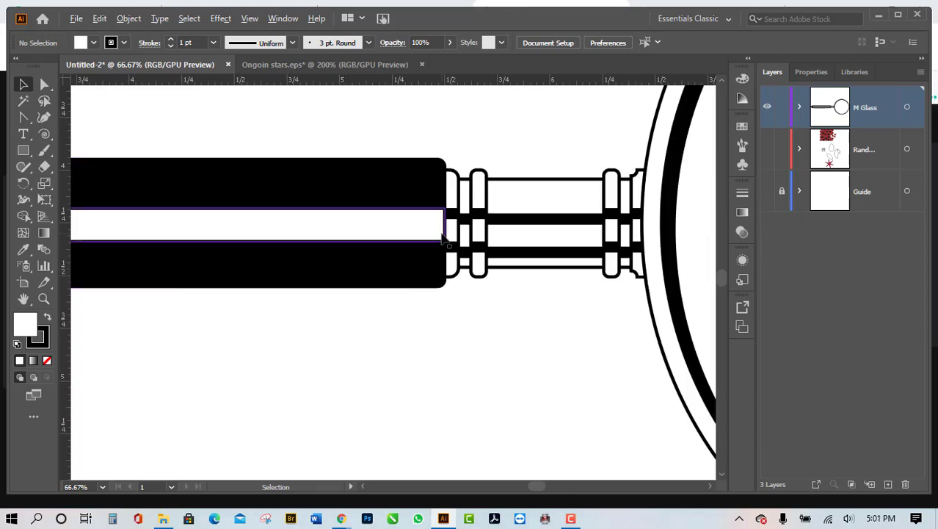
scroll(442, 240, up, 2)
scroll(443, 241, up, 2)
click(350, 210)
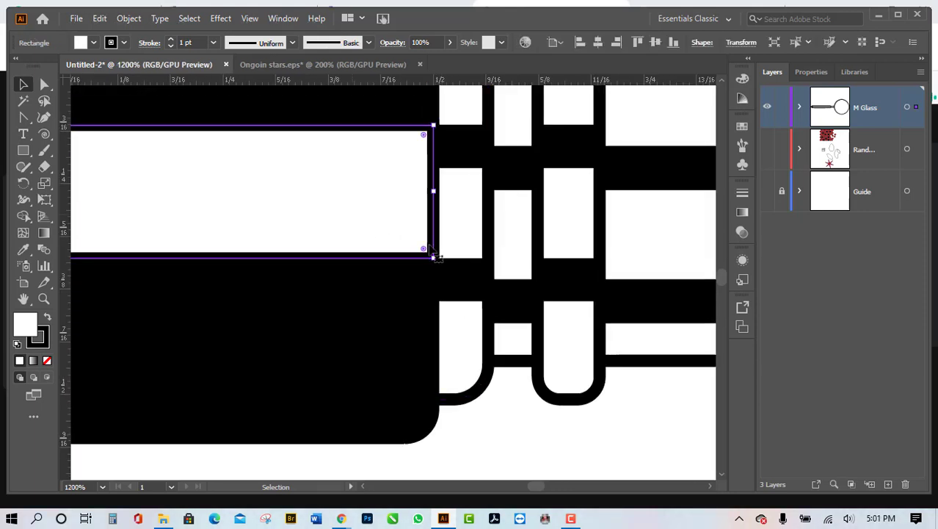
scroll(573, 358, down, 3)
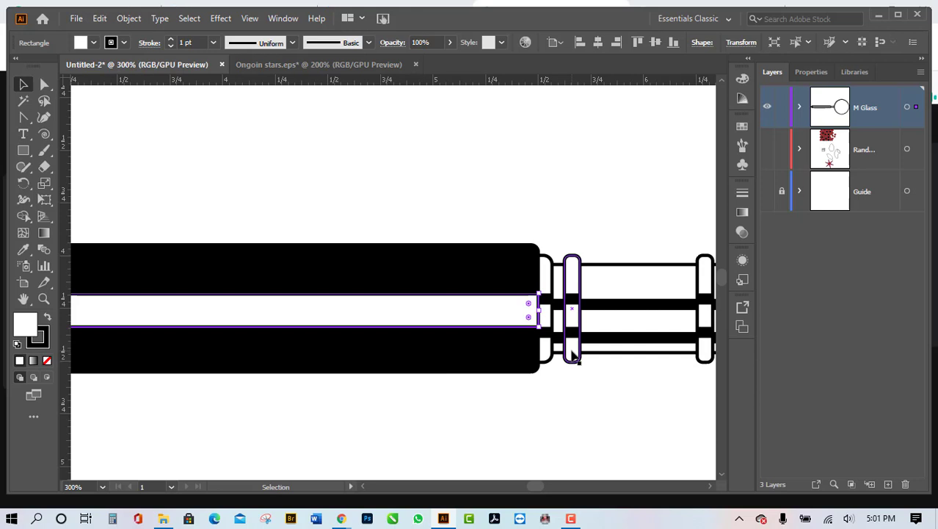
scroll(558, 356, down, 2)
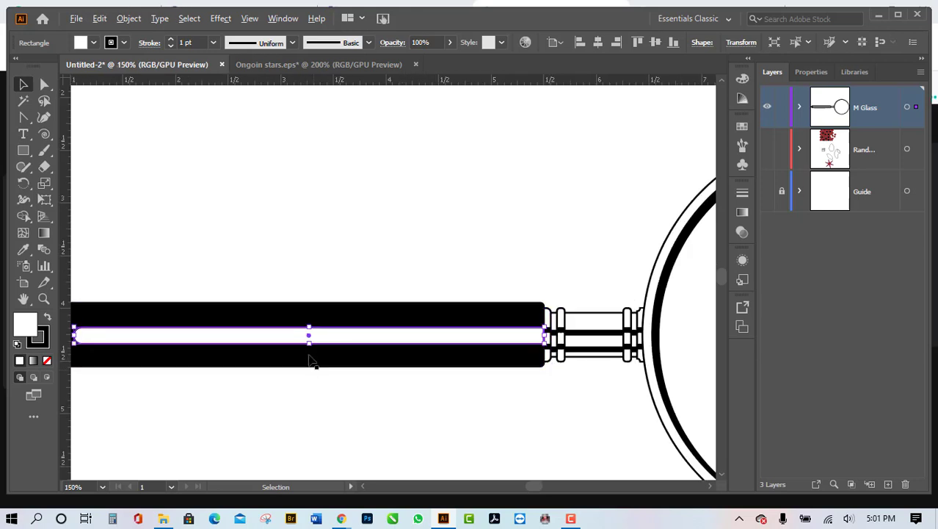
scroll(312, 360, up, 3)
drag(305, 324, 304, 302)
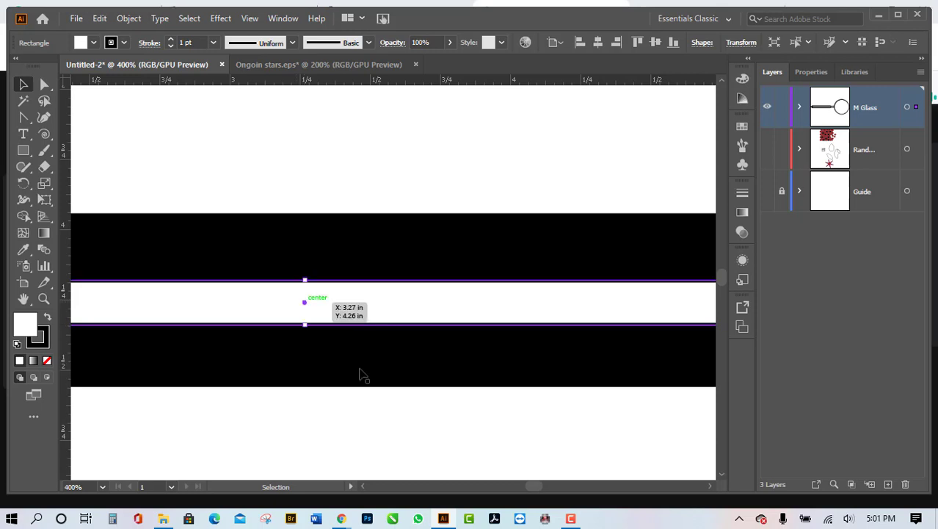
Step: Check how the rounded outer end of the white strip sits inside the semicircular end of the black handle
scroll(398, 423, down, 4)
scroll(245, 420, up, 1)
scroll(216, 409, up, 3)
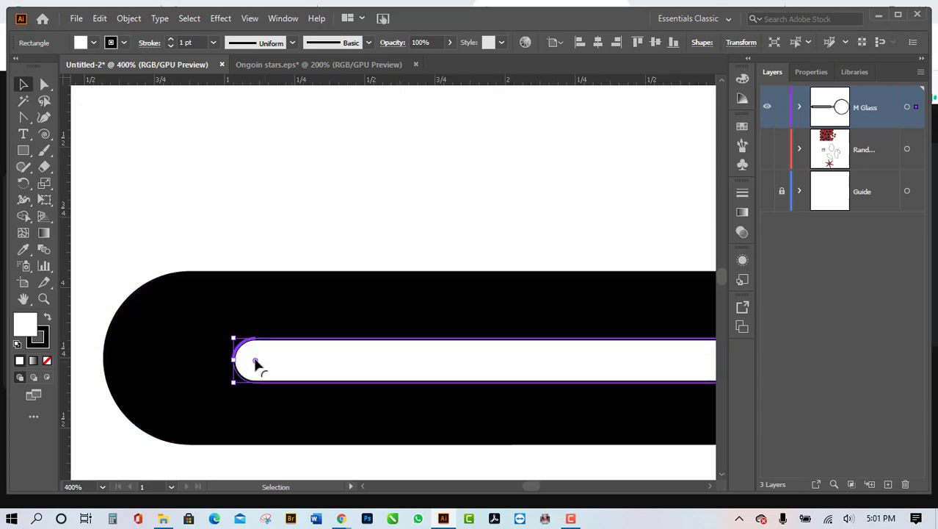
scroll(201, 417, down, 4)
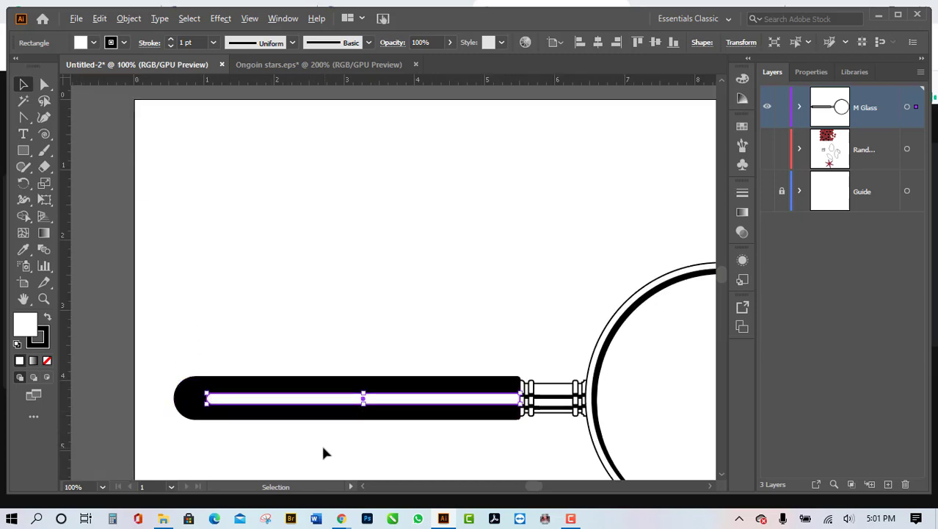
scroll(321, 446, up, 1)
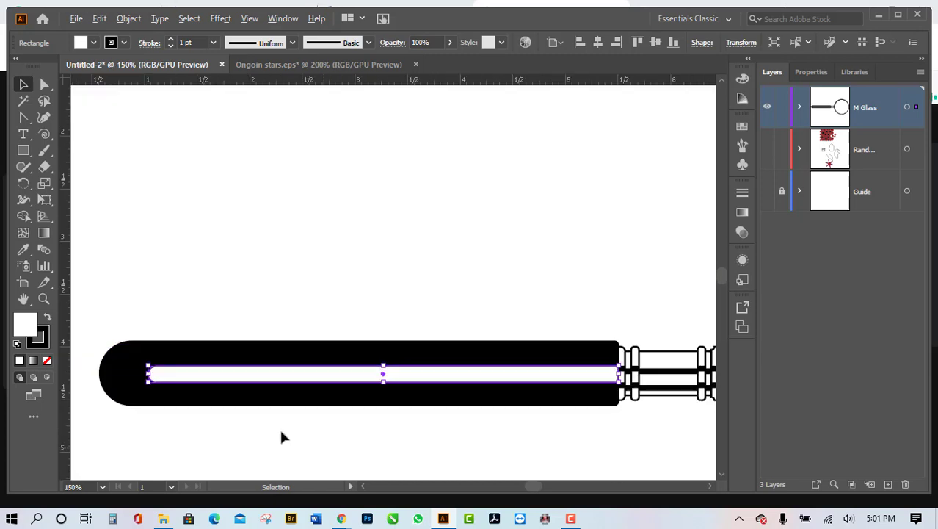
click(128, 373)
key(a)
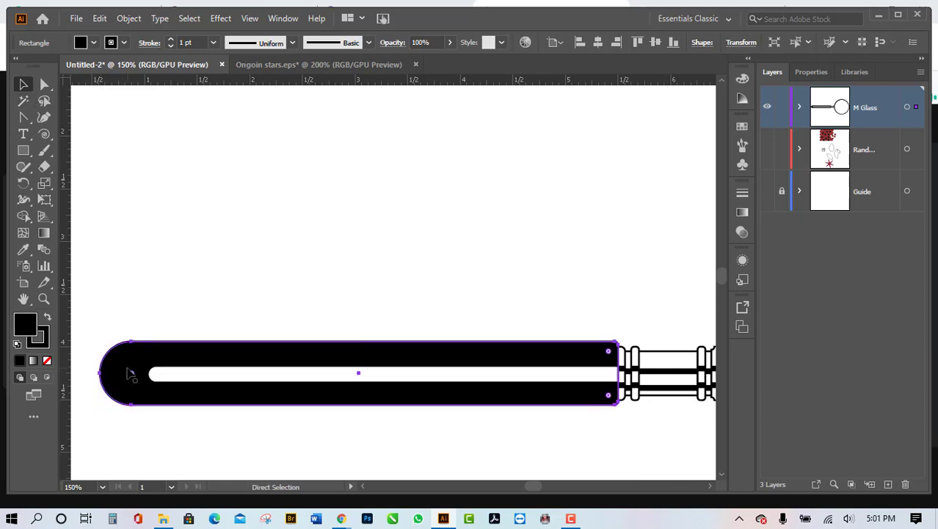
key(ctrl+shift+a)
key(v)
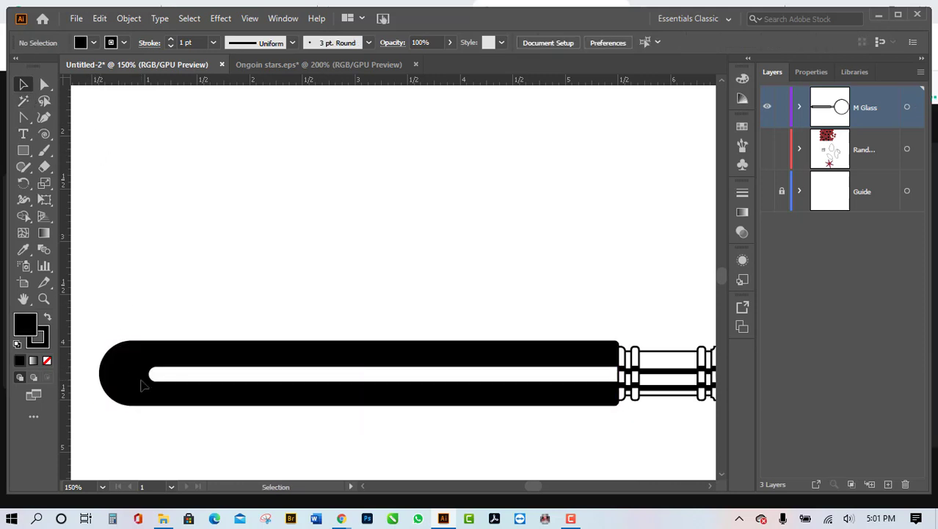
scroll(84, 371, up, 2)
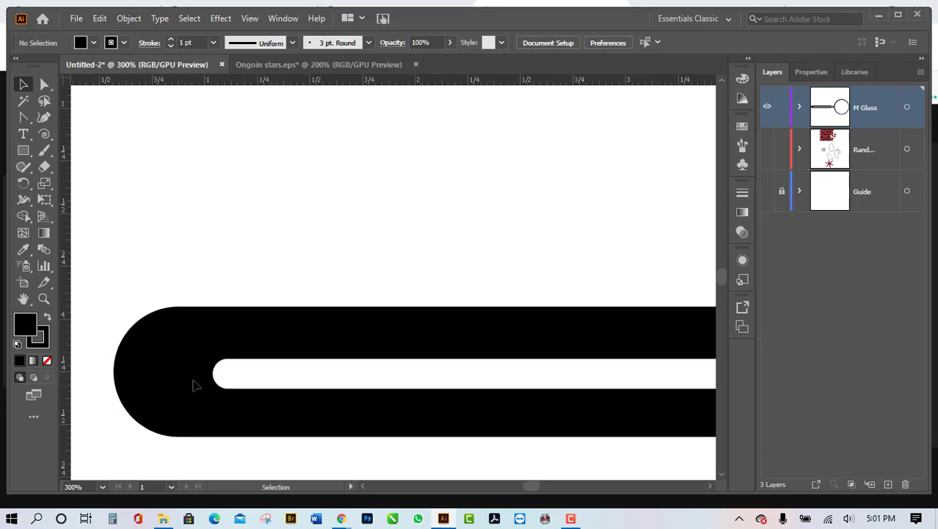
scroll(229, 413, down, 3)
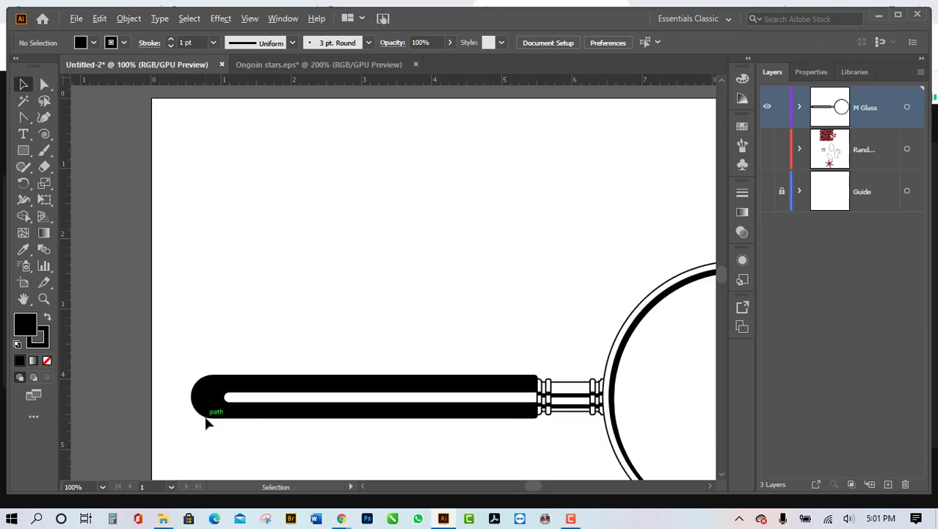
scroll(207, 423, up, 2)
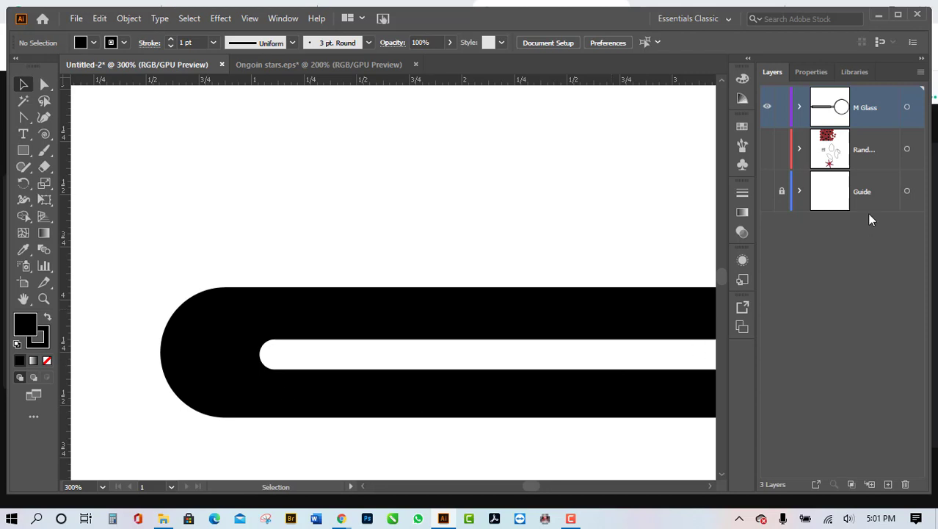
Step: Expand the M Glass layer and lock the black handle shape in it
click(801, 107)
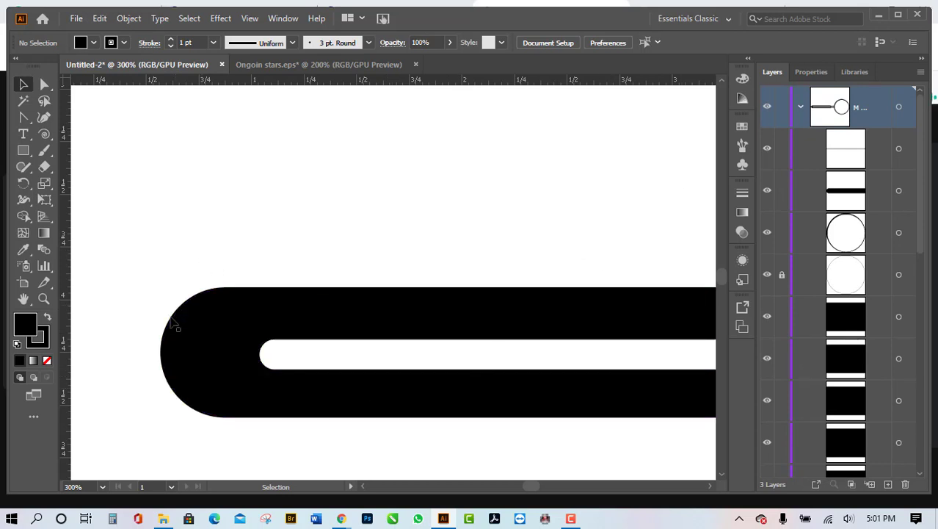
click(203, 336)
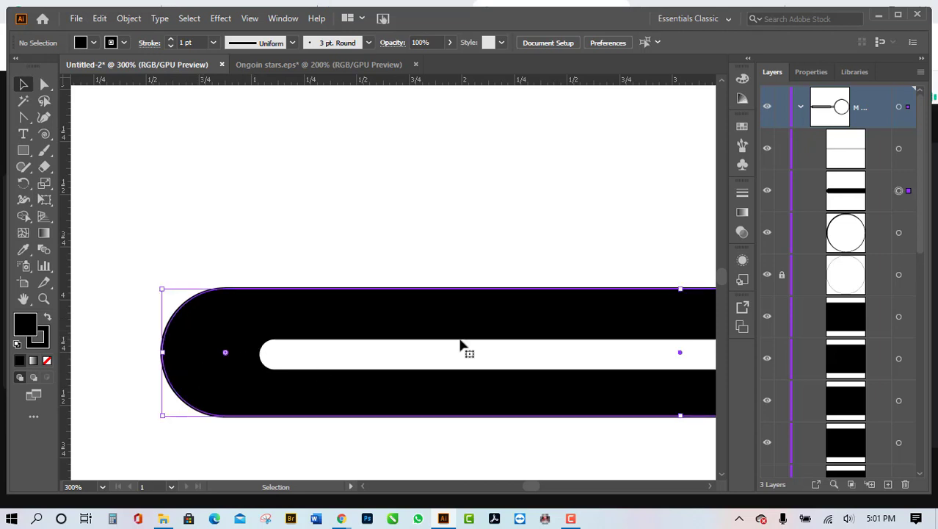
click(781, 192)
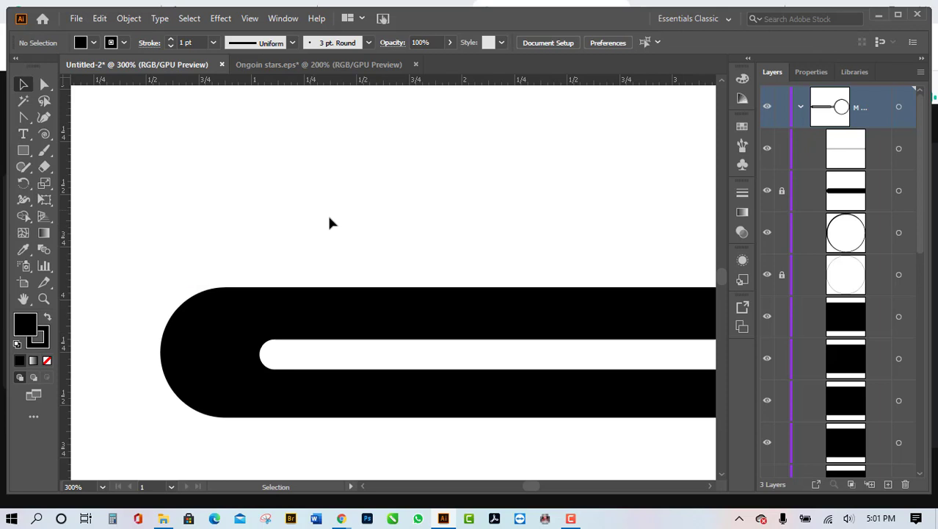
Step: Collapse the M Glass layer
click(800, 108)
scroll(316, 385, down, 2)
scroll(352, 357, down, 1)
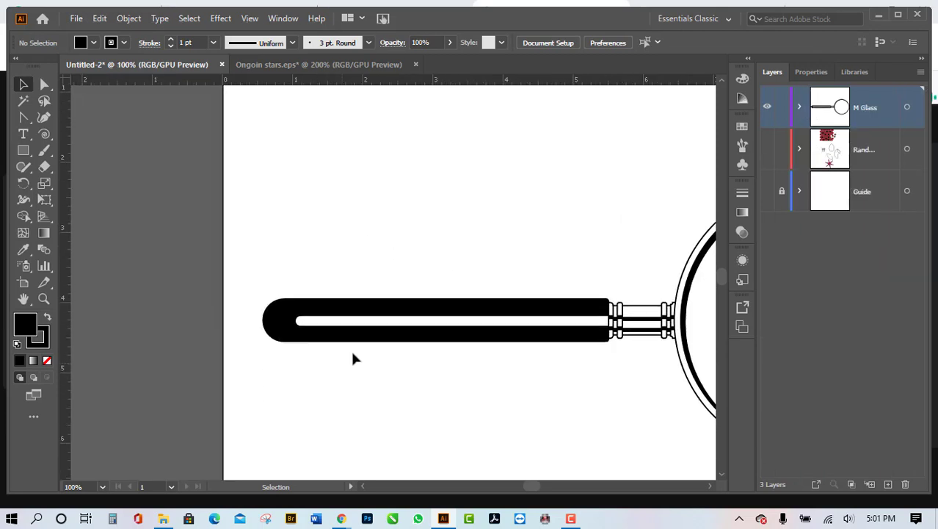
Step: Square off the rounded outer end of the white highlight strip by reducing its corner radius to 0 in
scroll(368, 353, up, 2)
key(a)
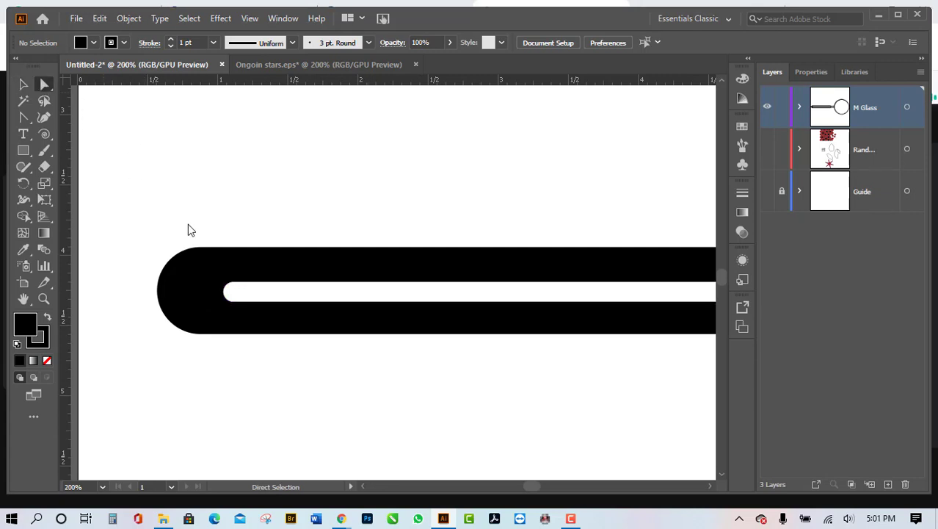
drag(190, 233, 257, 341)
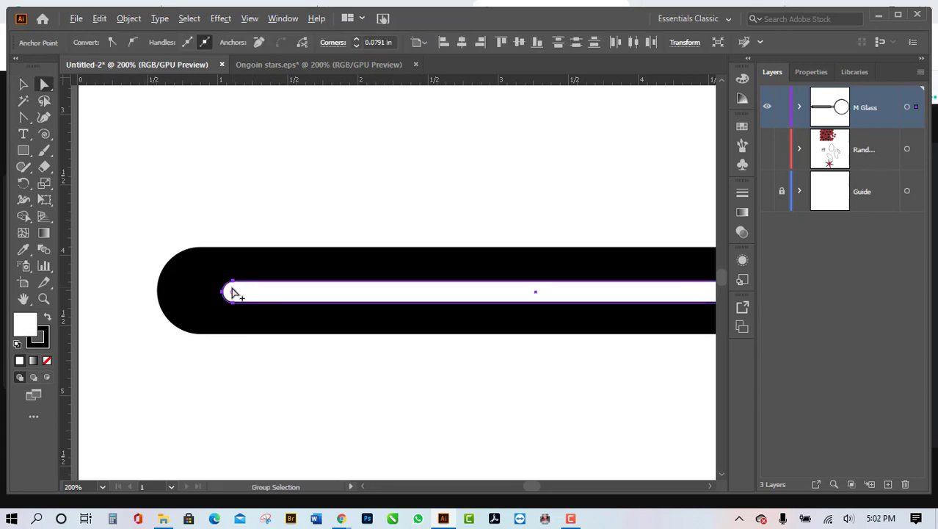
scroll(235, 293, up, 3)
drag(241, 298, 184, 241)
scroll(201, 339, down, 5)
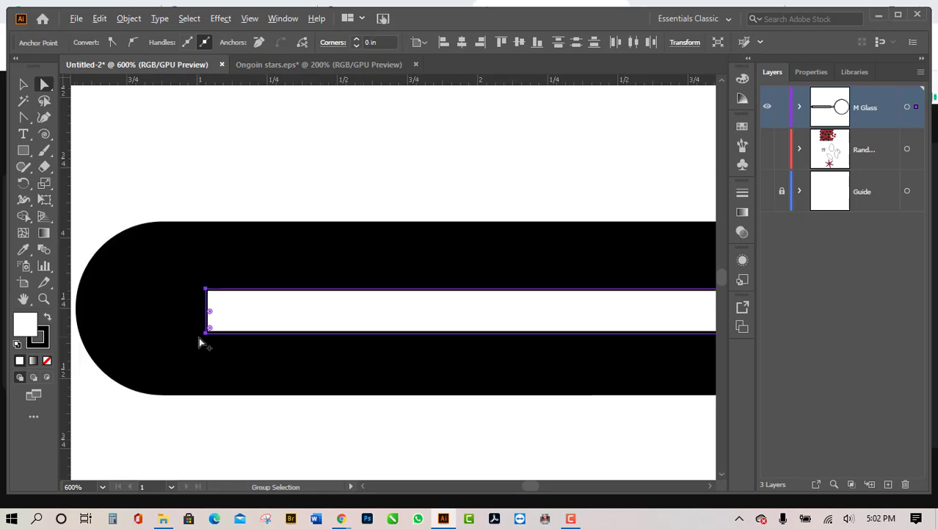
Step: Narrow the white highlight strip to a thin line by moving its lower edge up and its upper edge down
scroll(507, 385, up, 3)
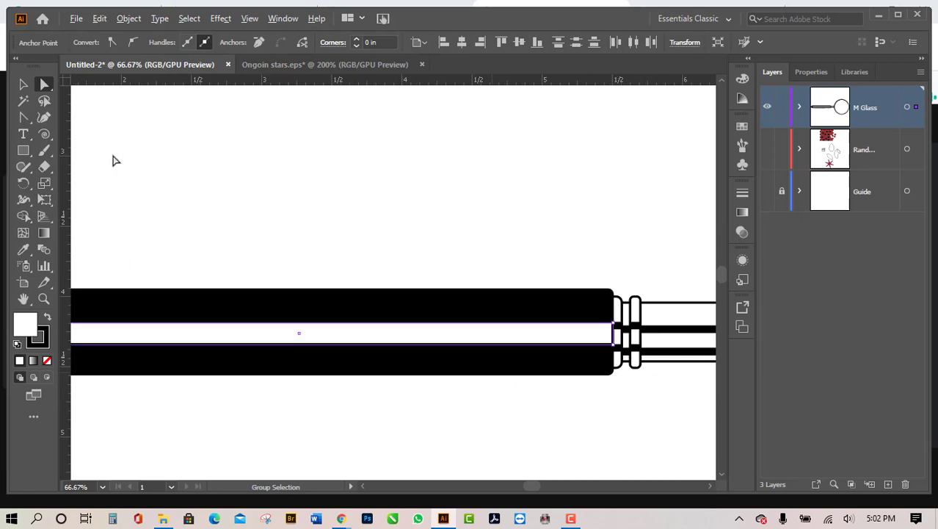
key(v)
click(368, 422)
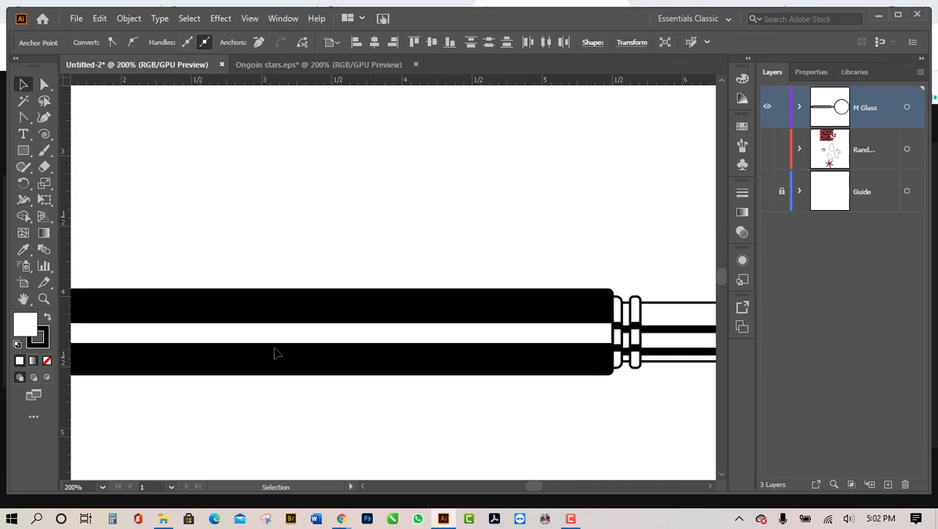
scroll(279, 354, up, 3)
click(419, 329)
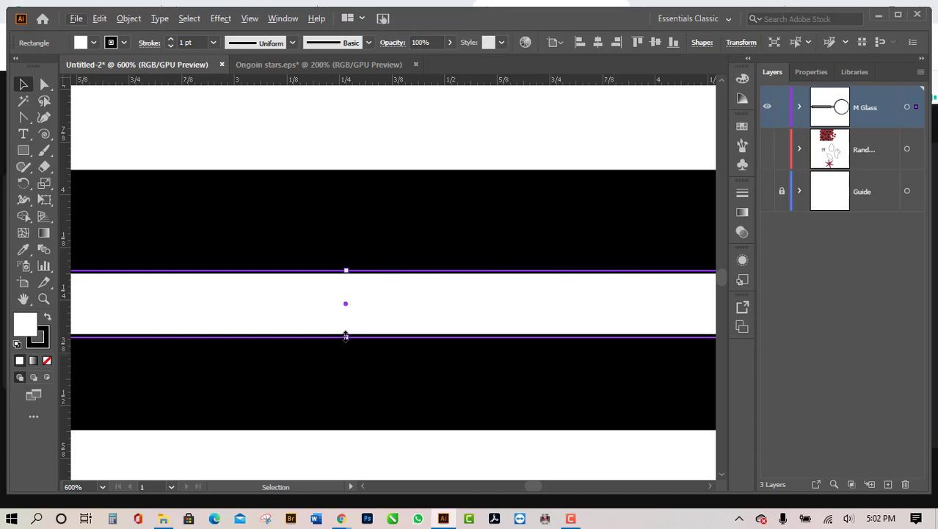
drag(346, 336, 342, 315)
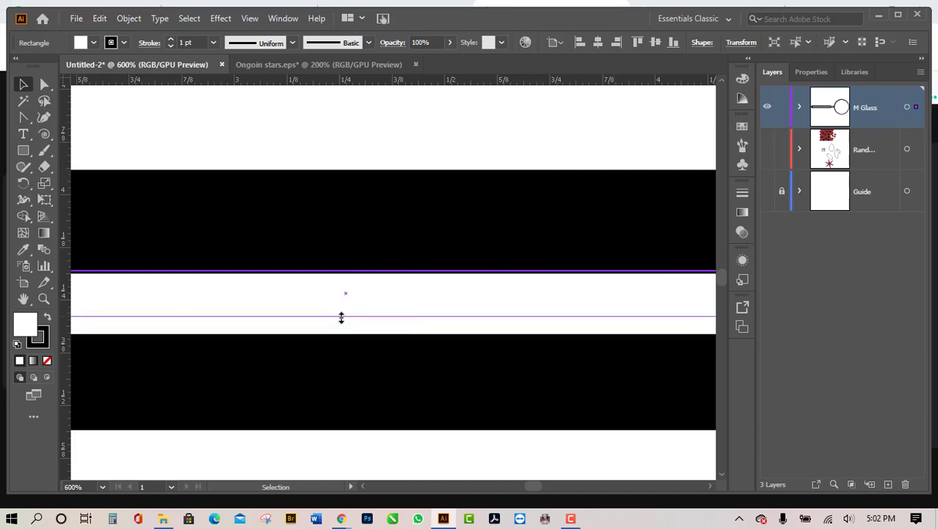
drag(346, 269, 351, 300)
alt+scroll(379, 441, down, 3)
scroll(397, 442, down, 1)
click(405, 442)
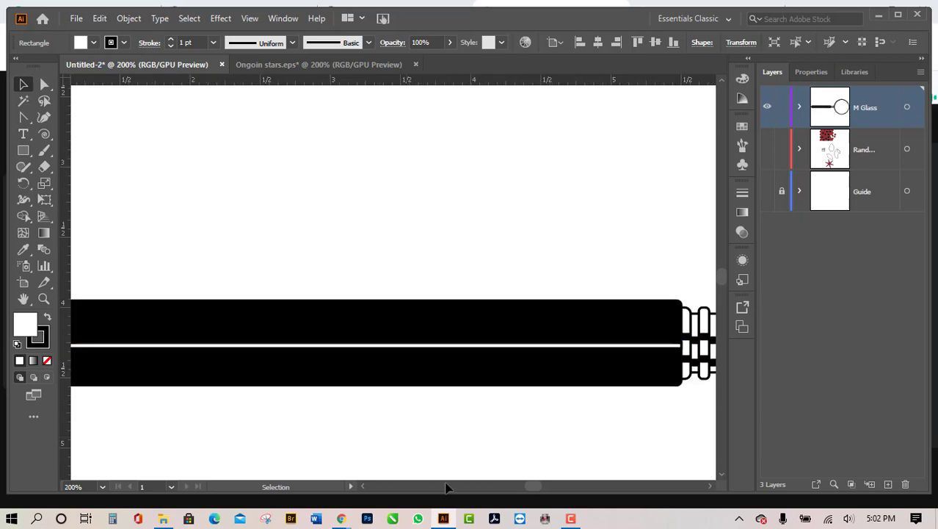
Step: Thicken the thin white strip slightly by raising its upper edge, and deselect it
alt+scroll(446, 455, down, 2)
alt+scroll(413, 462, up, 3)
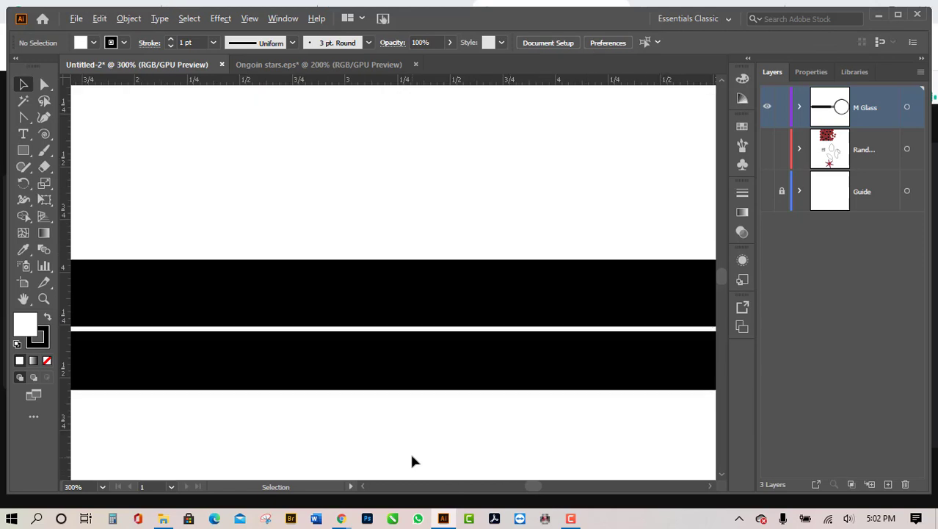
click(398, 327)
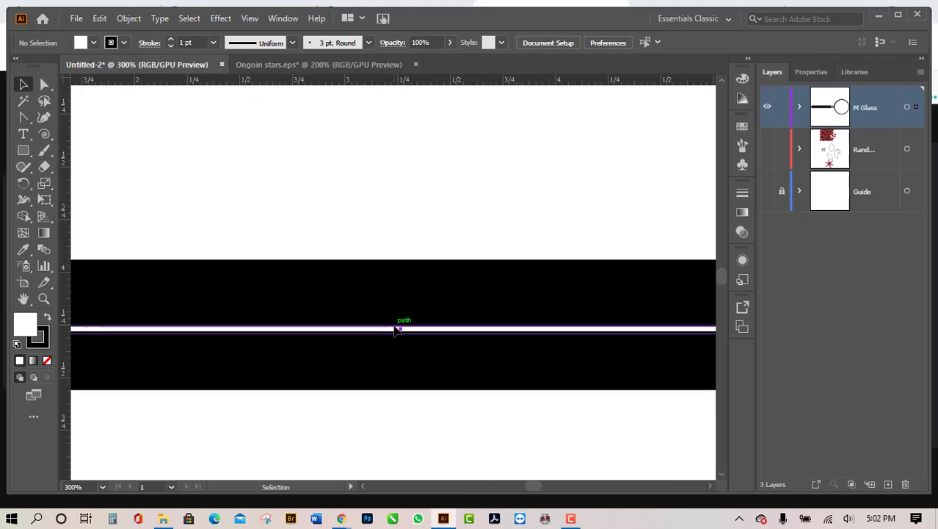
drag(402, 326, 400, 321)
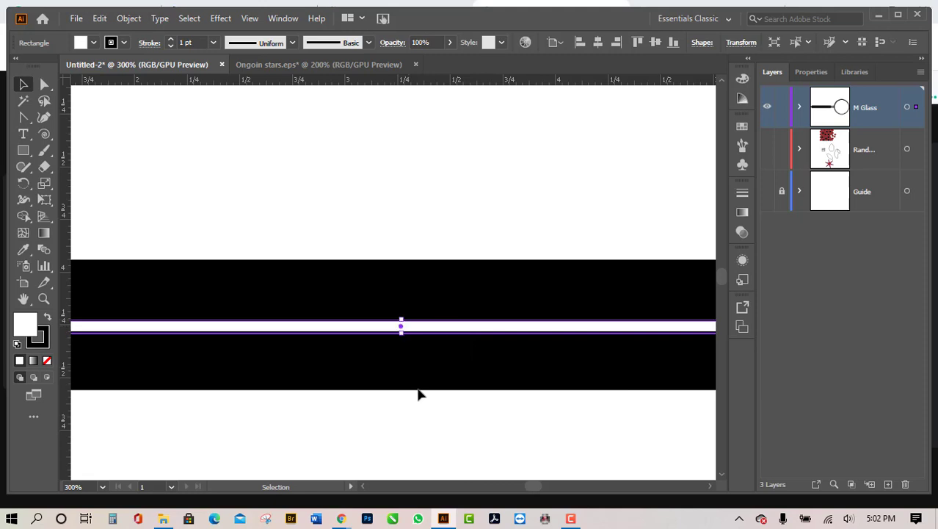
click(422, 437)
key(ctrl+minus)
key(ctrl+minus)
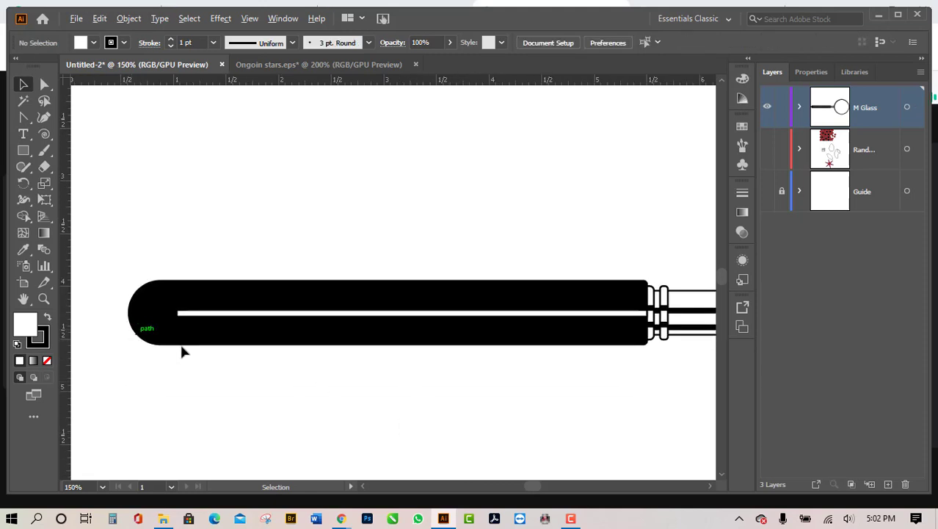
Step: Round both corners at the outer end of the narrowed white strip to a radius of about 0.03 in
alt+scroll(146, 326, up, 3)
alt+scroll(180, 329, up, 2)
click(289, 299)
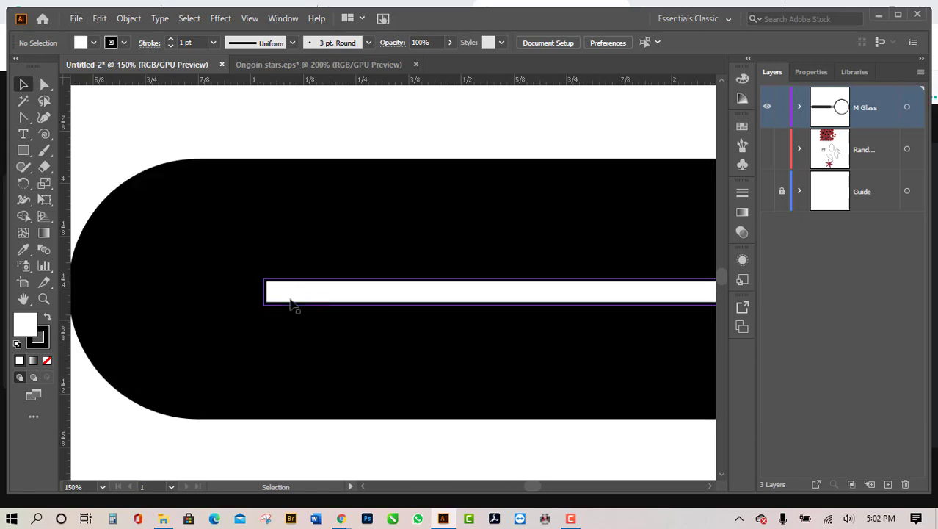
click(44, 85)
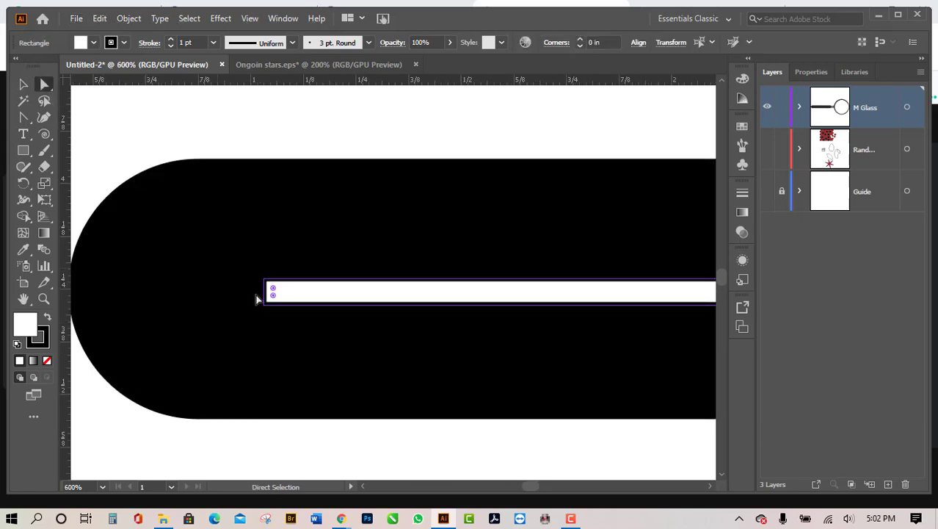
click(287, 362)
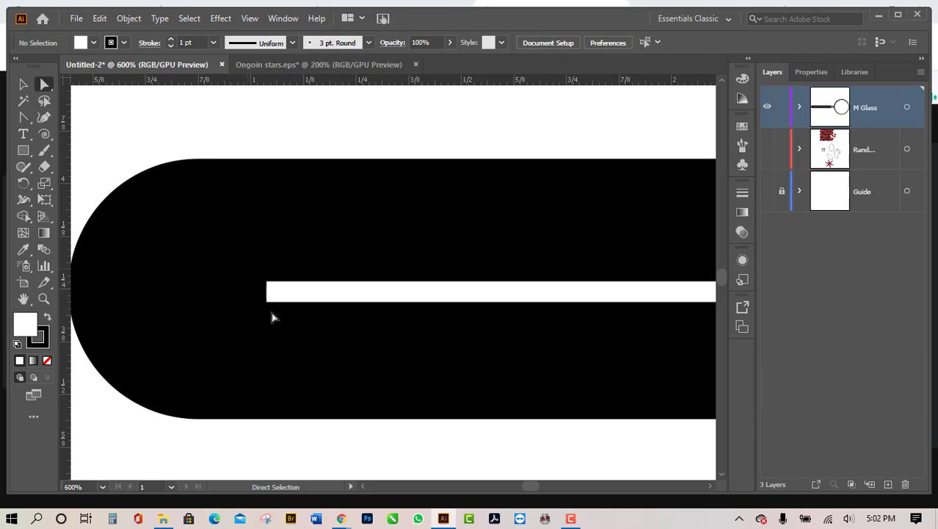
drag(247, 269, 294, 354)
alt+scroll(292, 291, up, 3)
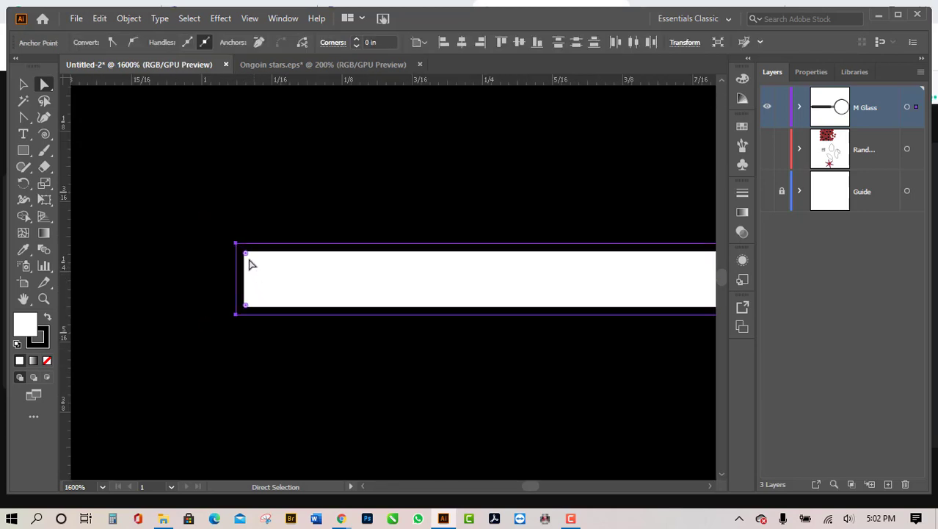
drag(251, 262, 304, 304)
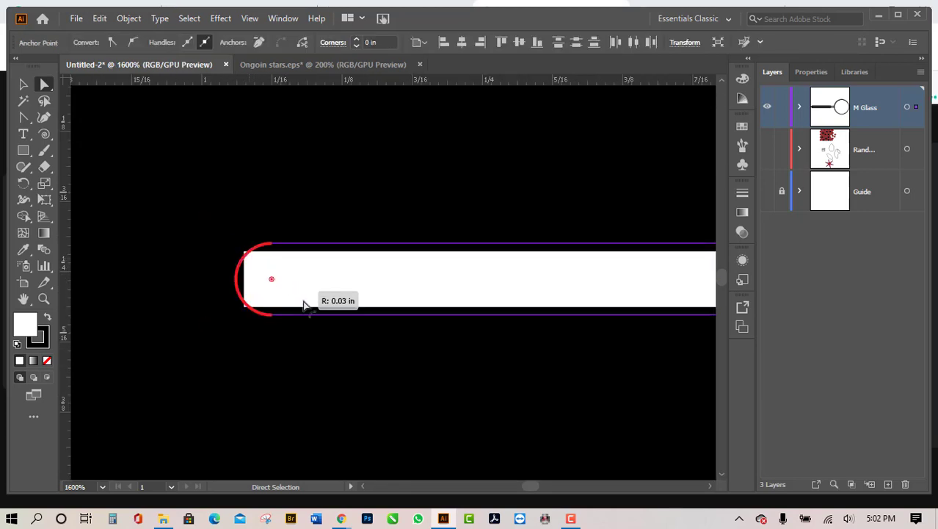
click(302, 375)
alt+scroll(303, 376, down, 8)
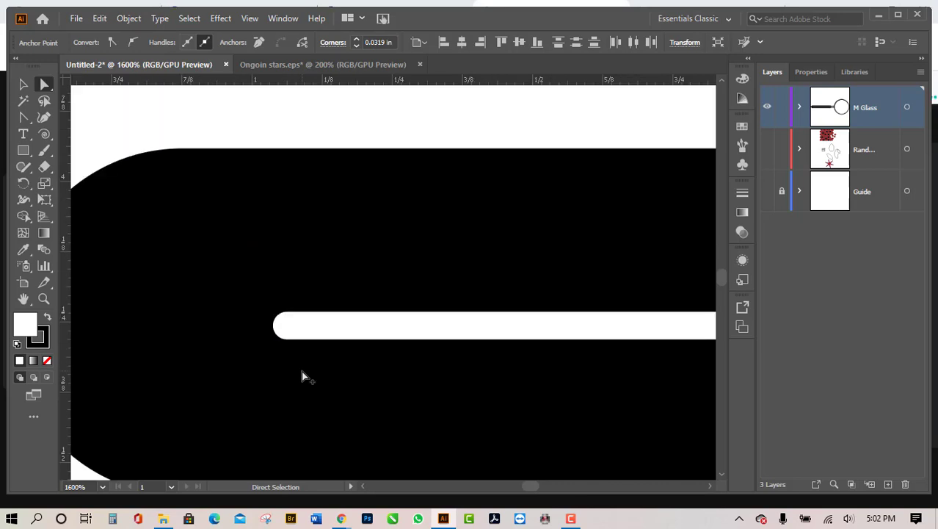
Step: Clear the anchor selection and inspect the magnifying glass, including where the handle's white highlight meets the collar
click(488, 412)
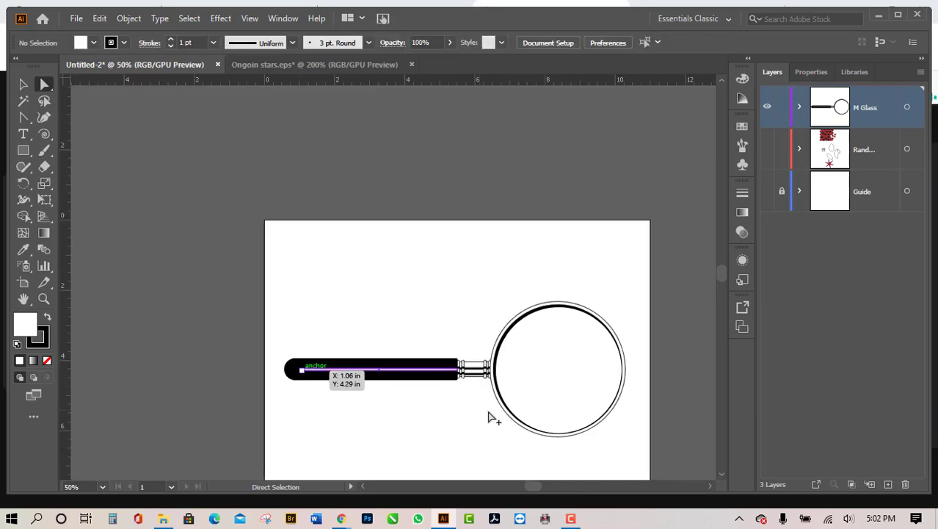
click(24, 85)
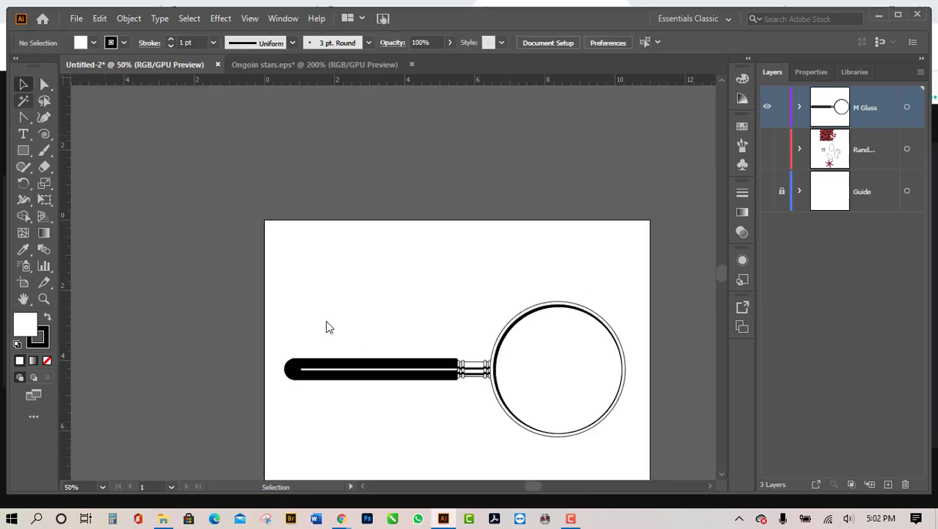
alt+scroll(327, 325, down, 3)
alt+scroll(390, 400, up, 2)
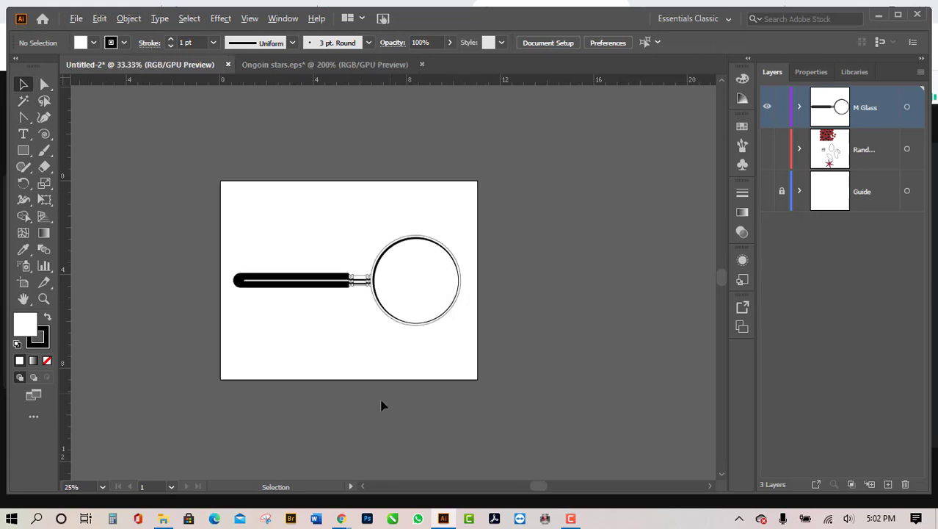
alt+scroll(339, 292, up, 3)
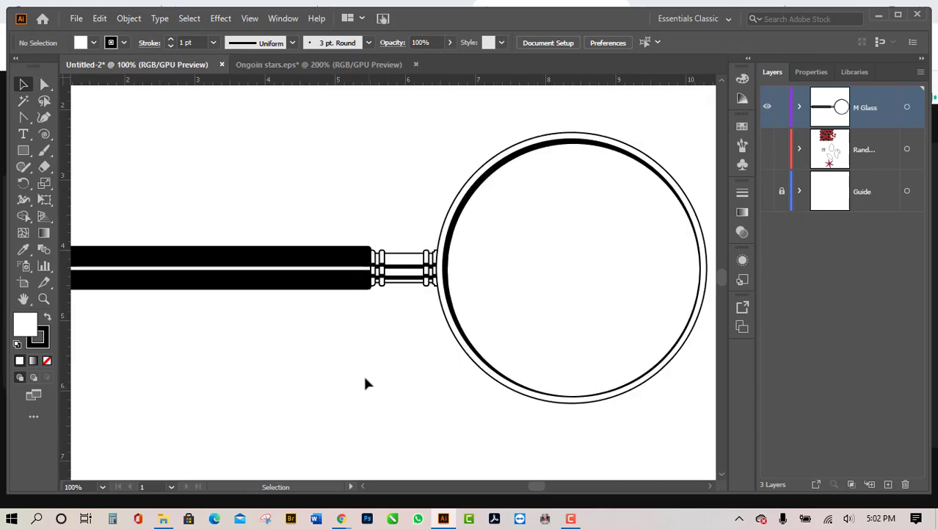
alt+scroll(376, 269, up, 2)
alt+scroll(375, 271, up, 5)
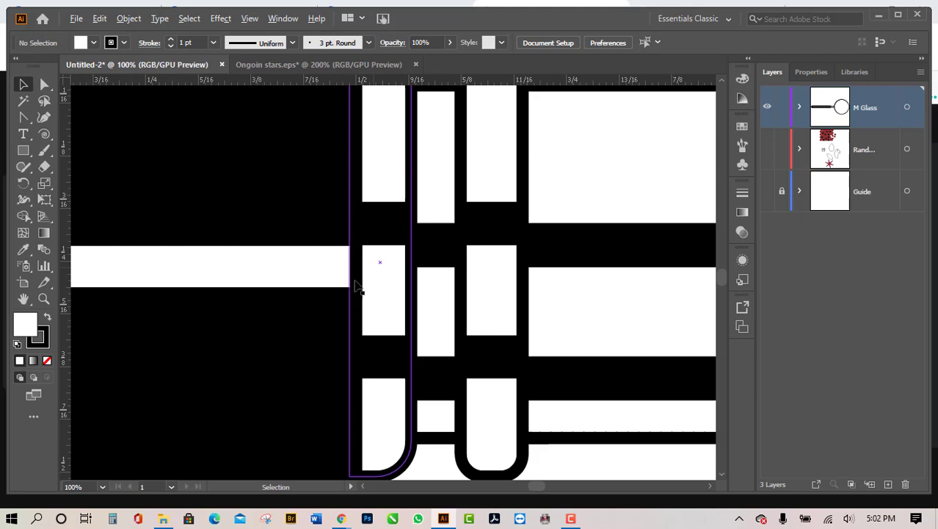
Step: Try removing the stroke from the handle's white highlight bar and shifting the bar flush against the collar
click(308, 273)
click(83, 43)
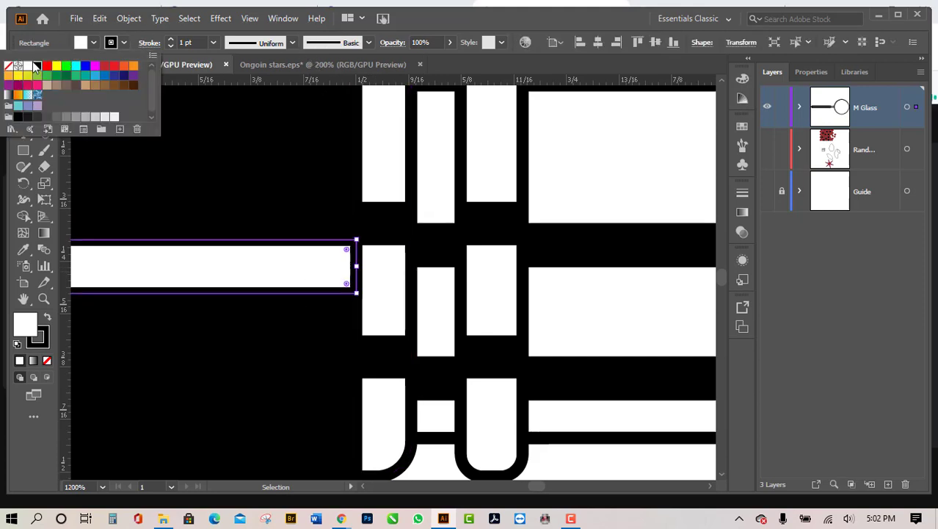
click(8, 67)
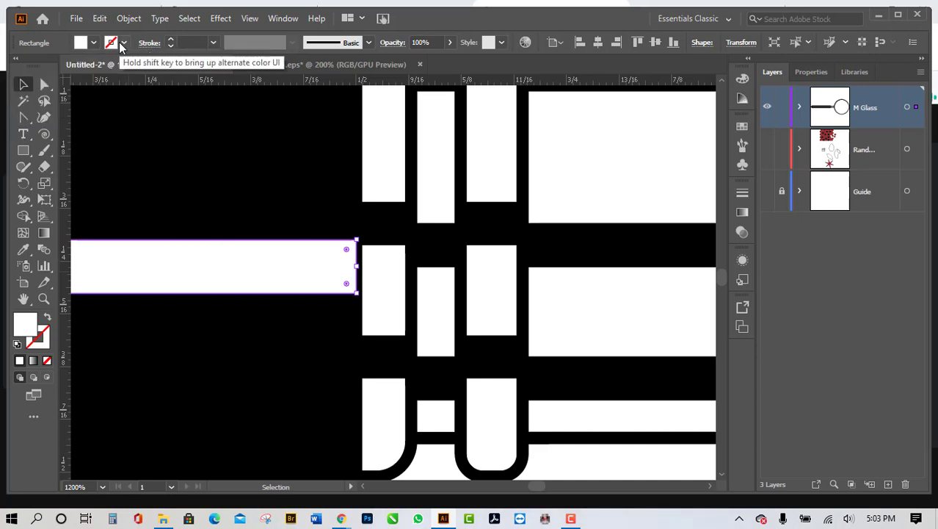
scroll(314, 270, up, 1)
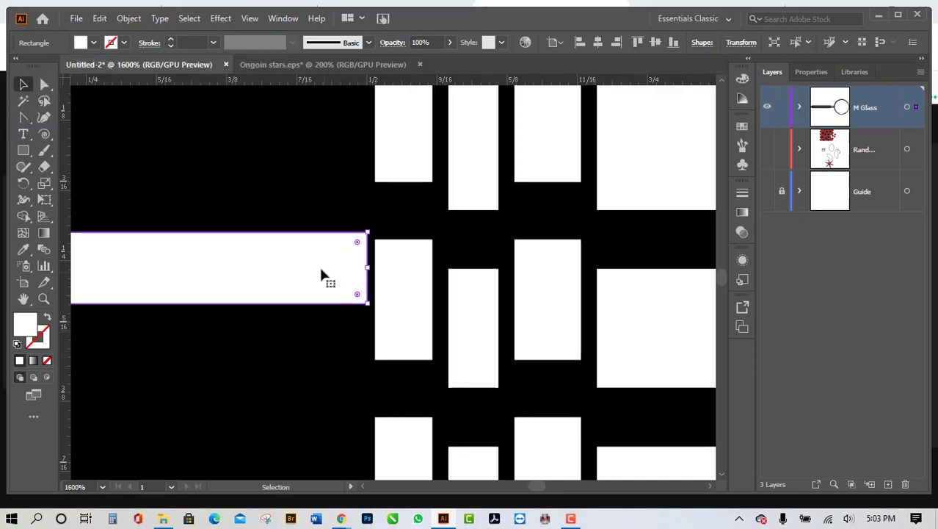
mouse_move(314, 283)
mouse_down()
mouse_move(329, 270)
mouse_move(322, 266)
mouse_move(331, 285)
mouse_up()
scroll(411, 408, down, 2)
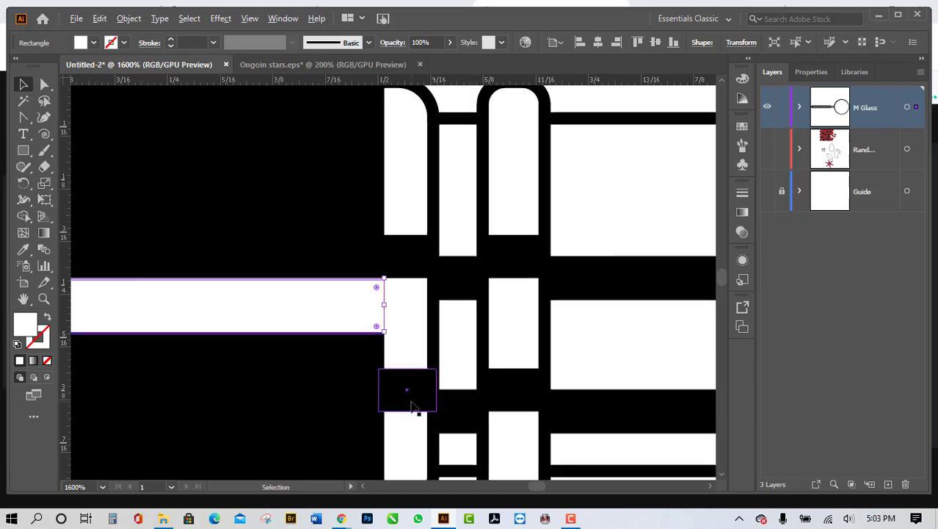
Step: Check the handle from a distance, then undo the highlight bar's move and its stroke removal
click(479, 446)
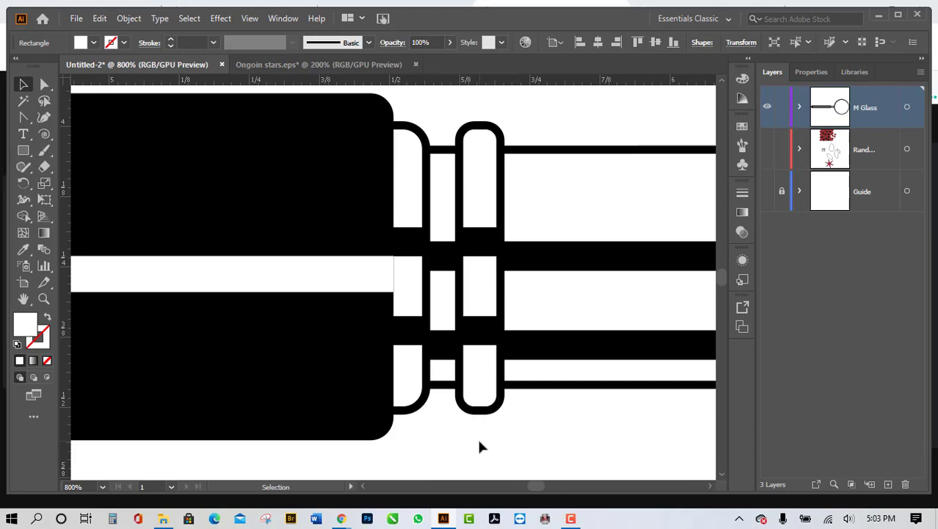
scroll(478, 445, down, 5)
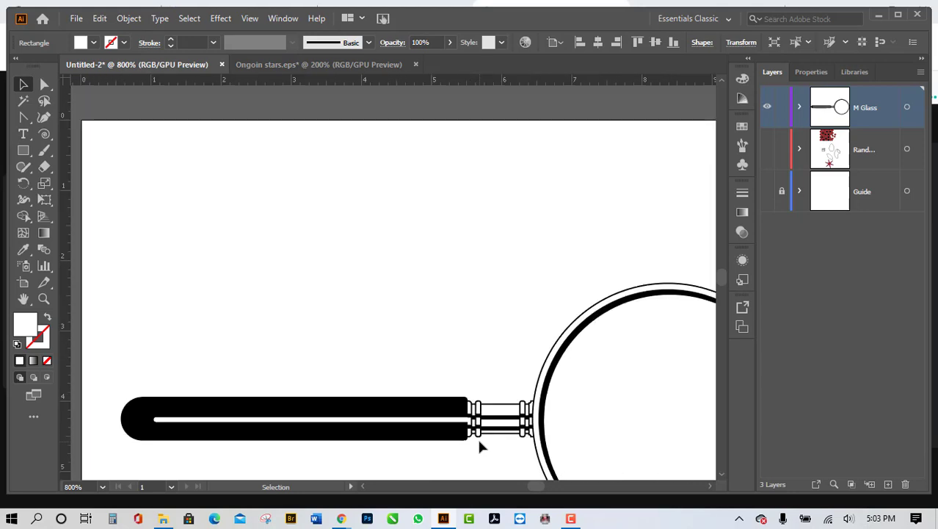
scroll(478, 445, up, 6)
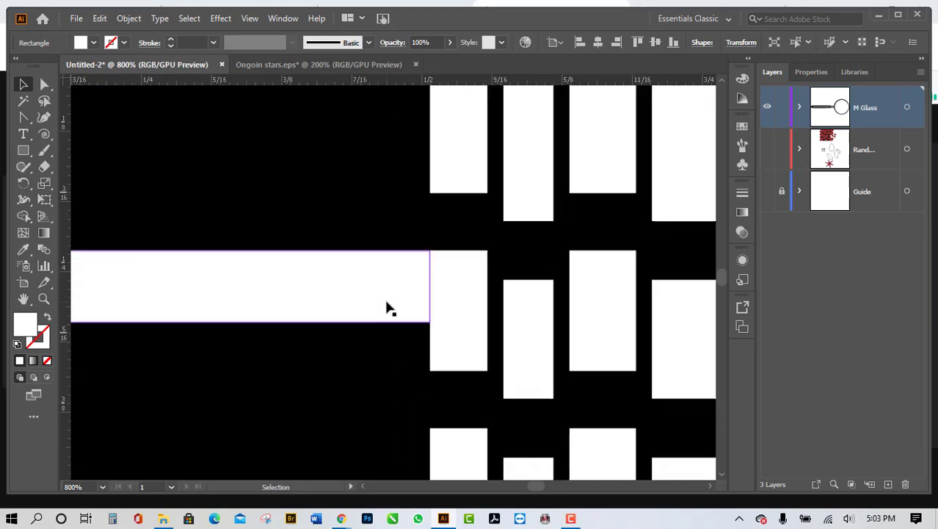
scroll(390, 309, up, 1)
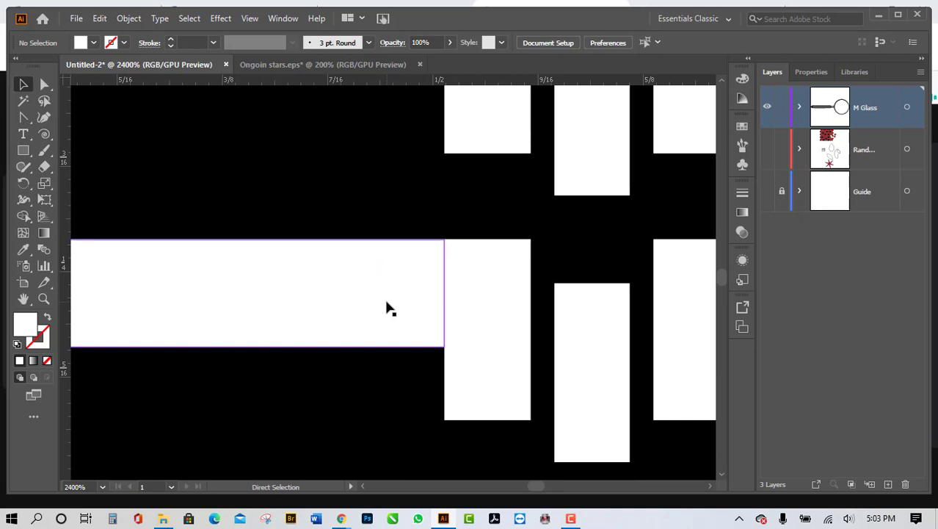
key(ctrl+z)
key(ctrl+z)
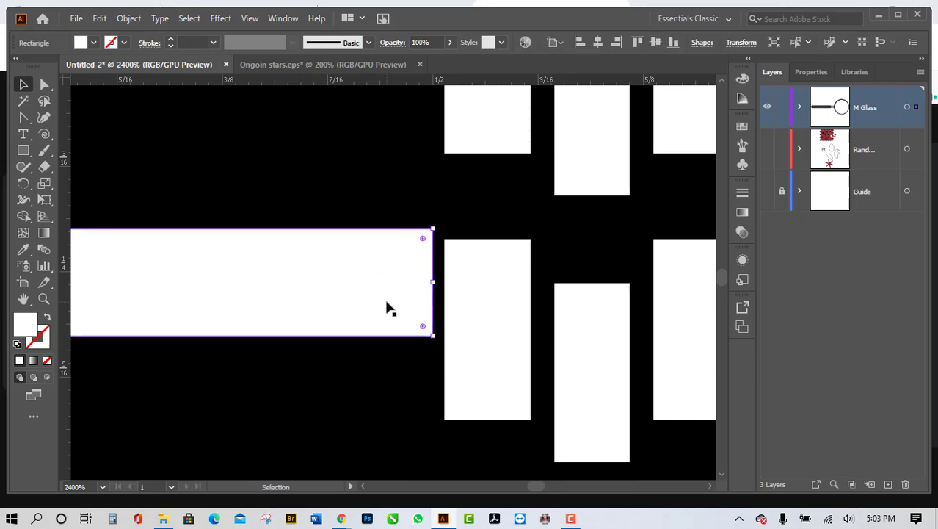
key(ctrl+z)
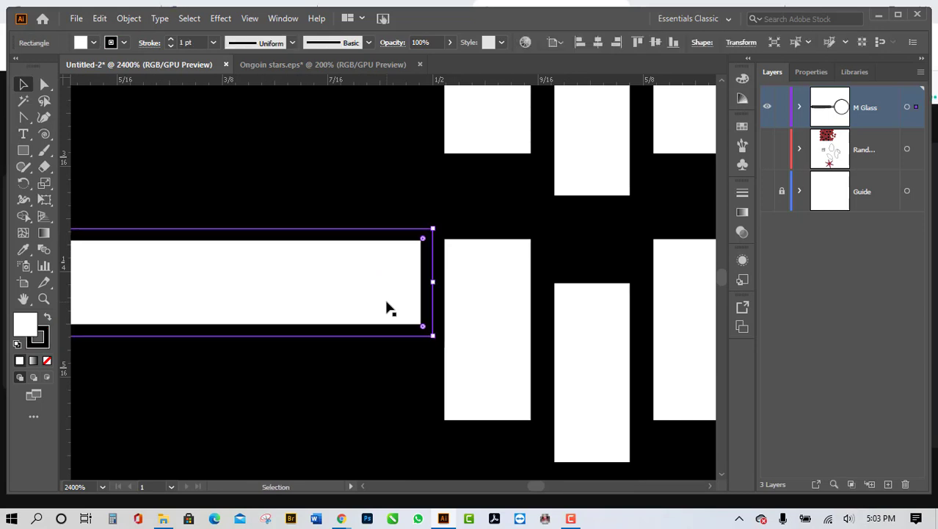
Step: Reposition the black-stroked highlight bar slightly lower on the handle, ending just short of the collar, and check the whole magnifying glass
mouse_move(400, 272)
mouse_down()
mouse_move(405, 287)
mouse_move(412, 281)
mouse_up()
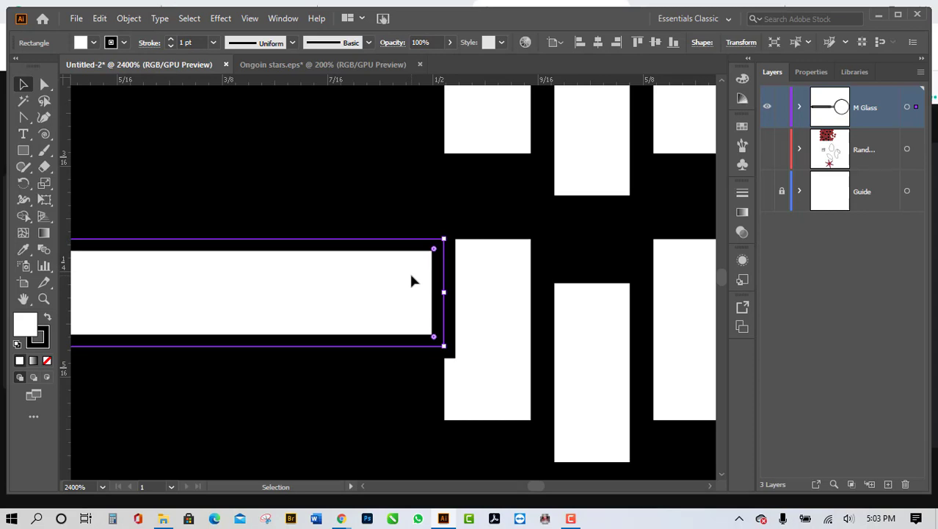
key(shift)
key(Left)
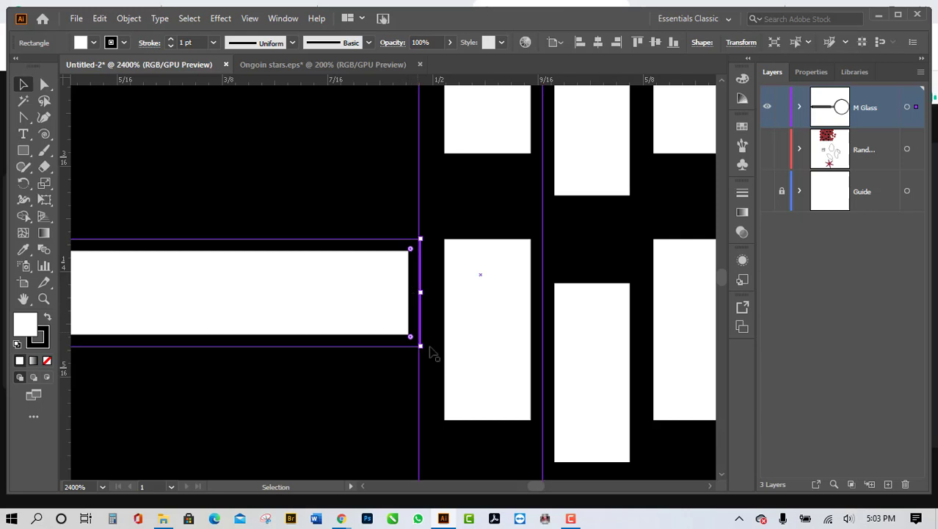
scroll(433, 352, down, 3)
scroll(510, 385, down, 3)
click(512, 386)
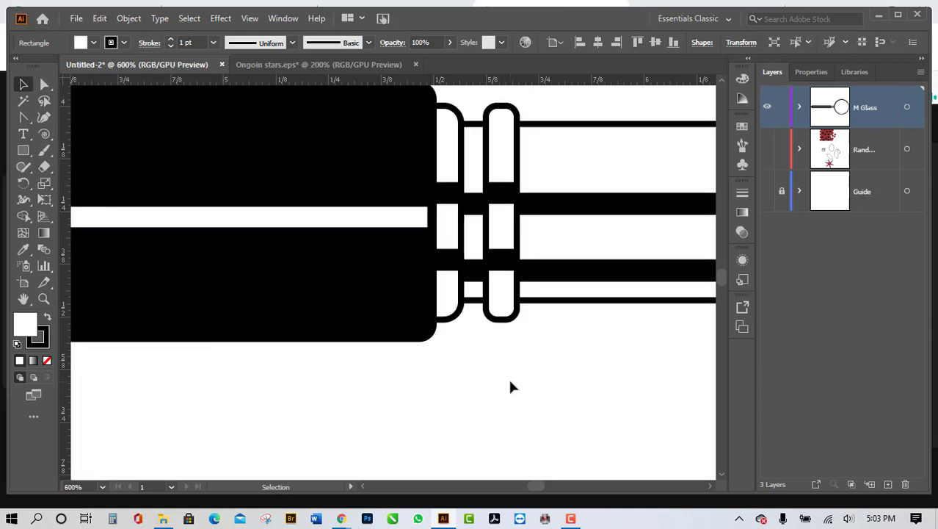
scroll(512, 386, down, 5)
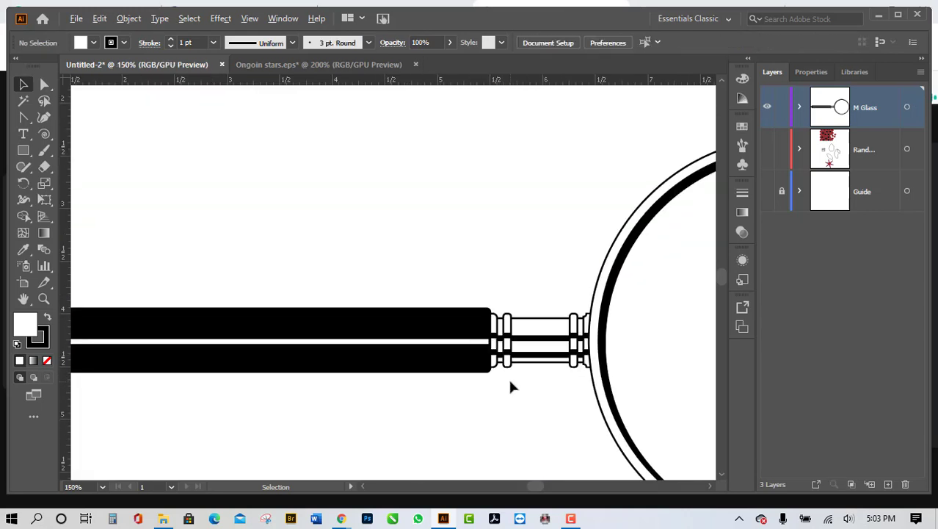
scroll(511, 387, down, 3)
scroll(511, 360, down, 2)
scroll(509, 294, up, 3)
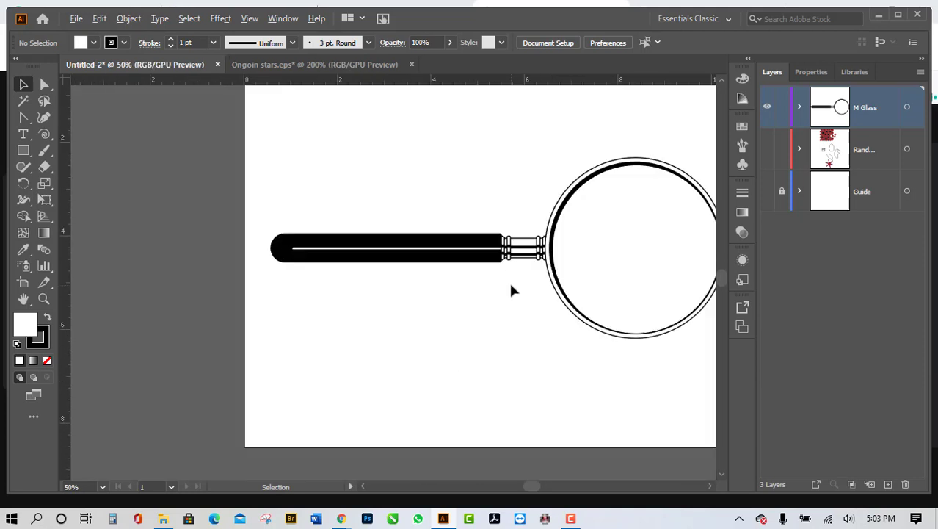
scroll(395, 347, down, 3)
scroll(395, 347, up, 1)
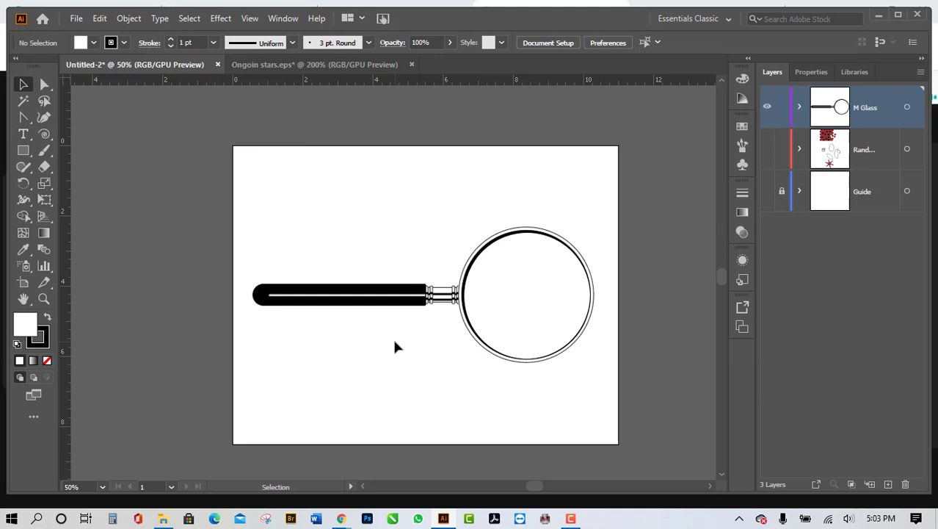
Step: Try moving the lens's black inner ring and the handle's highlight bar away from the magnifying glass to the artboard's upper area
drag(549, 241, 406, 111)
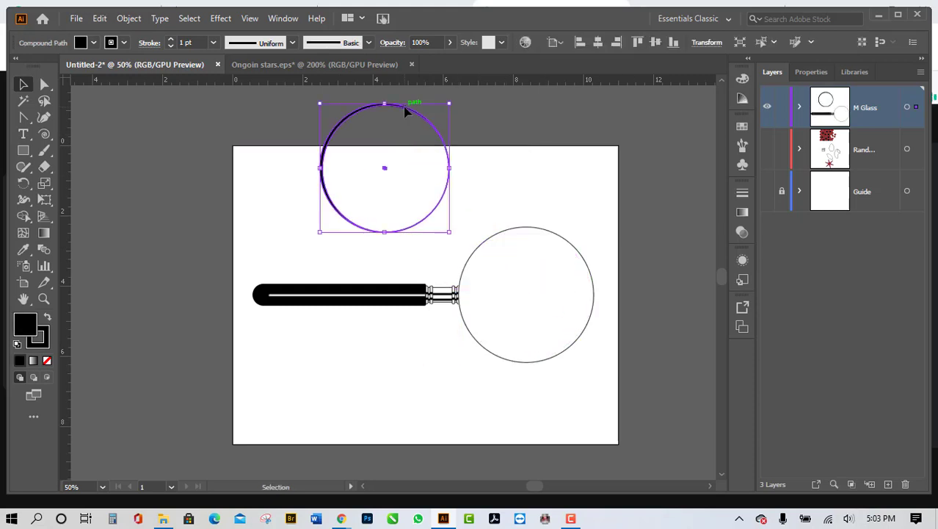
click(142, 194)
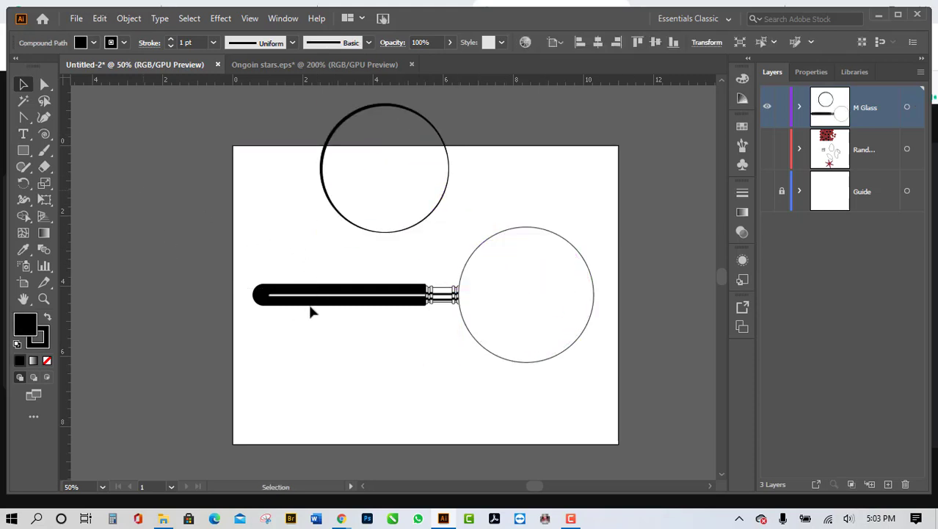
drag(312, 301, 198, 197)
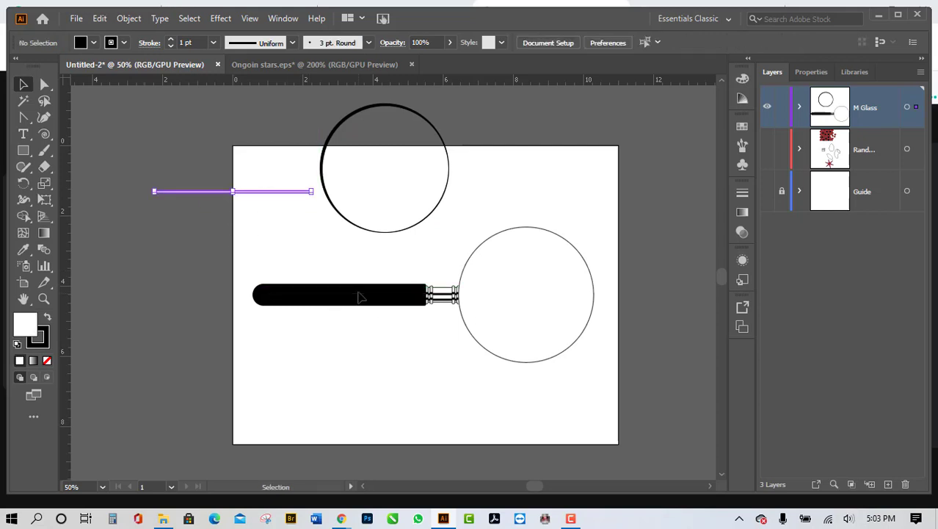
shift+click(322, 173)
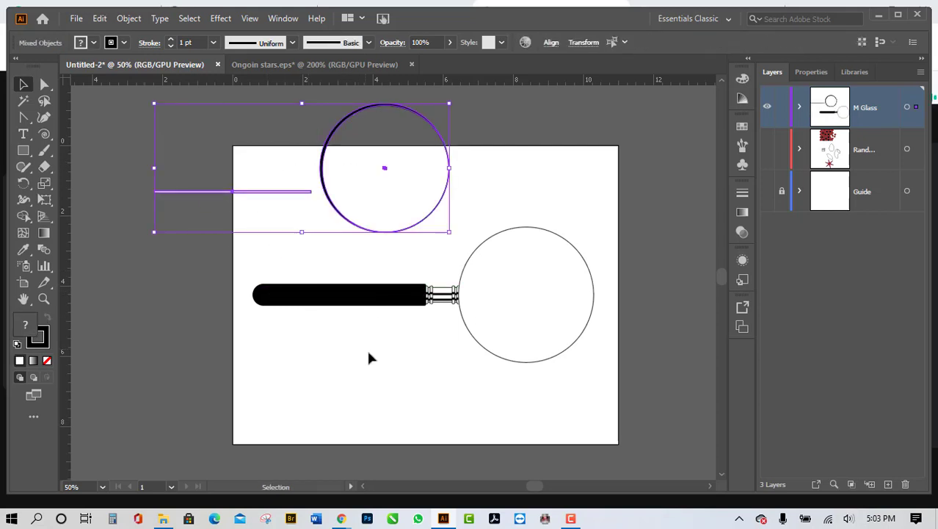
key(ctrl+h)
click(302, 410)
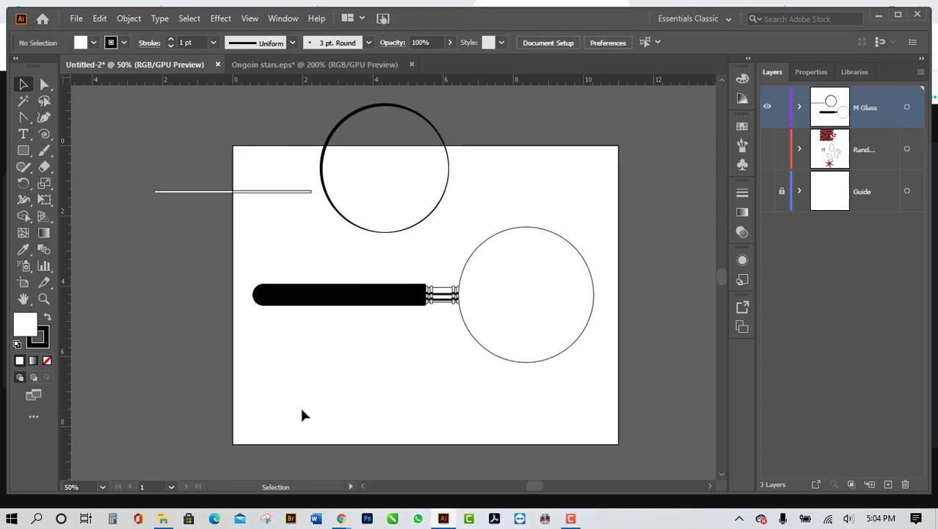
Step: Try unlocking the locked parts and pulling the black handle and the outer lens circle away from the collar
key(a)
key(alt)
key(ctrl+a)
key(ctrl+h)
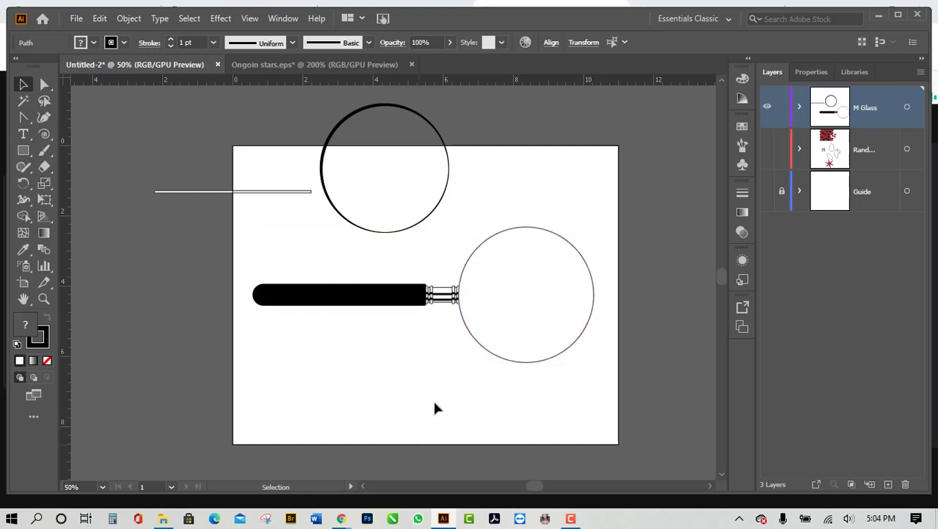
click(432, 404)
drag(401, 304, 263, 396)
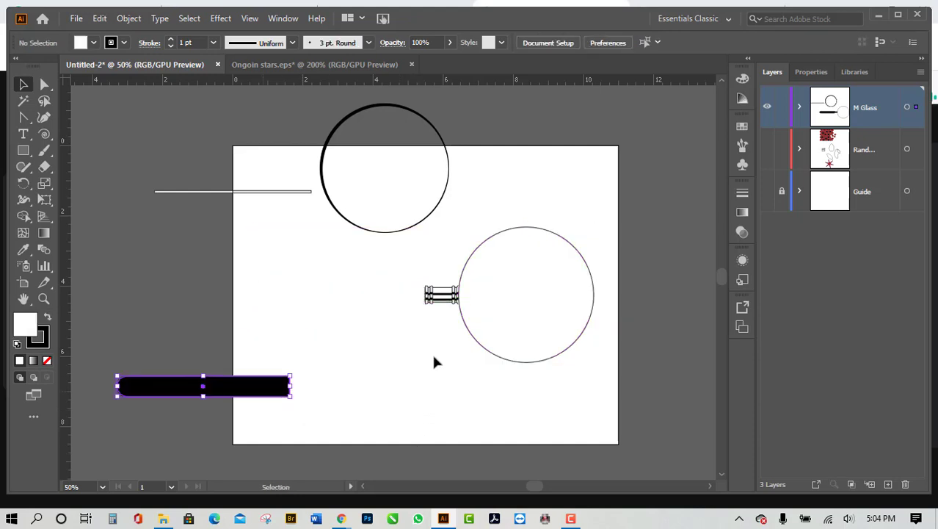
drag(480, 346, 581, 304)
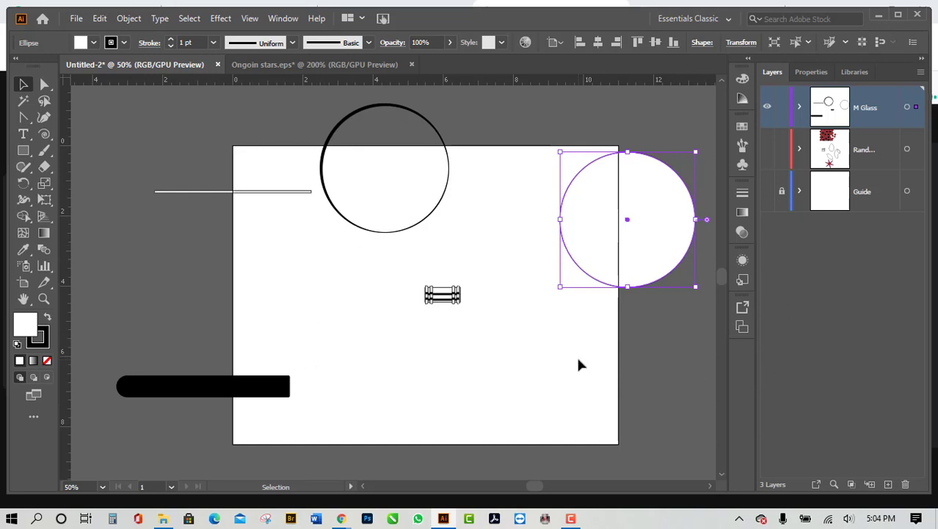
Step: Undo the separation of the parts until the magnifying glass is reassembled, and check the objects inside the M Glass layer
key(a)
key(ctrl+z)
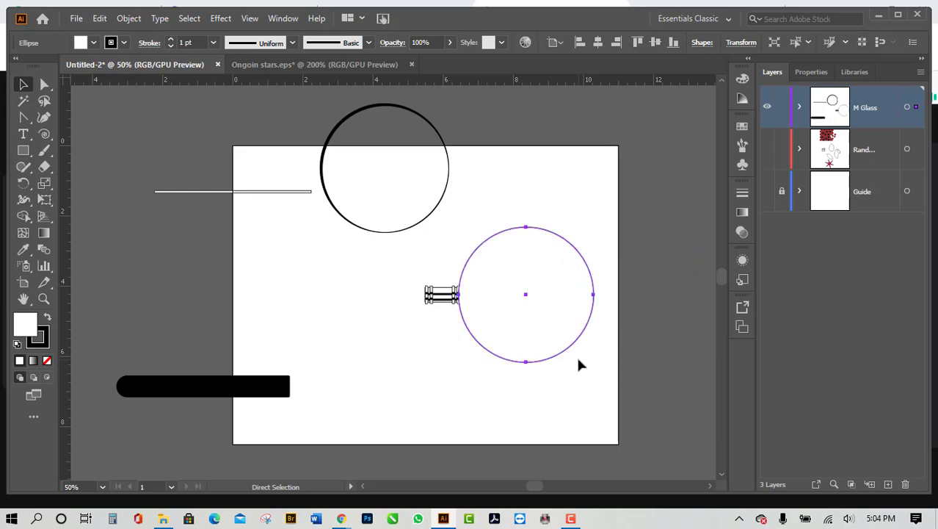
key(ctrl+z)
key(ctrl+z)
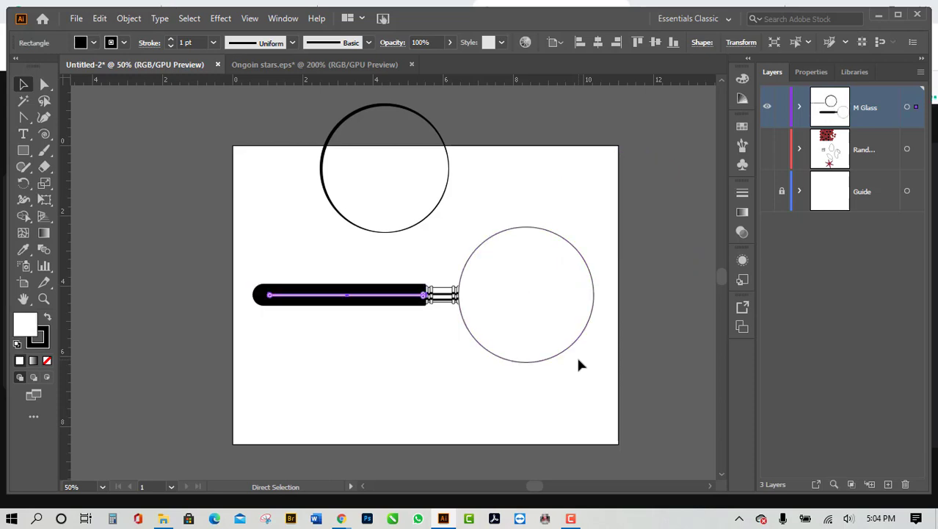
key(ctrl+z)
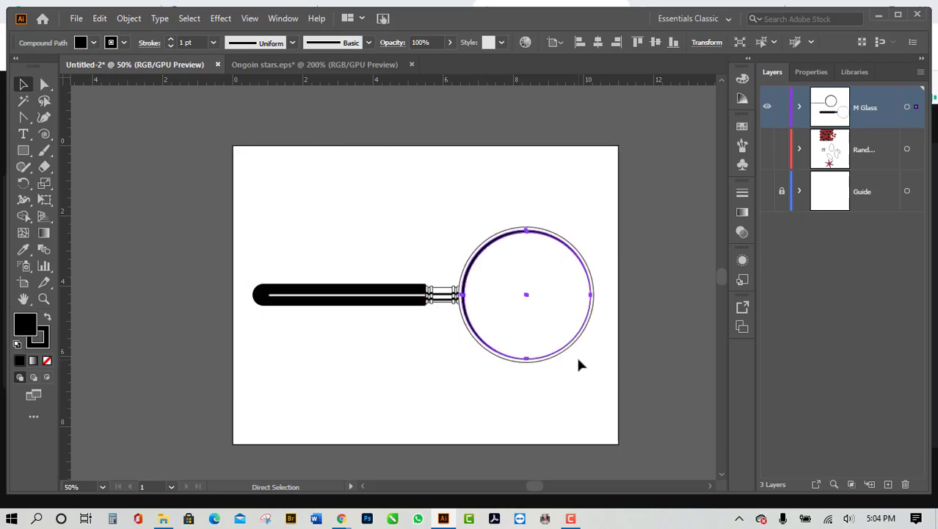
key(v)
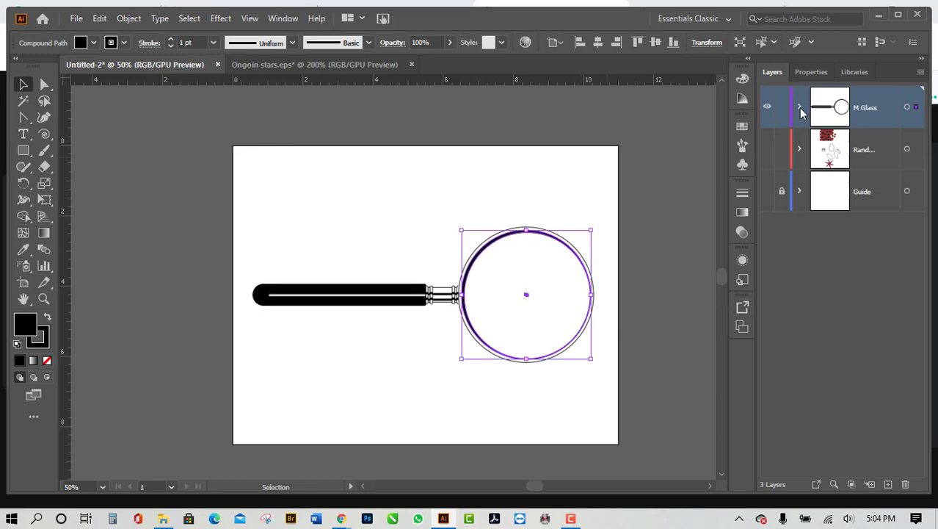
click(799, 107)
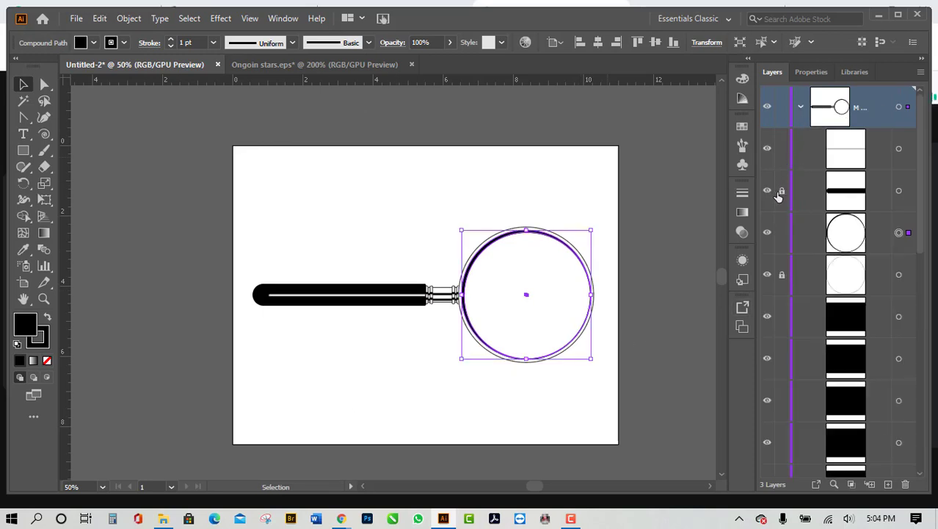
click(800, 107)
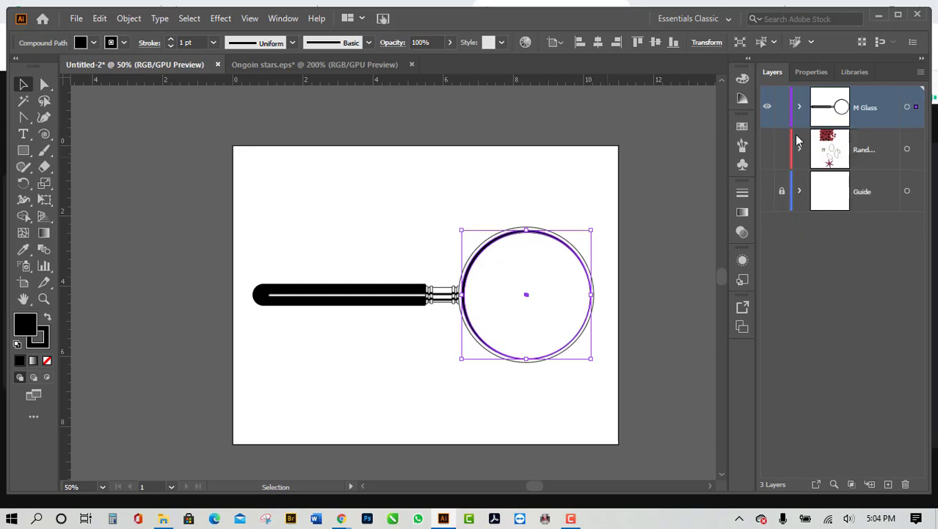
Step: Try moving all selectable magnifying-glass parts toward the artboard's upper-left, and undo the move
click(652, 329)
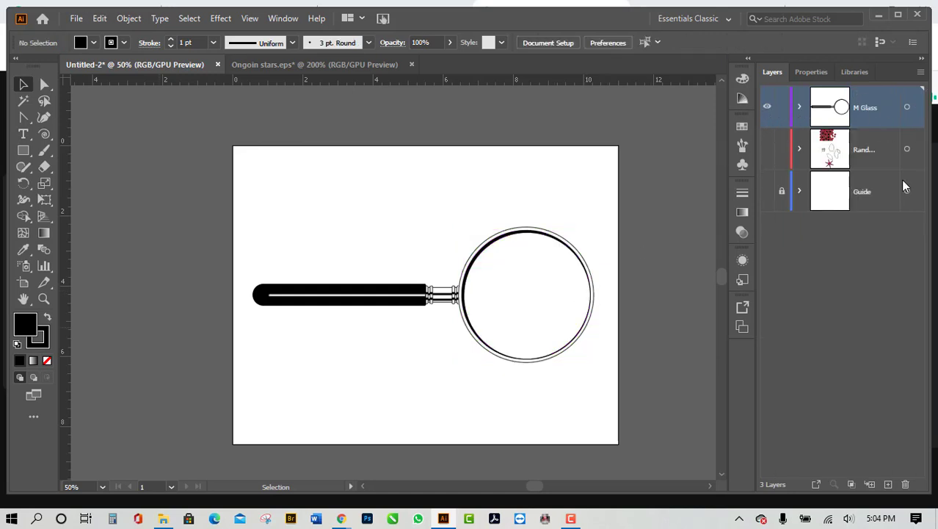
scroll(287, 316, down, 2)
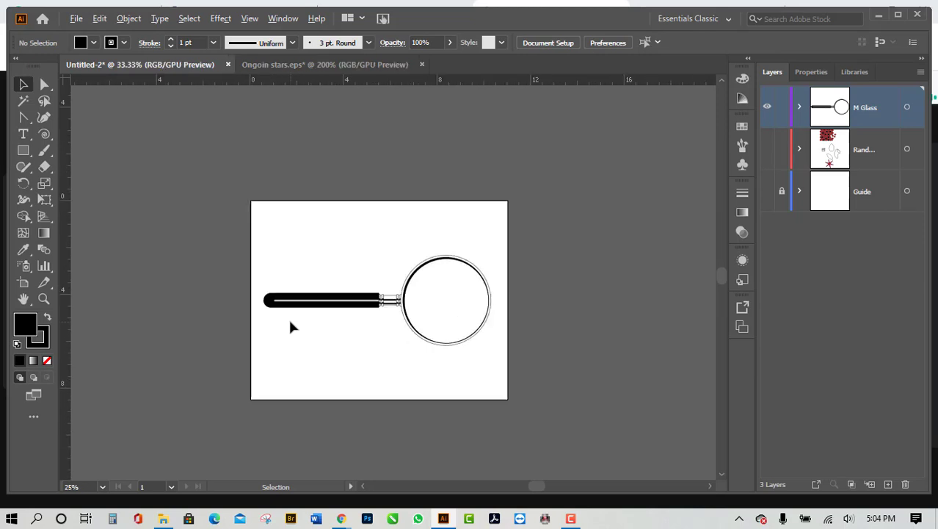
scroll(290, 322, up, 1)
scroll(289, 322, down, 2)
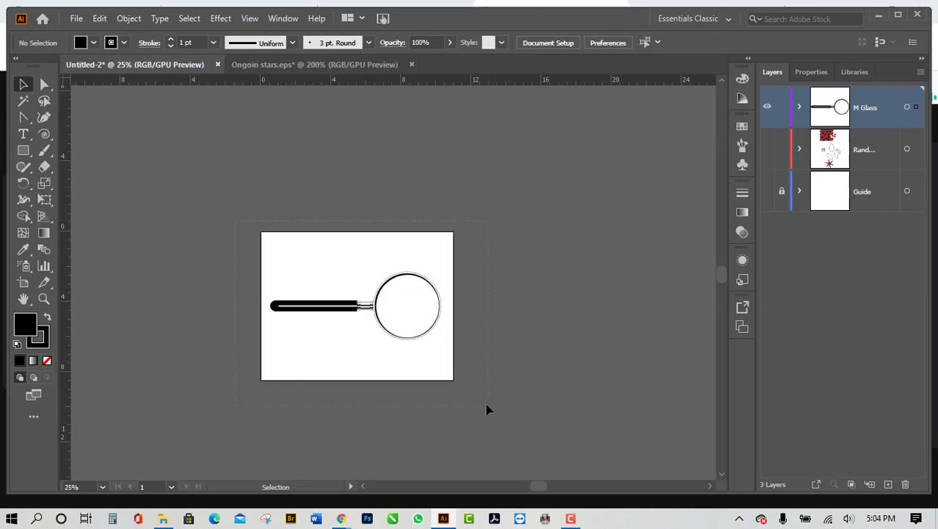
drag(486, 409, 282, 213)
scroll(324, 314, up, 2)
click(367, 288)
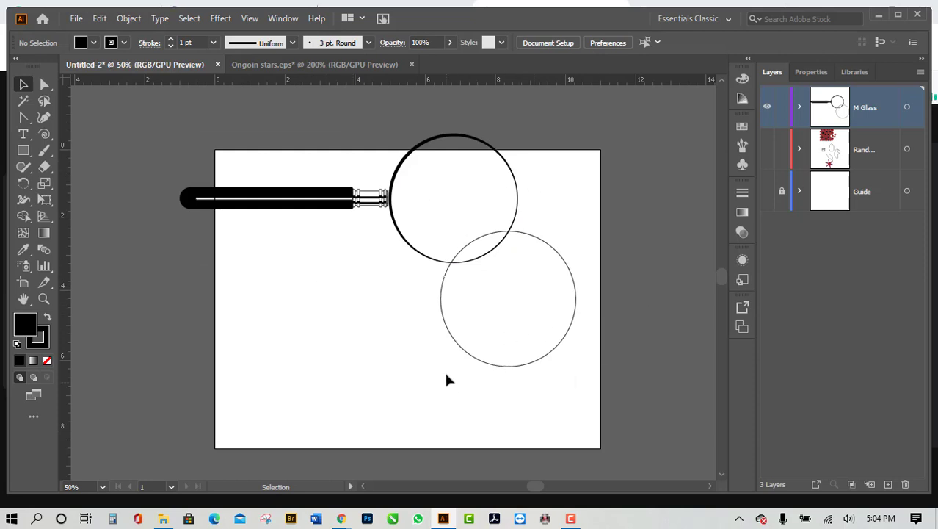
key(a)
key(ctrl+z)
key(v)
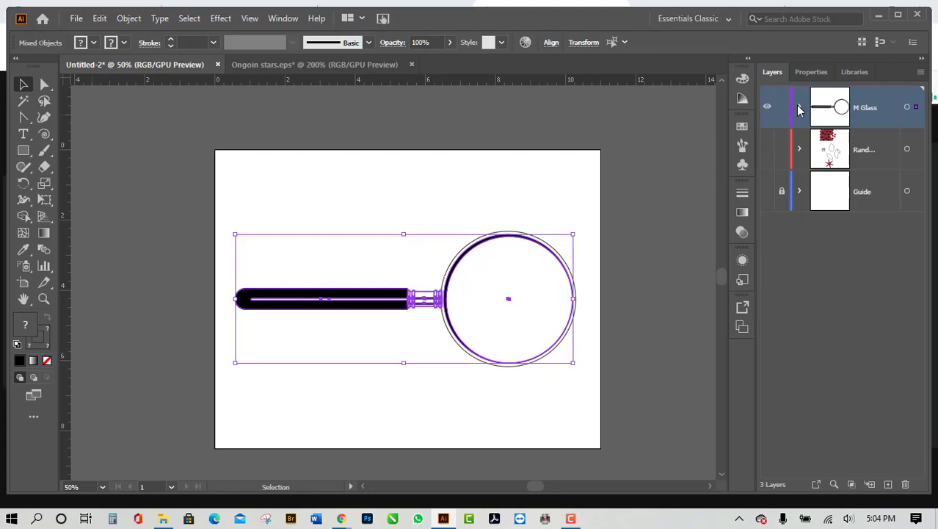
Step: Look through the M Glass layer's objects and make sure the thin outer lens circle is unlocked
click(800, 108)
scroll(791, 373, down, 5)
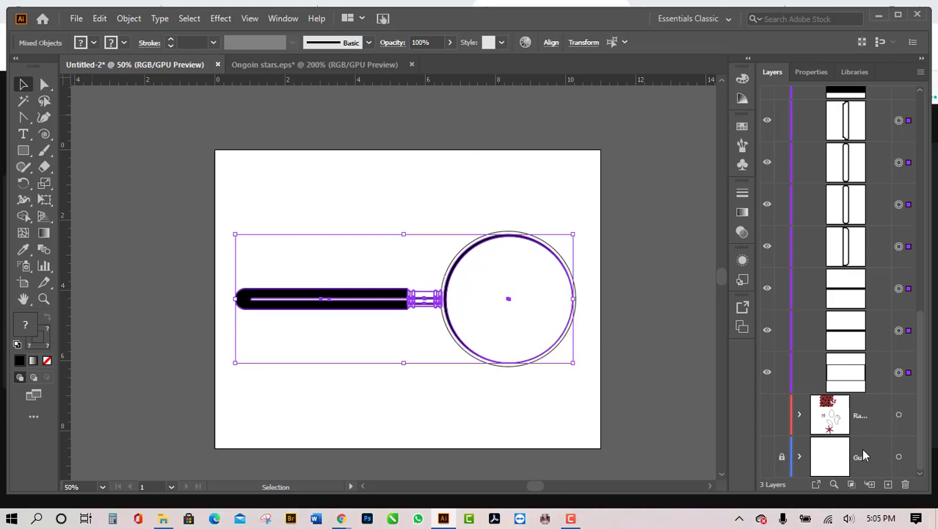
scroll(863, 456, up, 3)
scroll(861, 449, up, 4)
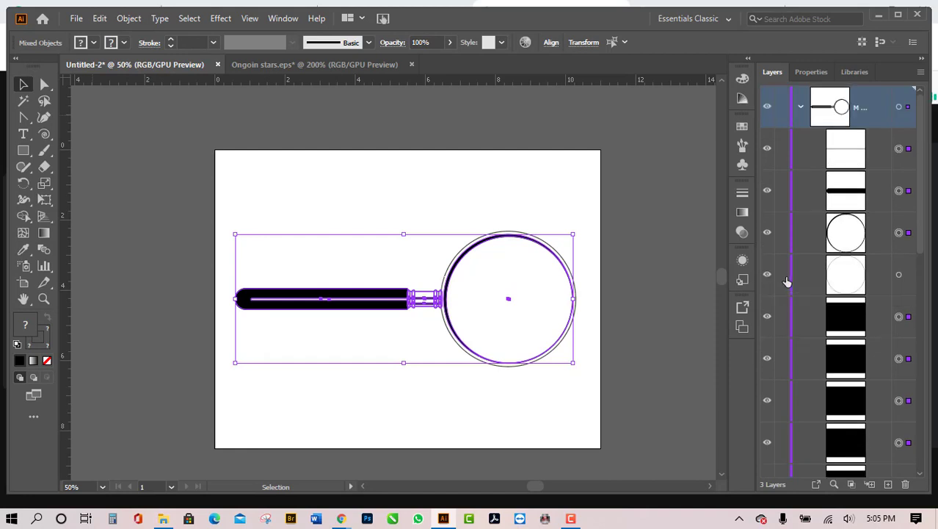
click(800, 108)
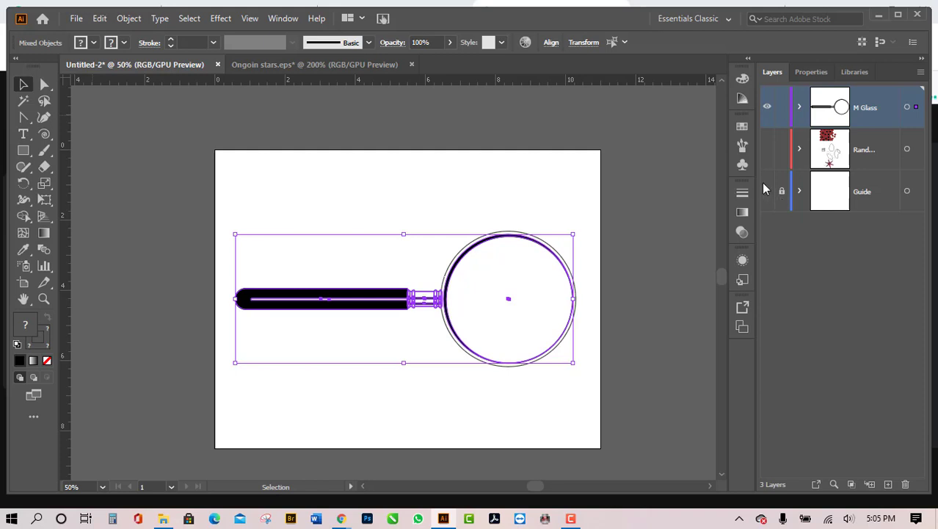
Step: Group all parts of the magnifying glass, including the handle, collar, inner ring and outer lens circle
click(246, 185)
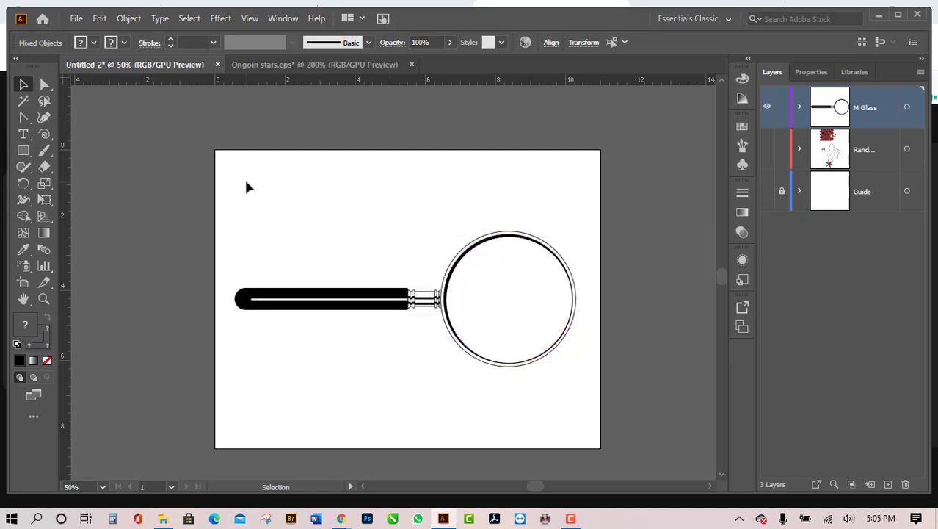
drag(230, 166, 627, 434)
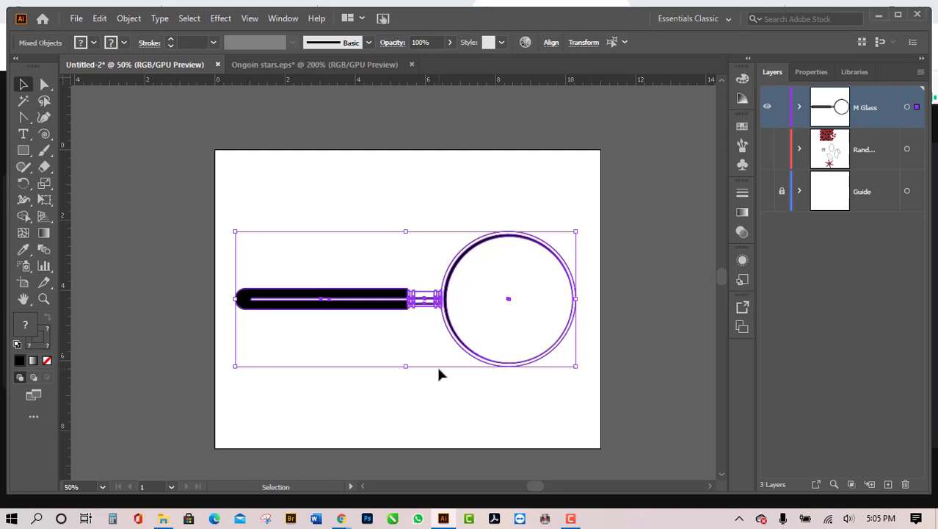
click(527, 409)
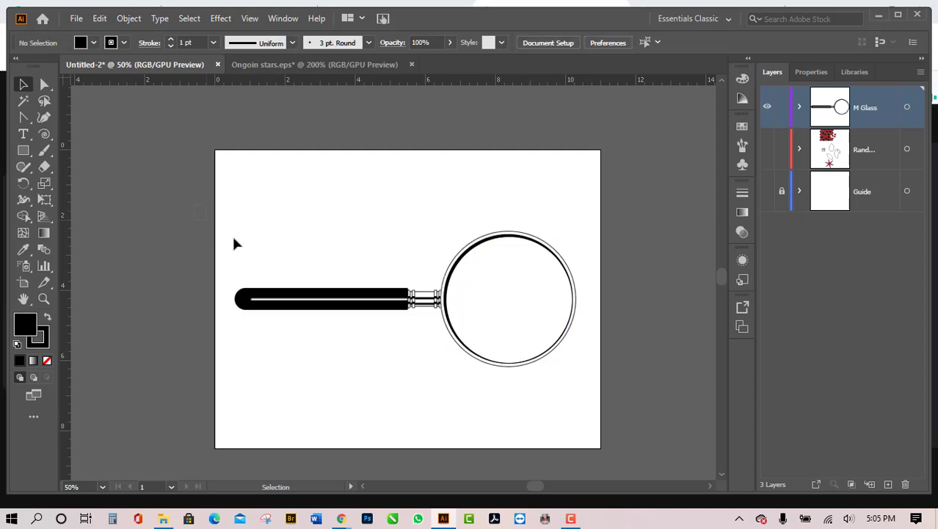
drag(220, 204, 646, 445)
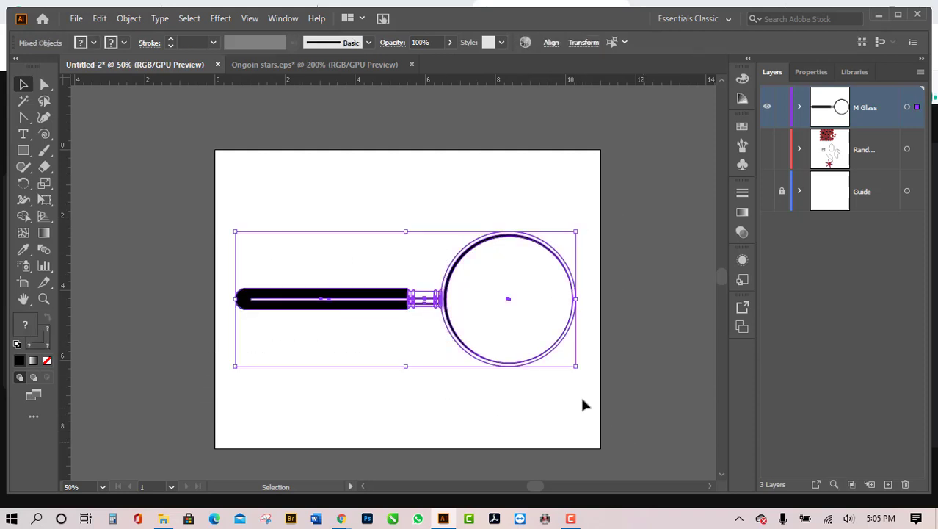
right_click(468, 292)
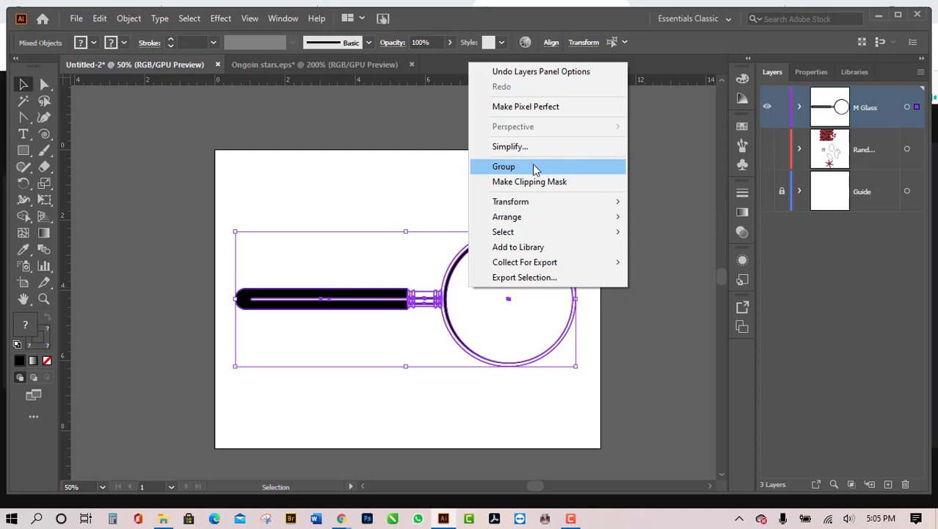
click(527, 168)
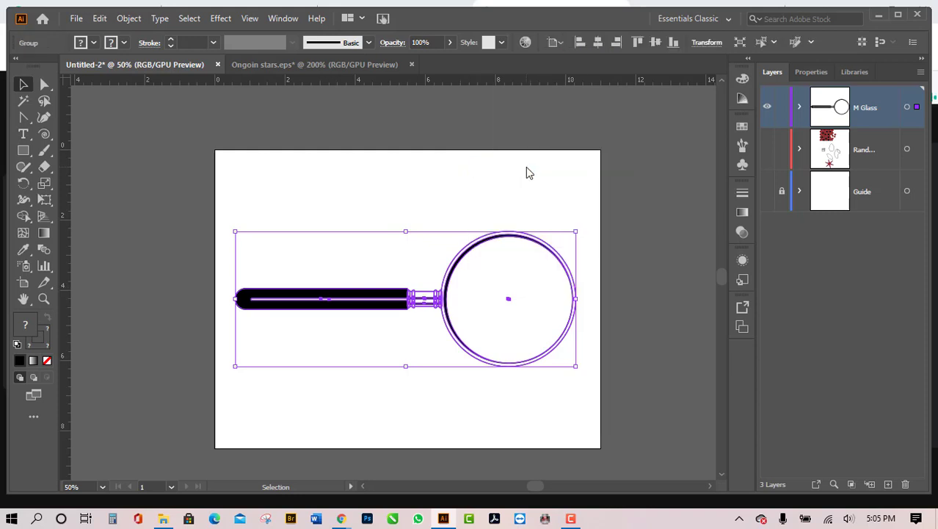
click(615, 396)
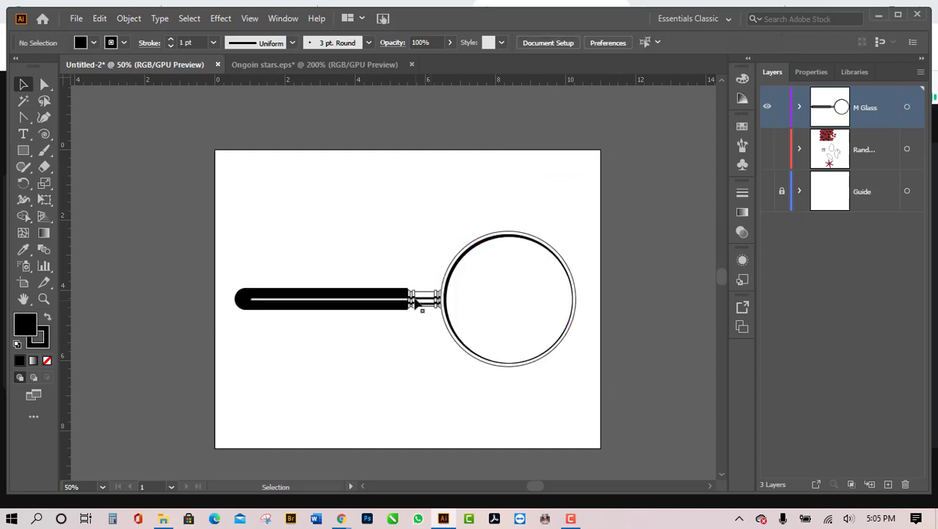
Step: Move the grouped magnifying glass to several places on and around the artboard to check that its parts stay together
drag(415, 303, 439, 139)
scroll(437, 264, up, 2)
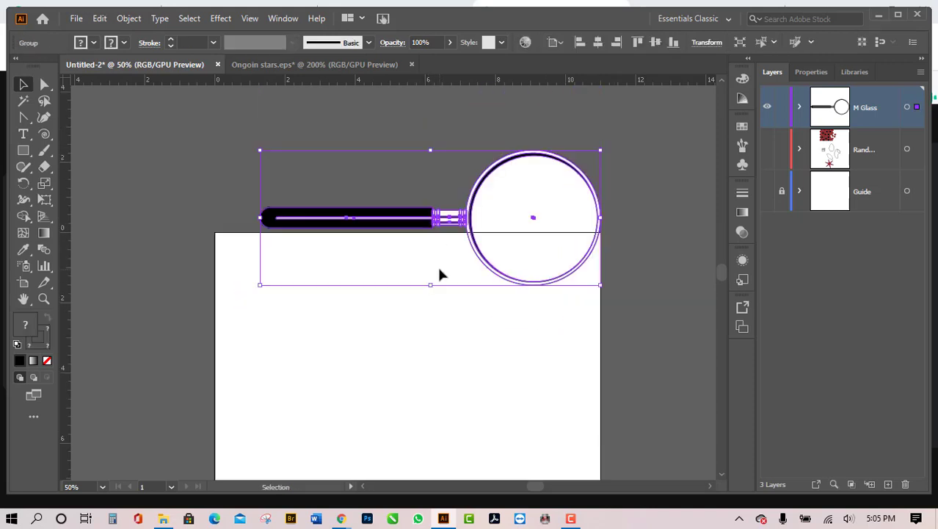
scroll(439, 274, up, 2)
drag(467, 276, 561, 394)
click(336, 286)
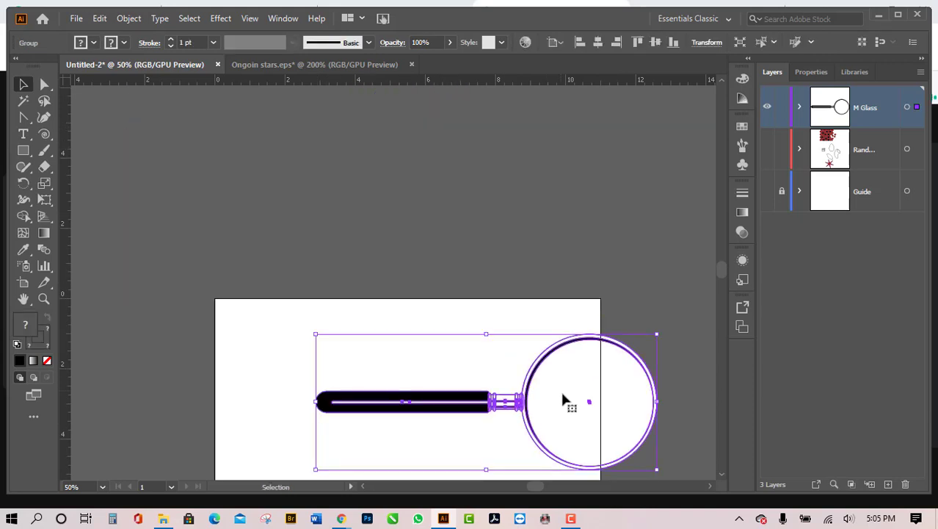
scroll(564, 382, down, 6)
drag(614, 224, 408, 334)
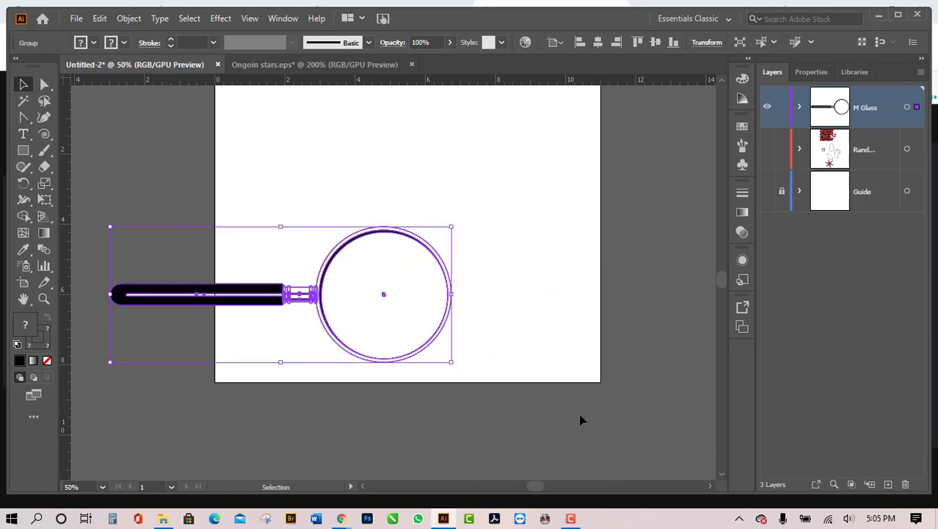
drag(413, 292, 499, 198)
Step: Try moving the grouped magnifying glass completely above the artboard, and undo that move
scroll(539, 338, up, 3)
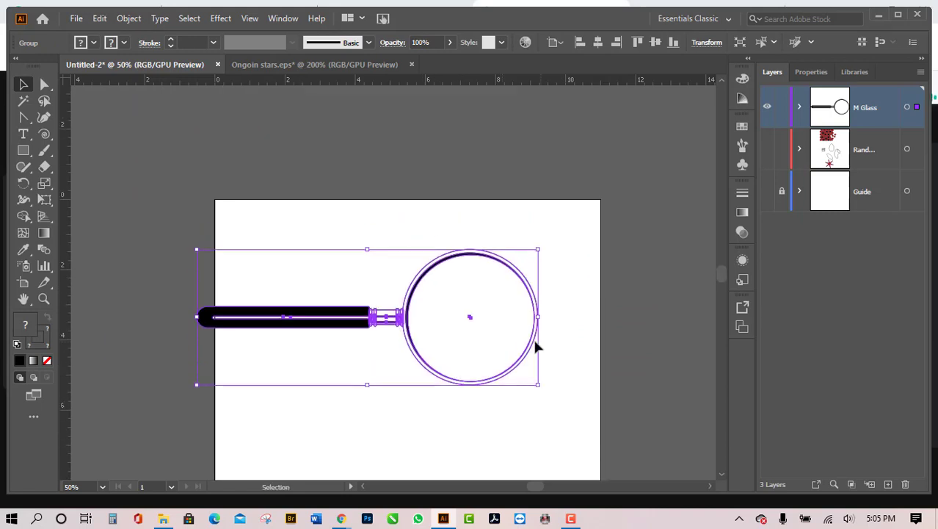
drag(536, 347, 547, 147)
scroll(547, 356, up, 4)
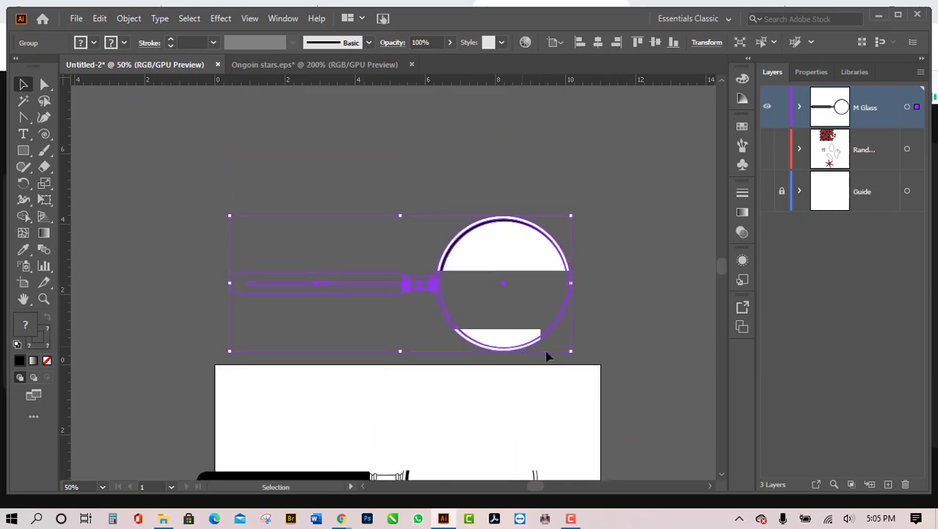
scroll(547, 356, down, 2)
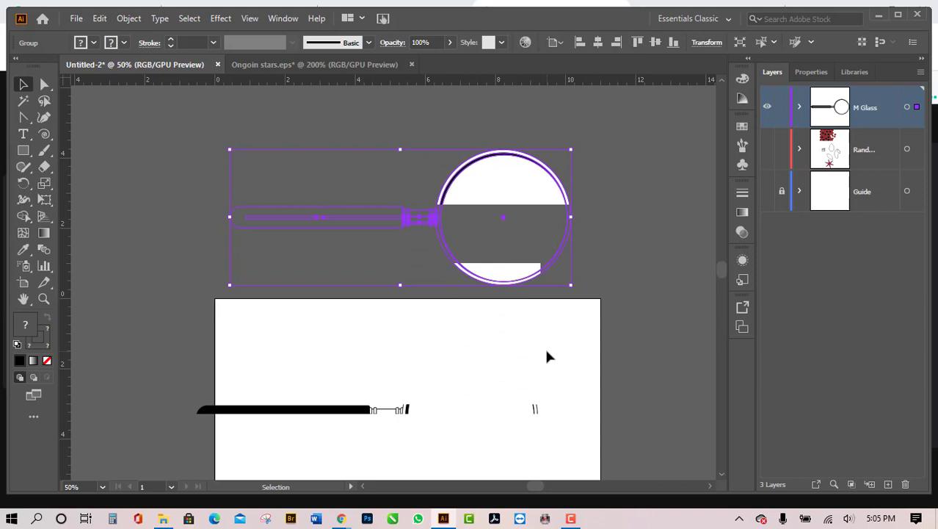
click(592, 306)
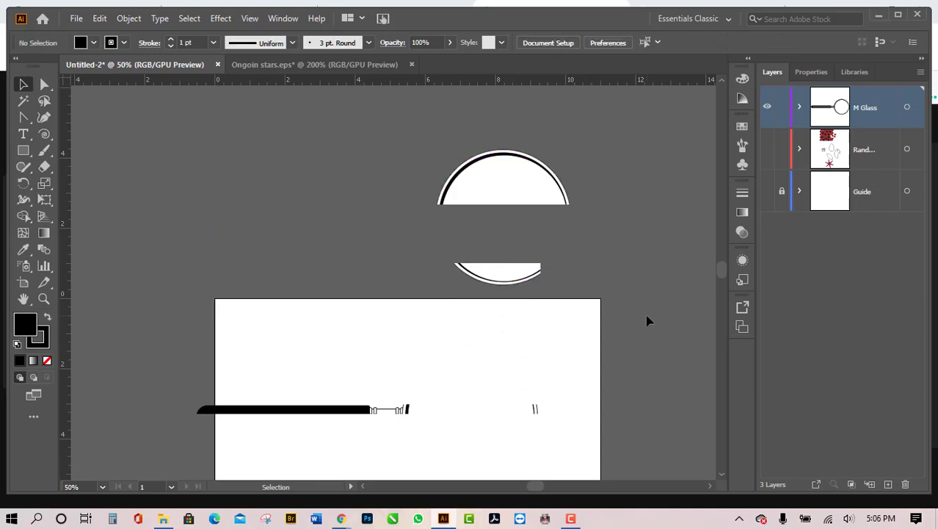
scroll(648, 321, down, 1)
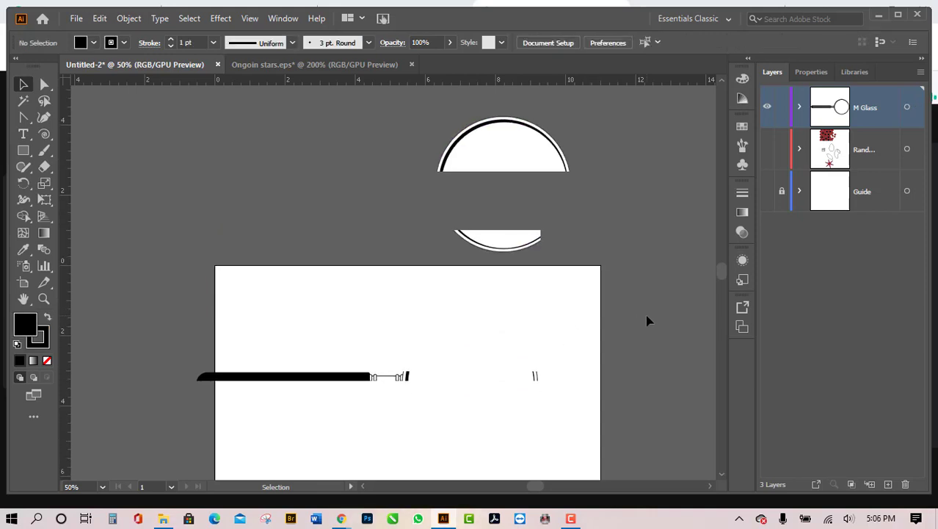
key(ctrl+z)
scroll(648, 321, down, 3)
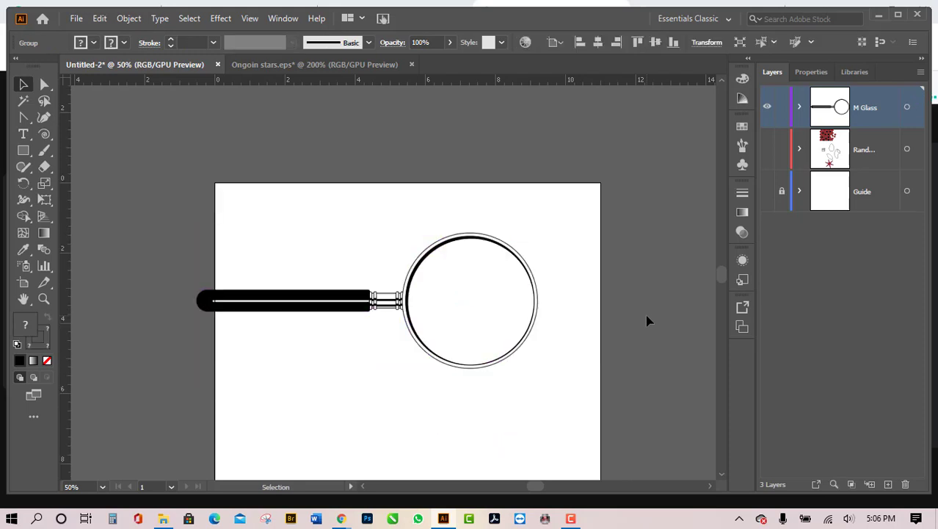
Step: Move the grouped magnifying glass onto the empty canvas above the artboard and inspect it against the dark background
drag(469, 302, 506, 153)
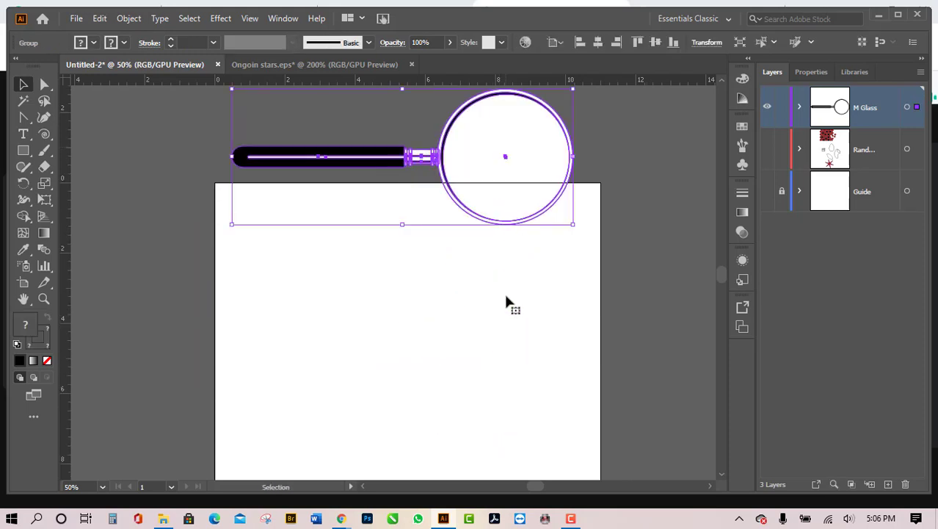
scroll(510, 303, up, 4)
drag(509, 301, 503, 143)
scroll(478, 342, up, 1)
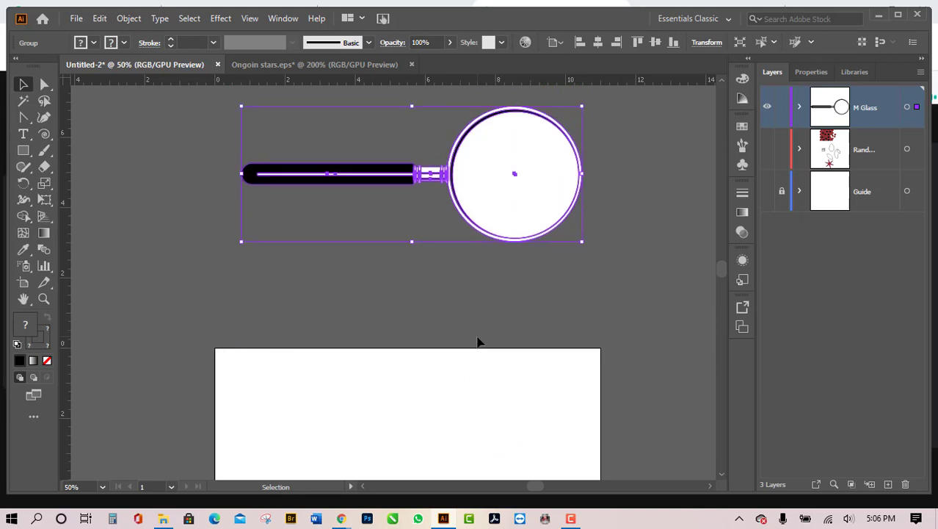
scroll(478, 342, up, 4)
scroll(478, 342, down, 2)
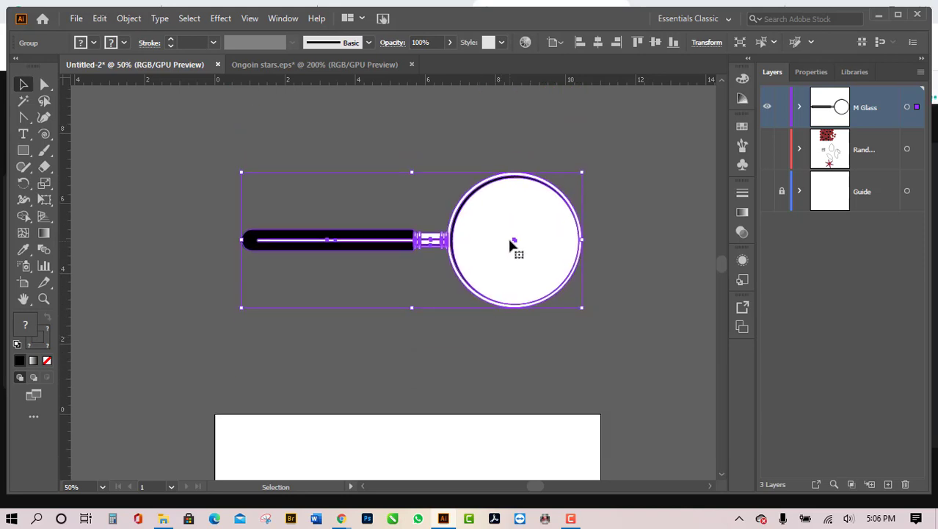
scroll(478, 440, down, 5)
scroll(483, 374, up, 2)
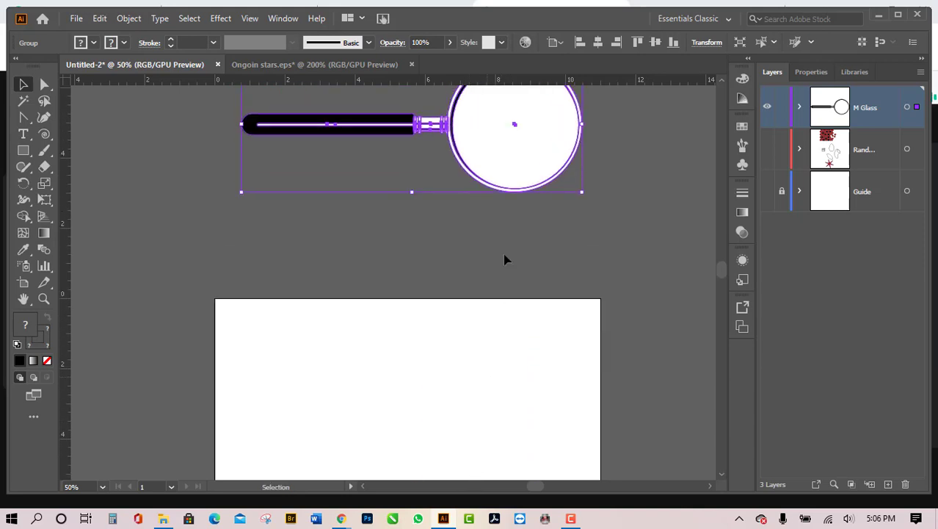
Step: Bring the grouped magnifying glass back down to roughly the middle of the artboard
drag(532, 124, 513, 326)
scroll(476, 444, down, 4)
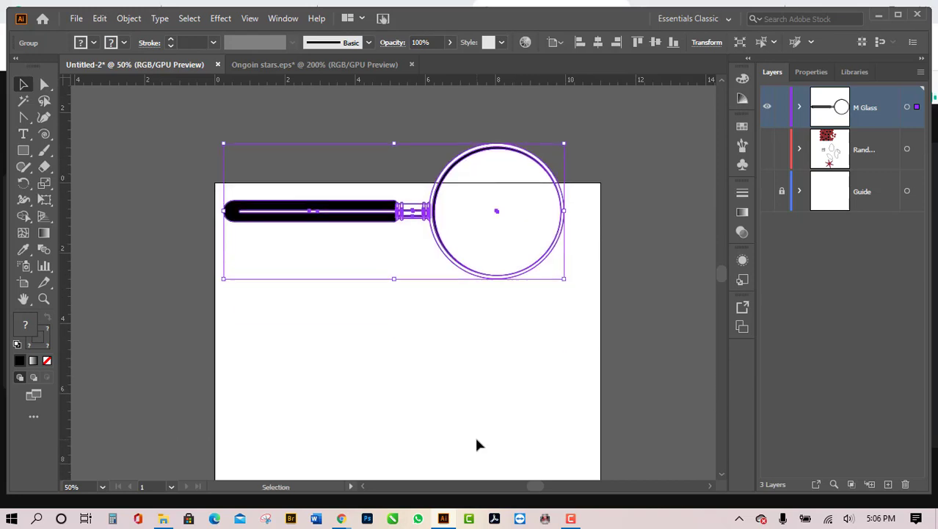
scroll(475, 445, down, 2)
drag(510, 229, 531, 343)
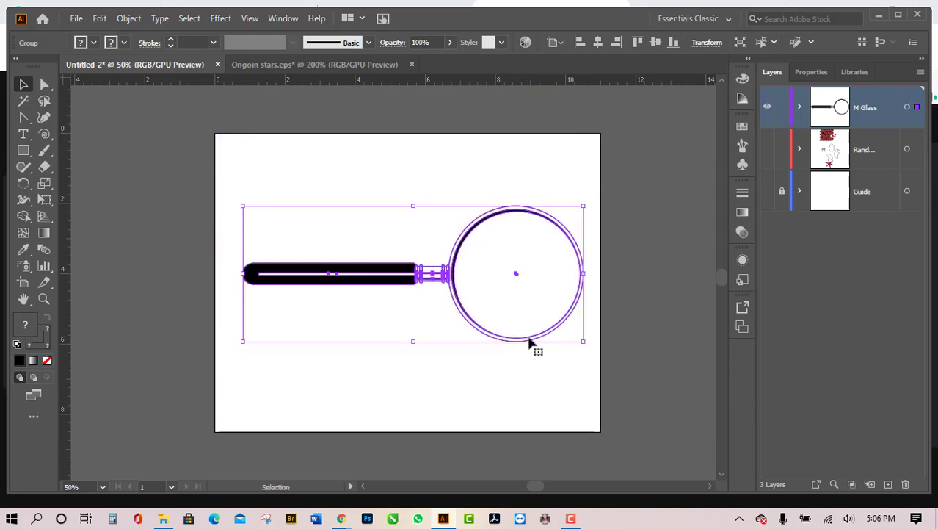
Step: Rotate the group counterclockwise to a diagonal with the lens at the upper right, then shift it slightly down and left within the artboard
drag(592, 343, 601, 266)
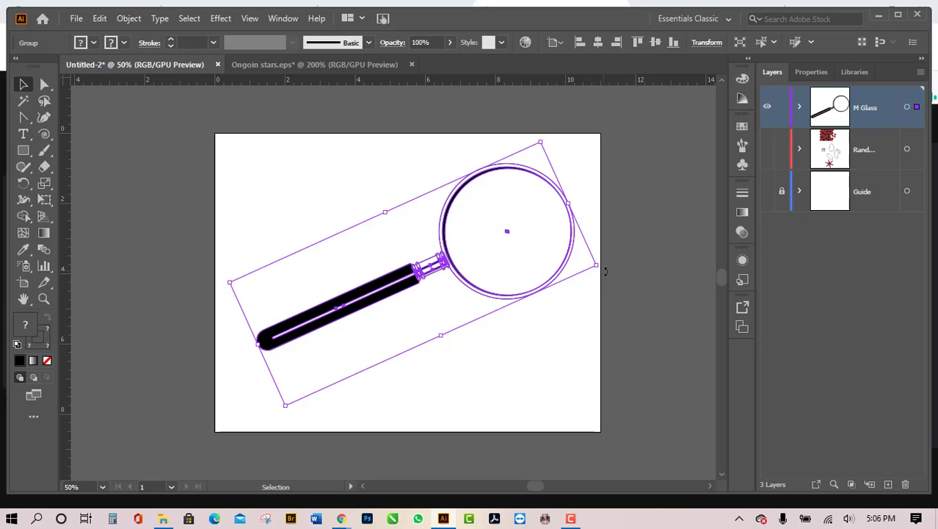
drag(604, 266, 613, 262)
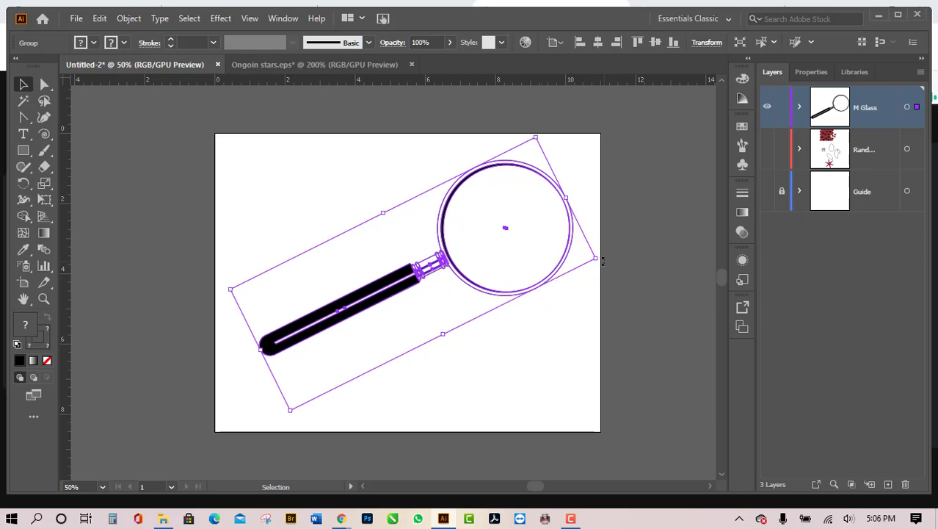
drag(612, 263, 610, 237)
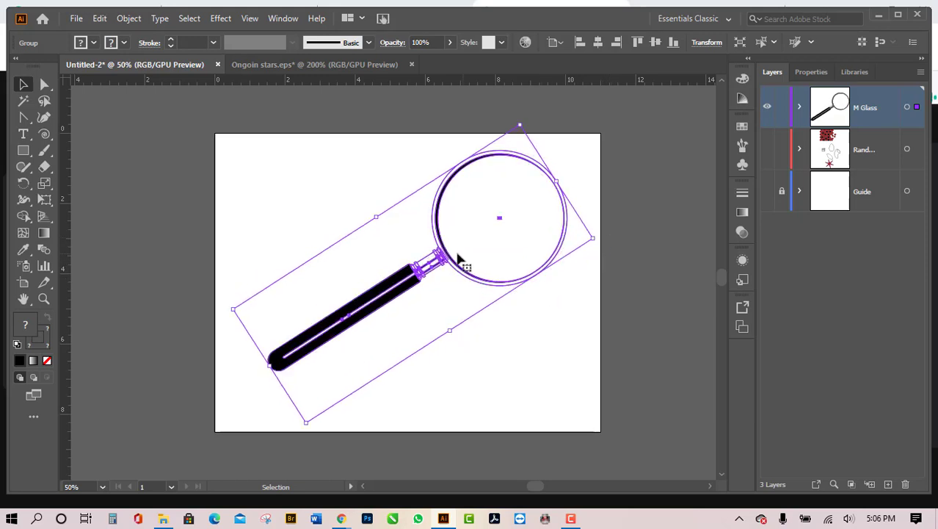
drag(428, 262, 413, 279)
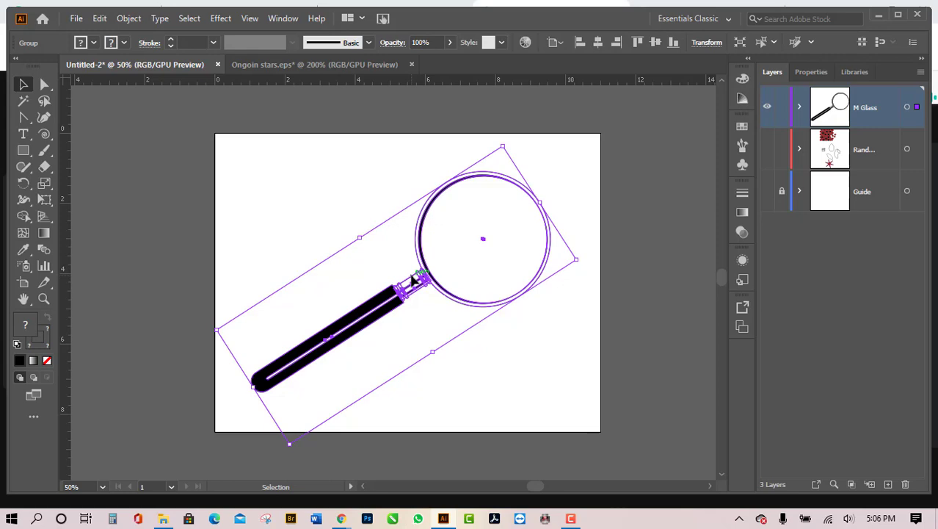
click(565, 380)
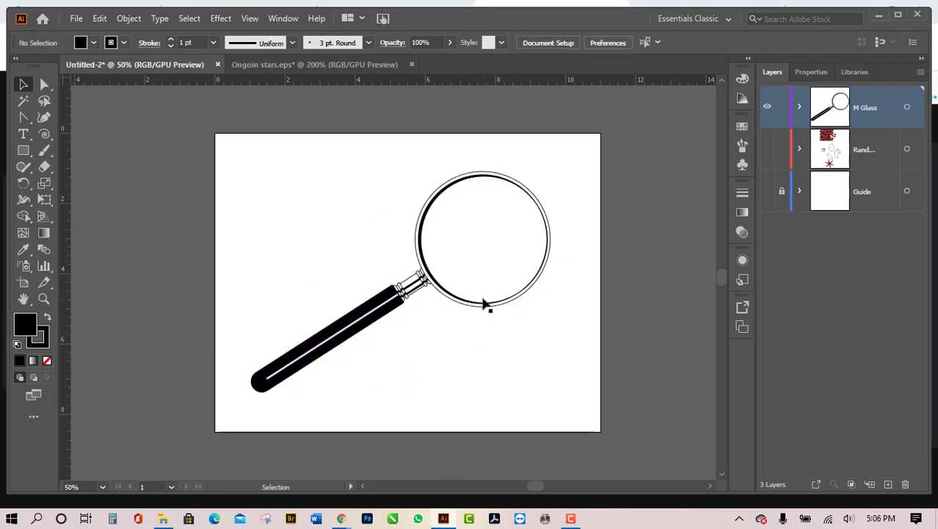
Step: Move the grouped magnifying glass slightly right on the artboard and examine the rounded end of its handle up close
drag(482, 309, 505, 312)
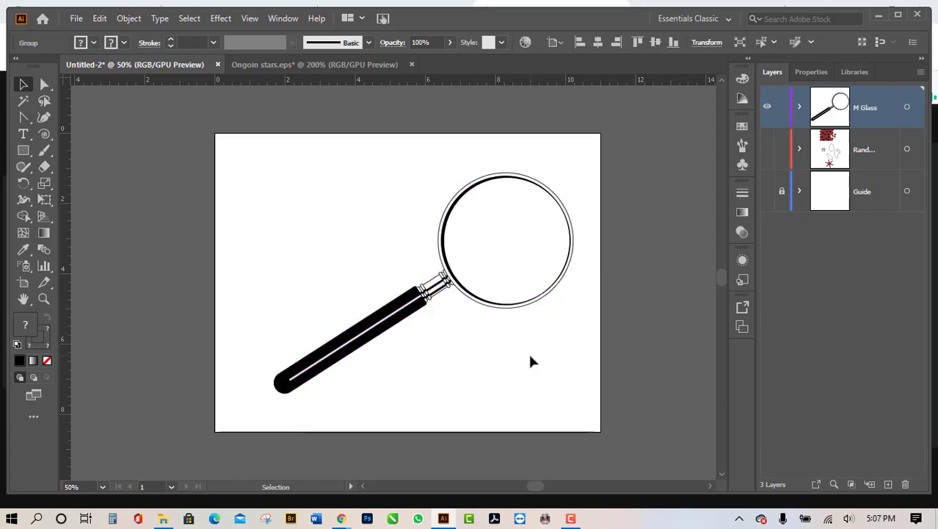
click(530, 356)
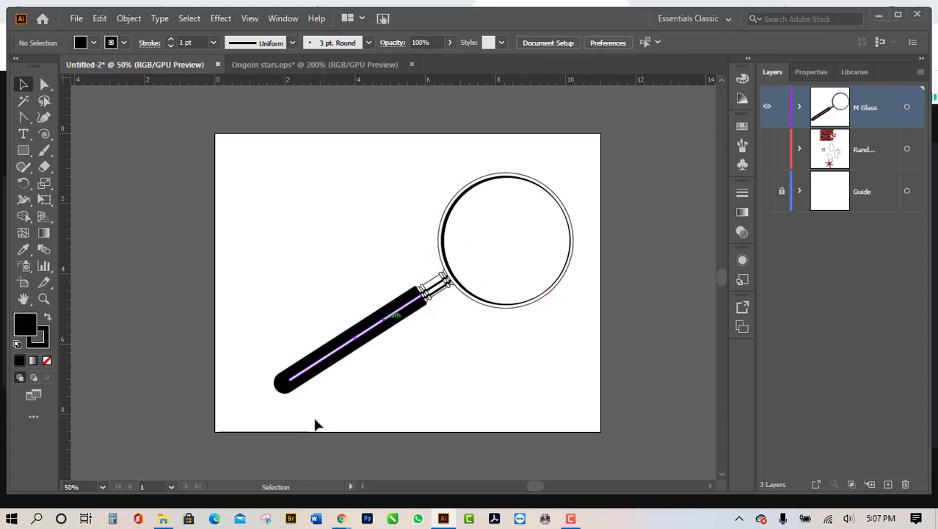
scroll(277, 397, up, 5)
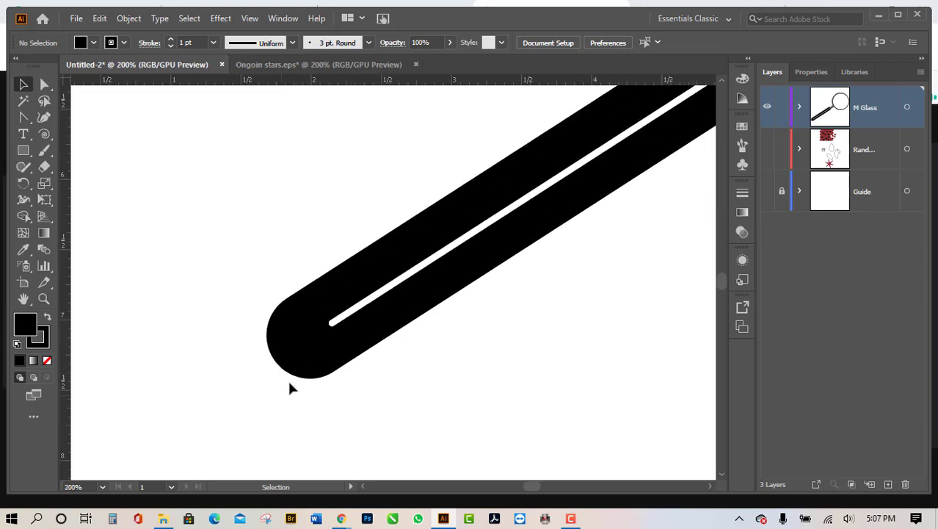
click(302, 363)
scroll(282, 408, down, 4)
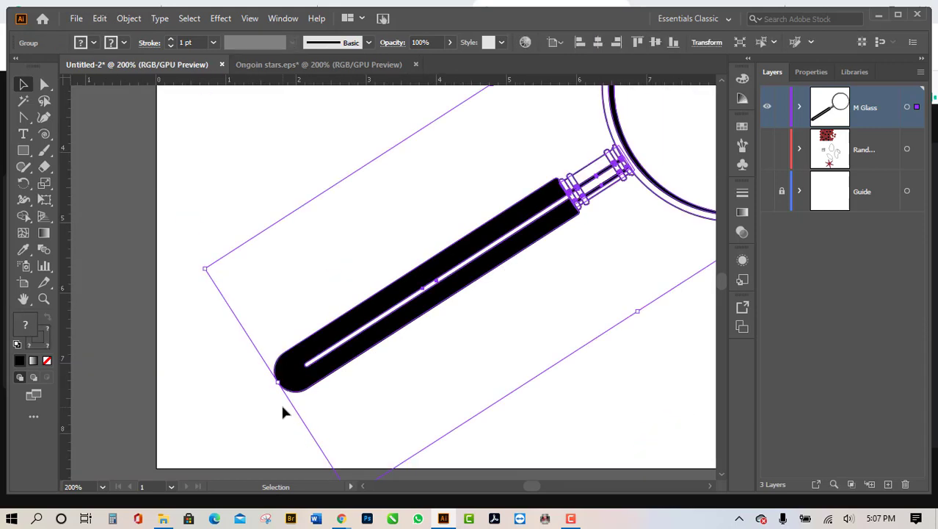
scroll(282, 409, up, 1)
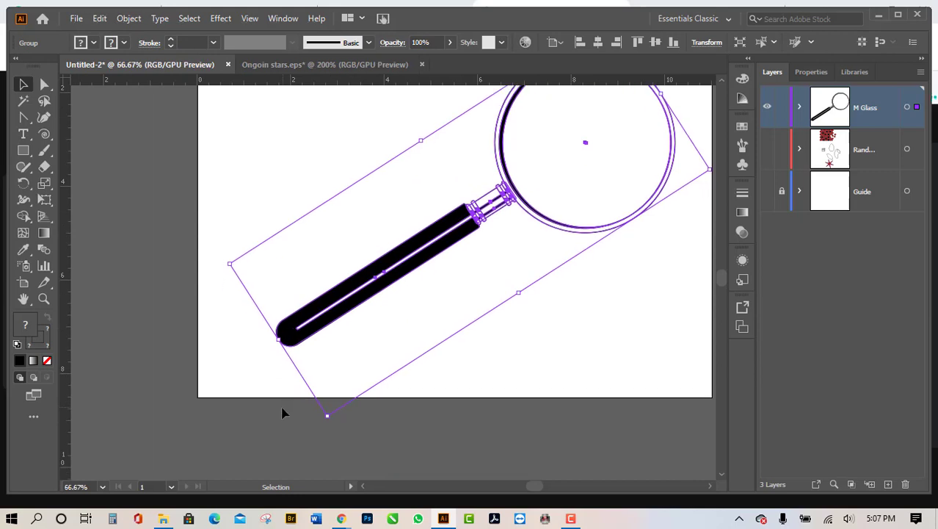
click(470, 429)
scroll(411, 395, down, 2)
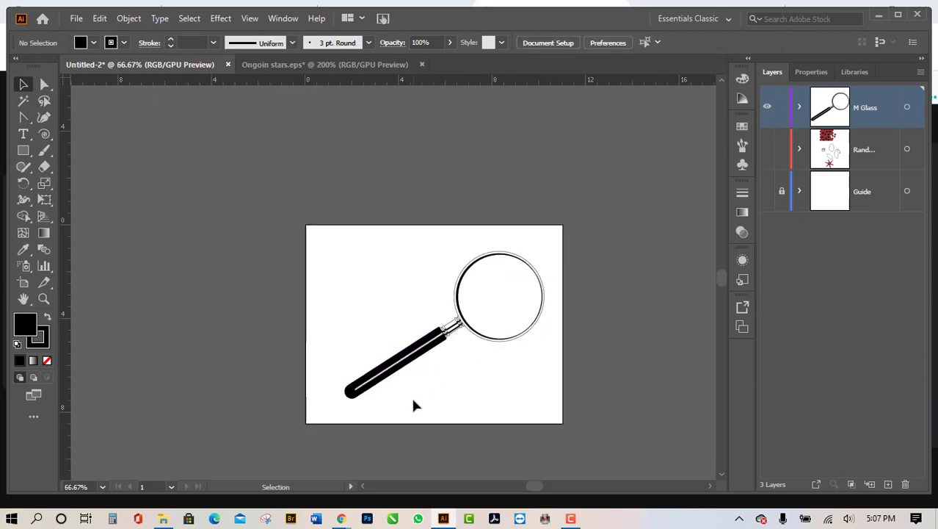
scroll(411, 395, up, 1)
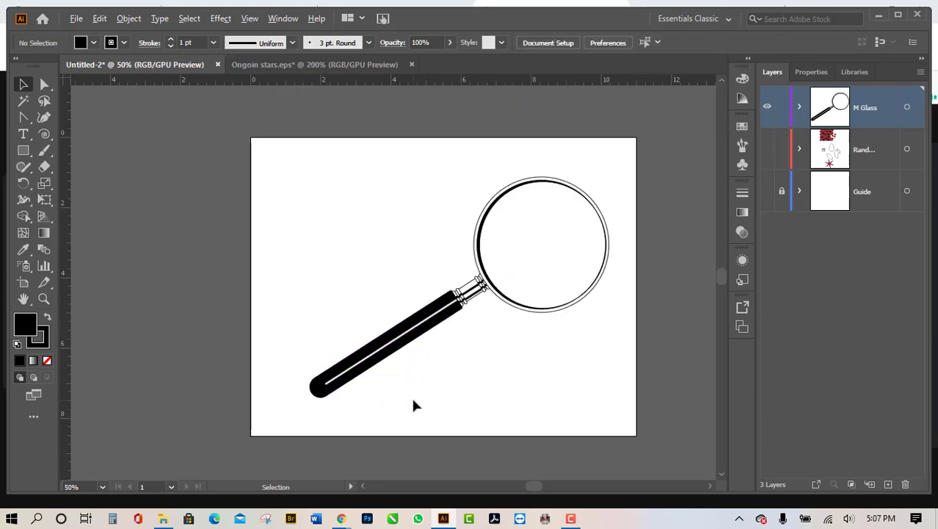
Step: Rotate the grouped magnifying glass slightly clockwise so that its diagonal lies a little flatter on the artboard
click(419, 331)
scroll(409, 384, down, 1)
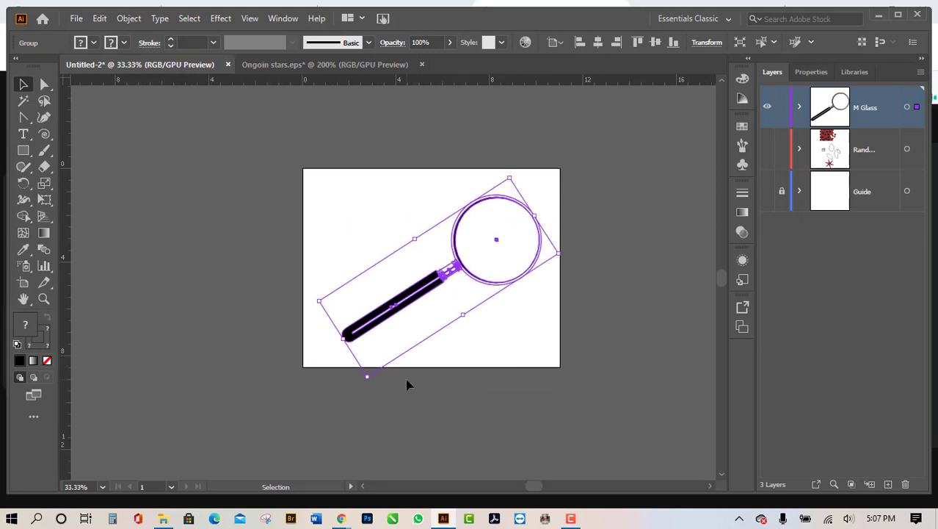
scroll(409, 384, up, 1)
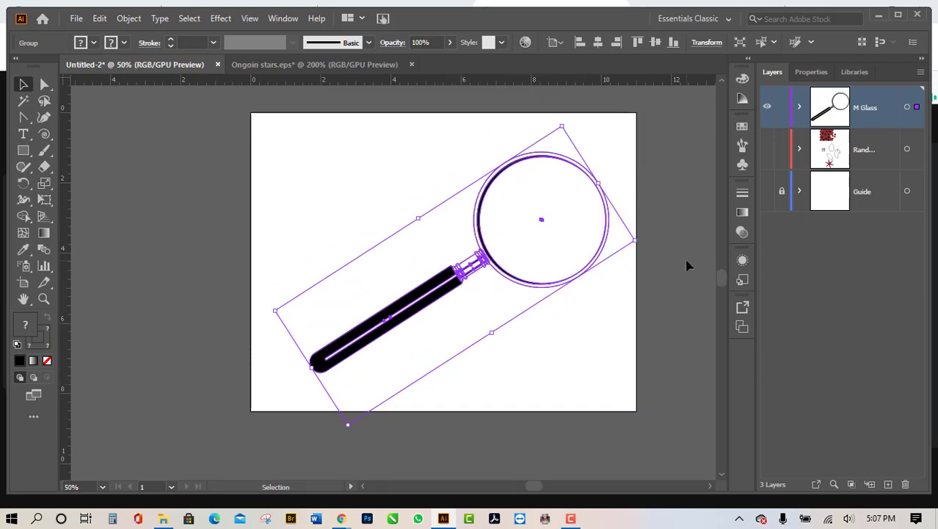
drag(641, 240, 646, 253)
click(696, 333)
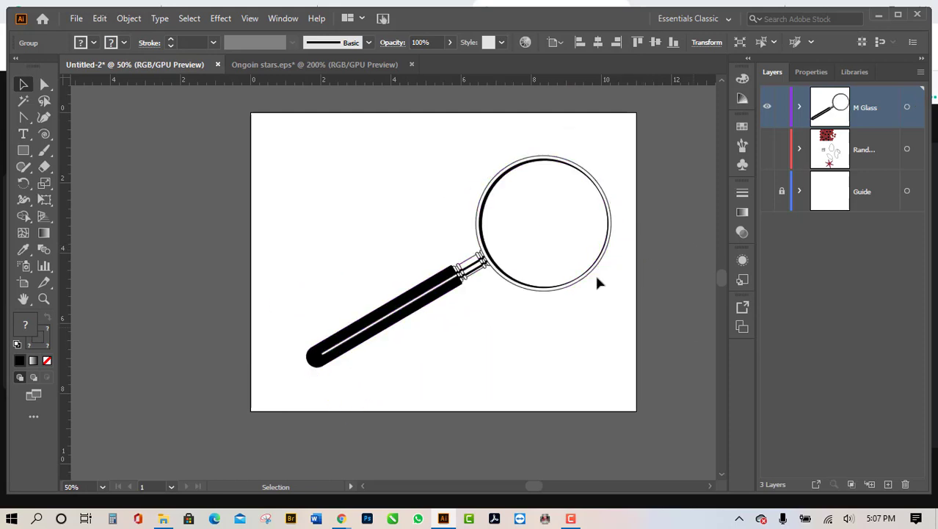
Step: Nudge the grouped magnifying glass left and slightly up in small increments to center it better on the artboard, then deselect it
click(476, 269)
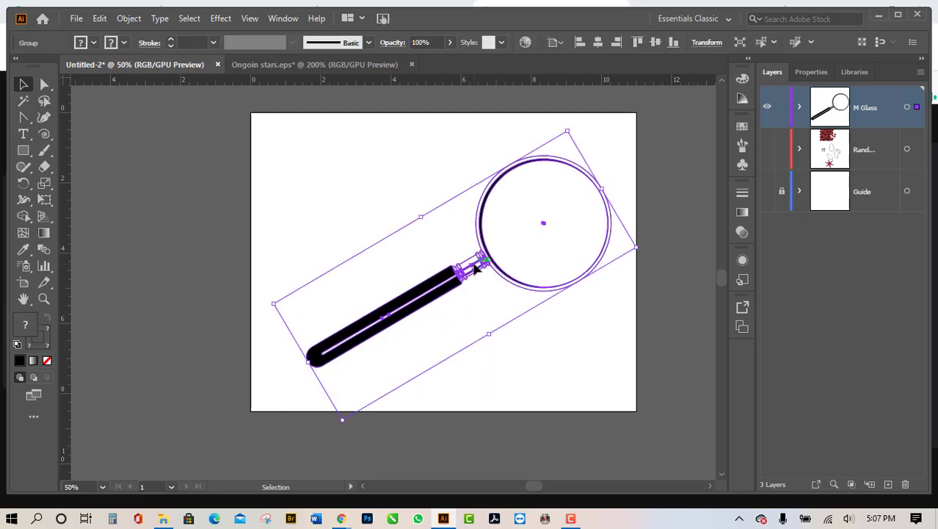
key(Left)
key(Left)
key(Left)
key(Left)
key(Left)
key(Left)
key(Left)
key(Left)
key(Left)
key(Left)
key(Left)
key(Left)
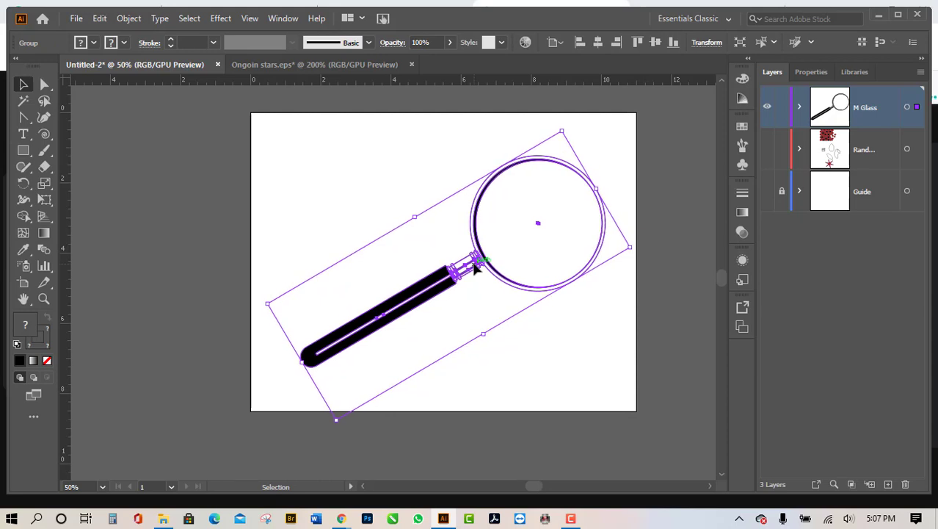
key(Left)
key(Left)
key(Left)
key(Left)
key(Left)
key(Left)
key(Left)
key(Left)
key(Left)
key(Left)
key(Left)
key(Left)
key(Left)
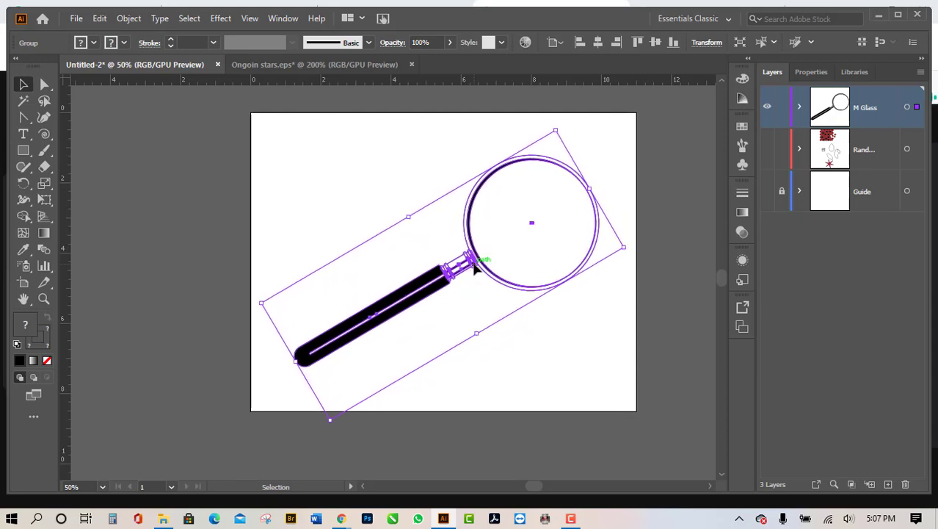
key(Up)
key(Up)
key(Up)
key(Up)
key(Up)
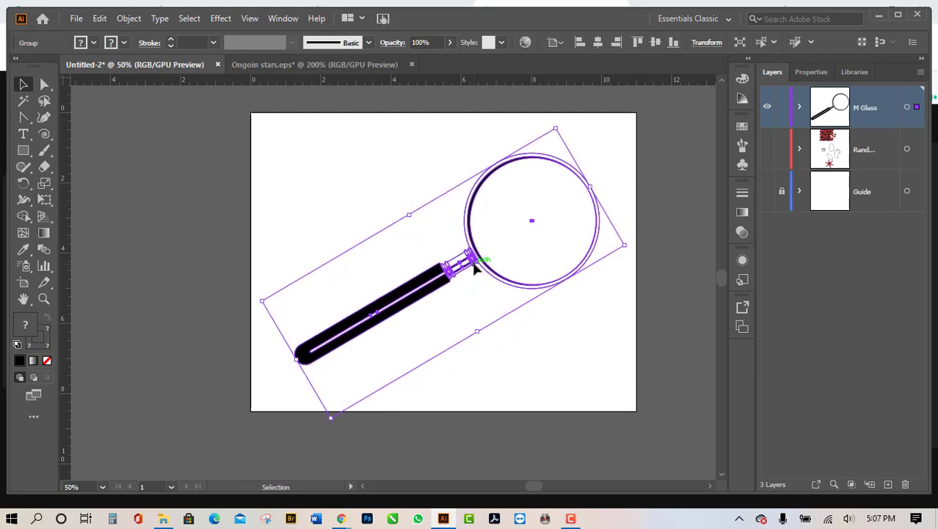
key(Up)
key(Up)
key(Up)
key(Up)
key(Up)
key(Up)
key(Up)
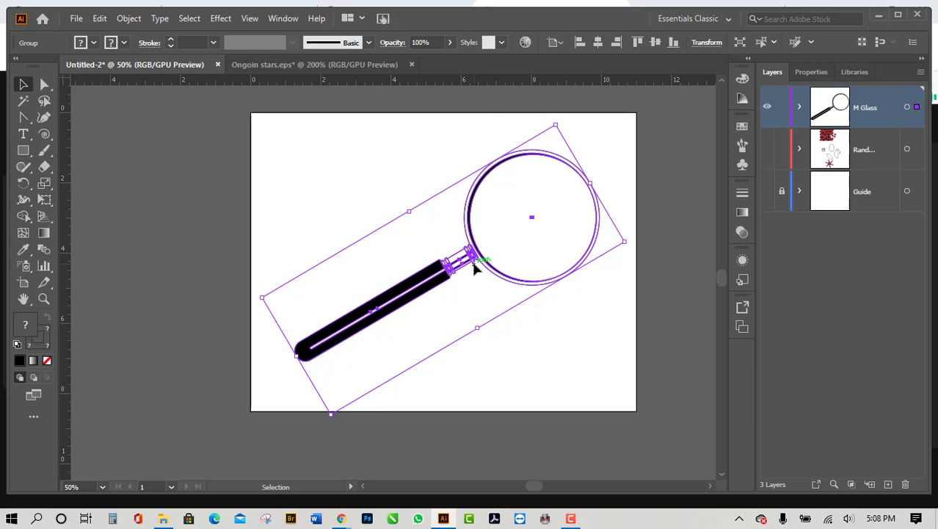
click(597, 409)
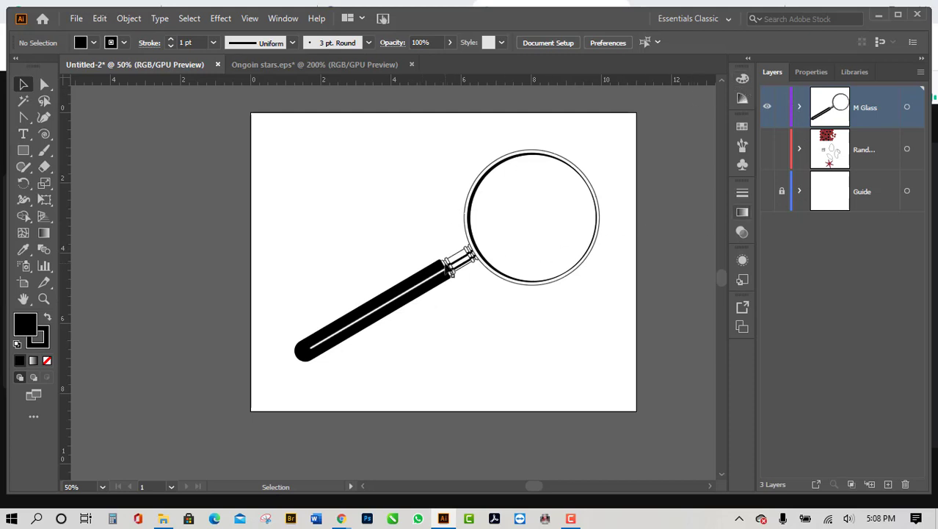
Step: Ungroup the magnifying glass into its separate parts and clear the selection
click(429, 282)
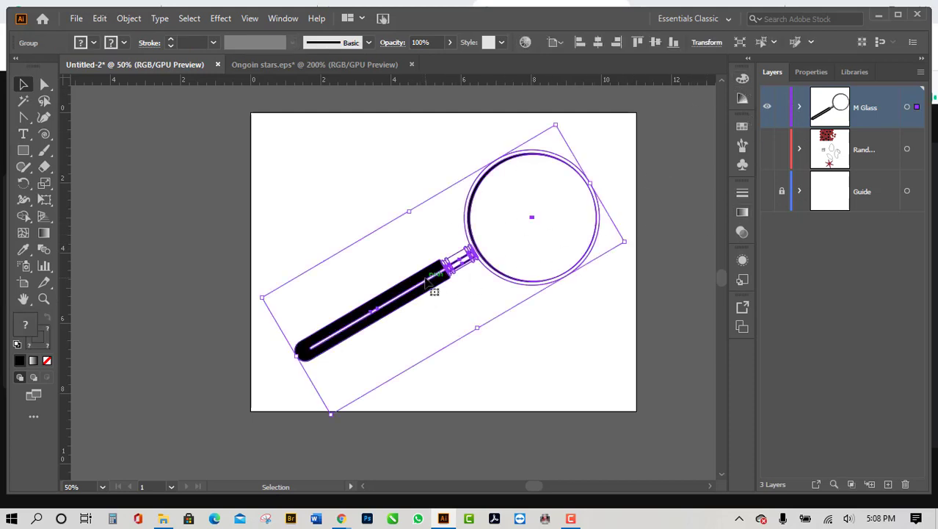
right_click(430, 282)
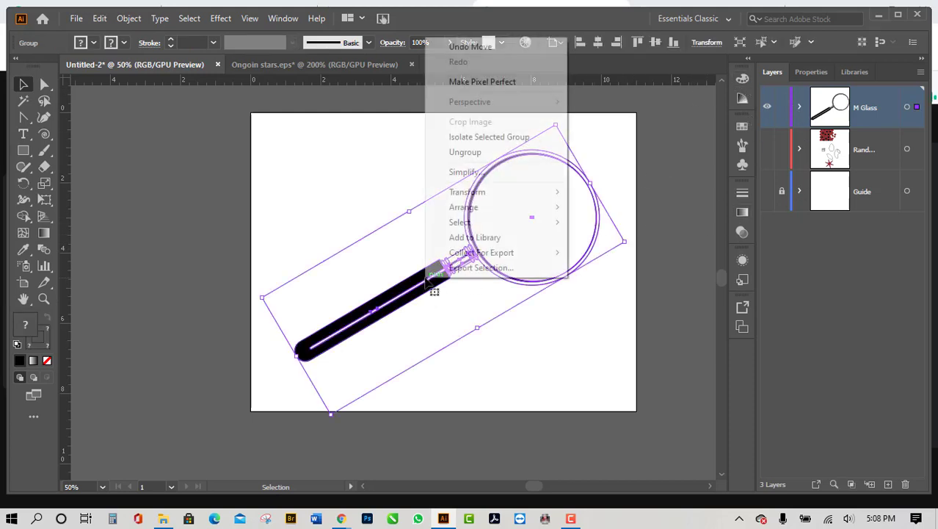
click(515, 154)
click(537, 403)
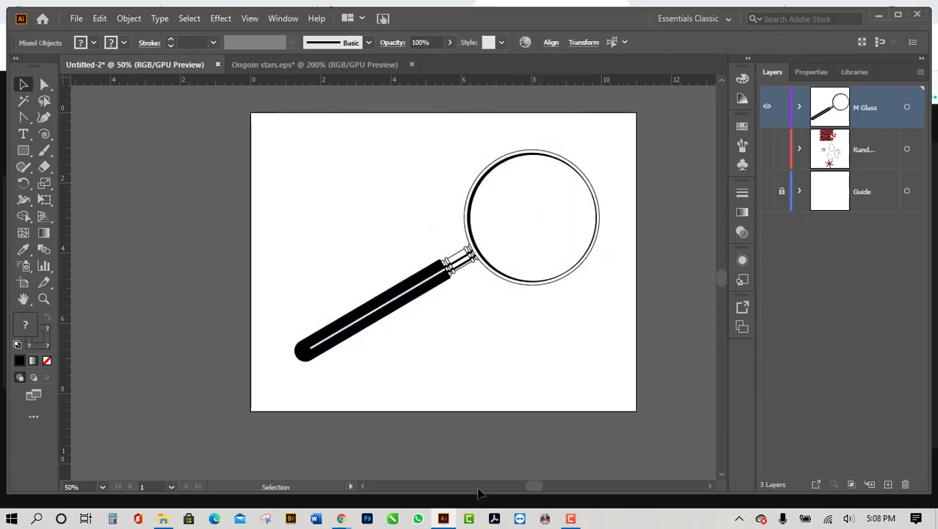
Step: Switch to the Google Meet window to check the call participants, then return to the Illustrator document
mouse_move(344, 518)
click(282, 457)
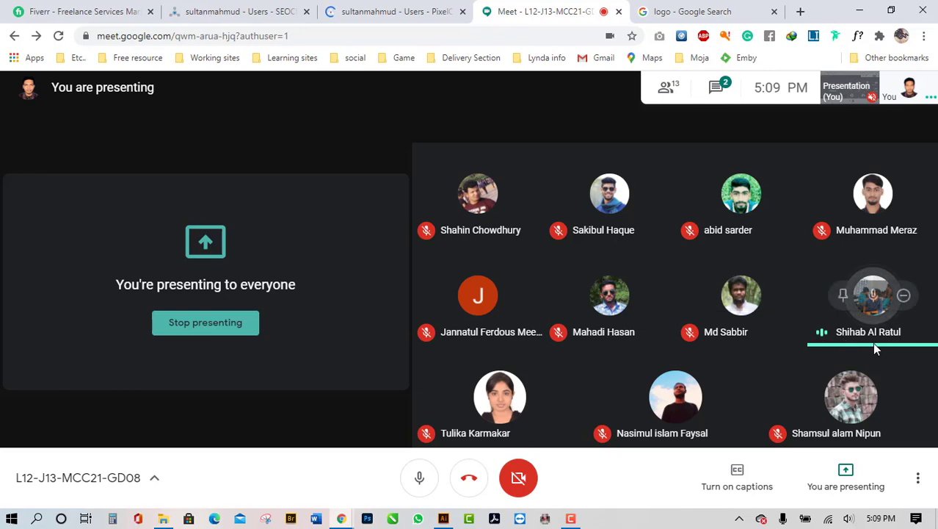
click(867, 10)
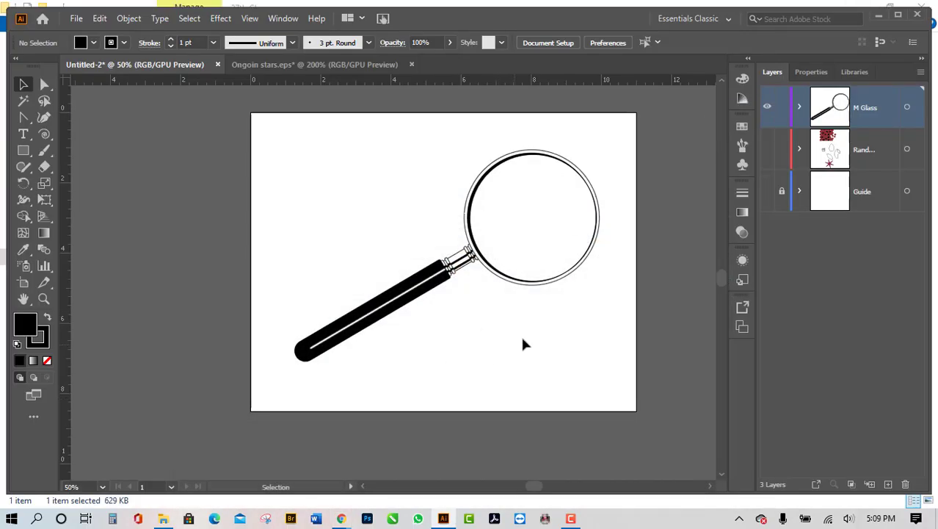
Step: Select the black handle alone, then marquee-select all the magnifying glass parts, repeating the marquee across the whole canvas
click(424, 279)
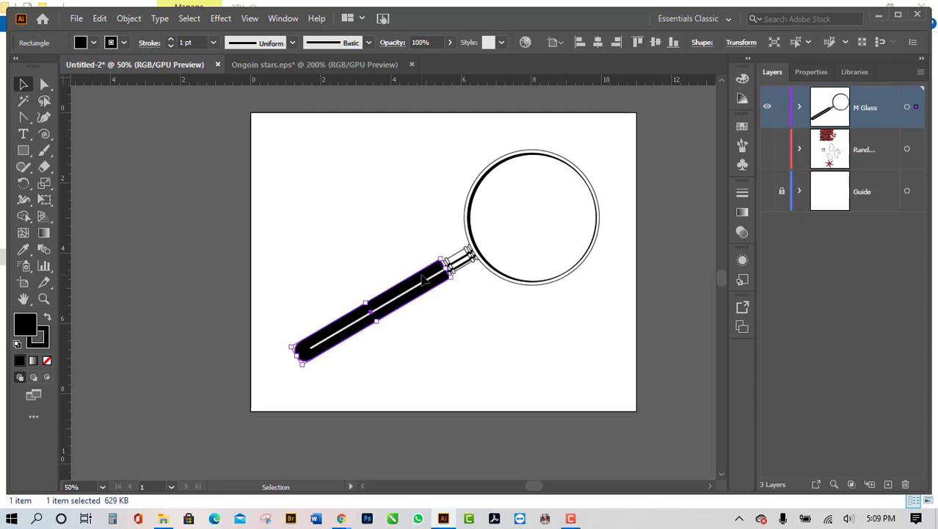
click(504, 337)
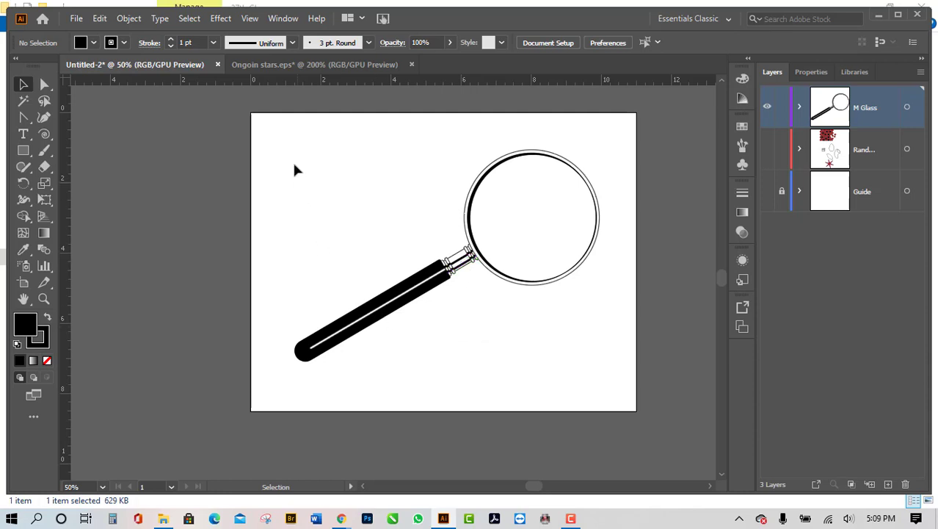
drag(282, 127, 654, 414)
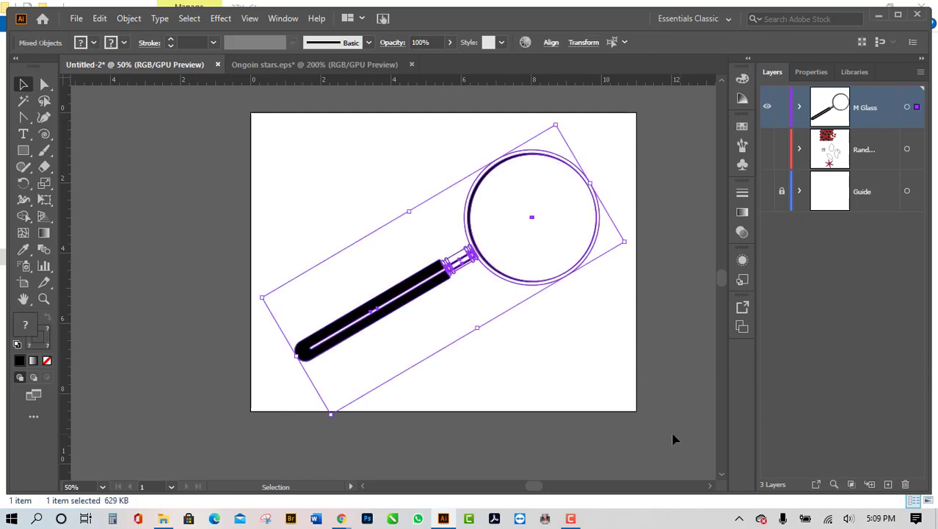
scroll(542, 367, down, 5)
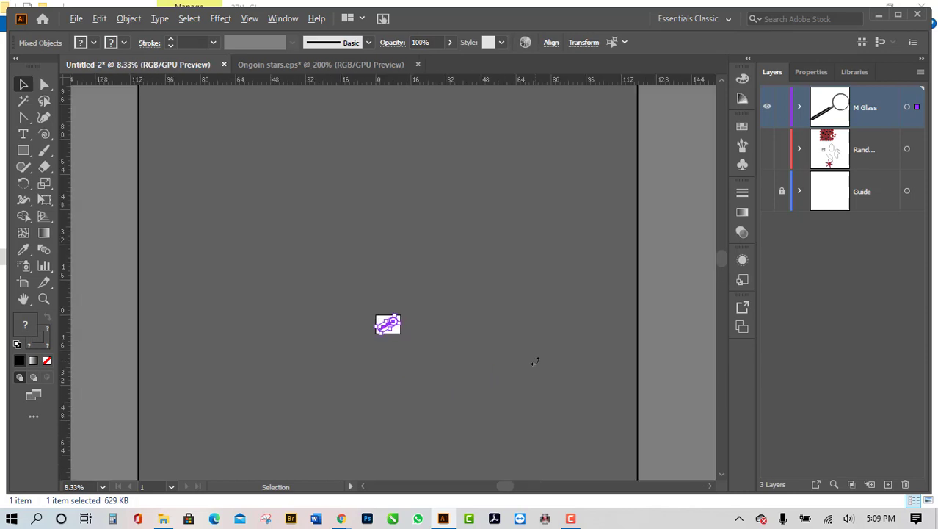
scroll(535, 361, down, 3)
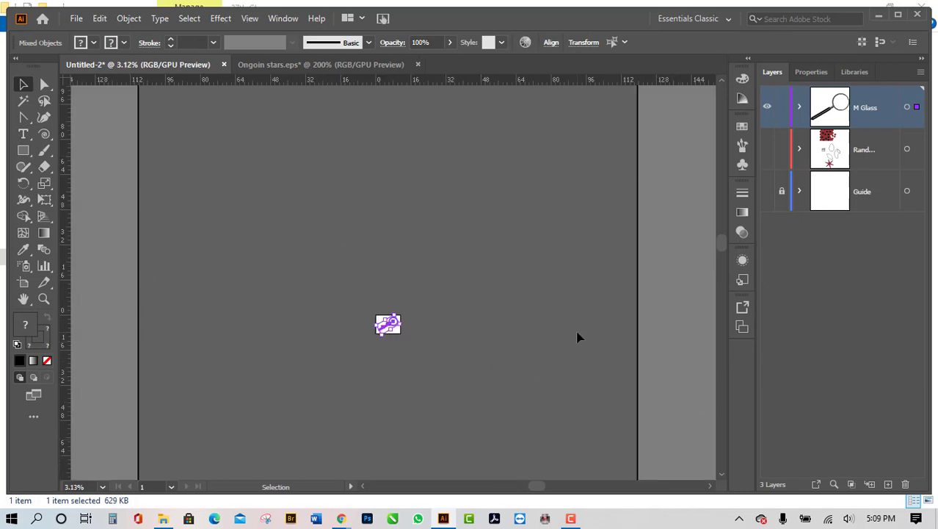
click(508, 328)
drag(167, 96, 201, 133)
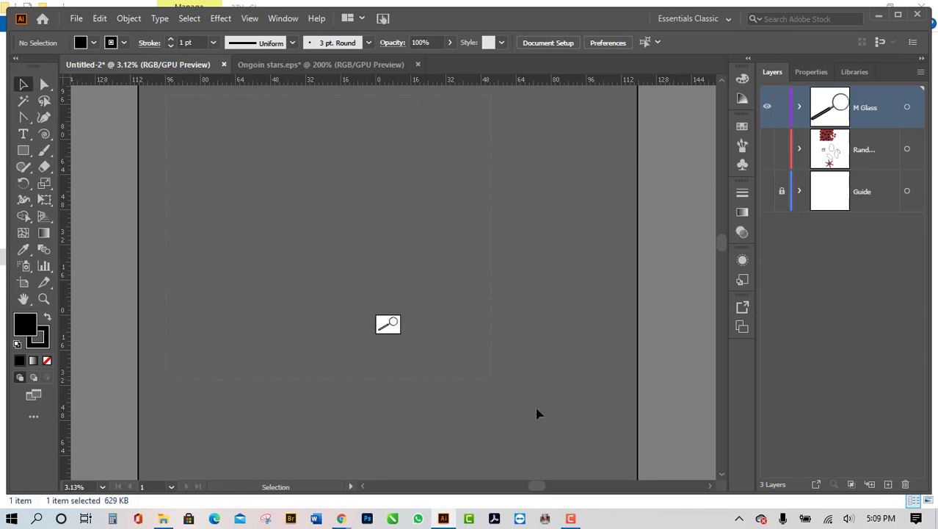
drag(537, 414, 632, 464)
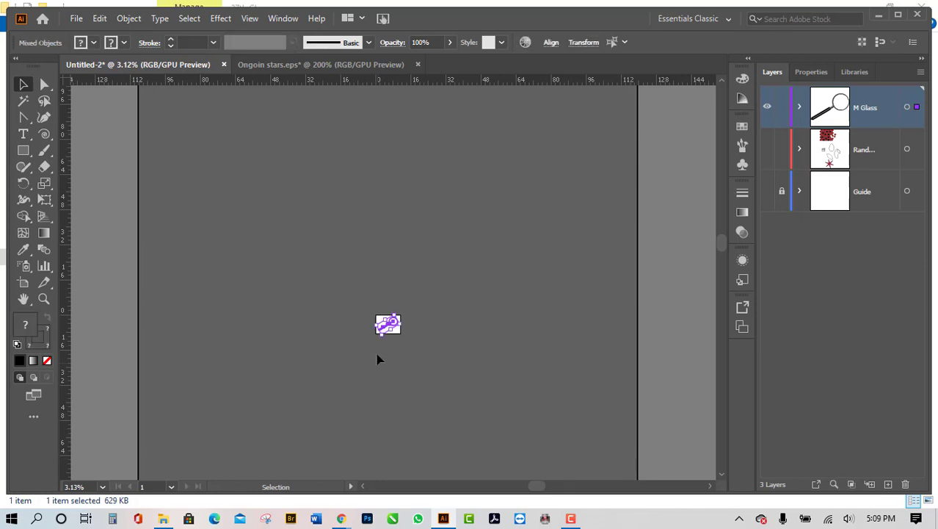
Step: Select all the magnifying glass parts at once with Select All, then clear the selection
key(ctrl+equal)
key(ctrl+equal)
key(ctrl+equal)
key(ctrl+equal)
key(ctrl+equal)
key(ctrl+equal)
key(ctrl+equal)
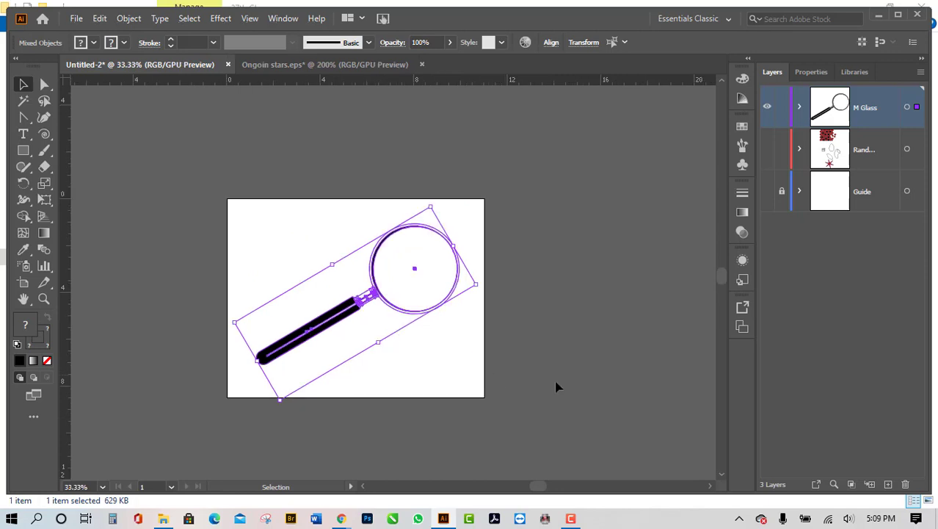
click(576, 379)
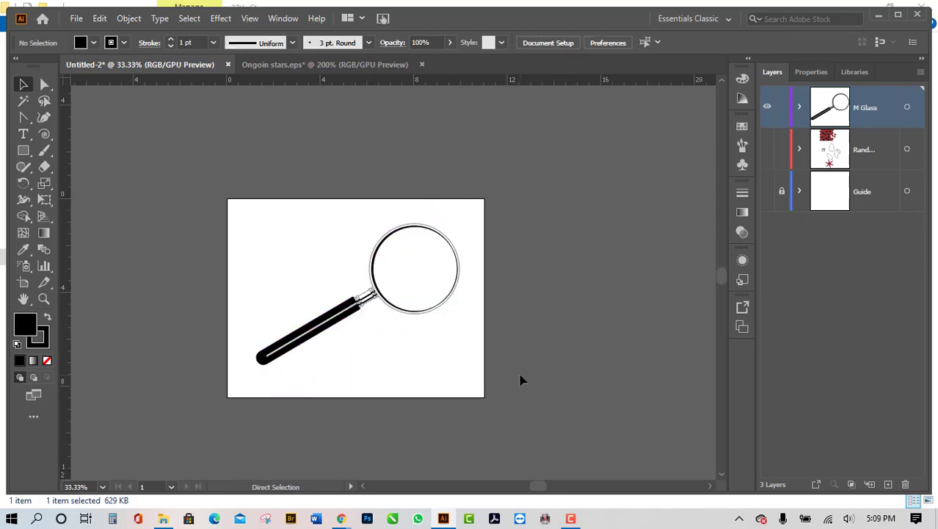
key(ctrl+a)
key(v)
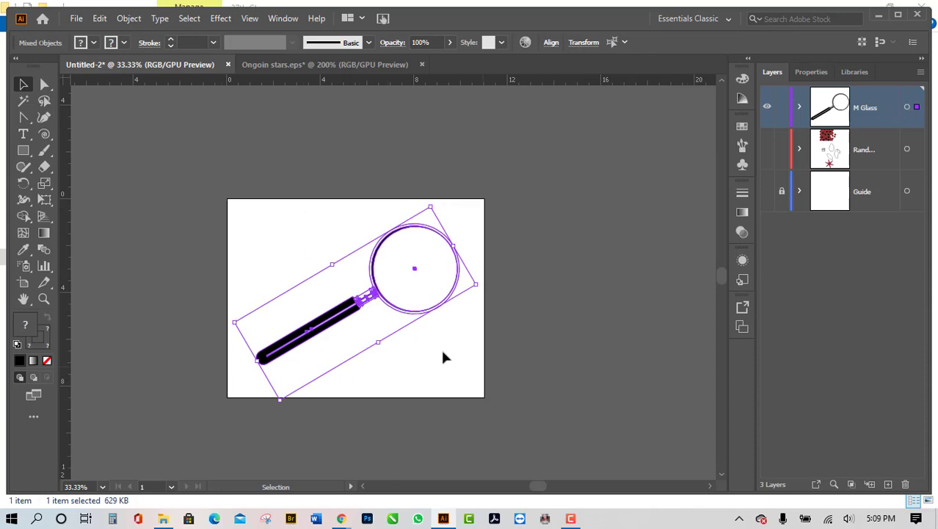
click(560, 314)
Step: Draw six black rectangles of varied sizes, one of them line-thin, scattered on the canvas around the artboard
scroll(351, 352, down, 1)
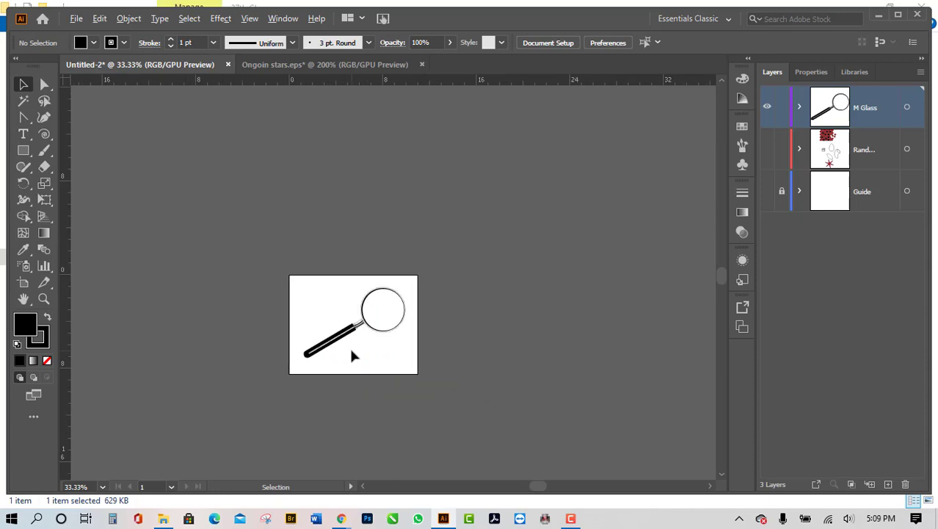
click(23, 150)
drag(343, 187, 411, 205)
drag(528, 258, 576, 327)
drag(151, 278, 152, 353)
drag(295, 393, 411, 464)
drag(490, 395, 615, 424)
drag(205, 159, 266, 196)
click(22, 84)
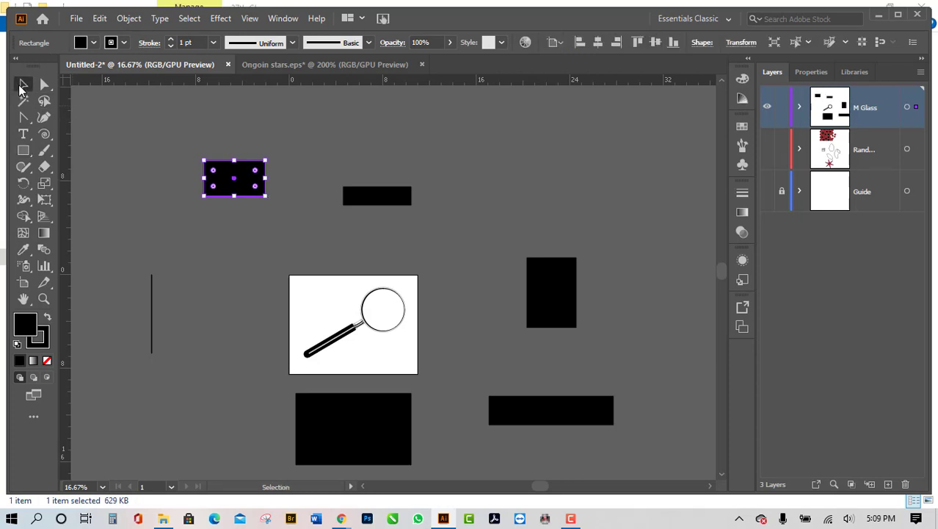
click(461, 210)
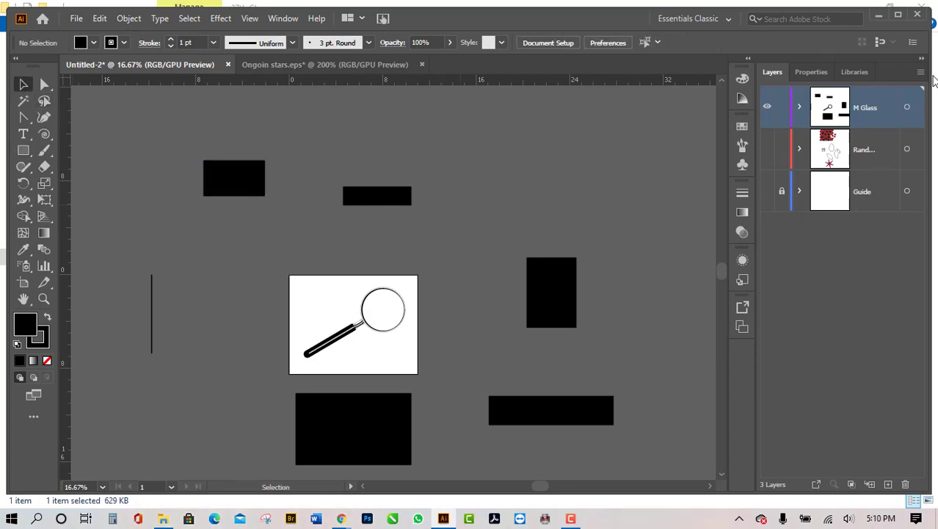
Step: Select the magnifying glass parts and all the scattered rectangles together with Select All
click(584, 167)
key(a)
key(ctrl+a)
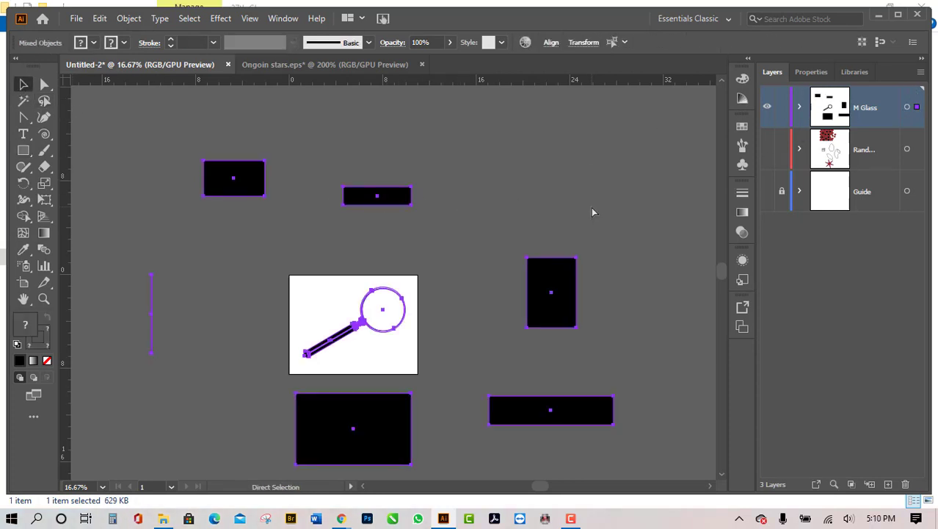
Step: With the Selection tool active, clear the current selection and reselect every object using Select All
key(v)
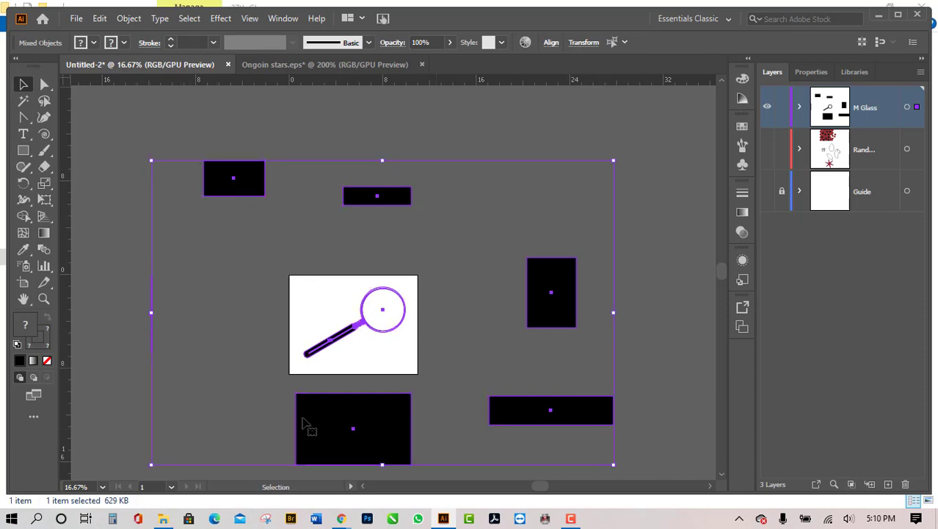
click(483, 276)
scroll(492, 289, down, 1)
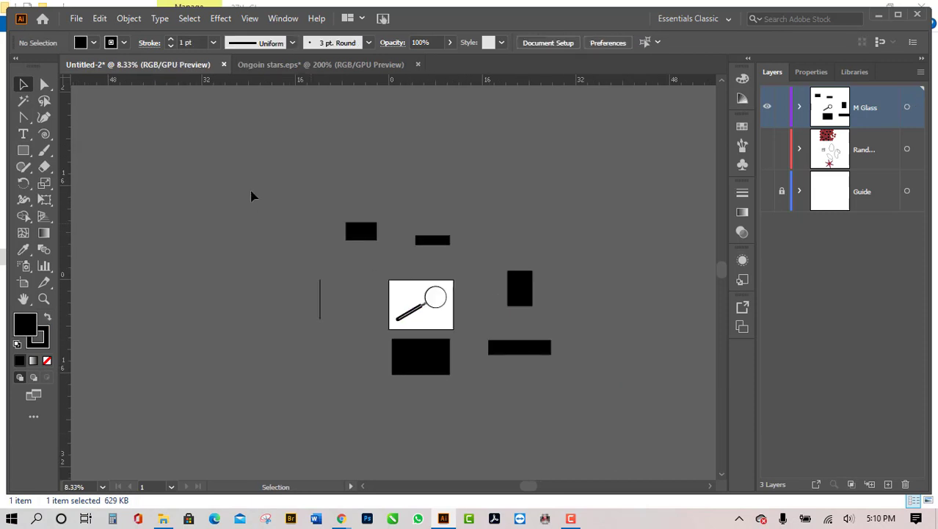
key(ctrl+a)
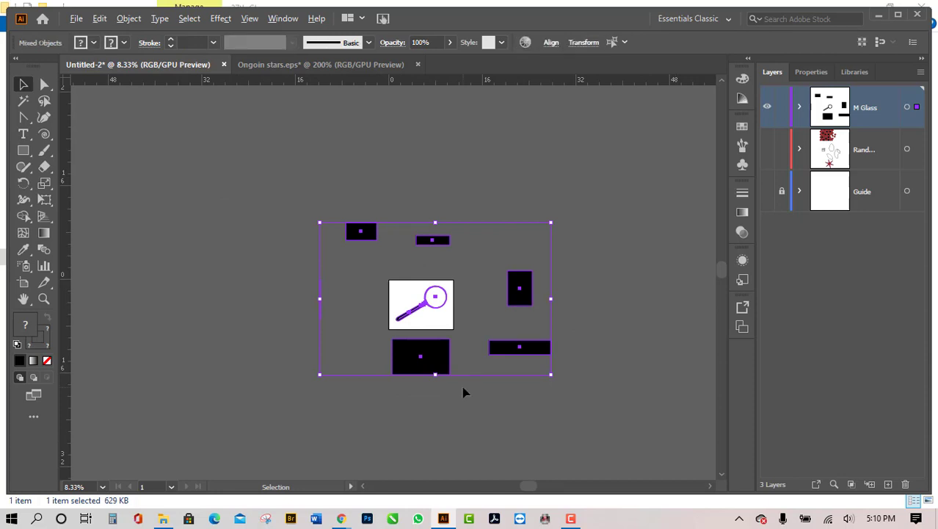
Step: Try moving all the selected objects together up and to the right, and undo the move
scroll(463, 390, up, 1)
drag(458, 354, 492, 340)
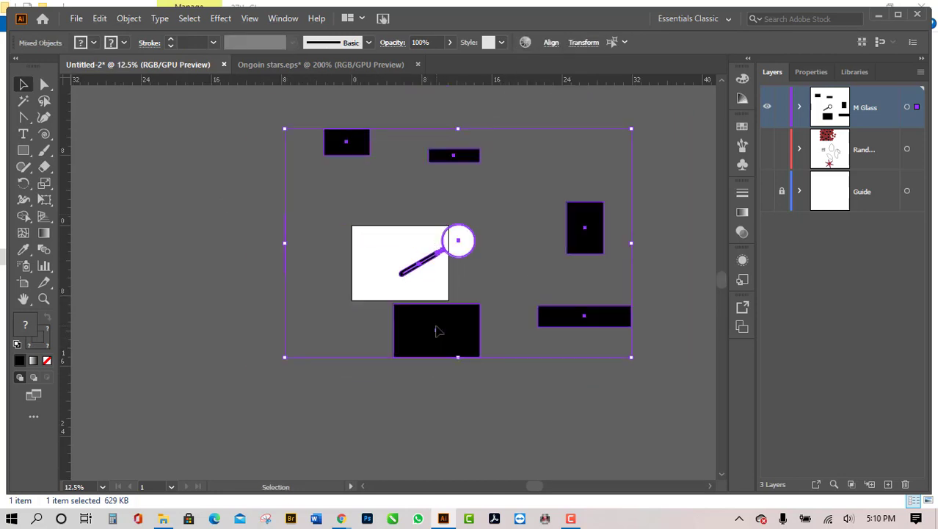
key(ctrl+z)
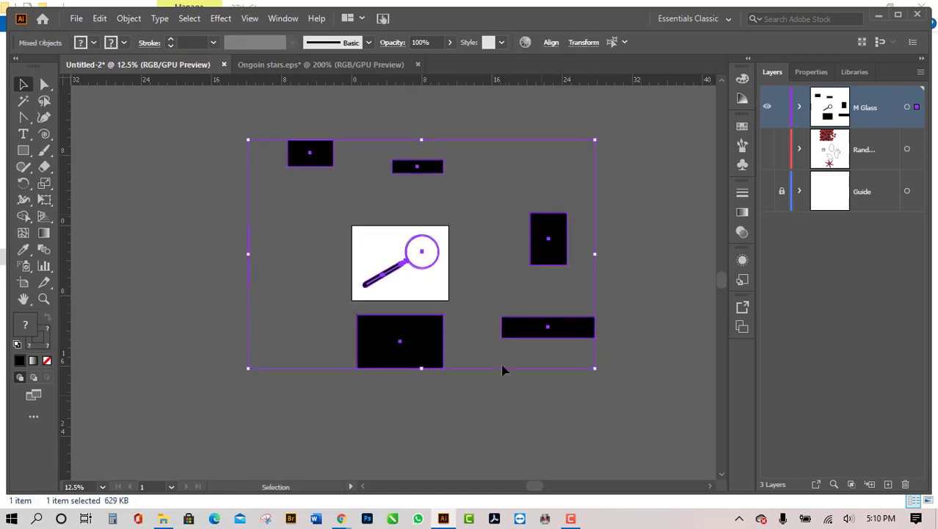
Step: Deselect everything, select all artwork on the M Glass layer through its layer entry, and clear the selection again
scroll(446, 318, up, 1)
scroll(438, 331, up, 2)
scroll(434, 334, up, 1)
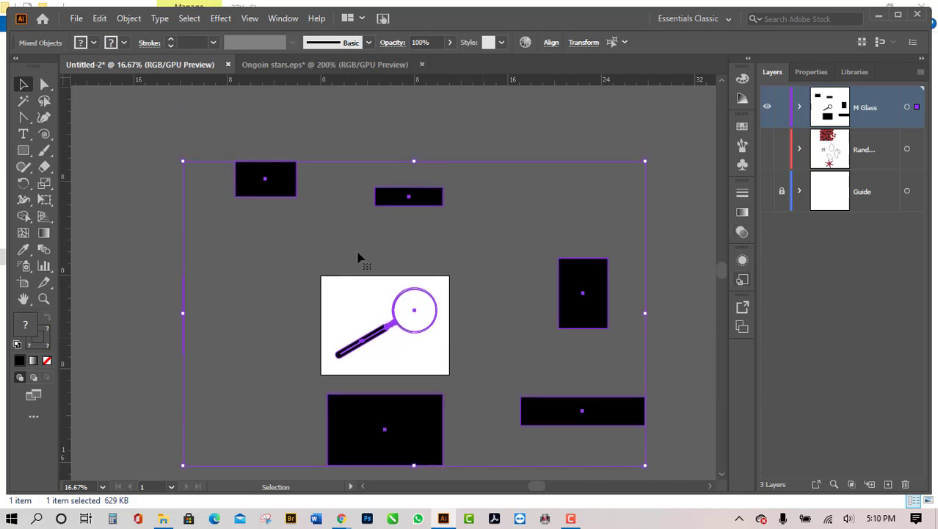
click(641, 119)
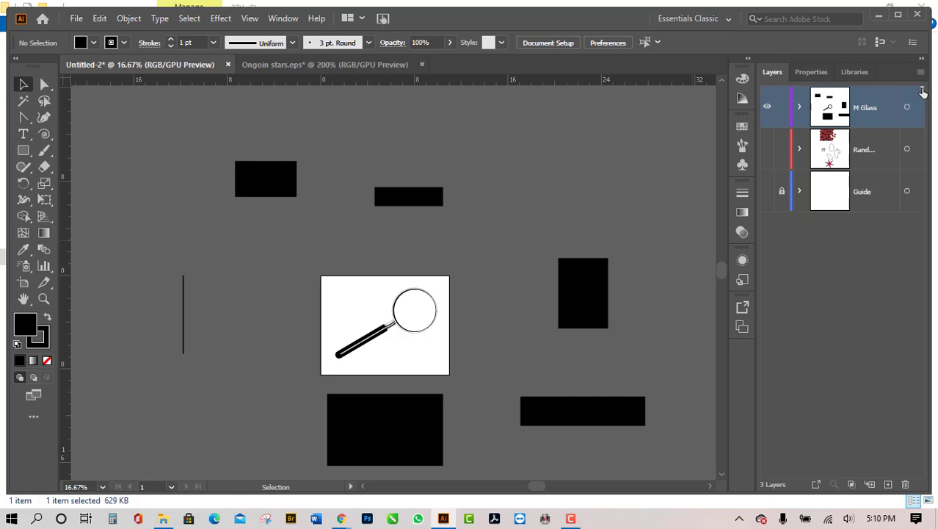
click(917, 107)
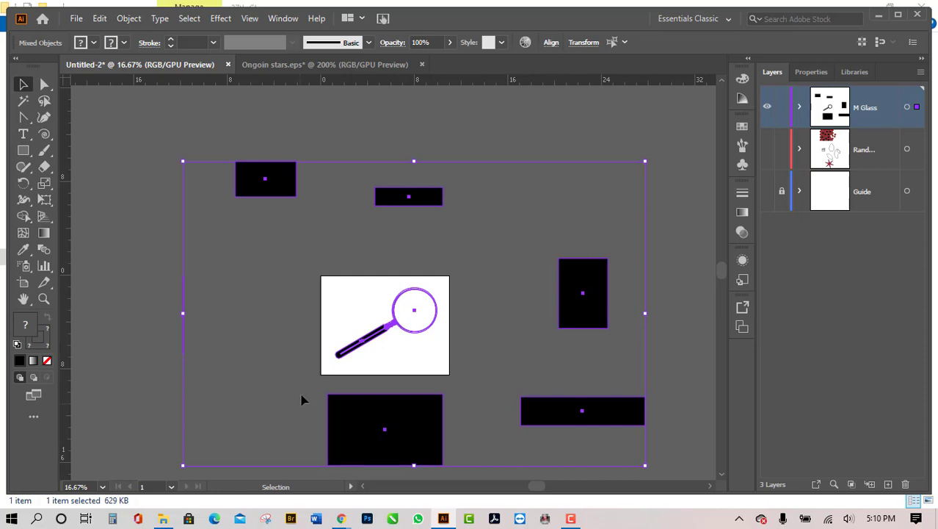
scroll(308, 379, down, 3)
click(331, 364)
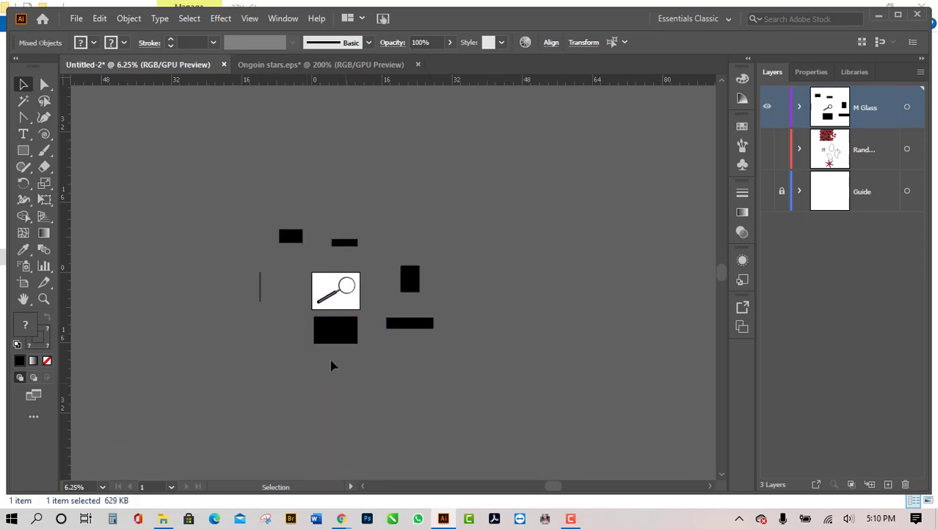
Step: Select the large, tall and upper-left black rectangles one at a time, and clear the selection
scroll(331, 365, up, 1)
scroll(272, 252, up, 1)
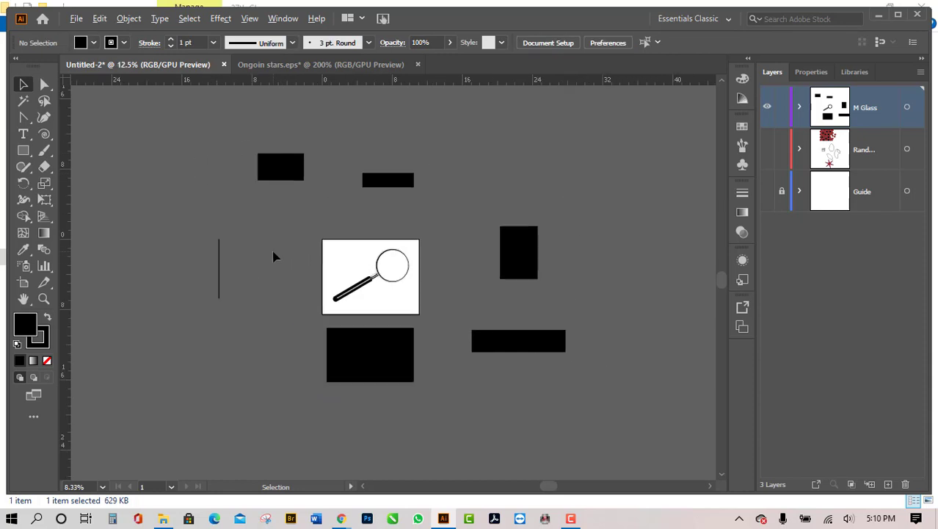
click(360, 351)
click(394, 359)
click(524, 262)
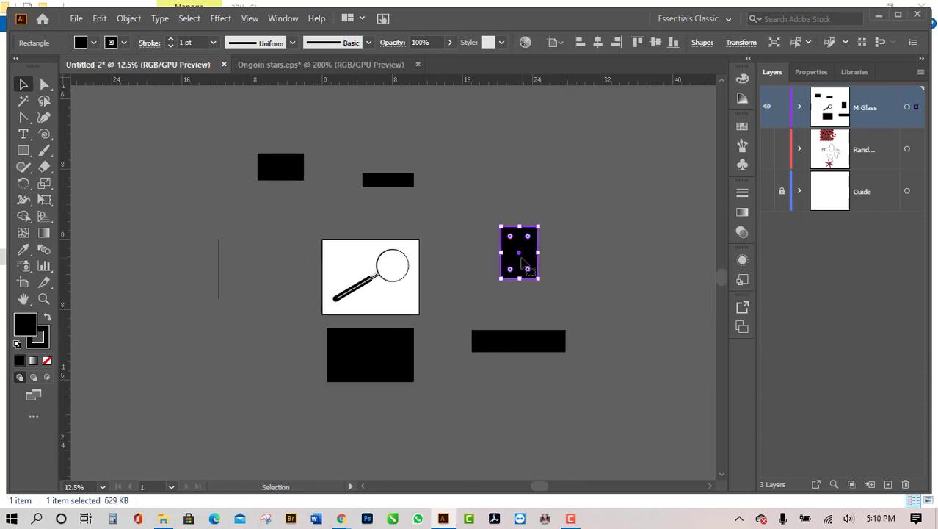
click(272, 167)
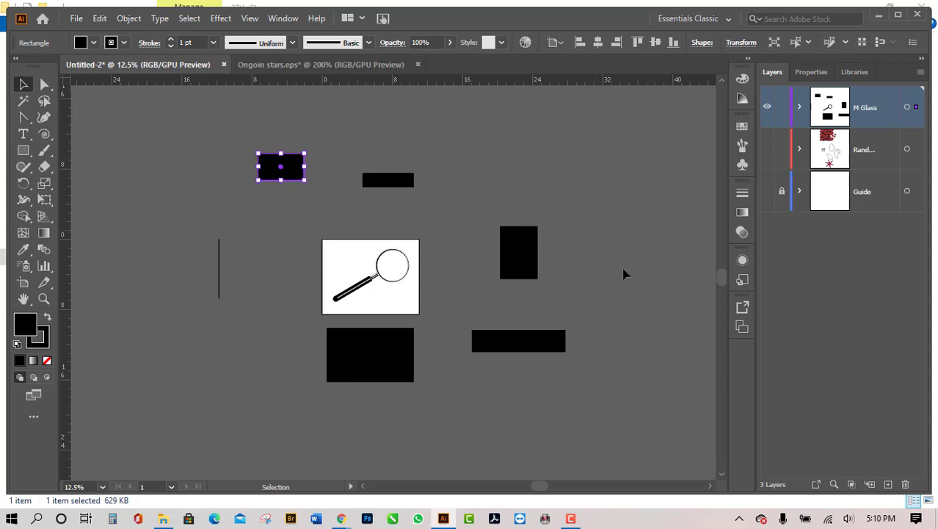
click(580, 361)
Step: Select the large rectangle below the artboard, shifting it about 0.16 in left, and add the tall and upper-left rectangles to the selection
scroll(324, 380, up, 1)
drag(434, 316, 174, 465)
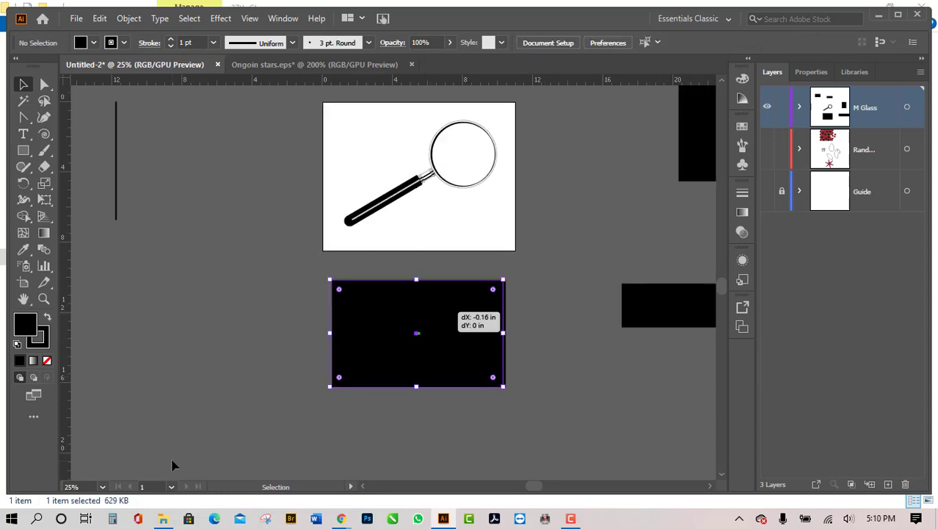
scroll(174, 454, down, 3)
scroll(235, 436, up, 2)
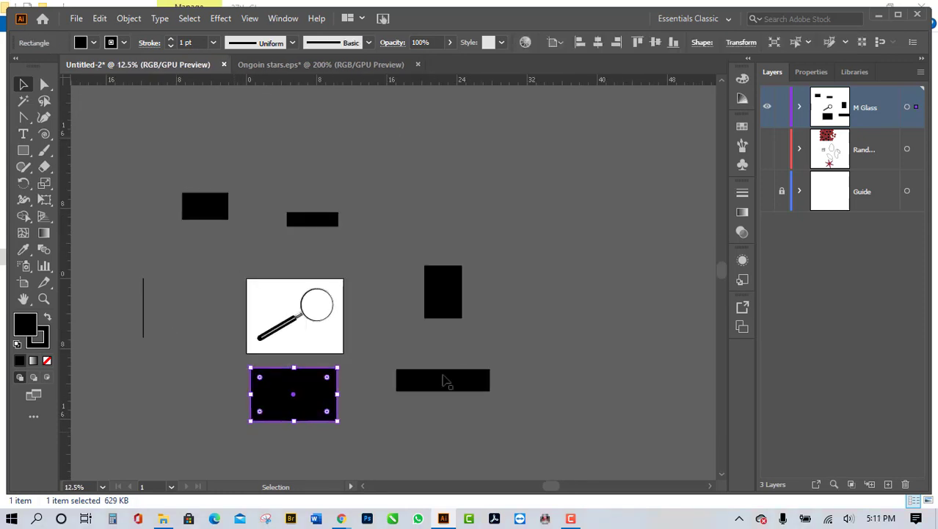
shift+click(455, 307)
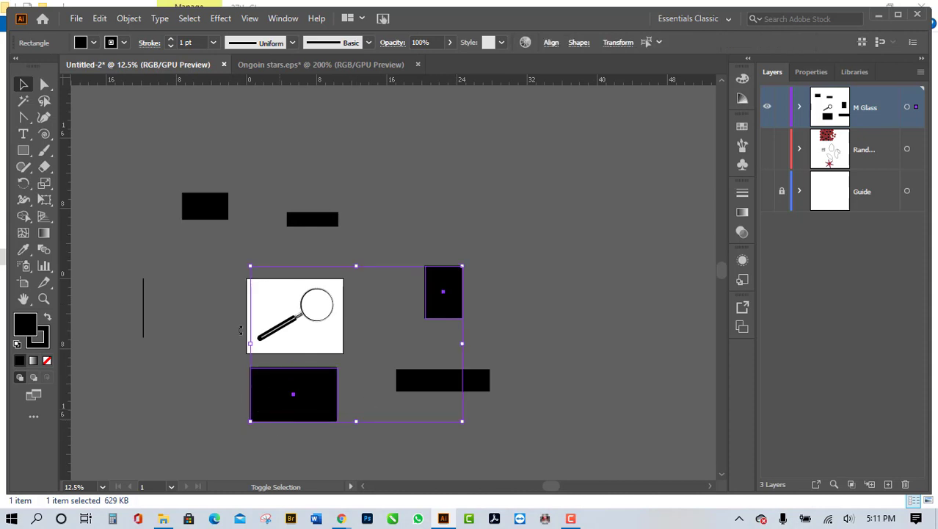
shift+click(209, 210)
Step: Move the three selected rectangles together away to the upper right, bring them back around the artboard, and deselect them
drag(210, 210, 516, 114)
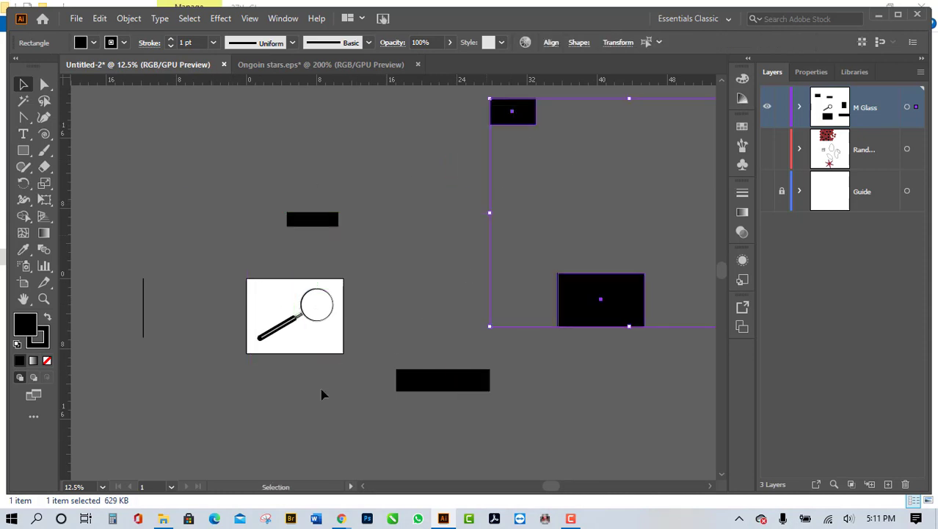
scroll(321, 394, down, 2)
scroll(585, 208, up, 1)
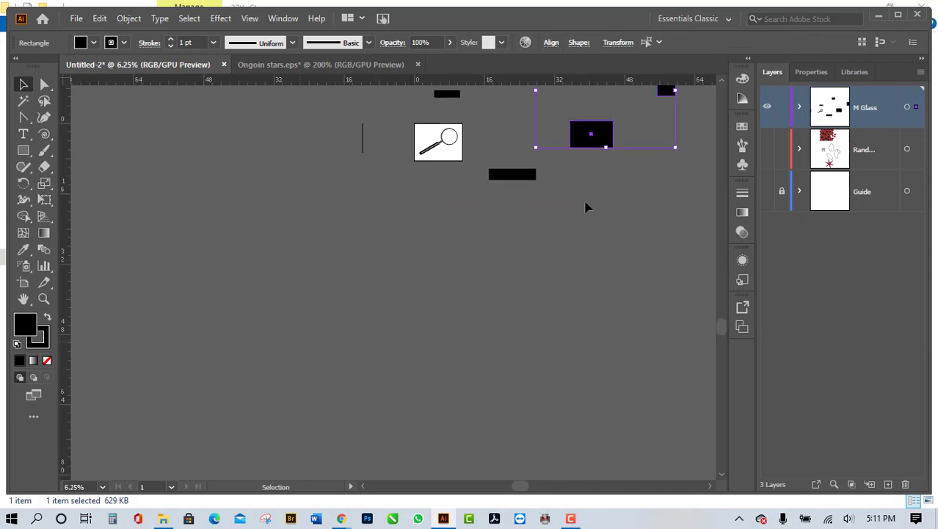
drag(608, 144, 435, 193)
click(463, 337)
scroll(514, 330, up, 2)
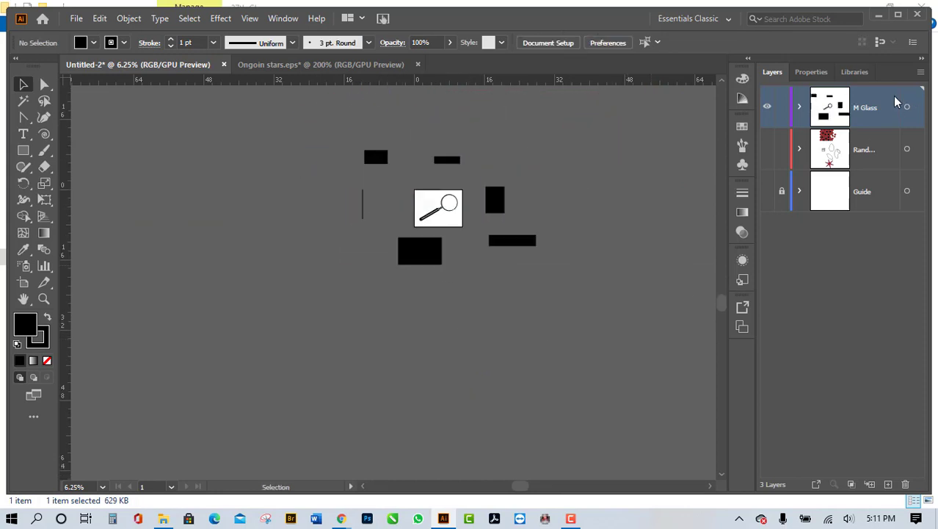
Step: Expand the M Glass layer and highlight the entries of the thin line, the black circle and two tilted black rectangles together
click(800, 106)
click(863, 273)
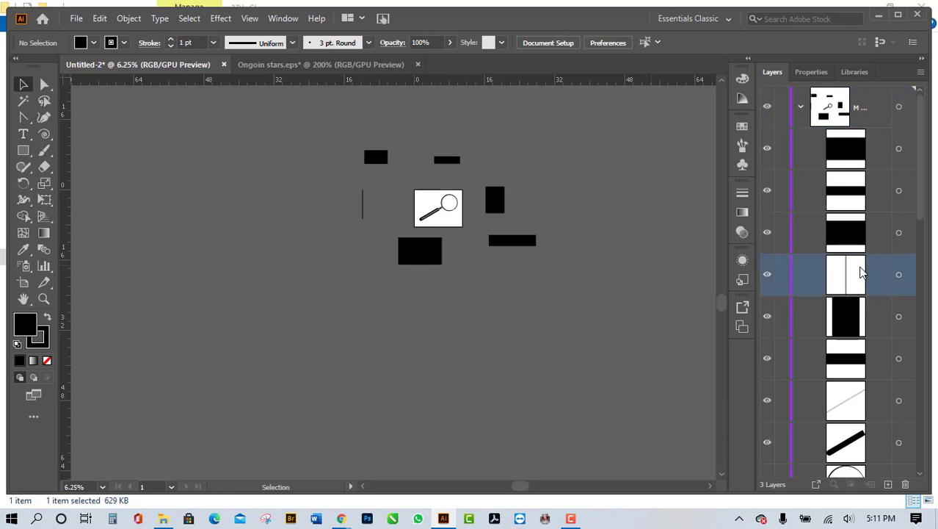
shift+click(877, 408)
click(867, 273)
scroll(870, 315, down, 6)
scroll(871, 316, up, 6)
scroll(873, 338, down, 3)
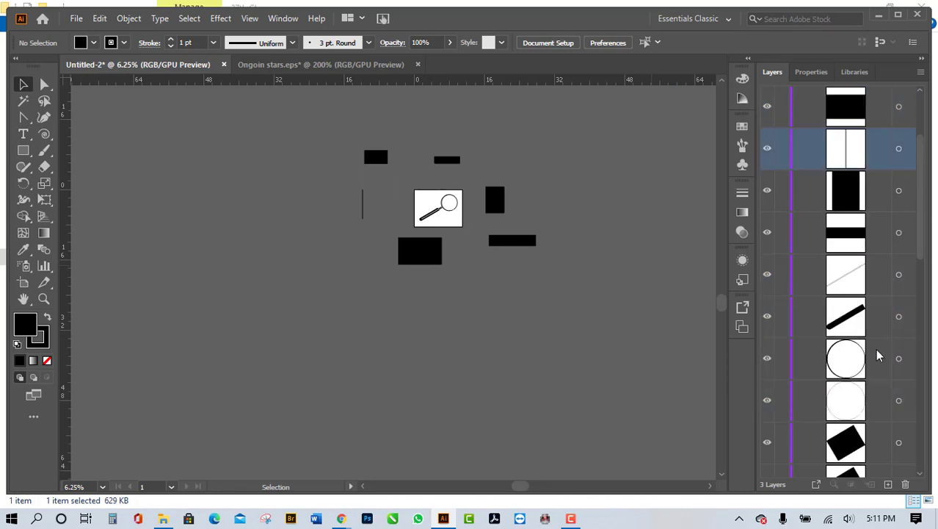
ctrl+click(867, 359)
scroll(881, 411, down, 3)
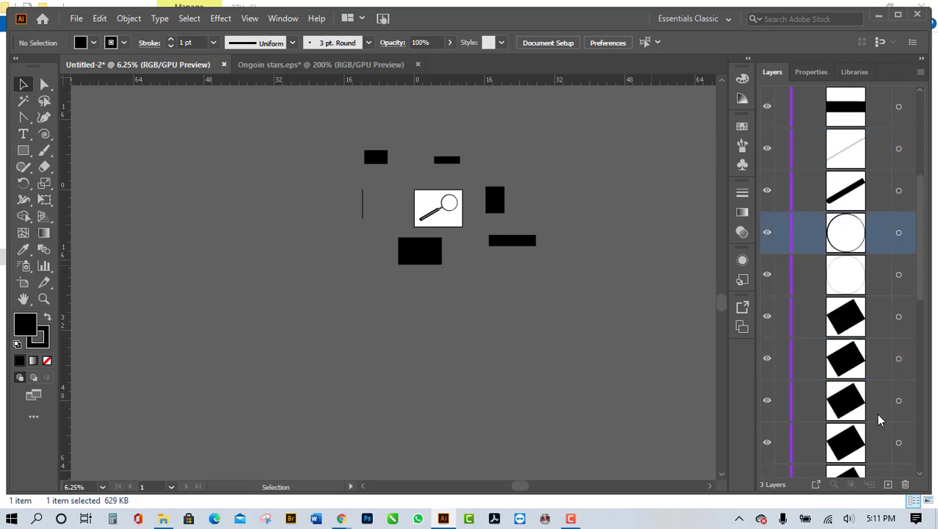
ctrl+click(874, 372)
ctrl+click(873, 413)
Step: Add two more tilted black rectangles, two rounded bar outlines and a diagonal line to the highlighted M Glass entries
scroll(878, 429, down, 6)
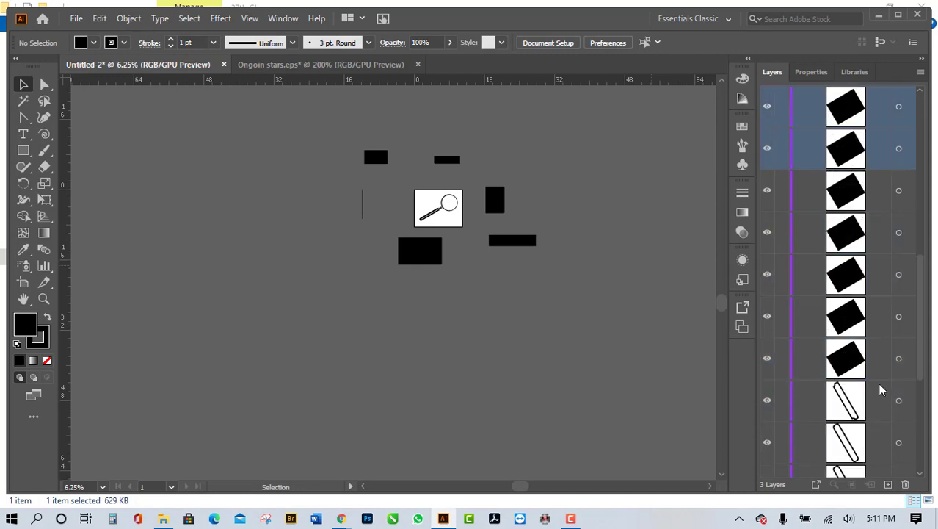
ctrl+click(873, 357)
scroll(873, 358, up, 1)
scroll(873, 357, down, 1)
scroll(877, 293, down, 3)
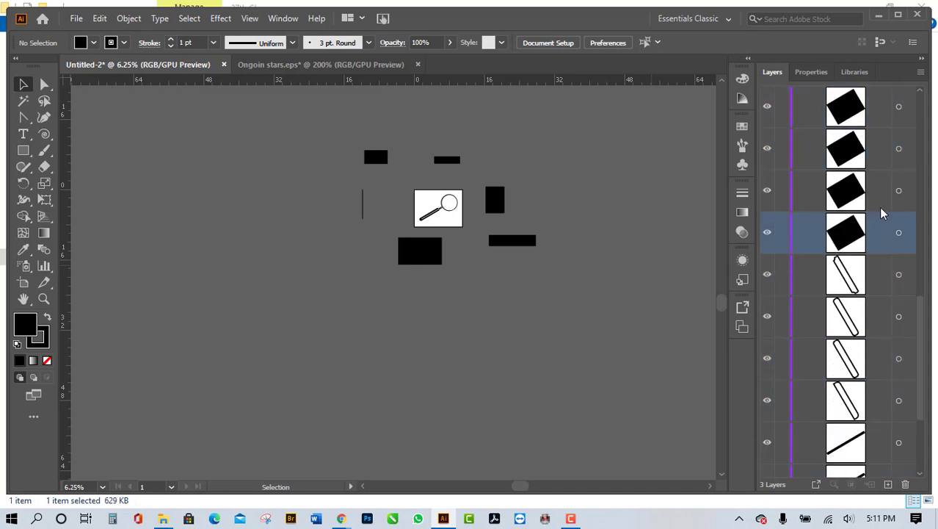
ctrl+click(876, 150)
scroll(878, 369, down, 4)
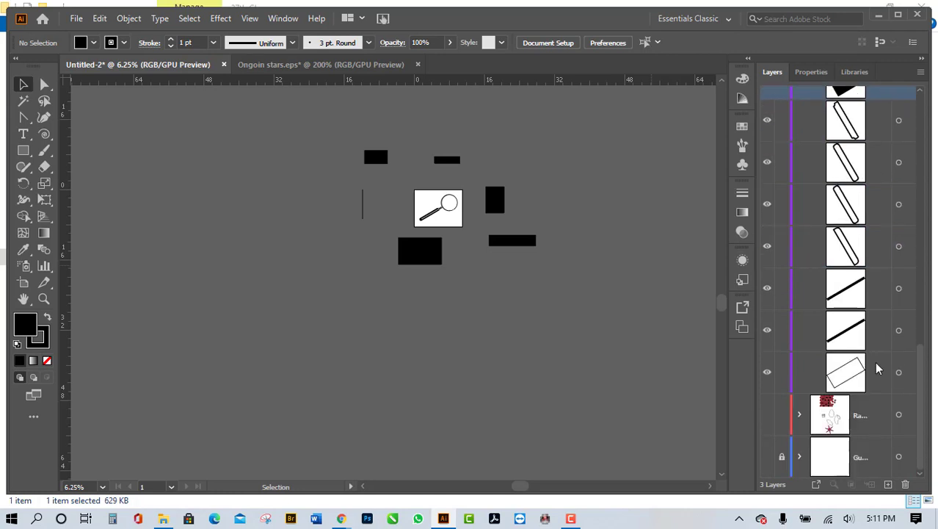
ctrl+click(874, 207)
ctrl+click(866, 270)
ctrl+click(870, 345)
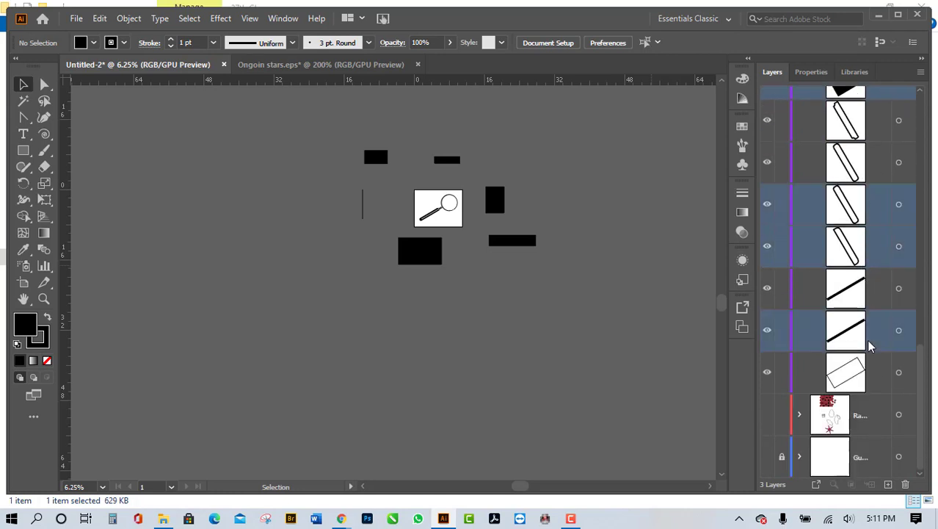
Step: Make the red-coded layer below M Glass the active layer and collapse the M Glass contents
click(861, 402)
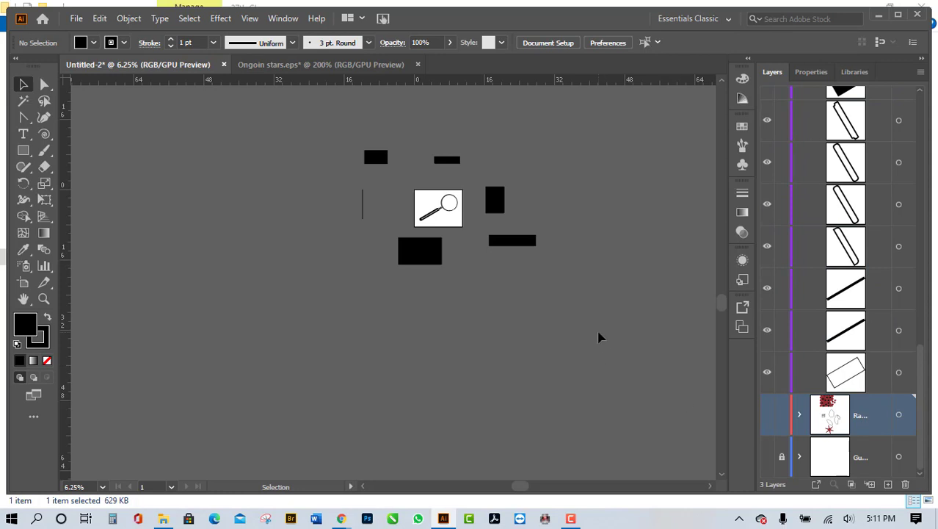
scroll(896, 345, up, 10)
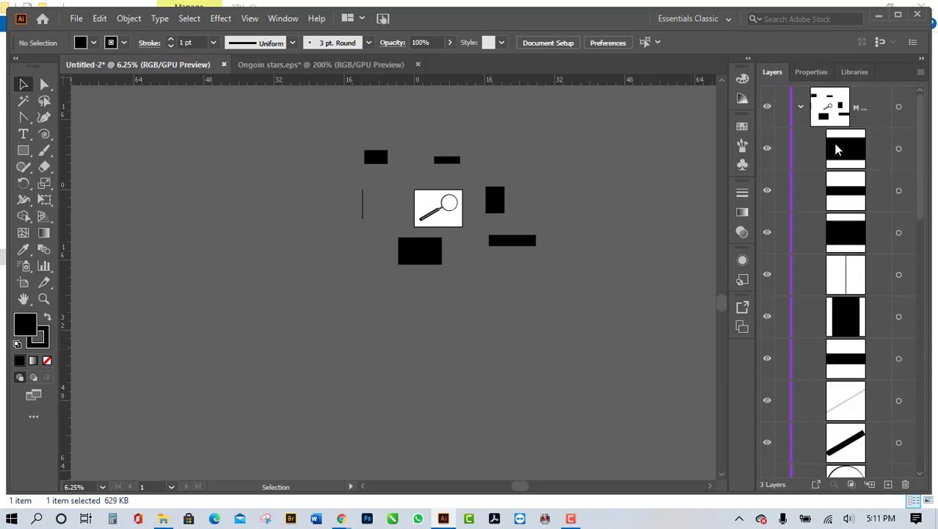
click(800, 108)
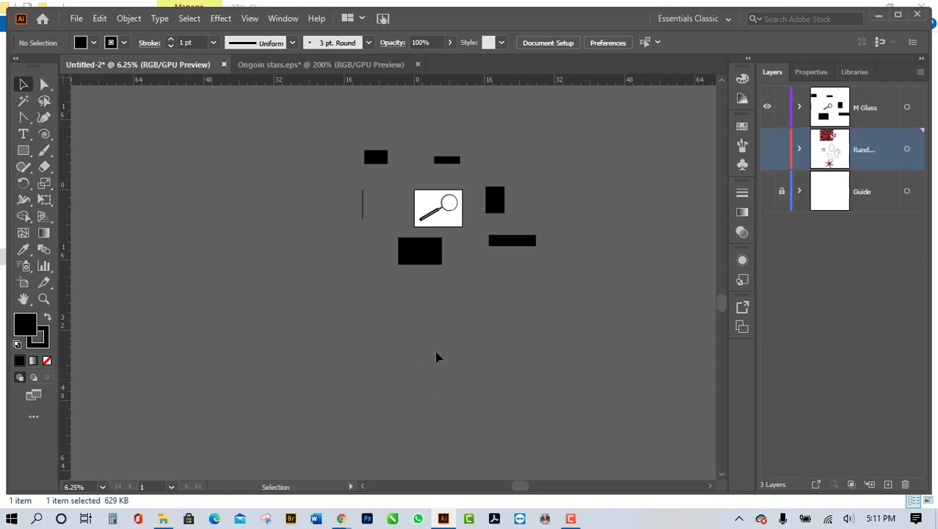
Step: Select the small tilted black rectangle where the magnifying glass handle's collar meets the lens rim
scroll(464, 204, down, 1)
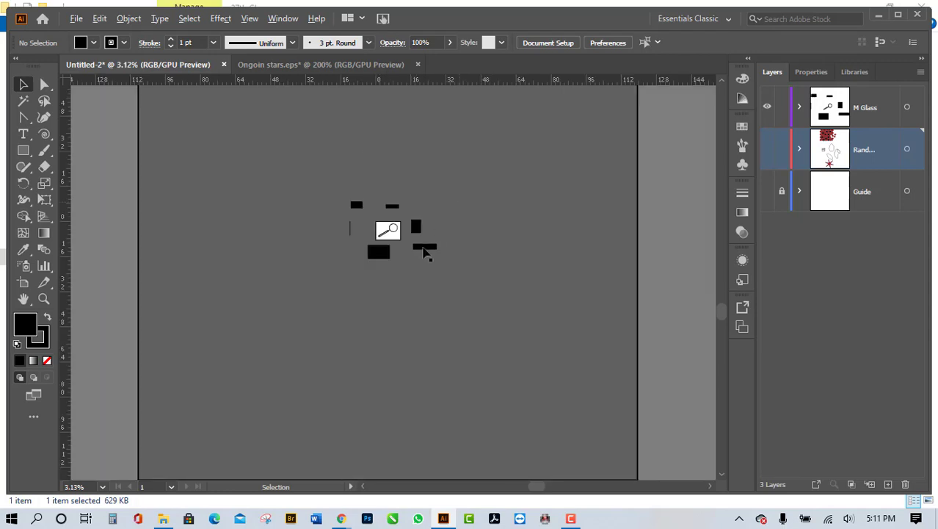
scroll(426, 246, up, 5)
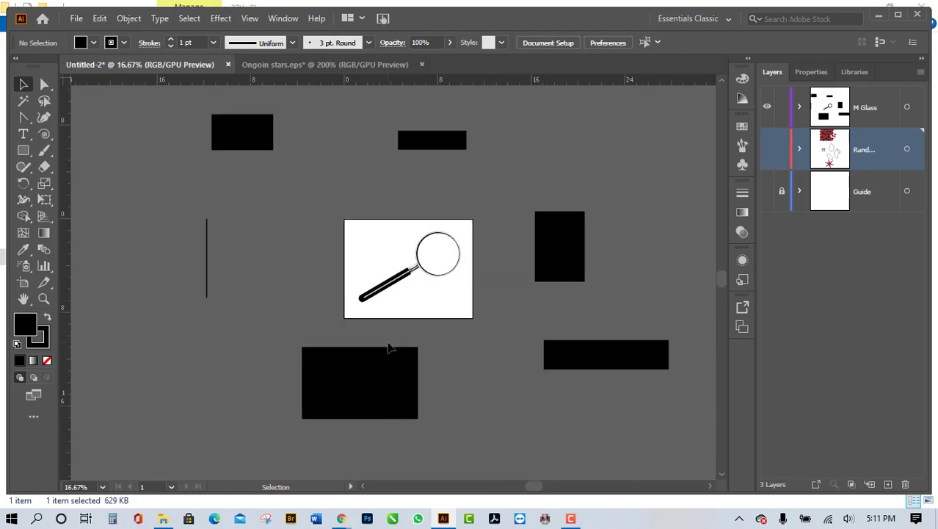
scroll(438, 342, up, 2)
scroll(376, 347, down, 4)
scroll(375, 347, up, 5)
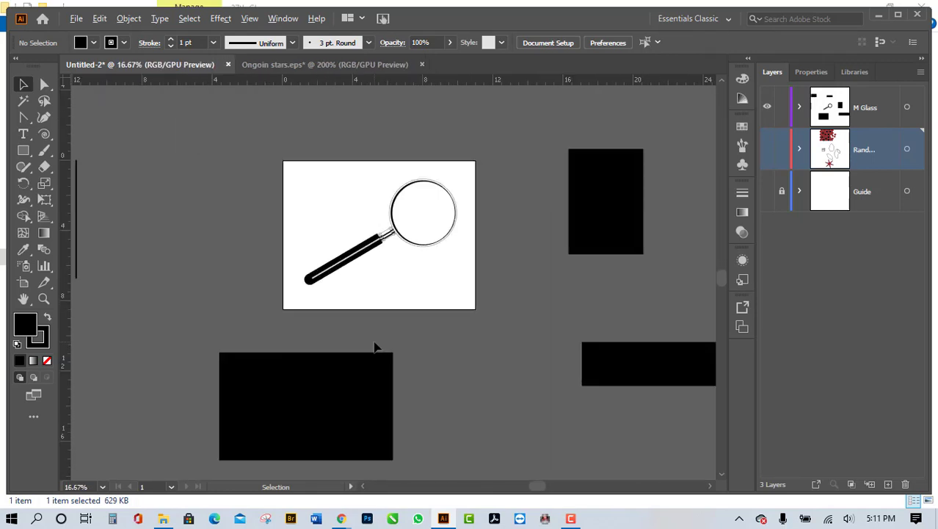
scroll(376, 345, up, 6)
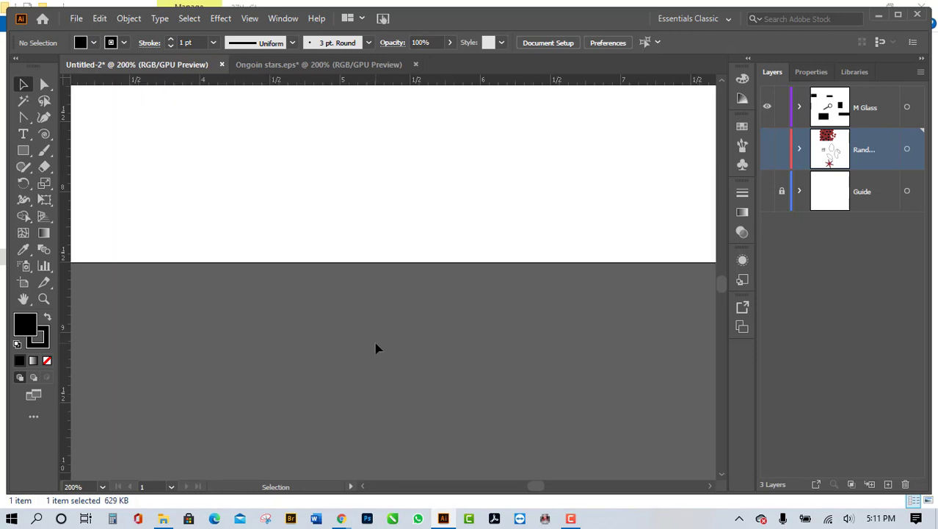
scroll(388, 345, up, 3)
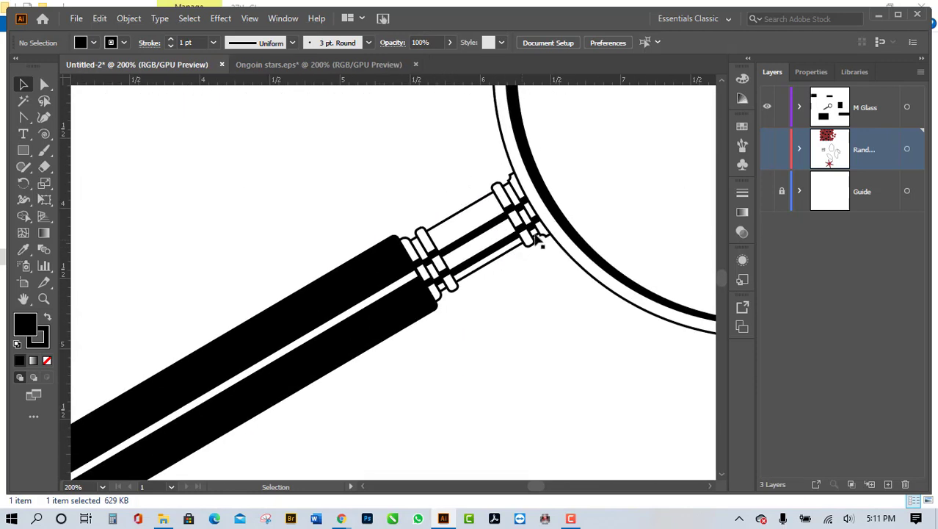
scroll(395, 386, up, 4)
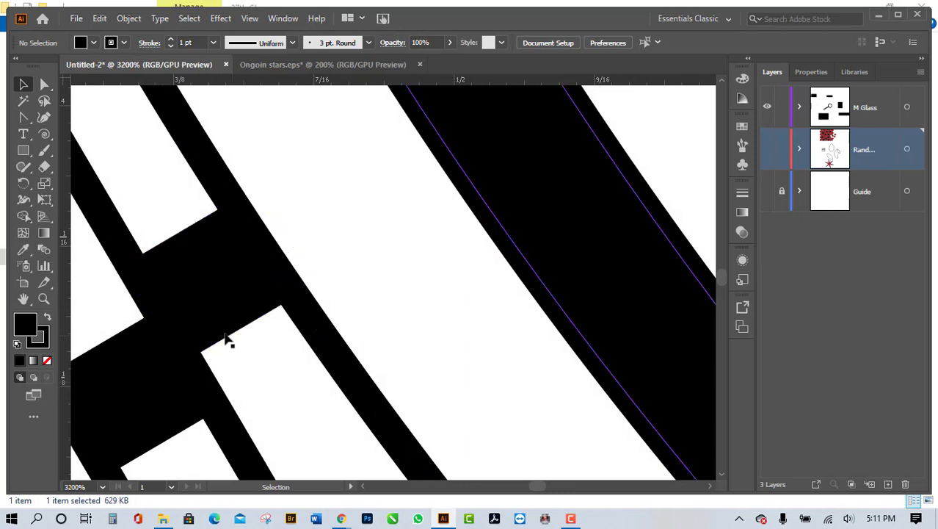
click(203, 306)
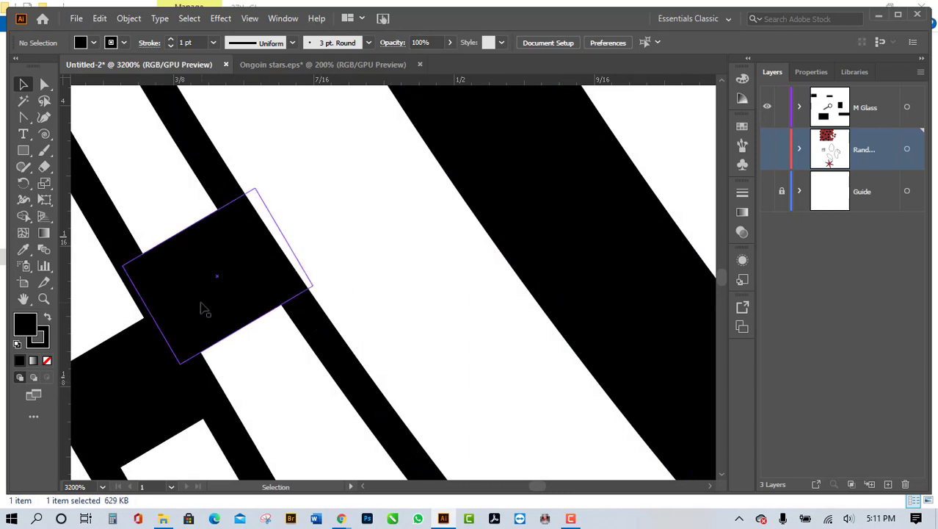
Step: Try moving the small tilted black rectangle from the handle's collar onto the lens's thick black ring, and undo the move
drag(160, 294, 615, 315)
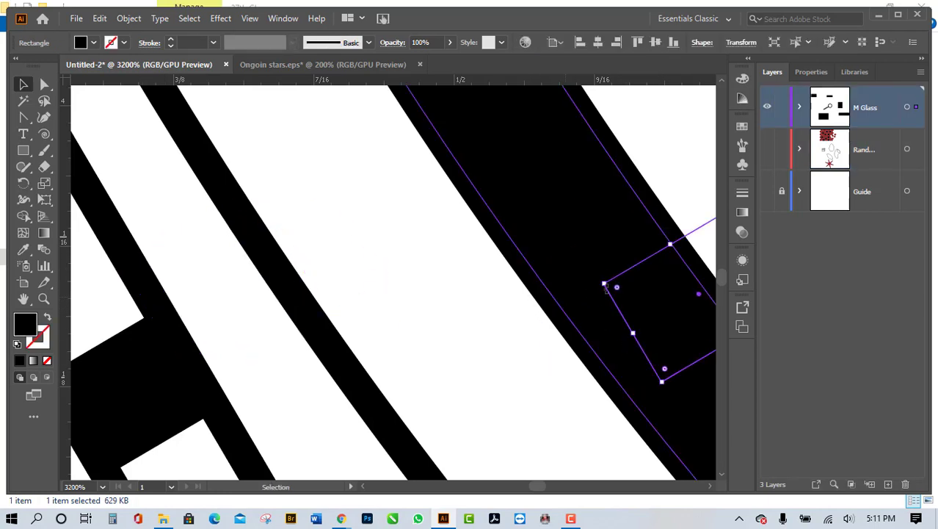
key(a)
key(ctrl+z)
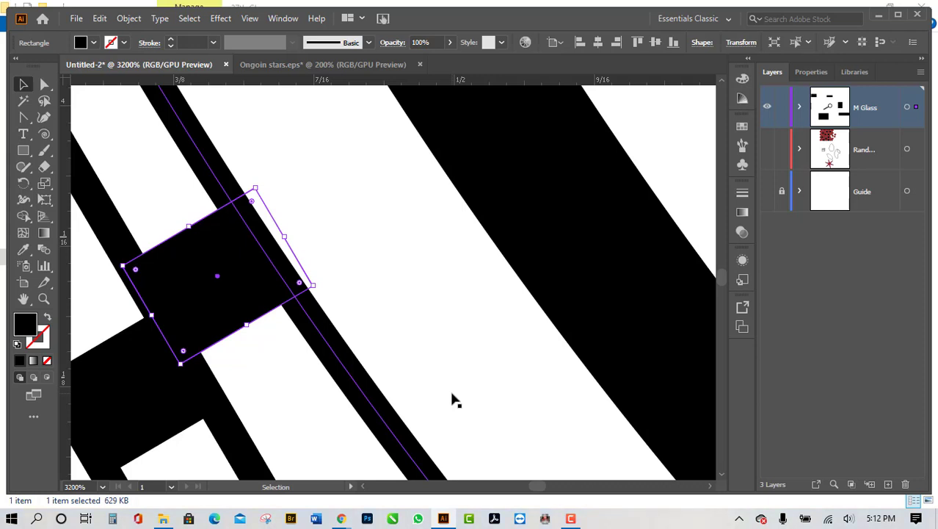
Step: Examine the area around the selected small rectangle, the whole magnifying glass and the black rectangles around the artboard
key(space)
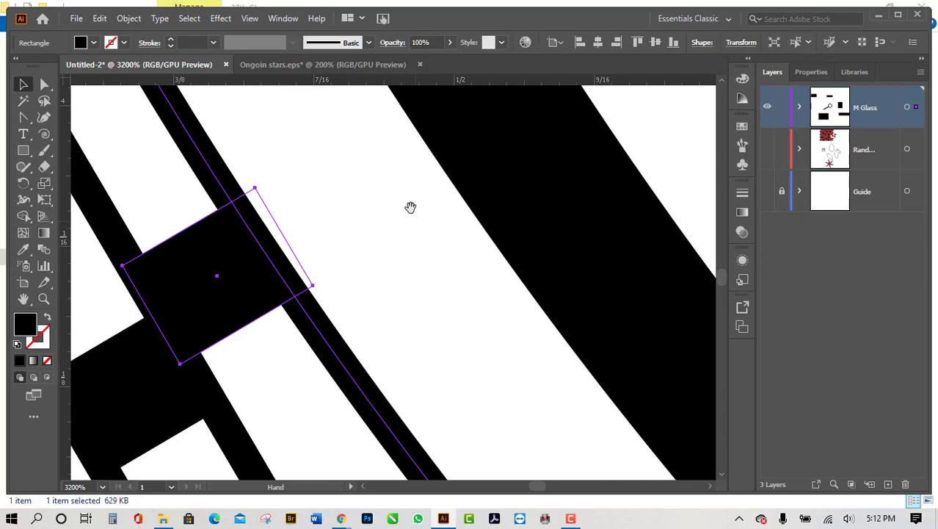
drag(367, 242, 591, 218)
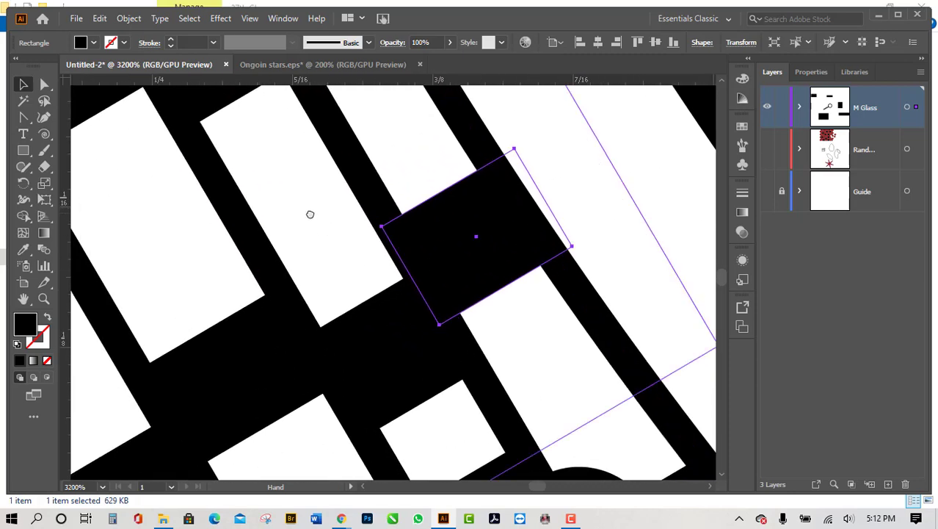
drag(310, 211, 365, 327)
scroll(365, 327, down, 17)
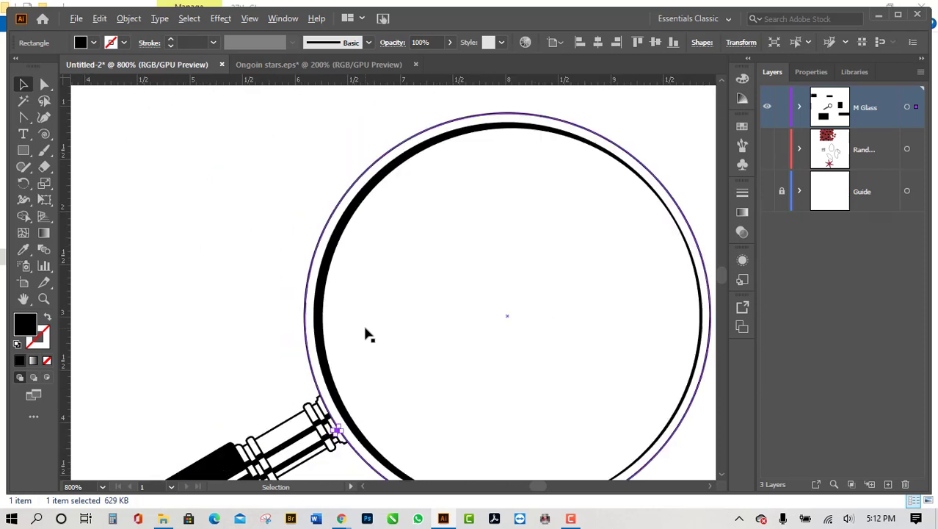
scroll(359, 358, up, 4)
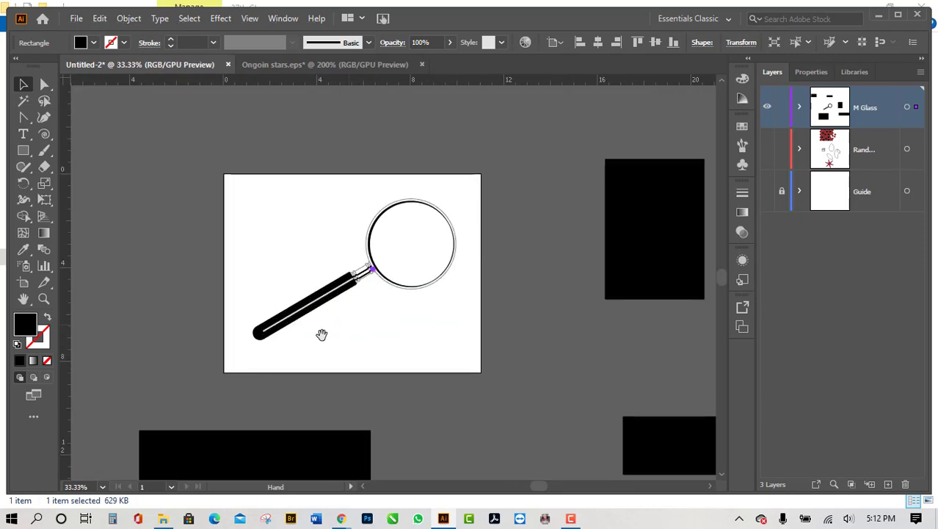
drag(320, 335, 422, 258)
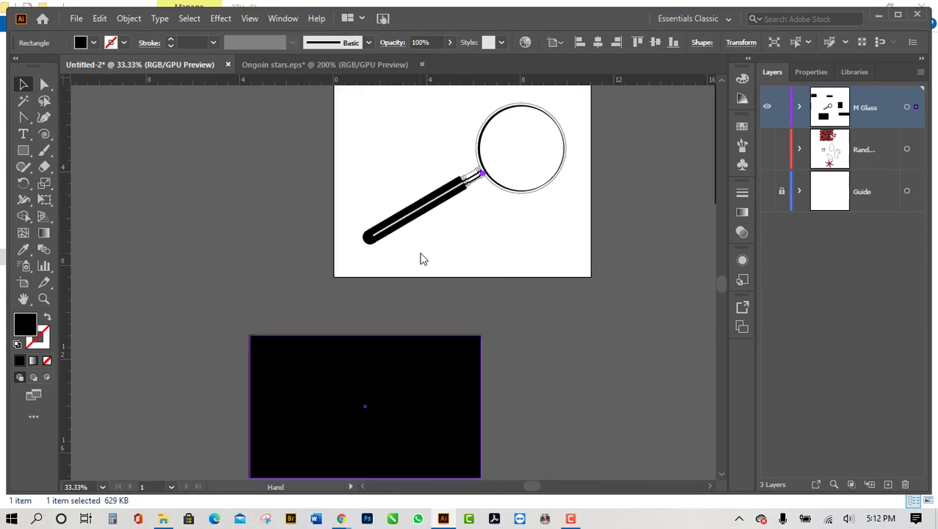
drag(496, 295, 398, 403)
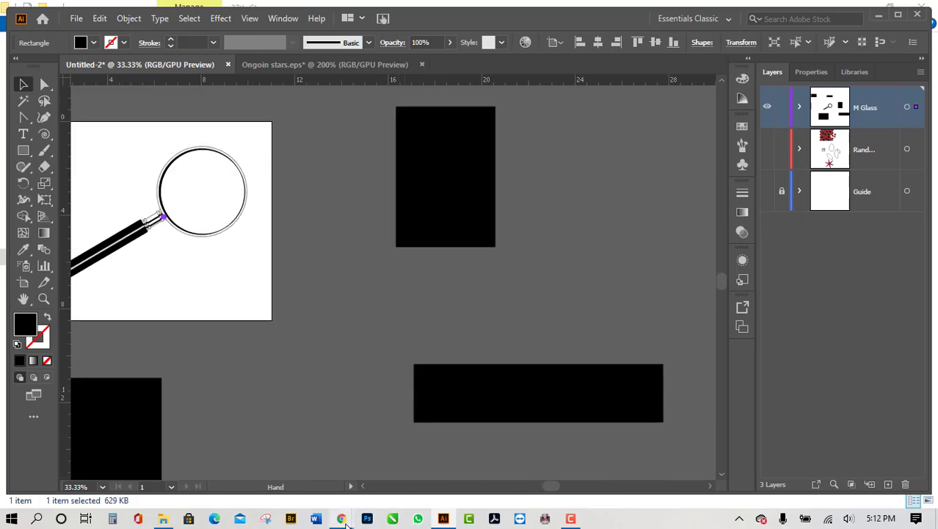
Step: Switch to the Google Meet call in Chrome, admit the waiting participant and return to Illustrator
mouse_move(345, 520)
click(288, 481)
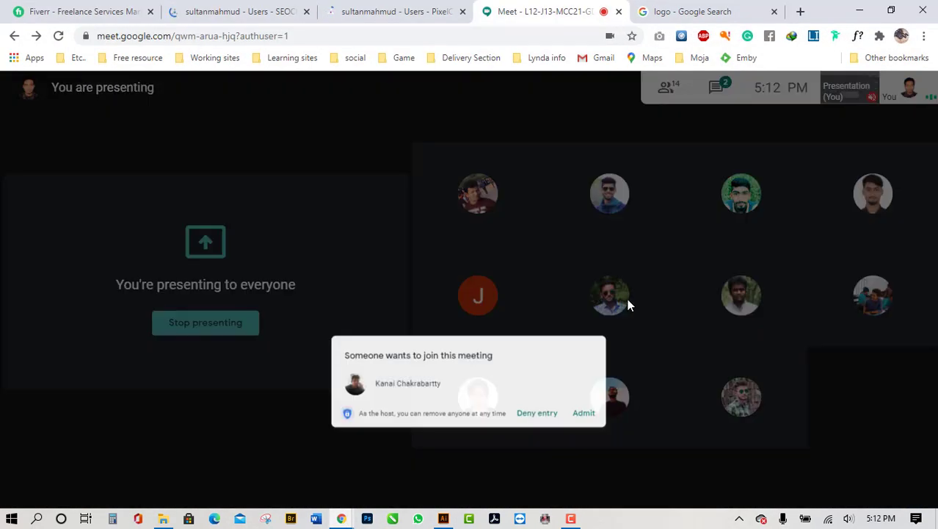
click(621, 330)
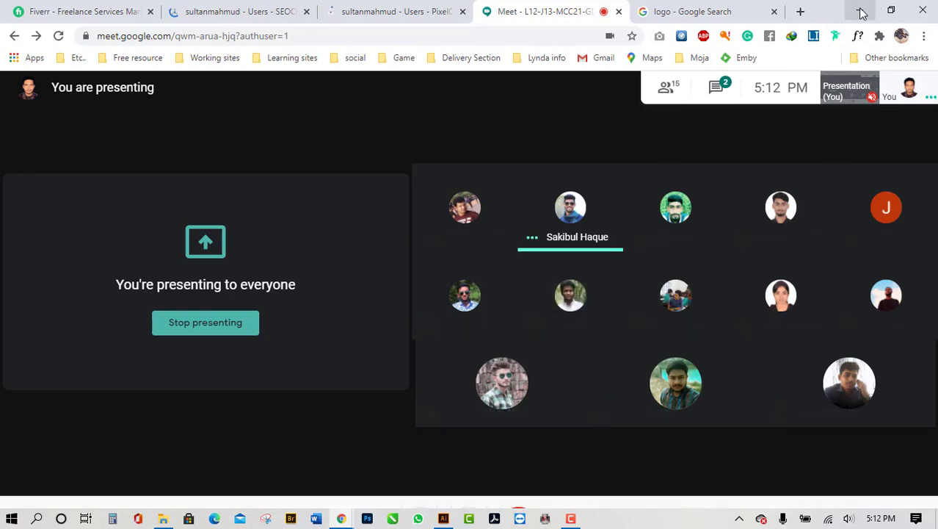
click(862, 13)
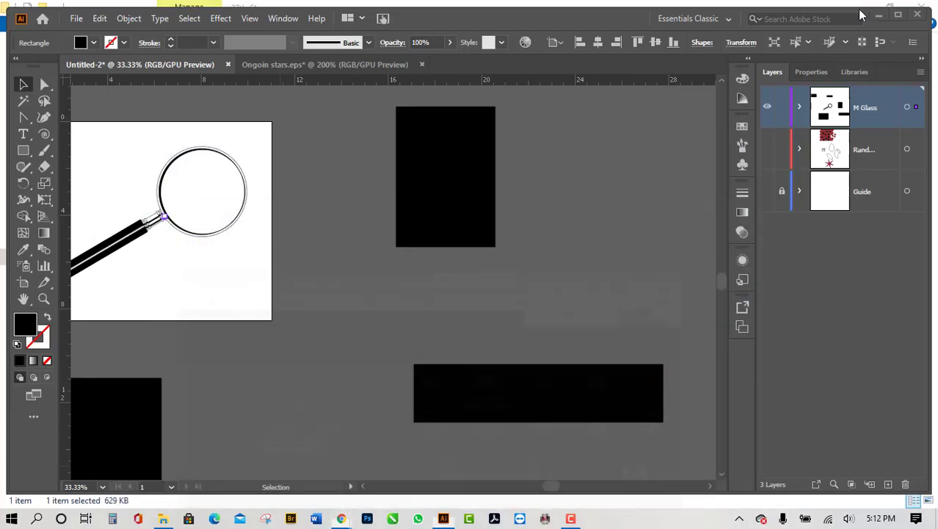
Step: Clear the selection of the small tilted black rectangle
click(23, 151)
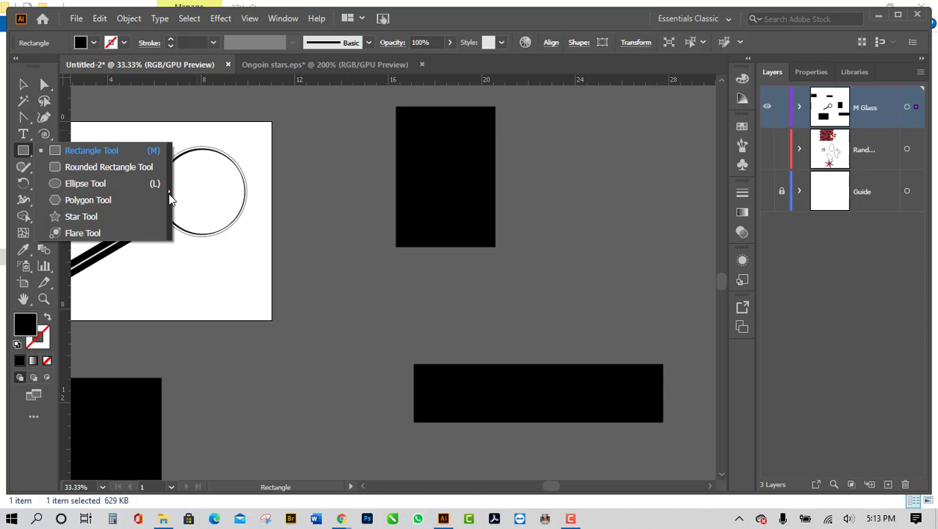
click(23, 85)
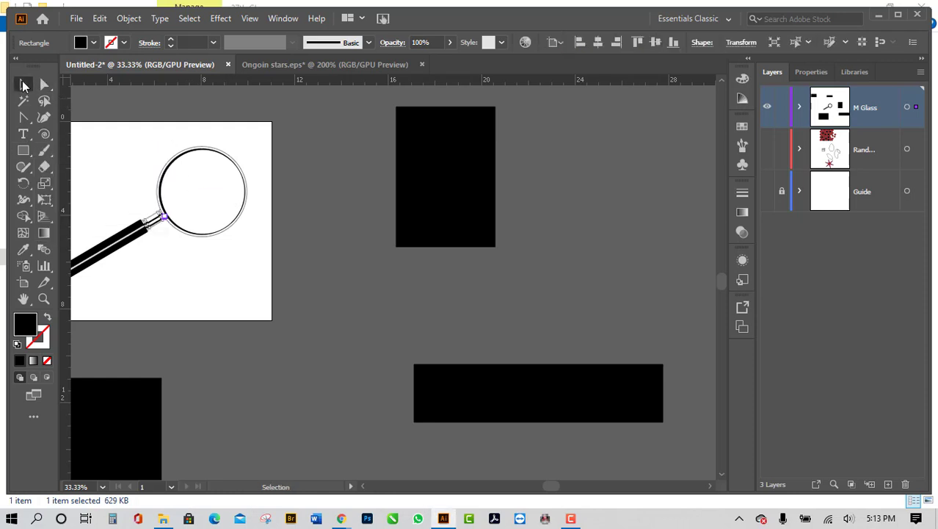
click(306, 246)
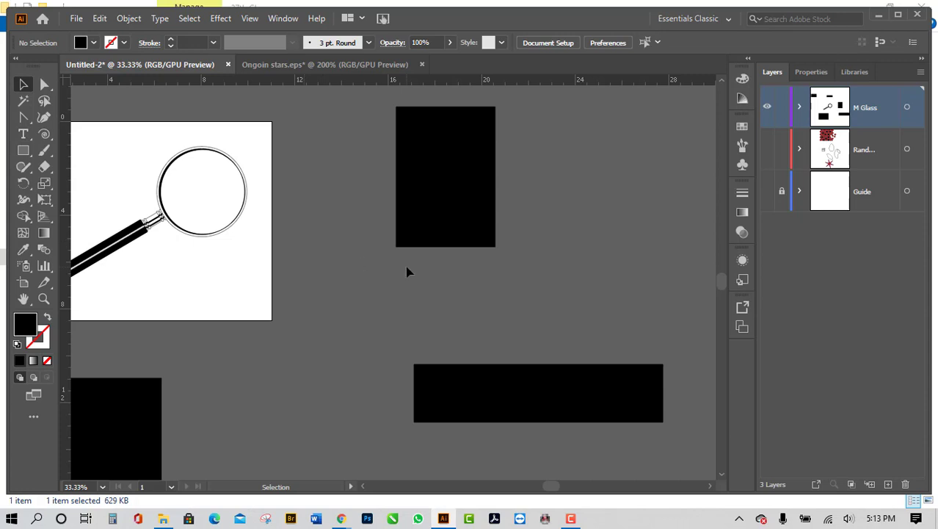
Step: Draw a large black circle with the Ellipse tool between the thin vertical line and the artboard
scroll(408, 272, down, 2)
scroll(297, 245, up, 3)
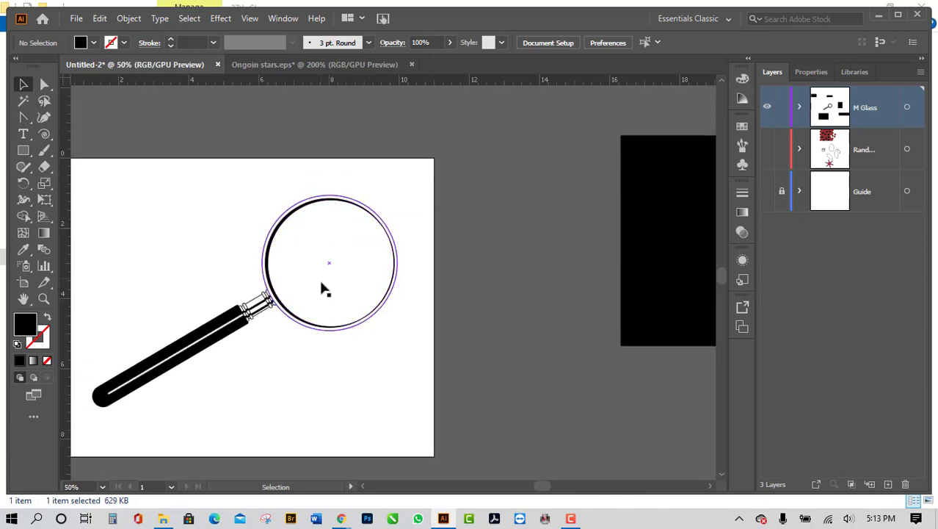
scroll(290, 249, up, 1)
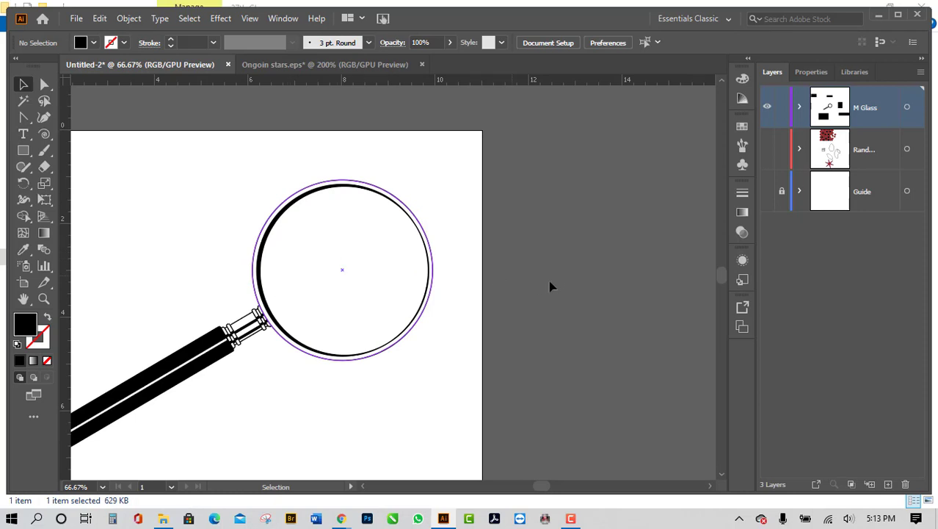
scroll(555, 283, down, 3)
key(alt)
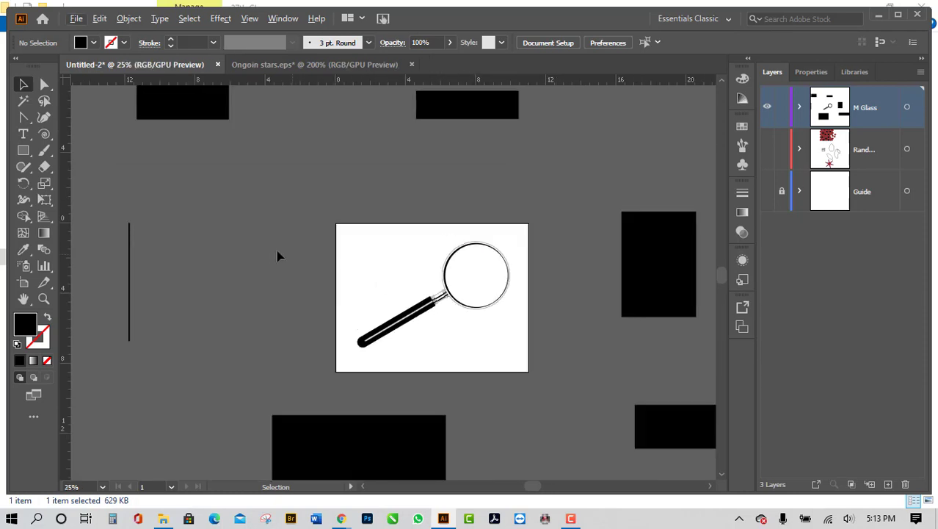
click(22, 150)
drag(21, 150, 84, 184)
scroll(224, 293, up, 1)
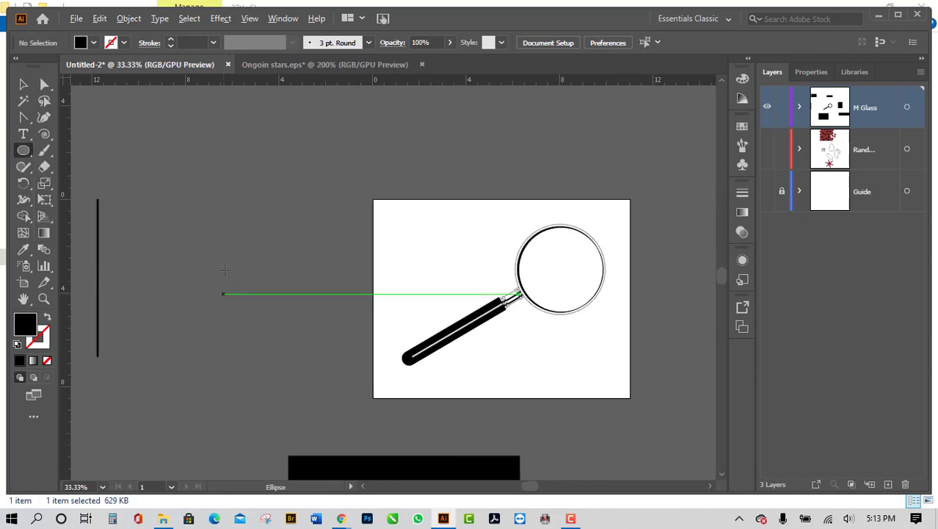
drag(186, 184, 345, 342)
click(22, 83)
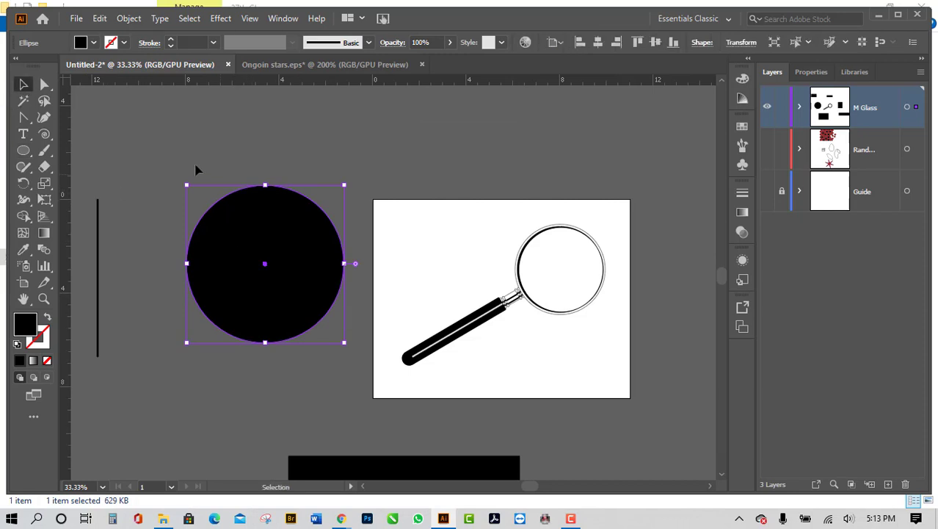
Step: Duplicate the large black circle with a slight diagonal offset and scale the copy down a little
click(157, 146)
scroll(270, 248, down, 2)
click(268, 226)
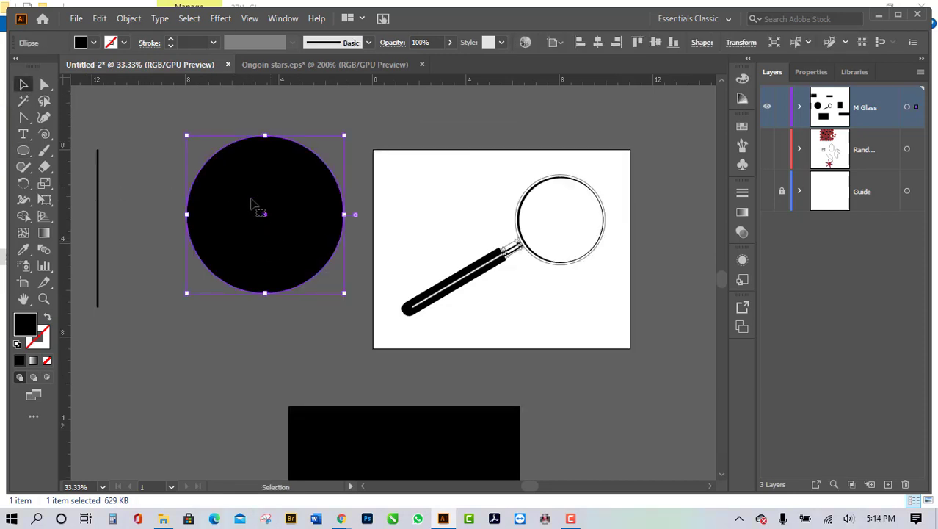
drag(252, 206, 258, 208)
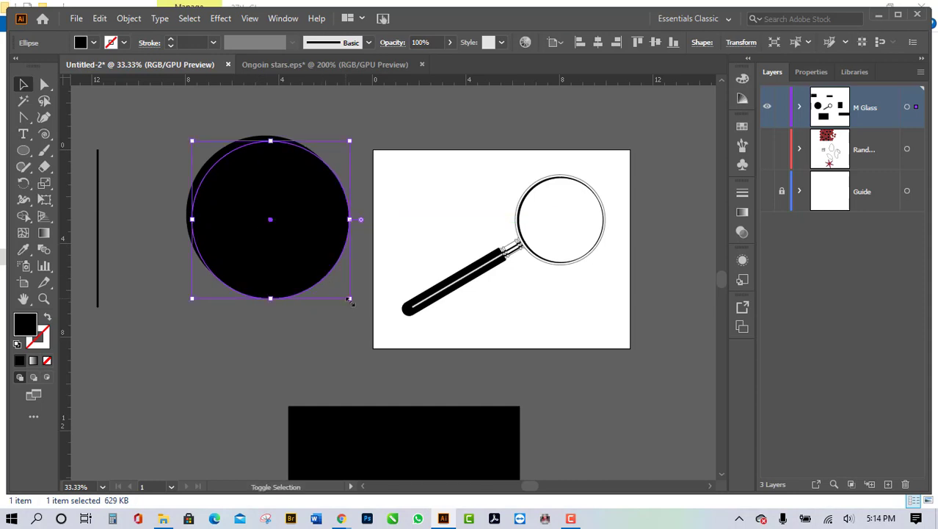
drag(349, 297, 344, 293)
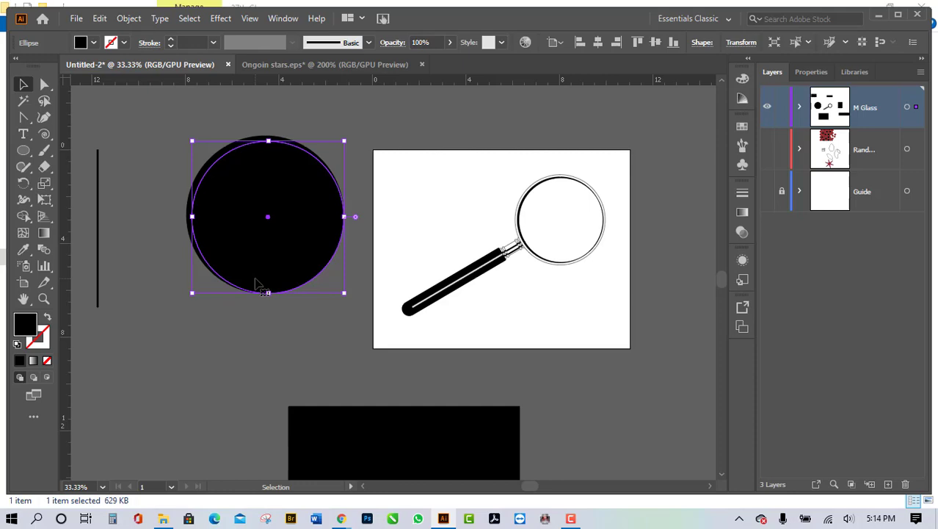
Step: Examine the varying thickness of the magnifying glass's lens ring and clear the selection
scroll(563, 192, up, 8)
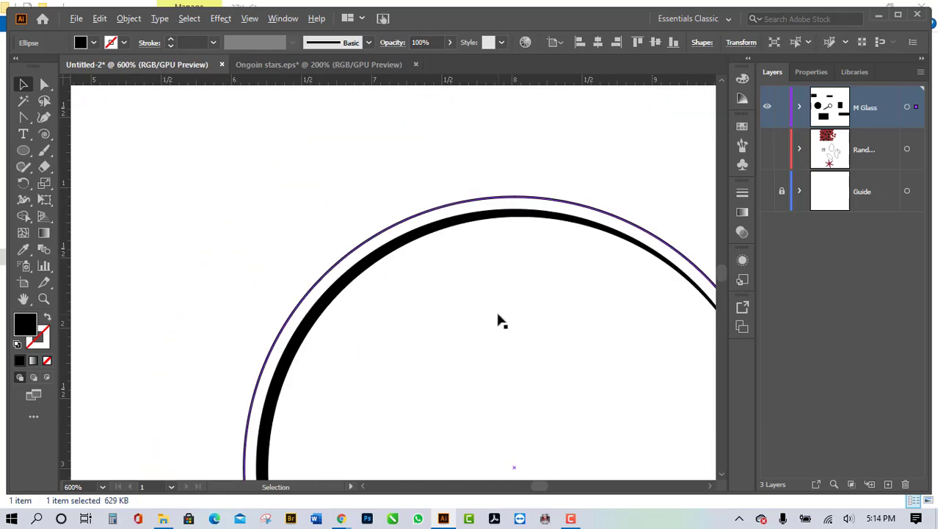
scroll(499, 321, down, 4)
scroll(498, 320, down, 4)
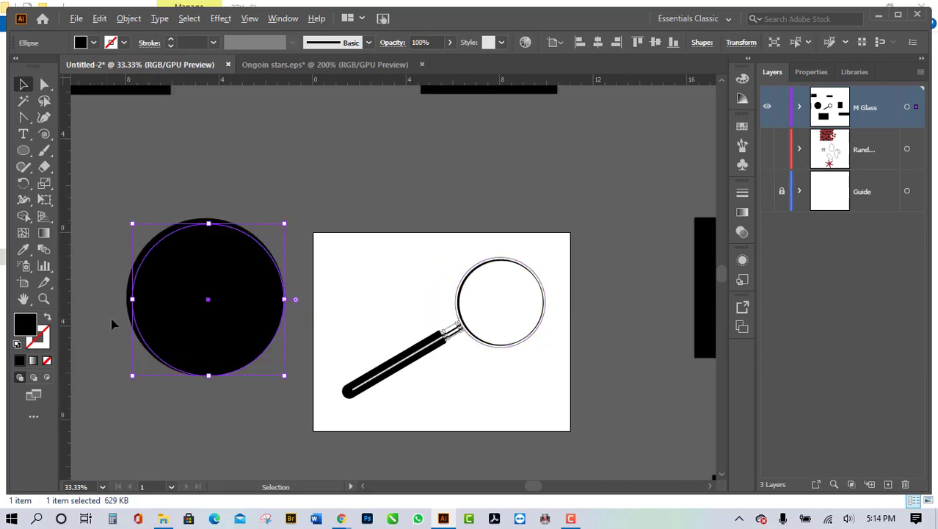
scroll(405, 388, down, 2)
click(403, 389)
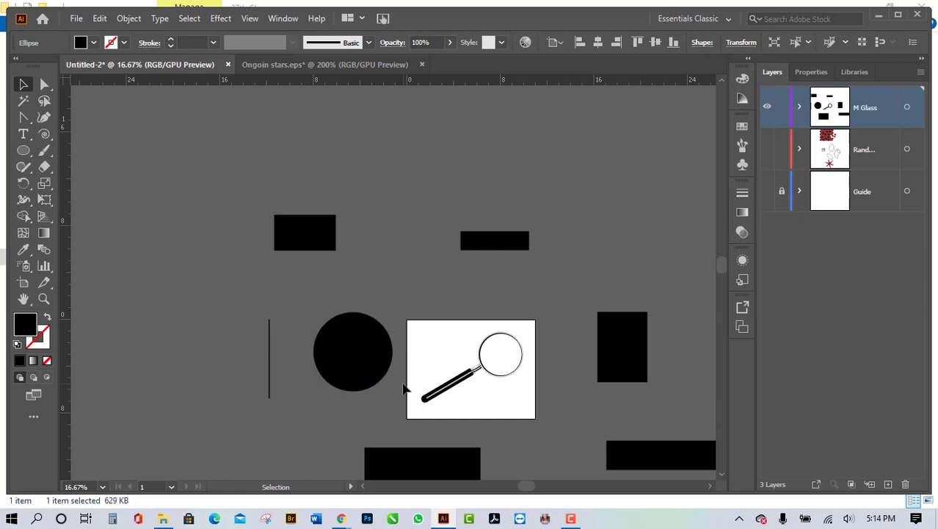
scroll(379, 402, up, 1)
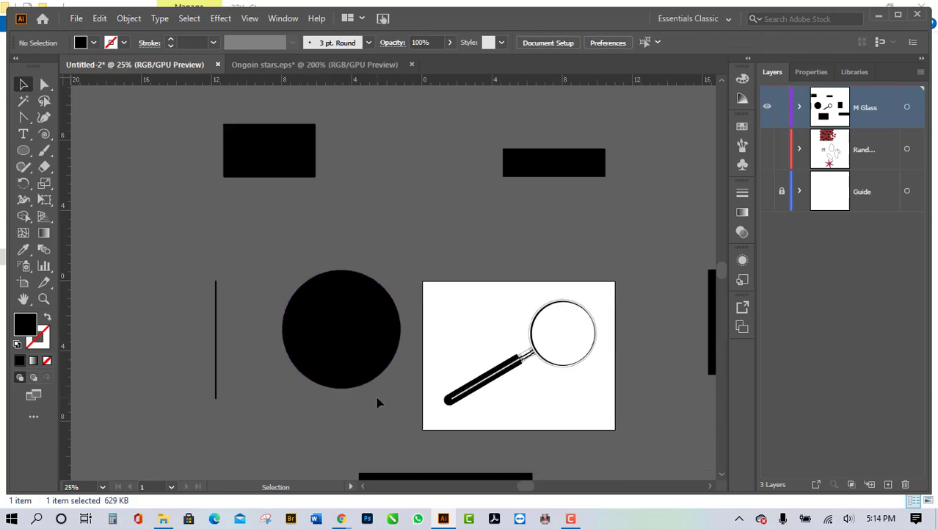
Step: Select the large black circle and open a wedge in its upper-right part with its pie angle handle
click(341, 329)
scroll(342, 328, up, 2)
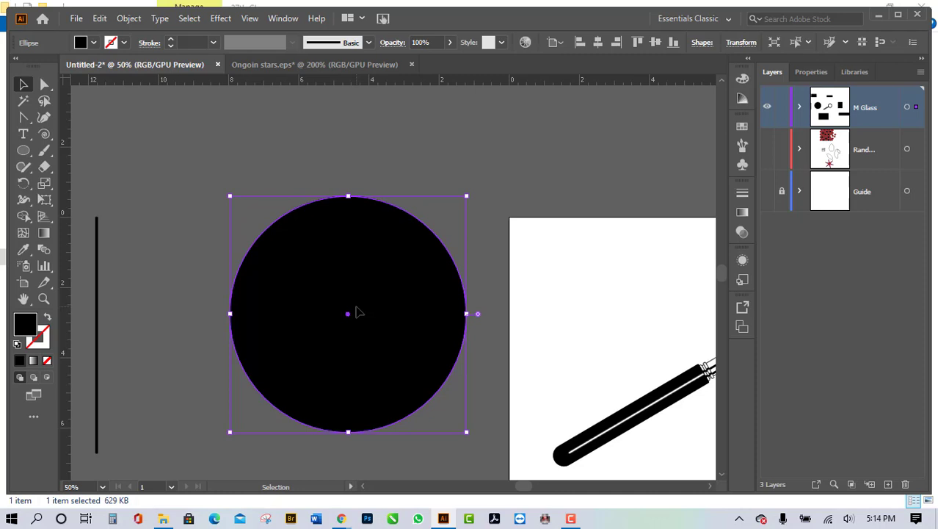
scroll(371, 290, down, 2)
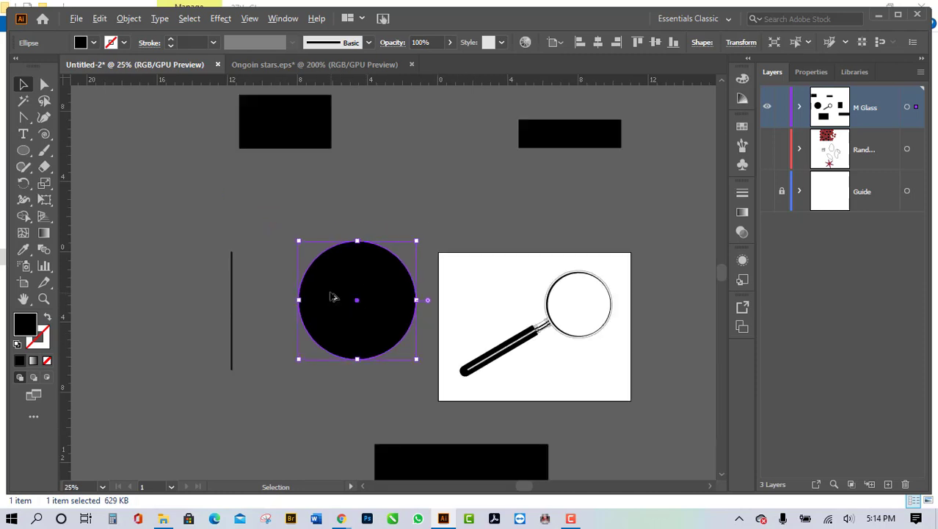
scroll(331, 295, up, 2)
scroll(524, 302, up, 2)
scroll(527, 318, down, 3)
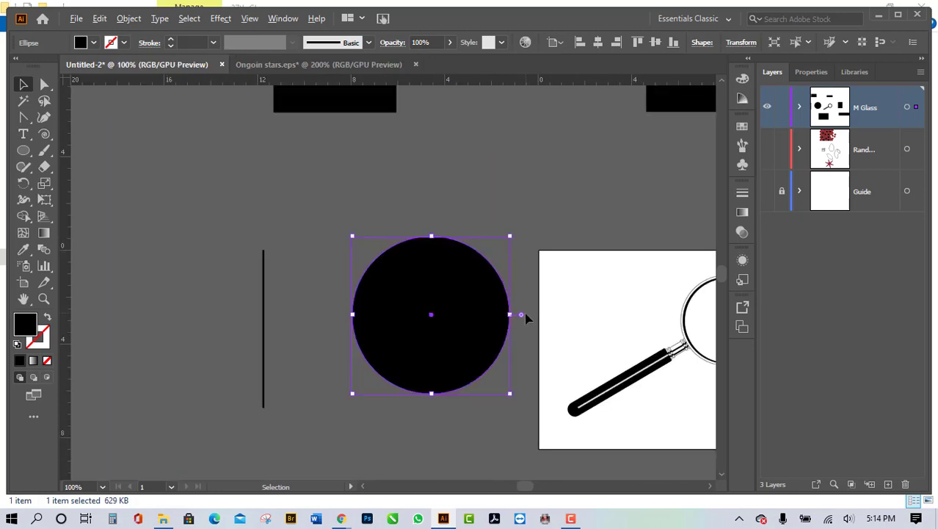
scroll(526, 318, down, 4)
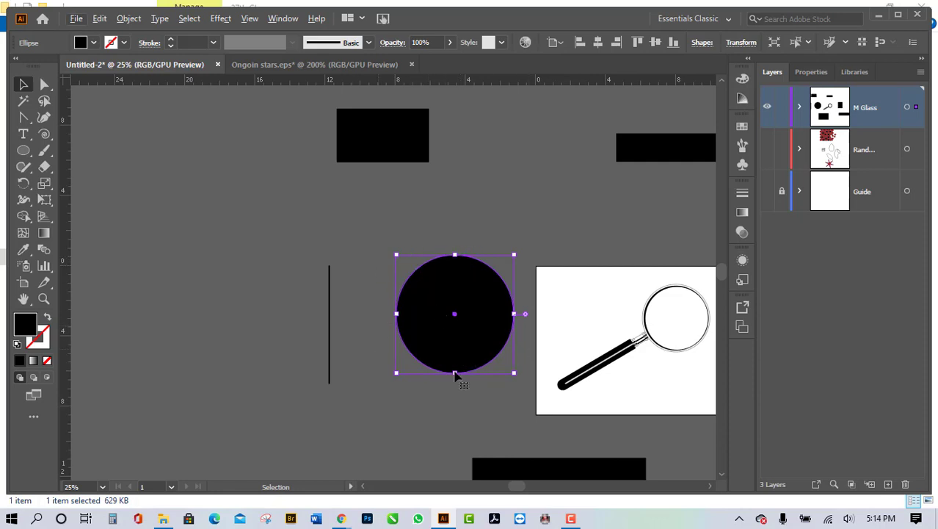
scroll(536, 307, up, 3)
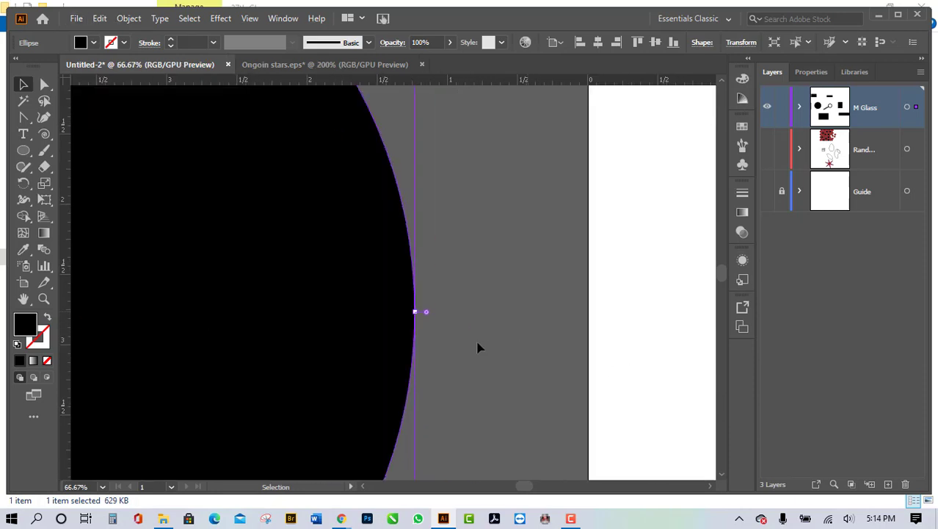
scroll(422, 314, up, 4)
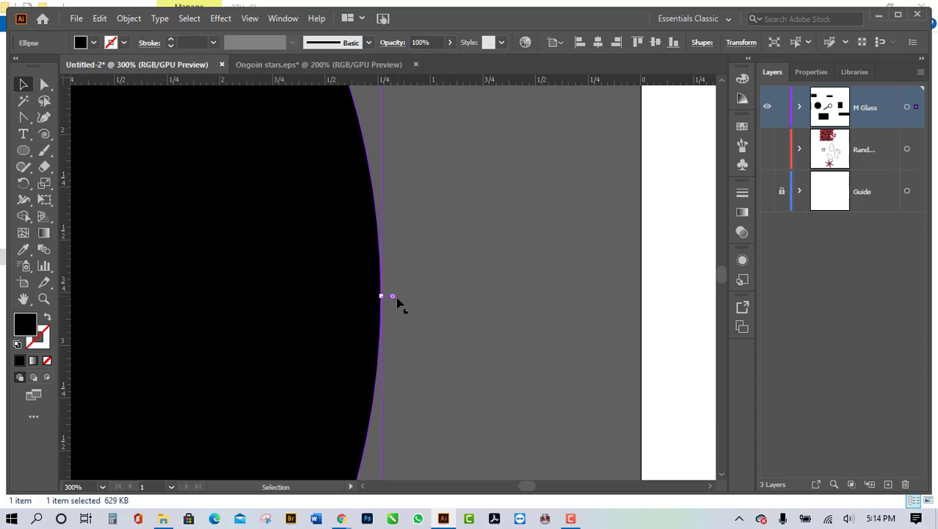
scroll(422, 317, down, 8)
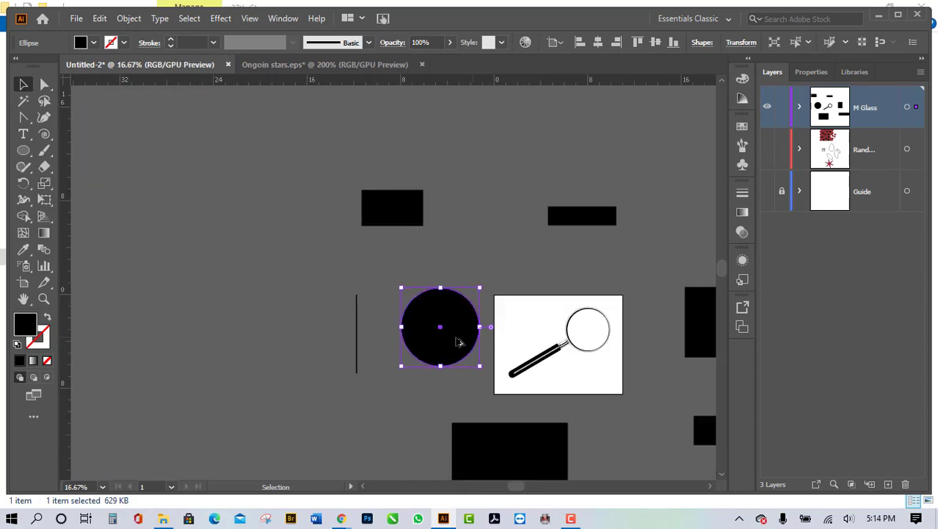
scroll(497, 340, up, 2)
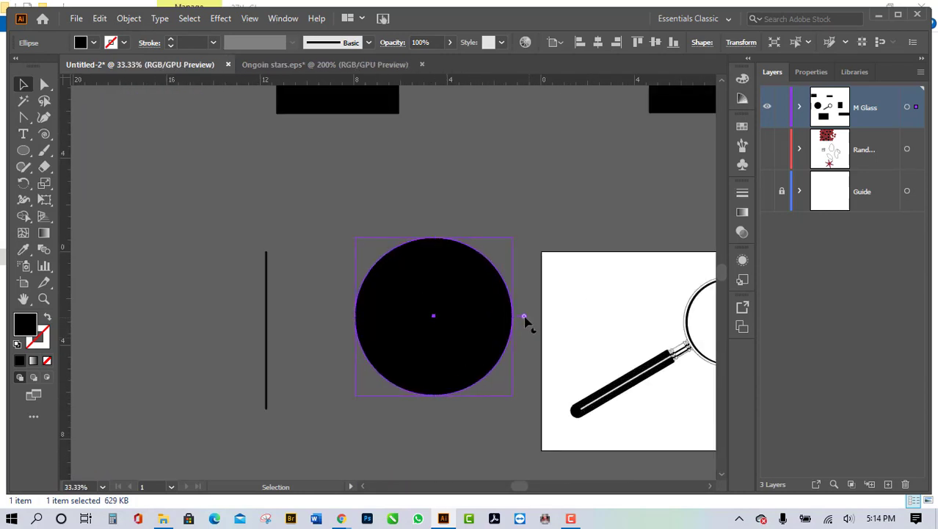
drag(524, 317, 469, 233)
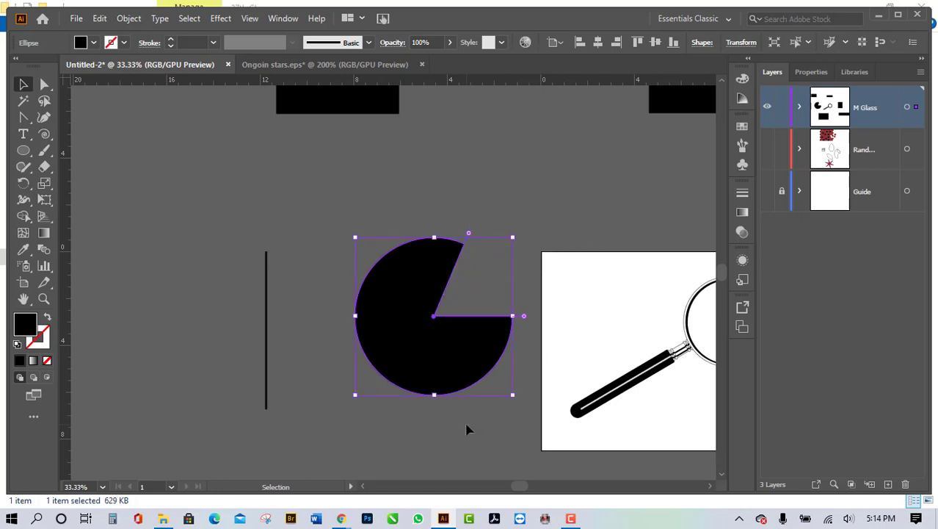
Step: Reshape the cut-open black circle with its pie angle handles into a narrow wedge at its upper left
drag(525, 317, 545, 347)
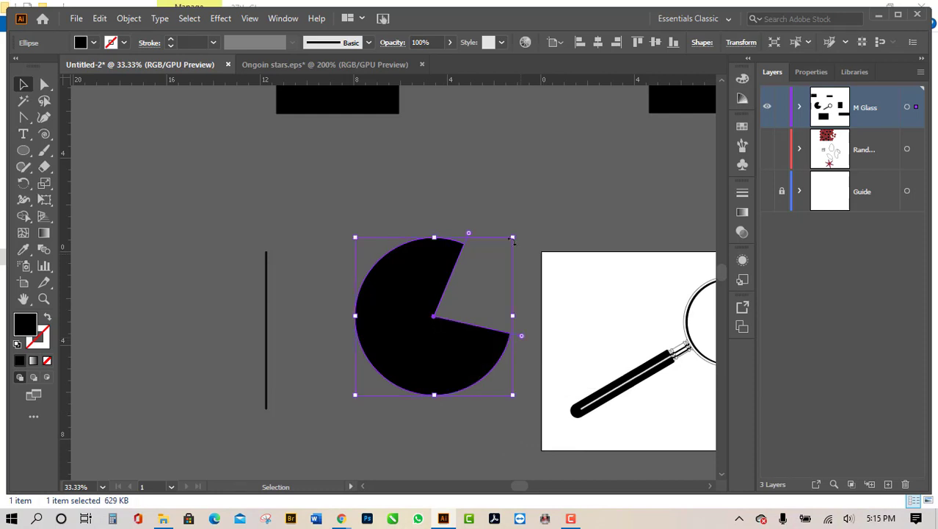
drag(476, 243, 397, 233)
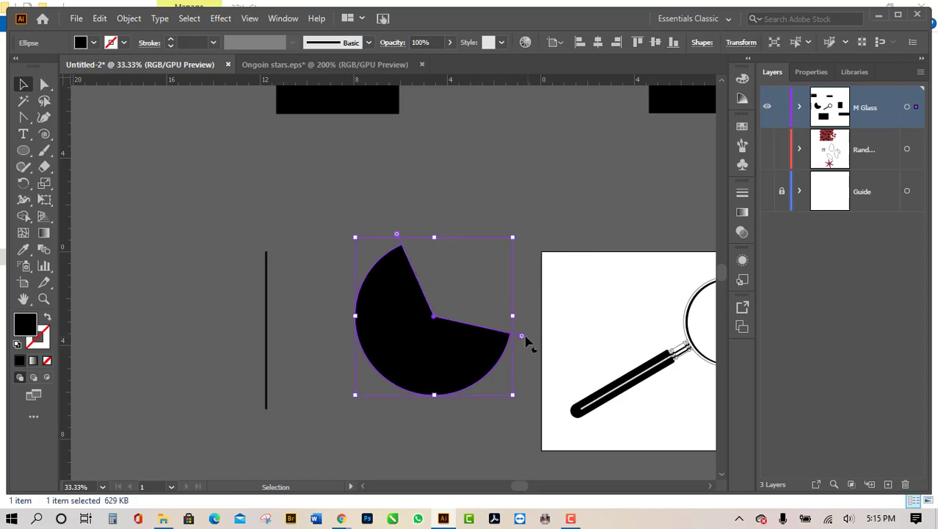
drag(524, 342, 474, 236)
mouse_move(397, 235)
mouse_down()
mouse_move(411, 233)
mouse_move(382, 242)
mouse_up()
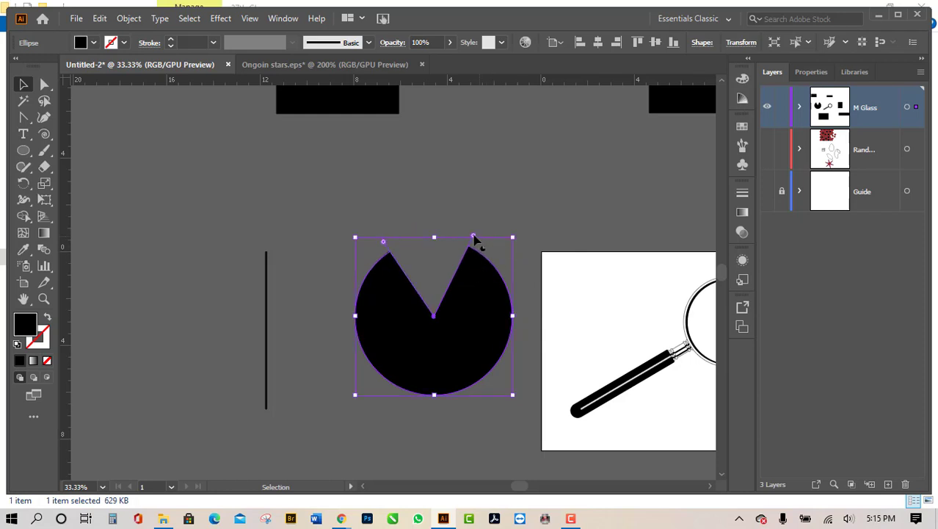
drag(475, 236, 493, 247)
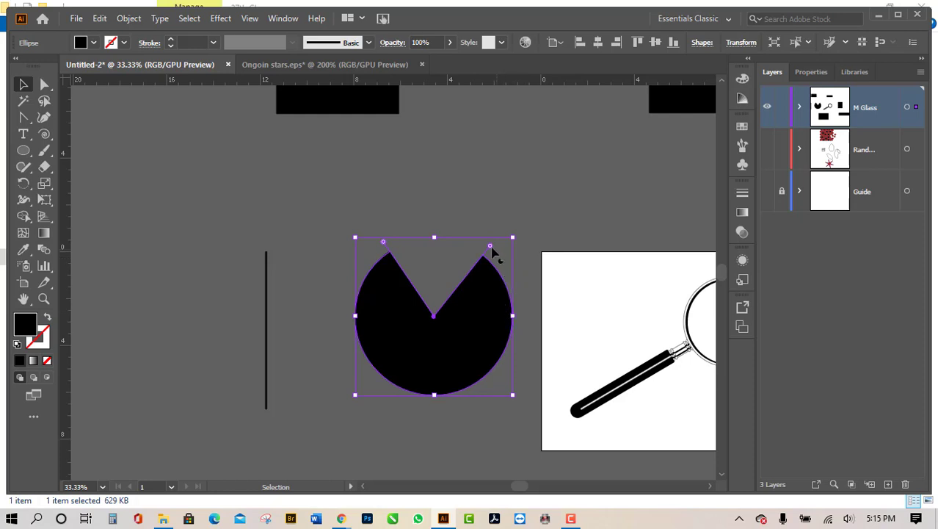
drag(493, 249, 359, 305)
click(492, 388)
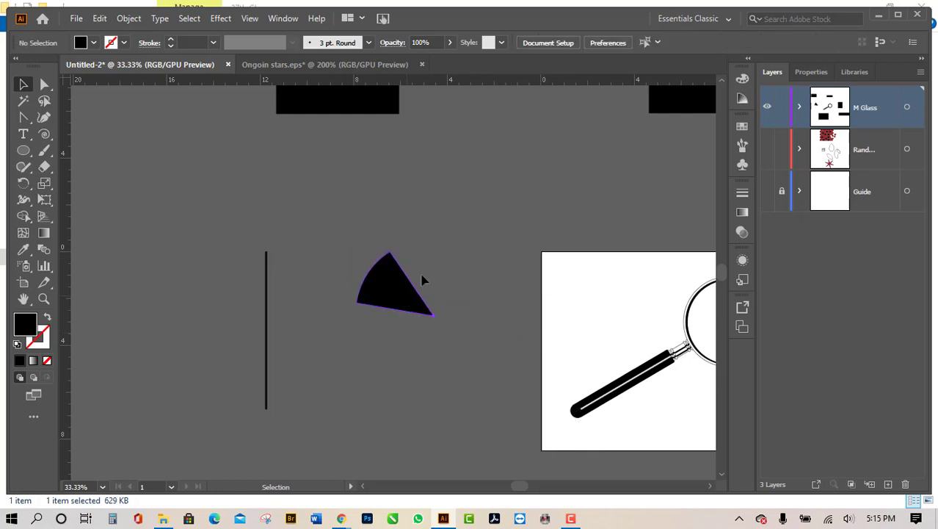
Step: Move the black wedge slightly up and to the left, and clear the selection
drag(422, 280, 370, 335)
click(453, 337)
click(409, 376)
key(ctrl+z)
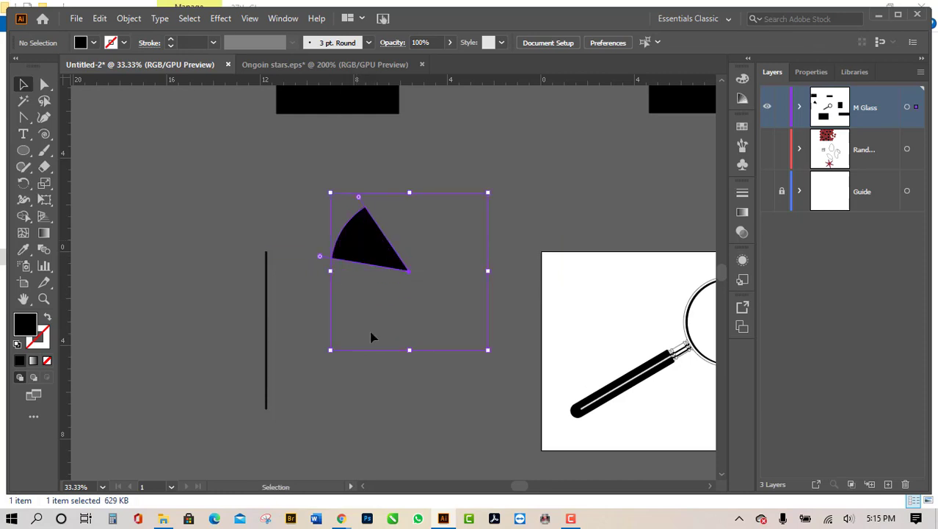
click(387, 376)
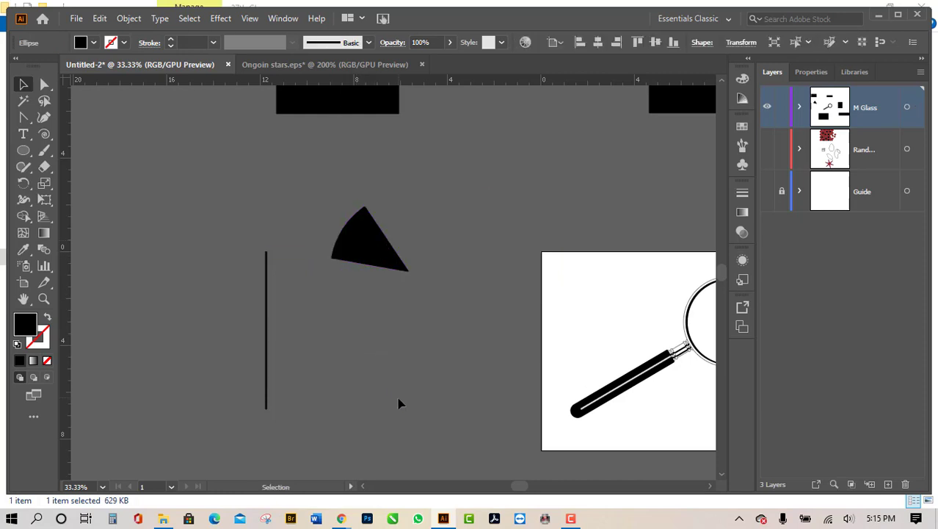
Step: Compare two orange fills on the wedge and keep the lighter orange, R=247 G=147 B=30
click(360, 242)
click(93, 42)
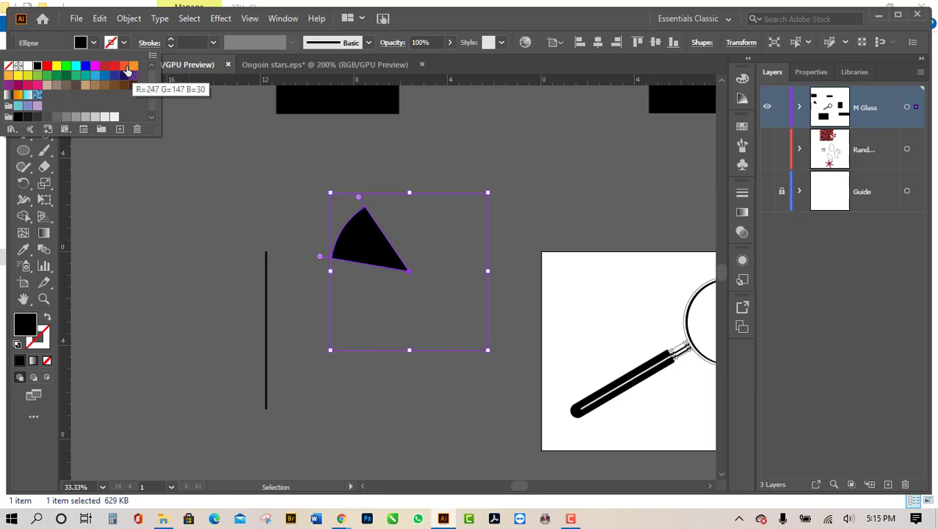
click(133, 72)
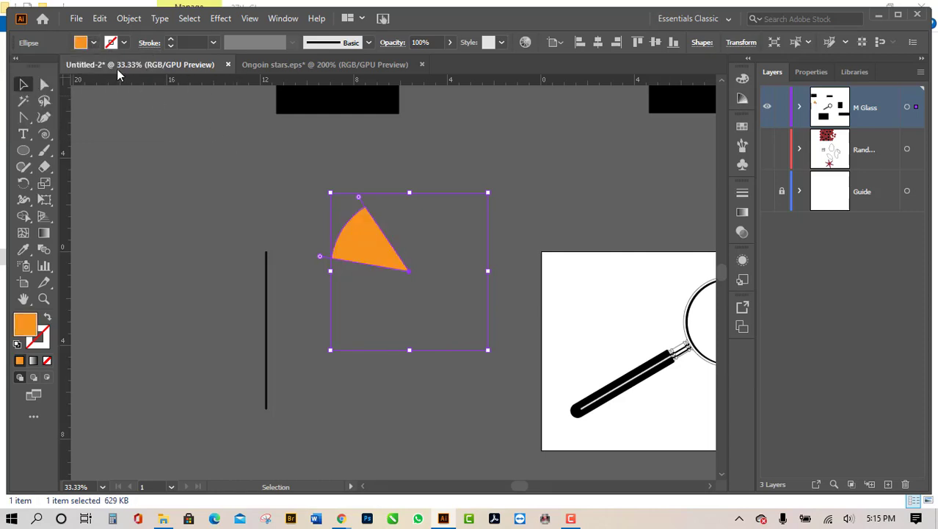
click(93, 42)
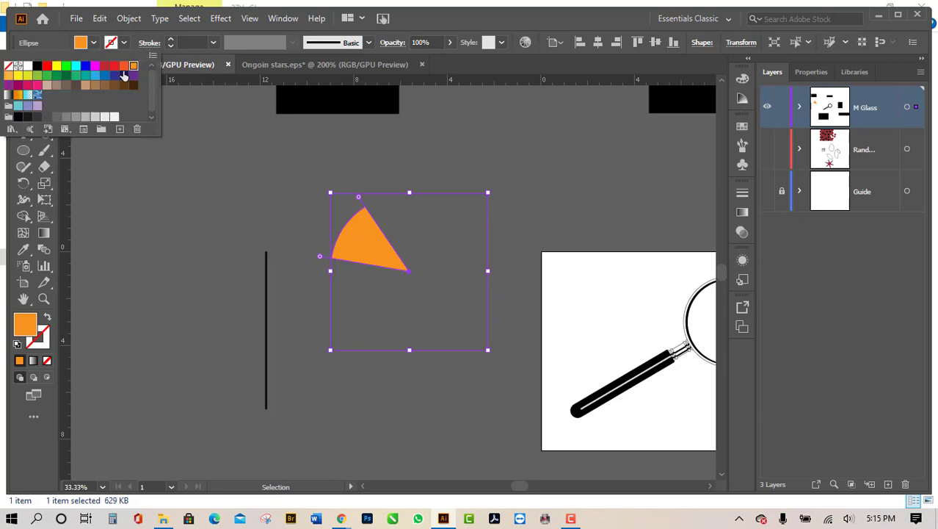
click(123, 67)
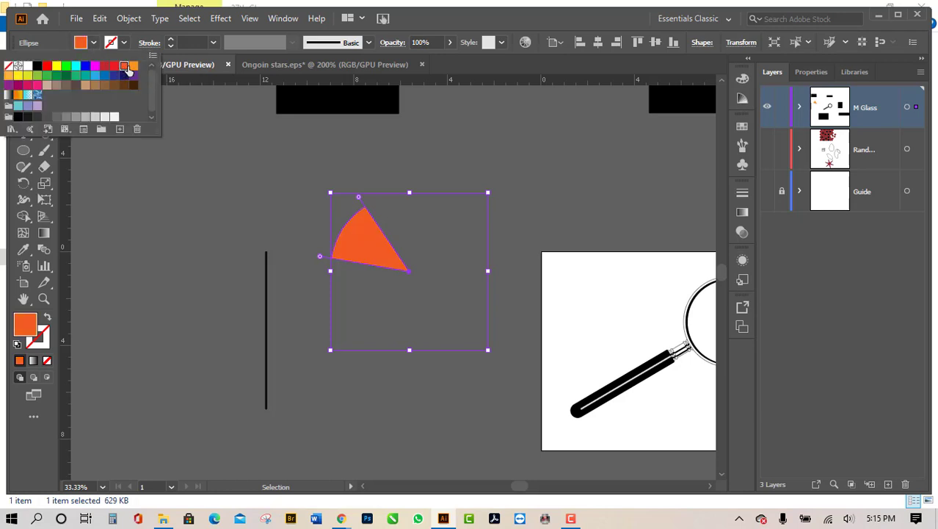
click(132, 67)
Step: Give the orange wedge a dark red stroke and set its weight to 12 pt
click(122, 43)
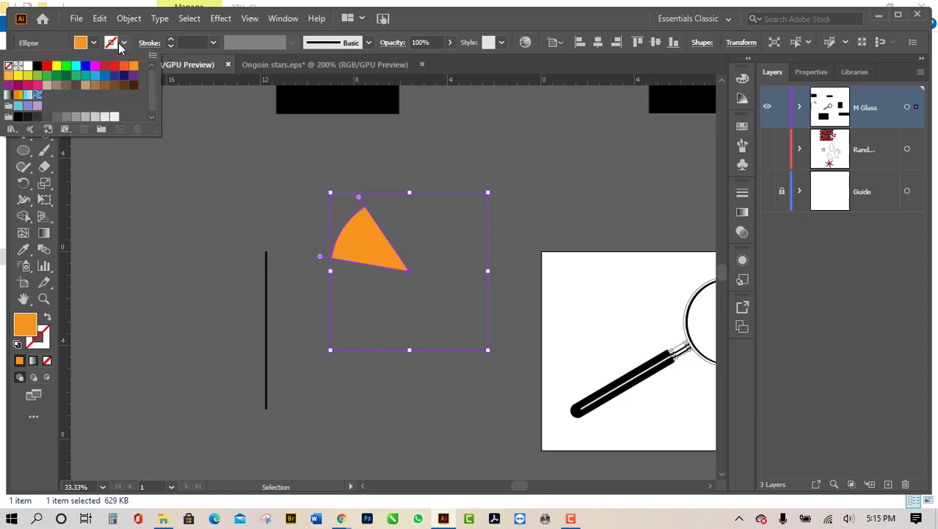
click(115, 68)
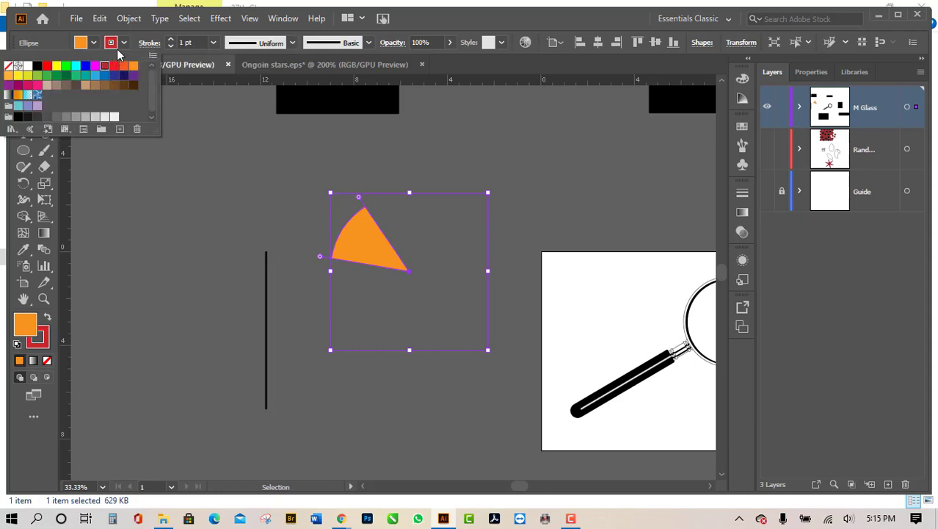
click(170, 38)
click(171, 38)
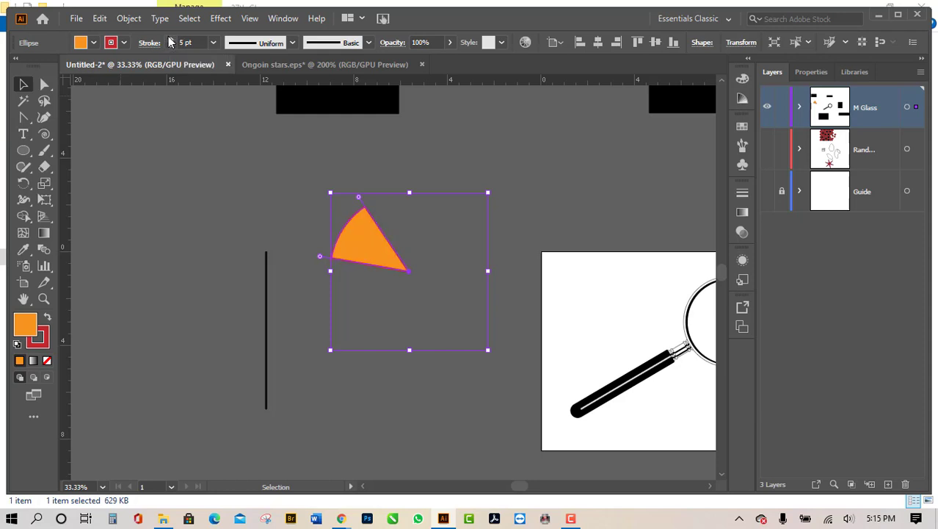
click(169, 39)
click(170, 38)
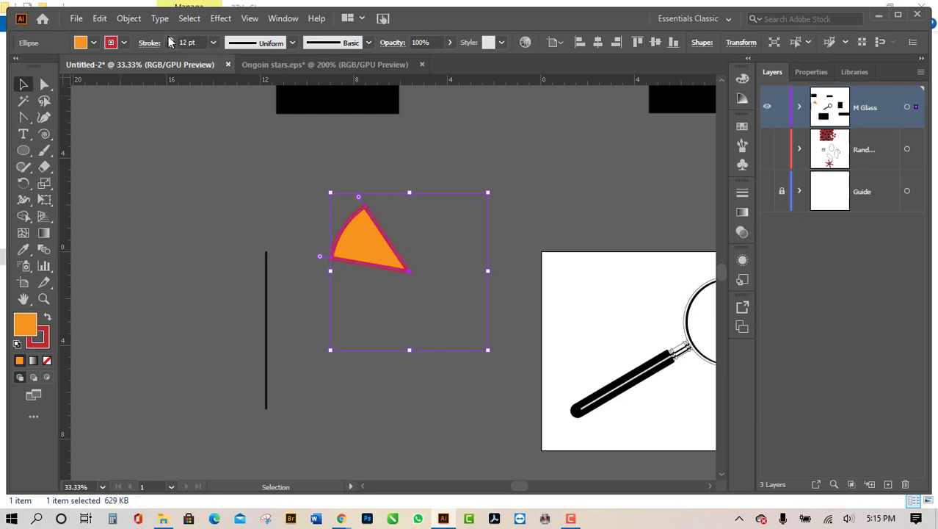
click(150, 153)
Step: Reposition the orange wedge between the thin vertical line and the artboard, and inspect its red outline up close
drag(367, 258, 352, 343)
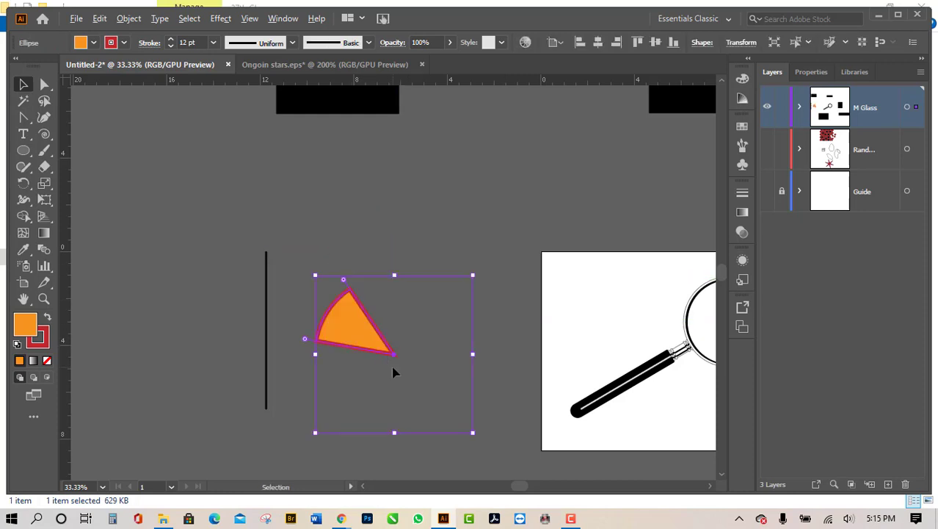
scroll(393, 373, up, 2)
scroll(299, 248, up, 1)
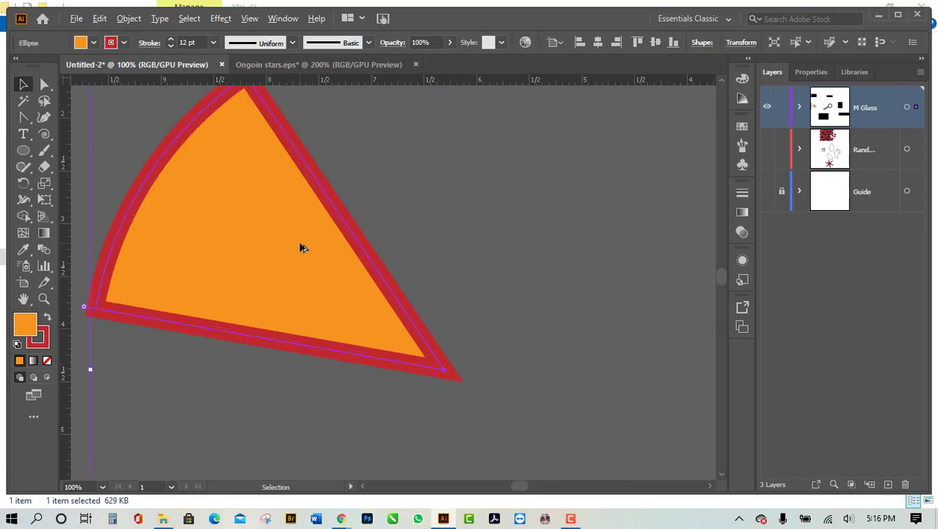
scroll(304, 249, down, 3)
scroll(370, 309, down, 2)
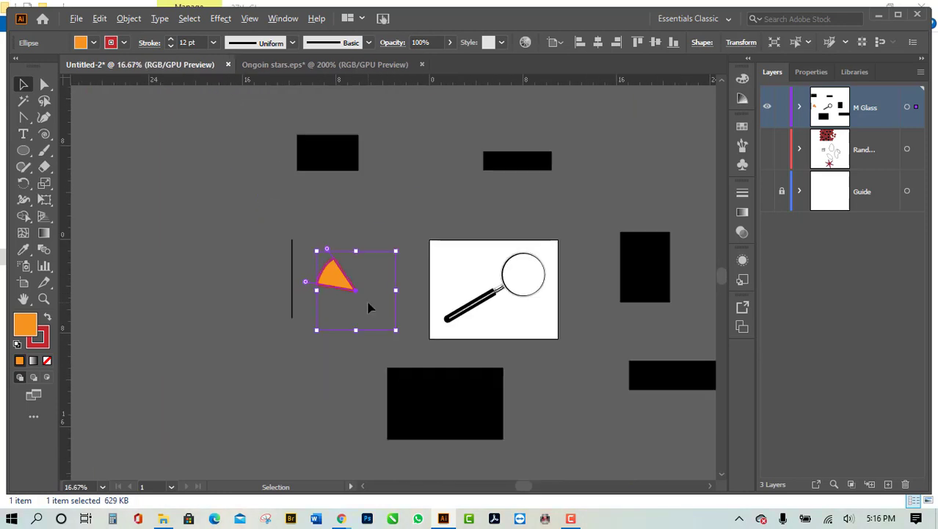
mouse_move(351, 295)
mouse_down()
mouse_move(369, 266)
mouse_move(364, 245)
mouse_move(352, 257)
mouse_move(344, 221)
mouse_move(329, 297)
mouse_move(377, 234)
mouse_move(348, 245)
mouse_up()
click(361, 332)
click(350, 303)
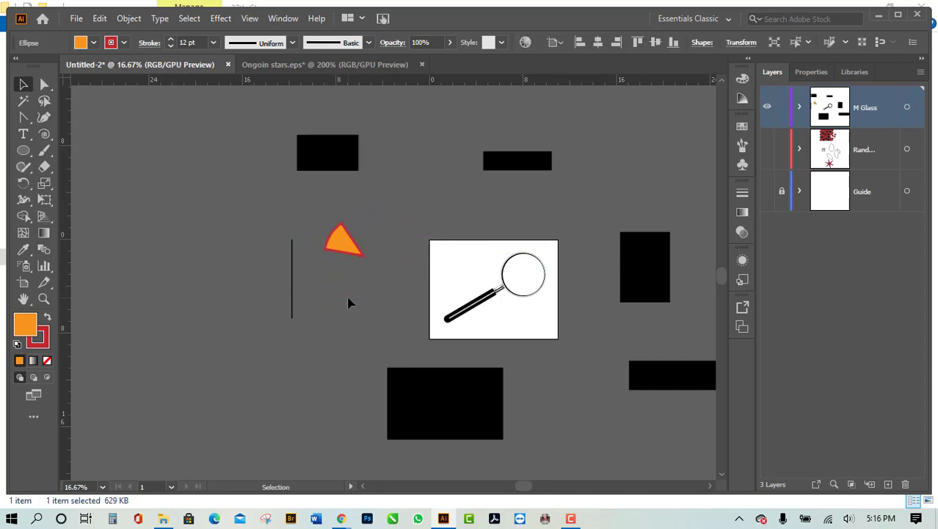
Step: Restore the orange wedge to a full circle with its pie angle handles and clear the selection
click(349, 234)
drag(335, 214, 405, 262)
drag(310, 248, 415, 256)
click(427, 293)
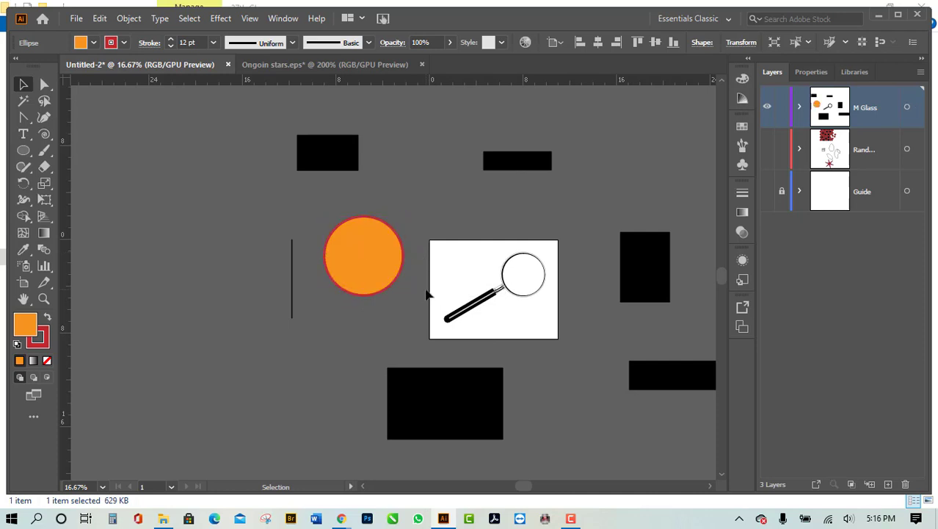
scroll(325, 263, up, 3)
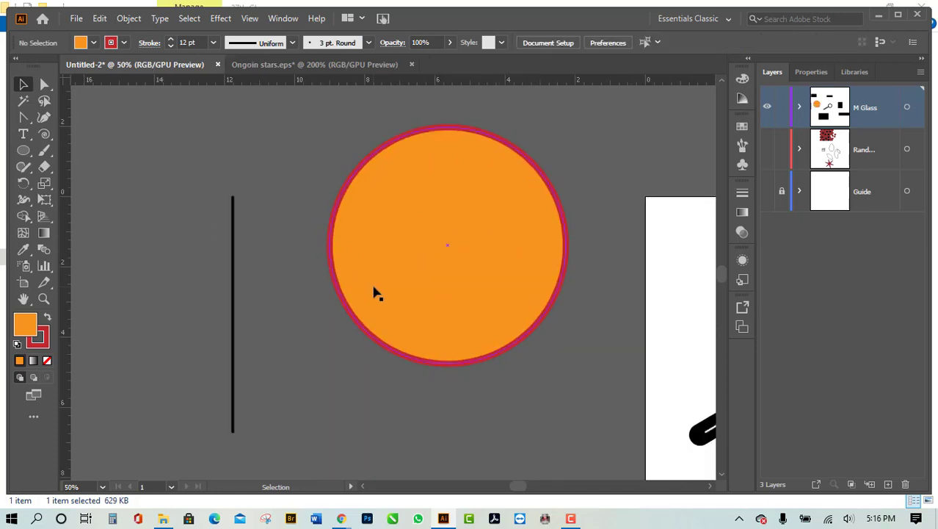
scroll(377, 292, down, 5)
scroll(384, 303, up, 2)
scroll(372, 314, up, 3)
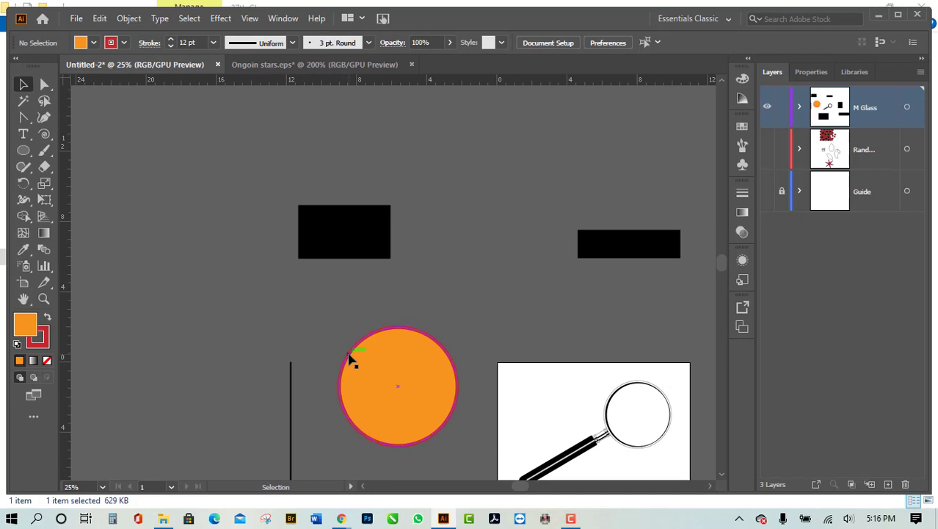
scroll(351, 360, down, 3)
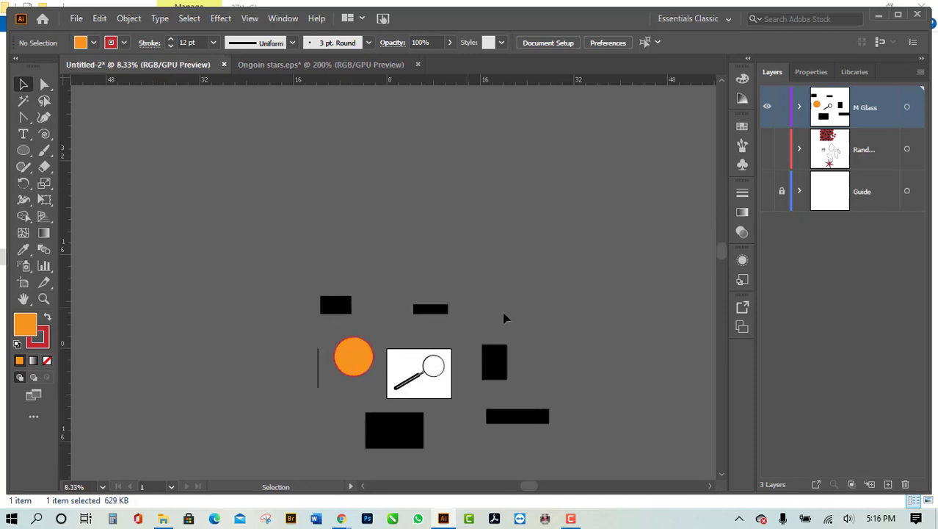
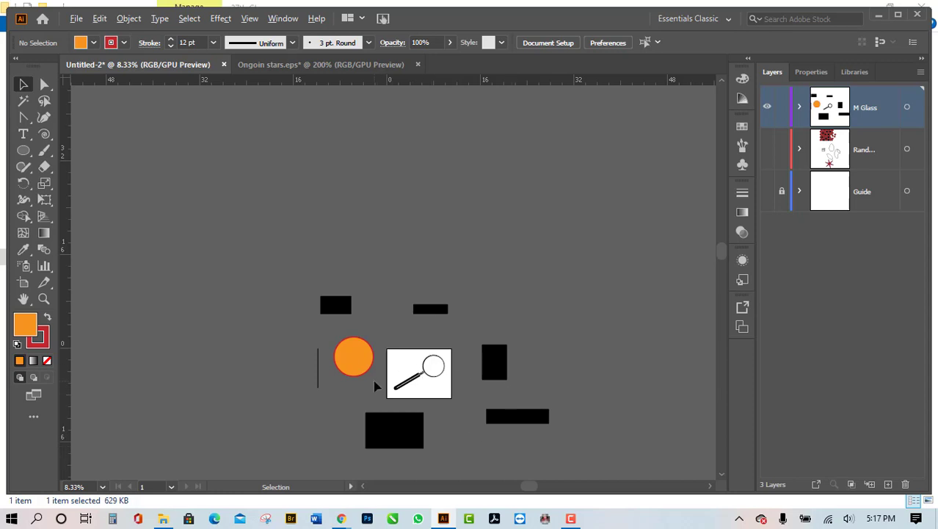
Step: Toggle the Guide layer's visibility several times to compare the artwork with and without guides, leaving them shown
scroll(375, 384, up, 1)
scroll(375, 384, up, 3)
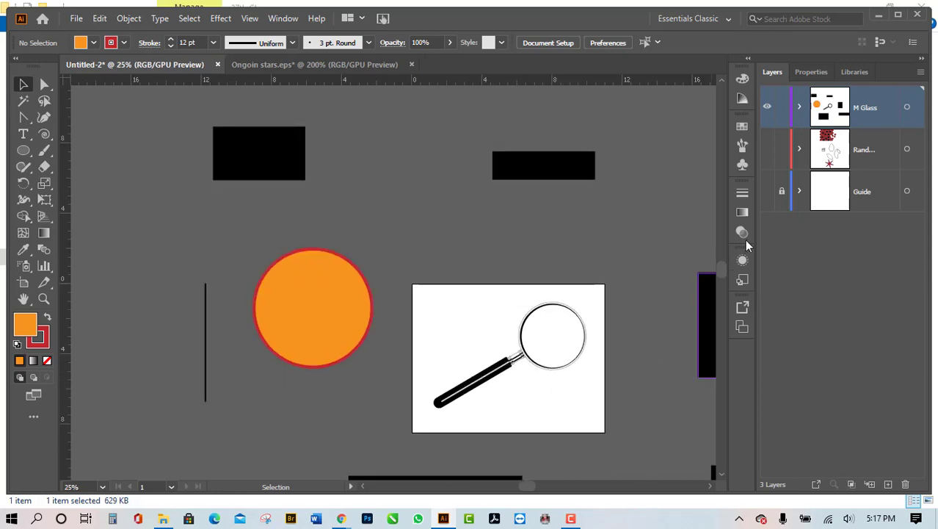
click(768, 192)
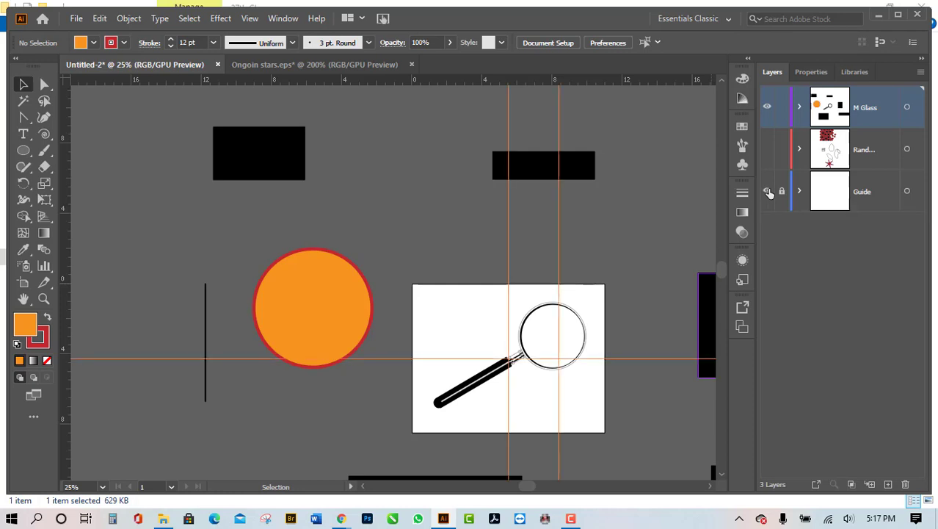
click(768, 191)
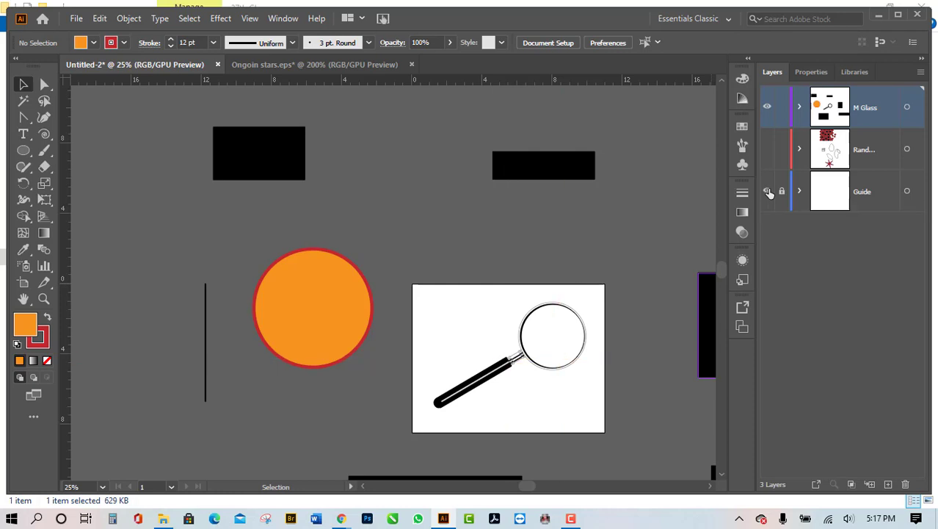
click(768, 192)
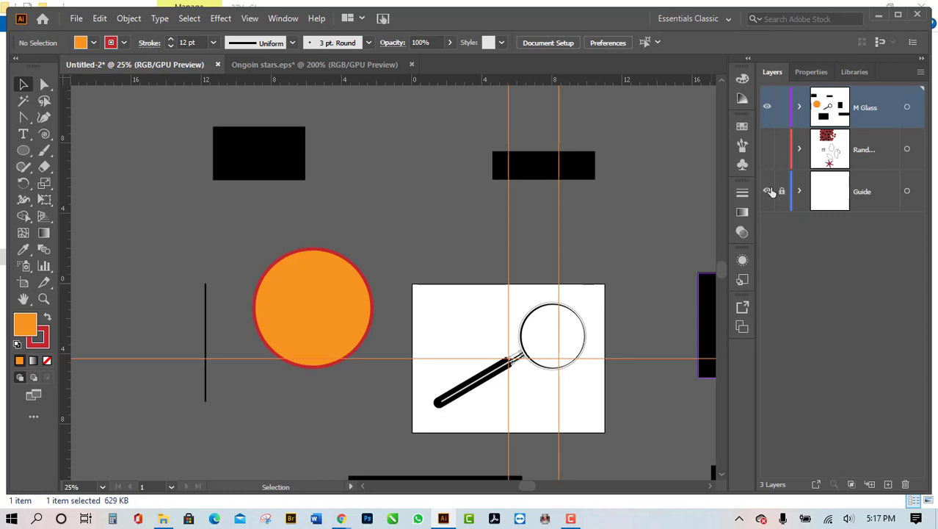
click(768, 192)
click(768, 192)
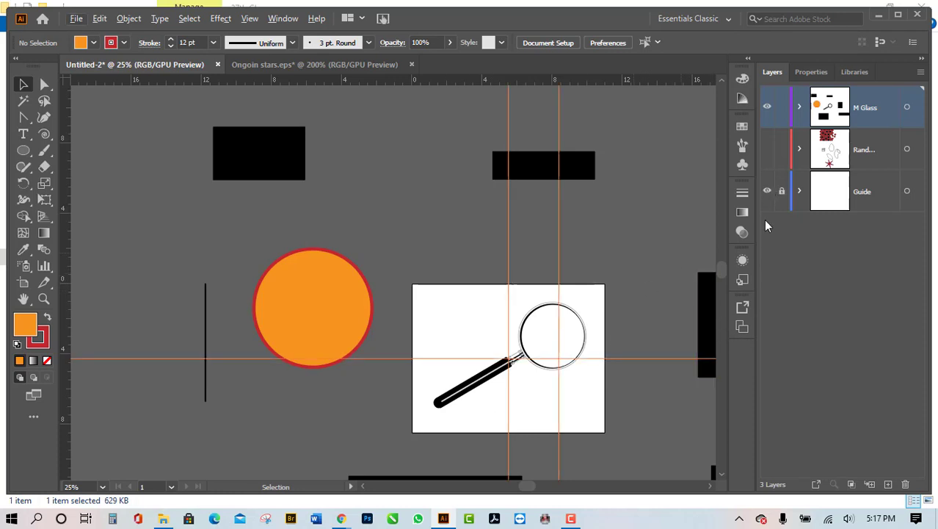
Step: Unlock the Guide layer and view the available guide options on the second vertical guide without choosing any
click(782, 191)
alt+scroll(570, 253, up, 2)
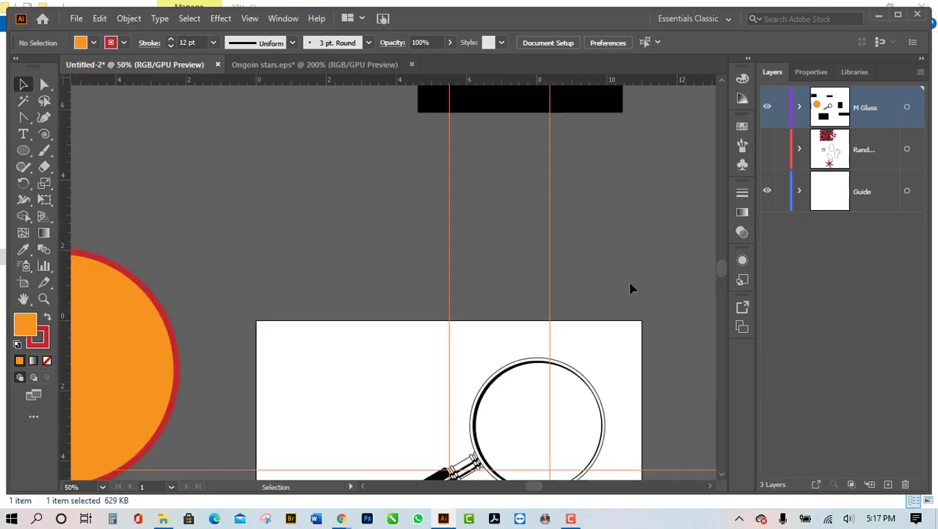
right_click(551, 260)
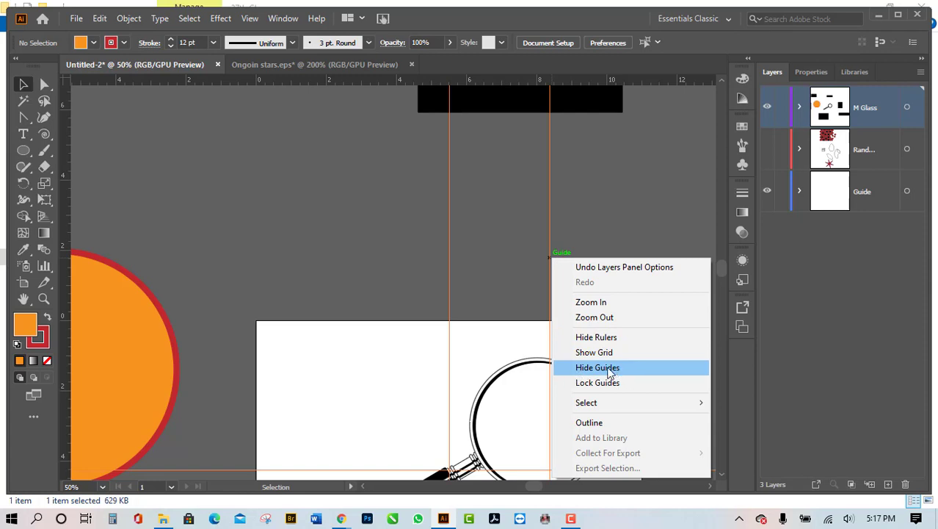
click(651, 166)
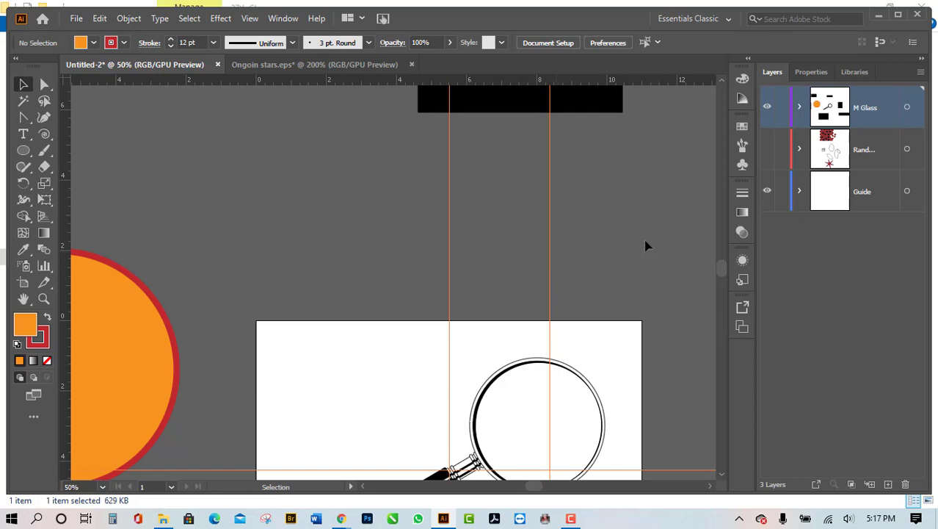
scroll(381, 272, down, 2)
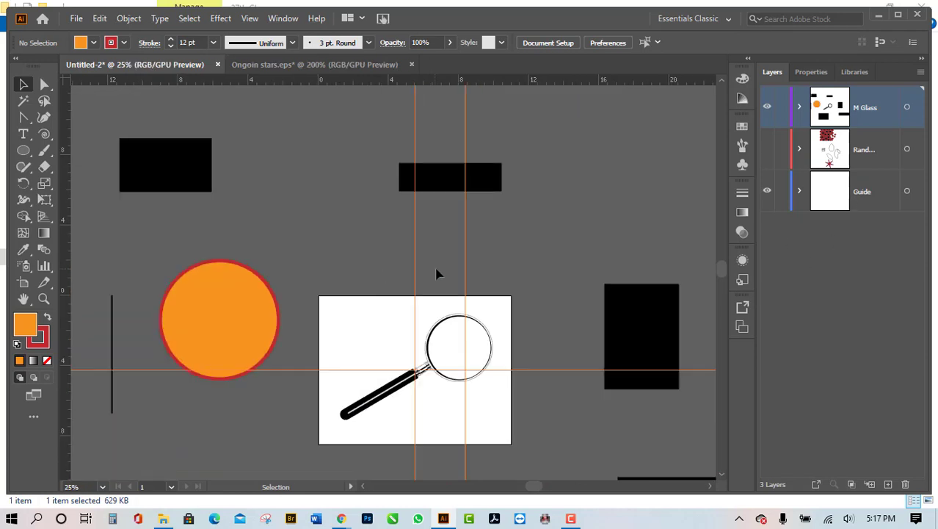
Step: Make the Guide layer active, lock it, and toggle its visibility until its guides are hidden
click(855, 200)
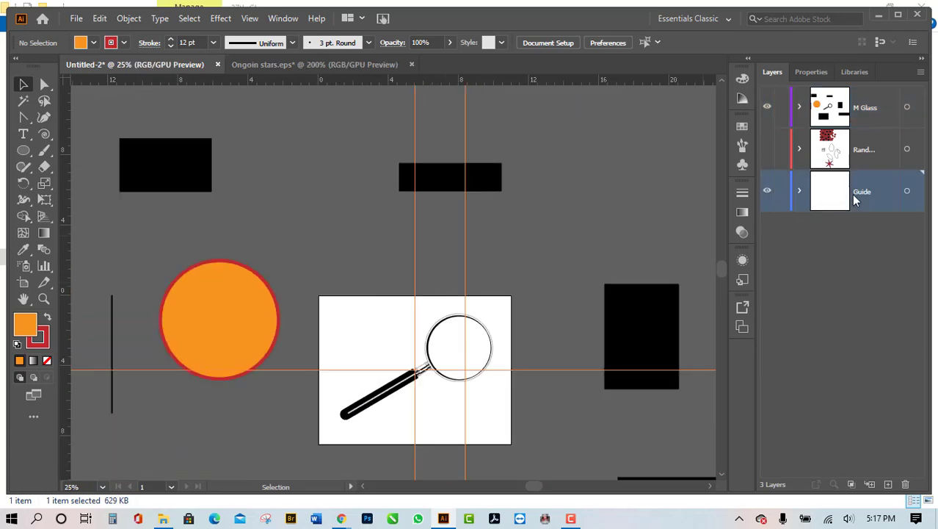
click(783, 192)
click(764, 189)
click(766, 192)
click(765, 192)
click(766, 193)
click(765, 192)
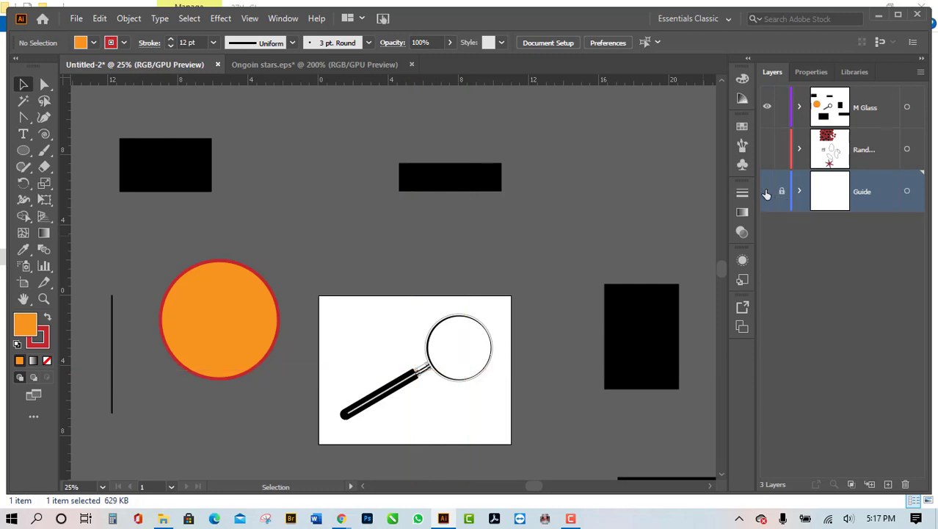
Step: Toggle the locked Guide layer's visibility until its guides are shown over the artwork
click(766, 192)
click(765, 193)
click(766, 193)
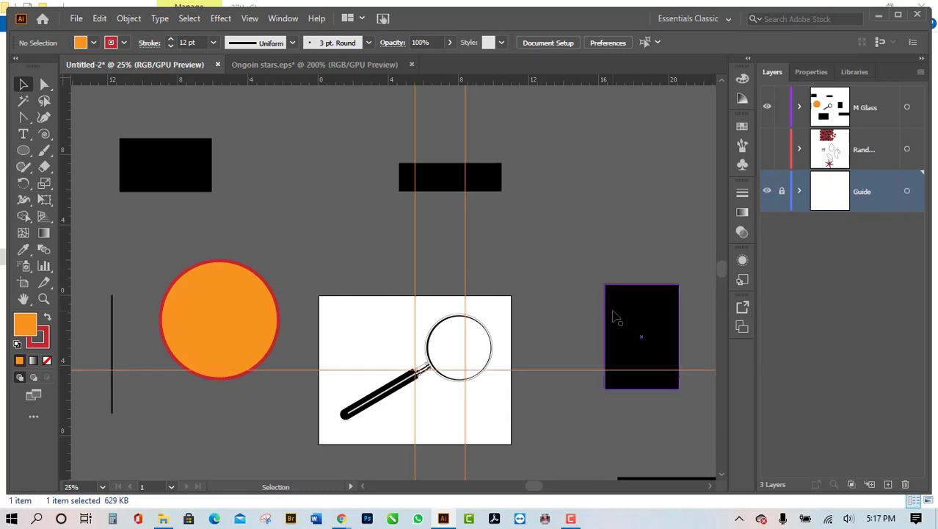
Step: Unlock the Guide layer and inspect the available commands on the second vertical guide, dismissing them without choosing any
scroll(477, 306, up, 3)
scroll(476, 308, up, 3)
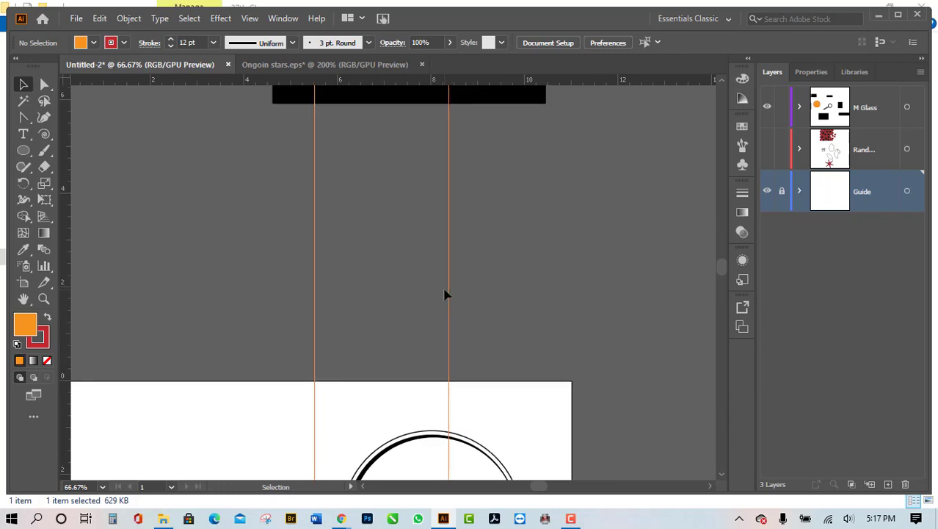
click(783, 192)
right_click(449, 259)
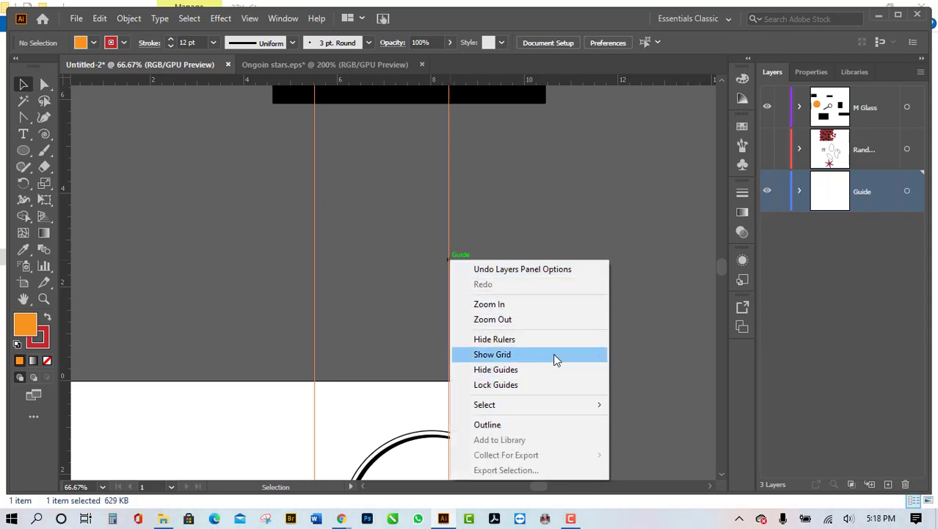
click(535, 221)
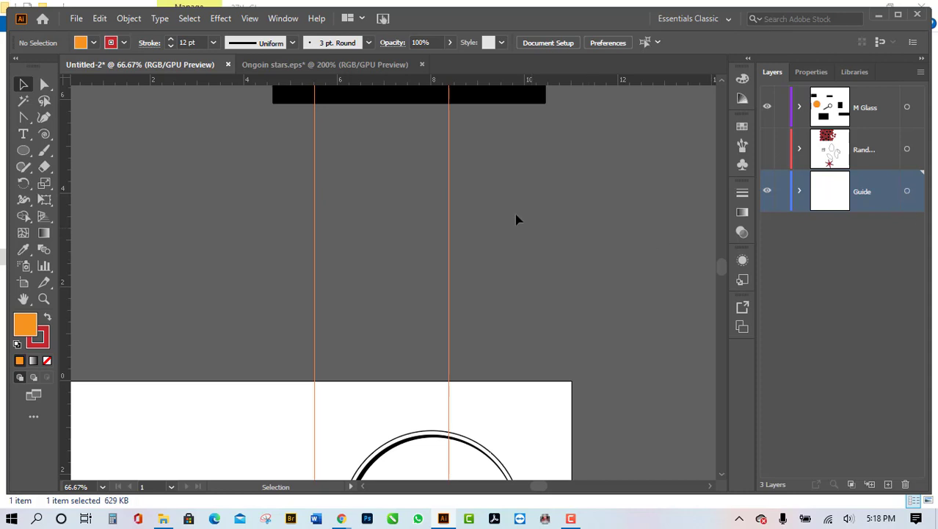
Step: Lock the Guide layer again and toggle its visibility several times, leaving the guides shown
click(782, 192)
click(768, 192)
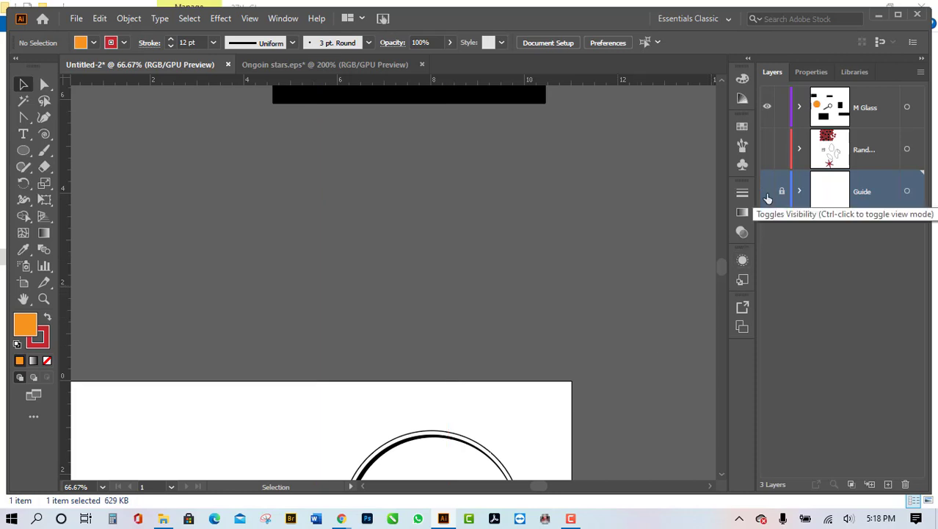
click(767, 193)
click(767, 192)
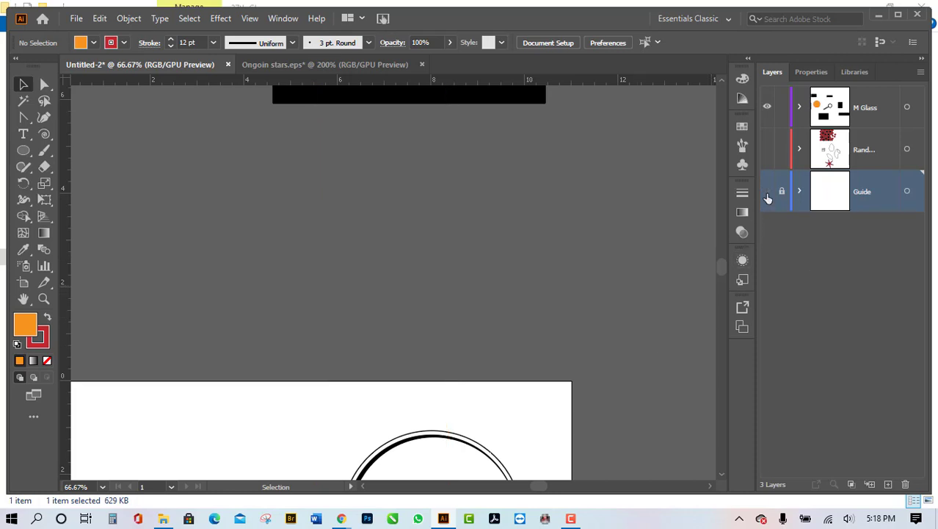
click(767, 192)
click(768, 192)
click(767, 192)
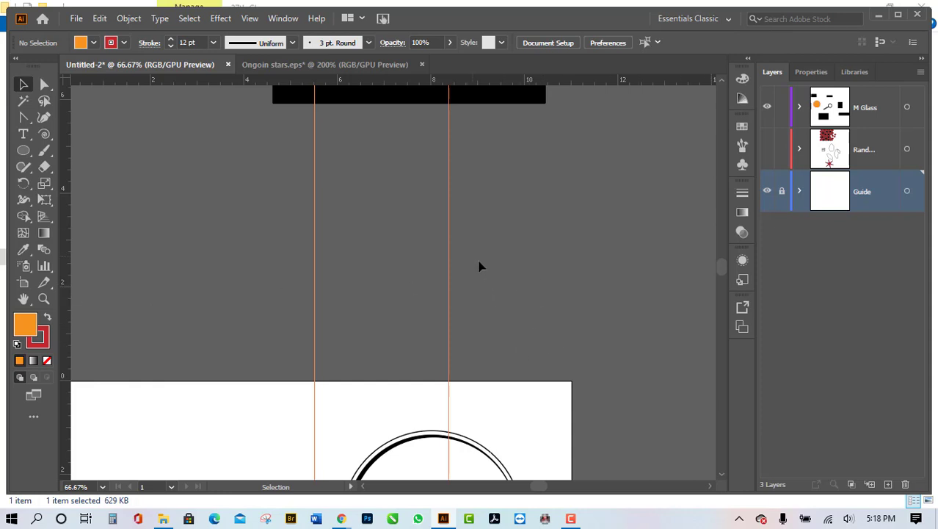
Step: Delete the orange circle, the vertical line and the black rectangle beside and above it, all to the left of the artboard
scroll(481, 269, down, 3)
scroll(489, 288, down, 2)
scroll(330, 384, up, 1)
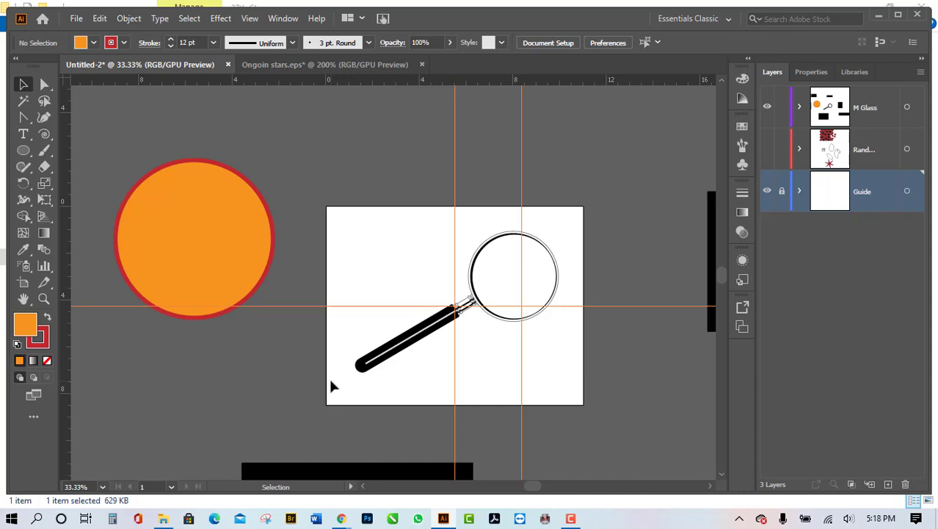
scroll(374, 379, down, 3)
scroll(359, 389, down, 1)
scroll(286, 371, up, 1)
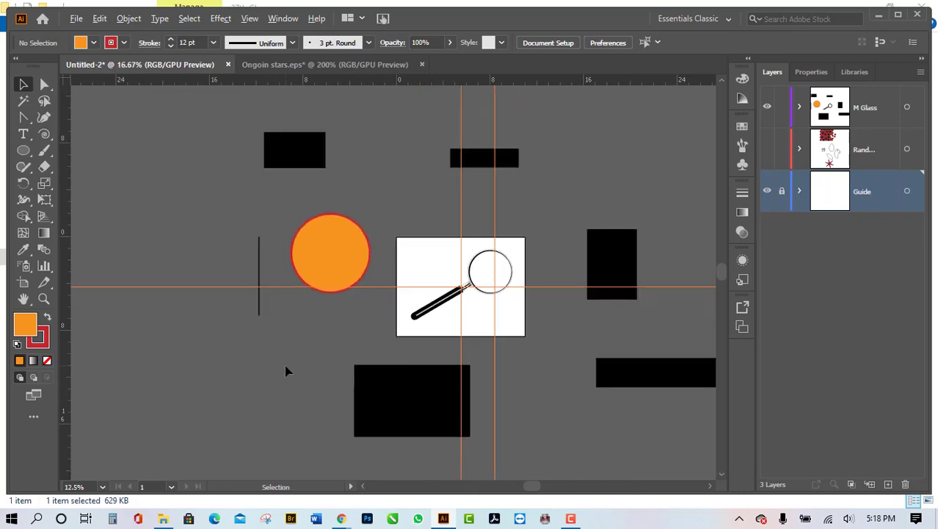
scroll(287, 371, up, 1)
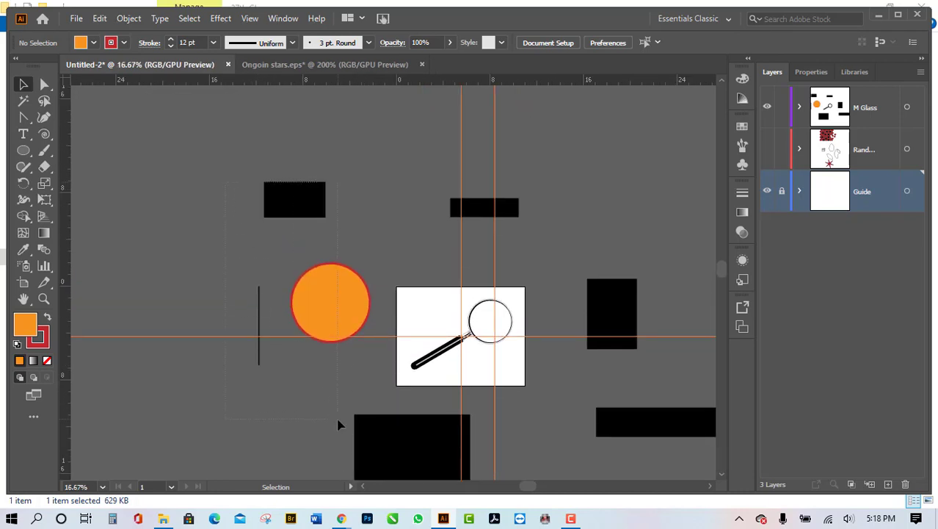
drag(339, 424, 338, 424)
key(Delete)
scroll(360, 426, down, 2)
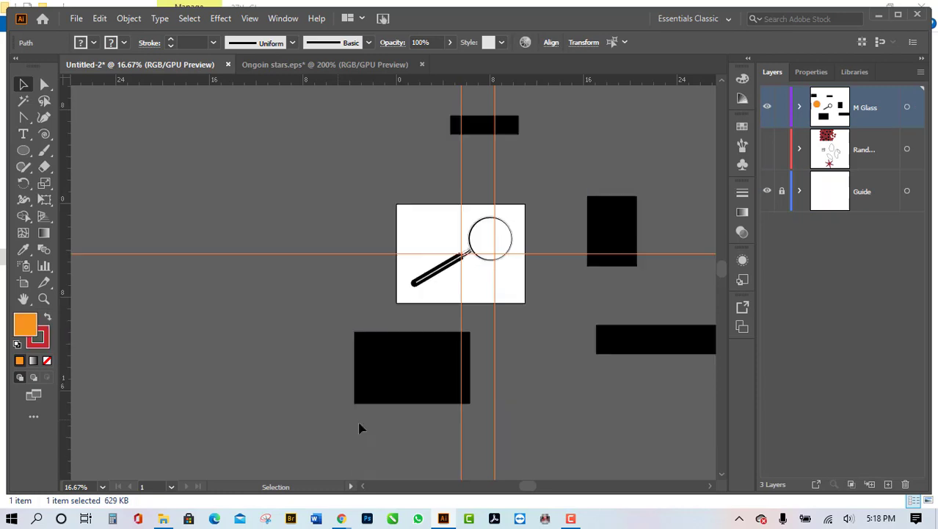
Step: Delete the remaining black rectangles below, to the right of and above the artboard, keeping only the magnifying glass
drag(299, 376, 458, 447)
key(Delete)
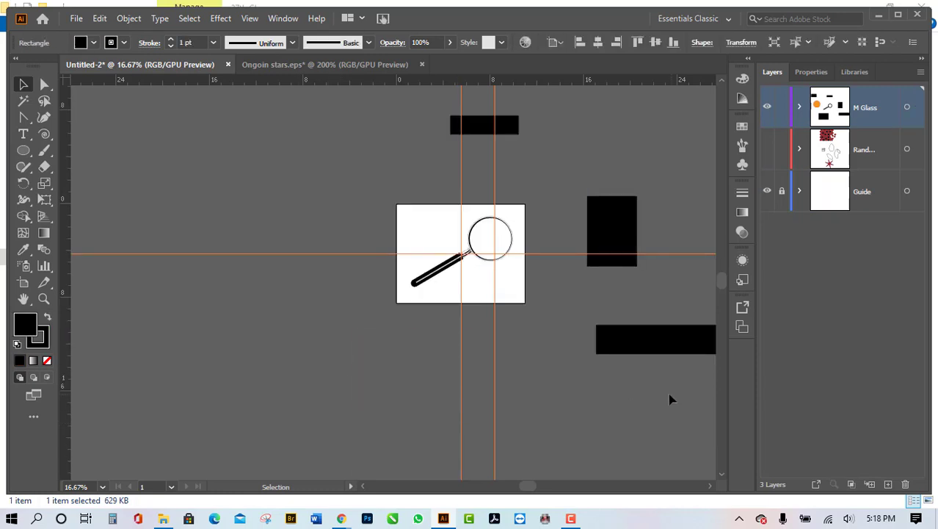
drag(636, 261, 599, 334)
scroll(599, 285, up, 2)
key(Delete)
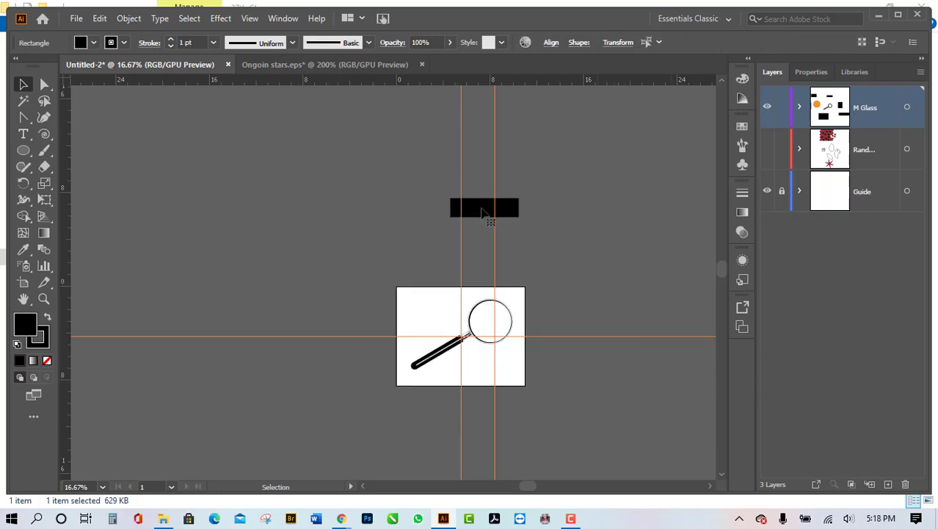
key(ctrl+a)
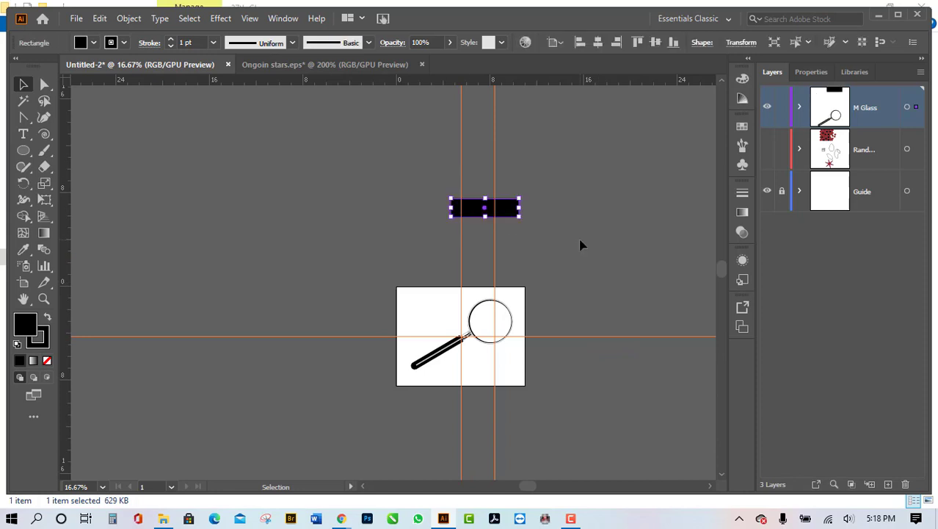
key(Delete)
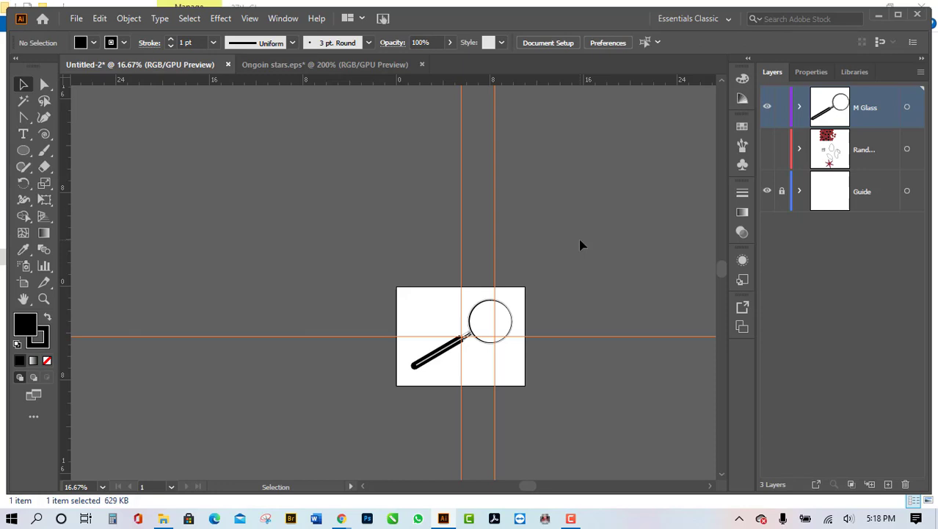
Step: Switch to Chrome and browse the Google image results for "logo" for a practice logo
click(342, 518)
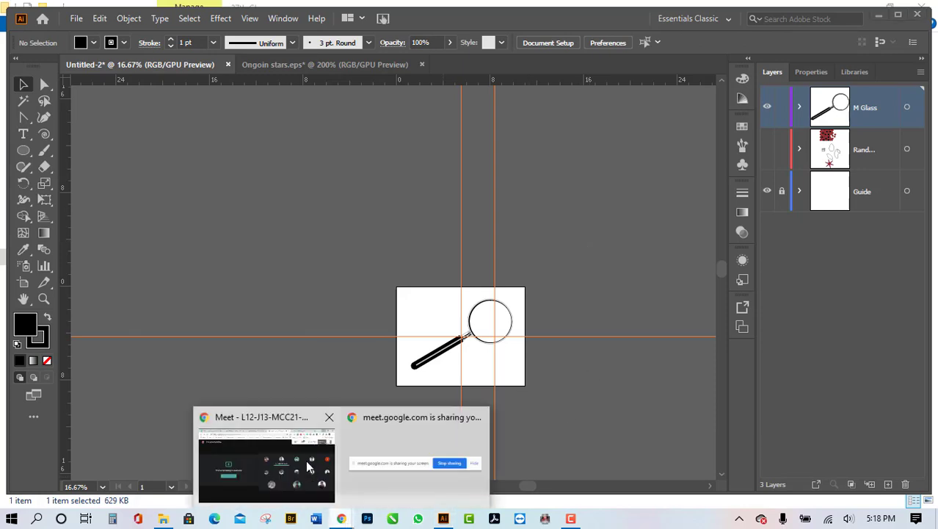
click(250, 459)
click(689, 11)
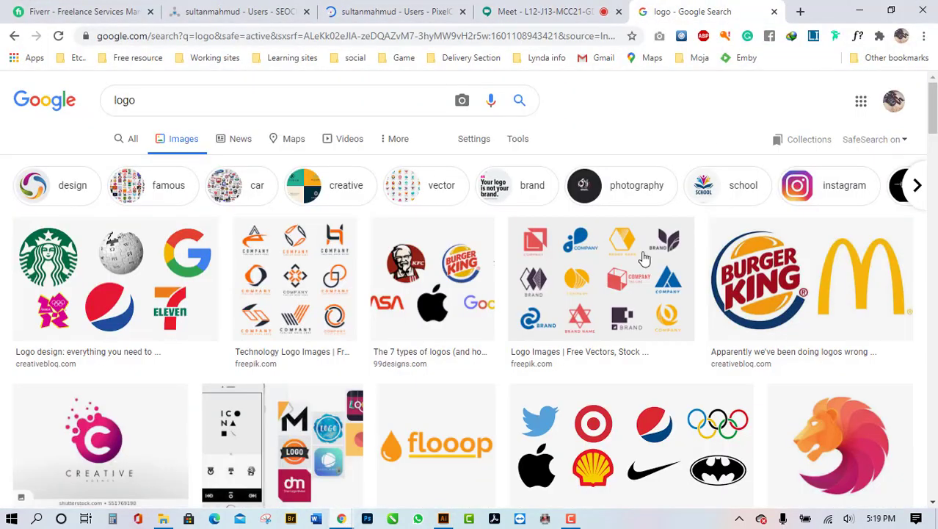
scroll(785, 330, down, 4)
scroll(786, 331, down, 12)
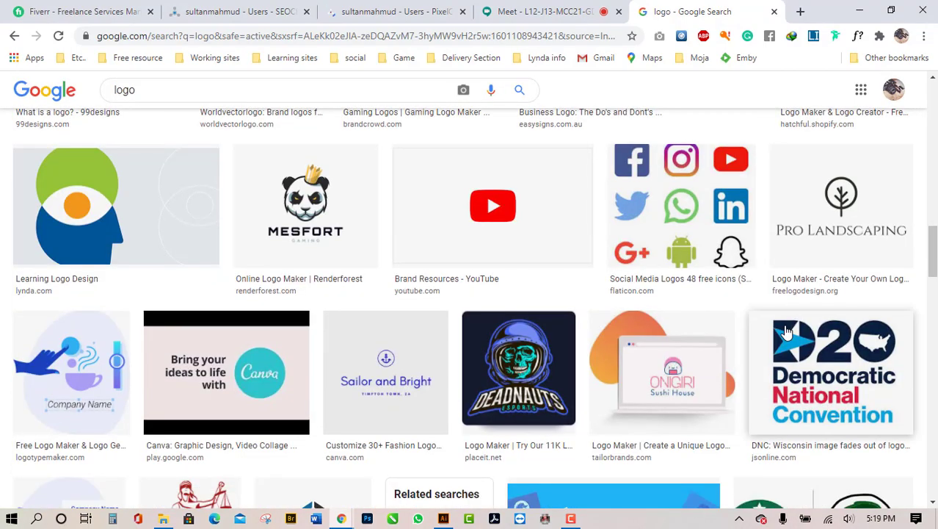
scroll(786, 331, up, 2)
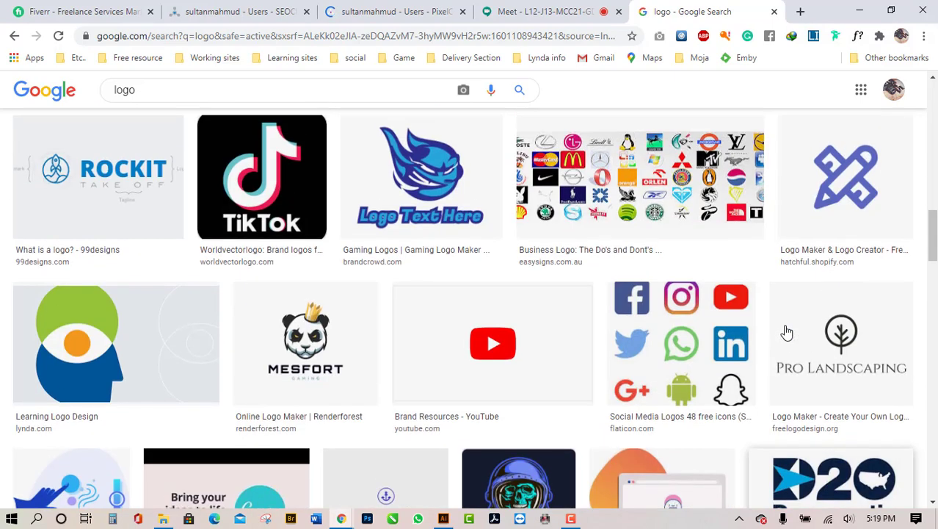
Step: Open the preview of the Learning Logo Design image from lynda.com and look over its related images
click(126, 363)
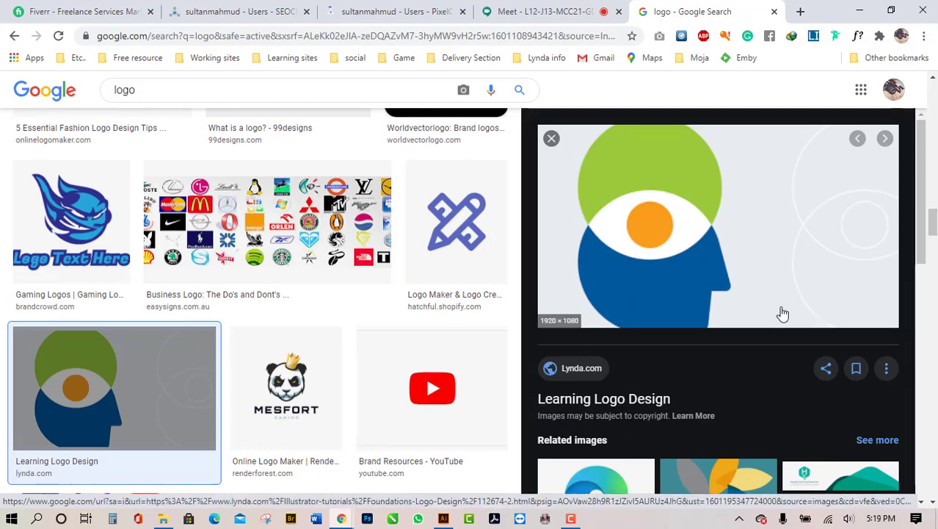
scroll(794, 331, up, 2)
scroll(794, 335, down, 5)
scroll(769, 405, down, 3)
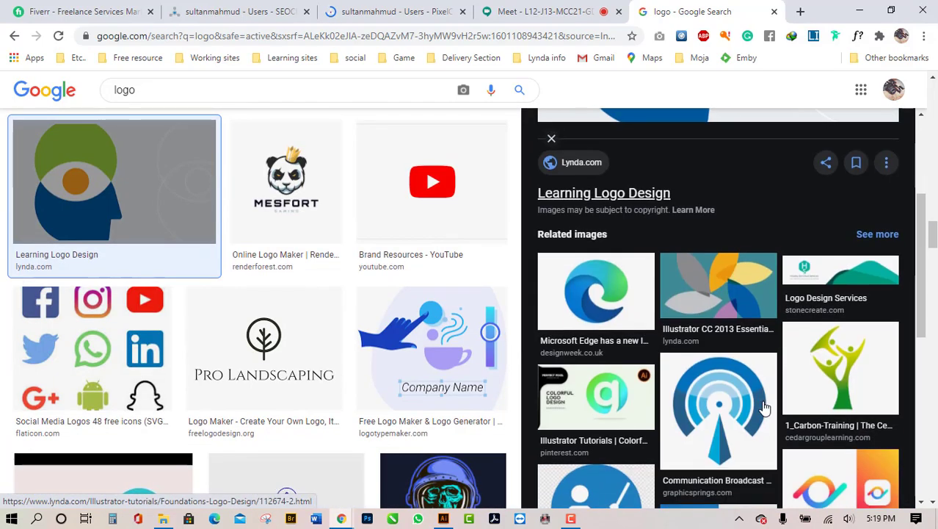
scroll(767, 408, up, 3)
Step: Save the previewed head-and-eye logo image as a JPEG in the 27th Class folder inside LEDP, keeping the suggested file name
right_click(776, 230)
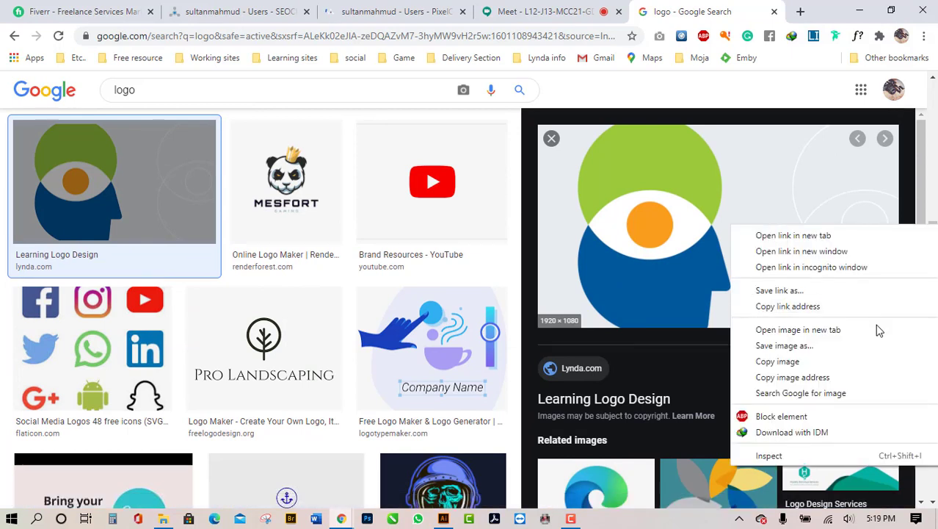
click(837, 349)
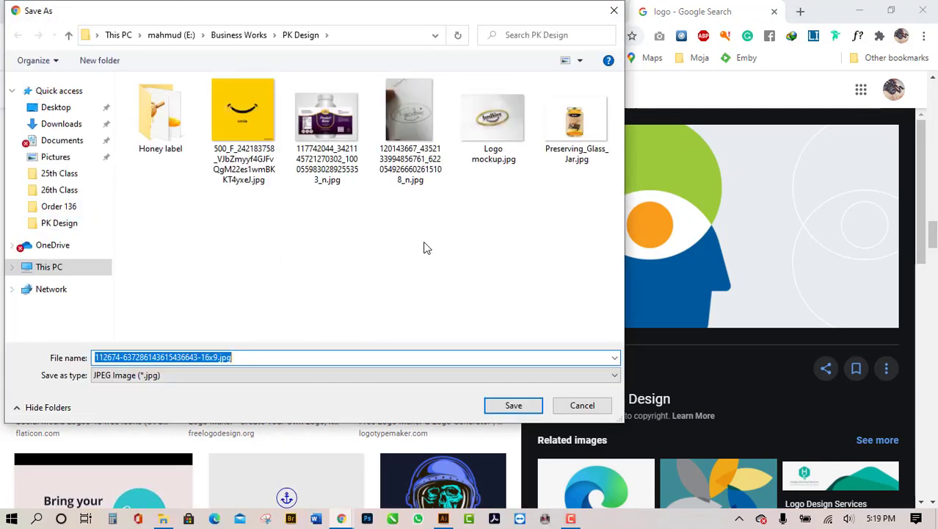
click(73, 212)
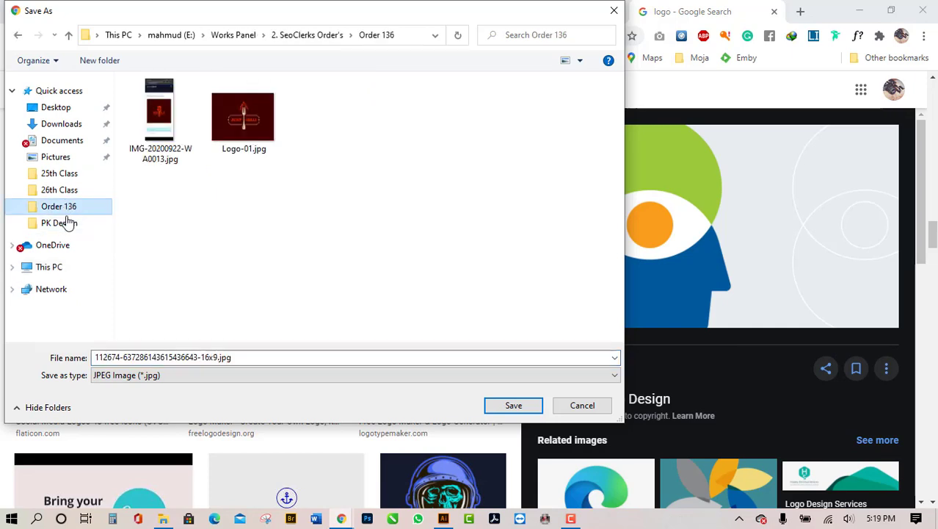
click(64, 272)
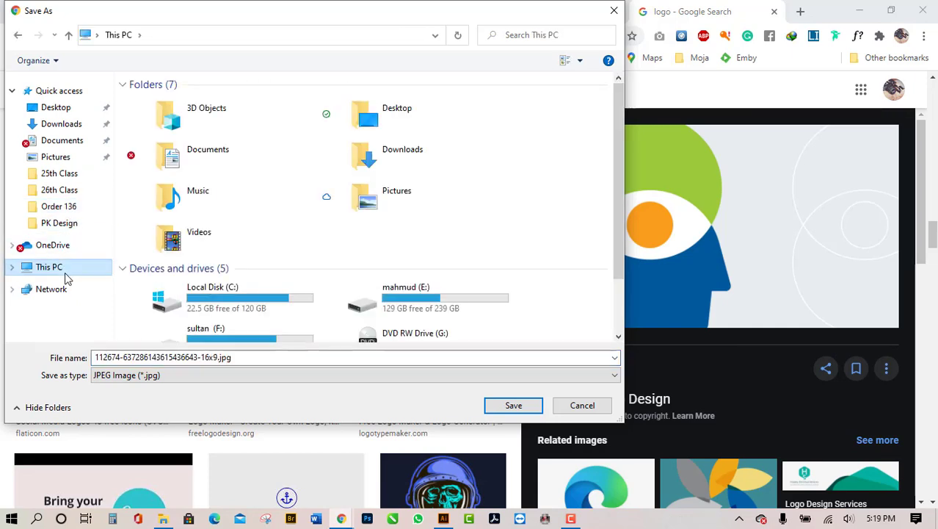
click(74, 191)
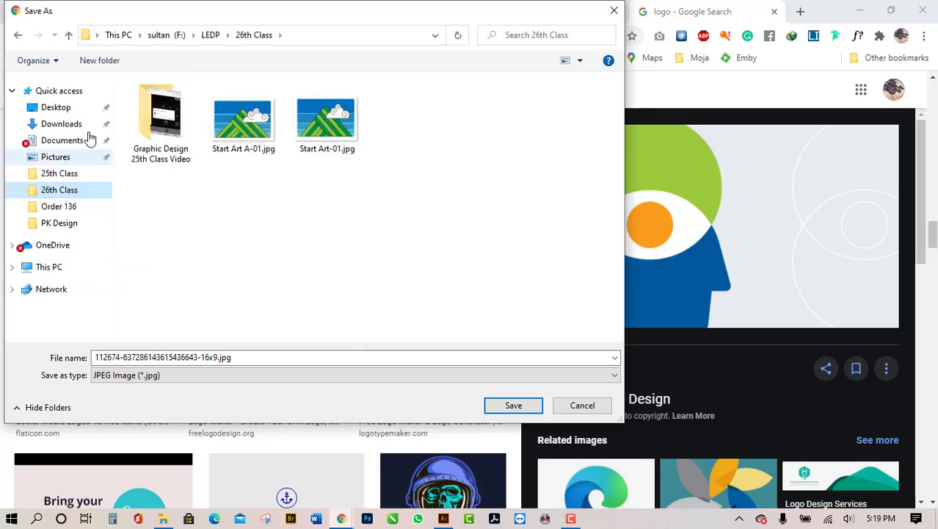
click(68, 35)
scroll(378, 273, down, 3)
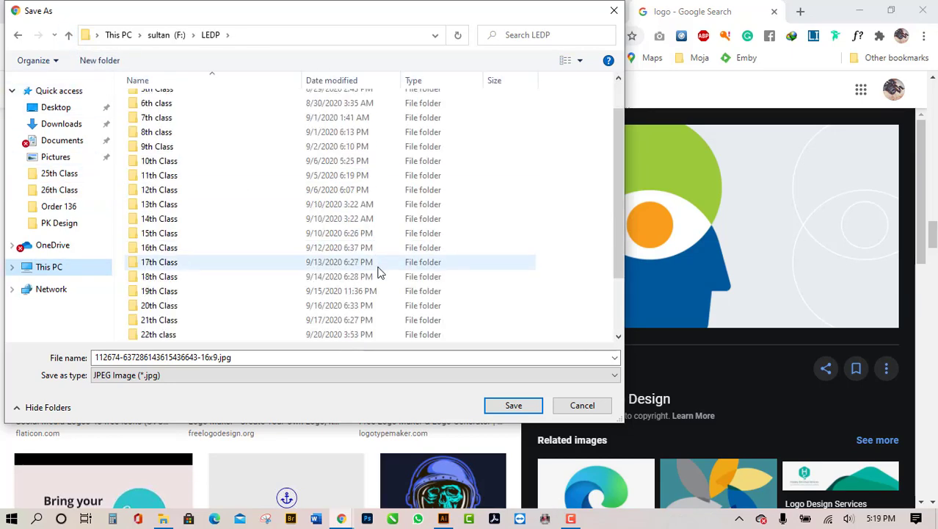
double_click(304, 338)
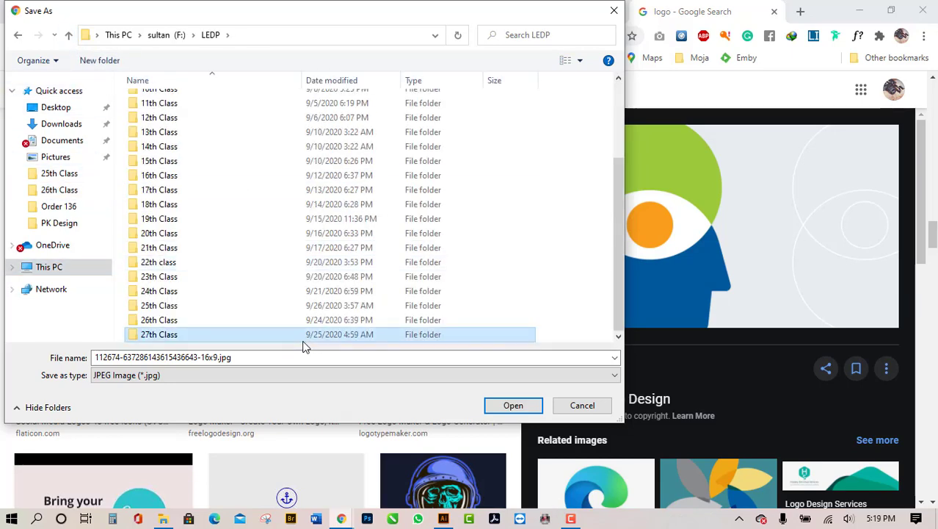
click(518, 407)
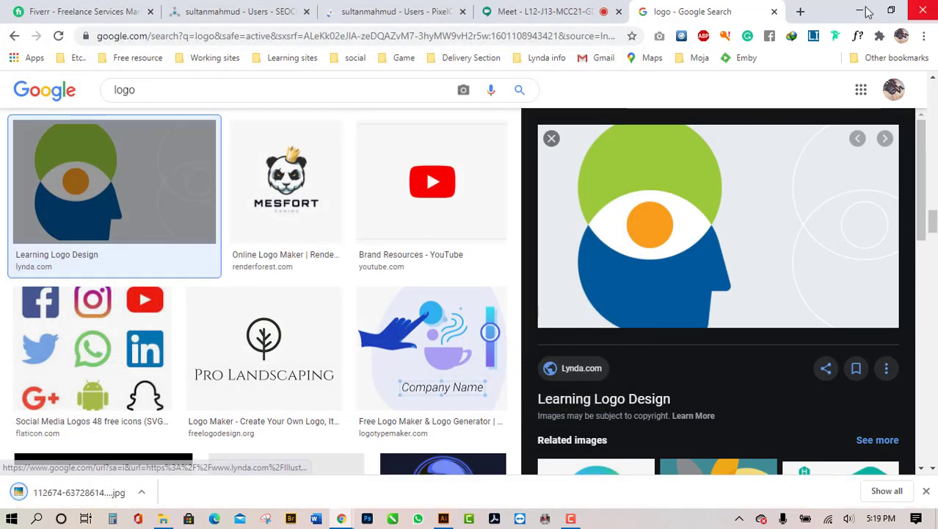
Step: Switch to the 27th Class folder in File Explorer and display its files as large icons
click(859, 10)
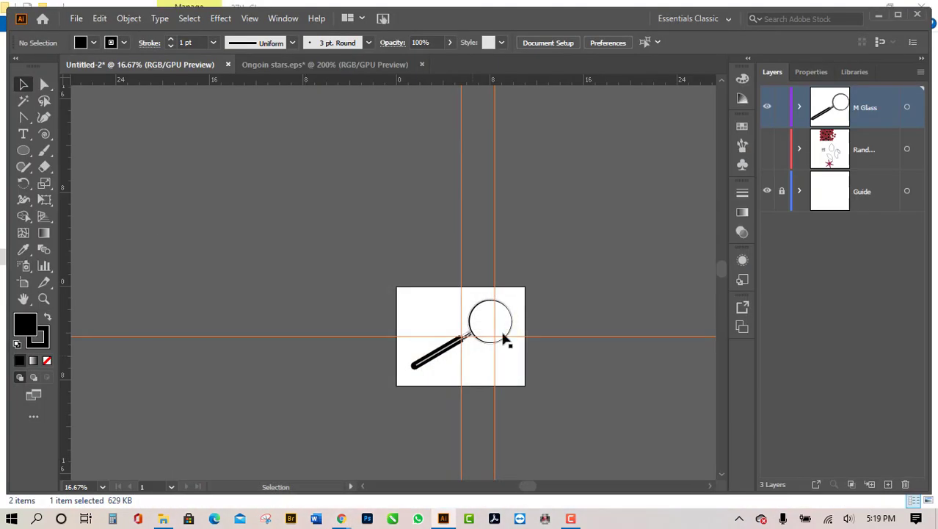
click(164, 519)
click(287, 293)
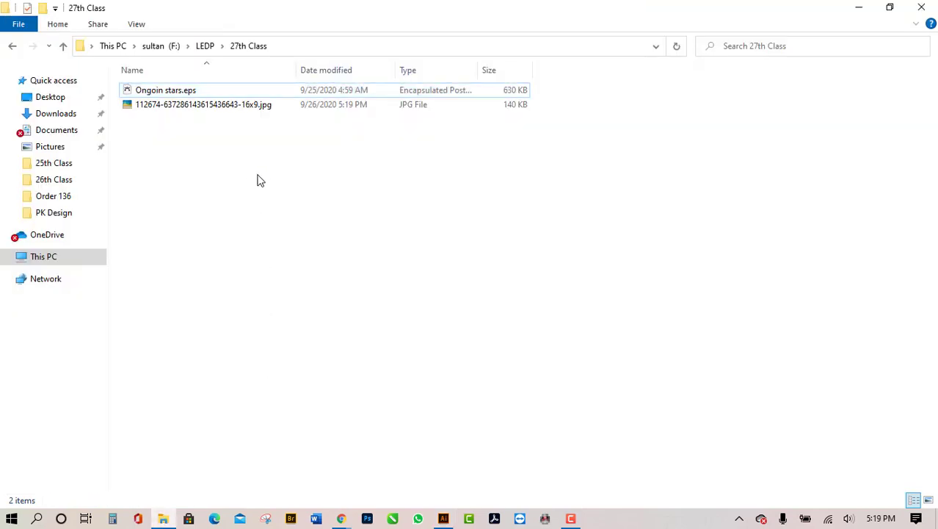
right_click(201, 214)
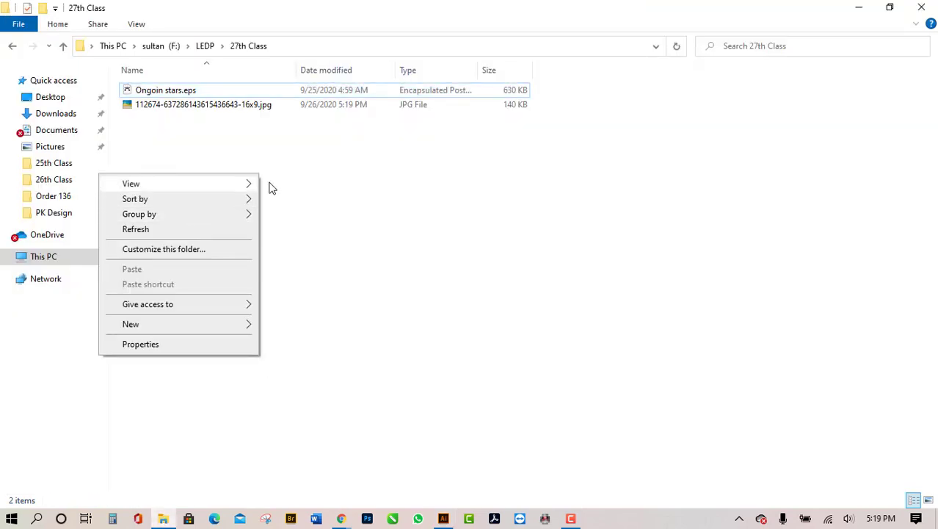
mouse_move(271, 188)
click(291, 199)
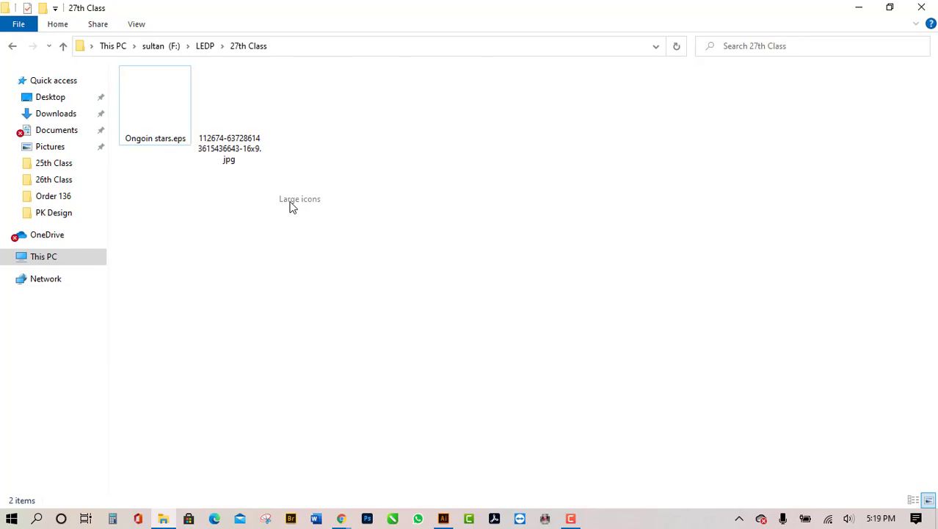
Step: Open the downloaded logo JPG in the image viewer to examine its shapes, and close the viewer
click(233, 144)
double_click(233, 144)
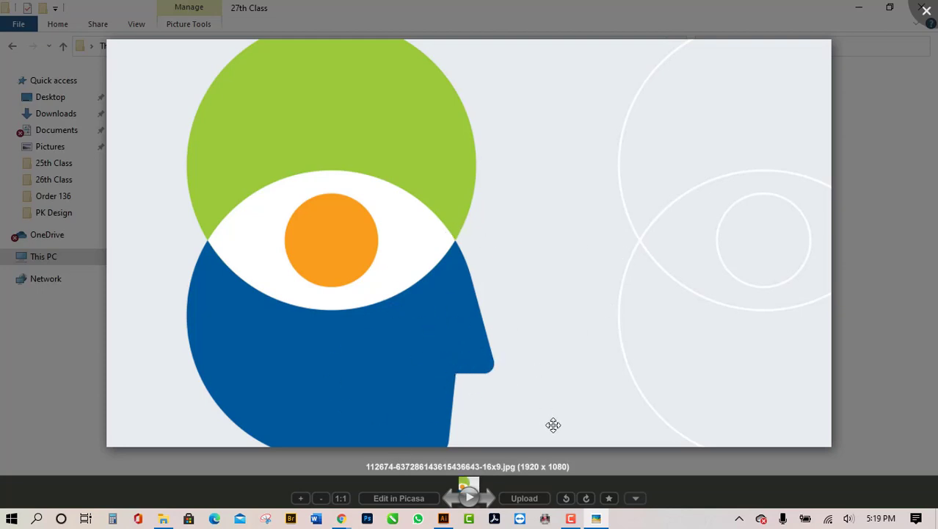
click(925, 16)
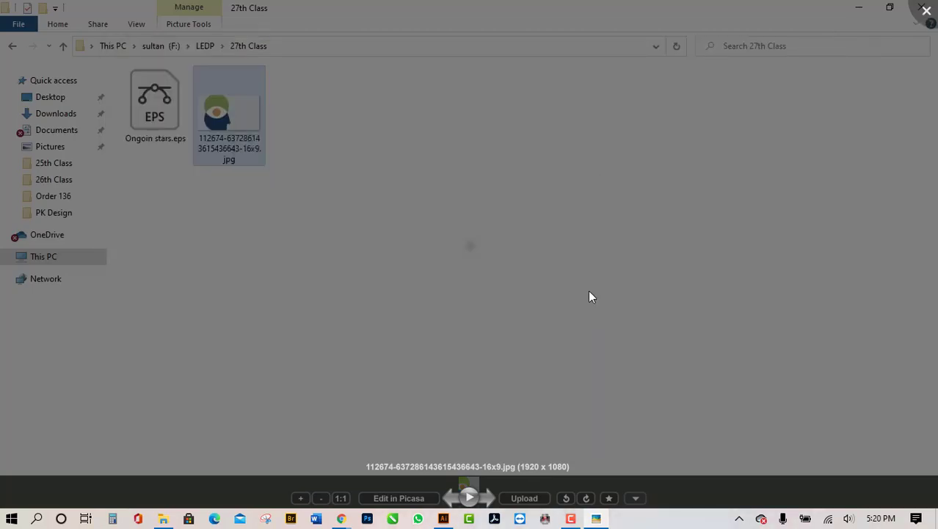
Step: Switch to the Untitled-2 document in Illustrator and hide the M Glass layer
click(444, 519)
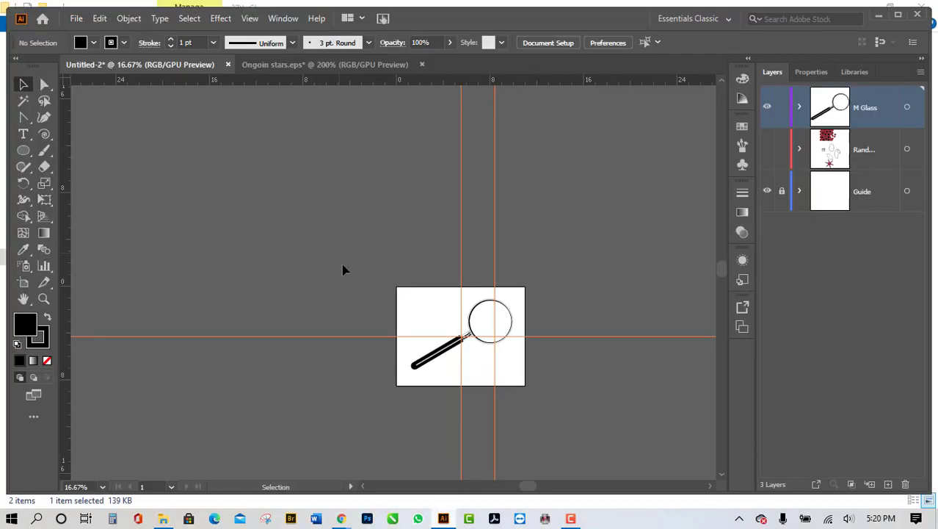
scroll(478, 283, down, 3)
scroll(488, 317, up, 5)
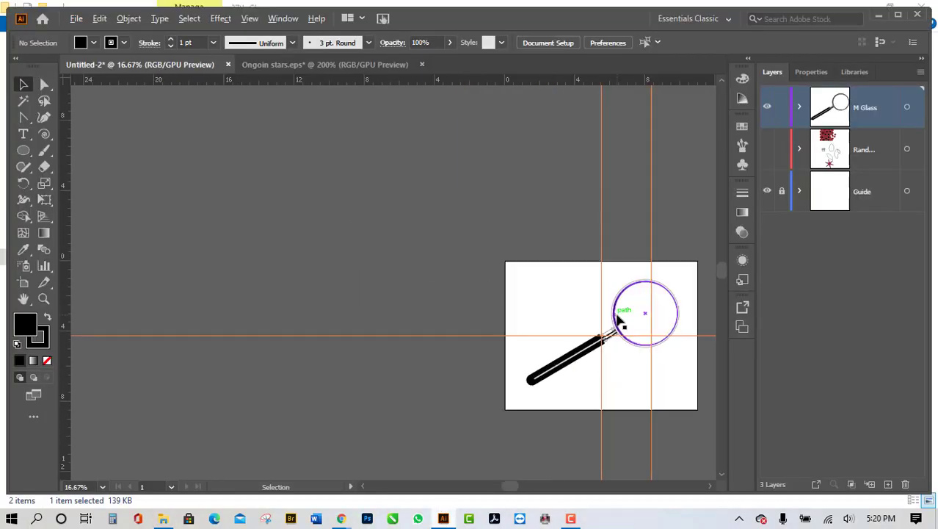
scroll(619, 321, up, 3)
scroll(184, 321, down, 4)
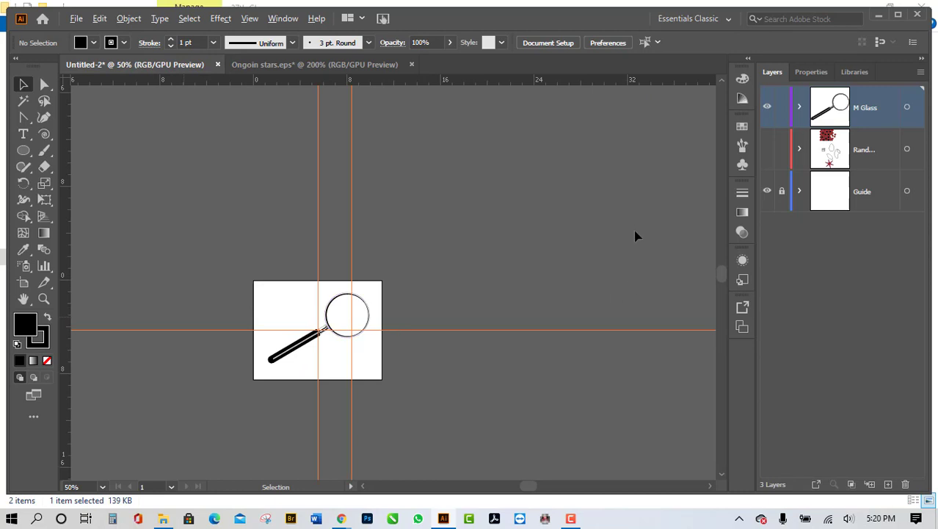
click(765, 107)
scroll(293, 324, up, 2)
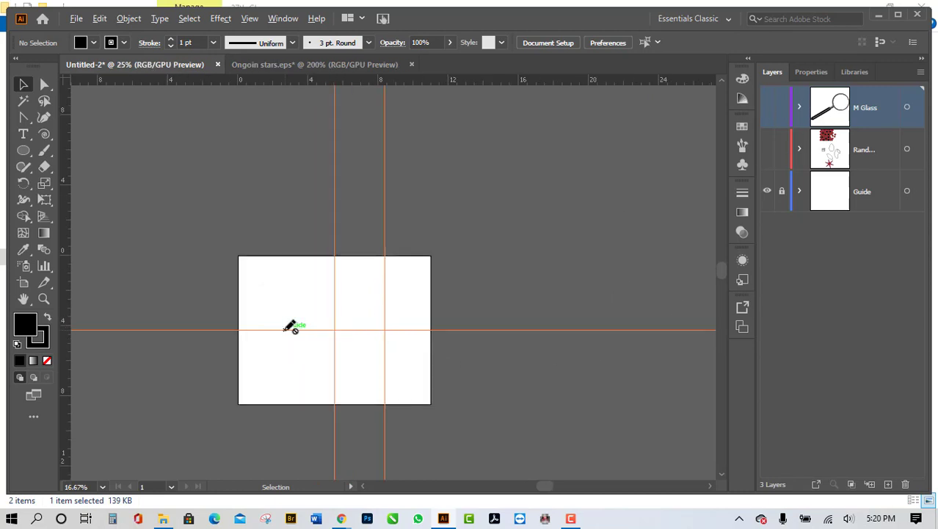
Step: Add a new layer at the top of the layer stack and make it the active layer
click(889, 481)
click(873, 147)
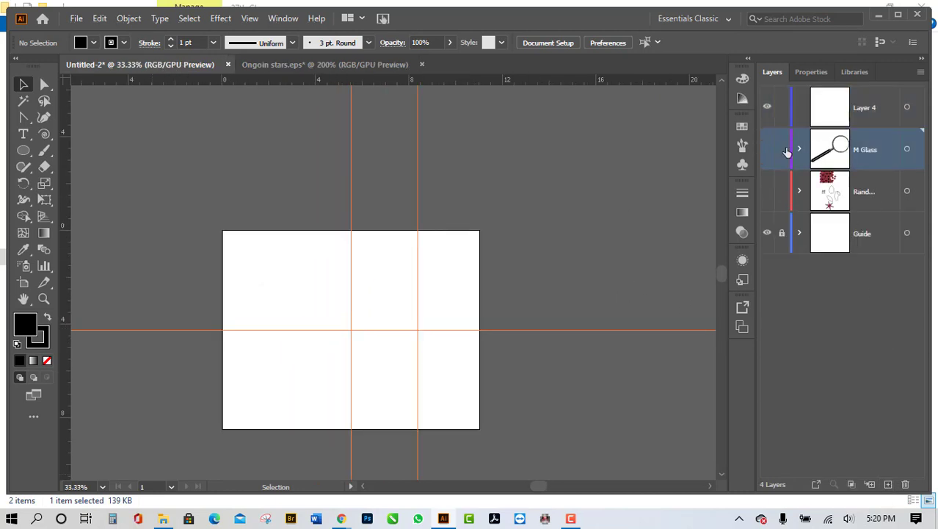
click(850, 109)
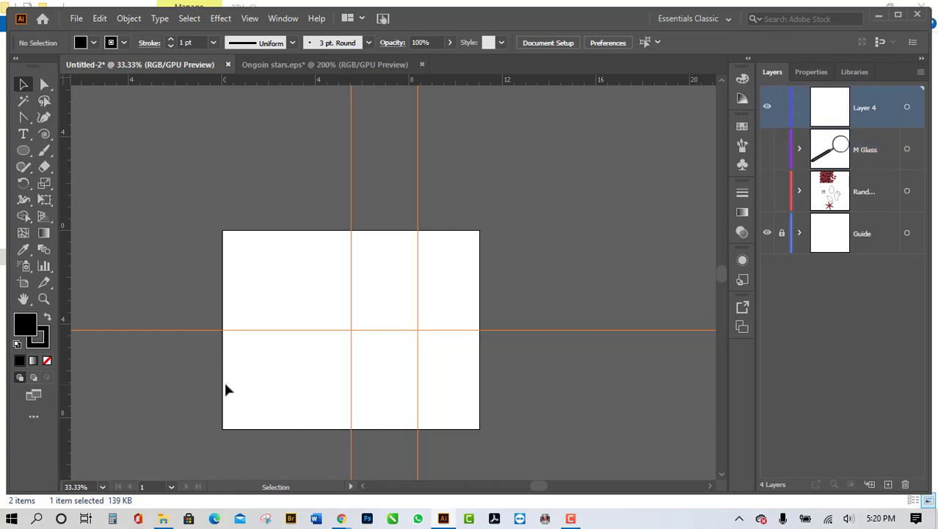
Step: Draw a black circle about 3.67 in across in the upper-middle of the artboard with the Ellipse tool, and deselect it
scroll(225, 380, up, 1)
scroll(224, 384, up, 1)
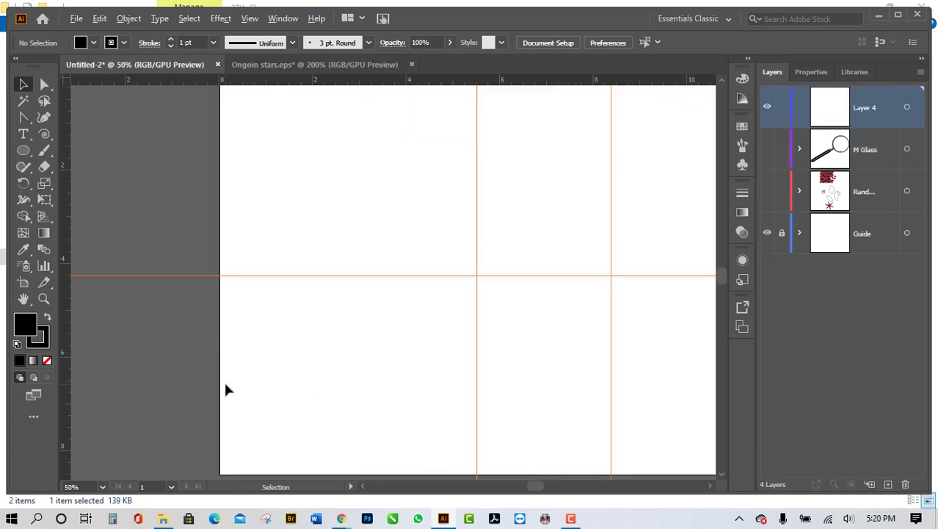
scroll(225, 385, down, 1)
scroll(343, 383, up, 1)
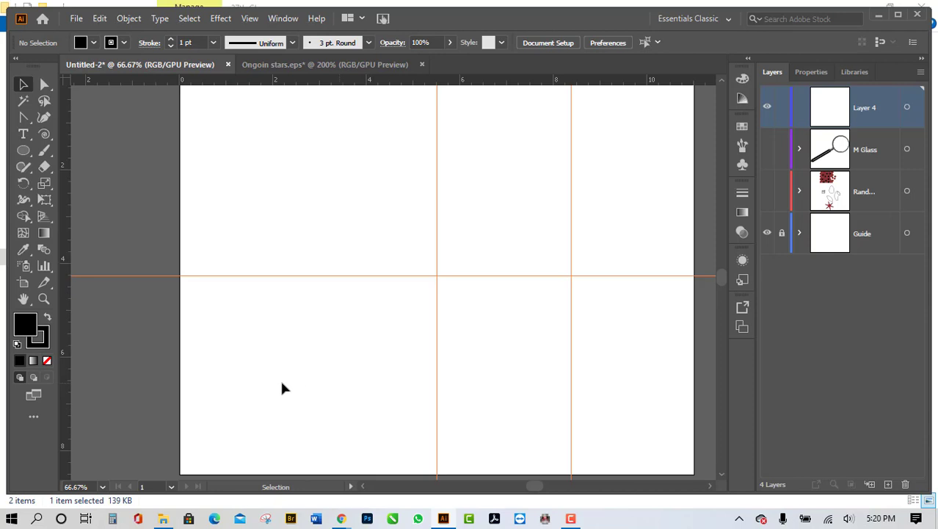
scroll(280, 381, down, 2)
scroll(398, 380, up, 1)
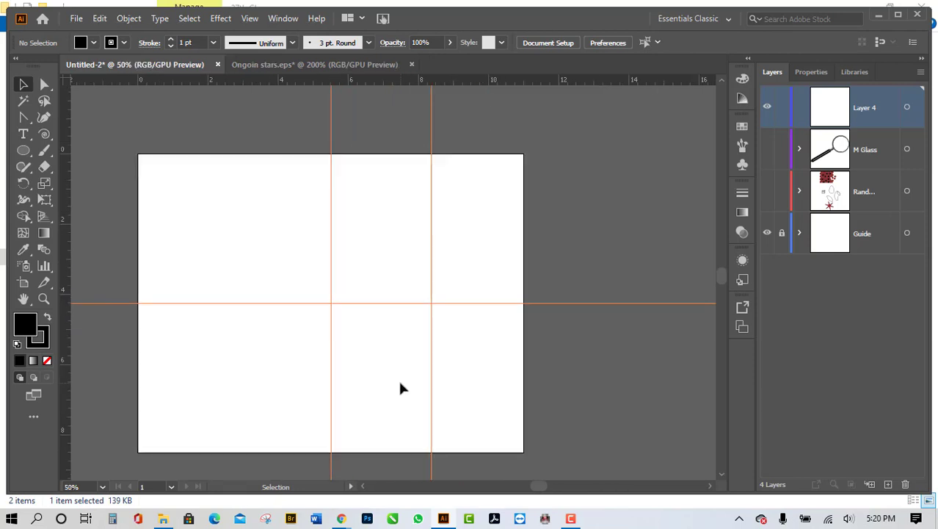
click(26, 153)
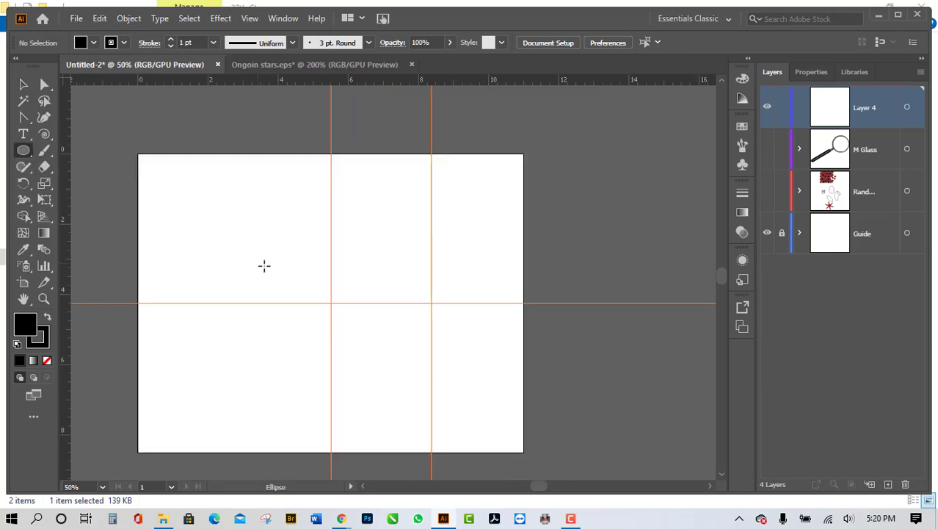
mouse_move(243, 202)
mouse_down()
mouse_move(266, 251)
mouse_move(335, 312)
mouse_move(387, 333)
mouse_move(374, 332)
mouse_up()
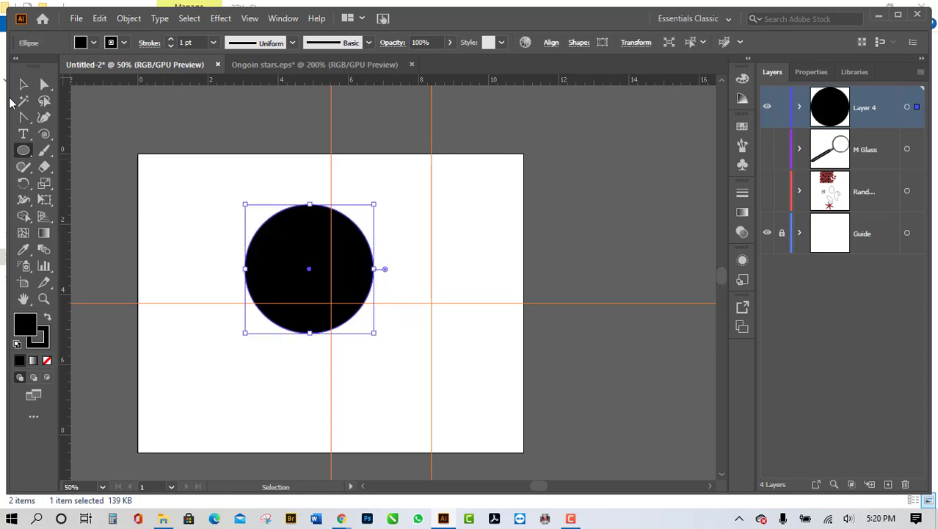
click(24, 85)
click(448, 355)
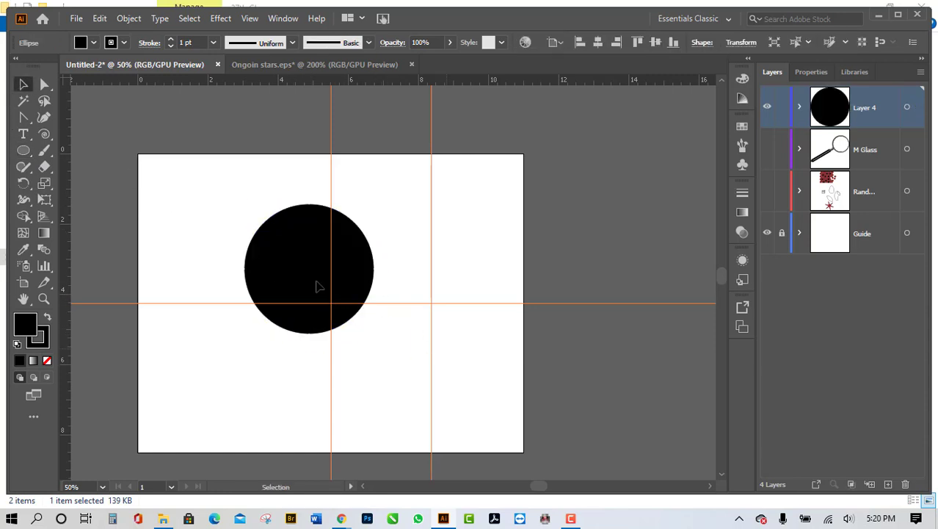
Step: Duplicate the black circle diagonally down to the right so that the copy partly overlaps the original
click(318, 288)
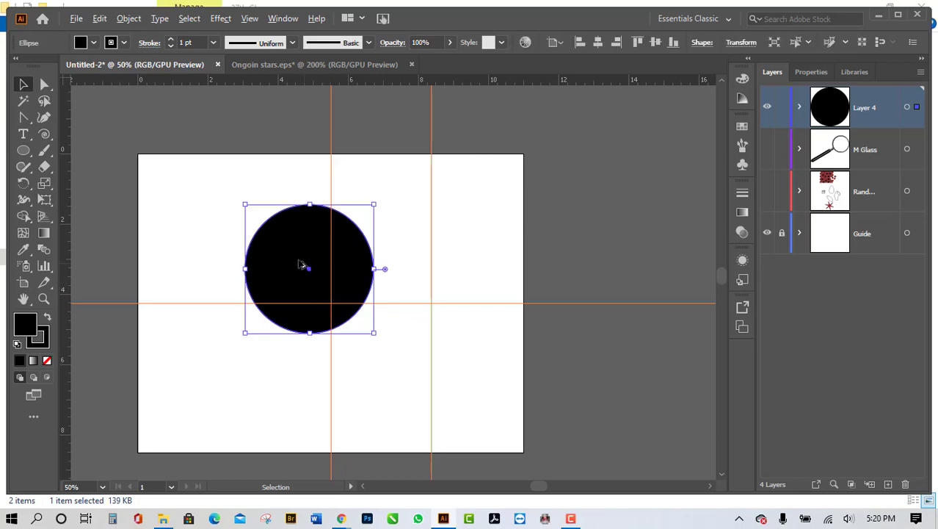
drag(301, 264, 358, 318)
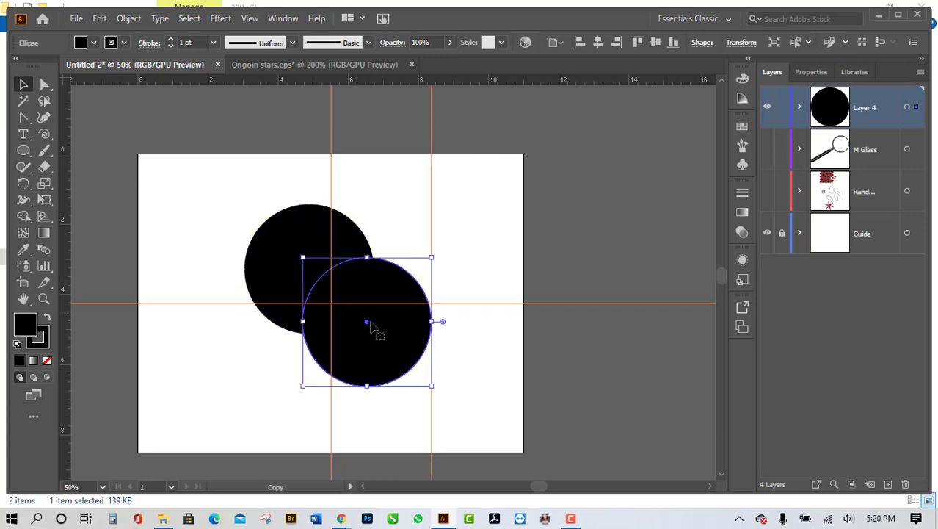
click(218, 214)
Step: Select both overlapping circles and activate the Shape Builder tool
drag(218, 214, 468, 387)
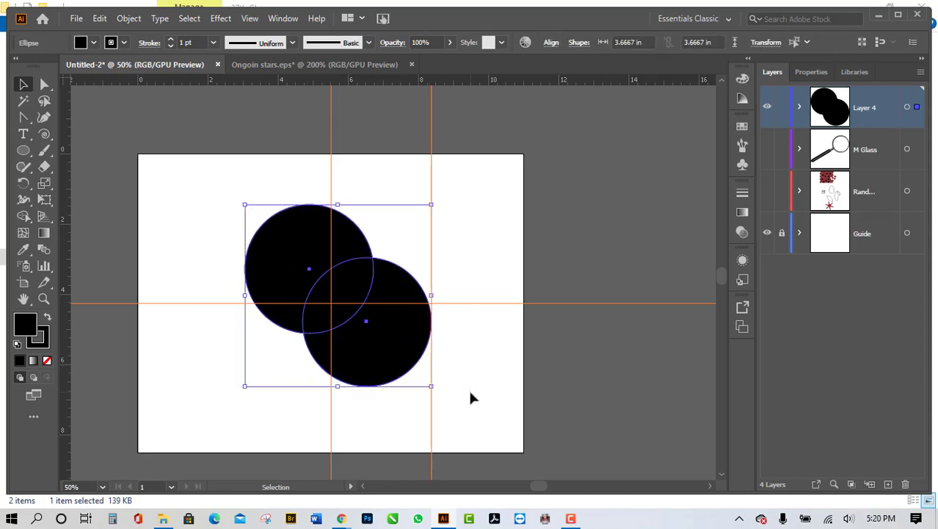
scroll(467, 387, down, 2)
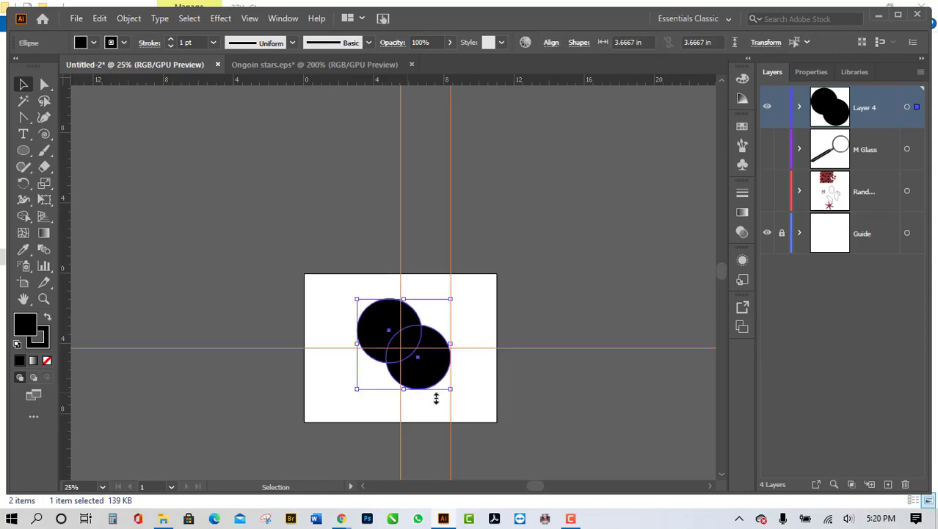
scroll(436, 397, up, 4)
scroll(420, 392, down, 2)
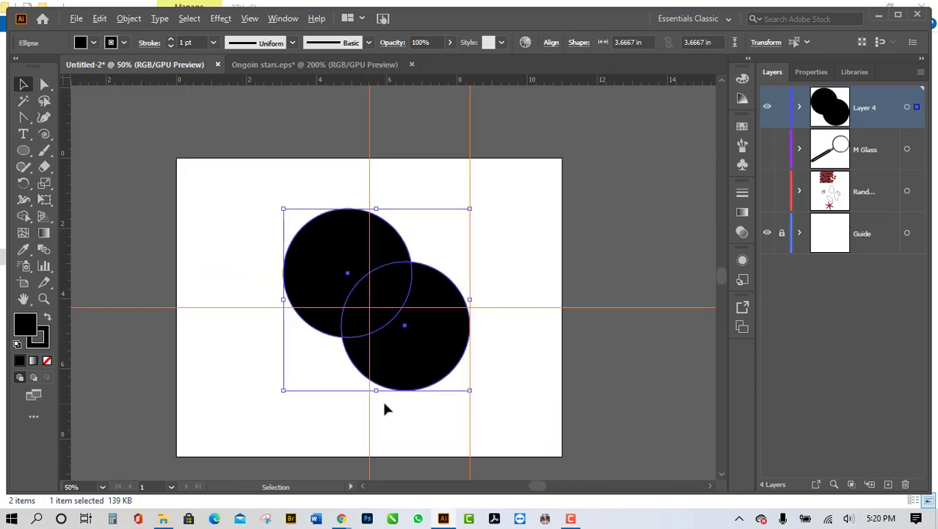
scroll(384, 409, up, 1)
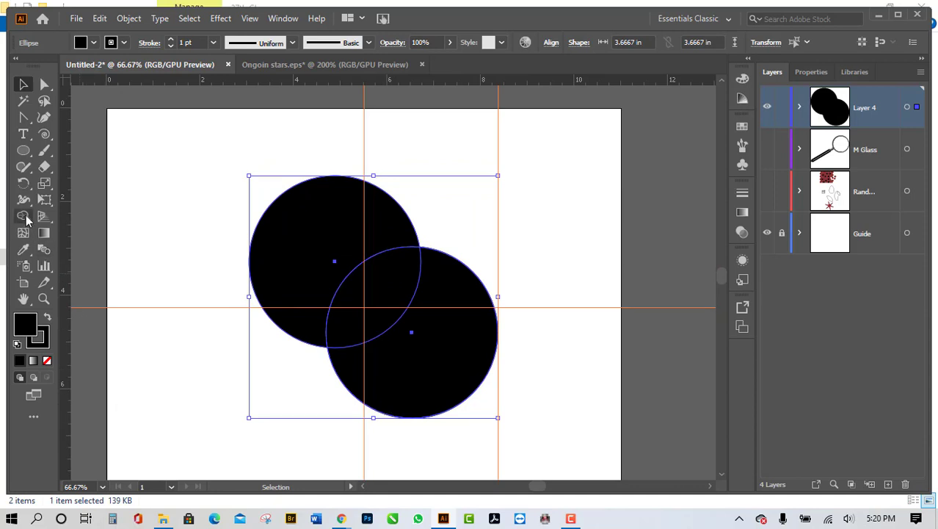
click(26, 218)
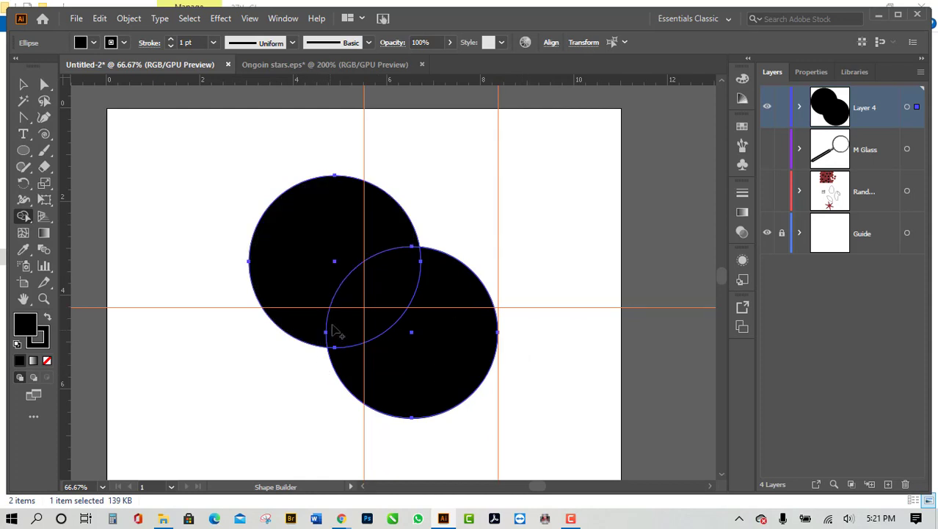
Step: Merge all regions of the two overlapping circles into one shape with the Shape Builder tool
scroll(334, 332, up, 2)
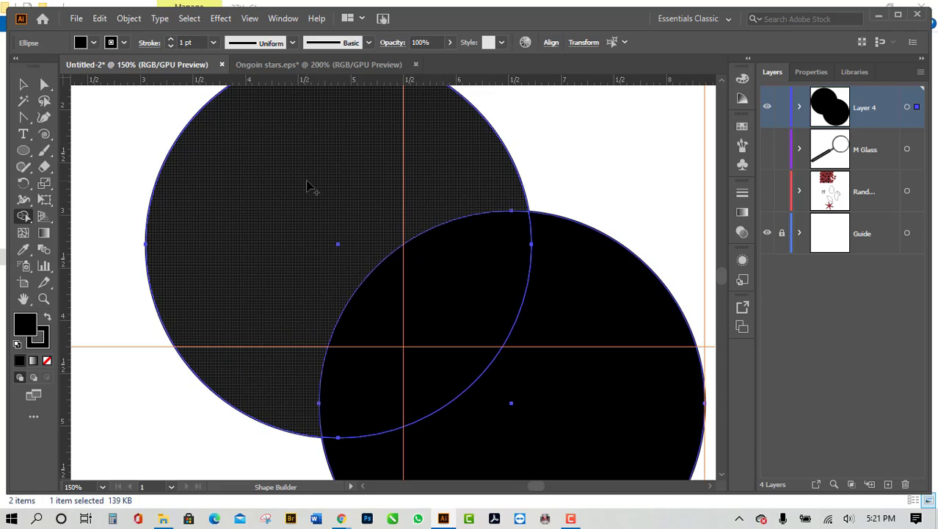
scroll(311, 187, down, 1)
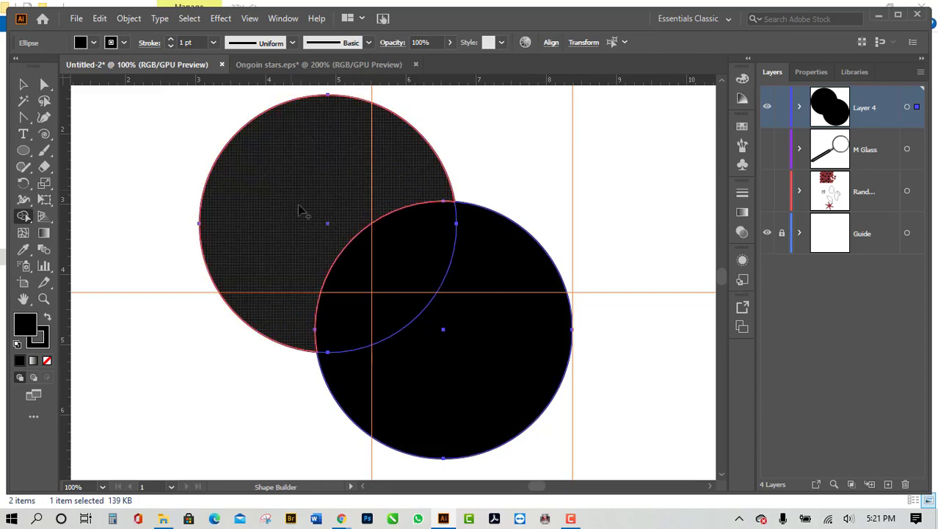
mouse_move(299, 210)
mouse_down()
mouse_move(374, 287)
mouse_move(498, 369)
mouse_up()
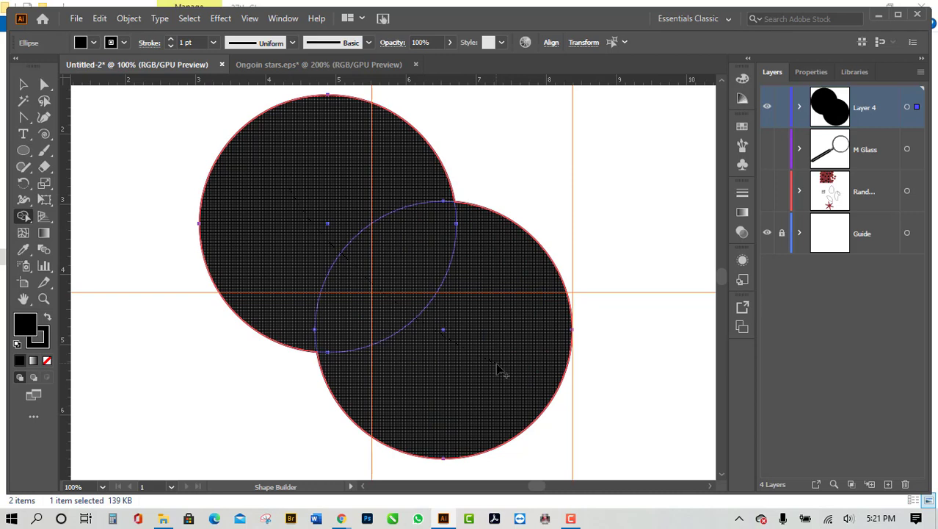
drag(498, 369, 498, 370)
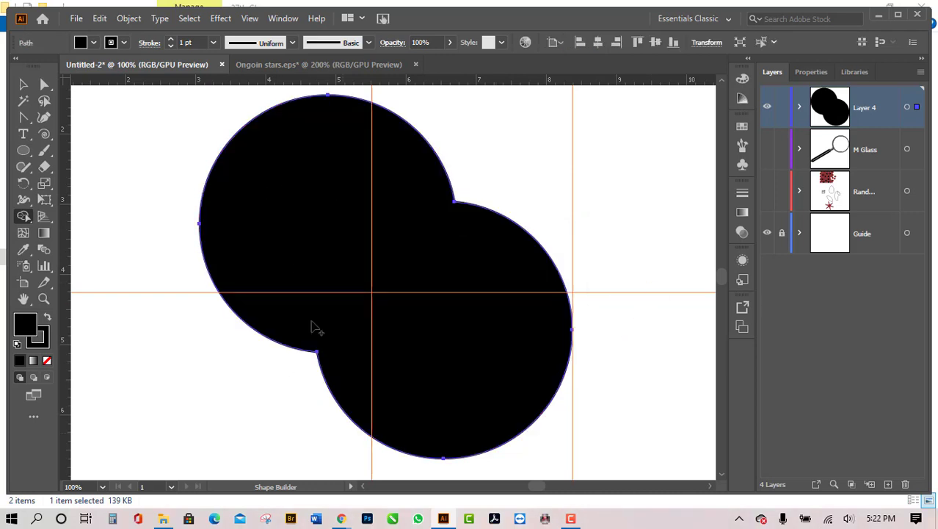
scroll(360, 455, down, 3)
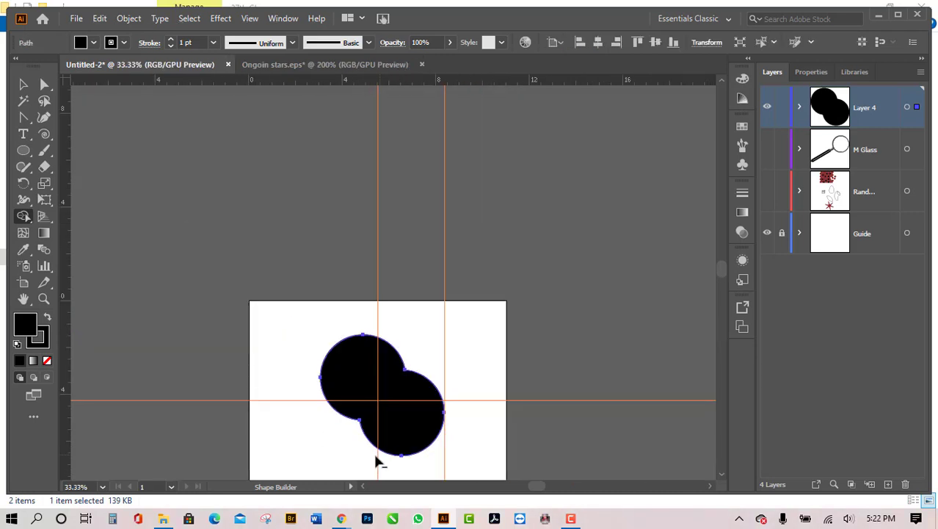
scroll(371, 440, up, 3)
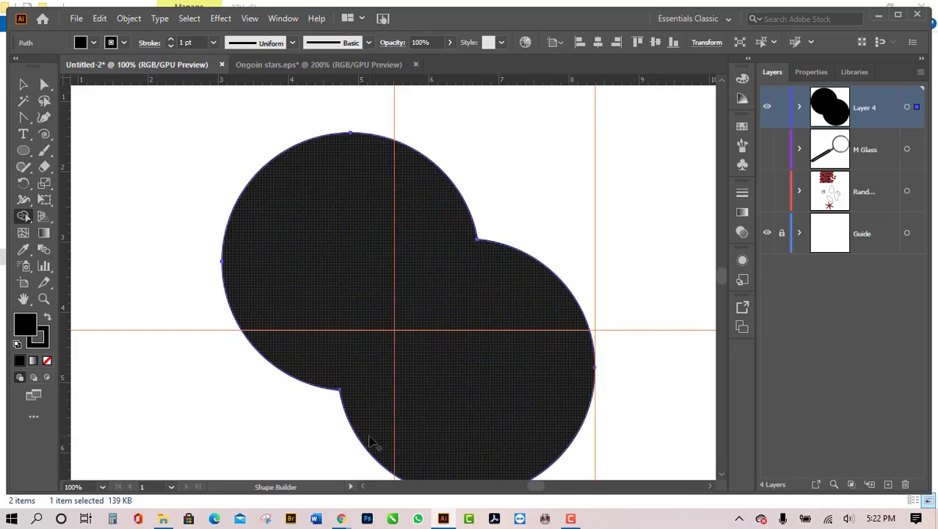
Step: Undo the Shape Builder merge of the two circles
key(ctrl+z)
key(ctrl+z)
scroll(591, 408, down, 1)
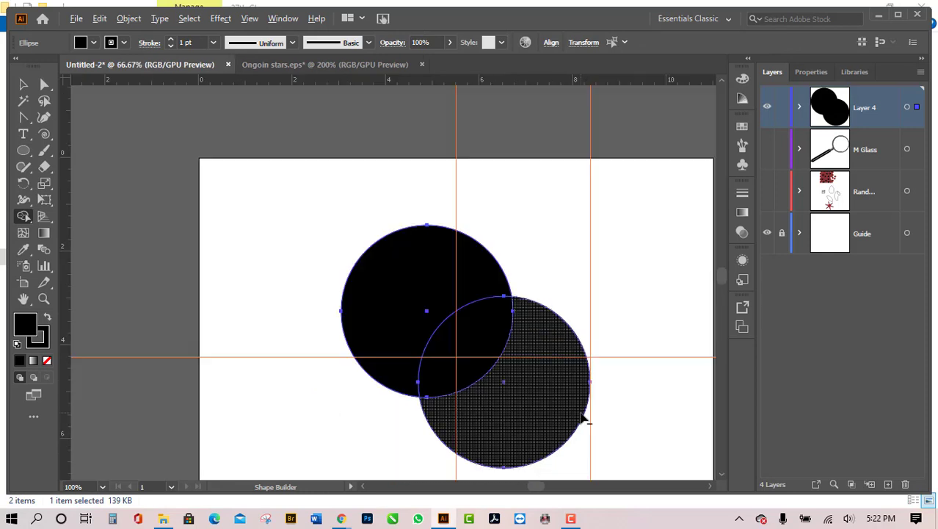
Step: Remove the lens-shaped overlap between the two circles with the Shape Builder tool, and deselect the artwork
scroll(530, 373, up, 1)
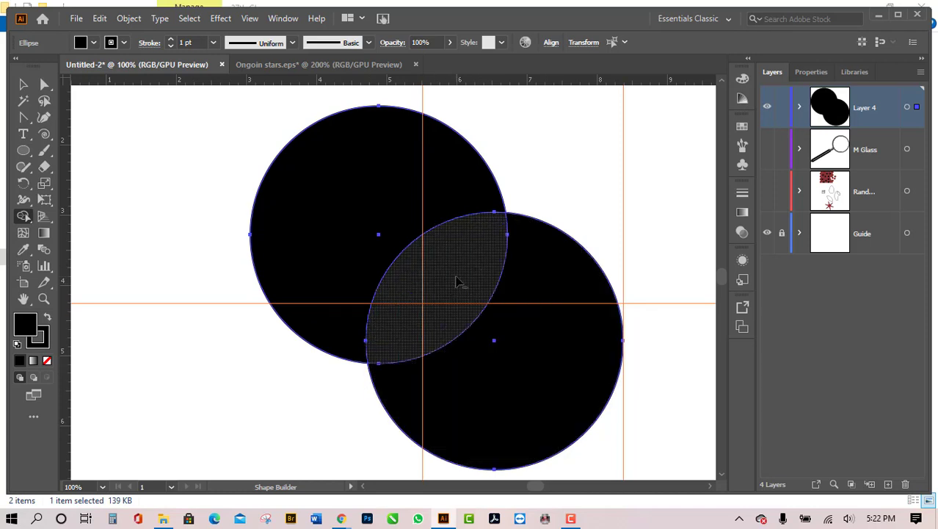
alt+click(455, 282)
scroll(350, 348, down, 3)
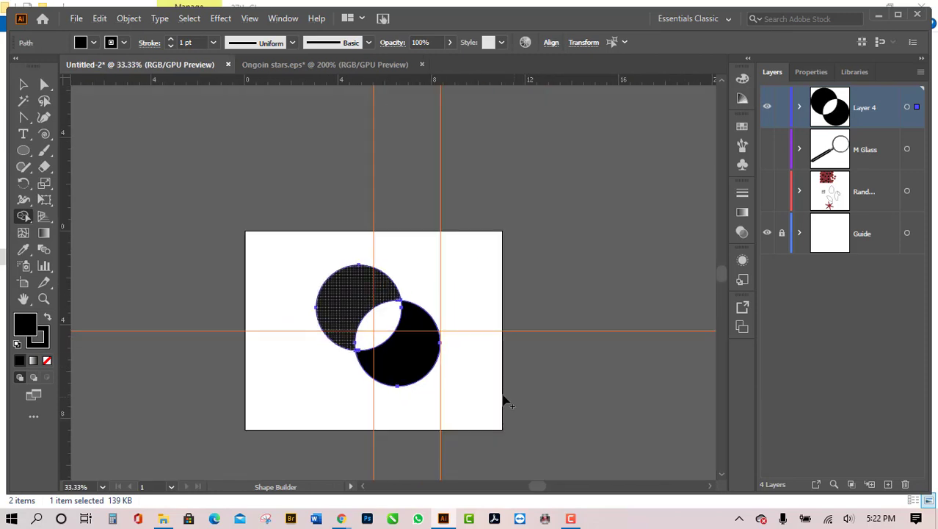
scroll(357, 389, up, 1)
scroll(366, 389, up, 1)
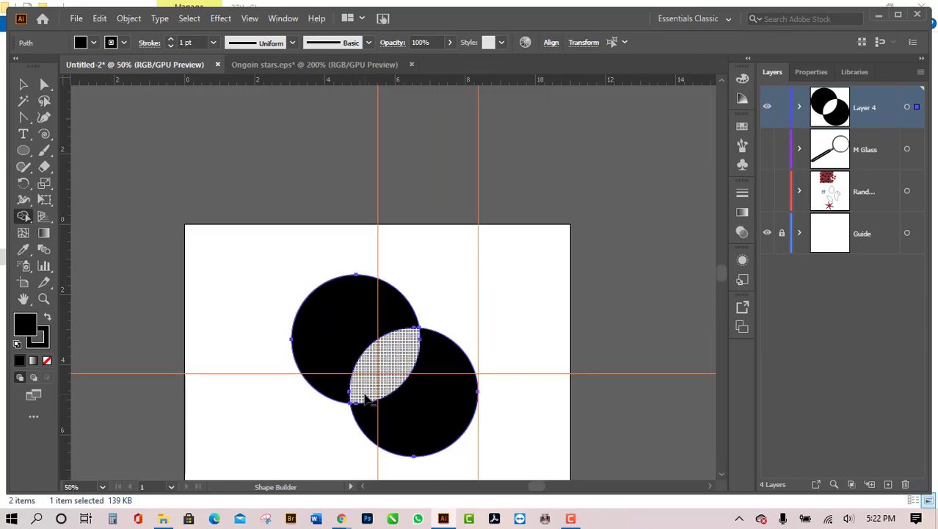
scroll(365, 397, up, 2)
scroll(439, 393, down, 1)
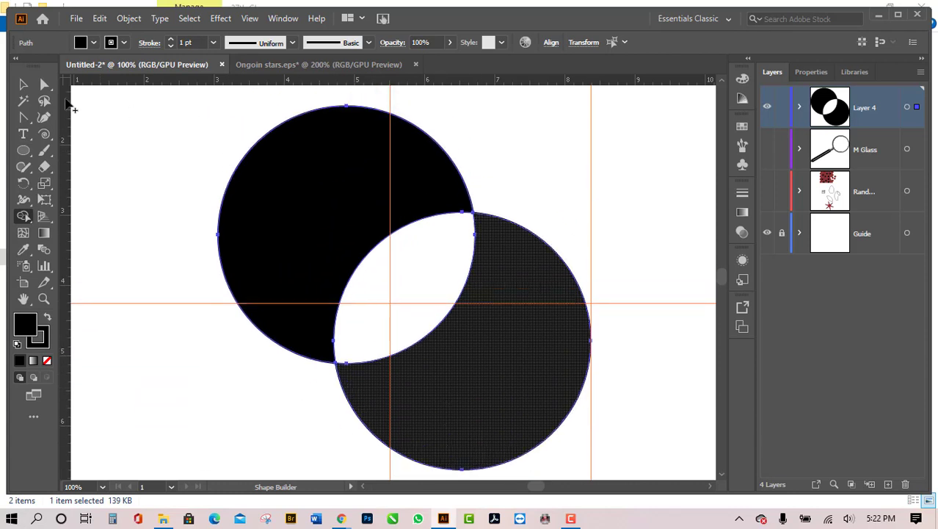
click(23, 84)
click(150, 191)
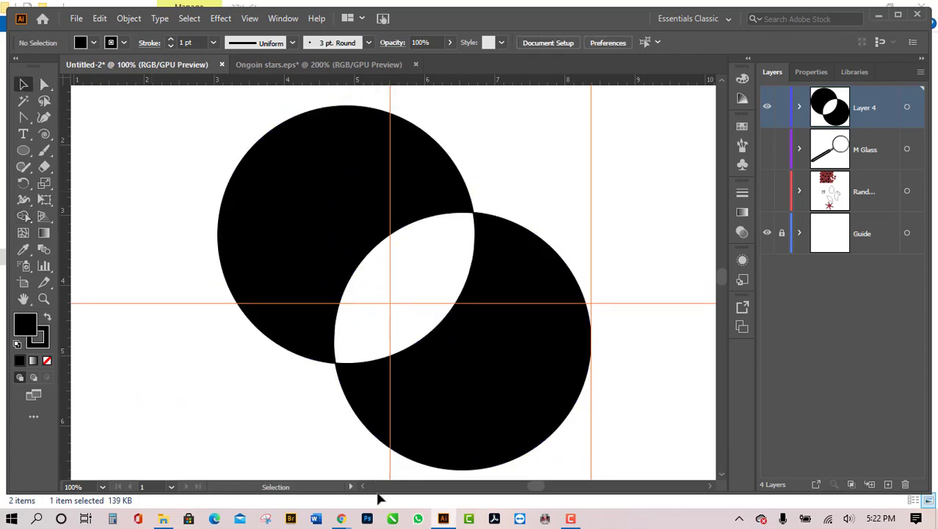
Step: Switch to Chrome and search Google for "business card" in a new tab, completing the robot check
mouse_move(342, 518)
click(316, 448)
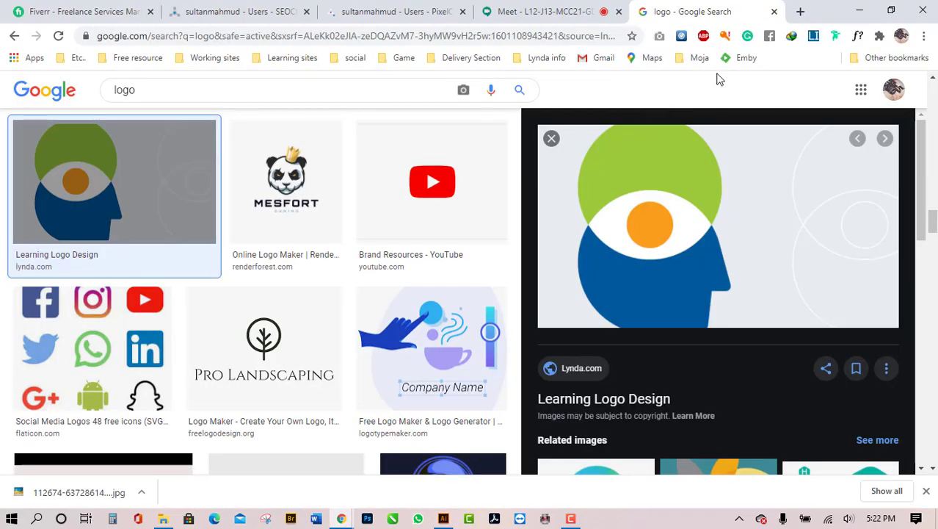
click(799, 11)
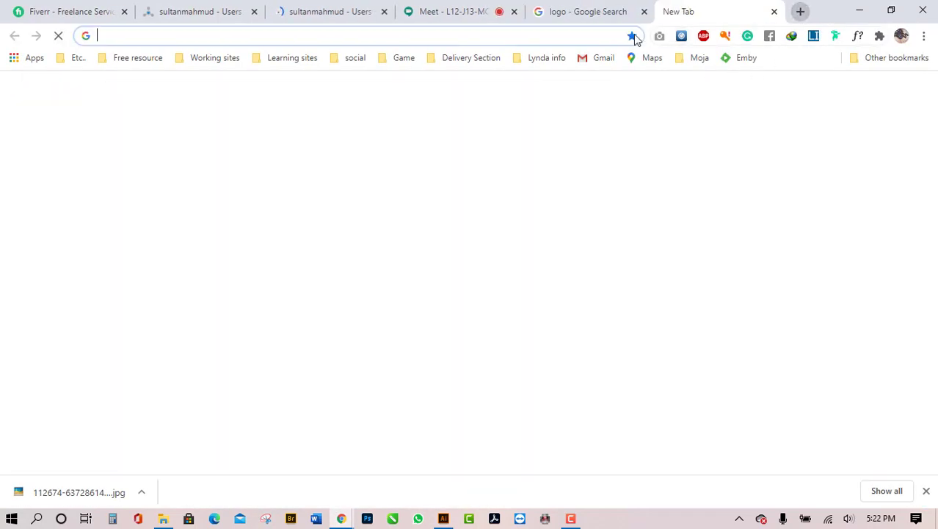
click(565, 35)
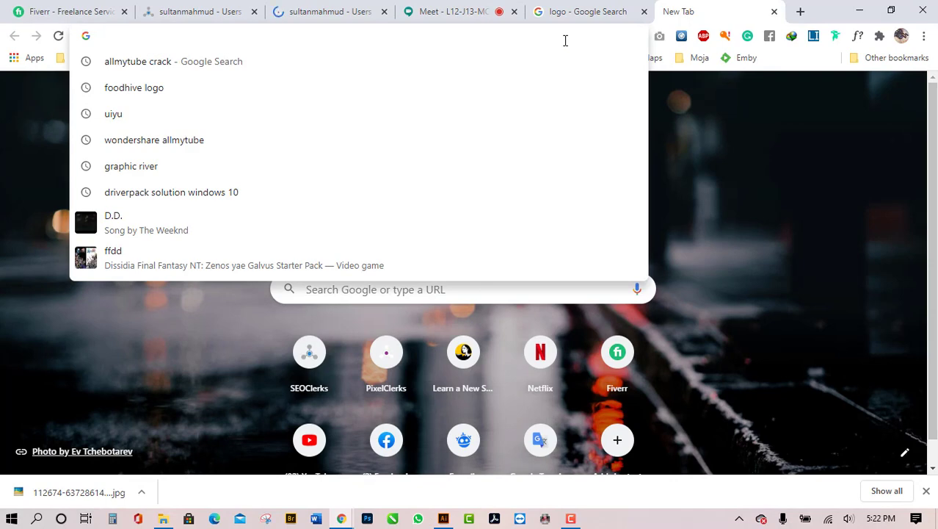
text(busin)
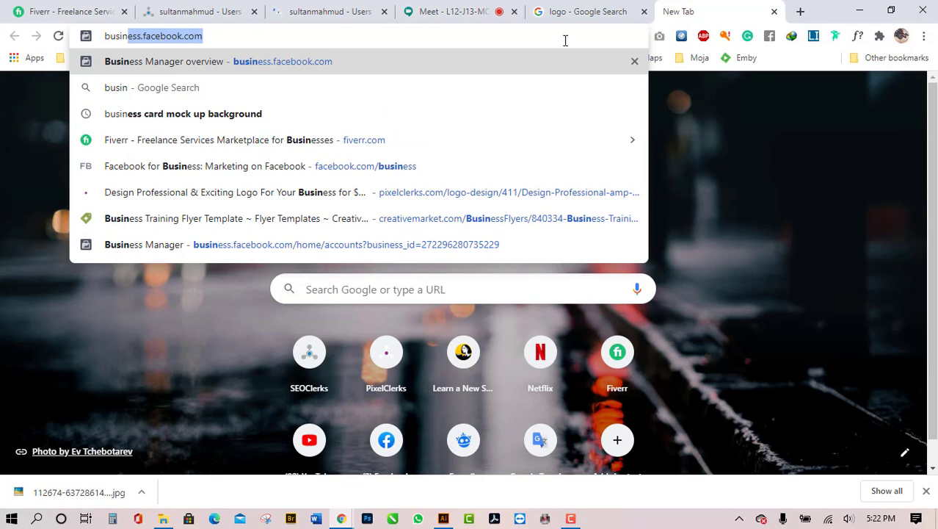
text(ess c)
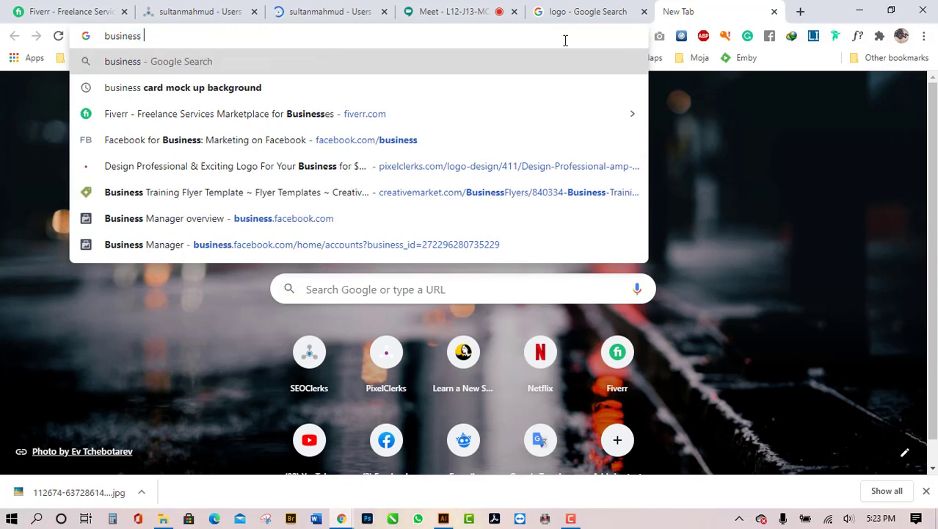
text(a)
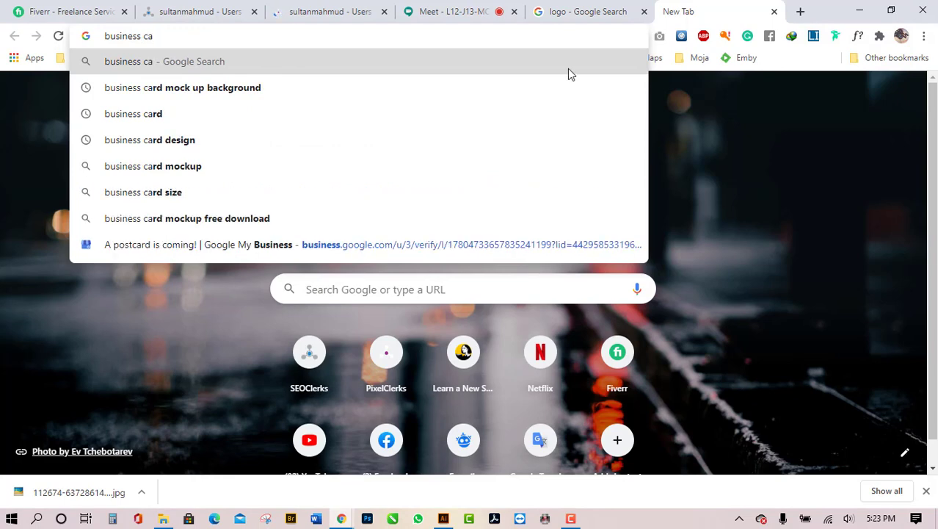
click(509, 120)
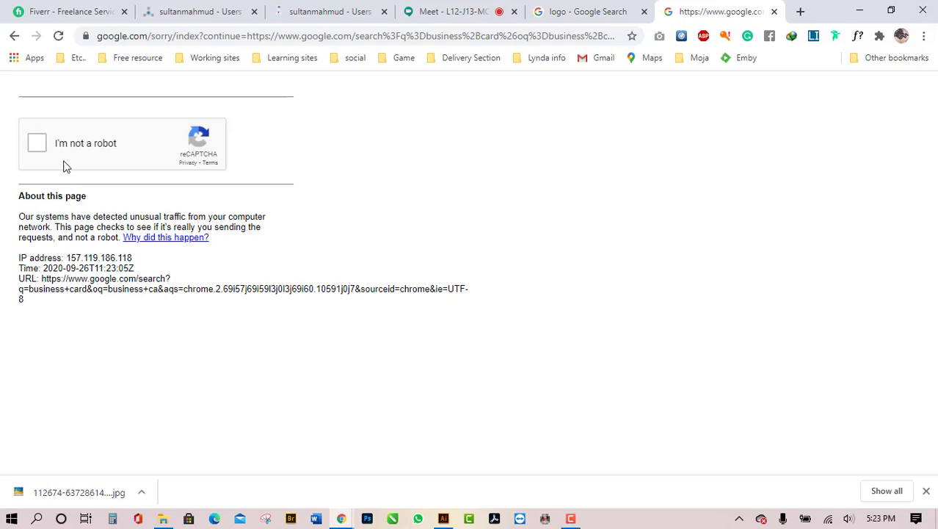
click(39, 151)
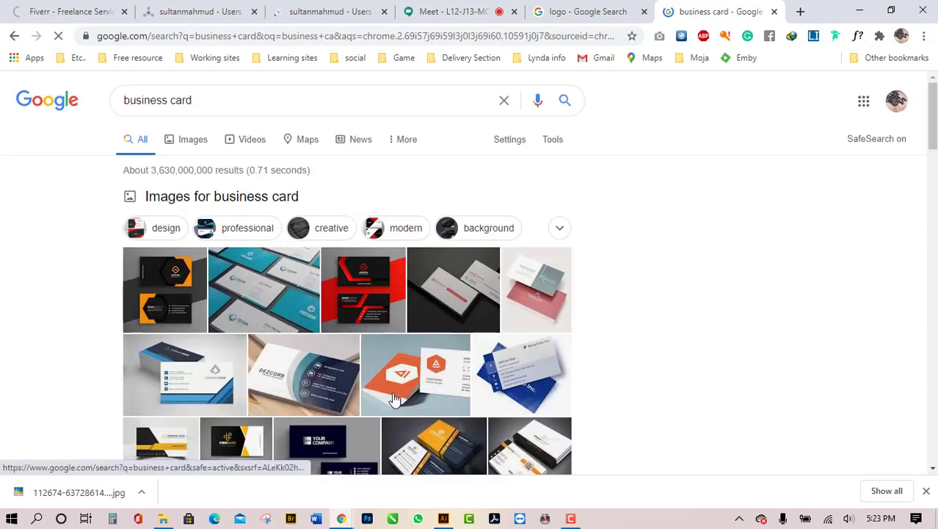
Step: Look over the web results for business card and show the image results
scroll(395, 398, down, 1)
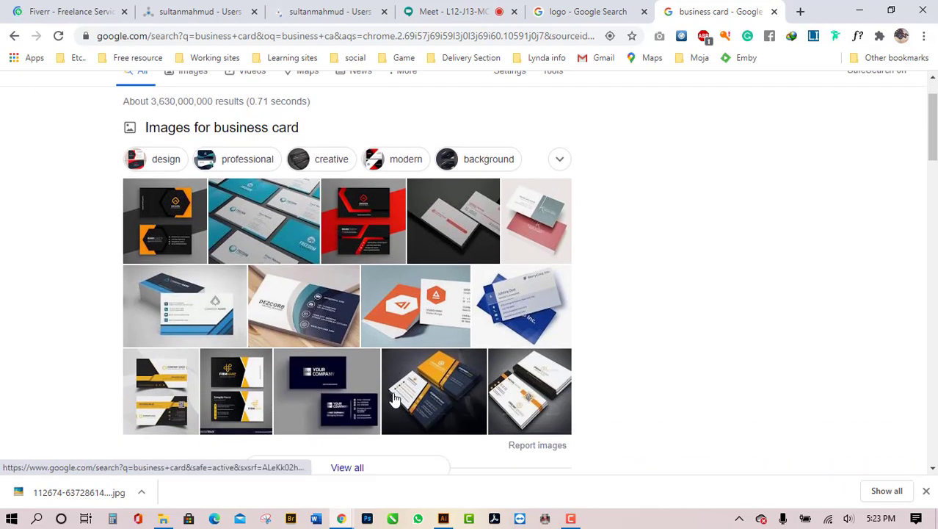
scroll(395, 398, down, 1)
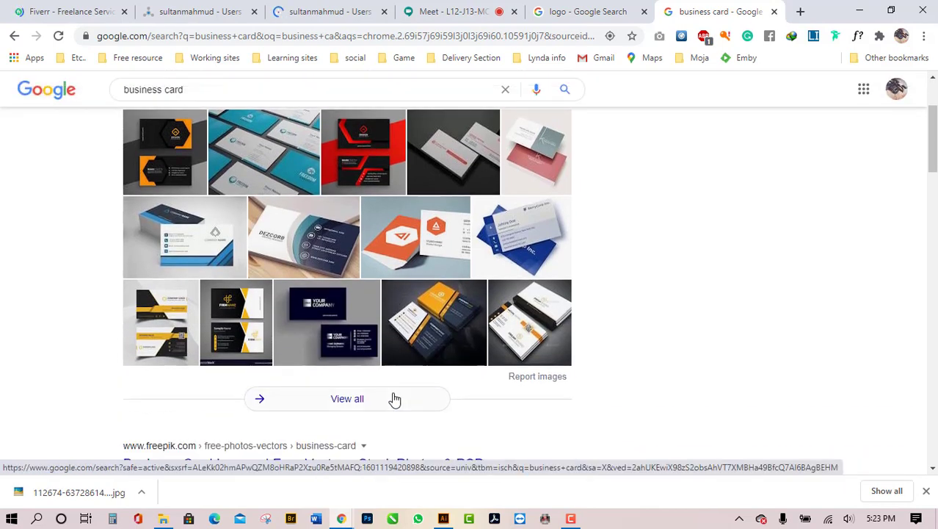
scroll(395, 398, down, 1)
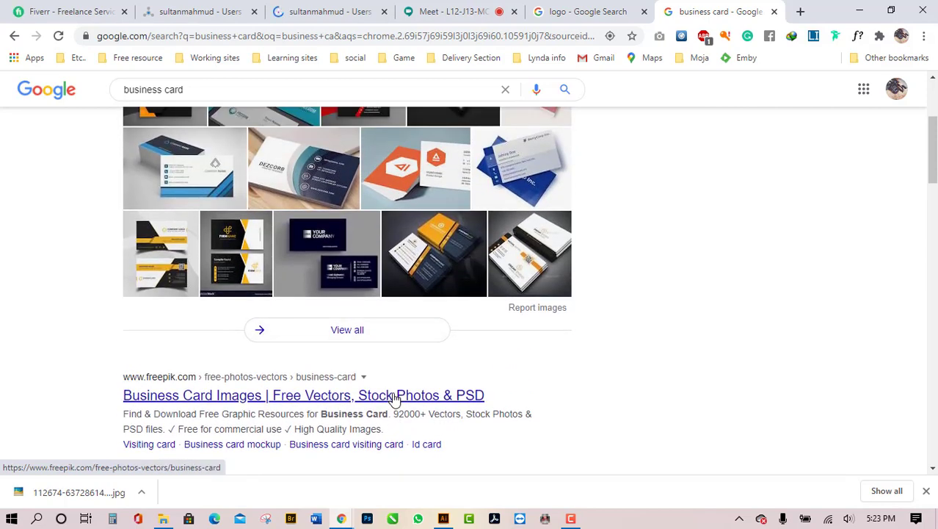
scroll(395, 398, up, 3)
scroll(395, 398, down, 4)
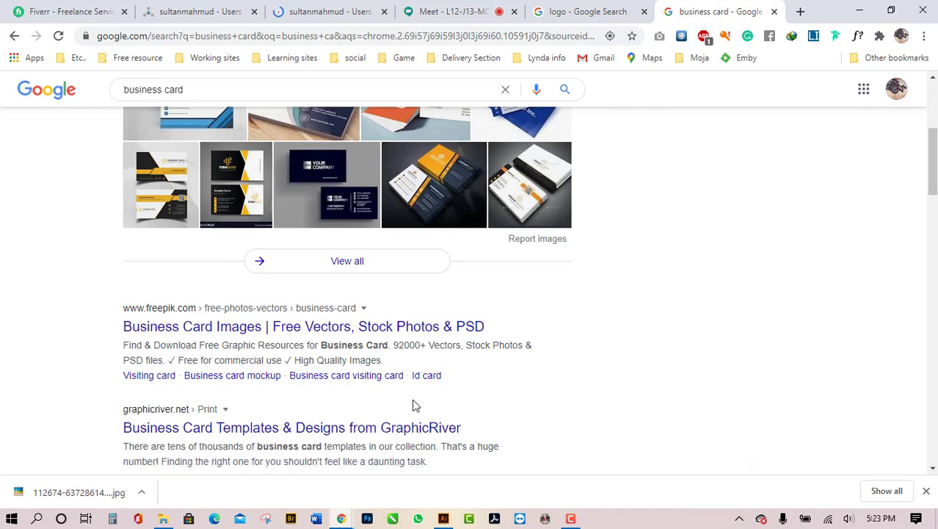
scroll(411, 404, up, 3)
scroll(224, 199, up, 1)
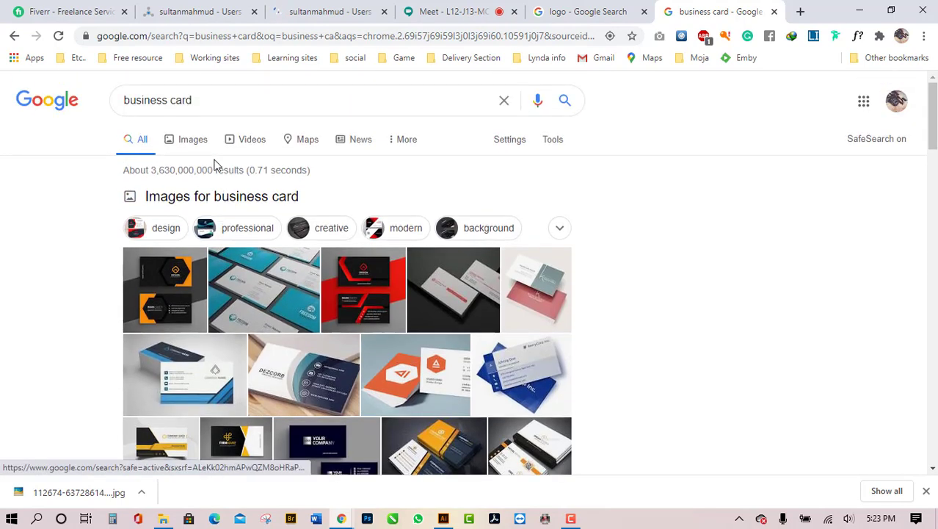
click(203, 143)
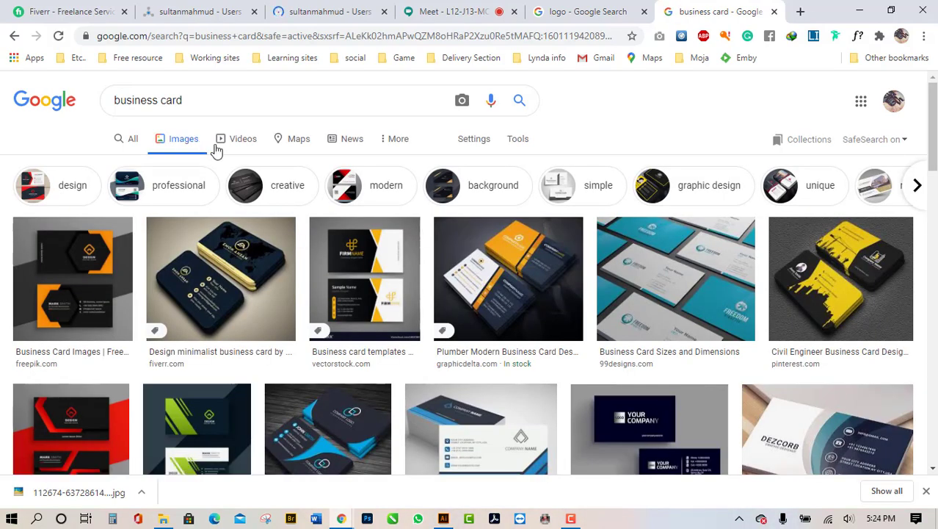
Step: Browse the business card image results, examining the layouts, shapes and colours of the designs
click(486, 251)
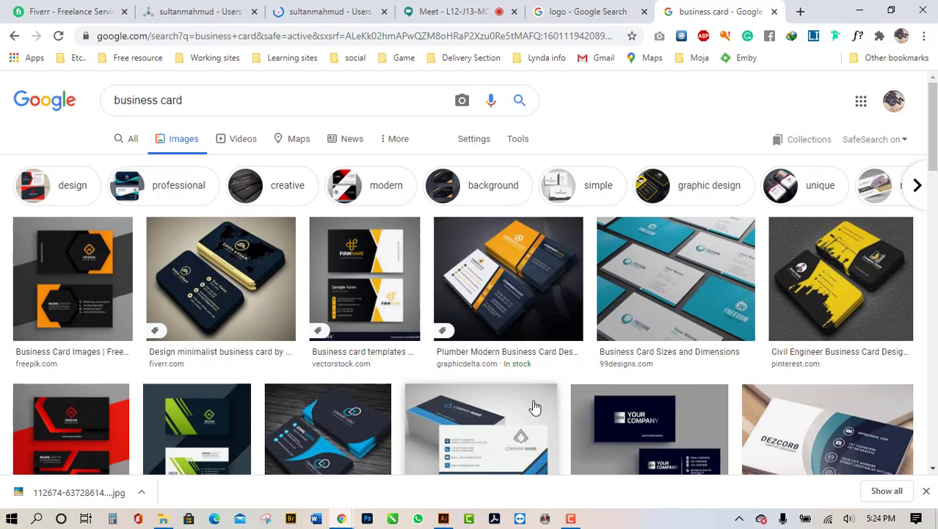
scroll(535, 407, down, 1)
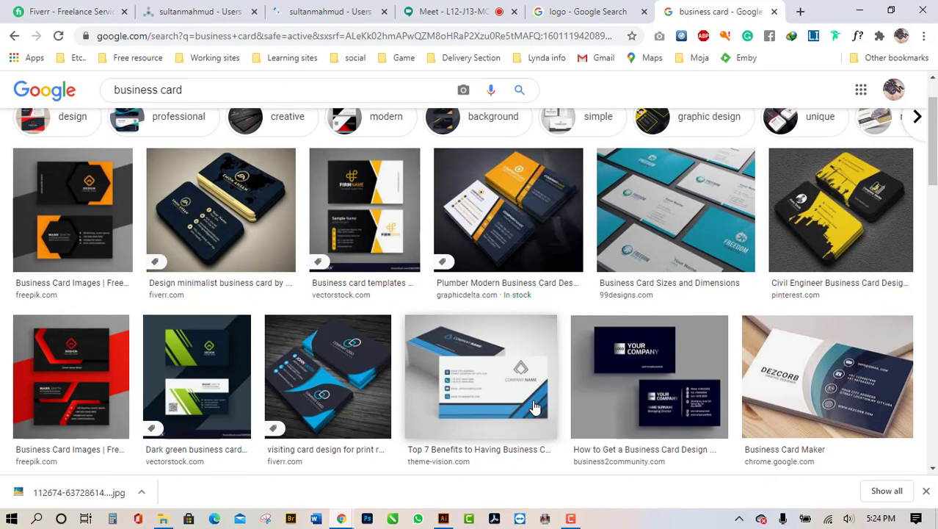
scroll(536, 407, down, 4)
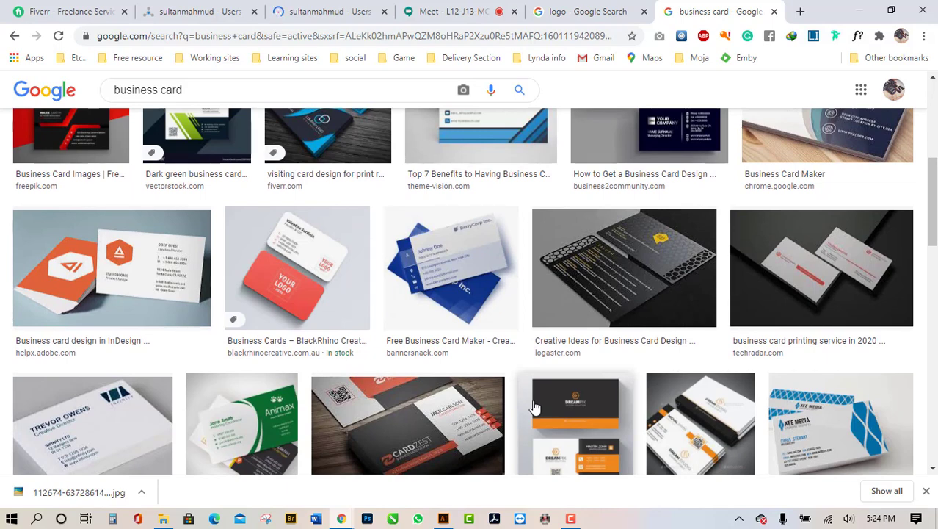
scroll(535, 407, down, 2)
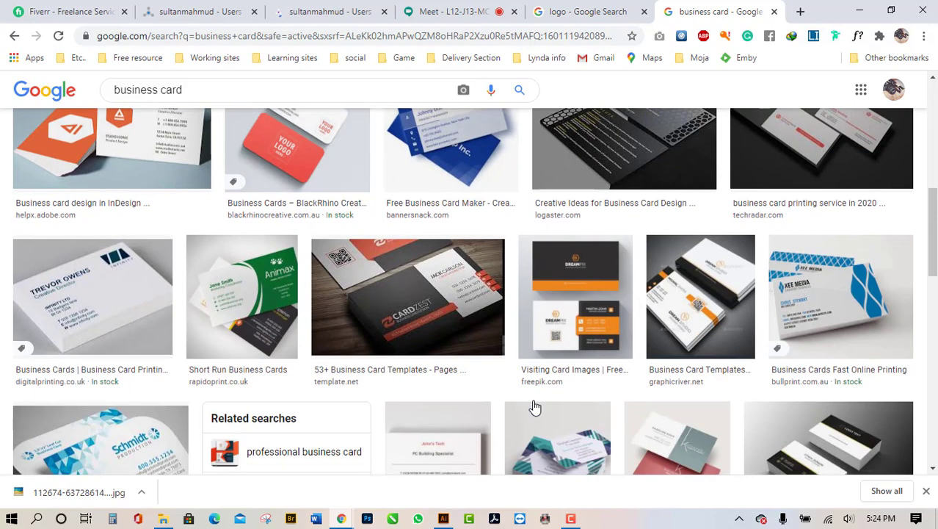
scroll(361, 430, down, 6)
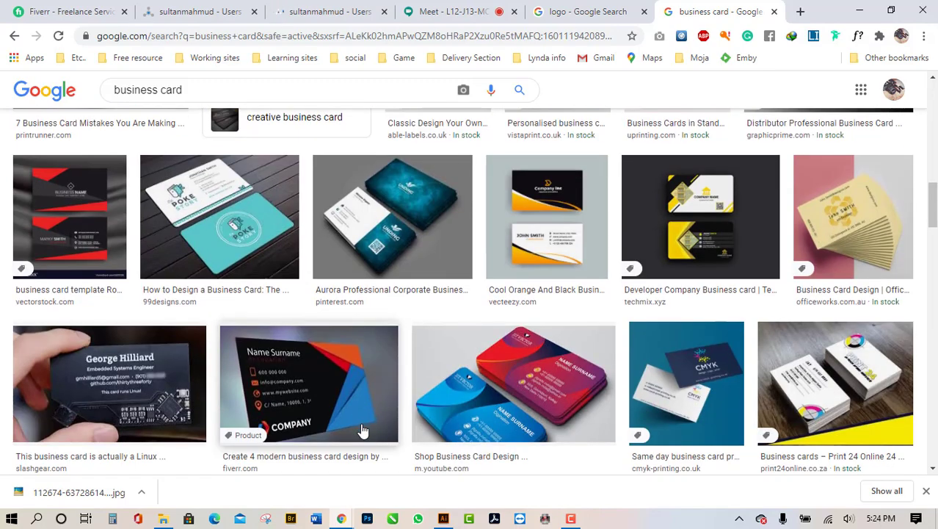
scroll(362, 429, down, 2)
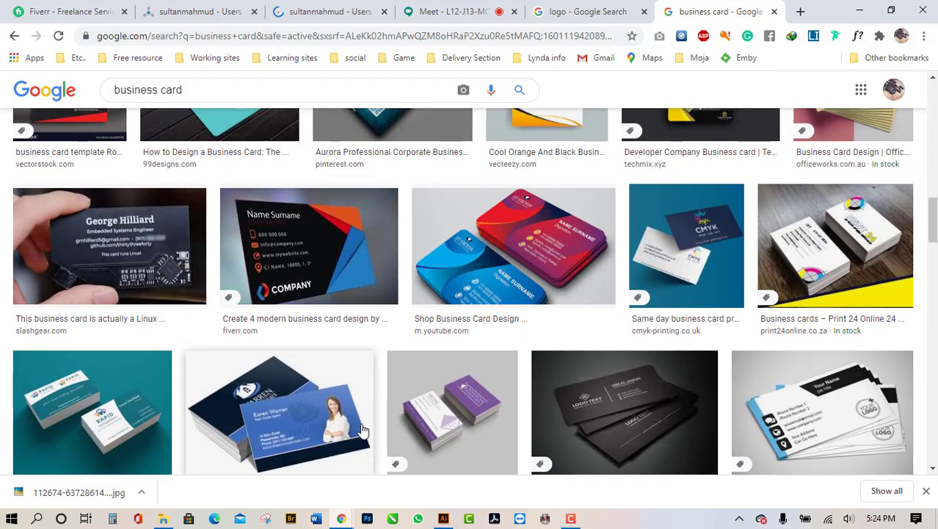
scroll(362, 430, down, 3)
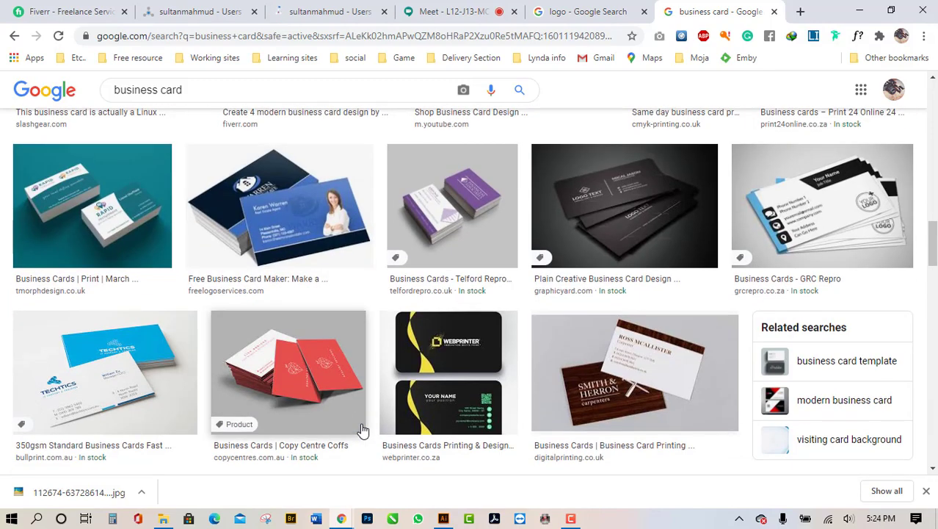
scroll(362, 430, down, 2)
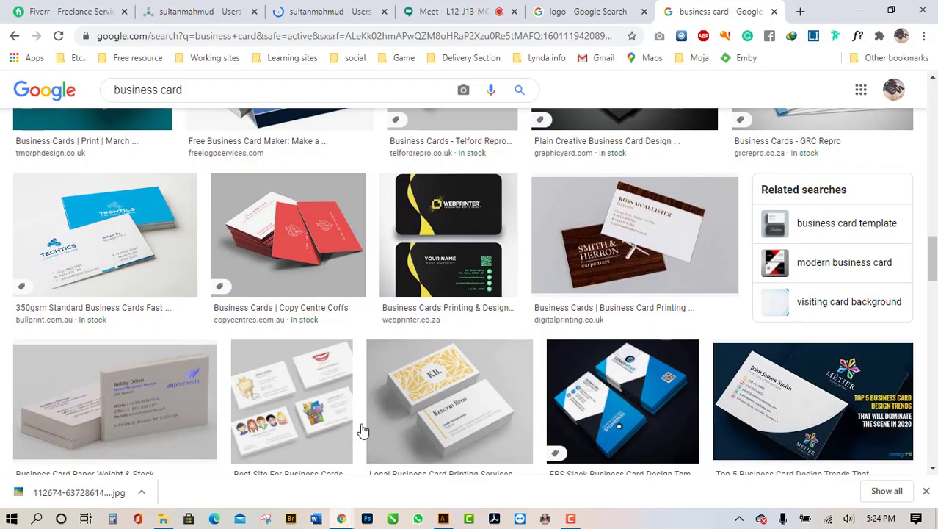
scroll(361, 429, down, 4)
scroll(362, 429, up, 2)
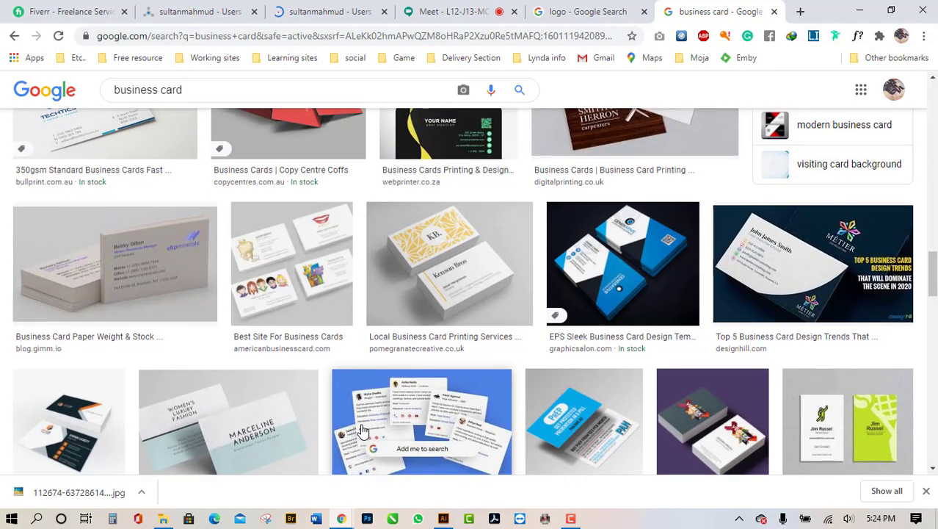
scroll(362, 430, down, 4)
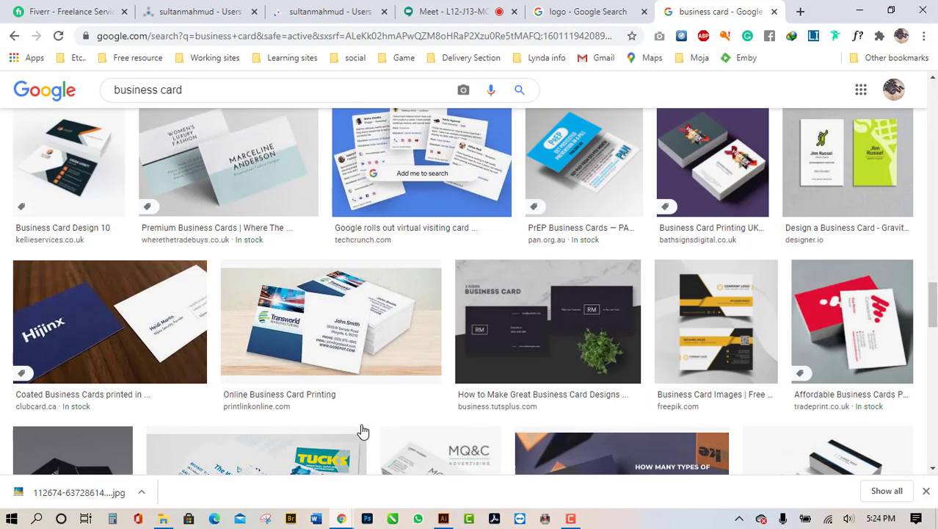
scroll(362, 430, down, 7)
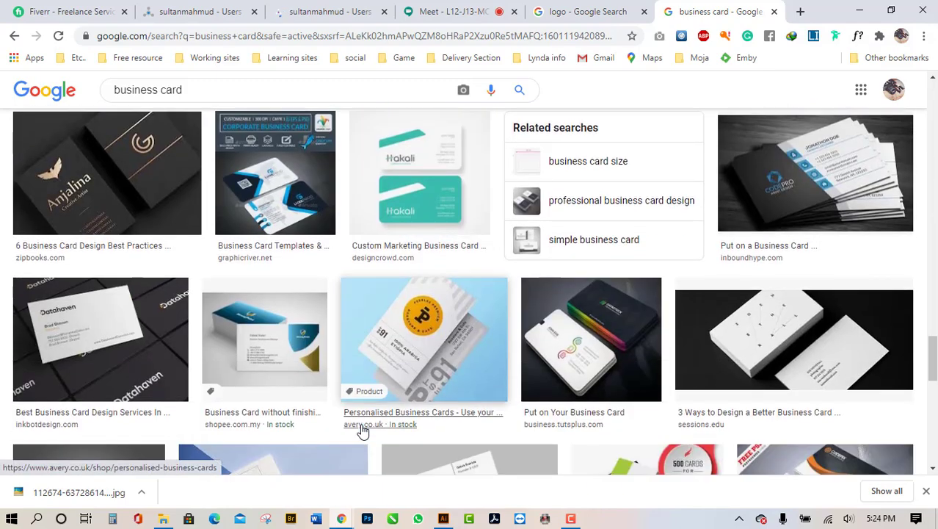
scroll(361, 431, down, 4)
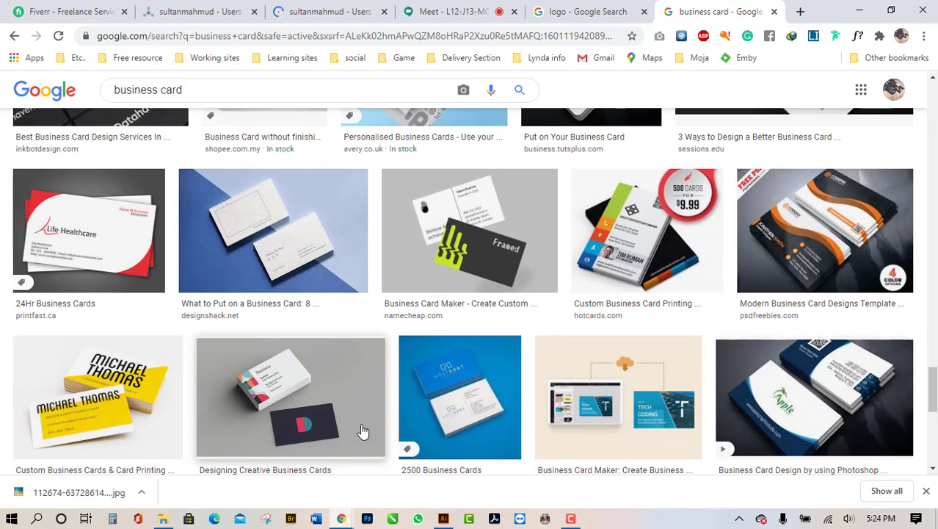
scroll(362, 431, down, 3)
scroll(362, 431, down, 3)
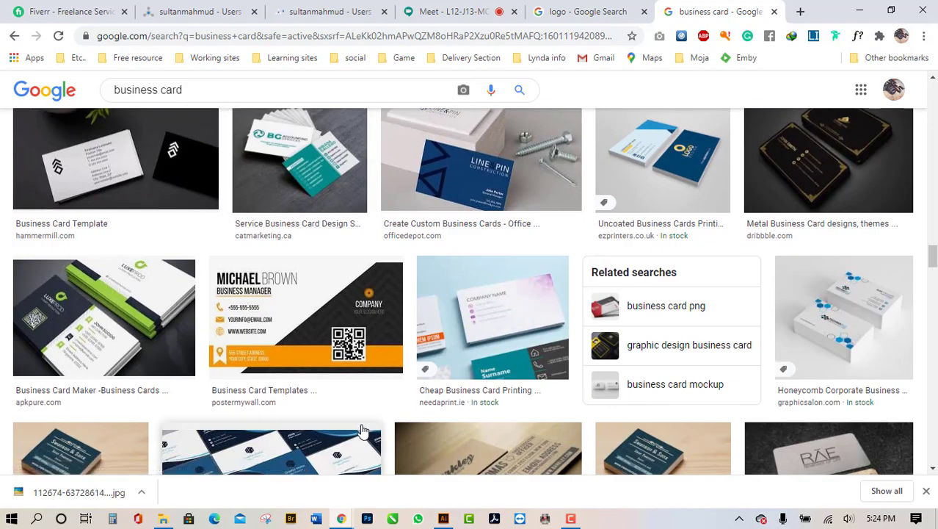
scroll(361, 431, down, 4)
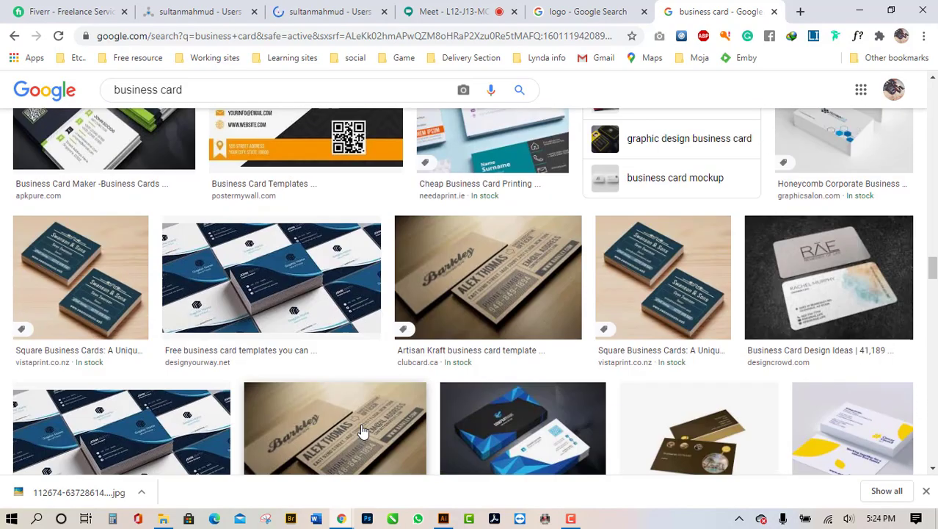
scroll(362, 431, down, 4)
Step: Preview the blue and white BerryCorp business card among the upper image results, and close the preview
scroll(362, 431, down, 12)
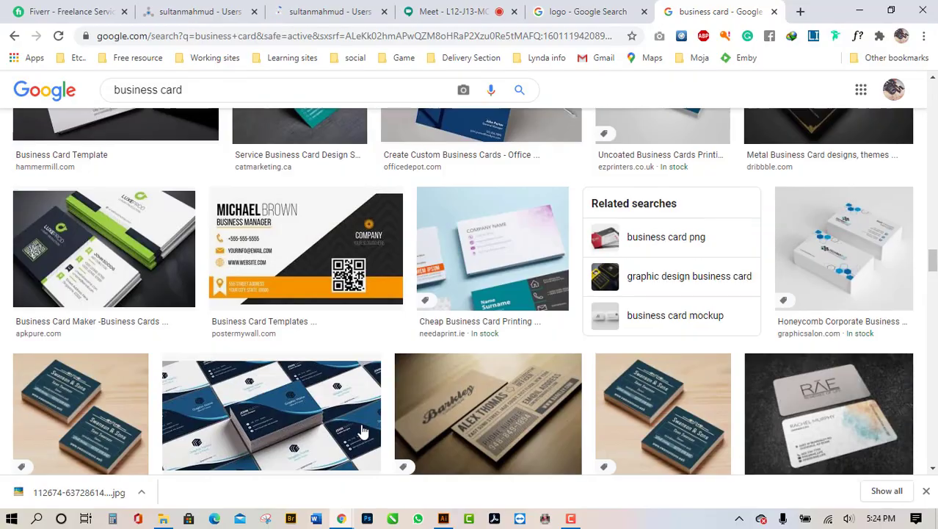
scroll(362, 431, down, 7)
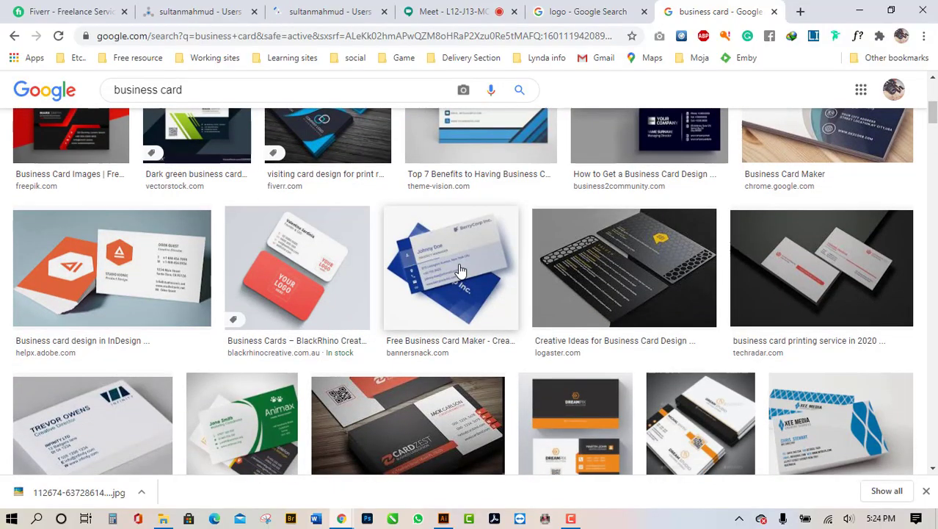
click(461, 270)
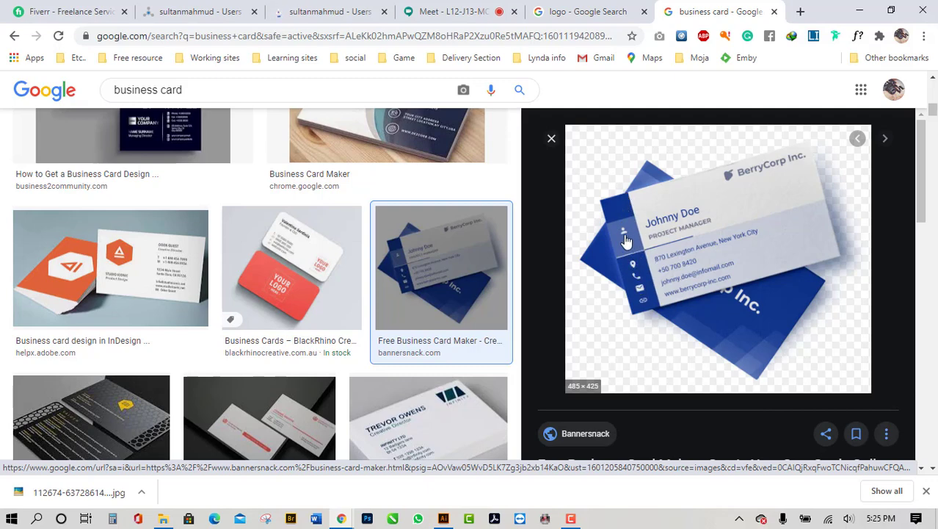
click(516, 413)
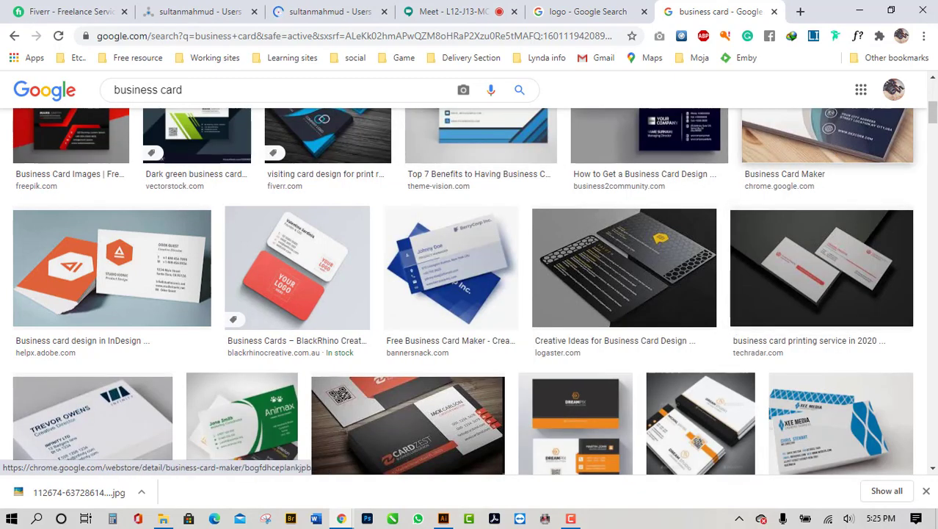
Step: Switch back to Illustrator and delete both overlapping black circle shapes from Layer 4
click(860, 10)
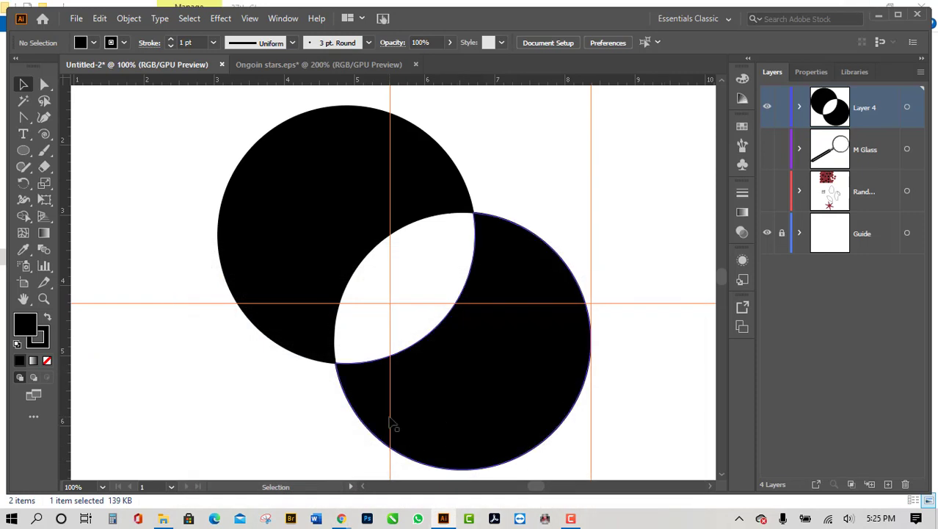
scroll(462, 445, down, 3)
scroll(455, 445, up, 2)
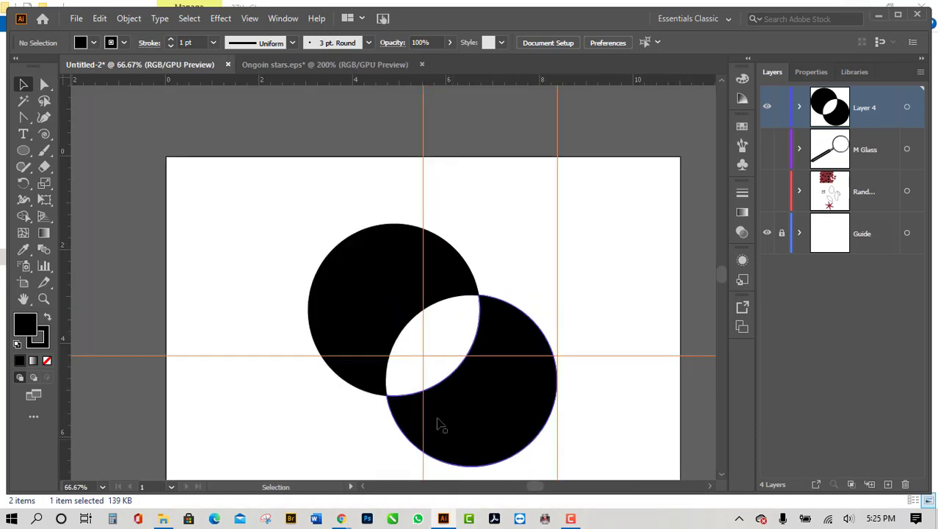
drag(310, 241, 546, 490)
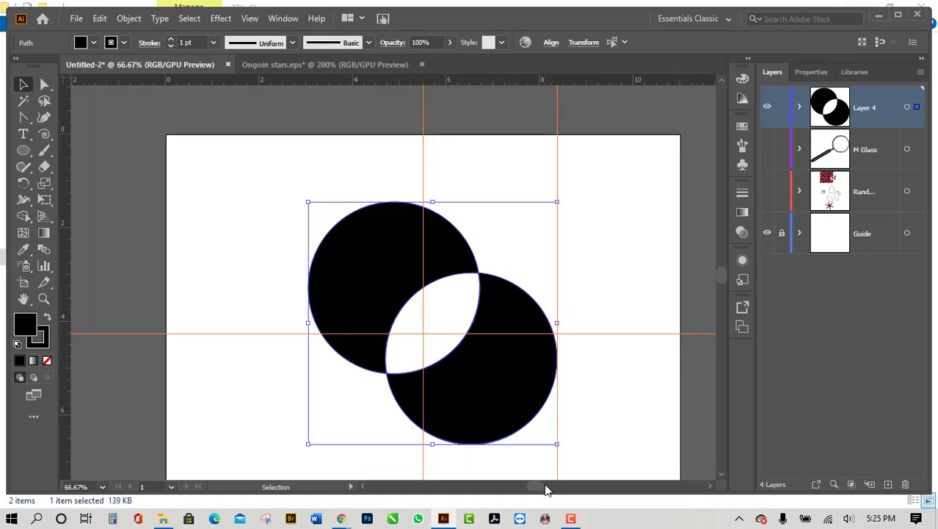
key(Delete)
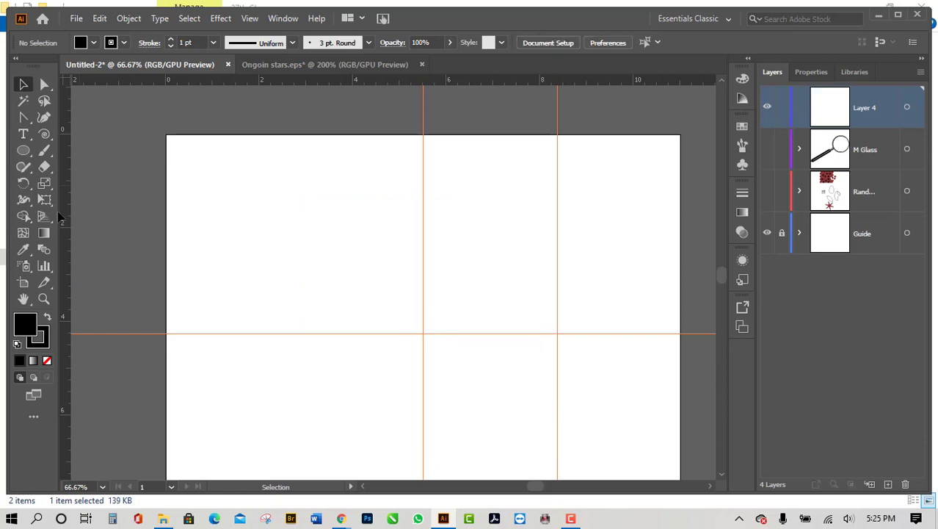
Step: Draw a tall, narrow black rectangle on the artboard's left half with the Rectangle tool
click(24, 152)
drag(25, 154, 81, 152)
drag(302, 191, 357, 405)
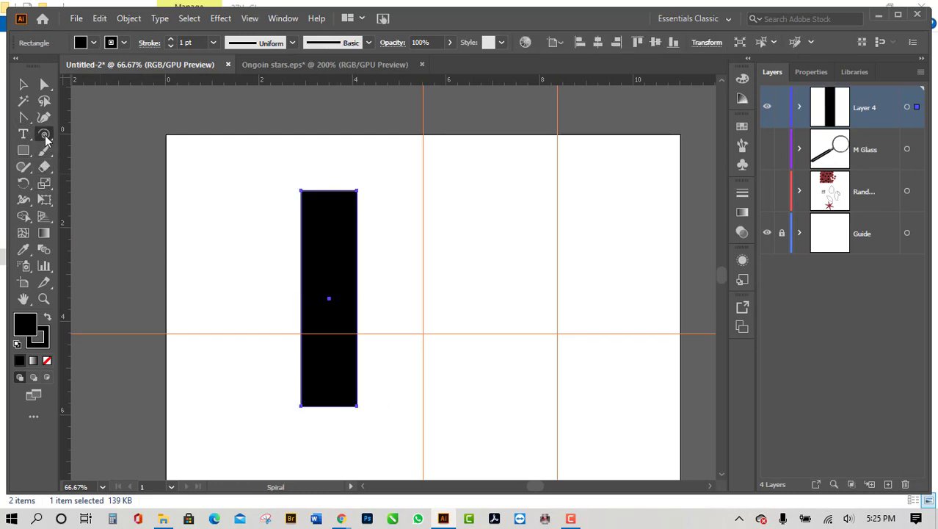
Step: Draw two horizontal line segments across the upper half of the rectangle, extending slightly past both sides
drag(45, 135, 91, 132)
drag(292, 234, 367, 234)
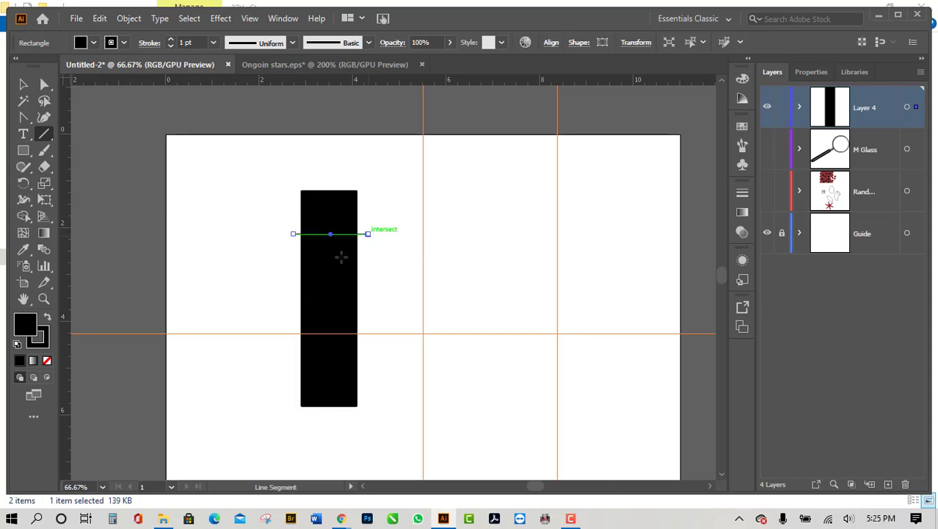
drag(292, 282, 368, 282)
Step: Select the rectangle with both lines and separate the section between the lines using the Shape Builder
click(24, 84)
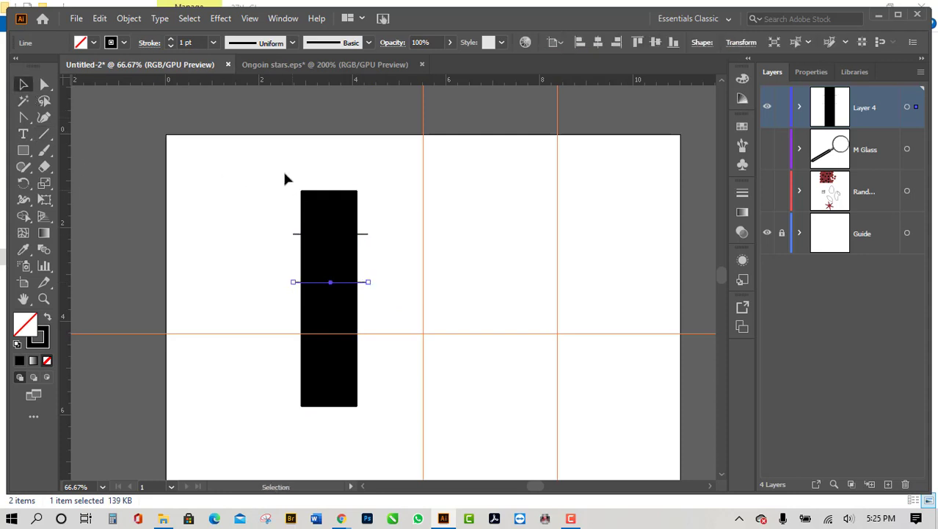
drag(285, 173, 413, 417)
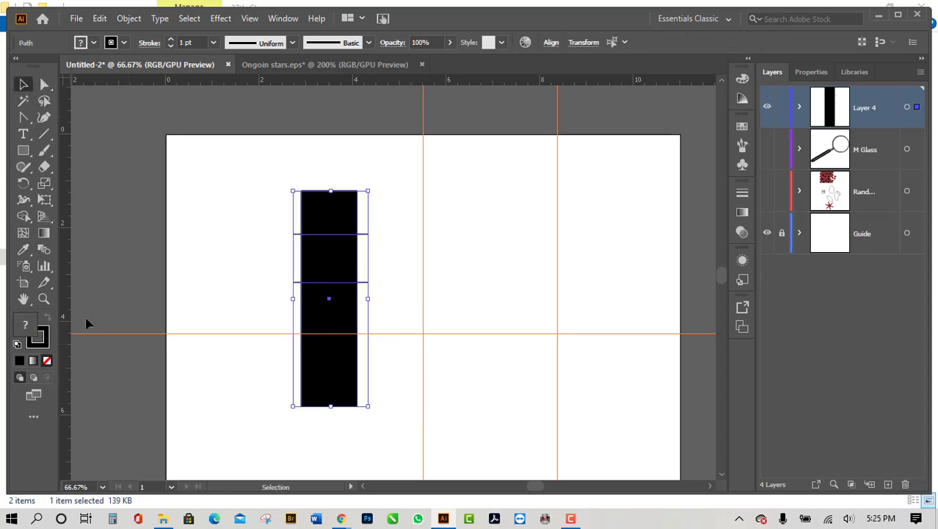
click(23, 216)
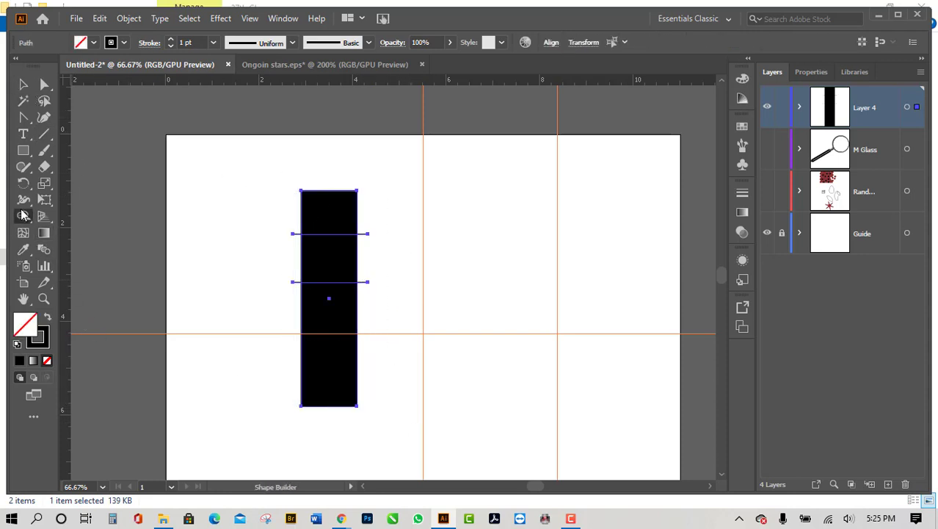
click(332, 265)
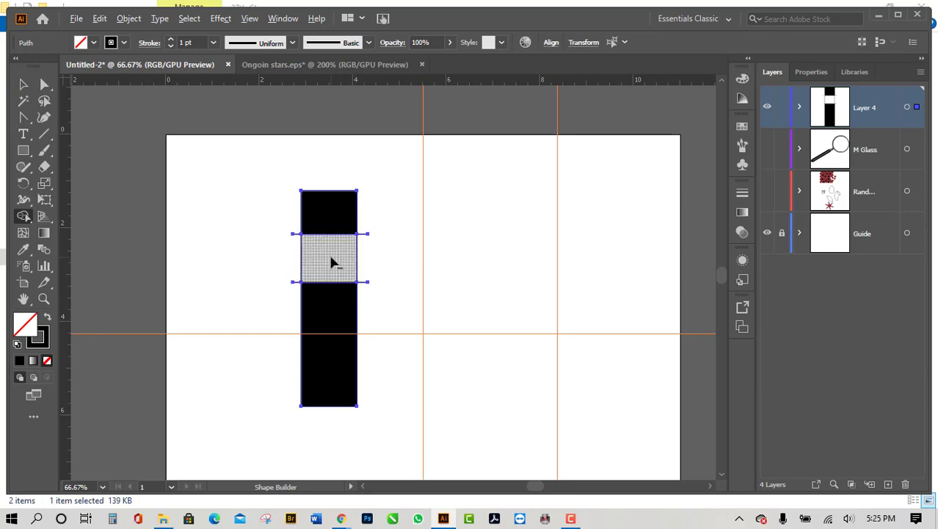
alt+click(331, 263)
key(ctrl+z)
Step: Fill the separated section between the two lines with a dark grey swatch, then deselect it
double_click(23, 324)
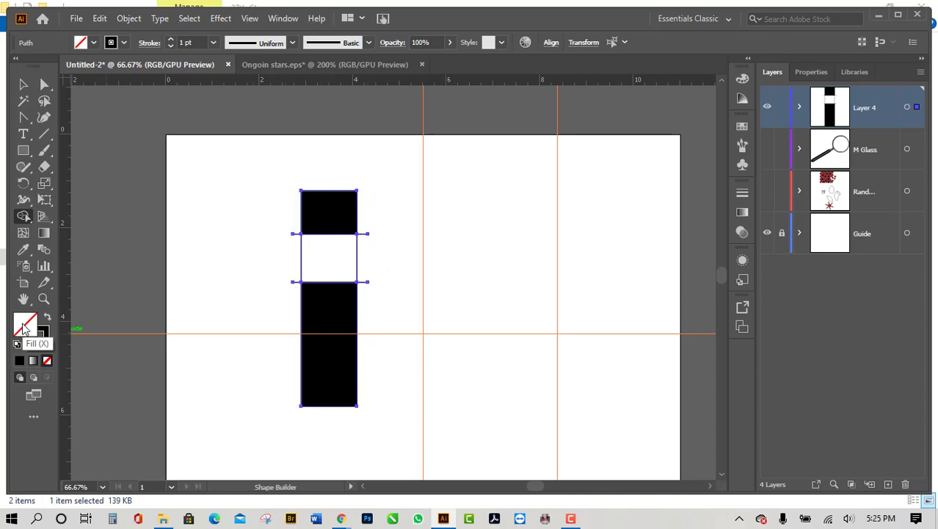
click(858, 214)
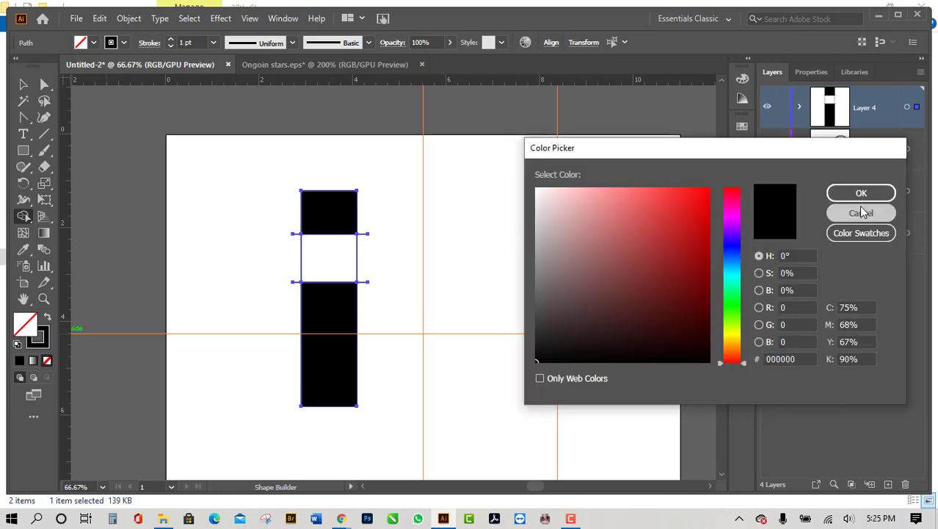
click(24, 83)
click(293, 216)
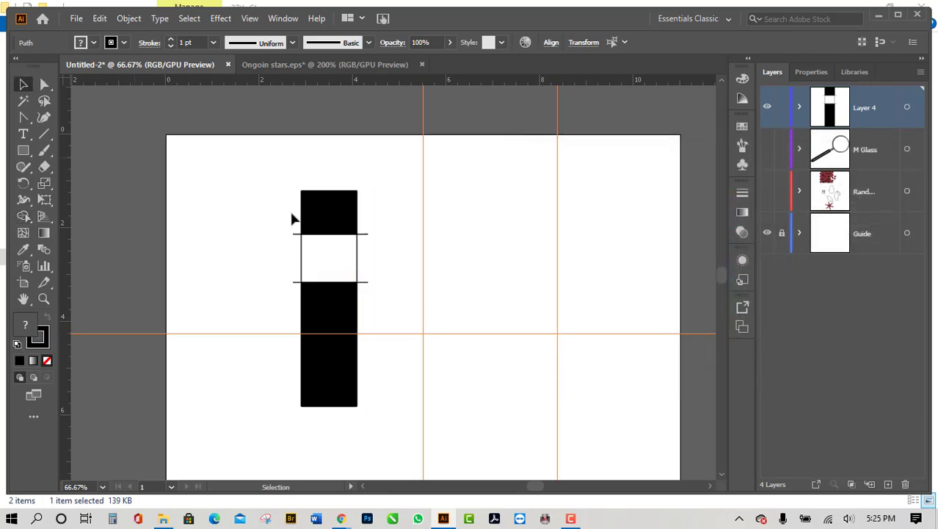
drag(276, 250, 372, 263)
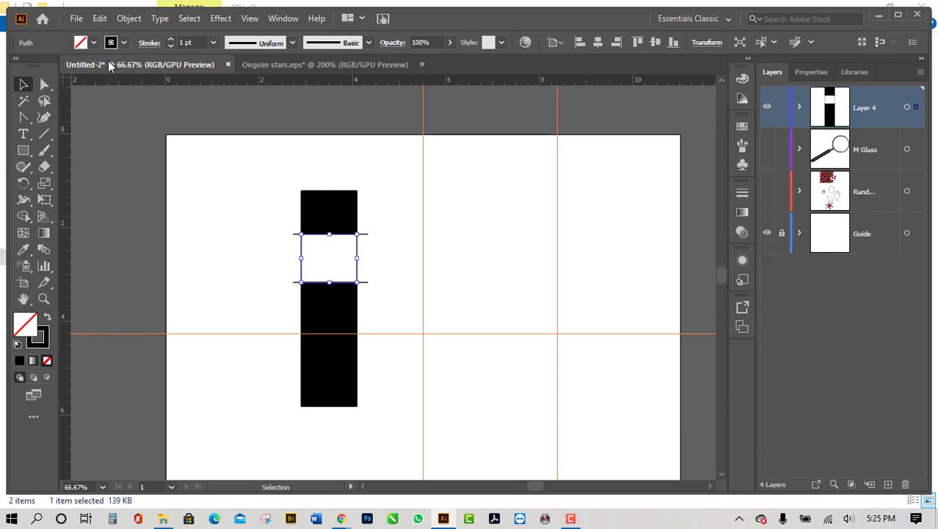
click(93, 42)
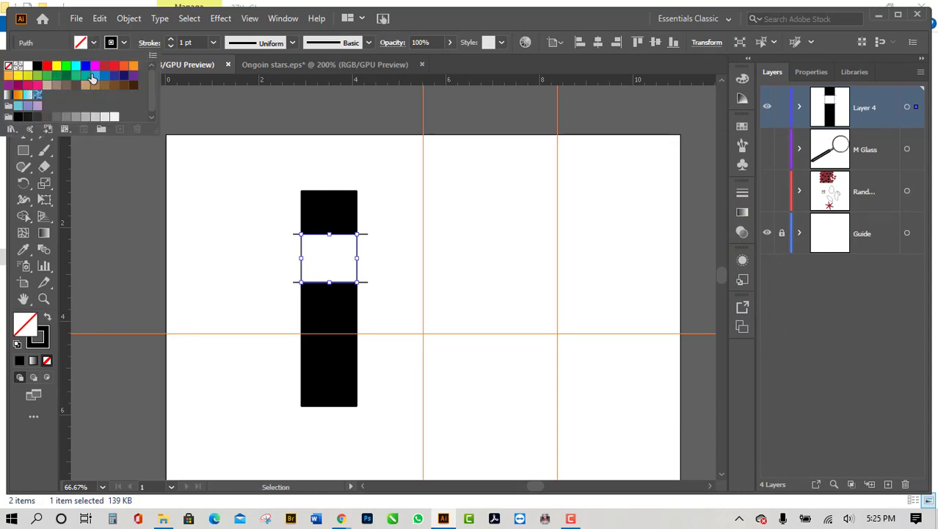
click(37, 116)
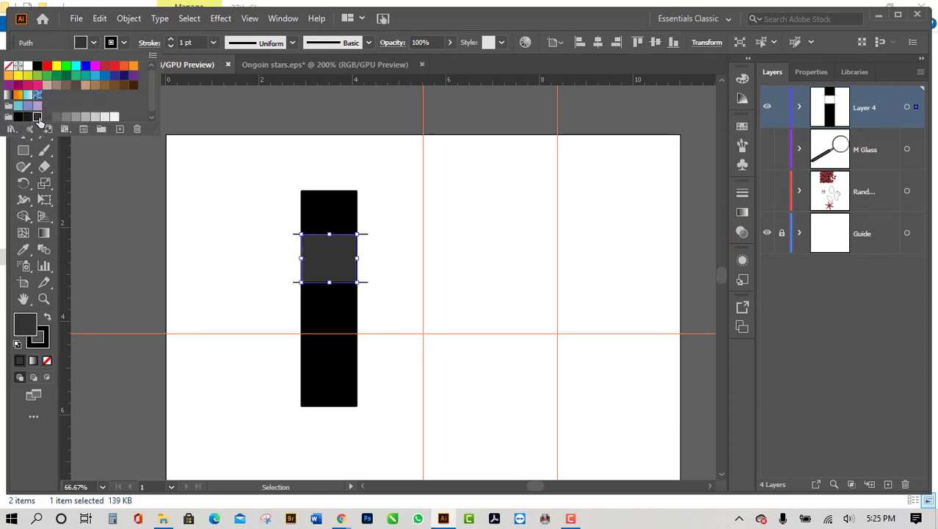
click(102, 41)
click(206, 202)
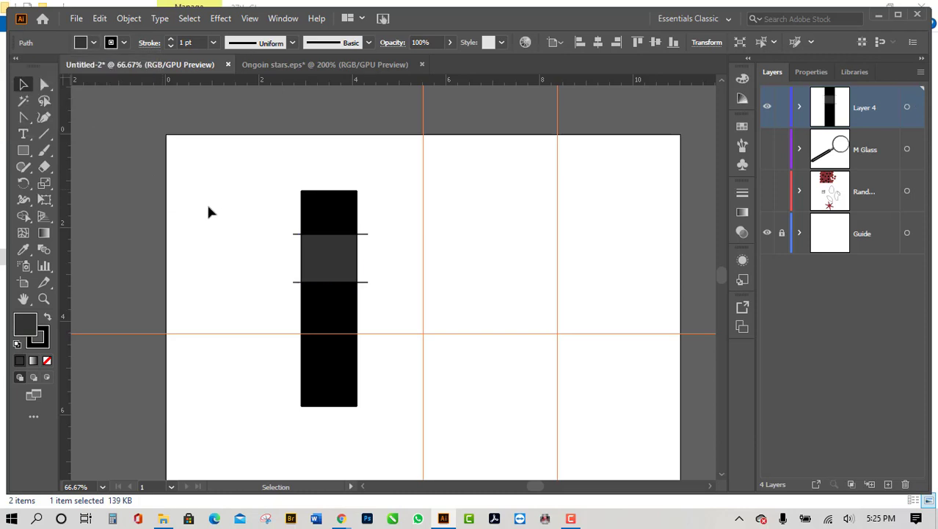
Step: Delete the leftover line stubs sticking out on both sides of the dark grey section
drag(375, 283, 365, 294)
click(366, 298)
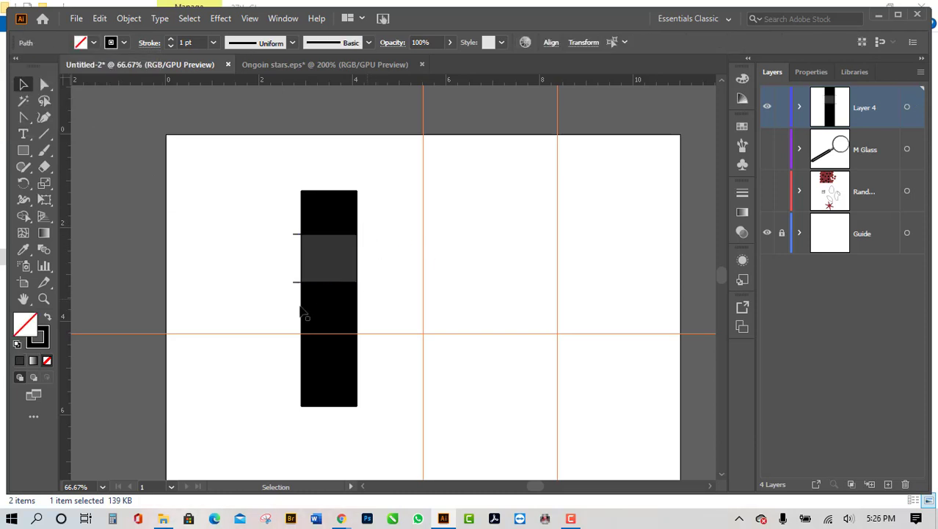
drag(281, 210, 300, 308)
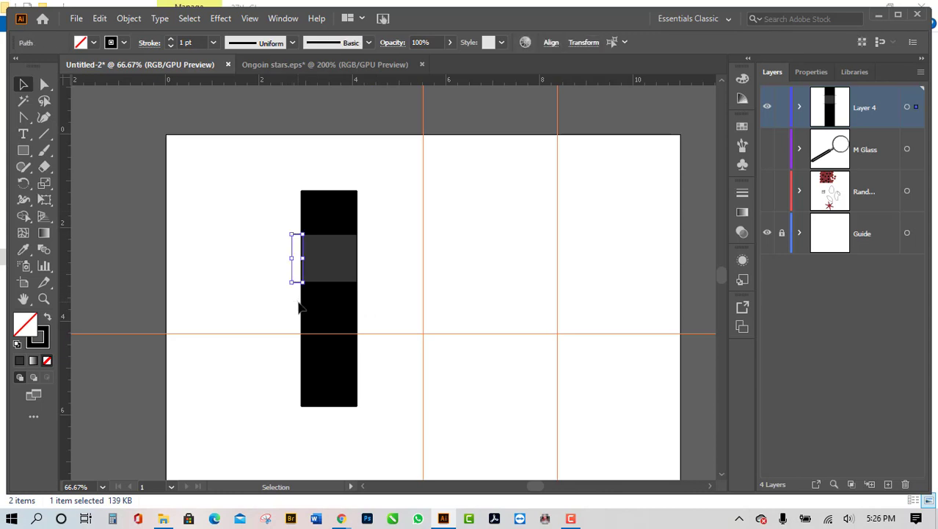
click(494, 233)
Step: Select the three sections of the divided bar and group them
scroll(371, 394, down, 2)
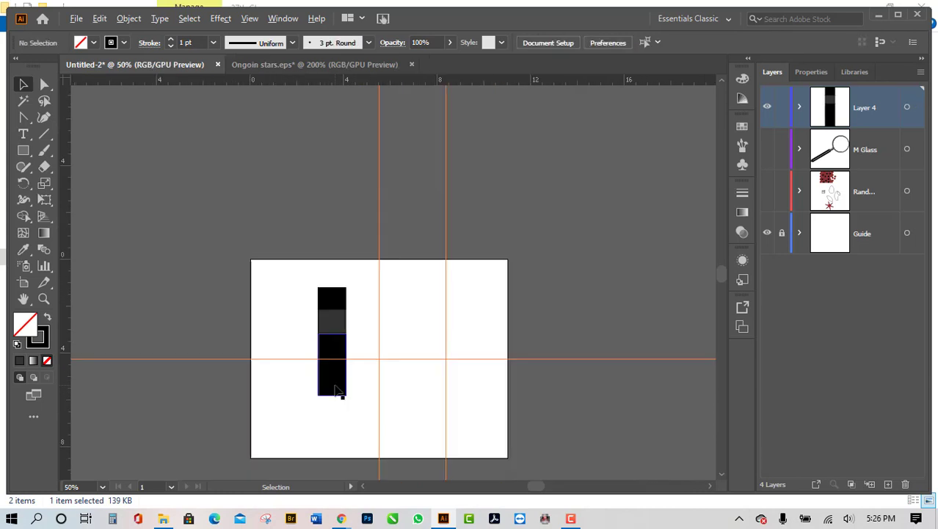
scroll(316, 308, up, 2)
drag(262, 235, 350, 369)
key(v)
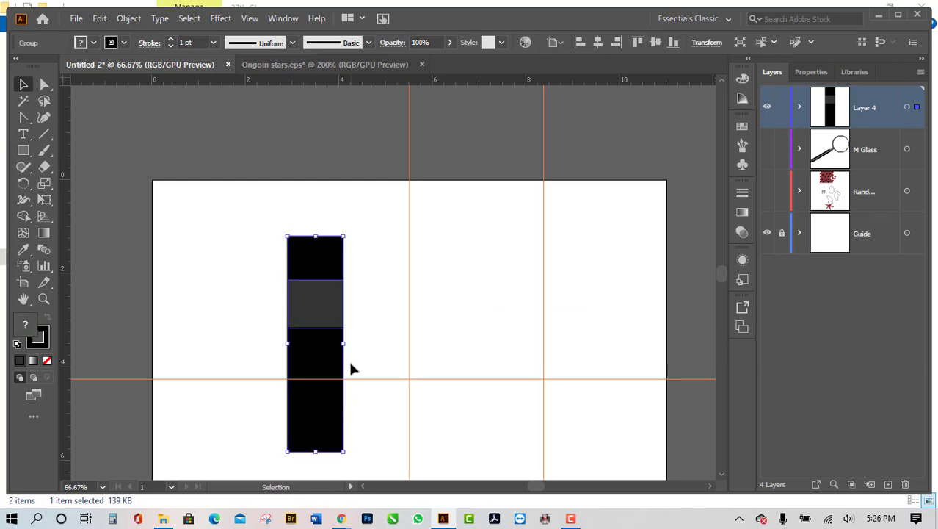
click(410, 302)
Step: Move the grouped bar off the artboard, beside its left edge and level with its top
drag(314, 324, 164, 236)
scroll(323, 323, up, 2)
drag(178, 331, 129, 174)
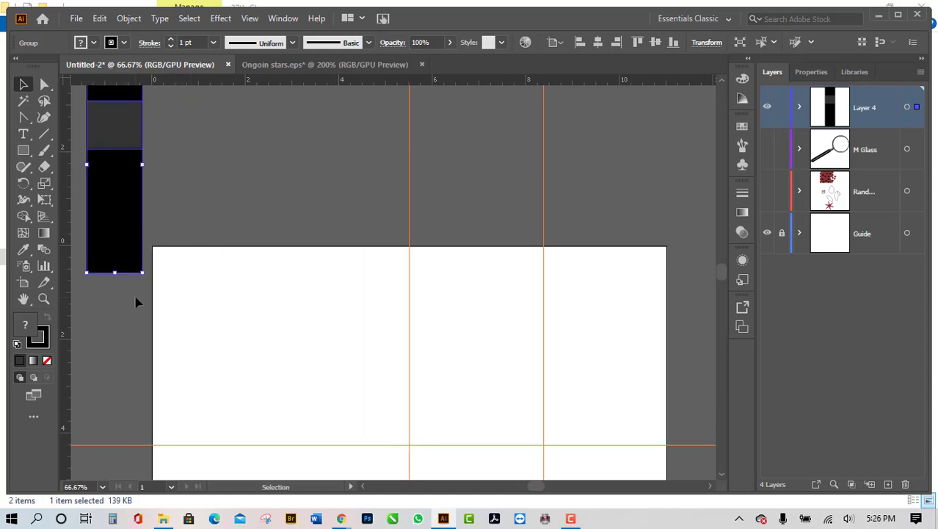
scroll(265, 318, down, 1)
scroll(264, 319, down, 1)
drag(163, 203, 167, 347)
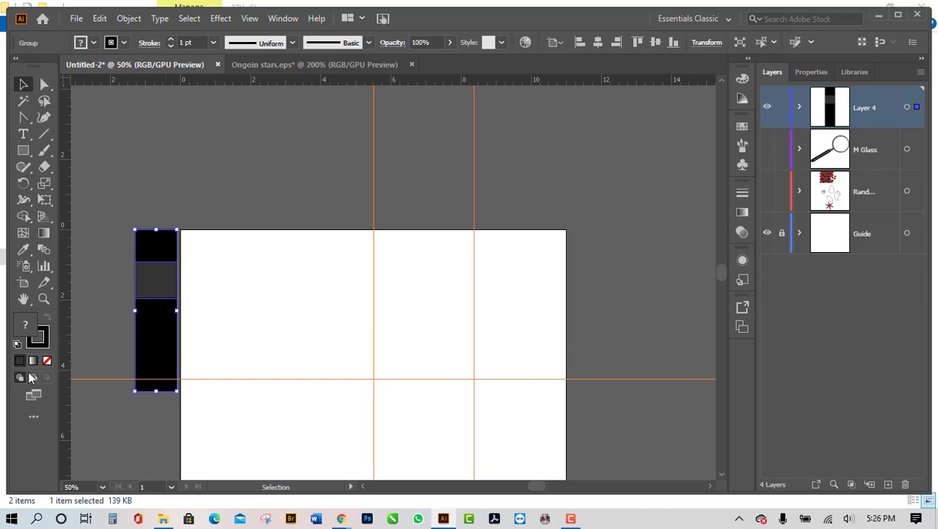
scroll(140, 315, up, 1)
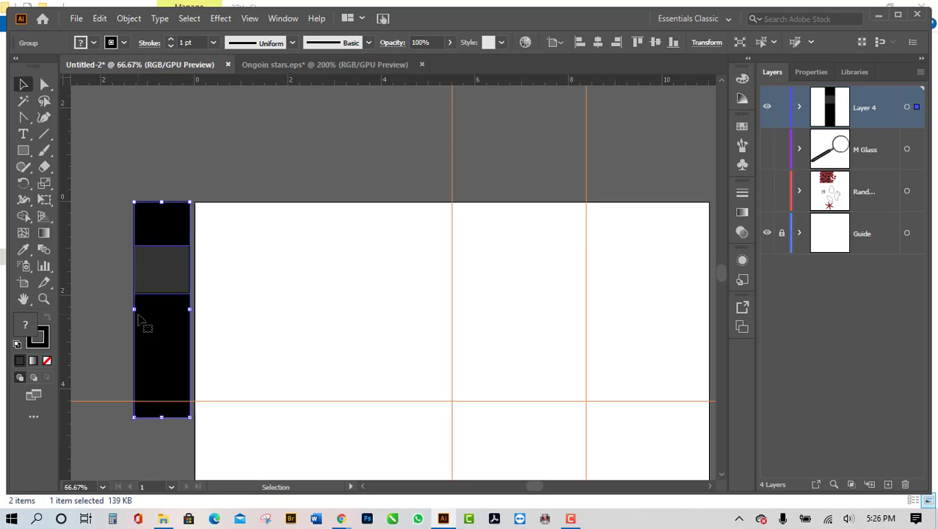
scroll(143, 321, down, 1)
scroll(145, 319, down, 2)
scroll(147, 315, up, 1)
scroll(173, 378, down, 2)
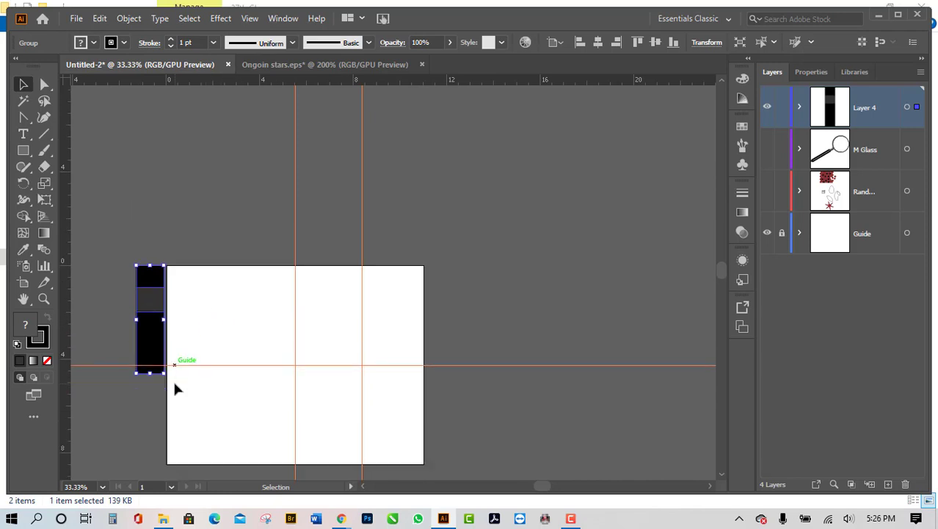
scroll(170, 369, up, 1)
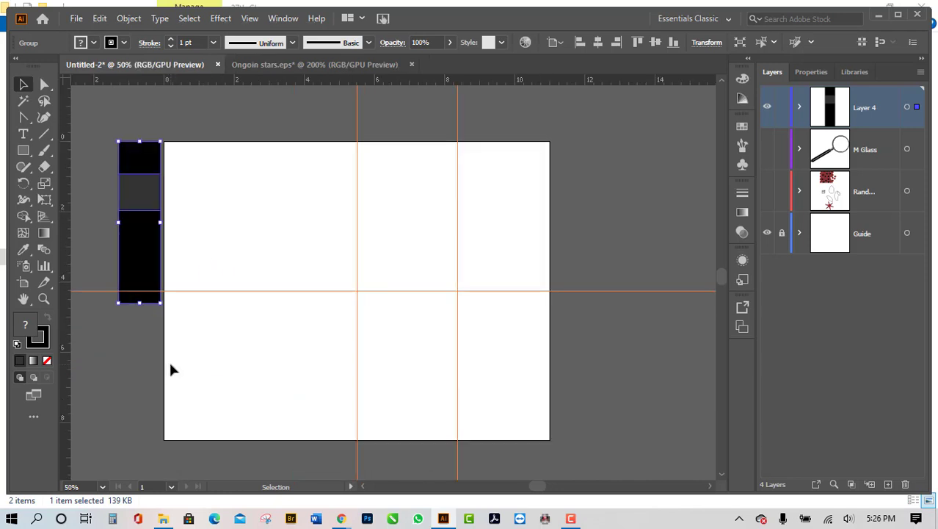
scroll(261, 236, up, 1)
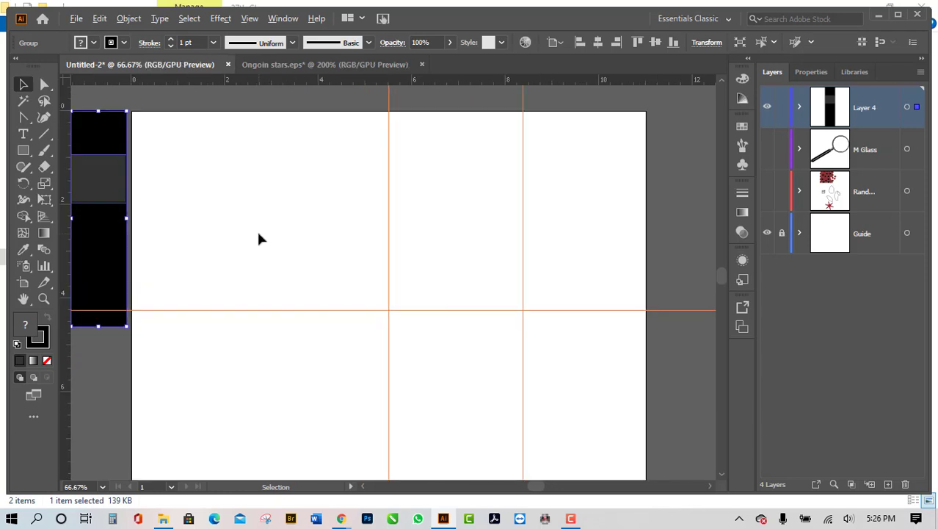
scroll(263, 245, down, 2)
scroll(288, 289, up, 1)
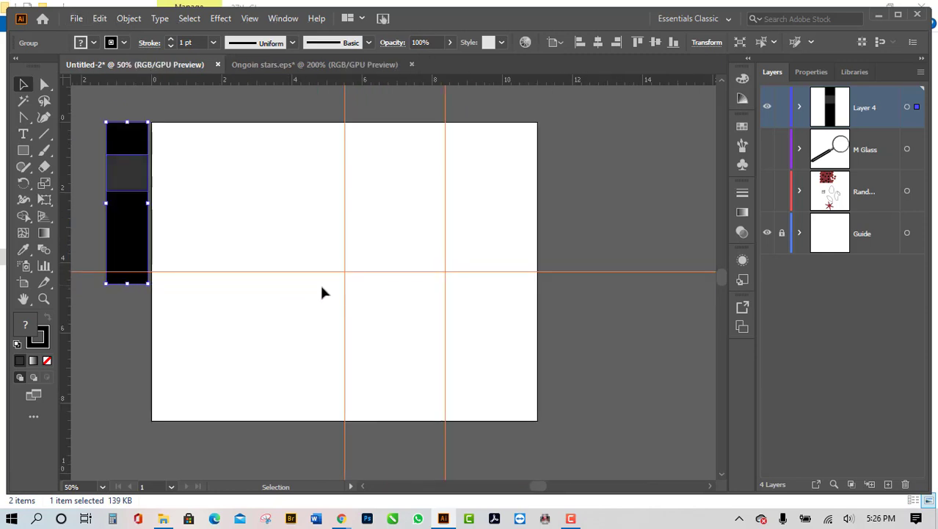
Step: Draw two overlapping rectangles near the artboard's centre, with black fill and no stroke, the smaller one covering the larger one's lower right corner
click(25, 152)
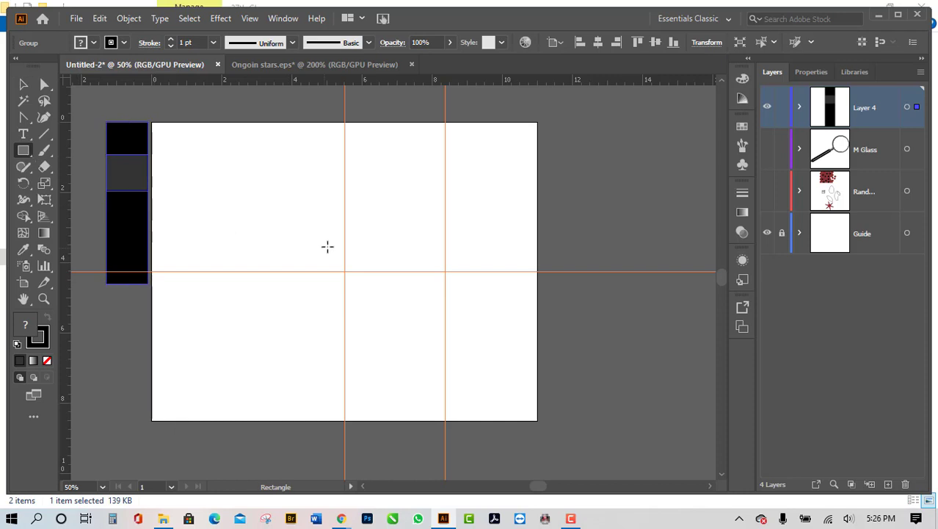
drag(241, 182, 373, 297)
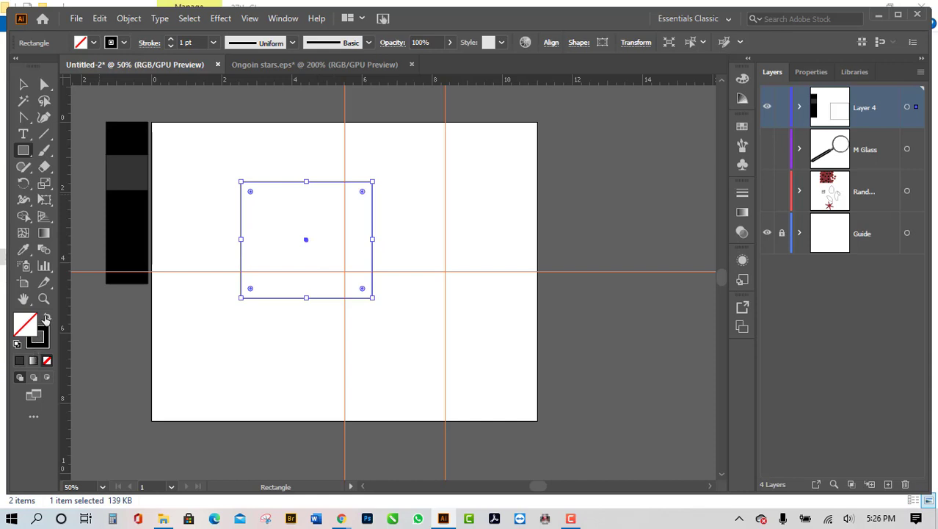
click(45, 320)
drag(320, 255, 423, 346)
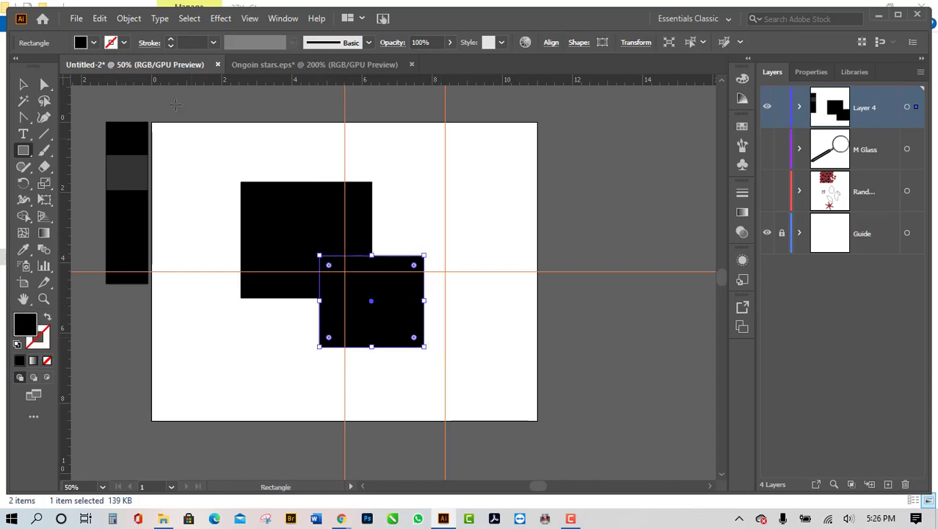
Step: Deselect the overlapping rectangles and display the Pathfinder options
key(v)
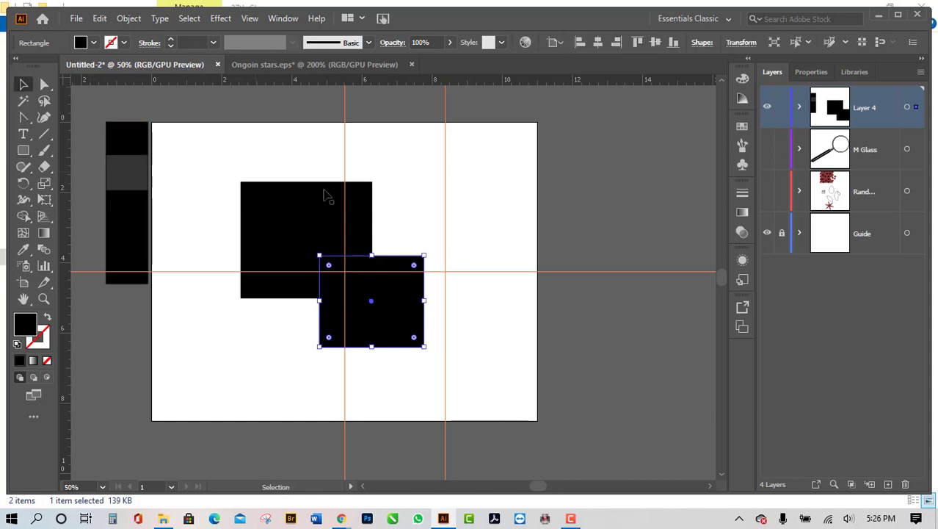
click(370, 184)
click(448, 183)
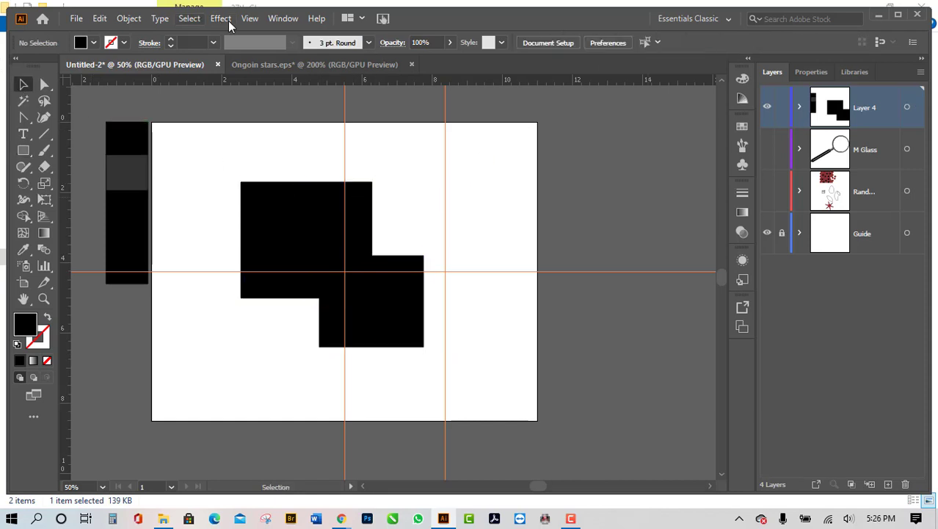
click(283, 18)
mouse_move(354, 40)
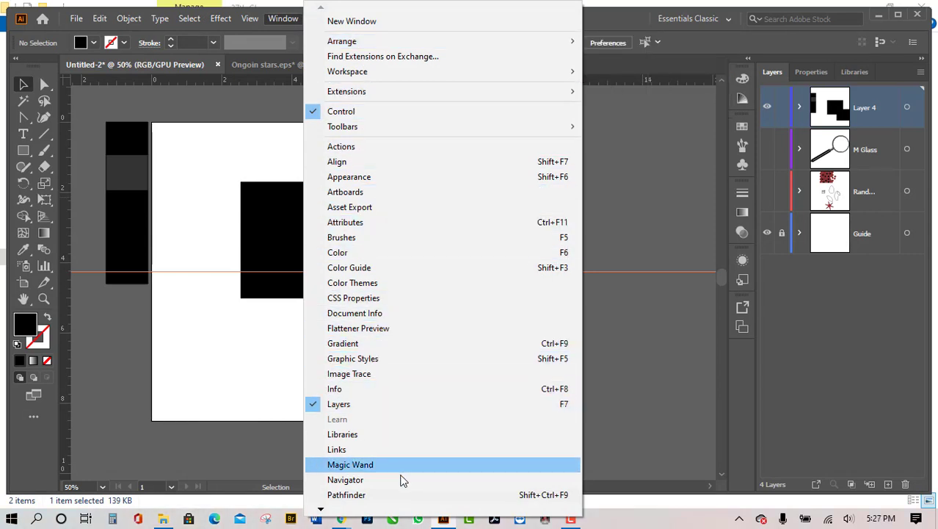
click(557, 501)
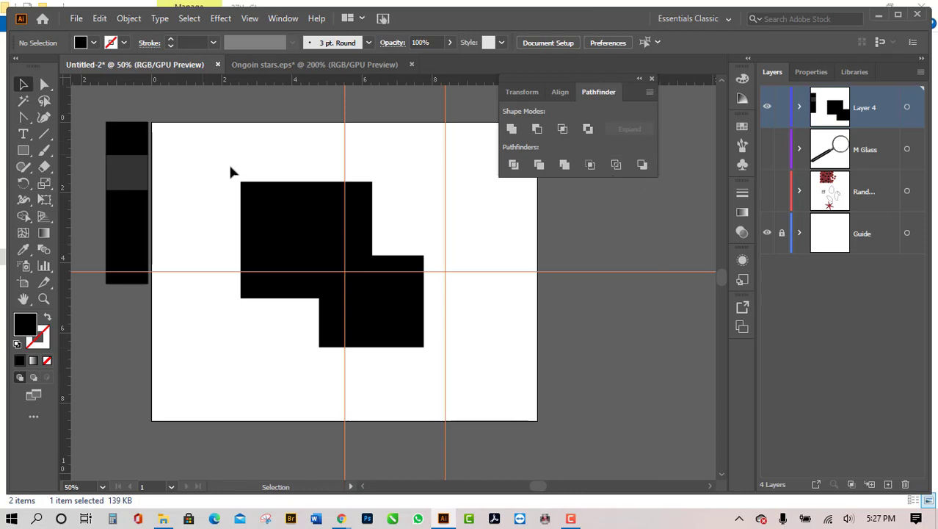
Step: Select both overlapping rectangles and merge them into one shape with the Pathfinder's Unite mode
drag(228, 162, 433, 395)
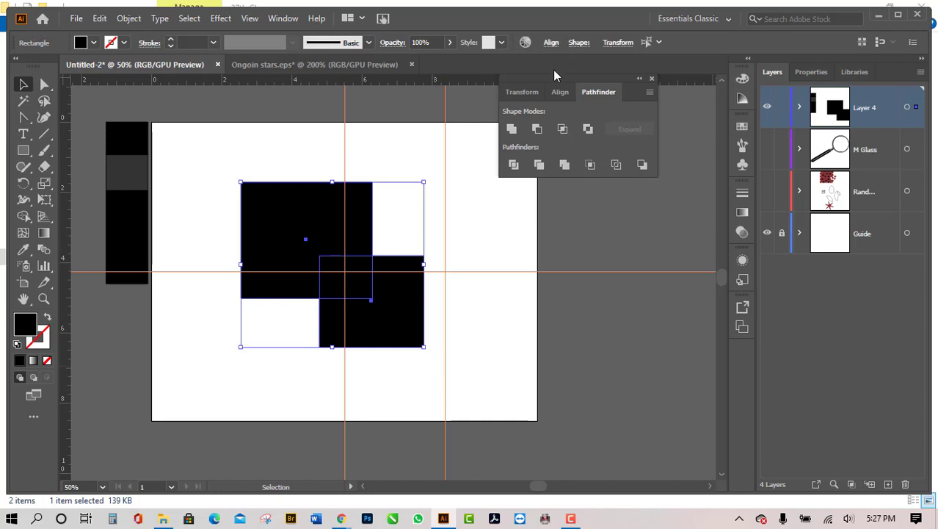
drag(563, 77, 626, 144)
drag(613, 184, 604, 108)
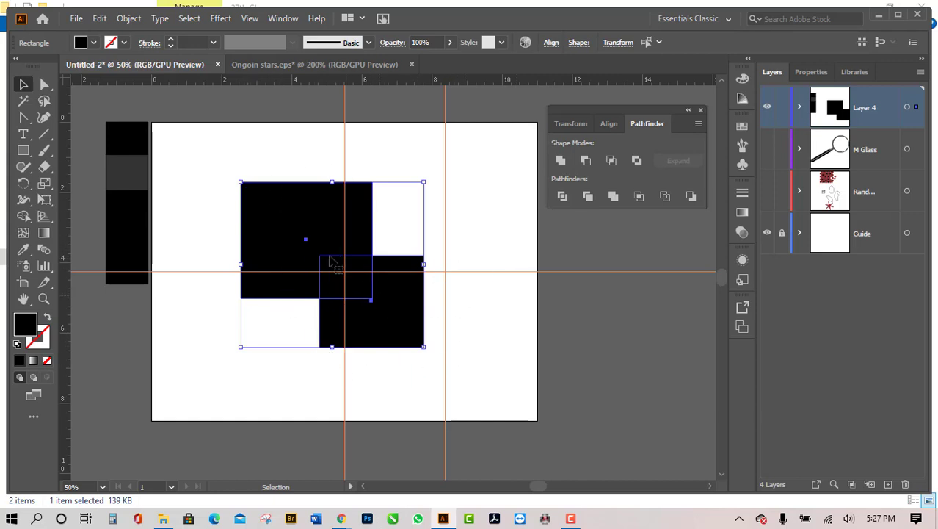
click(433, 342)
drag(225, 153, 449, 395)
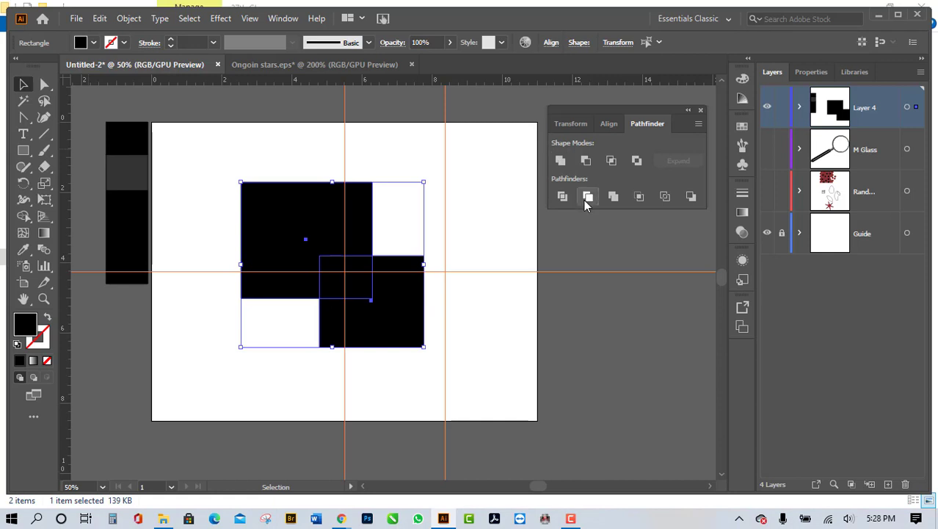
click(561, 162)
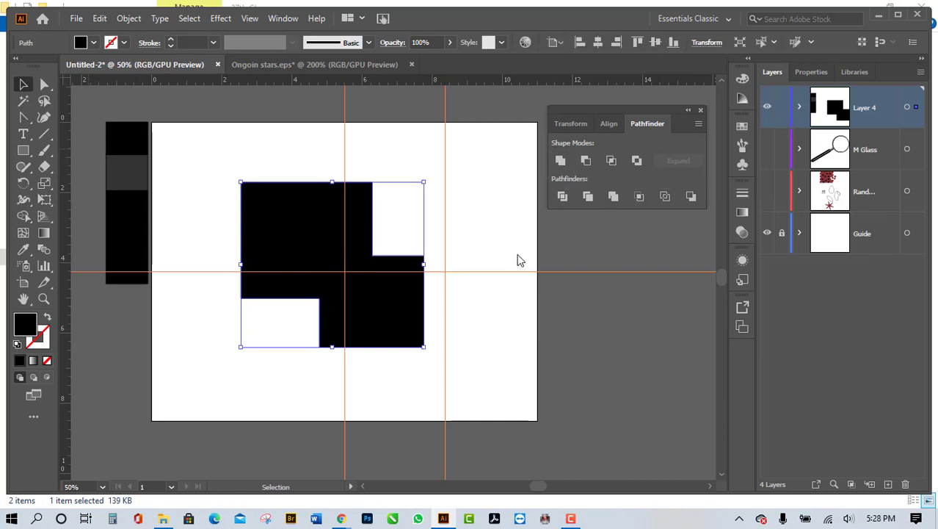
Step: Move the merged rectangle shape to the artboard's lower left edge, mostly outside the artboard and overlapping the bottom of the grouped bar
click(464, 327)
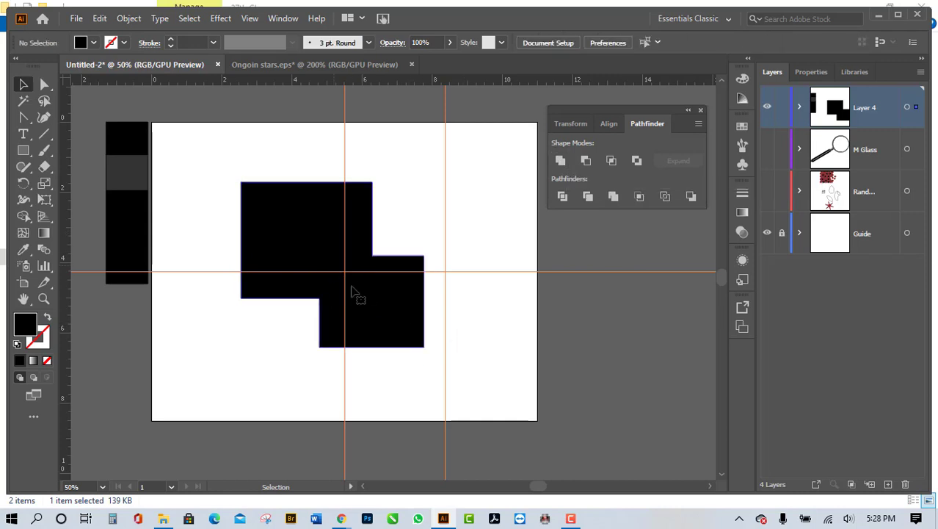
mouse_move(356, 297)
mouse_down()
mouse_move(377, 310)
mouse_move(289, 390)
mouse_move(362, 294)
mouse_move(359, 281)
mouse_up()
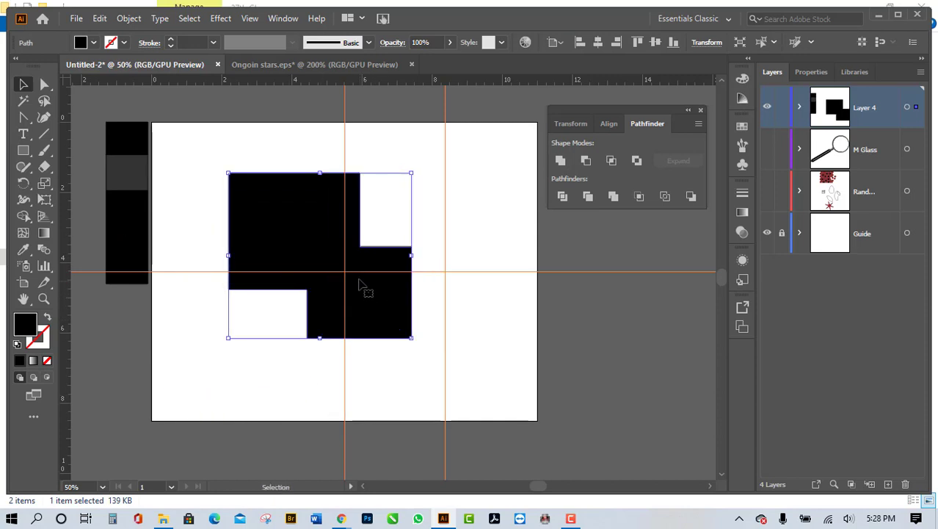
drag(426, 296, 161, 359)
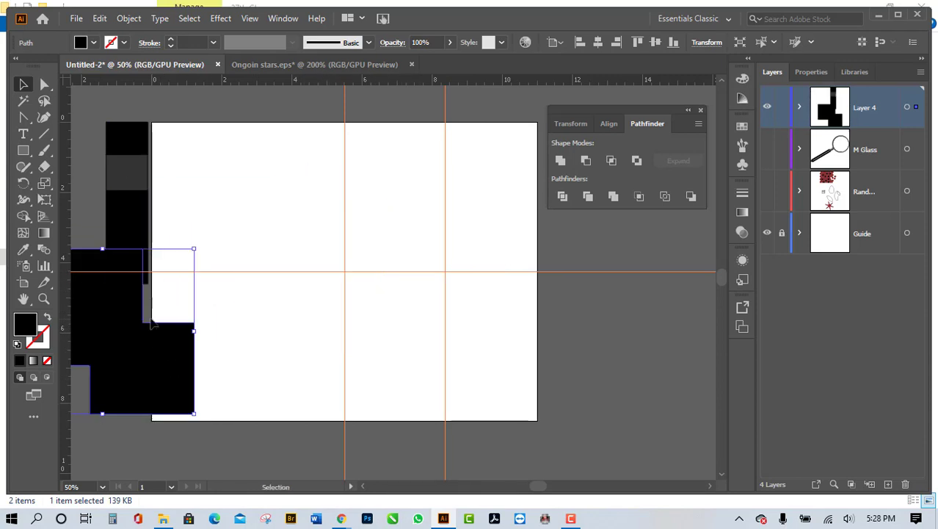
Step: Draw two wide, vertically overlapping black ellipses in the artboard's upper half, the lower one about 5 in wide and 2.2 in high
click(23, 151)
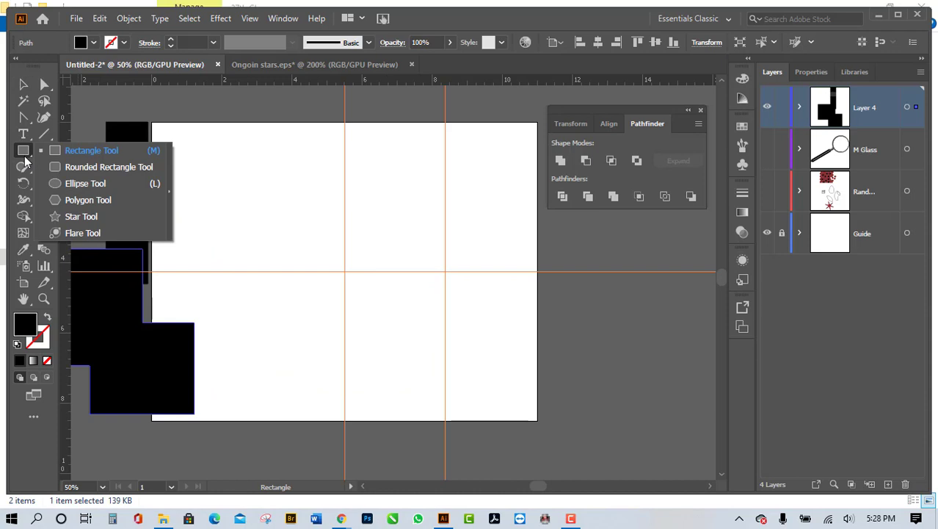
click(65, 183)
drag(270, 174, 452, 248)
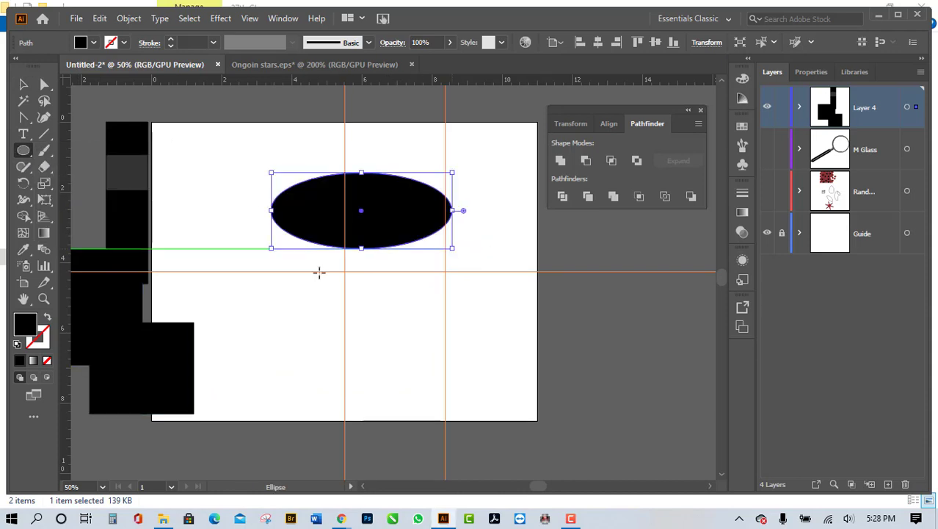
drag(445, 293, 269, 216)
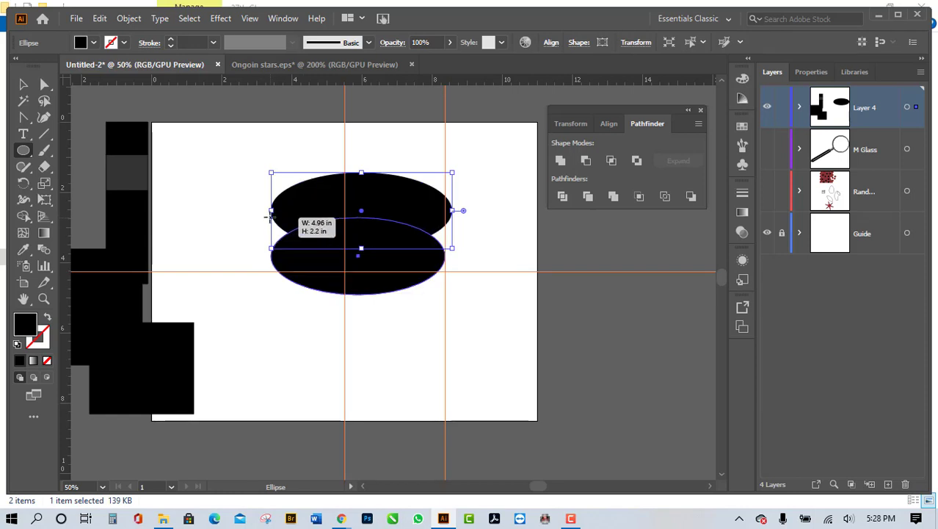
Step: Select both overlapping ellipses and unite them into a single shape with the Pathfinder
click(25, 88)
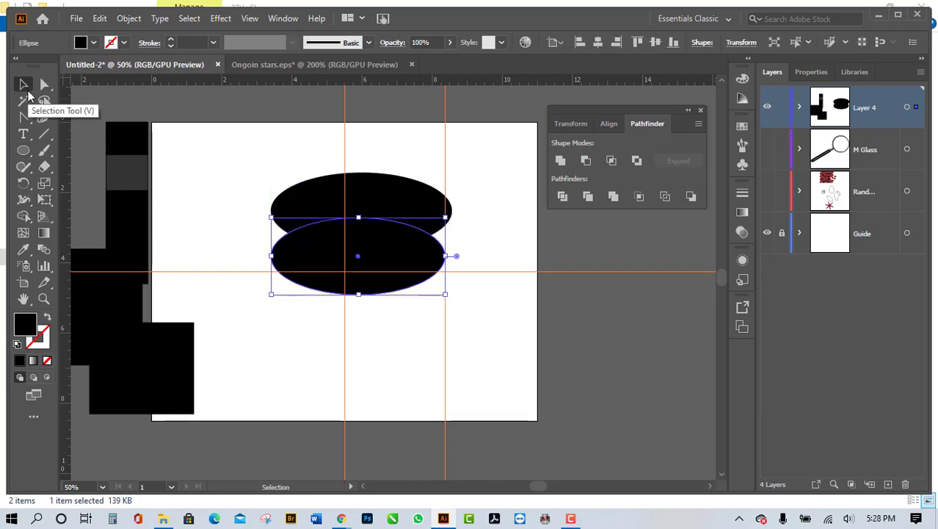
click(271, 148)
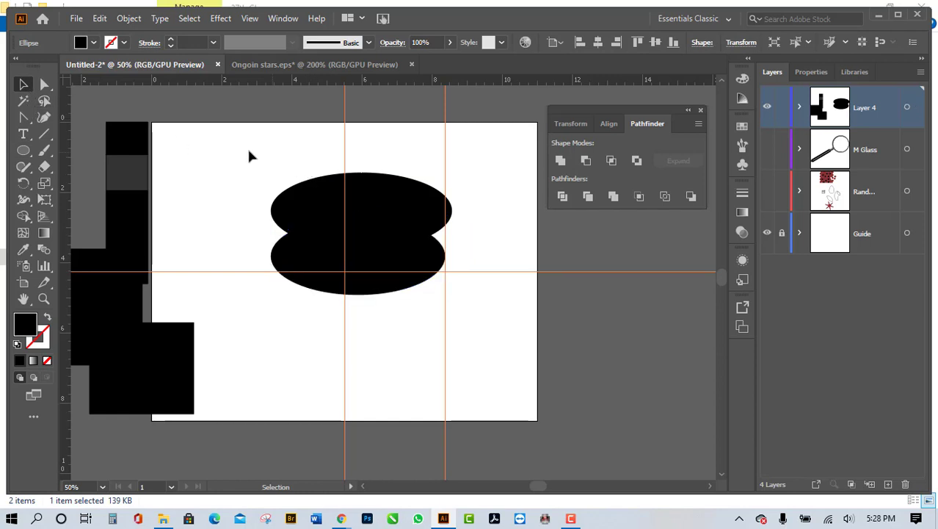
drag(248, 152, 488, 346)
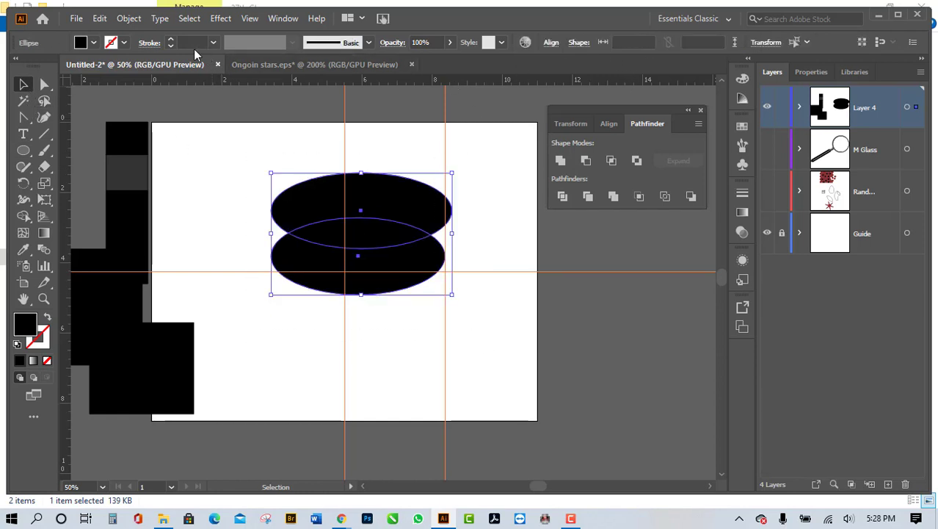
click(484, 266)
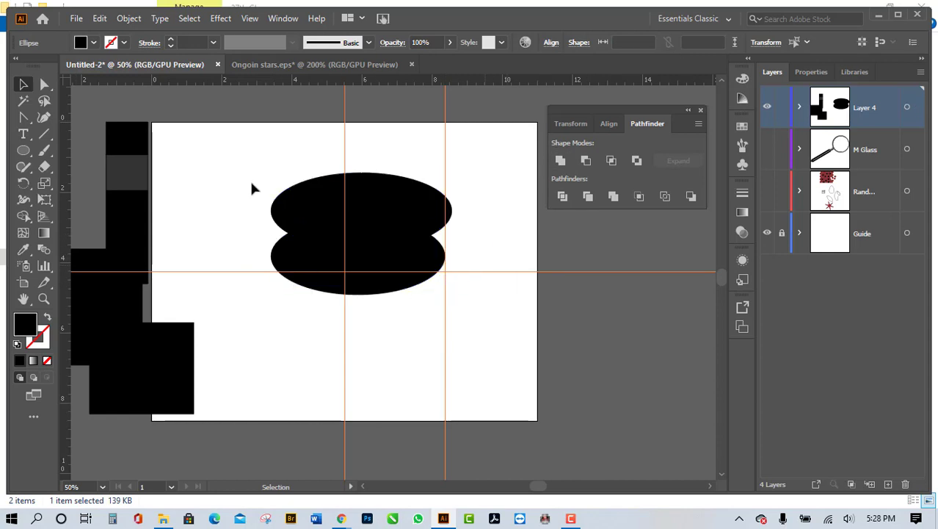
drag(251, 169, 513, 359)
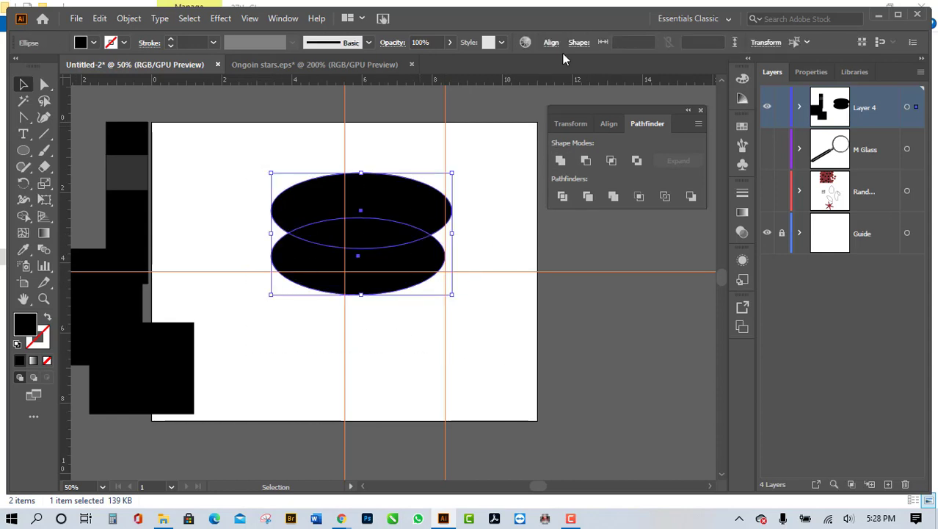
click(561, 161)
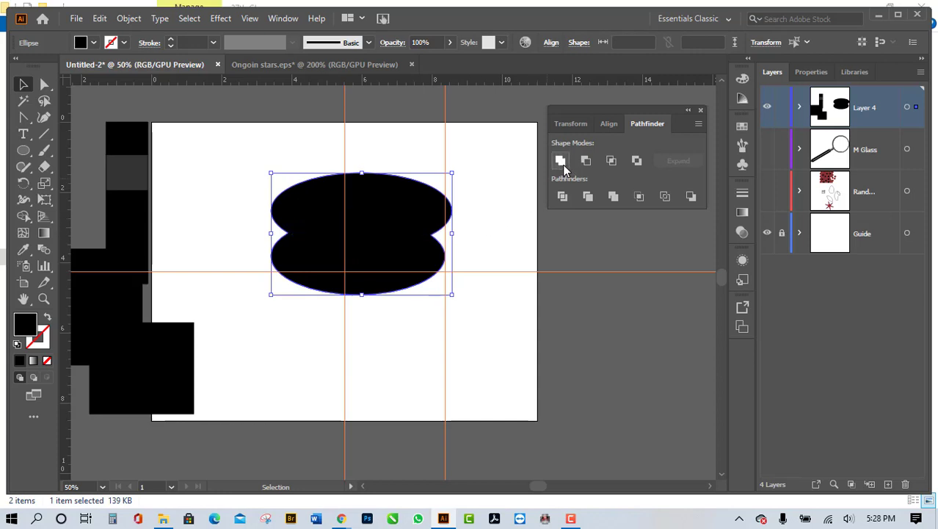
Step: Shift the united double-ellipse shape slightly on the artboard and check its path in isolation mode
click(508, 298)
drag(391, 249, 343, 254)
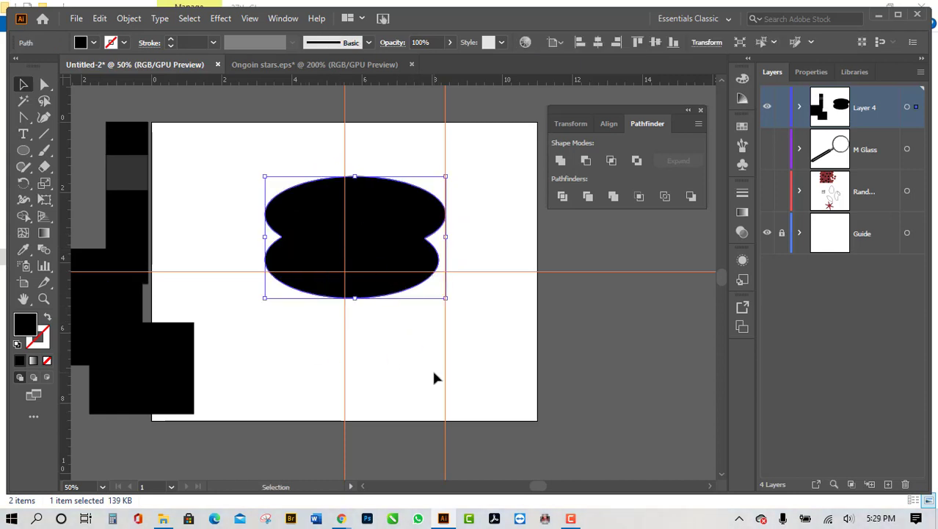
double_click(390, 245)
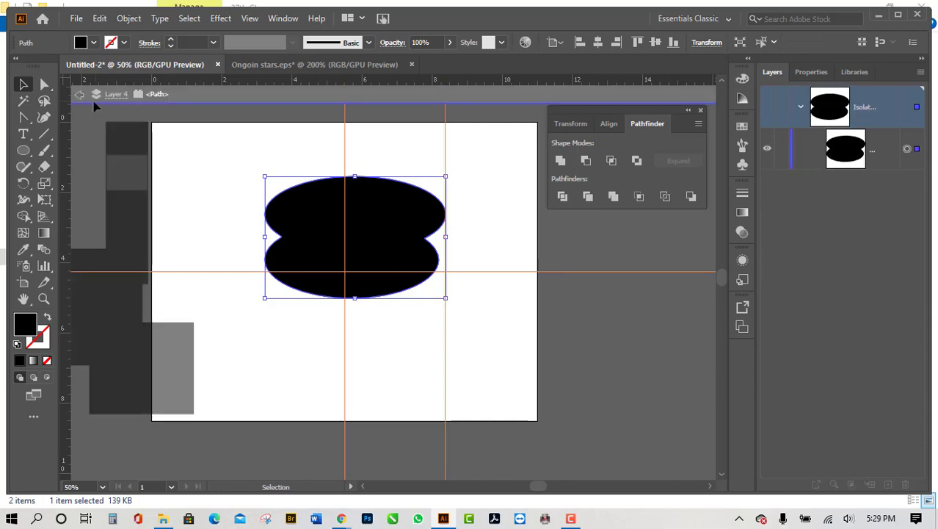
click(80, 97)
click(79, 96)
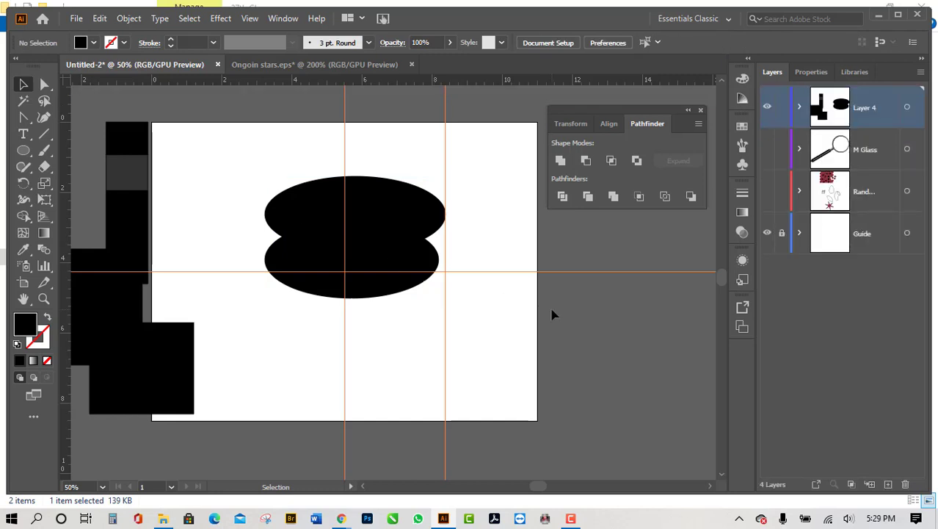
Step: Isolate the united double-ellipse shape again to examine its layer contents, and return to the full artwork
click(386, 240)
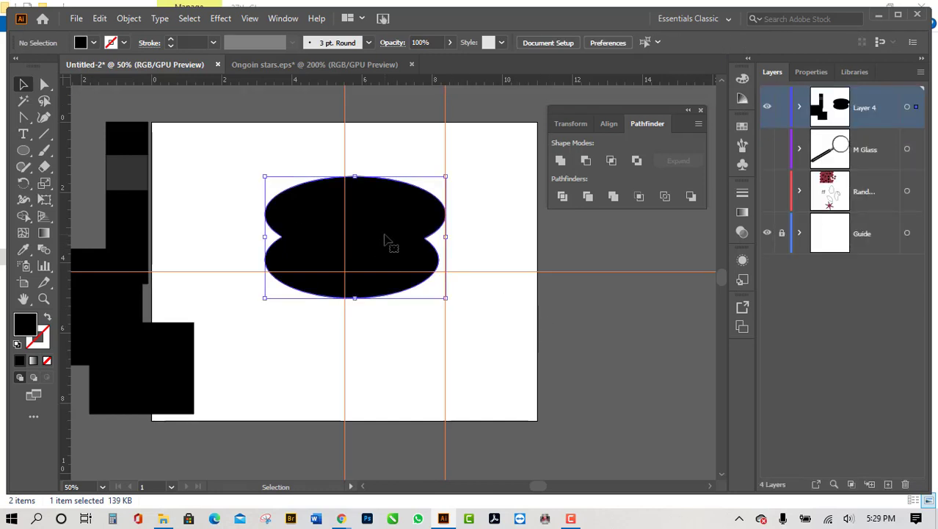
double_click(385, 240)
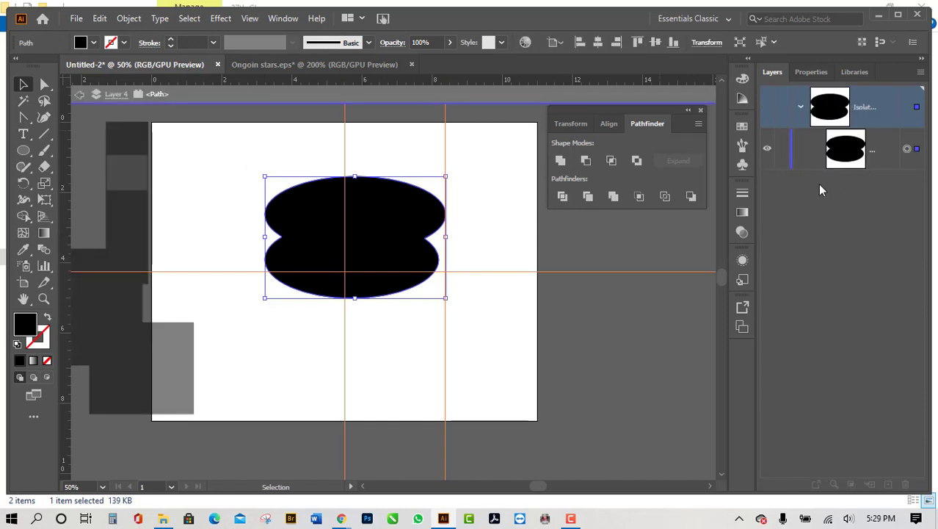
click(853, 161)
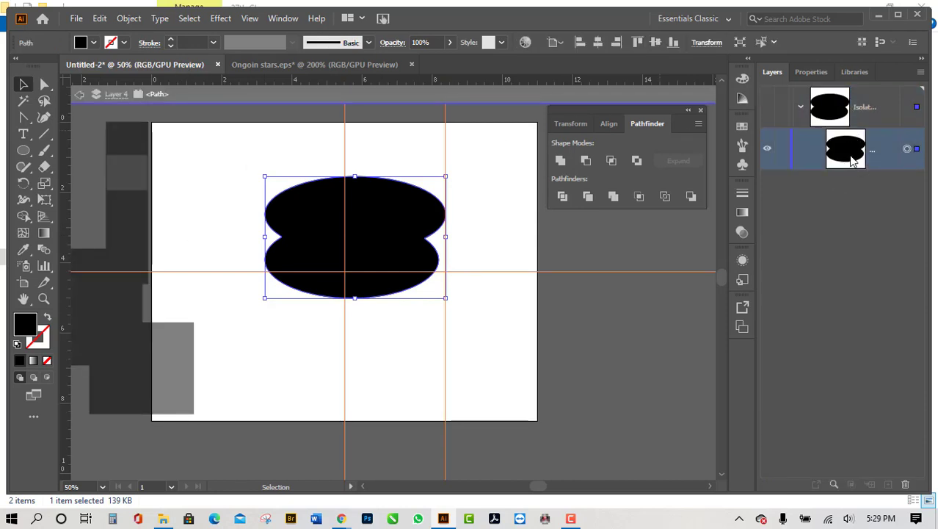
click(115, 93)
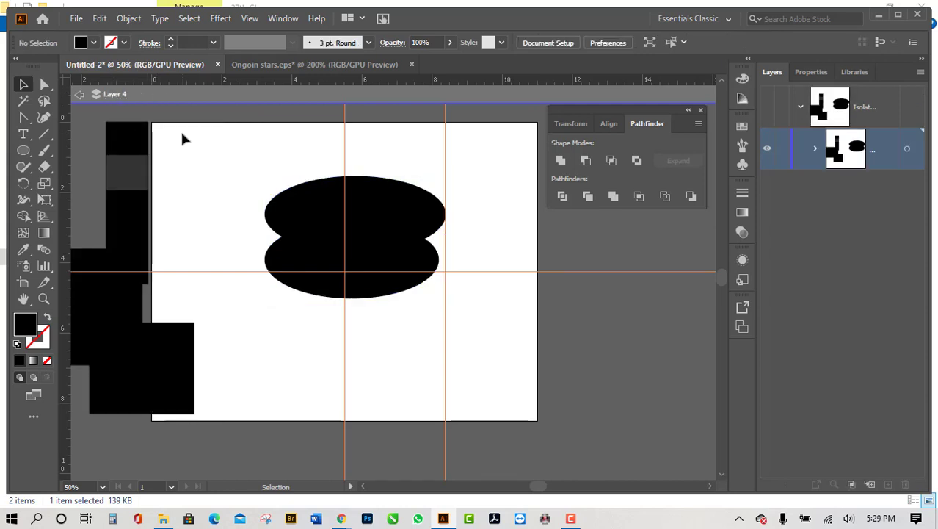
click(81, 96)
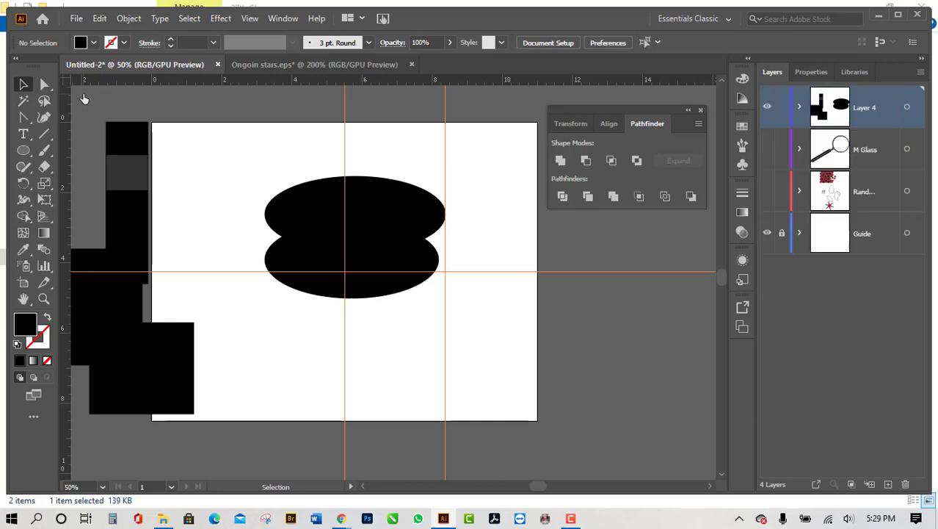
click(398, 231)
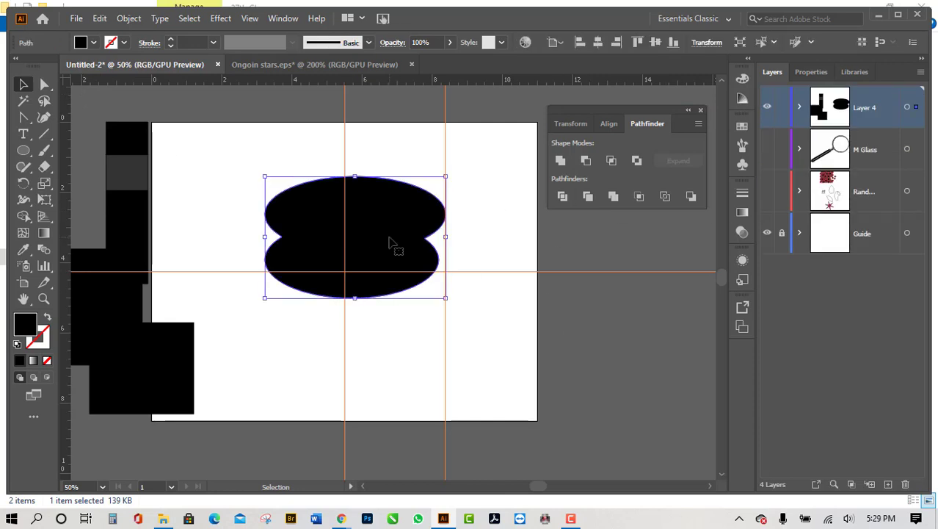
click(473, 357)
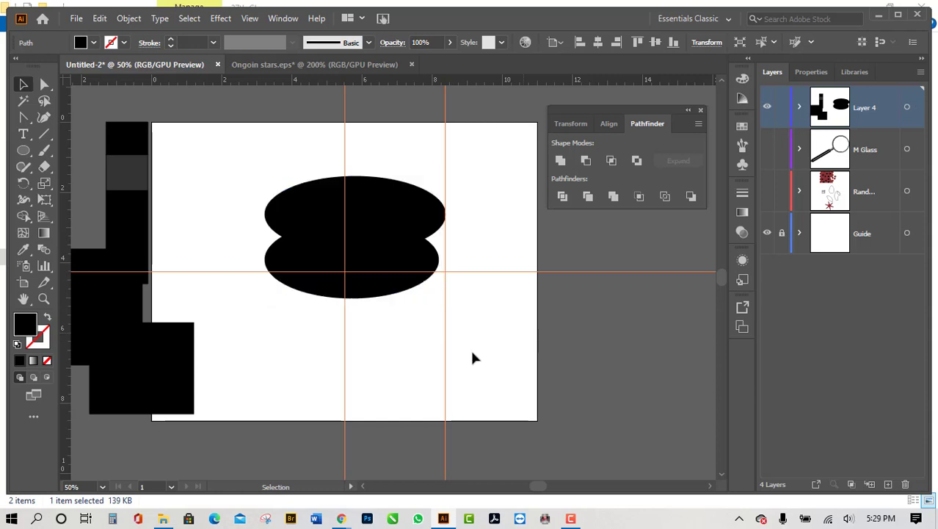
Step: Move the united double-ellipse shape off the artboard, above its upper-left corner
drag(411, 261, 418, 237)
scroll(419, 251, up, 3)
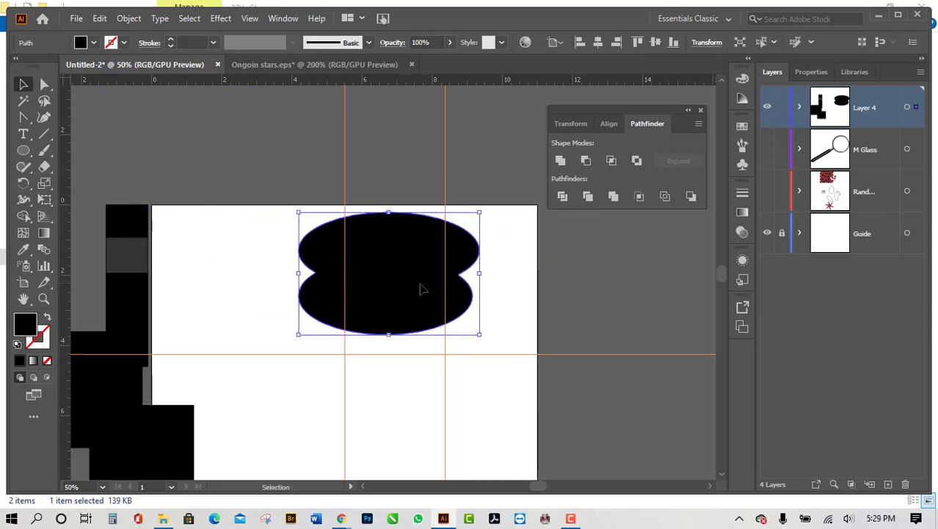
drag(422, 287, 237, 151)
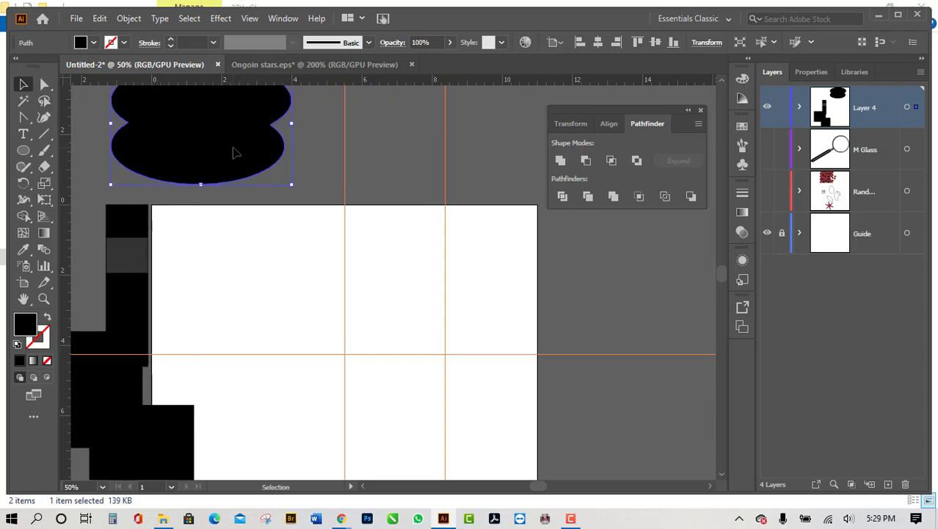
scroll(272, 324, down, 3)
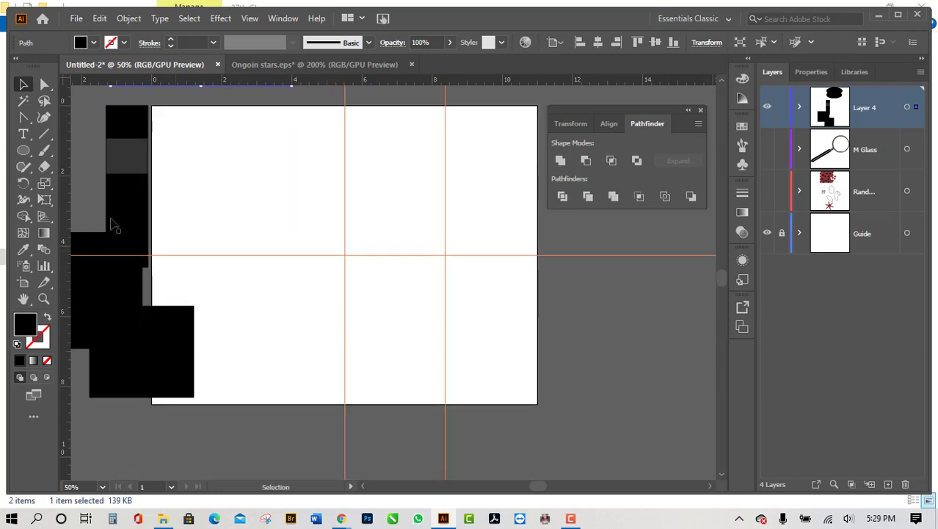
Step: Draw a wide ellipse about 6.3 in across on the artboard and a narrower, taller ellipse overlapping its lower part
click(23, 152)
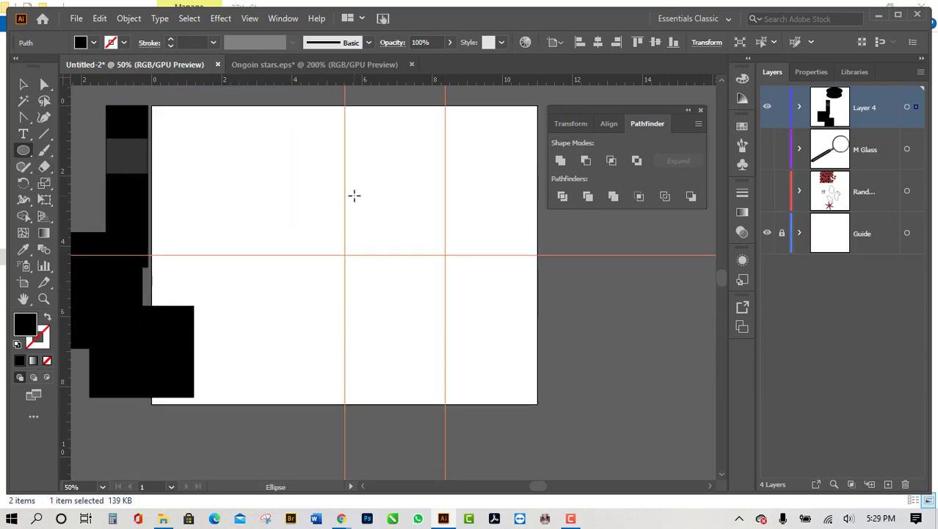
drag(316, 166, 538, 254)
drag(493, 323, 326, 202)
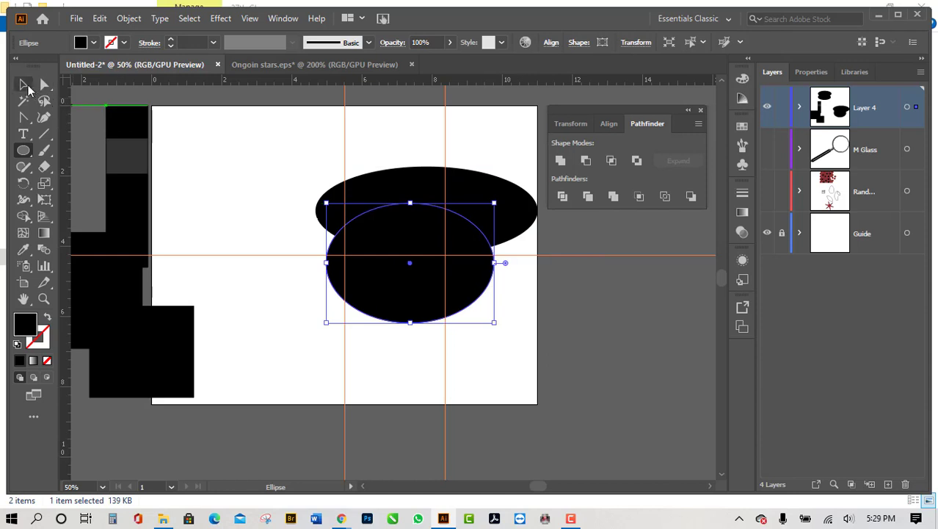
Step: Subtract the front ellipse from the wide ellipse with Minus Front, and undo the subtraction
click(23, 84)
drag(288, 149, 479, 309)
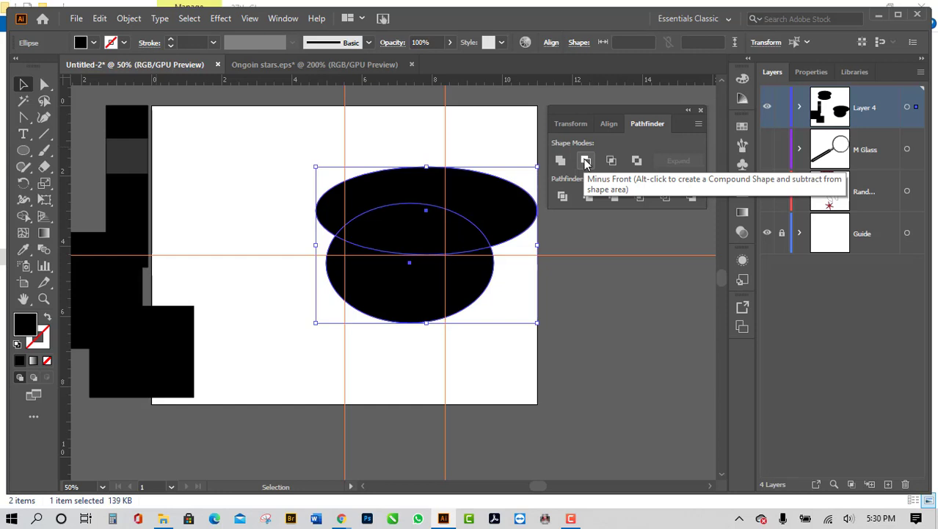
click(585, 161)
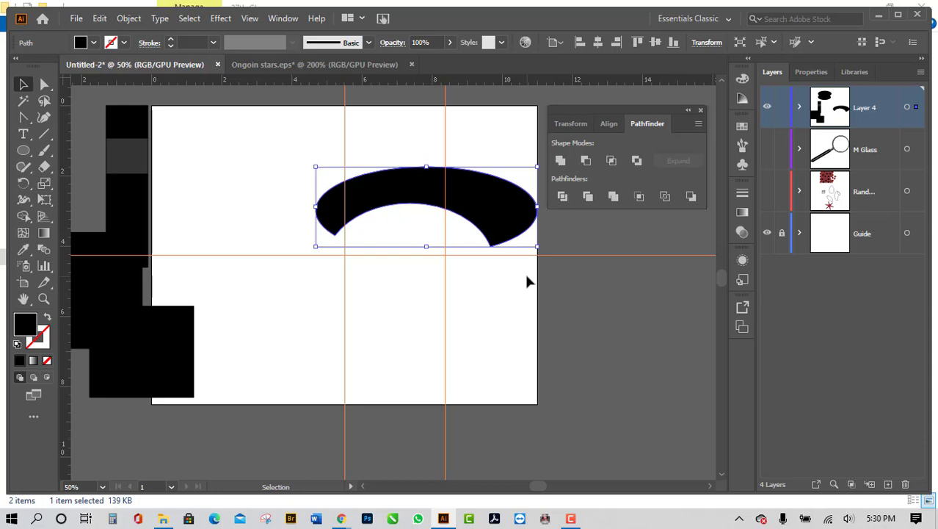
key(a)
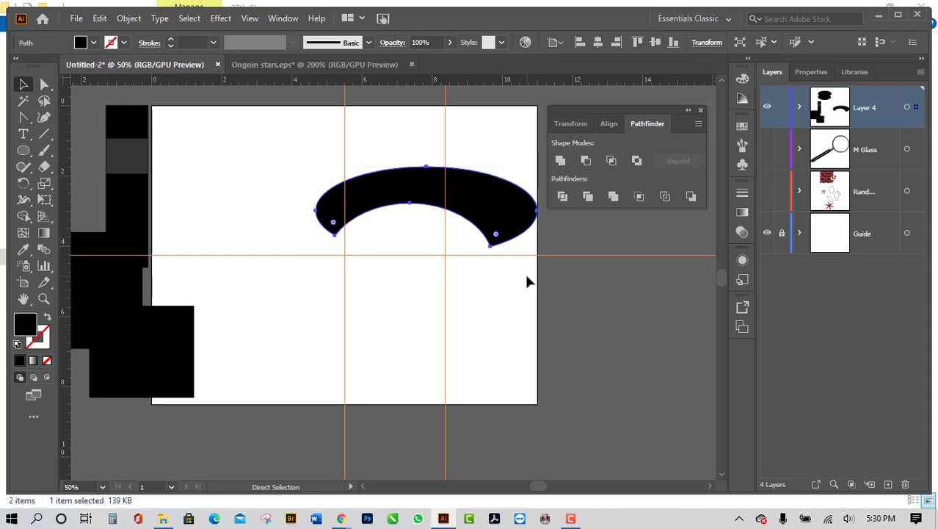
key(ctrl+z)
key(v)
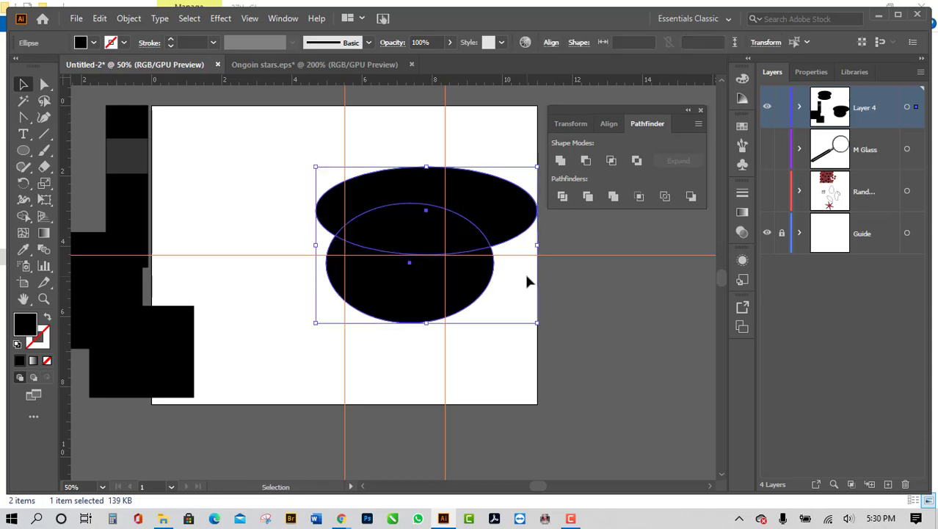
Step: Apply Minus Front to the two overlapping ellipses once more and undo it again
click(586, 161)
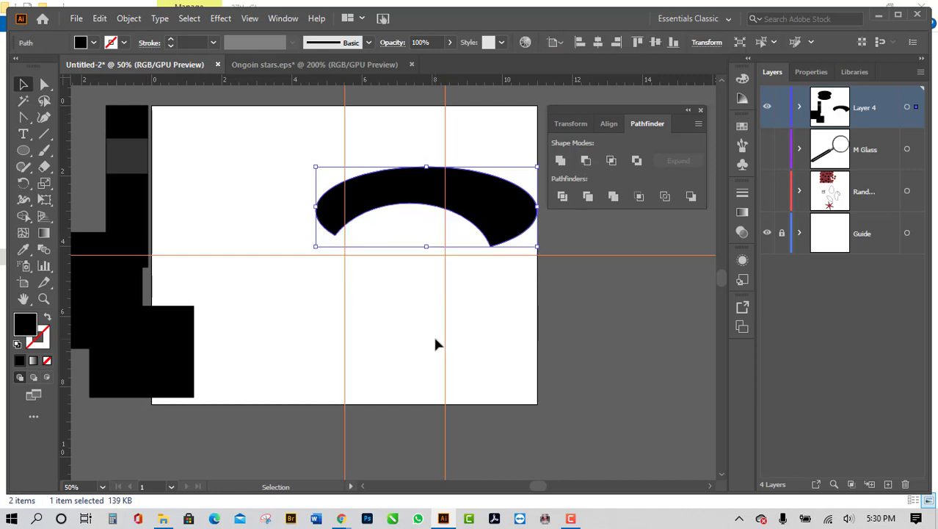
key(a)
key(ctrl+z)
key(v)
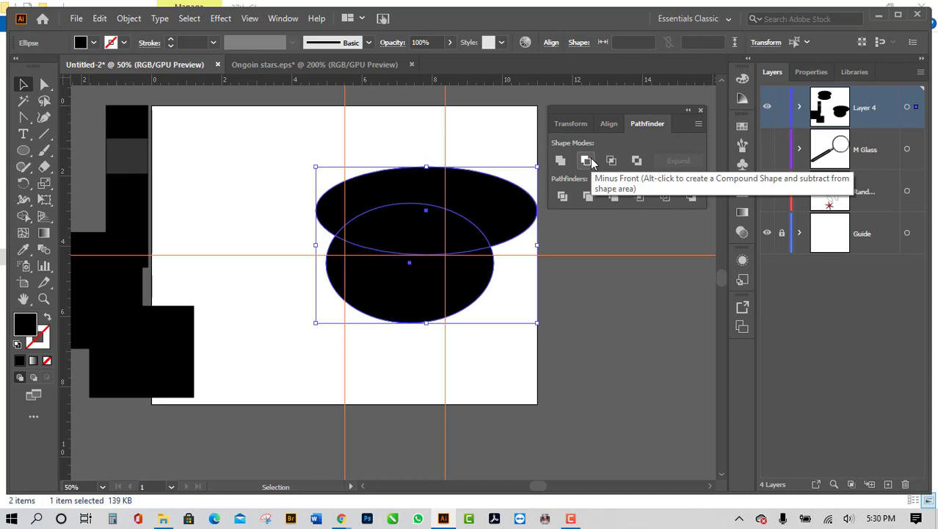
Step: Combine both overlapping ellipses into an editable compound shape that subtracts the front ellipse from the wide one
click(337, 327)
scroll(340, 331, down, 3)
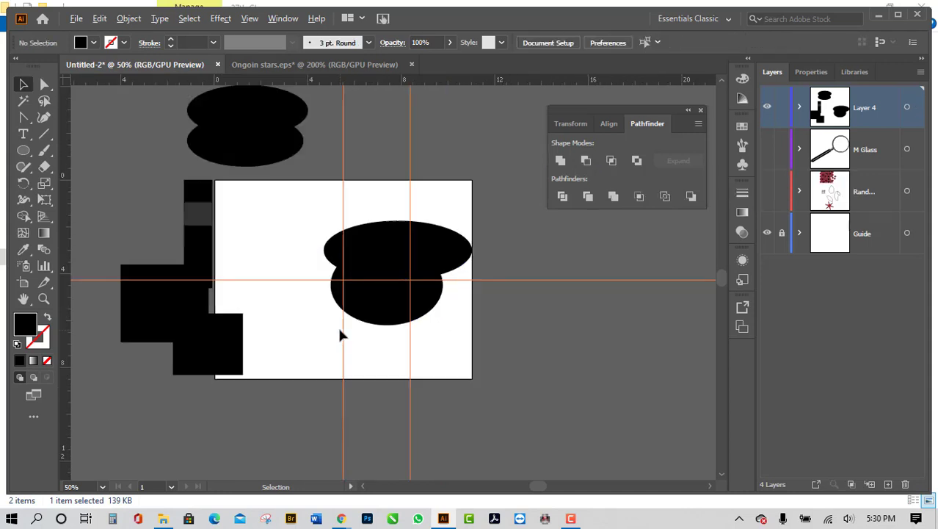
scroll(410, 330, up, 2)
scroll(412, 328, up, 1)
scroll(384, 323, down, 1)
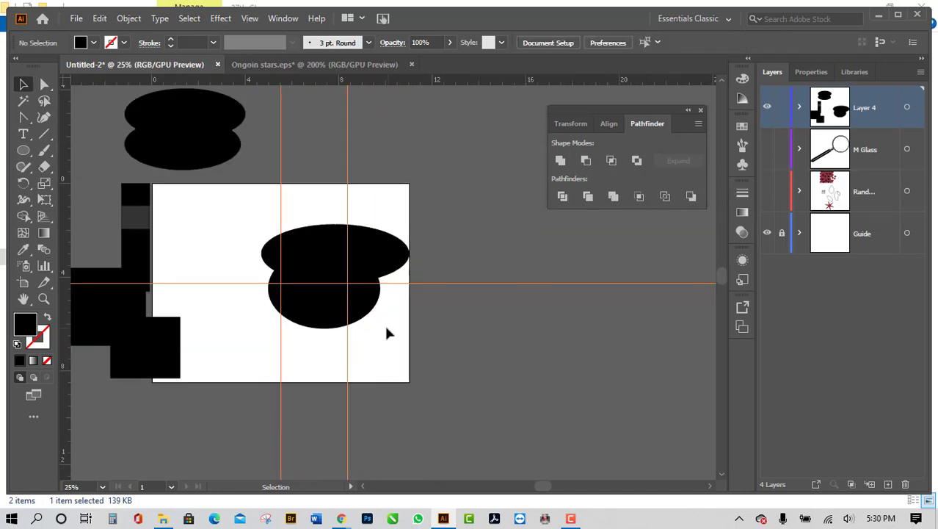
drag(248, 219, 400, 342)
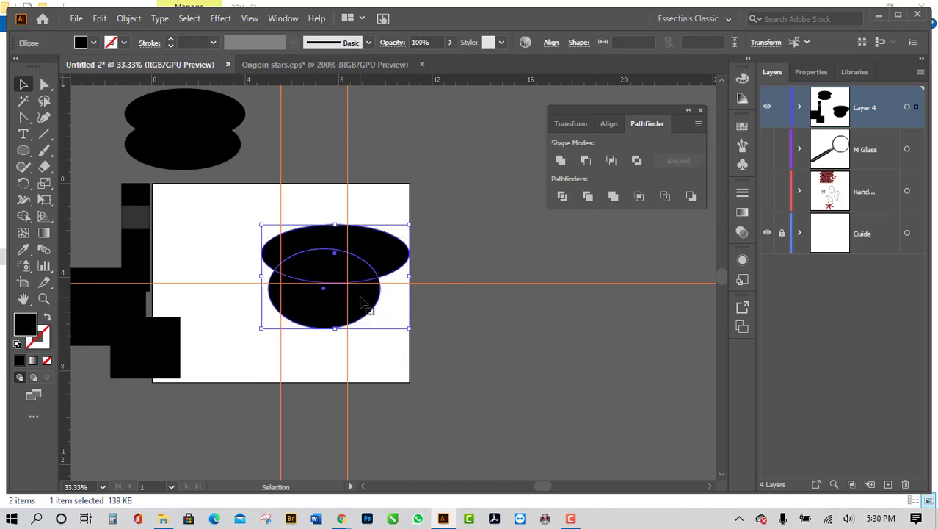
key(a)
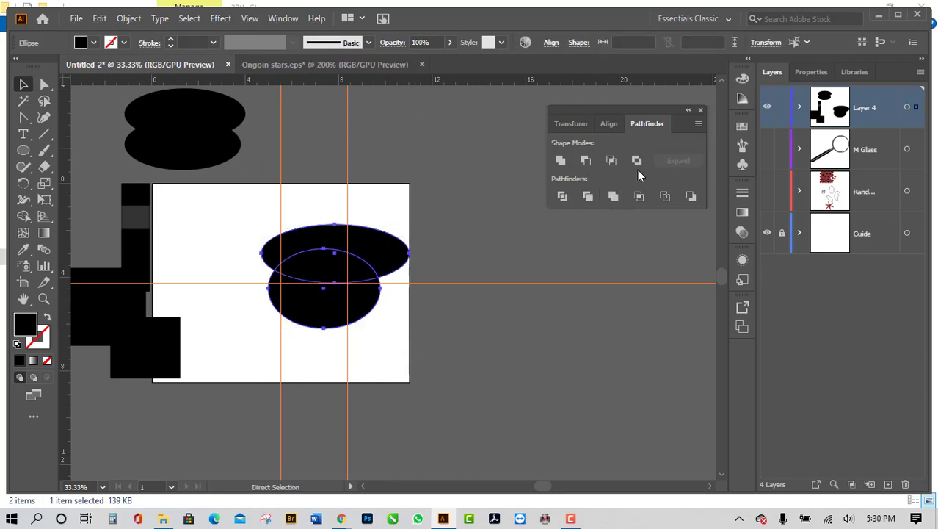
click(585, 158)
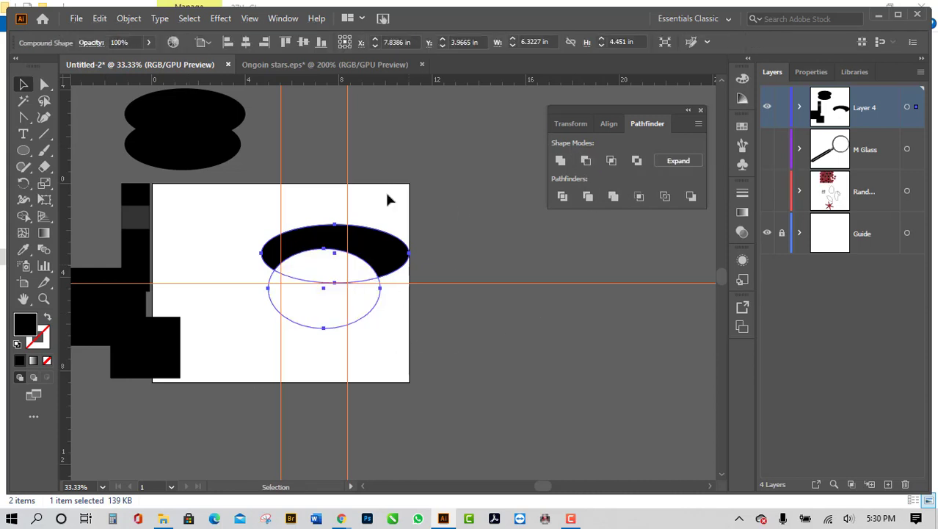
key(v)
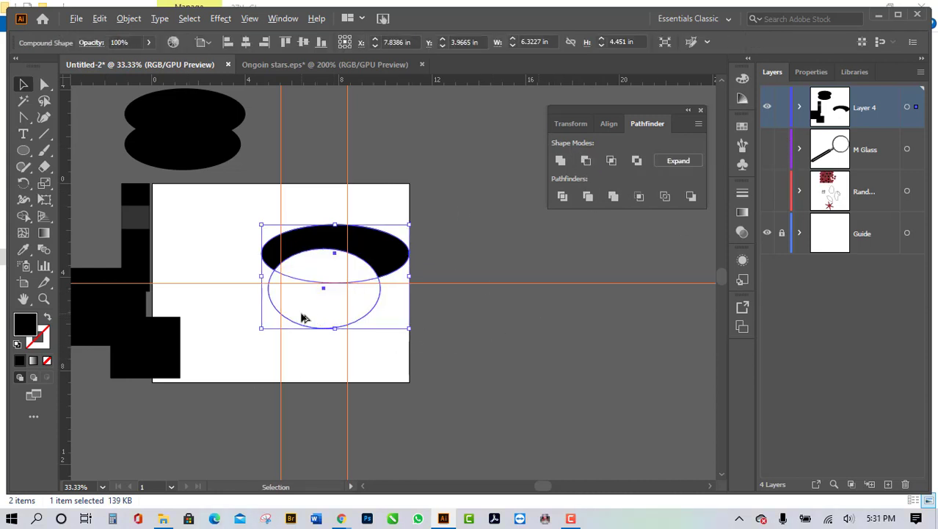
Step: Isolate the compound shape and move its subtracting ellipse over the right half of the wide ellipse
scroll(304, 314, up, 1)
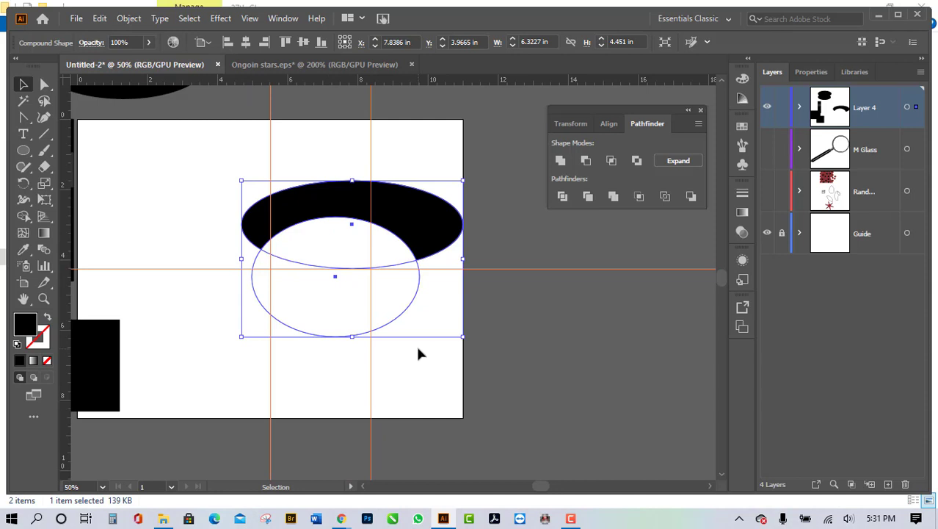
scroll(415, 342, up, 1)
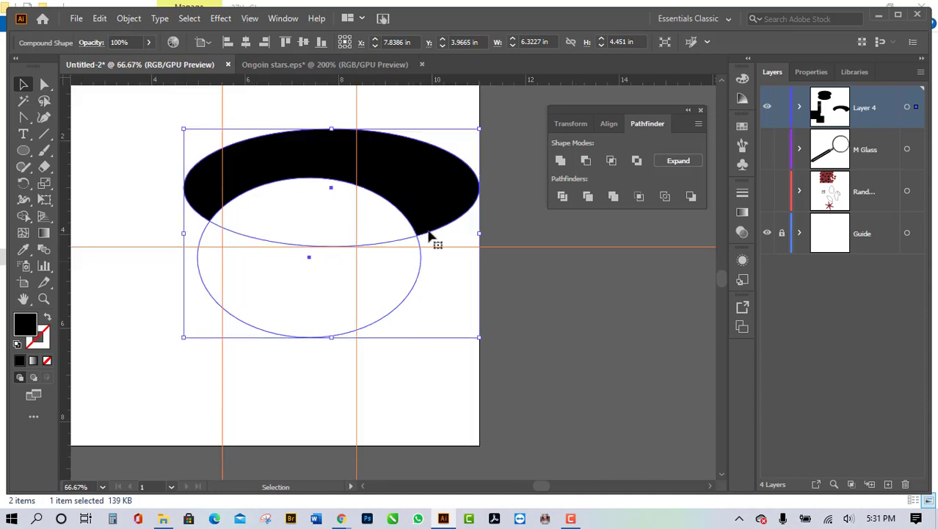
mouse_move(401, 284)
mouse_down()
mouse_move(420, 278)
mouse_move(405, 263)
mouse_move(398, 280)
mouse_up()
double_click(389, 266)
click(396, 243)
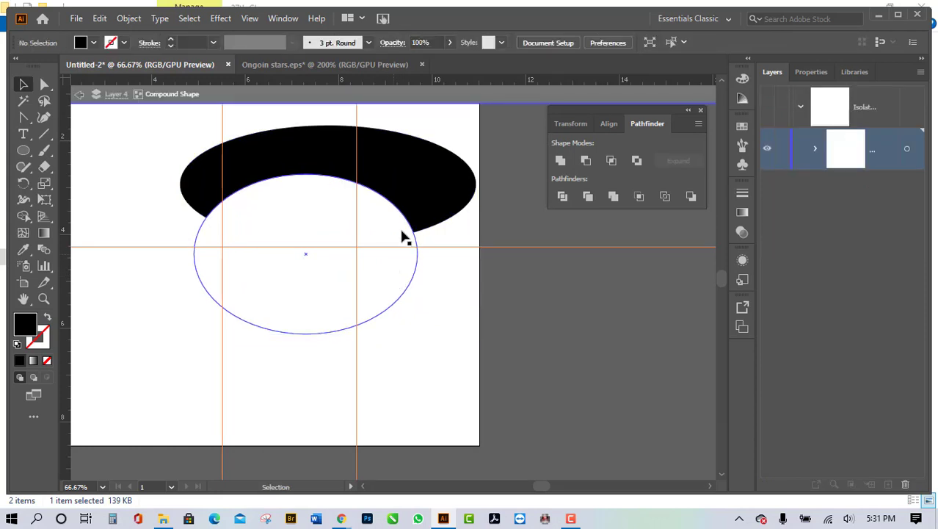
drag(359, 284, 489, 204)
scroll(450, 250, up, 3)
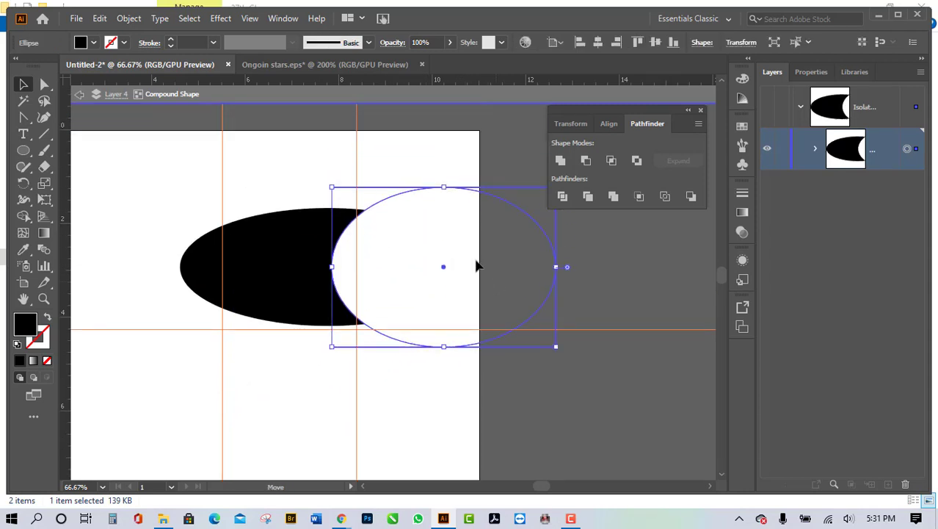
drag(477, 264, 432, 258)
Step: Widen the subtracting ellipse leftward, position it to leave a crescent at the wide ellipse's right end, and exit isolation mode
scroll(453, 316, down, 2)
scroll(410, 339, up, 1)
drag(302, 250, 249, 250)
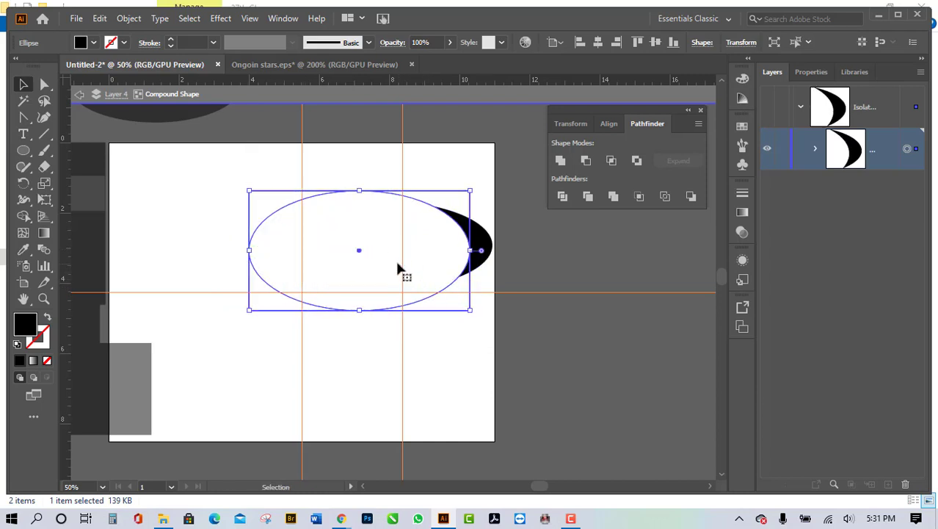
mouse_move(391, 246)
mouse_down()
mouse_move(380, 259)
mouse_move(376, 246)
mouse_move(394, 245)
mouse_up()
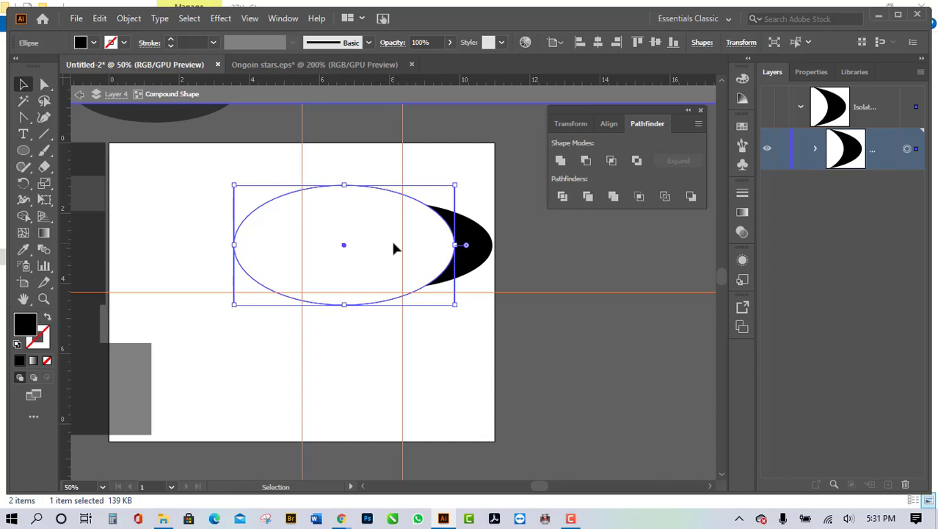
click(79, 94)
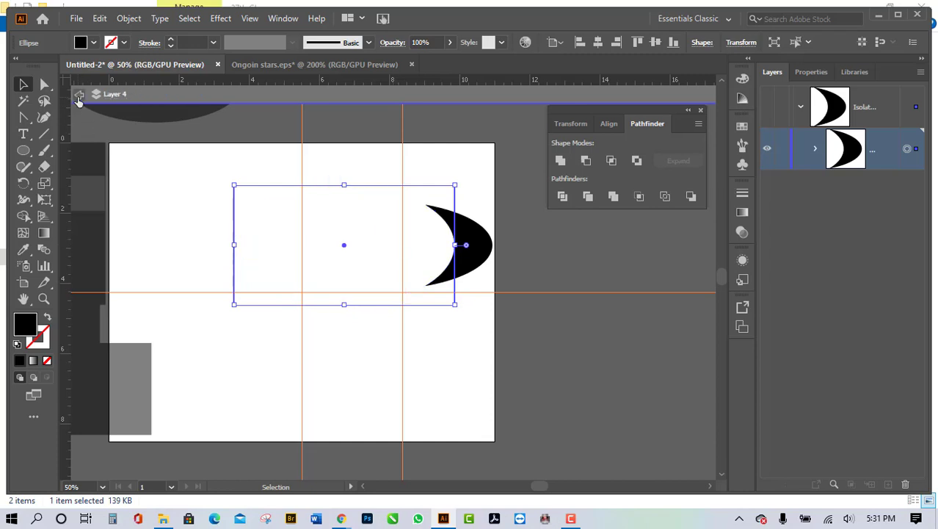
click(79, 98)
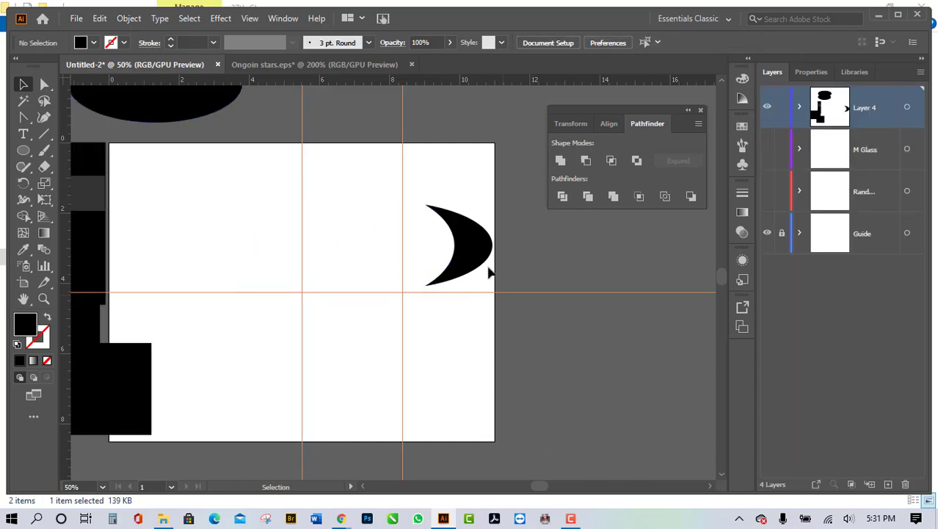
Step: Move the crescent compound shape past the artboard's right edge and deselect it
drag(461, 248, 547, 224)
click(498, 316)
scroll(560, 361, up, 2)
drag(517, 296, 609, 356)
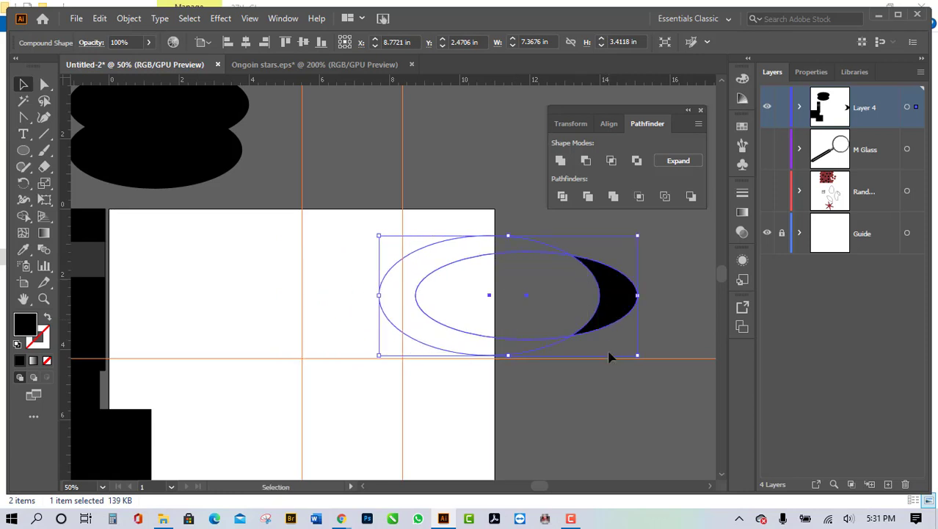
click(612, 388)
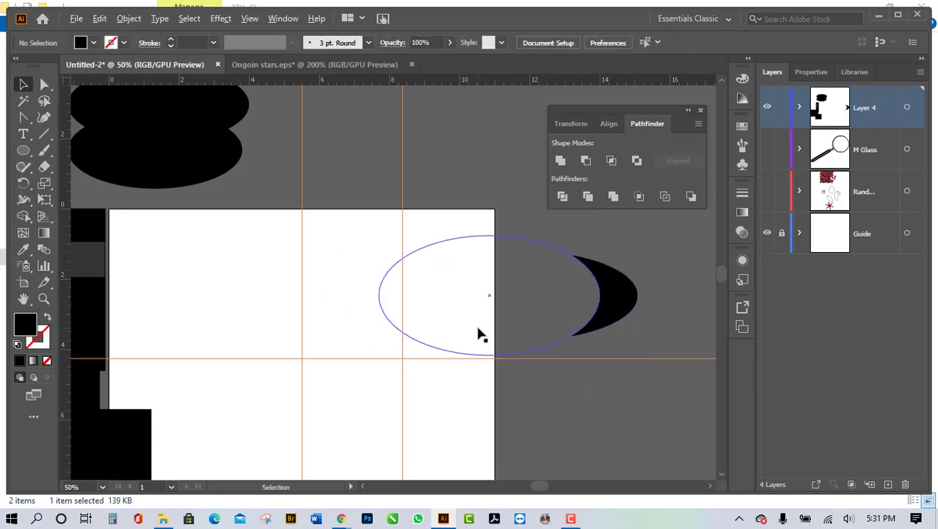
Step: Move the crescent compound shape to the empty canvas left of the stacked black ellipses and deselect it
scroll(481, 331, down, 3)
scroll(498, 377, down, 2)
drag(526, 272, 267, 222)
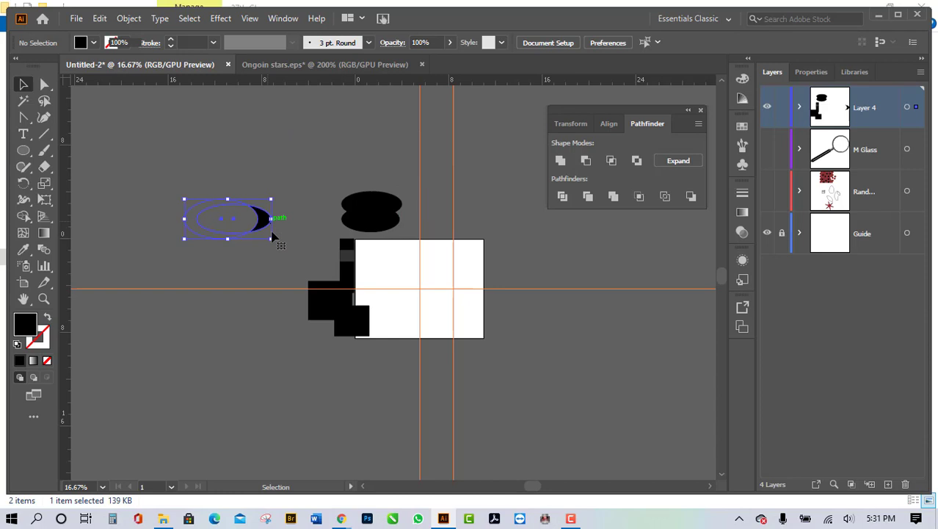
click(233, 287)
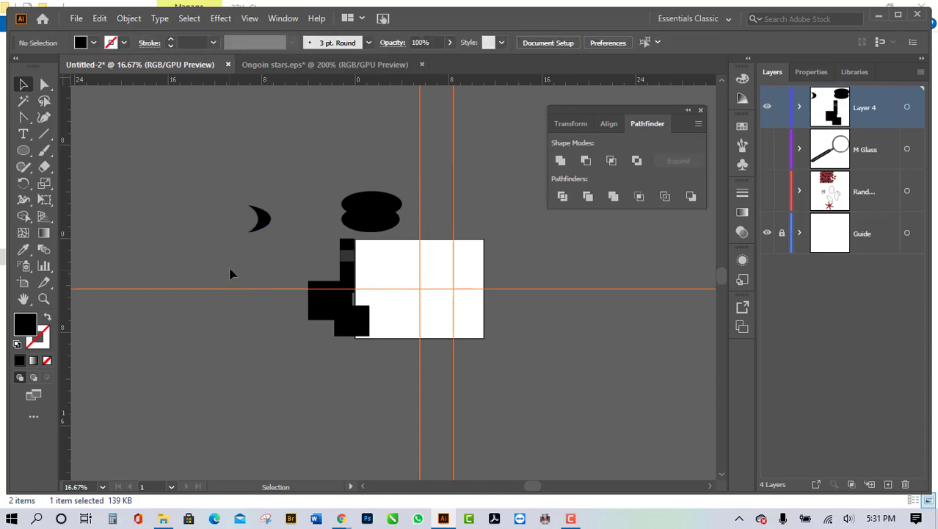
scroll(236, 235, up, 3)
scroll(236, 235, down, 2)
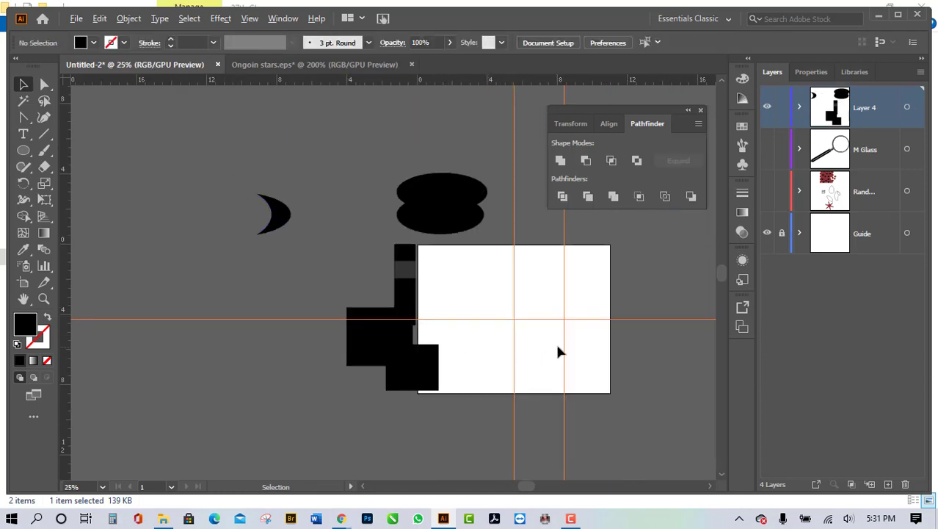
scroll(556, 352, up, 1)
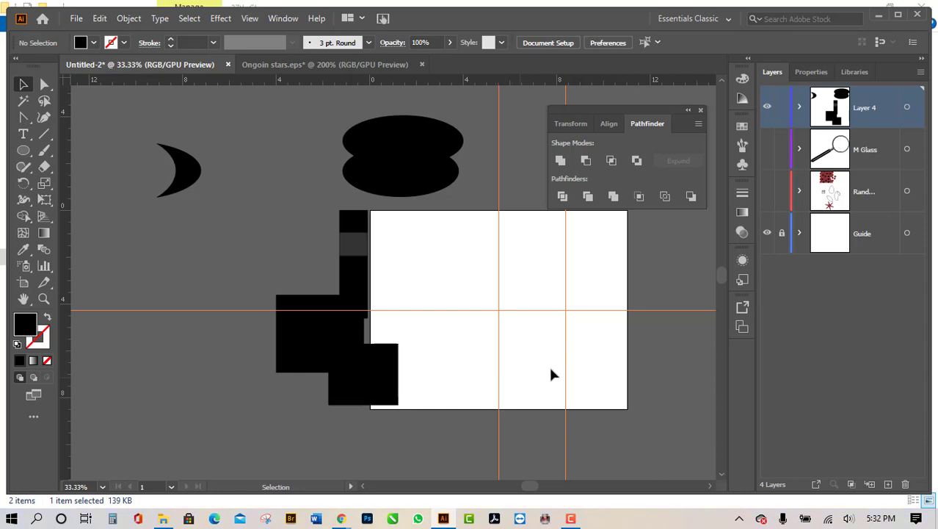
scroll(511, 331, down, 3)
scroll(584, 329, up, 1)
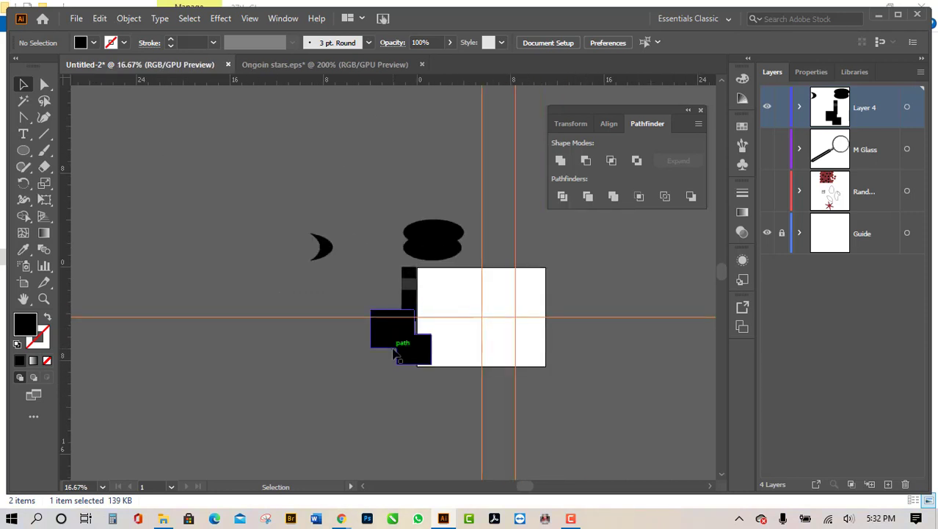
Step: Undo the crescent's moves and compound shape edits back to two separate overlapping ellipses, and deselect them
key(a)
key(ctrl+z)
key(ctrl+z)
key(ctrl+z)
key(ctrl+z)
key(ctrl+z)
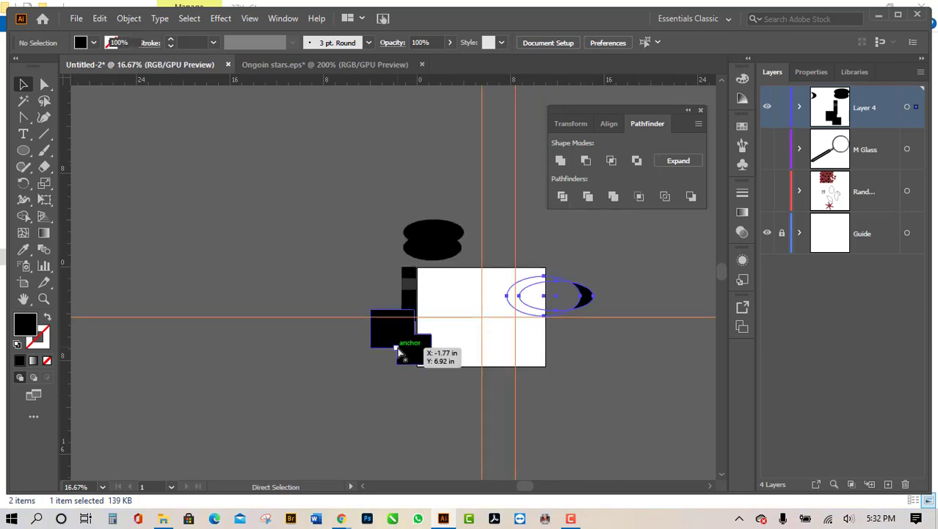
key(ctrl+z)
key(ctrl+z)
key(ctrl+z)
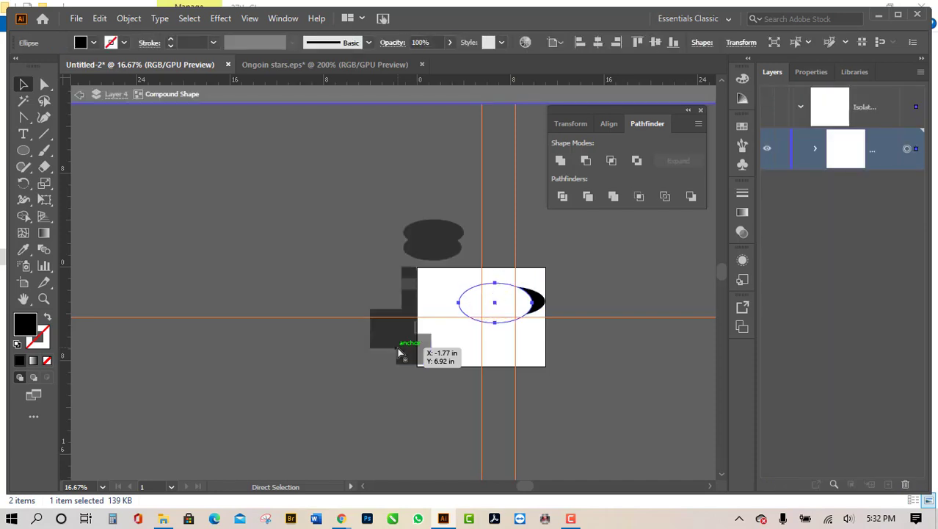
key(ctrl+z)
key(ctrl+z)
key(ctrl+z)
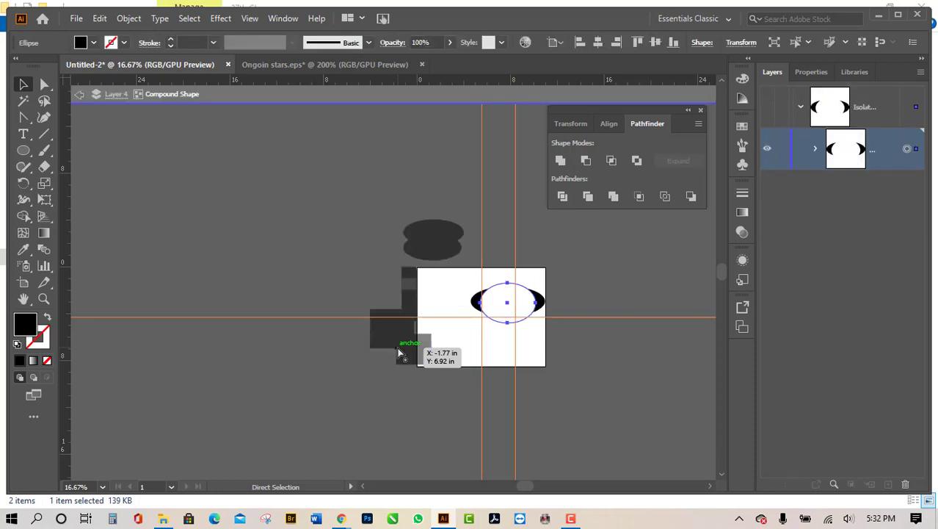
key(ctrl+z)
key(ctrl+z)
key(ctrl+z)
key(ctrl+z)
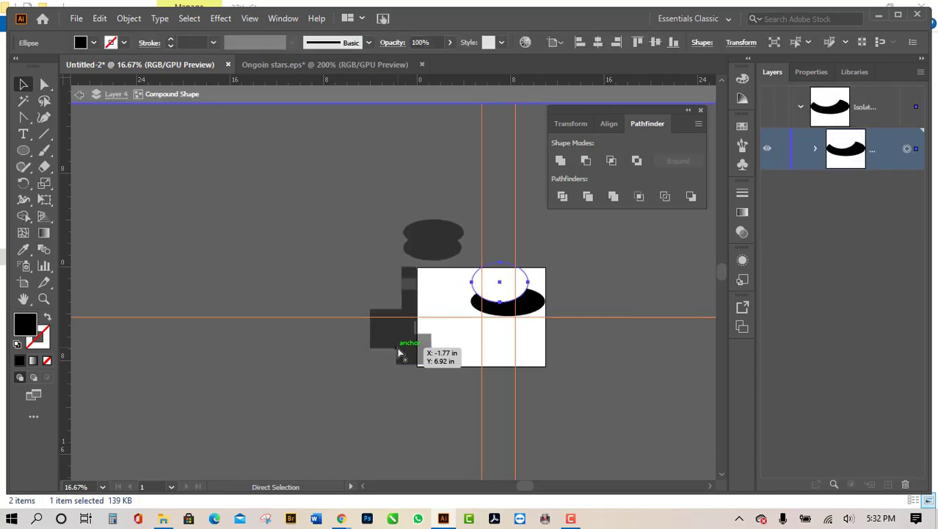
key(ctrl+z)
key(ctrl+z)
key(ctrl+z)
key(ctrl+z)
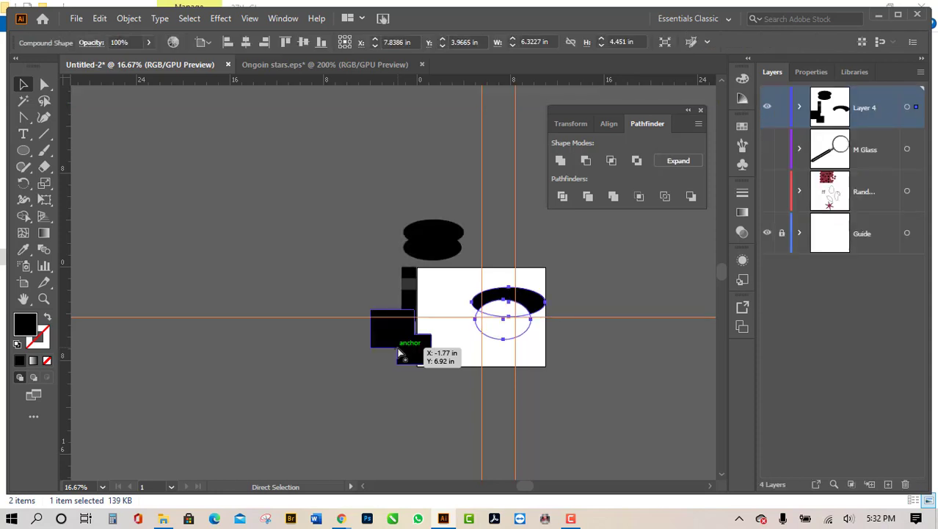
key(ctrl+z)
key(ctrl+z)
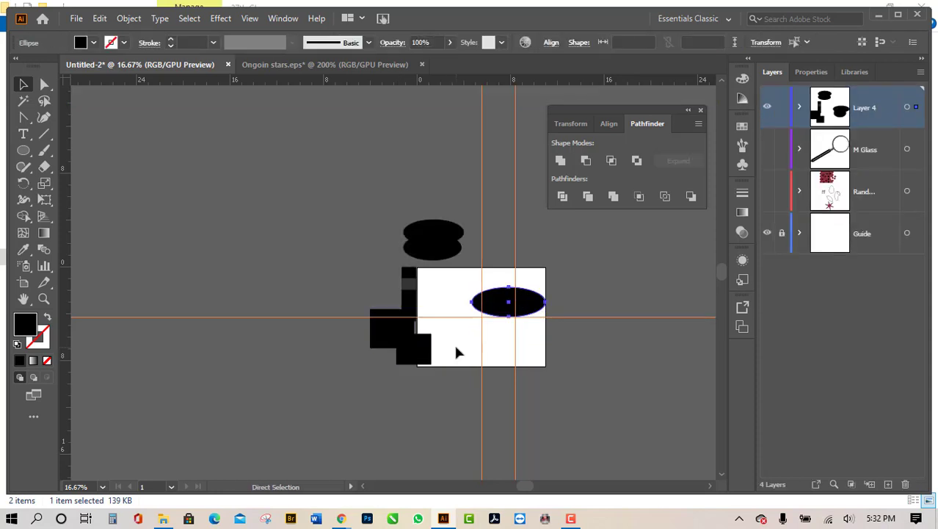
scroll(554, 357, up, 2)
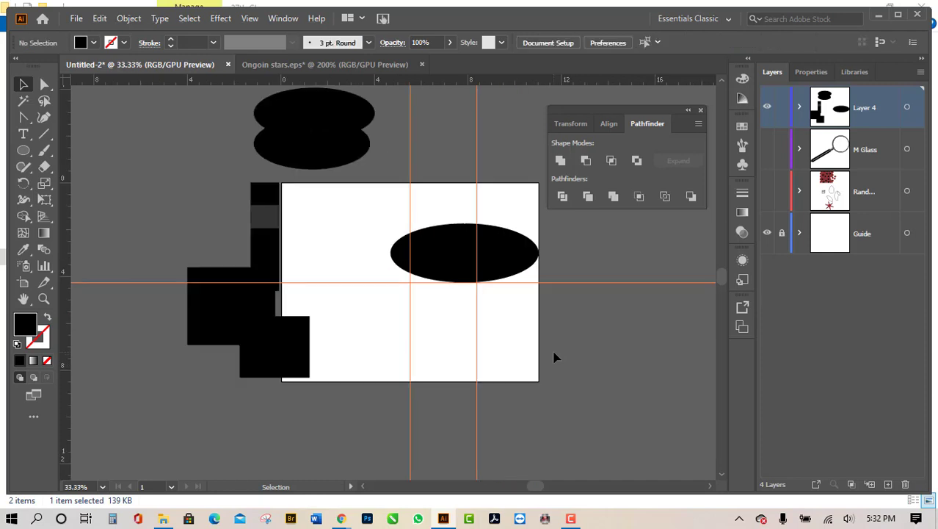
key(ctrl+z)
click(555, 346)
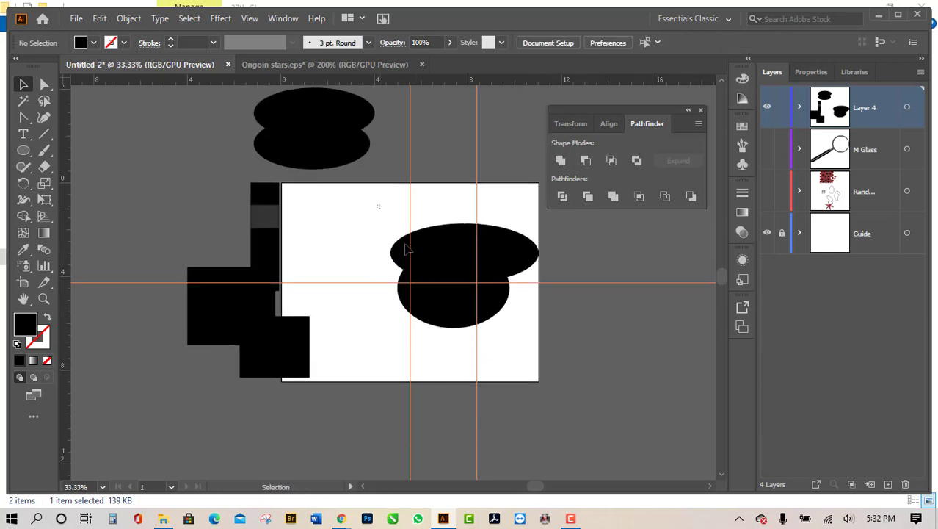
Step: Apply Intersect to the two overlapping ellipses on the artboard and undo it
drag(377, 204, 521, 344)
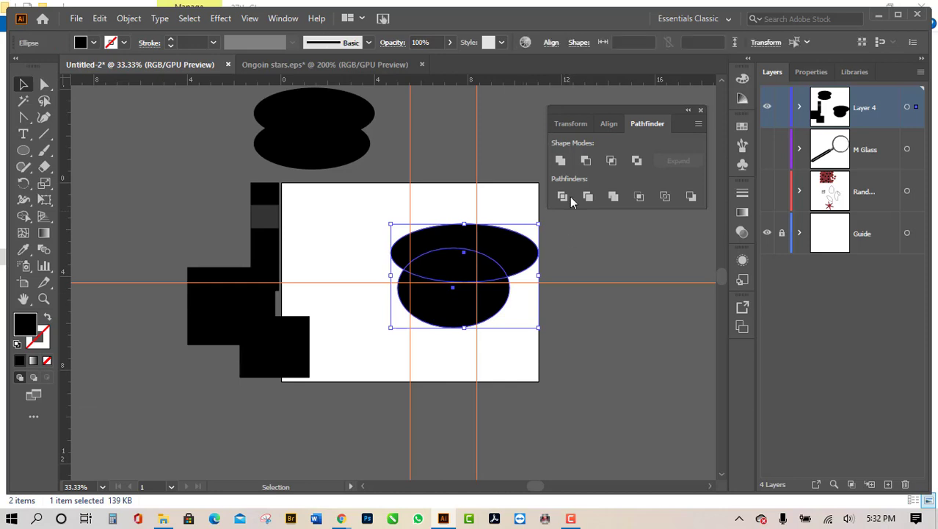
click(612, 162)
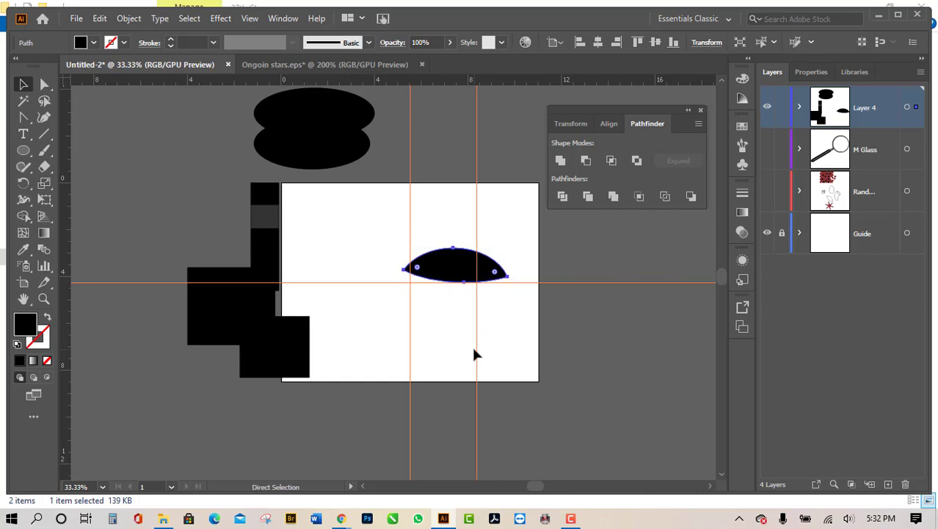
key(ctrl+z)
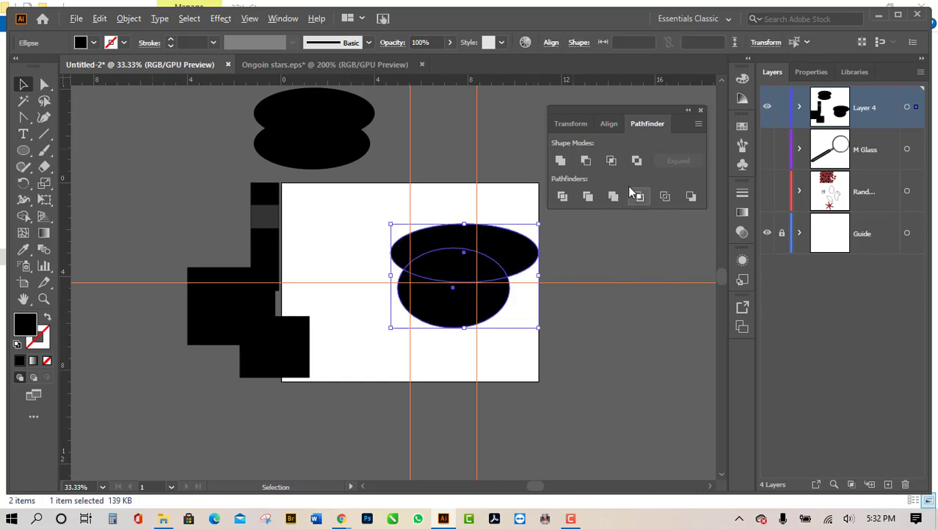
Step: Combine both ellipses into an editable intersecting compound shape and reposition its lower ellipse in isolation mode
click(611, 161)
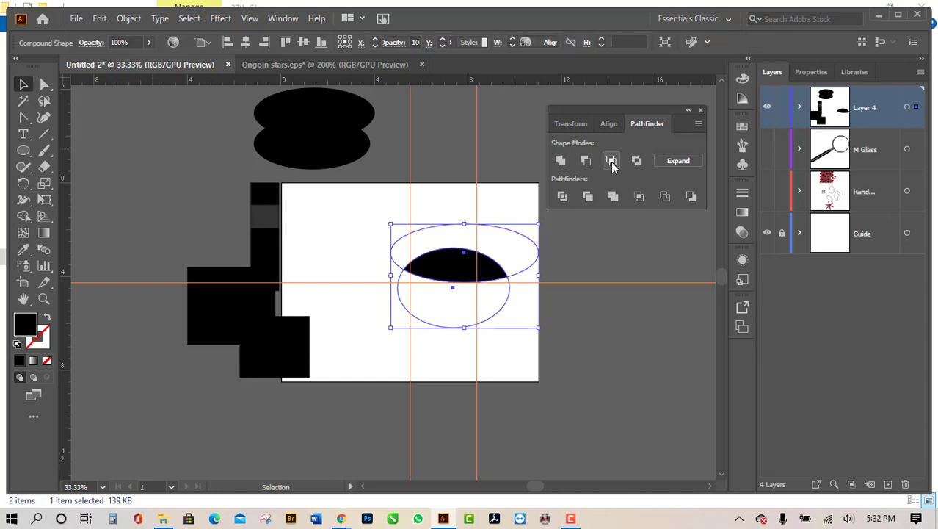
drag(445, 316, 472, 311)
double_click(447, 271)
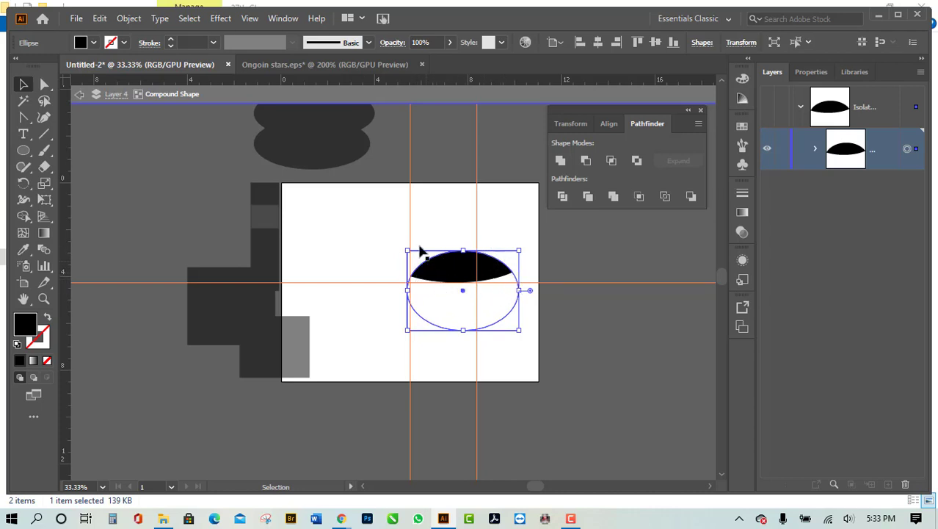
click(80, 95)
click(79, 95)
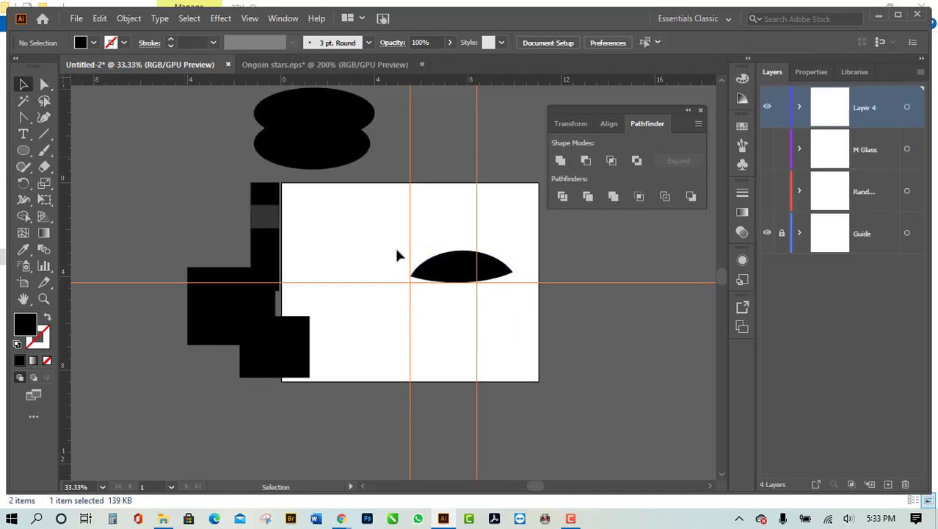
Step: Undo the intersecting compound shape and its edits back to the two separate ellipses
key(ctrl+z)
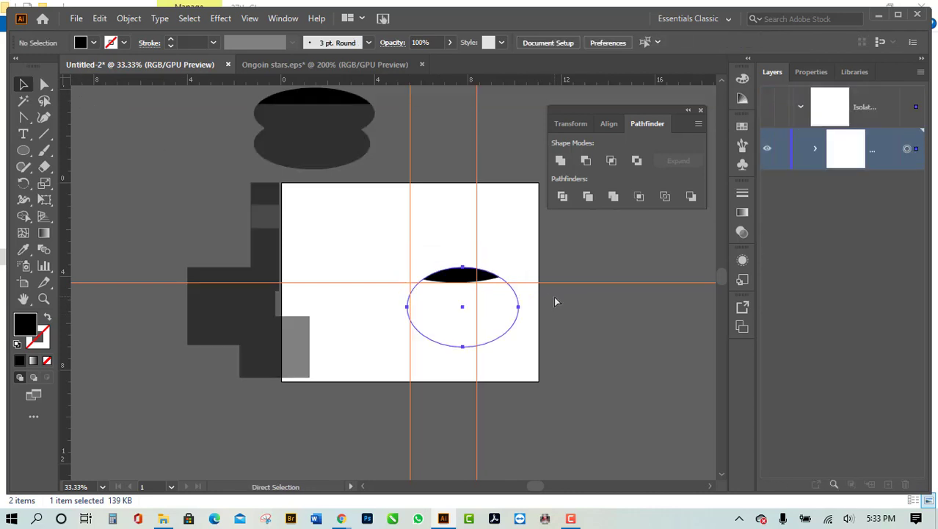
key(ctrl+z)
key(ctrl+z)
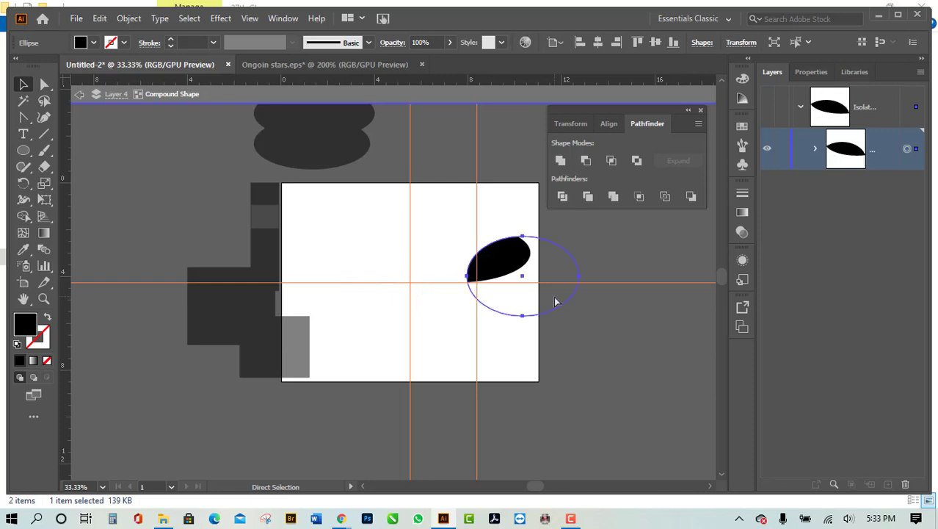
key(ctrl+z)
key(ctrl+z)
key(ctrl+z)
key(ctrl+z)
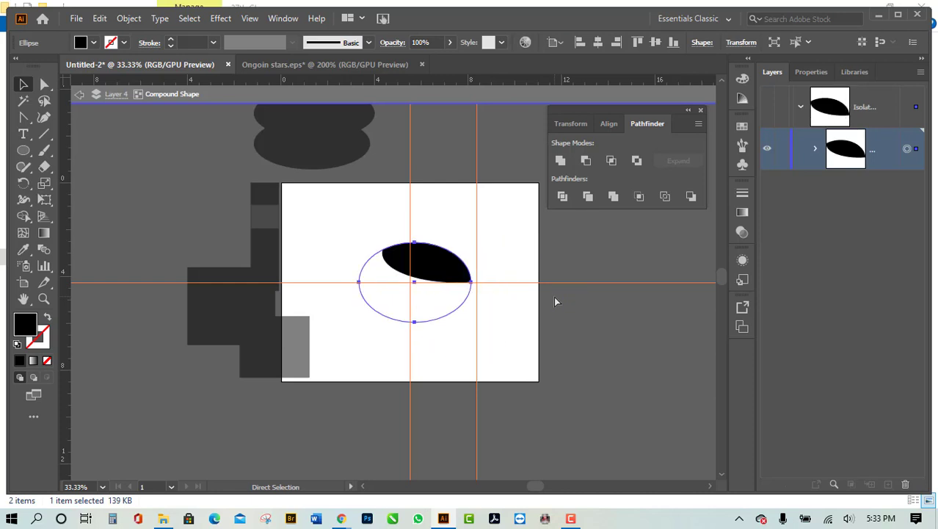
key(ctrl+z)
key(ctrl+z)
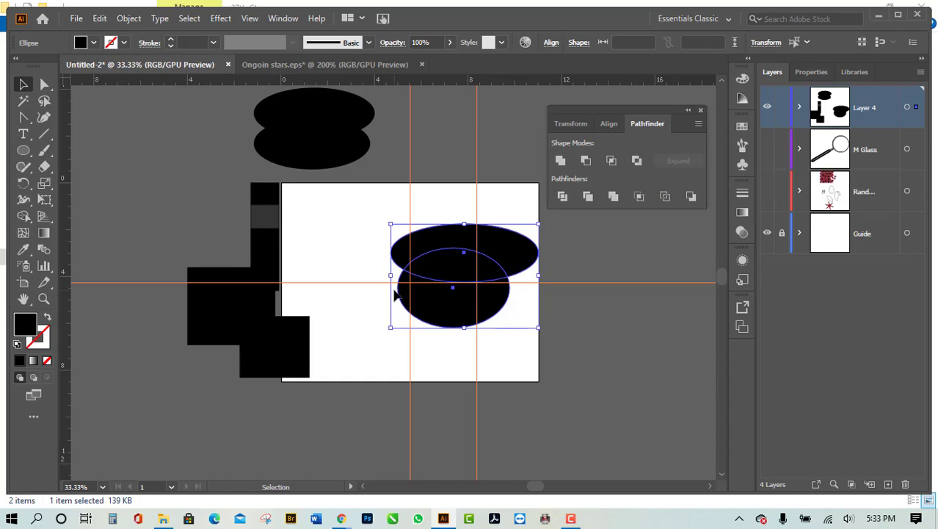
Step: Apply Exclude to the two overlapping ellipses and undo it
drag(345, 210, 514, 338)
click(636, 198)
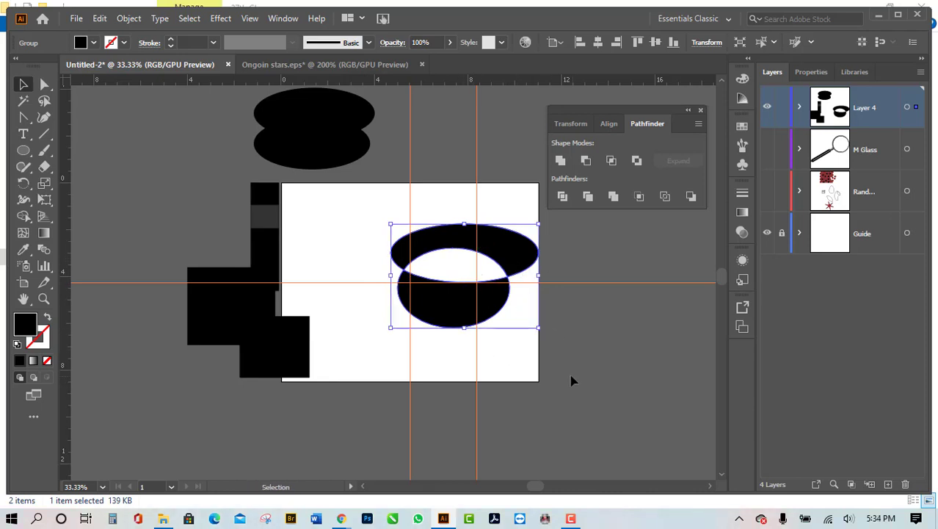
key(a)
key(v)
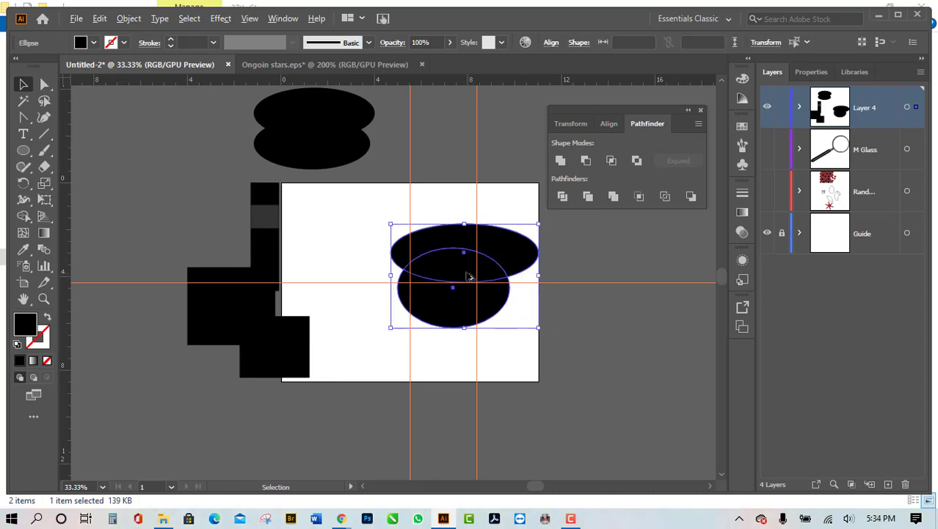
Step: Combine both ellipses into an editable compound shape excluding their overlap, and move its isolated lower ellipse right across the artboard edge
alt+click(636, 160)
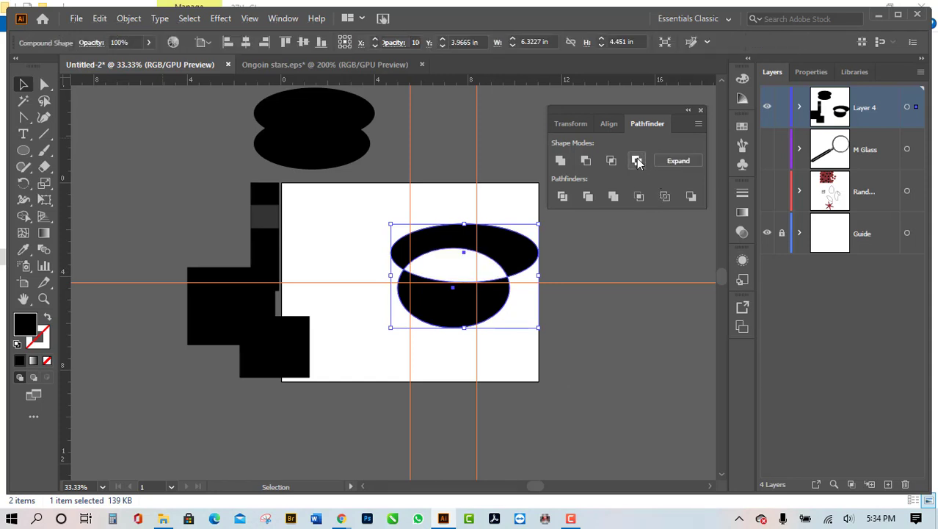
double_click(485, 307)
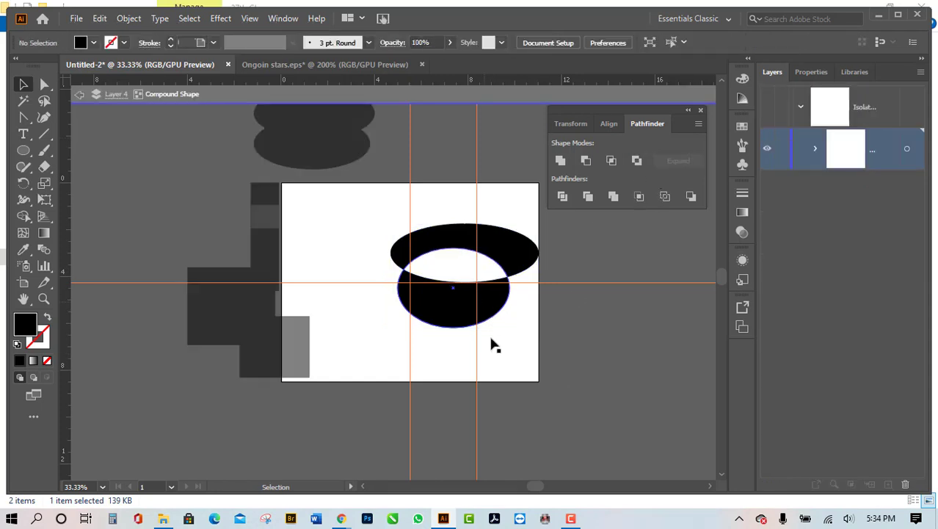
mouse_move(494, 306)
mouse_down()
mouse_move(514, 301)
mouse_move(529, 325)
mouse_move(446, 331)
mouse_move(395, 261)
mouse_move(456, 223)
mouse_move(466, 229)
mouse_move(413, 209)
mouse_move(410, 223)
mouse_move(482, 219)
mouse_move(547, 250)
mouse_move(536, 317)
mouse_move(454, 294)
mouse_move(393, 306)
mouse_move(492, 300)
mouse_up()
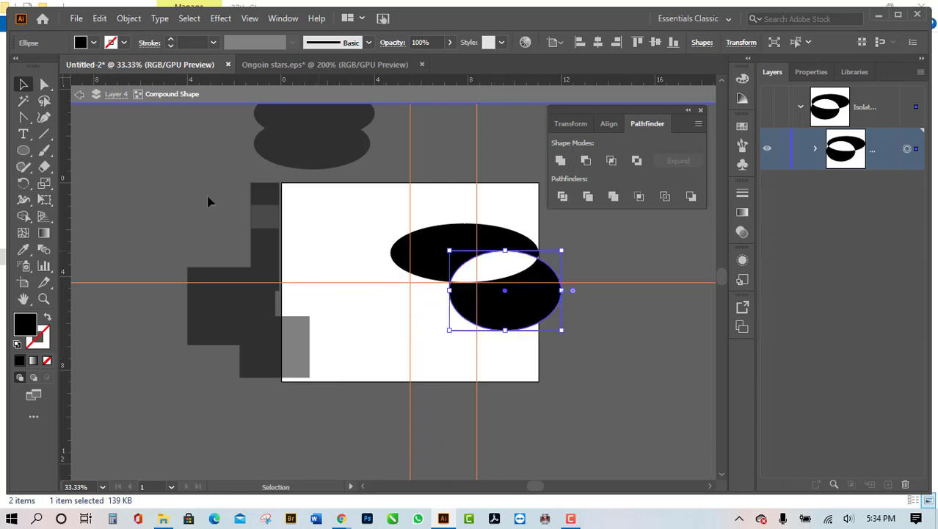
Step: Exit isolation mode and move the whole compound shape left so it lies fully on the artboard
click(78, 94)
click(78, 97)
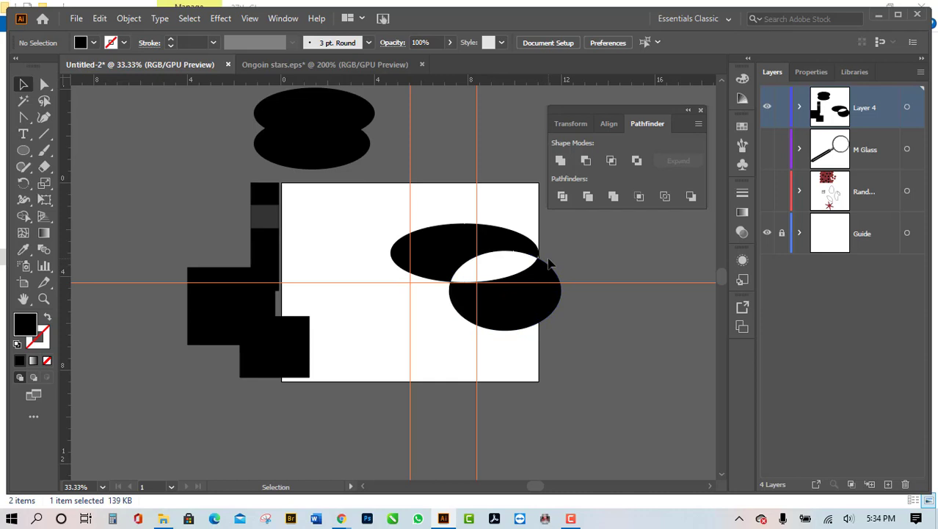
drag(556, 280, 494, 286)
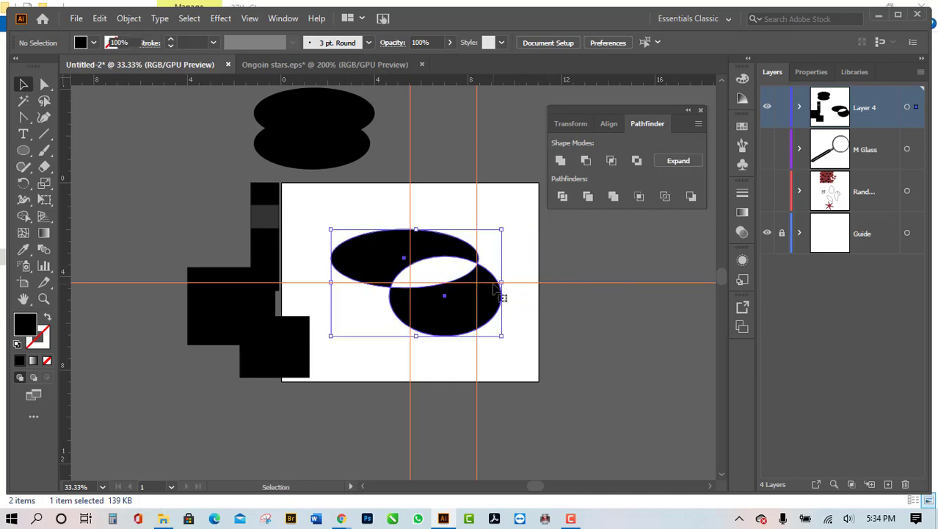
Step: Expand the compound shape, undo the expansion, and close the Pathfinder panel
click(683, 163)
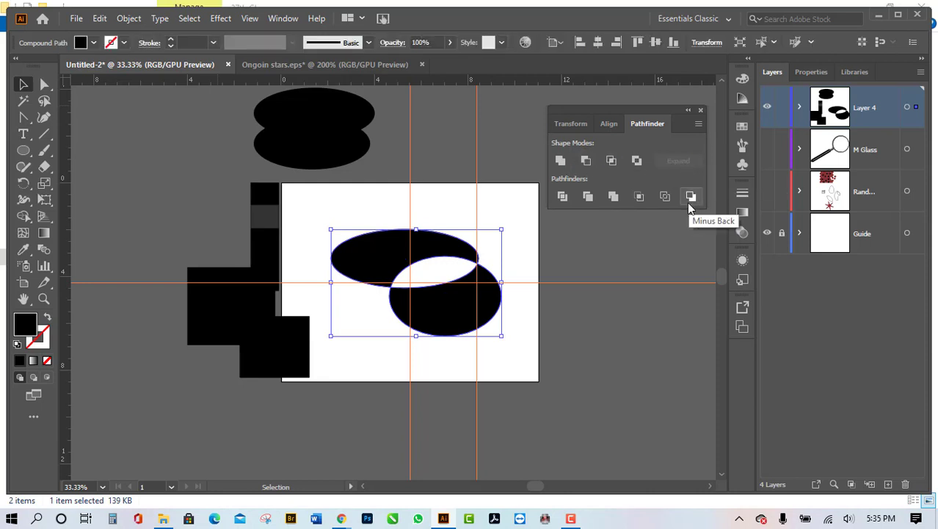
key(ctrl+z)
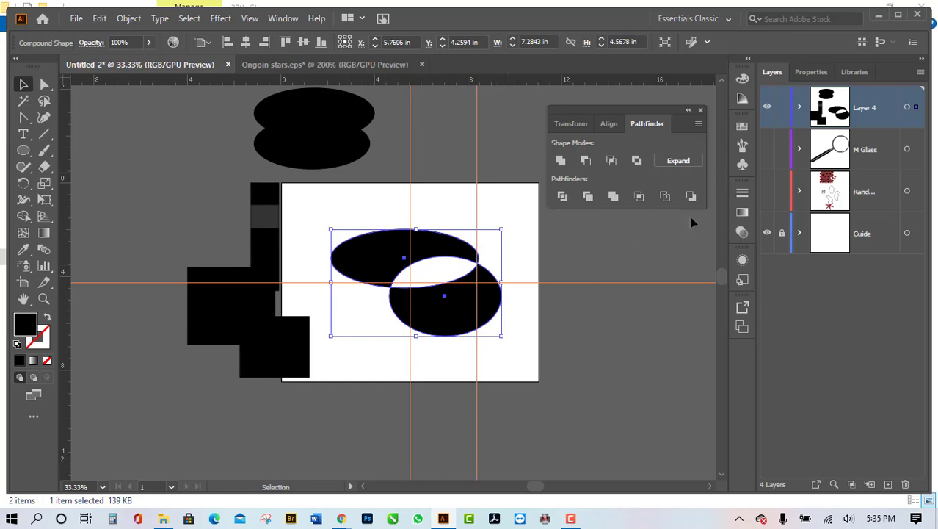
click(701, 110)
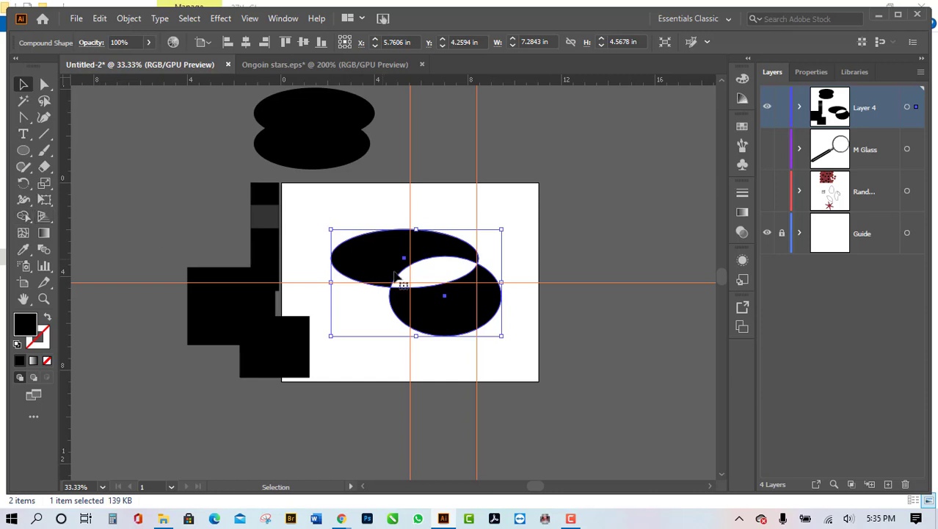
Step: Move the ellipse compound shape off the artboard beside the other shapes, and delete all artwork on Layer 4
drag(457, 310, 248, 273)
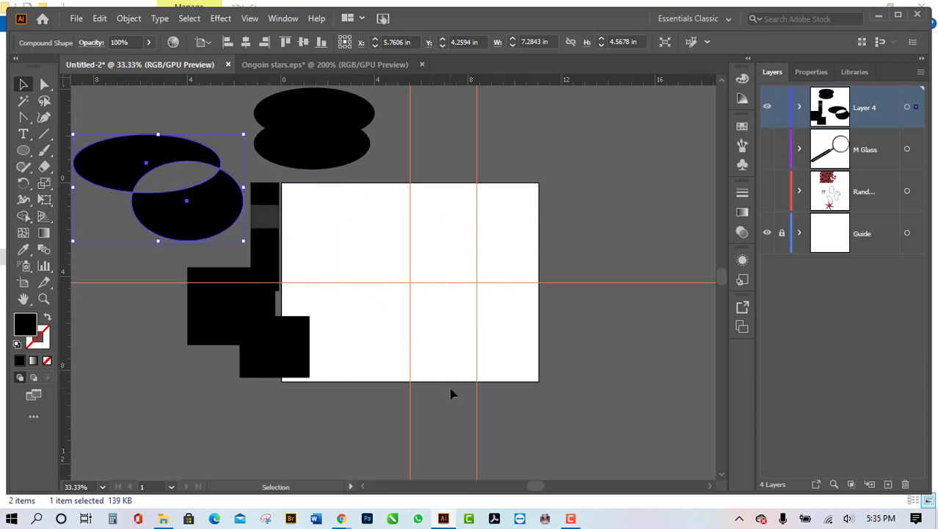
scroll(452, 392, down, 1)
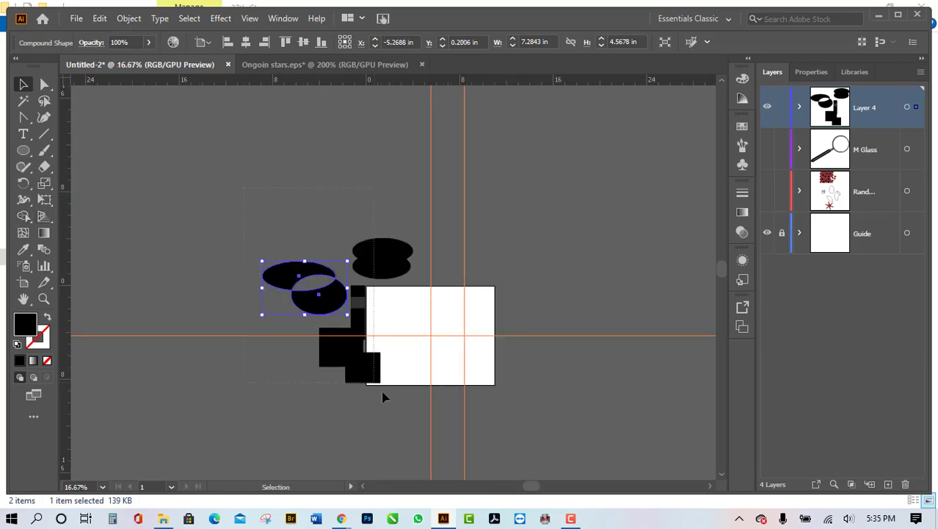
key(ctrl+a)
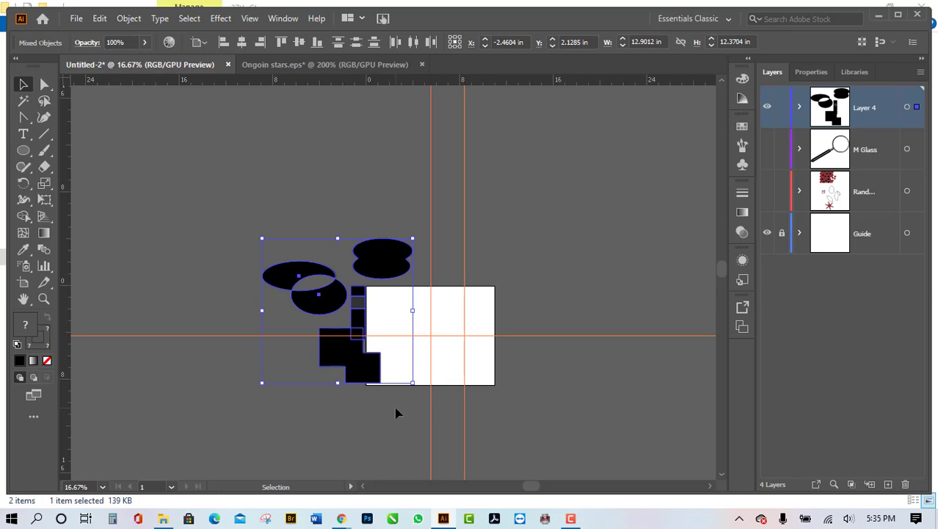
key(Delete)
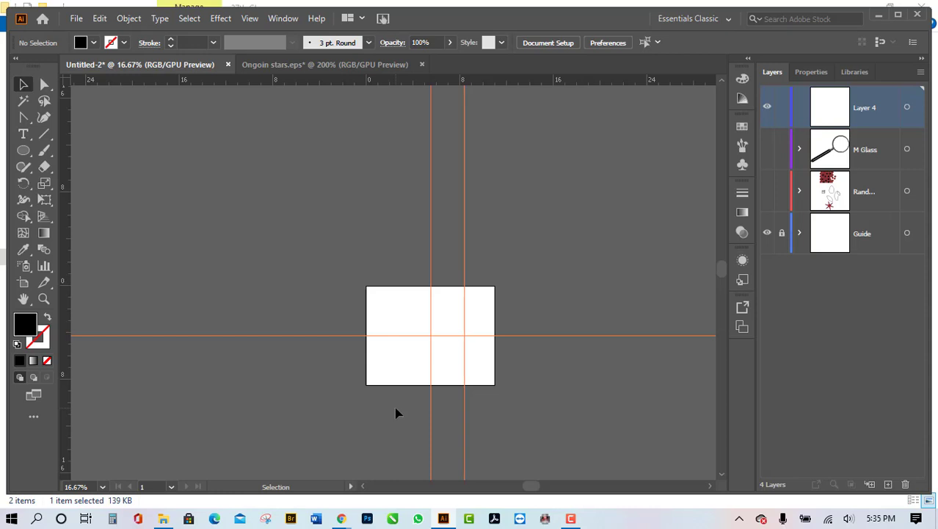
alt+scroll(468, 392, up, 1)
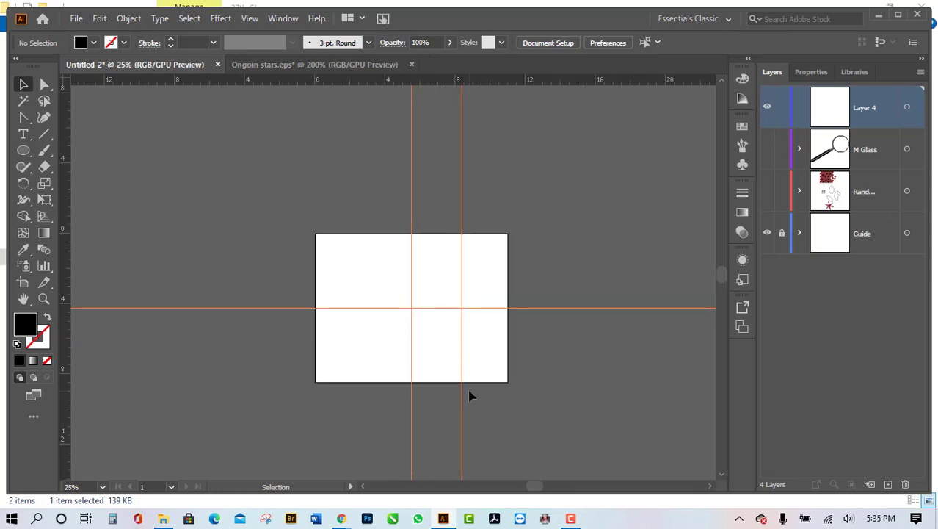
alt+scroll(390, 369, up, 1)
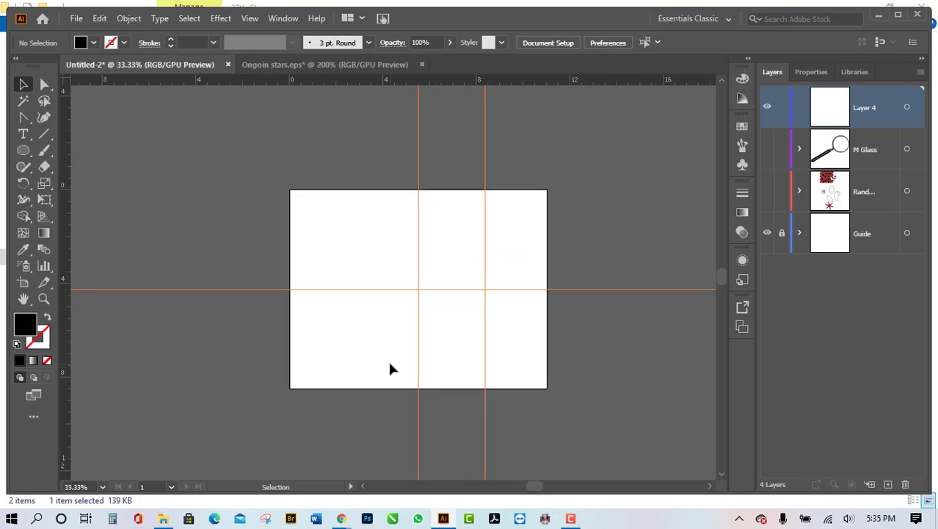
alt+scroll(390, 365, down, 1)
alt+scroll(488, 389, up, 1)
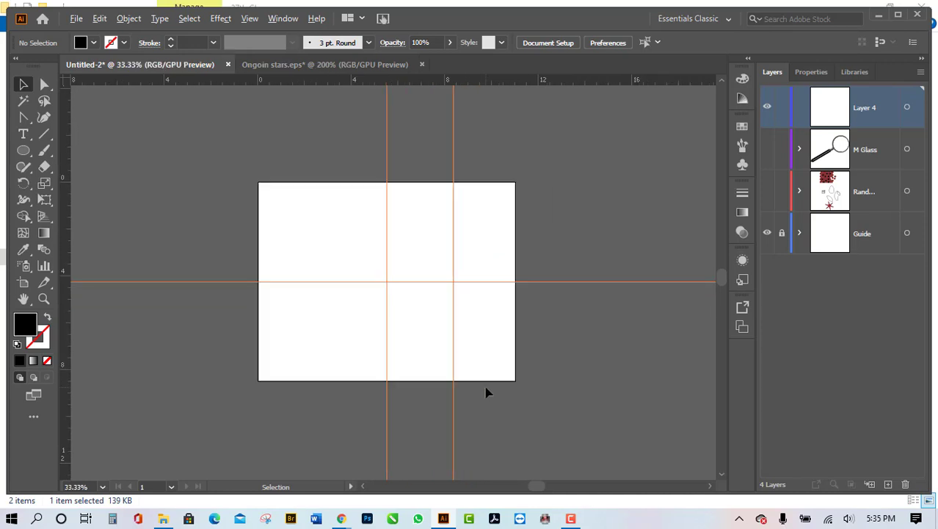
alt+scroll(485, 392, up, 1)
scroll(354, 442, up, 2)
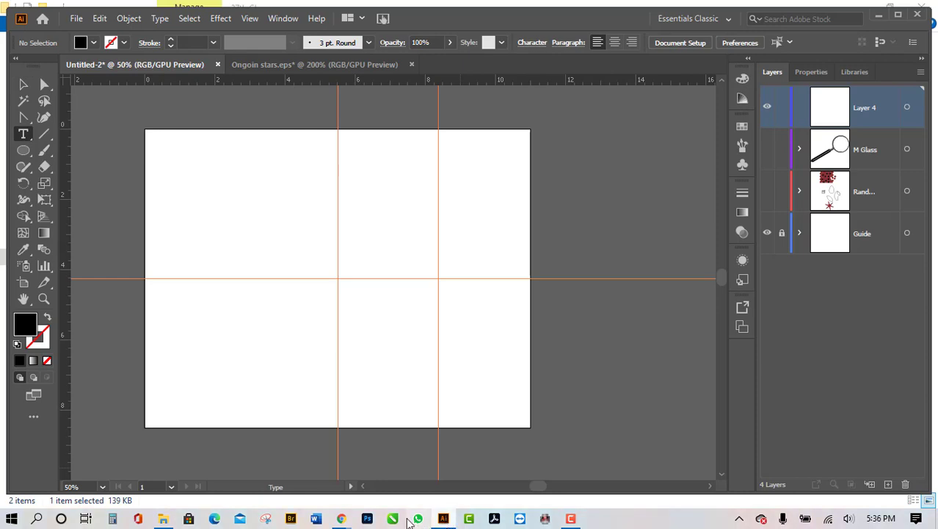
Step: Switch to the Google Meet call in Chrome, dismiss the security notification, check the meeting chat and participants, and return to Illustrator
mouse_move(342, 519)
click(279, 471)
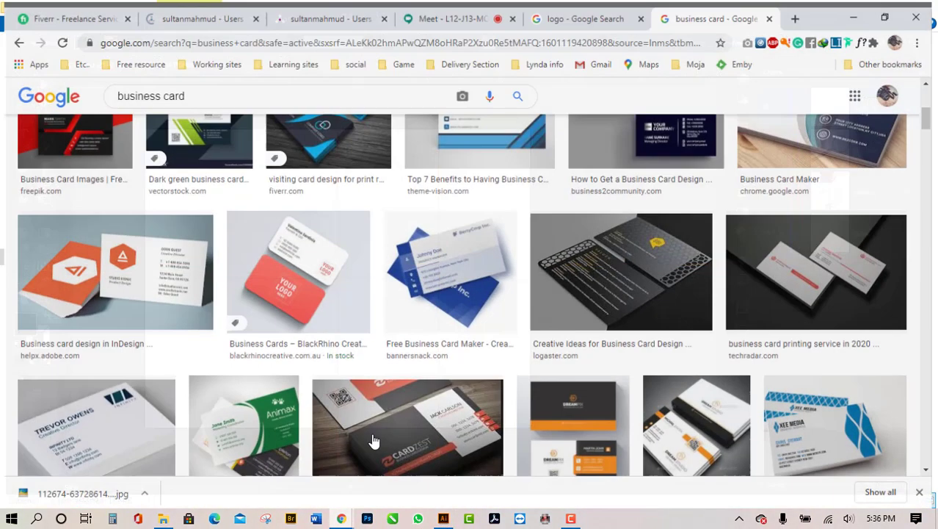
click(451, 10)
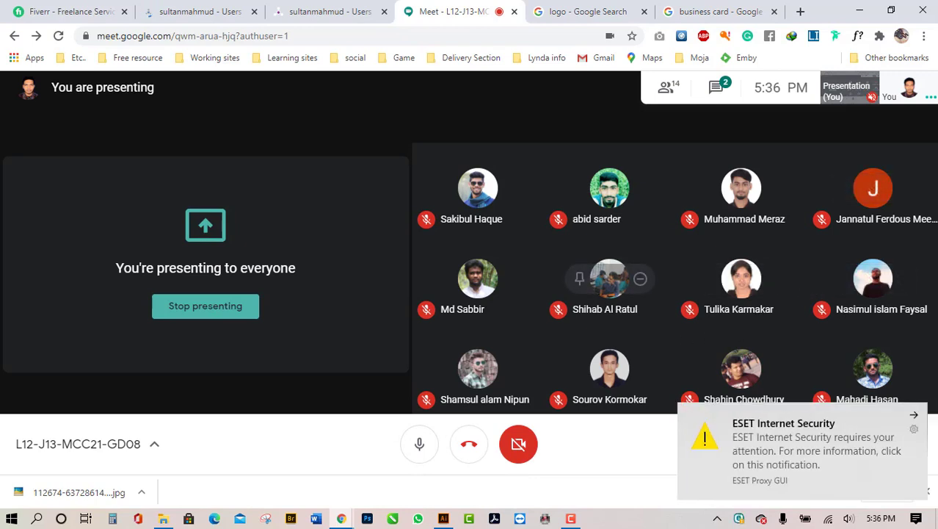
click(914, 418)
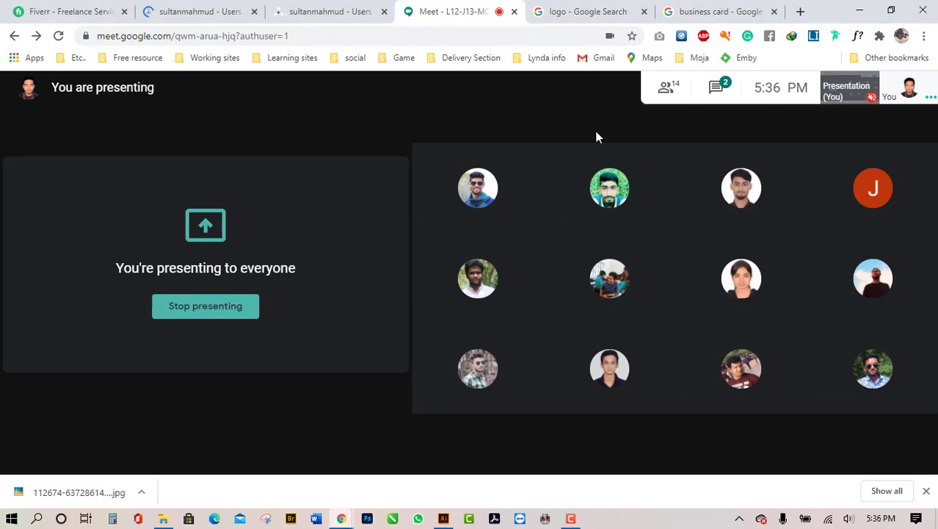
click(714, 88)
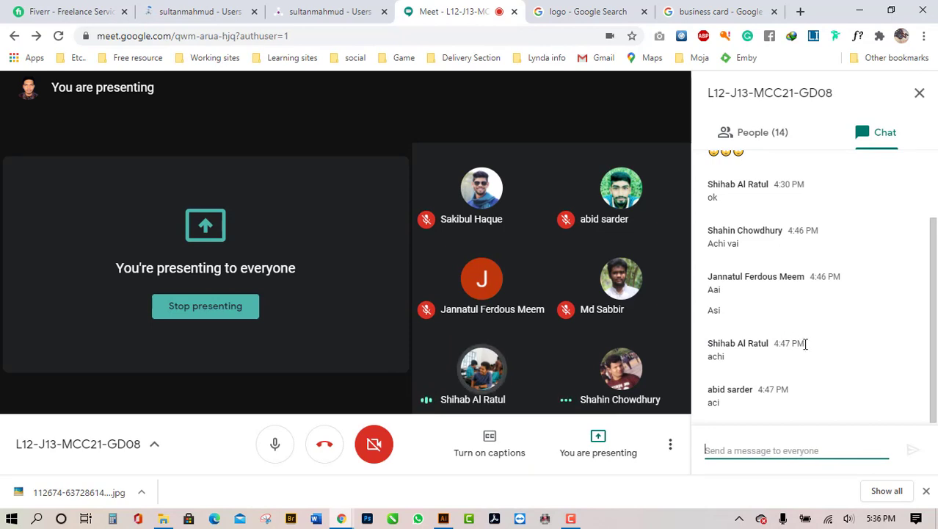
scroll(806, 355, up, 1)
scroll(805, 355, down, 1)
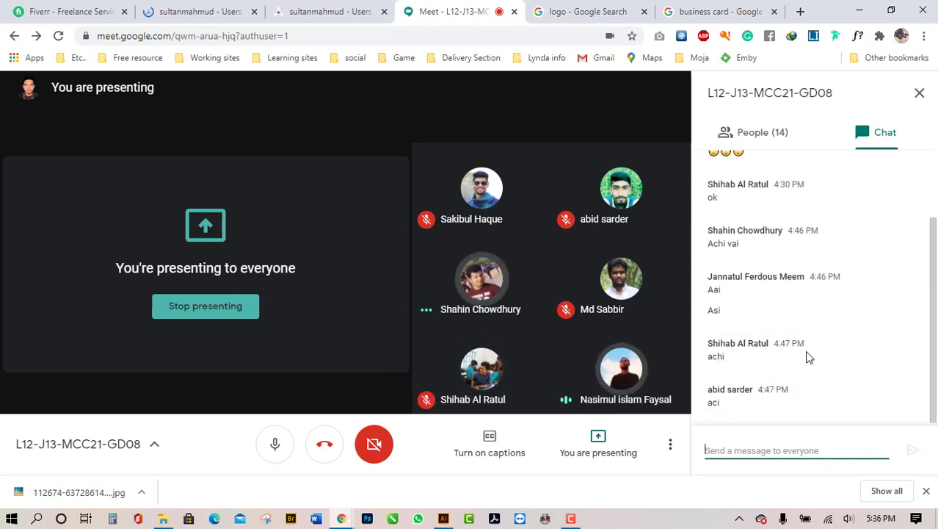
click(921, 92)
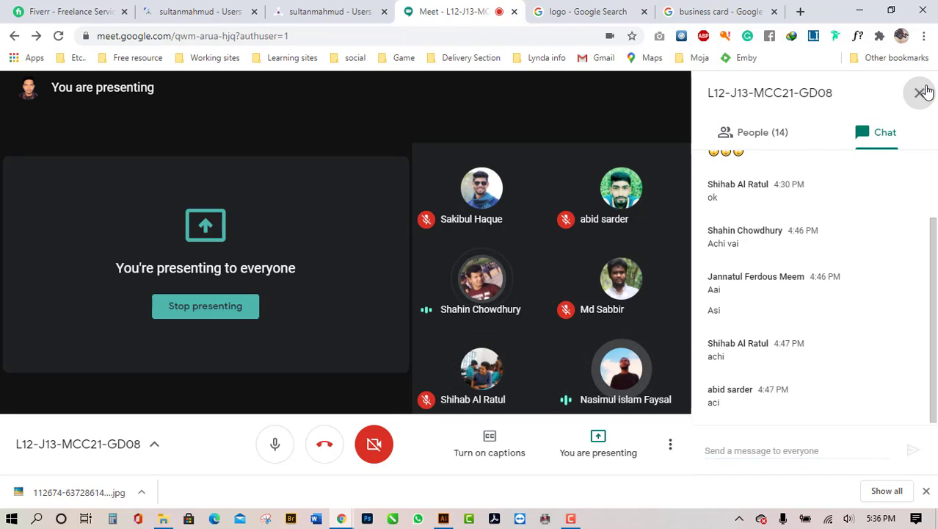
mouse_move(608, 284)
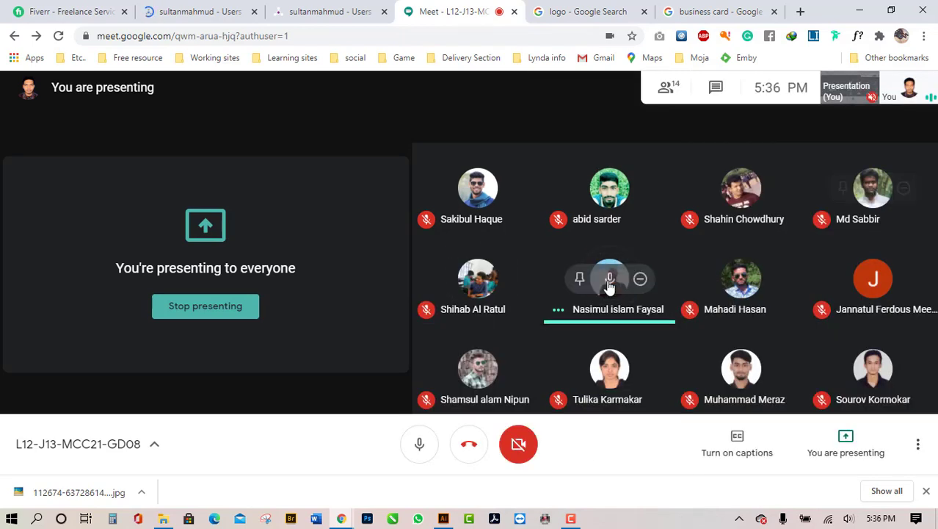
mouse_move(696, 401)
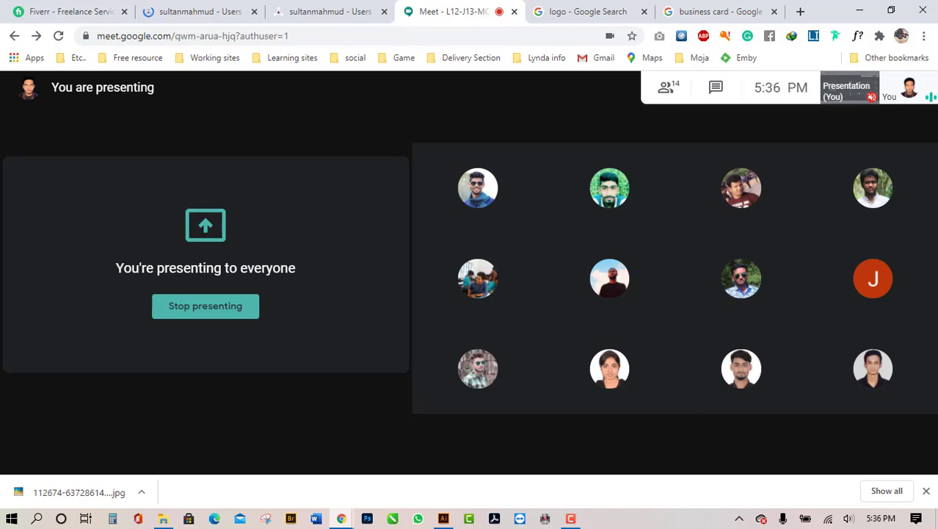
click(859, 11)
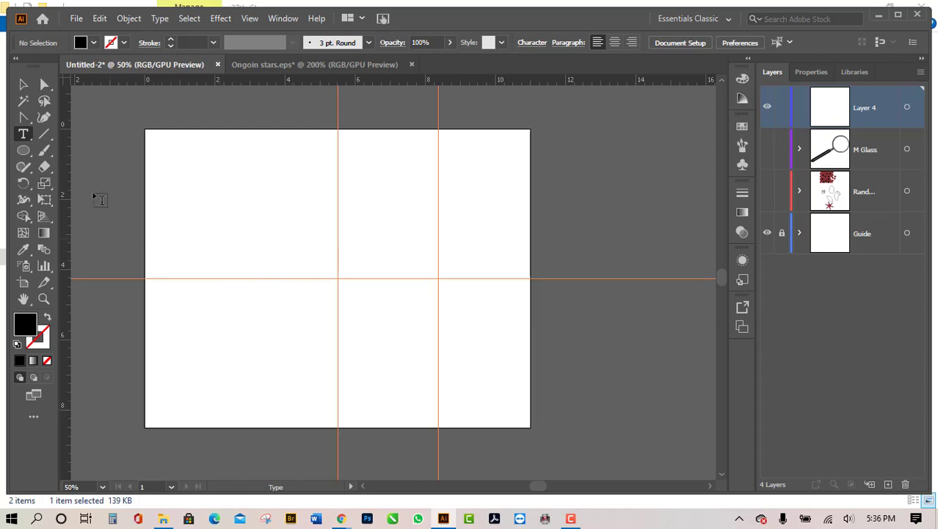
Step: Add point text with the first name in capitals on the empty artboard, just above the horizontal guide
click(301, 247)
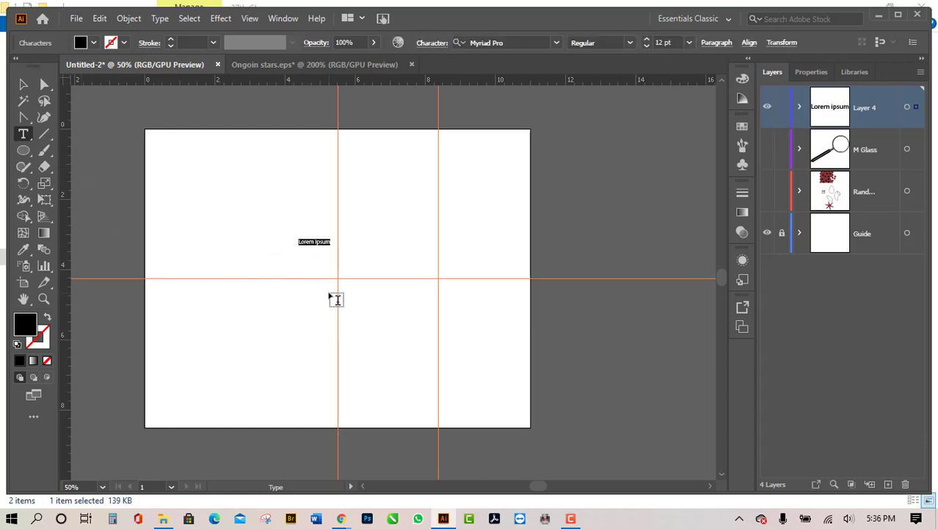
text(S)
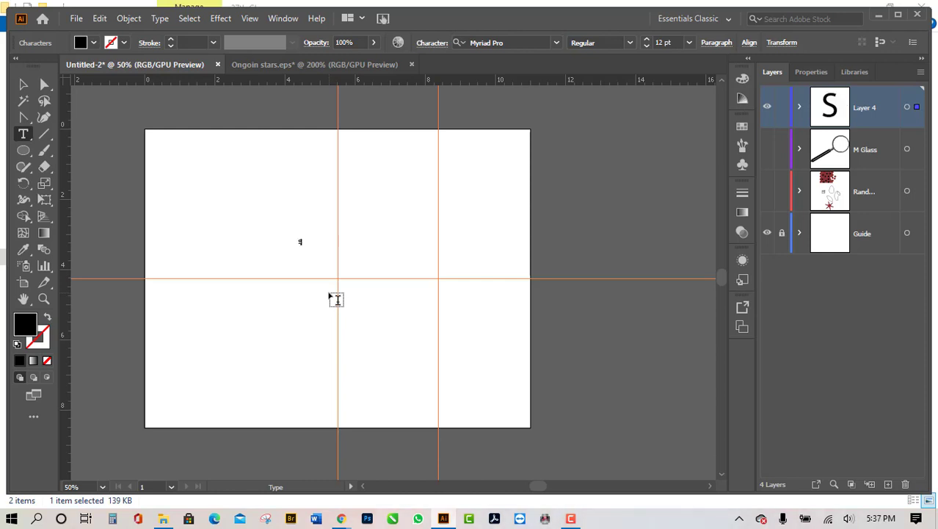
key(BackSpace)
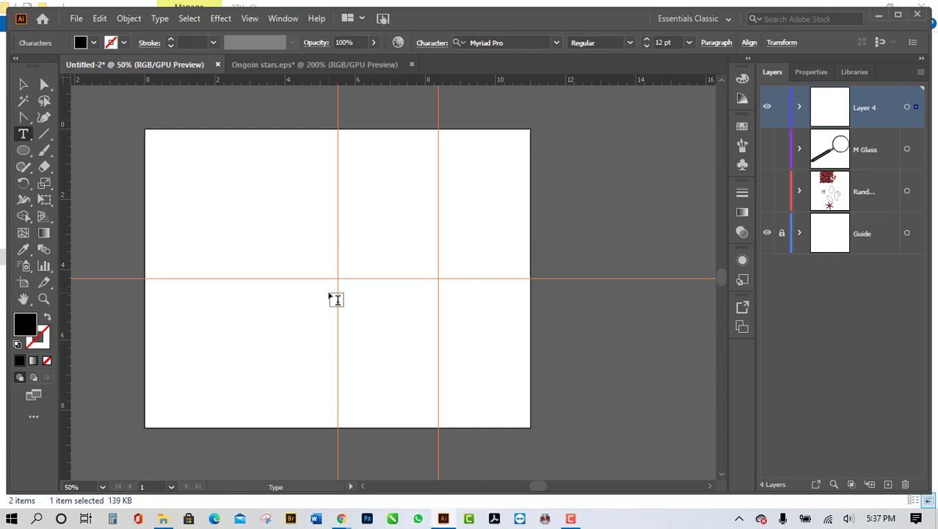
text(SULTAN)
key(ctrl+a)
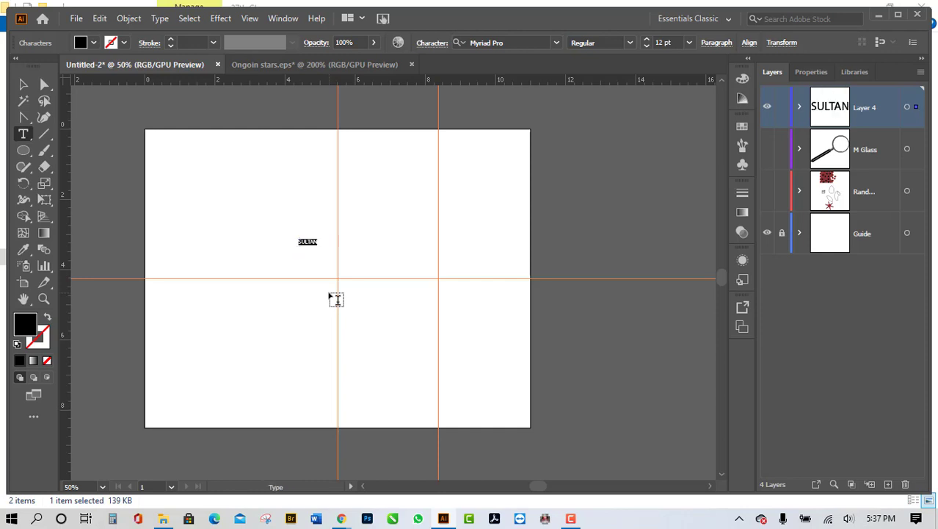
Step: Scale the name text up to about 99 pt near the artboard's centre, and hide the Guide layer
click(22, 84)
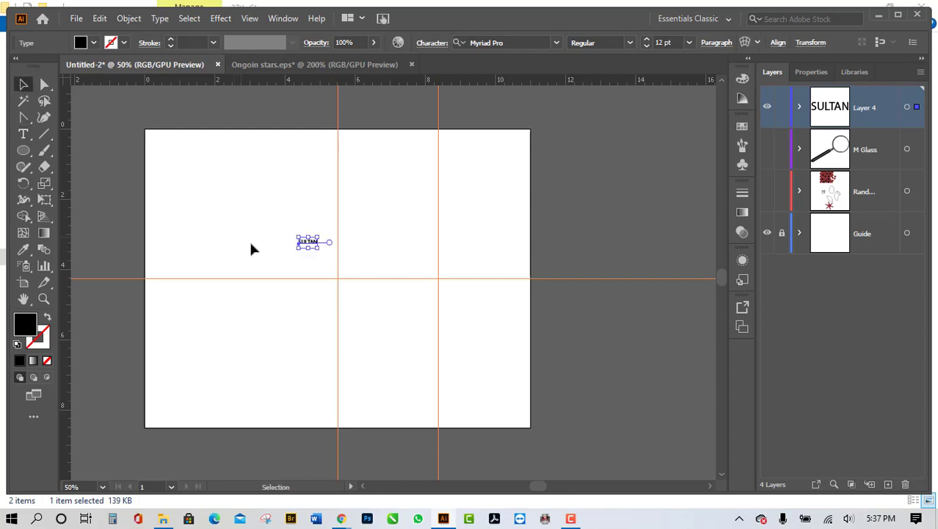
drag(316, 250, 481, 356)
drag(411, 272, 384, 266)
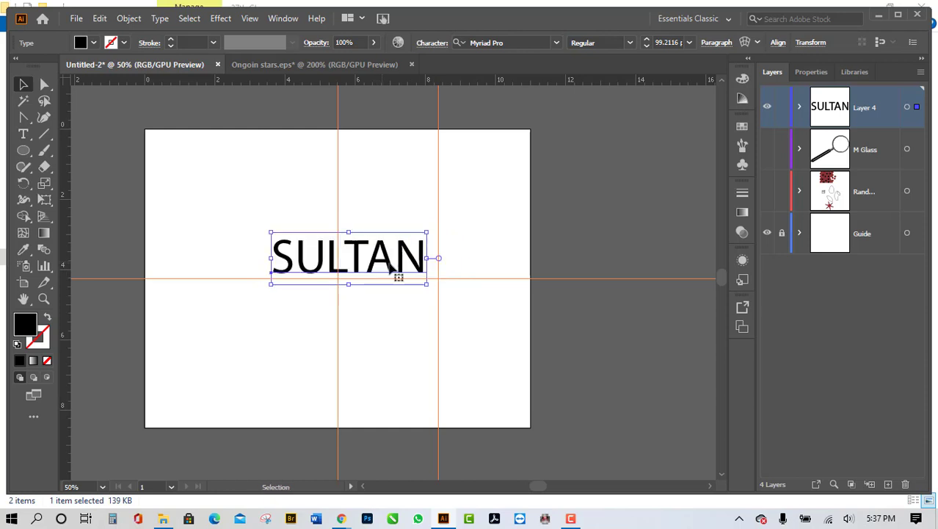
click(767, 232)
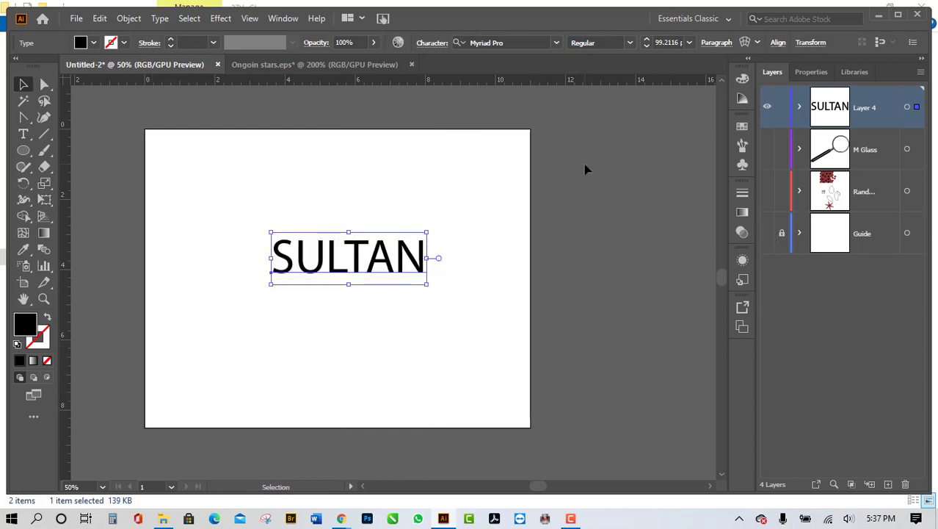
Step: Try successive fonts on the selected name text, going alphabetically from Myriad Pro to Pristina
click(536, 40)
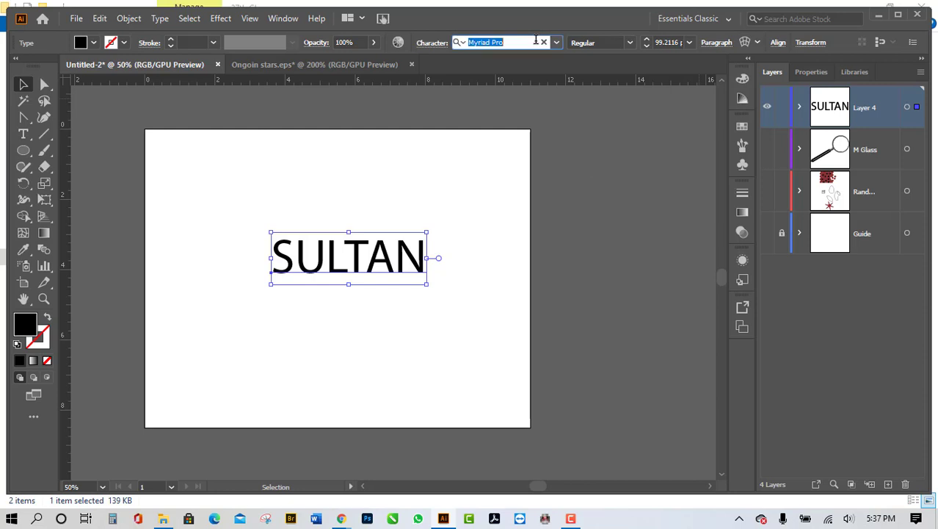
key(Down)
key(Down)
key(Down)
key(Down)
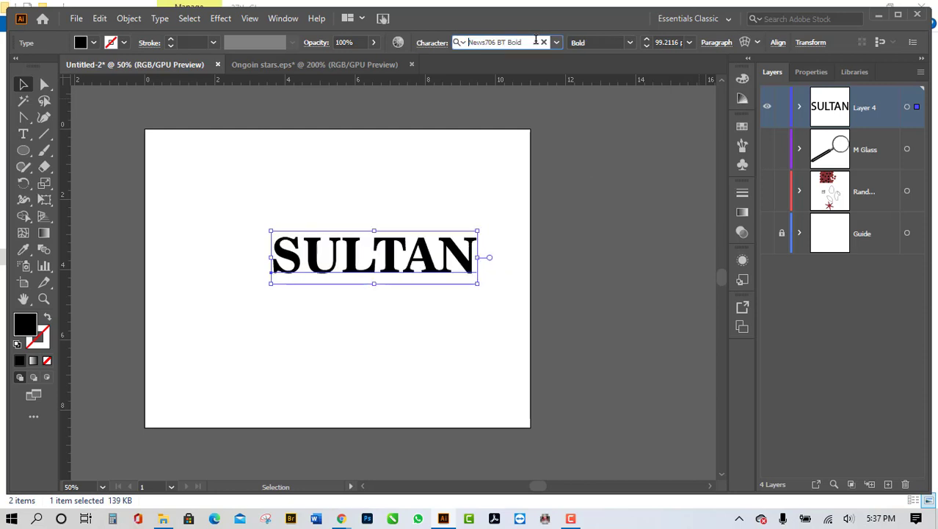
key(Down)
key(Down)
key(Down)
key(Down)
key(Down)
key(Down)
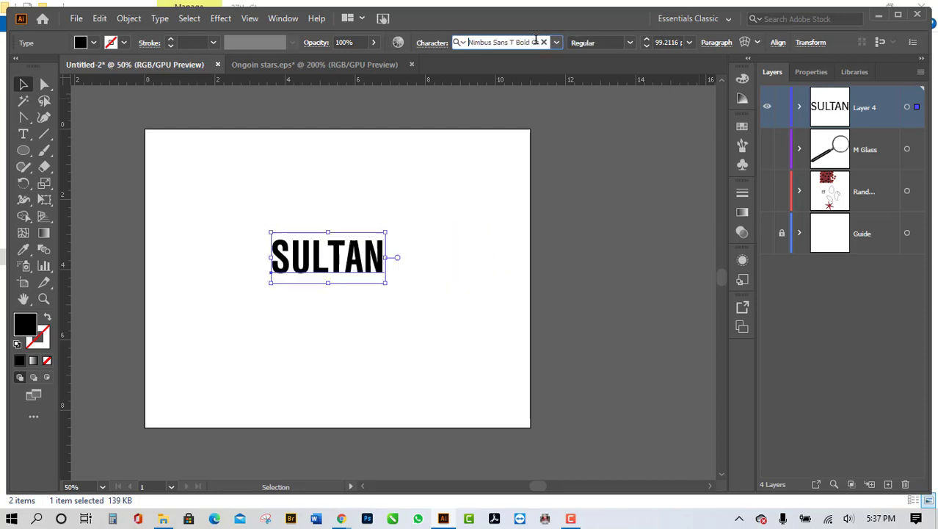
key(Down)
key(Down)
key(Down)
key(Down)
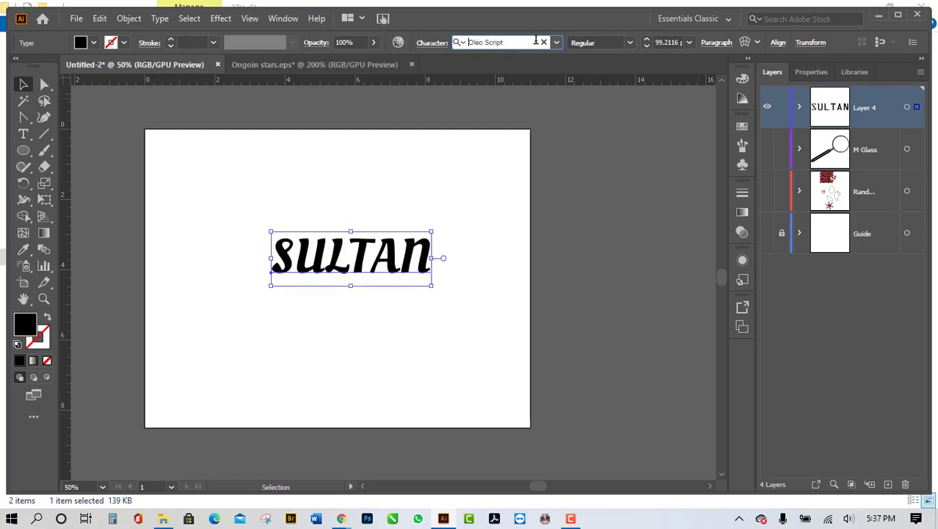
key(Down)
key(Down)
key(Down)
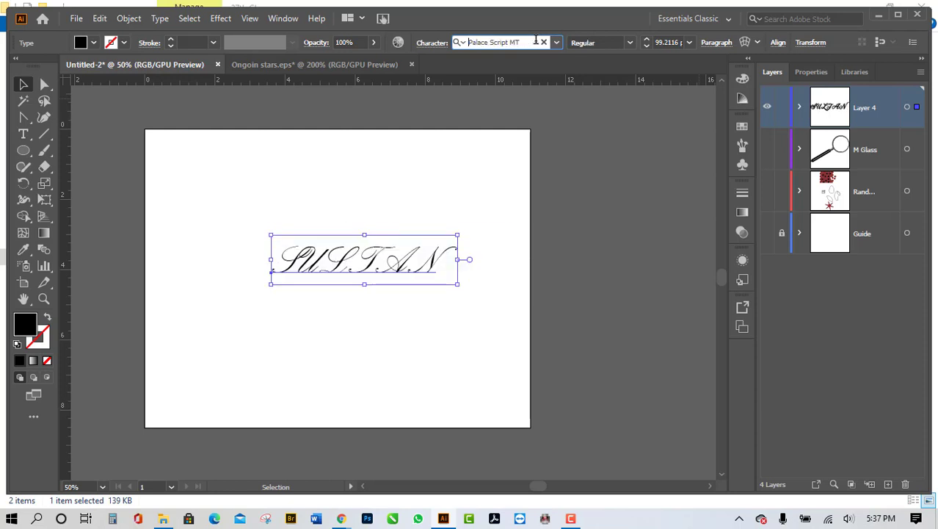
key(Down)
key(Down)
key(Down)
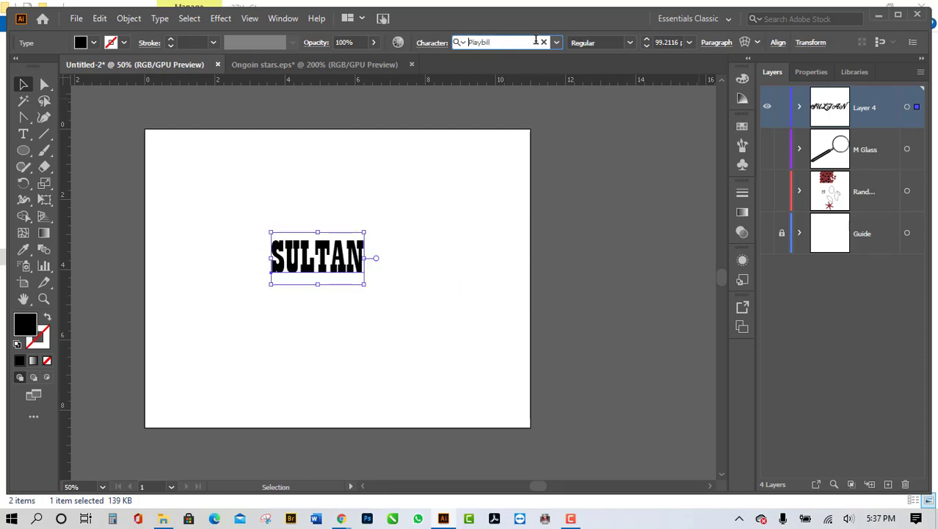
key(Down)
key(Down)
key(Down)
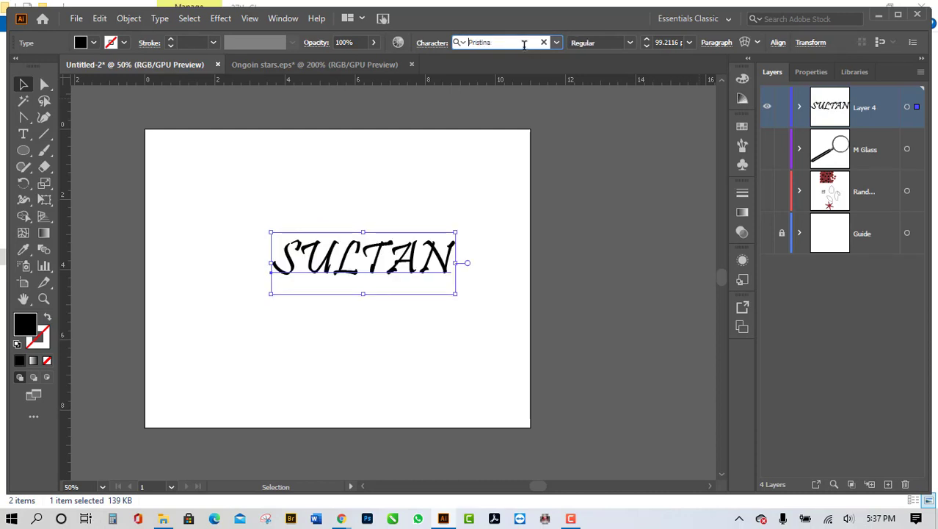
Step: Find fonts matching "MON" and set the name text to Montserrat-Regular in the Regular style
click(520, 42)
text(M)
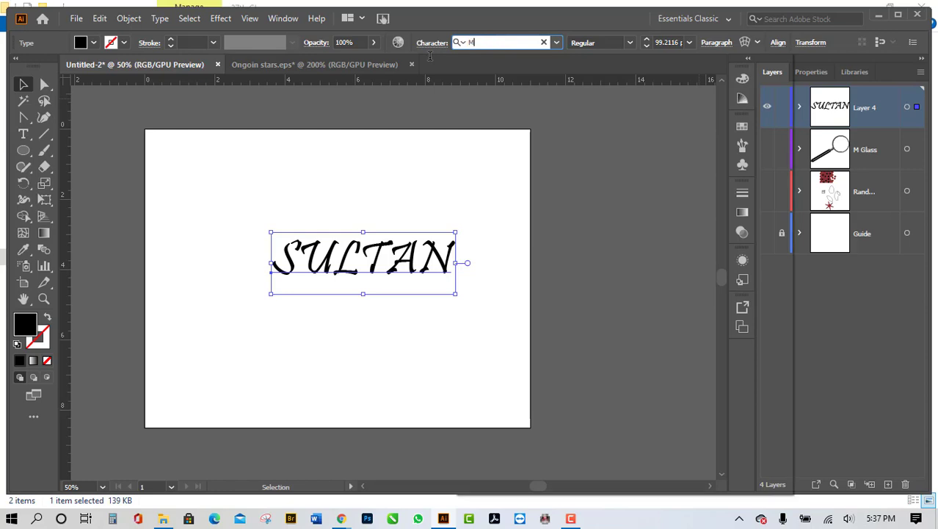
text(ON)
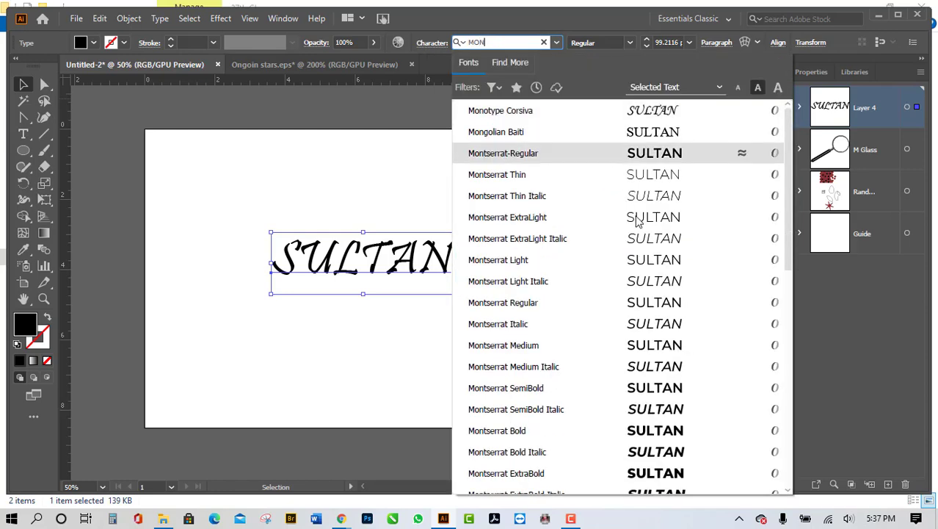
click(632, 151)
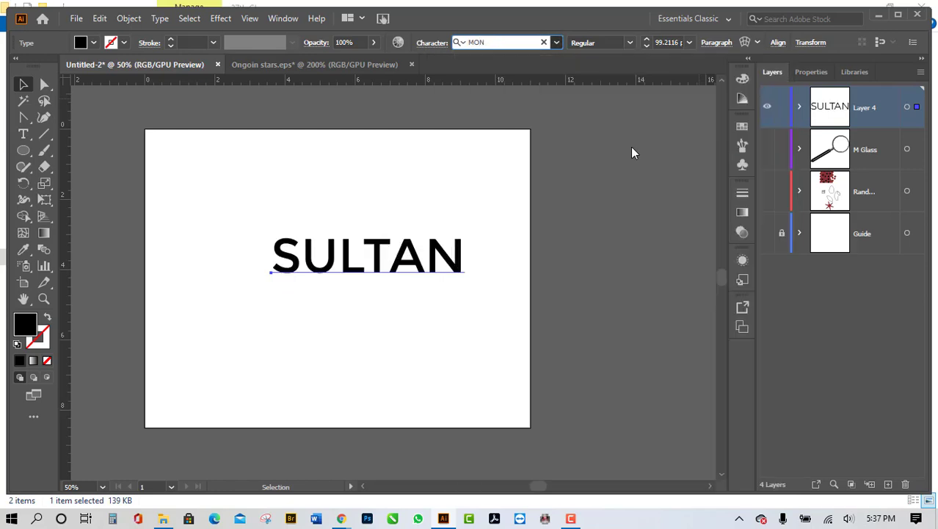
click(630, 42)
click(595, 61)
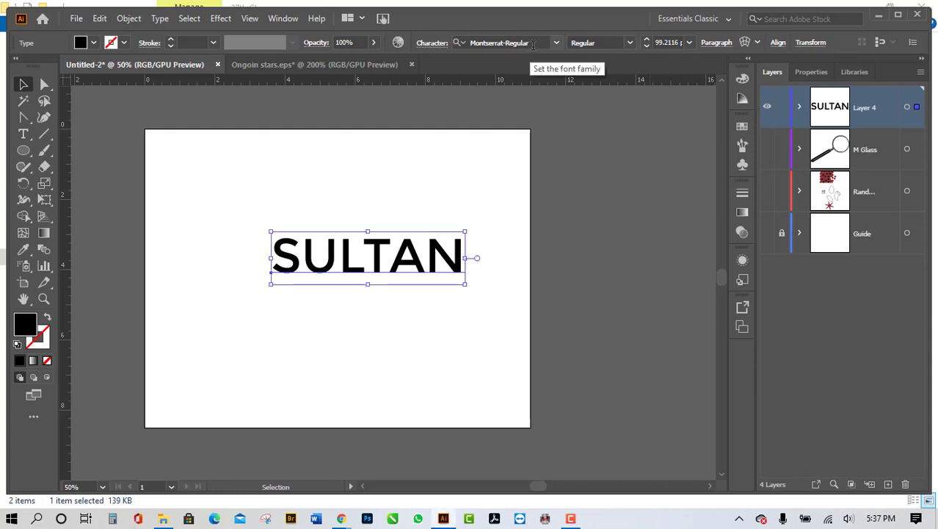
Step: Reposition the name text close to the centre of the artboard and deselect it
click(531, 44)
click(494, 278)
drag(453, 267, 391, 273)
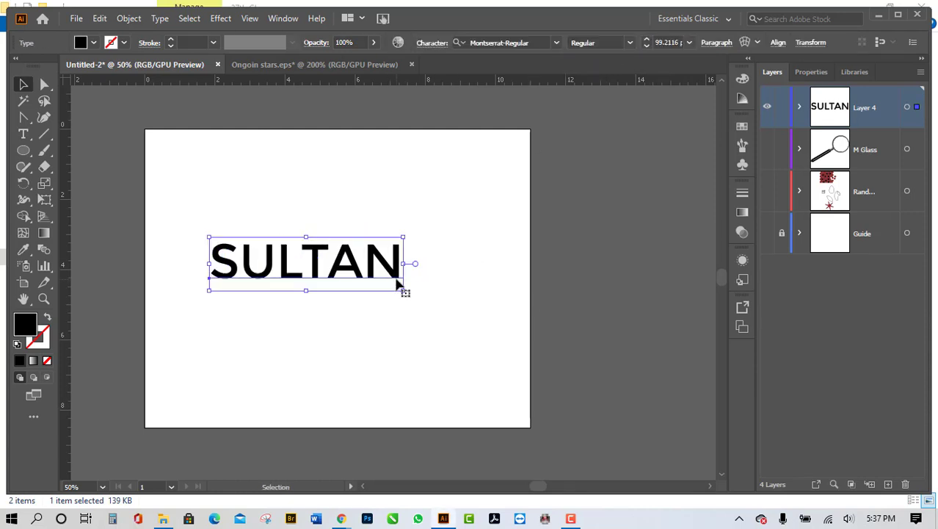
click(486, 311)
drag(384, 272, 439, 286)
click(432, 353)
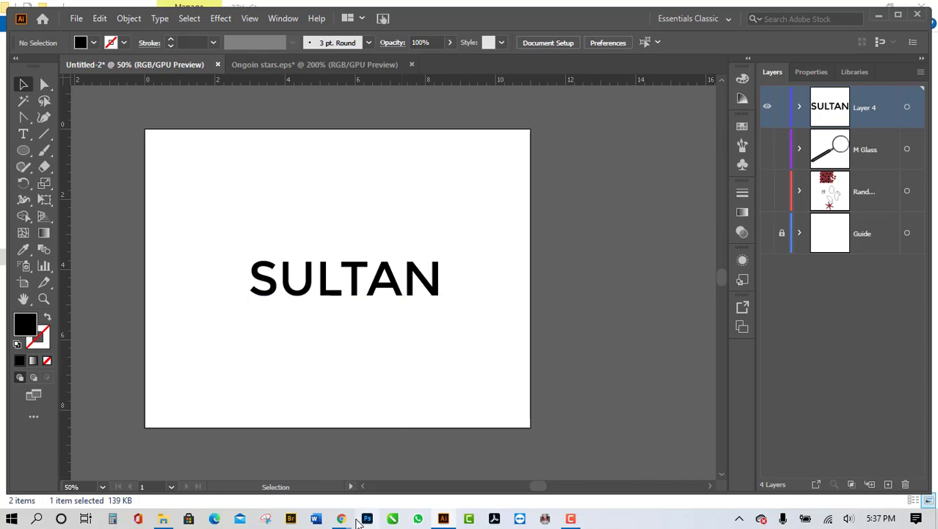
Step: Switch to Chrome and open Facebook in a new browser tab
mouse_move(342, 520)
click(315, 458)
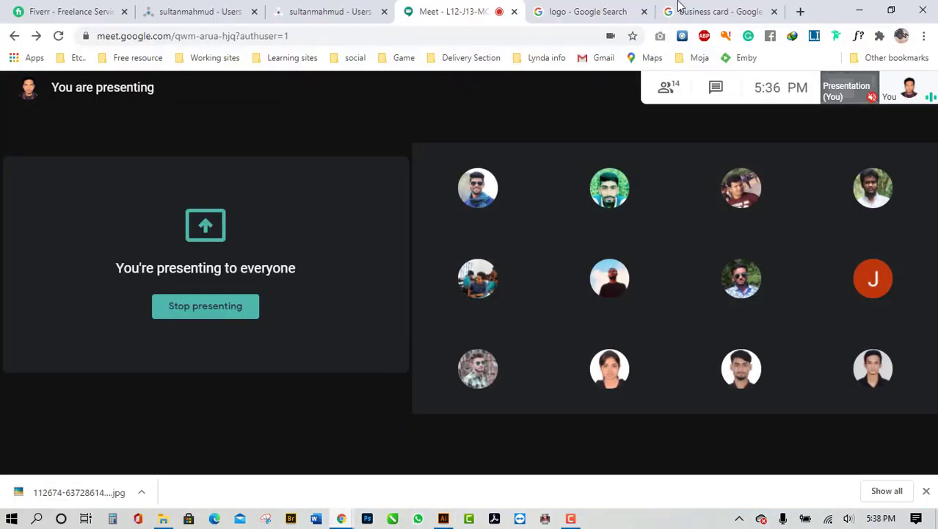
click(714, 11)
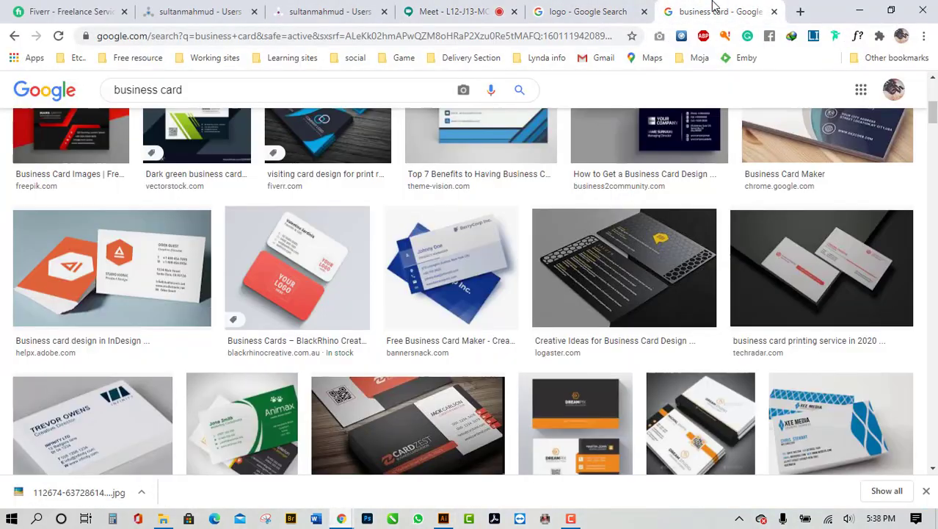
click(799, 12)
click(352, 58)
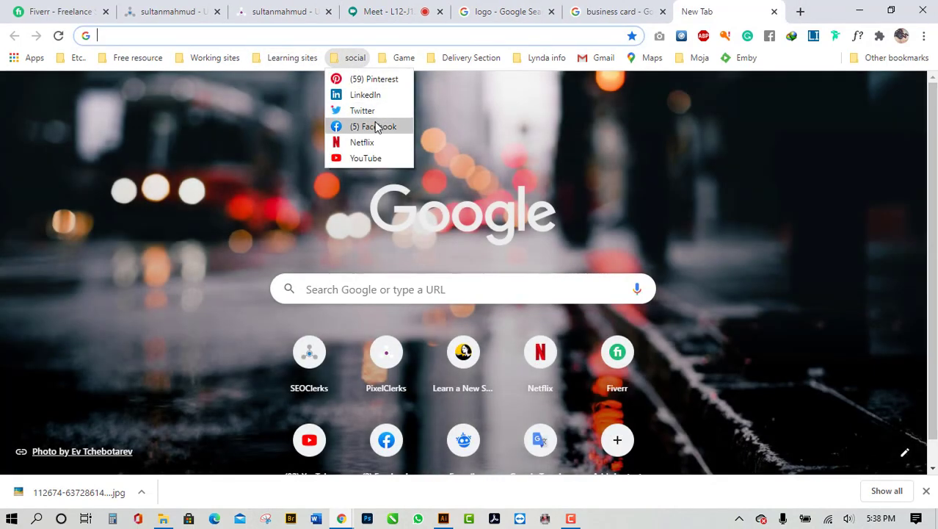
click(371, 126)
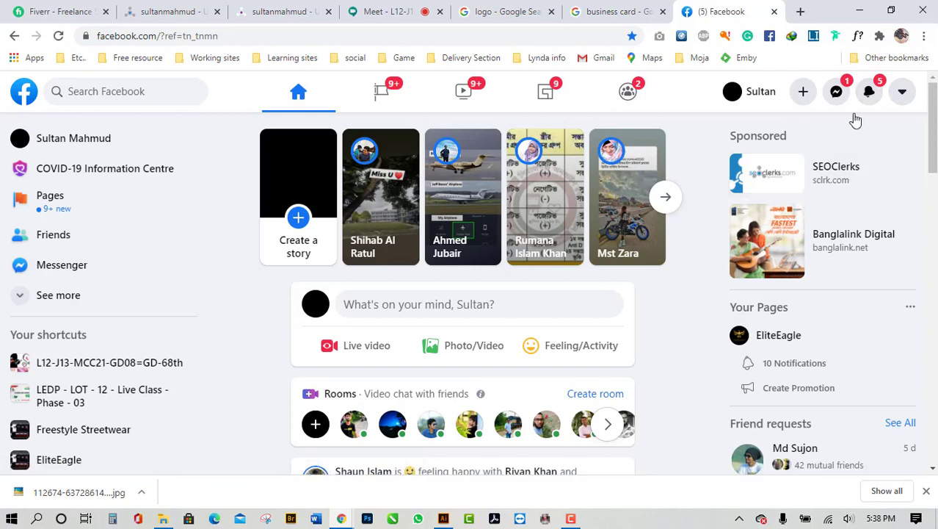
Step: Examine the patterned lettering in the profile's cover photo at full size, and return to Illustrator
click(749, 90)
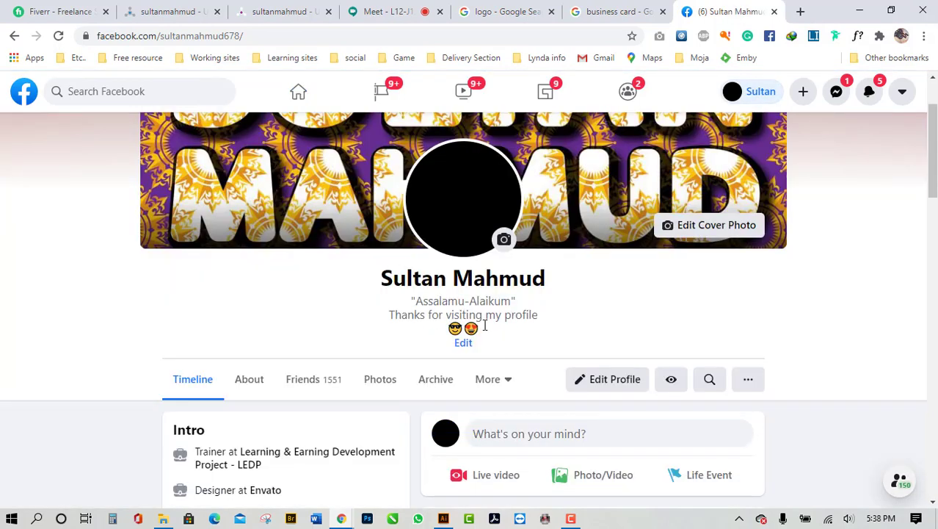
scroll(218, 218, up, 2)
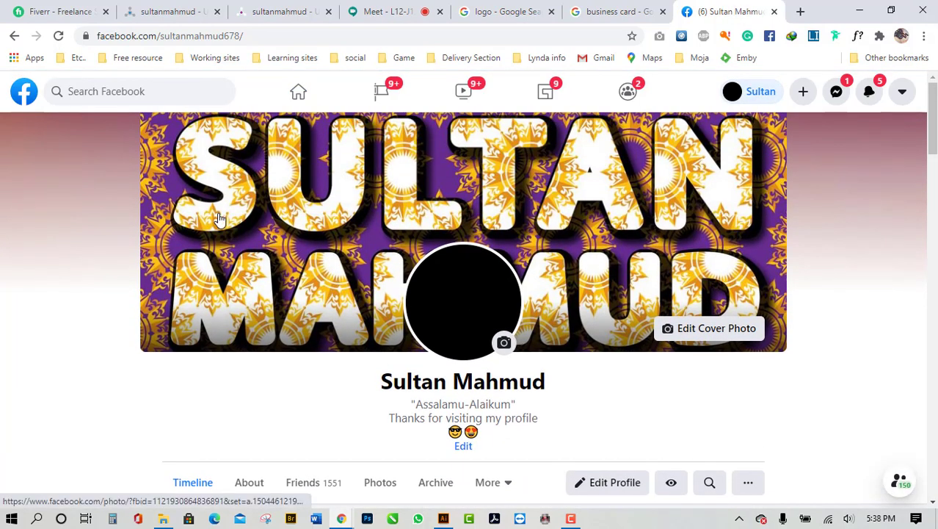
click(649, 277)
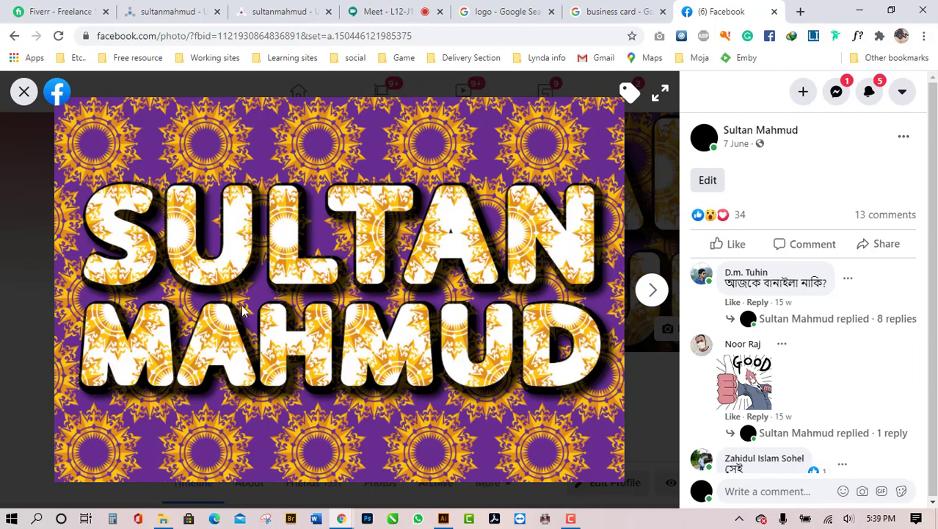
click(24, 91)
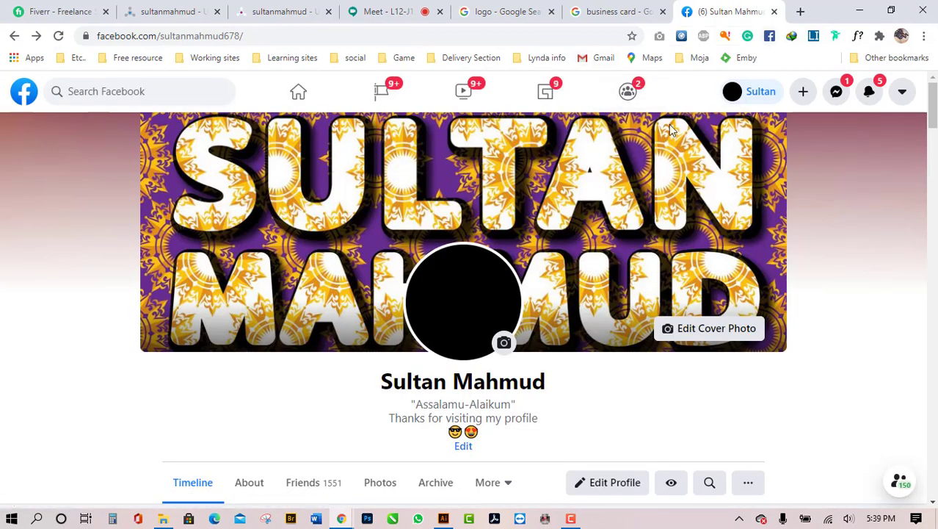
click(859, 10)
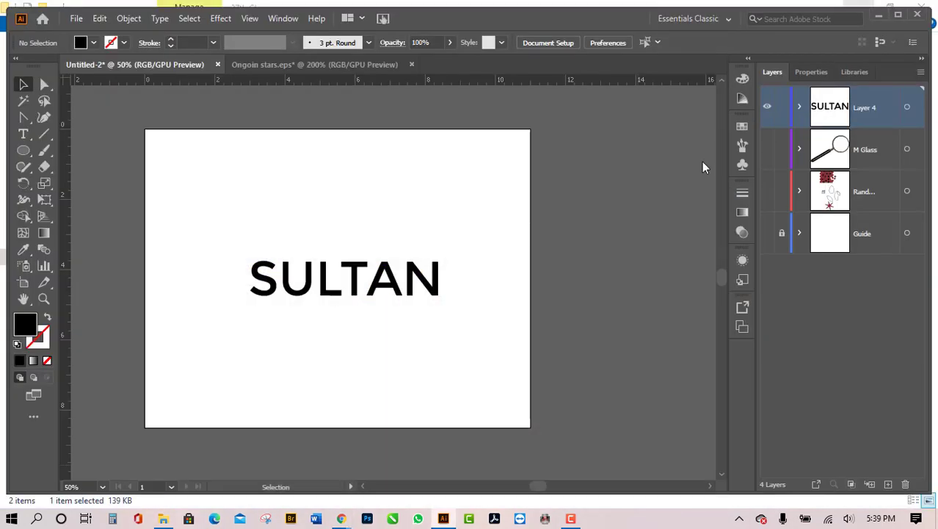
click(348, 302)
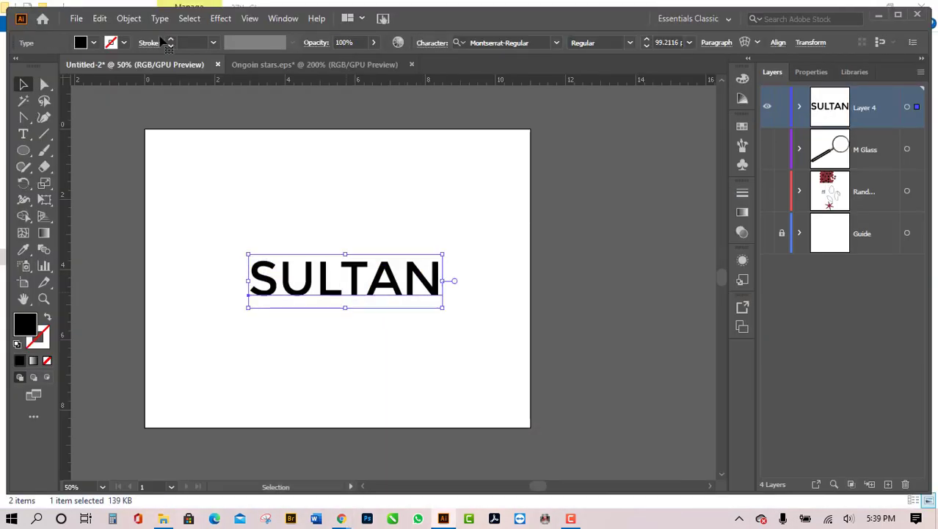
click(93, 43)
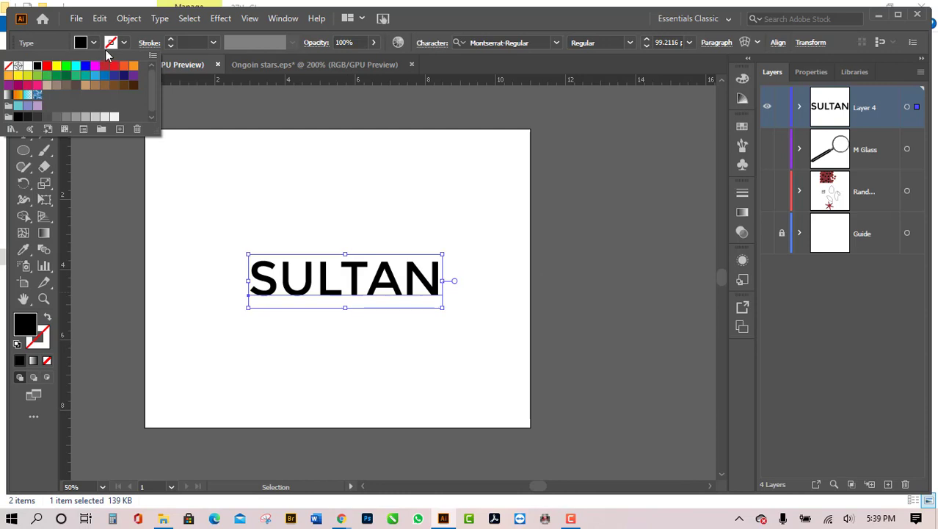
click(192, 129)
click(393, 213)
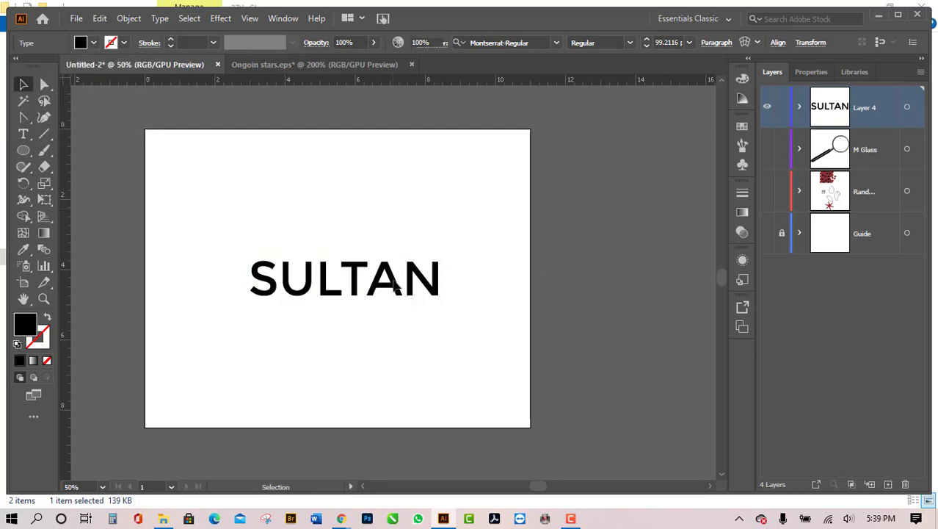
click(339, 291)
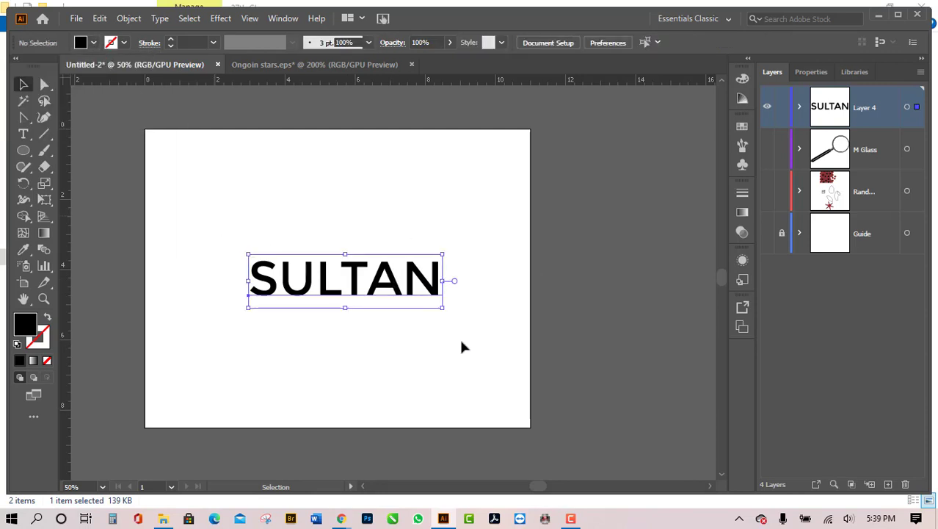
click(459, 337)
Step: Show the Appearance settings as a separate floating window beside the artboard and extend its height
click(284, 18)
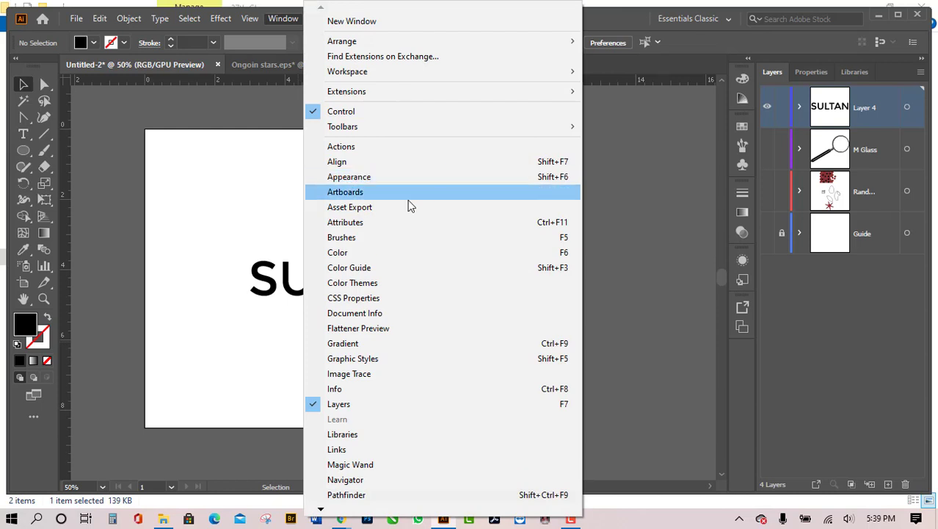
click(350, 179)
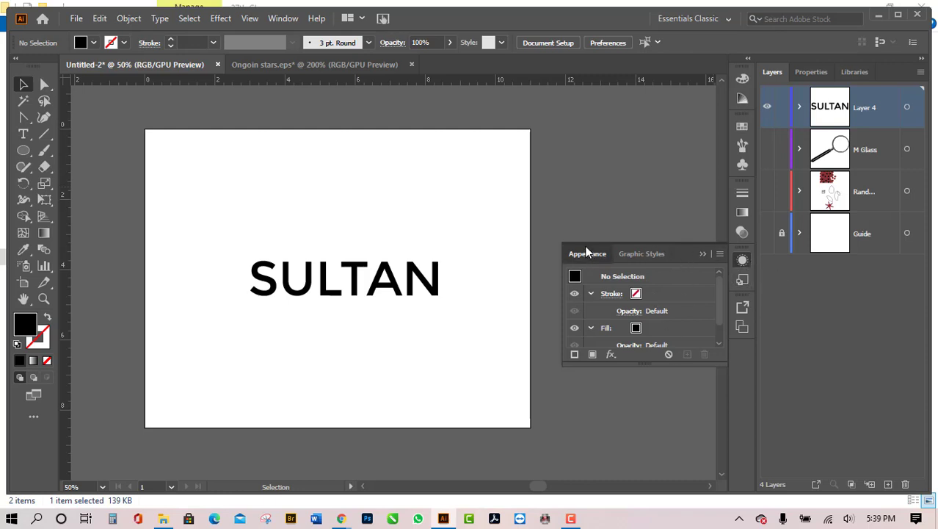
drag(591, 269, 606, 272)
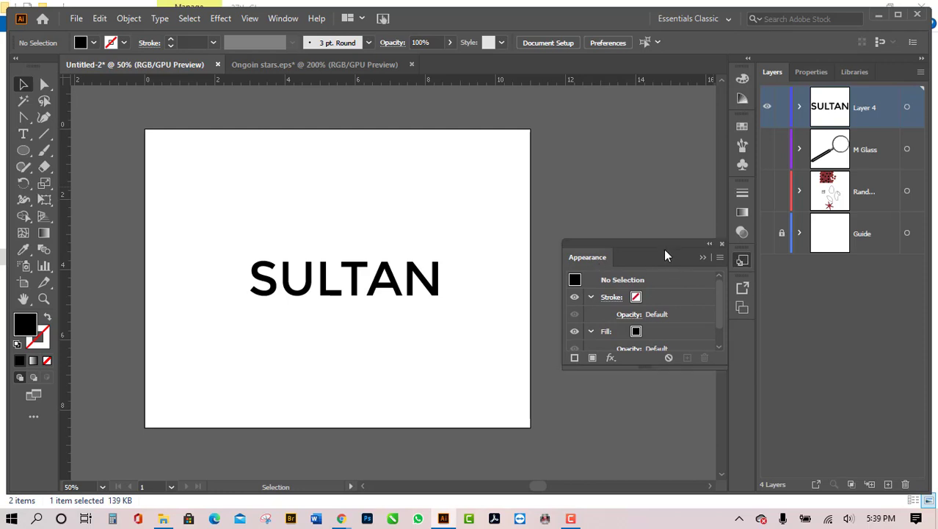
drag(666, 255, 649, 108)
click(743, 261)
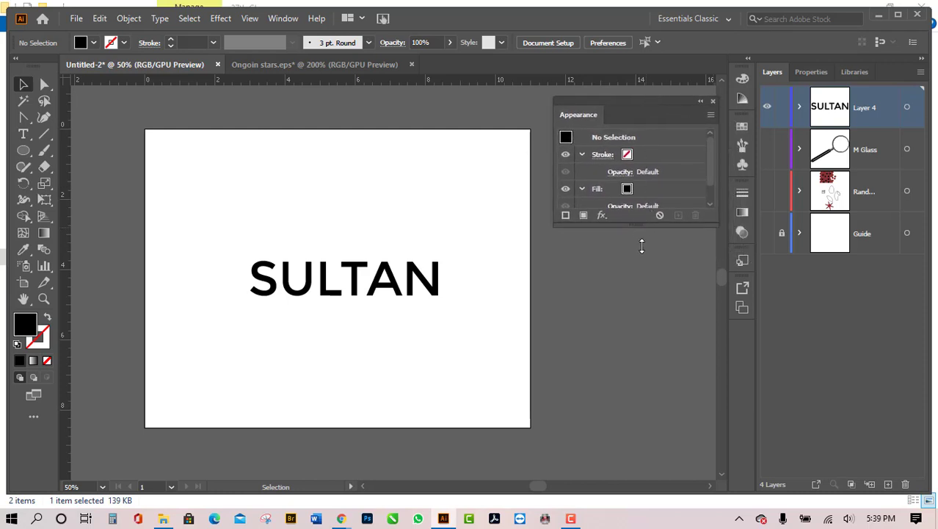
drag(642, 246, 651, 417)
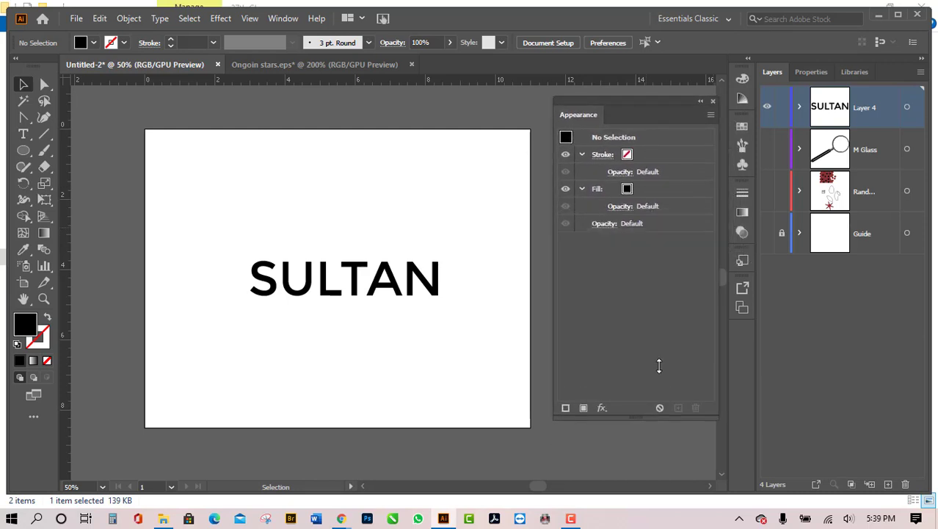
drag(642, 106, 650, 101)
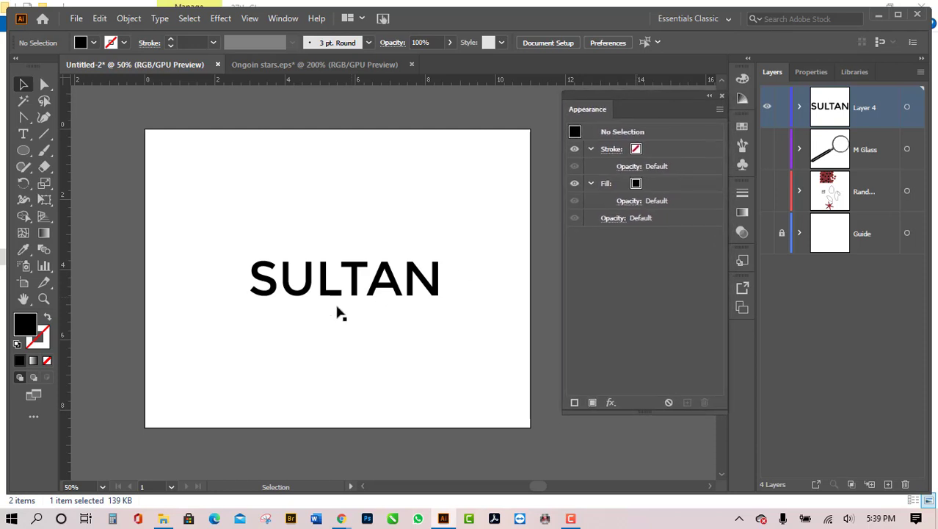
Step: Add a new stroke to the name text's appearance, and close the Appearance settings
click(345, 283)
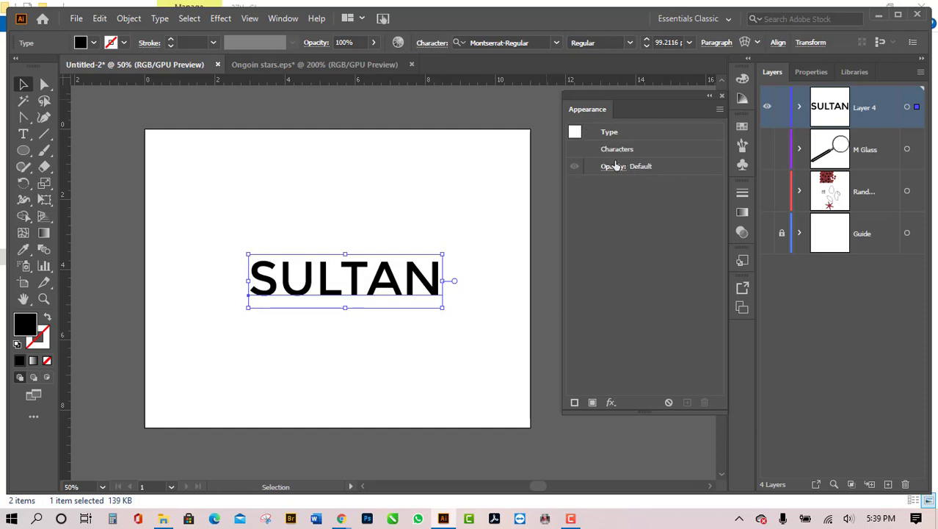
click(575, 402)
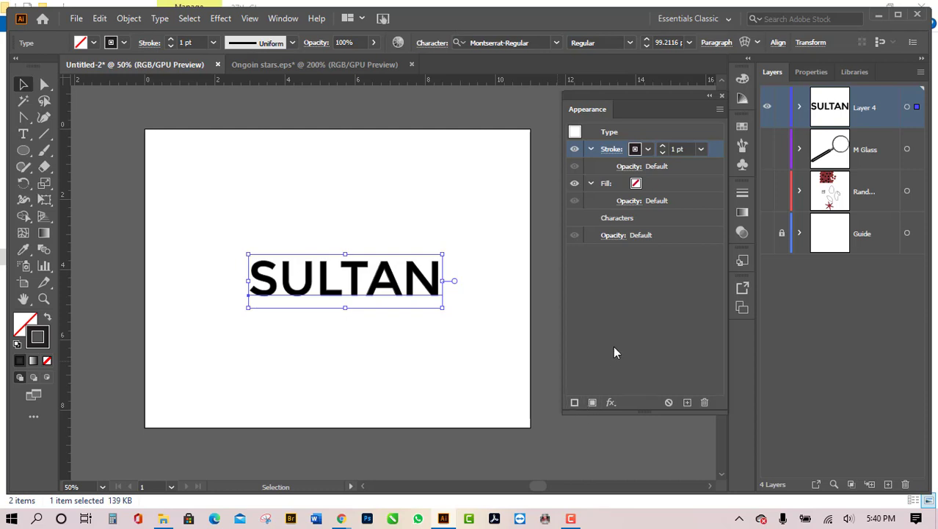
click(723, 99)
click(254, 205)
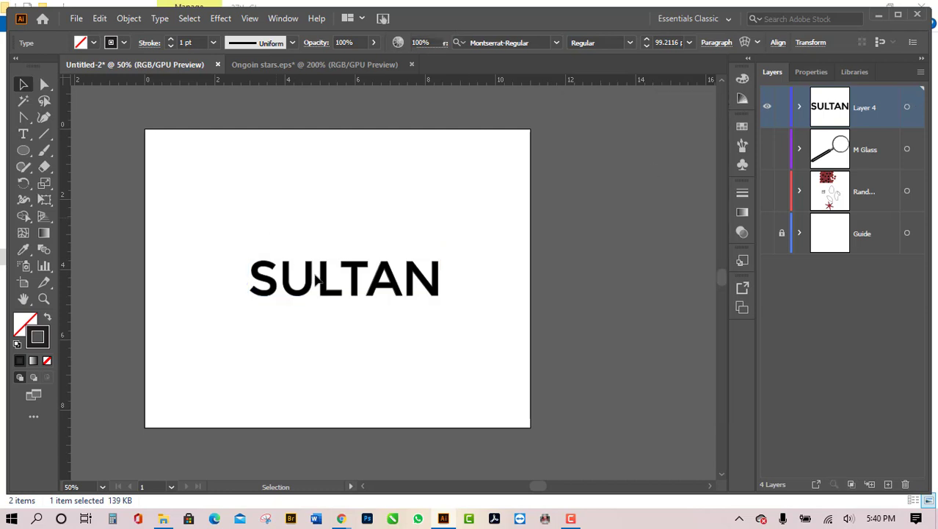
Step: Select the name text again and redisplay its Appearance attributes
click(318, 279)
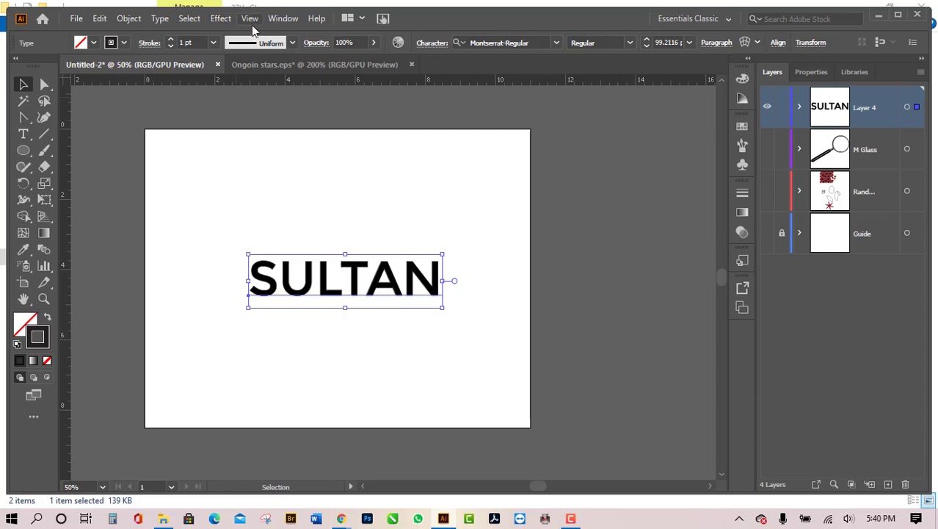
click(282, 20)
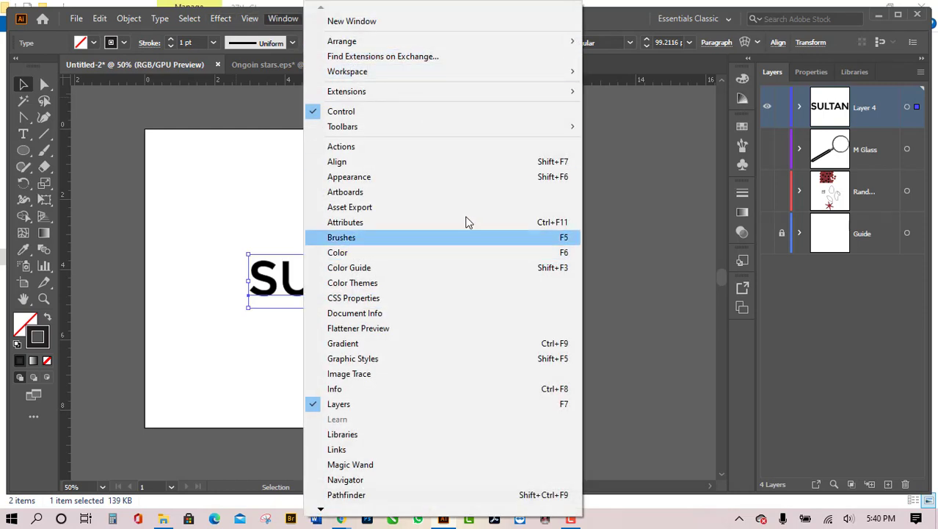
click(437, 177)
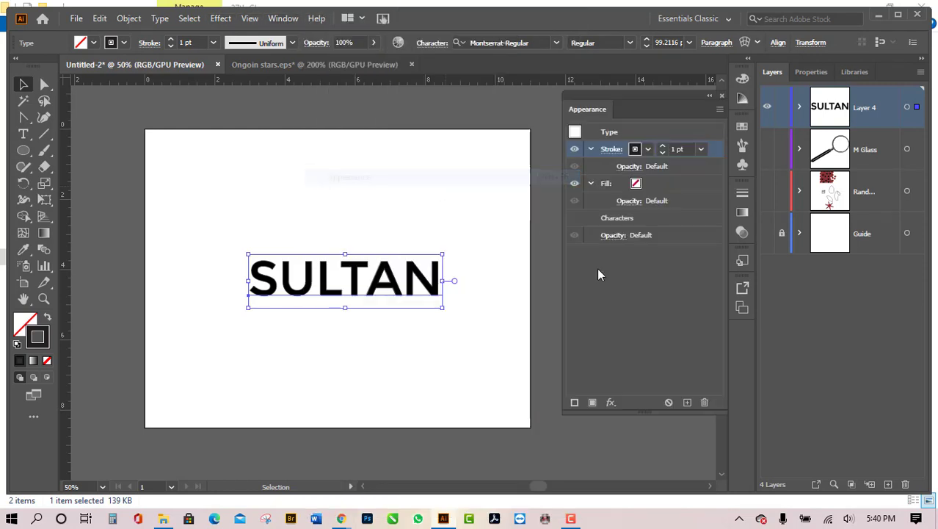
click(644, 350)
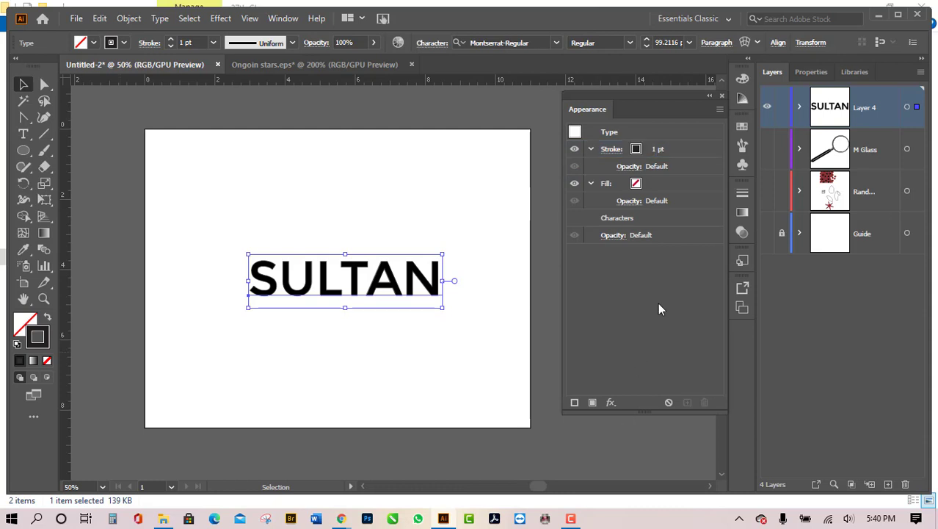
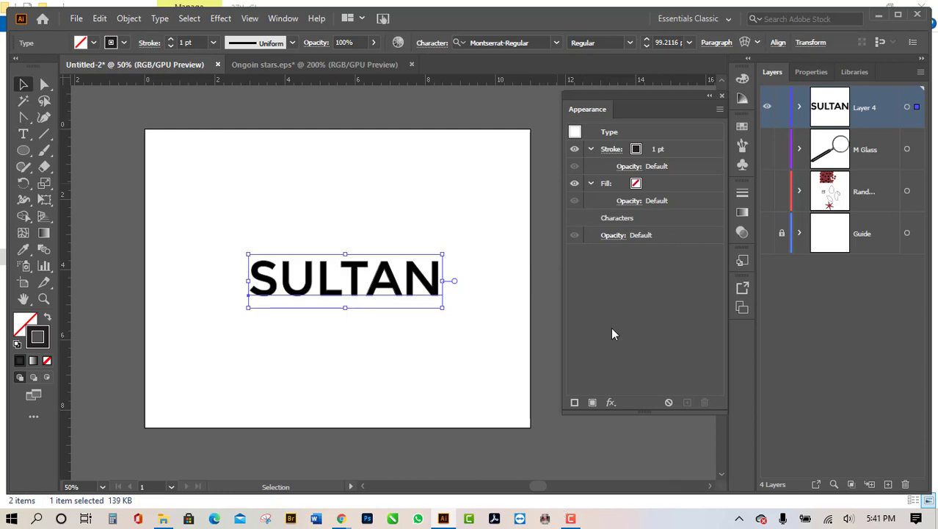
Step: Move the name text slightly so it sits at the exact centre of the artboard
click(447, 330)
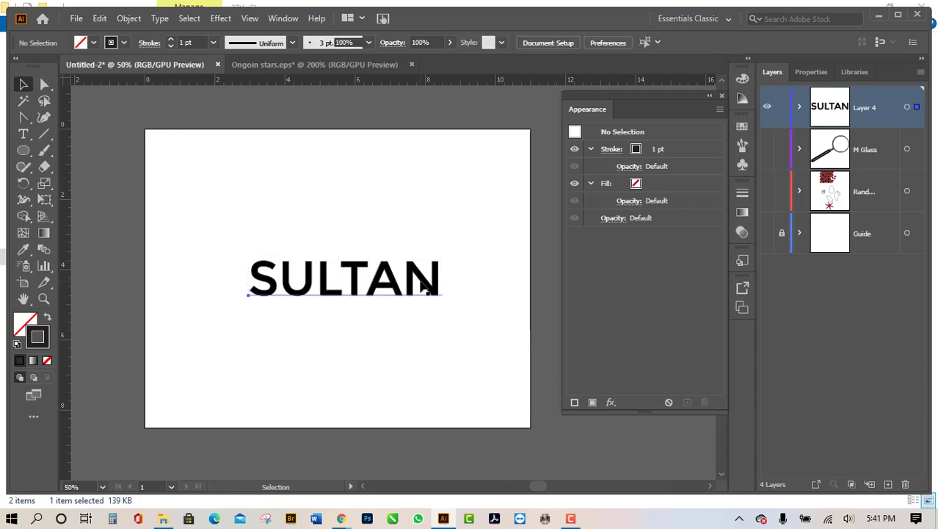
click(426, 286)
mouse_move(408, 299)
mouse_down()
mouse_move(352, 253)
mouse_move(400, 278)
mouse_move(383, 309)
mouse_move(382, 290)
mouse_move(402, 302)
mouse_up()
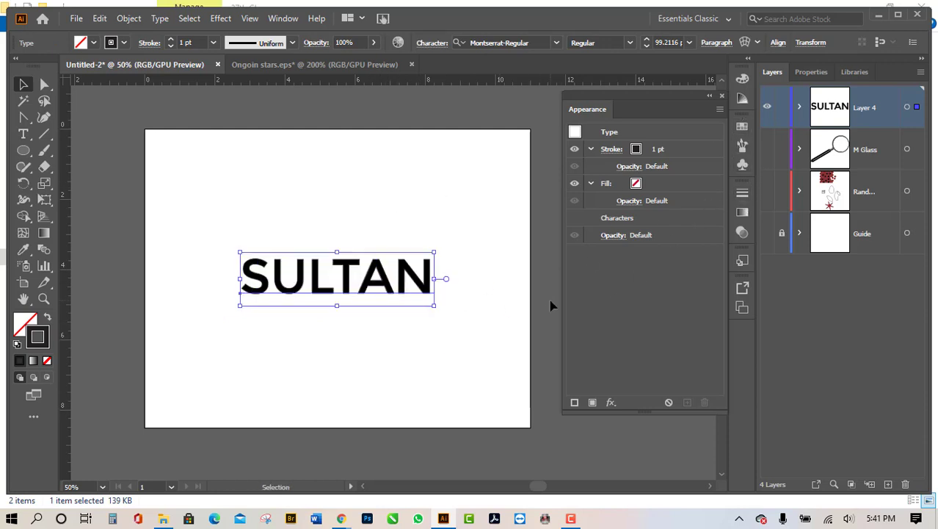
click(637, 151)
click(635, 151)
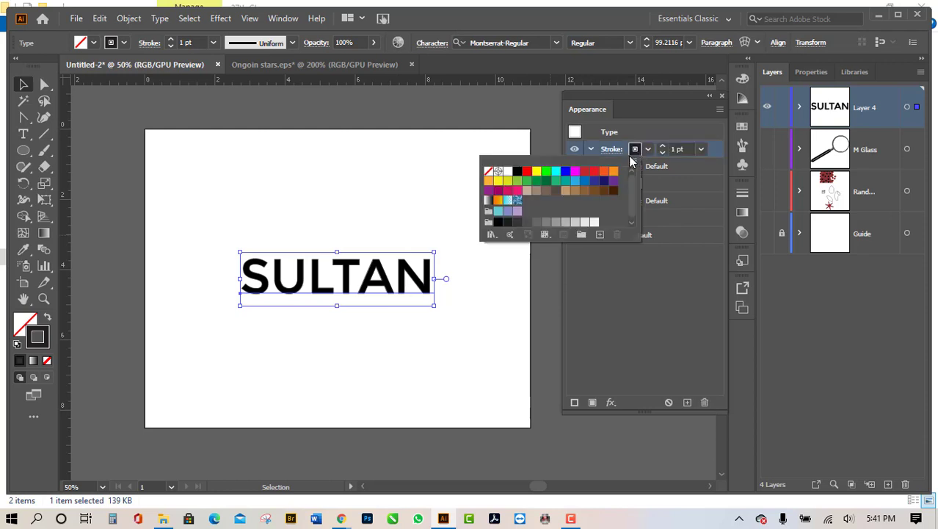
click(635, 153)
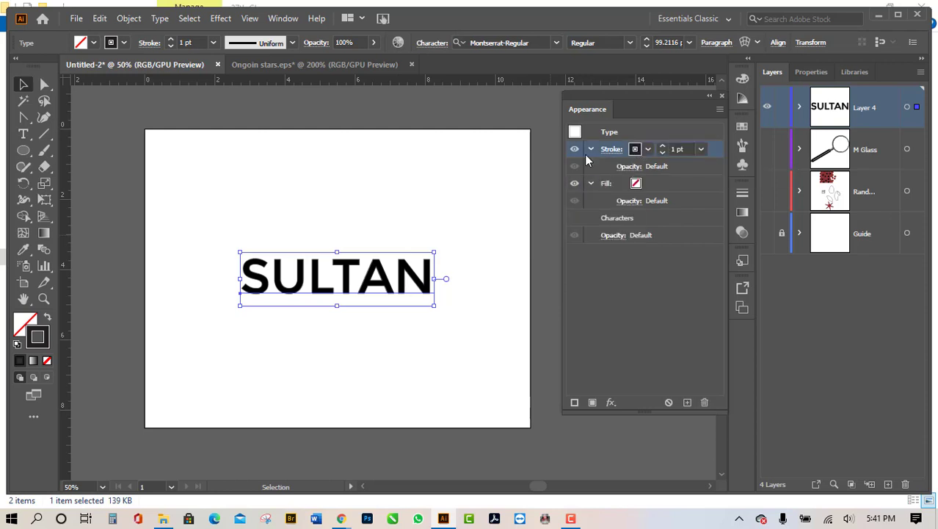
Step: Try several fill colours on the name text, including red, yellow, green, orange, dark blue and teal, ending with light blue
click(648, 184)
click(542, 208)
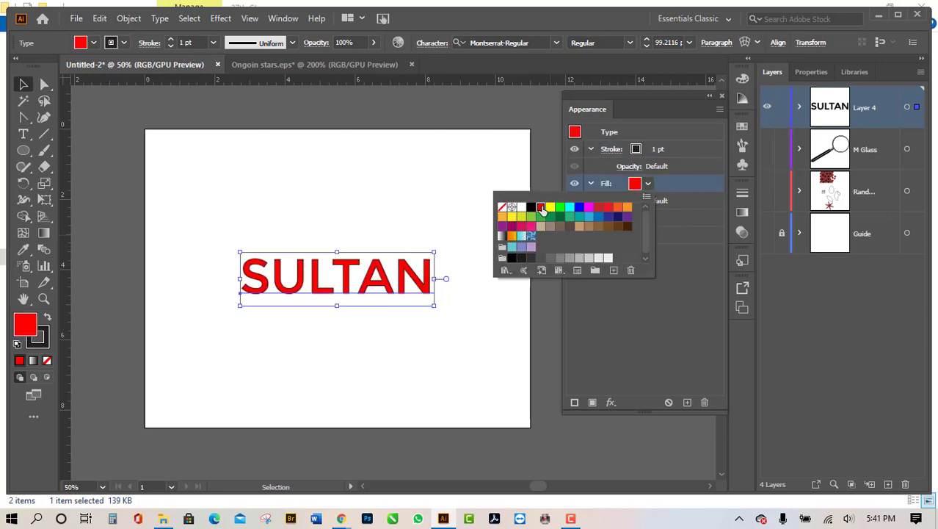
click(550, 207)
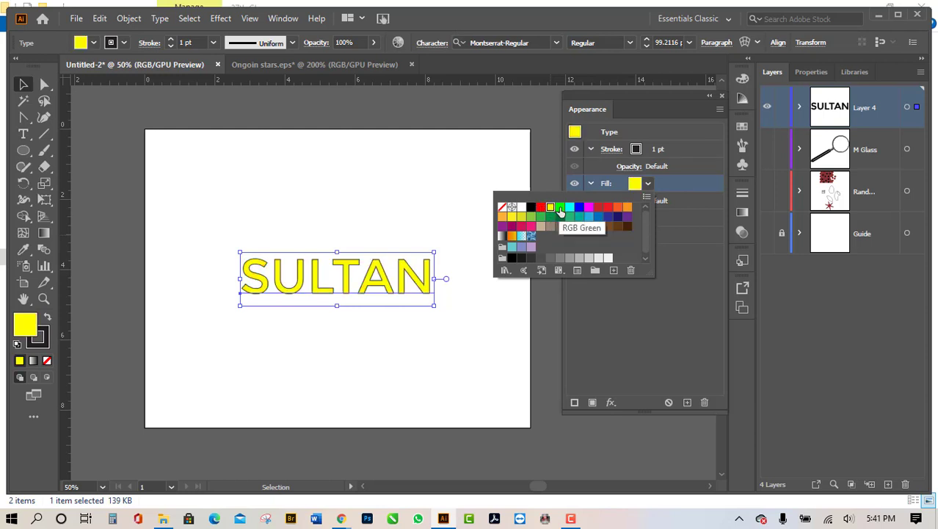
click(560, 207)
click(601, 208)
click(619, 208)
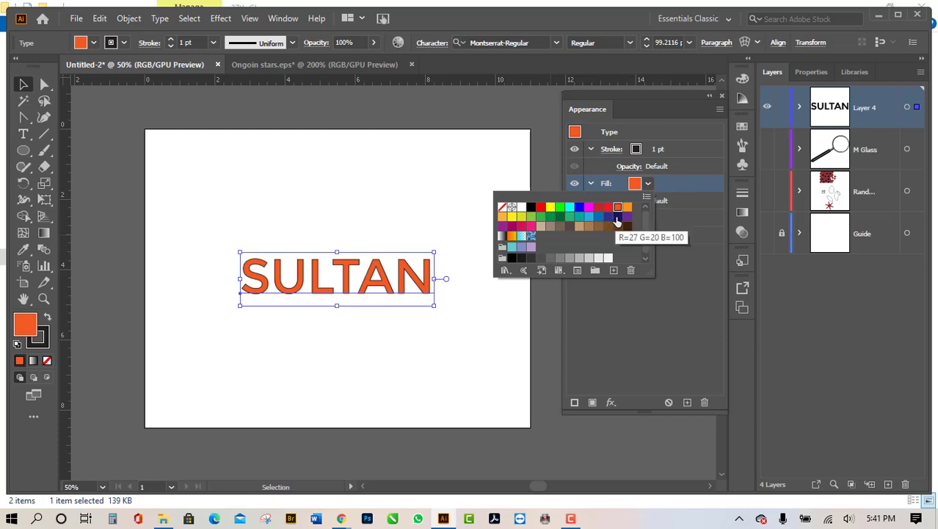
click(609, 217)
click(598, 217)
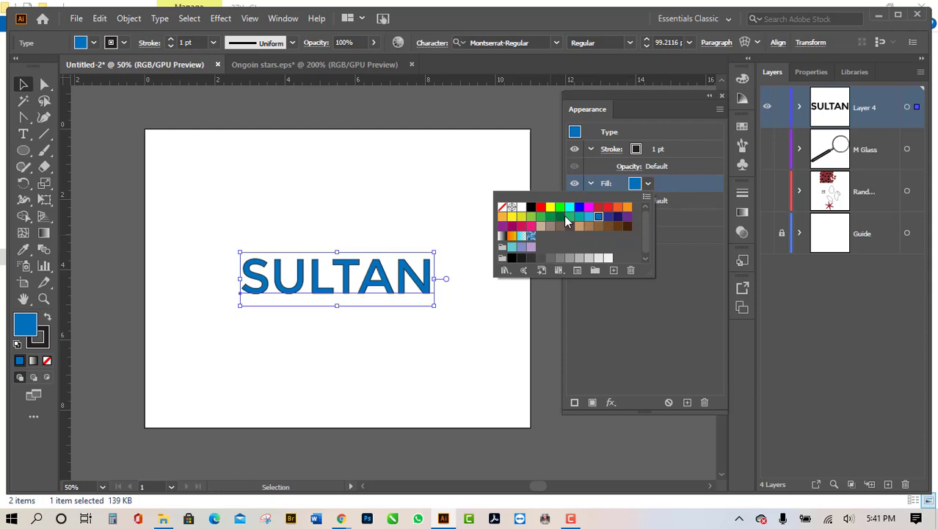
click(608, 217)
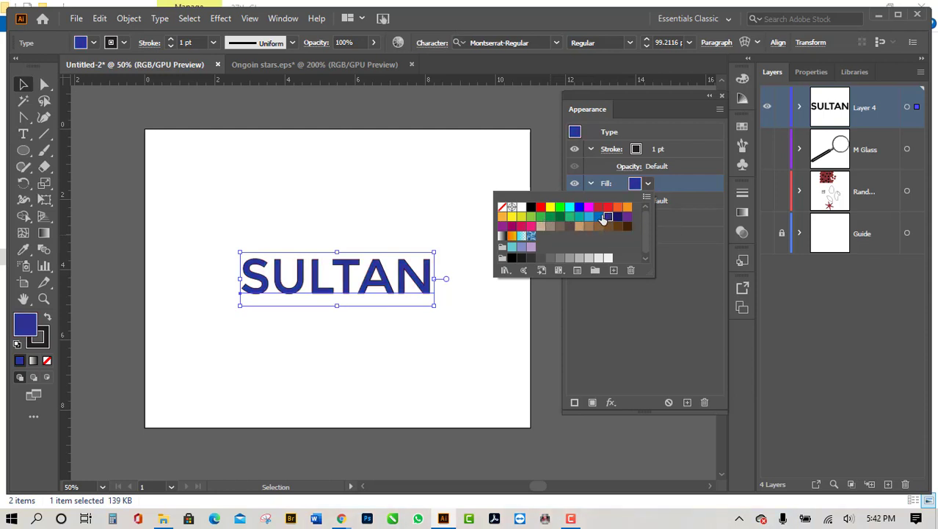
click(599, 218)
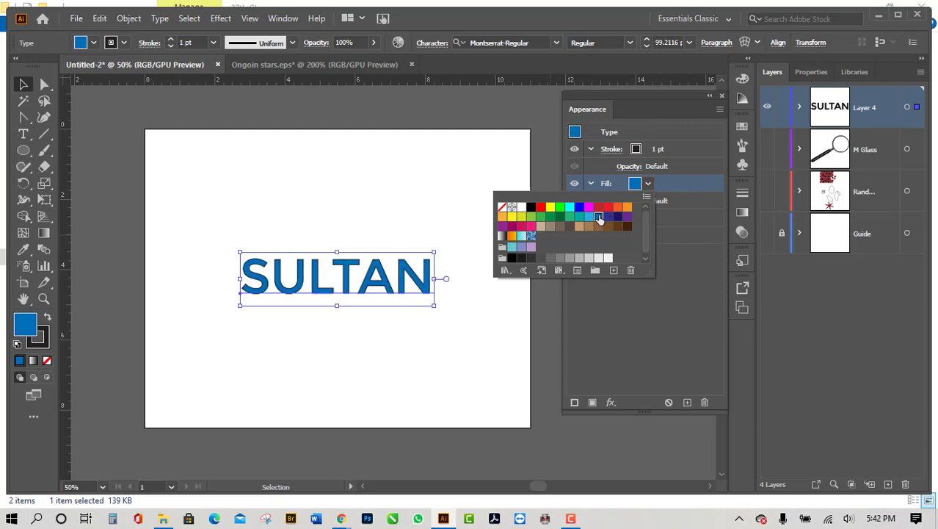
click(580, 217)
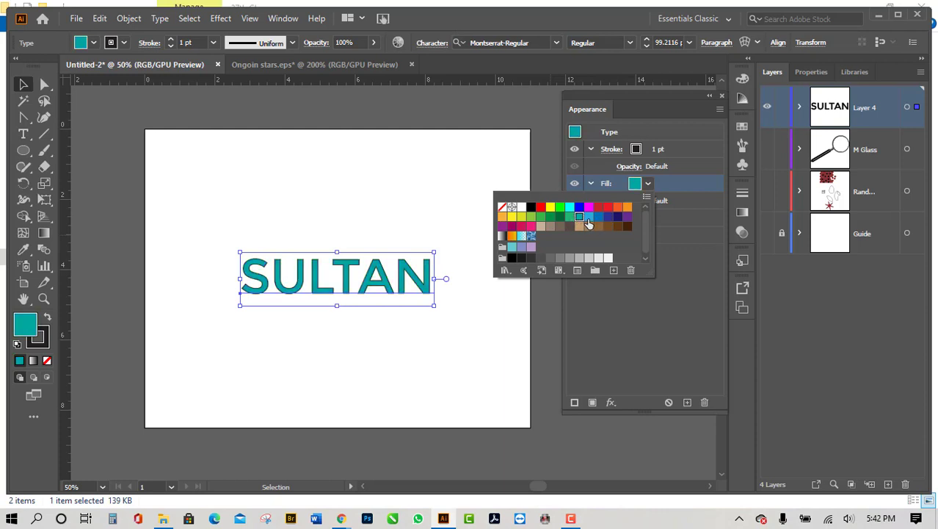
click(588, 218)
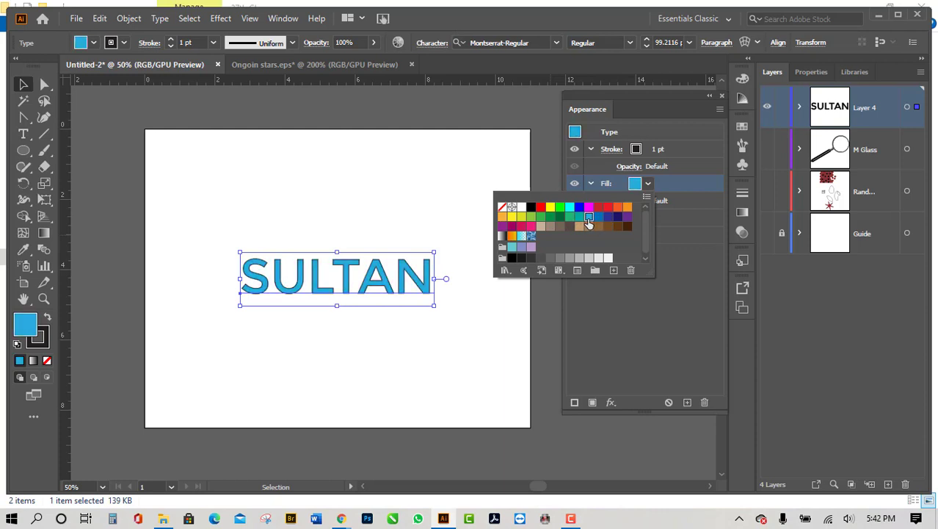
click(668, 184)
Step: Set the name text's fill to the orange swatch
click(647, 184)
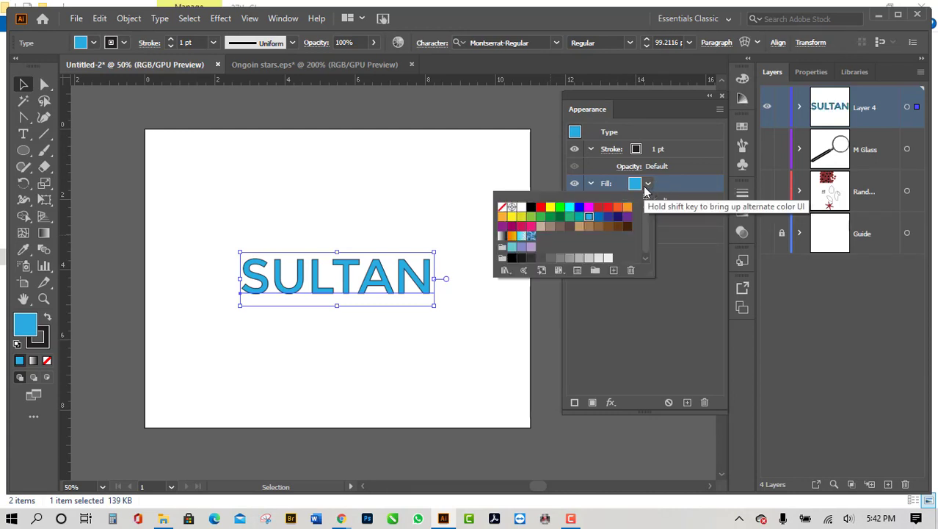
click(609, 207)
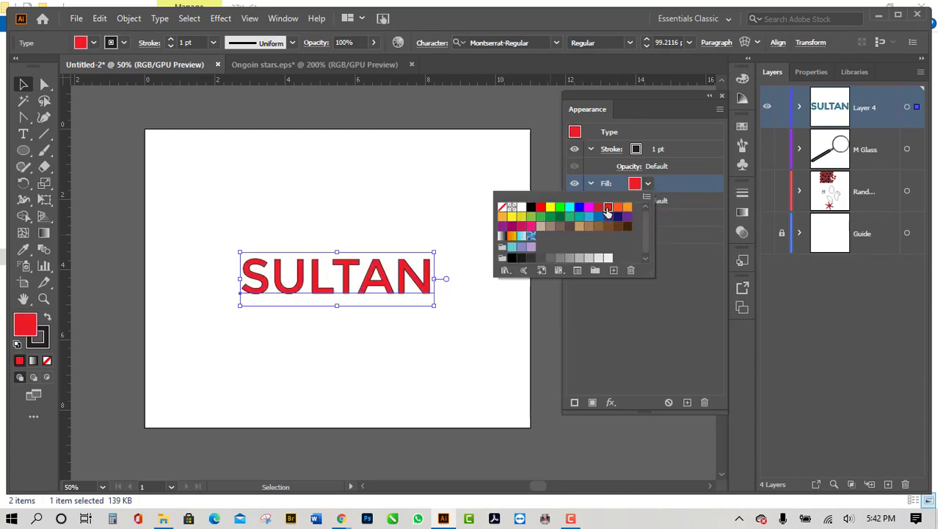
click(617, 207)
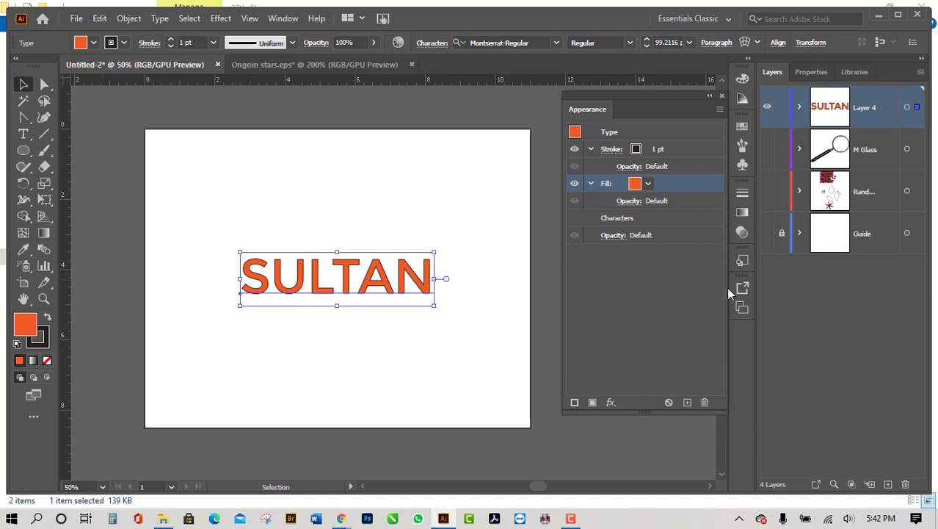
Step: Place the stroke below the fill in the name text's appearance order, and inspect the letter outlines with the text deselected
click(641, 150)
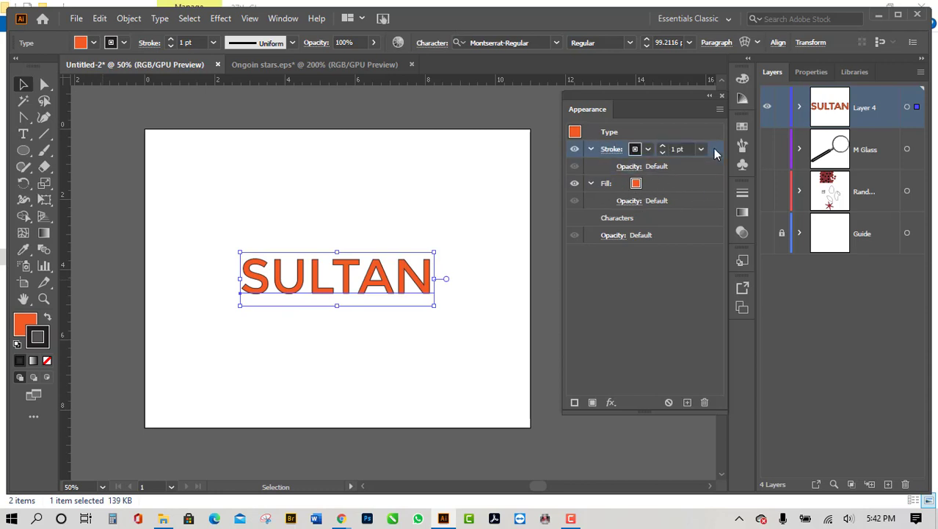
drag(718, 152, 705, 211)
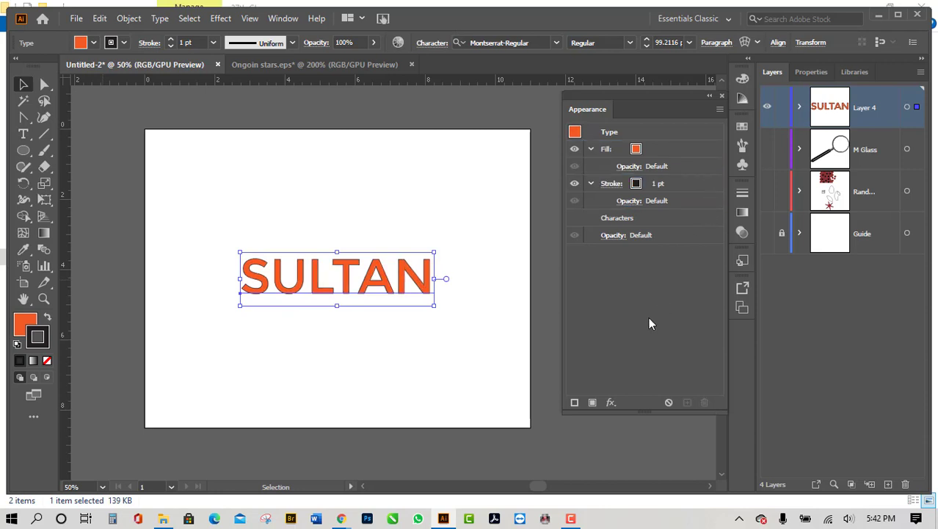
click(358, 369)
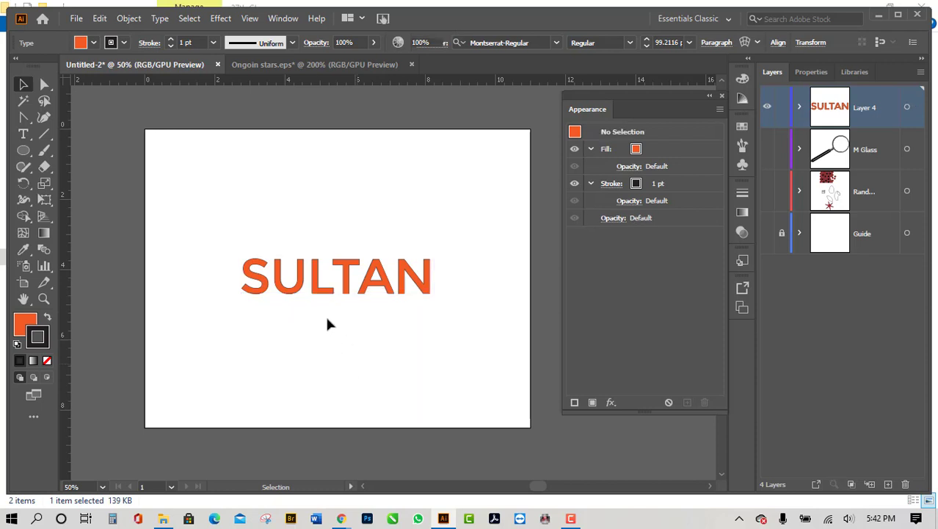
scroll(342, 291, up, 4)
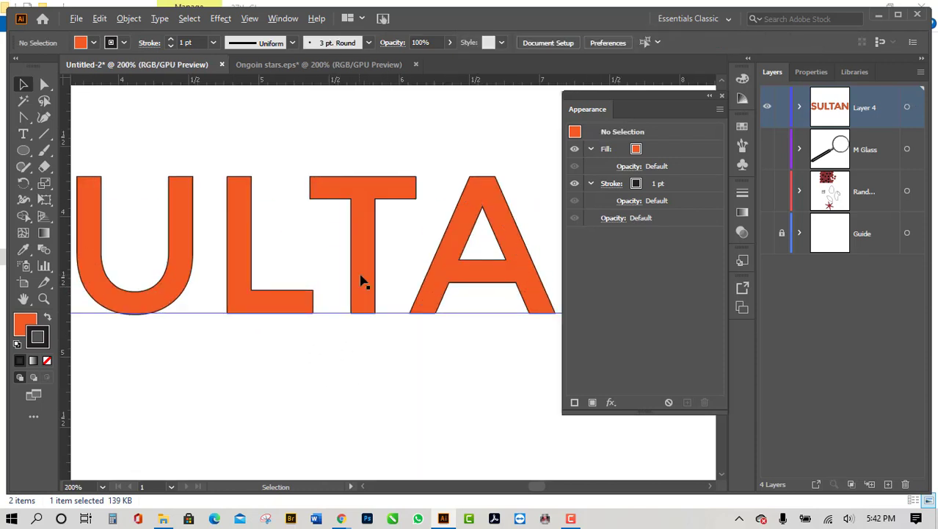
scroll(411, 268, up, 3)
scroll(276, 307, down, 3)
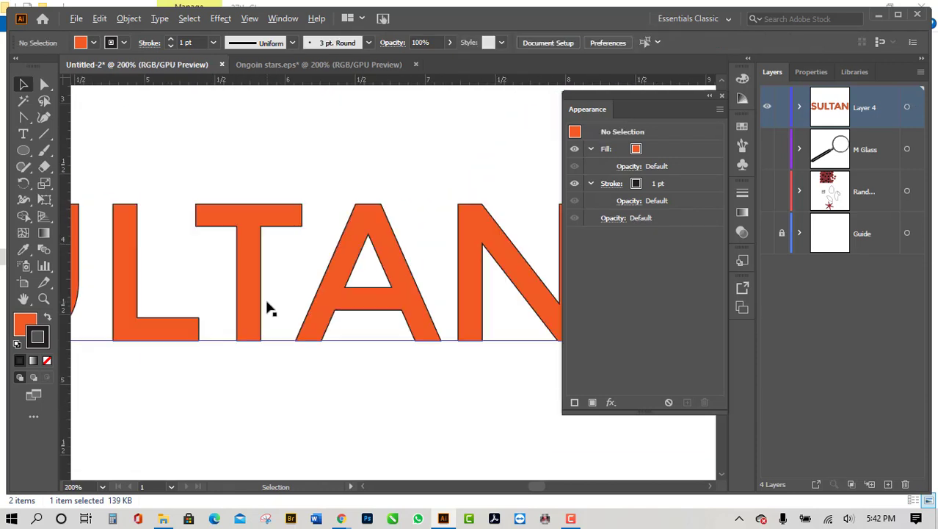
scroll(268, 307, down, 5)
scroll(264, 315, up, 2)
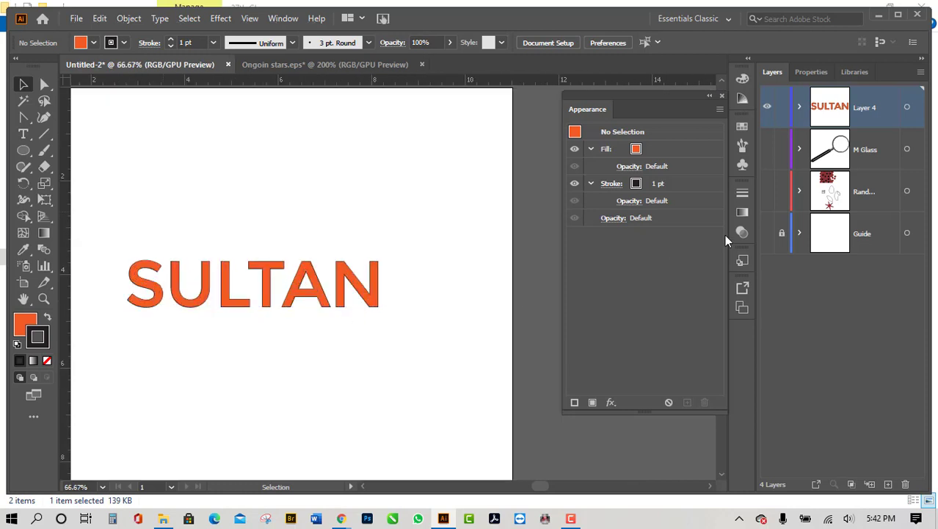
Step: Reselect the name text and set its stroke weight to 7 pt
click(688, 183)
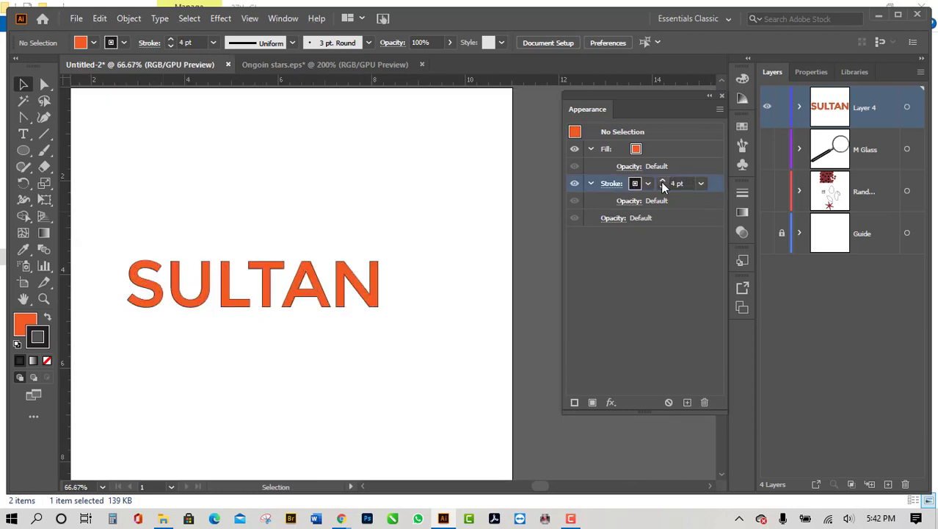
click(367, 293)
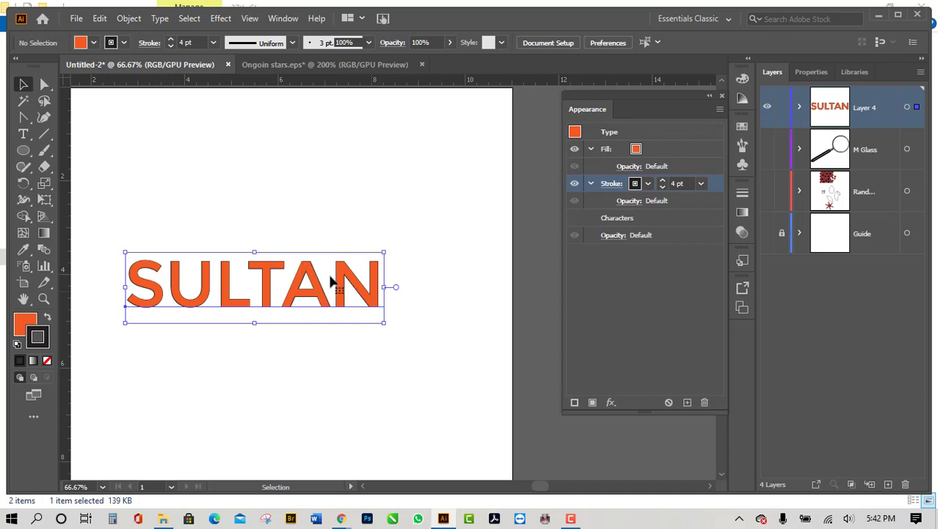
click(663, 182)
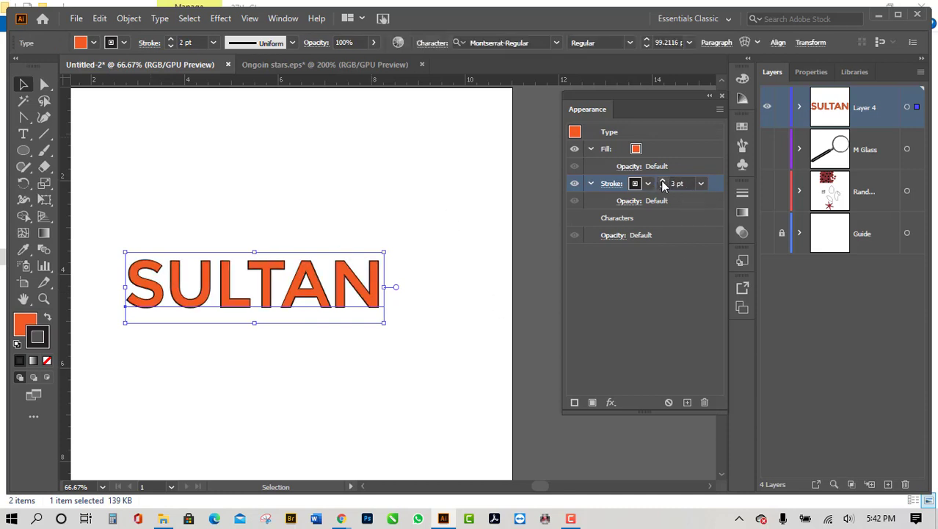
click(663, 182)
click(663, 182)
click(663, 181)
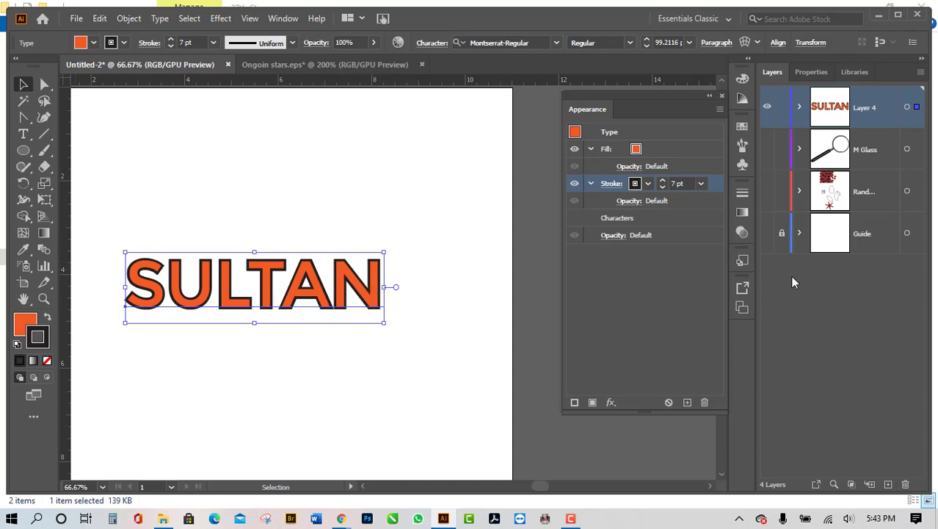
click(643, 333)
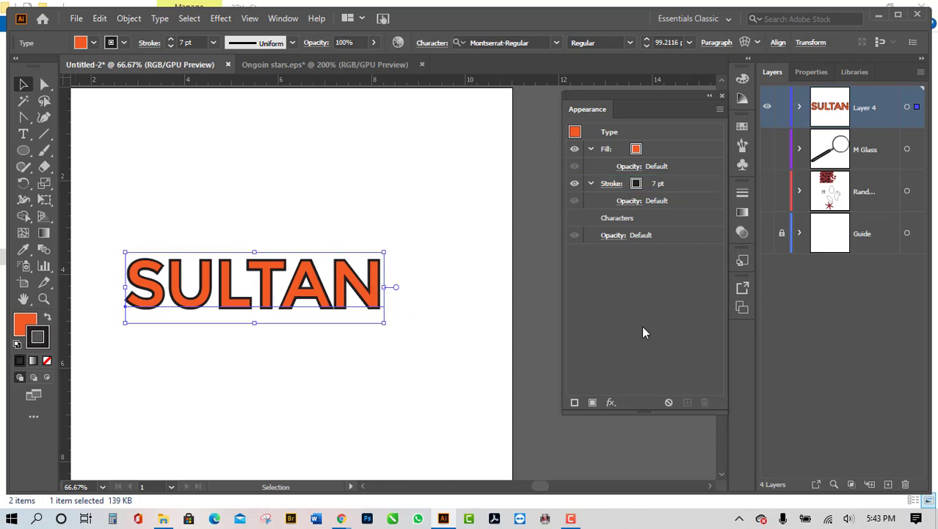
Step: Examine the colour choices and detailed stroke options available for the name text's 7 pt stroke
click(689, 187)
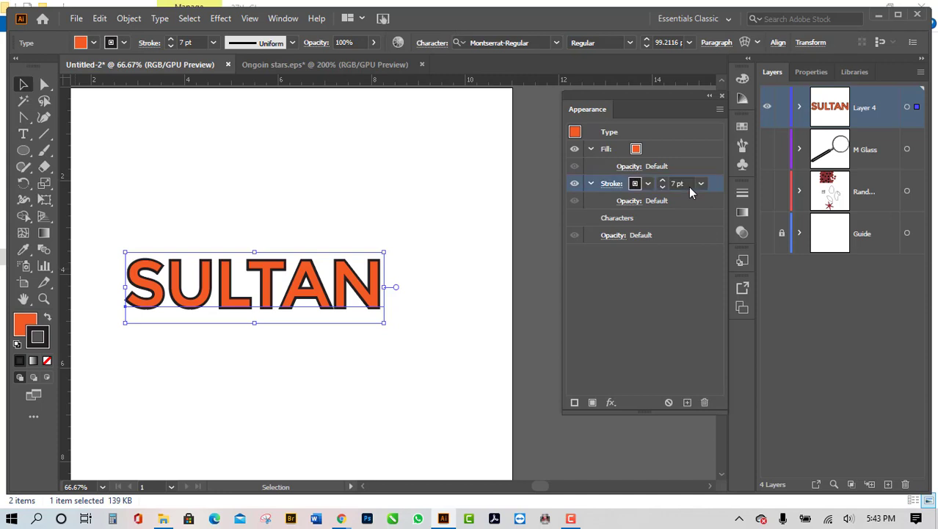
click(648, 184)
click(648, 184)
click(609, 185)
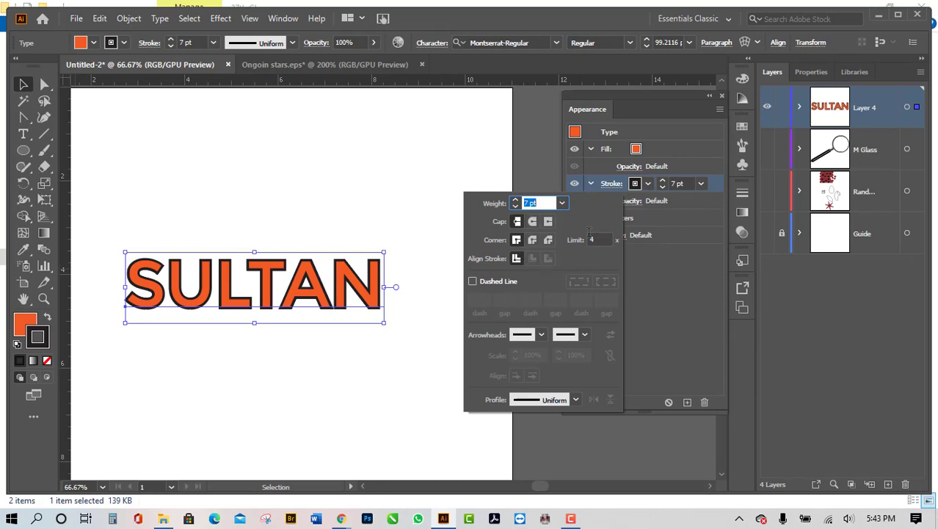
click(607, 185)
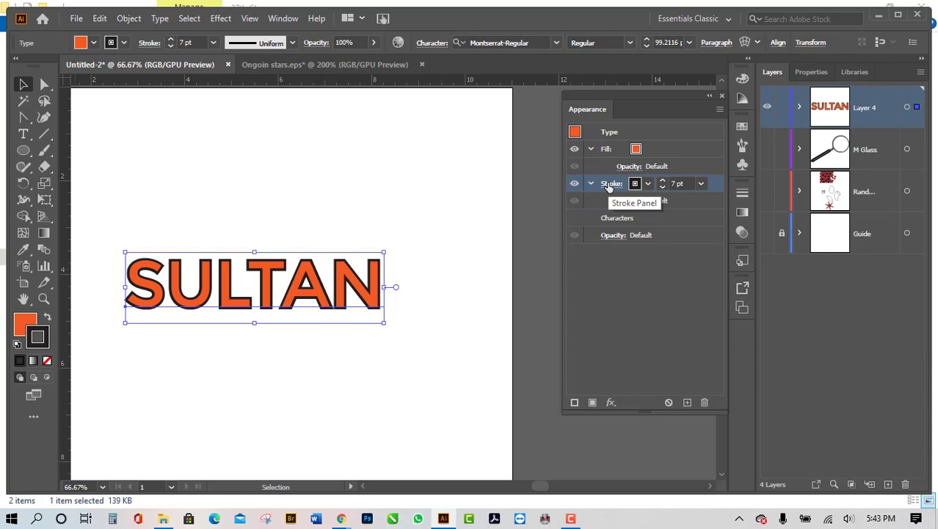
Step: Try a dashed line on the name text's stroke, restore the solid line and view the width profile choices
click(608, 185)
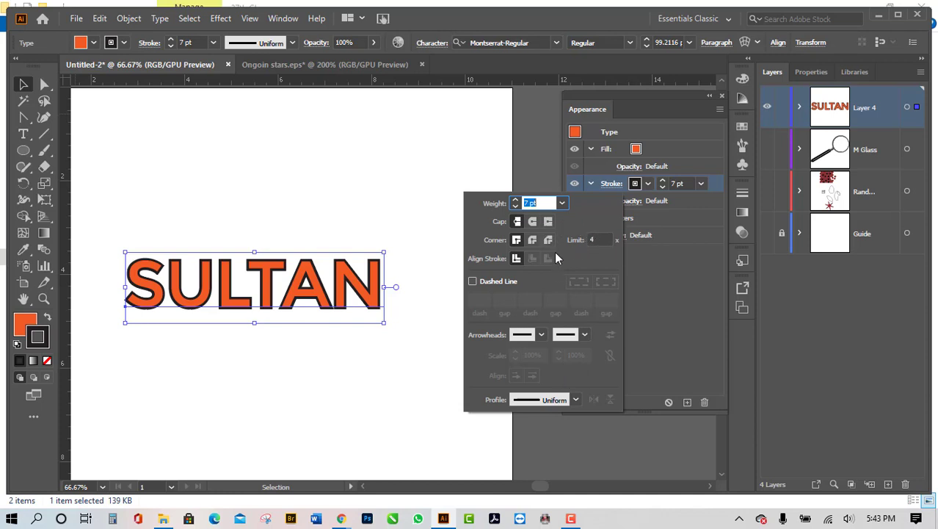
click(472, 281)
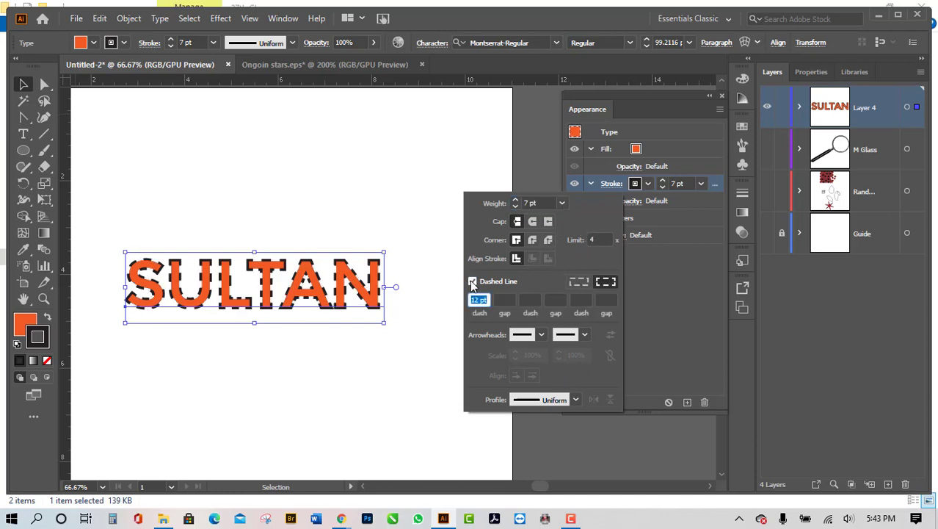
click(472, 282)
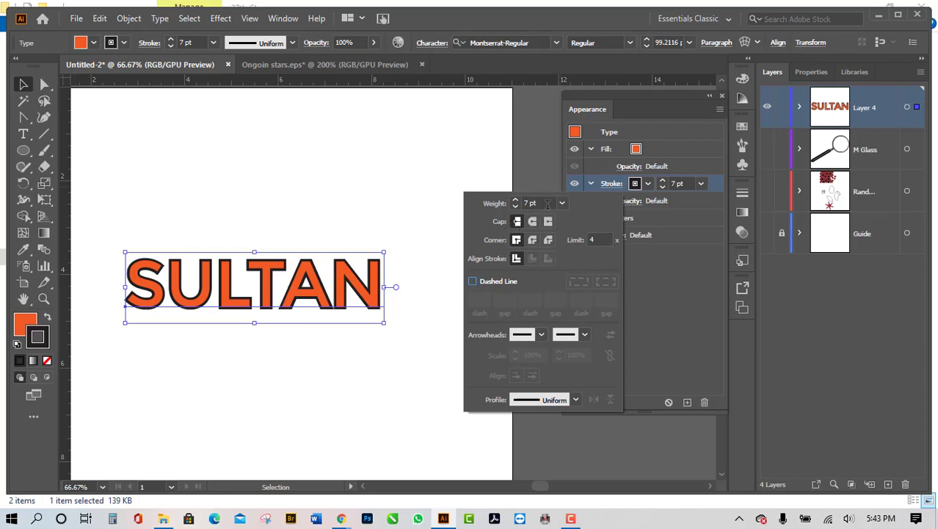
click(576, 399)
click(577, 399)
click(607, 185)
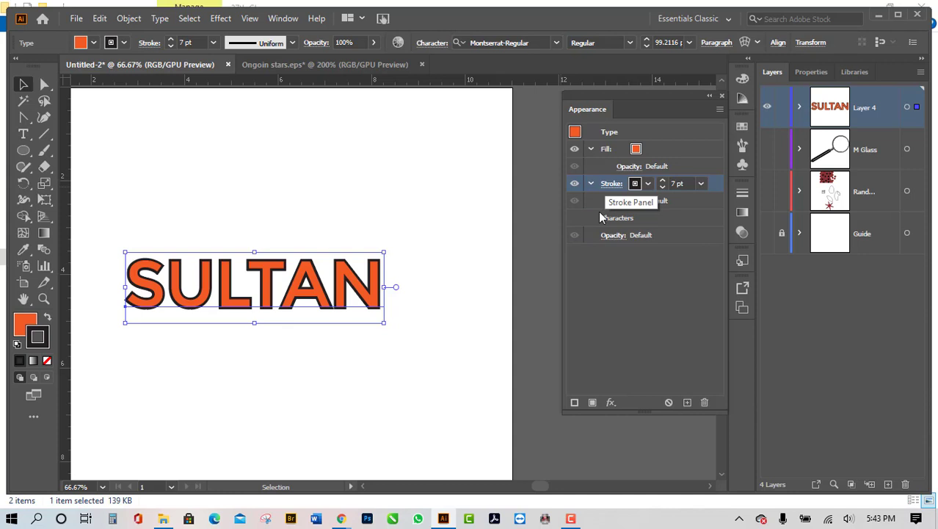
Step: Set the name text's stroke weight to 14 pt and add a second stroke to its appearance
double_click(681, 184)
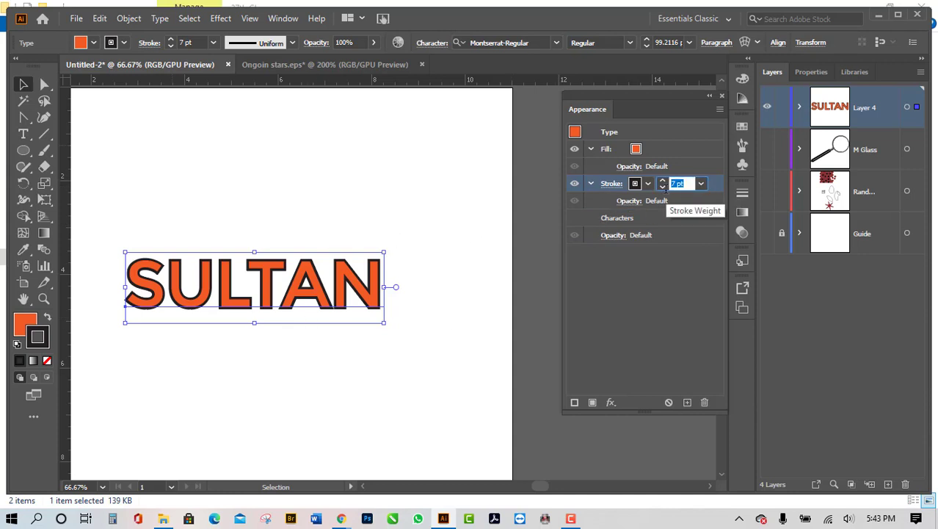
text(14)
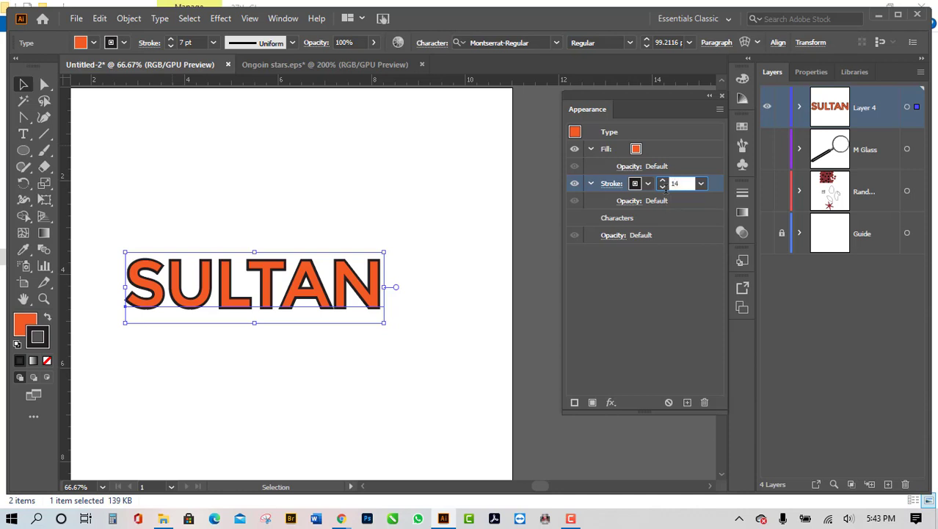
key(Return)
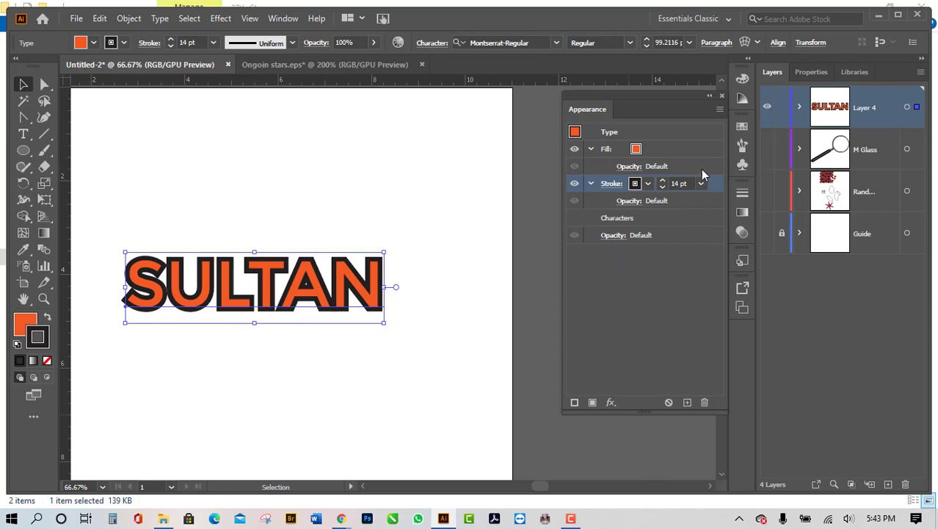
click(576, 402)
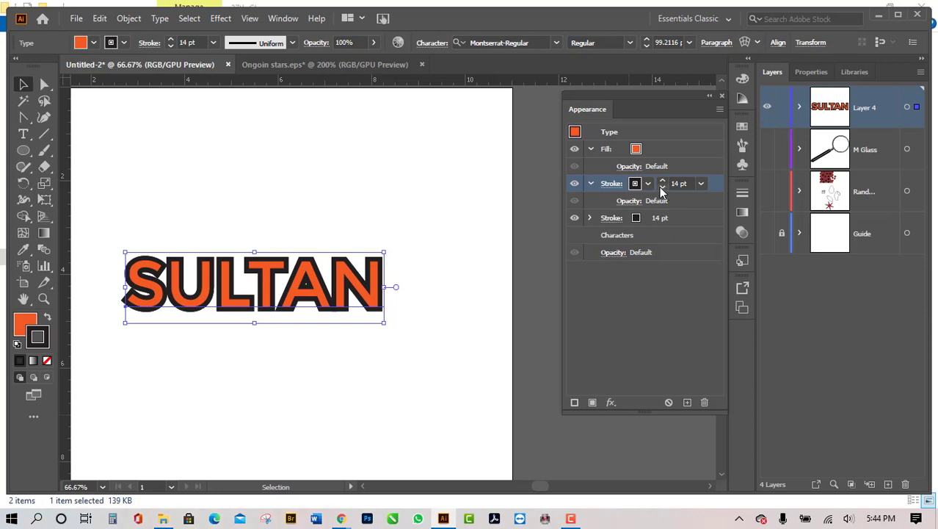
Step: Colour the upper of the name text's two strokes white
click(648, 183)
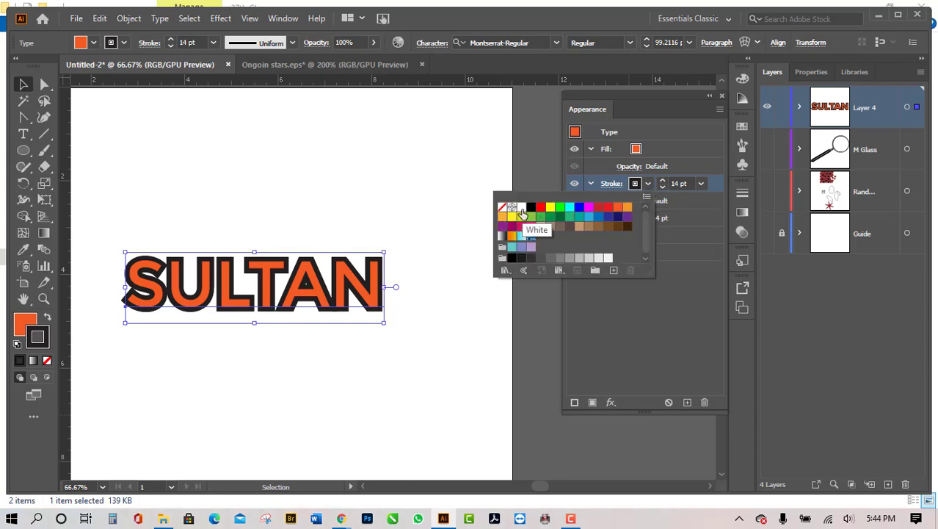
click(521, 209)
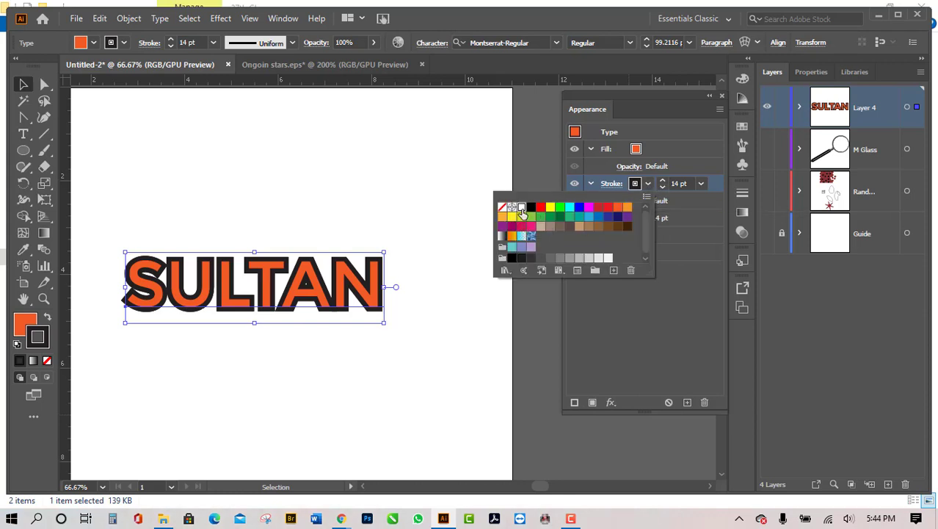
click(650, 186)
click(660, 301)
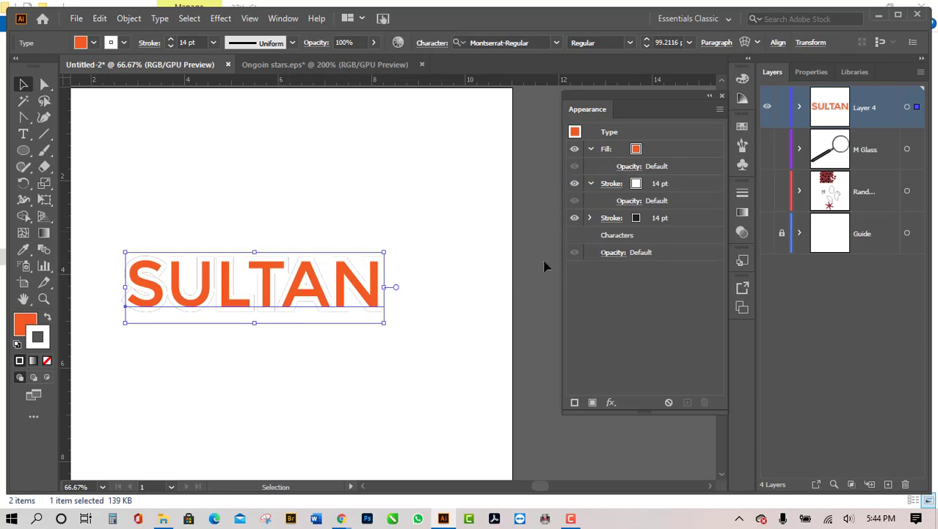
click(674, 220)
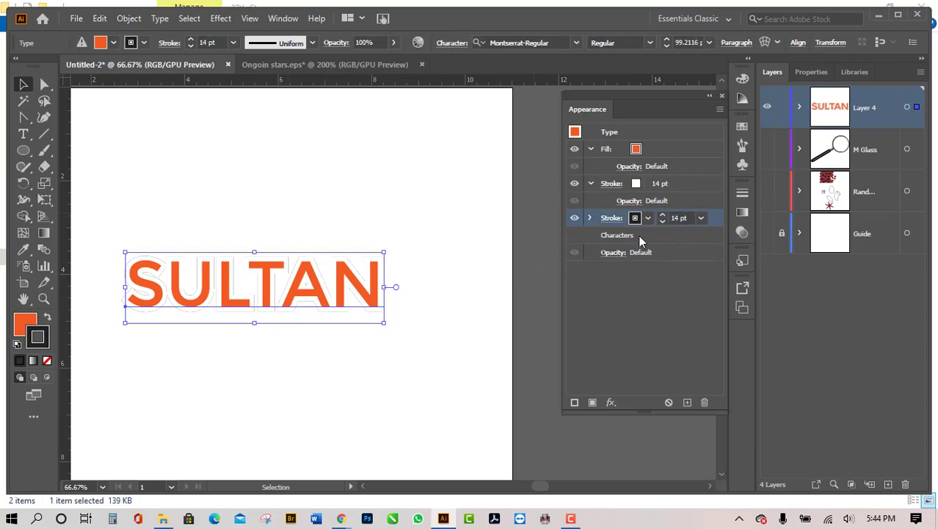
Step: Reduce the white stroke's weight to 5 pt so the black stroke shows around it, and deselect the text
click(684, 183)
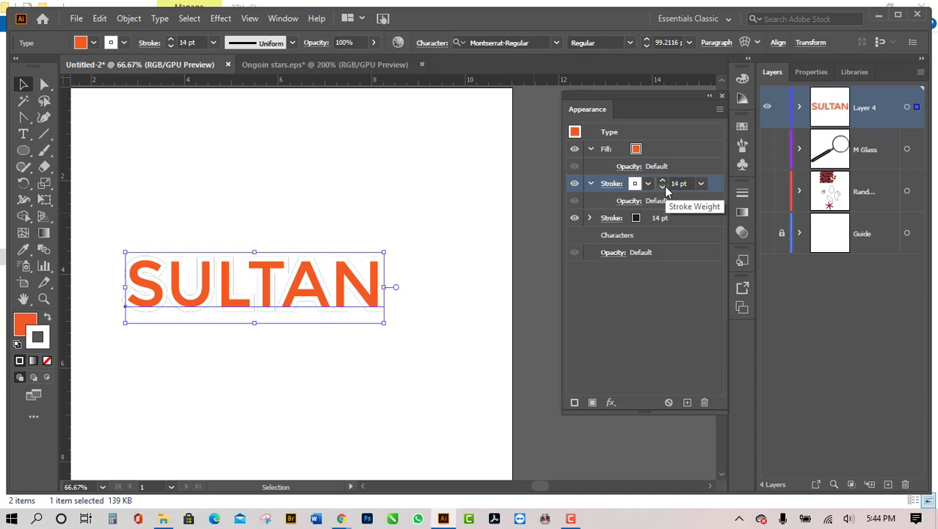
click(664, 186)
click(664, 186)
click(664, 185)
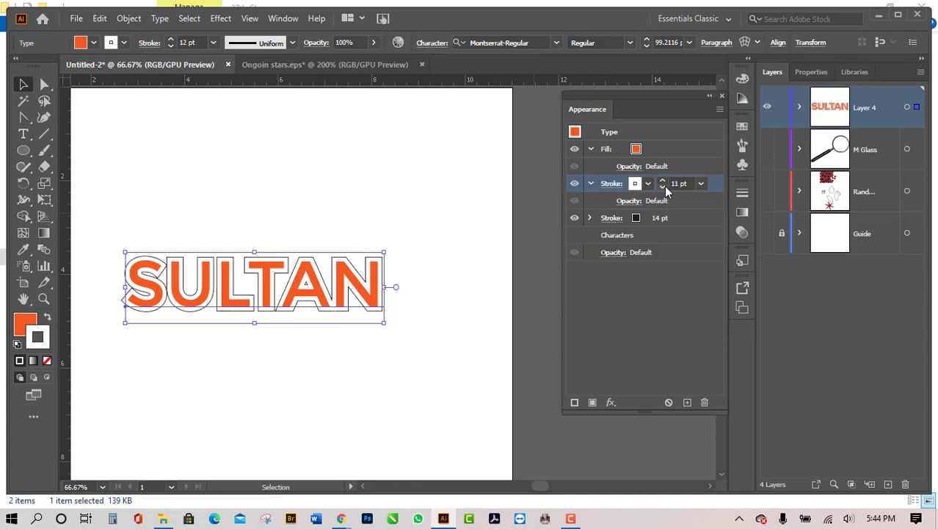
click(664, 186)
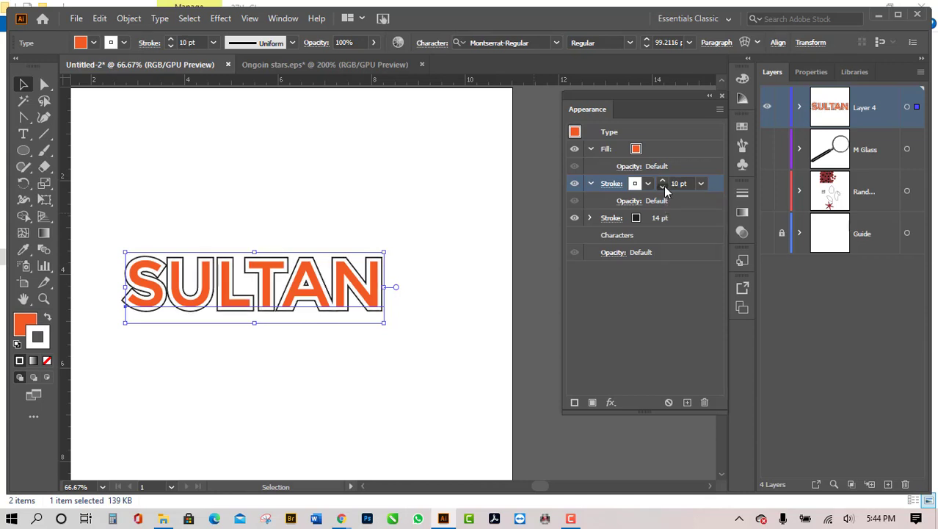
click(664, 186)
click(664, 185)
click(664, 186)
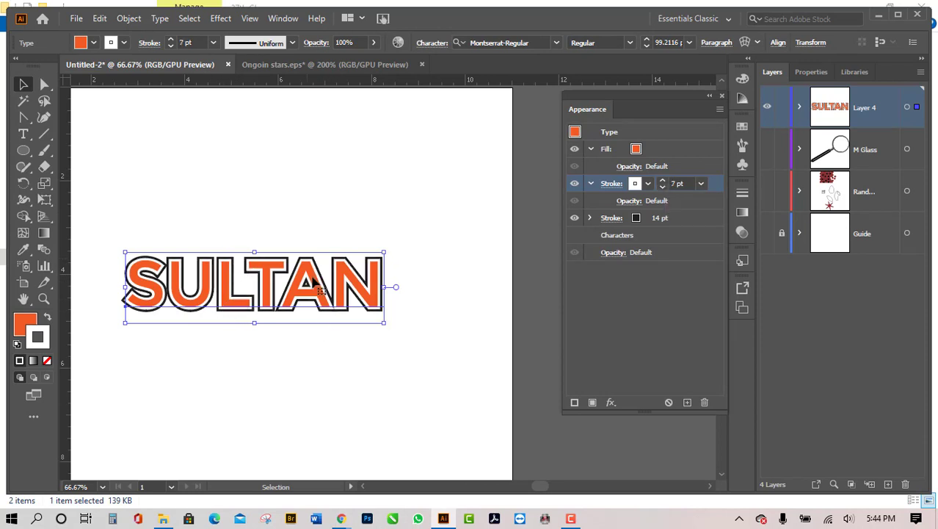
click(662, 187)
click(663, 187)
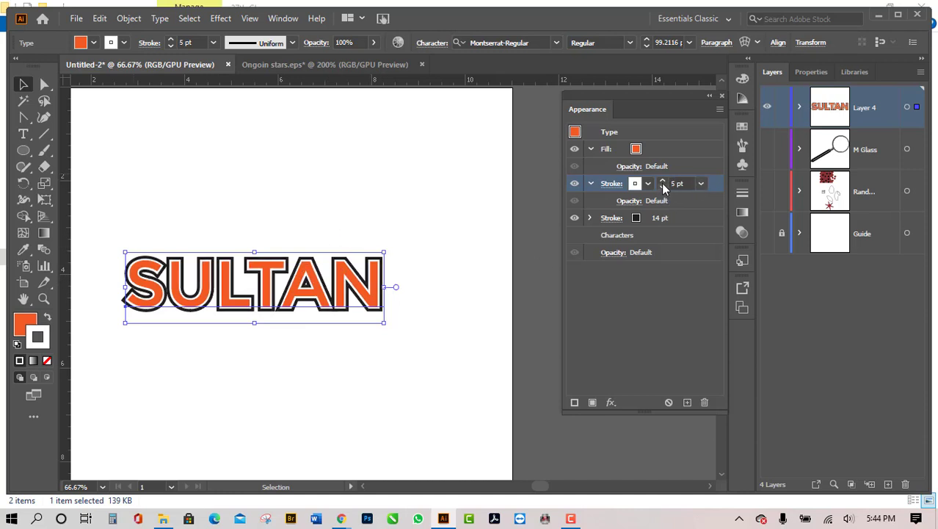
click(662, 181)
click(663, 188)
click(466, 321)
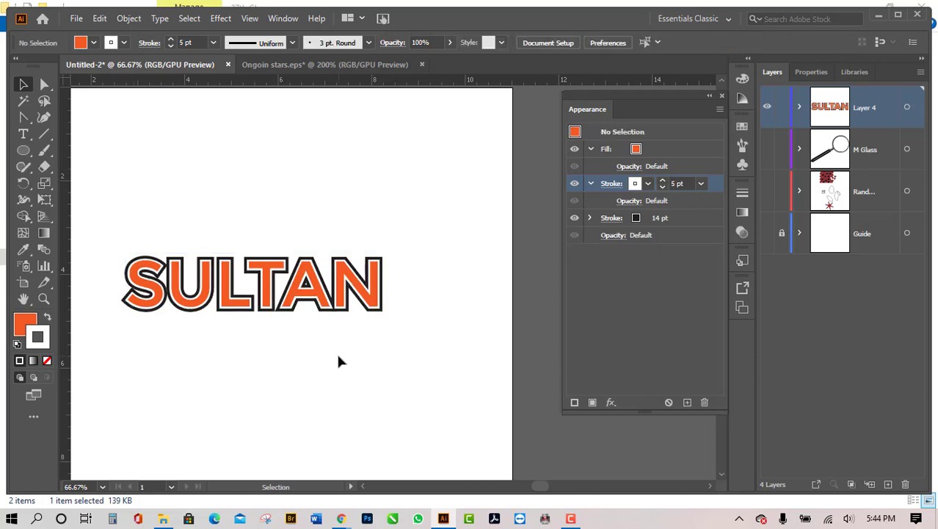
Step: Reselect the name text and highlight all its characters with the Type tool
scroll(337, 351, down, 2)
scroll(262, 364, up, 3)
scroll(365, 359, down, 1)
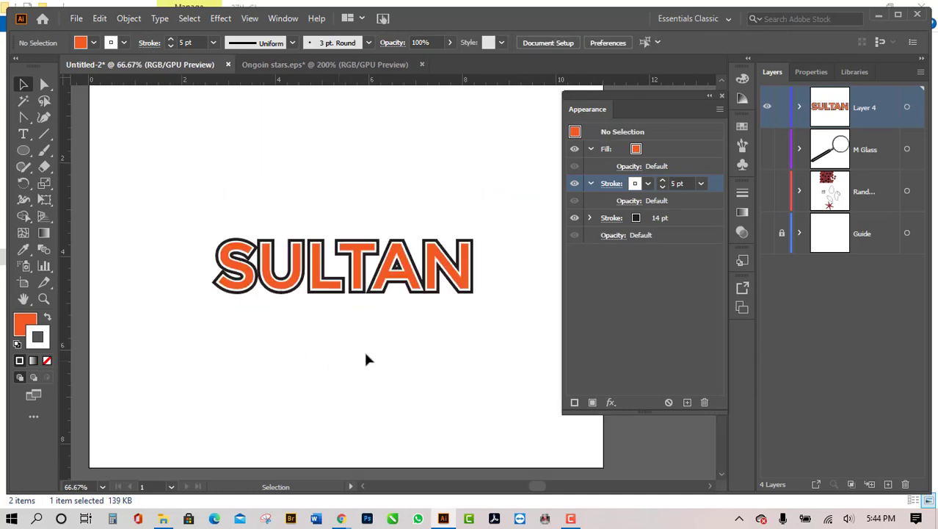
scroll(439, 306, up, 1)
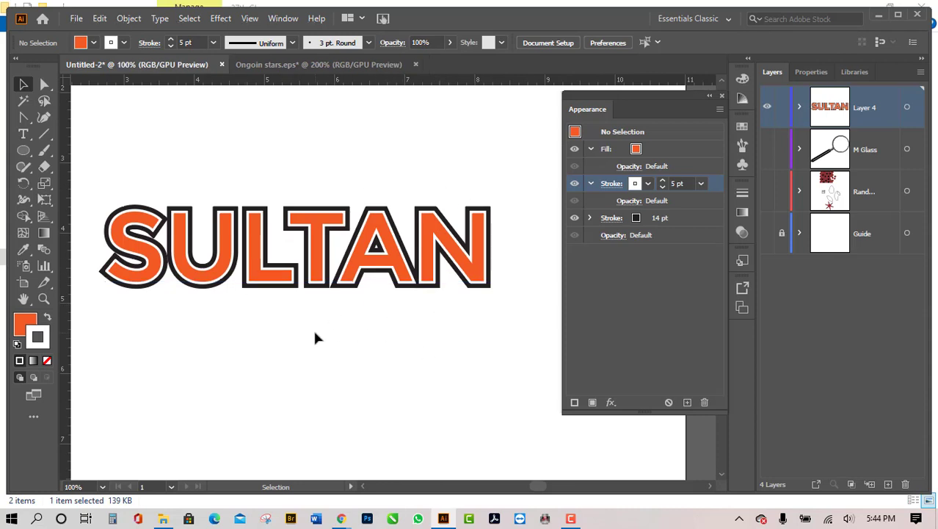
click(693, 216)
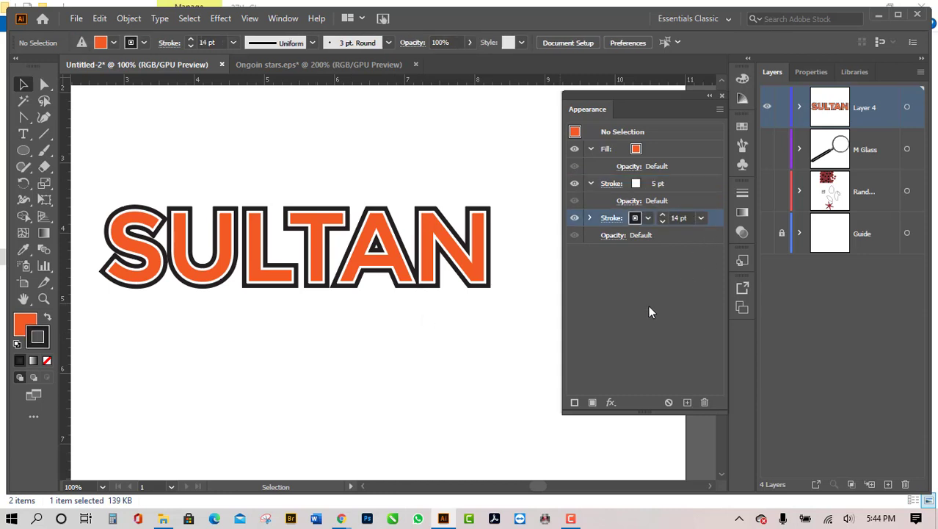
click(403, 251)
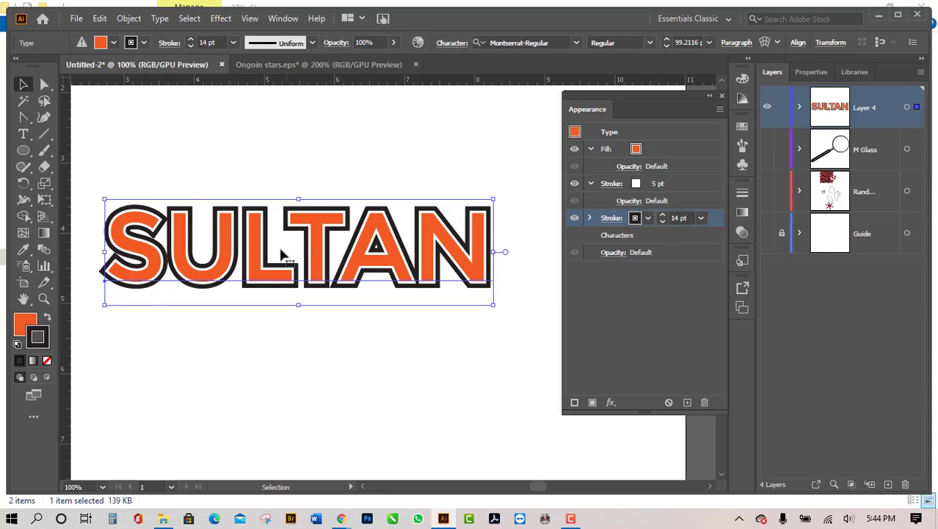
click(22, 134)
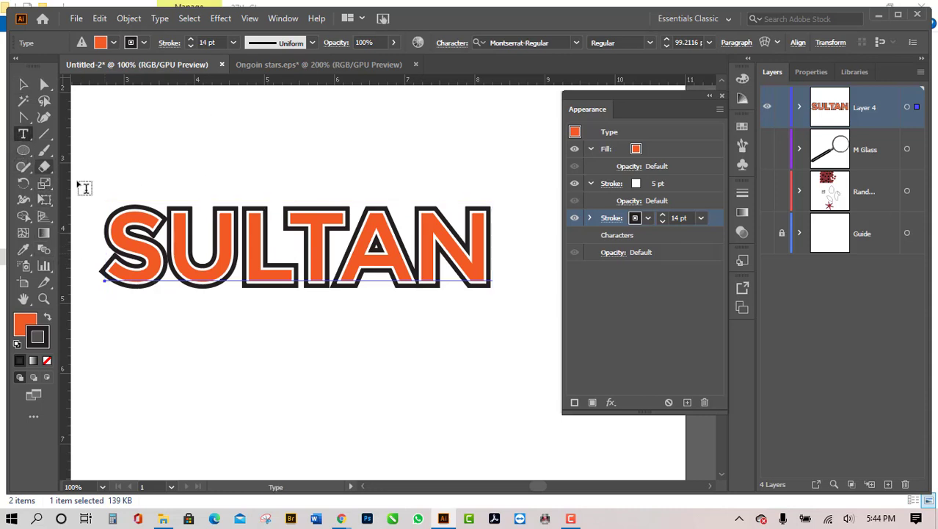
click(147, 229)
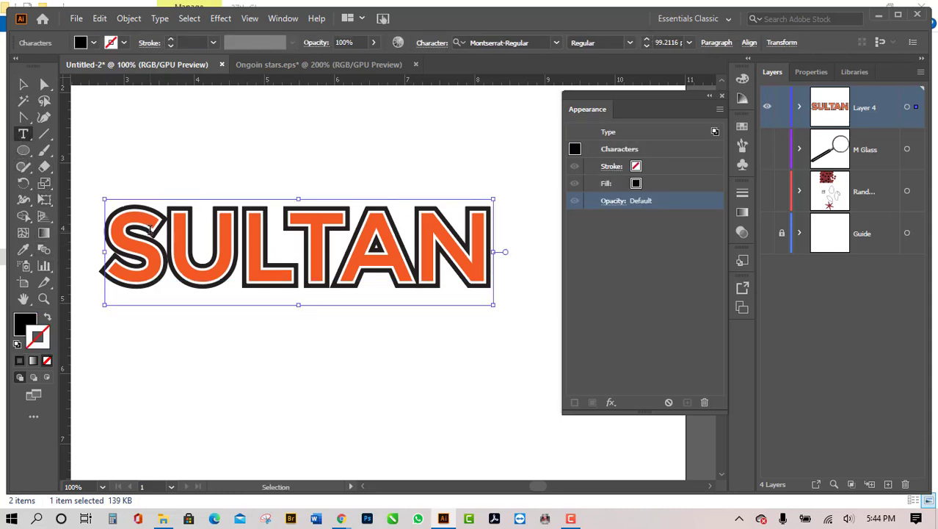
key(ctrl+a)
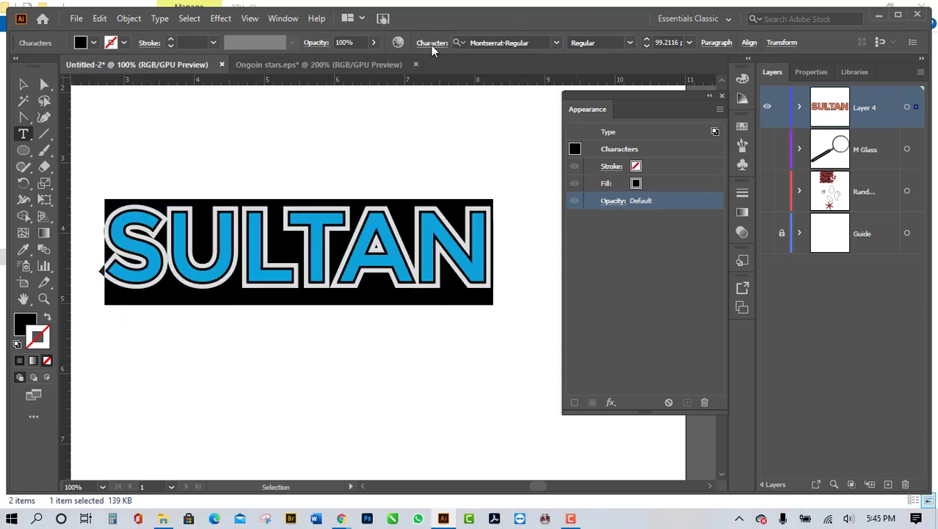
Step: Raise the tracking of the highlighted characters gradually to 24
click(431, 44)
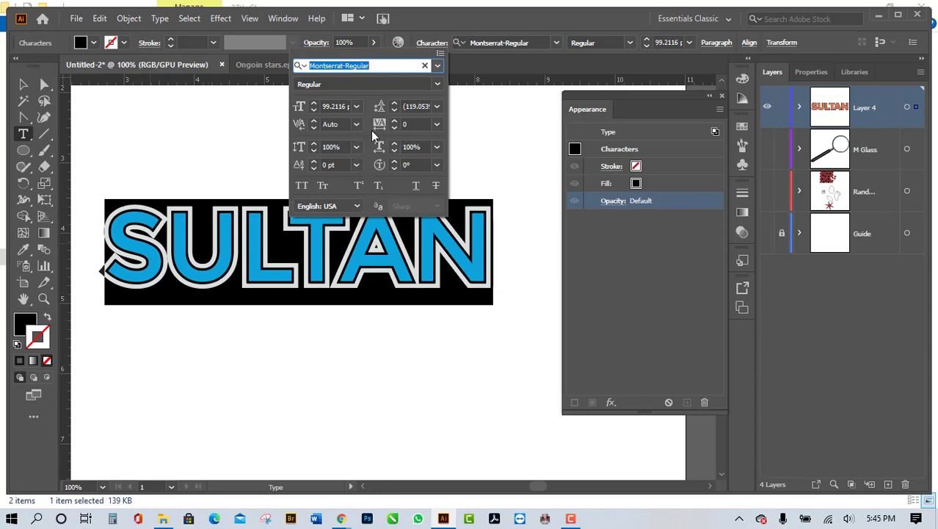
click(395, 124)
click(395, 124)
click(395, 124)
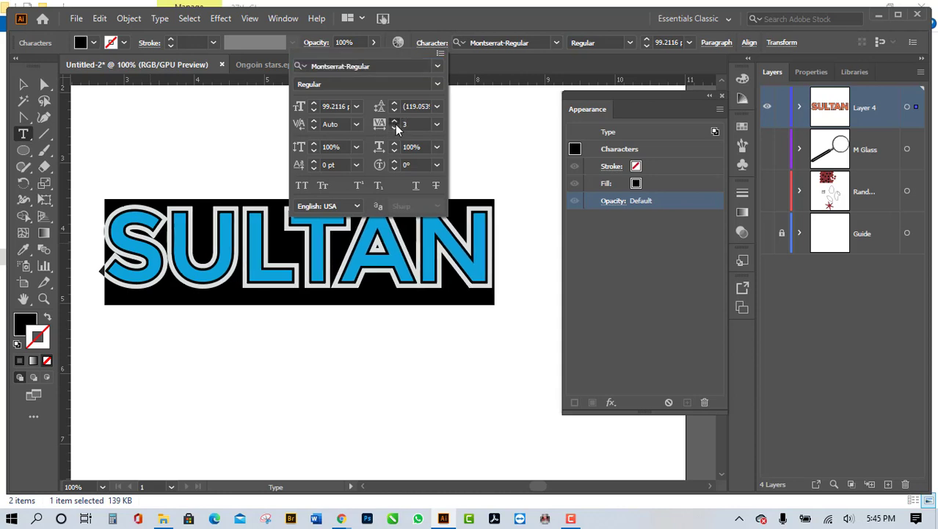
click(395, 124)
click(395, 124)
click(395, 124)
click(395, 124)
click(395, 124)
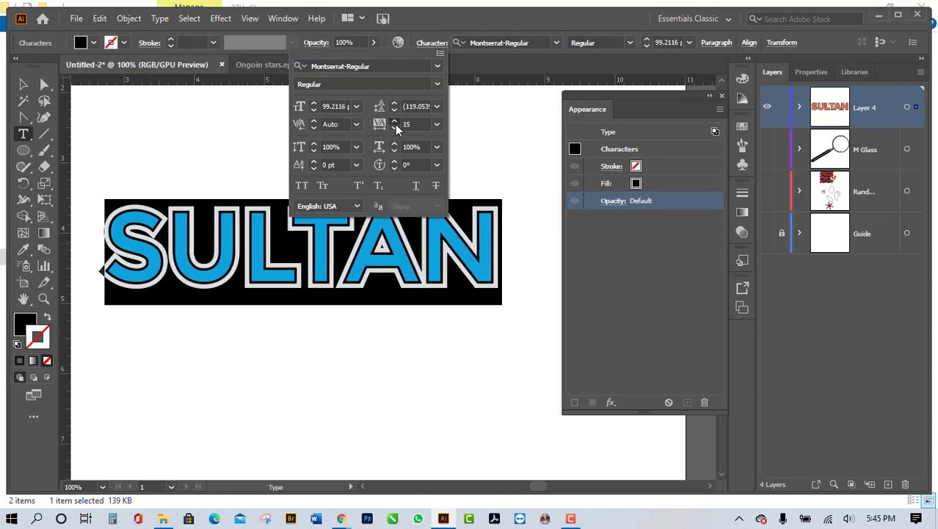
click(395, 125)
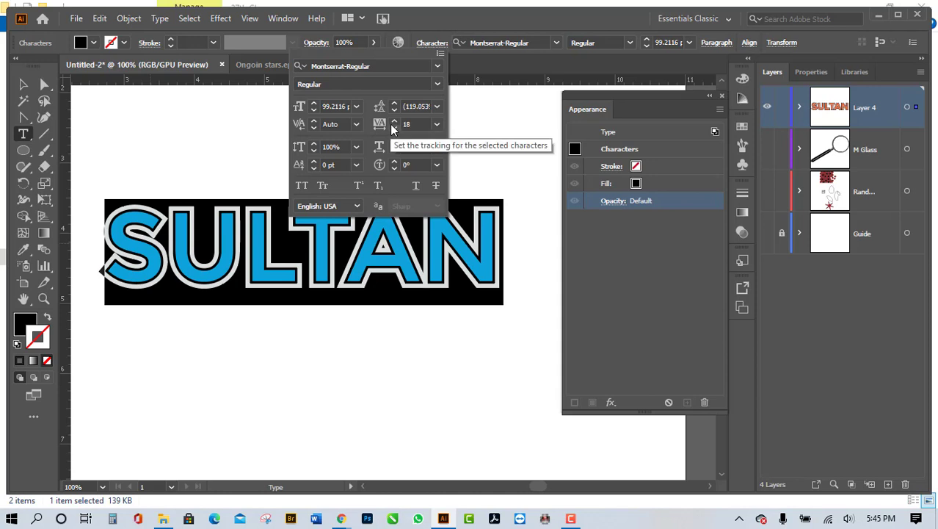
click(393, 122)
click(393, 122)
click(393, 122)
click(393, 122)
click(394, 122)
click(394, 124)
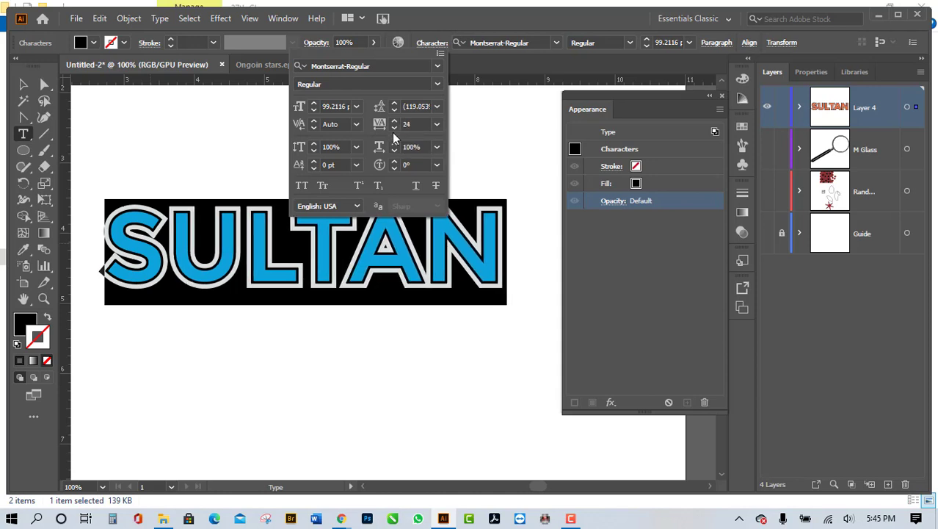
Step: Set the tracking of the highlighted characters to 100
click(412, 124)
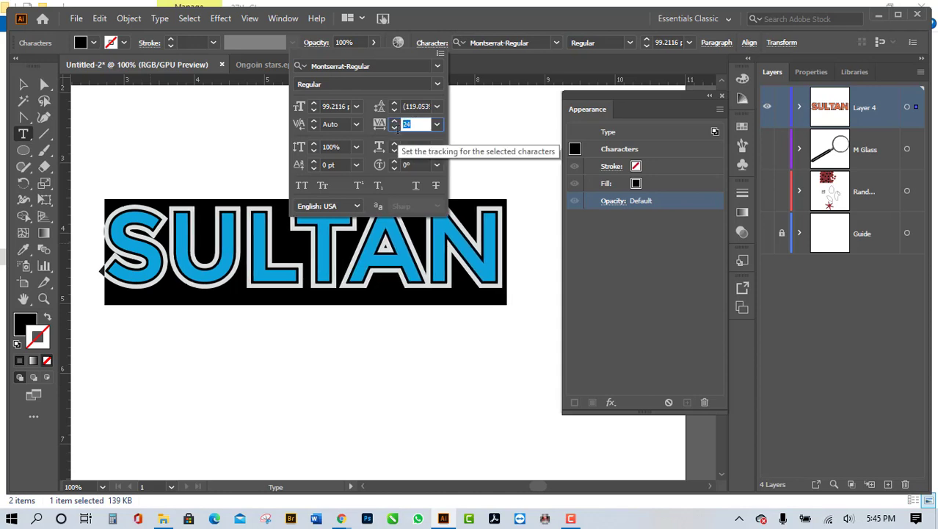
text(100)
key(Return)
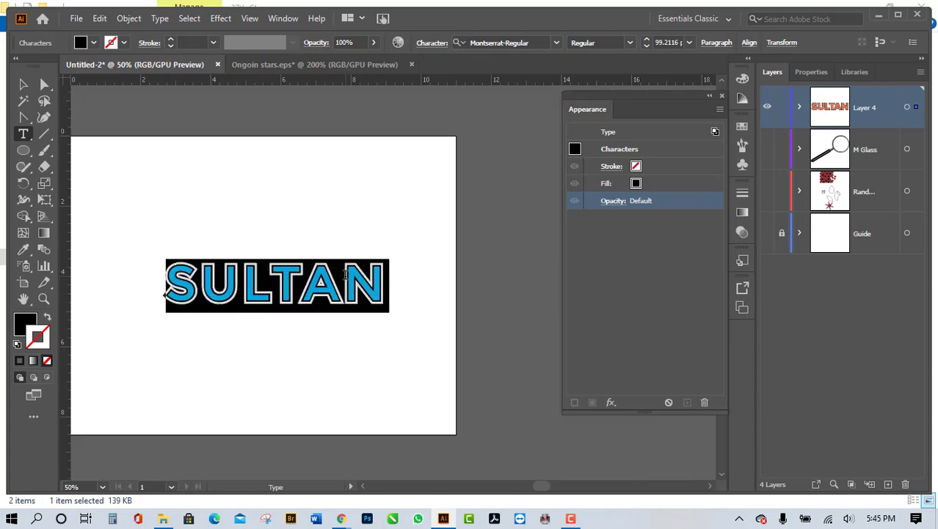
Step: Set the tracking of the highlighted characters to 300 and return to the Selection tool
key(ctrl+minus)
key(ctrl+minus)
key(ctrl+plus)
key(ctrl+plus)
key(ctrl+minus)
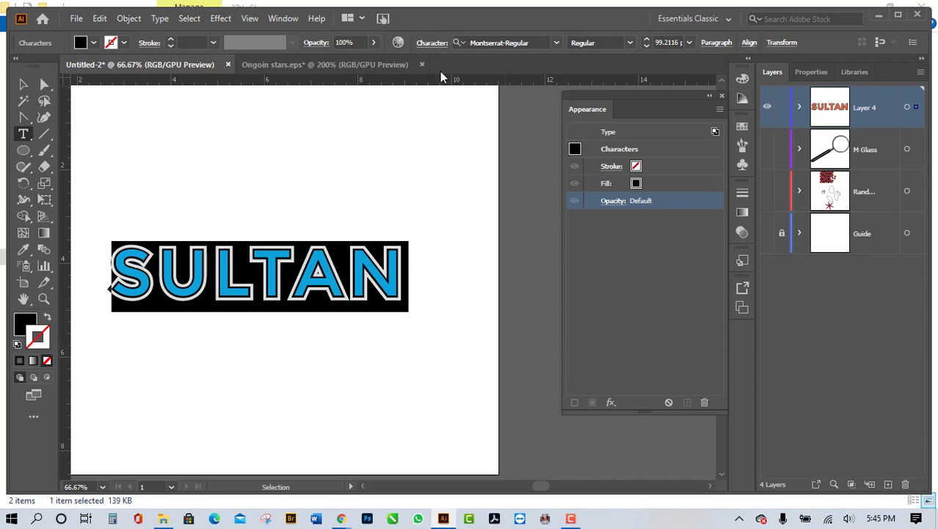
click(439, 46)
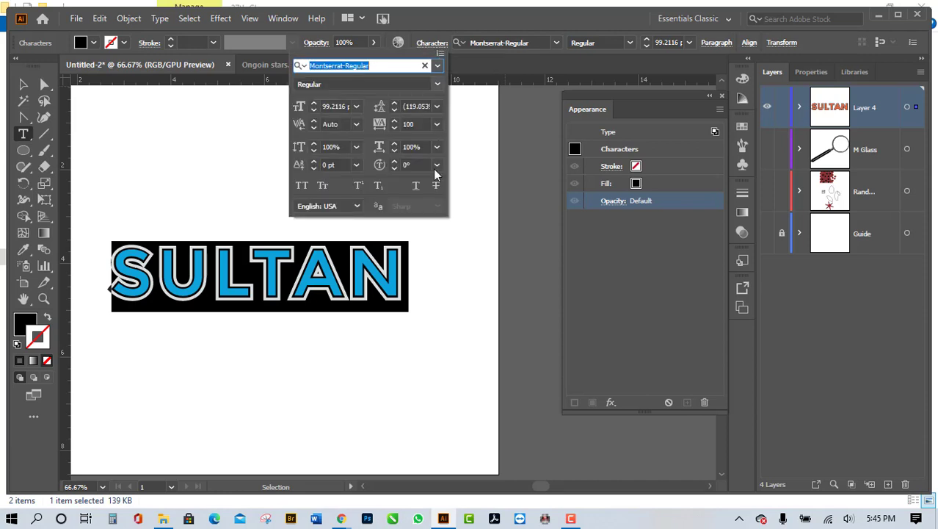
click(421, 124)
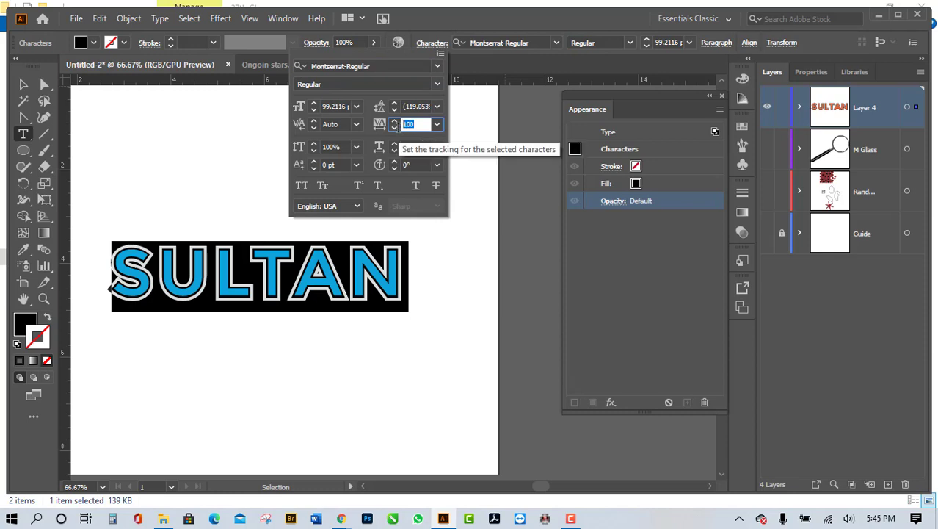
text(300)
key(Return)
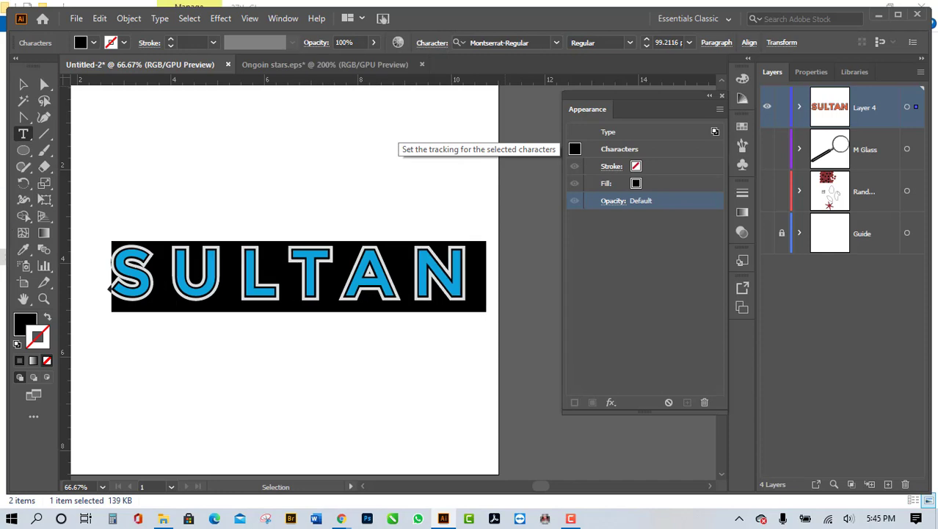
click(24, 85)
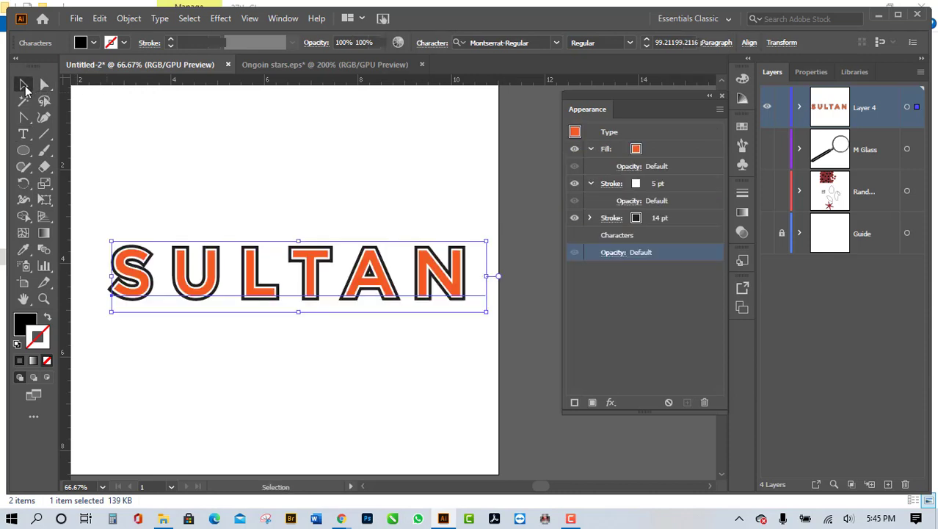
Step: Move the widened name text left so it sits roughly centred across the artboard
scroll(359, 309, down, 3)
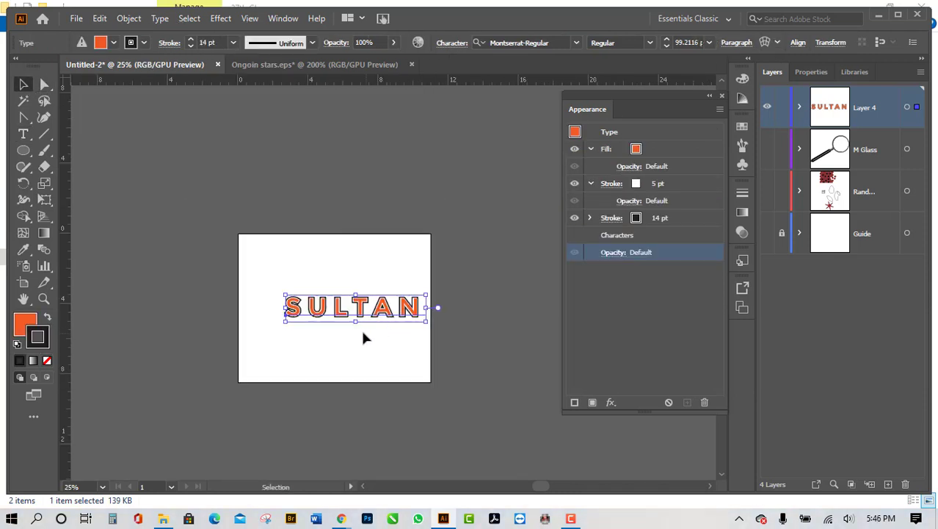
scroll(363, 333, up, 2)
drag(421, 304, 389, 309)
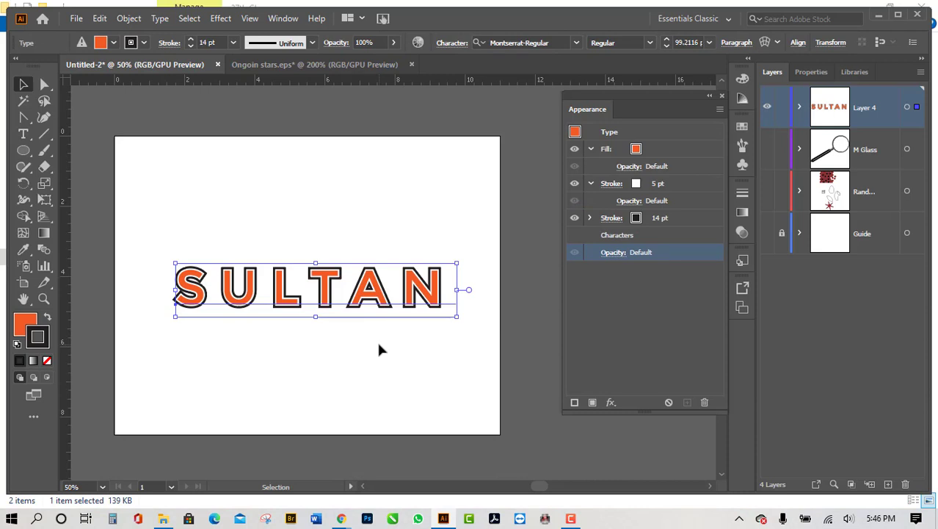
Step: Add another stroke to the name text, stacked below the 14 pt black stroke
scroll(425, 349, down, 2)
scroll(392, 359, up, 2)
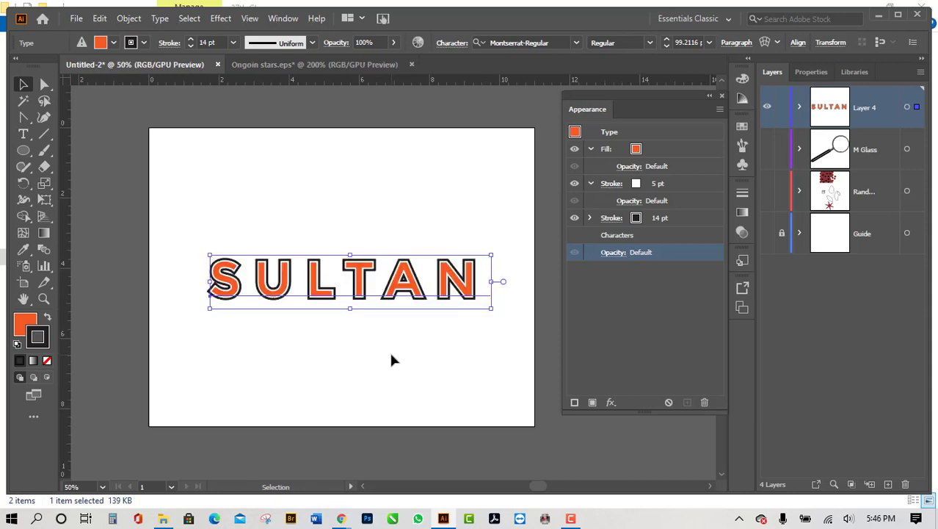
scroll(318, 350, up, 1)
scroll(317, 350, down, 1)
scroll(360, 356, up, 1)
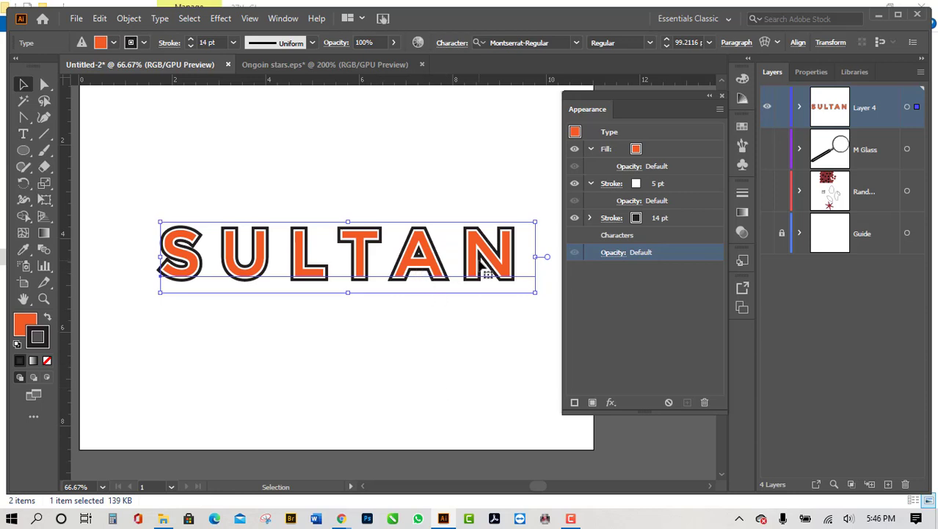
click(665, 150)
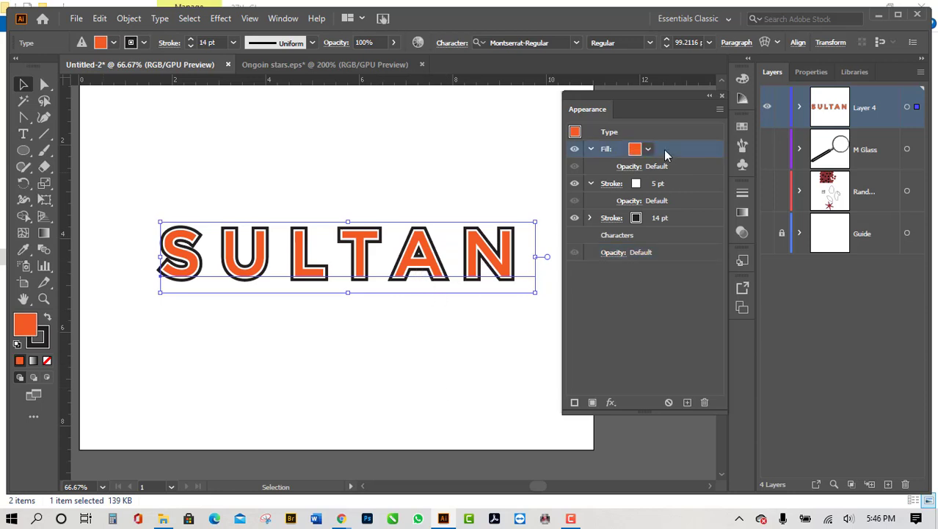
click(673, 187)
click(686, 219)
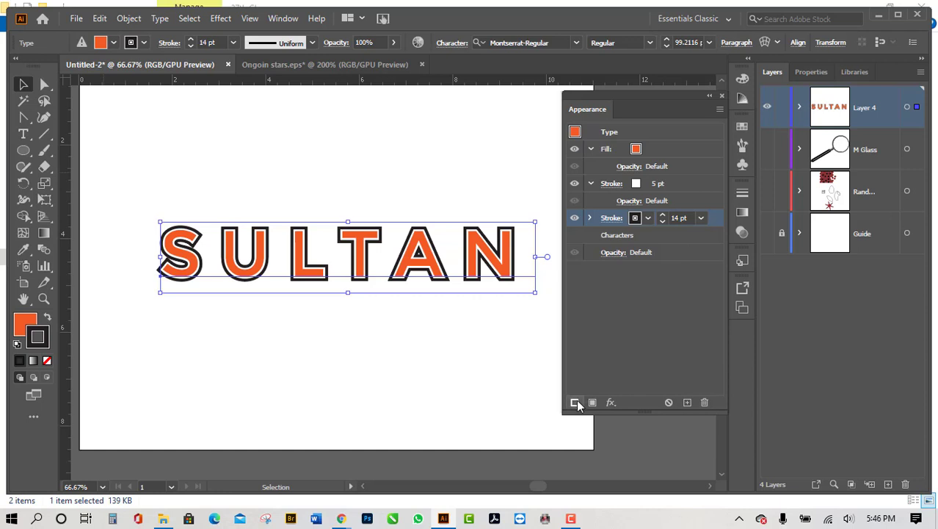
click(574, 401)
click(682, 235)
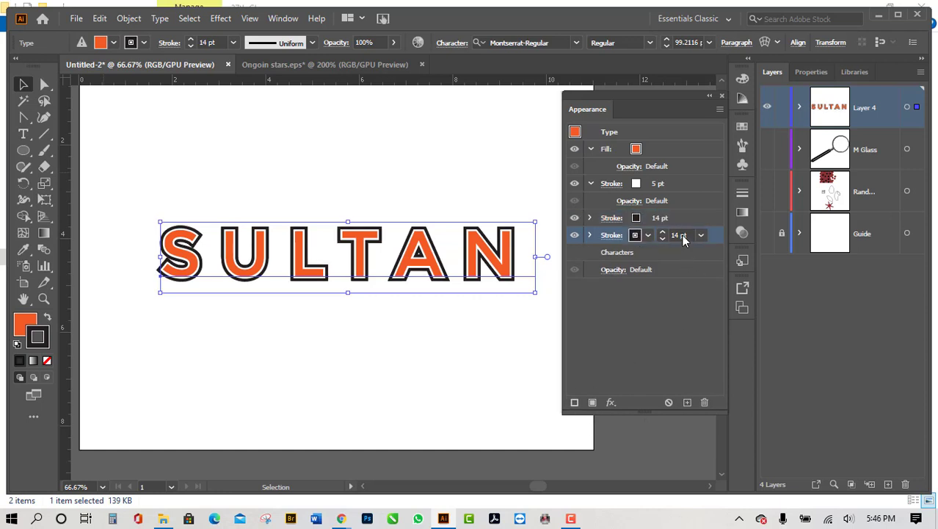
Step: Colour the lowest stroke of the name text green and keep that stroke active
click(648, 235)
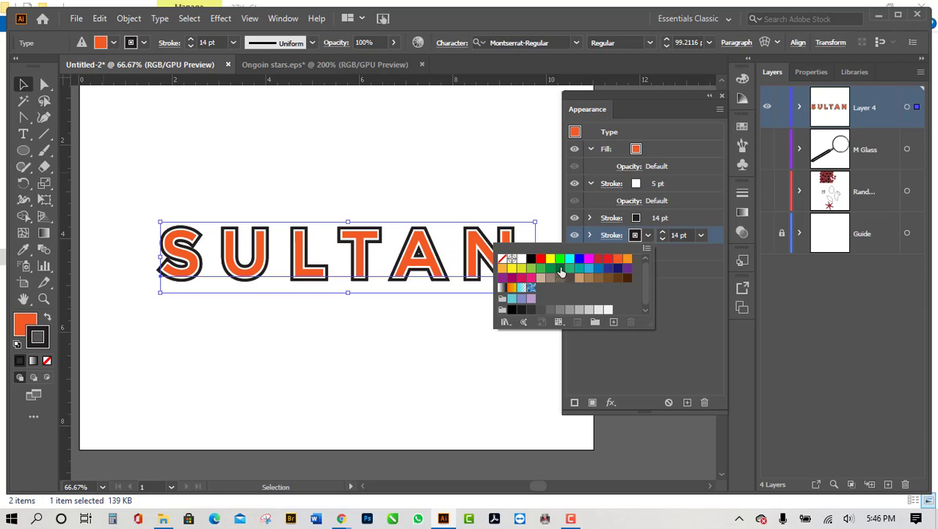
click(540, 267)
click(703, 206)
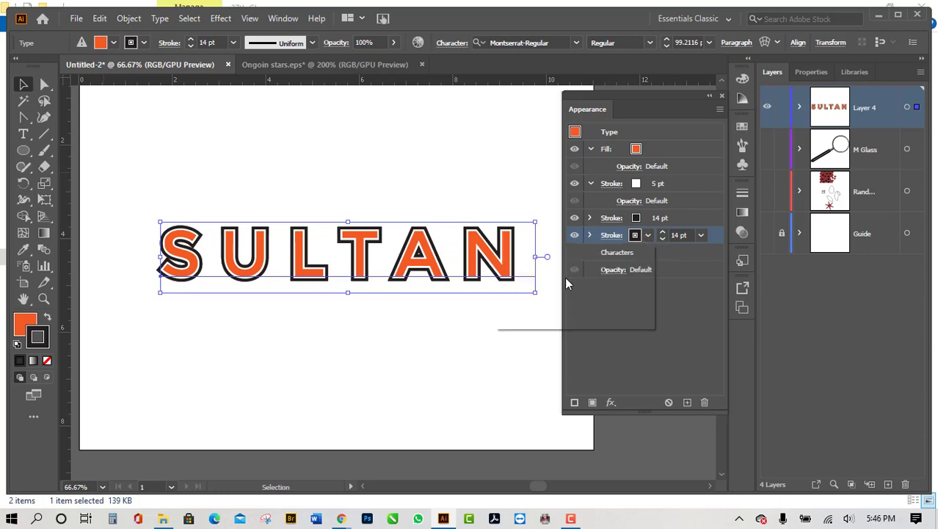
click(703, 235)
click(697, 237)
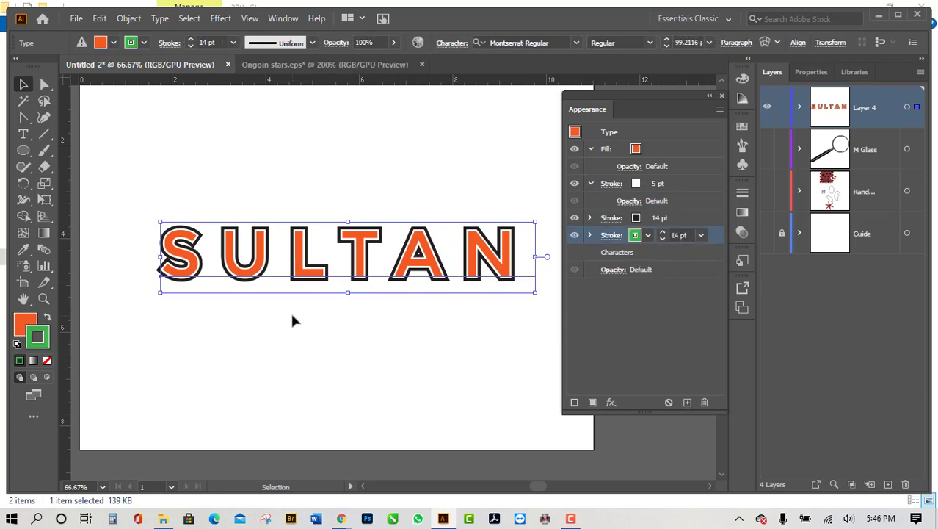
click(653, 217)
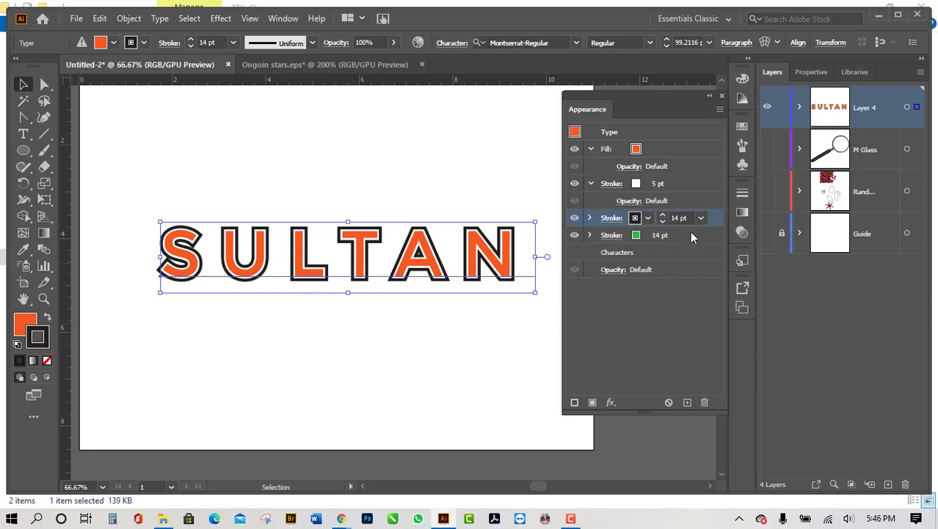
click(691, 234)
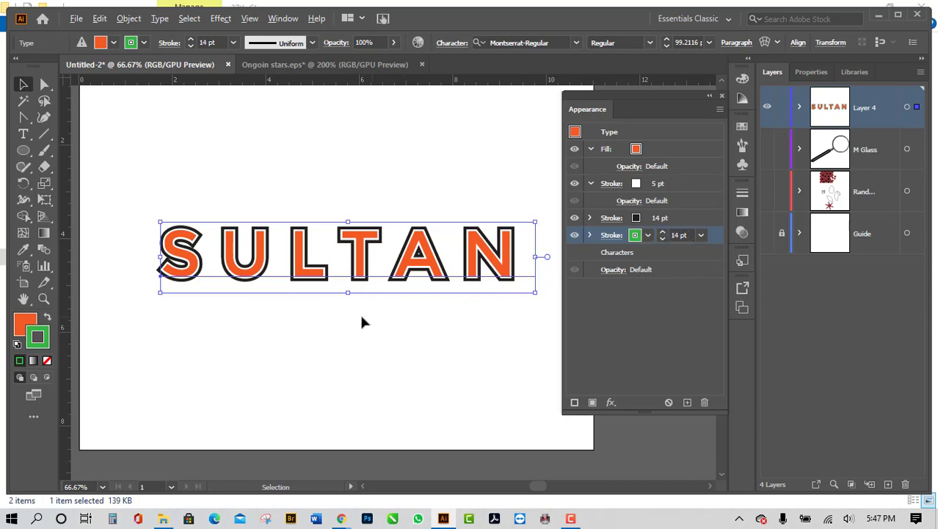
Step: Raise the weight of the green stroke gradually to 23 pt so it extends past the black outline
key(ctrl+plus)
key(ctrl+plus)
key(ctrl+plus)
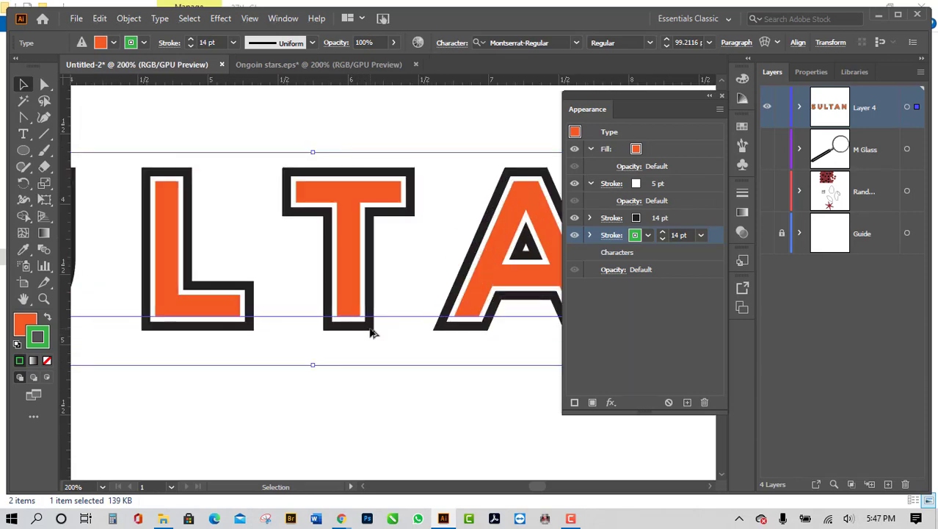
key(ctrl+plus)
key(ctrl+minus)
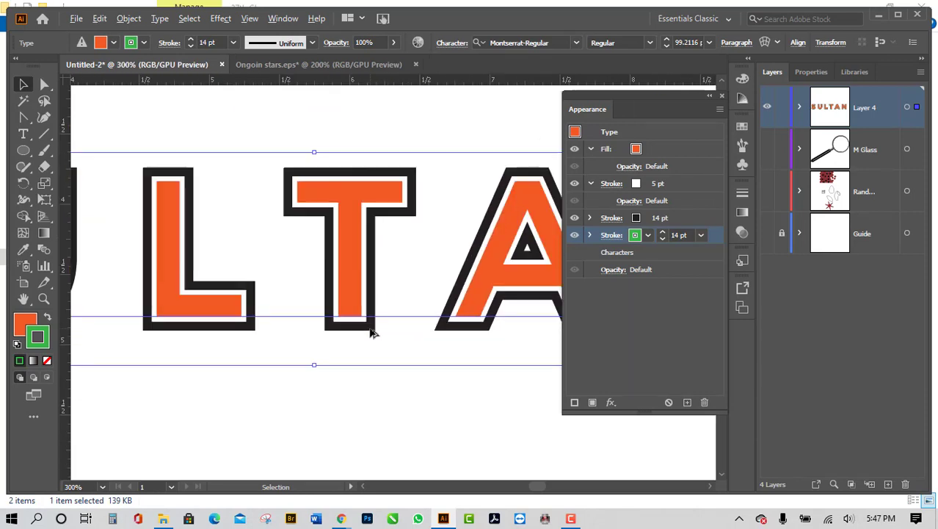
scroll(375, 334, up, 1)
key(ctrl+minus)
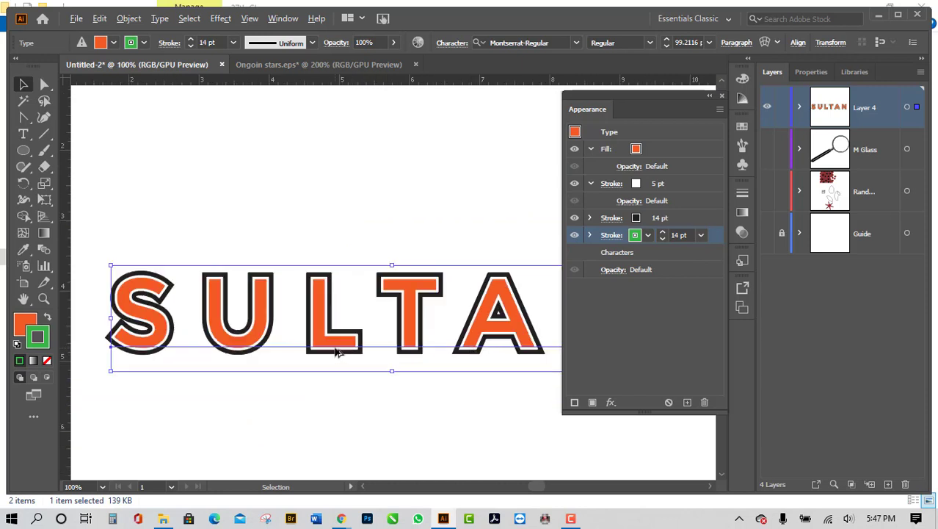
key(ctrl+plus)
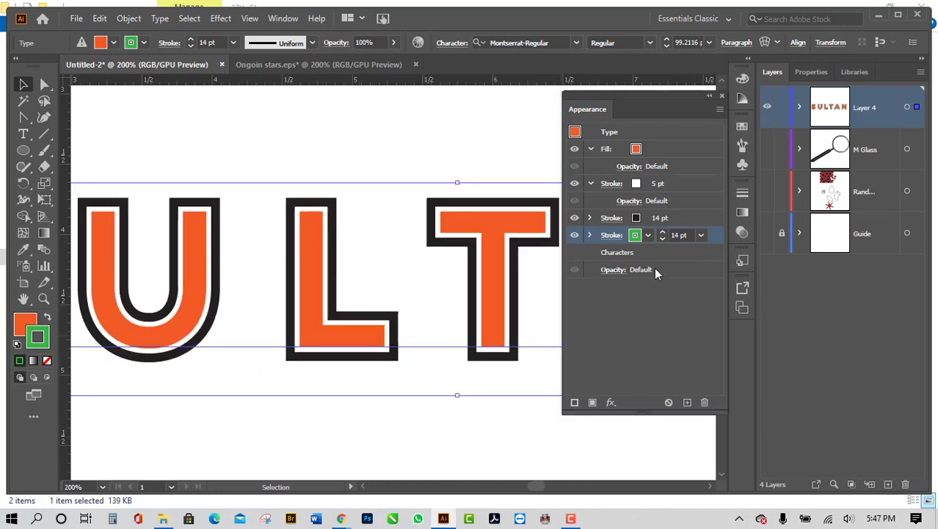
click(664, 234)
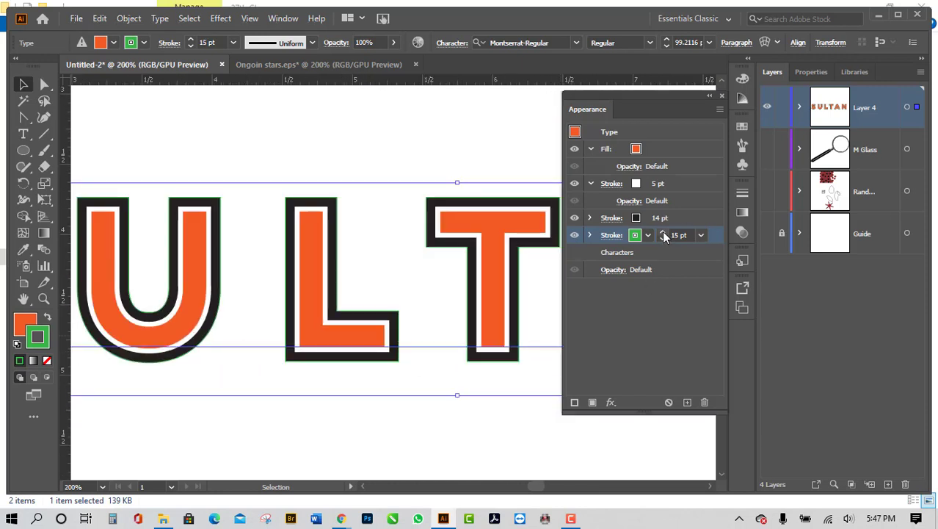
click(664, 233)
click(664, 234)
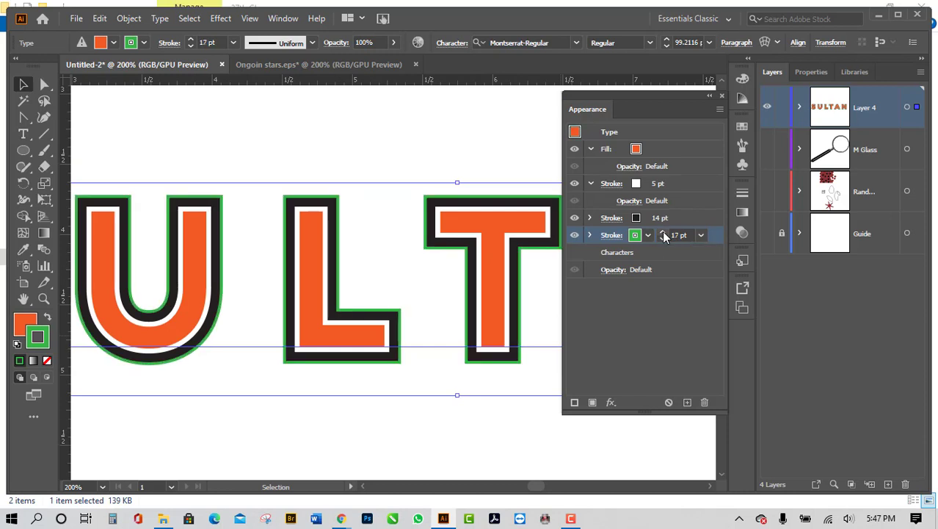
click(663, 234)
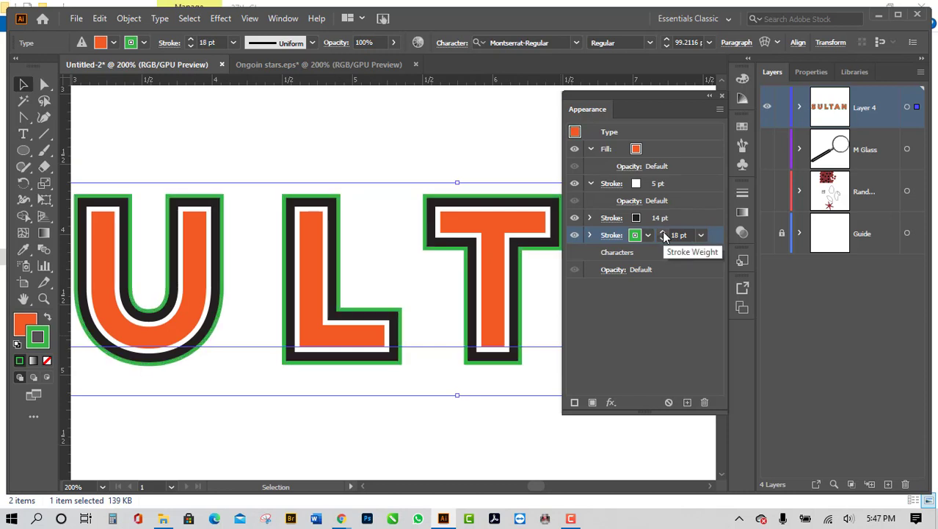
click(664, 233)
click(663, 234)
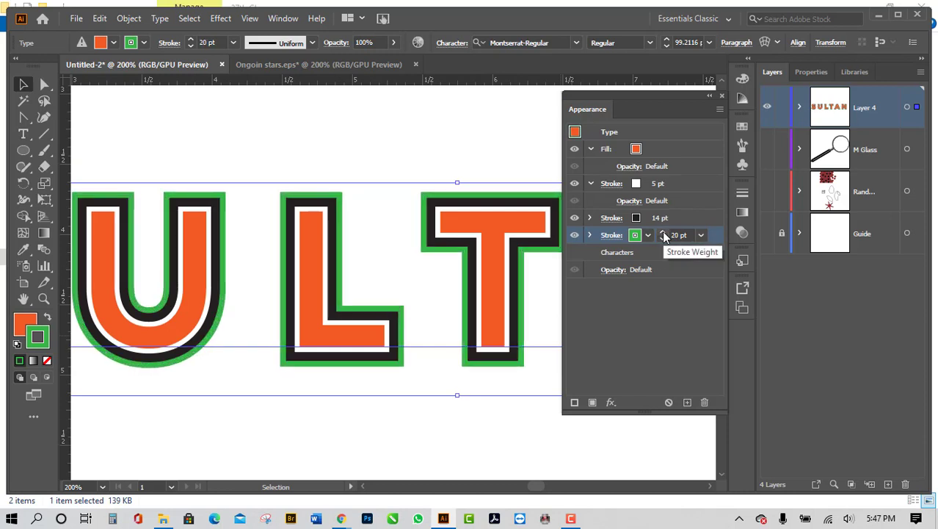
click(664, 234)
click(664, 234)
click(664, 234)
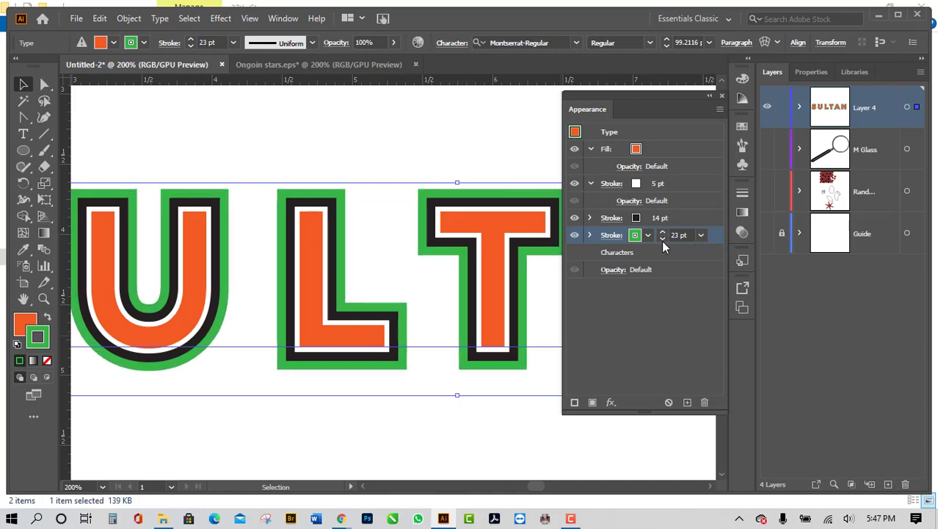
Step: Reduce the weight of the green stroke to 18 pt and deselect the name text
click(663, 238)
click(662, 239)
click(662, 238)
click(662, 239)
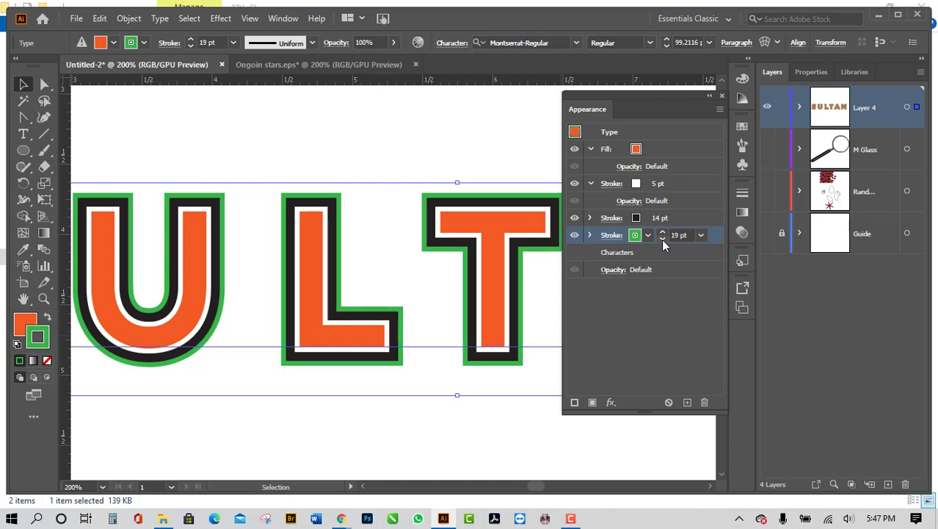
click(662, 238)
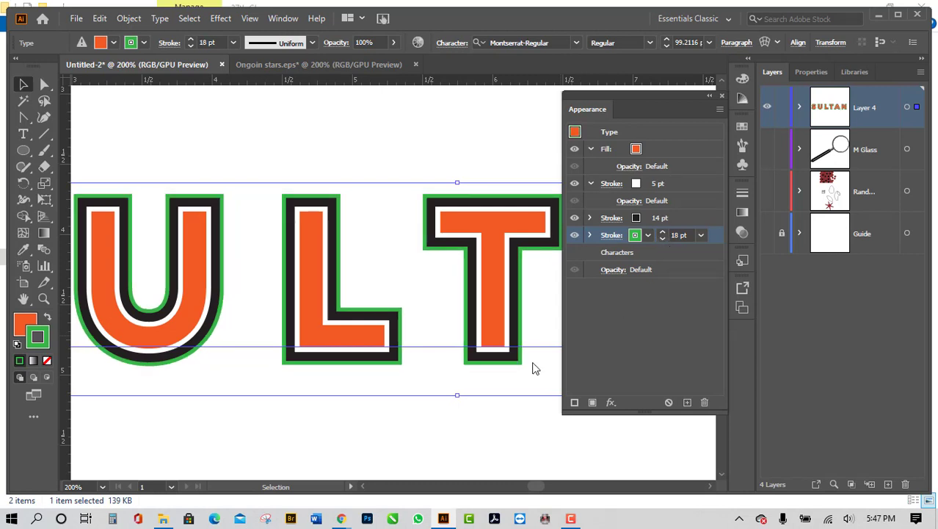
click(443, 444)
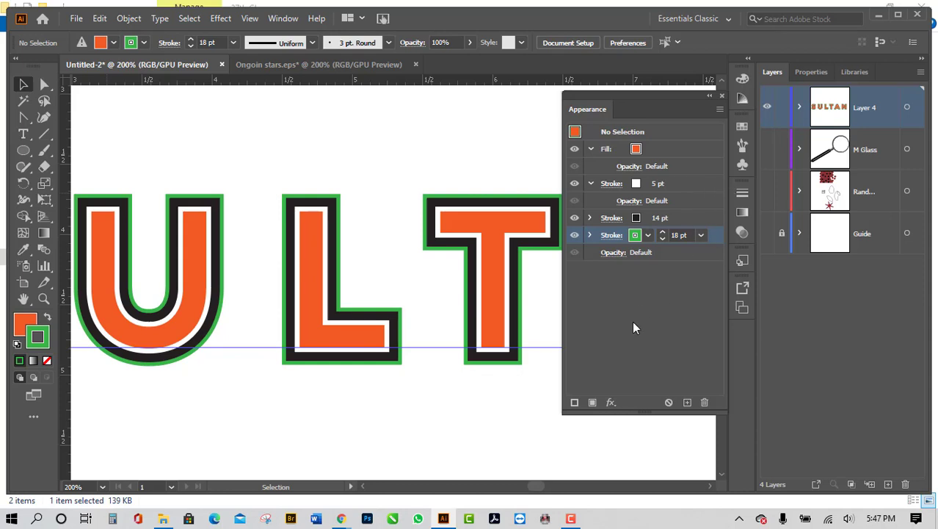
Step: Move the Appearance panel clear of the lettering and check the whole outlined name, leaving it deselected
drag(670, 97, 702, 118)
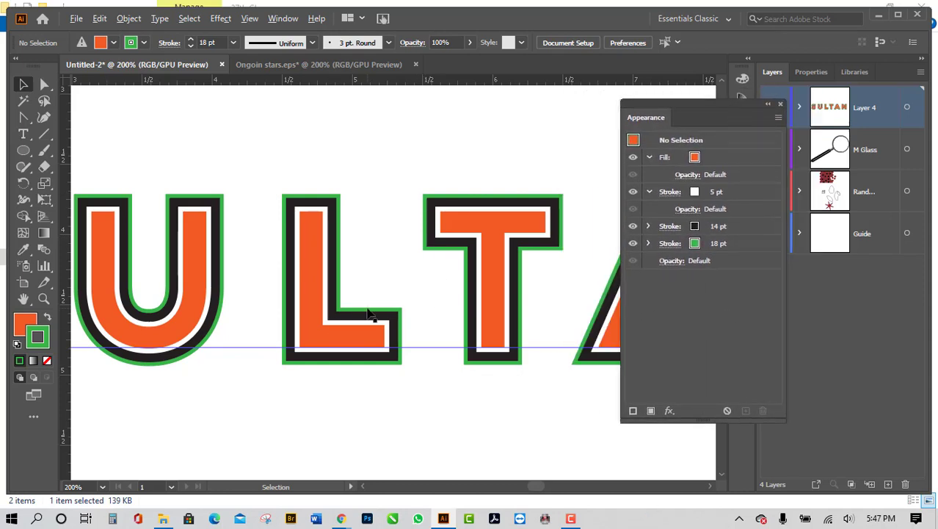
scroll(372, 314, down, 5)
scroll(397, 332, up, 2)
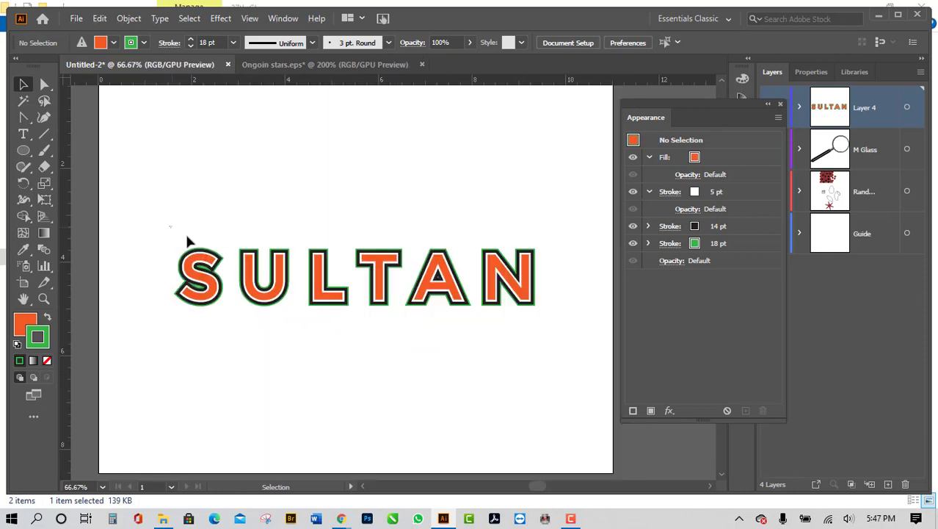
drag(187, 241, 551, 361)
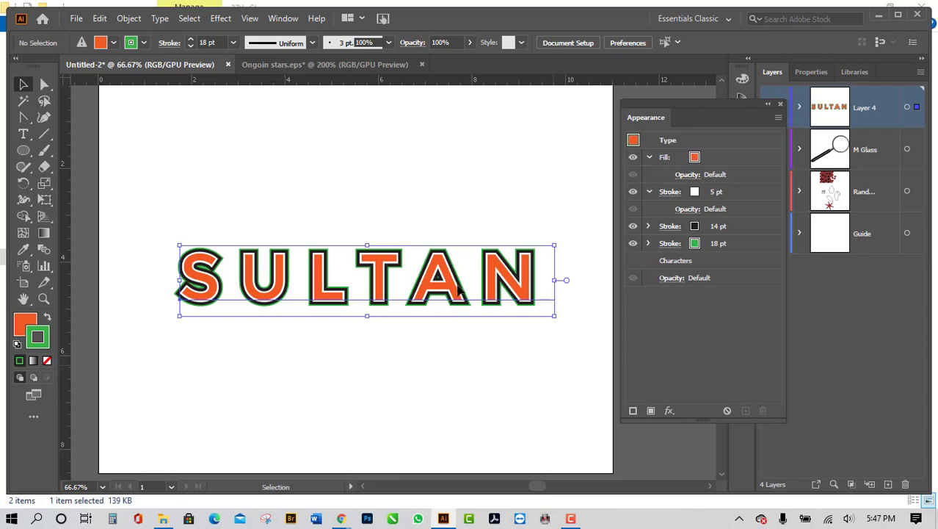
click(476, 367)
scroll(430, 334, up, 1)
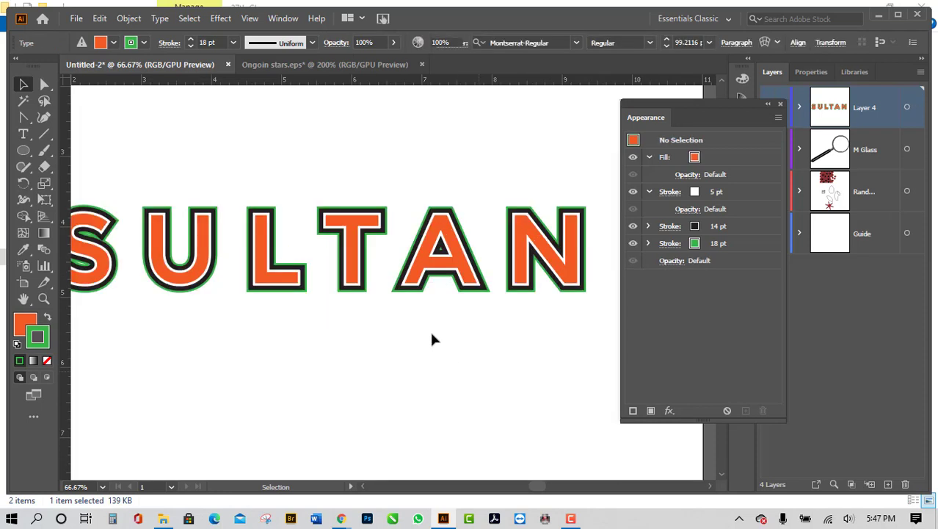
Step: Select the name text and replace its orange fill with the blue camouflage-like pattern swatch
click(488, 293)
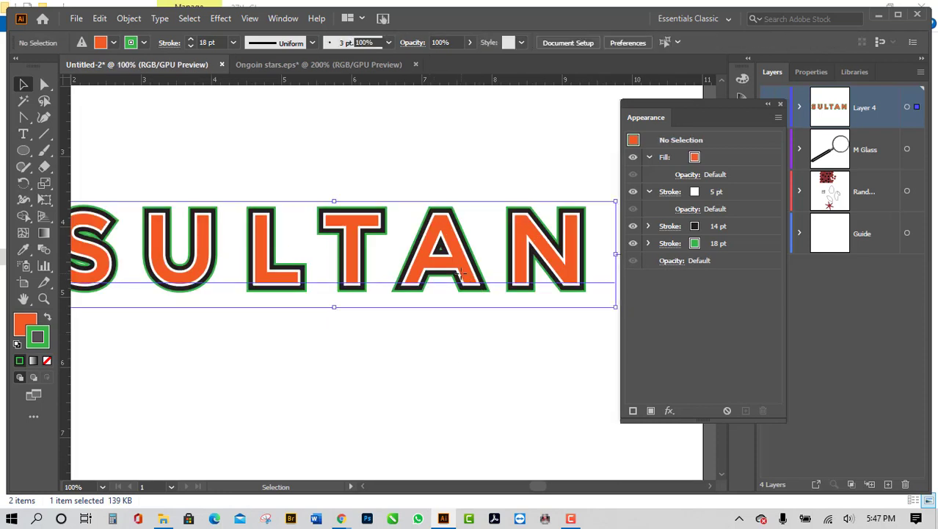
click(694, 157)
click(706, 159)
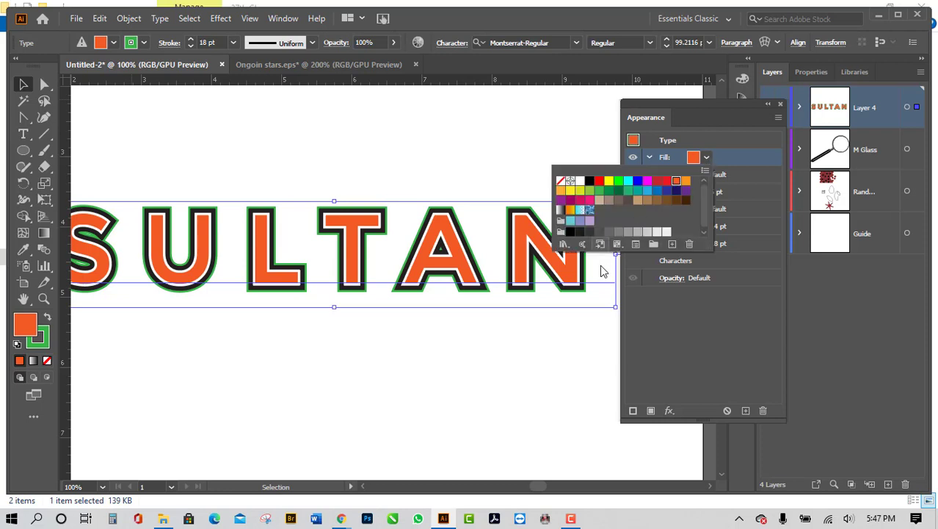
click(590, 211)
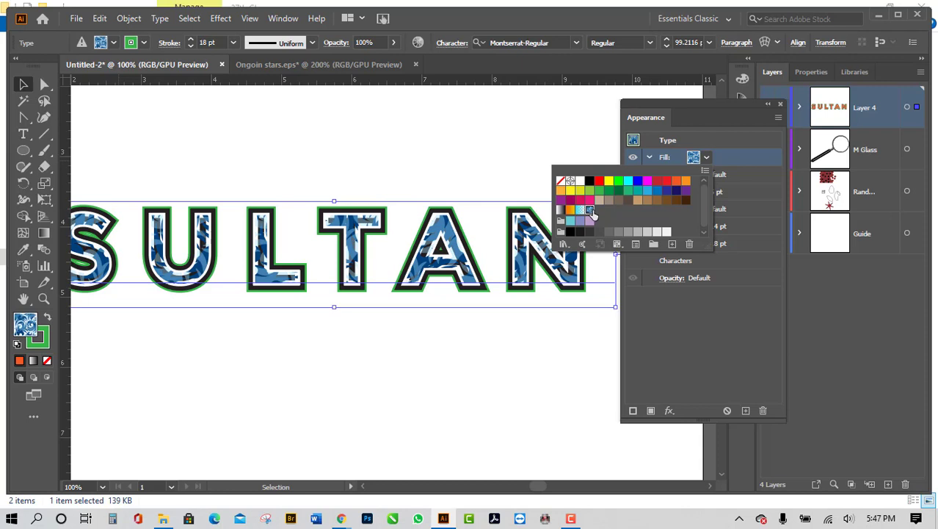
click(707, 160)
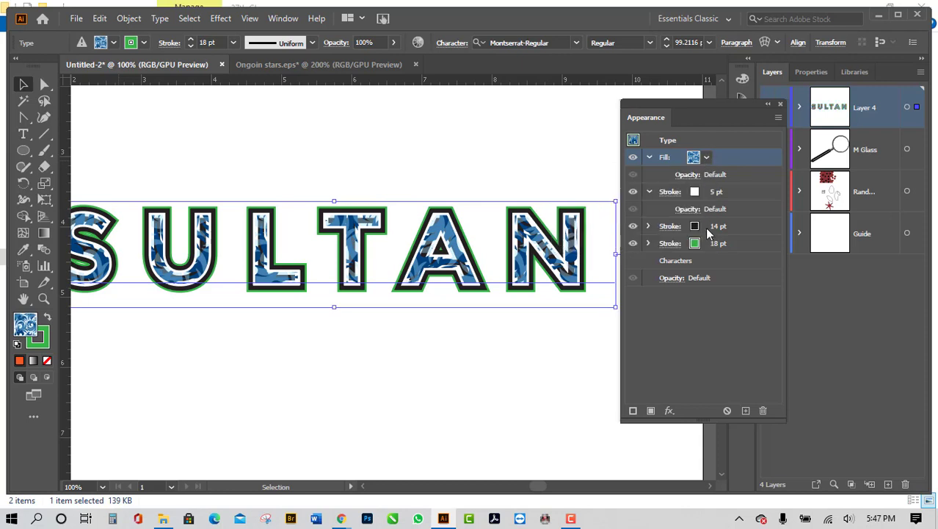
Step: Apply the same blue pattern swatch to the 18 pt green outer stroke and deselect the text
click(716, 193)
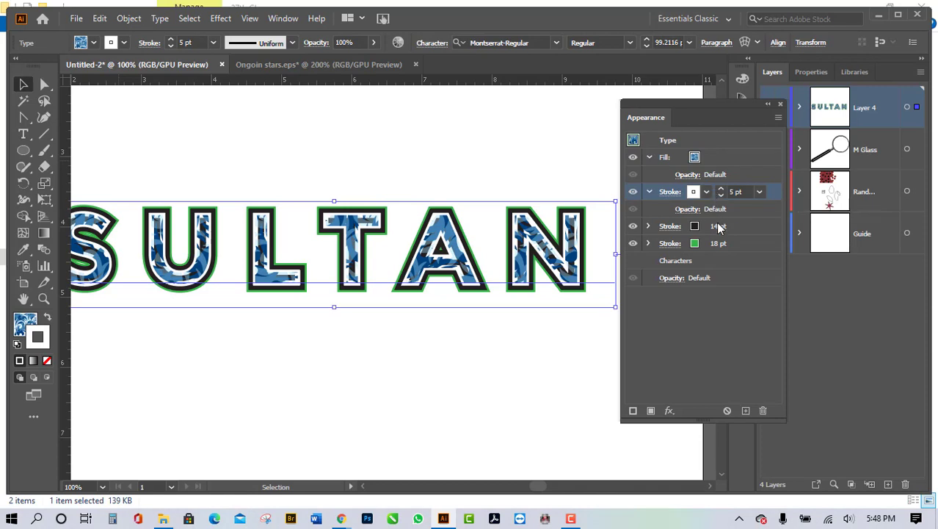
click(711, 245)
click(706, 246)
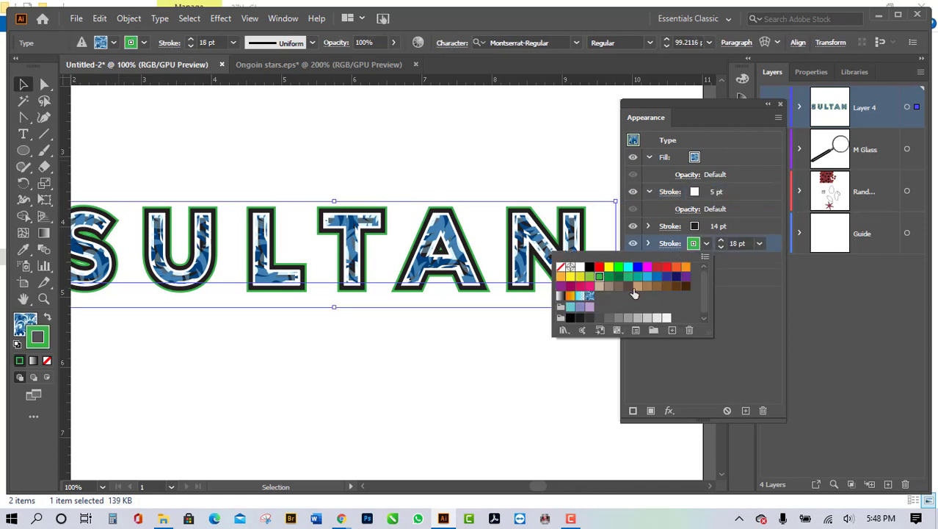
click(590, 297)
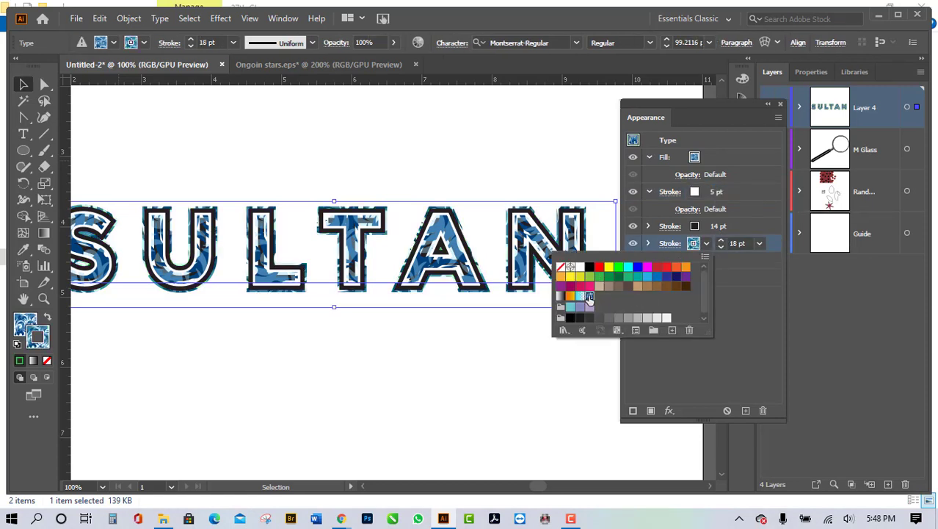
click(507, 329)
key(ctrl+minus)
scroll(391, 371, down, 1)
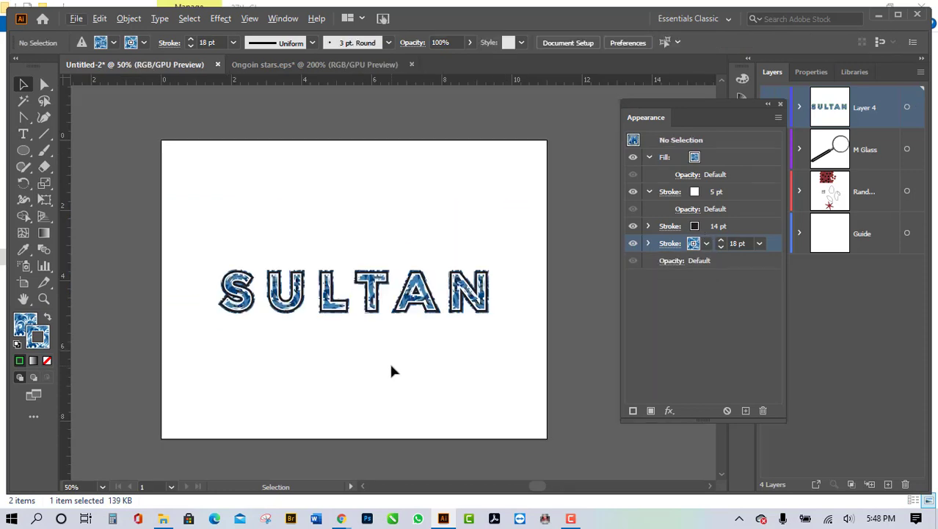
scroll(315, 260, up, 2)
scroll(352, 308, down, 1)
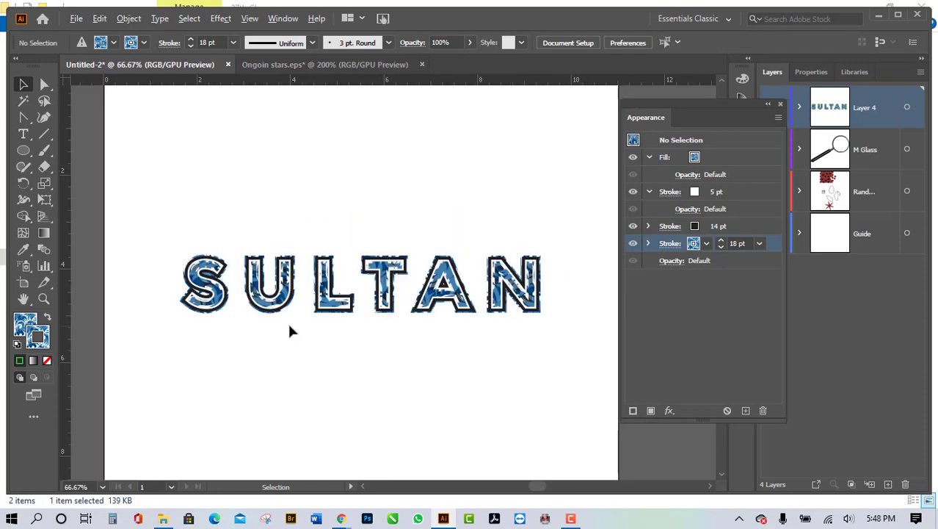
Step: Examine the blue pattern in the name text's fill and outer stroke, both close up and at whole-artboard scale
scroll(486, 287, up, 3)
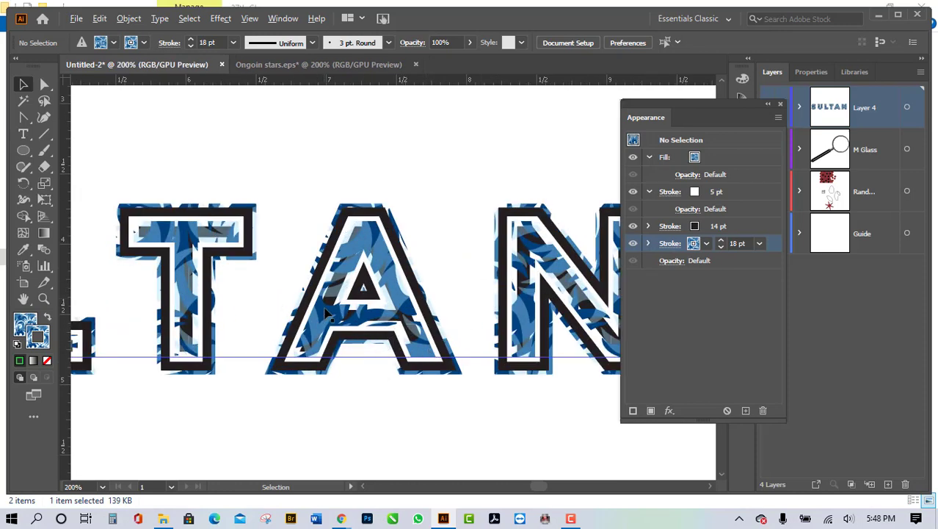
scroll(327, 314, up, 3)
scroll(329, 313, down, 2)
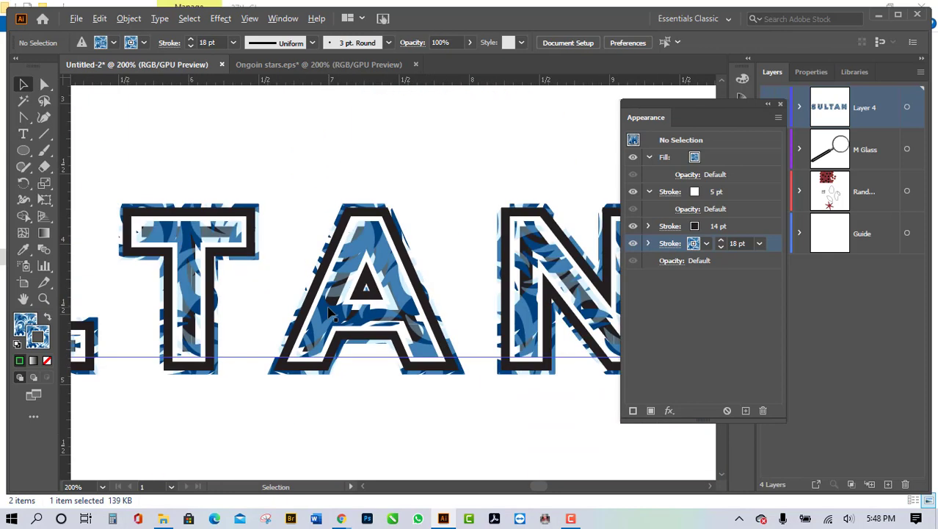
scroll(329, 313, down, 4)
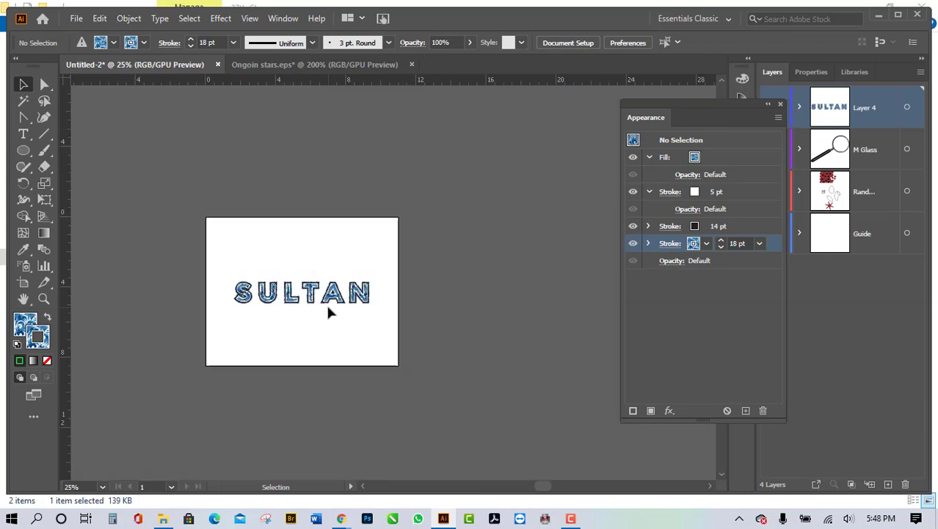
scroll(251, 311, up, 2)
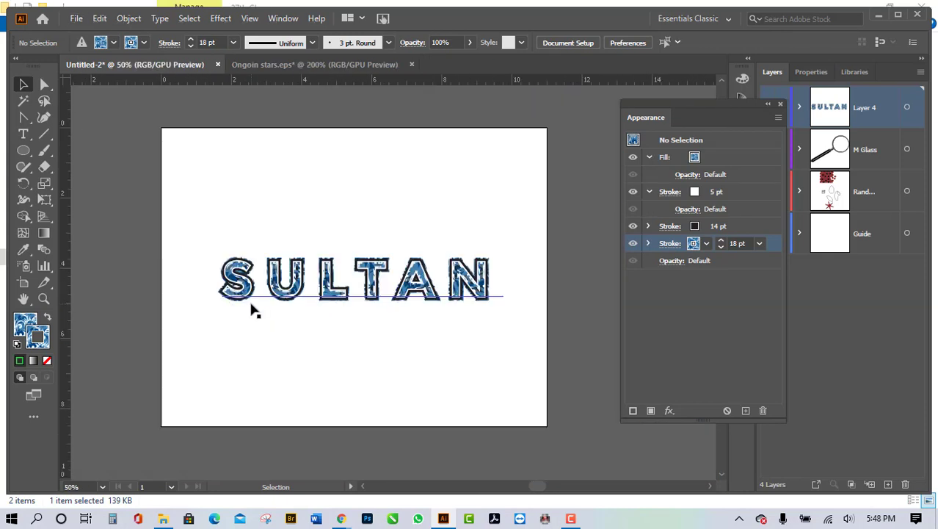
scroll(330, 317, down, 1)
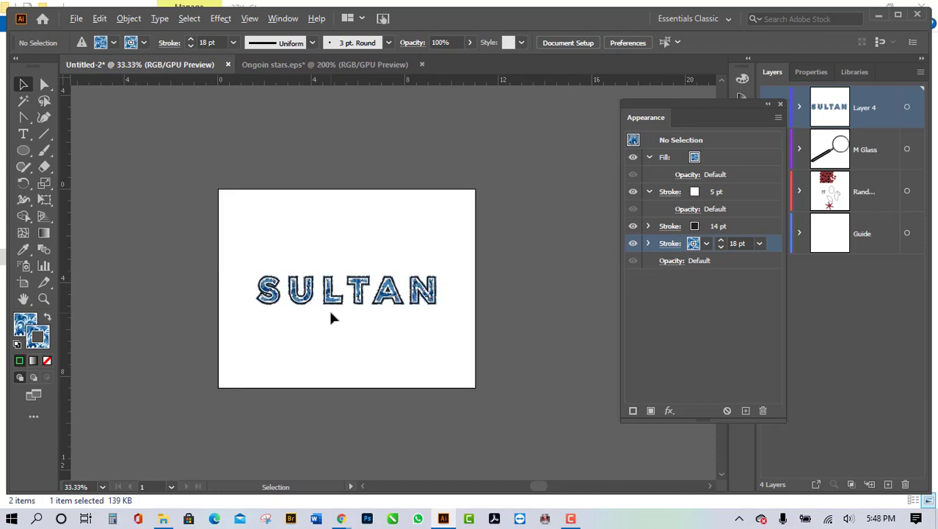
scroll(331, 318, up, 2)
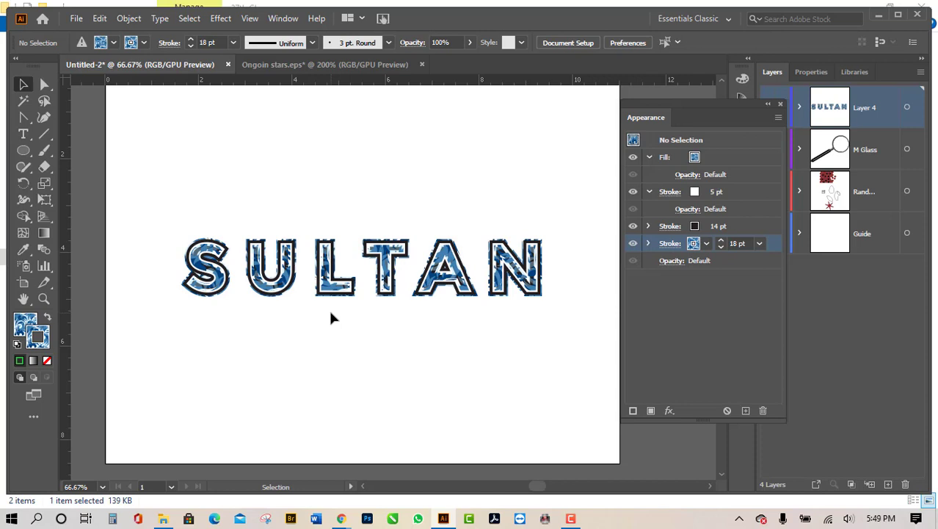
scroll(374, 308, down, 3)
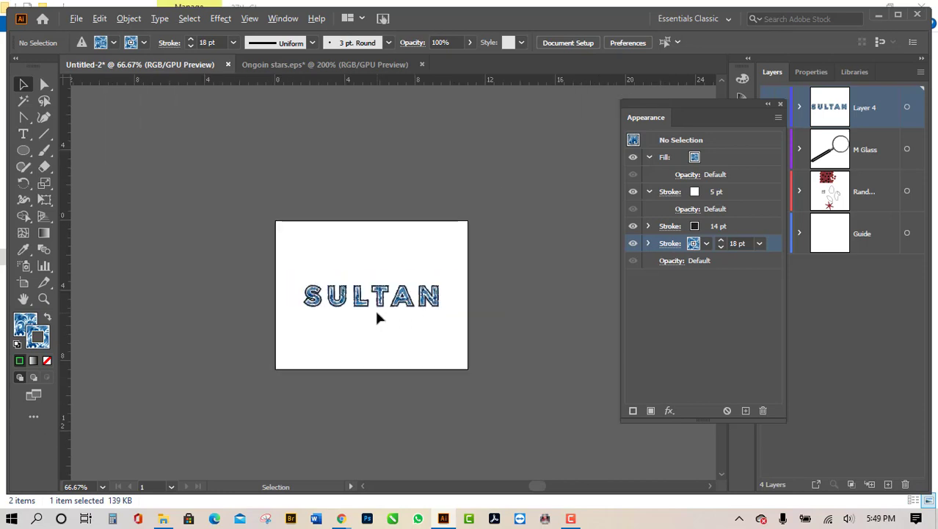
scroll(374, 307, up, 4)
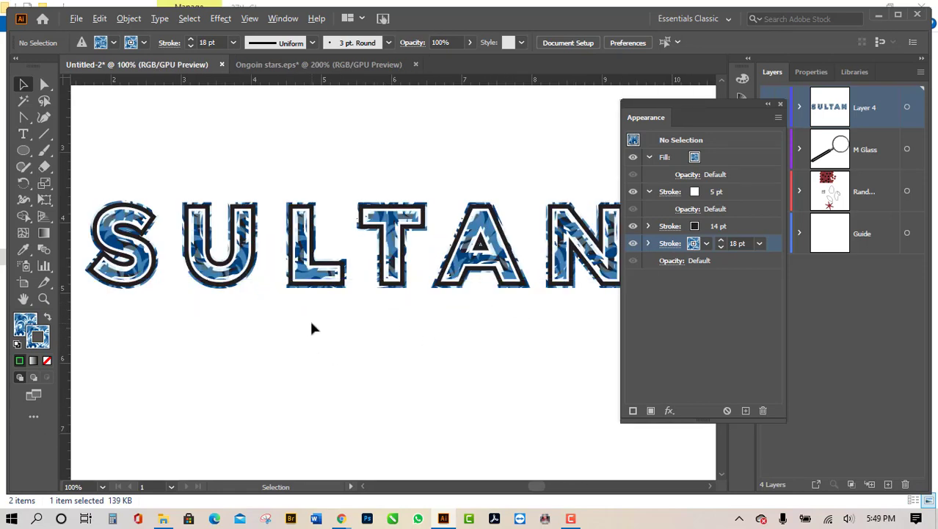
scroll(312, 326, down, 2)
scroll(317, 326, up, 3)
Step: Select the name text and recolor its 18 pt outer stroke with the solid blue swatch R=0 G=113 B=188
click(410, 298)
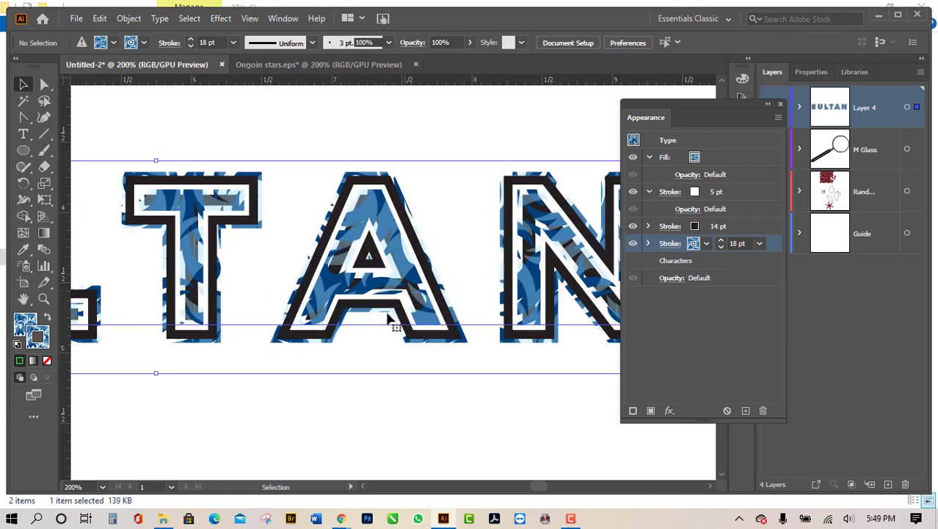
click(707, 244)
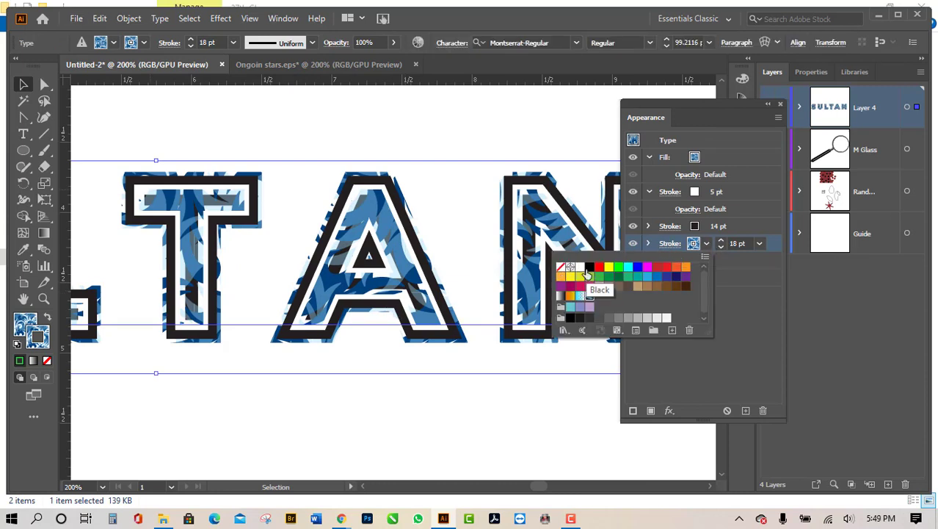
click(659, 280)
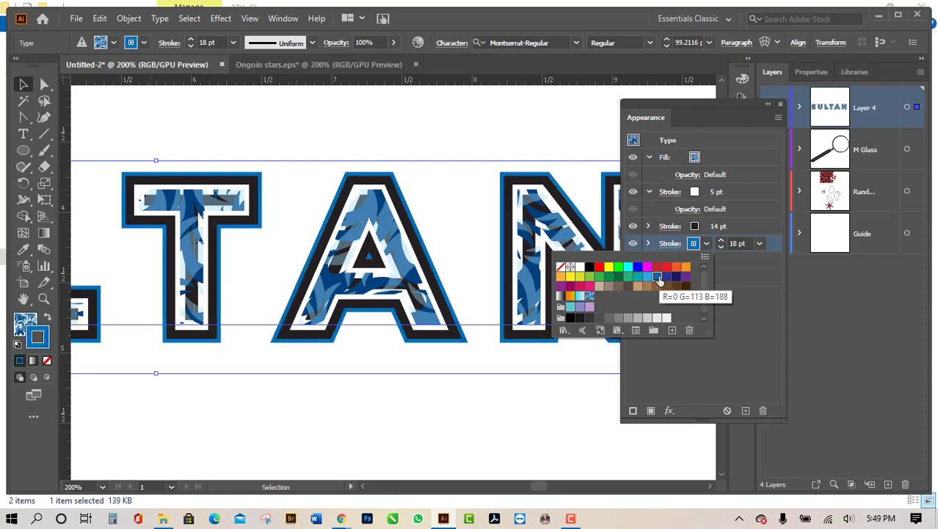
key(Escape)
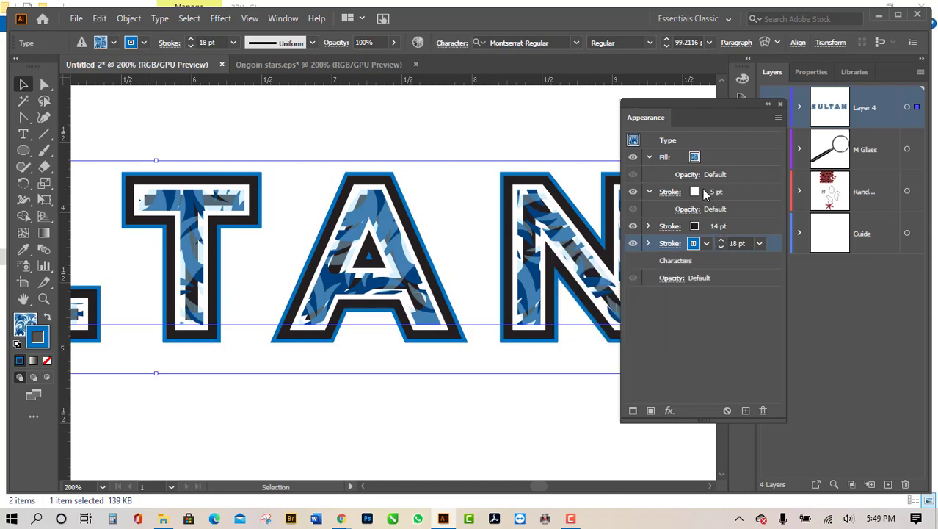
Step: Replace the name text's pattern fill with a solid brown swatch, deselect it and check the whole lettering
click(694, 158)
click(696, 159)
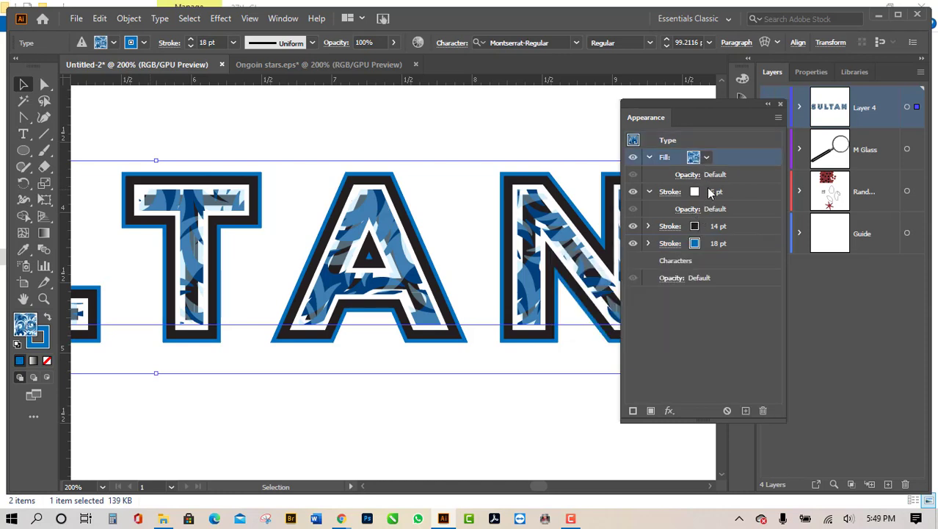
click(705, 157)
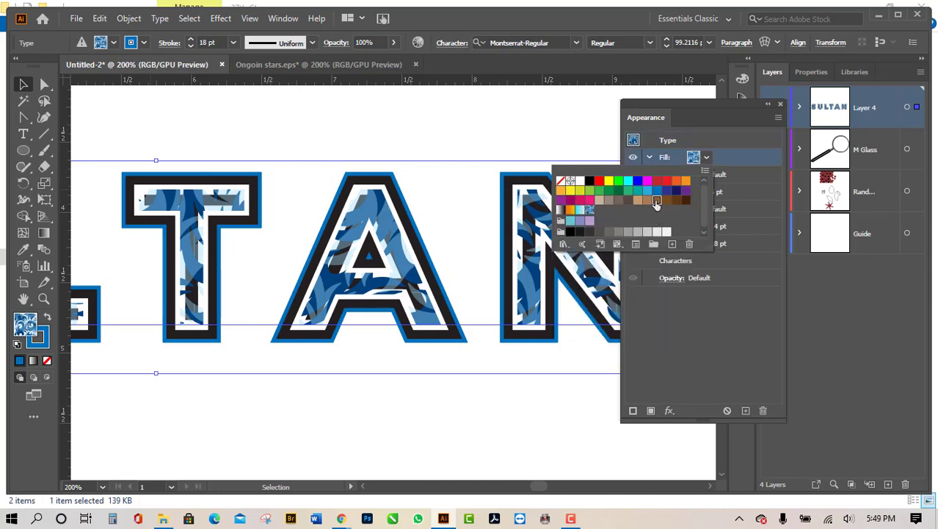
click(655, 203)
key(Escape)
click(291, 461)
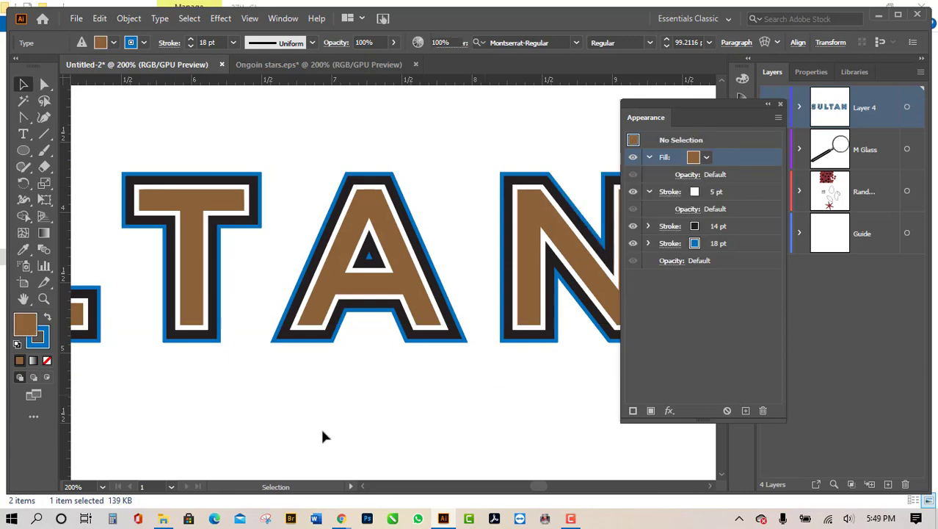
scroll(375, 419, down, 5)
scroll(384, 425, down, 3)
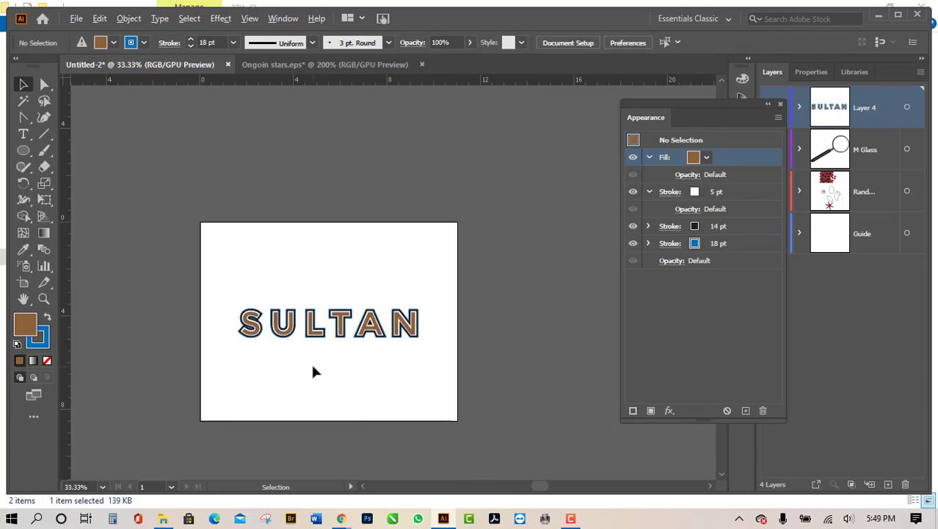
scroll(314, 371, up, 2)
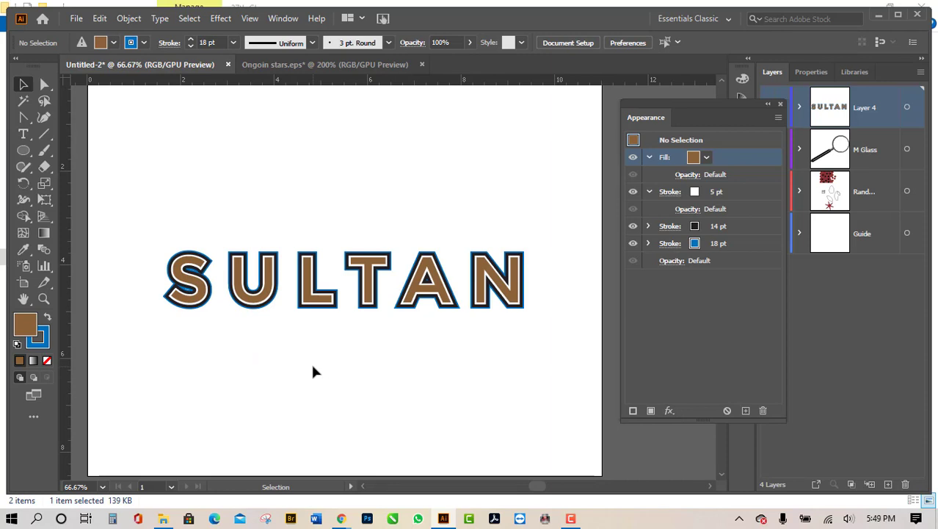
Step: Select the name text, change its brown fill to the orange-red swatch and deselect it
click(456, 288)
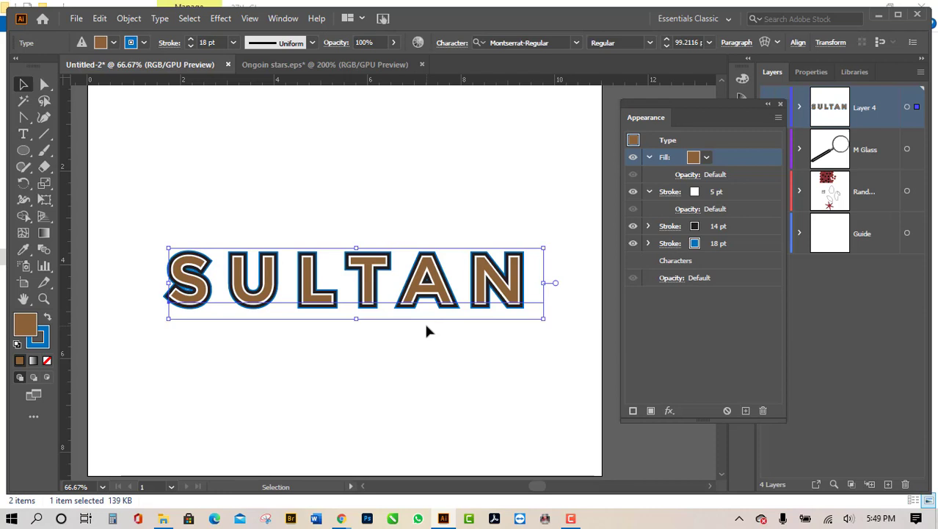
click(706, 158)
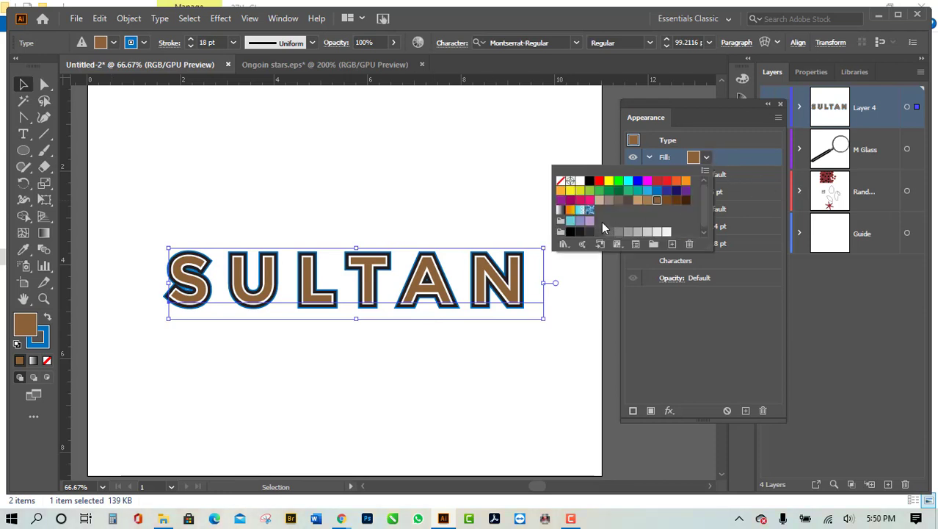
click(677, 181)
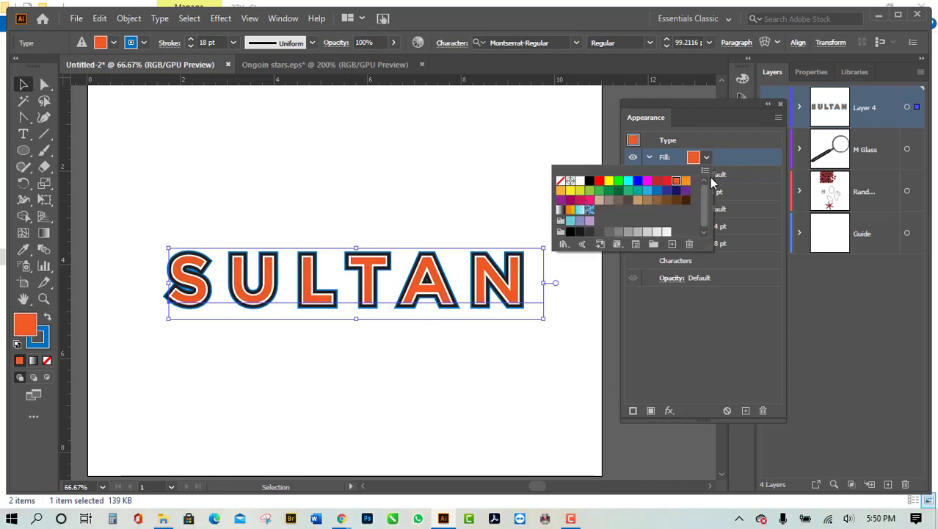
click(707, 157)
click(467, 388)
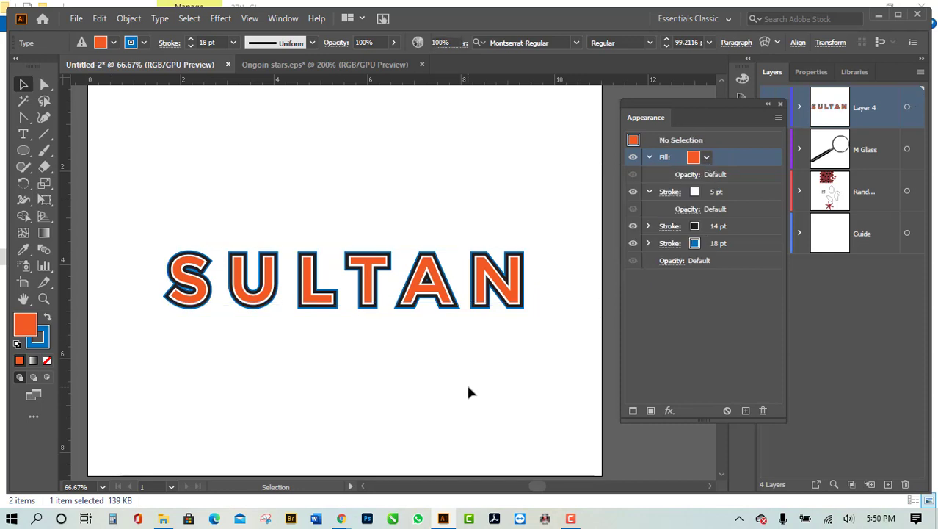
Step: Select the name text and start an Illustrator Stylize Drop Shadow effect on its orange-red fill
scroll(517, 325, up, 1)
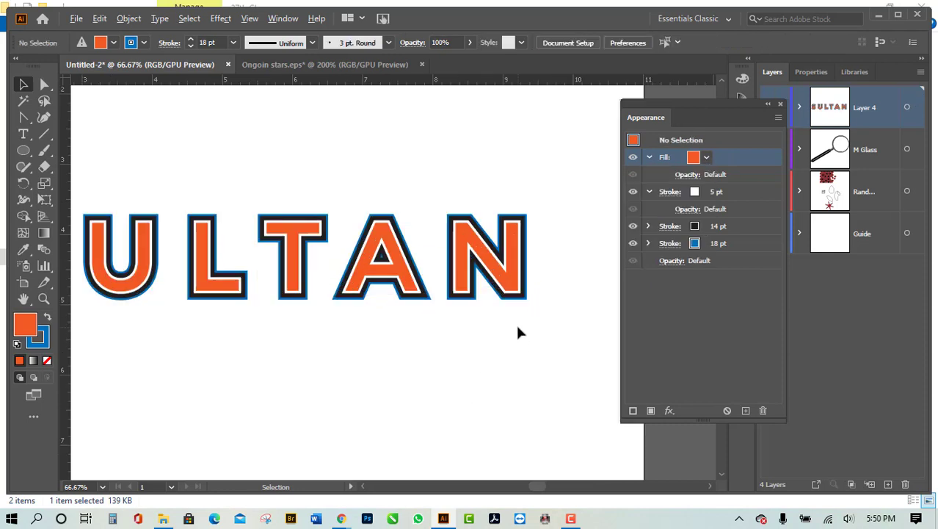
scroll(477, 345, up, 2)
scroll(447, 361, up, 1)
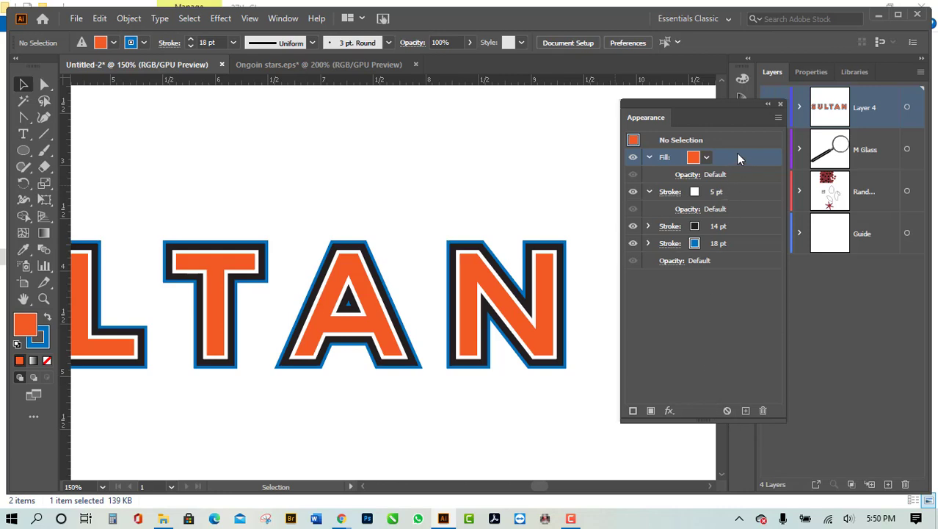
click(509, 336)
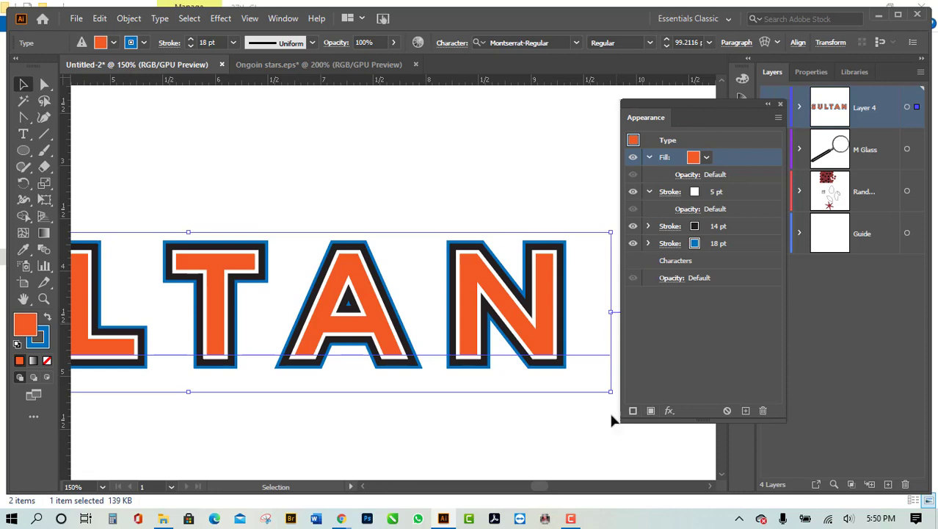
click(669, 410)
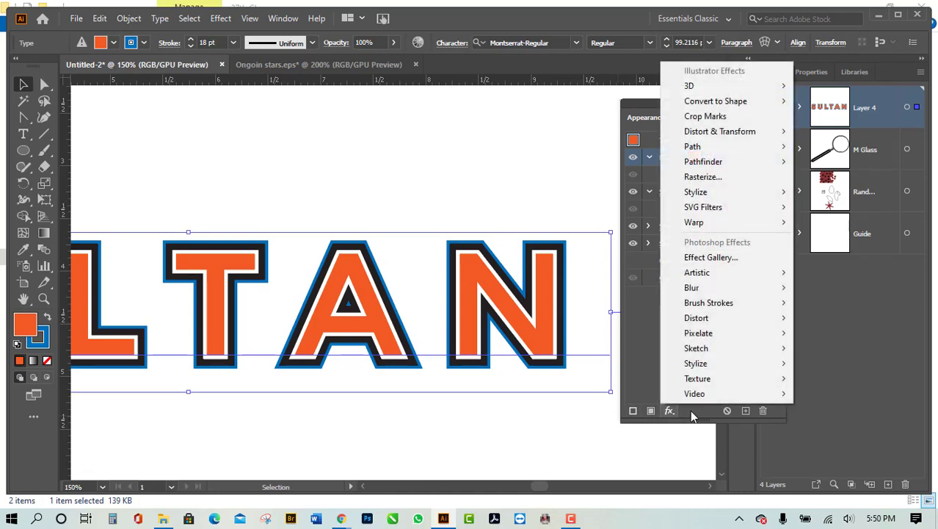
click(678, 410)
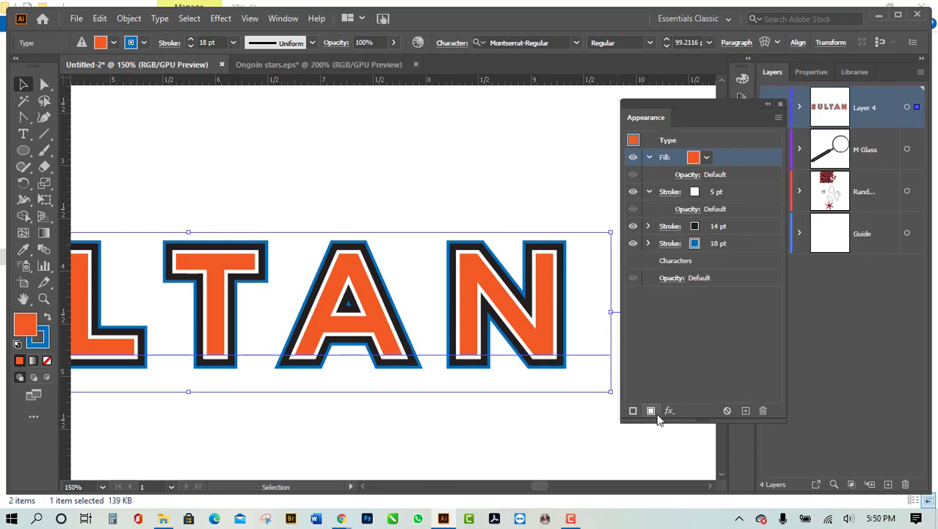
click(668, 410)
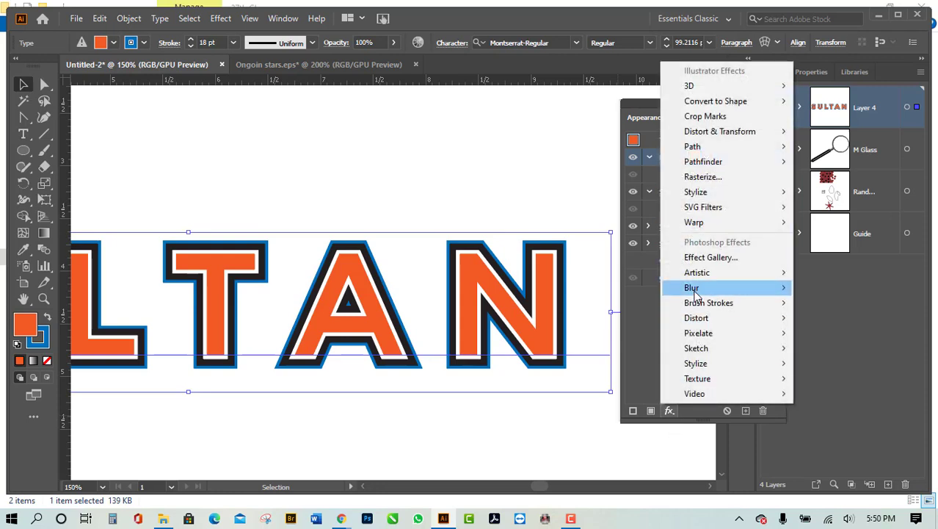
mouse_move(696, 294)
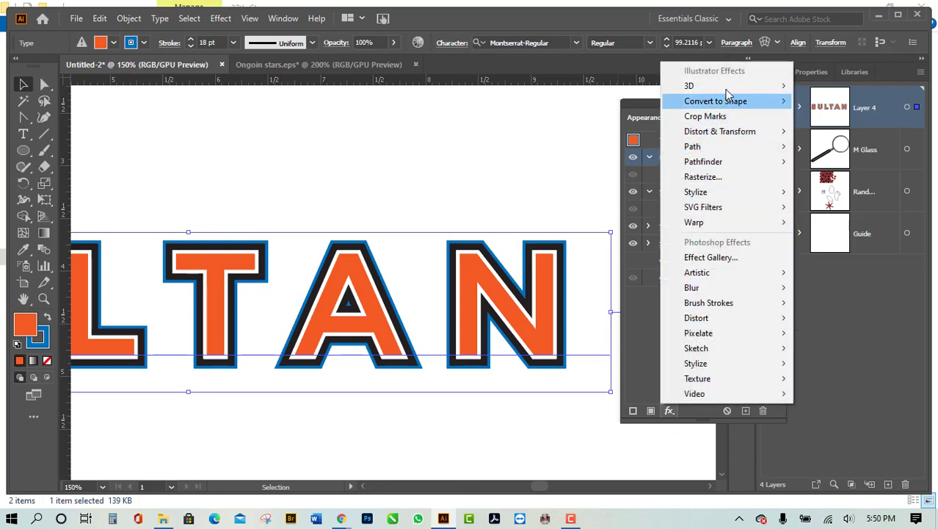
mouse_move(721, 393)
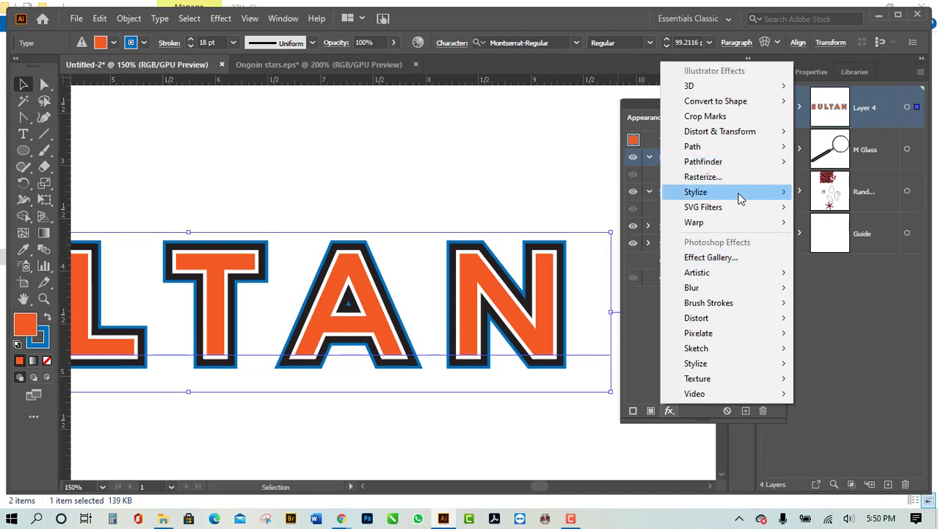
mouse_move(740, 198)
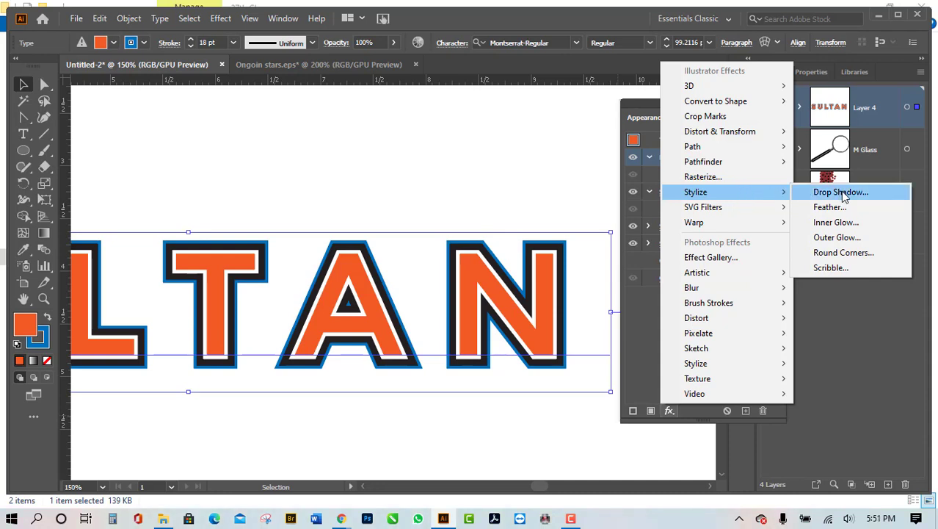
click(841, 193)
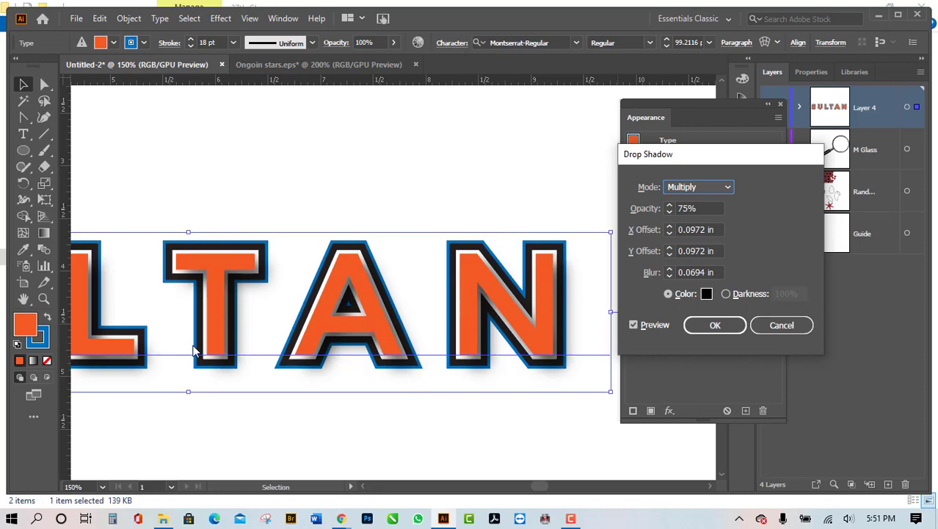
Step: Set the drop shadow's blending mode to Normal
click(708, 185)
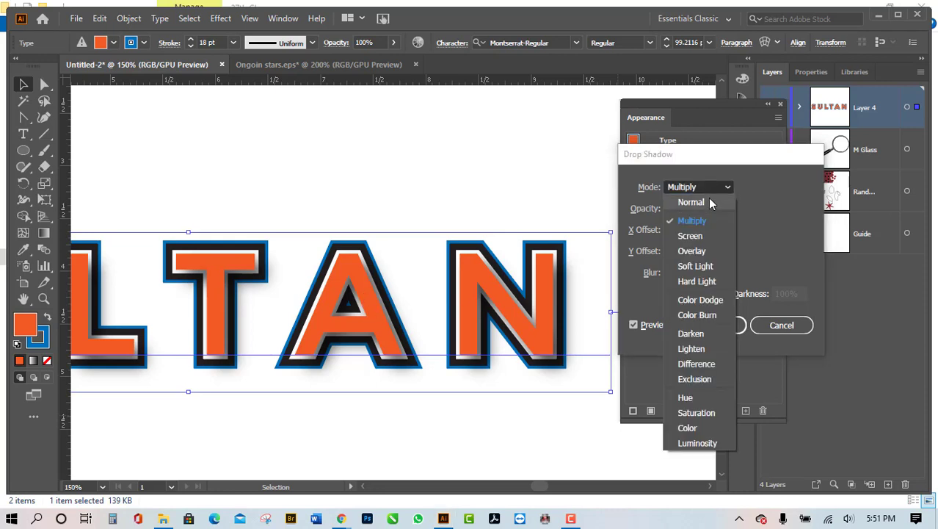
click(693, 203)
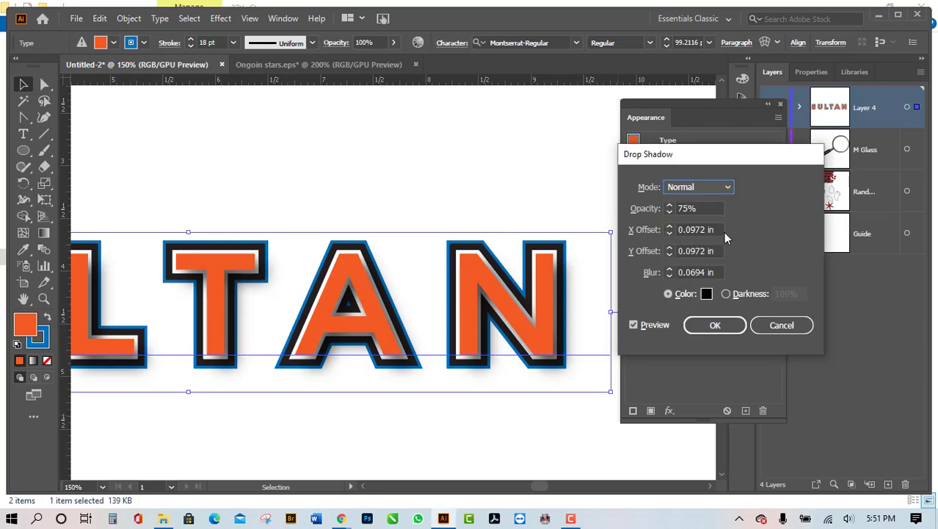
click(708, 210)
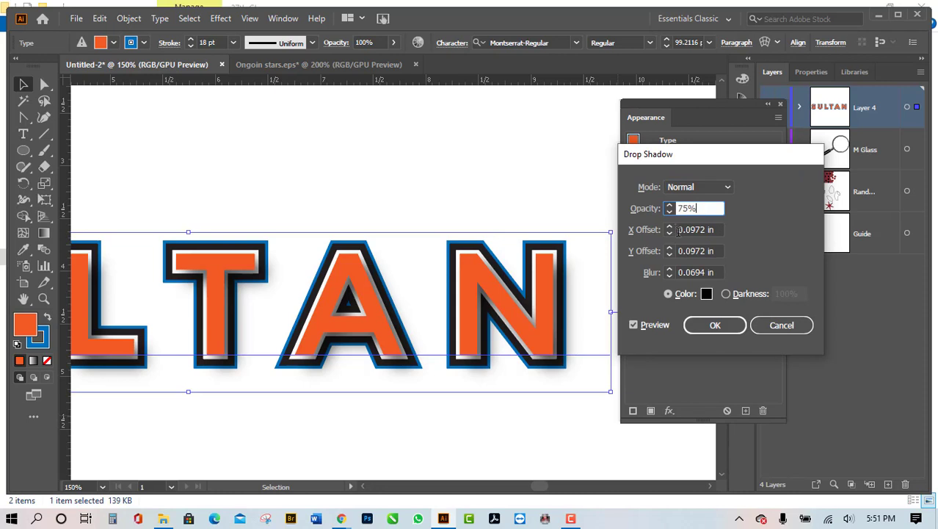
Step: Set the drop shadow's X and Y offsets to 0.1 in
drag(718, 251, 664, 250)
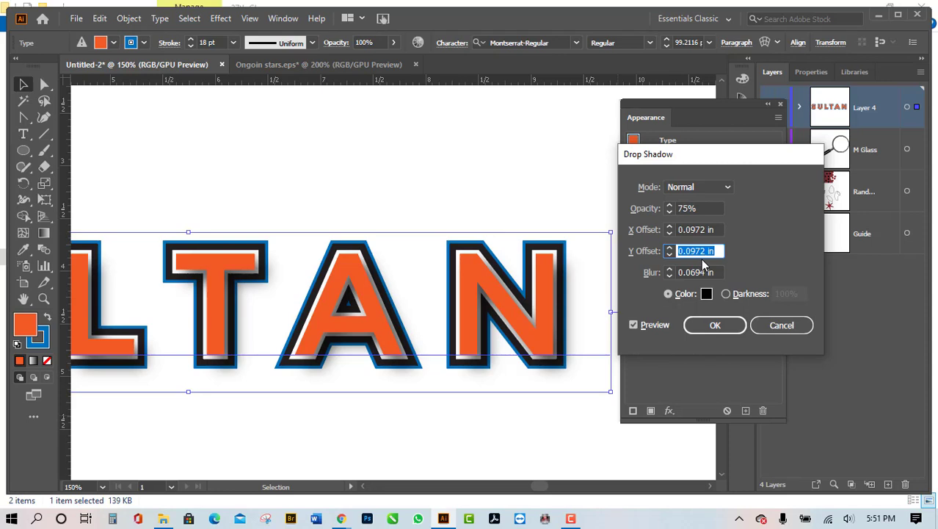
text(01)
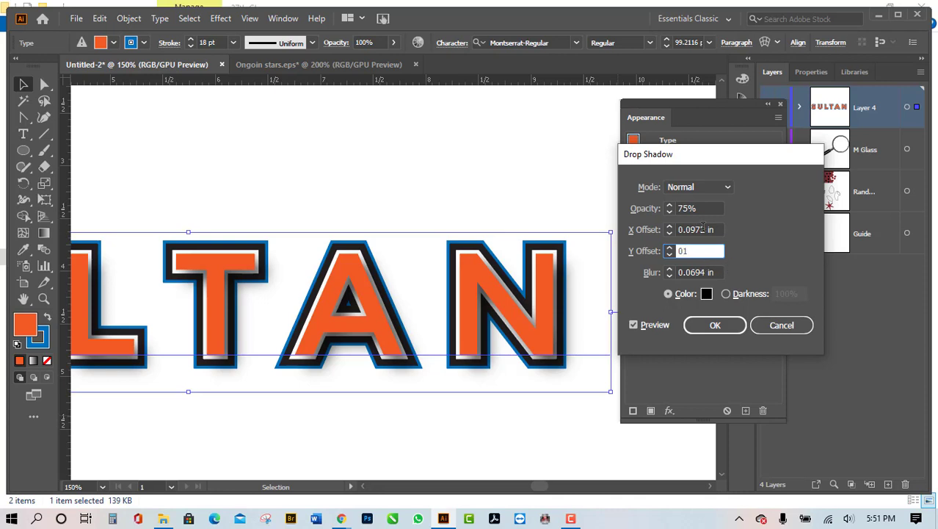
key(BackSpace)
text(0.1)
drag(719, 230, 657, 236)
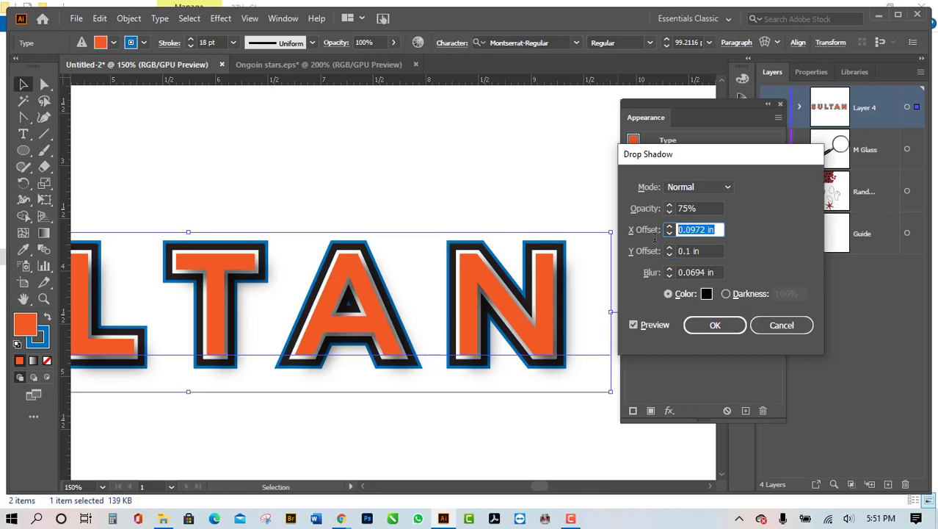
text(0.1)
click(708, 251)
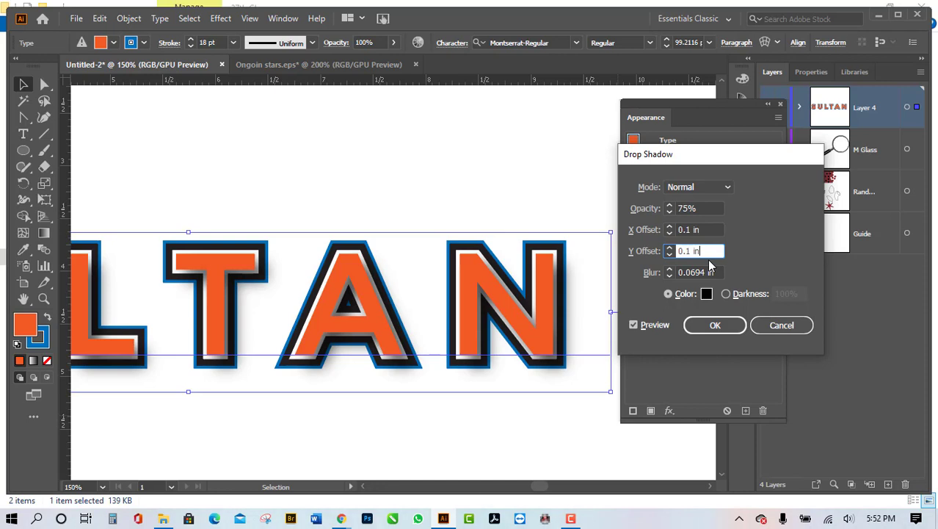
drag(702, 251, 671, 252)
click(720, 272)
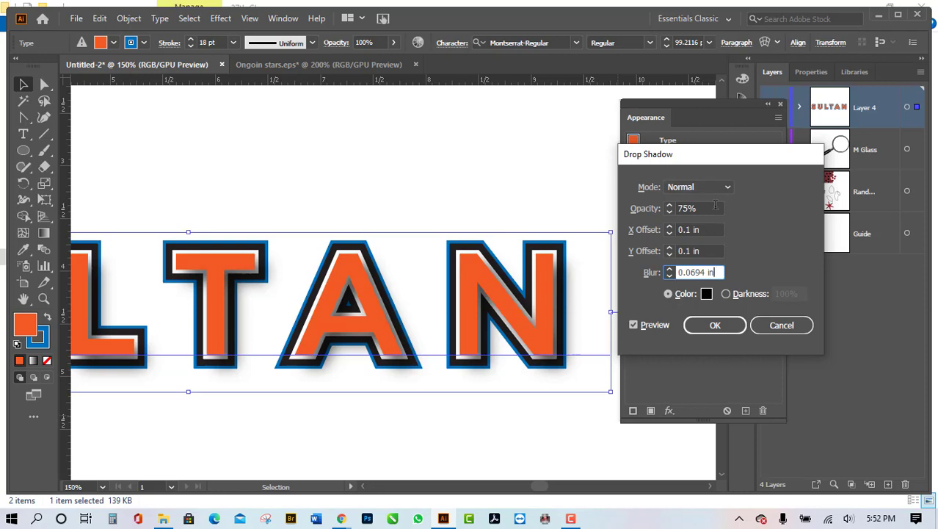
Step: Try the drop shadow at 70% opacity and reduce it to 50%
drag(715, 206, 669, 211)
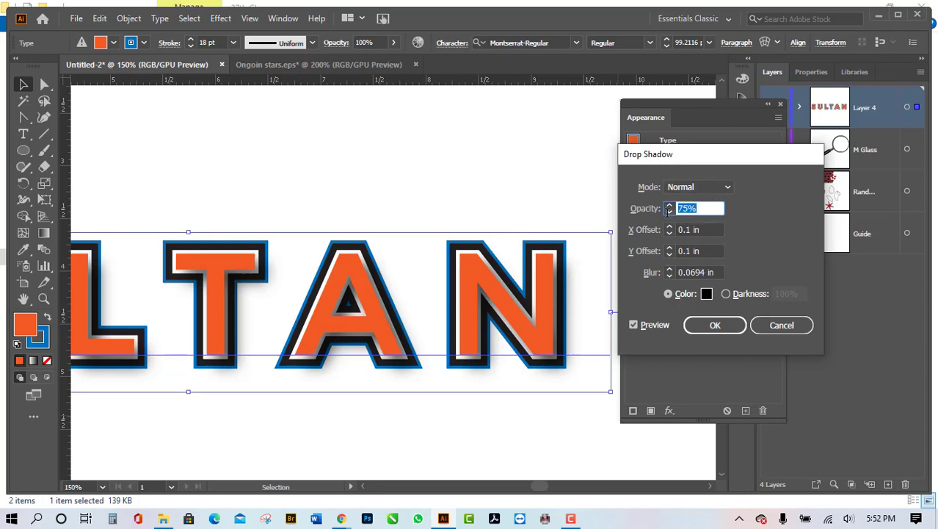
key(BackSpace)
text(70)
drag(718, 209, 669, 209)
text(5)
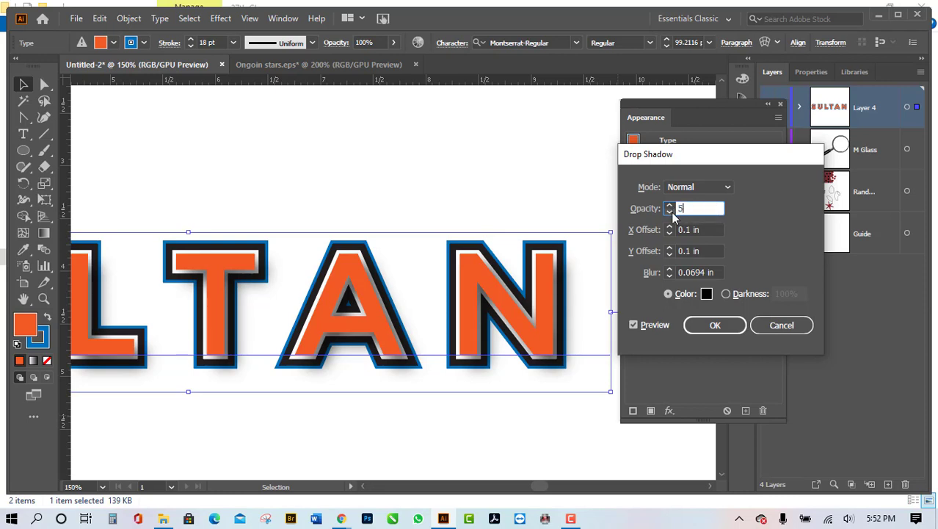
text(0)
click(709, 251)
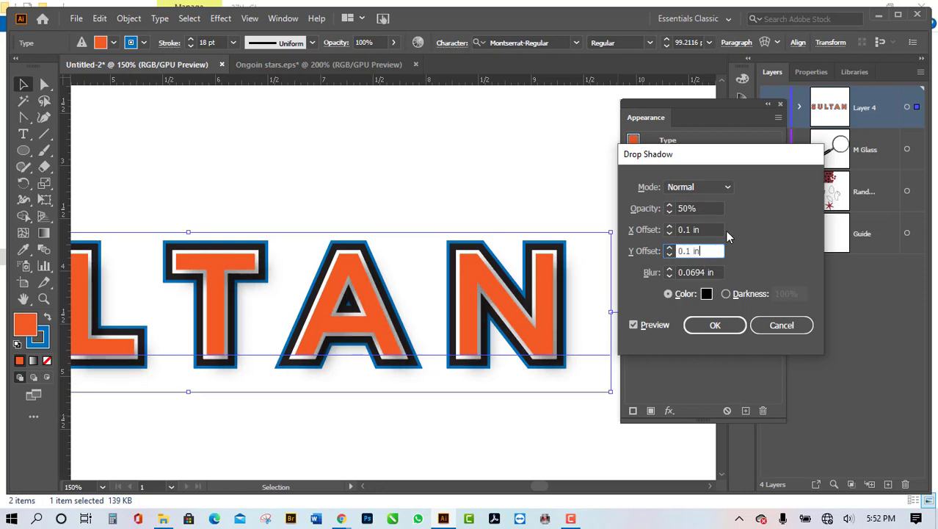
click(711, 231)
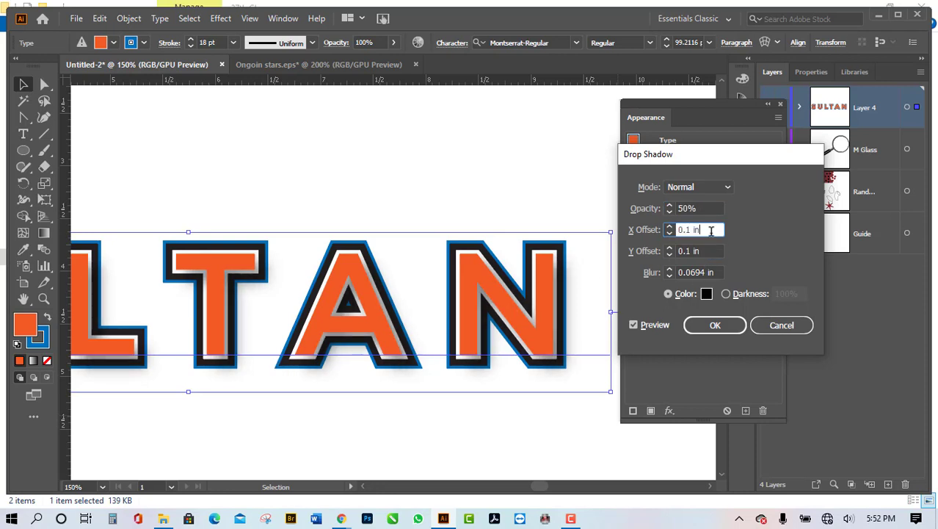
click(694, 275)
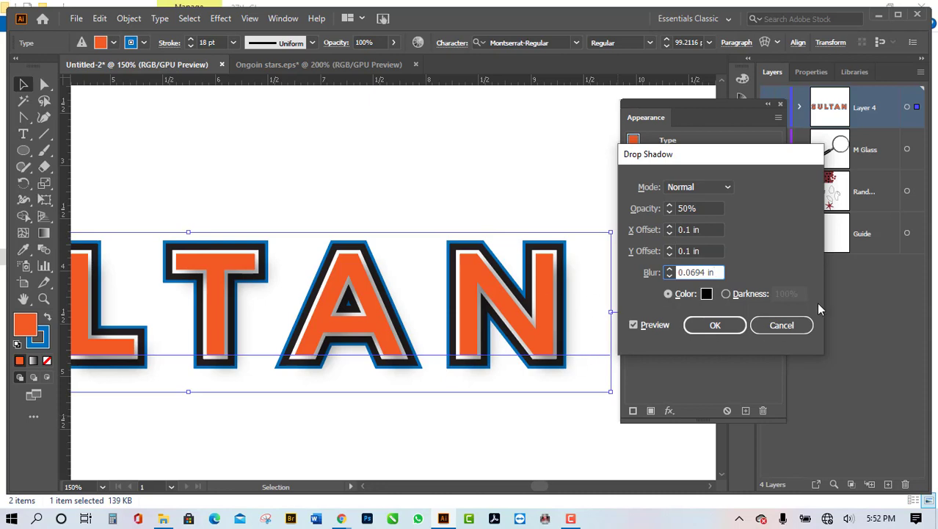
Step: Try negative and positive offsets for the drop shadow and settle both X and Y offsets at 0 in
click(669, 233)
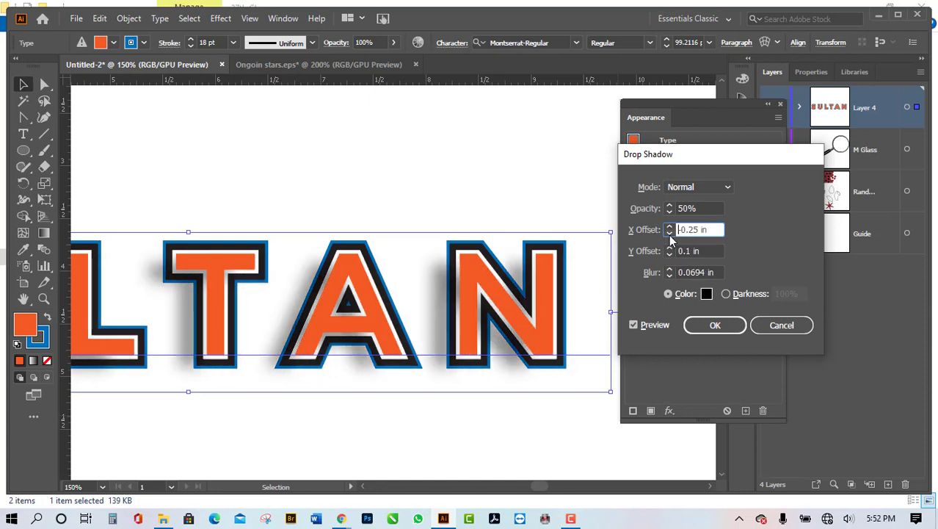
click(670, 227)
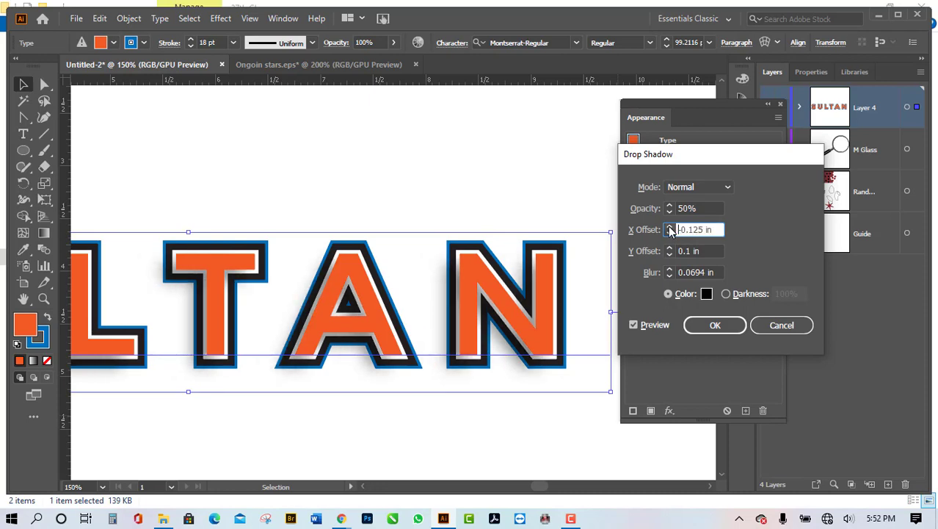
click(669, 227)
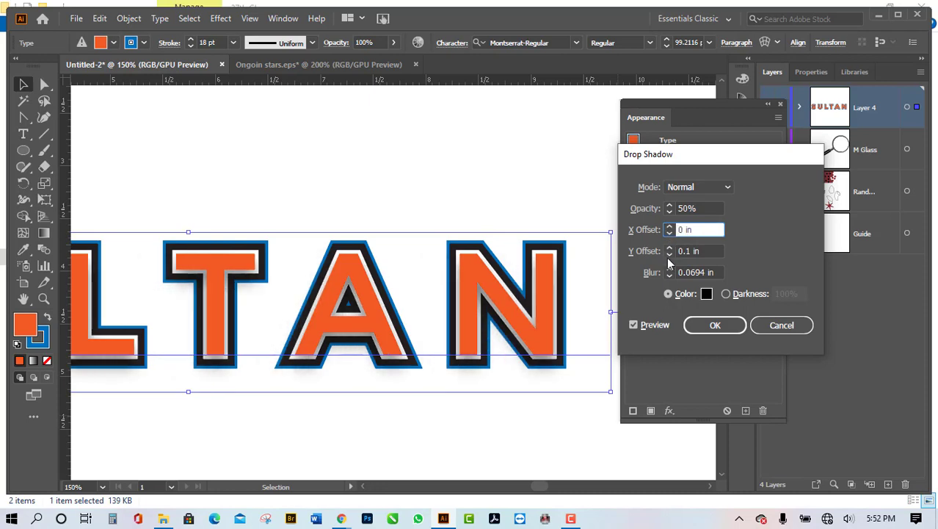
key(Tab)
click(671, 254)
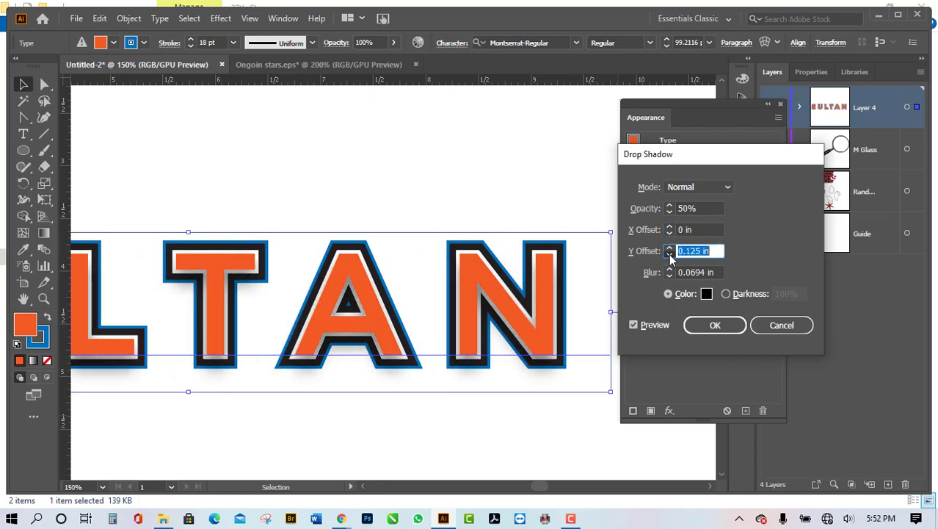
click(669, 249)
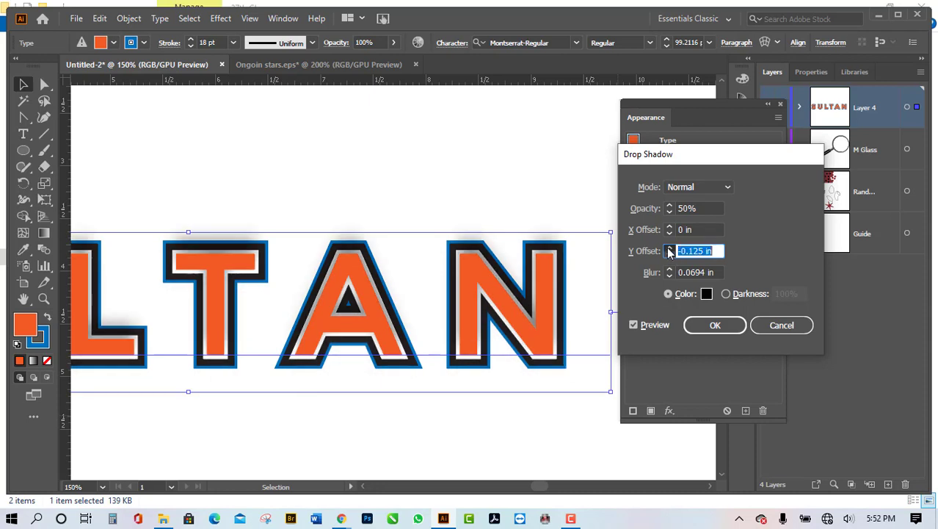
click(669, 254)
click(669, 249)
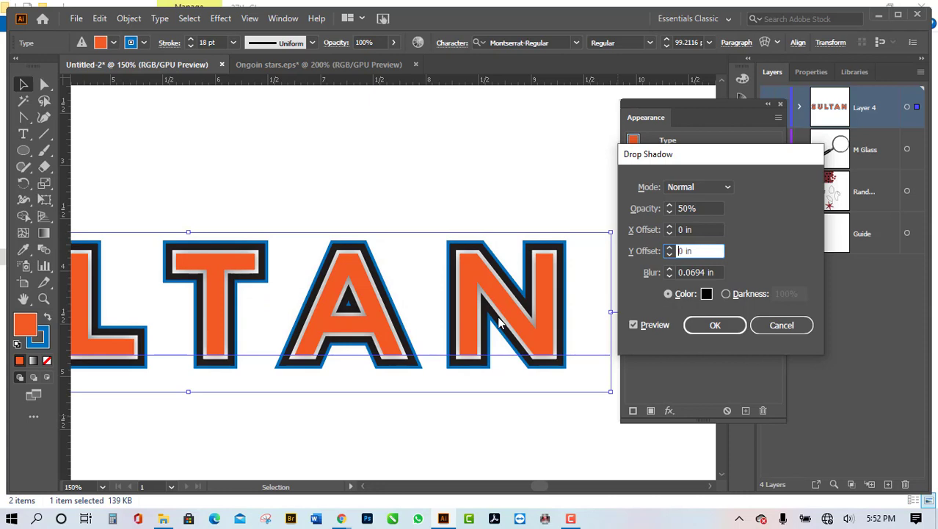
Step: Try the drop shadow at 75% opacity and raise it to 100%
click(710, 208)
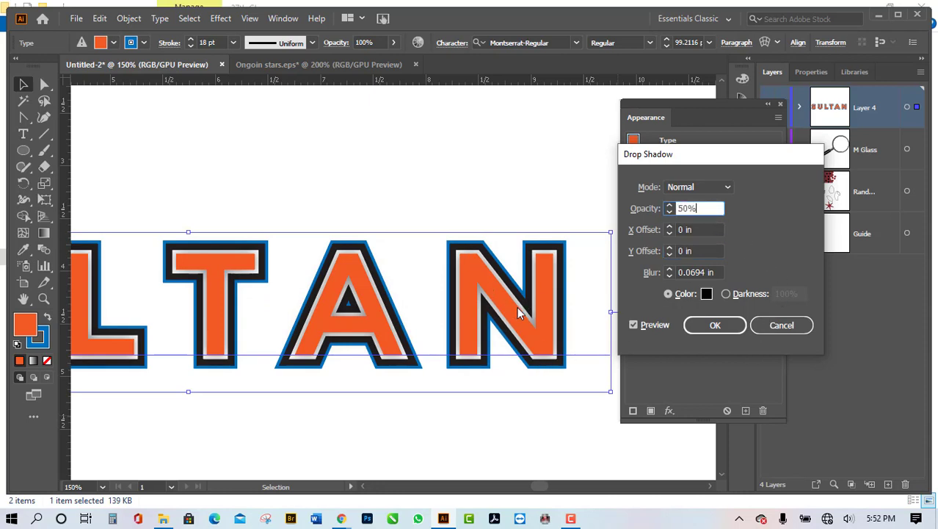
drag(716, 208, 632, 213)
text(75)
click(699, 229)
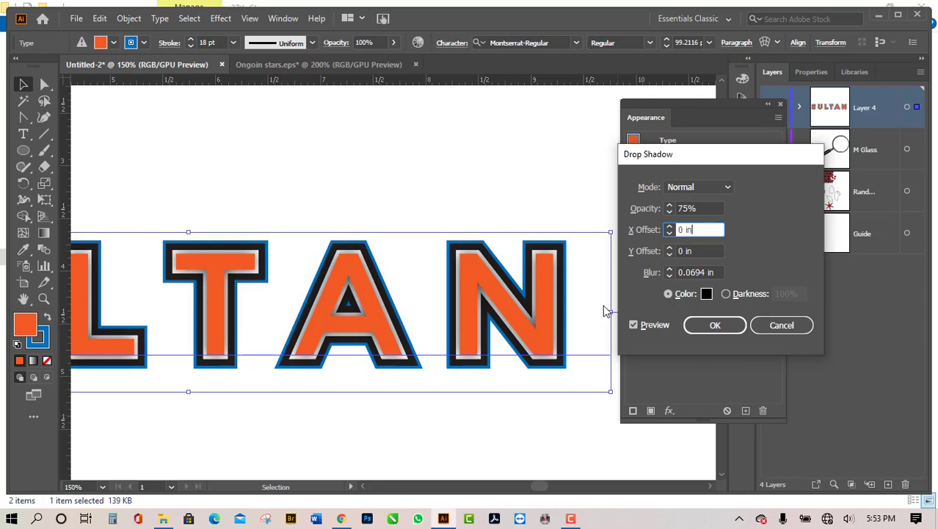
drag(715, 209, 657, 214)
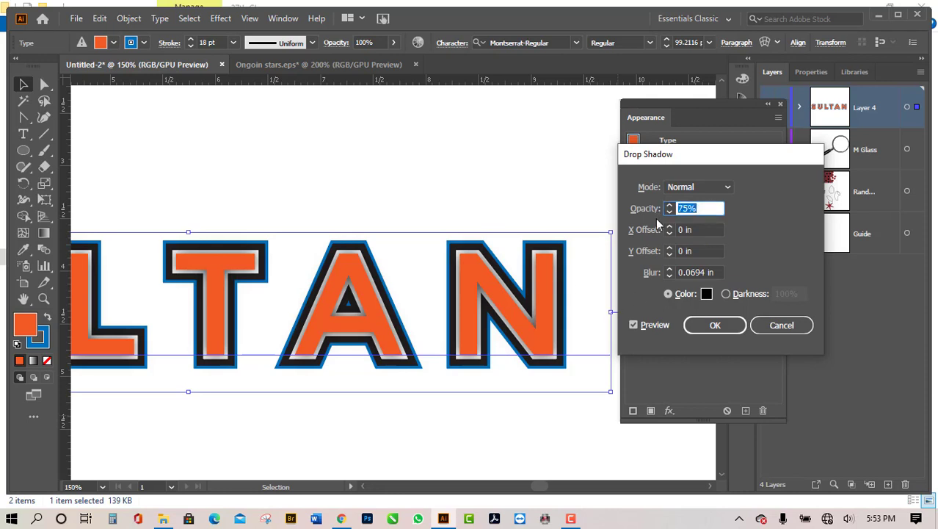
text(100)
double_click(705, 273)
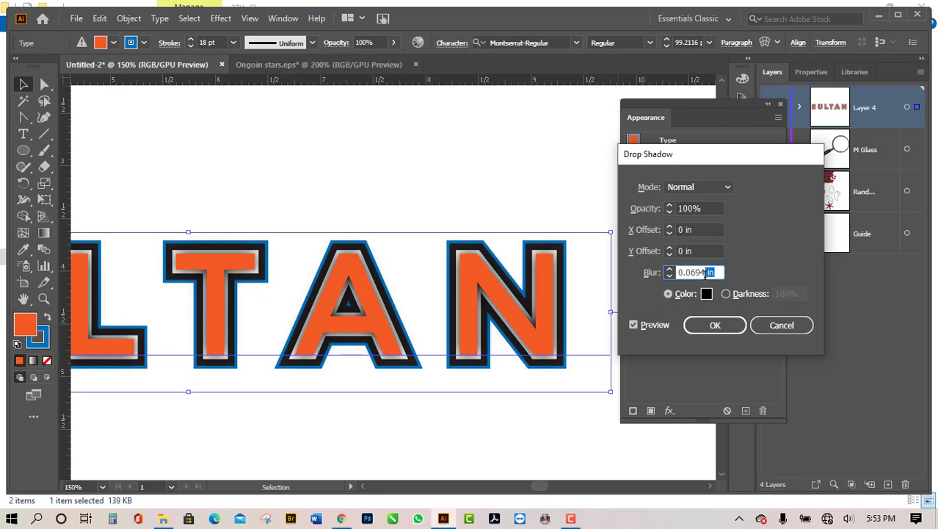
Step: Open the Windows network list and reconnect the computer to the secured Wi-Fi network
click(827, 518)
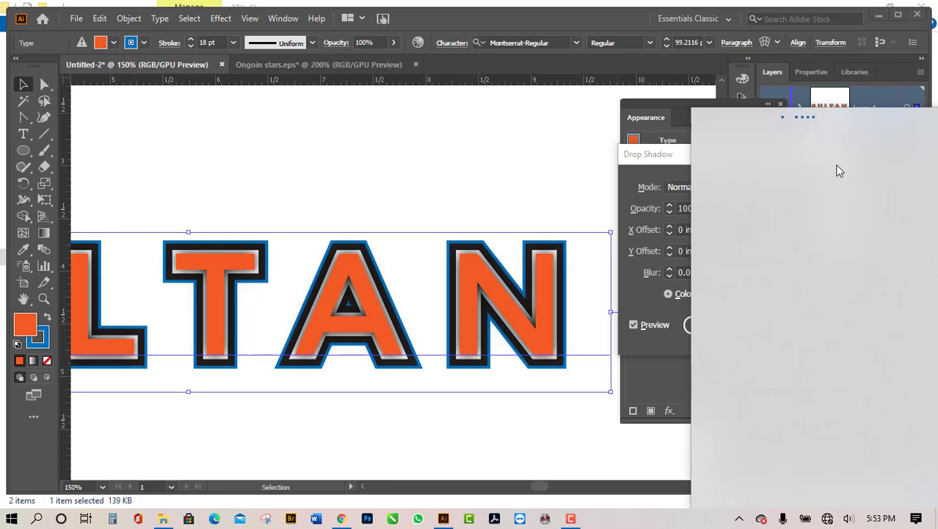
click(693, 510)
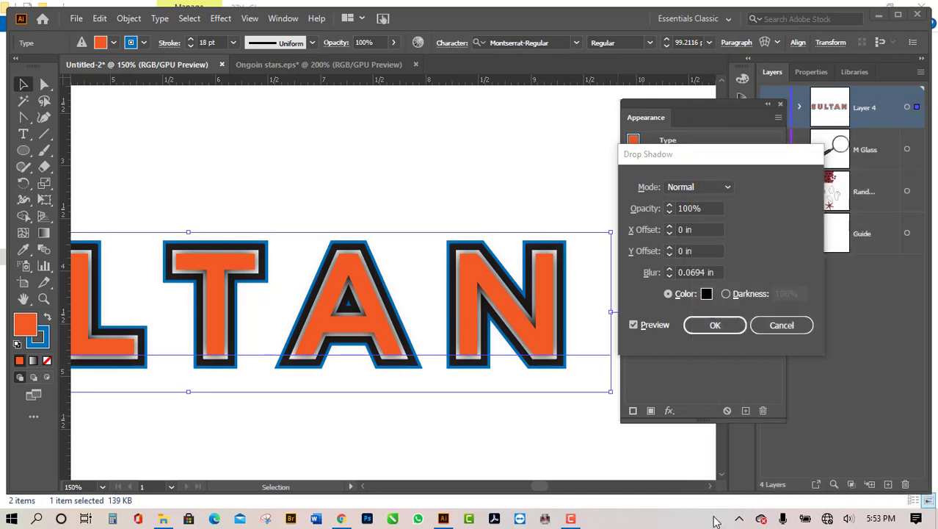
click(827, 518)
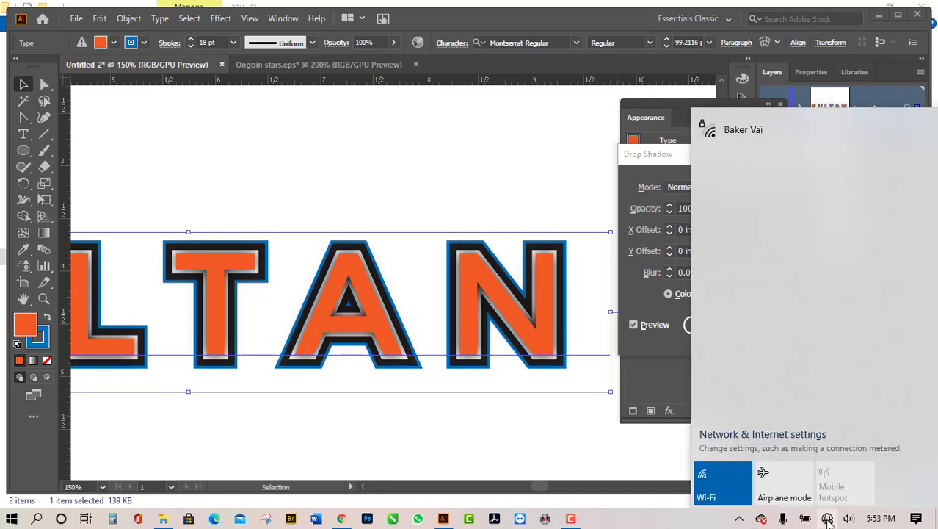
click(883, 155)
click(880, 193)
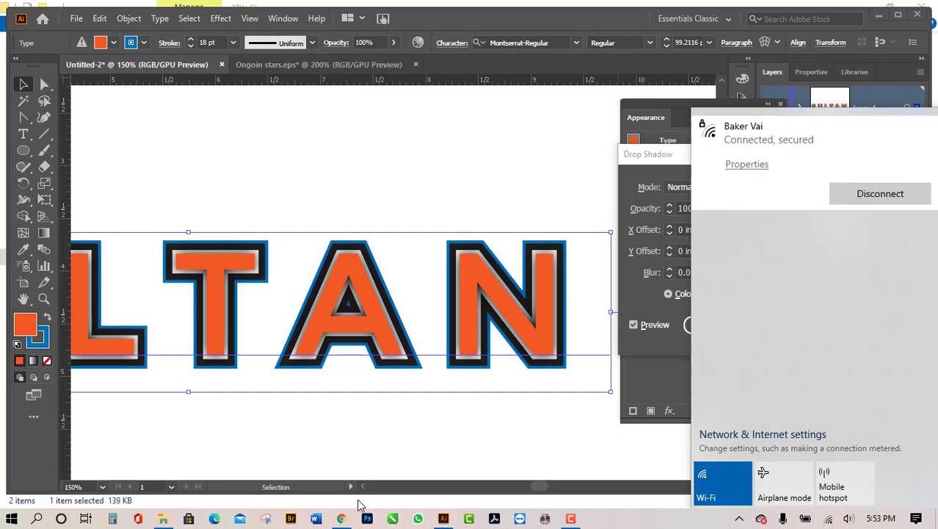
Step: Switch to Chrome, check the Google Meet class call among the open pages and return to Illustrator
click(341, 519)
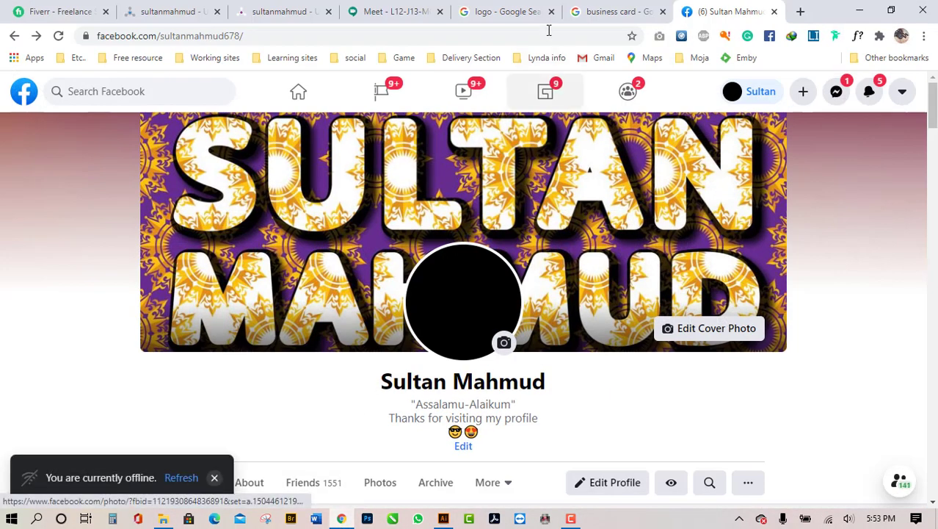
click(614, 11)
click(501, 10)
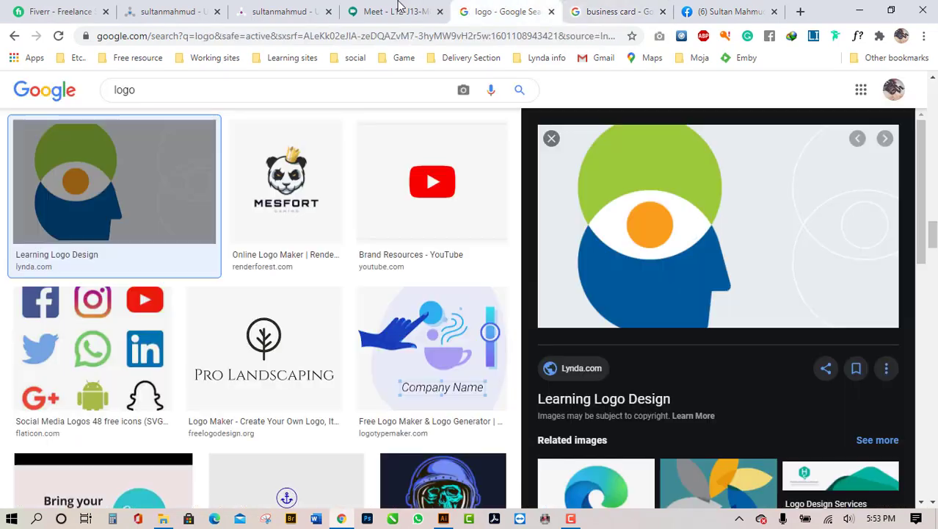
click(397, 9)
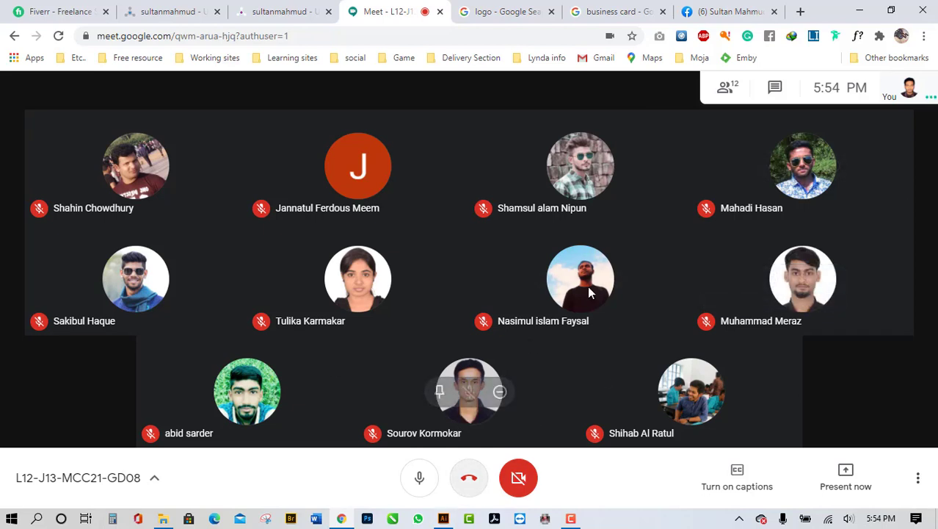
click(859, 11)
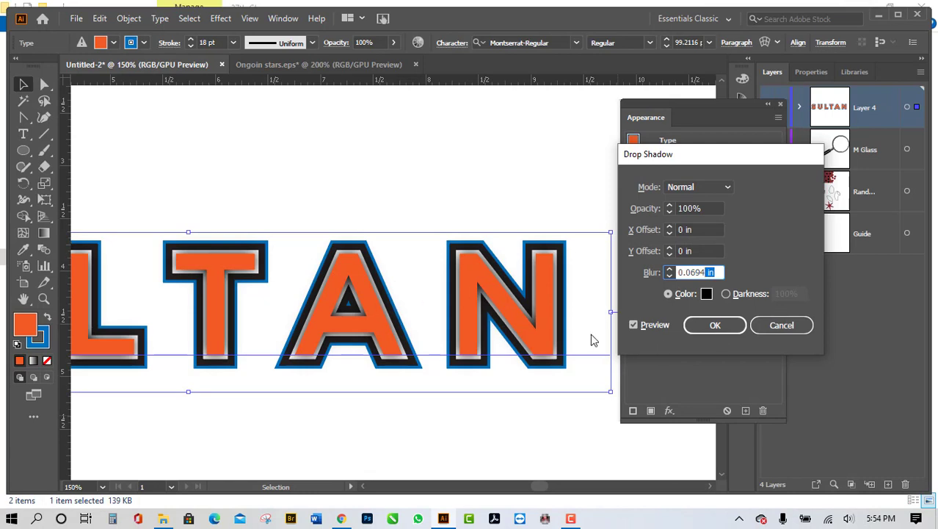
click(702, 230)
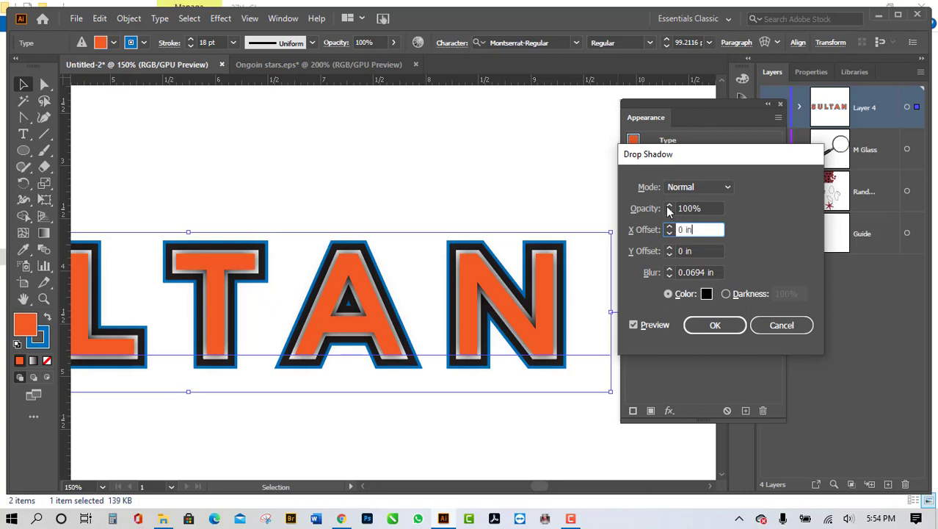
double_click(681, 208)
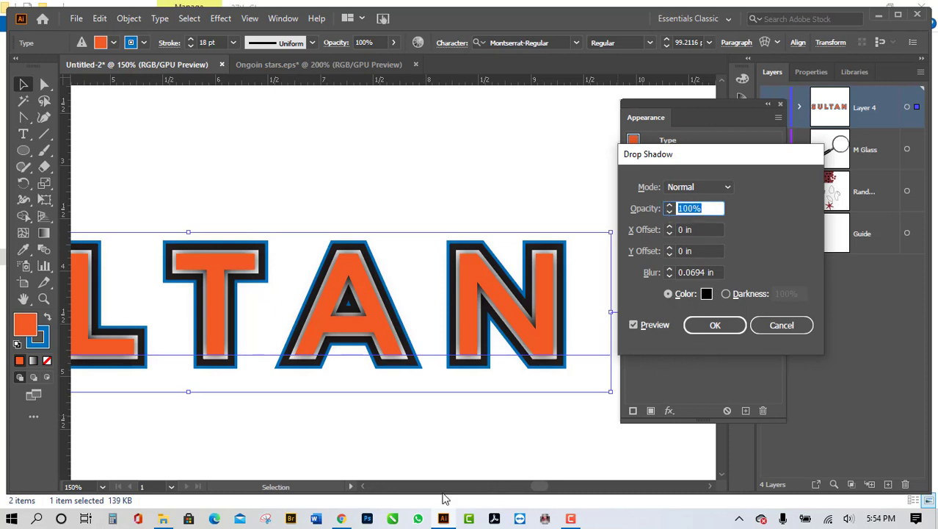
Step: Switch to the Google Meet call in Chrome, present the entire screen, hide the sharing notice and return to Illustrator
click(341, 519)
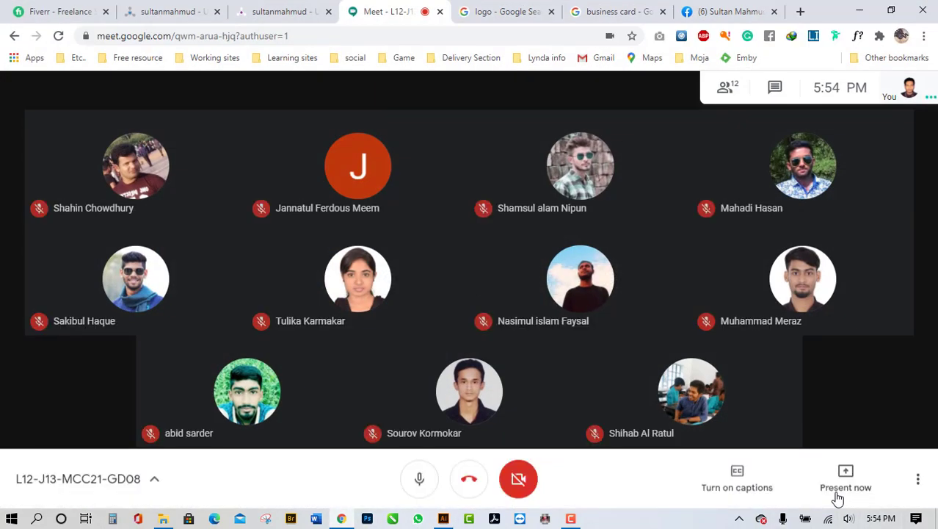
click(847, 482)
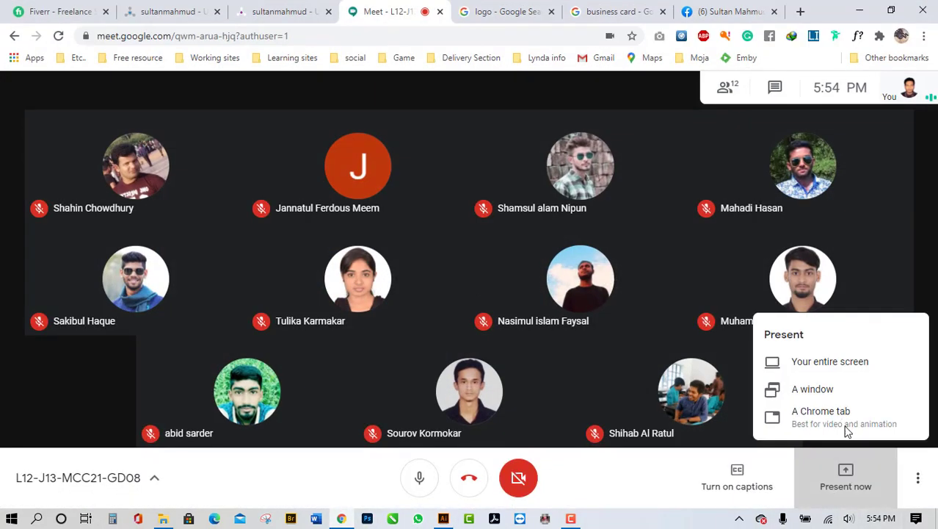
click(839, 361)
click(426, 234)
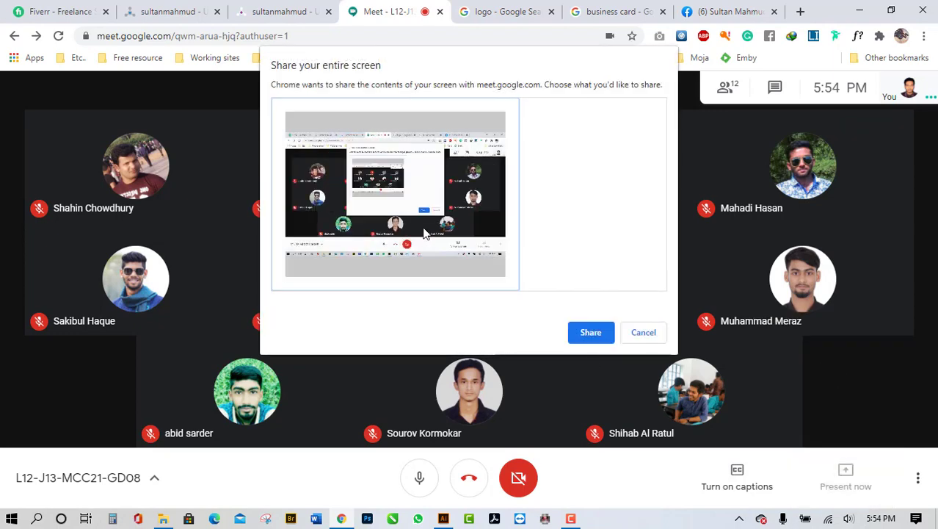
click(591, 333)
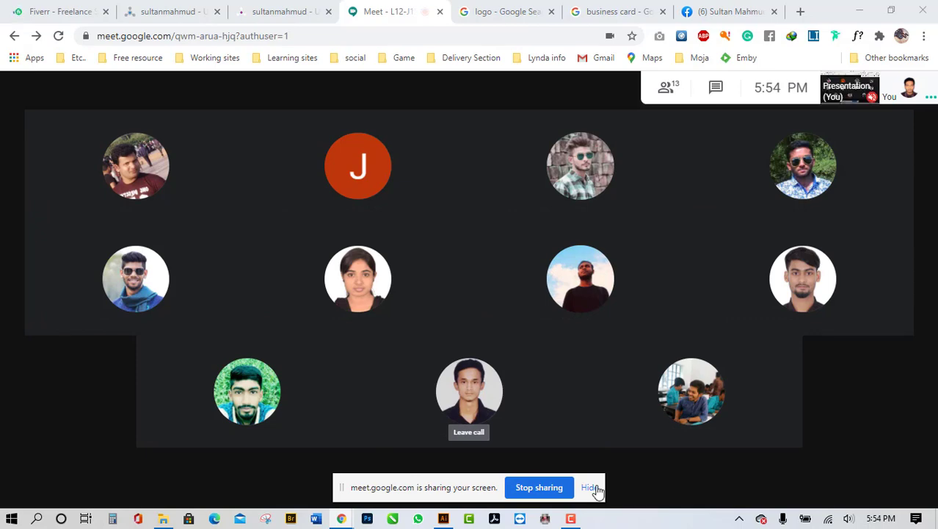
click(591, 487)
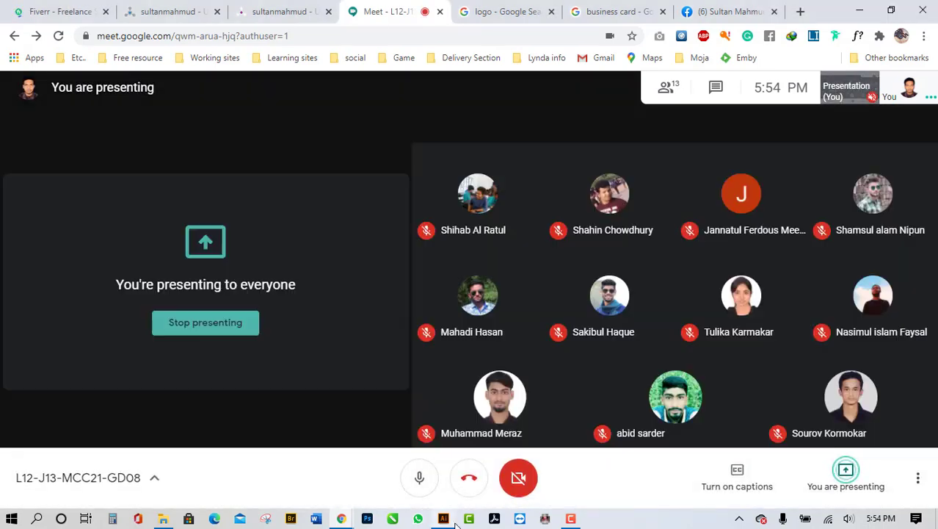
key(alt+Tab)
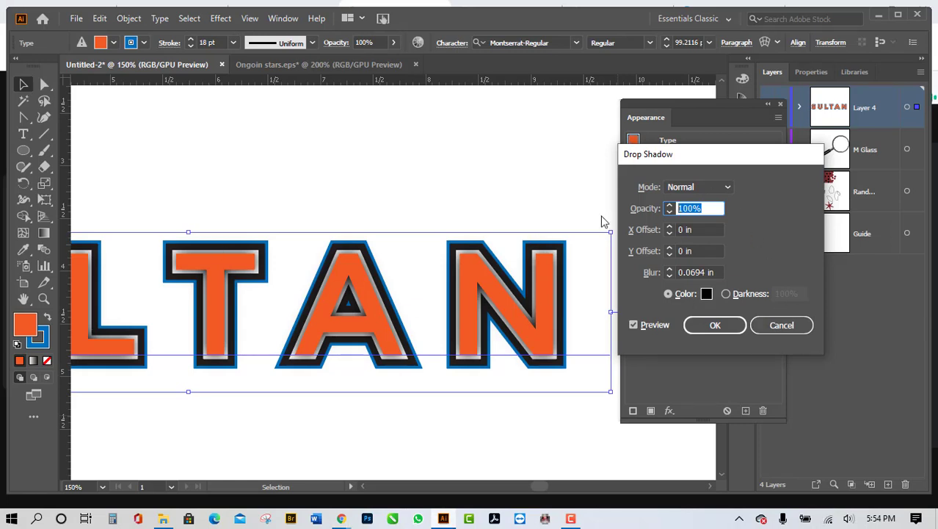
Step: Go through the drop shadow's X and Y offset values and set its blur to 0 in
click(705, 229)
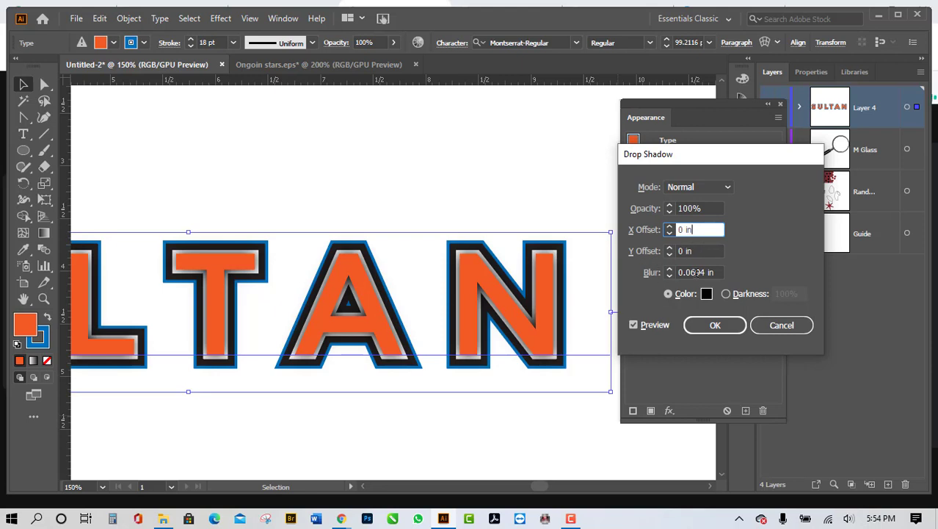
key(Tab)
click(709, 229)
click(708, 248)
click(706, 230)
key(Tab)
key(Tab)
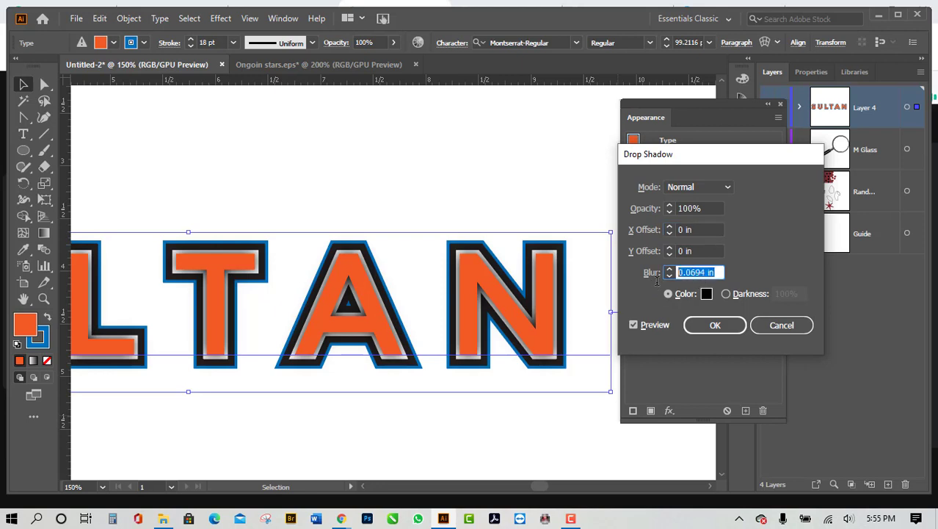
text(0)
click(698, 251)
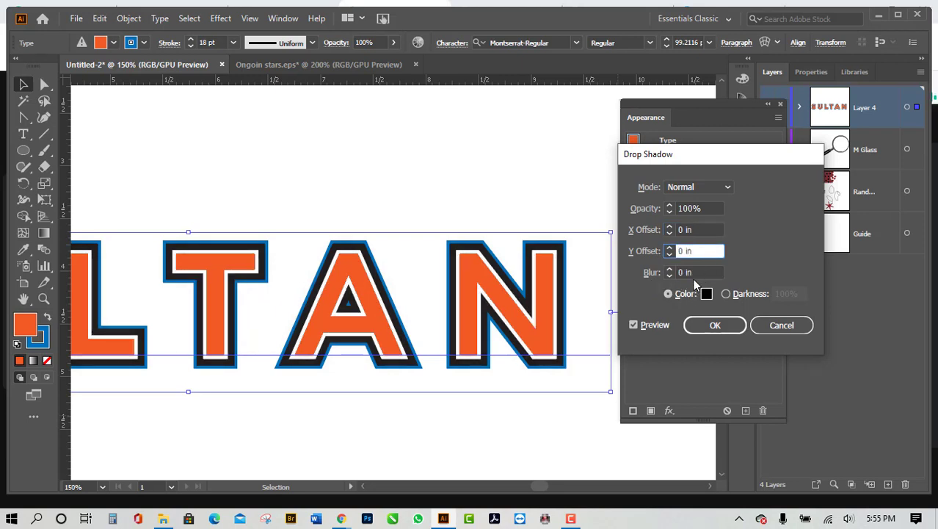
Step: Raise the drop shadow's blur to 0.125 in, then reduce it to 0.1 in
click(699, 272)
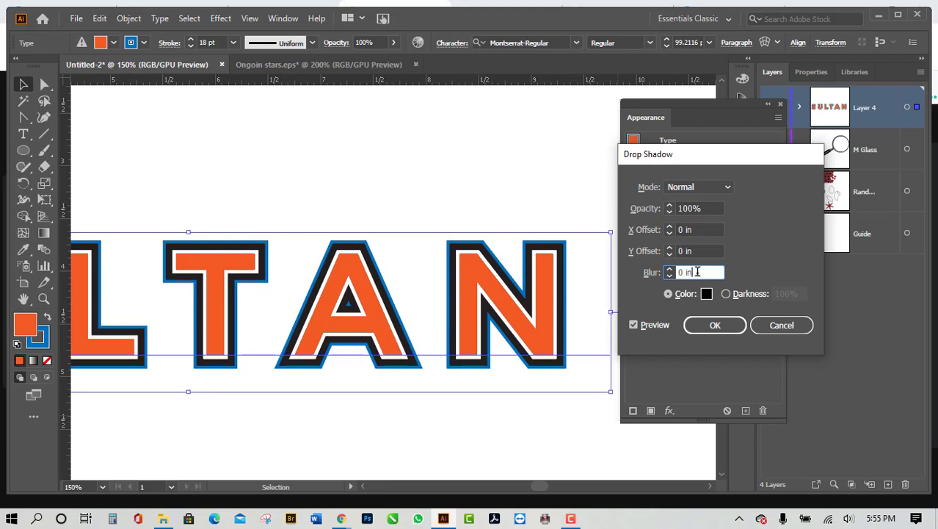
key(Up)
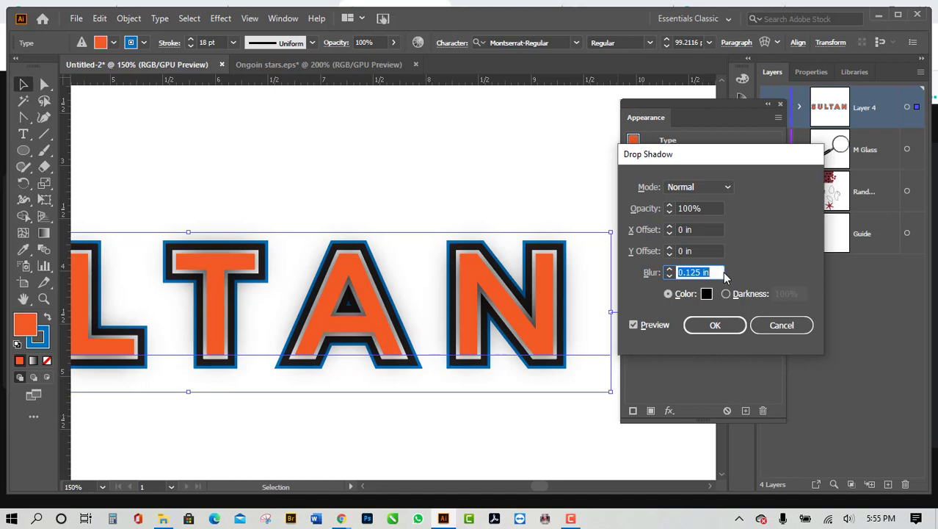
drag(717, 273, 691, 277)
key(BackSpace)
click(704, 250)
click(703, 272)
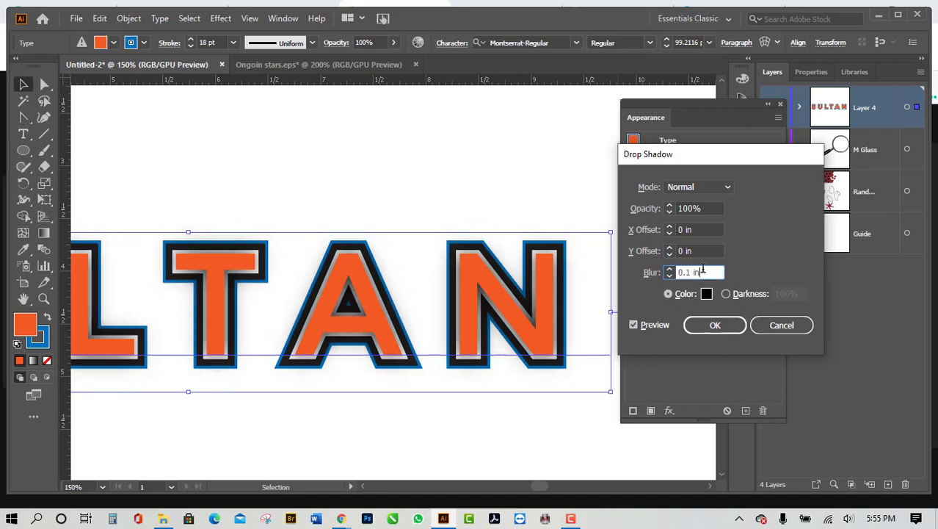
Step: Try a drop shadow blur of 0.01 in, then set it to 0.02 in
drag(703, 272, 687, 274)
text(6)
text(1)
click(704, 250)
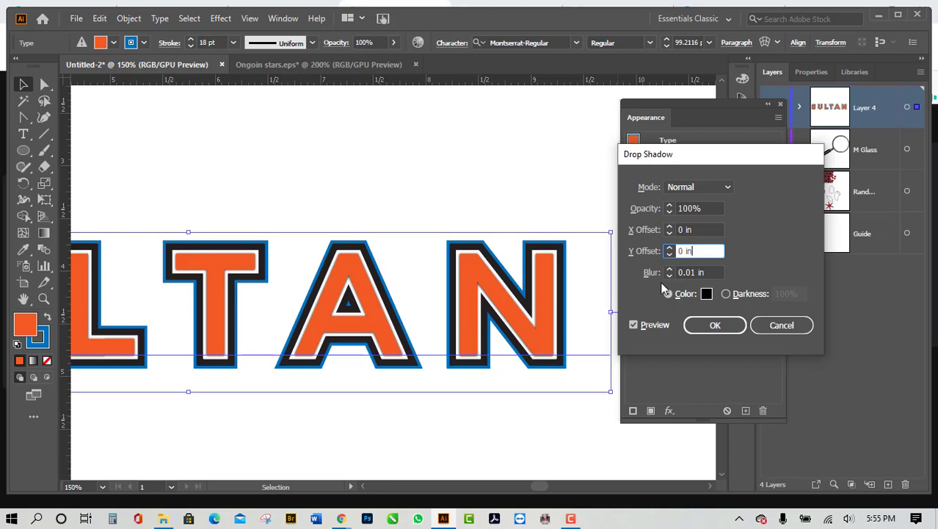
triple_click(693, 272)
key(BackSpace)
text(0.01 in)
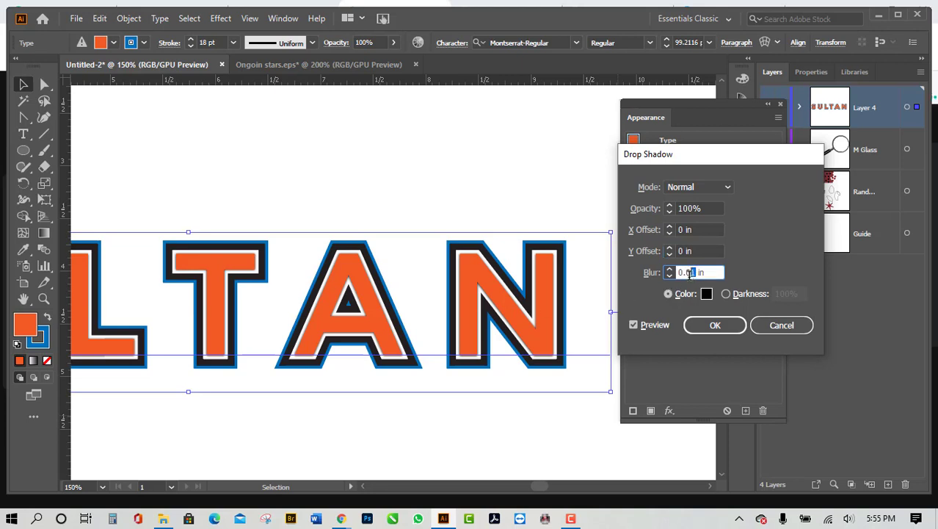
text(2)
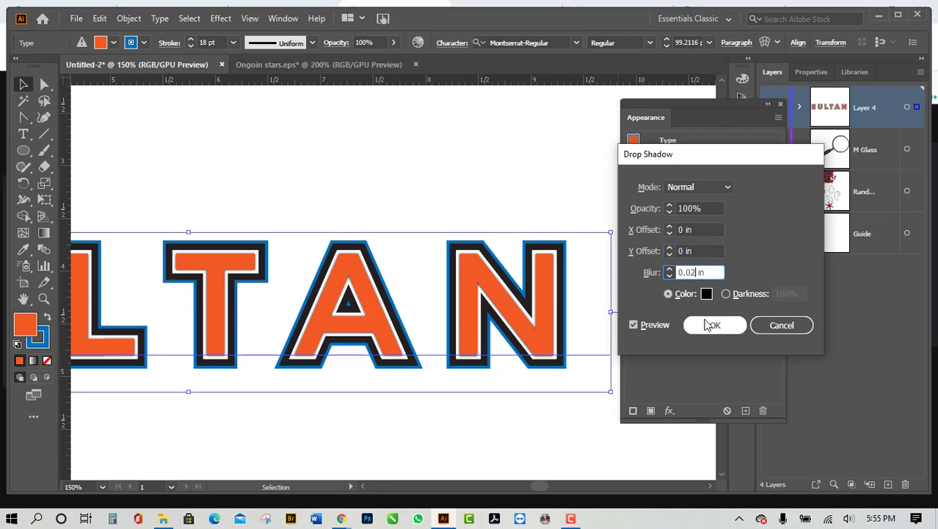
click(710, 250)
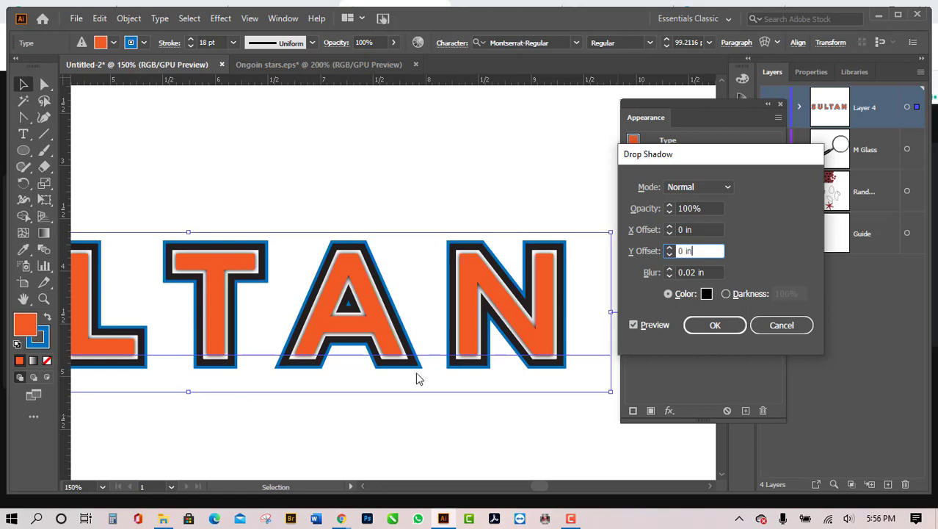
Step: Try the Multiply and Luminosity modes for the drop shadow, restore Normal mode and apply the effect
click(710, 189)
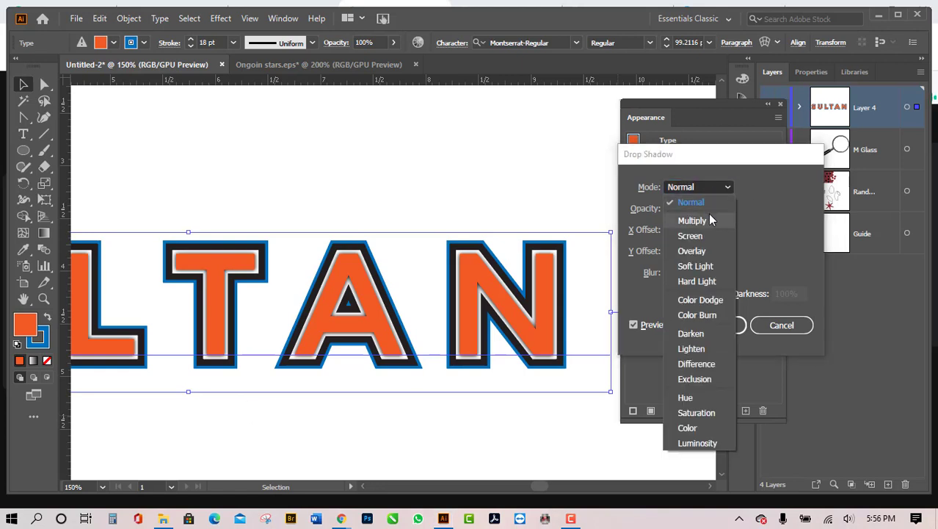
click(705, 218)
click(721, 190)
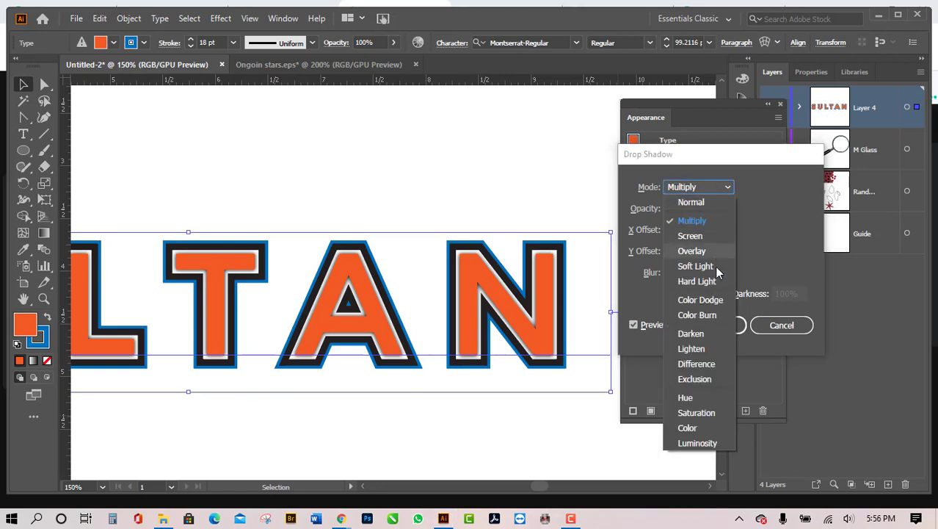
key(Escape)
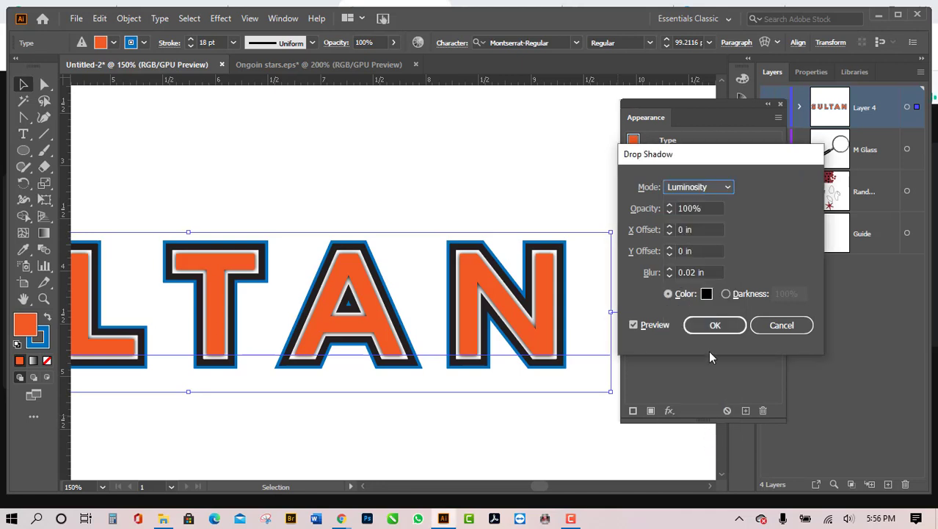
click(714, 190)
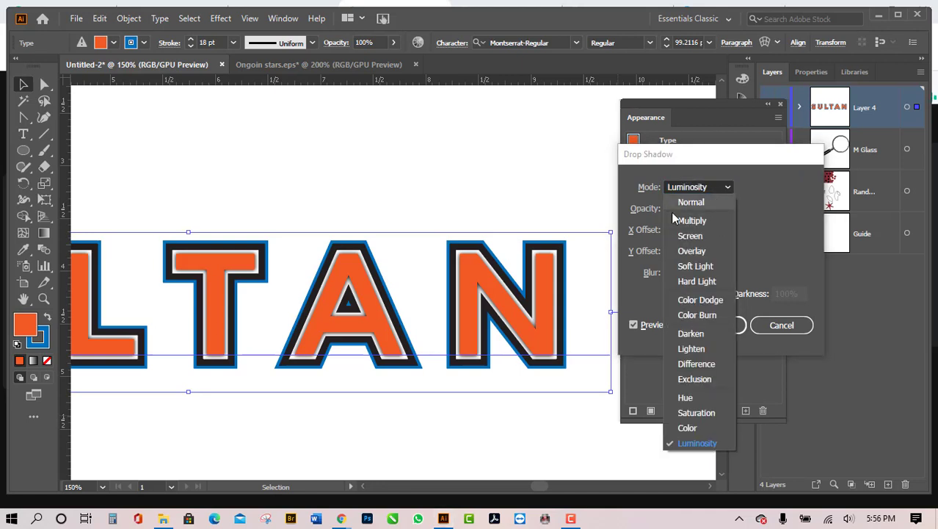
click(703, 202)
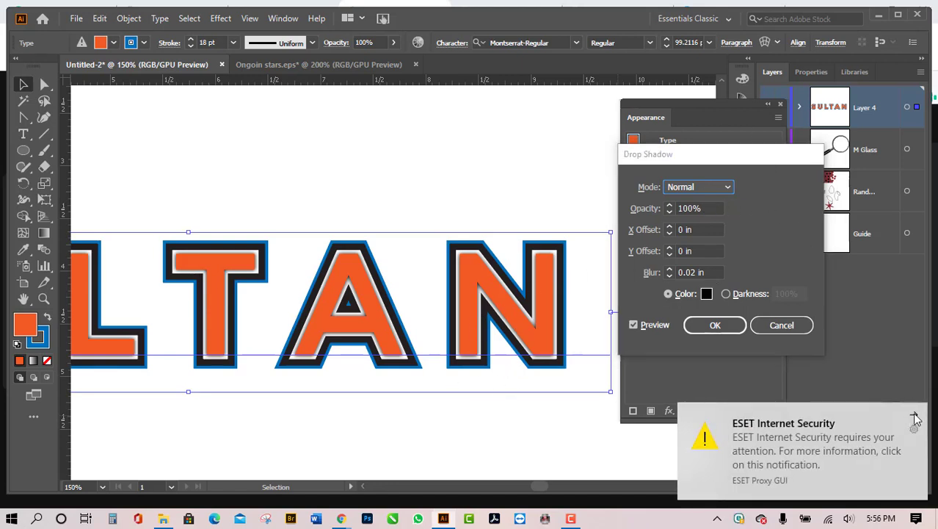
click(914, 414)
click(730, 328)
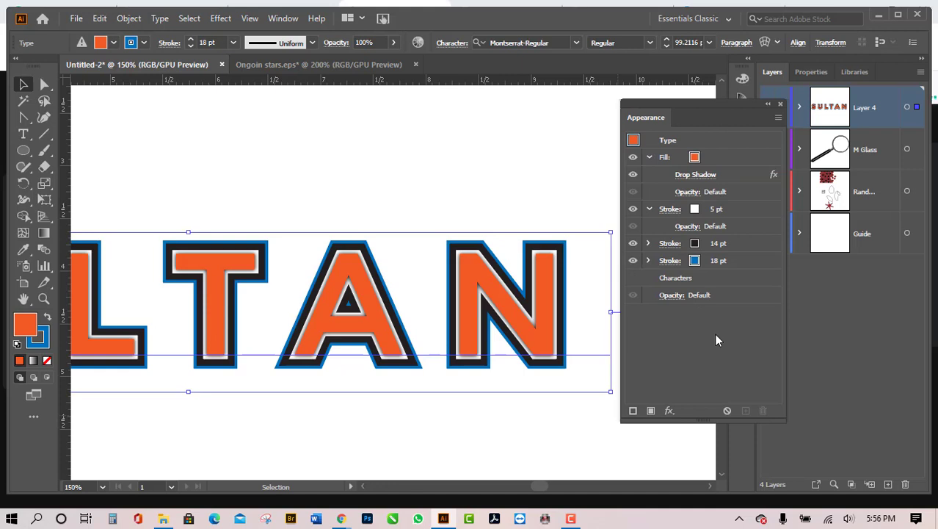
Step: Close the Appearance settings, deselect the name text and examine its shadowed letter edges up close and at full-artboard size
click(782, 105)
click(644, 298)
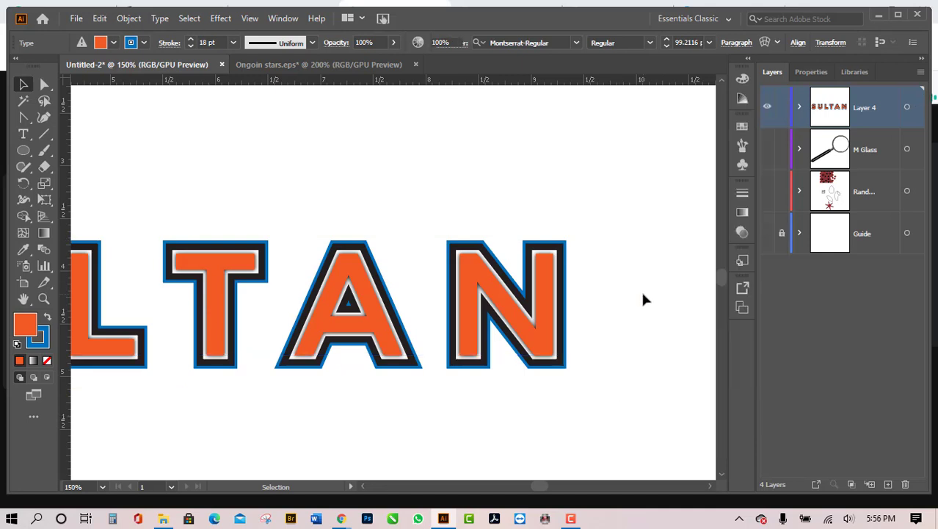
scroll(648, 298, down, 3)
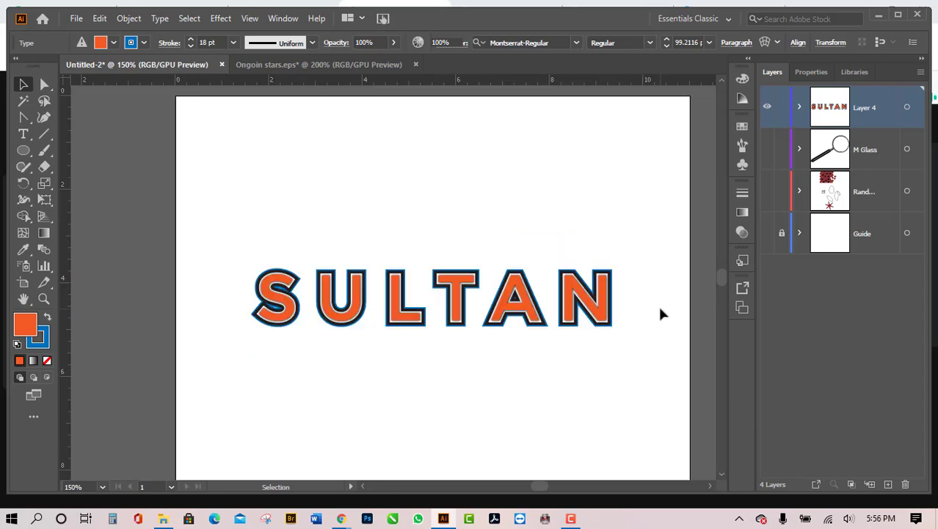
scroll(490, 354, up, 3)
scroll(519, 329, up, 3)
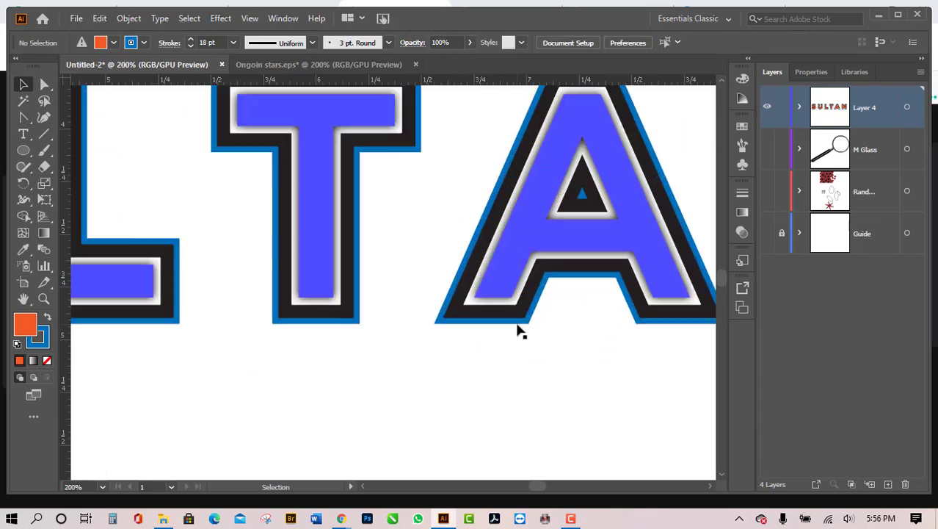
scroll(424, 400, down, 4)
scroll(424, 400, down, 4)
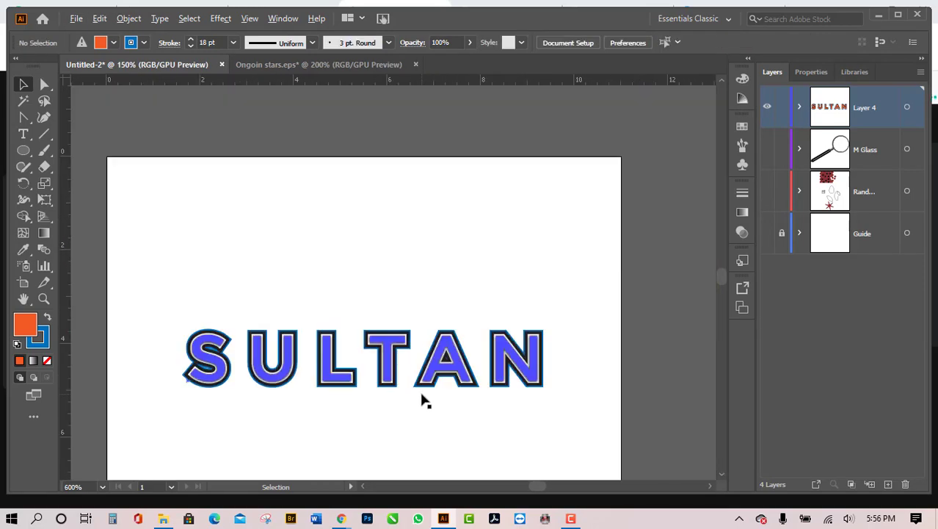
scroll(389, 398, up, 1)
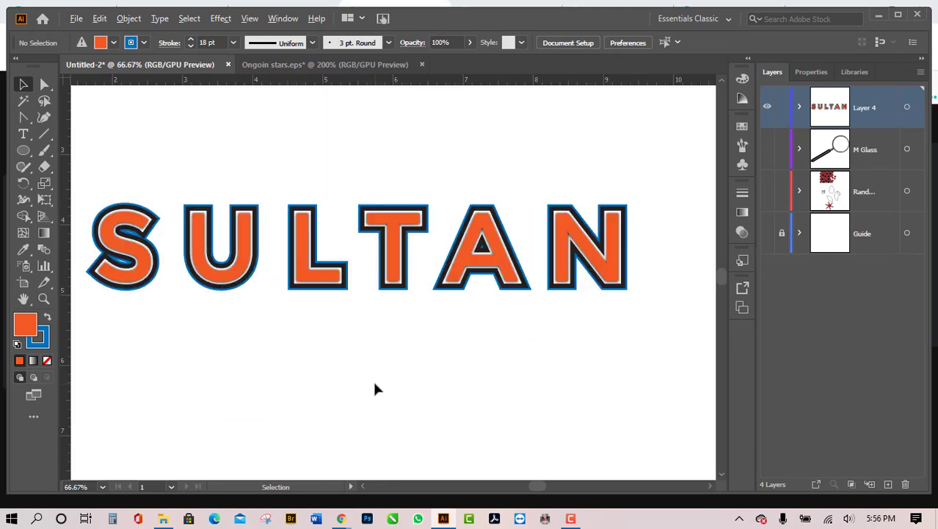
scroll(585, 340, down, 1)
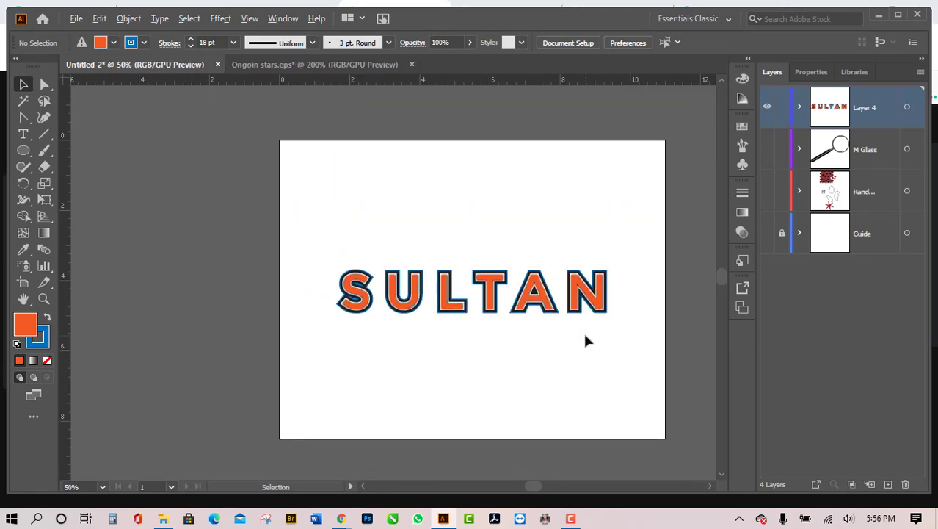
scroll(515, 331, up, 2)
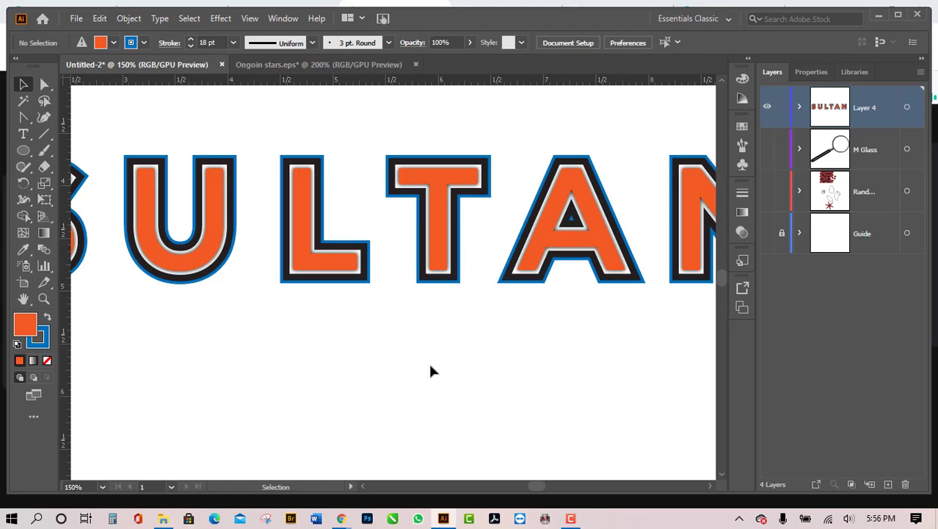
scroll(430, 371, down, 2)
Step: Reopen the Appearance settings for the name text, hide the drop shadow on its orange-red fill and delete that effect
click(502, 301)
click(503, 302)
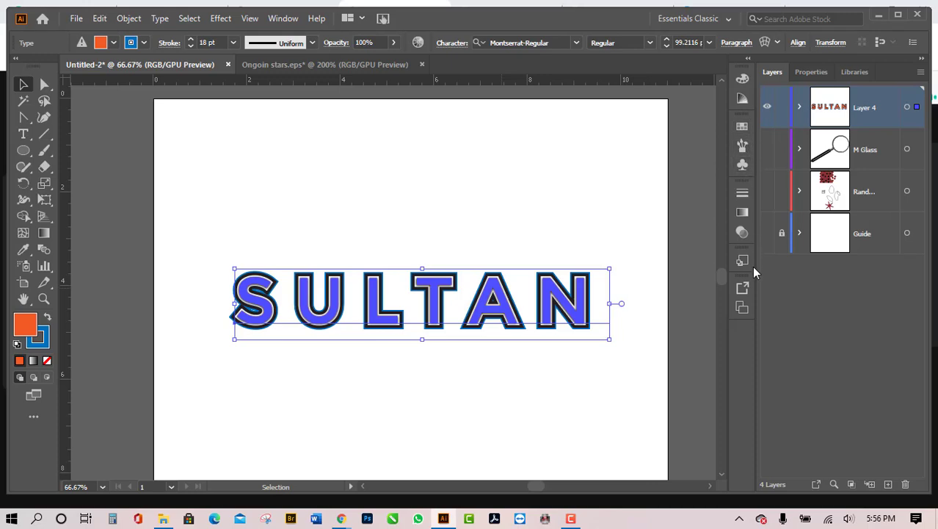
click(287, 20)
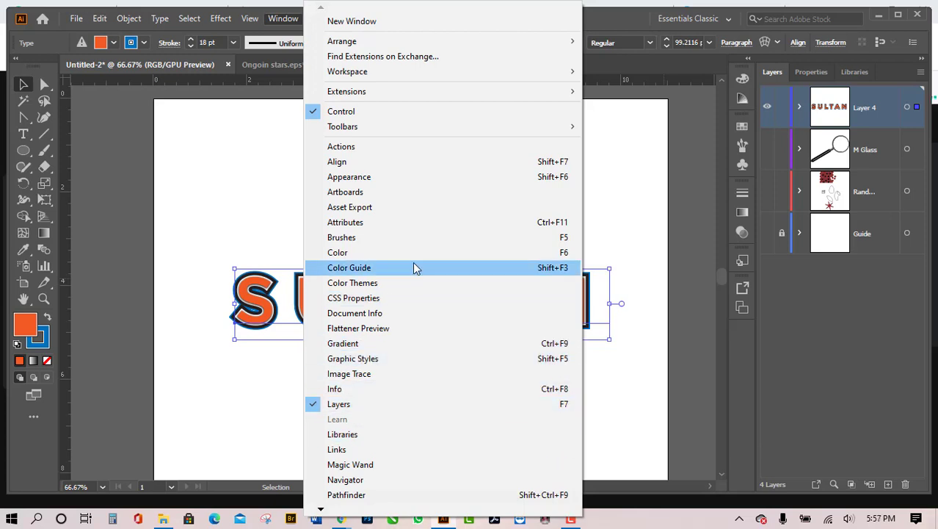
click(403, 177)
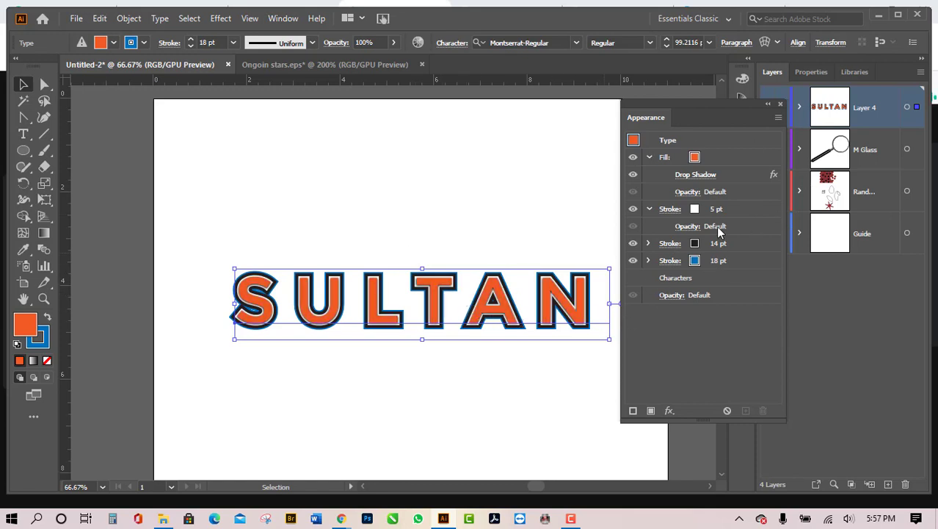
click(728, 161)
click(722, 180)
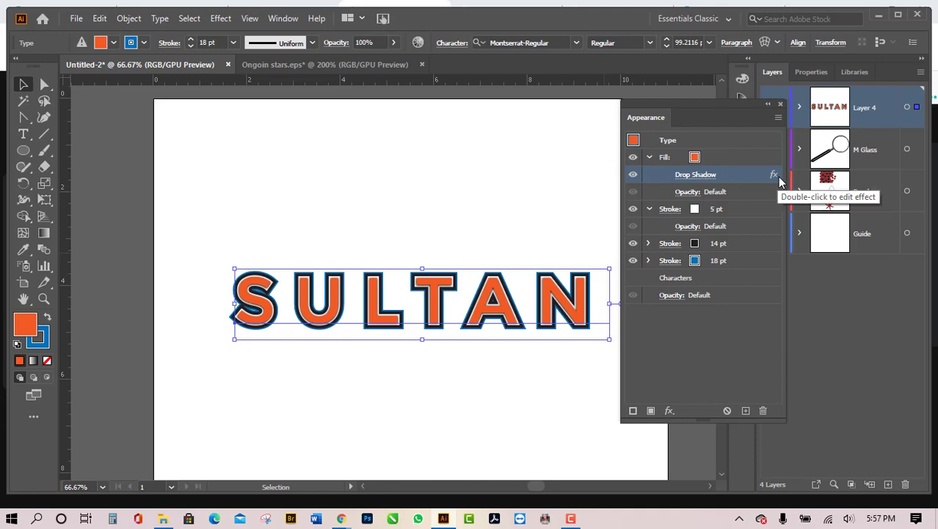
click(634, 180)
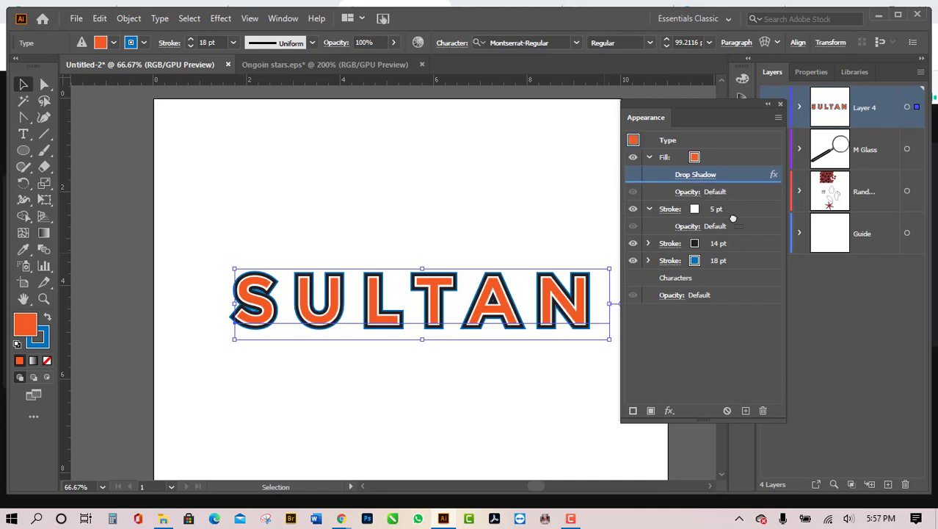
click(769, 410)
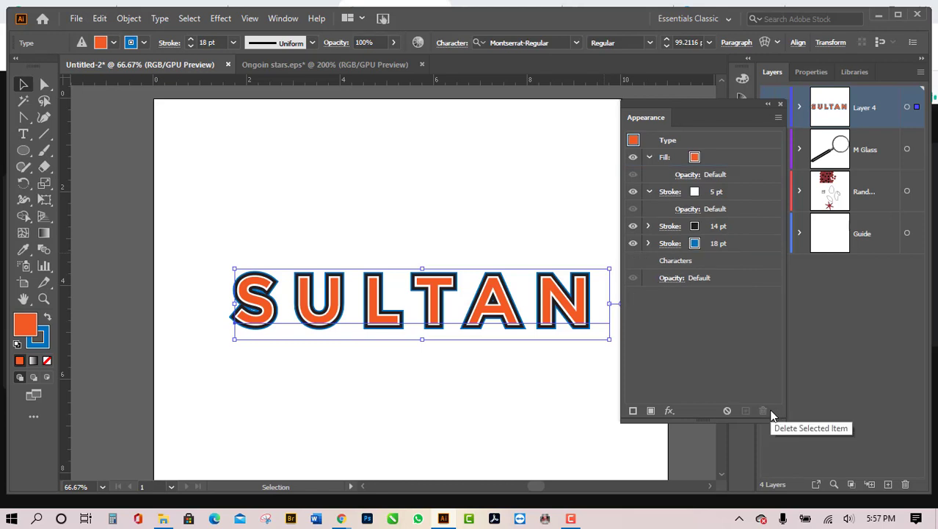
Step: Collapse the orange-red fill and 5 pt white stroke details, deselect the name text and move the Appearance settings clear of it
click(718, 163)
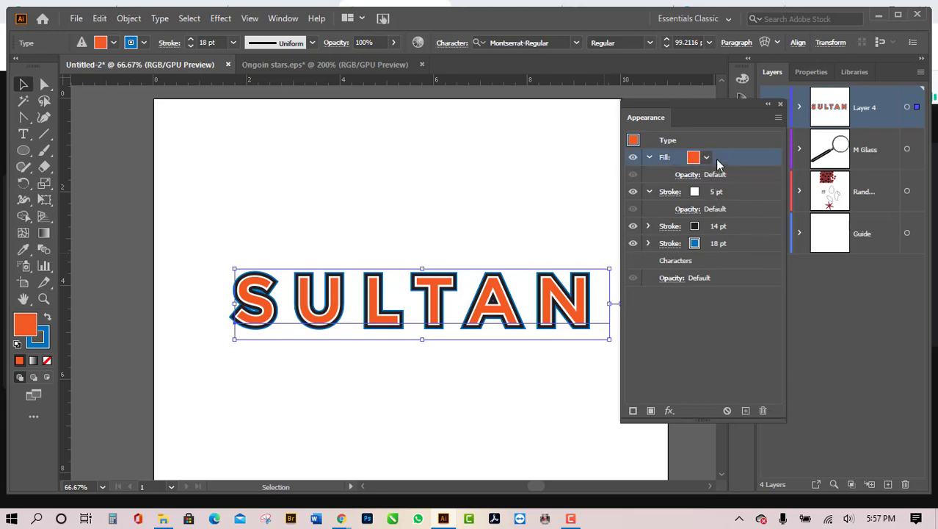
click(648, 158)
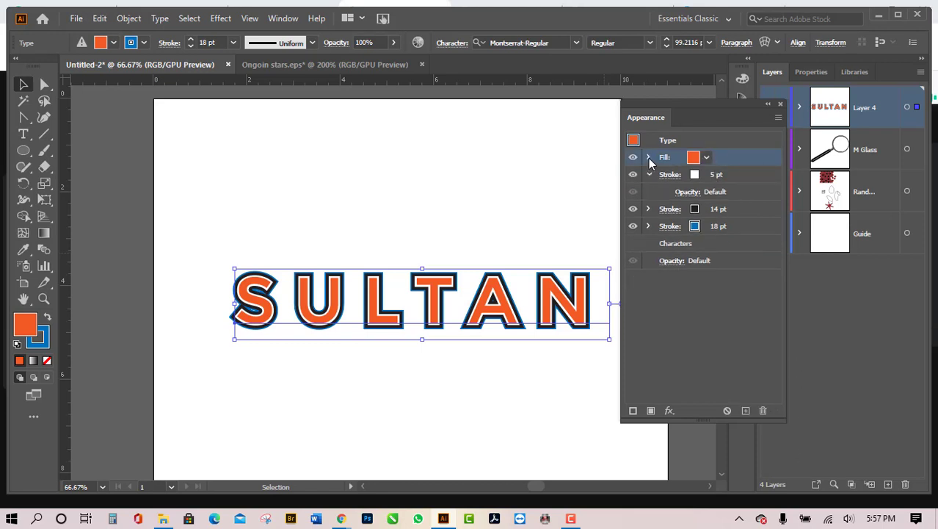
click(649, 174)
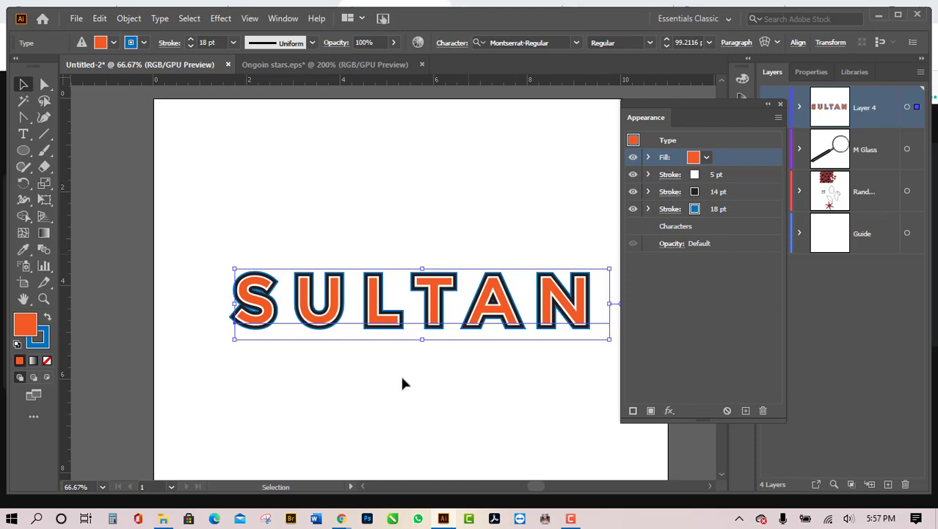
click(461, 371)
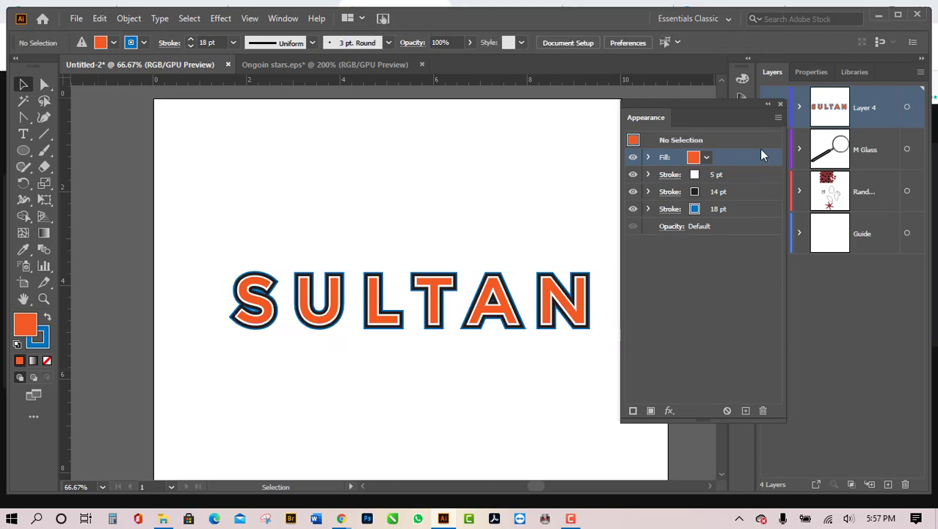
drag(669, 116, 677, 150)
Step: Examine the name text's layered fill and stroke outlines up close and at full-artboard size
scroll(483, 364, up, 2)
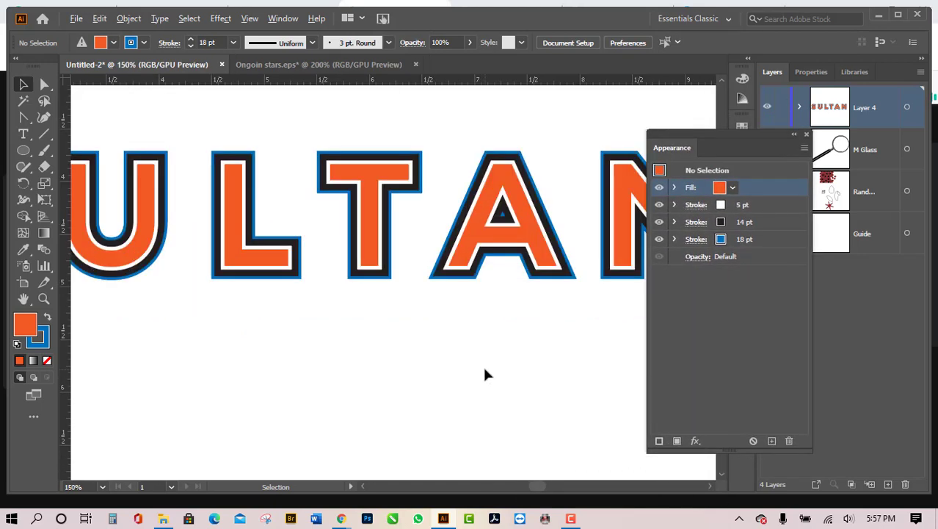
scroll(369, 411, down, 2)
scroll(464, 337, up, 2)
scroll(464, 337, up, 1)
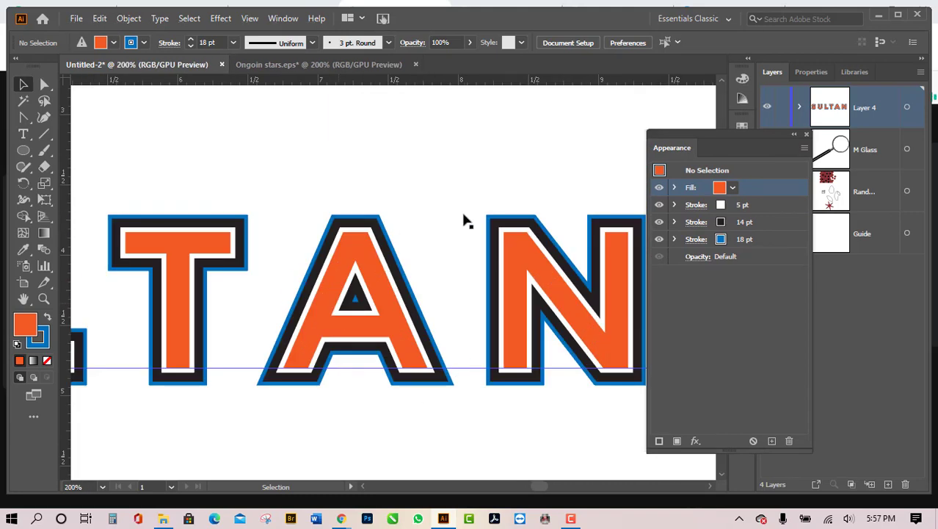
scroll(444, 268, down, 3)
scroll(444, 333, down, 1)
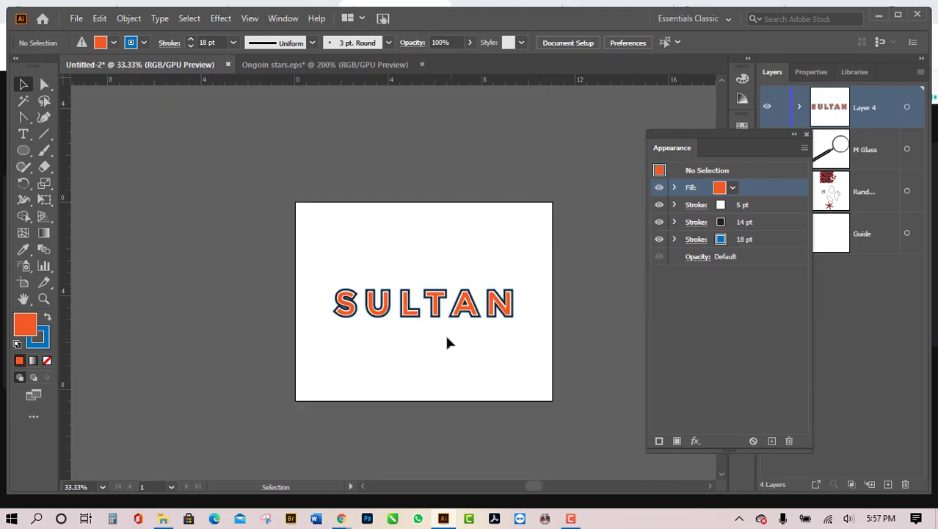
scroll(445, 332, up, 1)
scroll(409, 320, up, 1)
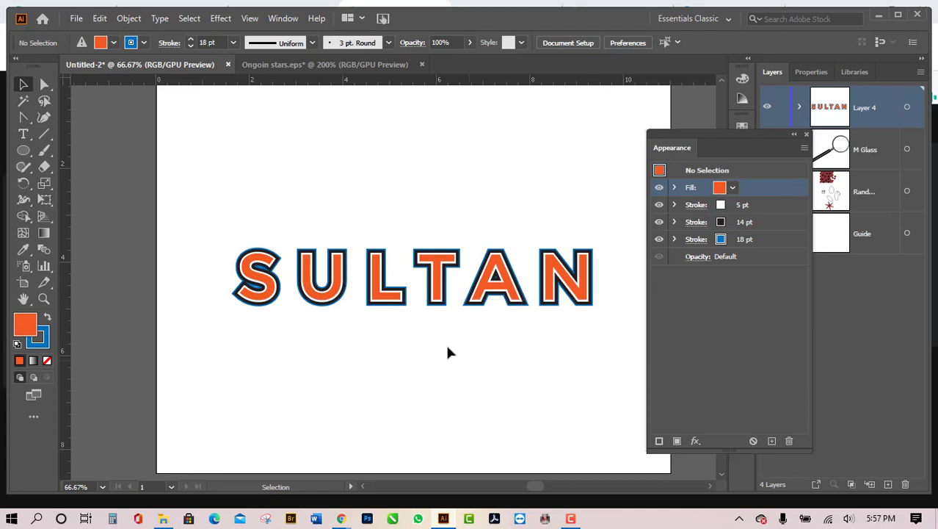
scroll(441, 345, down, 1)
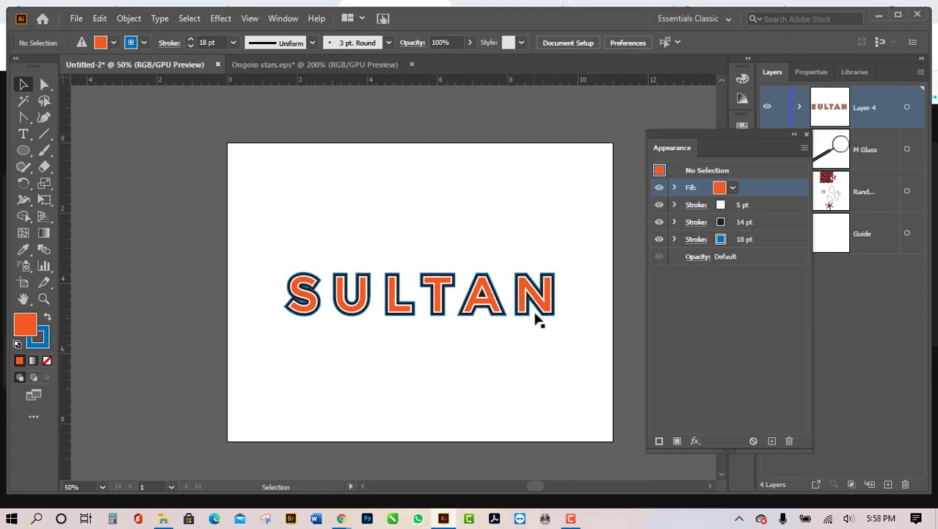
scroll(536, 319, up, 1)
drag(187, 220, 619, 418)
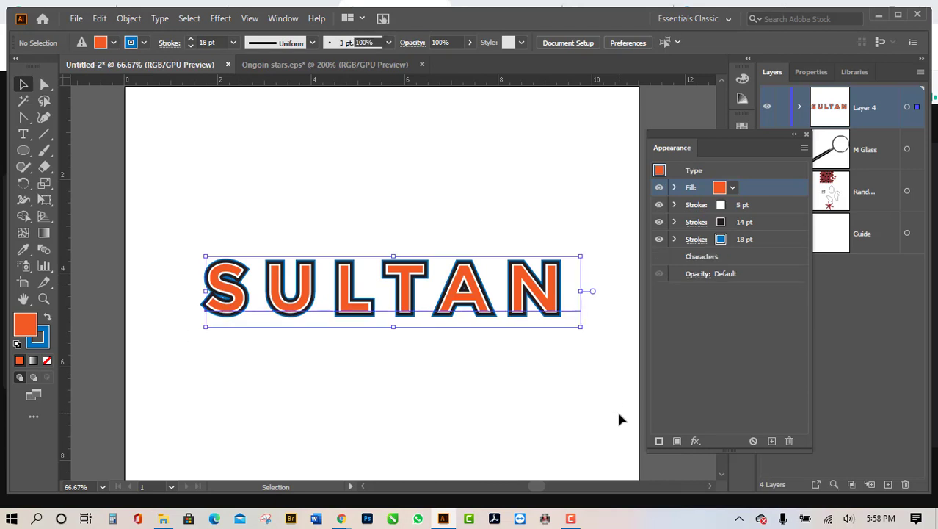
click(481, 394)
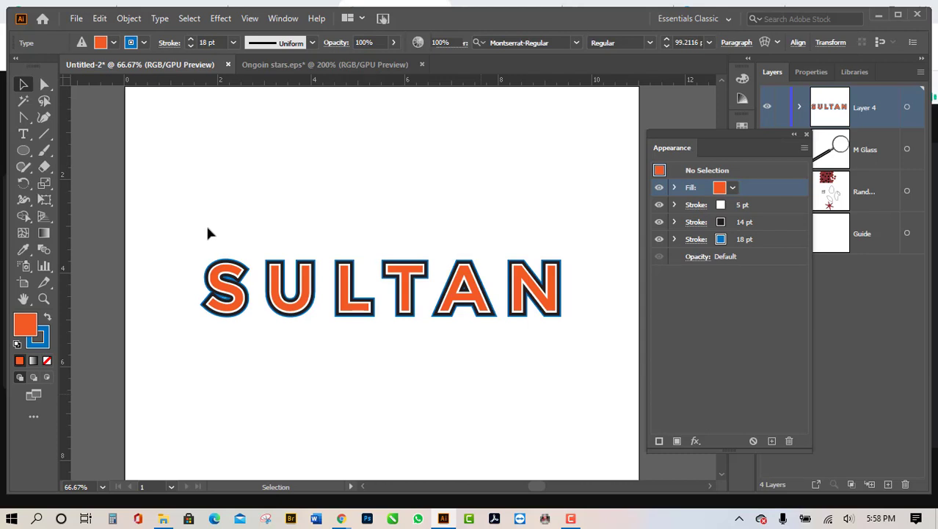
drag(189, 210, 566, 406)
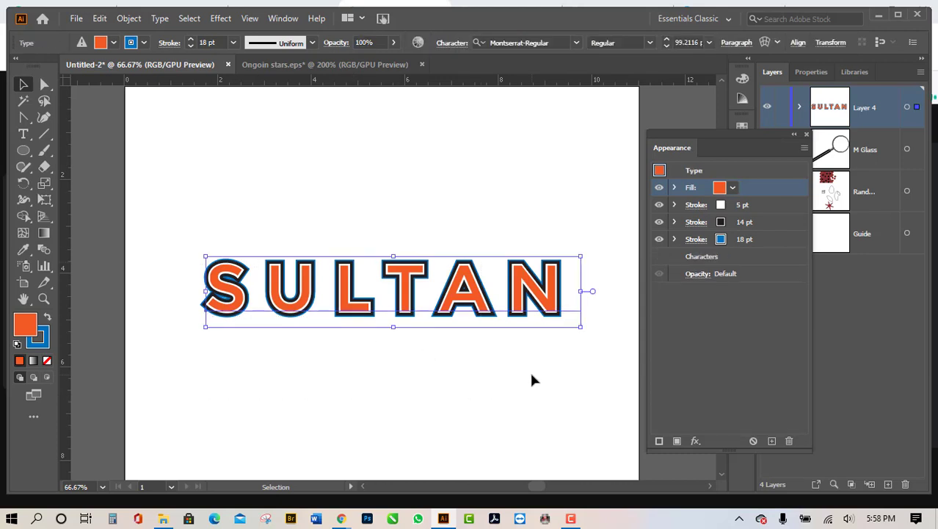
click(531, 378)
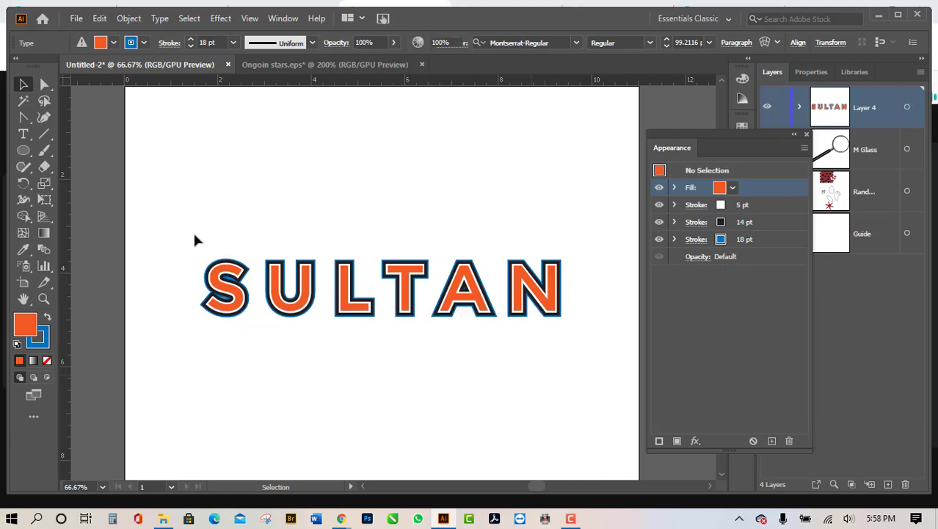
drag(191, 229, 590, 383)
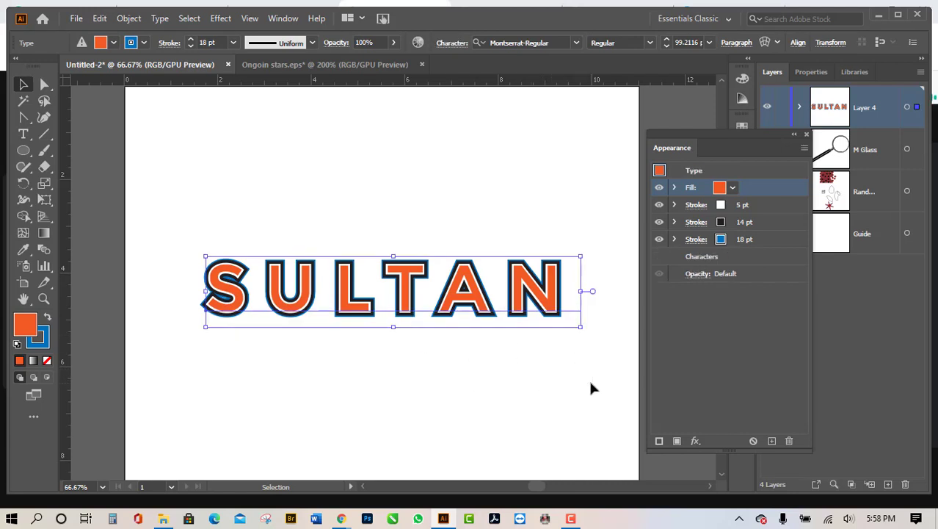
click(404, 345)
drag(190, 209, 596, 350)
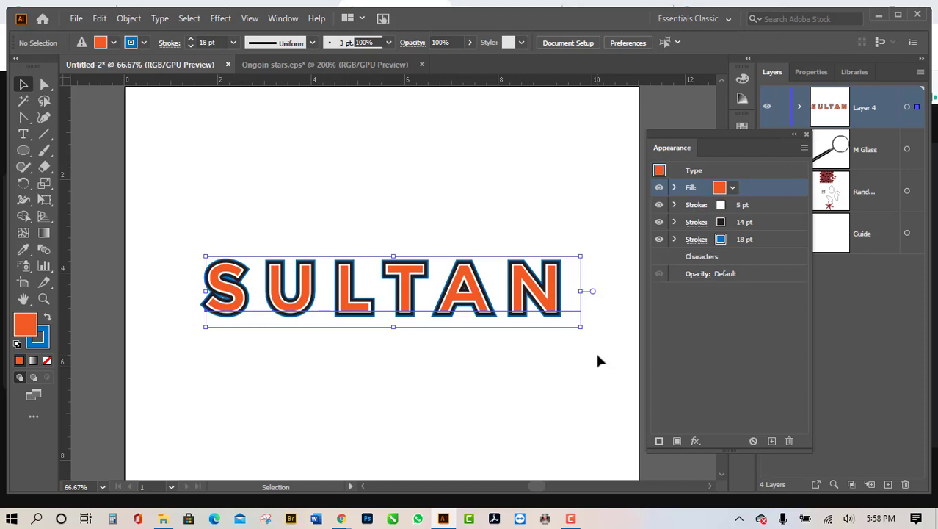
click(158, 248)
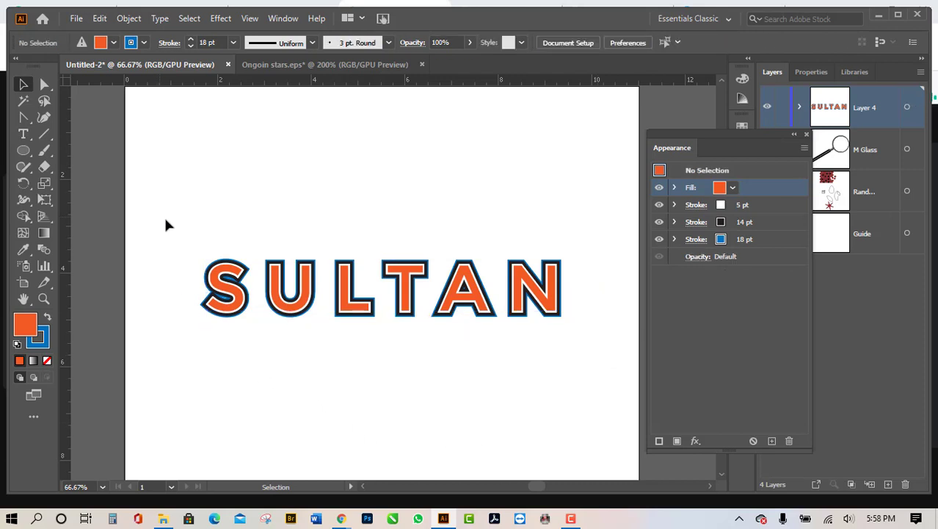
Step: Select the name text, clear the active targeting of its individual fill and stroke attributes, and leave the text selected
drag(159, 217, 581, 391)
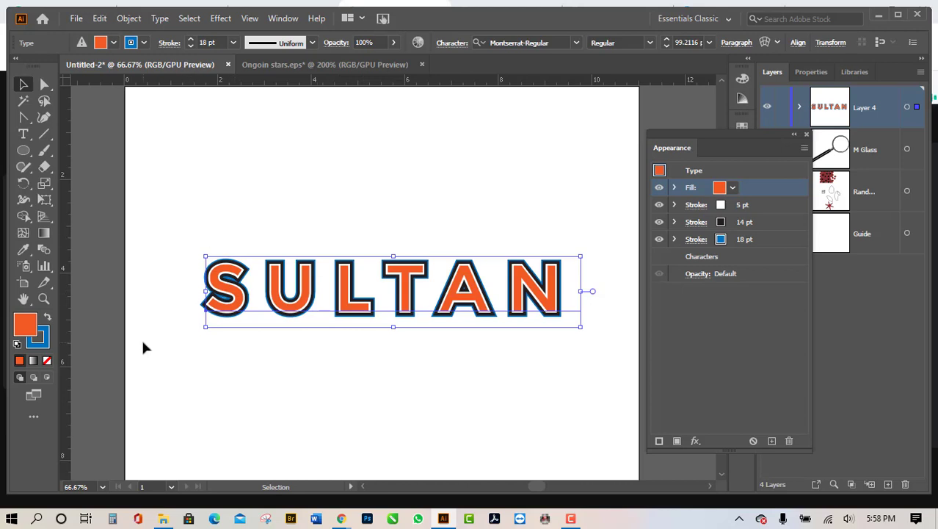
click(83, 45)
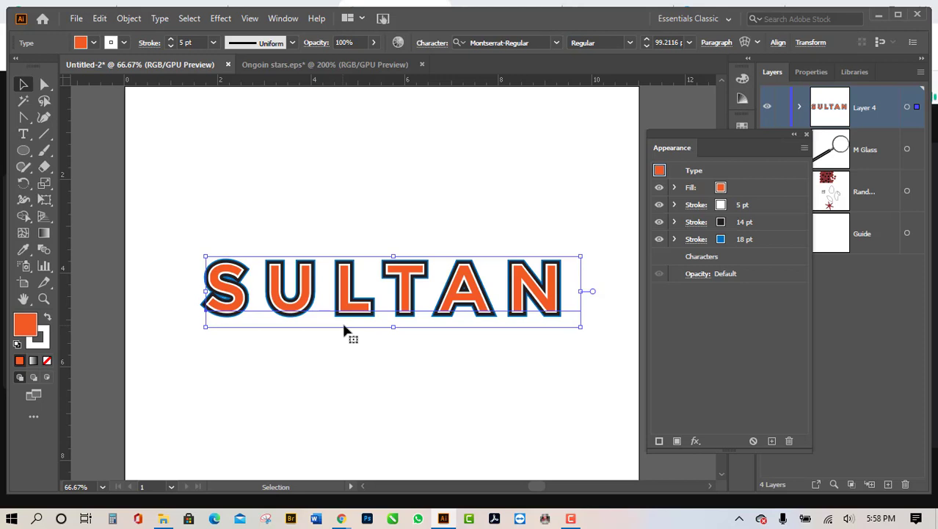
click(448, 335)
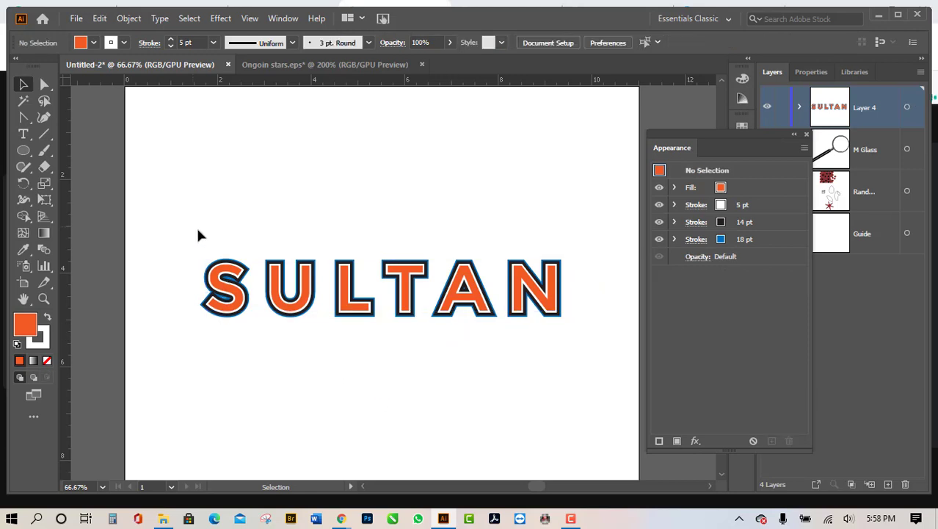
drag(194, 227, 585, 430)
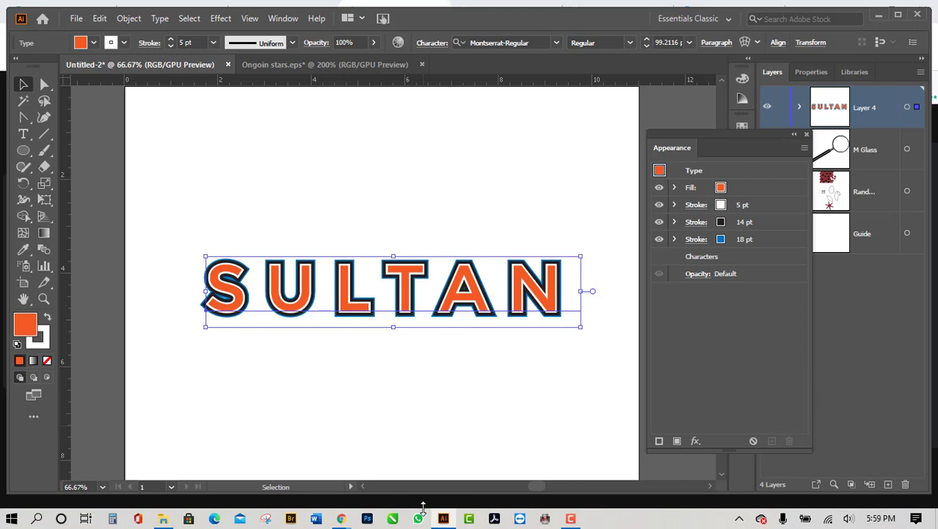
Step: Switch to the screen recorder and stop the recording
click(573, 519)
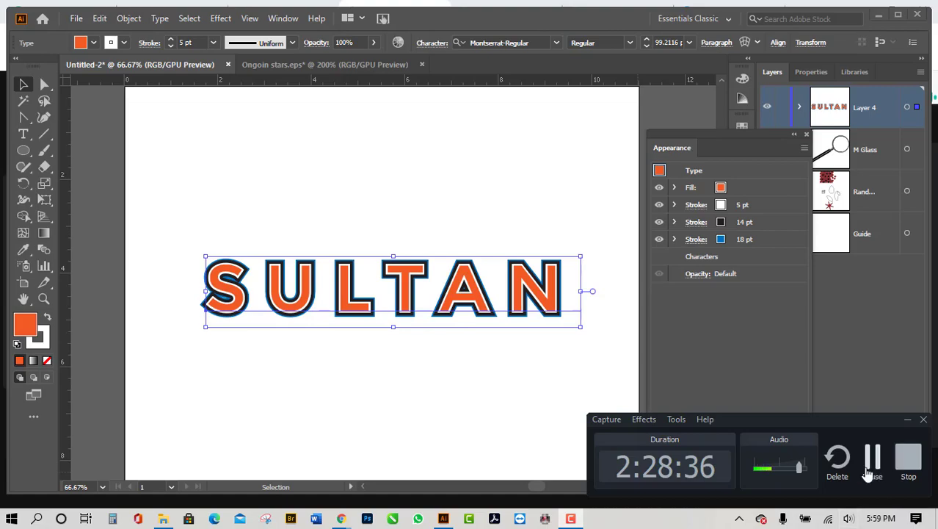
click(909, 459)
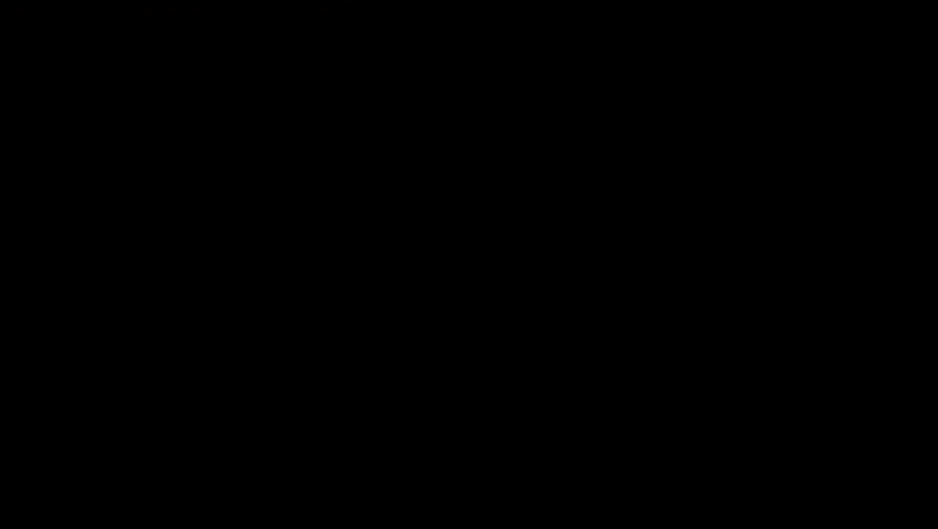